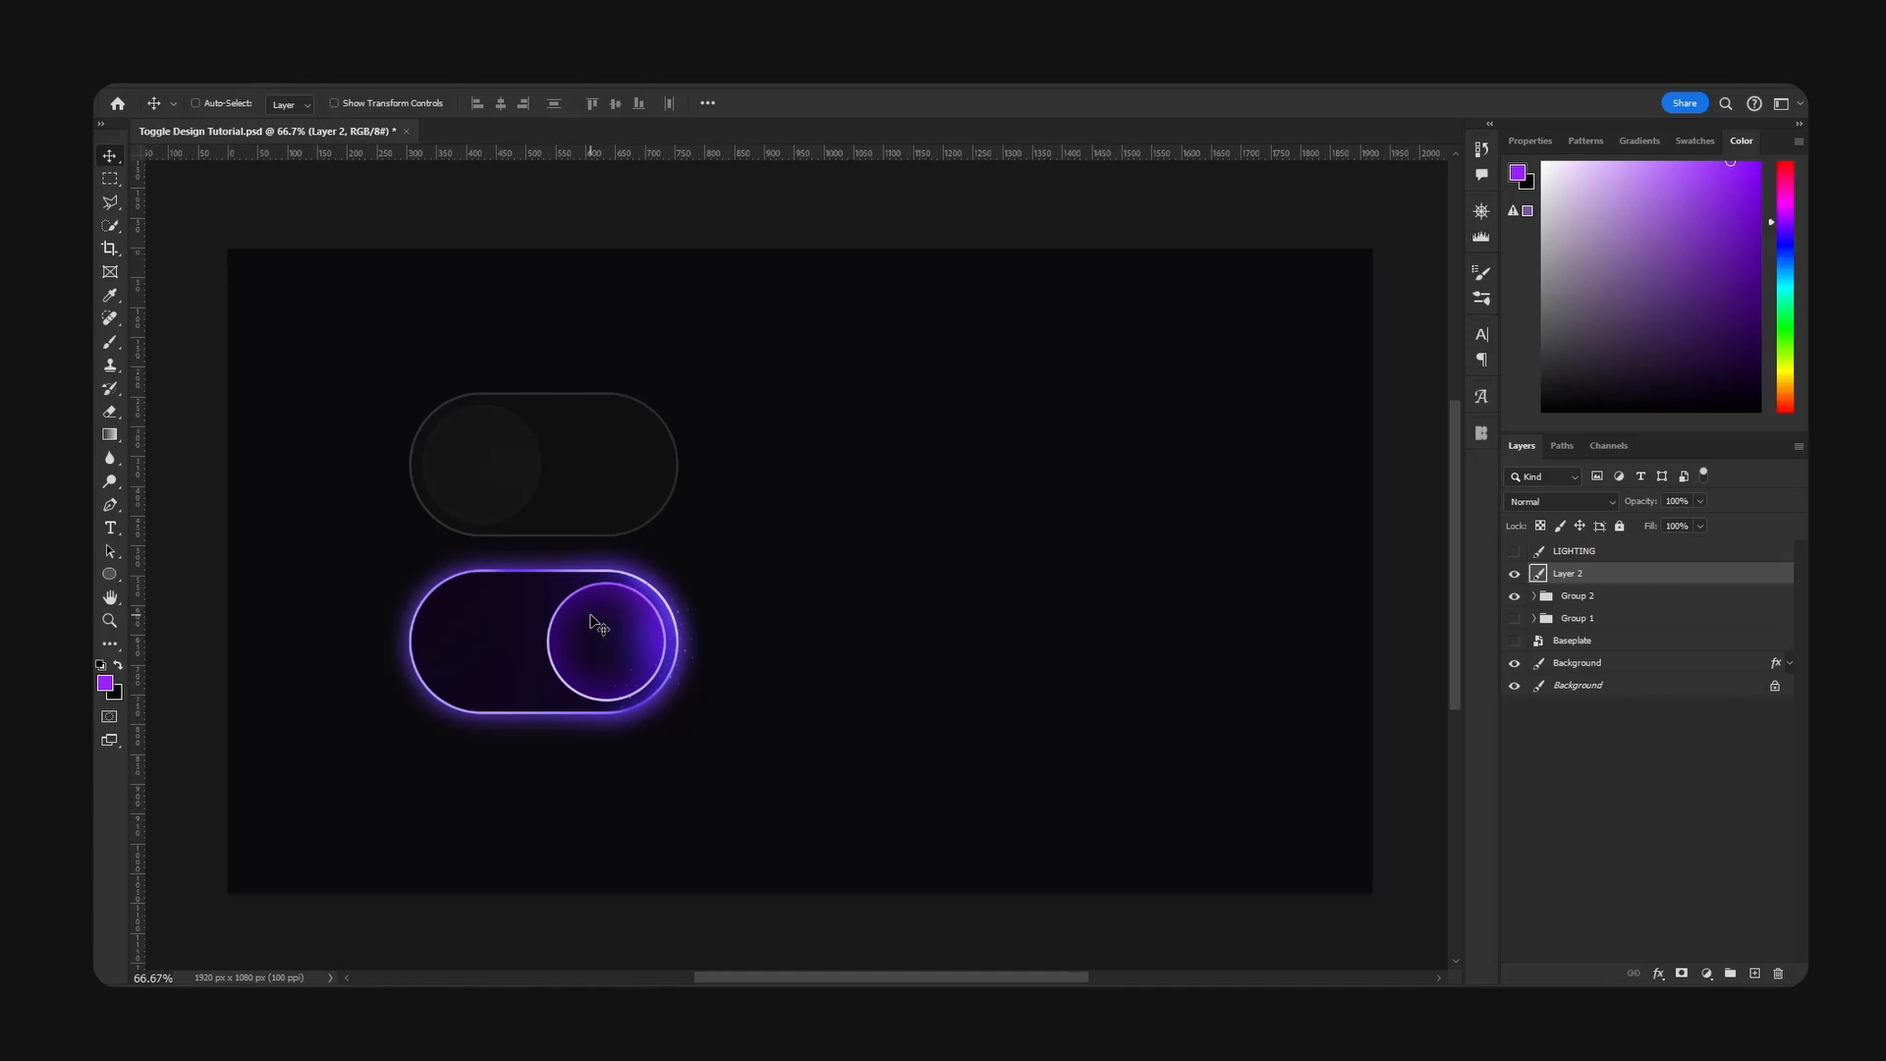
- Check the width and height of the rounded base in the reference off toggle
ctrl+click(632, 474)
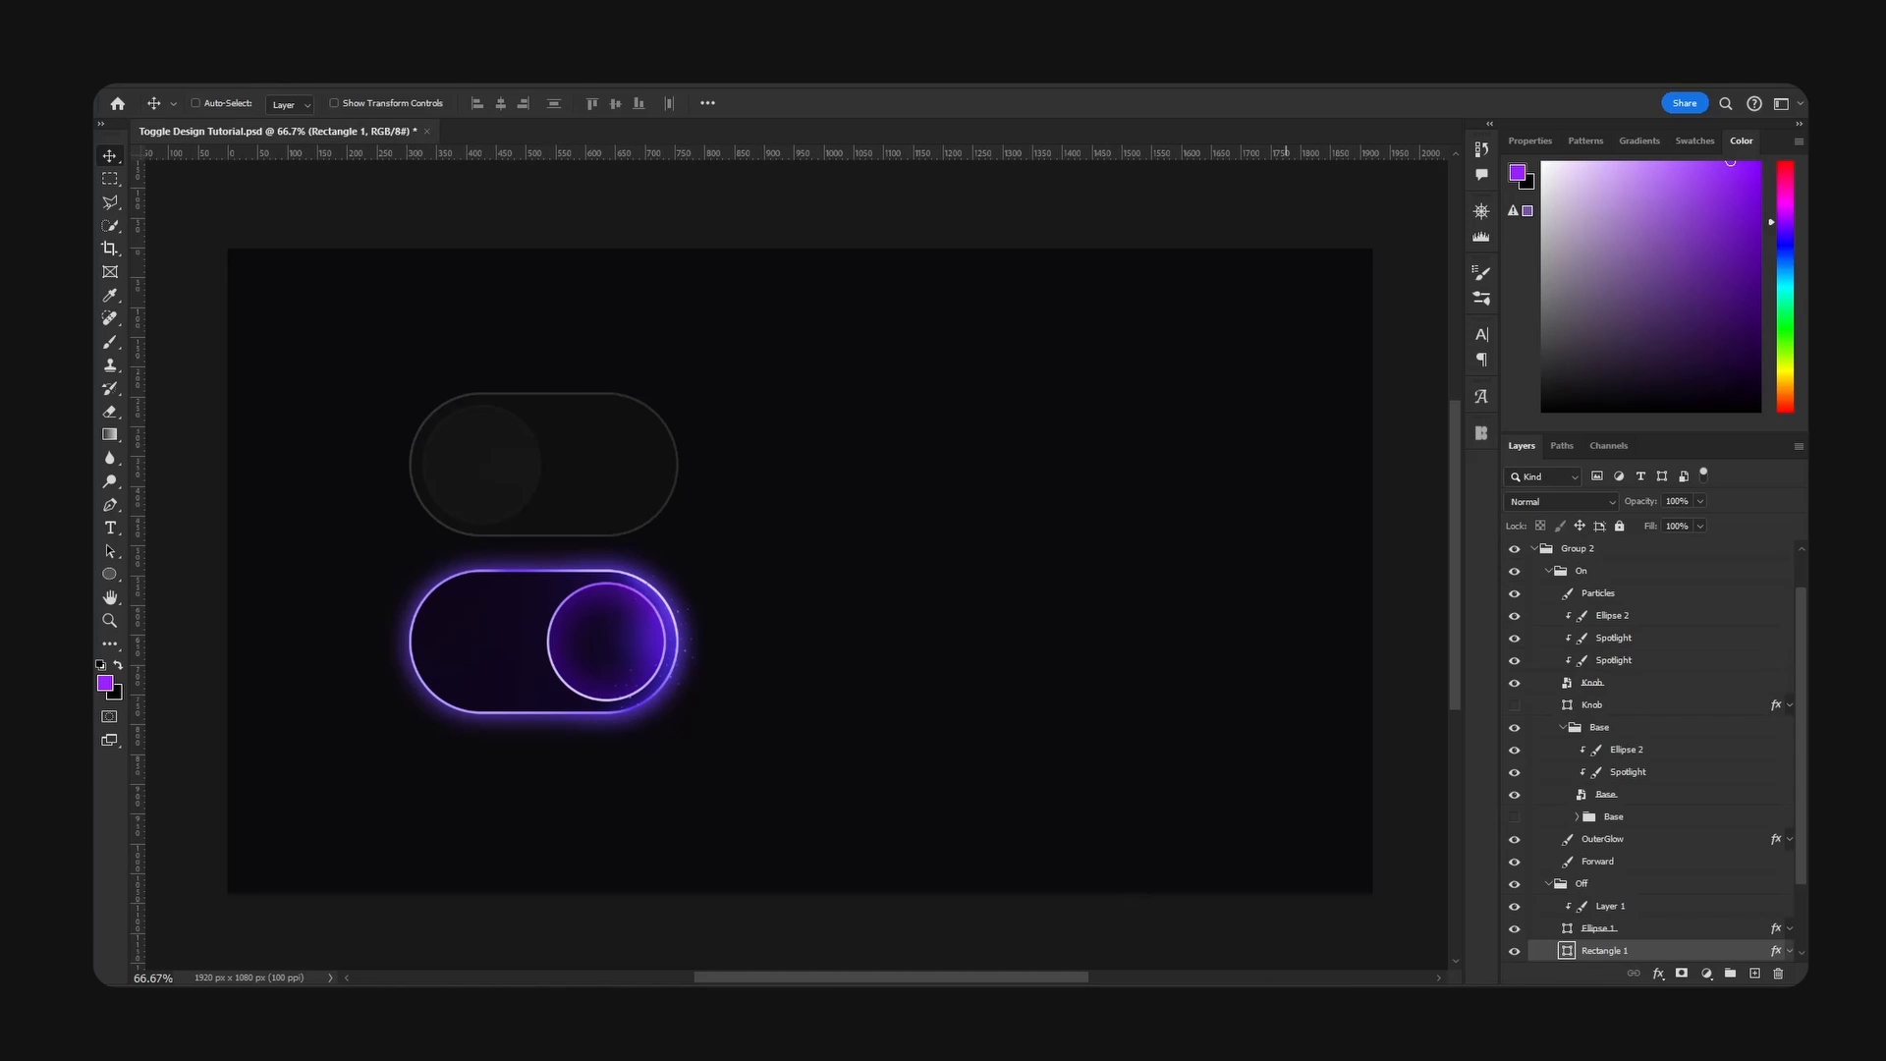
click(1546, 884)
click(1549, 572)
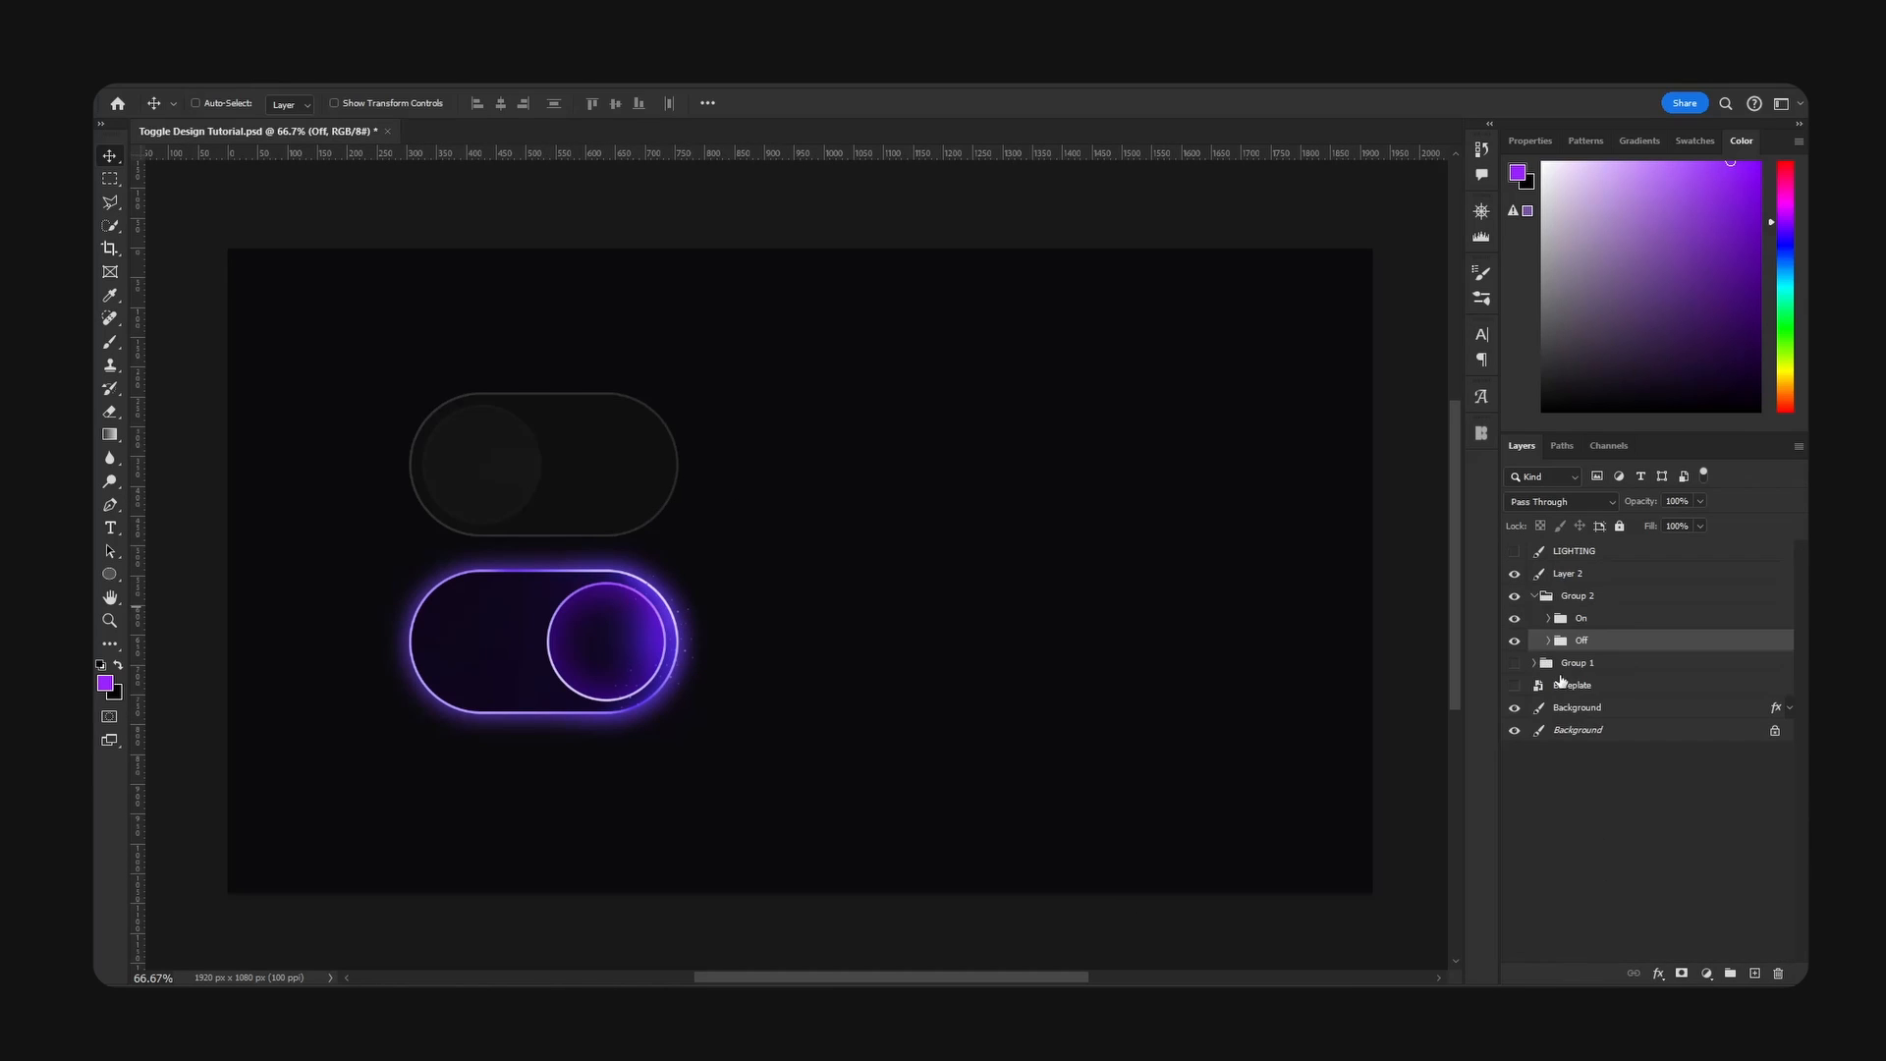
click(1549, 640)
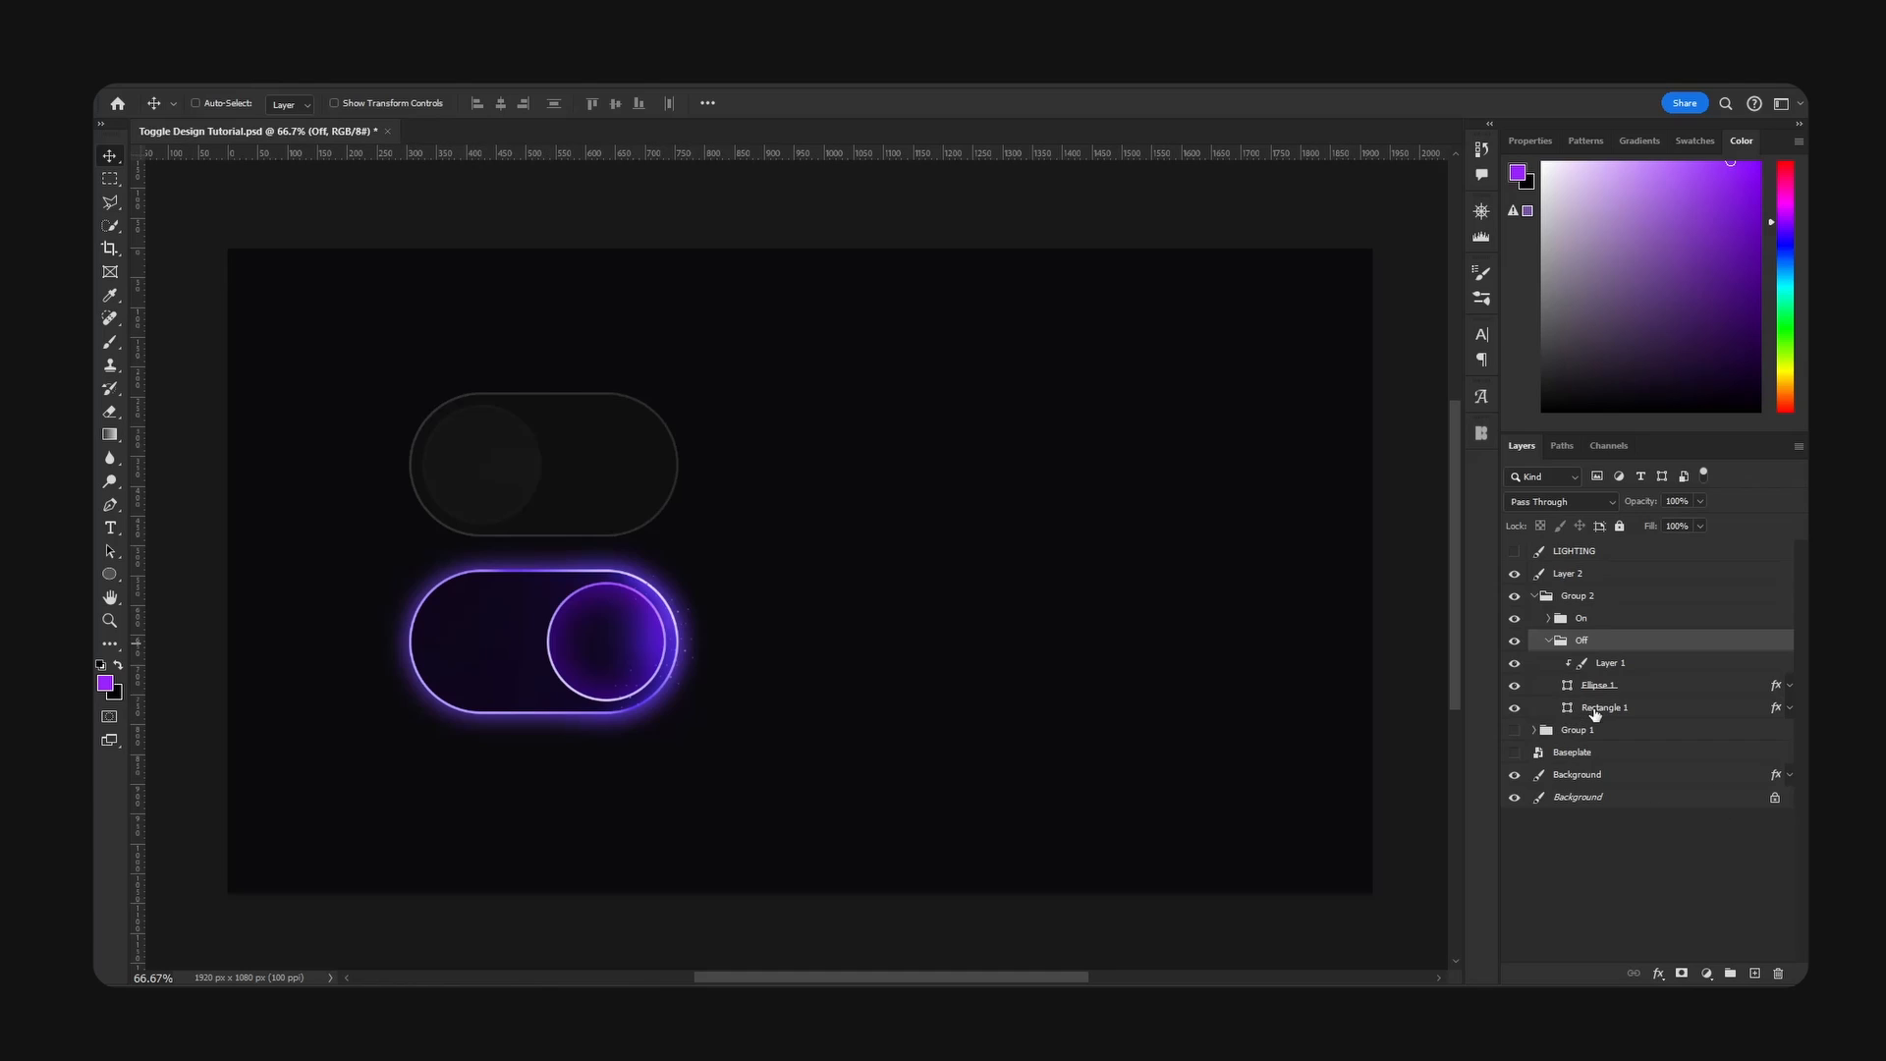
click(1601, 708)
click(1542, 143)
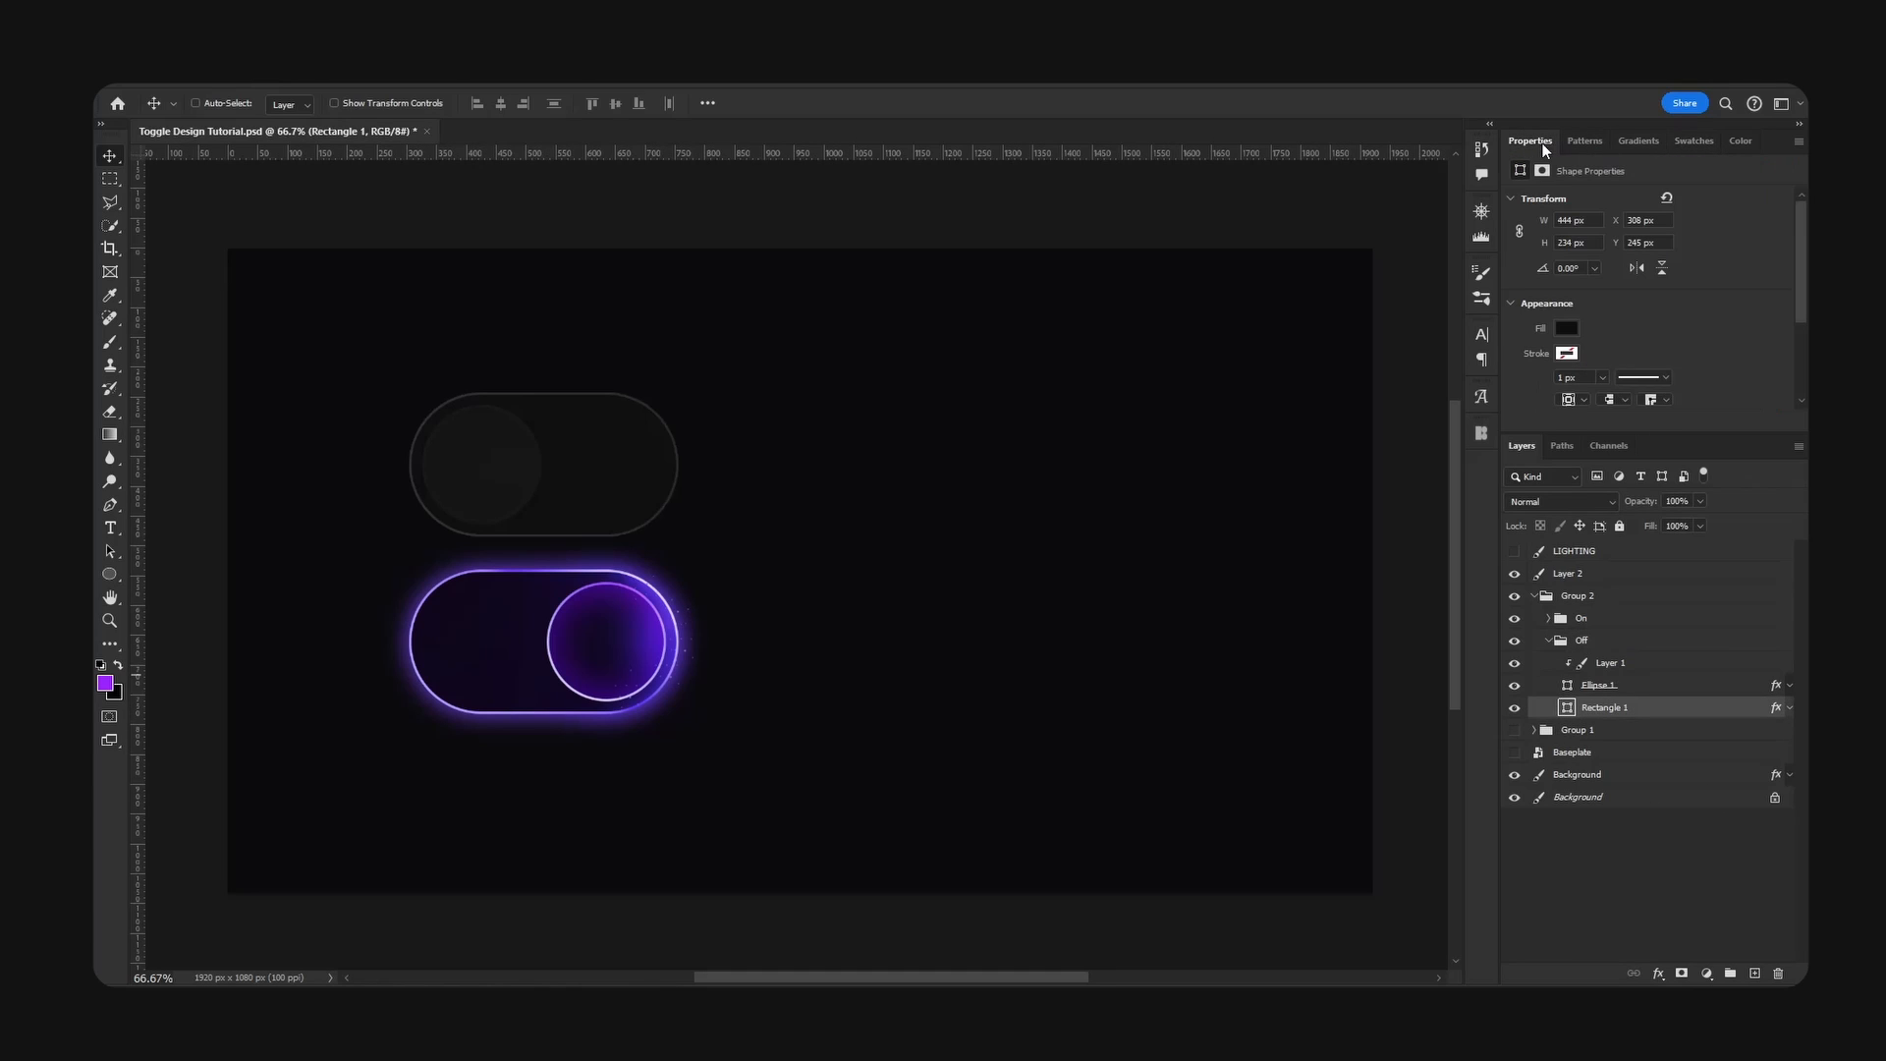
click(1566, 219)
- Create a 444 × 234 px rectangle on the empty area of the canvas, using Layer 2
click(1575, 573)
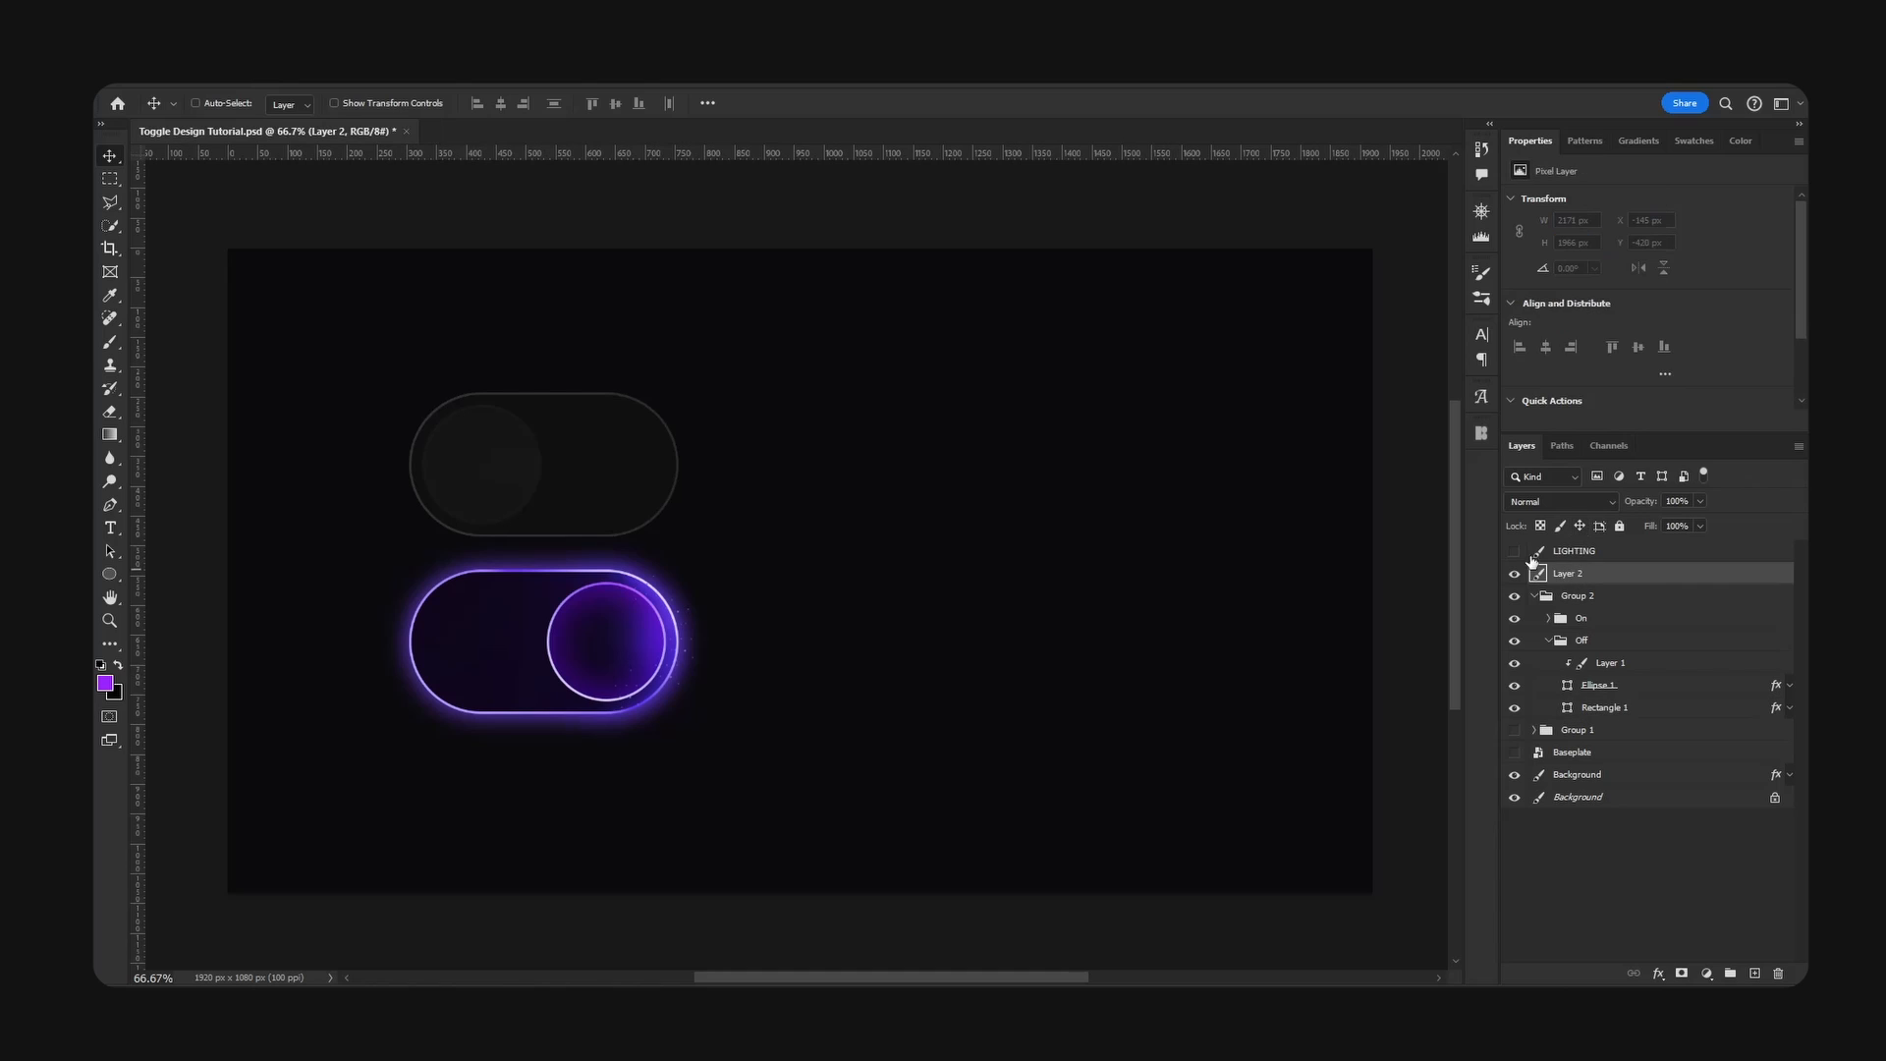
click(110, 574)
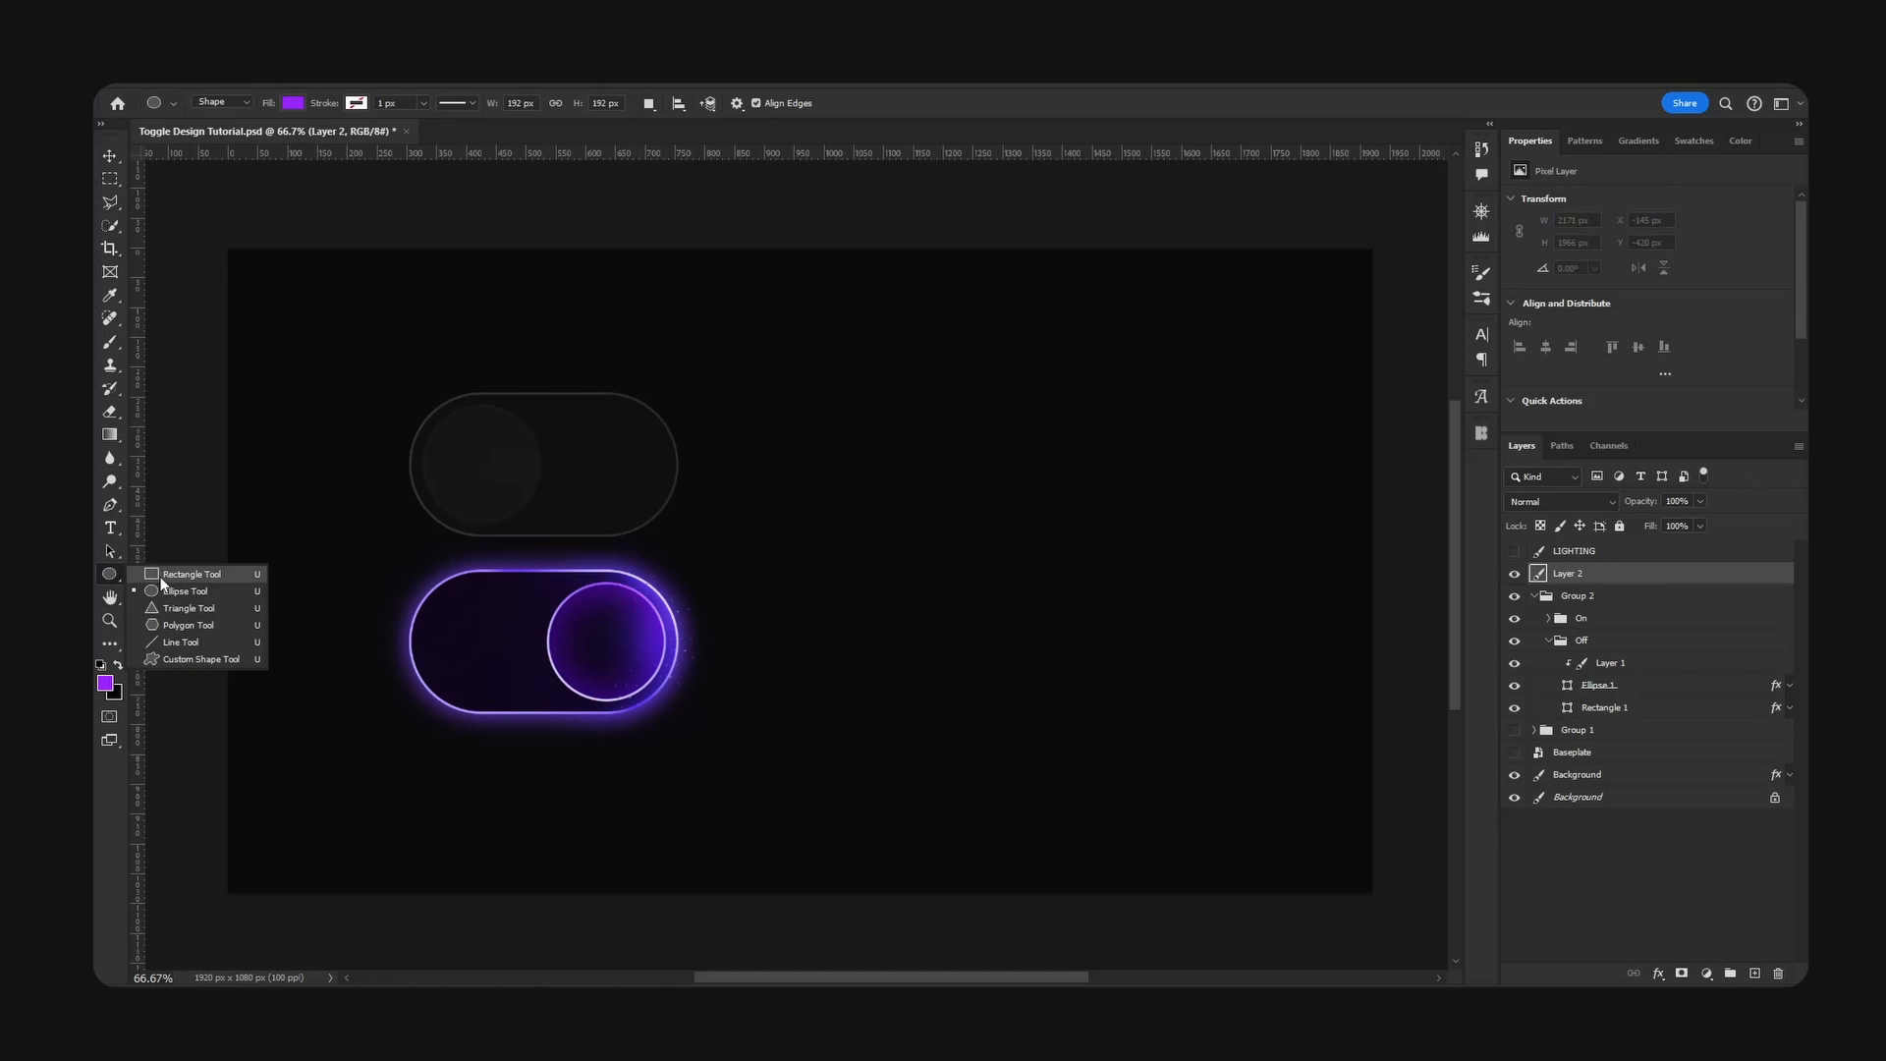
click(161, 576)
click(1089, 594)
text(4)
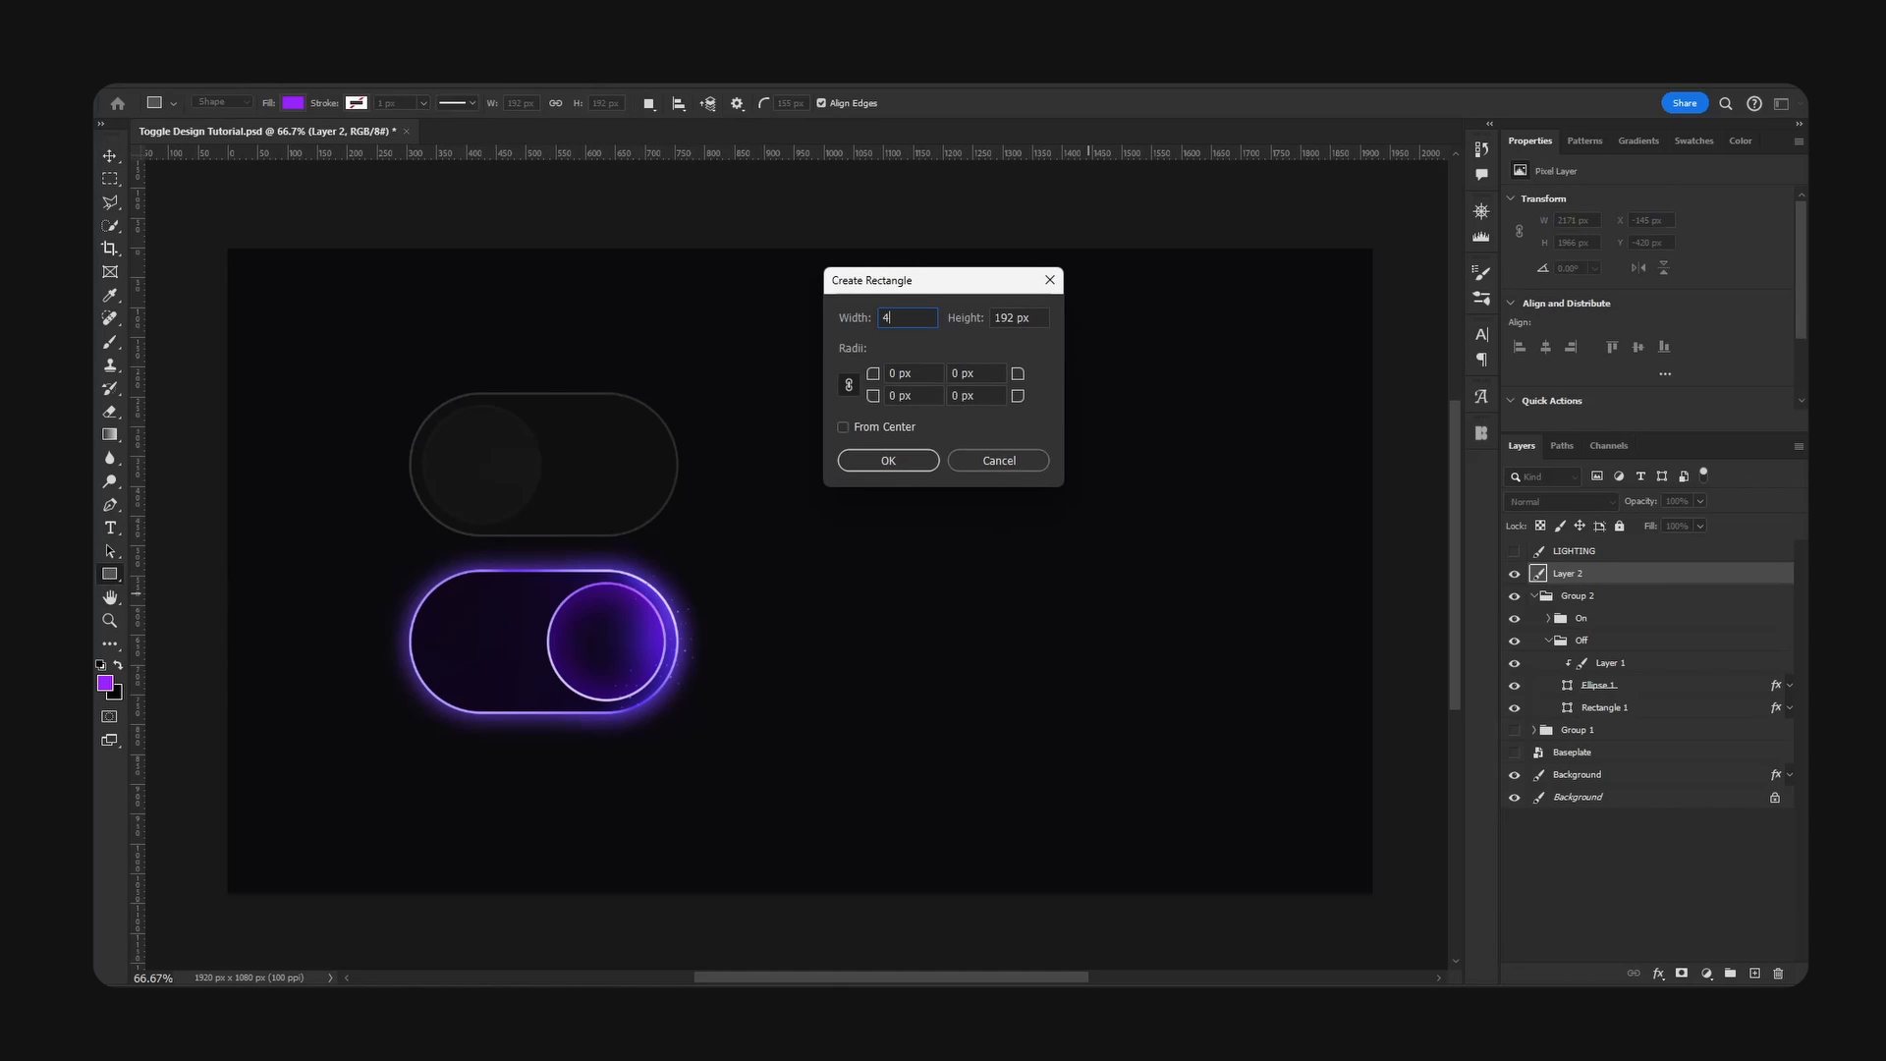
text(44)
click(1031, 322)
text(234)
click(889, 462)
- Move the purple rectangle beside the reference toggles and round all its corners with a 117 px radius
click(110, 157)
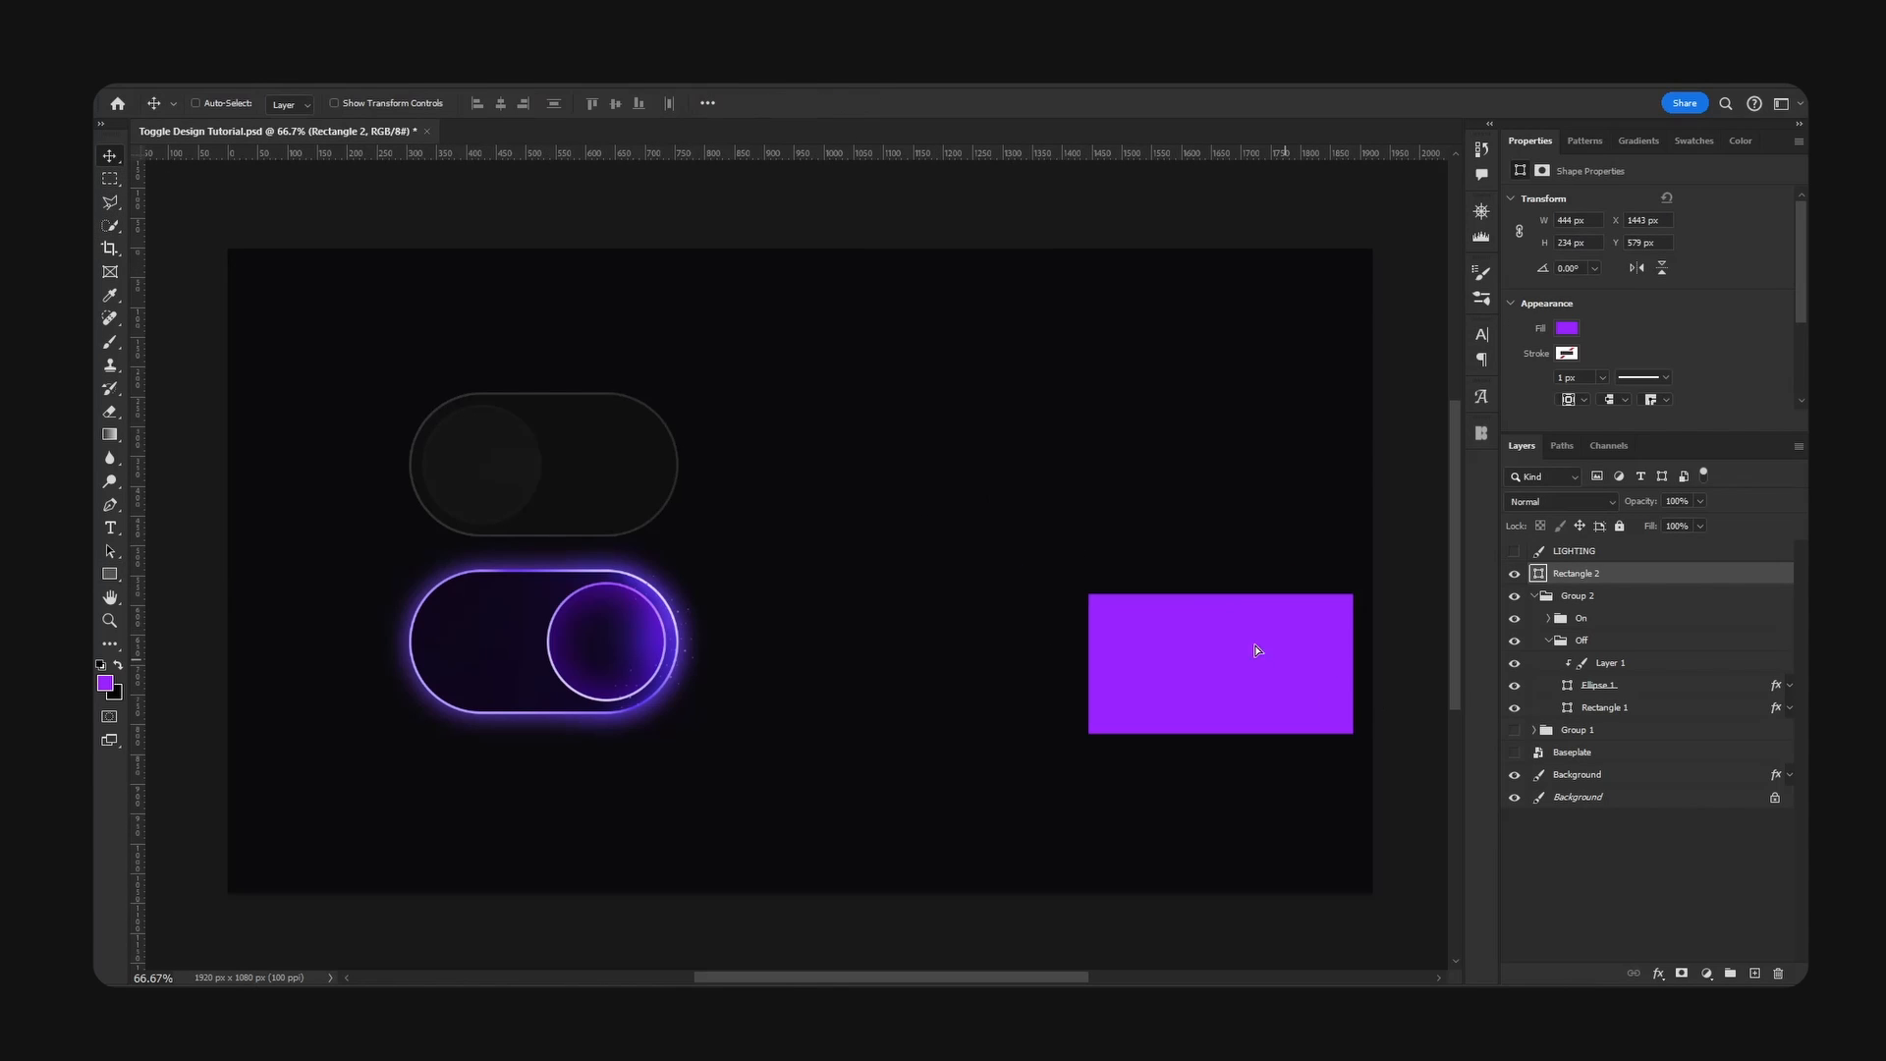
drag(1254, 652, 1017, 540)
scroll(1662, 307, down, 1)
scroll(1659, 304, down, 2)
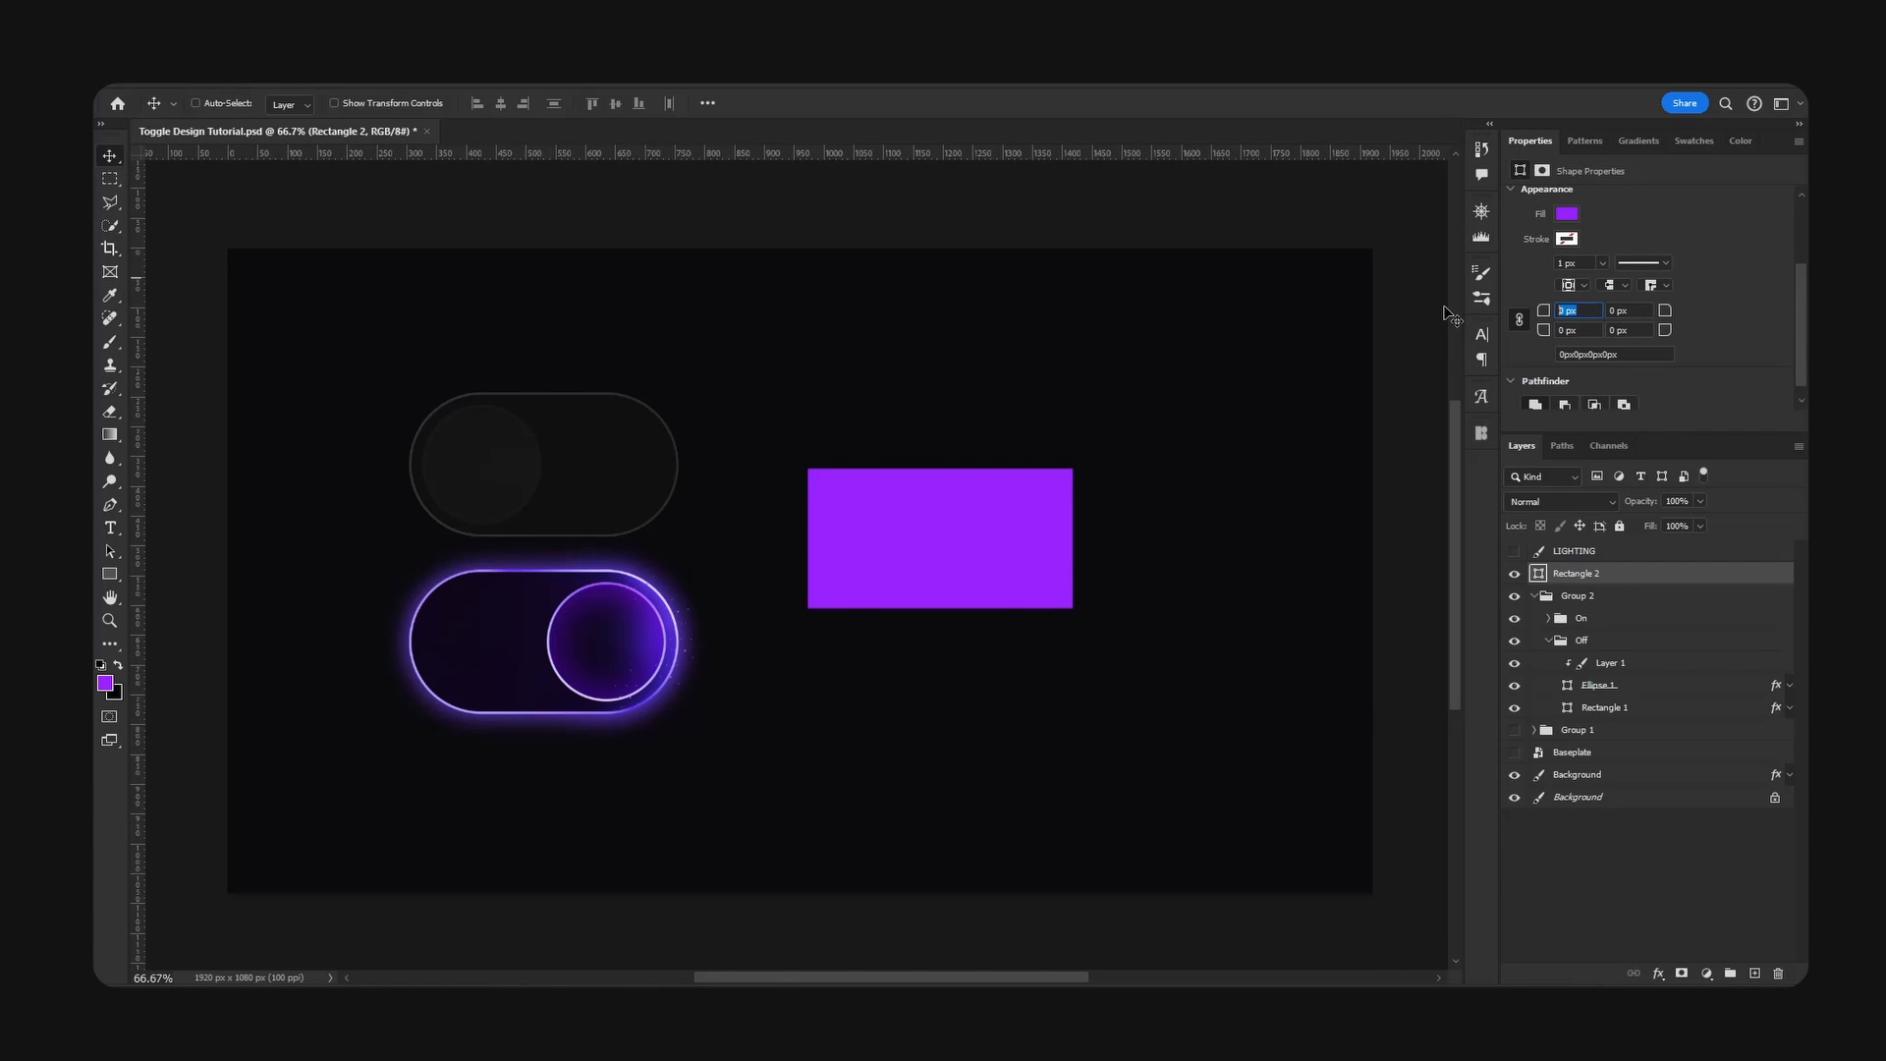
key(Return)
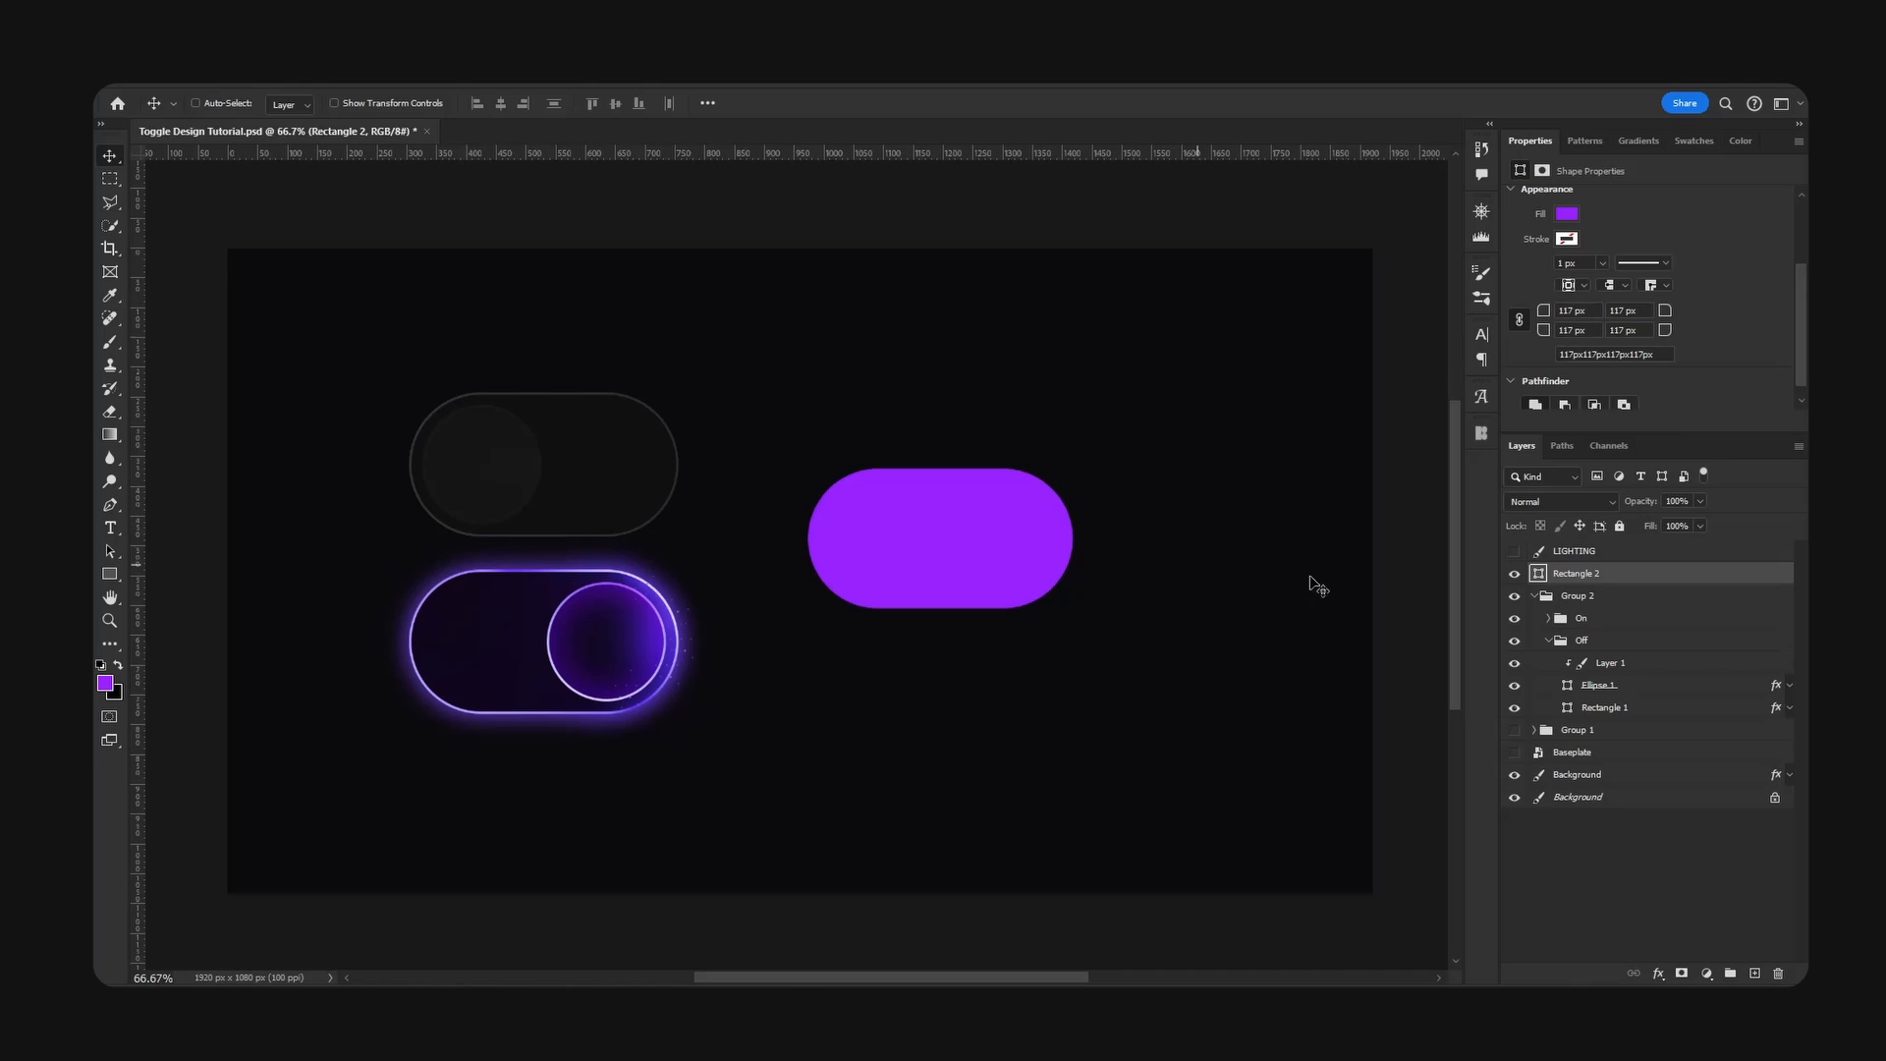
- Fill the rounded rectangle with #0f0f0f, sampled from the base of the reference off toggle
double_click(1539, 576)
drag(1395, 525, 1213, 453)
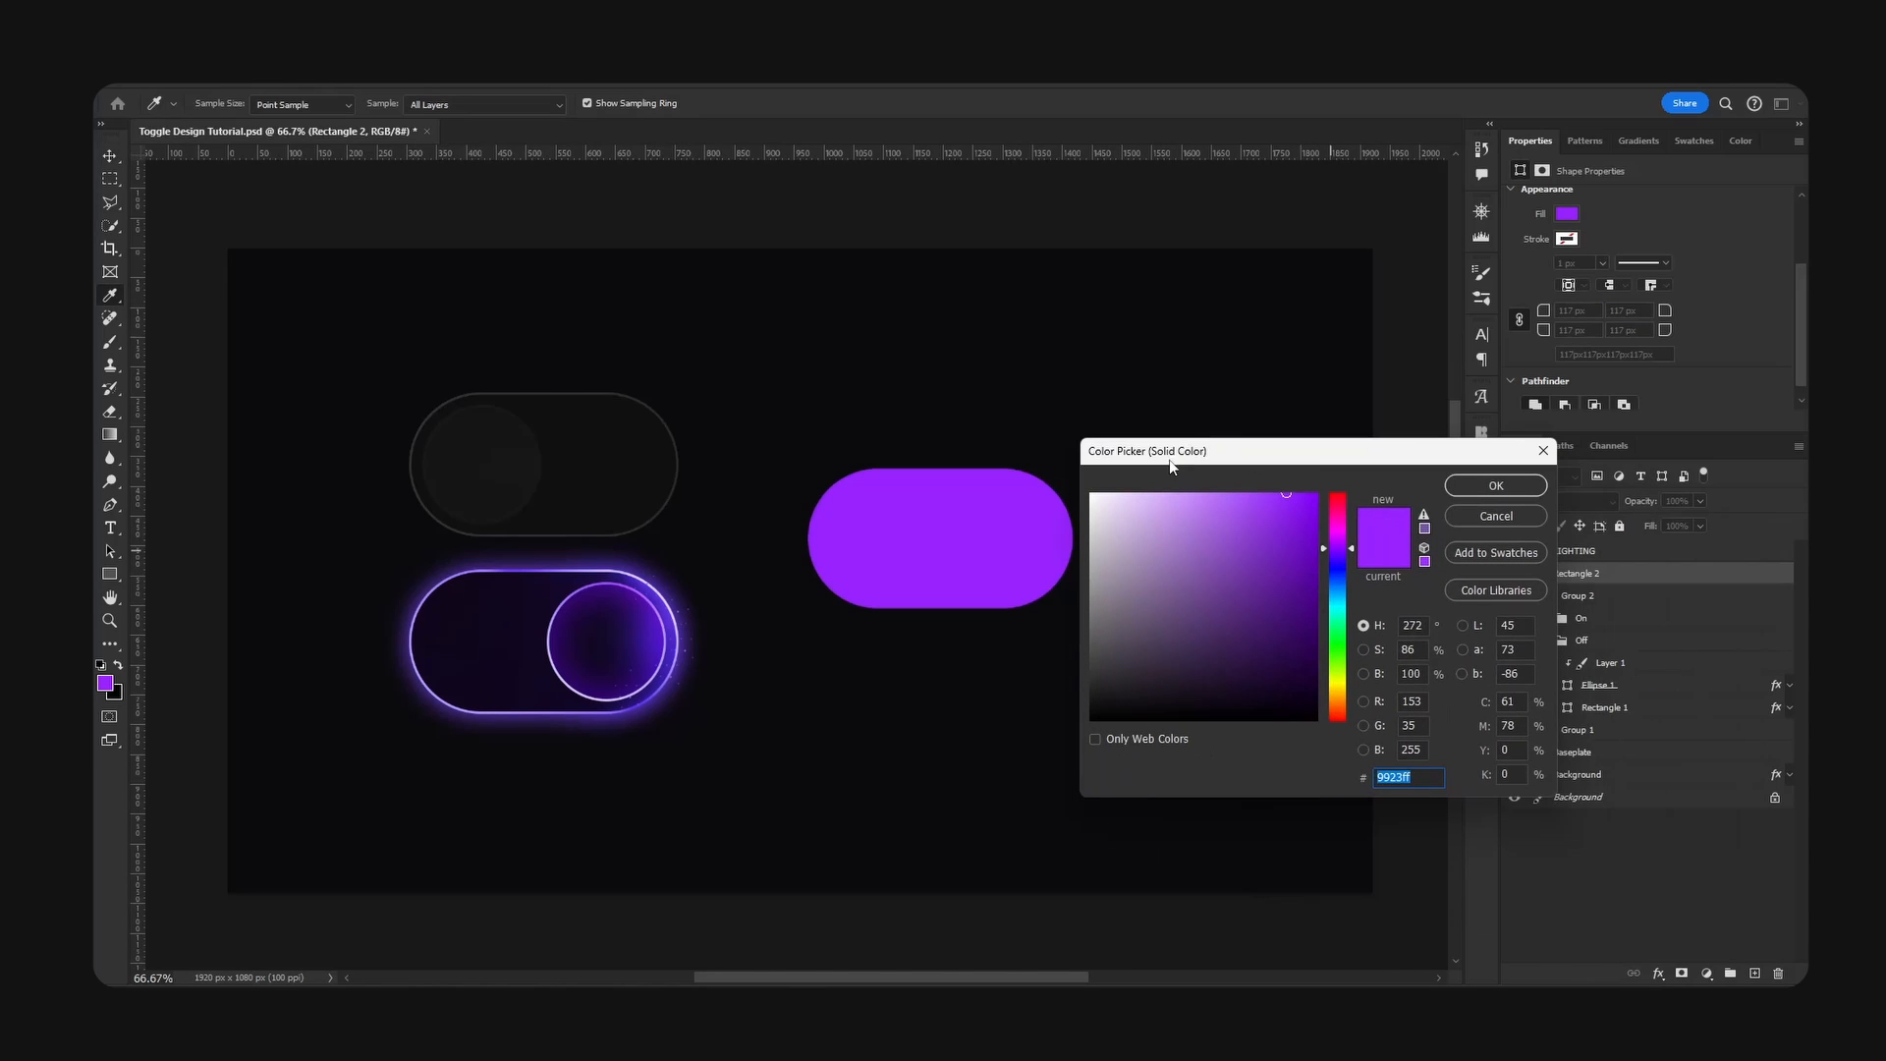
click(781, 435)
click(579, 410)
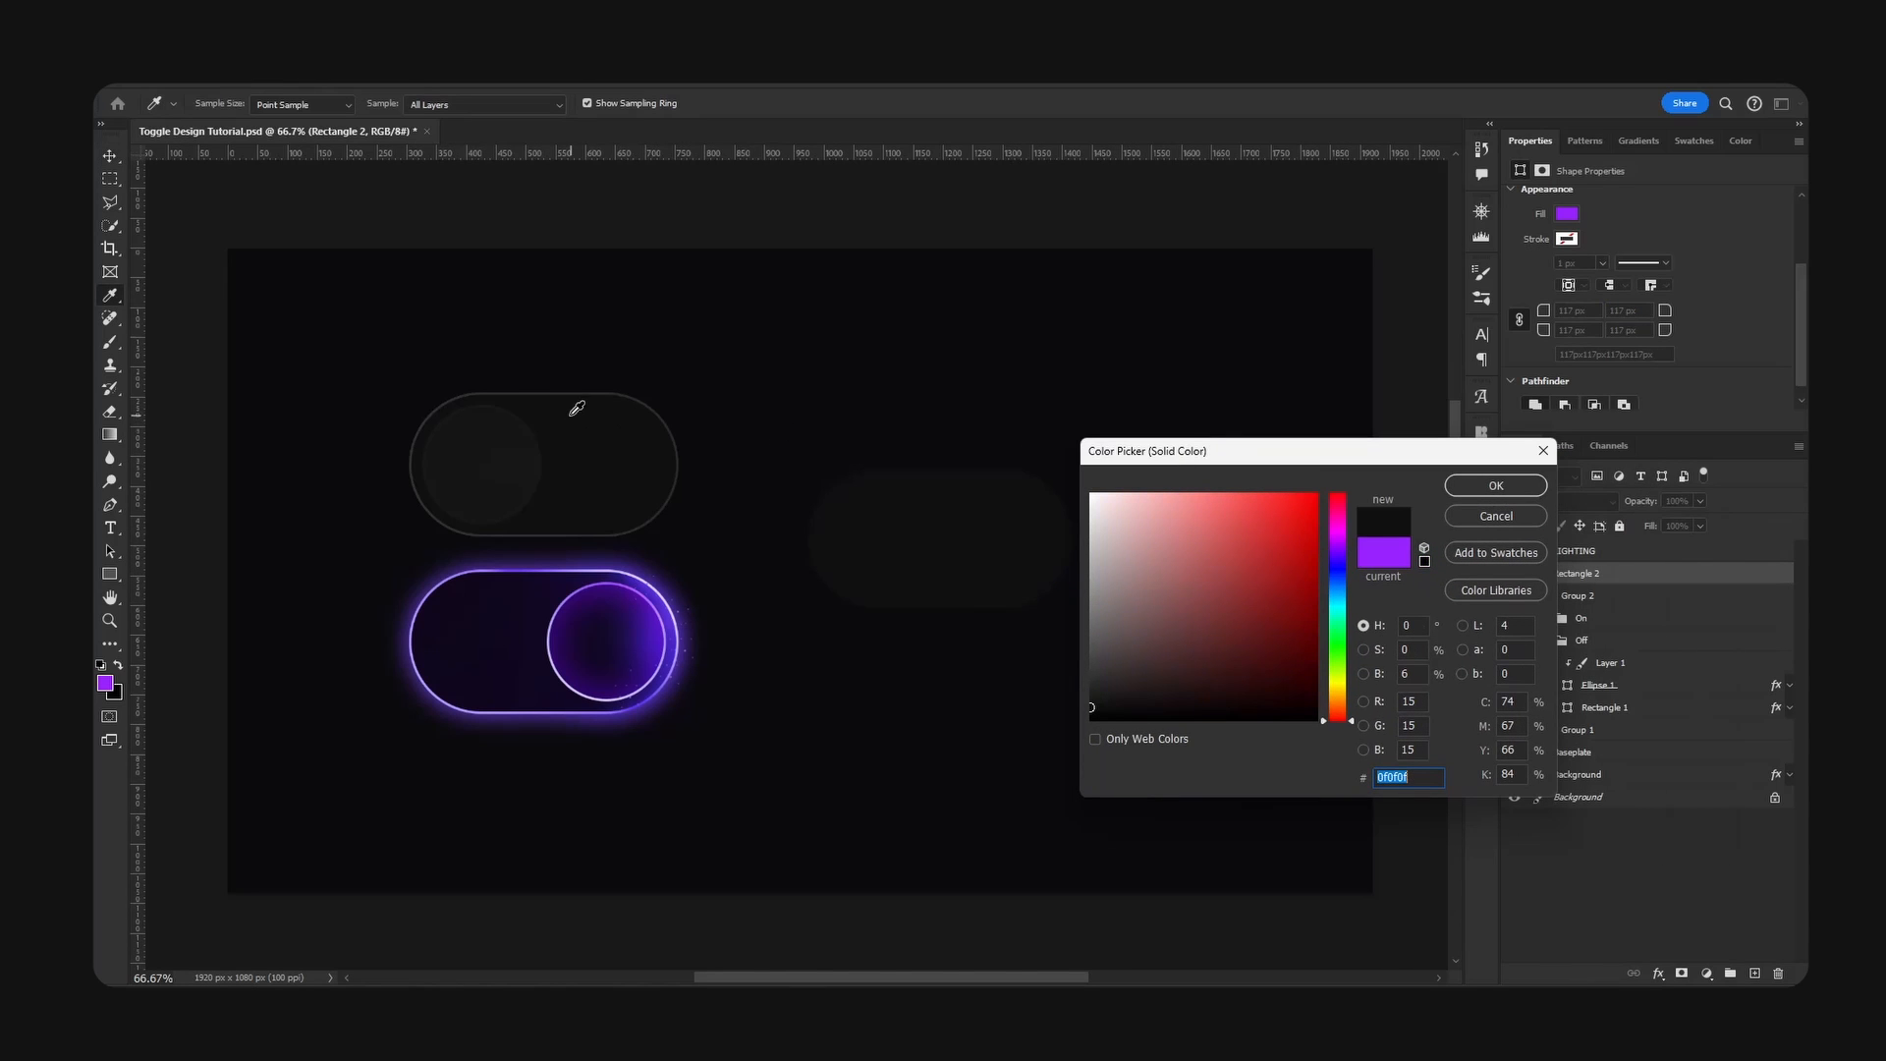
click(1482, 492)
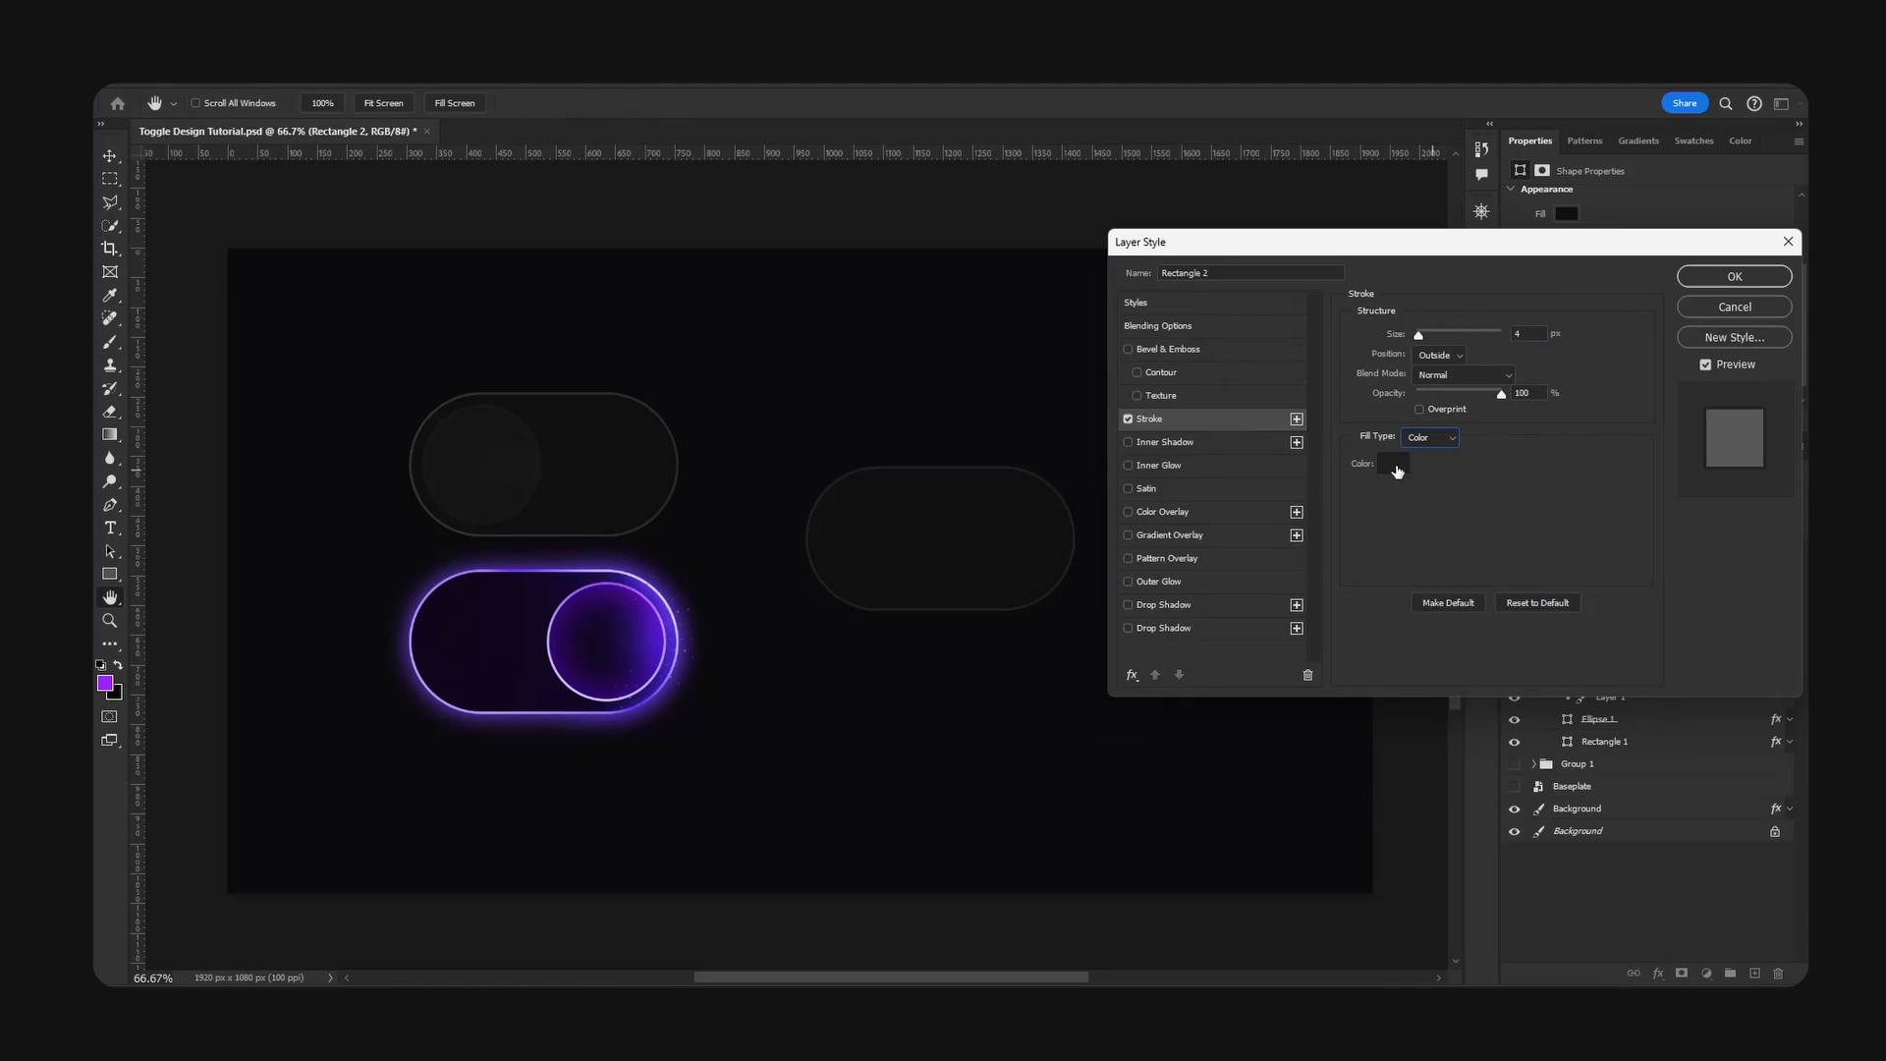
- Add a 4 px outside stroke to the rounded rectangle in #2f2f2f, sampled from the reference off toggle's outline
click(1398, 467)
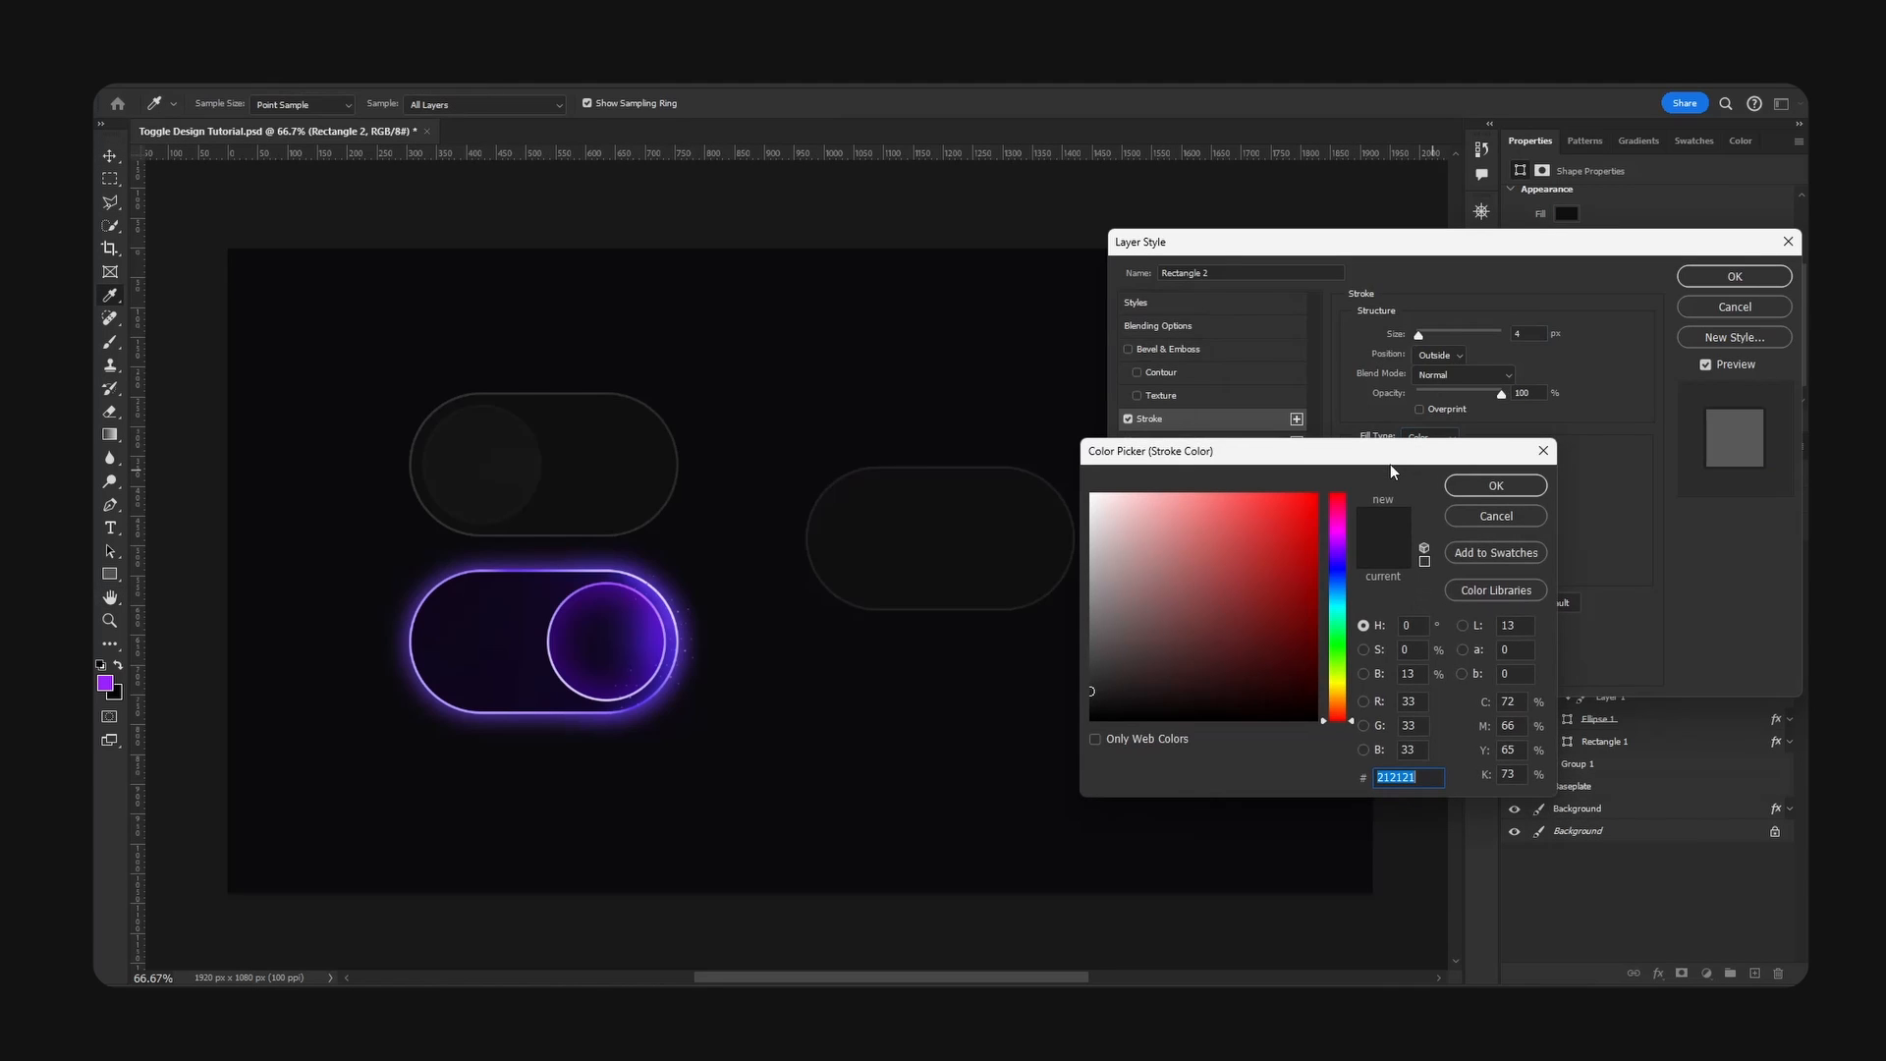
click(531, 391)
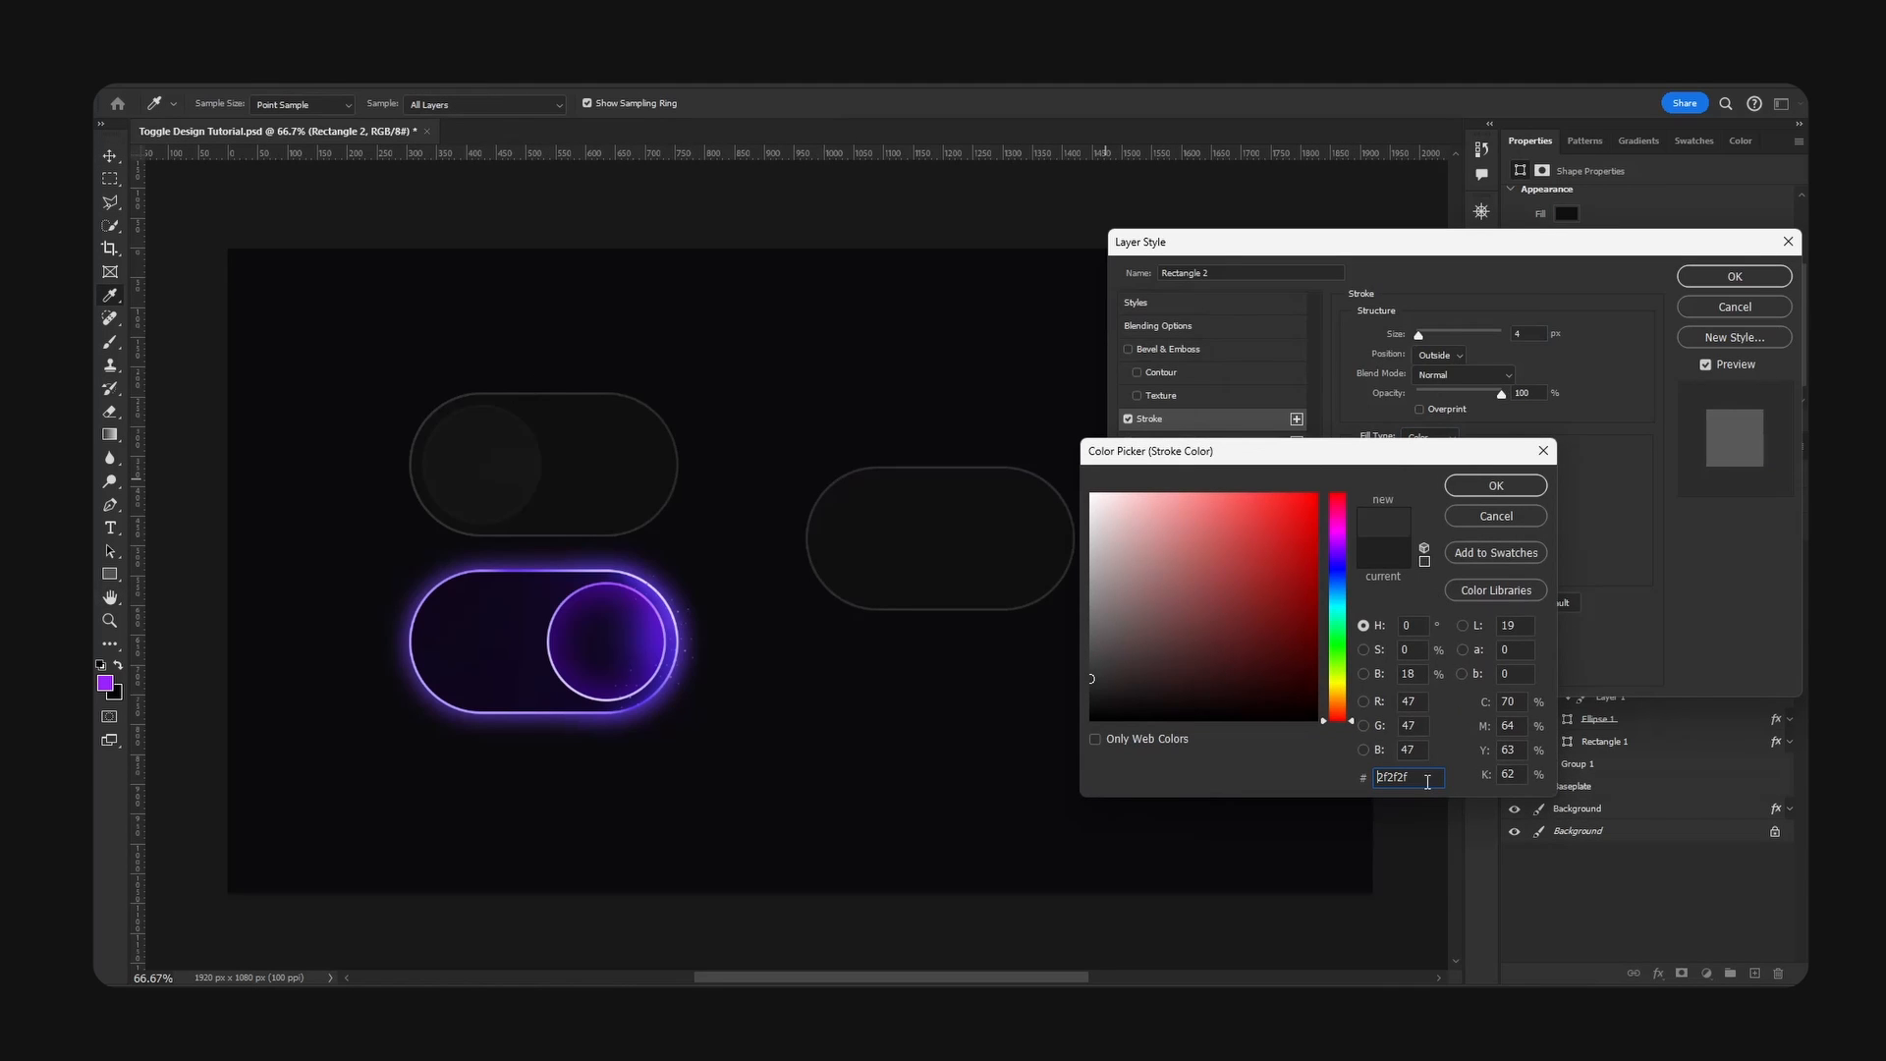
click(1480, 487)
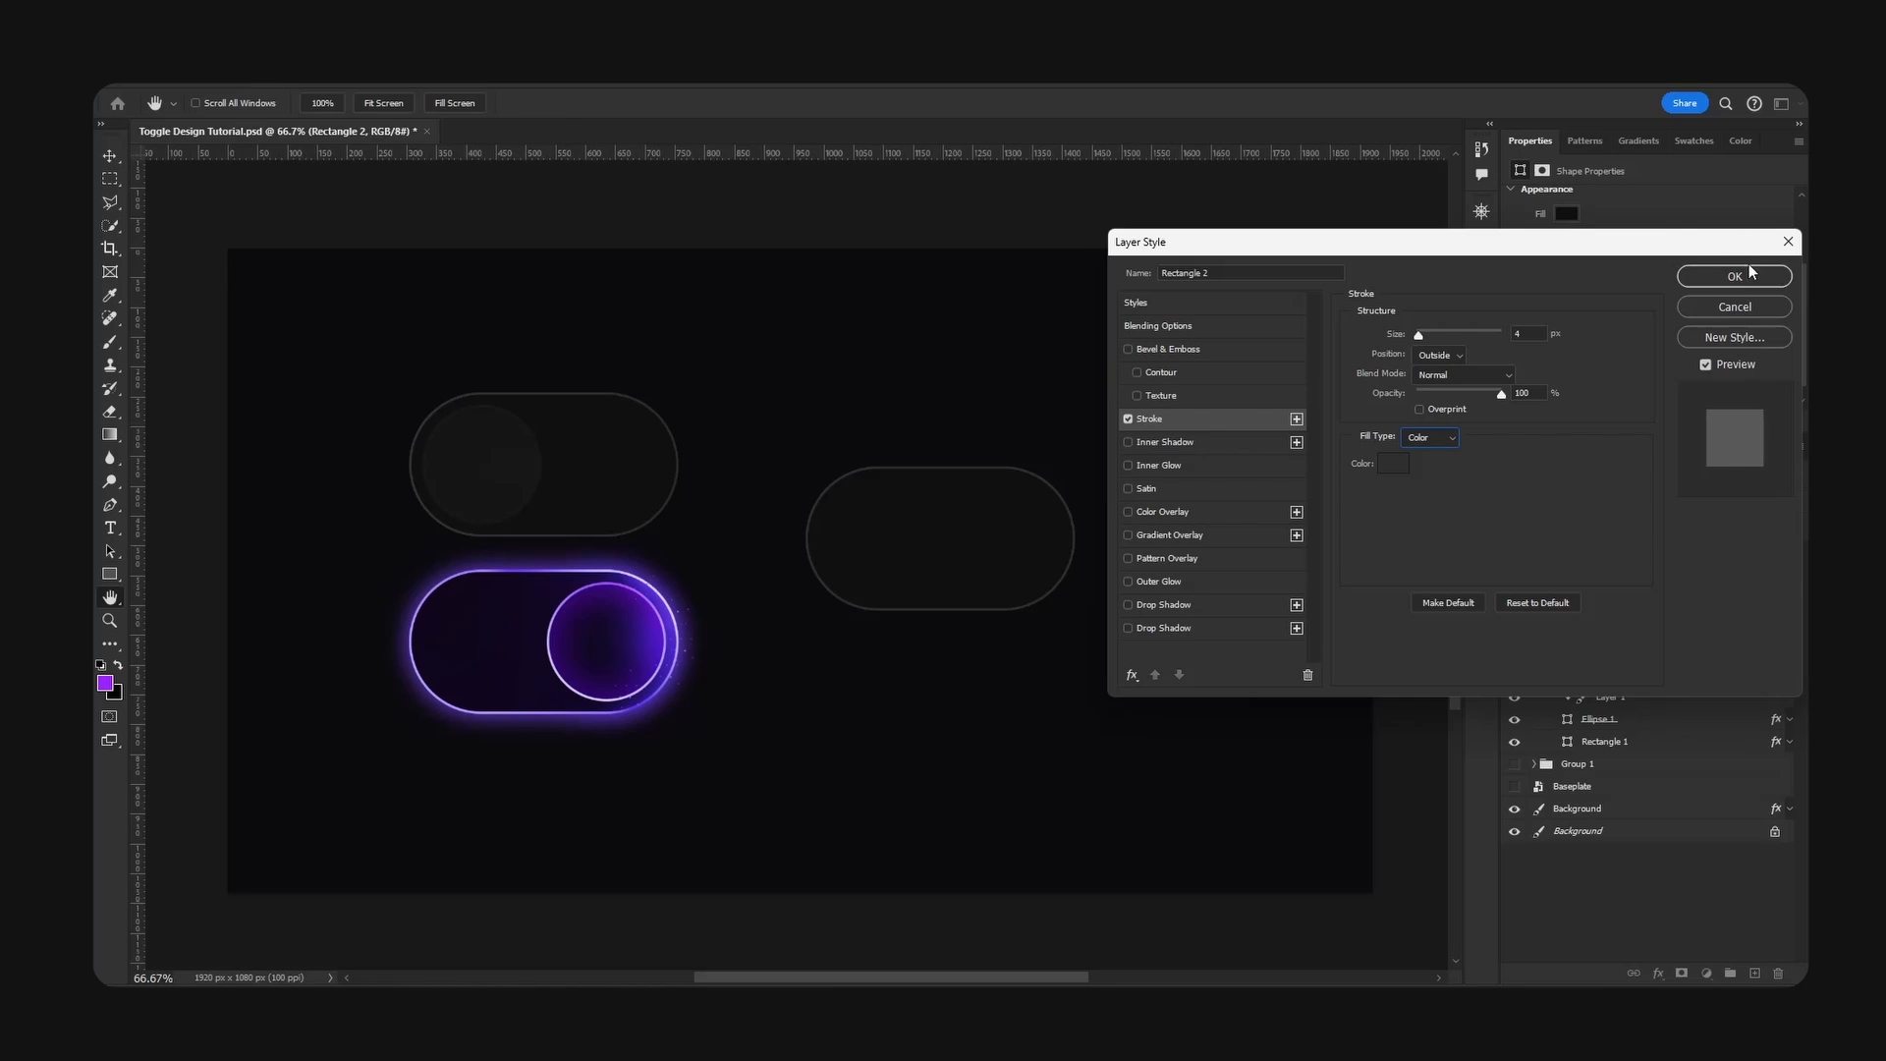
click(1749, 267)
- Check the dimensions of the knob ellipse in the reference off toggle
click(1630, 687)
click(1630, 685)
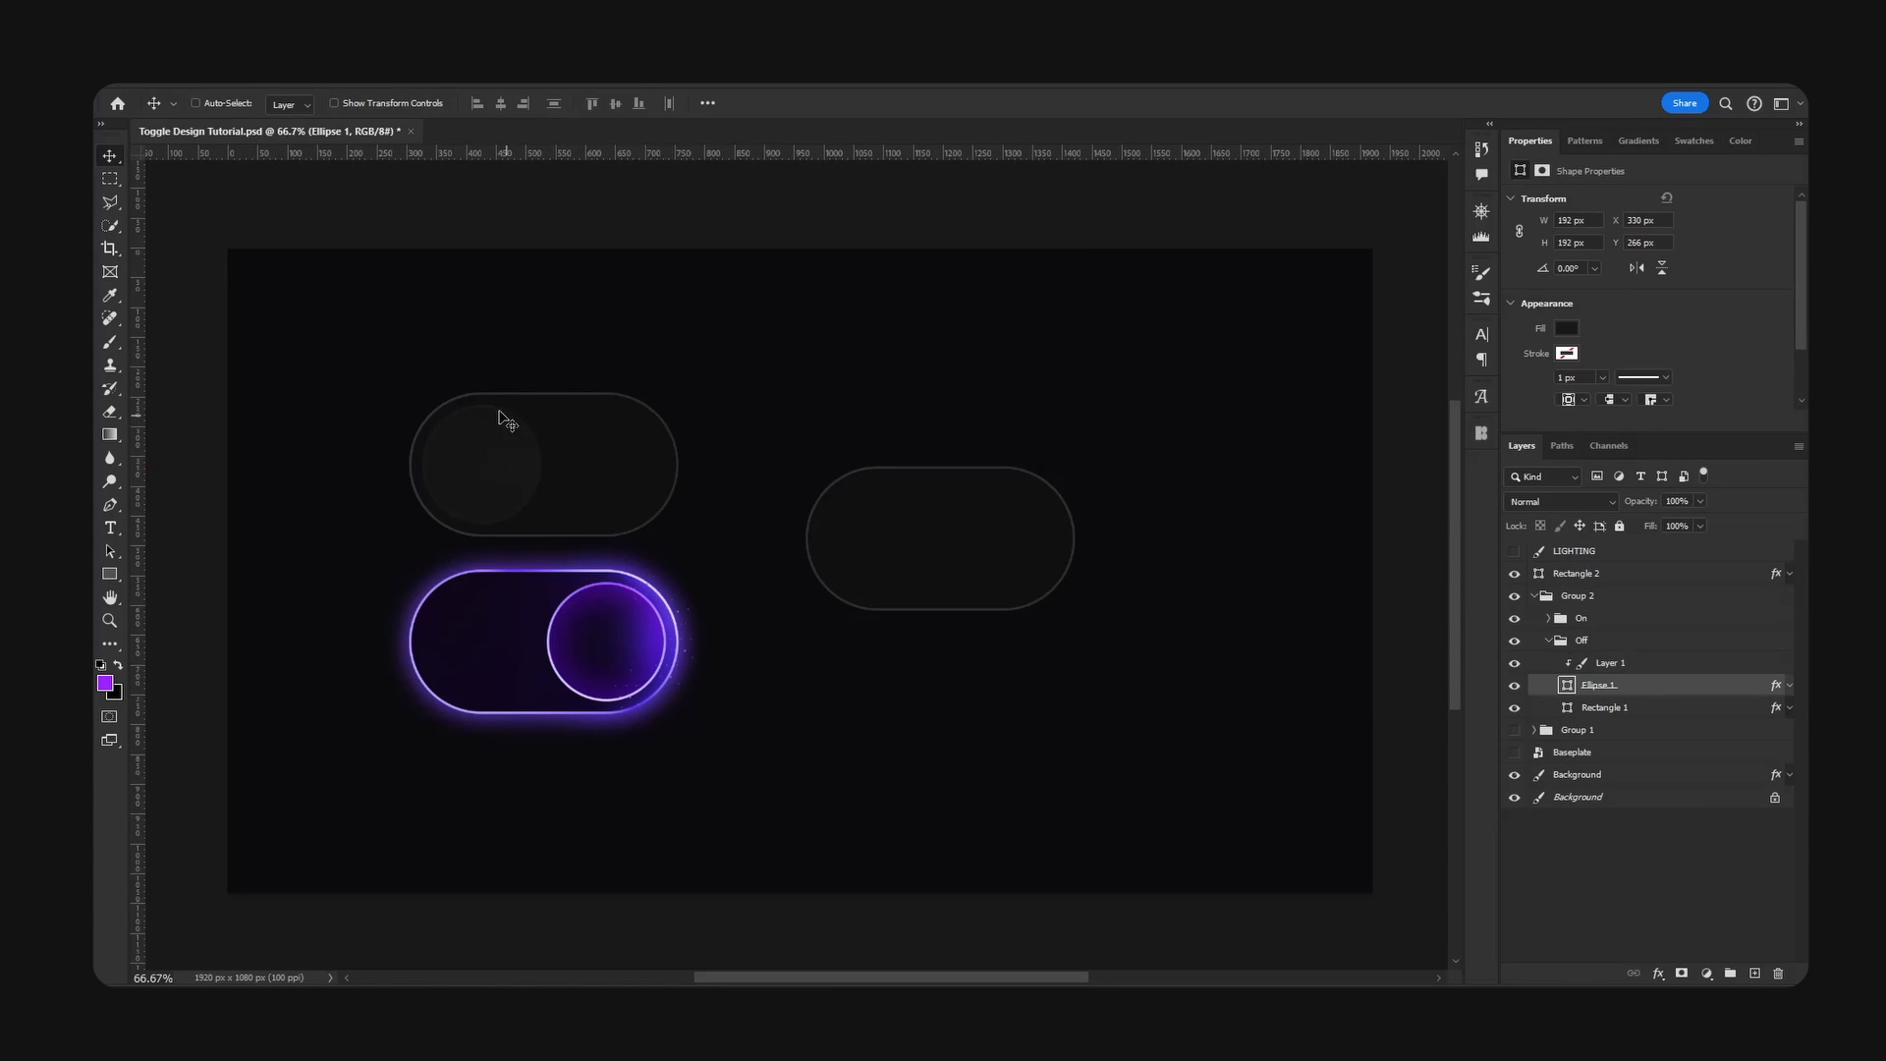
click(1535, 596)
- Add a new layer above the rounded rectangle and create a 192 × 192 px ellipse on it
click(1621, 575)
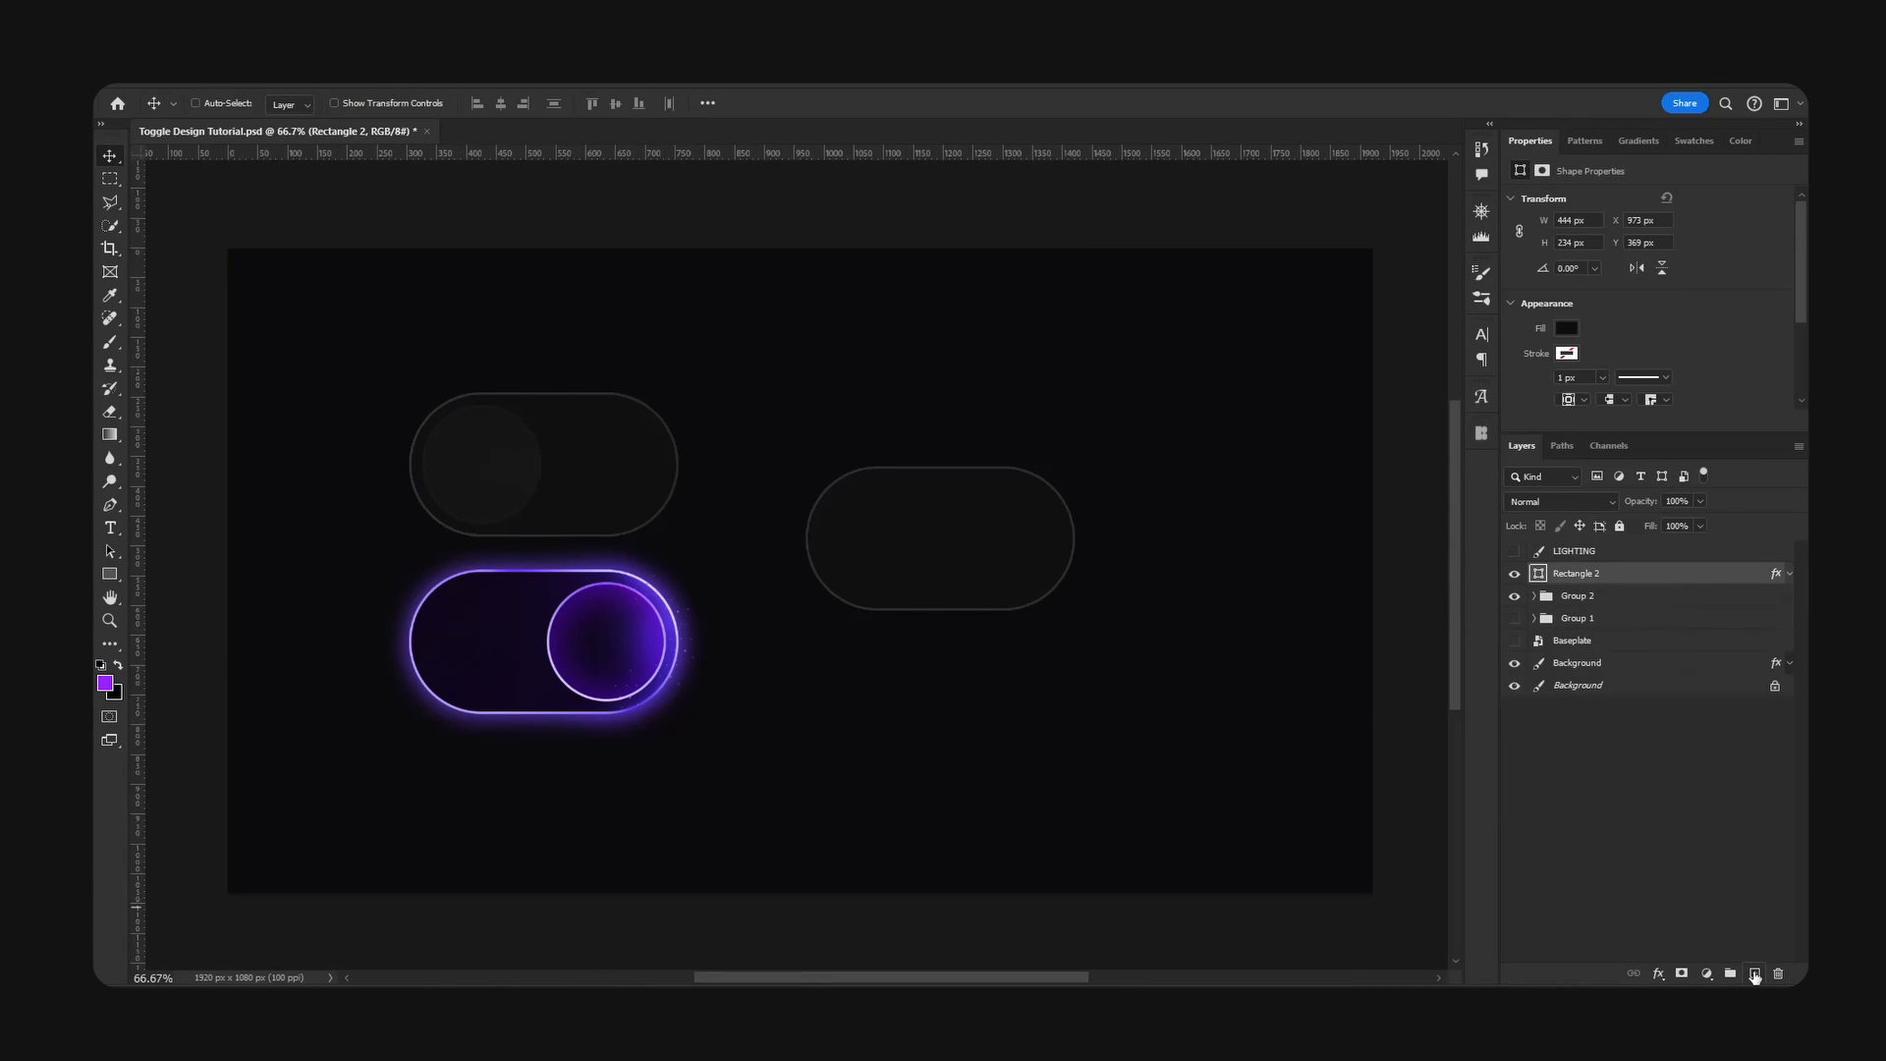
click(1755, 975)
click(110, 574)
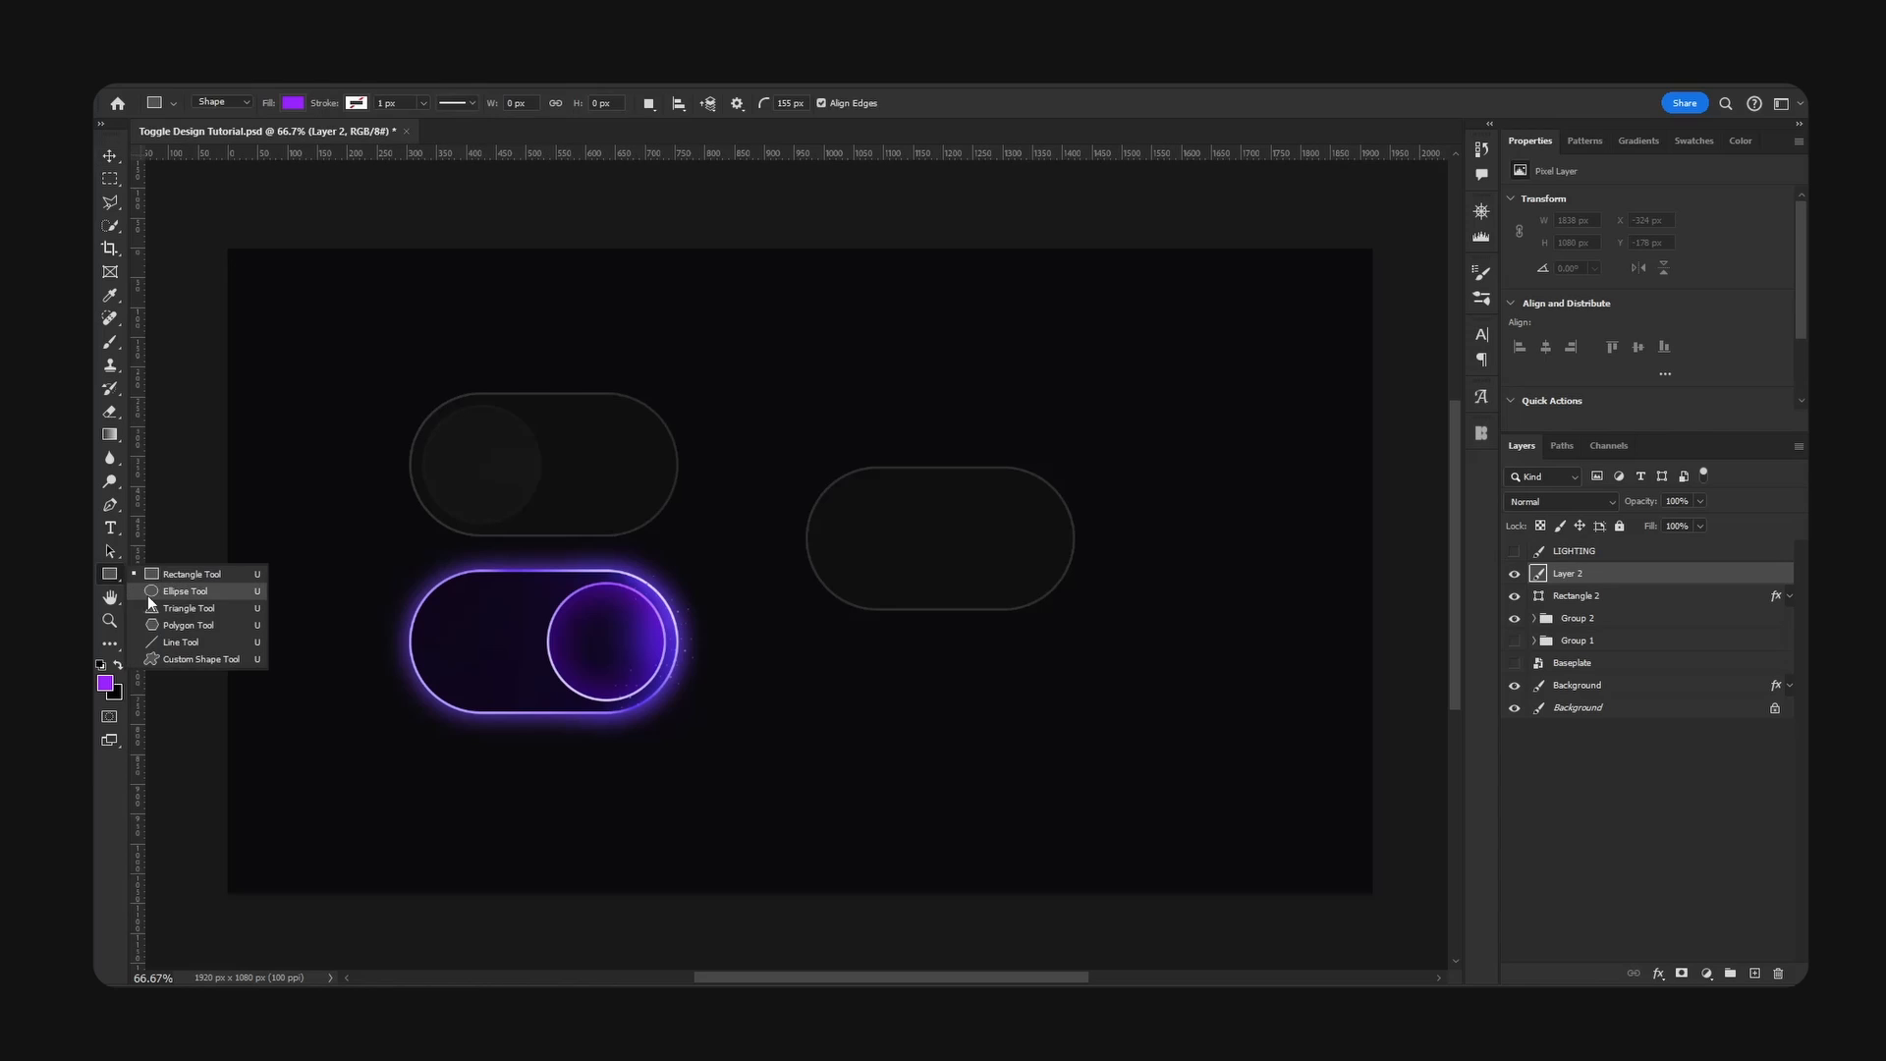
click(149, 593)
click(1099, 456)
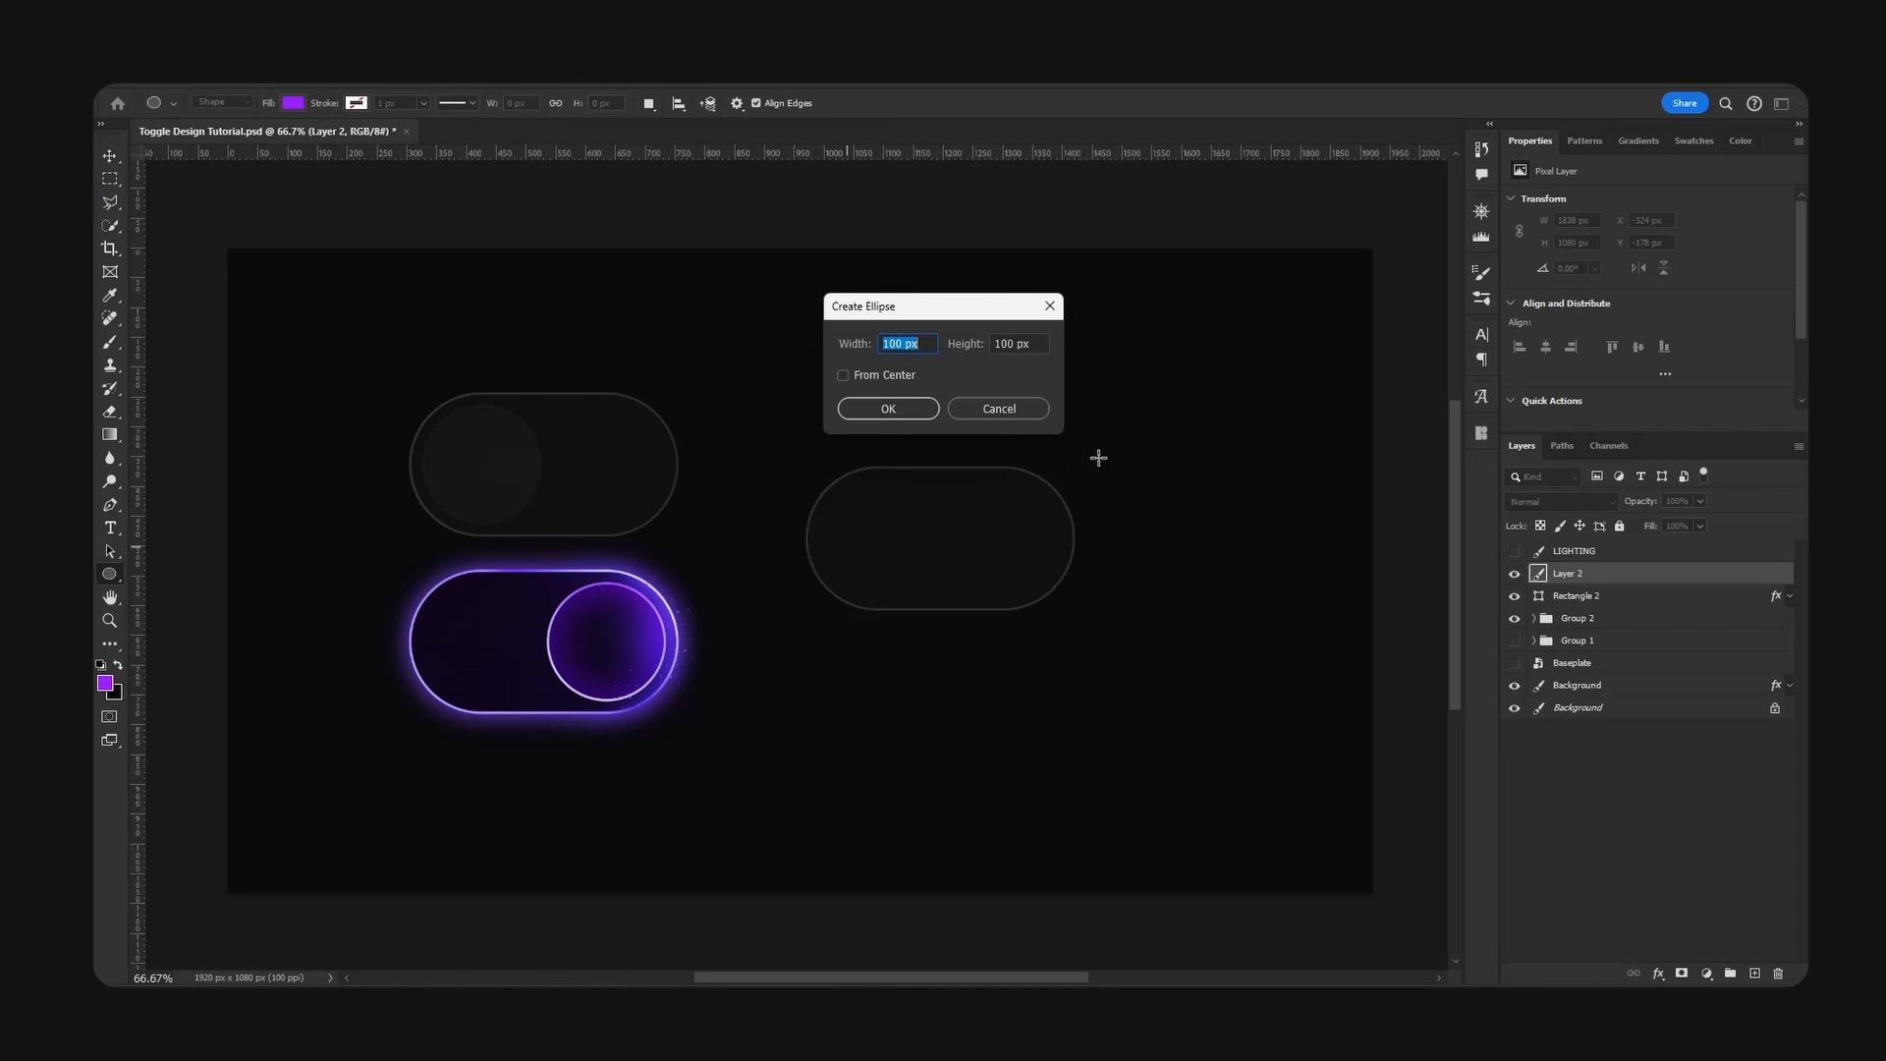
text(192)
key(Tab)
text(192)
key(Return)
- Fill the circle with #151515, sampled from the reference off knob, and place it at the left end of the new base
click(109, 156)
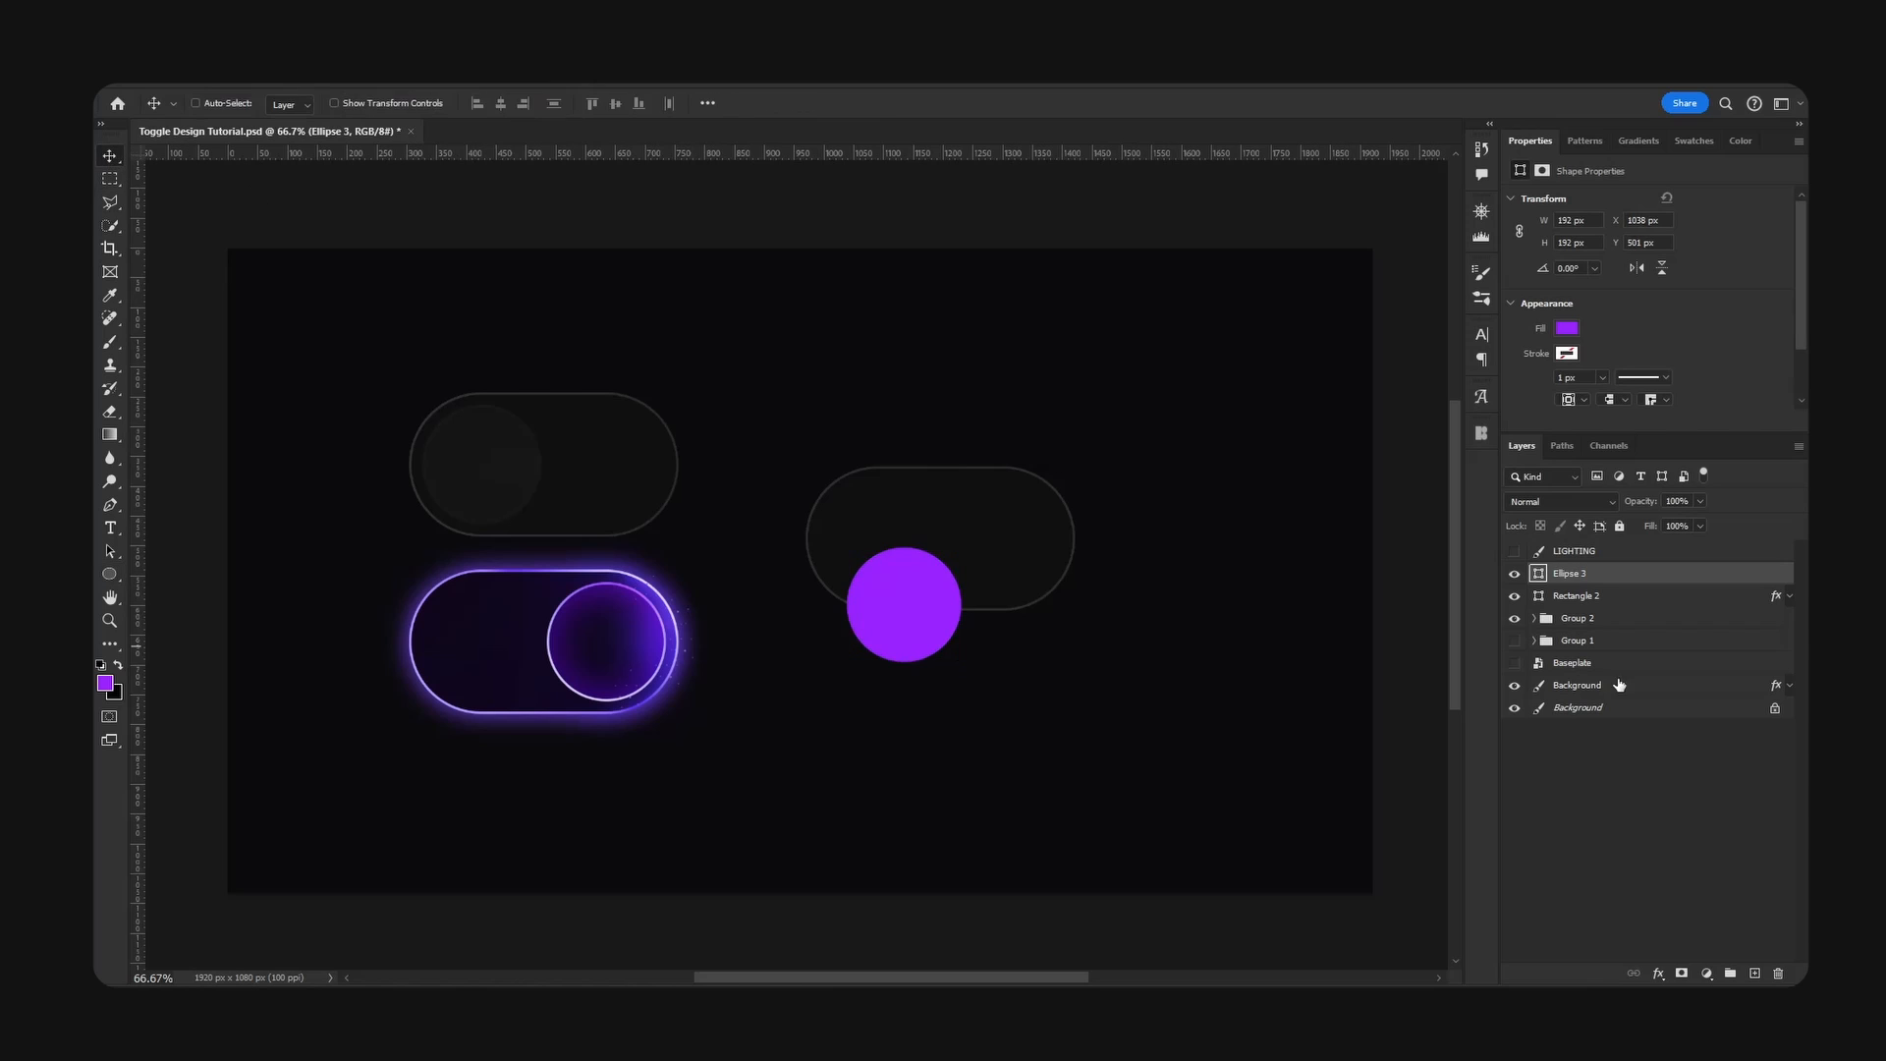
double_click(1538, 574)
click(488, 455)
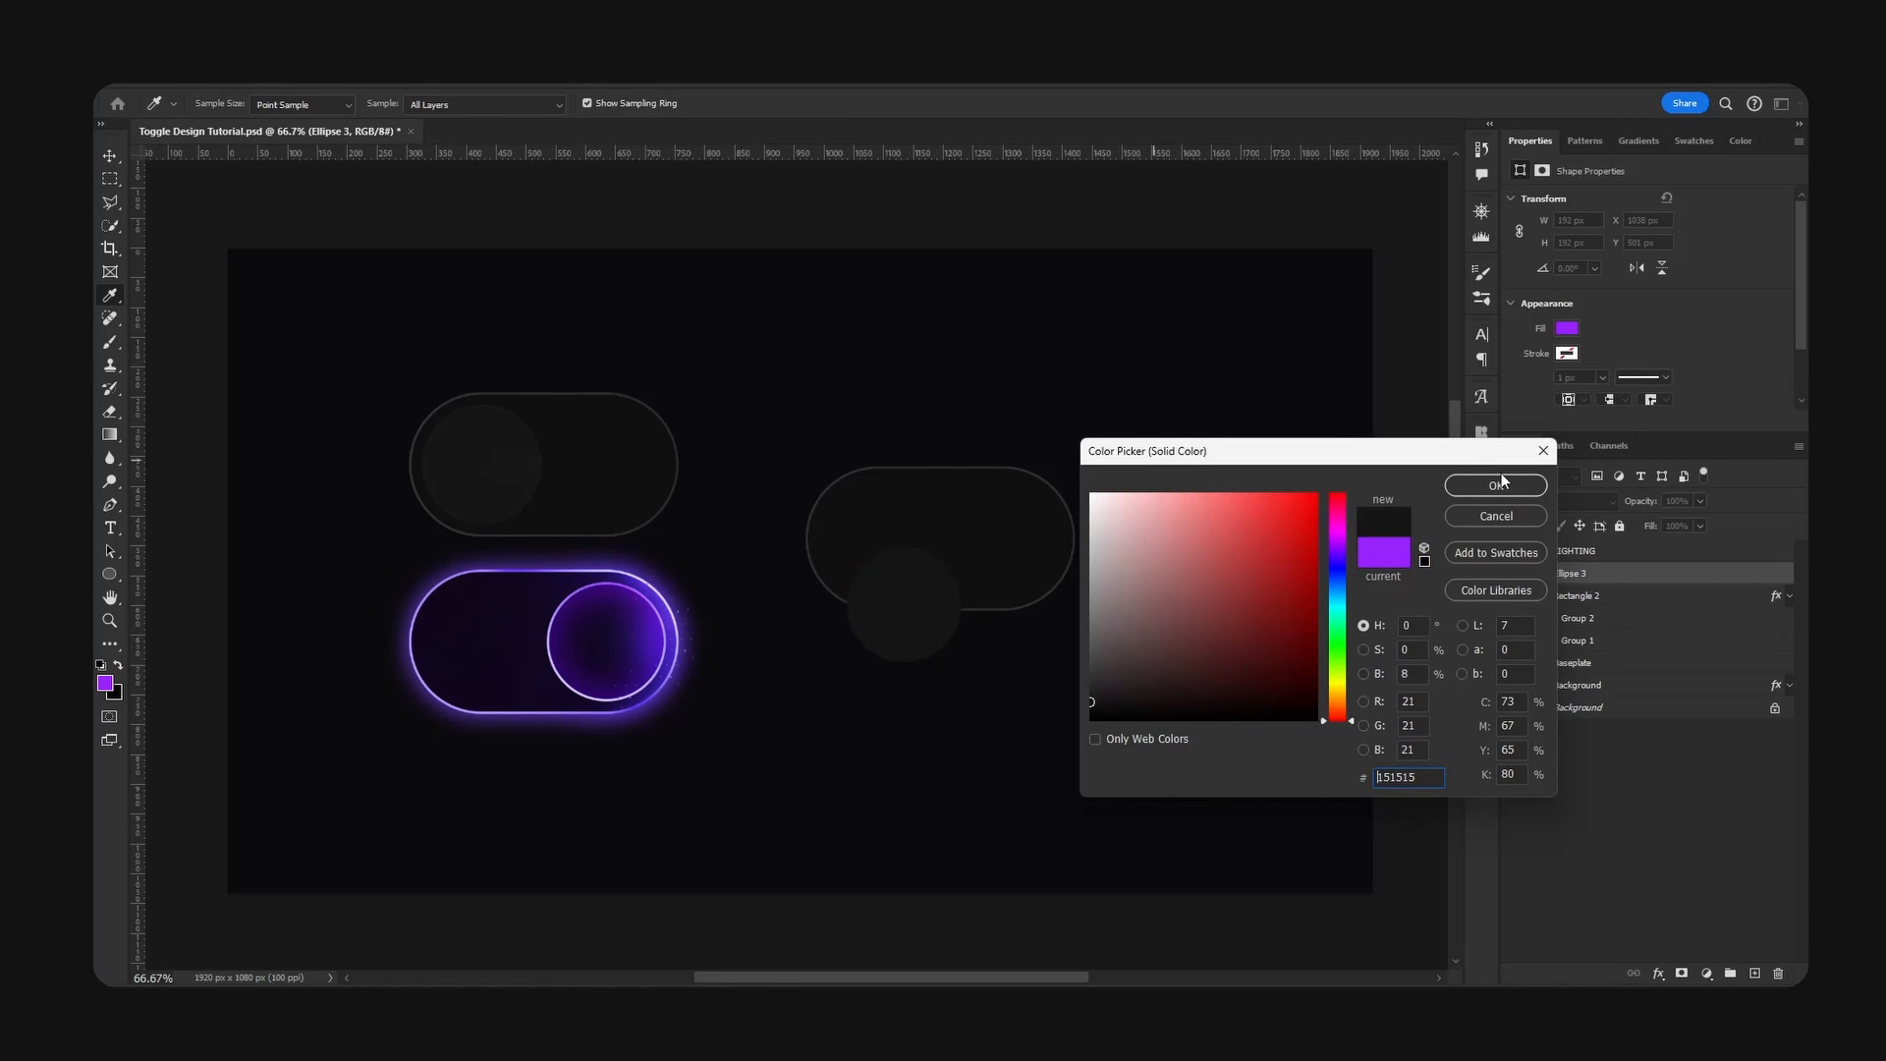
click(1499, 483)
drag(954, 614, 934, 551)
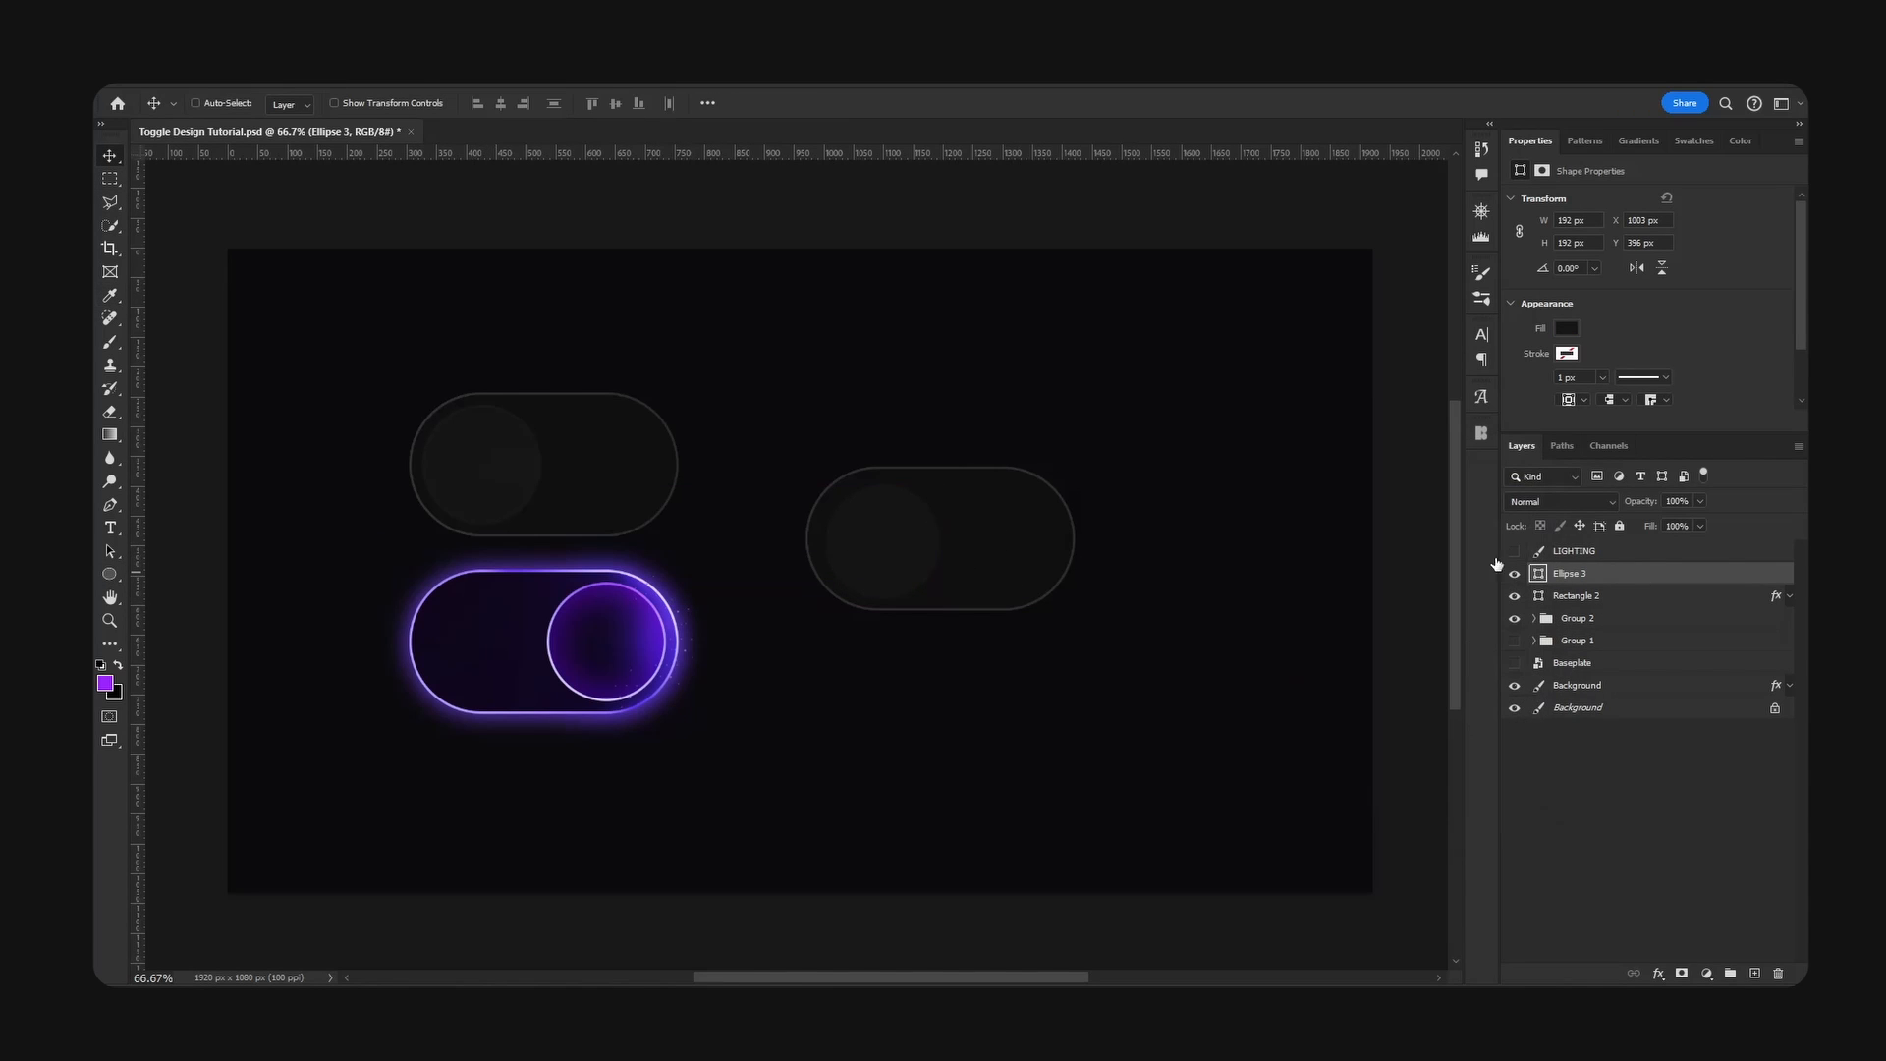
- Give the new knob a 4 px outside stroke in #191919, sampled from the reference off toggle, and fine-tune its position
click(1154, 419)
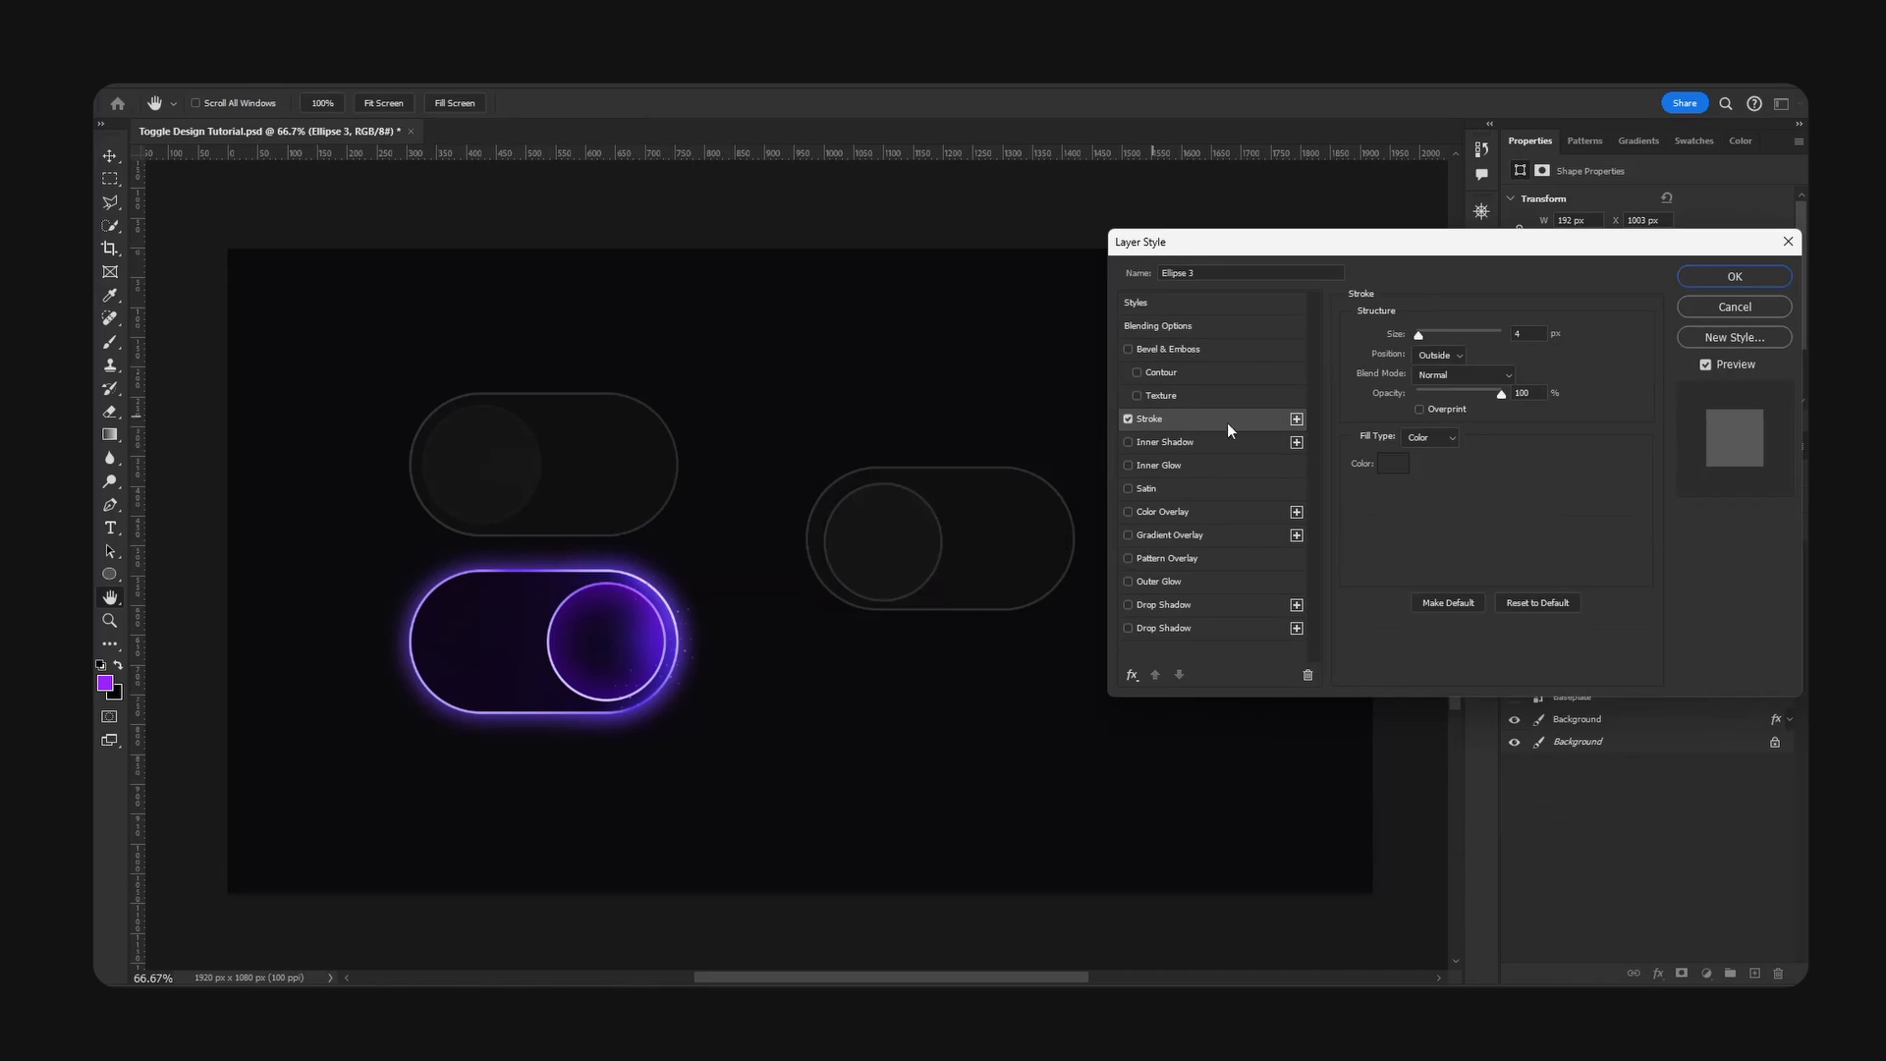
click(1393, 463)
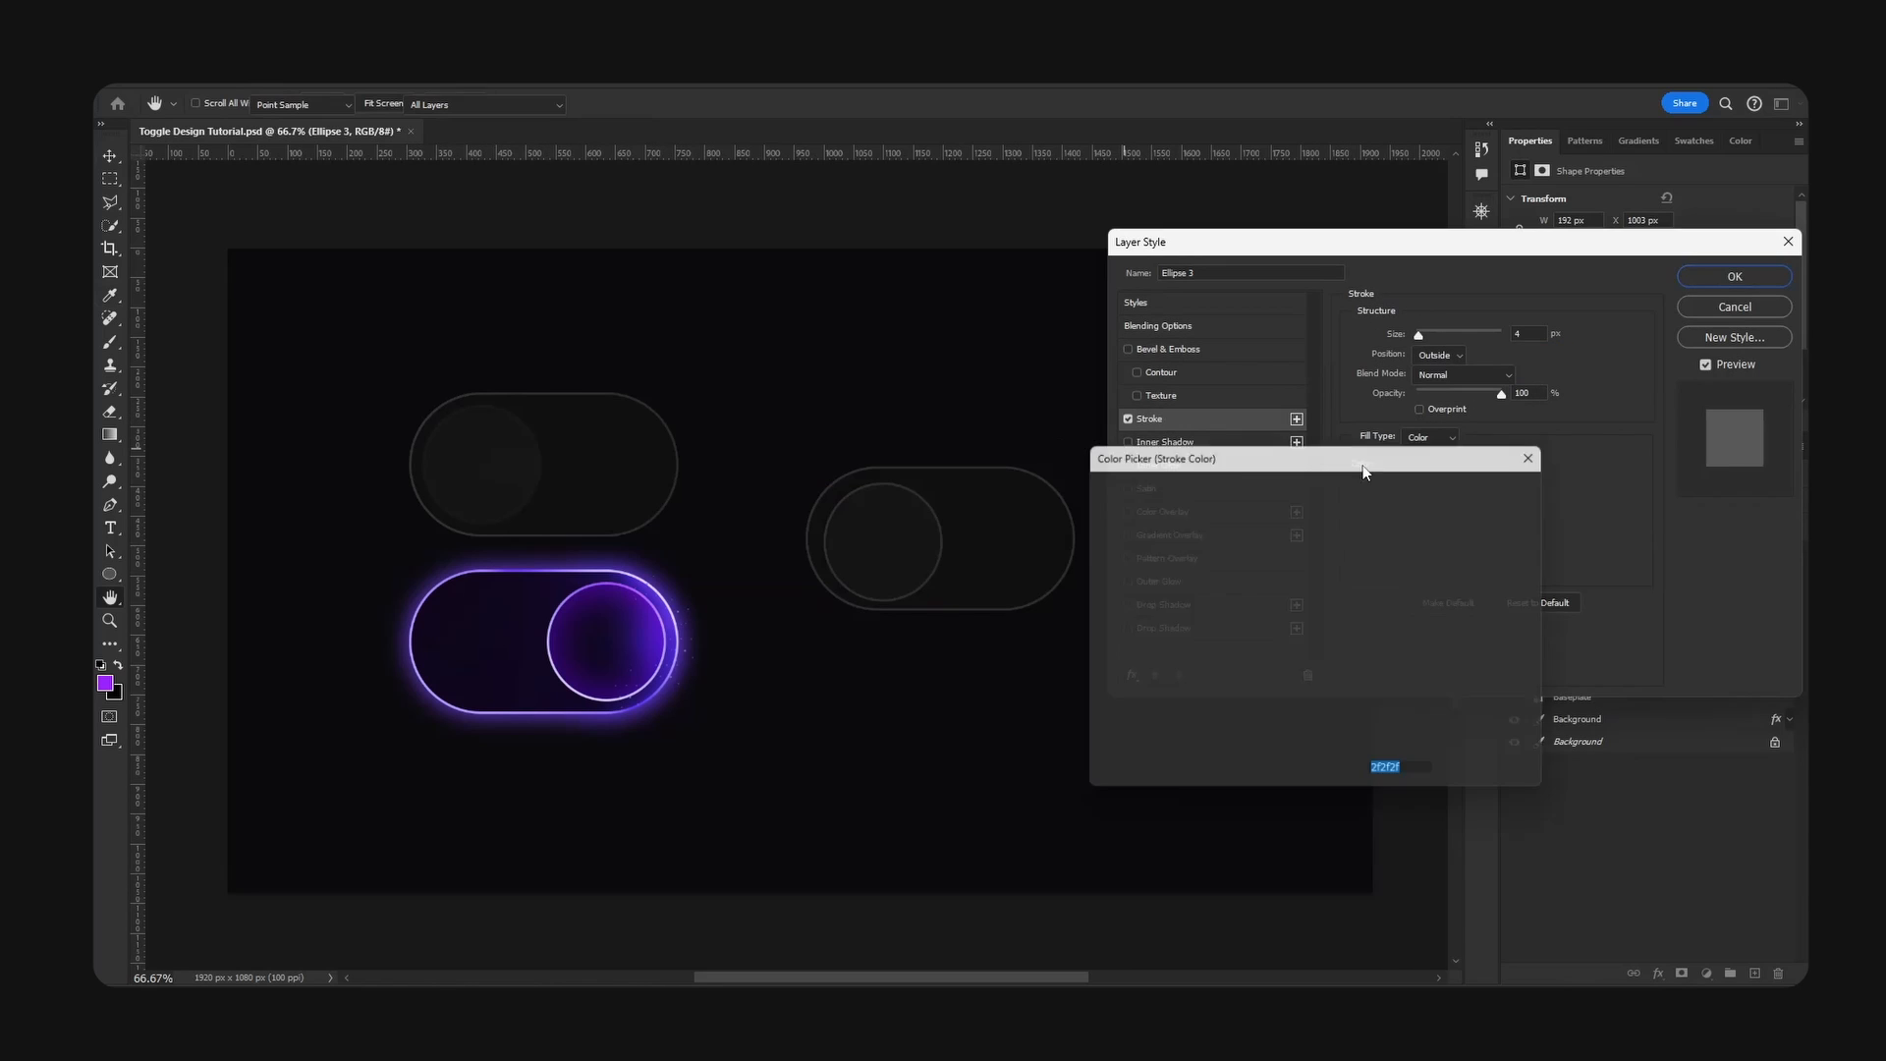
click(505, 400)
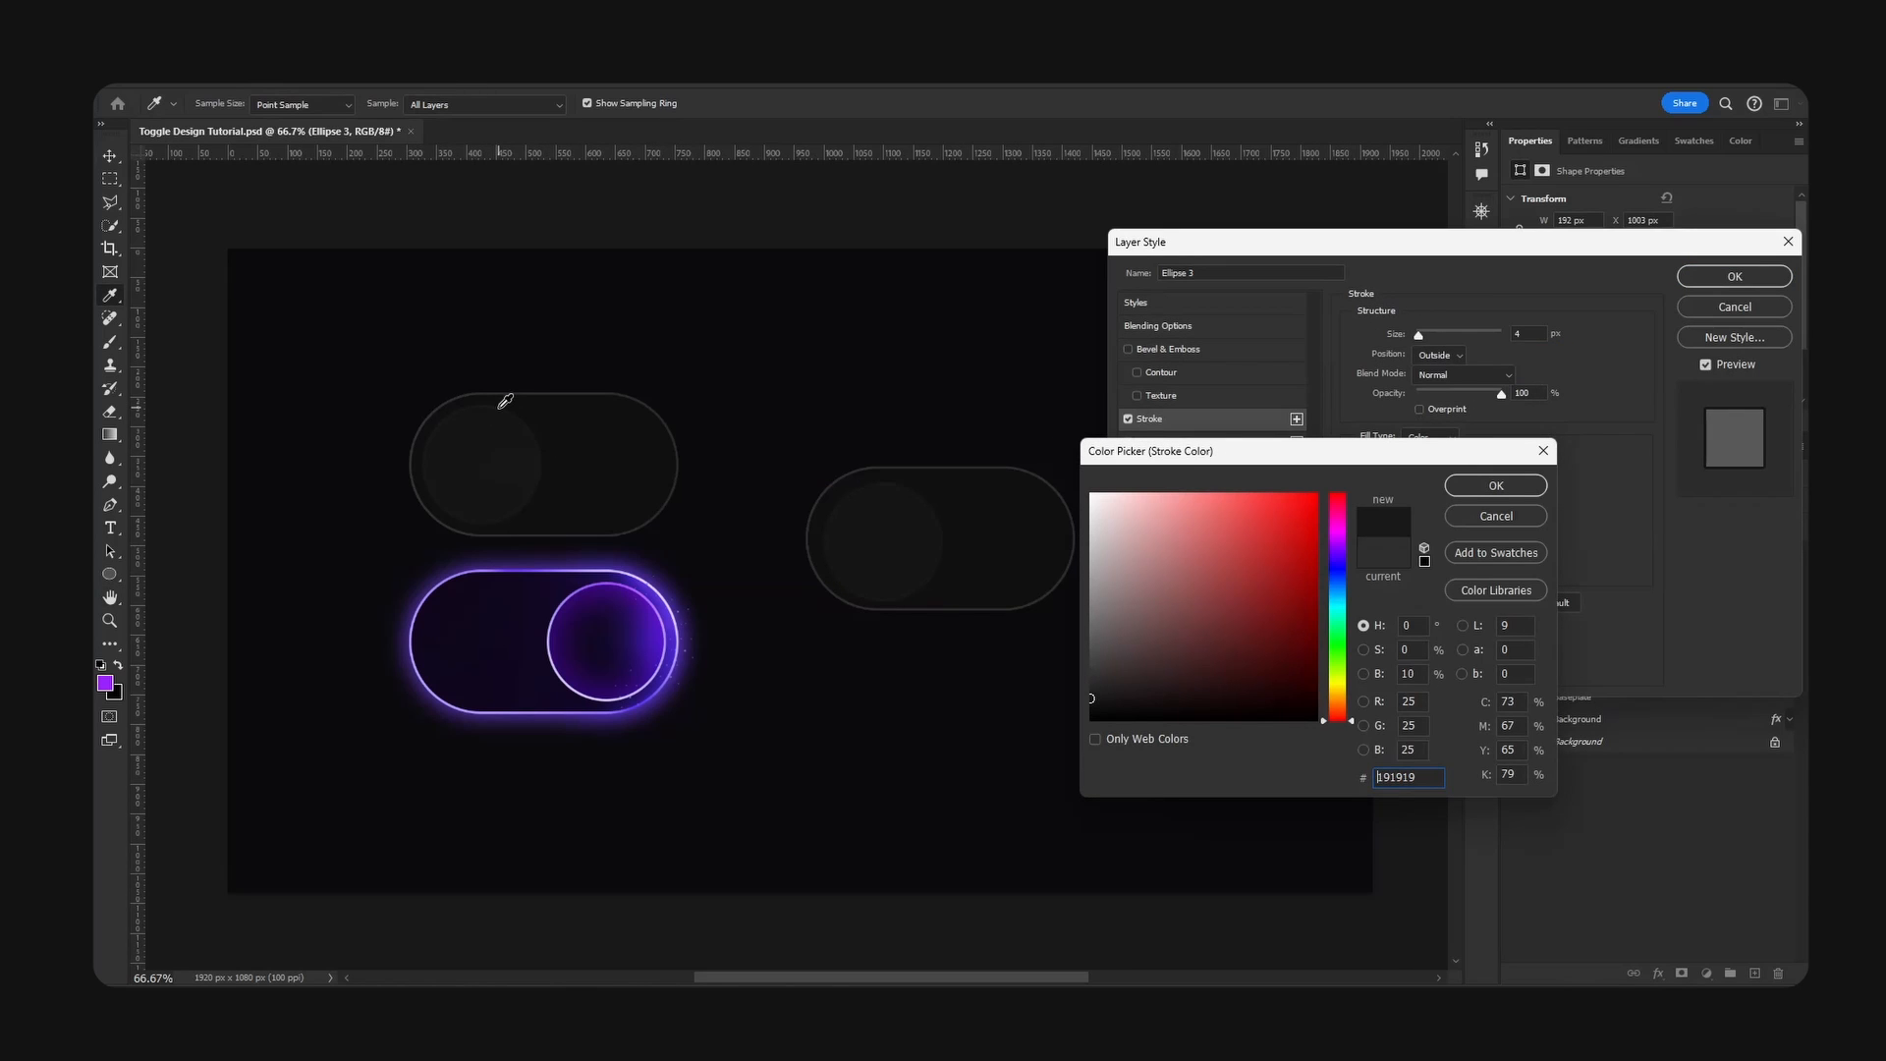
key(Return)
click(1698, 287)
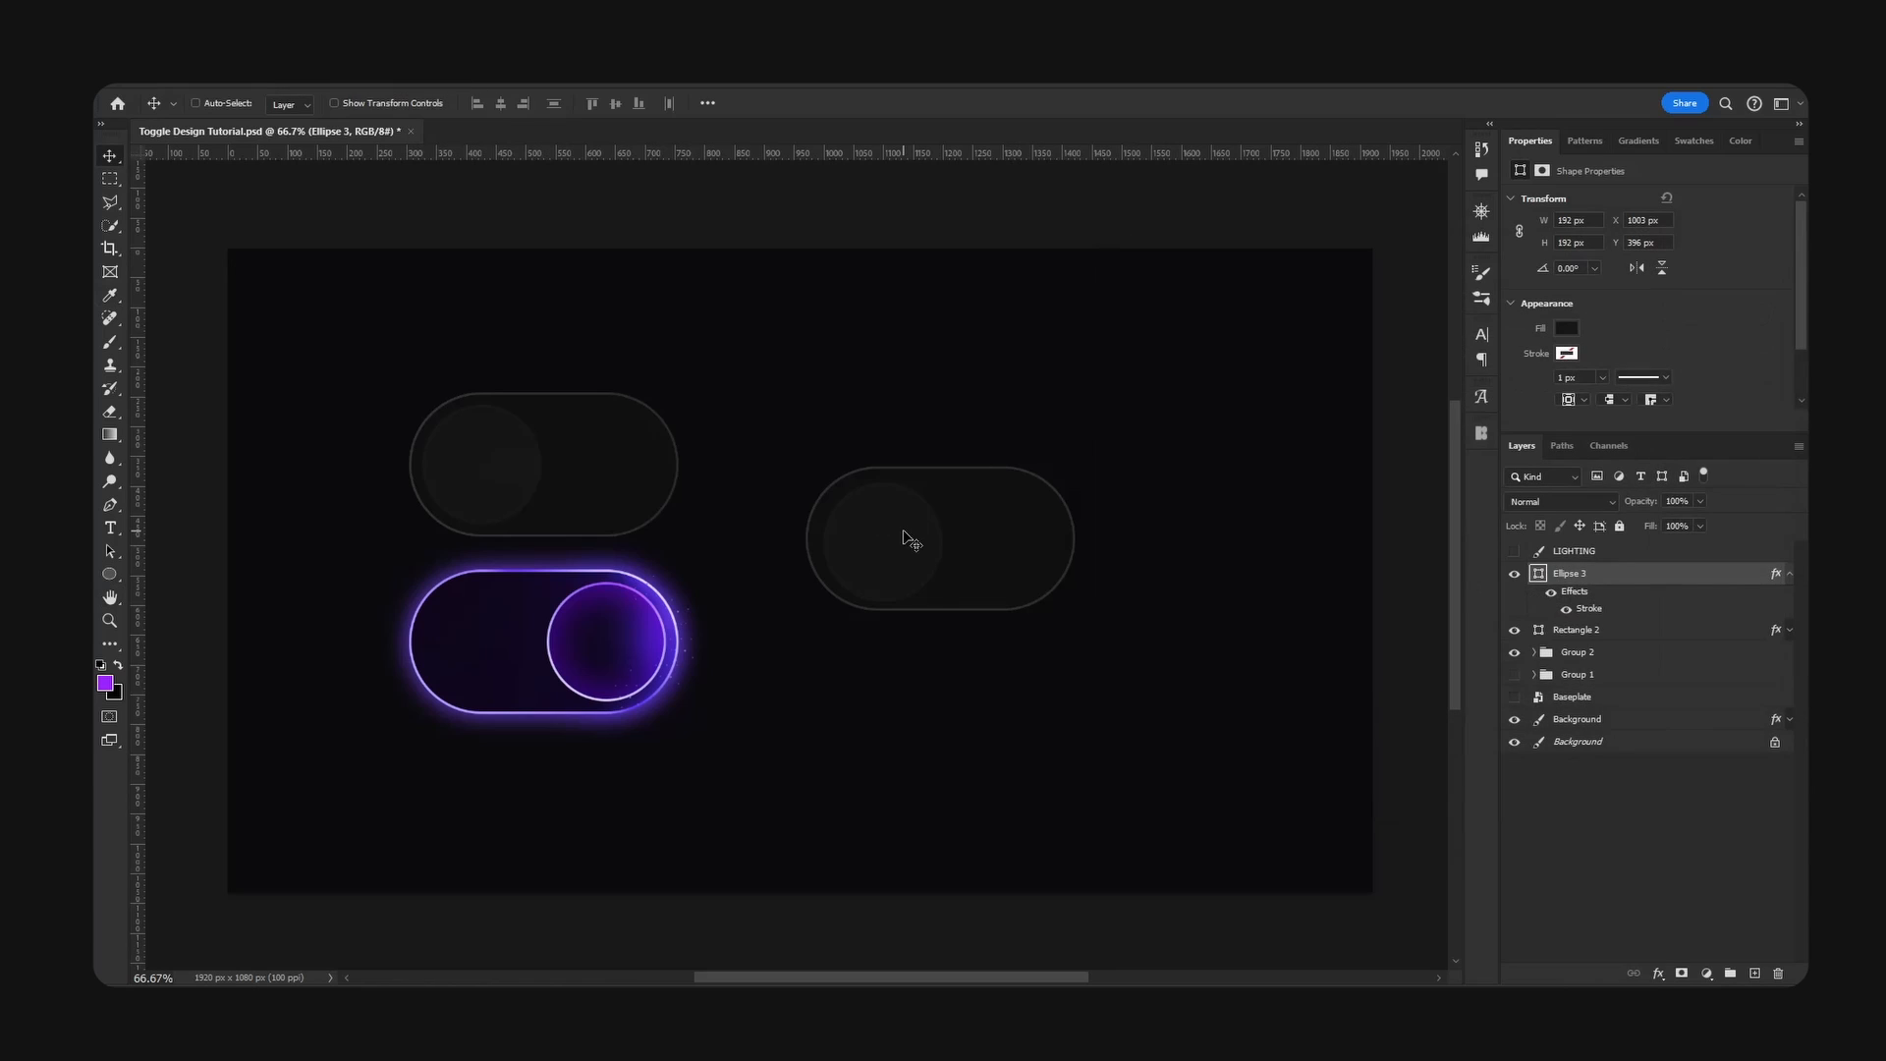
drag(901, 533, 897, 532)
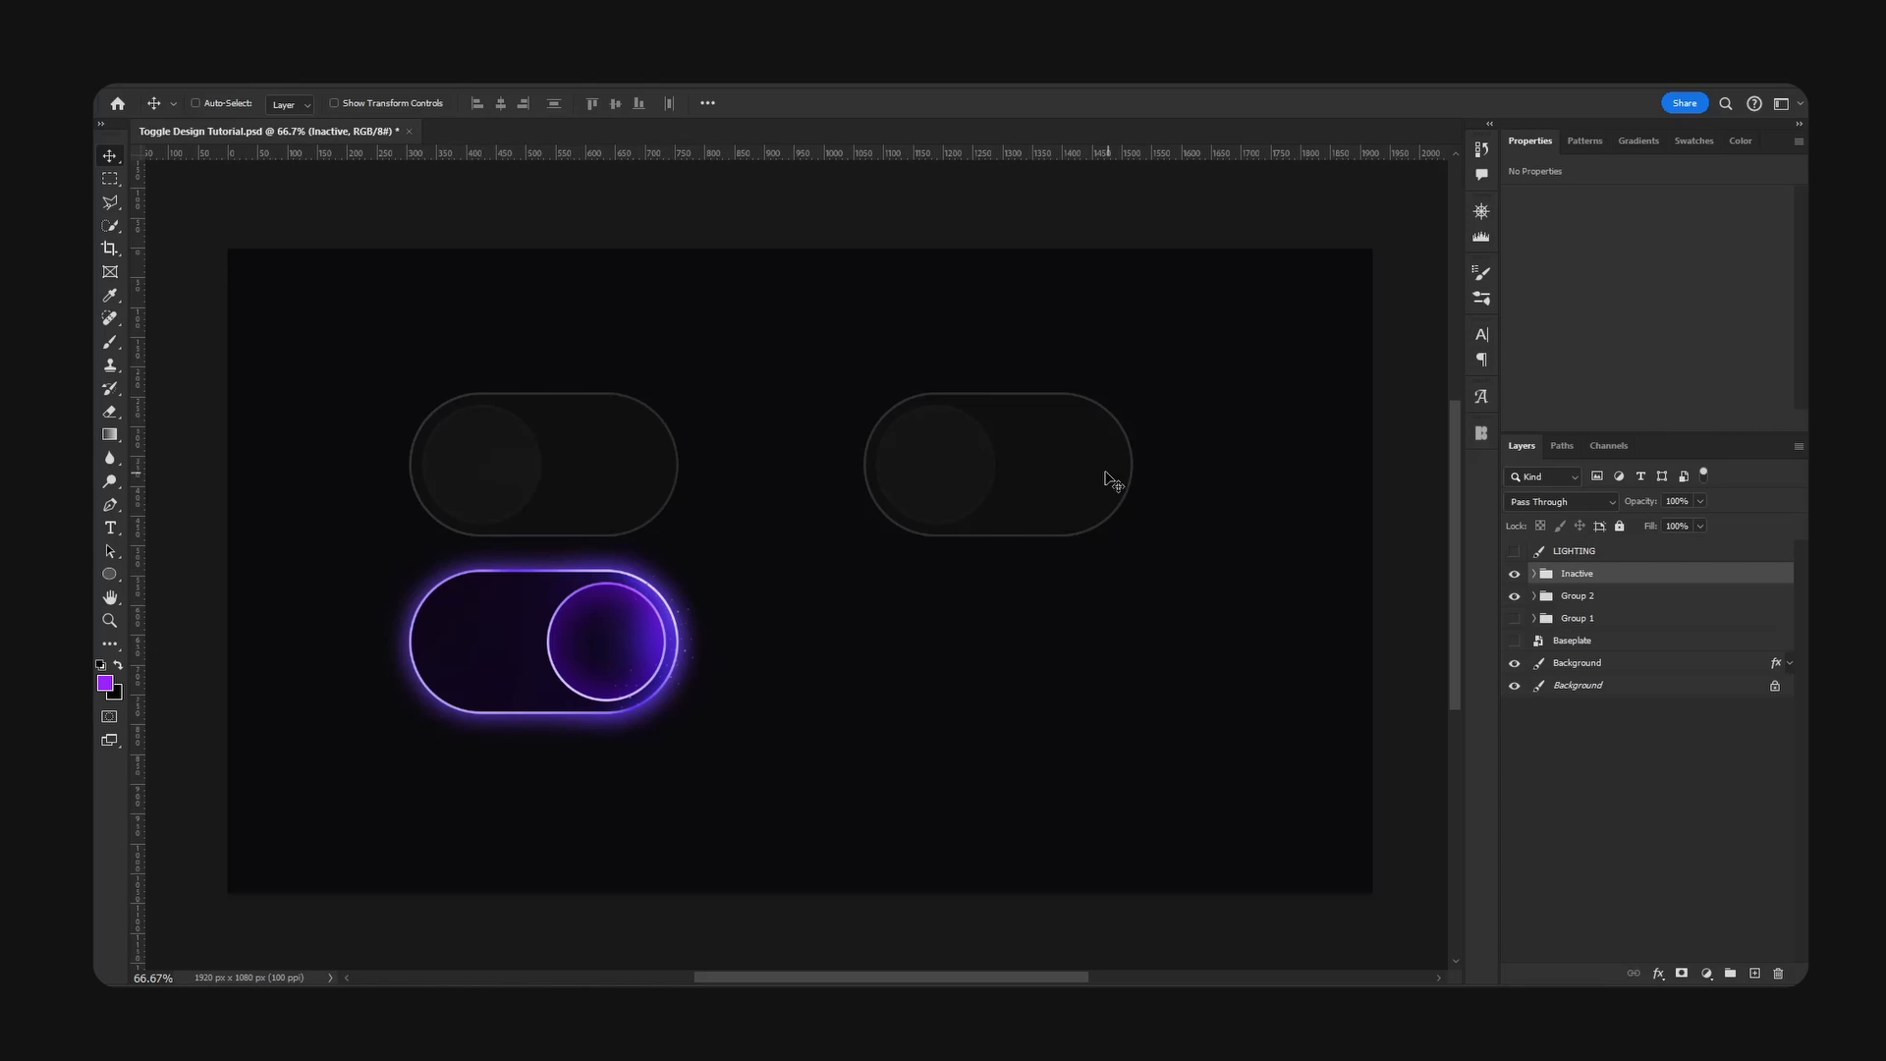
- Duplicate the Inactive toggle group directly below the original and rename the copy Active
alt+drag(1110, 474, 1117, 617)
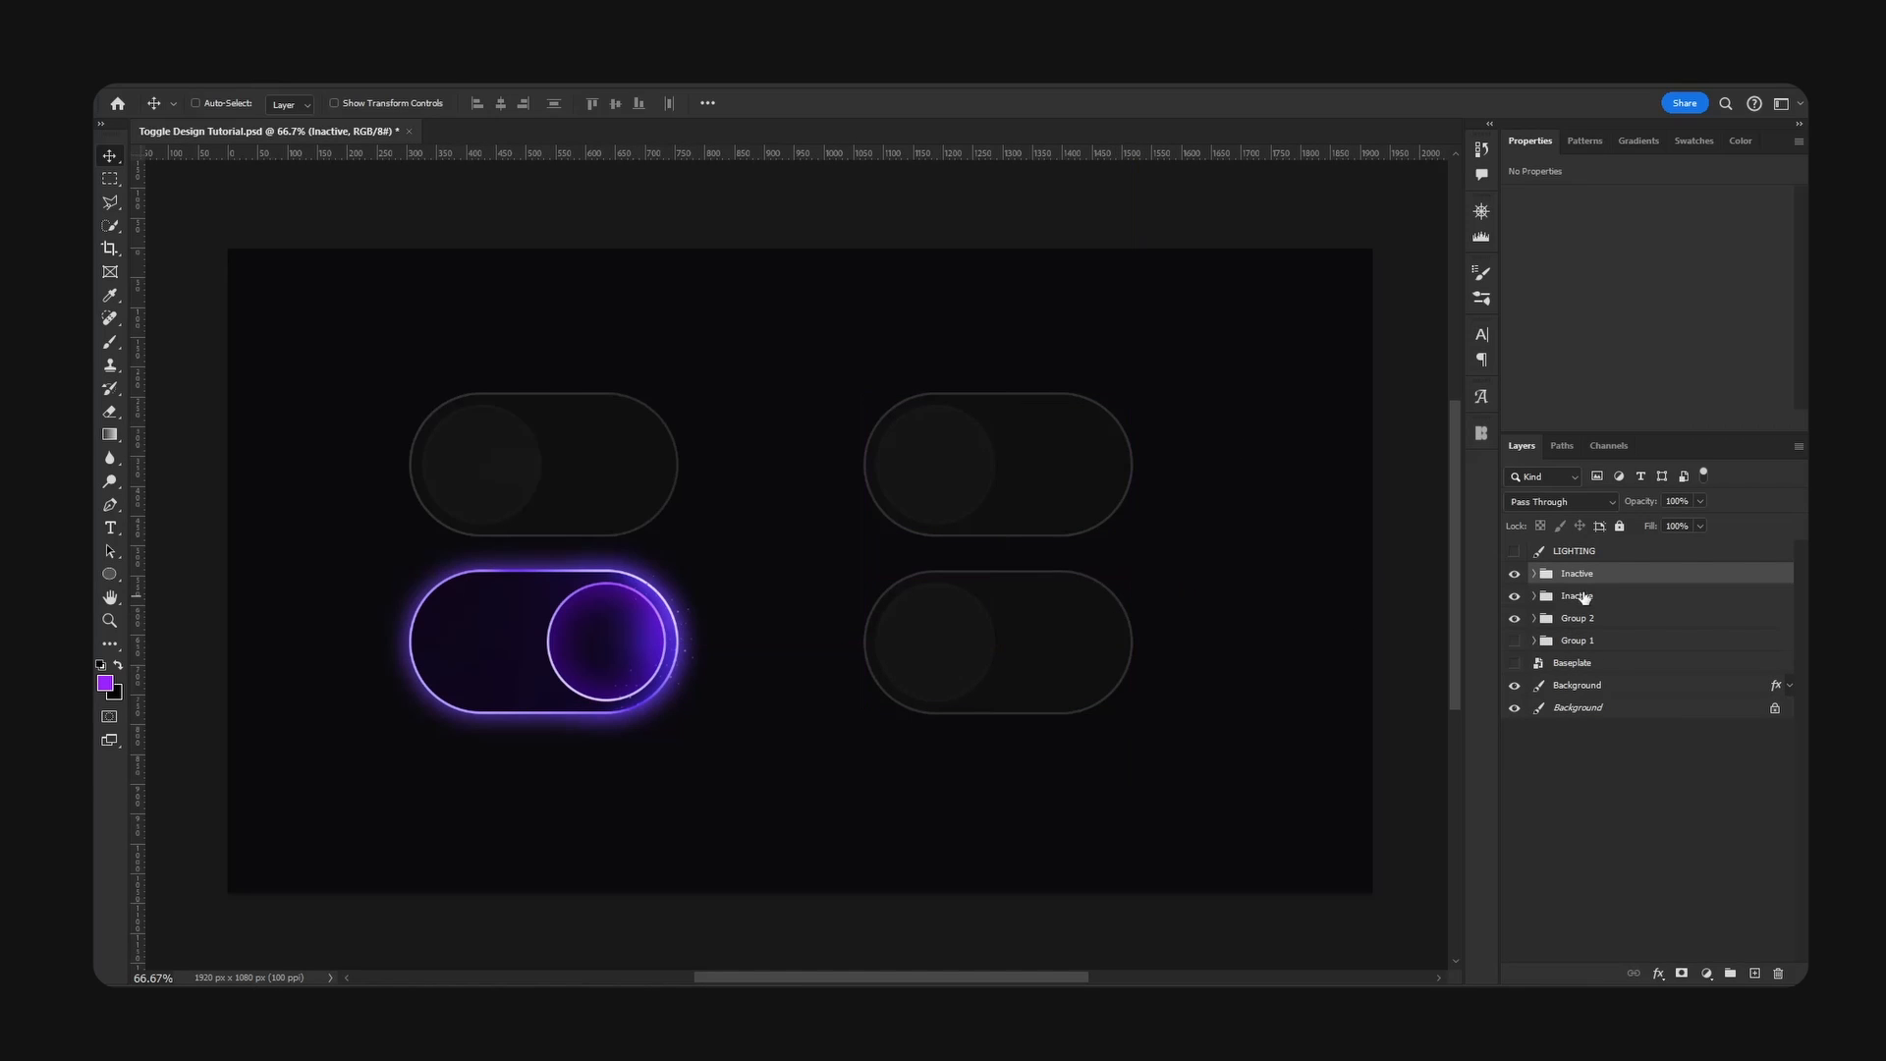
text(Active)
key(Return)
- Move the Active toggle's knob to its right end and fill its base with #0e071d, sampled from the reference on toggle
ctrl+click(941, 650)
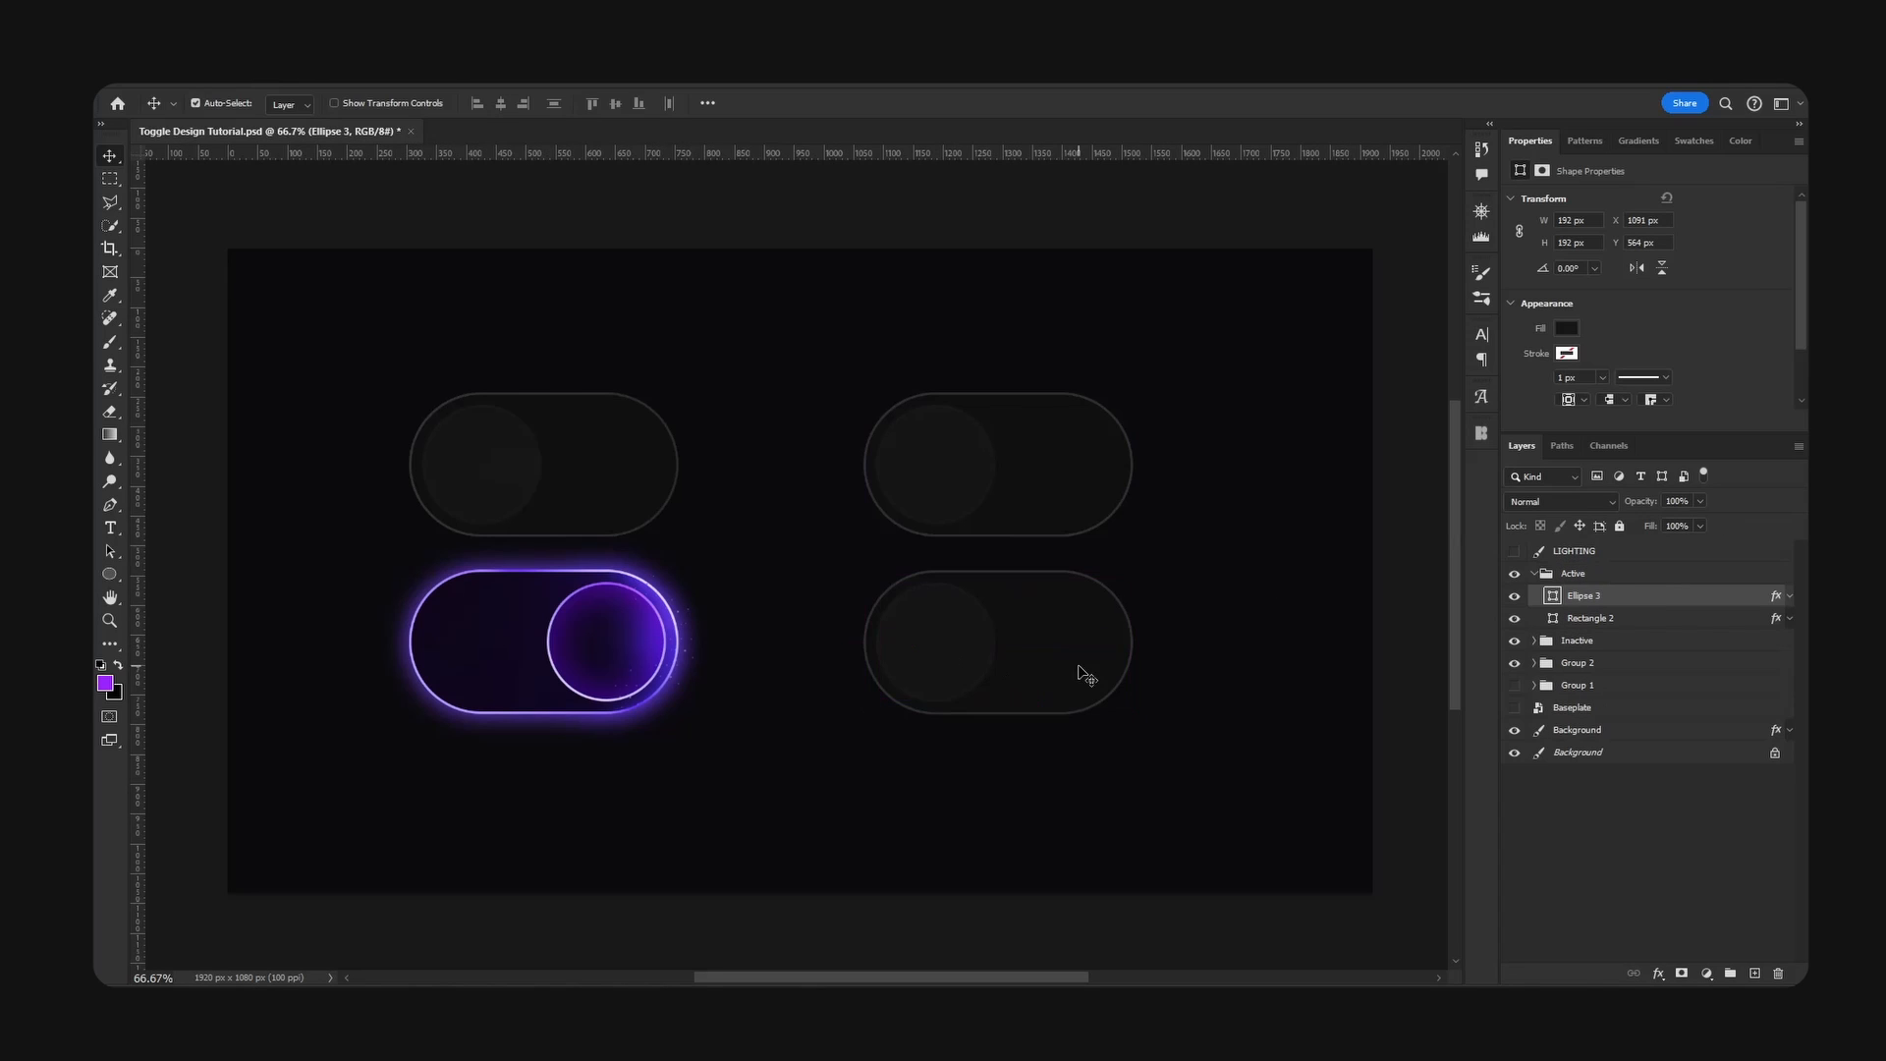
drag(1024, 664, 1145, 666)
click(1553, 619)
double_click(1554, 619)
drag(1272, 443, 1432, 417)
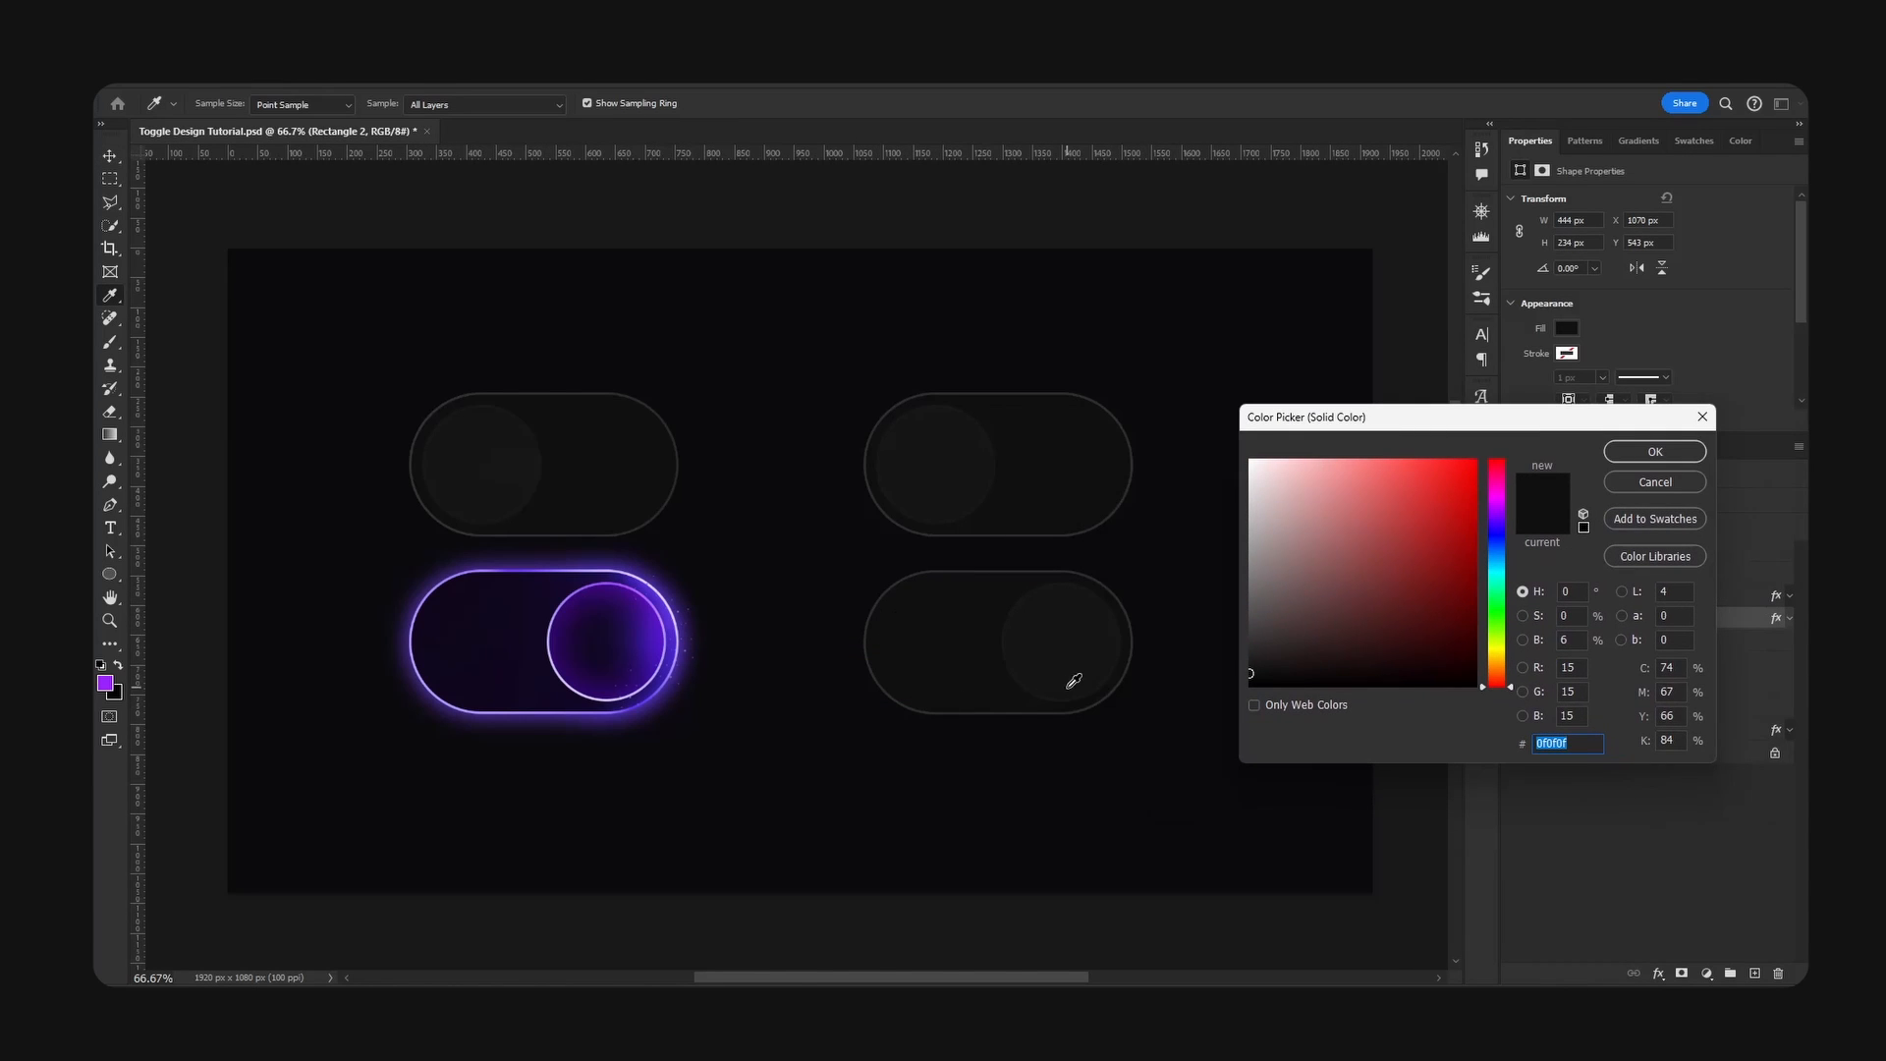
click(430, 632)
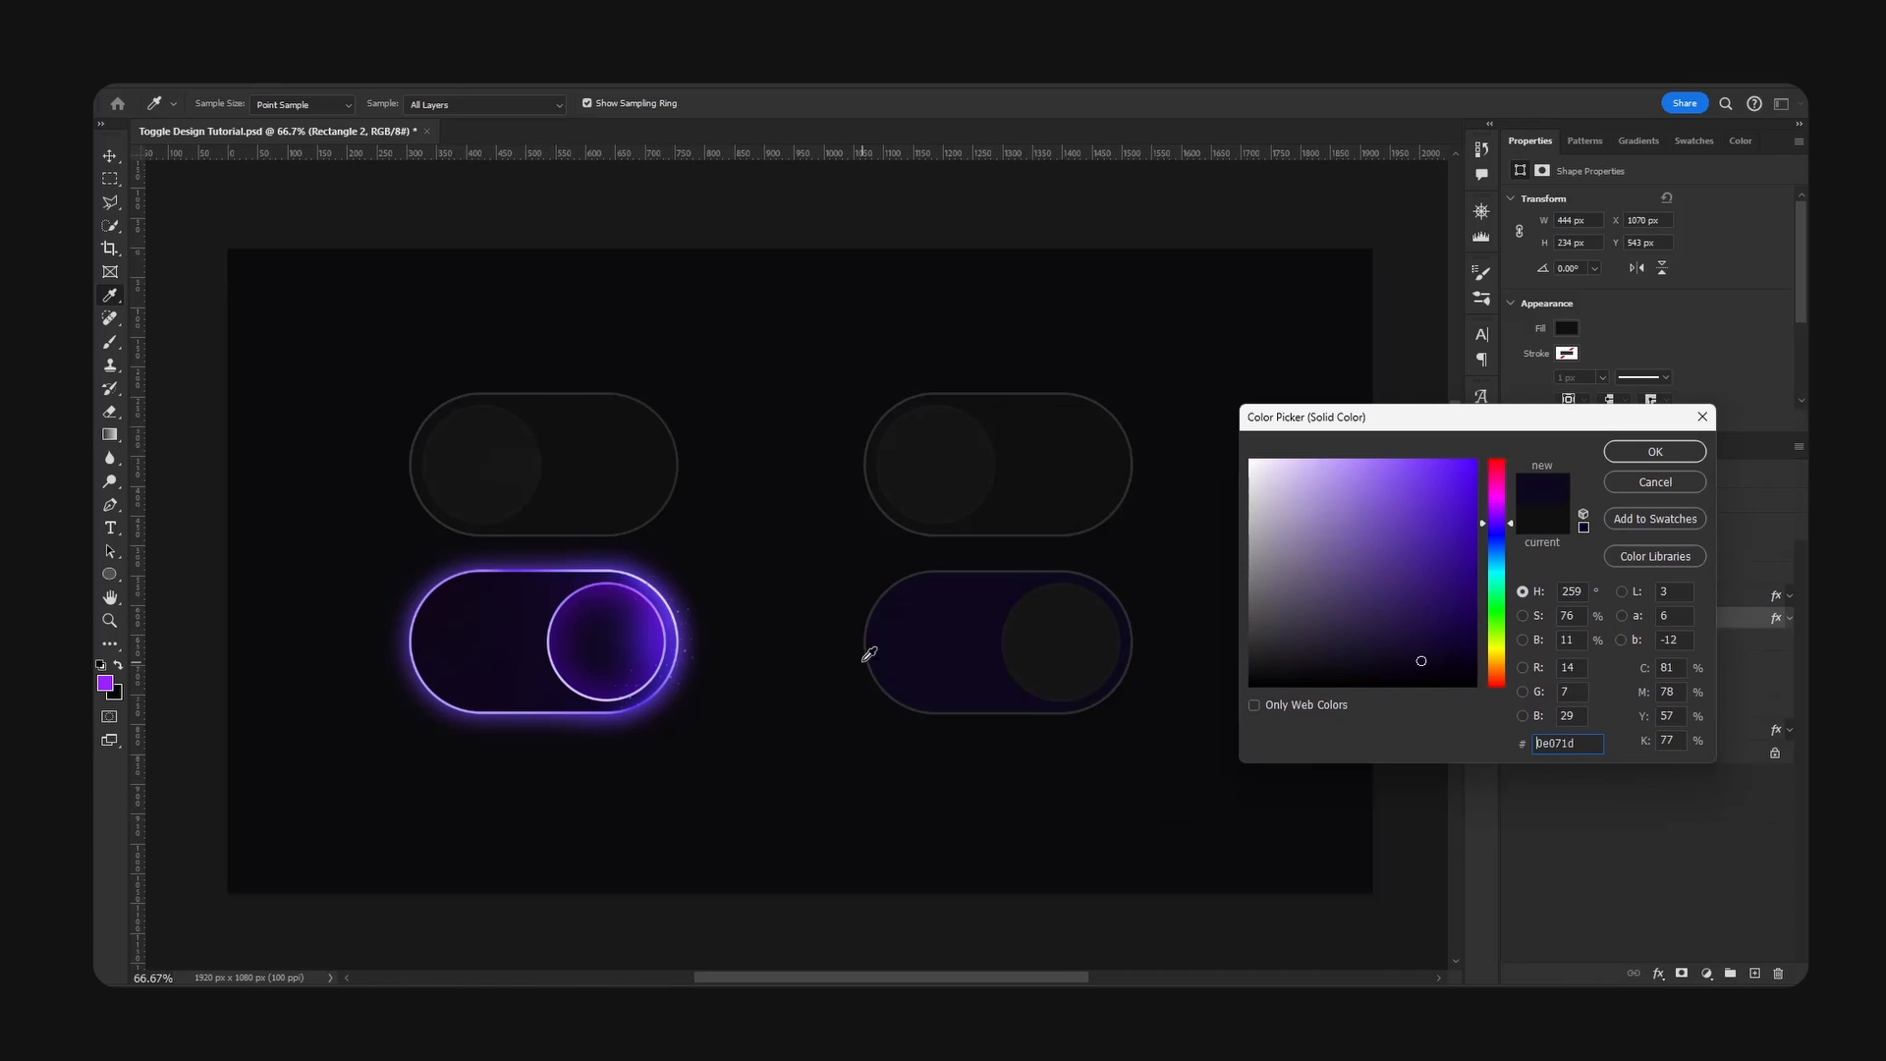
click(1612, 451)
- Fill the Active toggle's knob with #0d051f, starting from a colour sampled from the reference on knob
double_click(1057, 644)
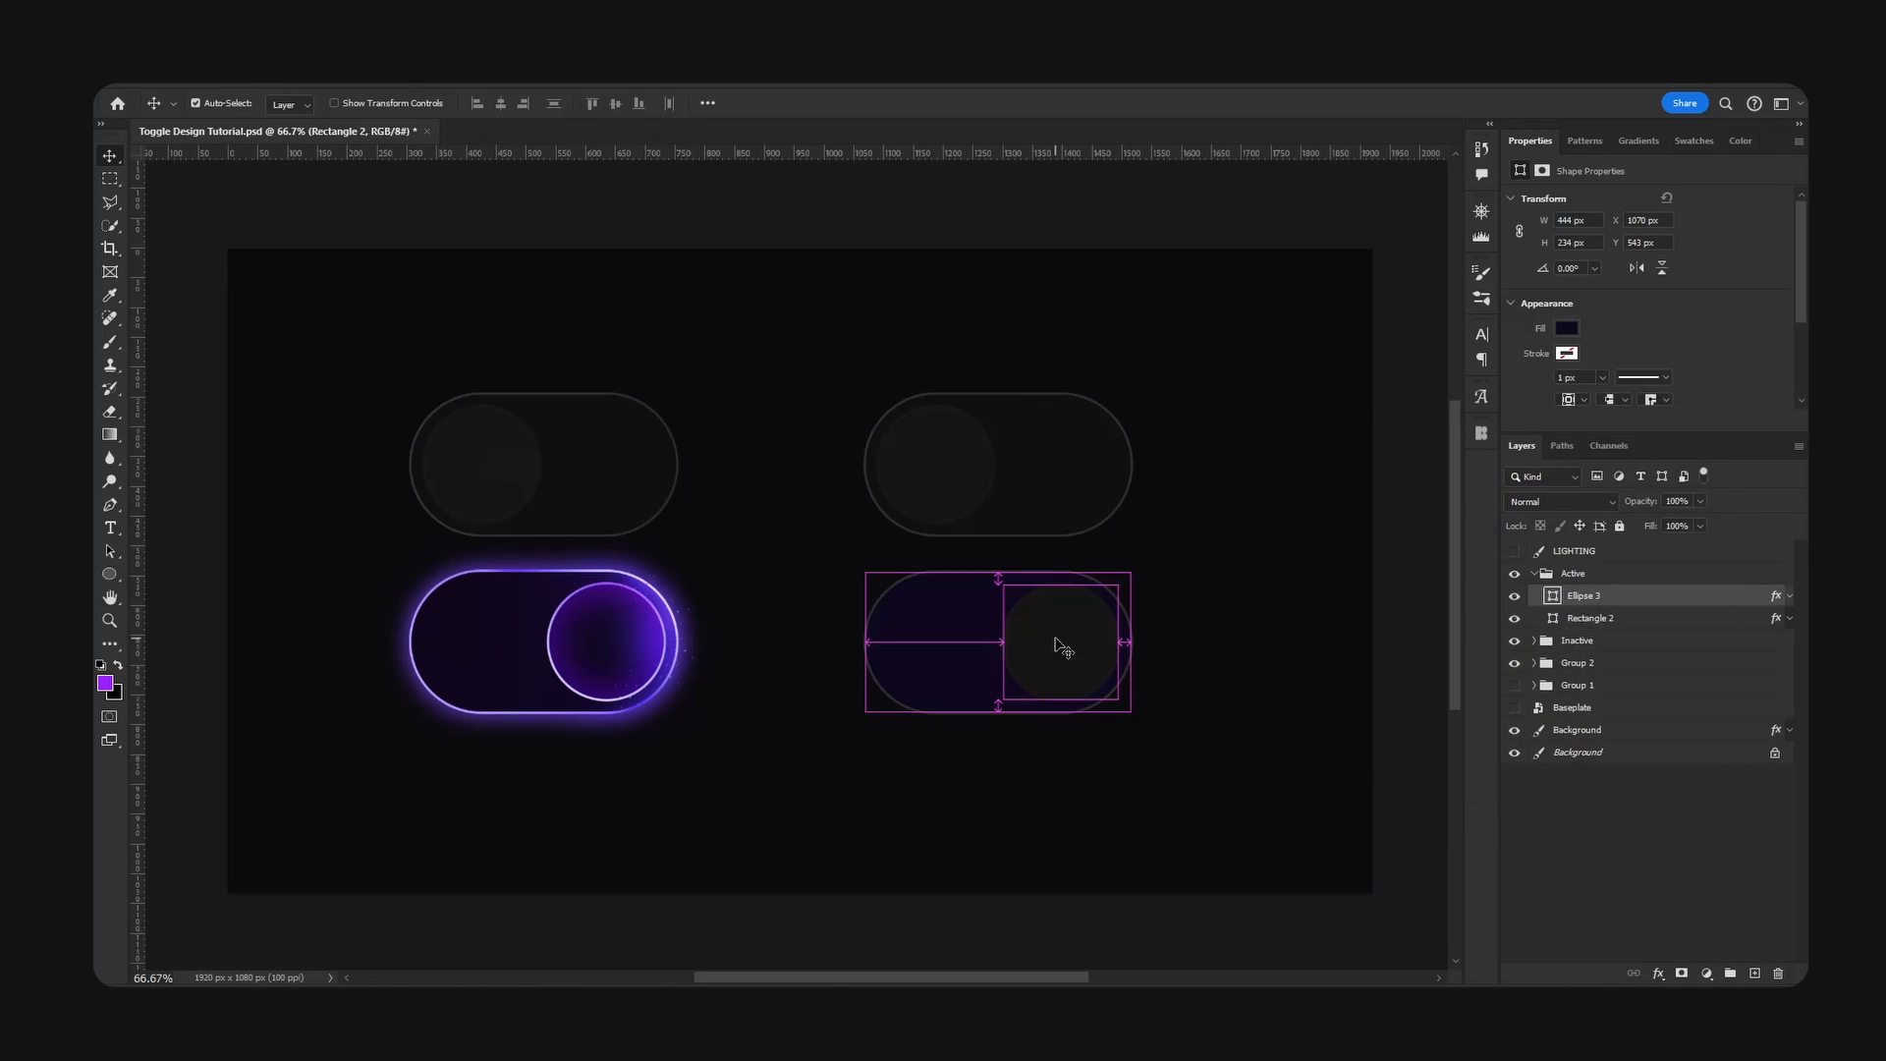
click(608, 637)
click(1440, 660)
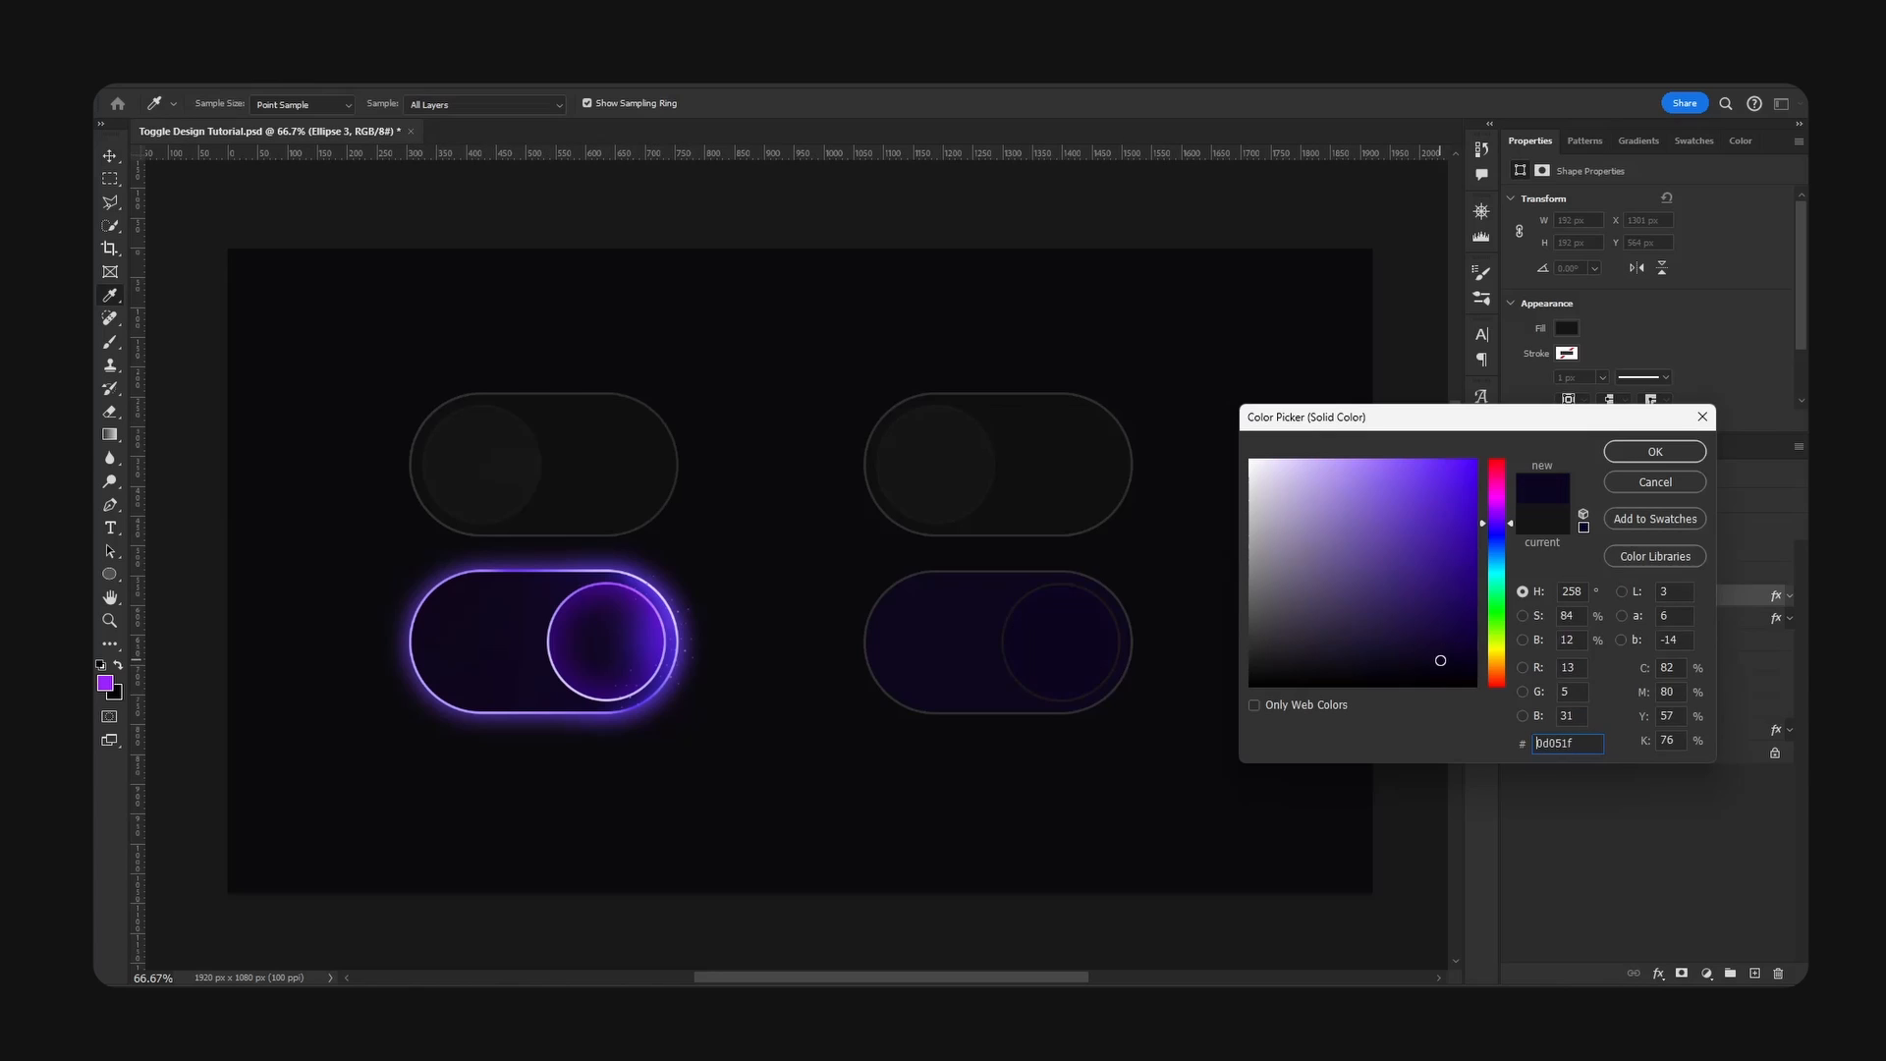
key(Return)
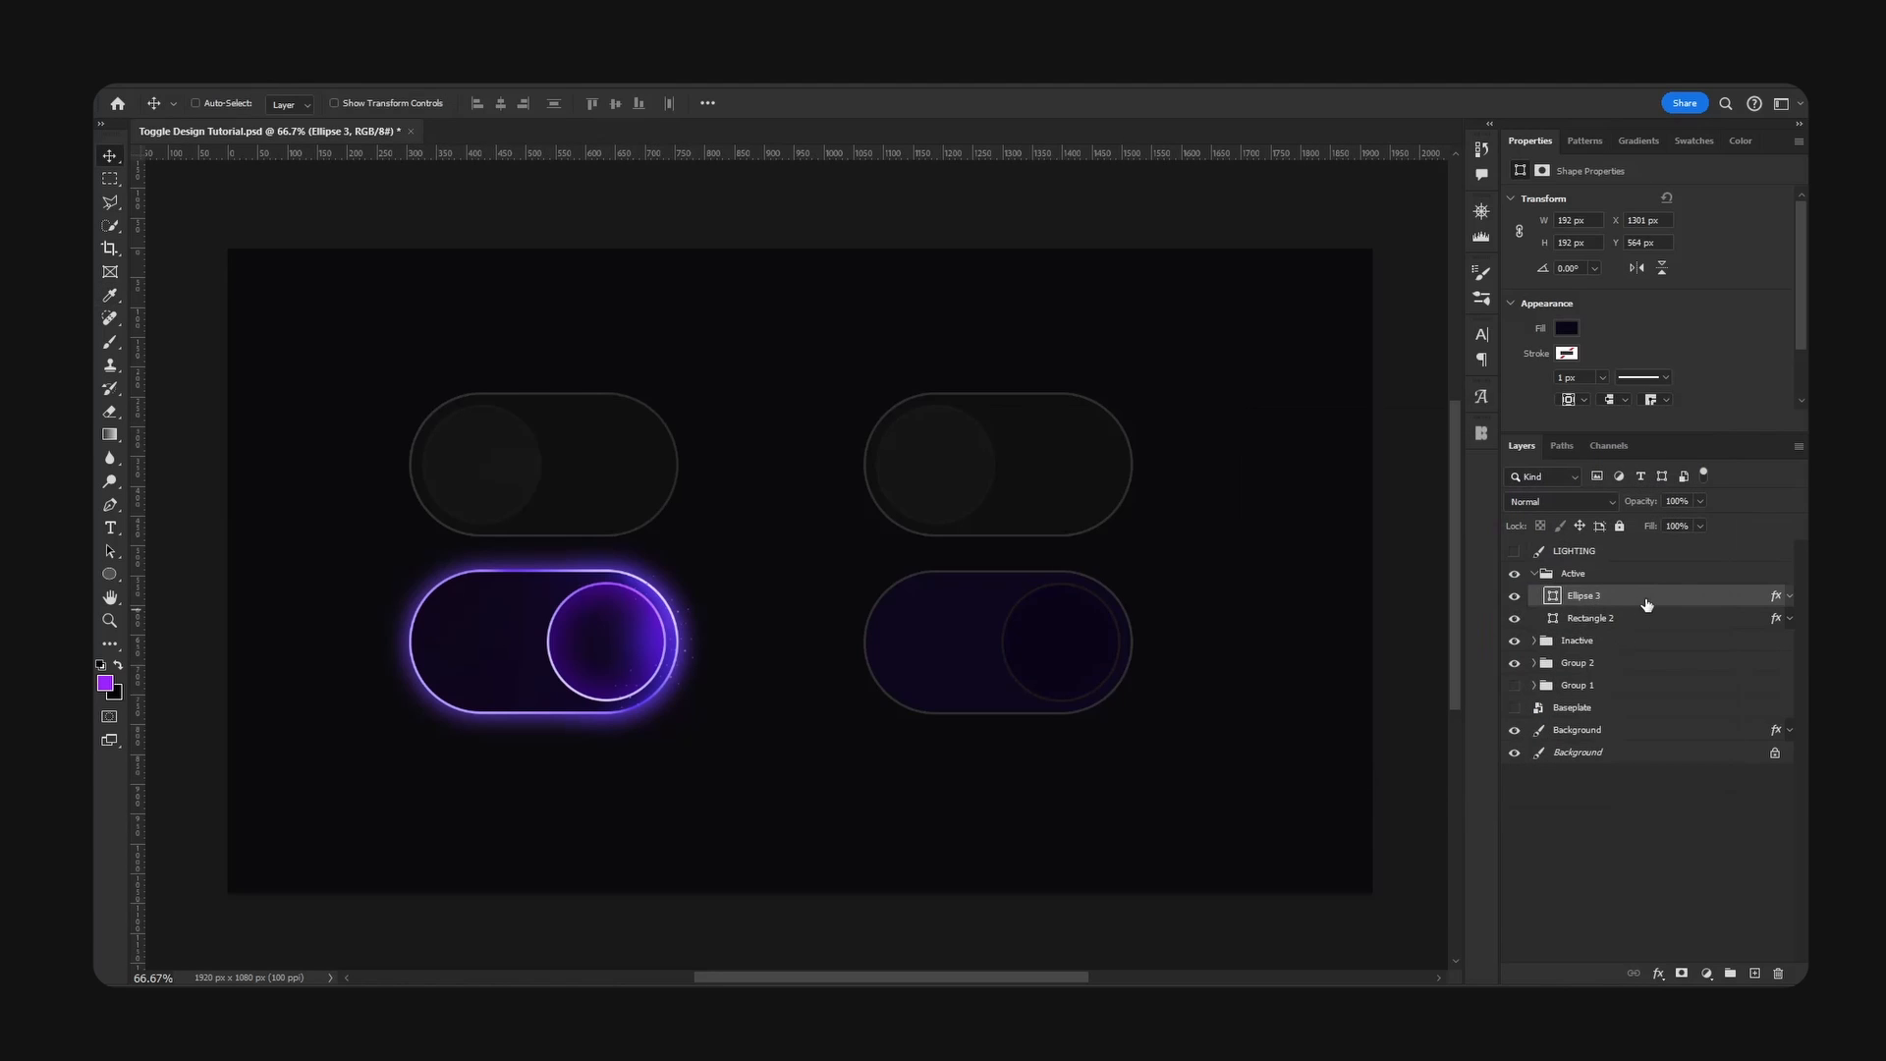
- Change the fill type of the Active knob's 4 px outside stroke from solid colour to Gradient
right_click(1649, 595)
click(1570, 210)
drag(1186, 250, 1290, 238)
click(1280, 413)
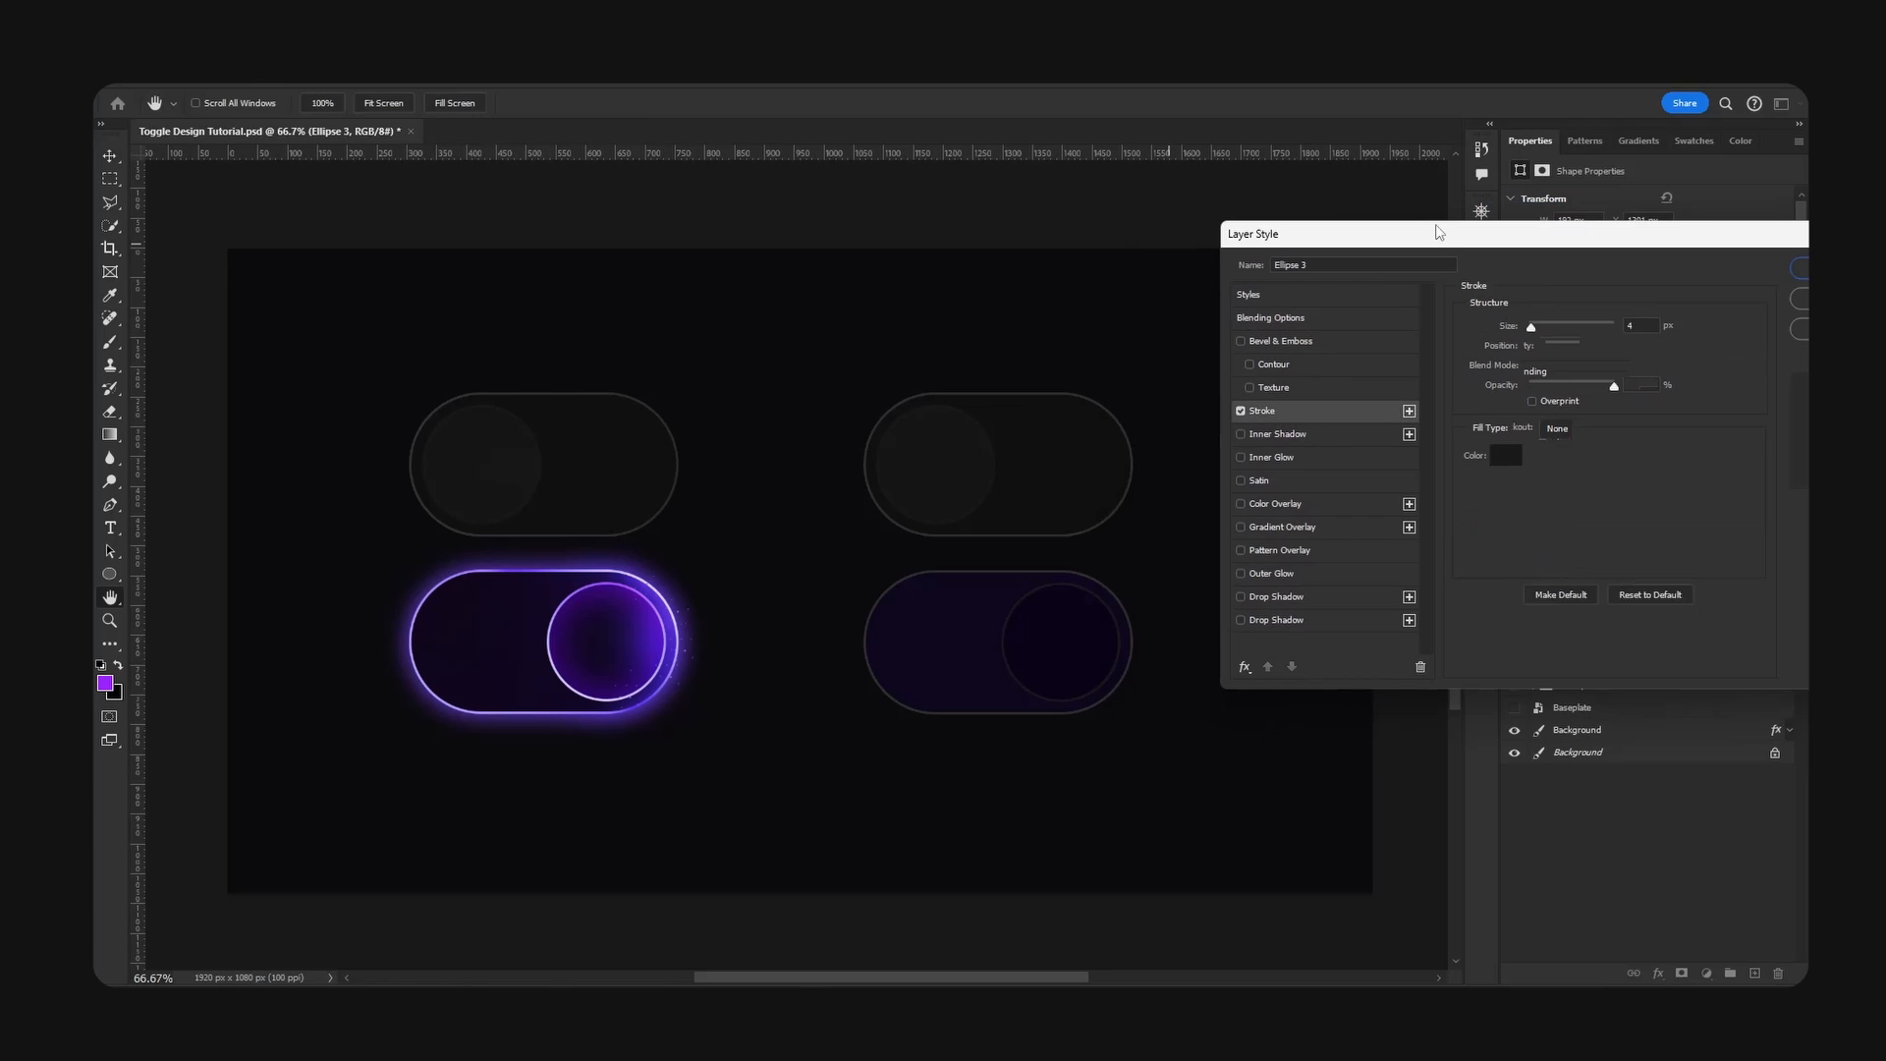
drag(1435, 231, 1327, 224)
click(1450, 425)
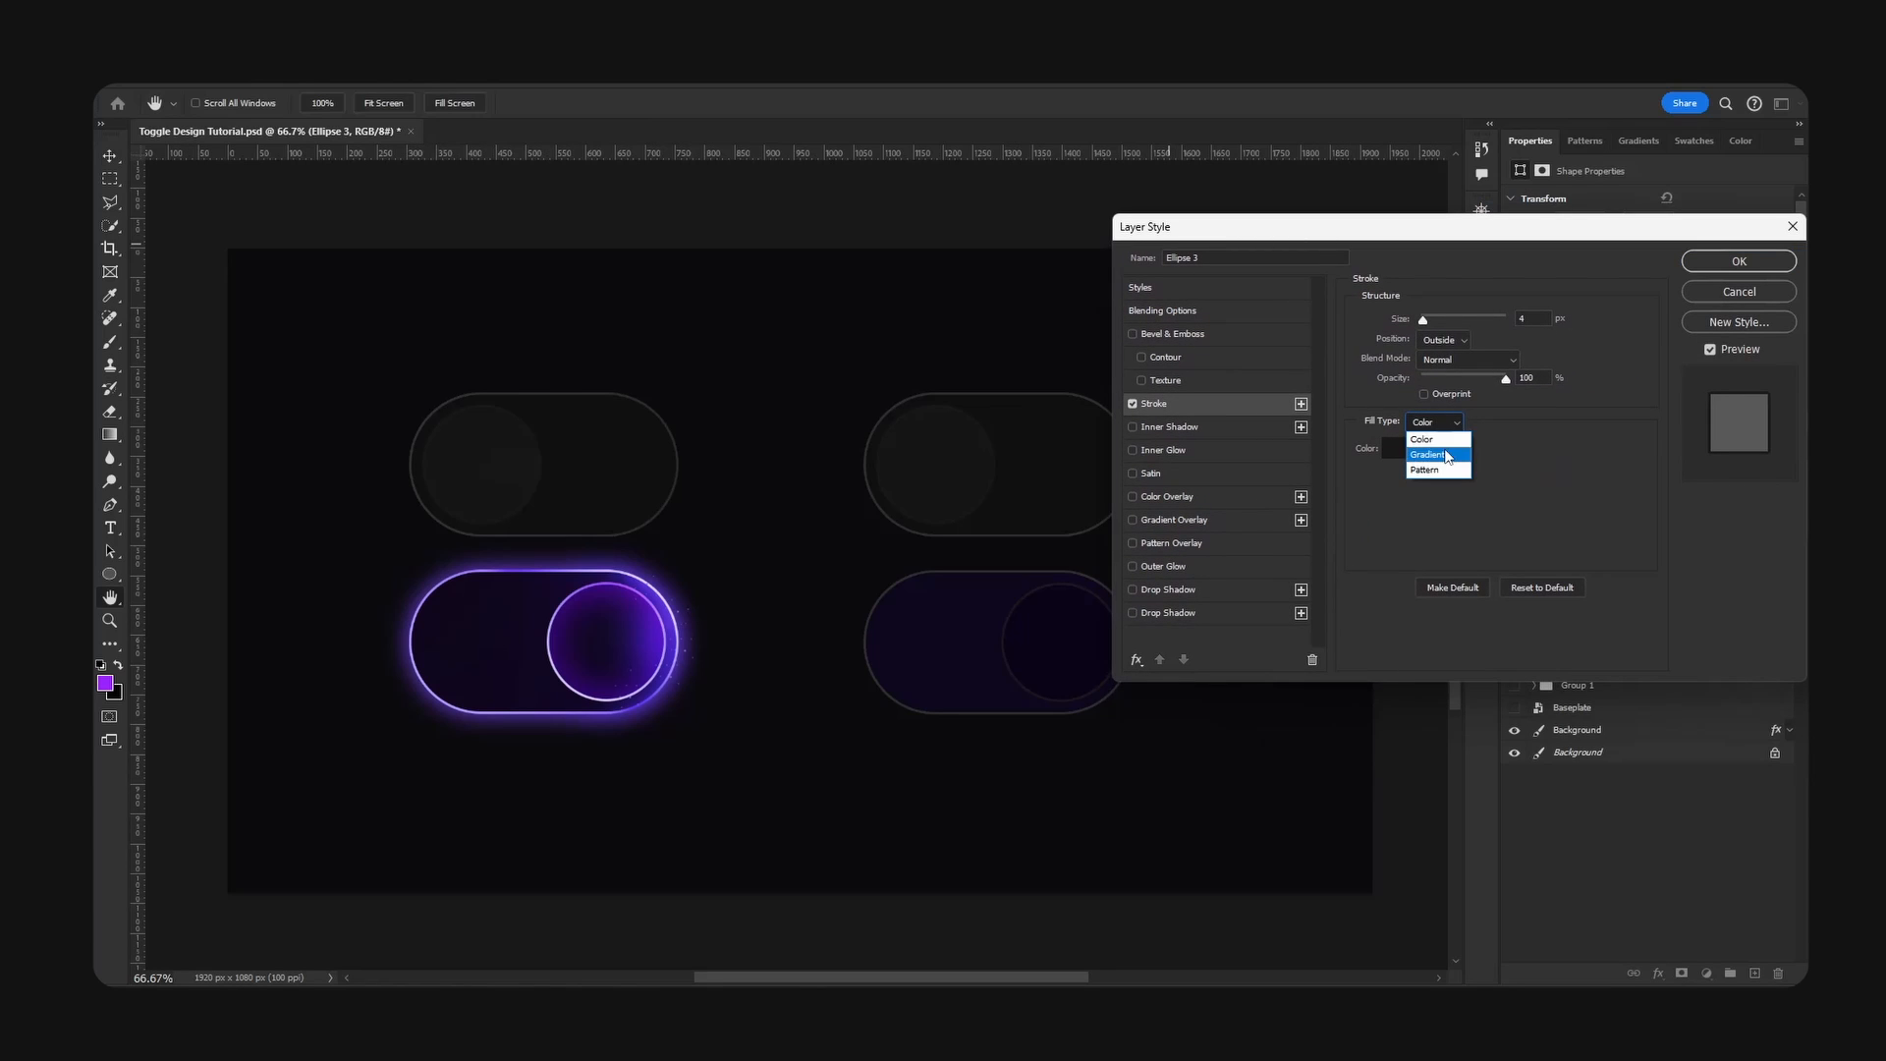
click(1444, 450)
drag(1411, 237, 1492, 207)
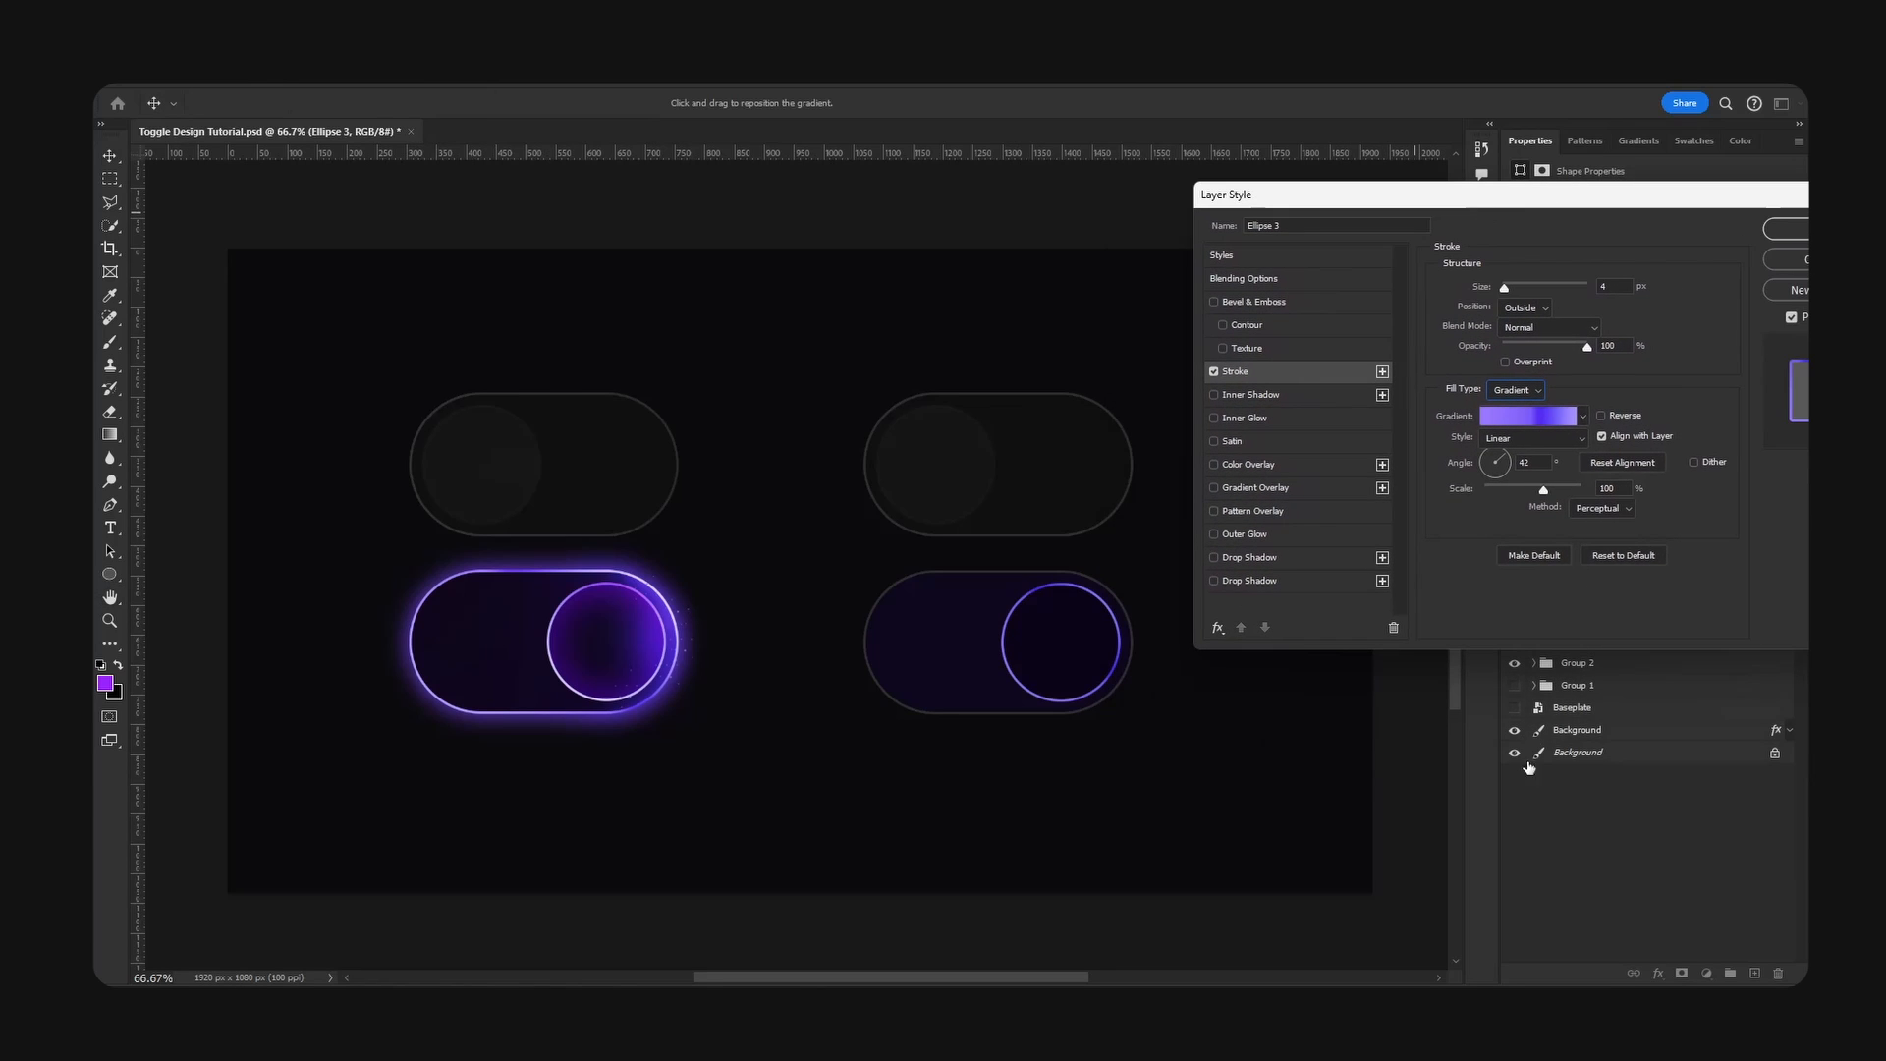
click(1531, 416)
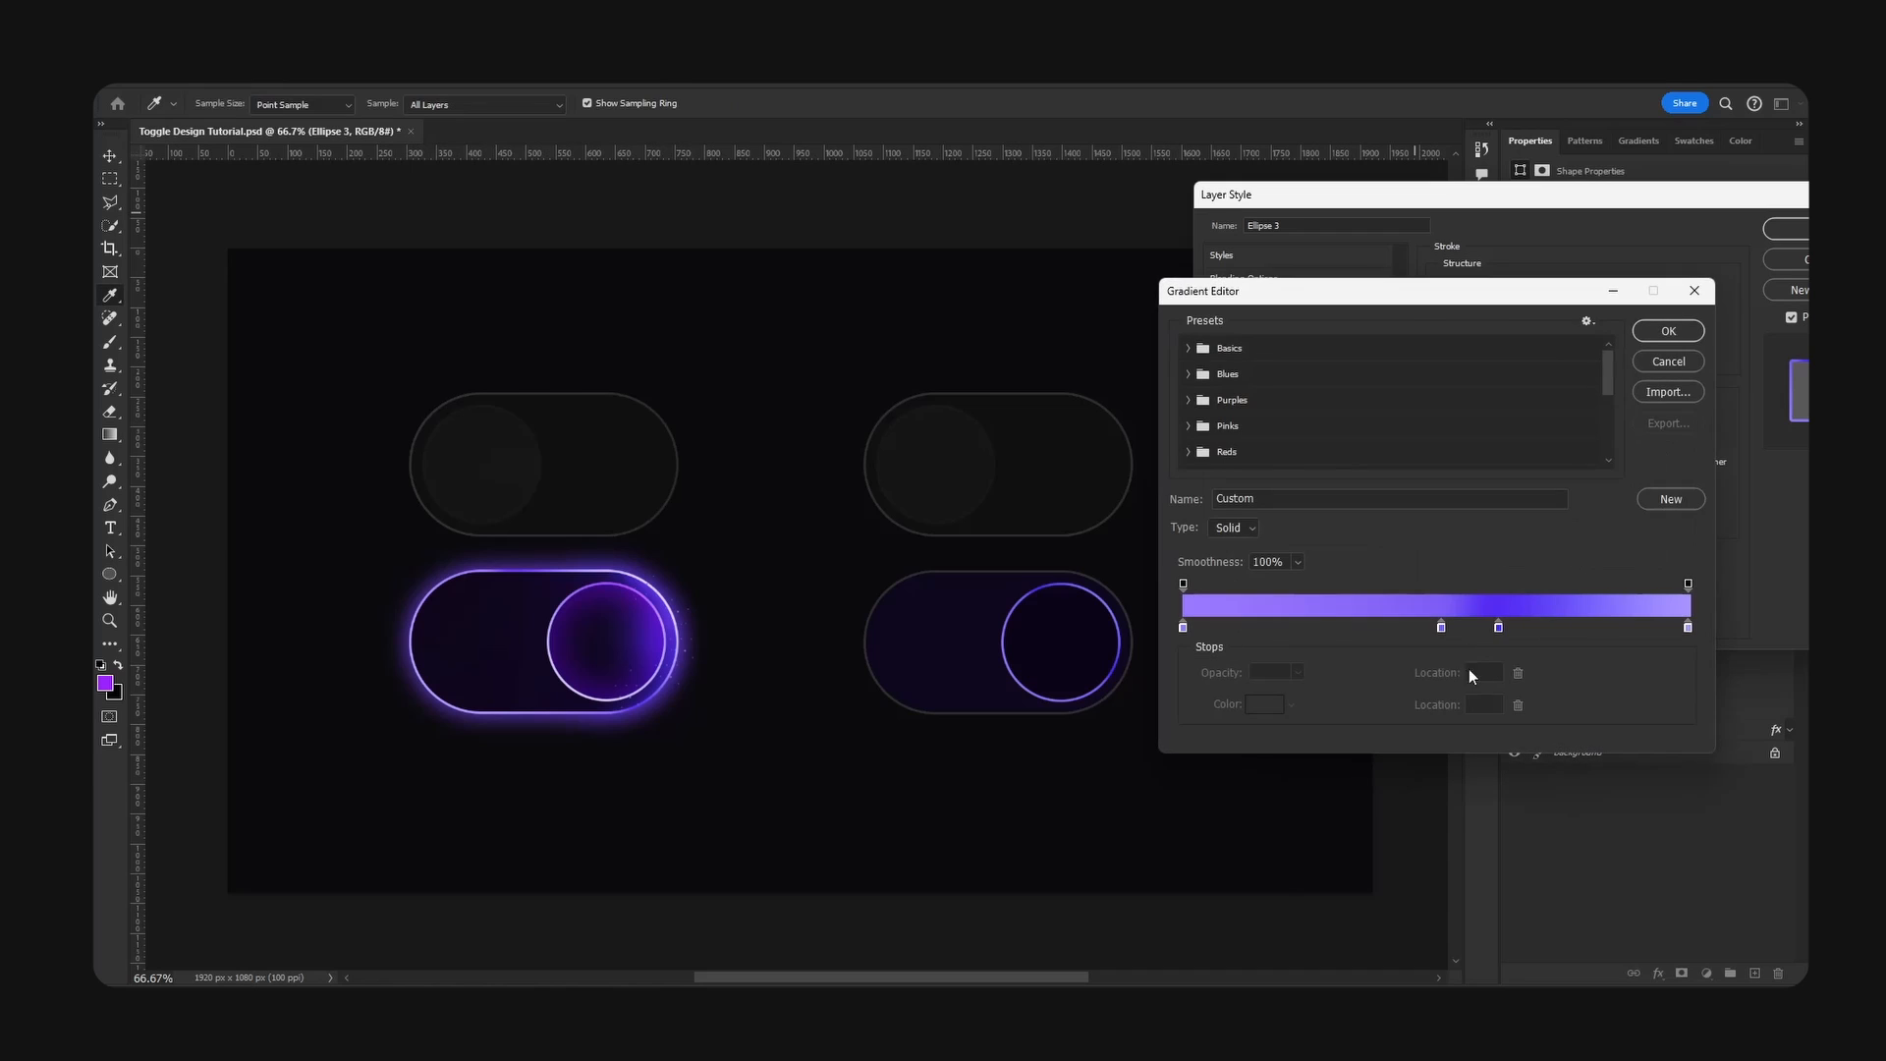
drag(1525, 294, 1630, 250)
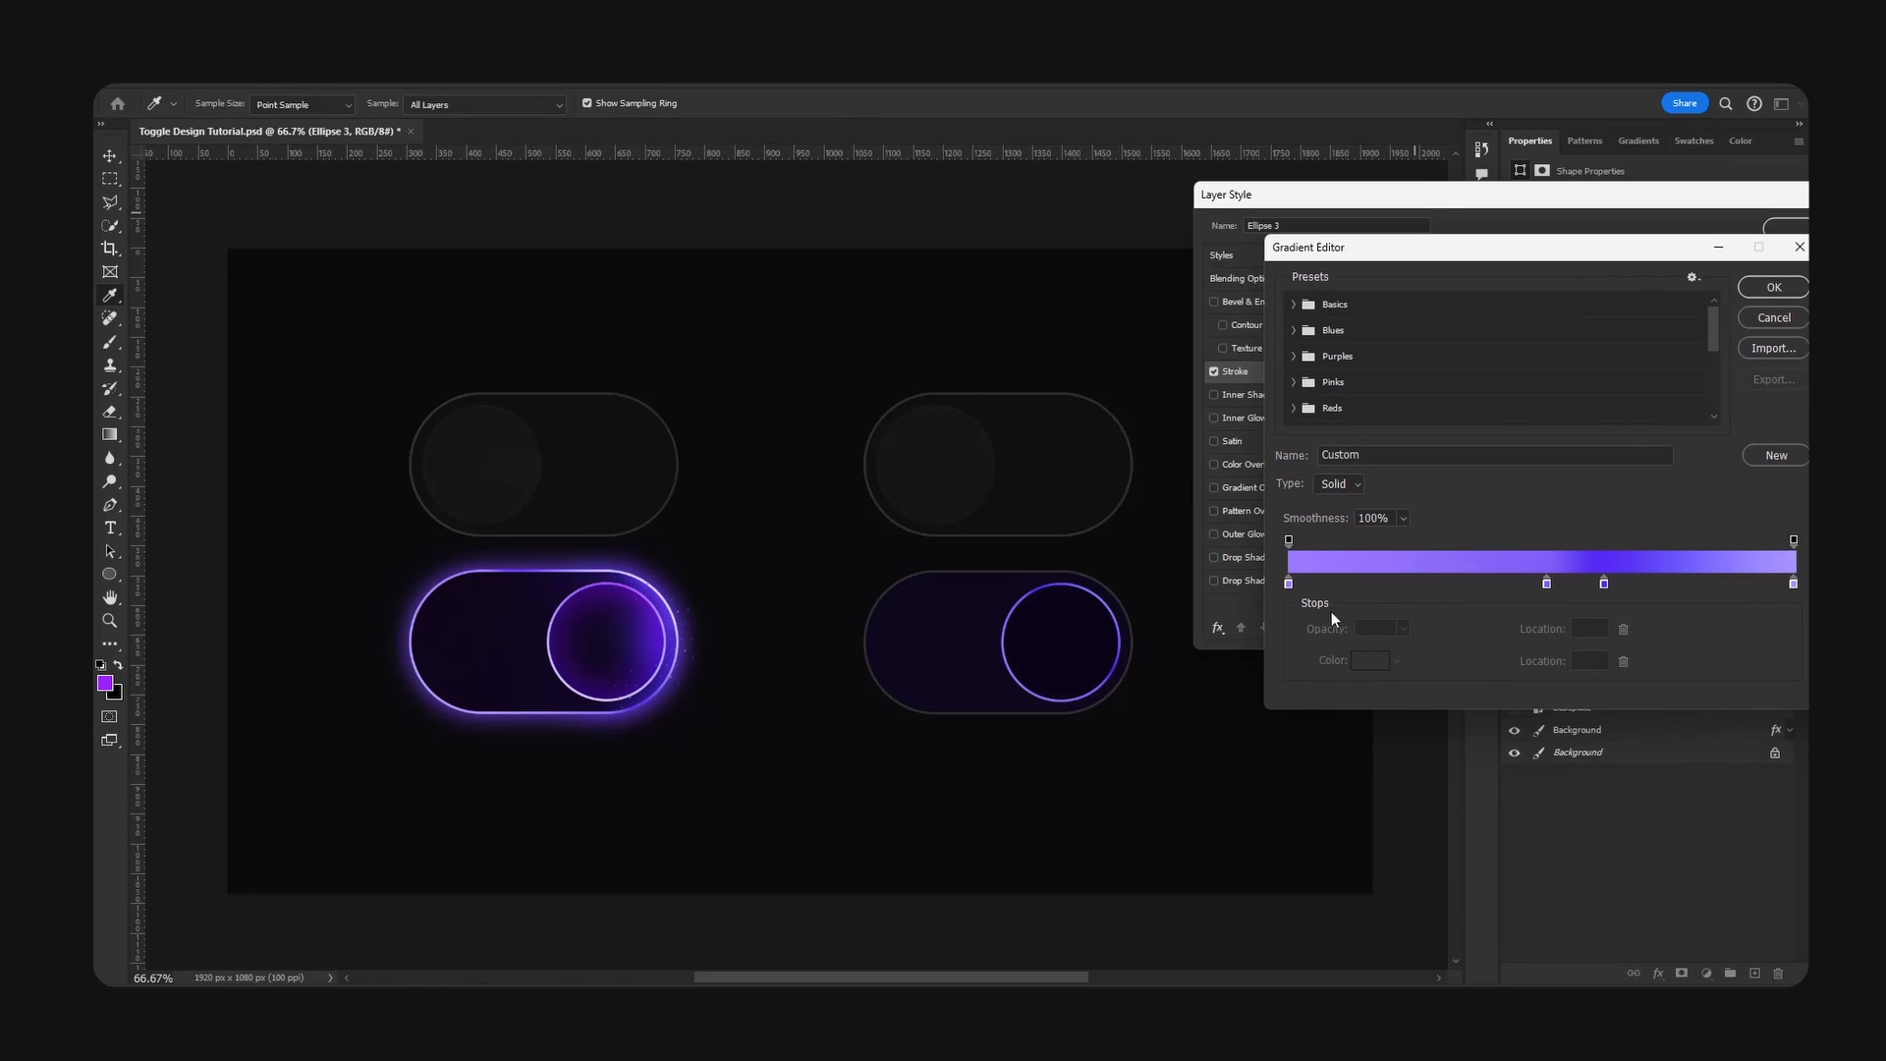
click(1774, 287)
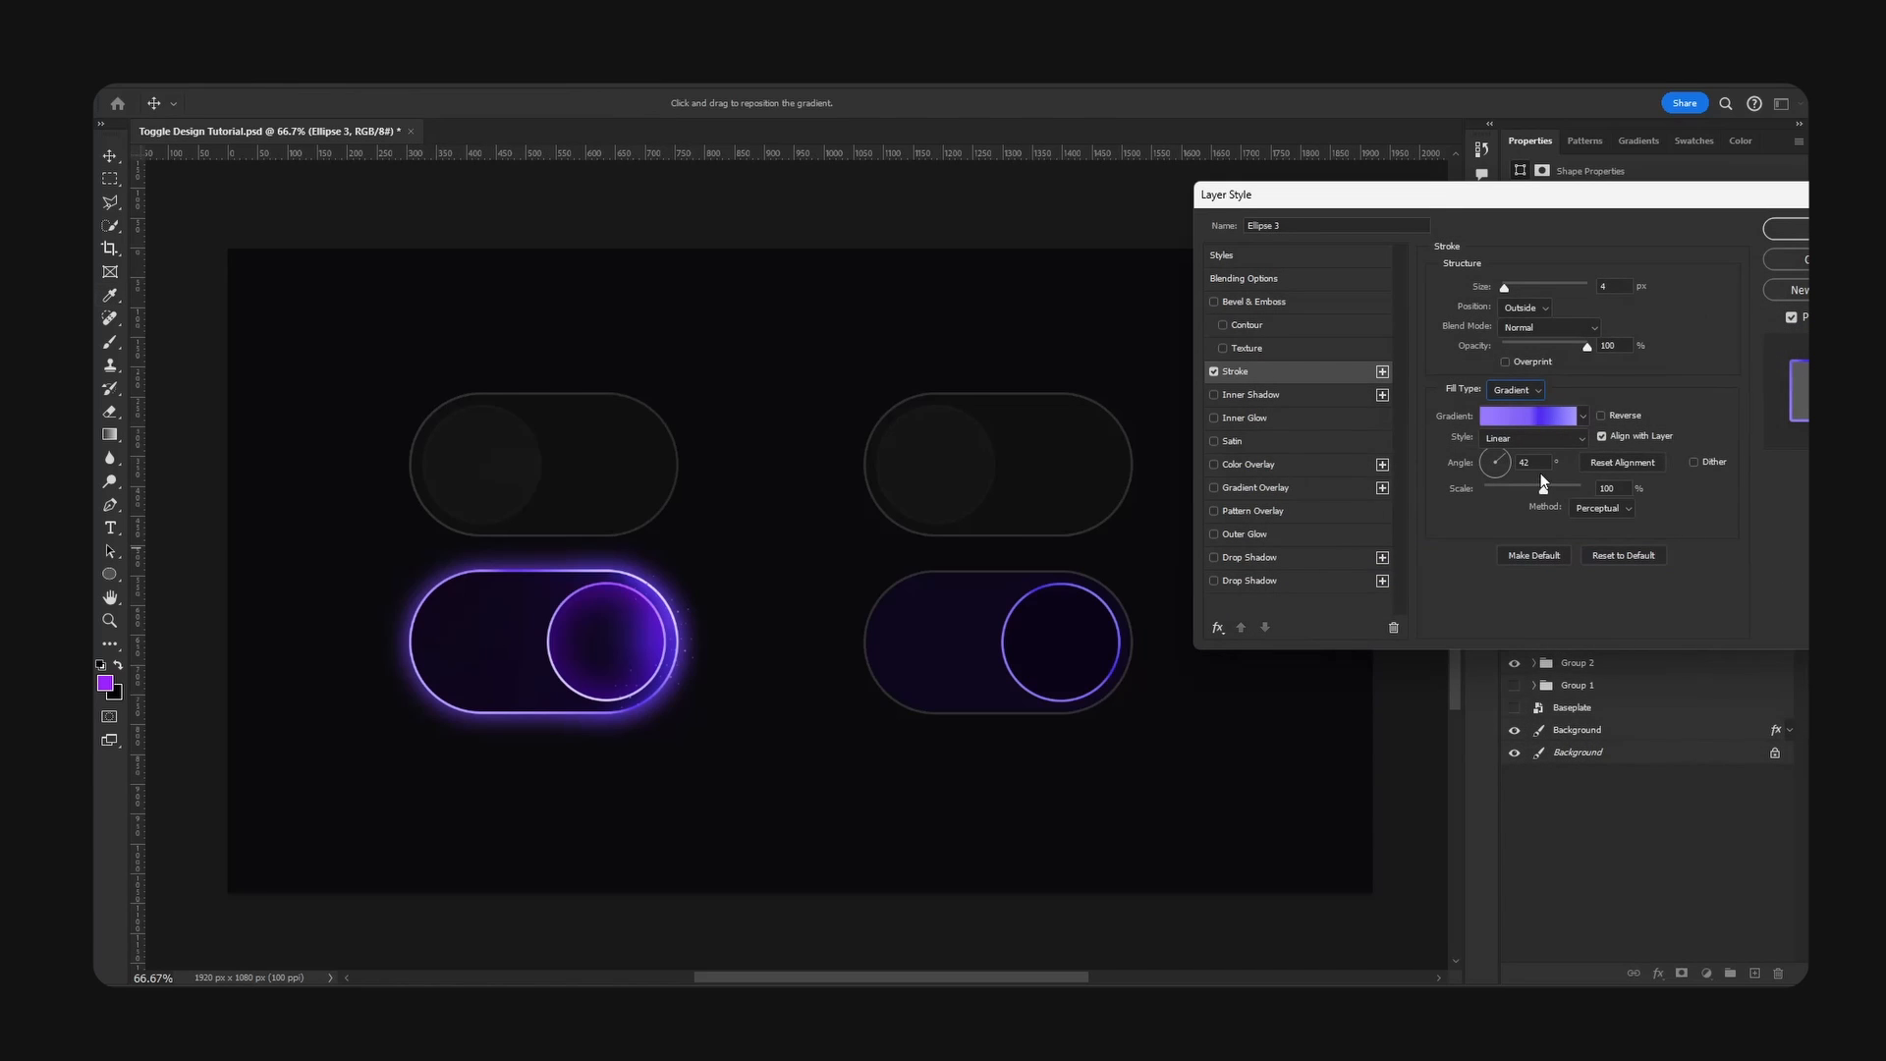
- Recolour the first stop of the knob's stroke gradient light lavender #bba5ff and move the second stop to location 39
click(1529, 416)
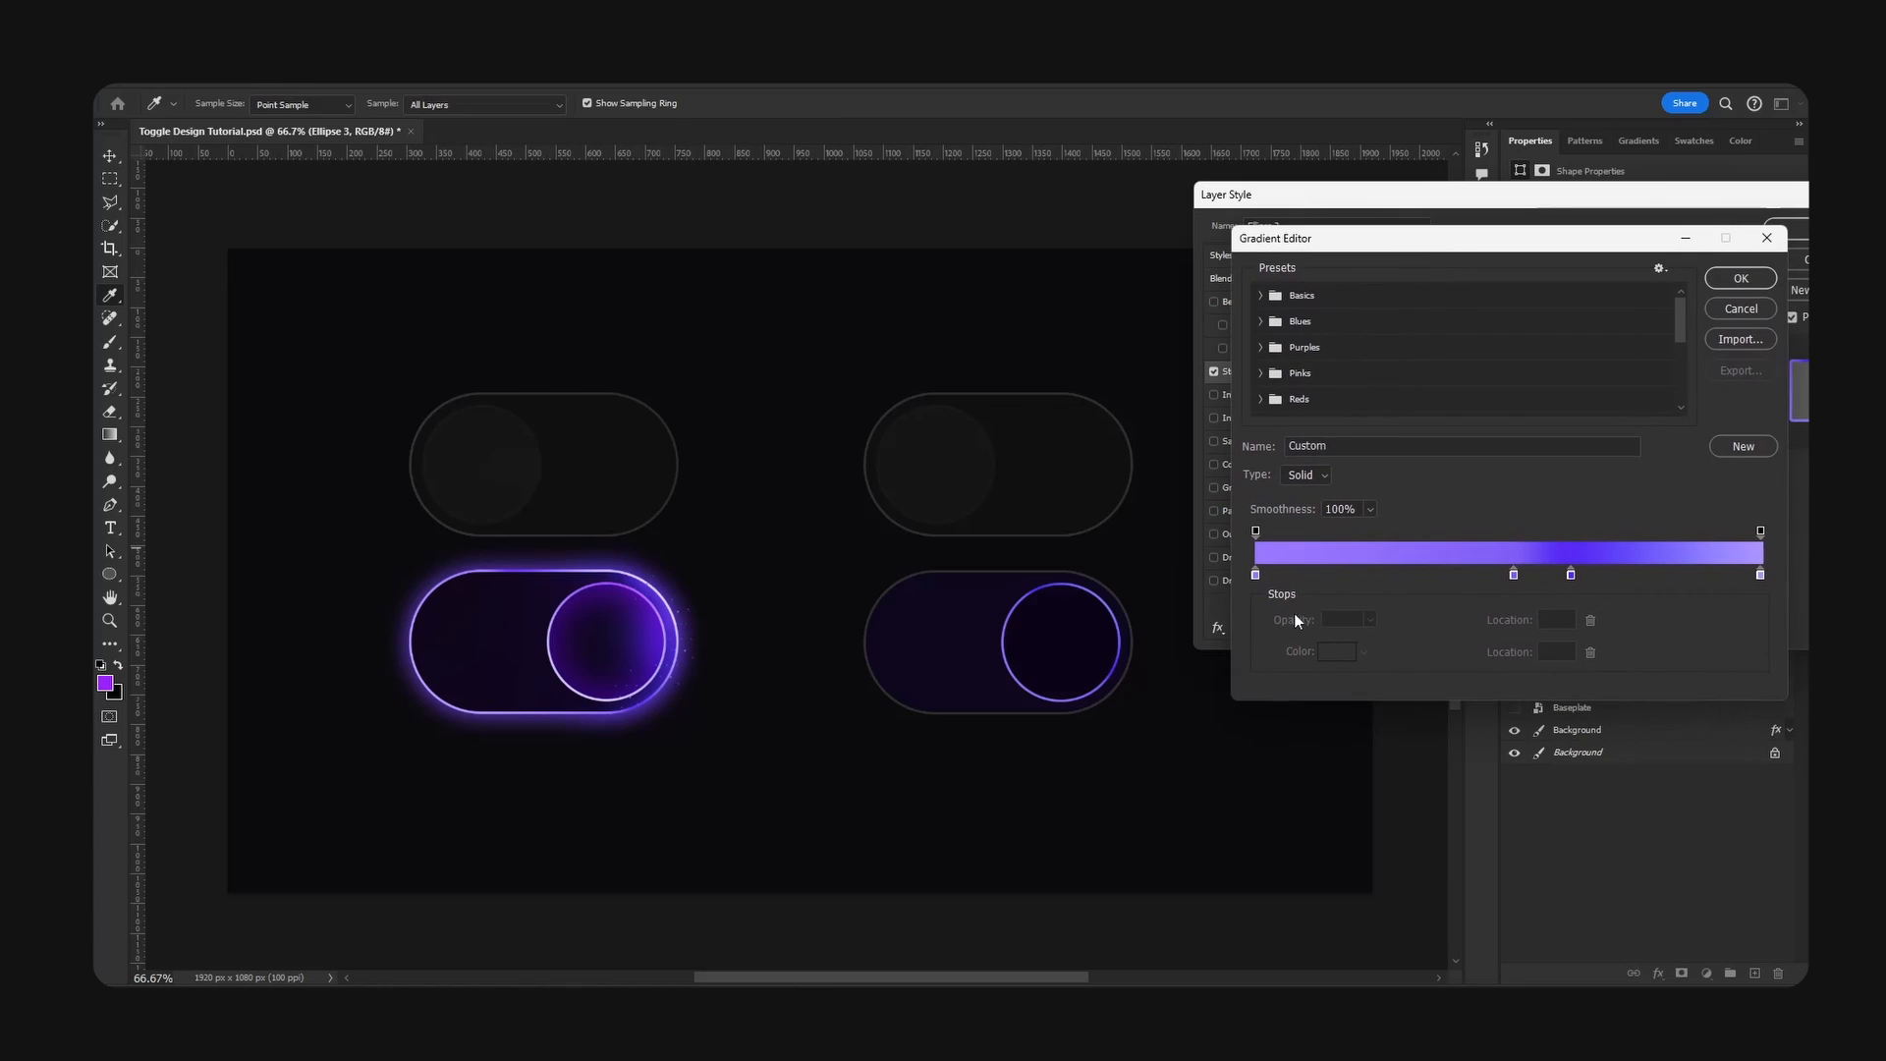
click(1255, 575)
click(1336, 651)
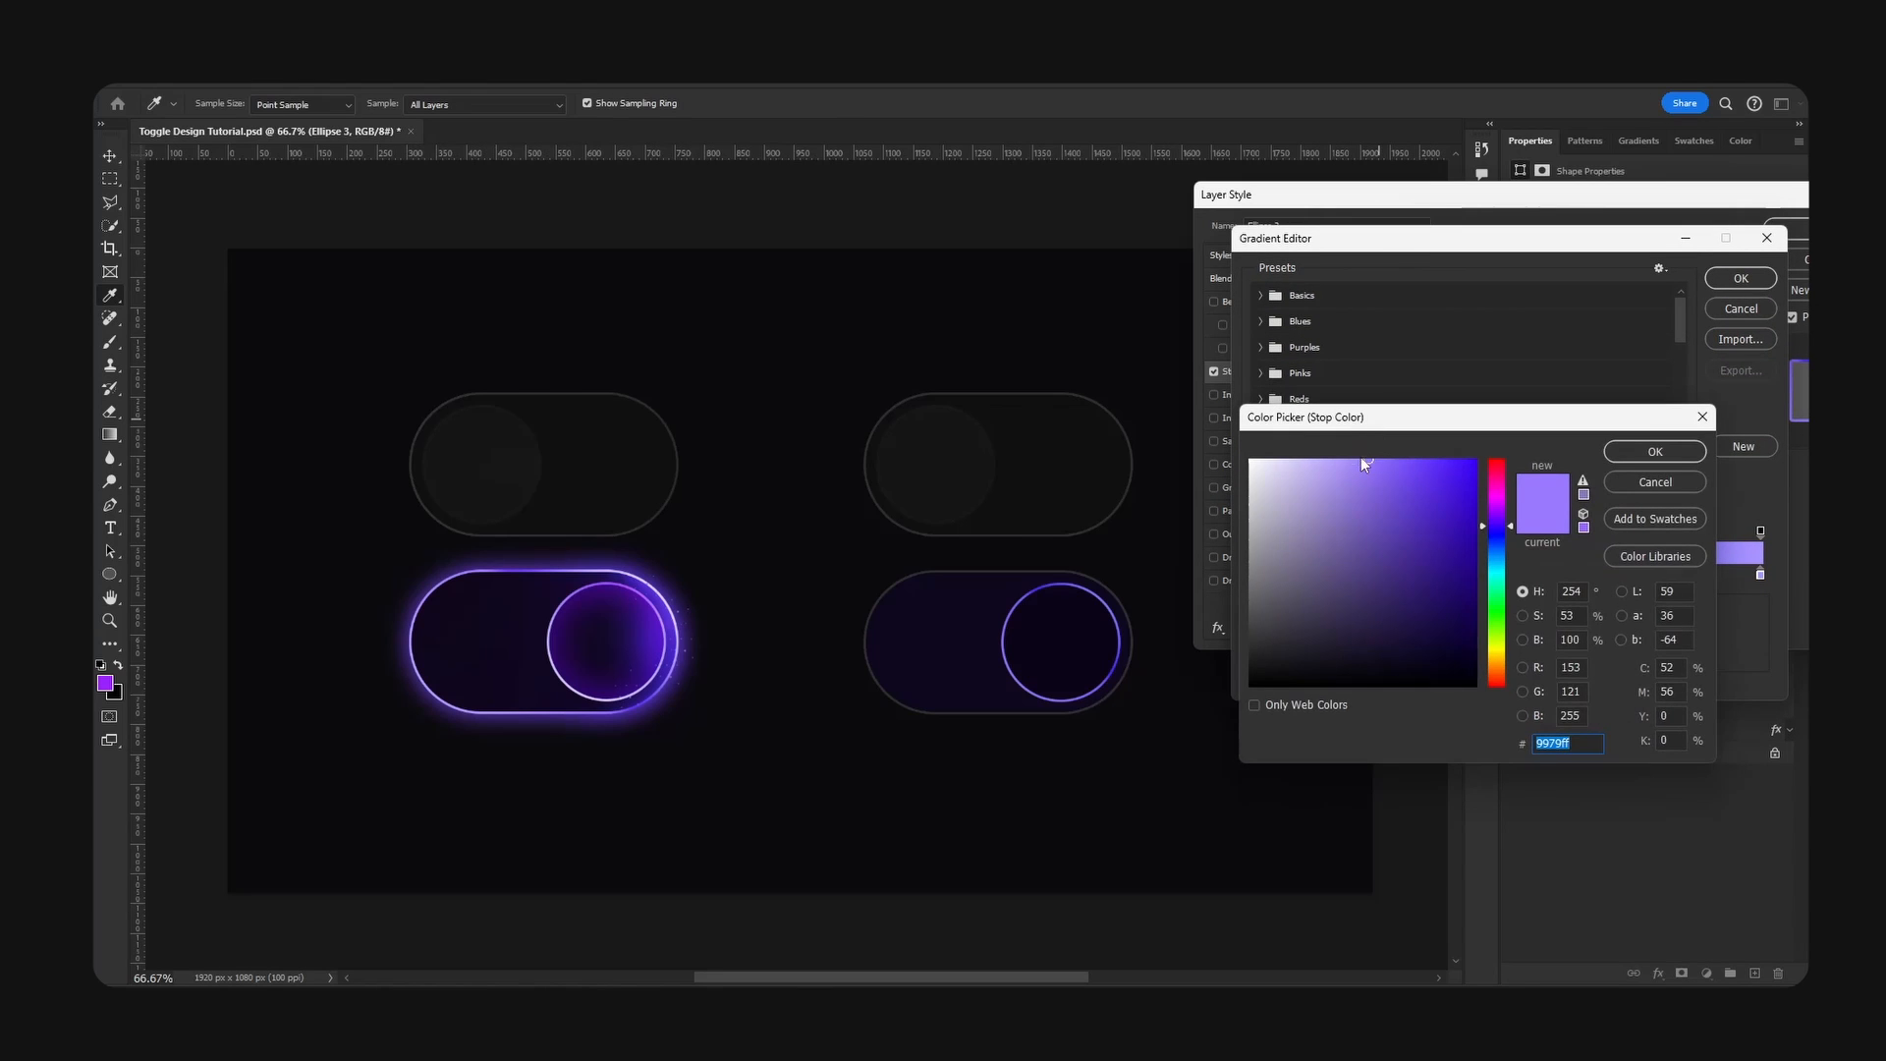
drag(1360, 434, 1300, 434)
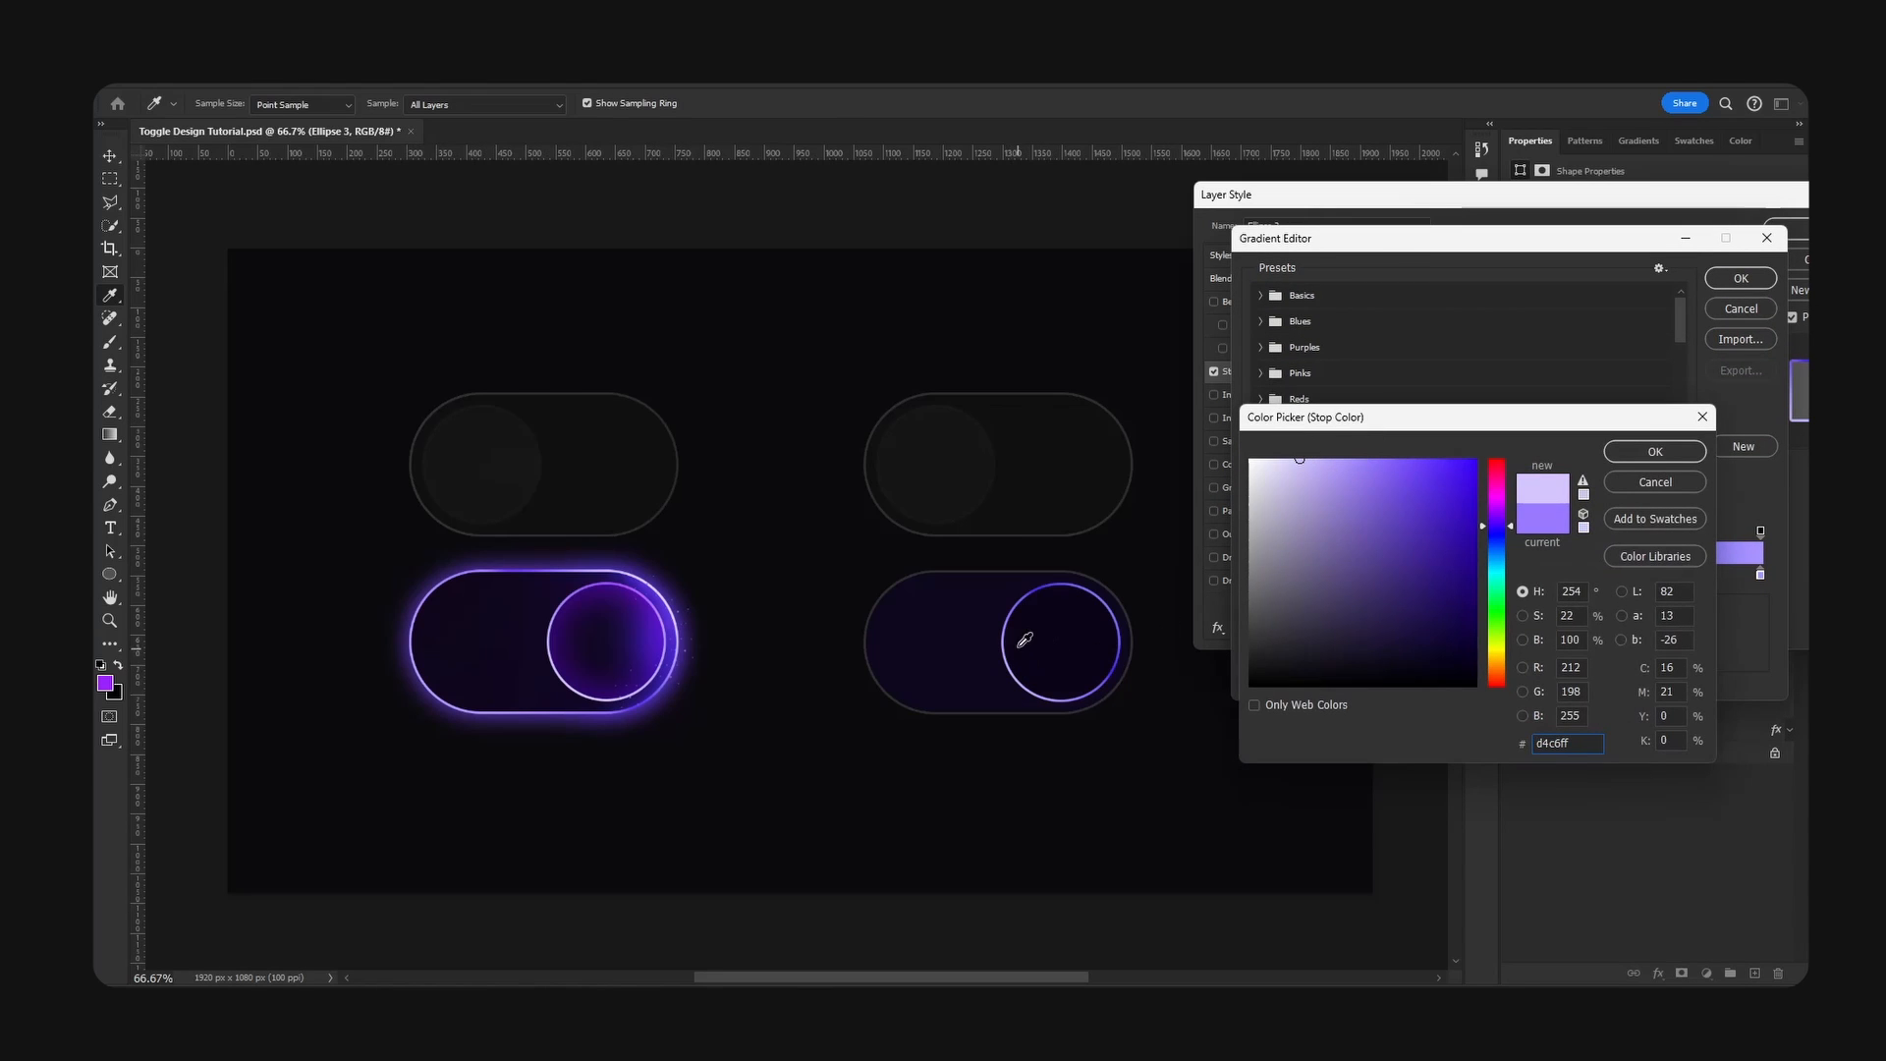
drag(1332, 463, 1323, 444)
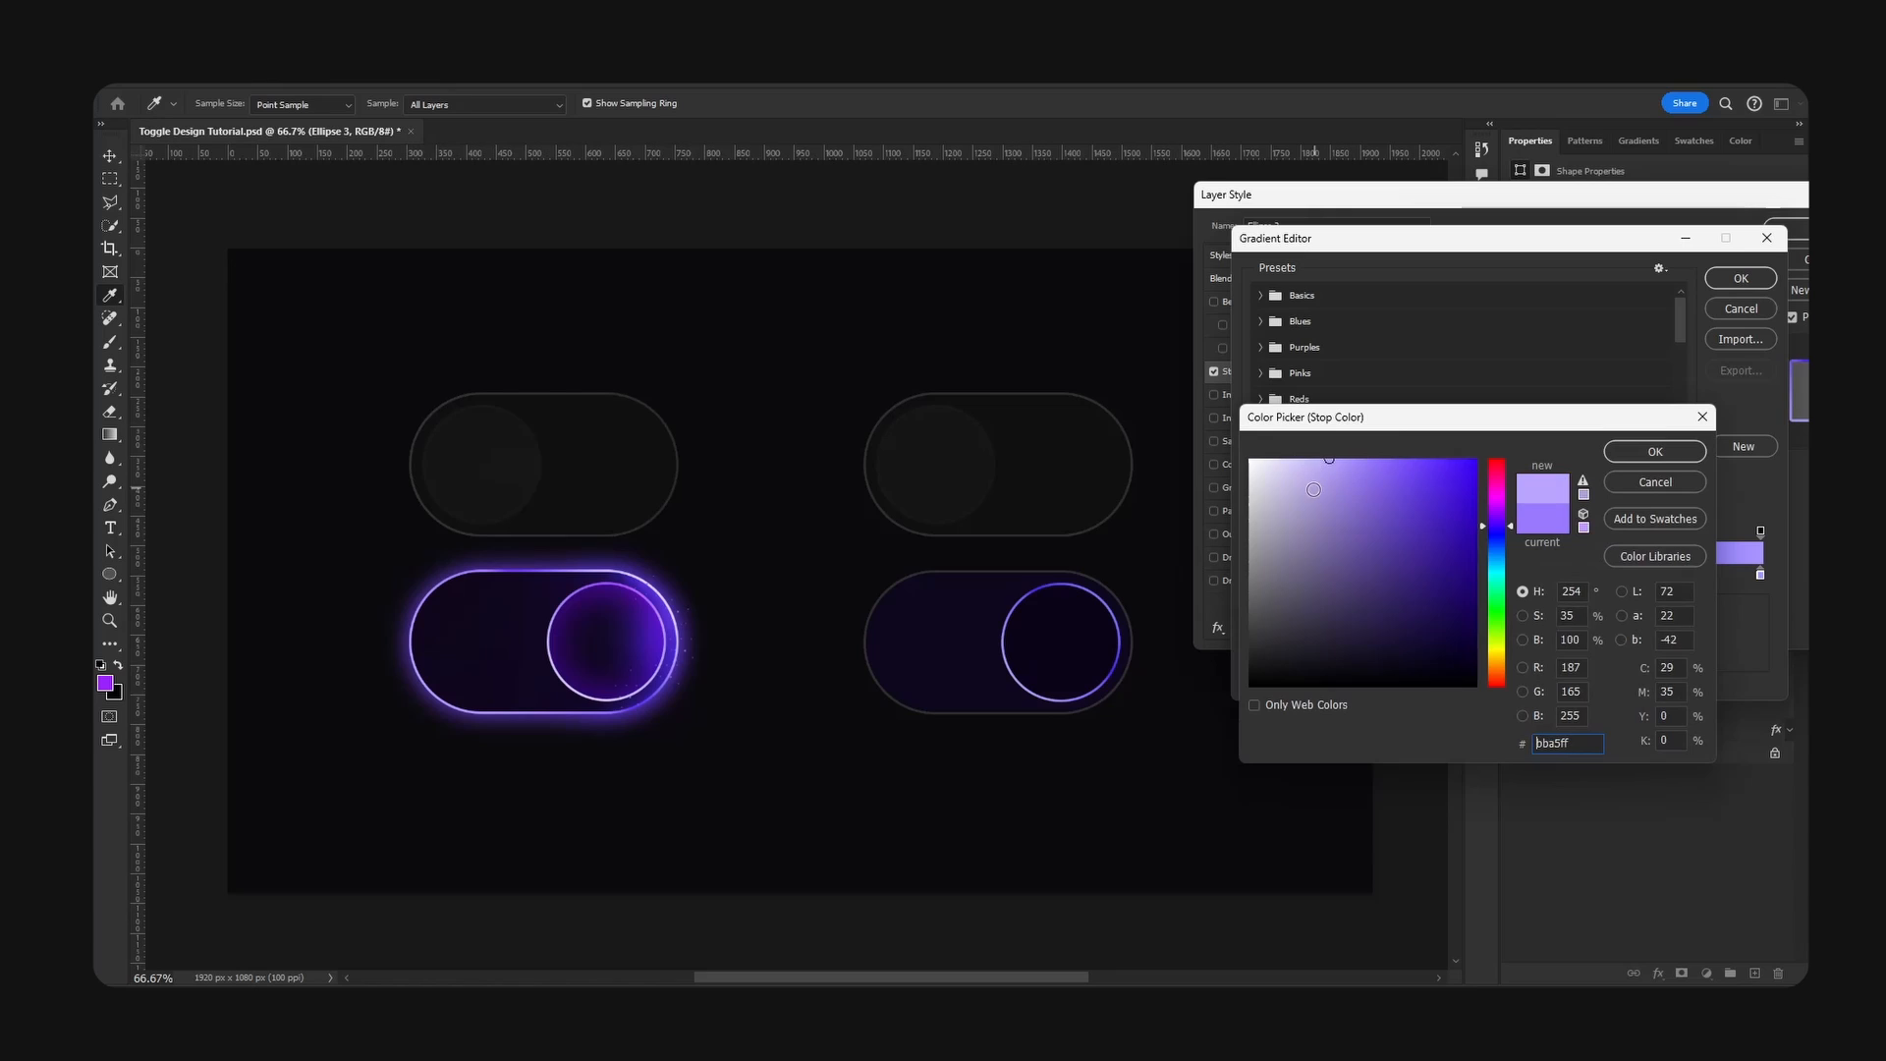
key(Return)
drag(1502, 578, 1455, 577)
double_click(1455, 578)
click(1474, 460)
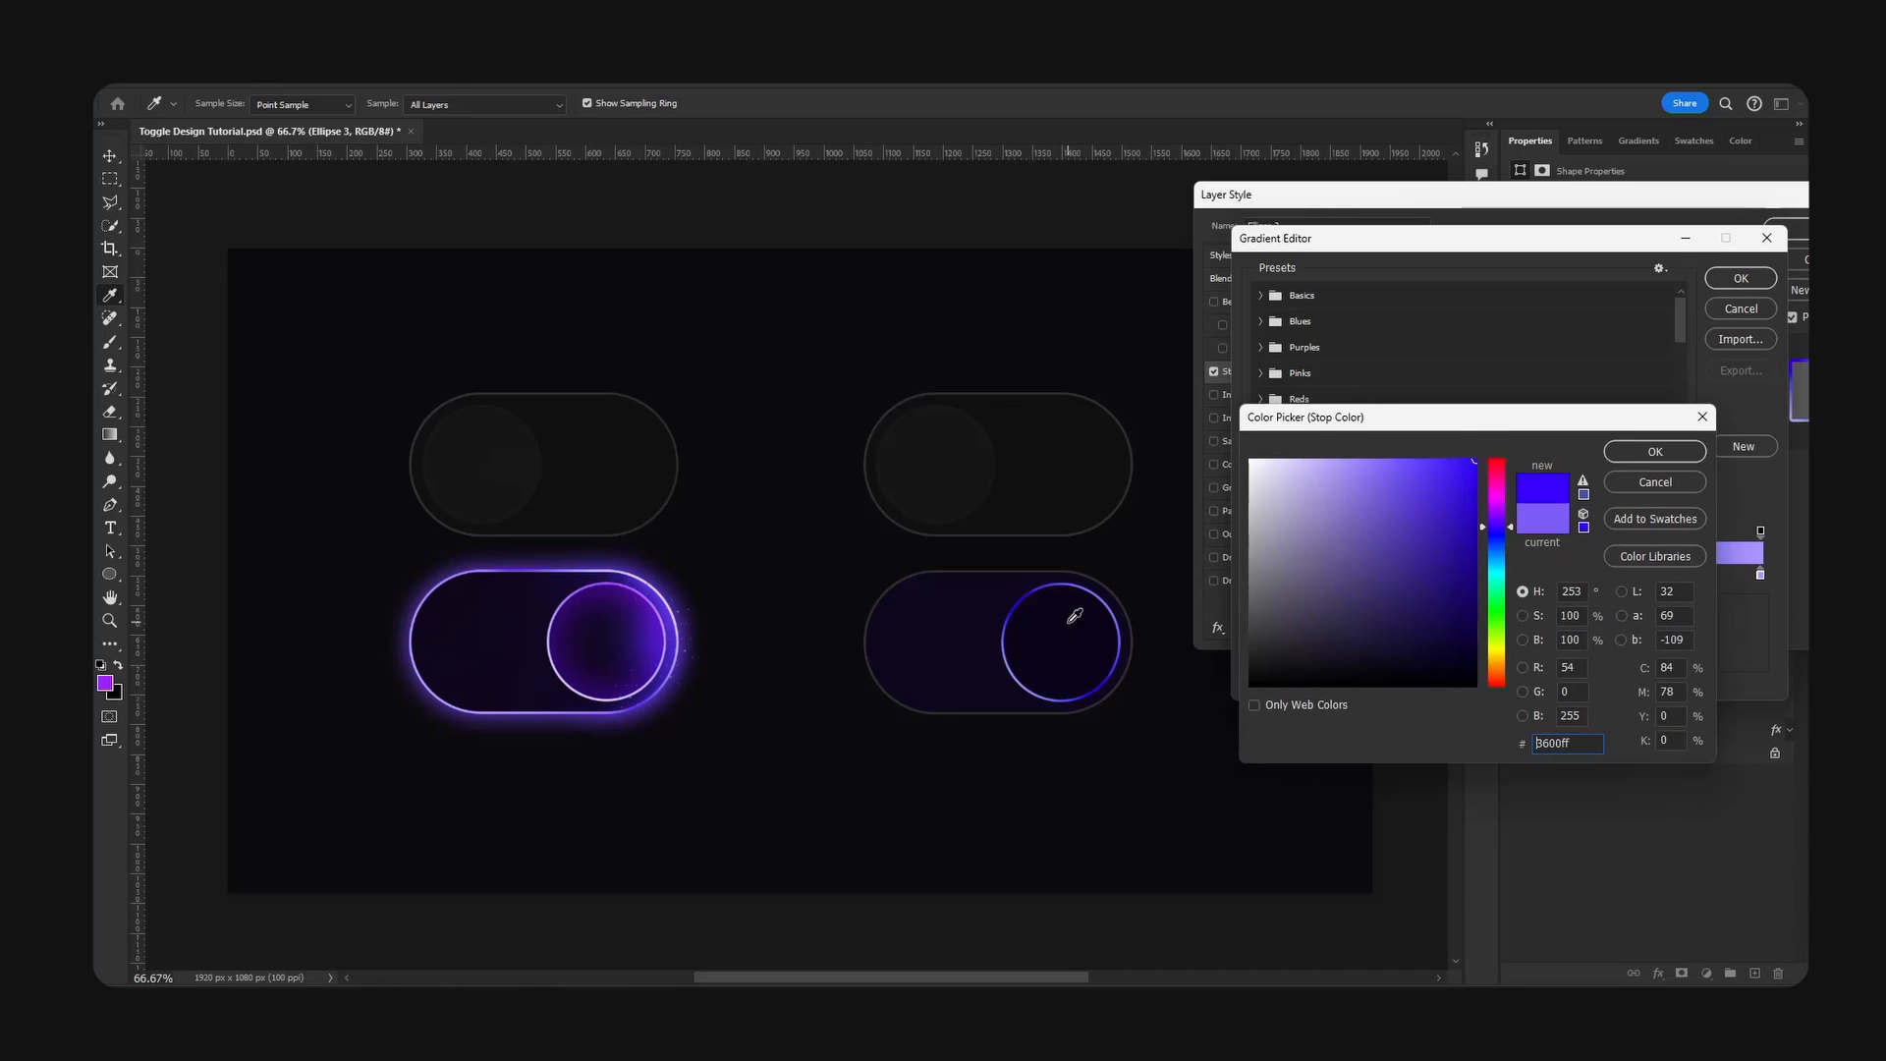
click(1654, 485)
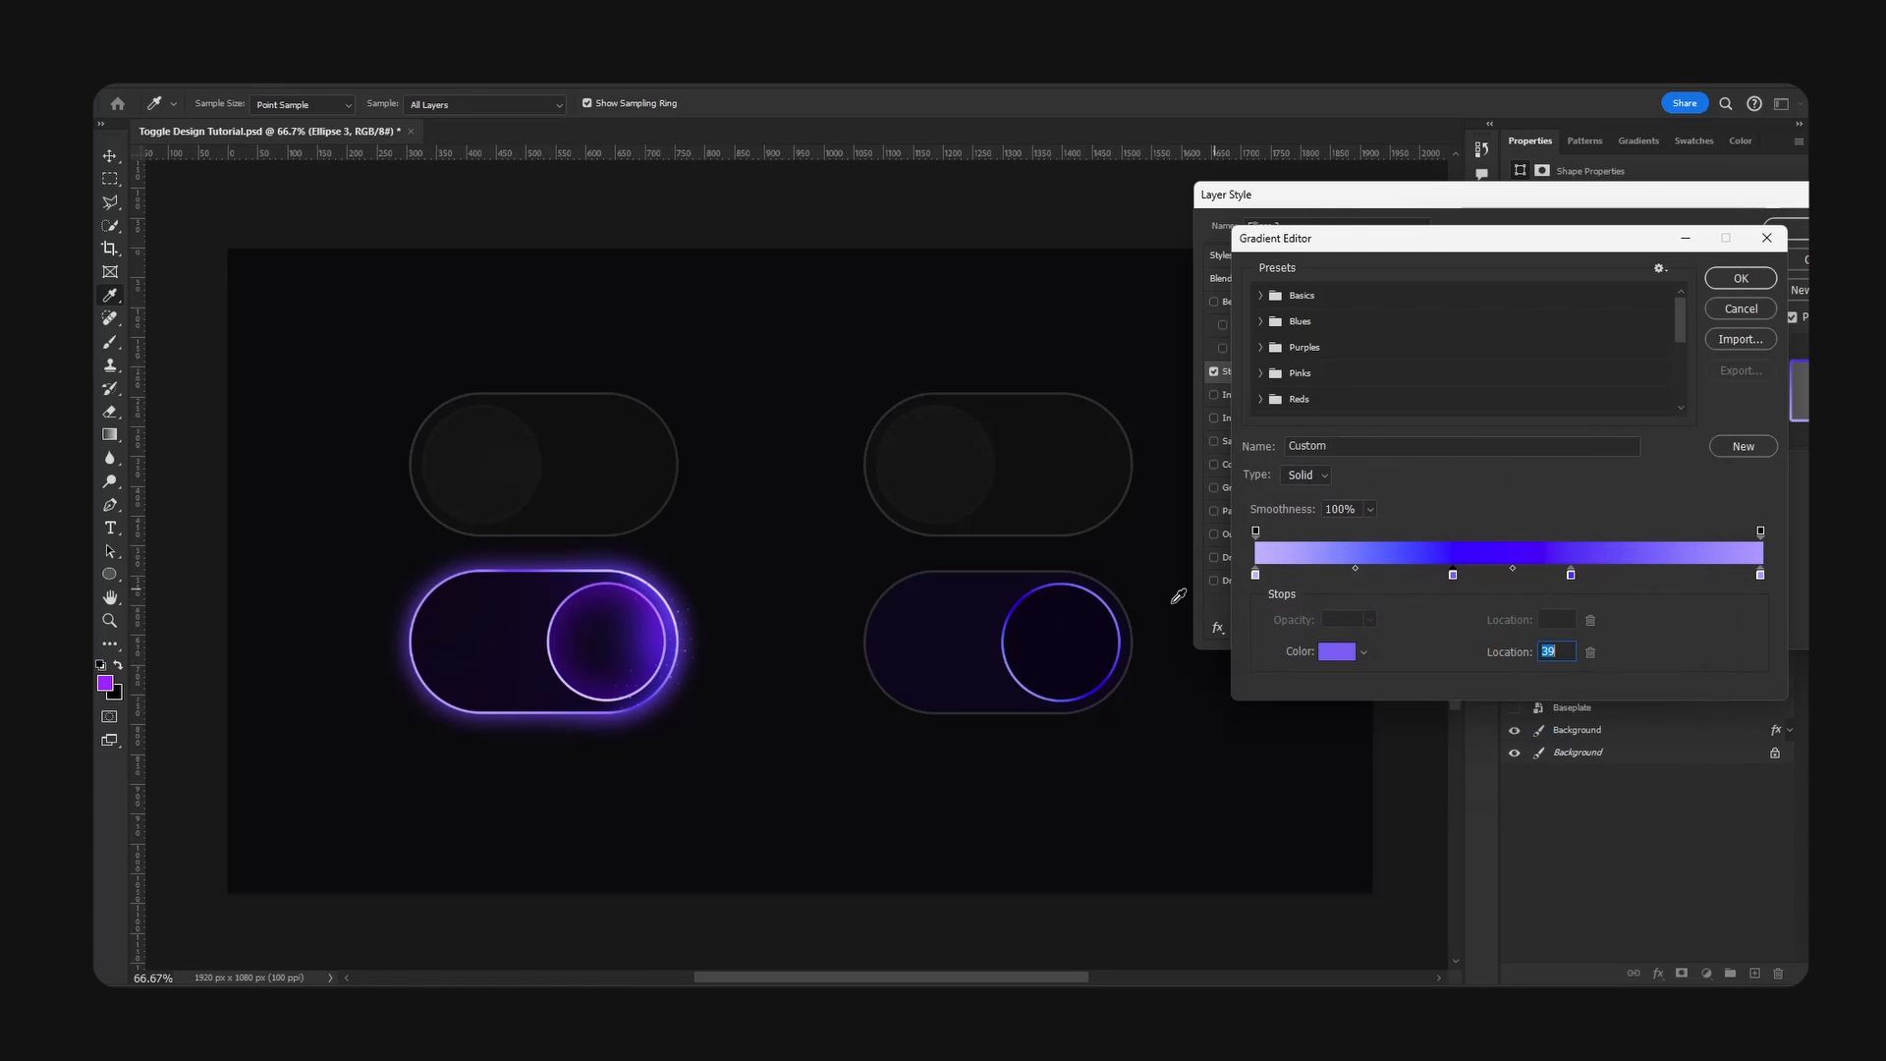
double_click(1572, 578)
click(1669, 486)
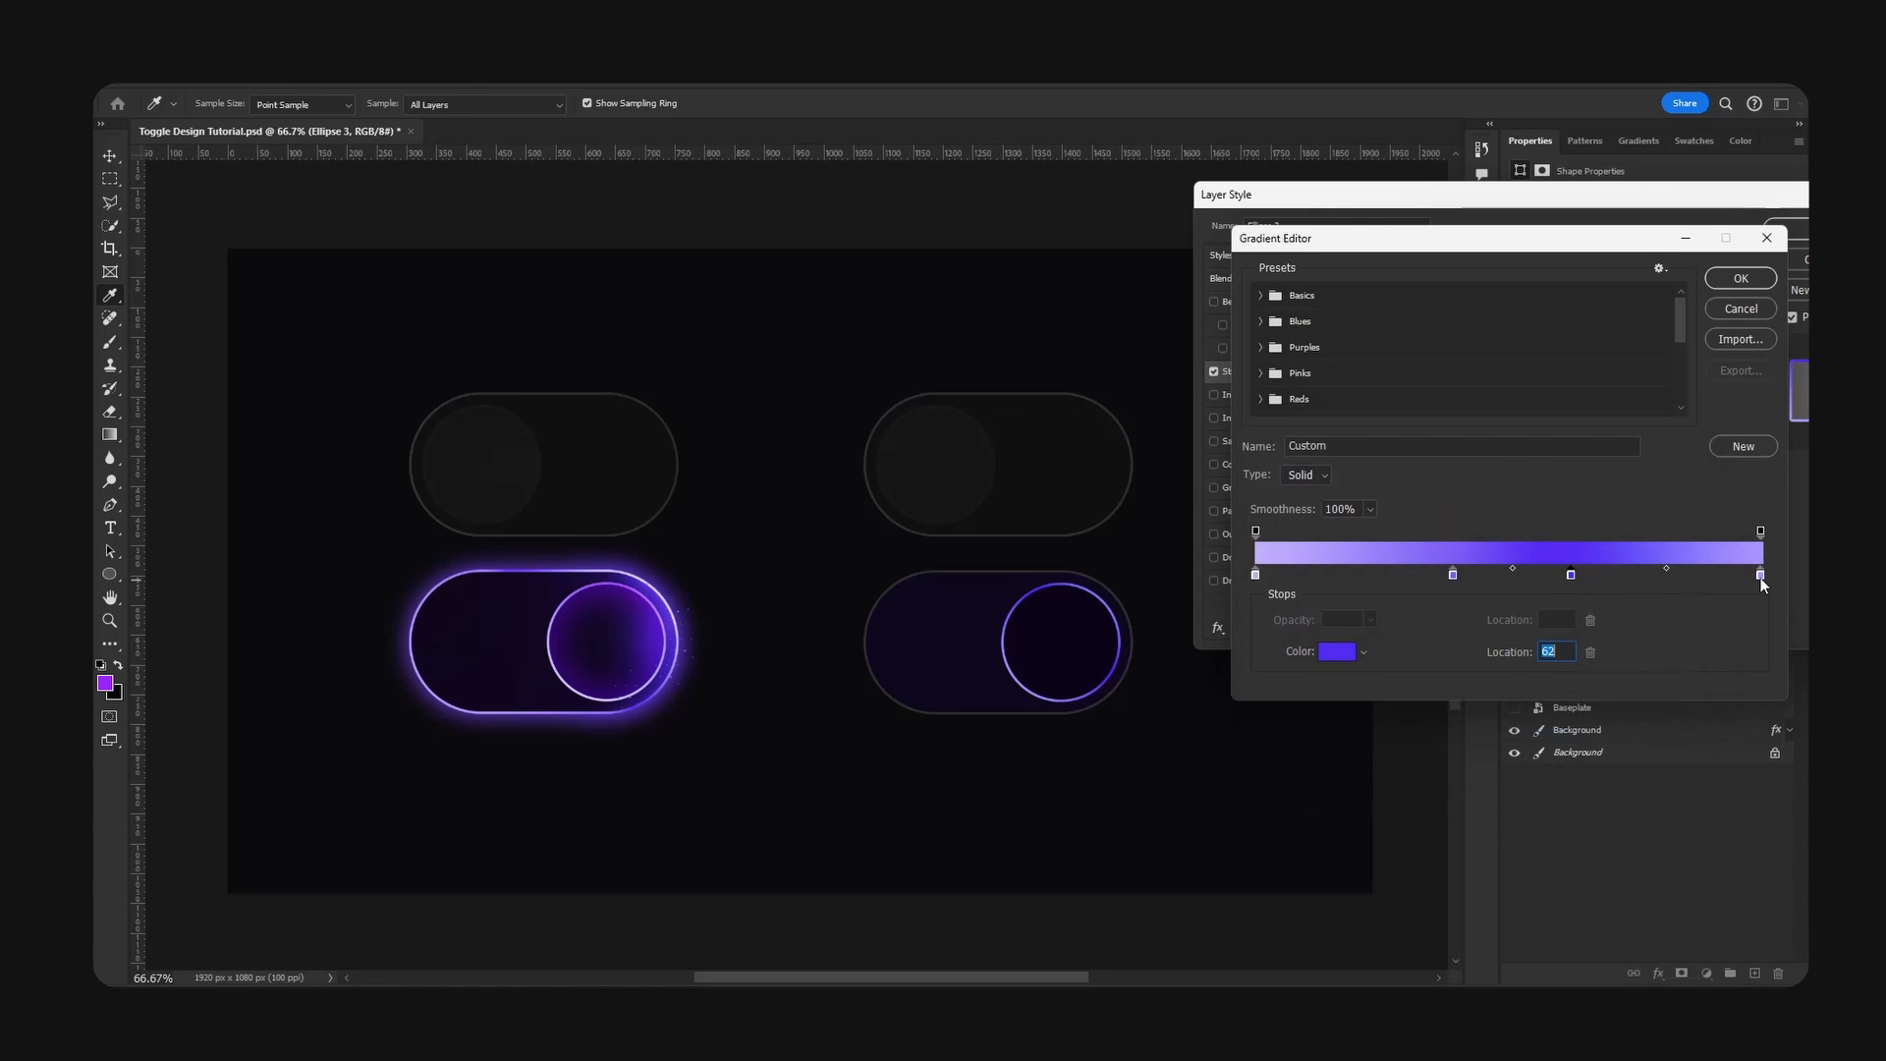
- Recolour the last stop of the knob's stroke gradient pink #ea95ff and accept the gradient
double_click(1761, 576)
drag(1309, 478, 1336, 447)
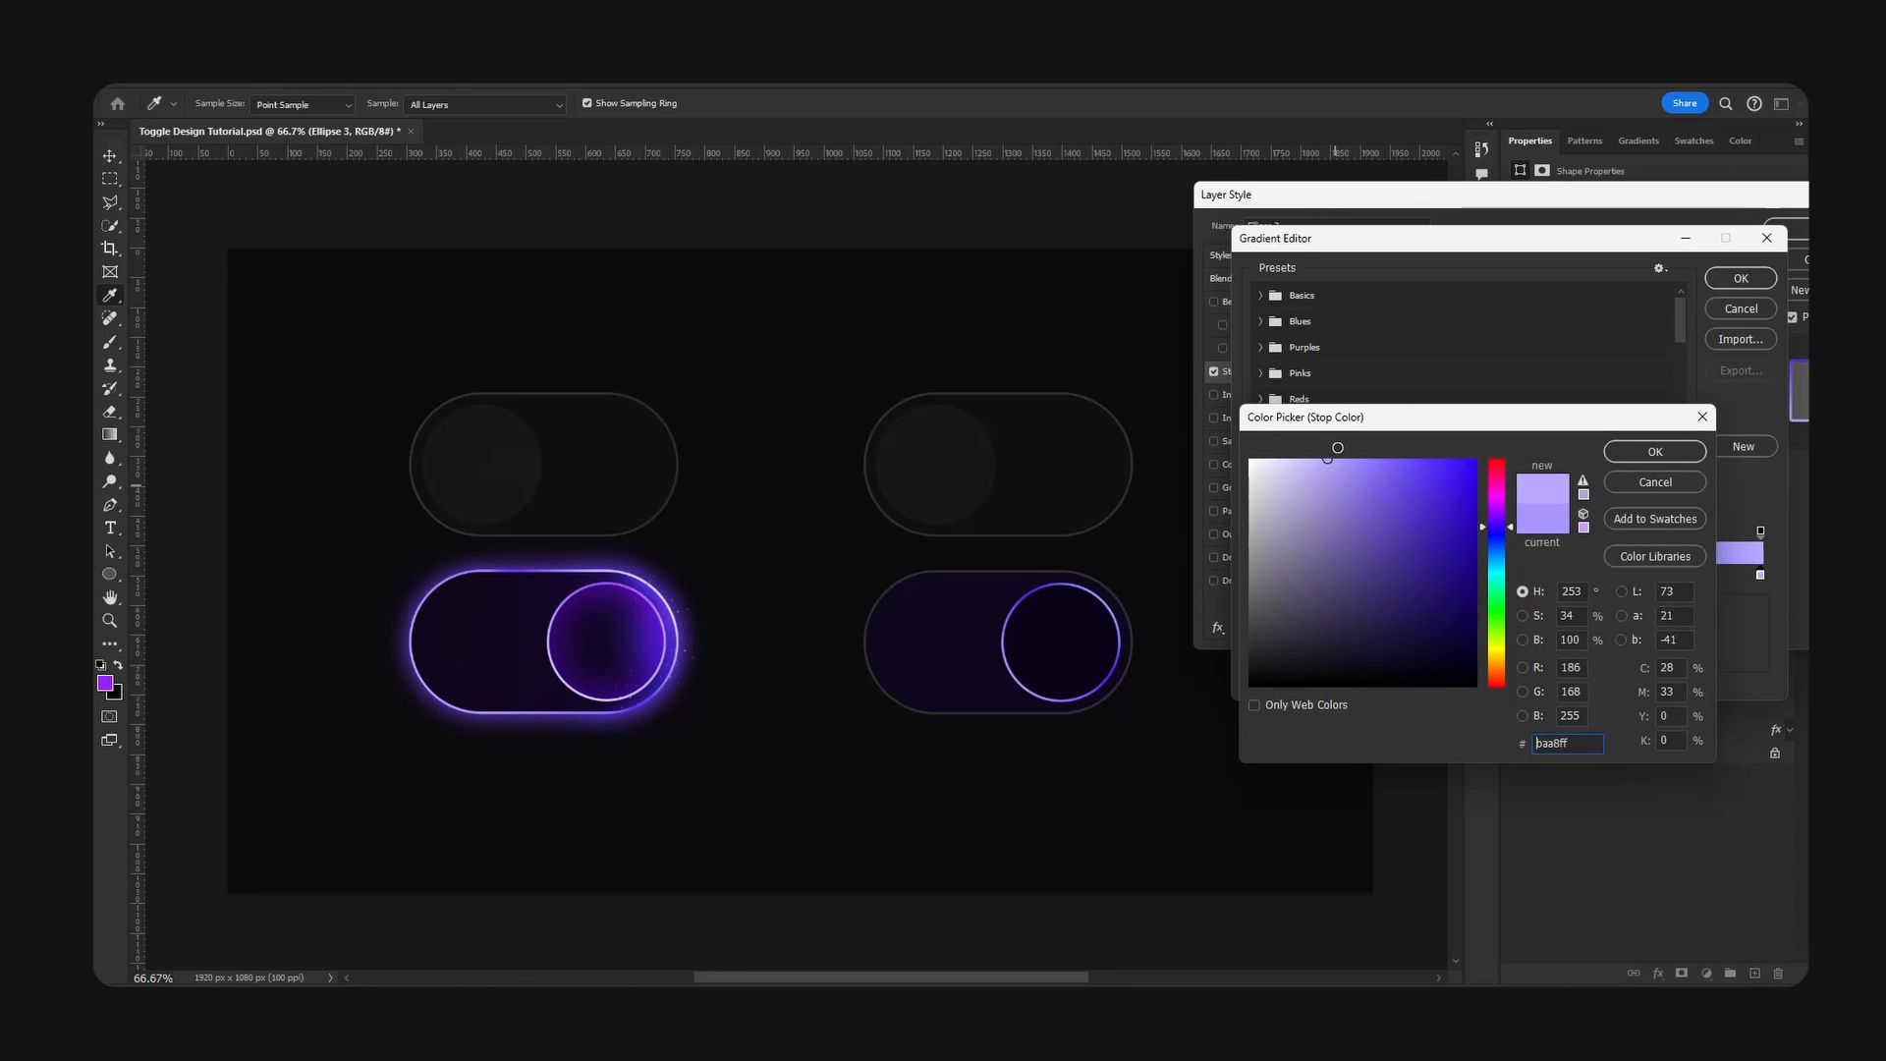
click(1527, 519)
drag(1501, 521, 1500, 506)
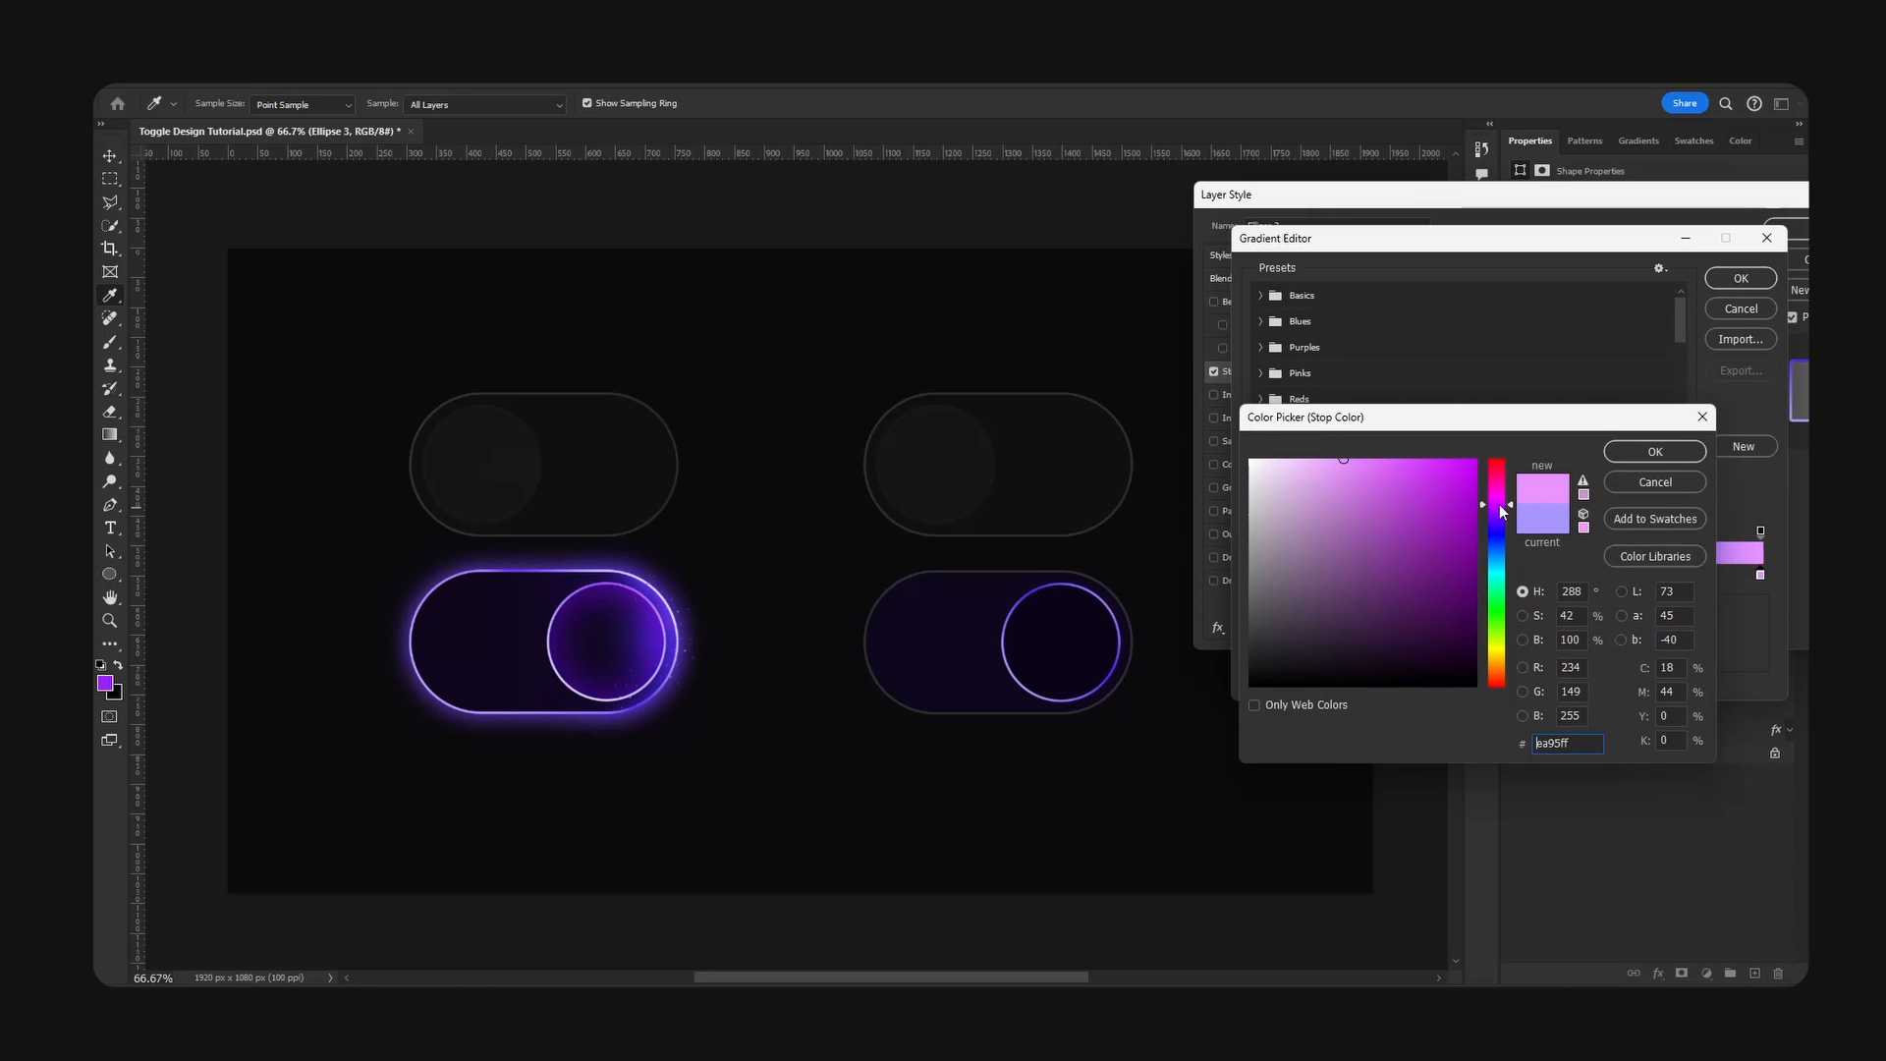
click(1655, 451)
click(1737, 278)
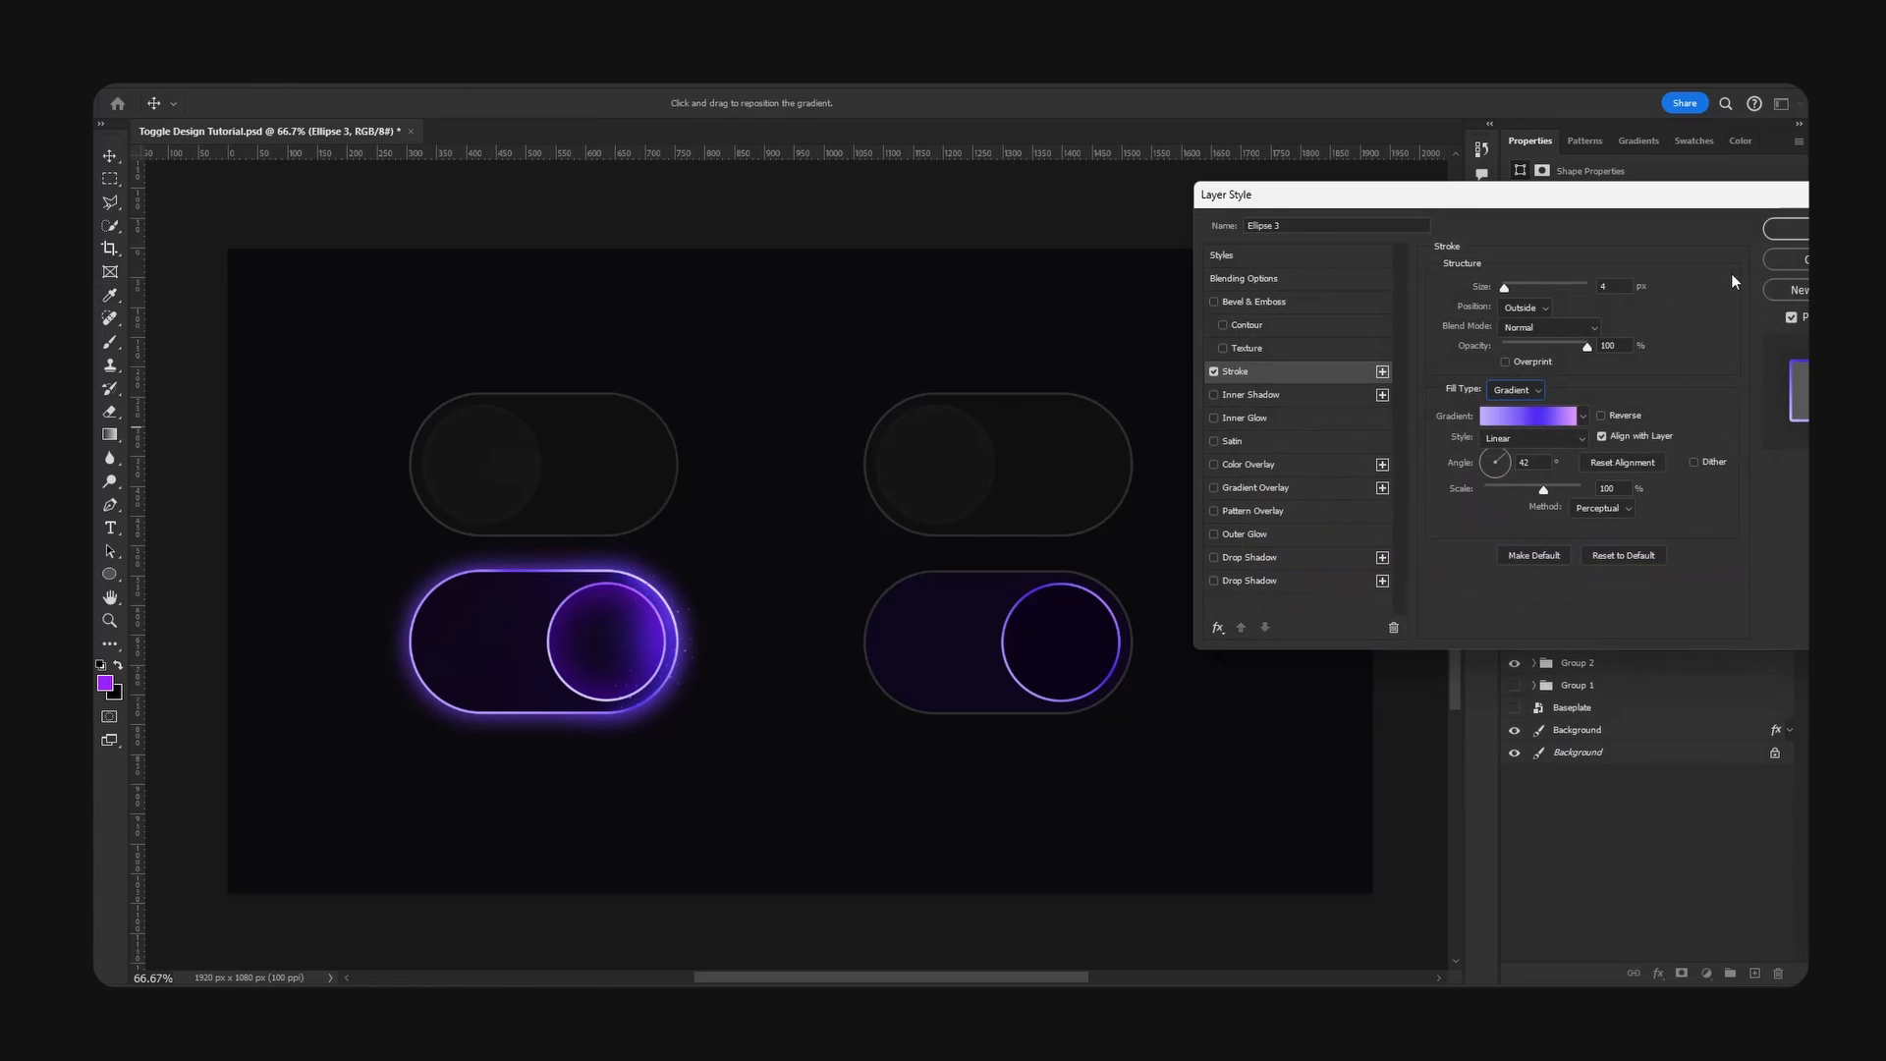
- Add an Inner Glow to the Active knob without an Inner Shadow, adjusting its size and using the Normal blend mode
click(1252, 395)
click(1215, 395)
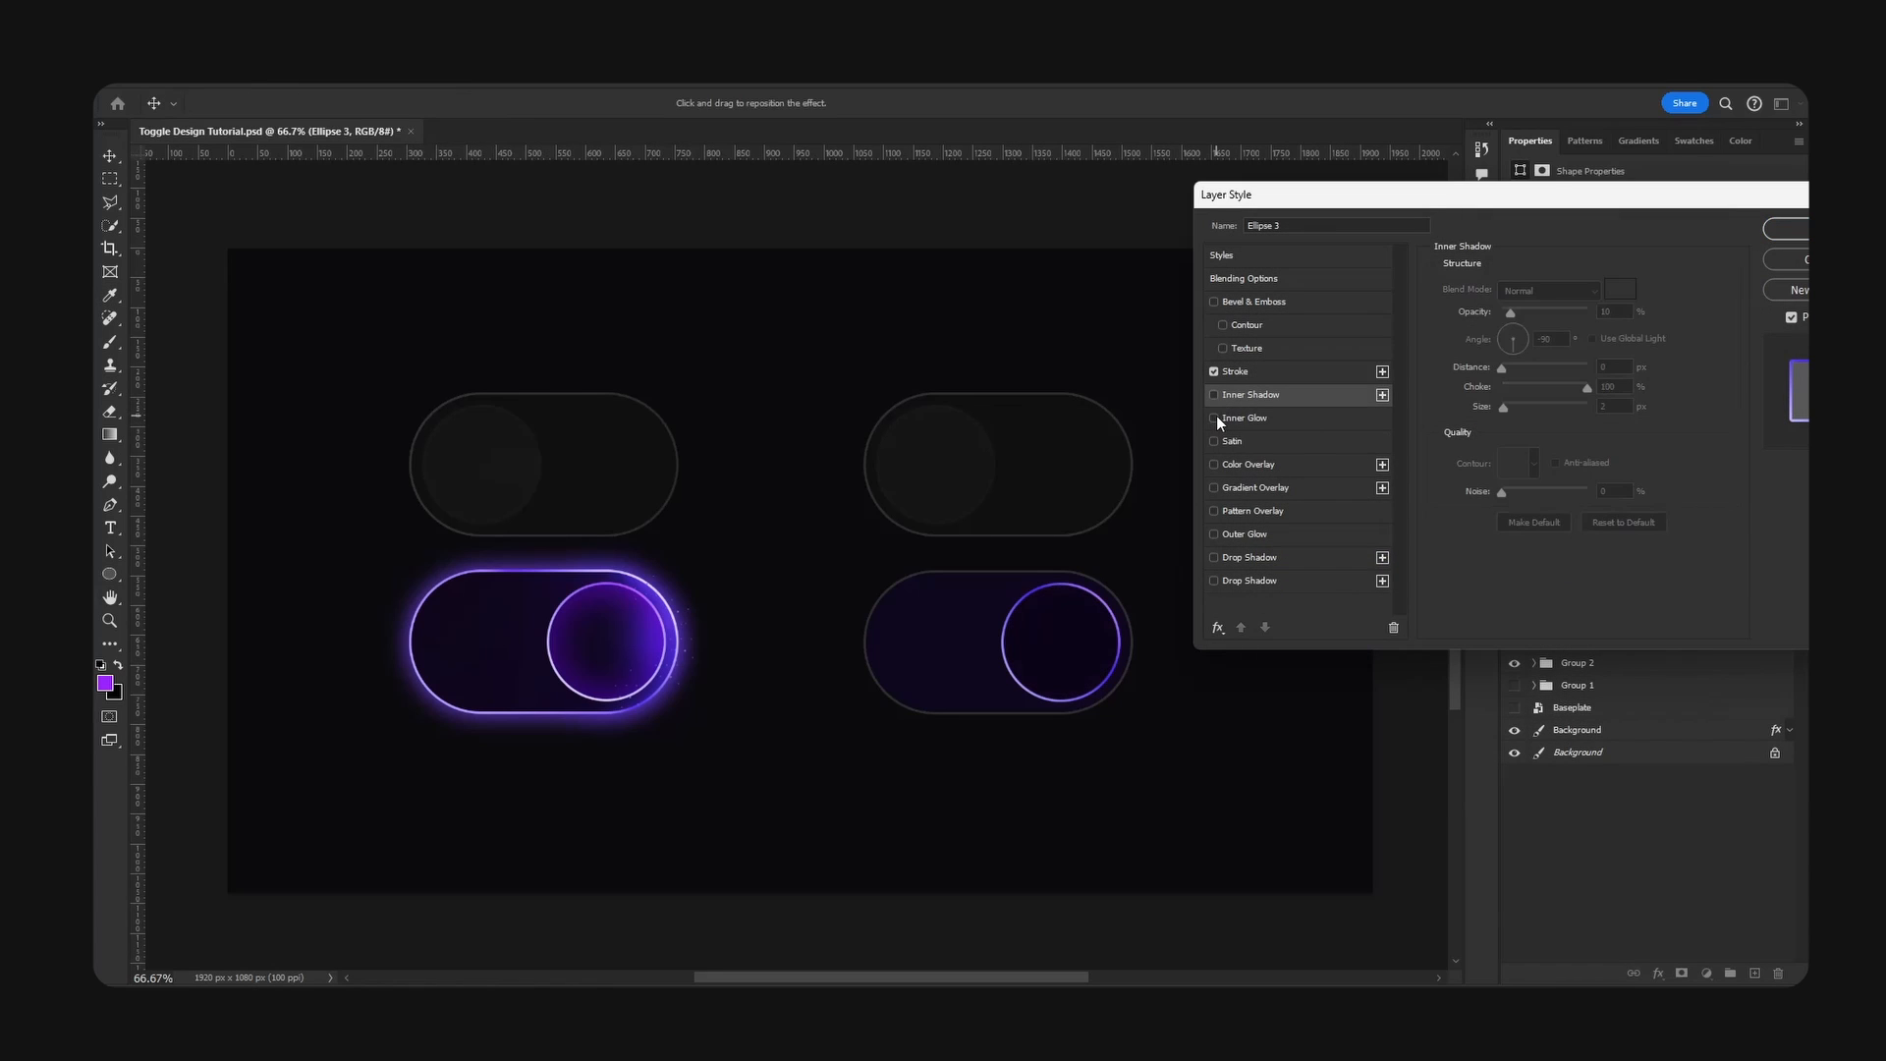
click(1216, 418)
click(1276, 417)
mouse_move(1518, 481)
mouse_down()
mouse_move(1485, 486)
mouse_move(1535, 485)
mouse_up()
click(1561, 288)
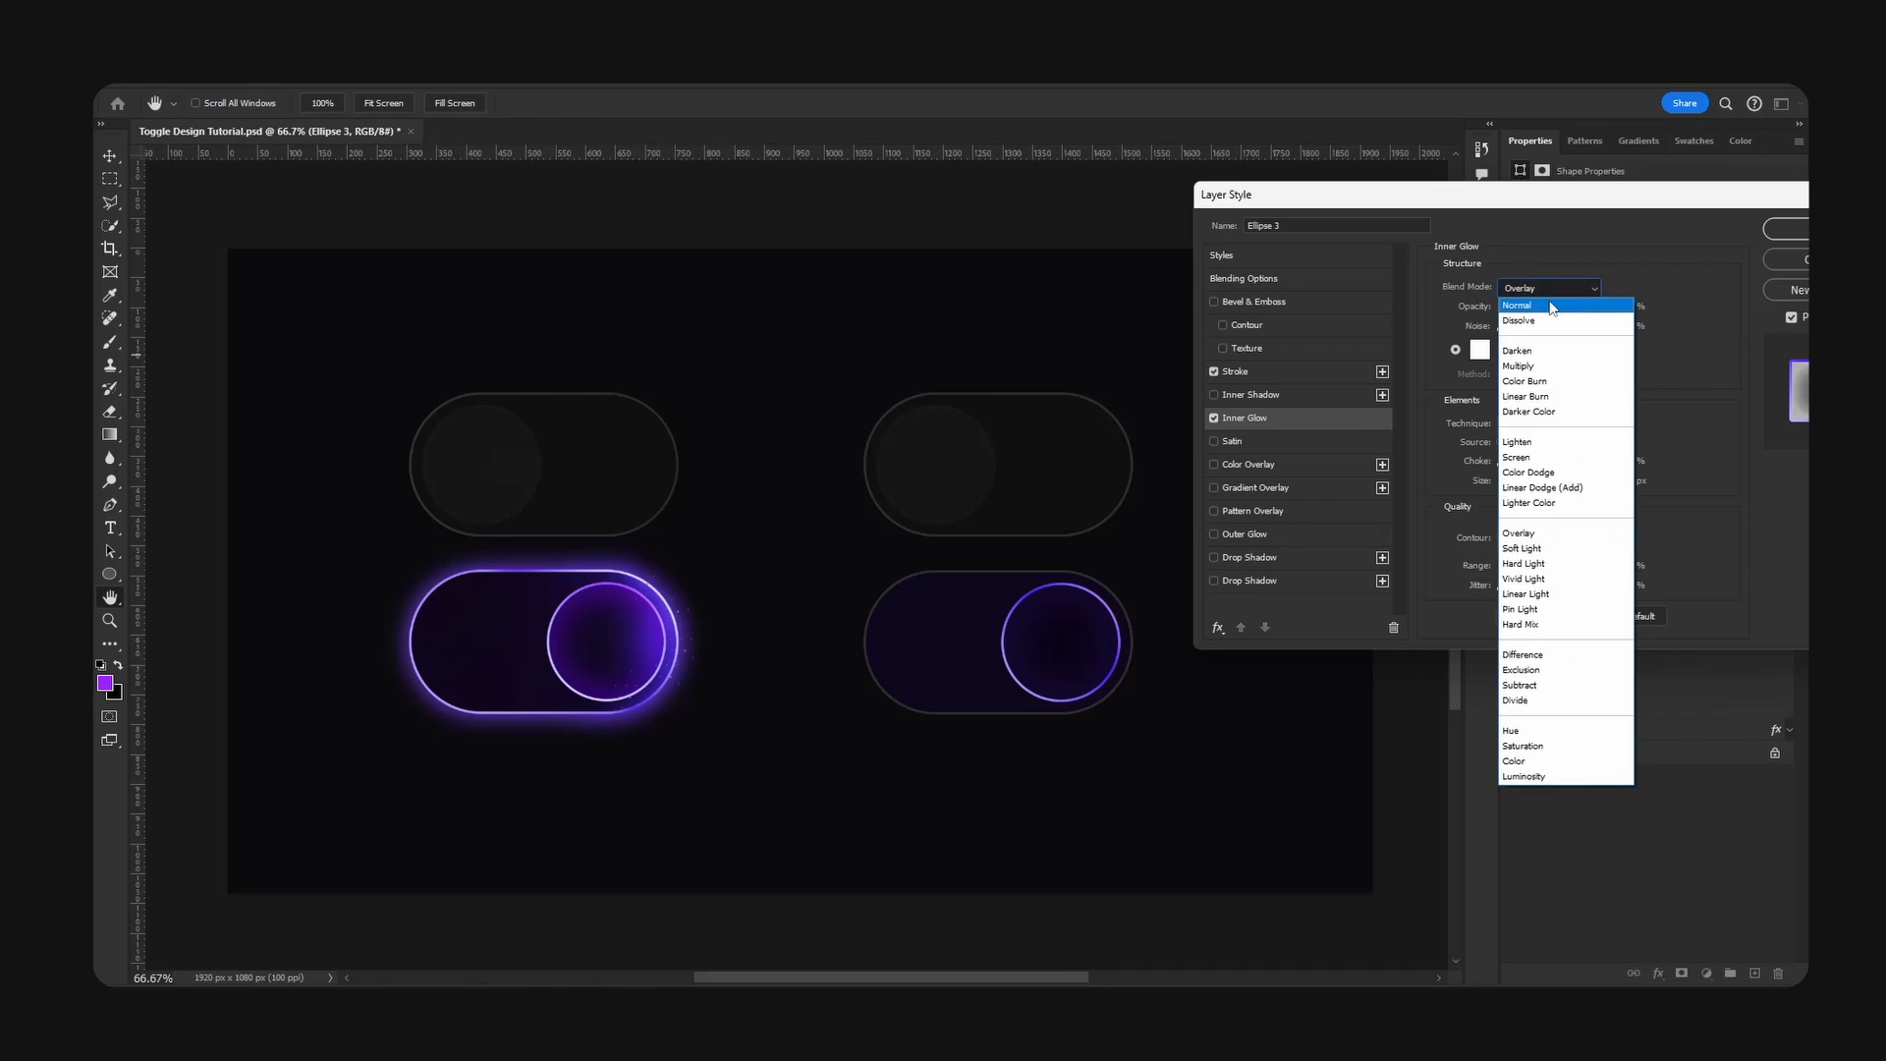
click(1533, 307)
- Colour the knob's inner glow blue-violet, about #730cff, reduce the glow's opacity and apply the layer style
click(1481, 349)
drag(1497, 533, 1502, 519)
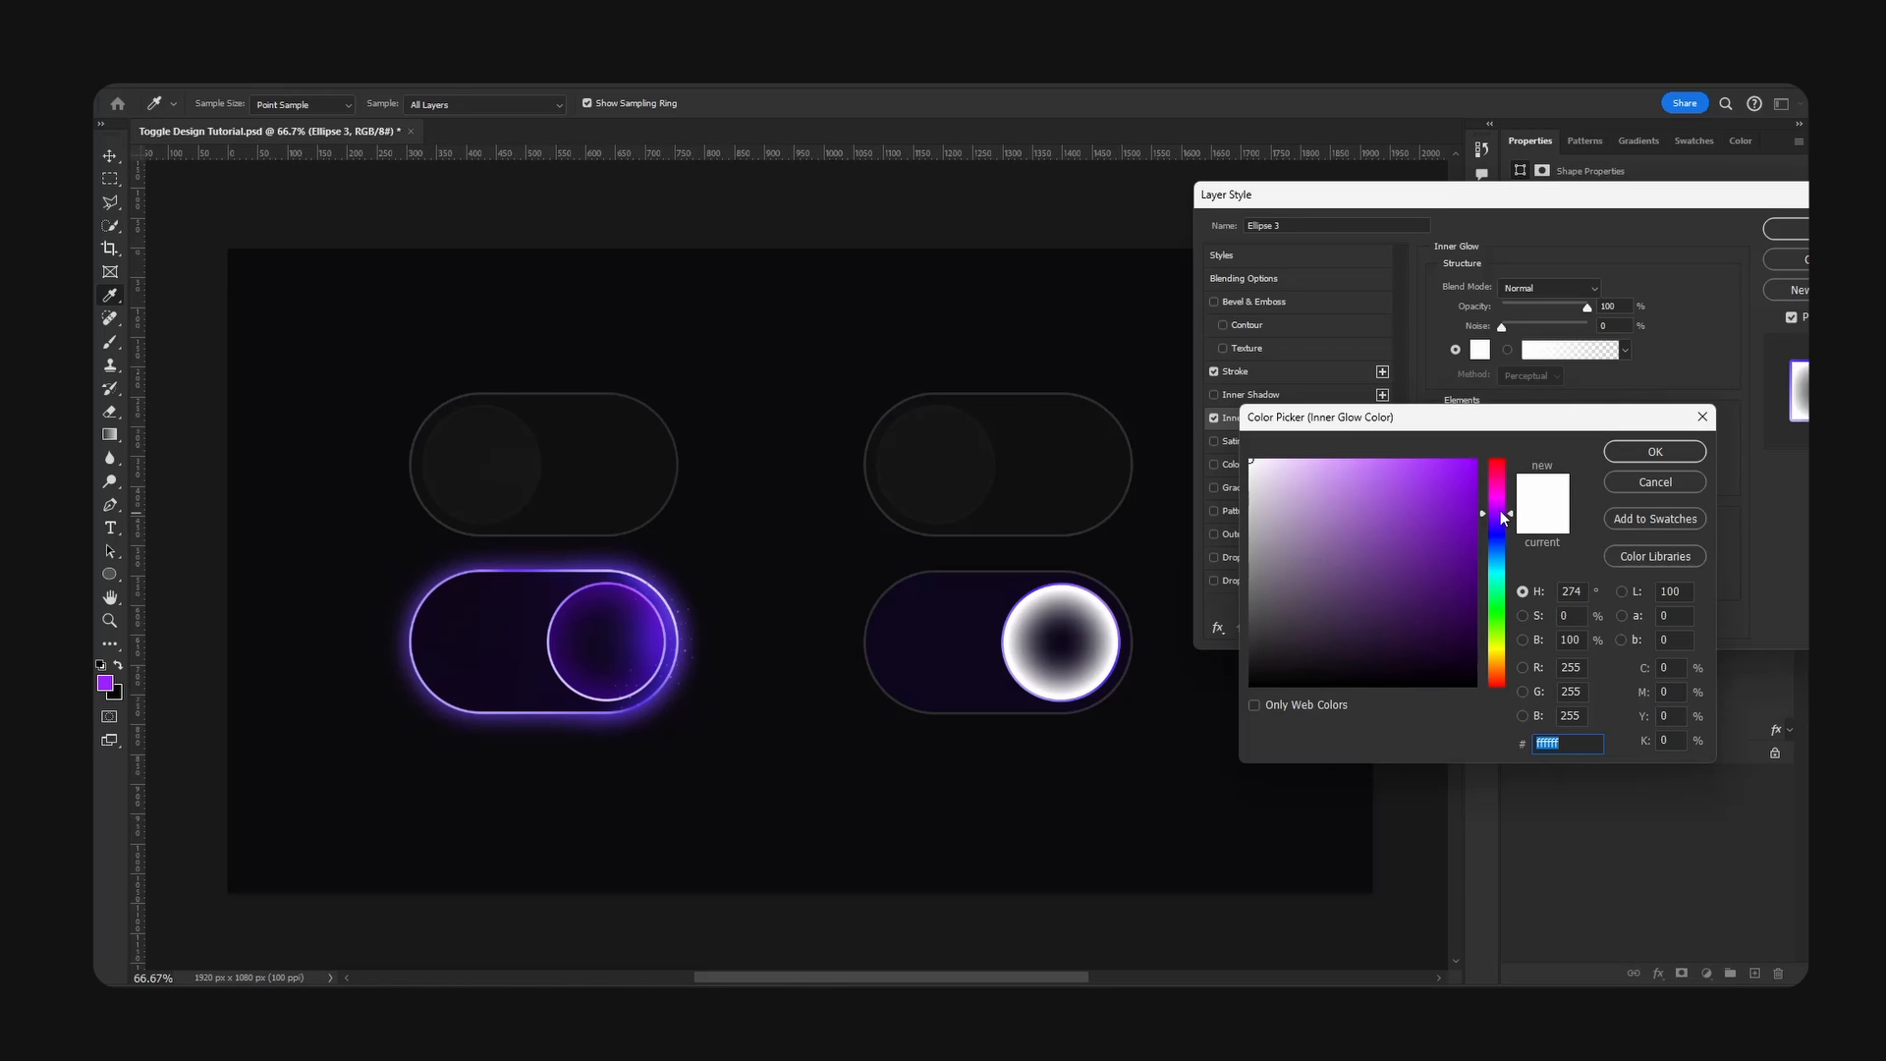
click(1463, 473)
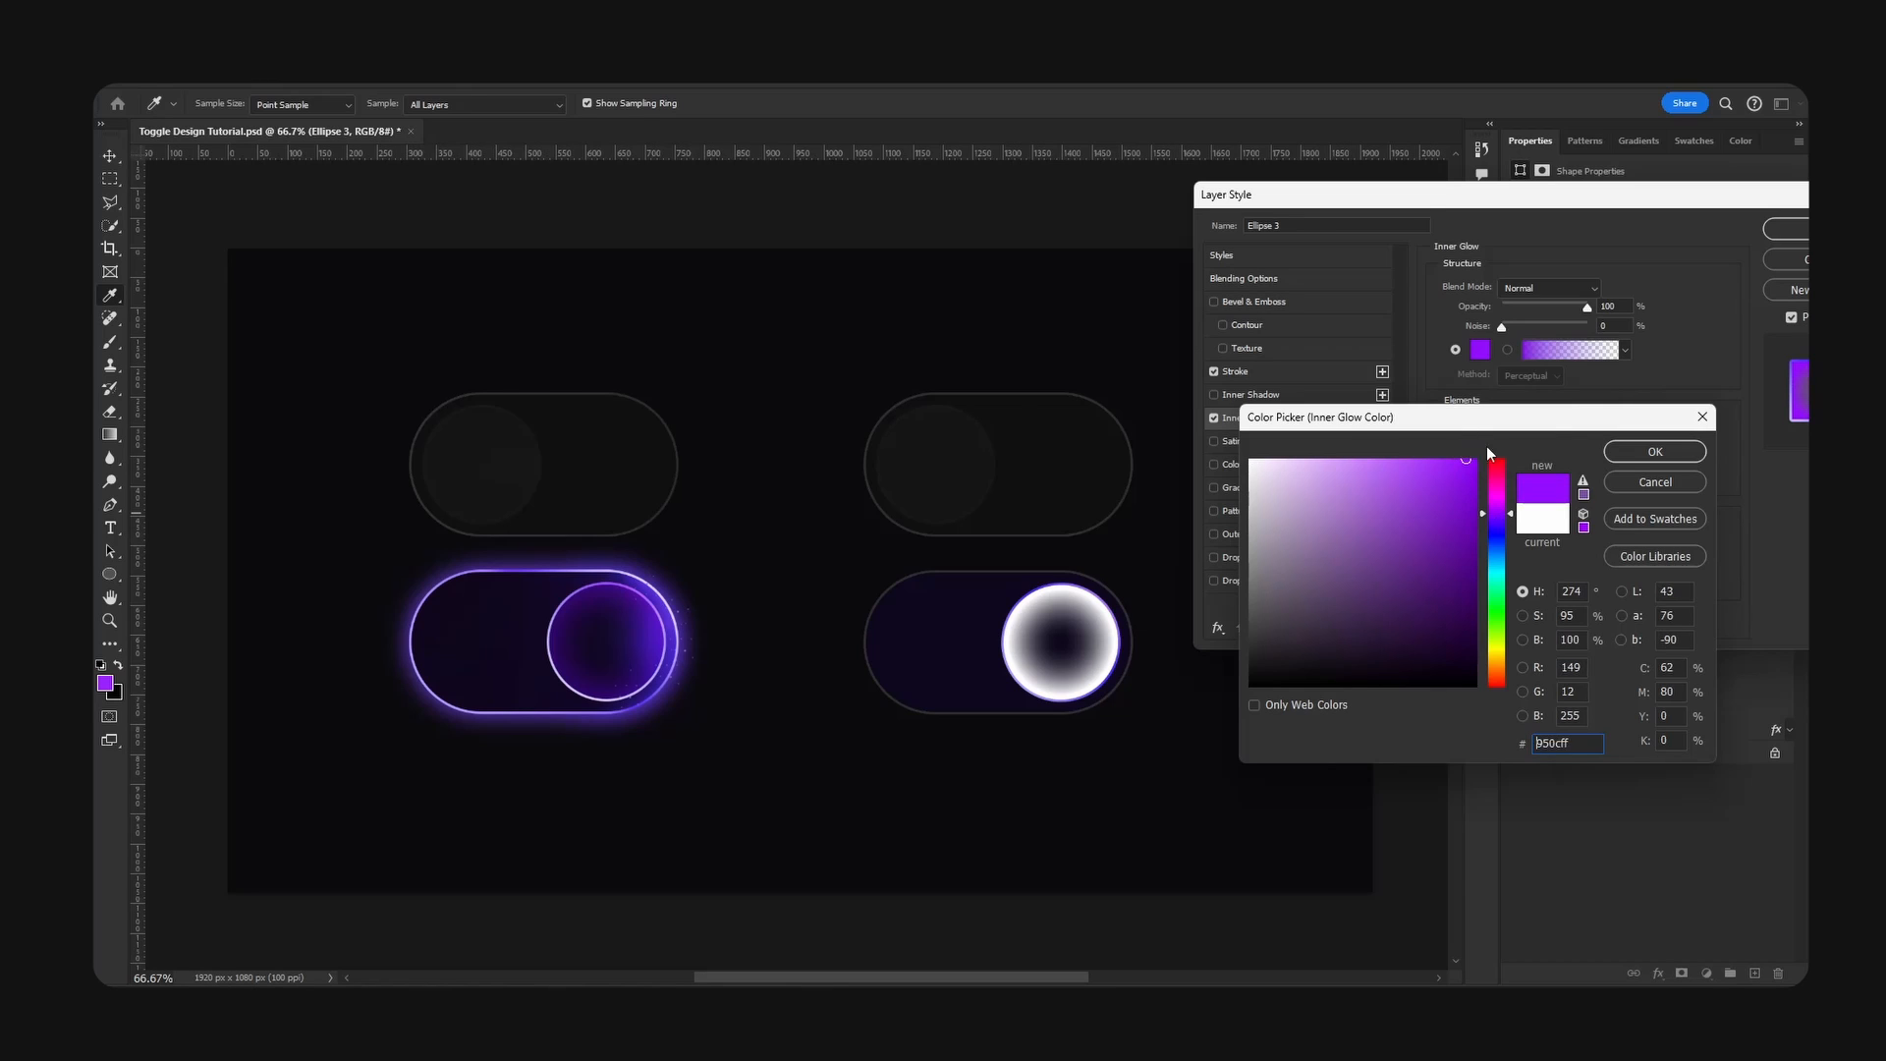
key(Return)
click(1486, 348)
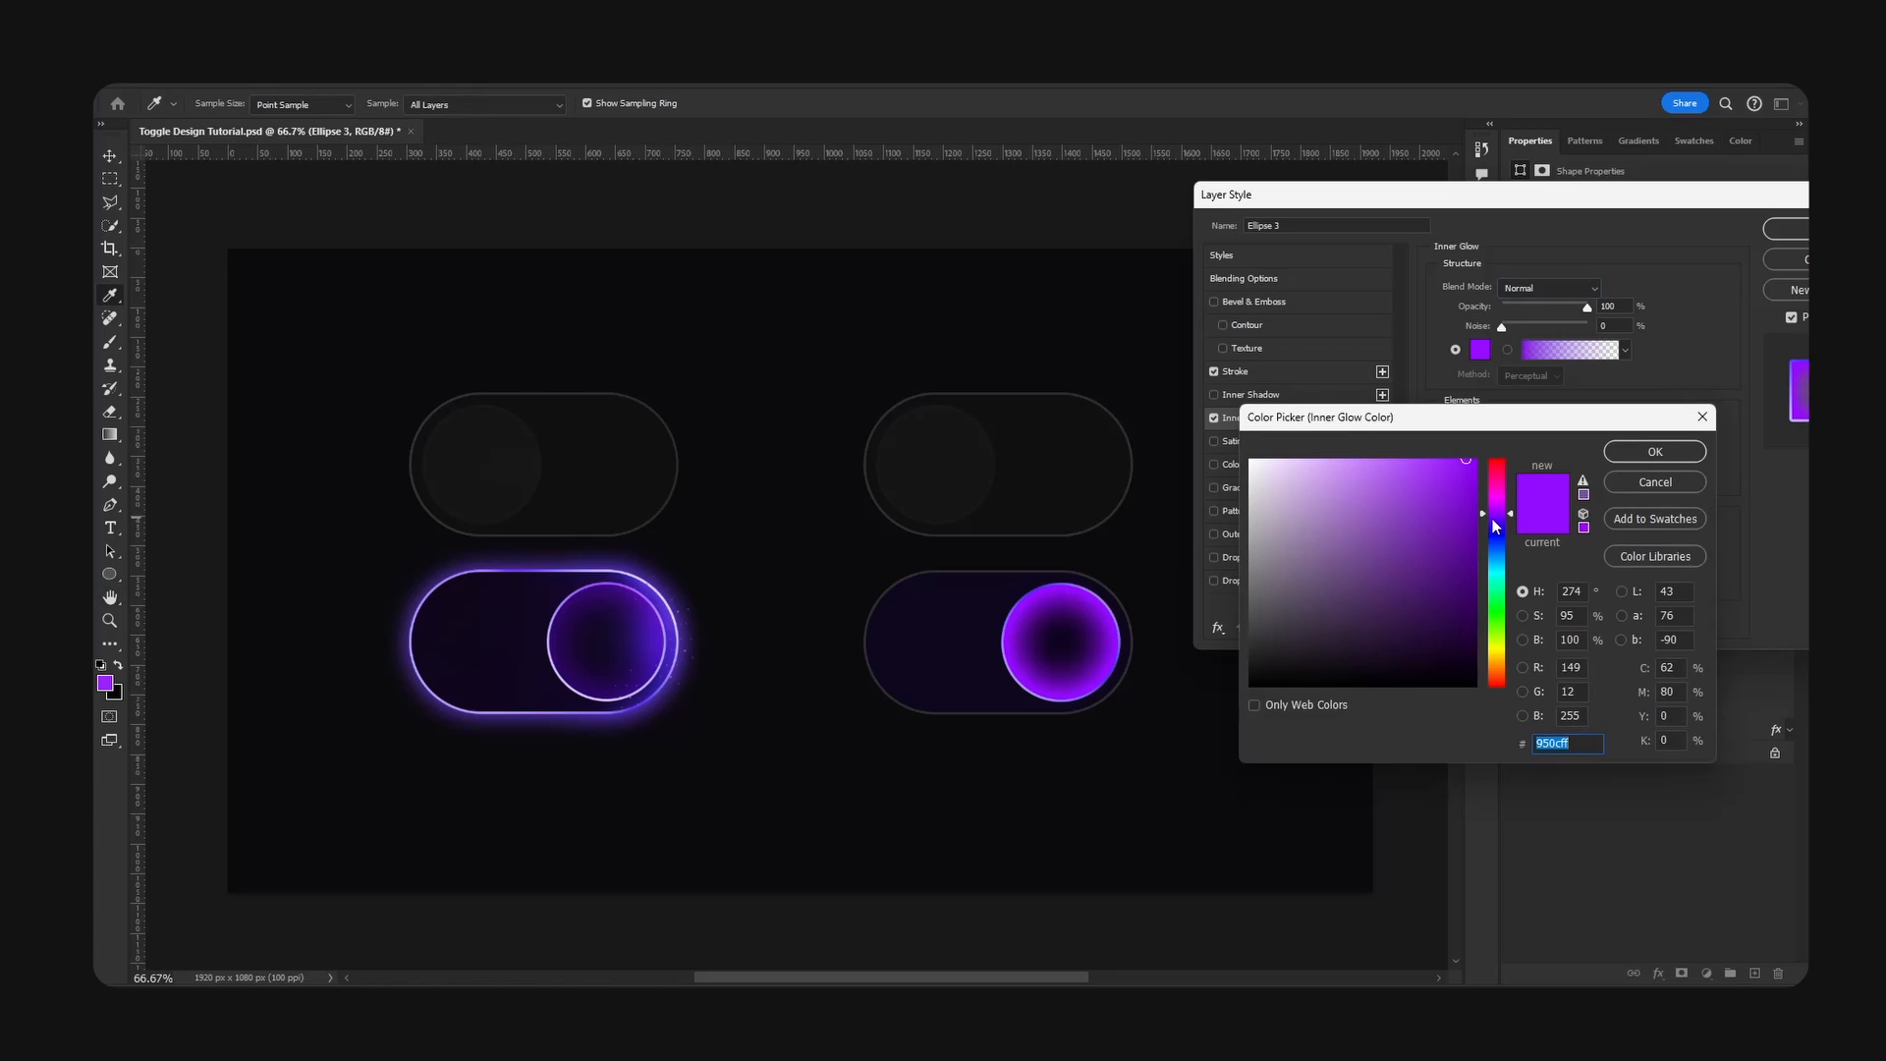
drag(1502, 521, 1502, 519)
click(1496, 524)
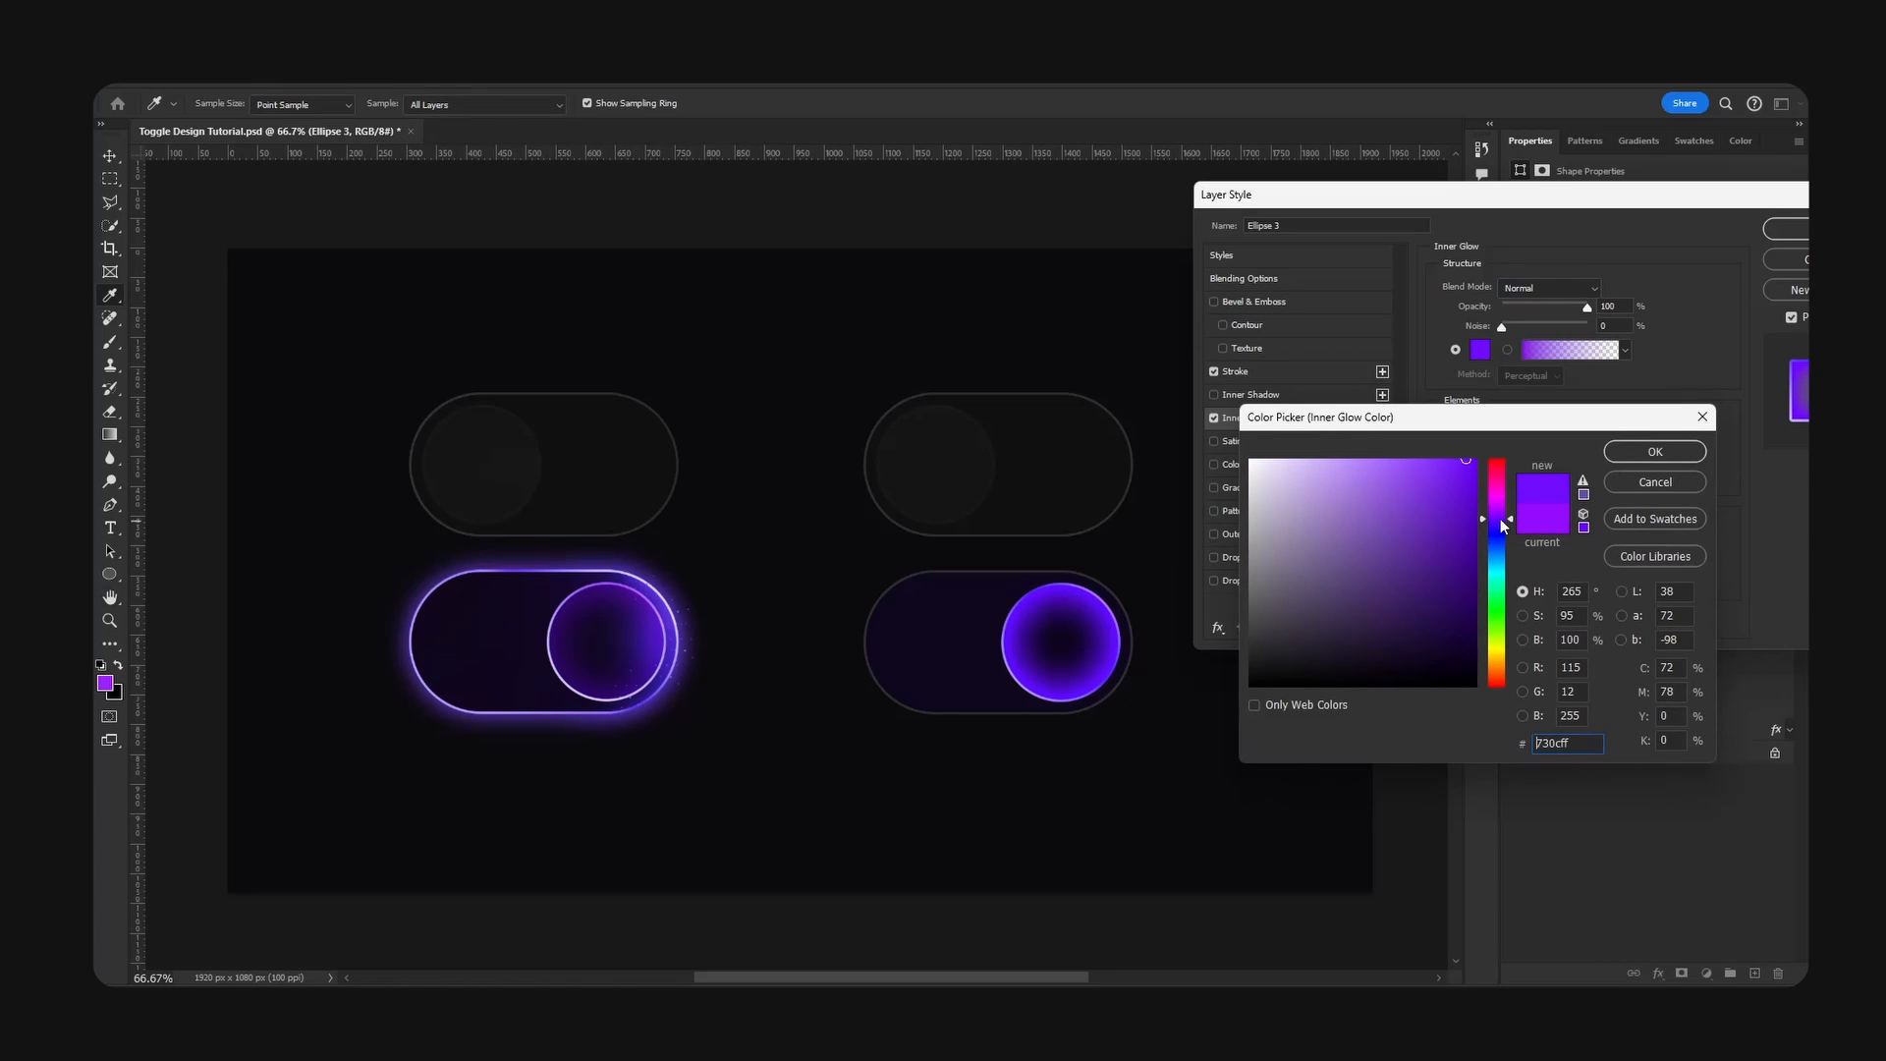
drag(1500, 523, 1542, 481)
key(Return)
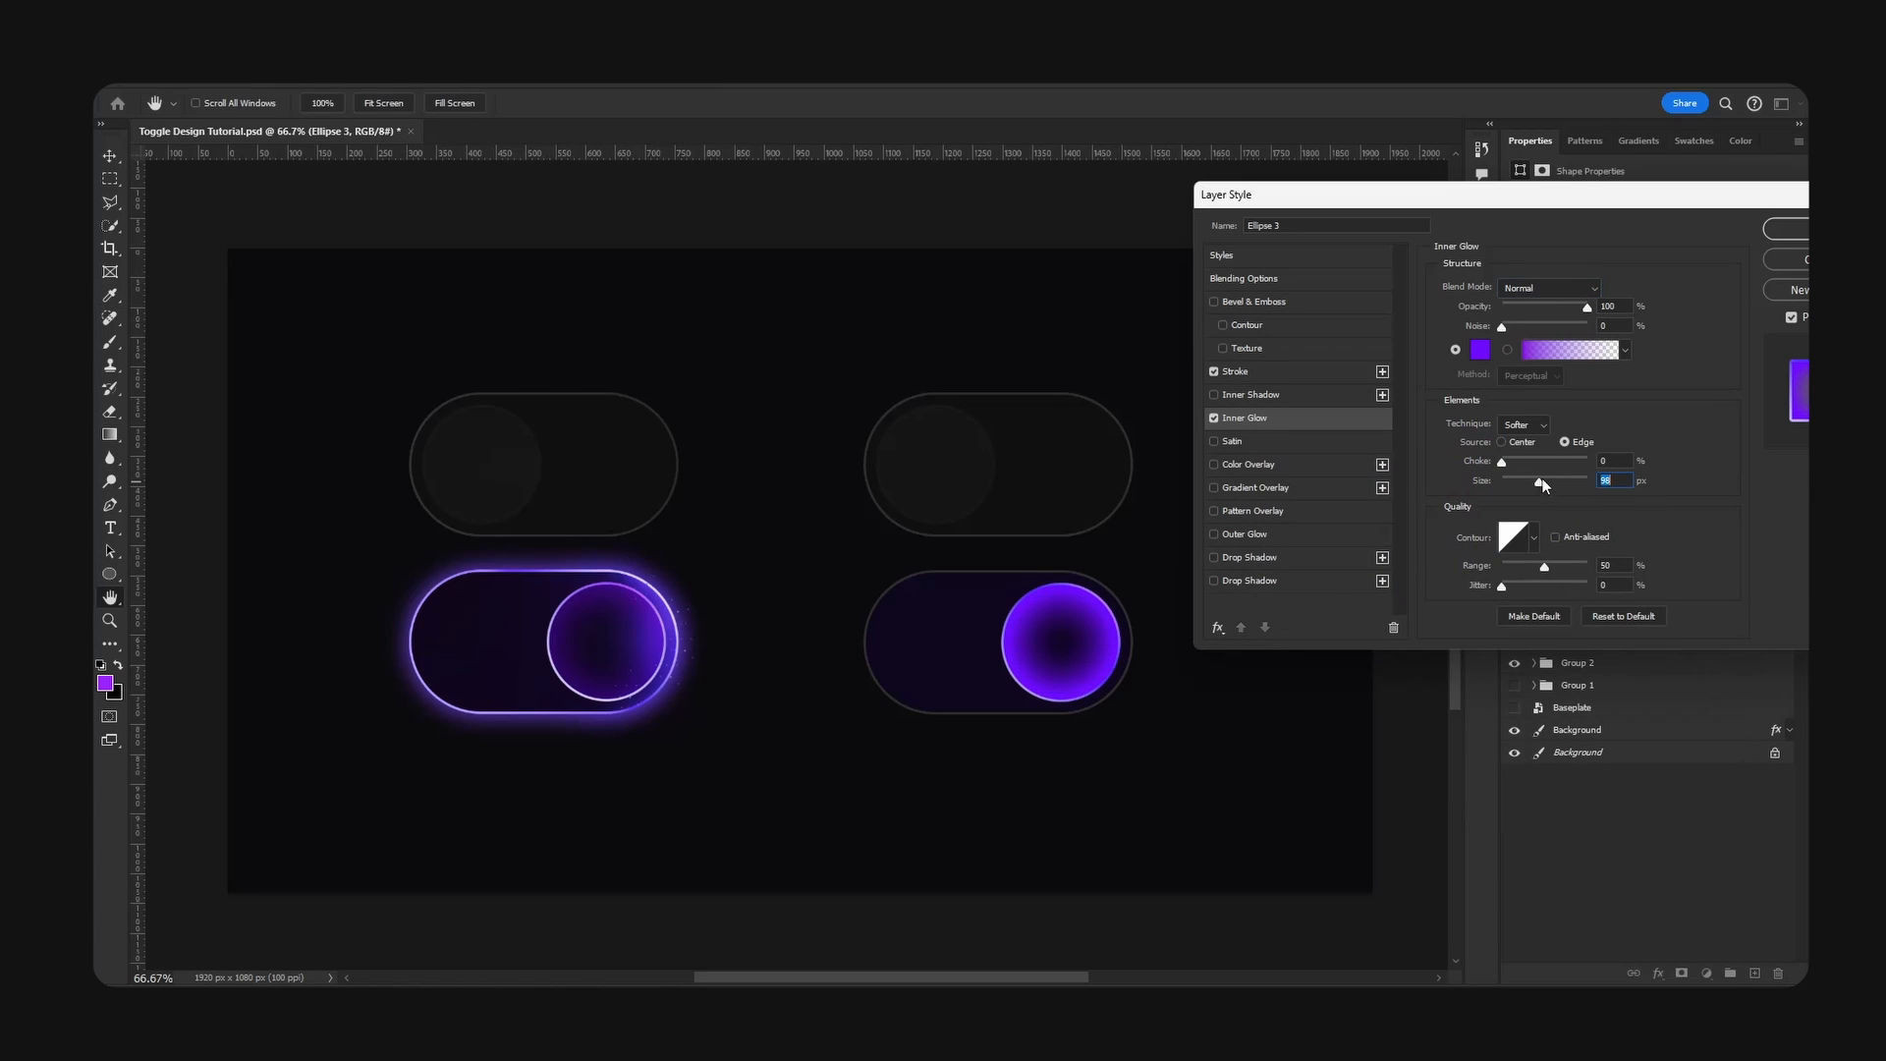
drag(1584, 306, 1530, 309)
key(Return)
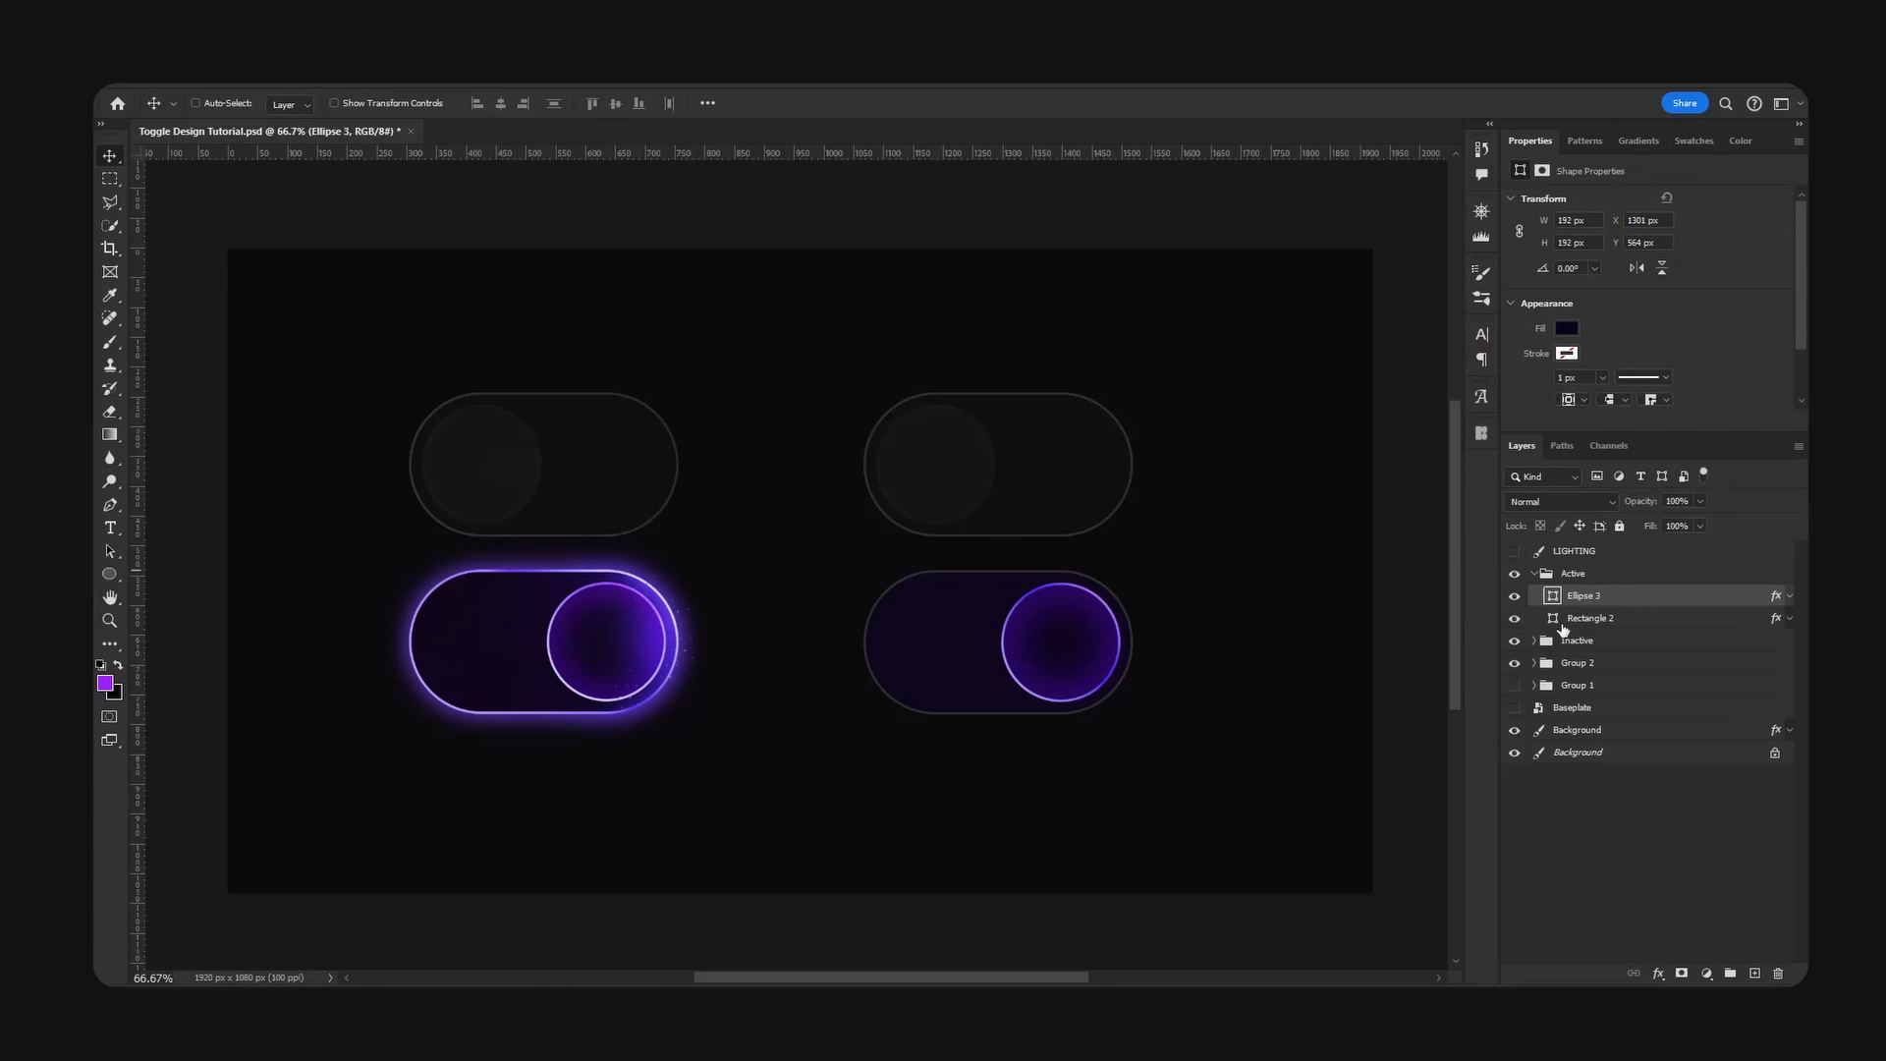
- Change the stroke on the Active toggle's base to a gradient fill and open that gradient for editing
click(1514, 619)
click(1514, 619)
click(1673, 623)
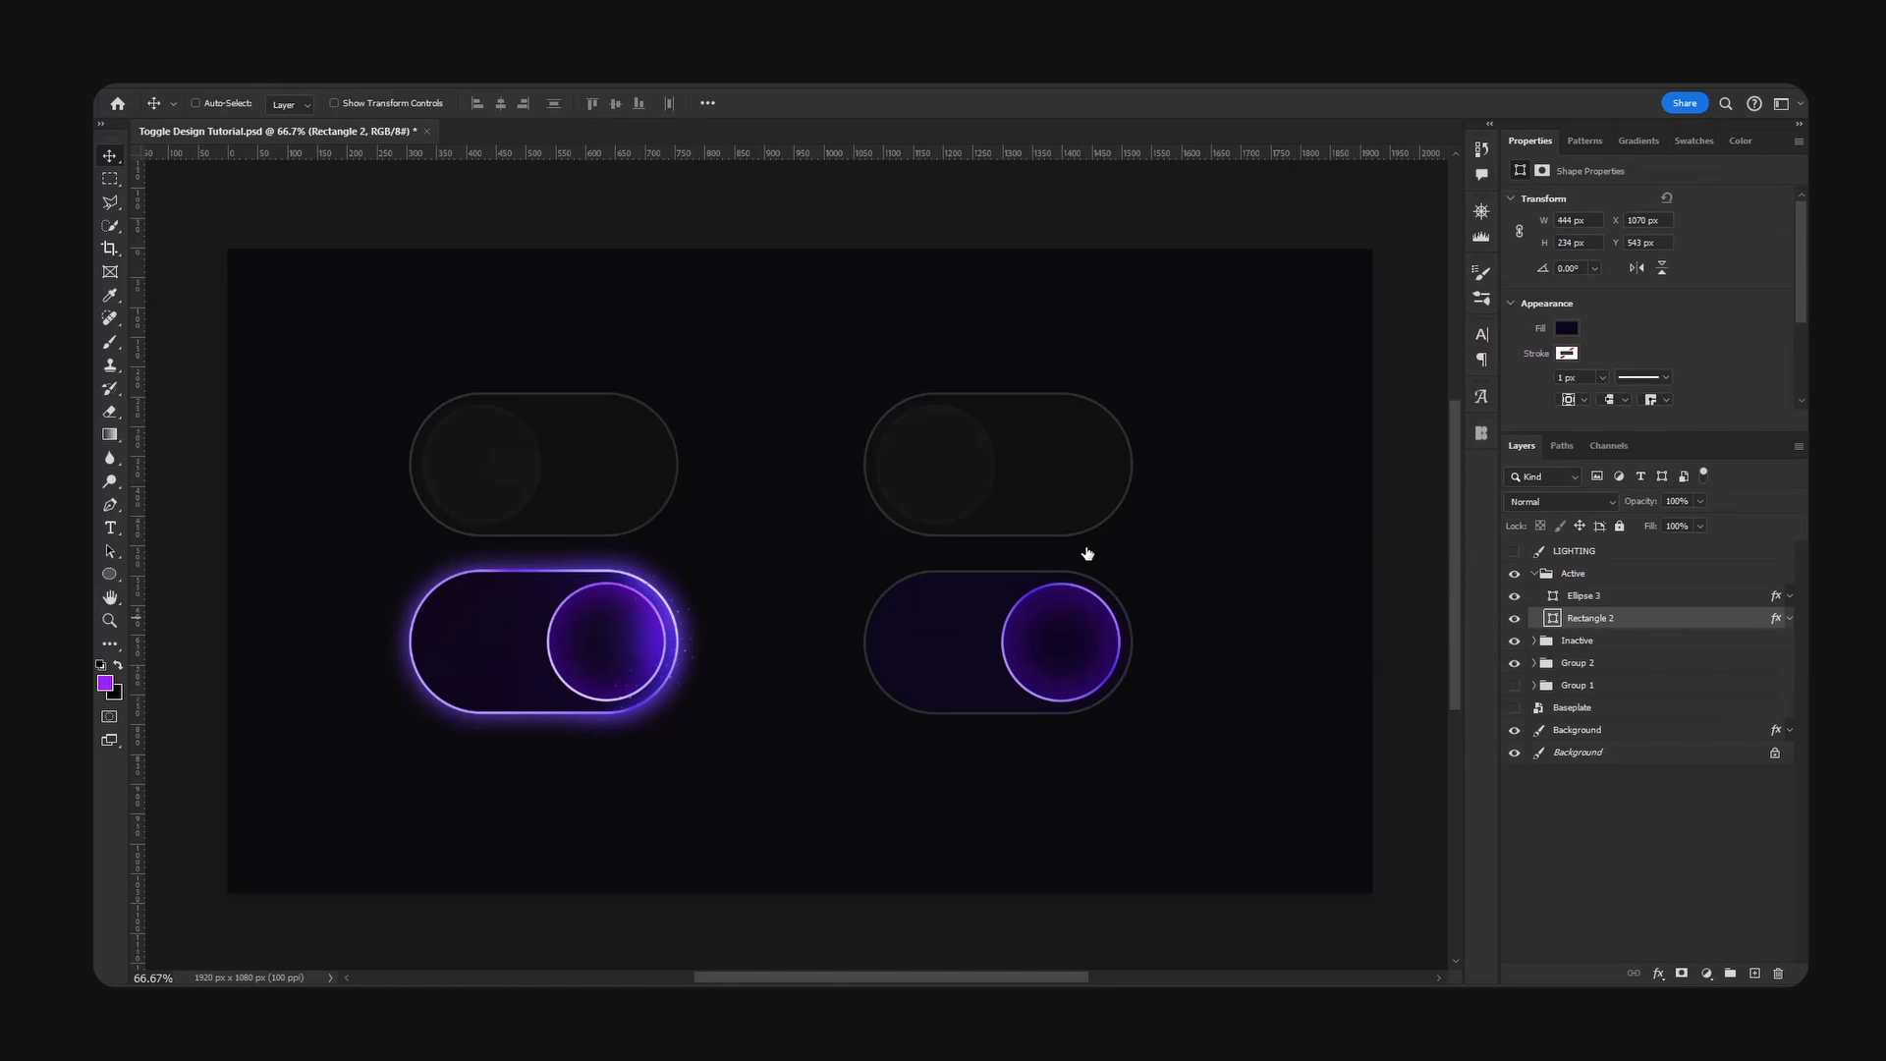
drag(1264, 200, 1345, 226)
click(1240, 399)
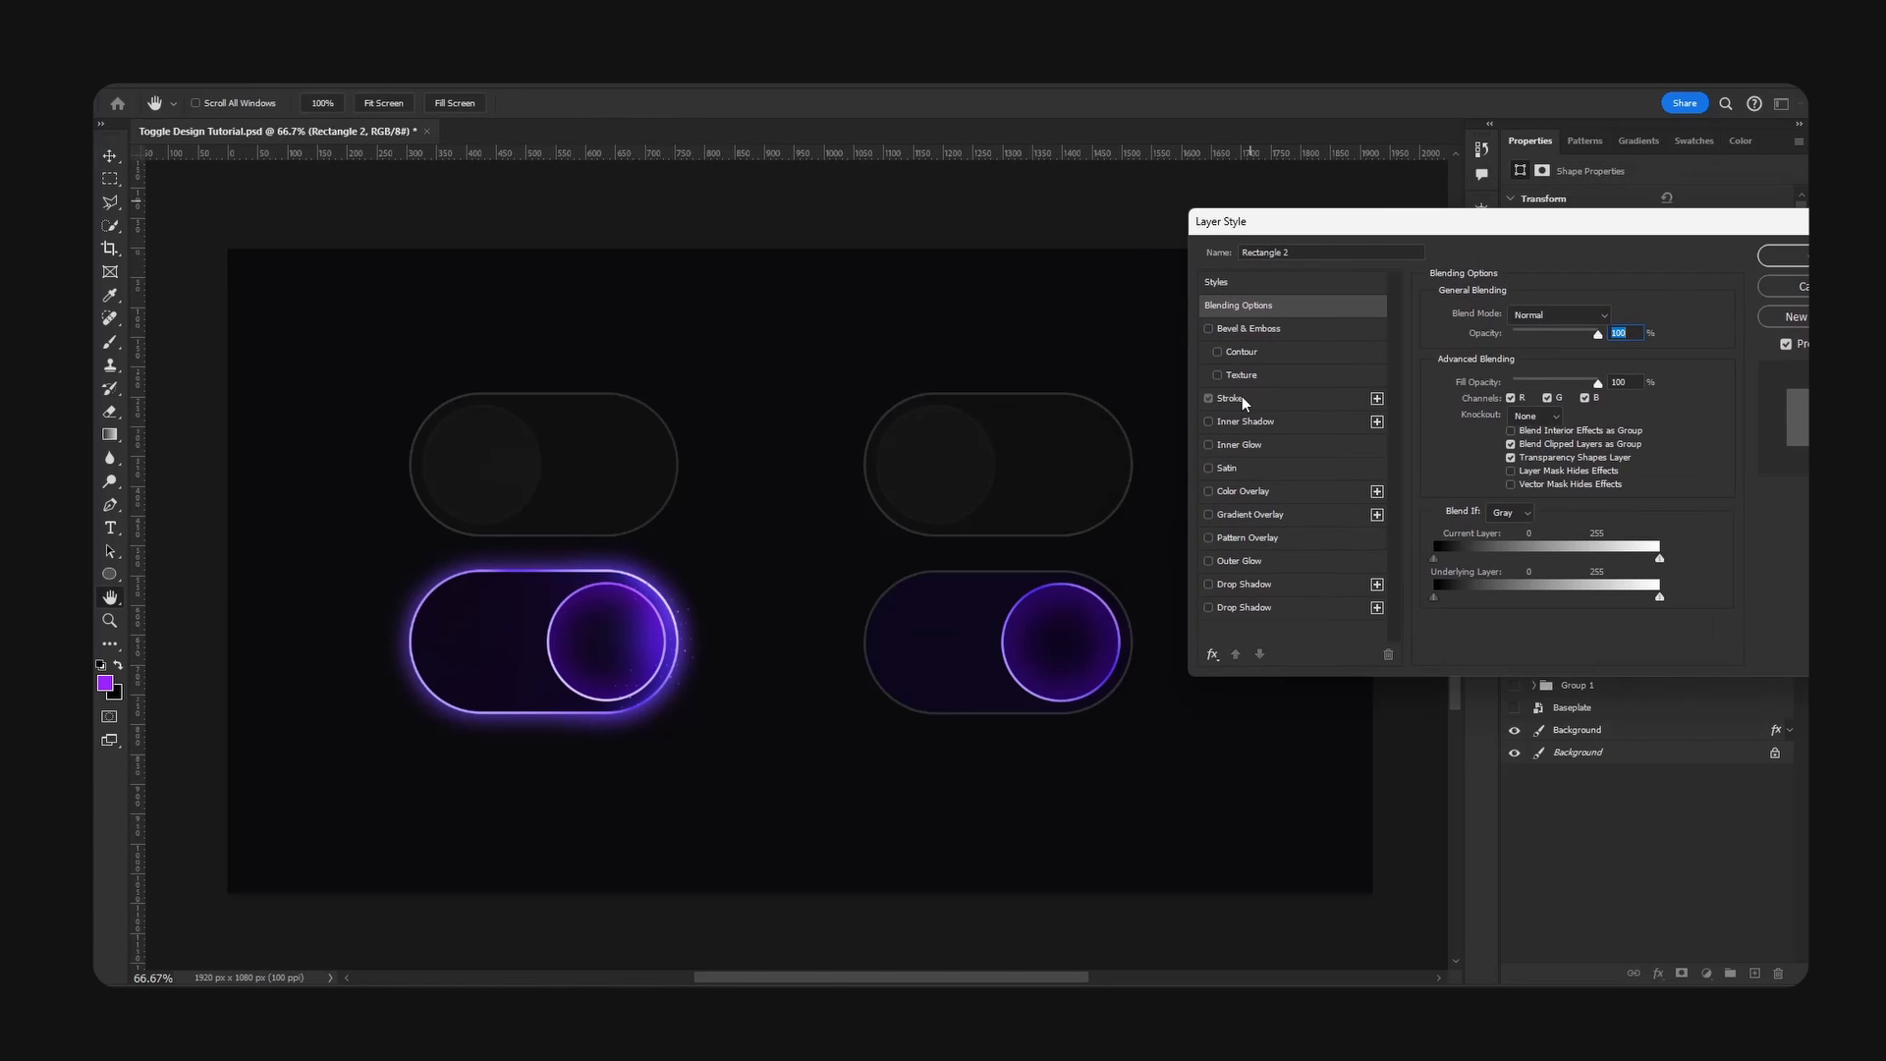
click(1510, 420)
click(1505, 445)
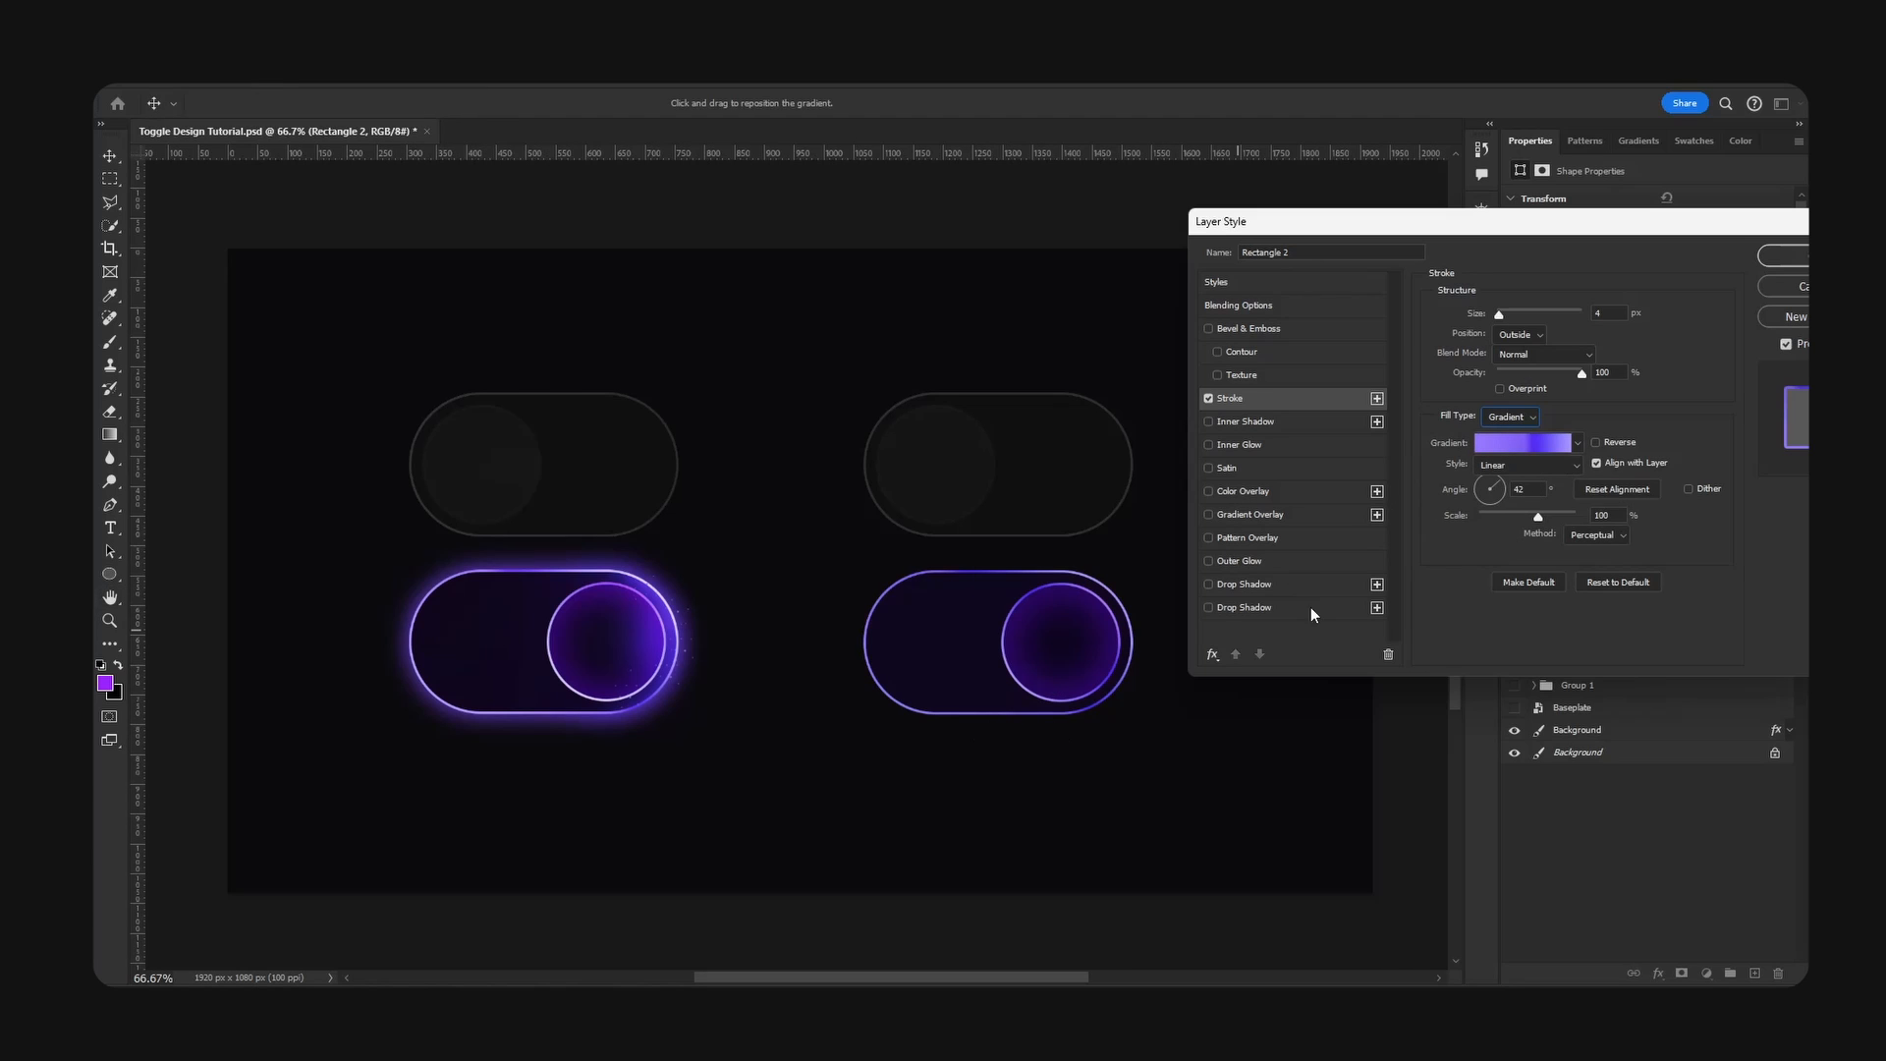
click(1525, 446)
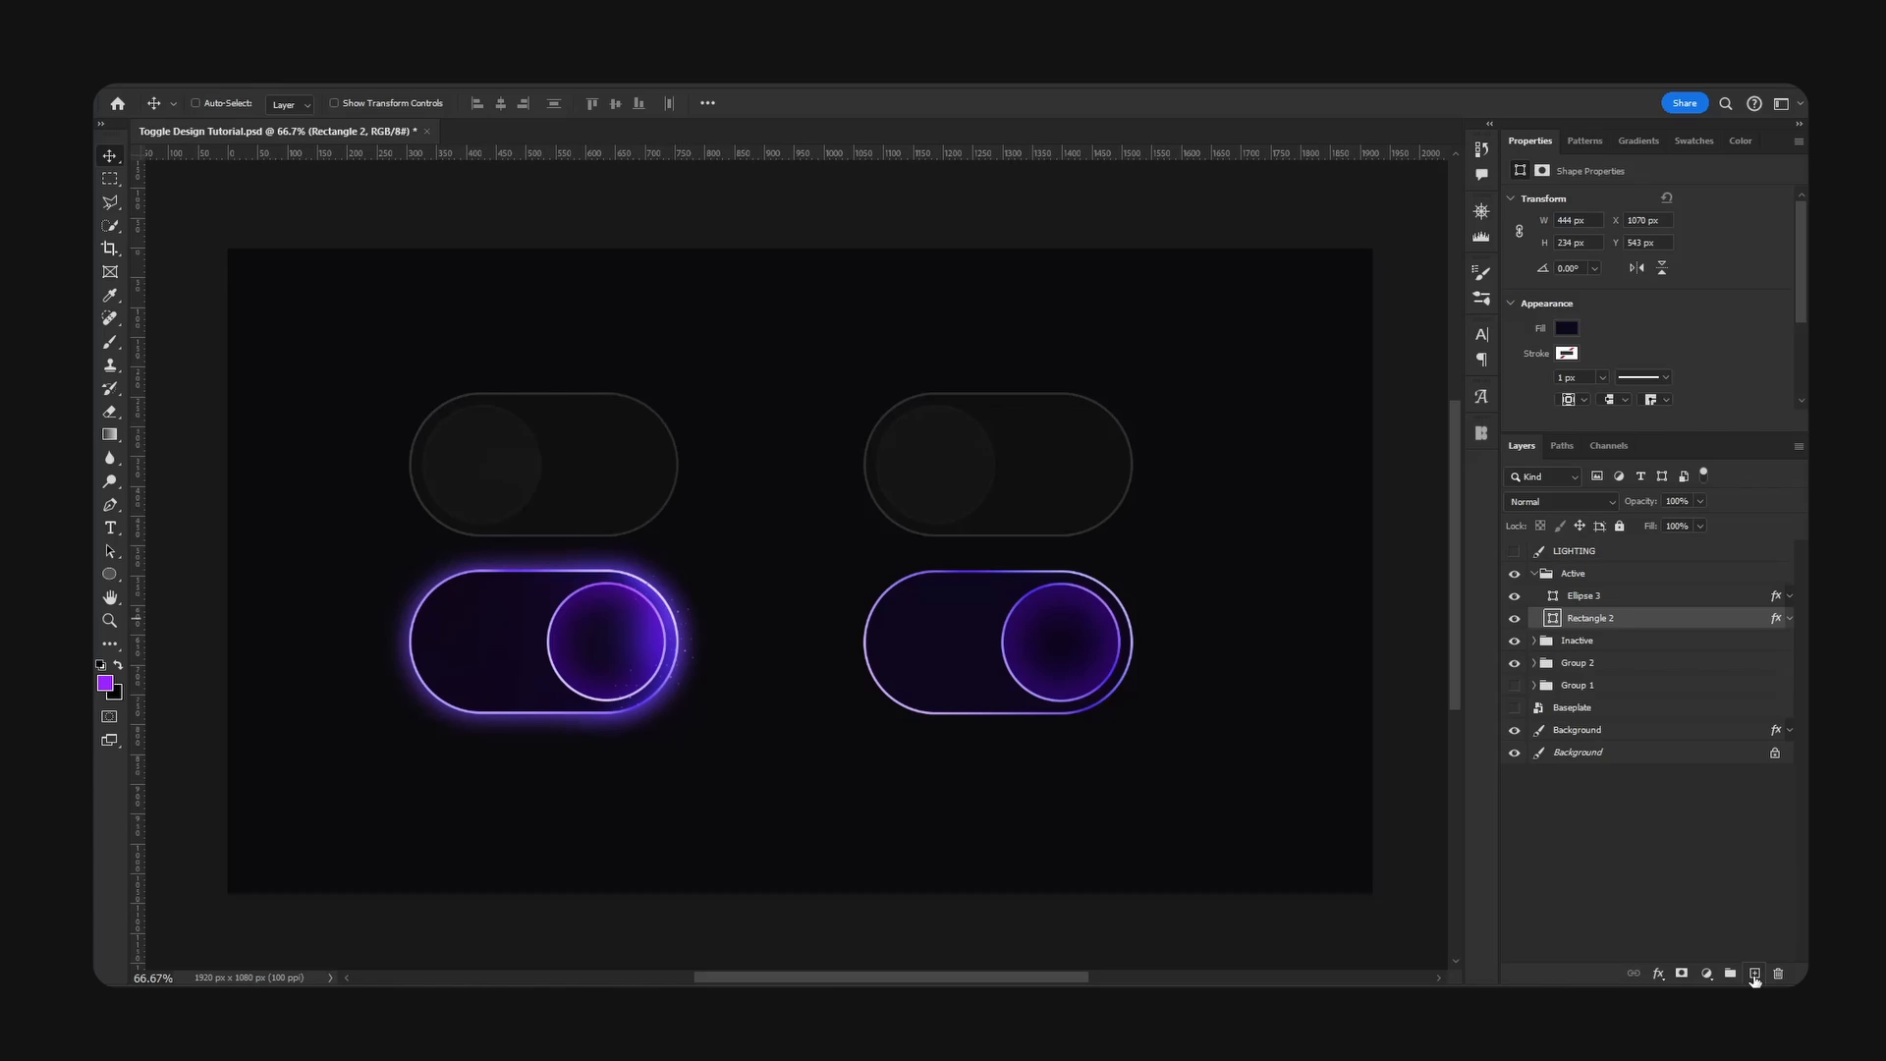
- Create a new layer directly above the Active toggle's base and clip it to the base shape
click(1755, 973)
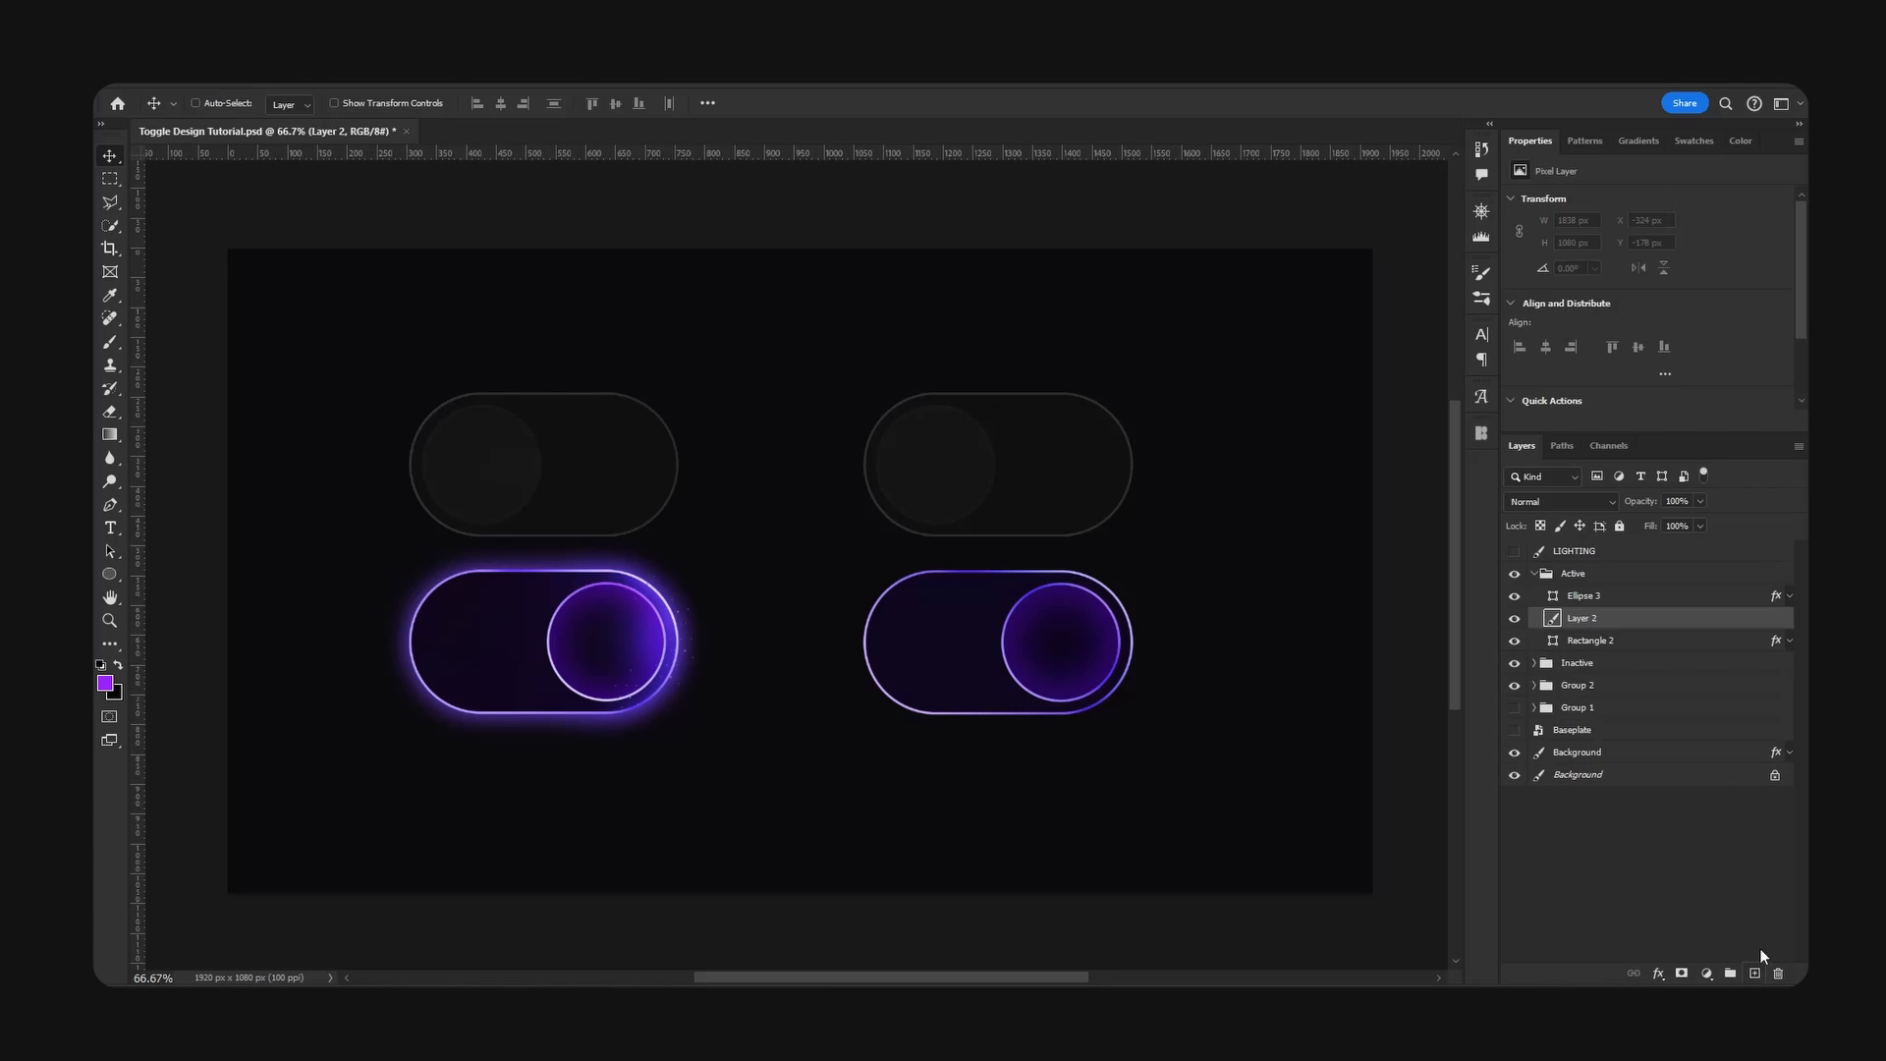
right_click(1632, 627)
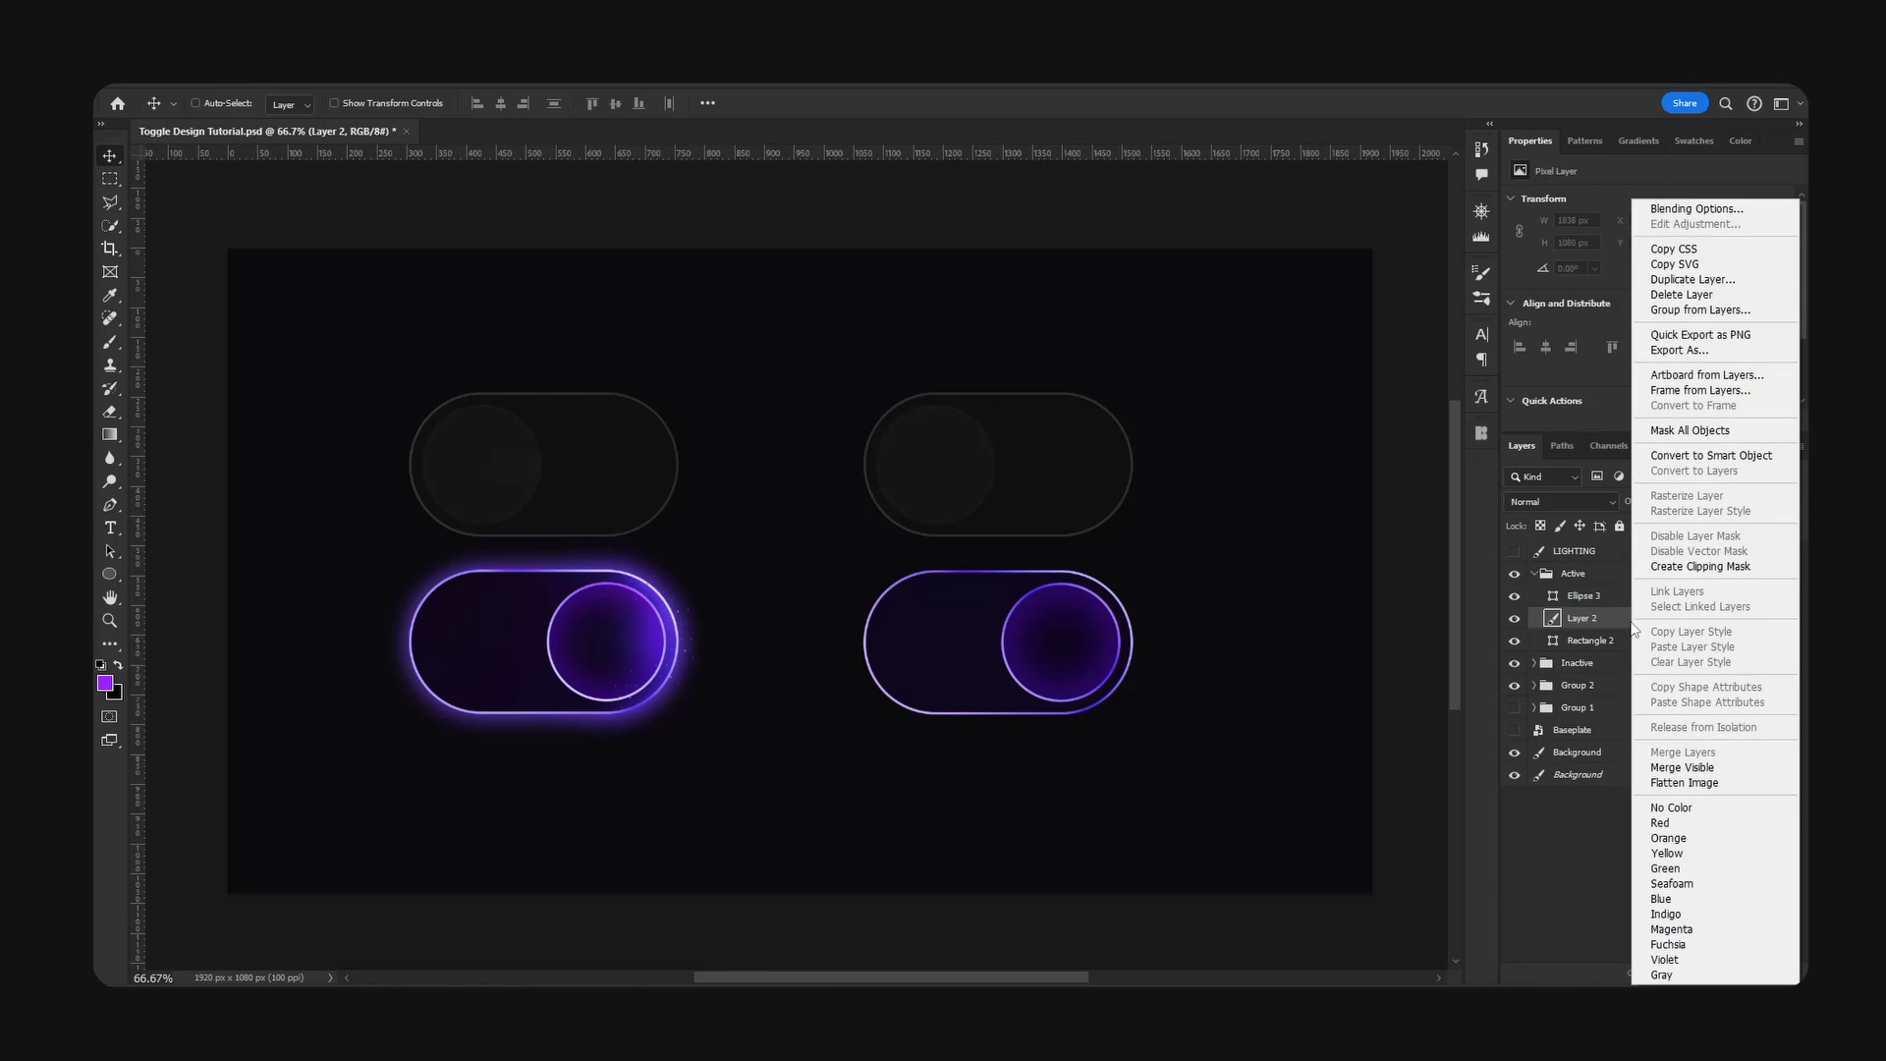
click(1685, 567)
- Set the Brush colour to a brighter violet, starting from a sample of the glow at the reference on toggle's knob end
key(b)
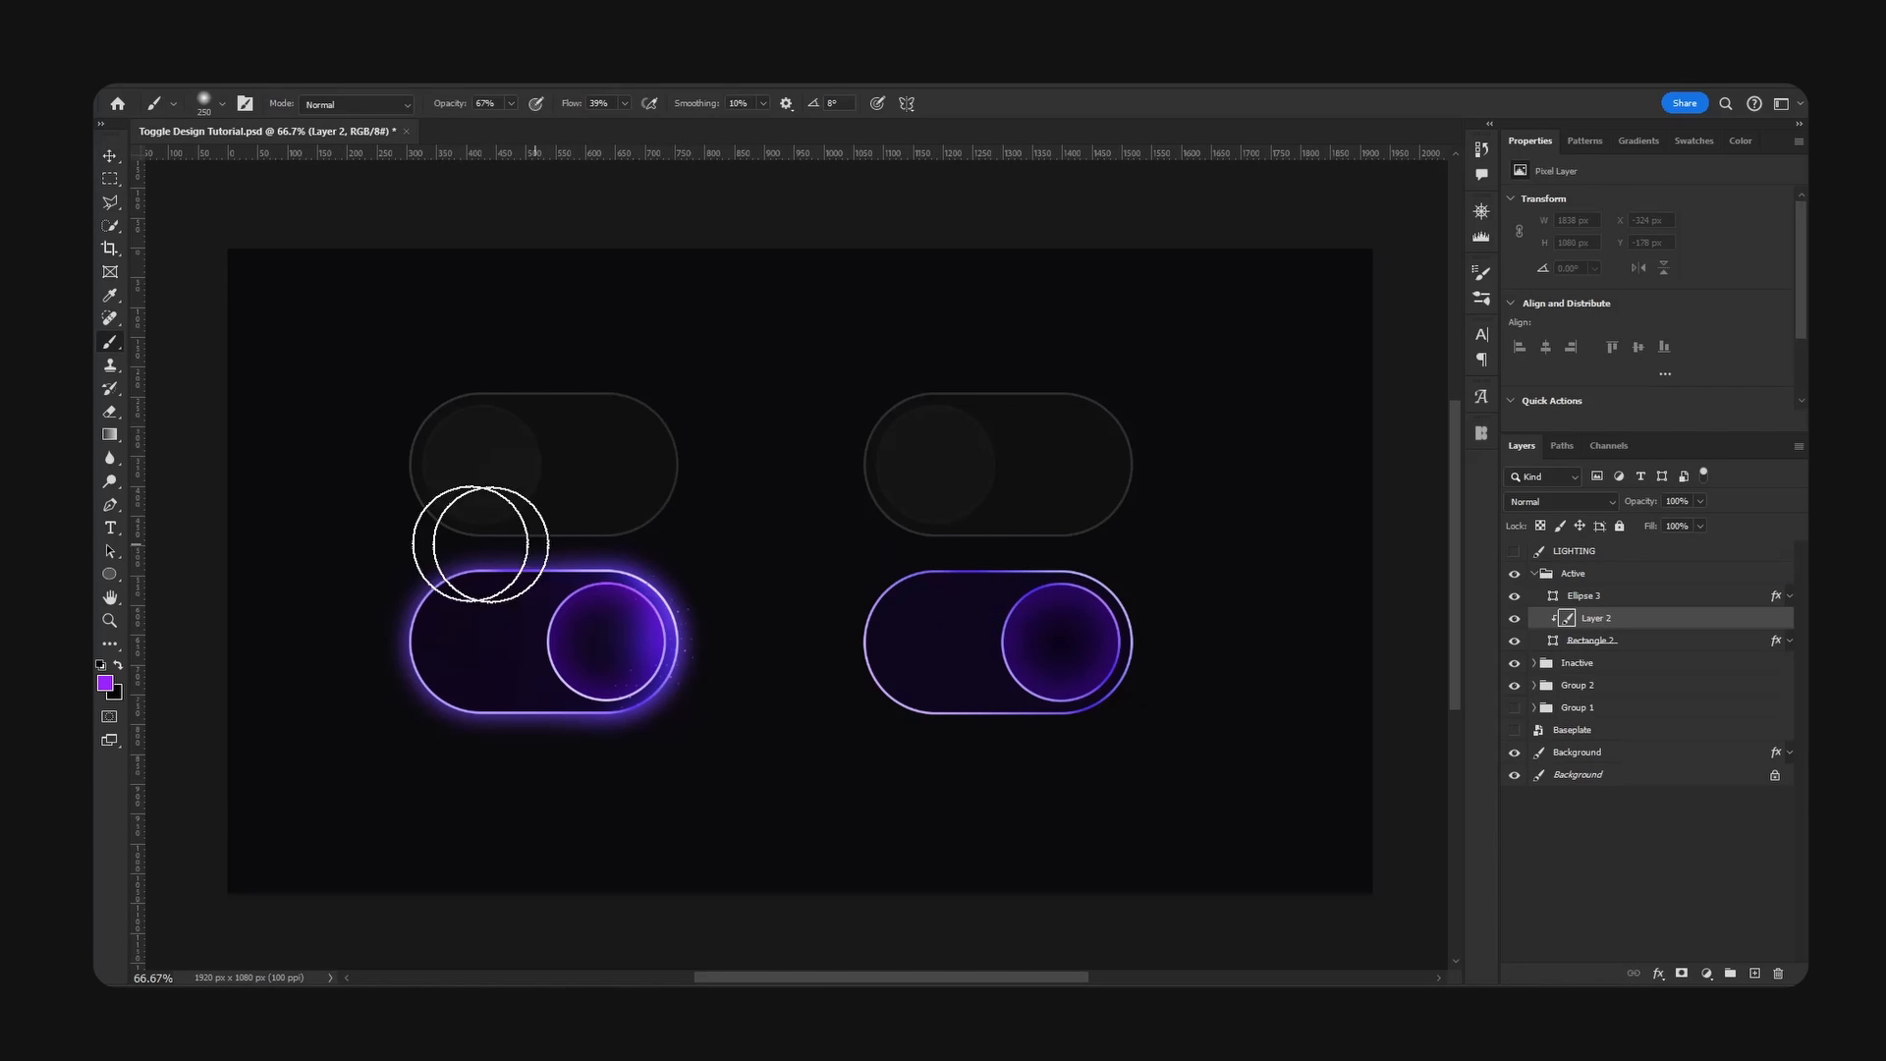
alt+click(662, 626)
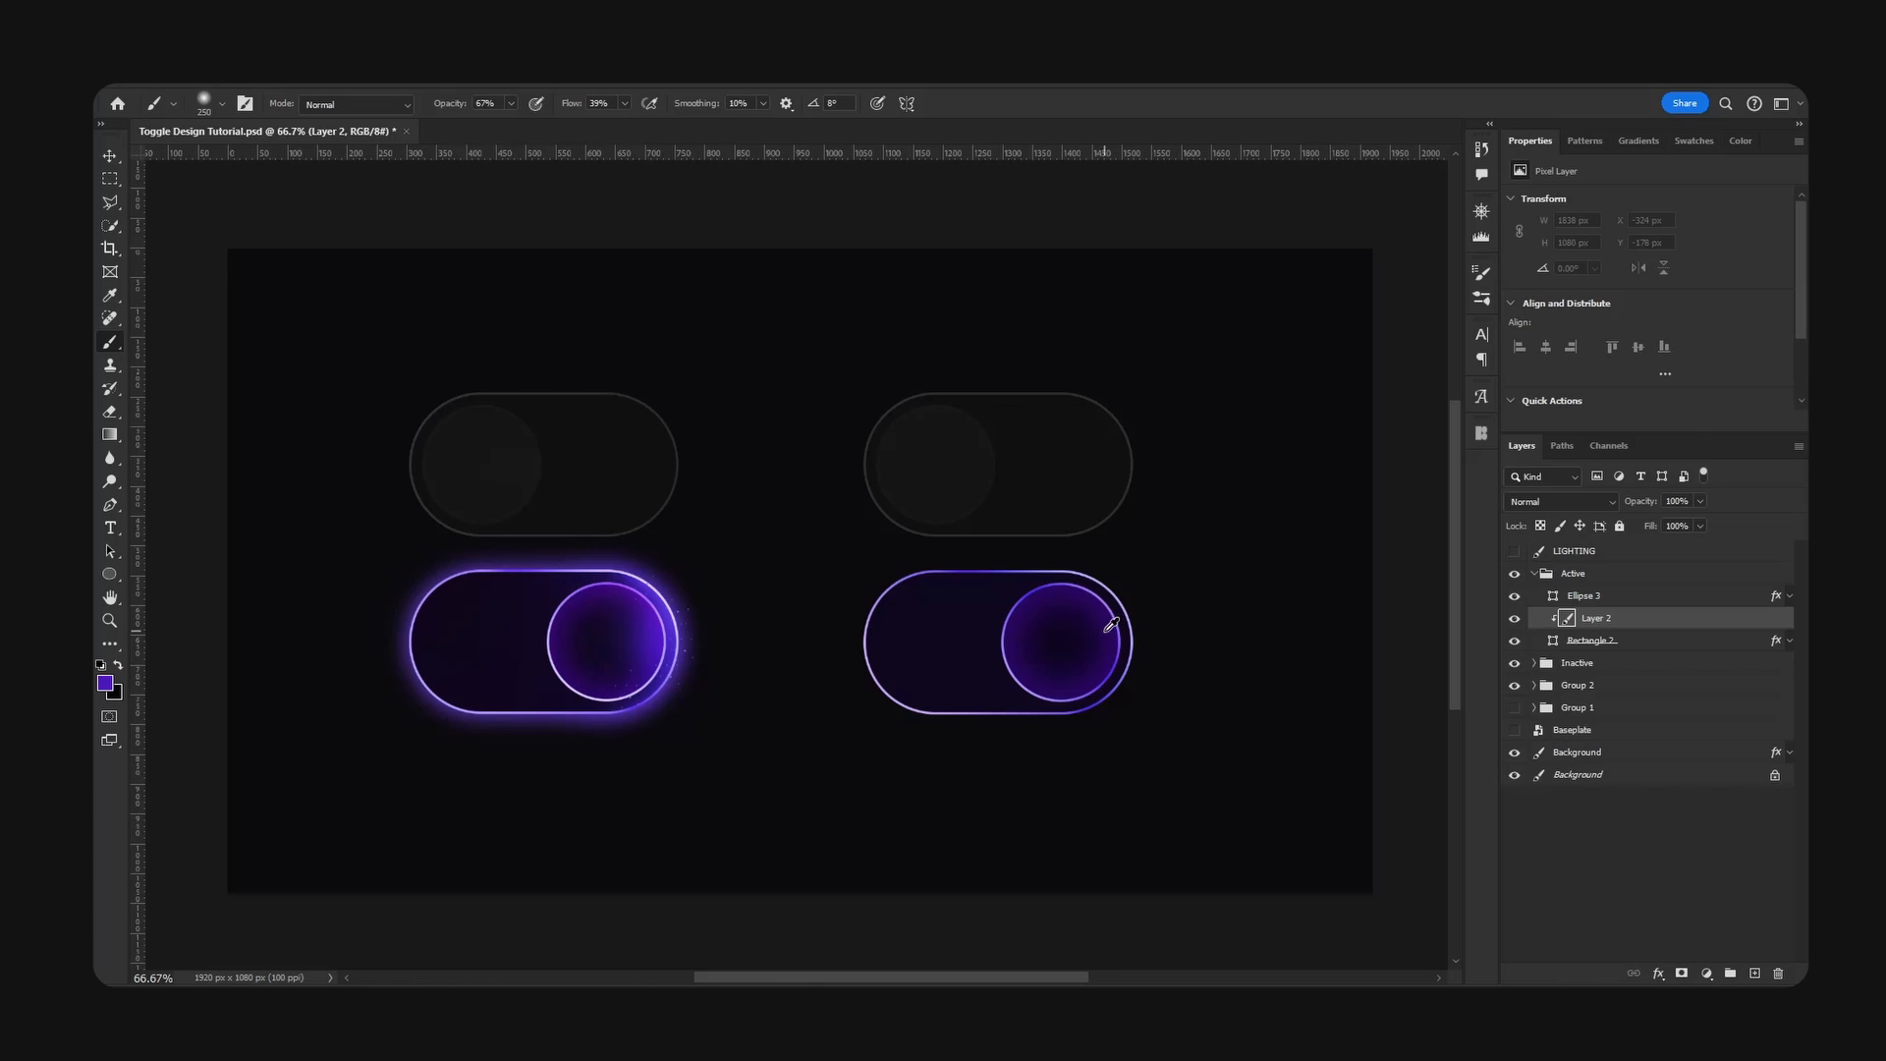
drag(1443, 480, 1447, 469)
click(1683, 458)
- Paint a soft violet glow around the knob end of the Active base on the clipped layer, varying the brush size
mouse_move(1149, 585)
mouse_down()
mouse_move(1124, 551)
mouse_move(1149, 733)
mouse_move(1069, 796)
mouse_up()
key(bracketright)
key(bracketright)
key(bracketright)
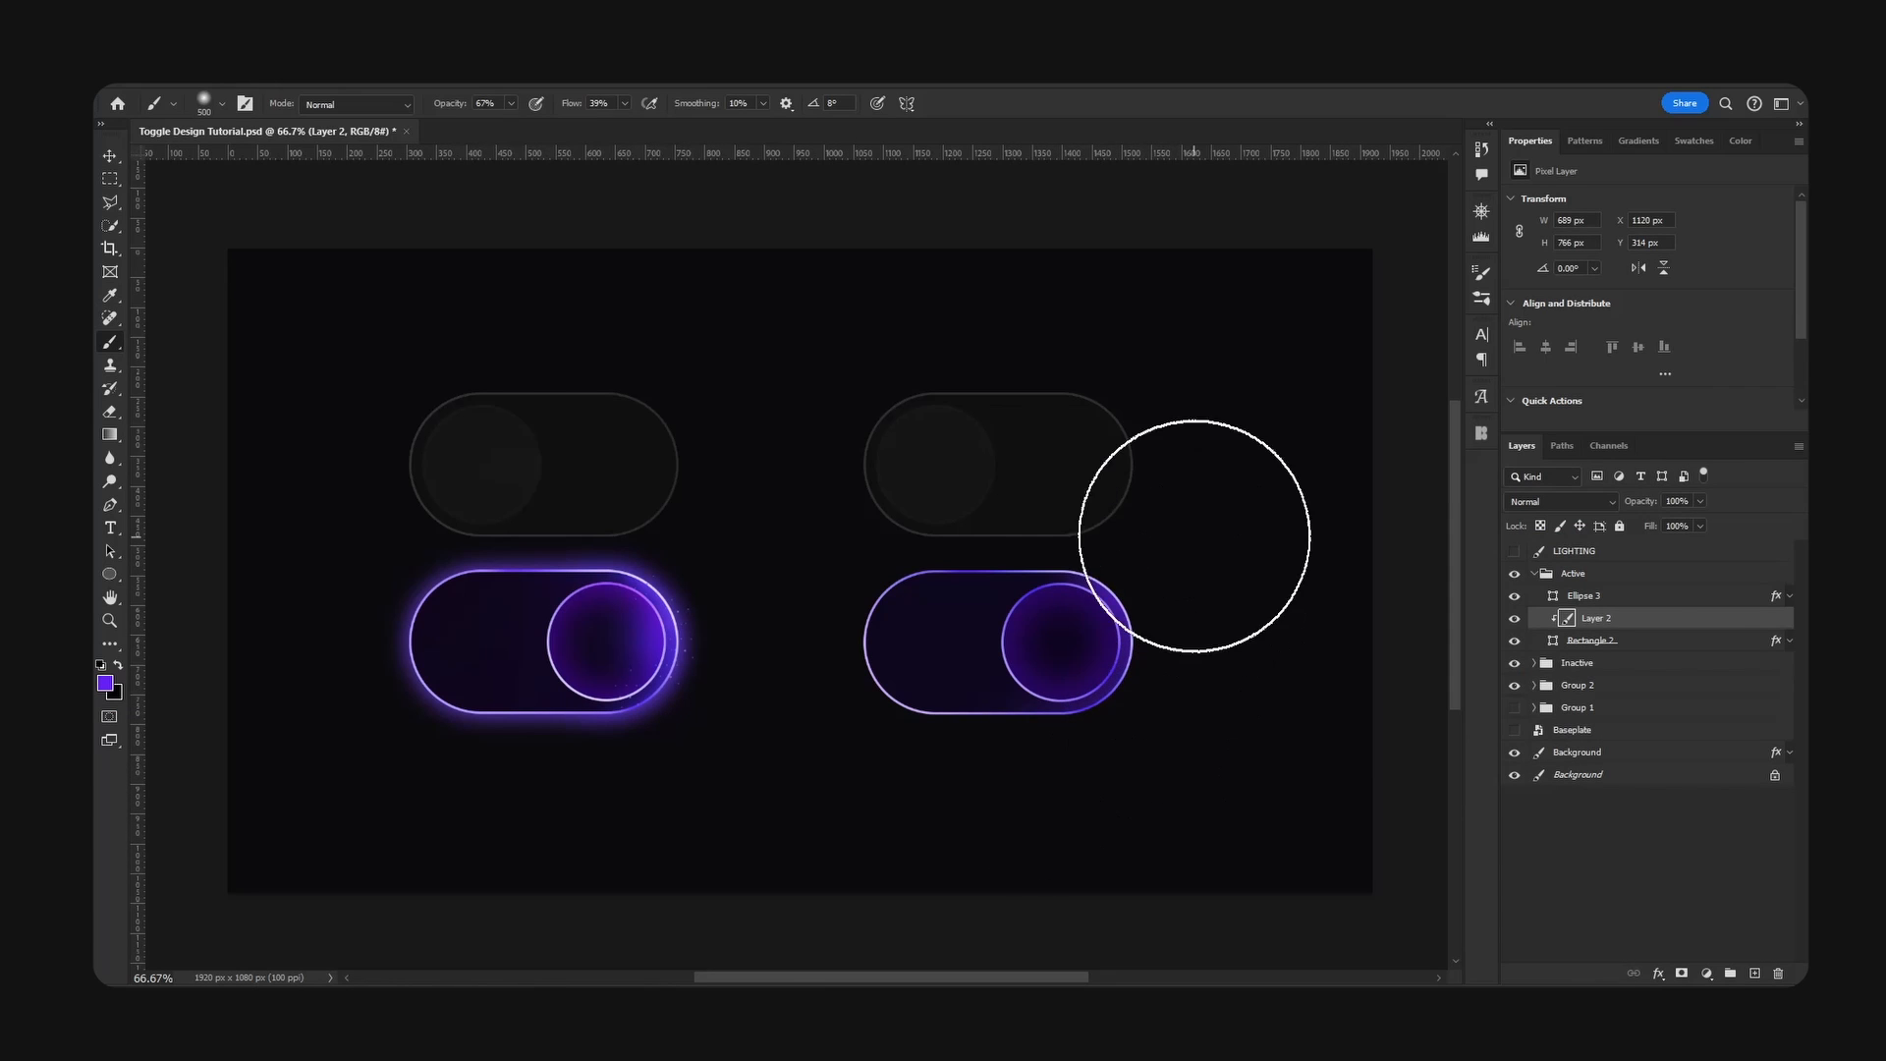
key(bracketleft)
key(bracketleft)
key(bracketleft)
mouse_move(1054, 495)
mouse_down()
mouse_move(1142, 516)
mouse_move(1187, 562)
mouse_up()
key(bracketright)
key(bracketright)
key(bracketright)
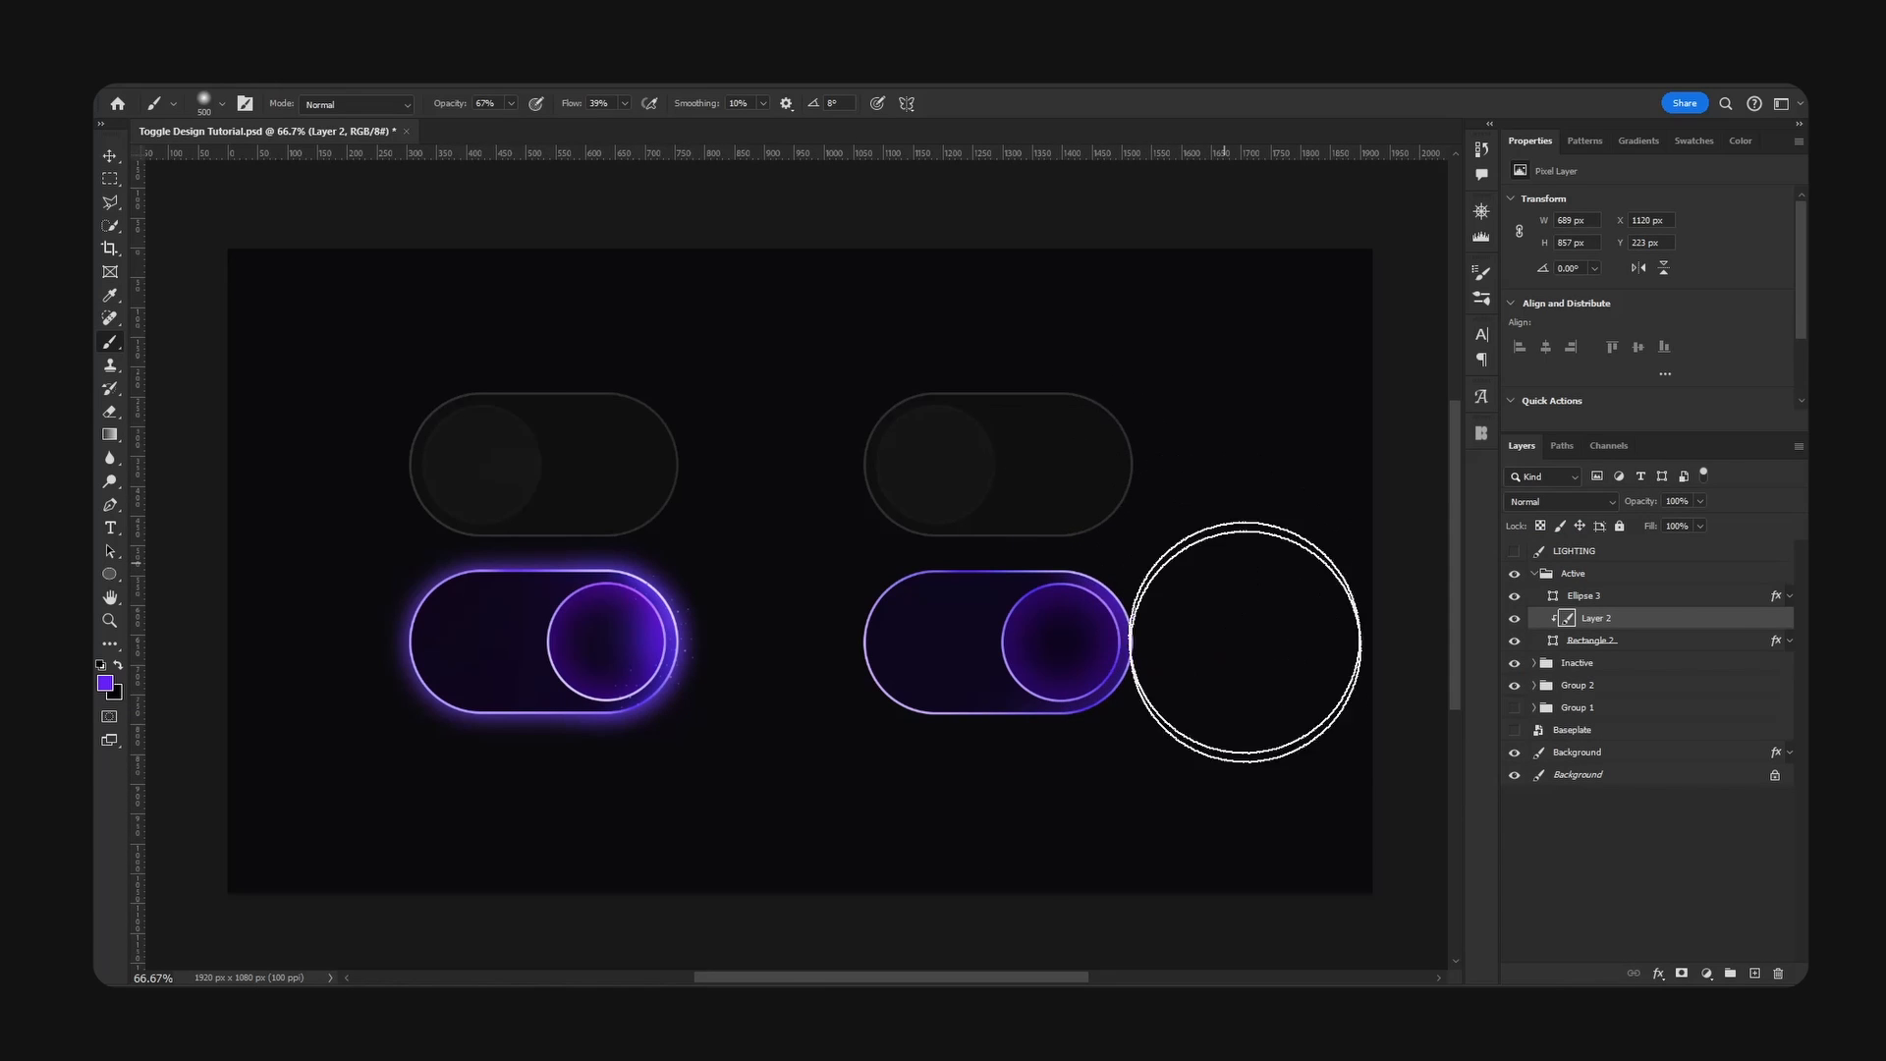
mouse_move(1220, 733)
mouse_down()
mouse_move(1131, 502)
mouse_move(1092, 466)
mouse_up()
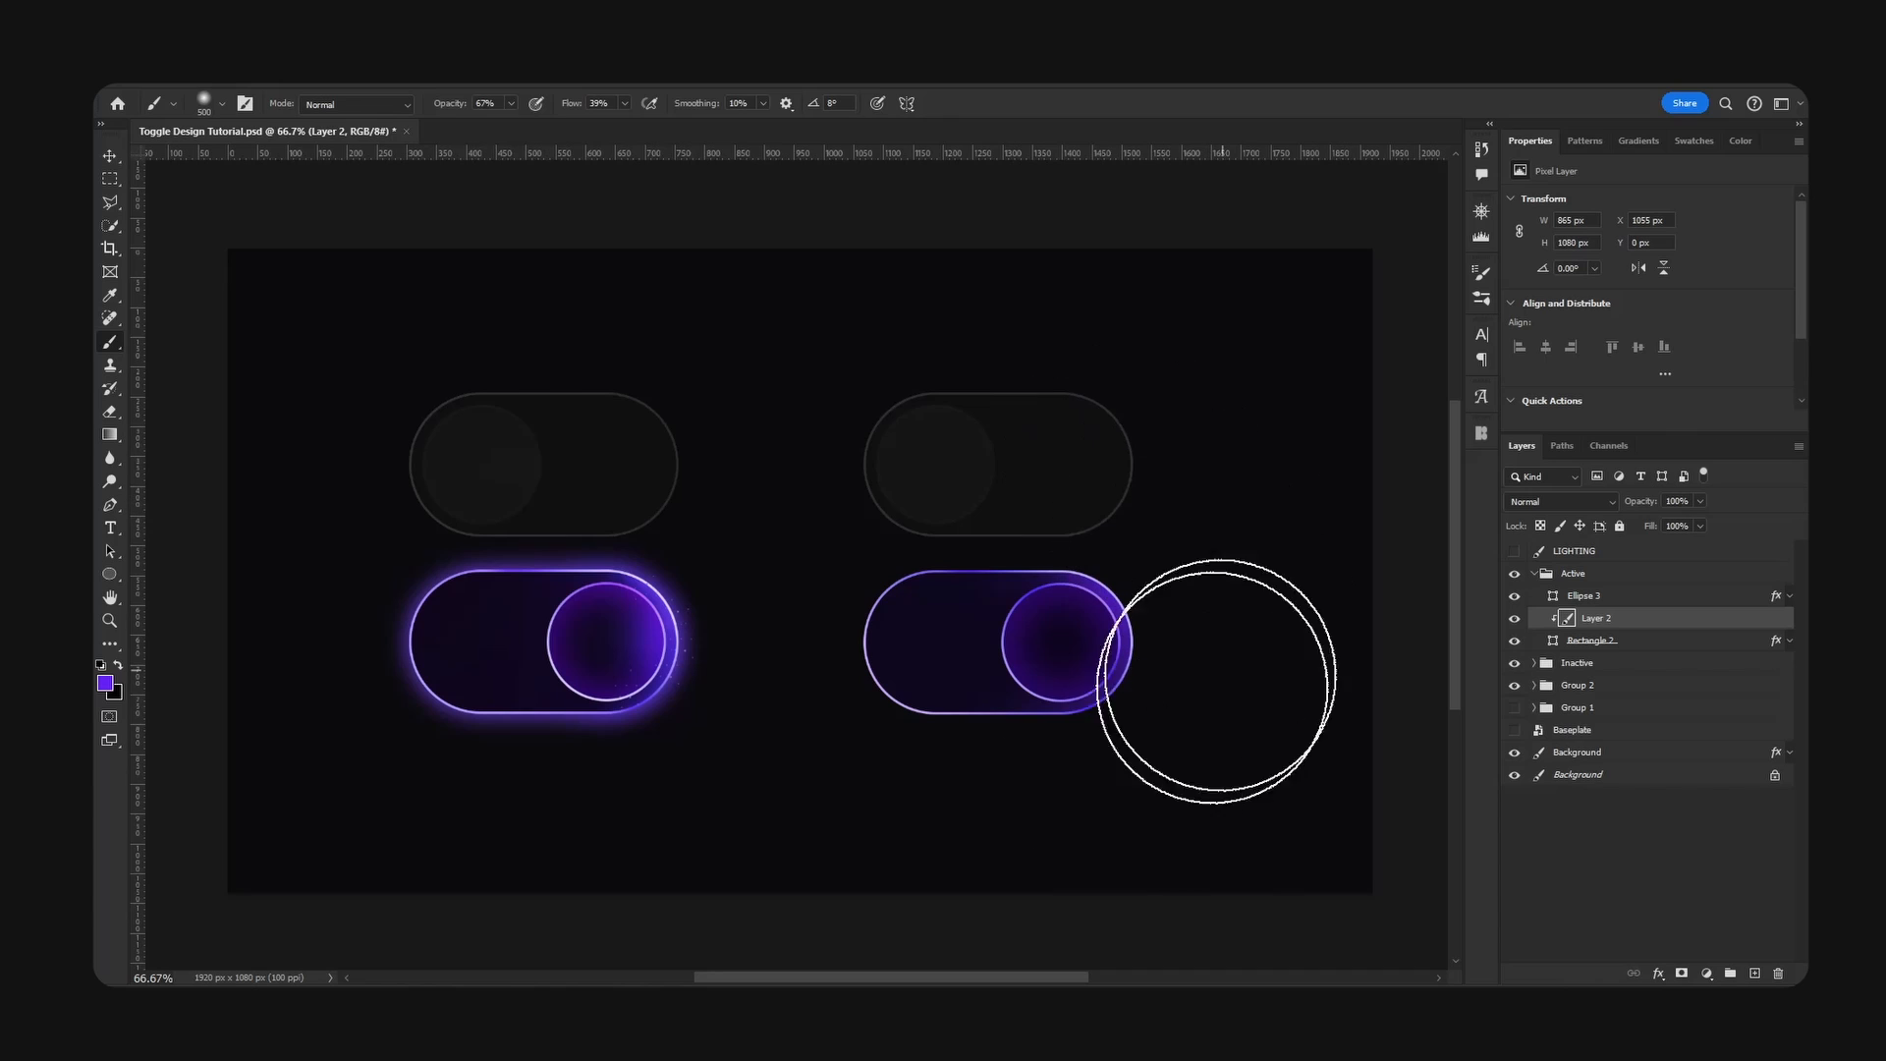
- Extend the soft violet glow around the knob end of the Active base and add another clipped layer above it
drag(1217, 682, 1058, 834)
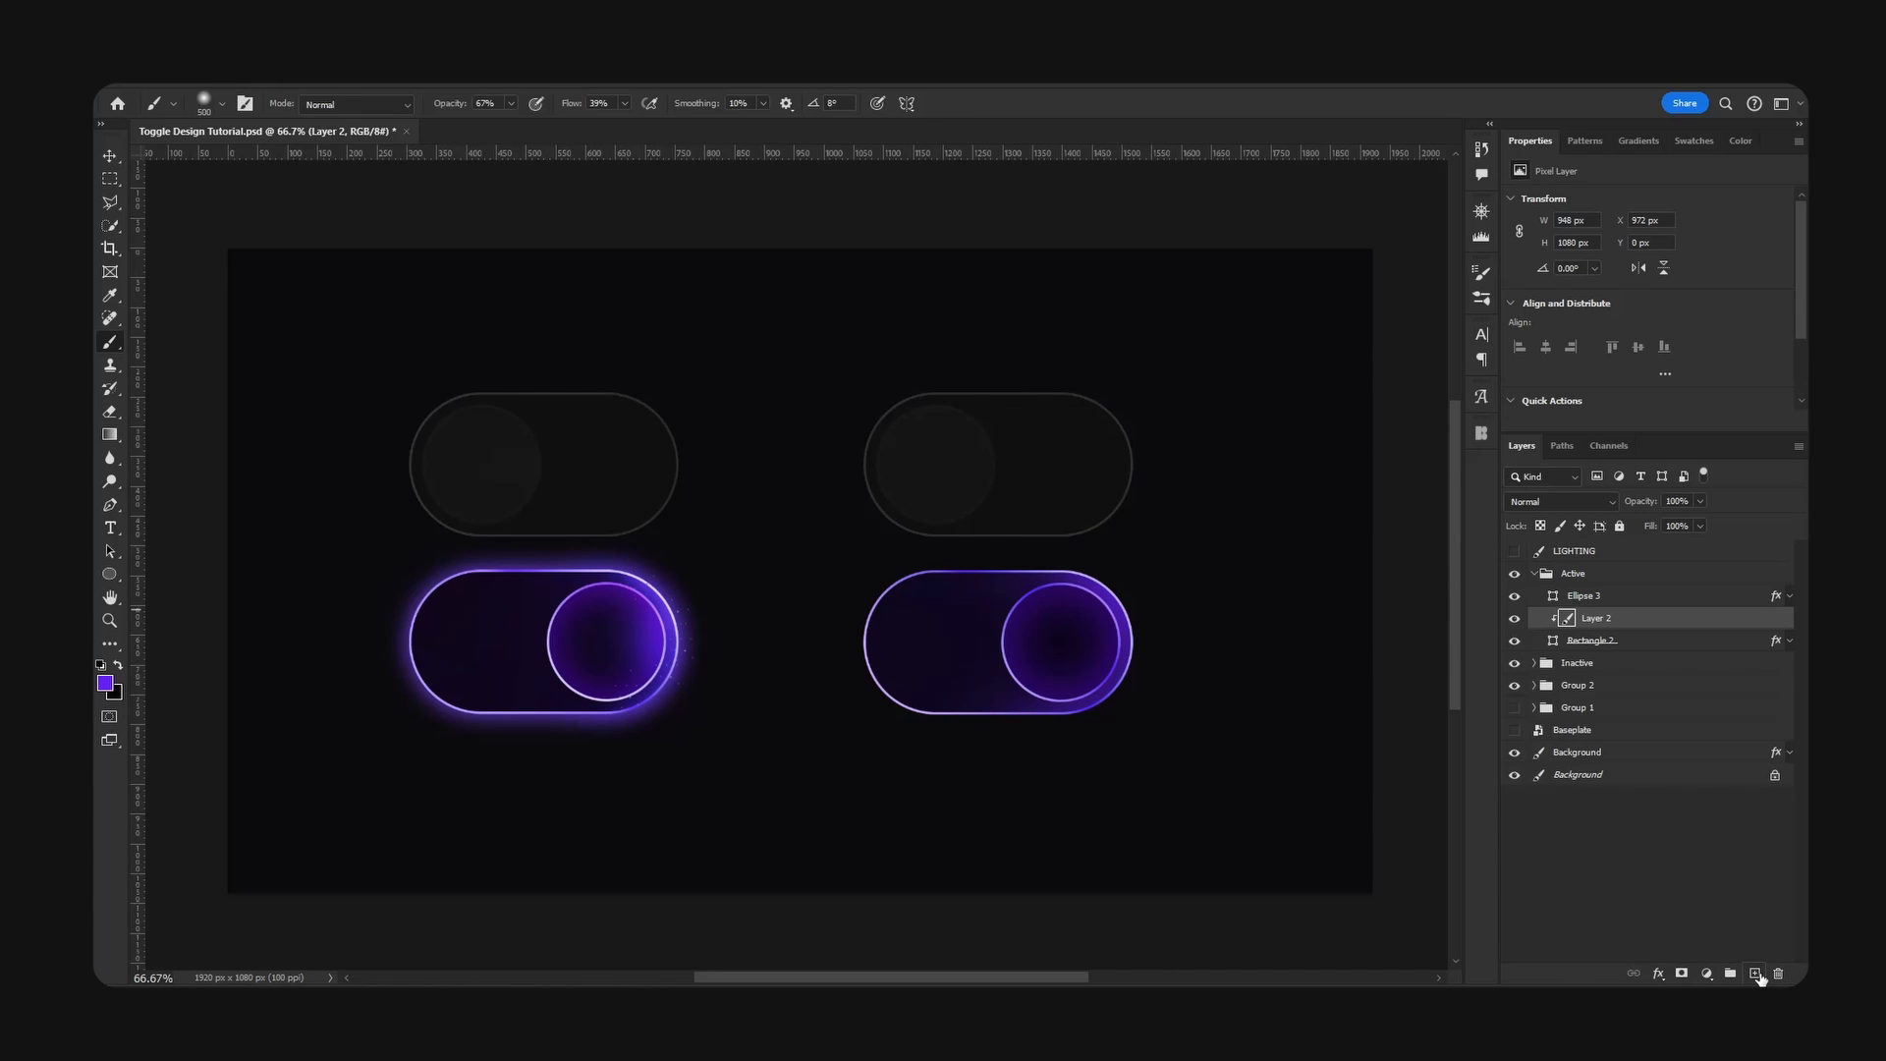
click(1756, 973)
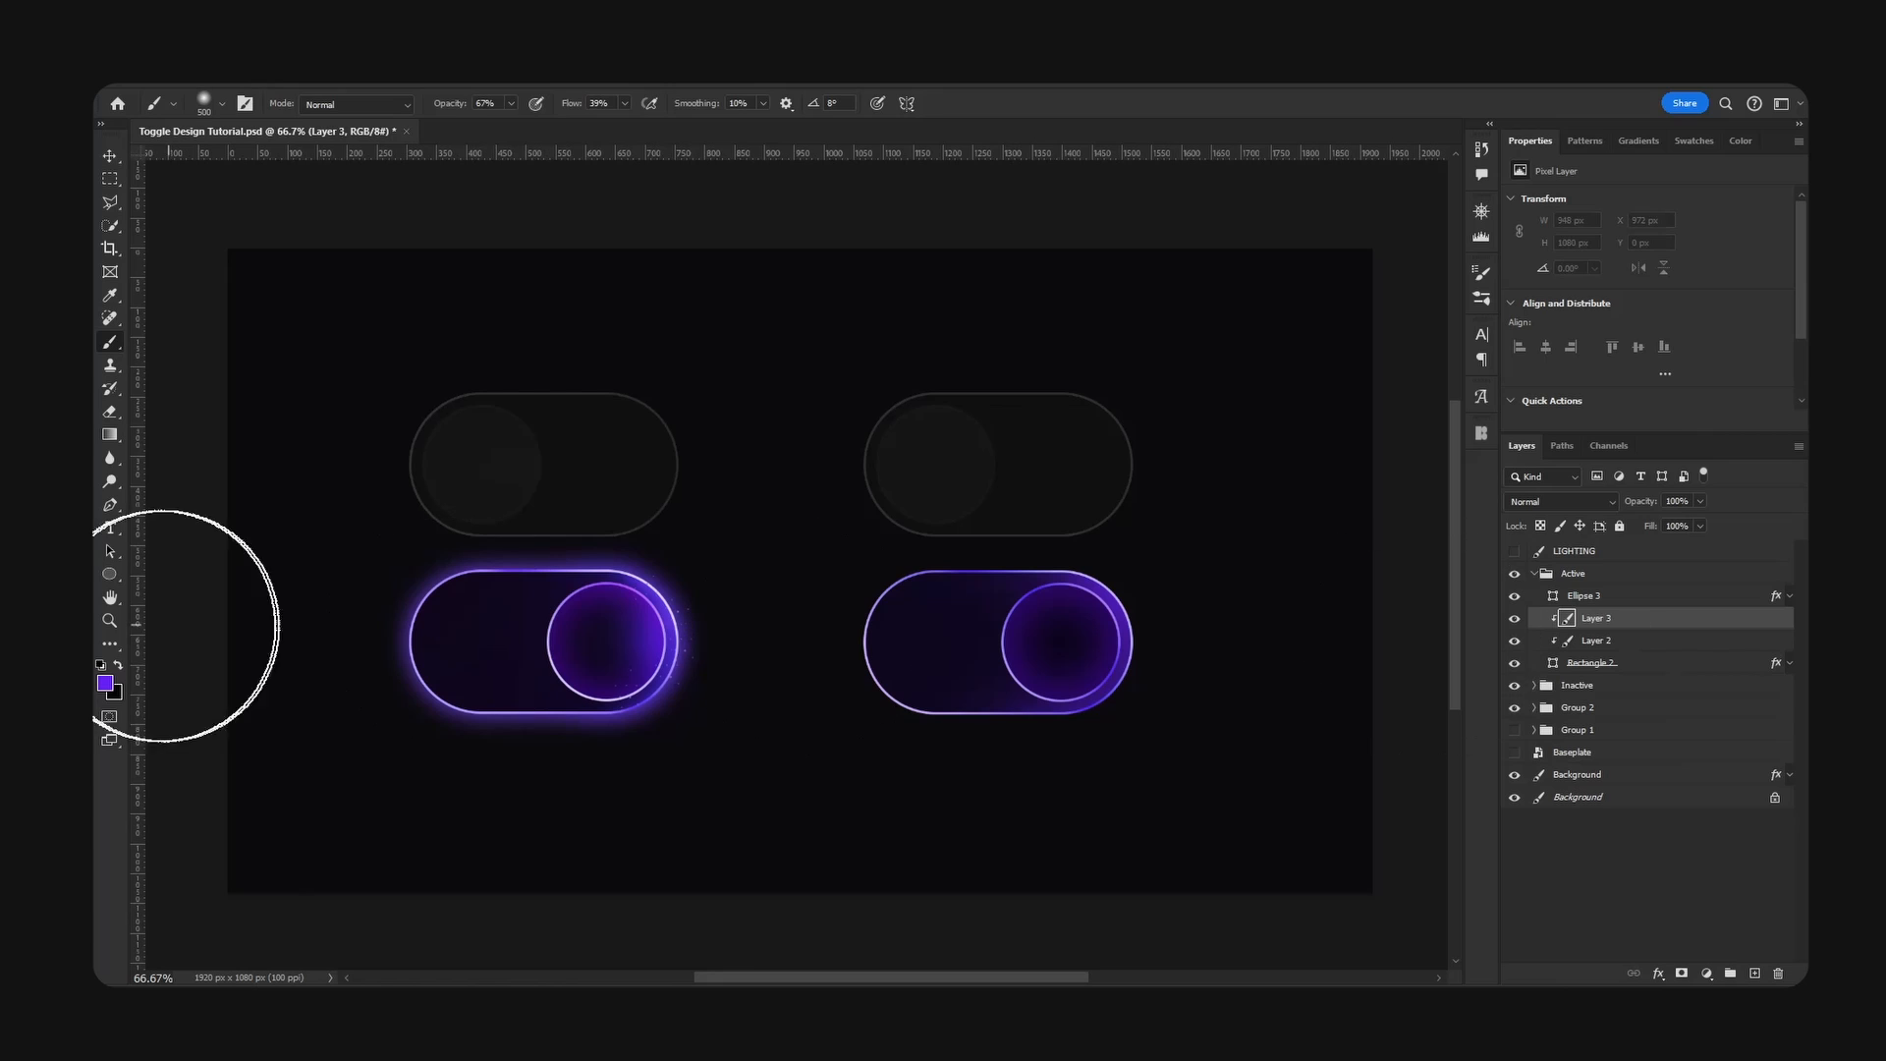
- Set the Brush colour to a lighter violet, ad64ff
click(105, 683)
click(1403, 470)
drag(1403, 469, 1387, 456)
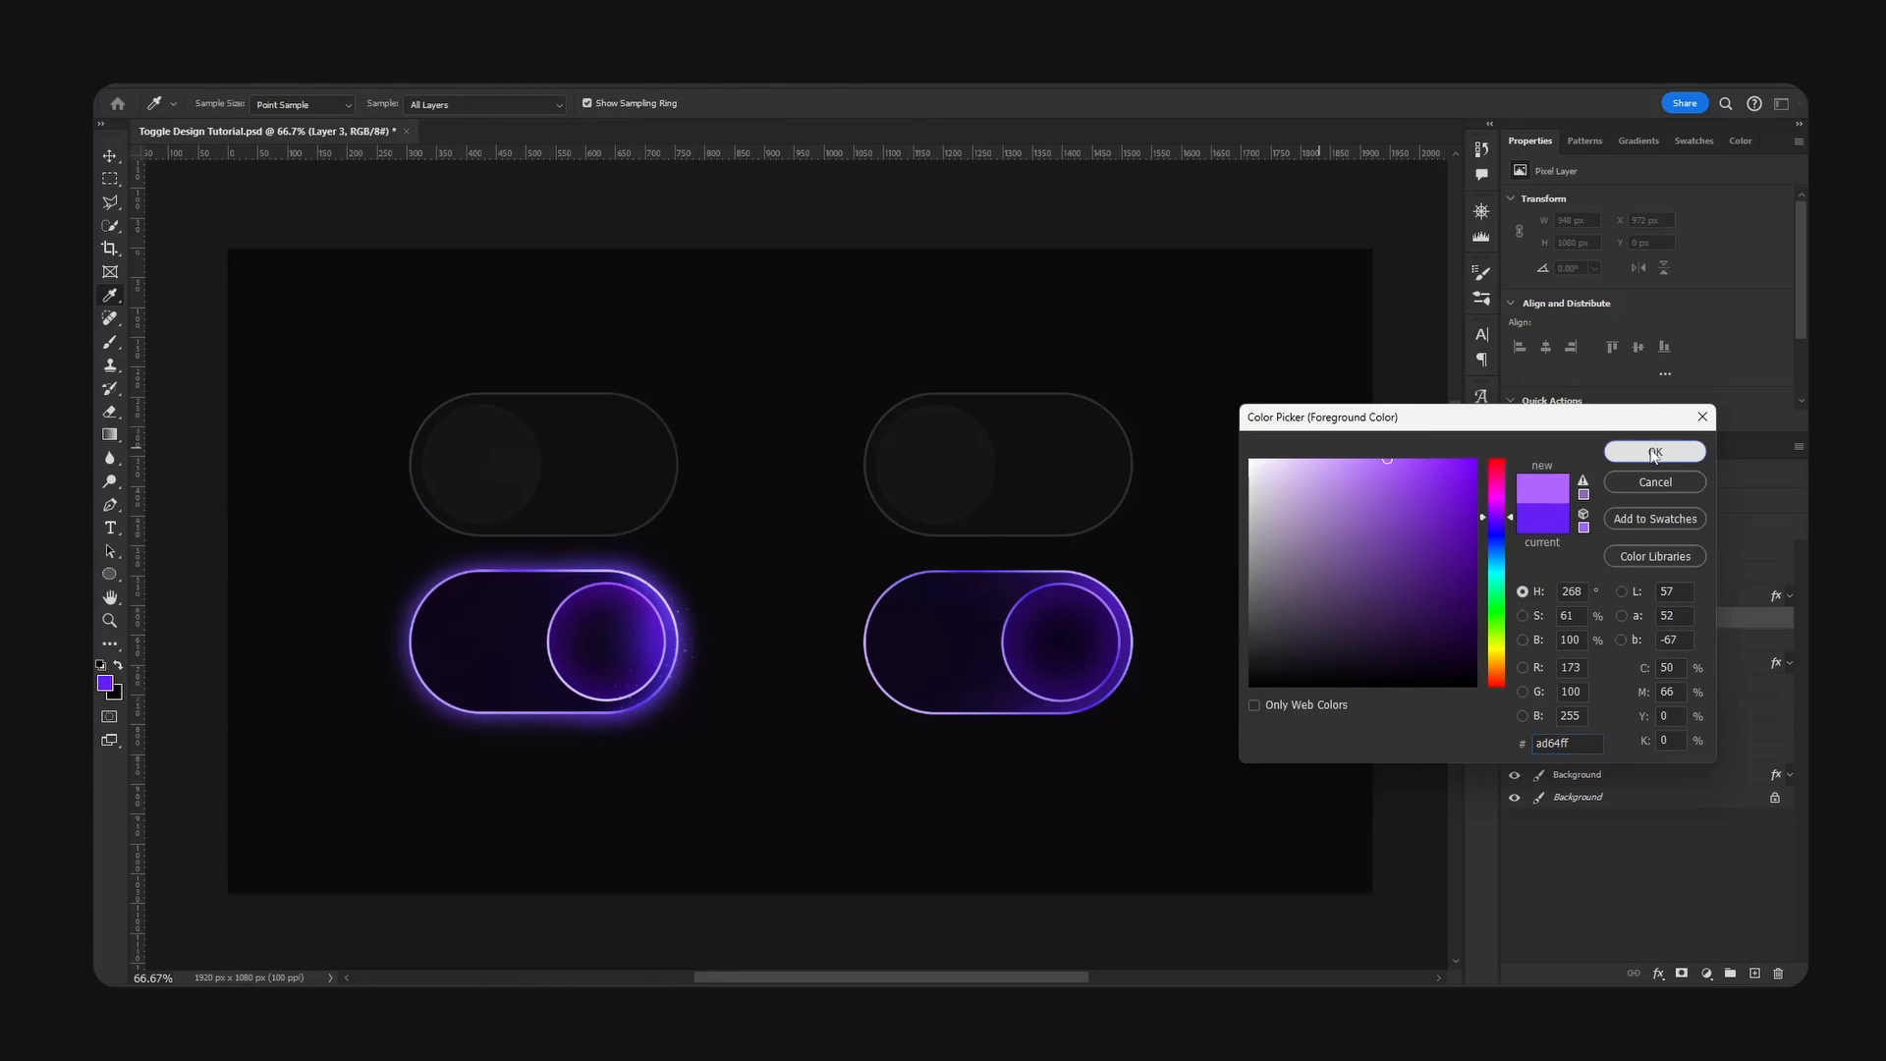
key(Return)
- Paint light violet highlights around the outer edge of the Active base's knob end on the clipped layer, adjusting the brush size
key(b)
key(bracketleft)
key(bracketleft)
key(bracketleft)
key(bracketleft)
key(bracketleft)
key(bracketleft)
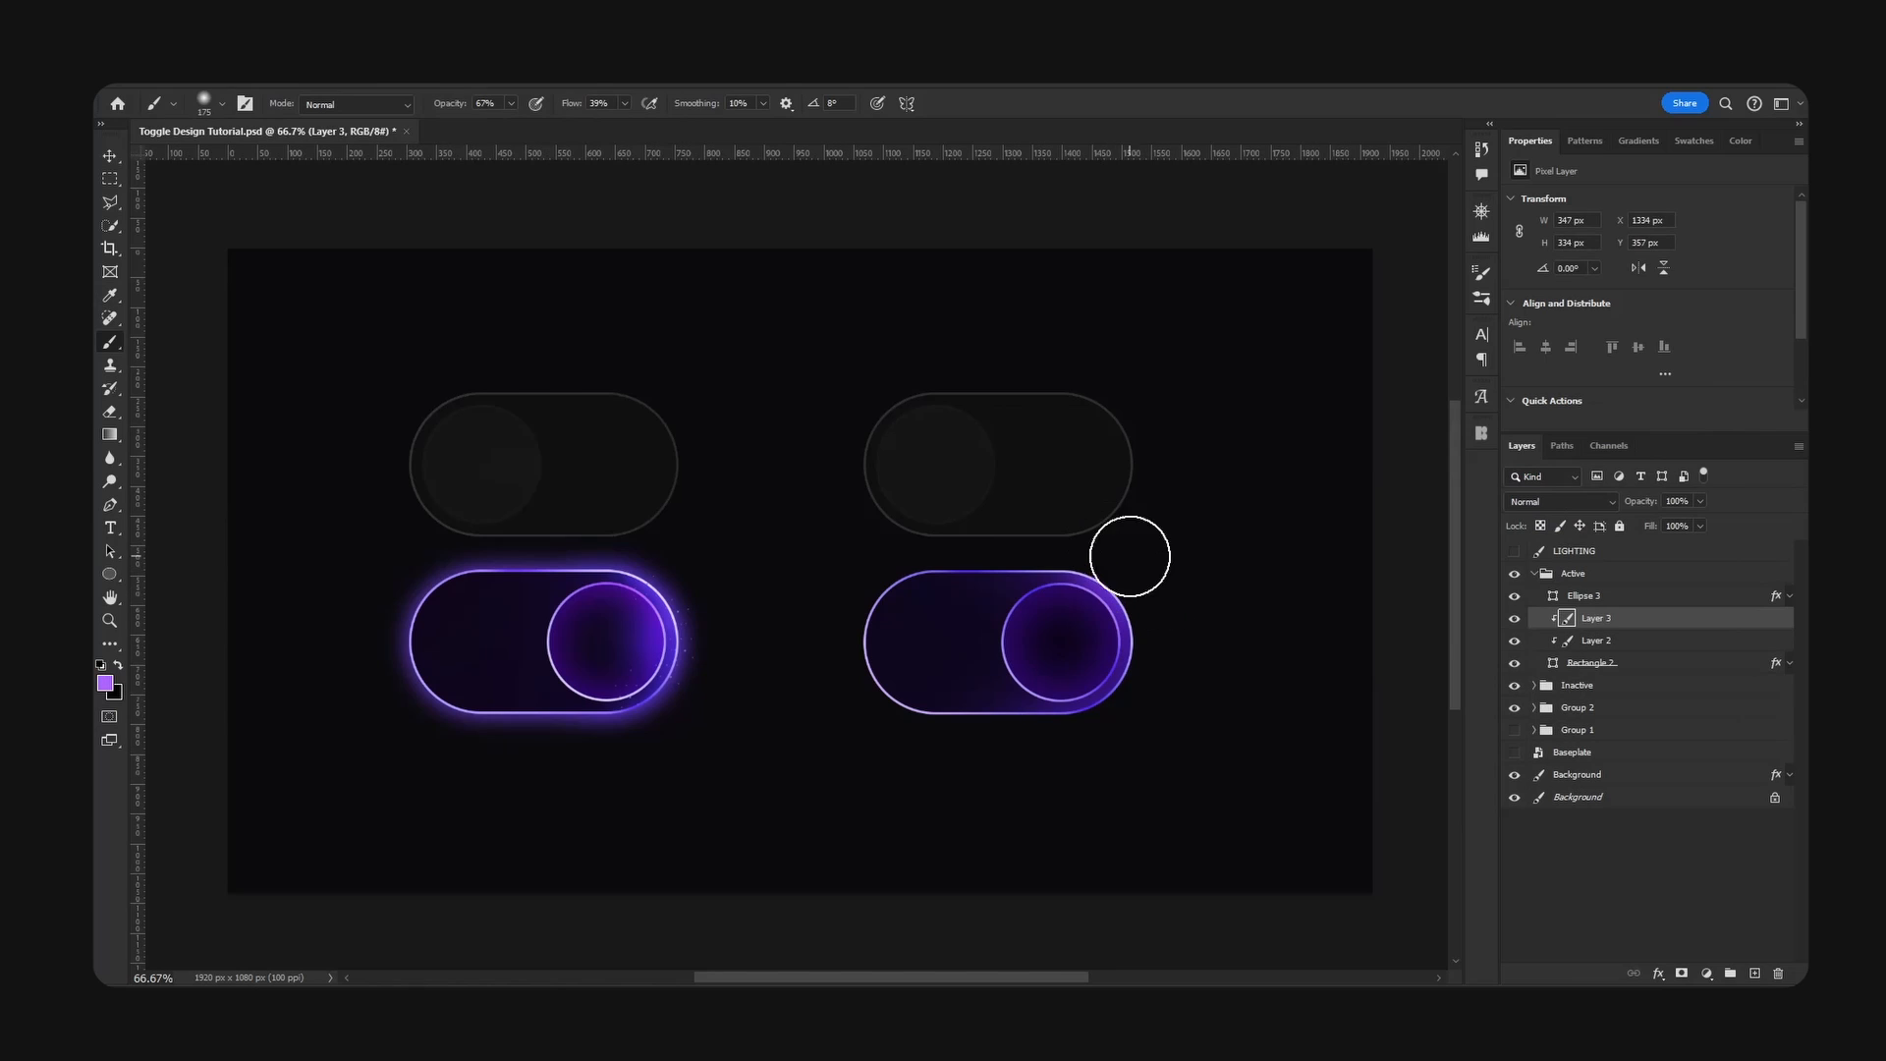
key(bracketright)
key(bracketright)
key(bracketright)
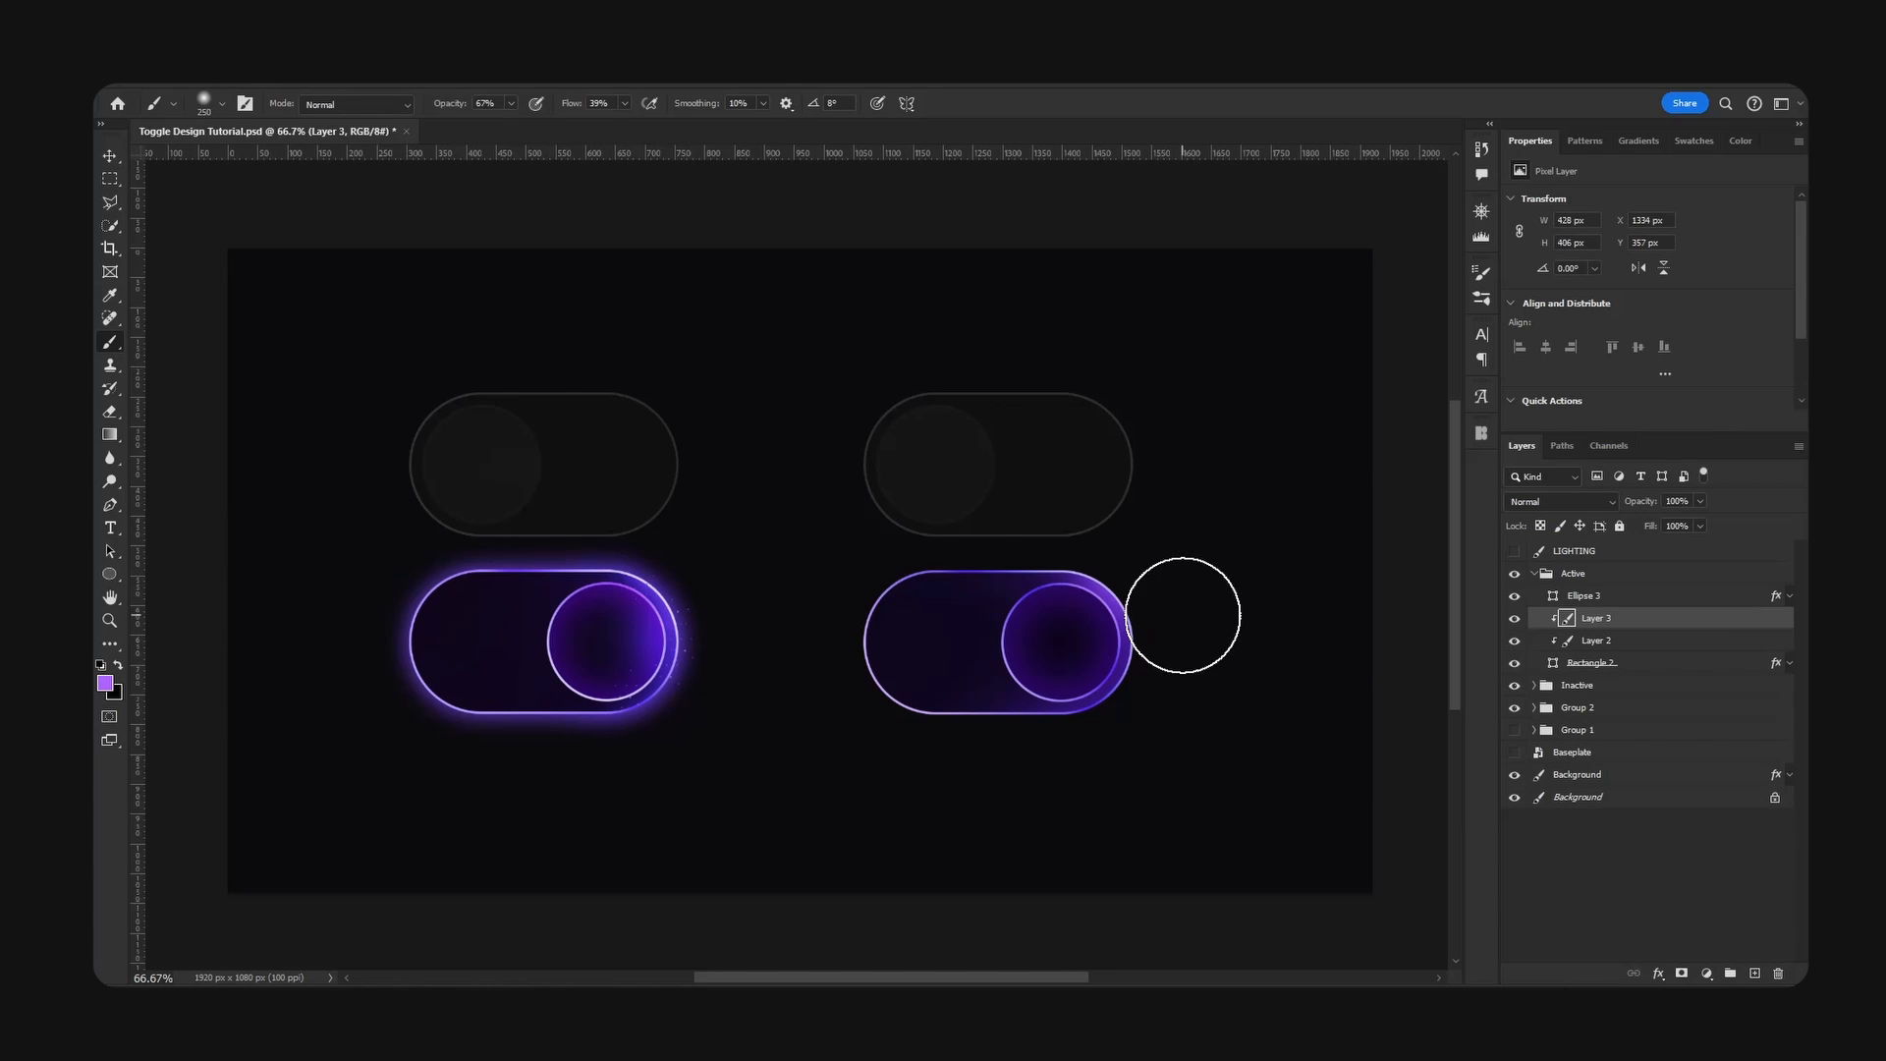
key(bracketright)
click(1146, 746)
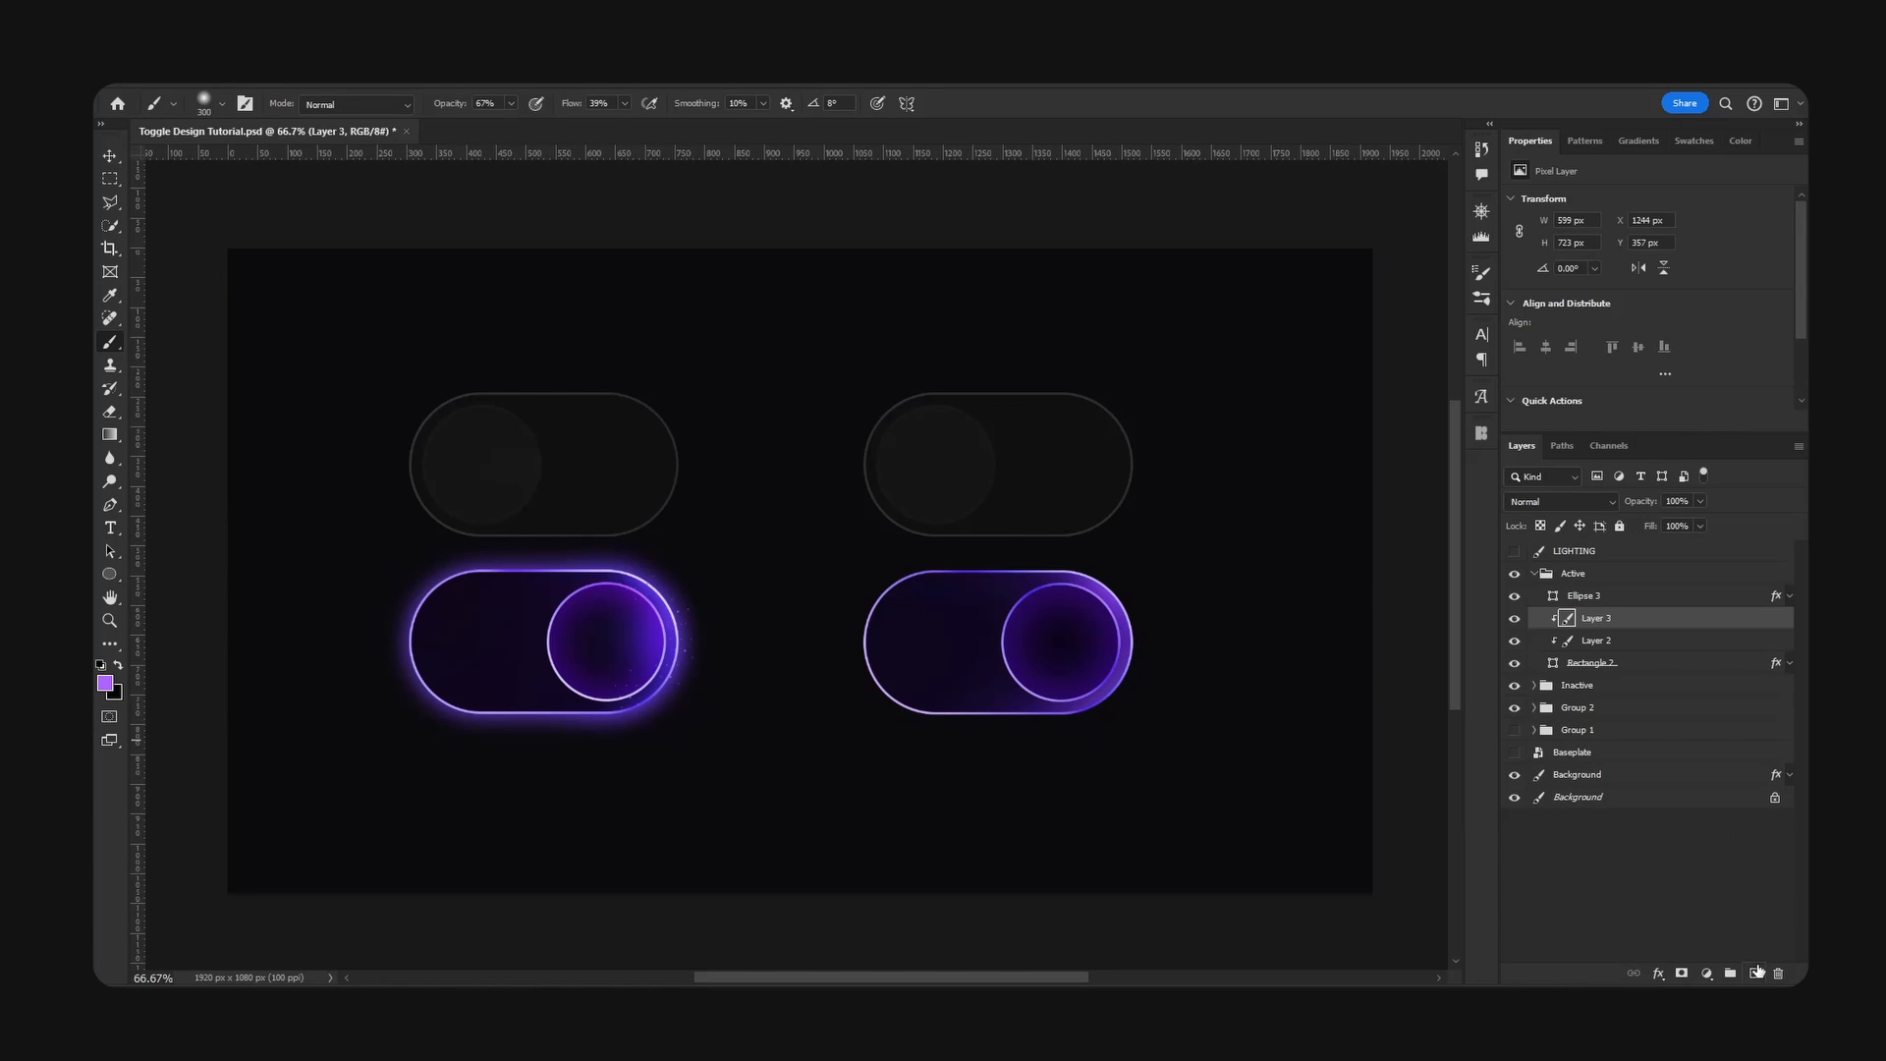
- Add another clipped layer and paint soft white light at the knob end of the Active base, especially its upper corner
click(1758, 971)
key(d)
key(x)
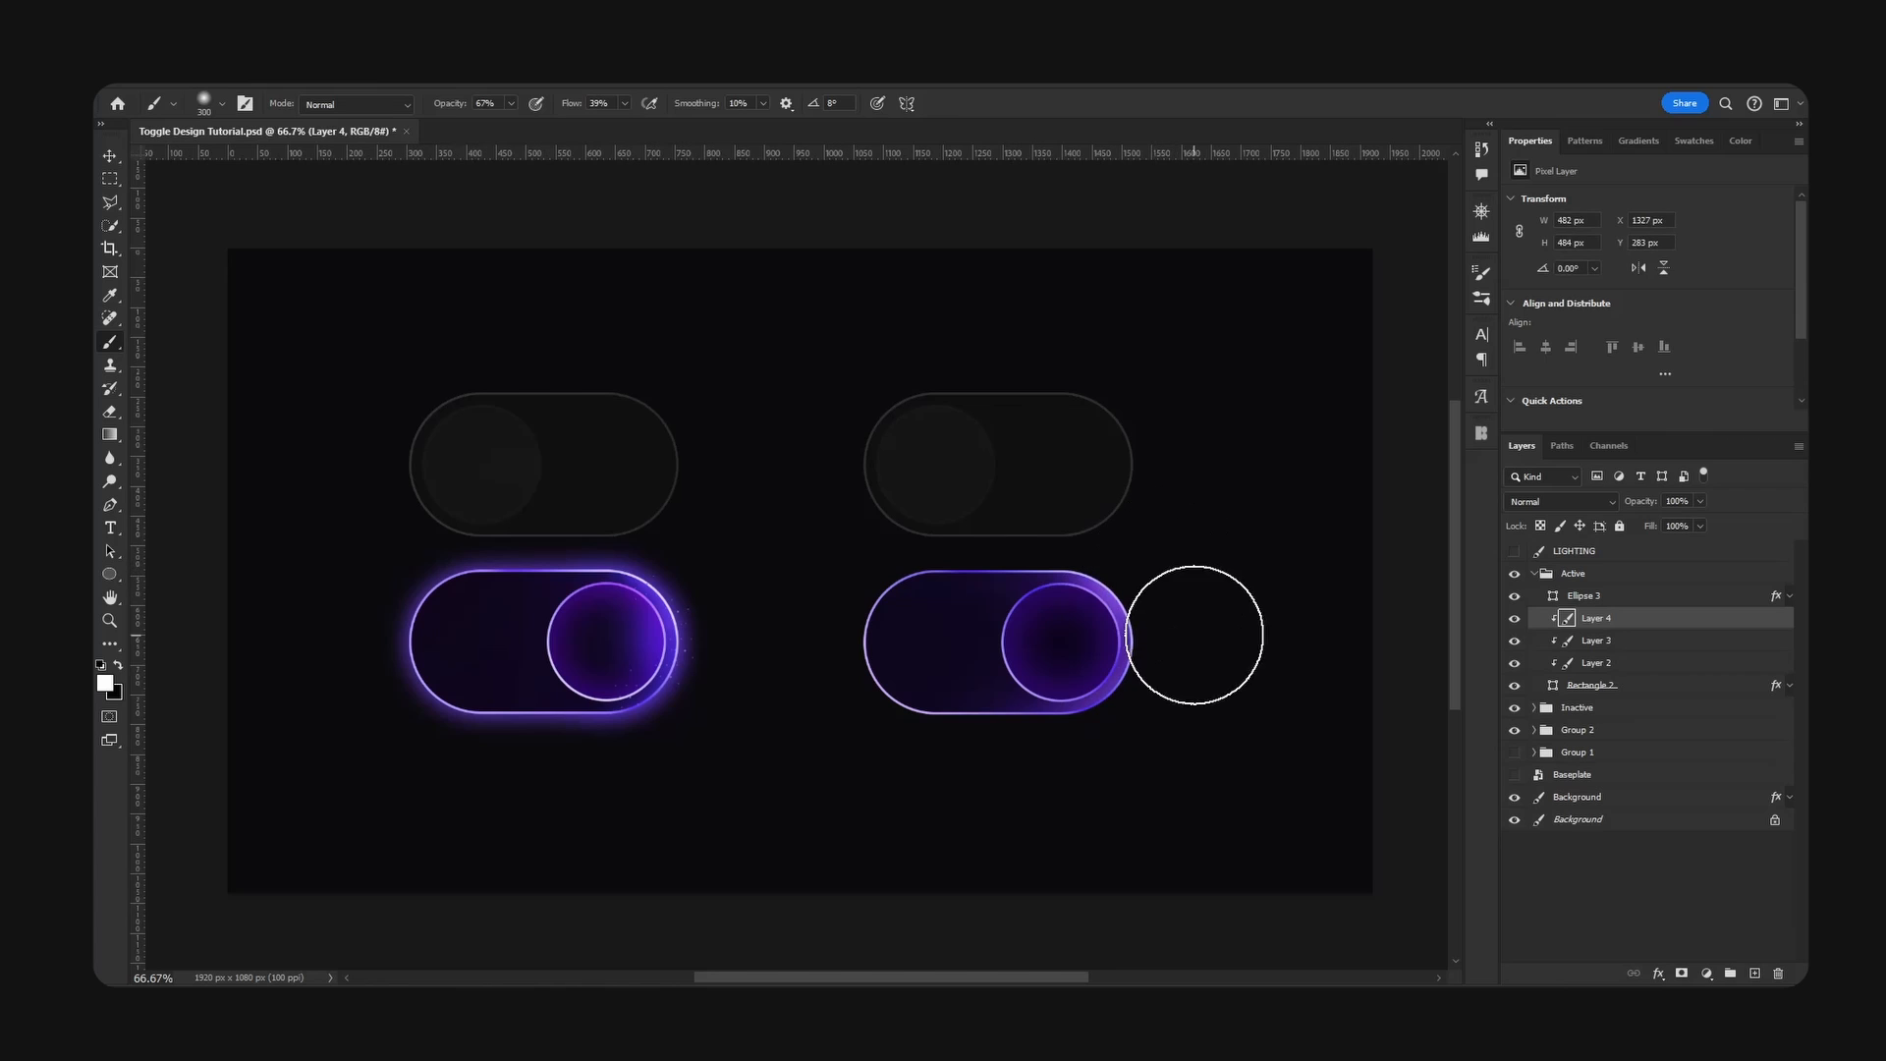
click(1169, 564)
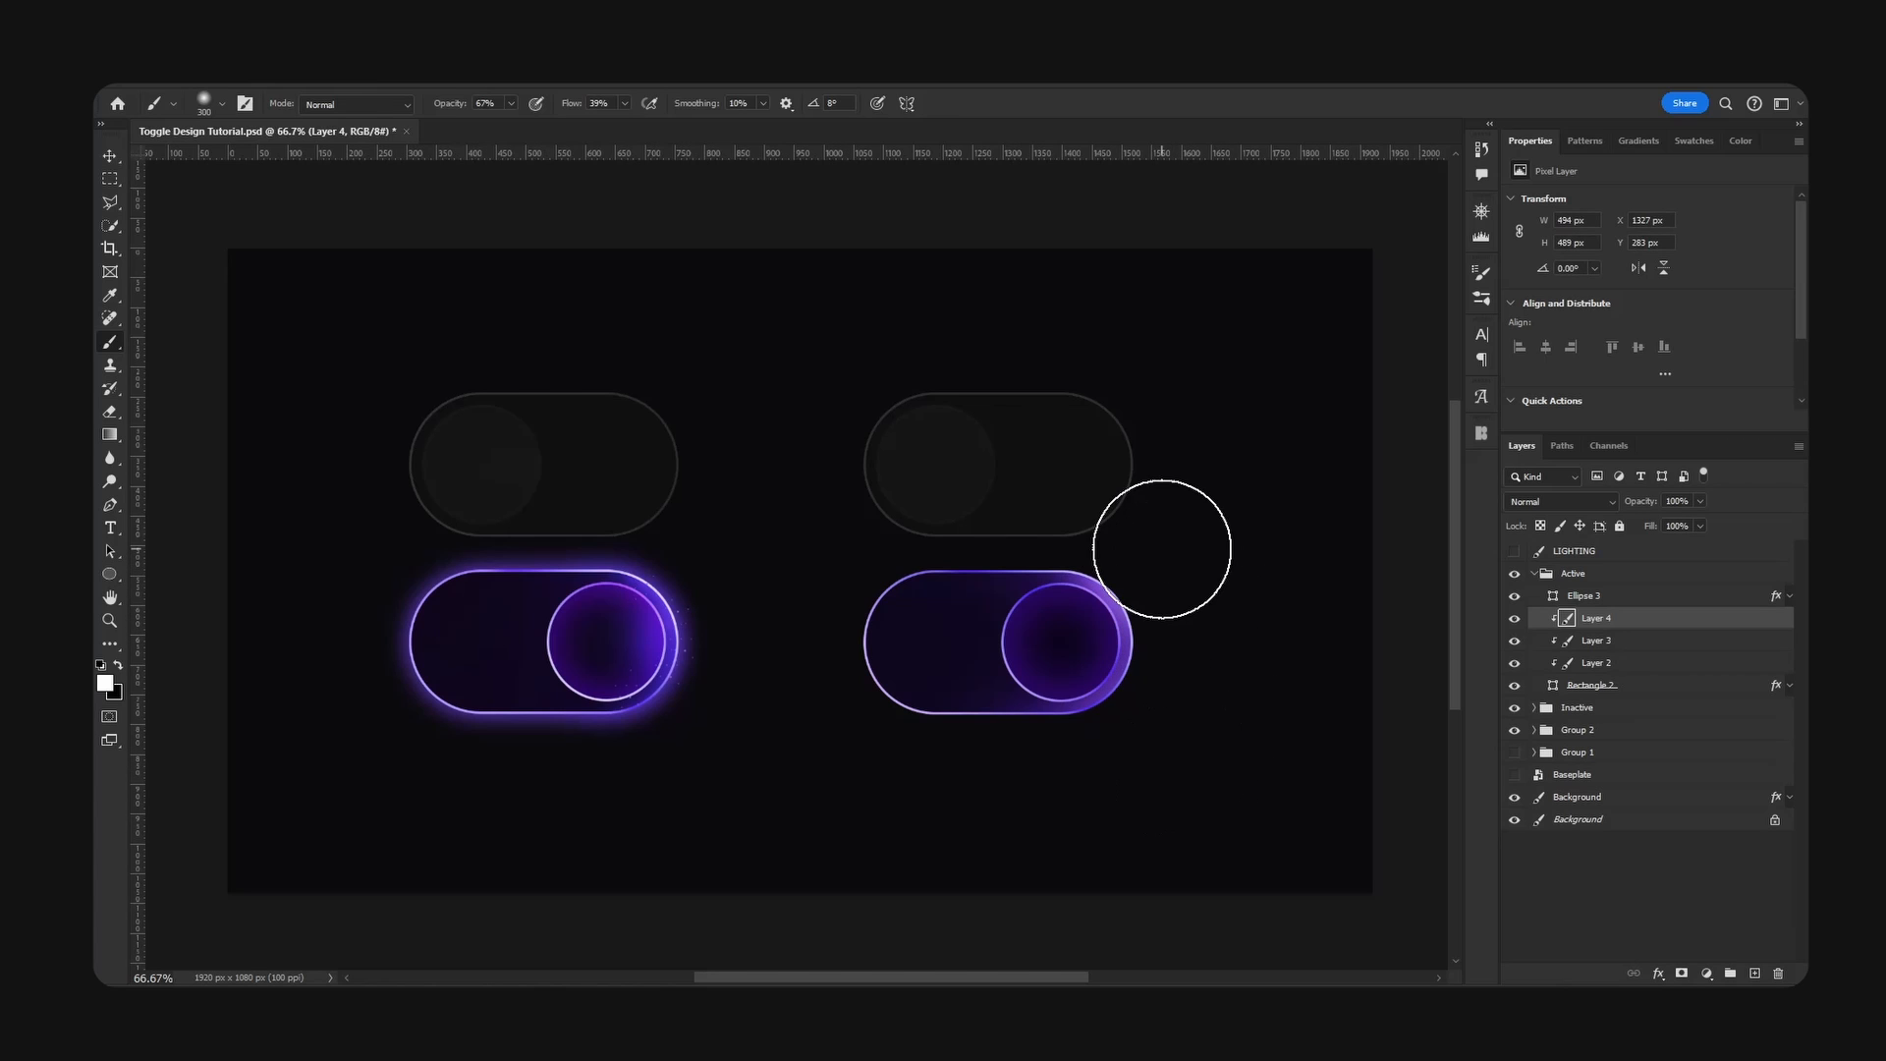
click(1141, 539)
- Change the white light layer's blend mode to Overlay
key(v)
click(1562, 502)
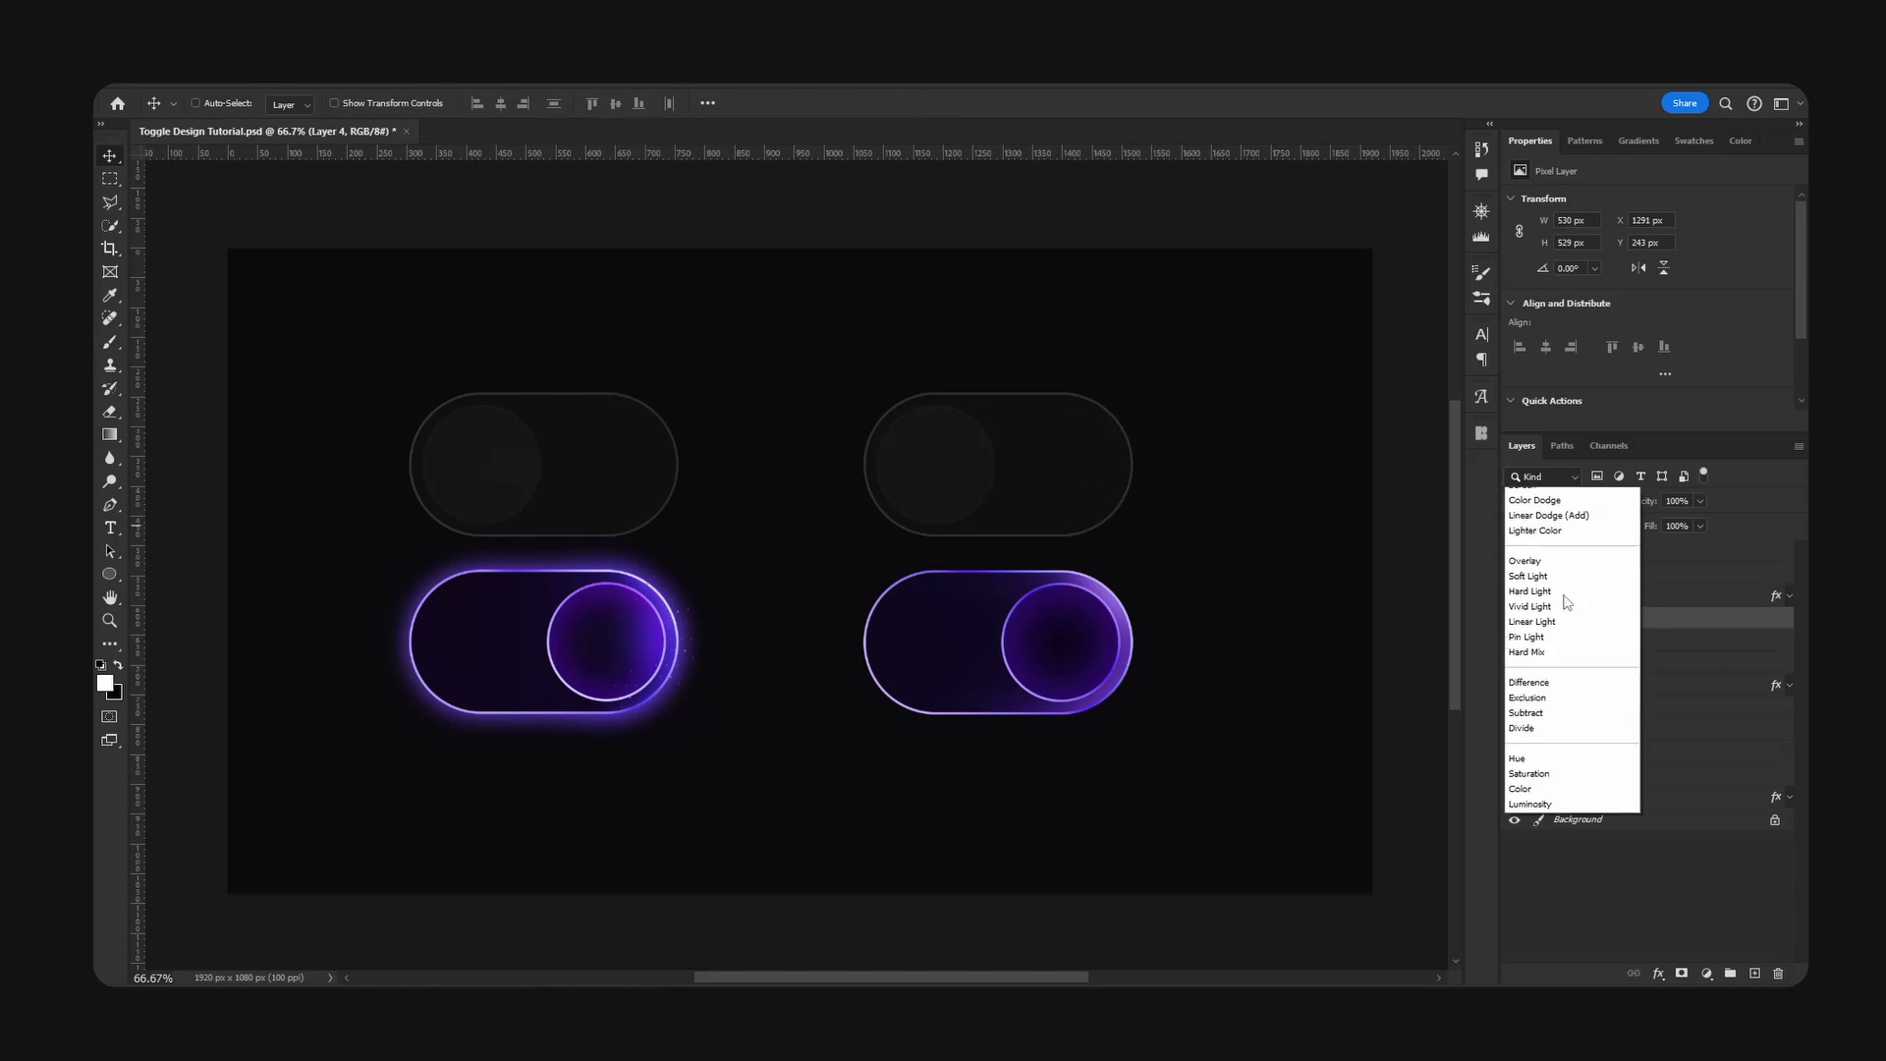
click(1541, 721)
- Compare the light violet highlights on and off, and shift that layer's hue by -29 with Hue/Saturation
click(1516, 641)
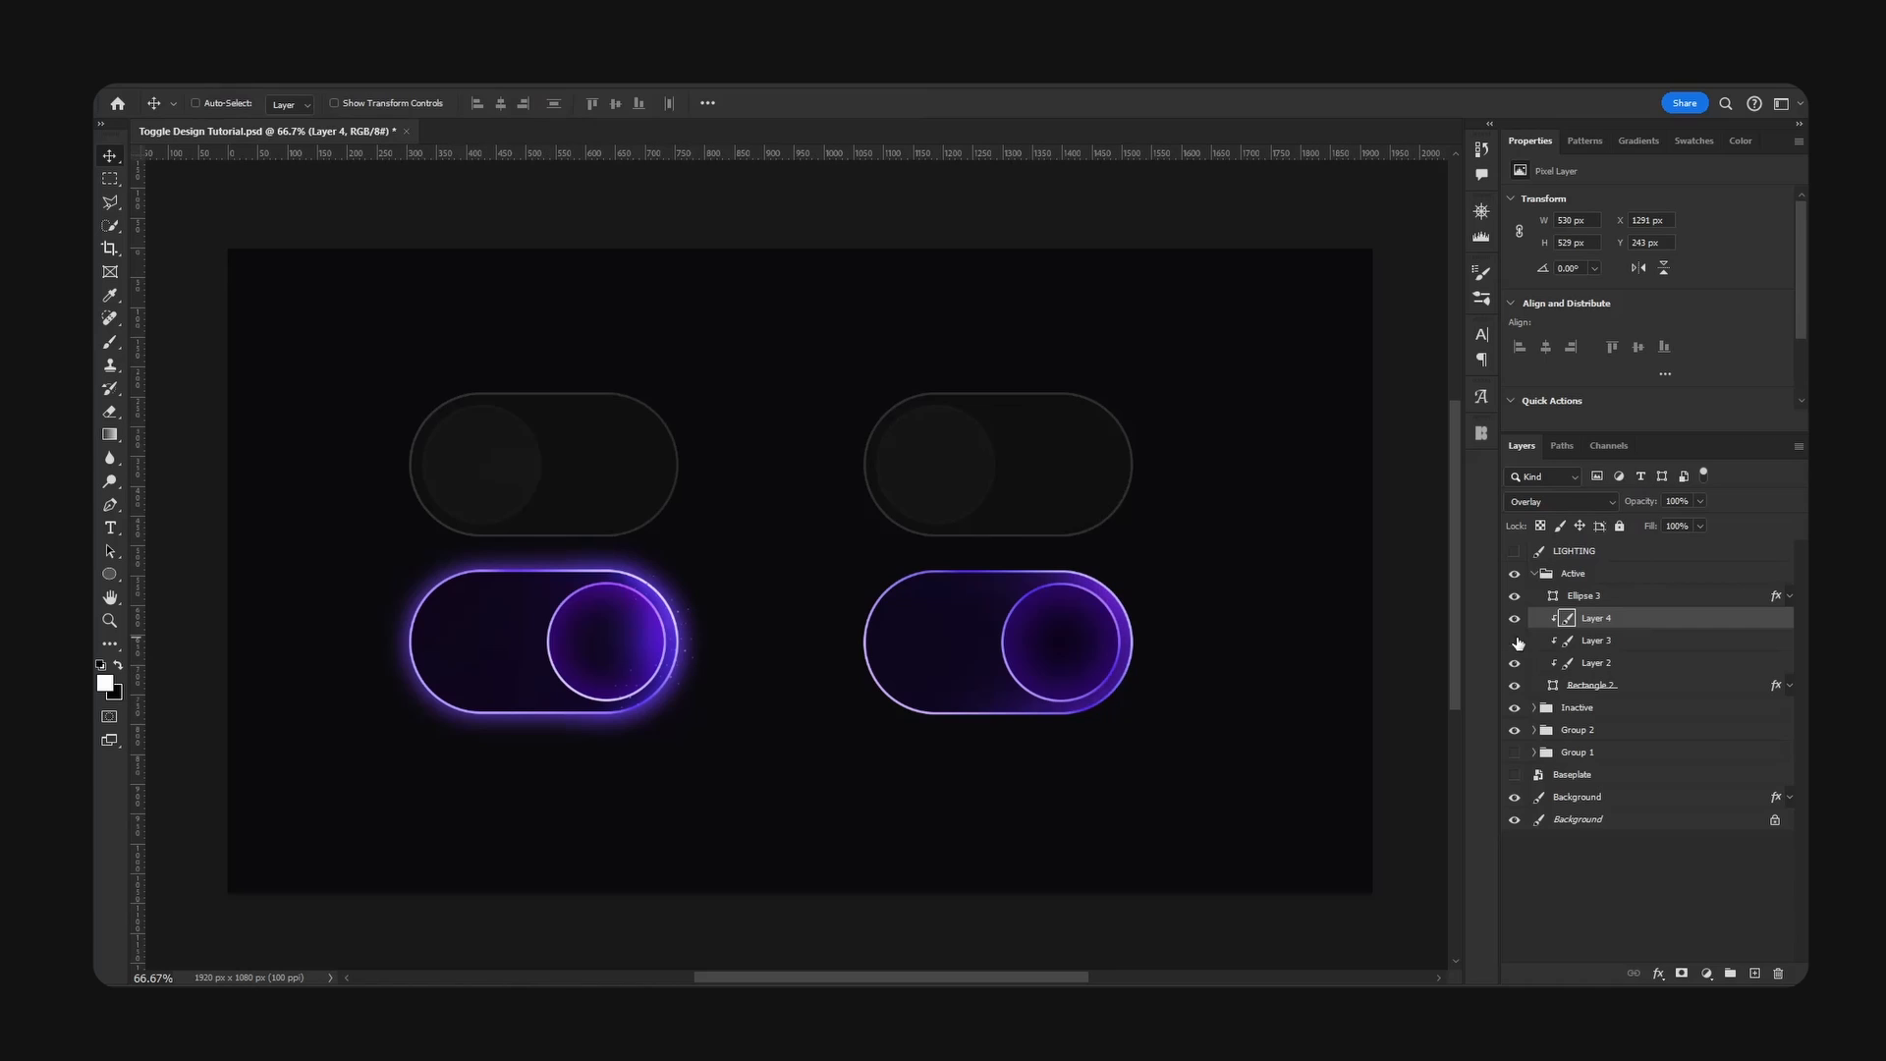
click(1515, 640)
click(1551, 641)
key(ctrl+u)
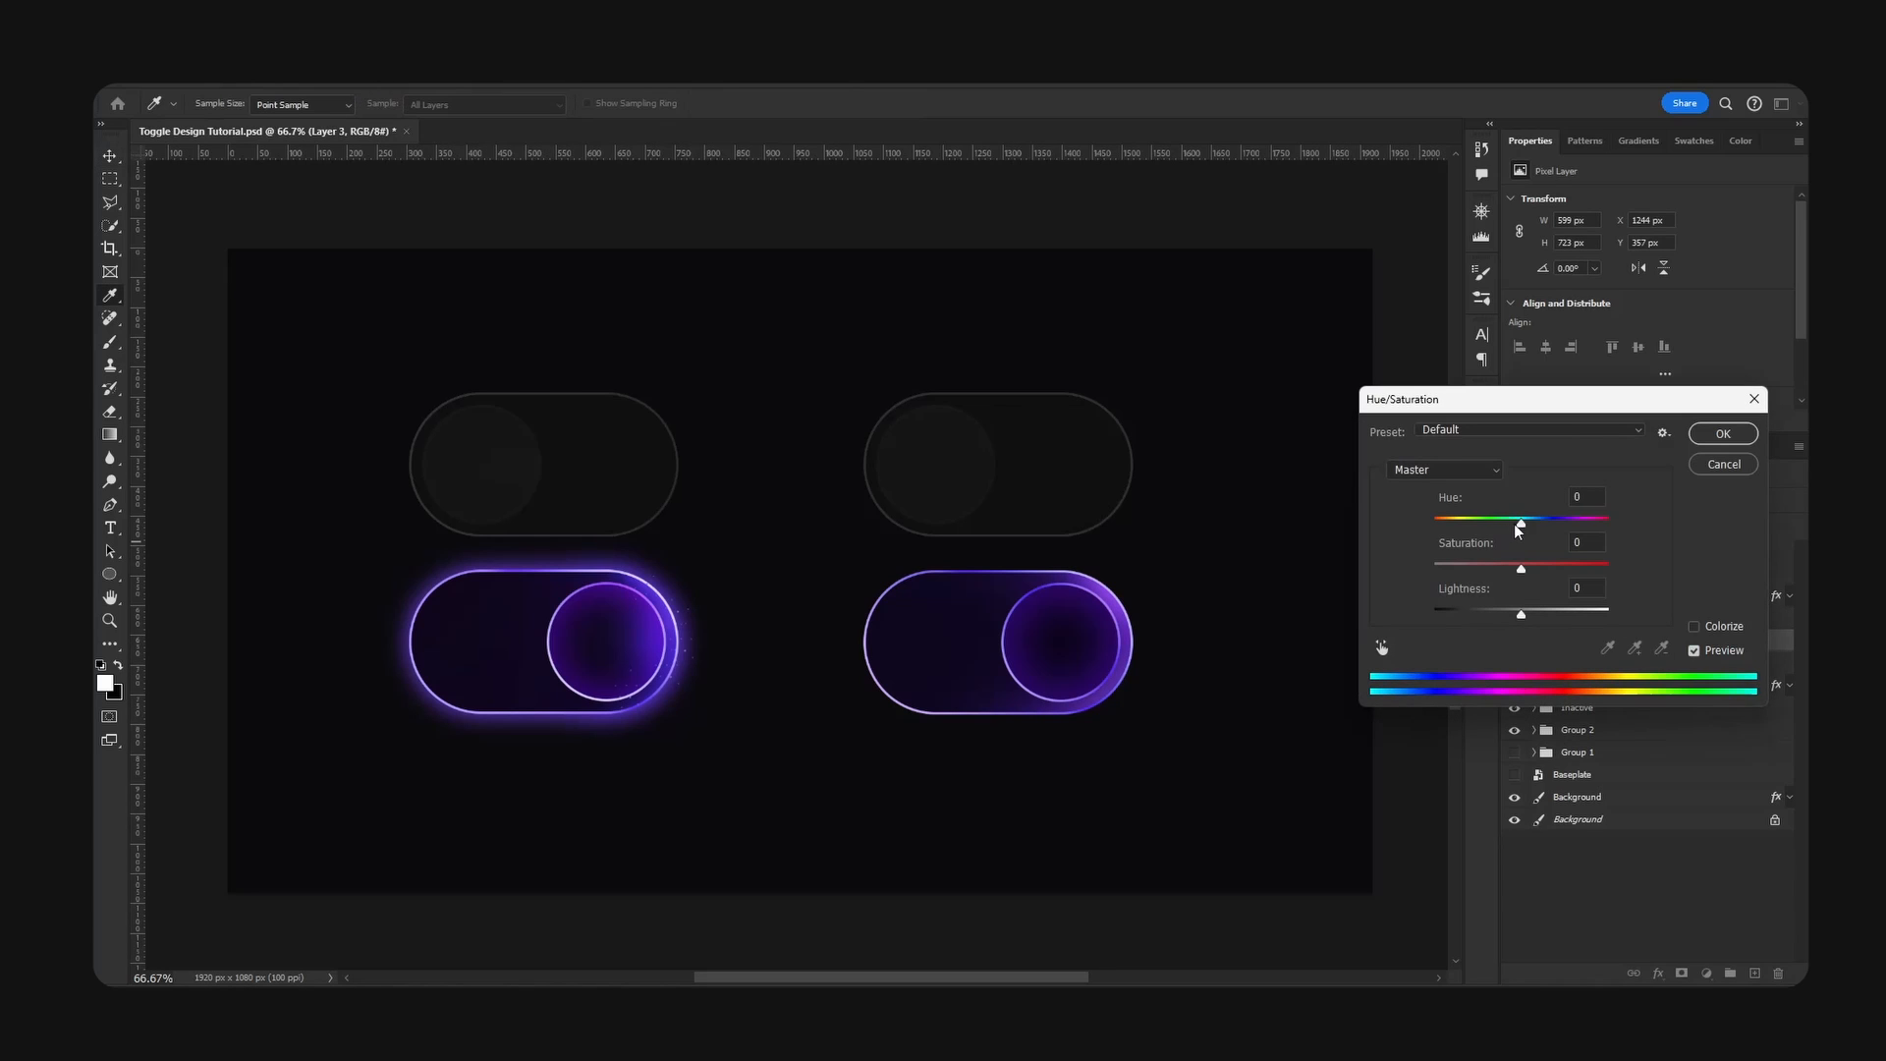
drag(1516, 525, 1488, 527)
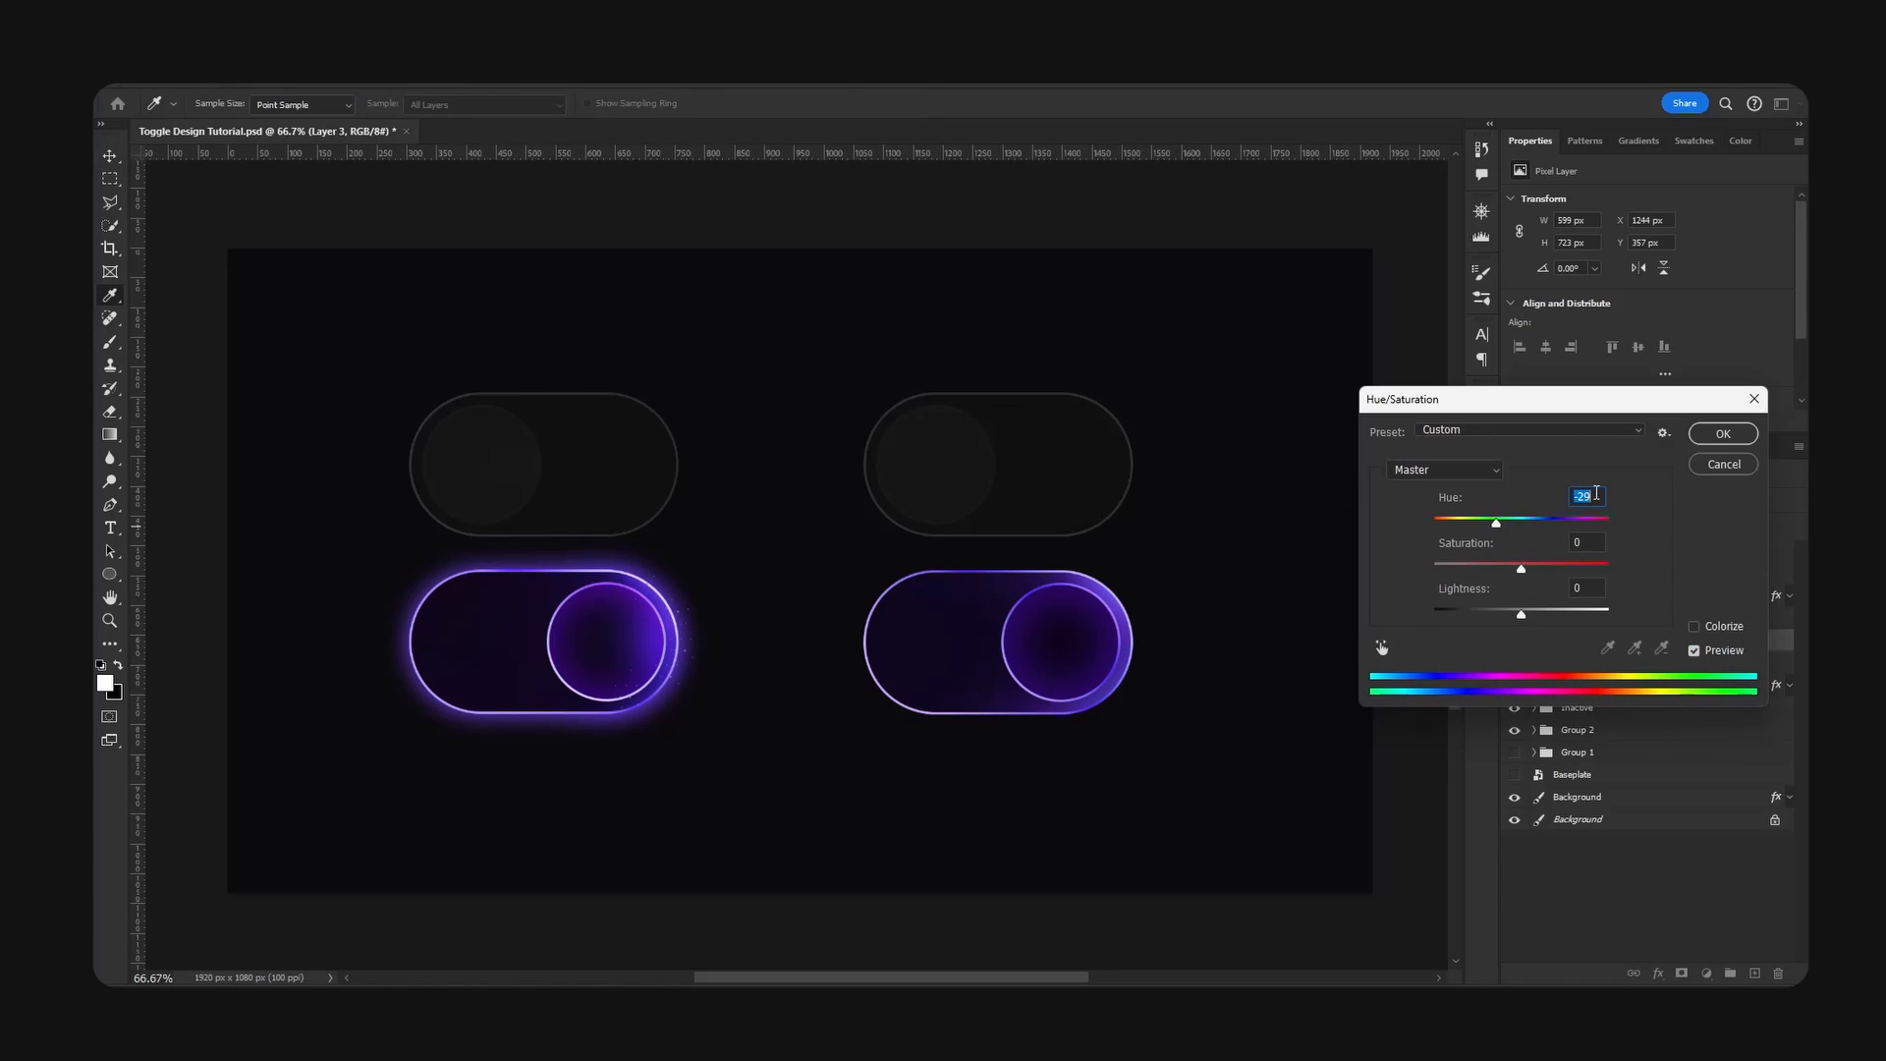
click(1724, 433)
- Duplicate the Active toggle's base shape directly beneath the original and remove the copy's layer effects
click(1654, 672)
click(1514, 684)
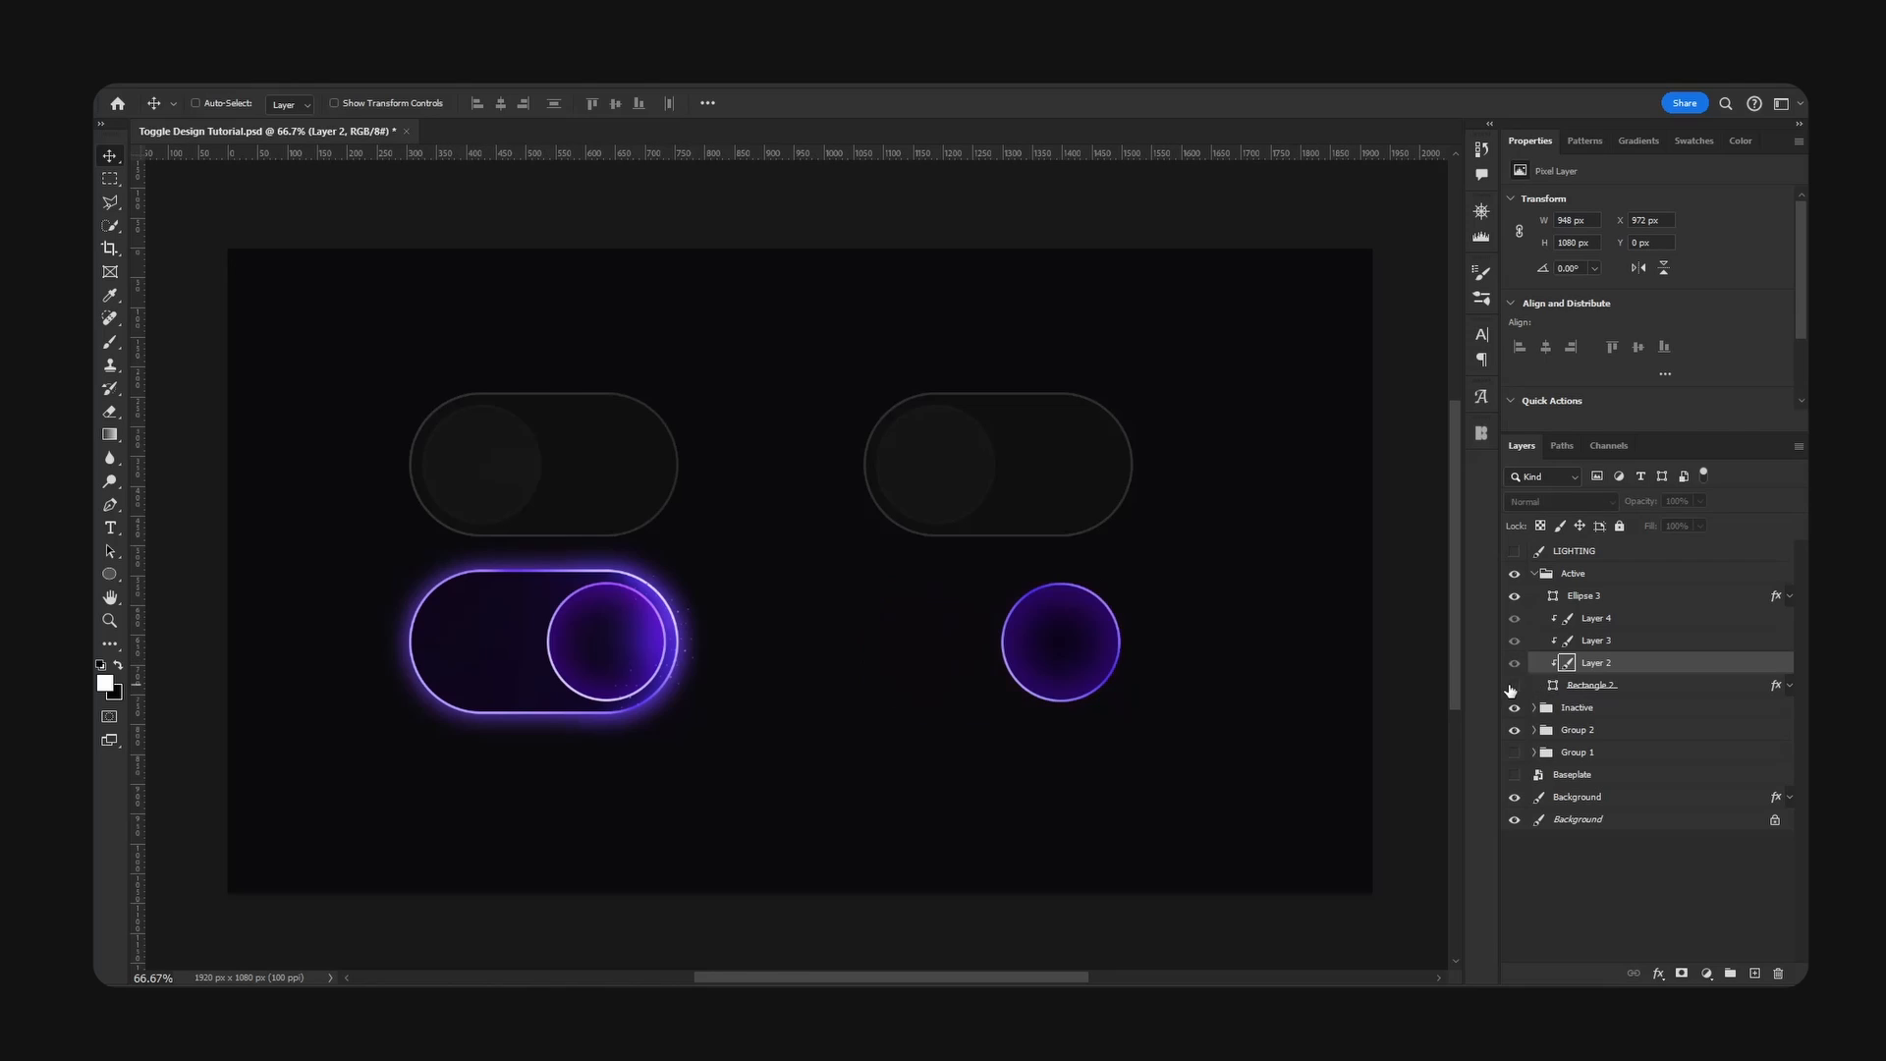
click(1514, 685)
drag(1582, 685, 1649, 695)
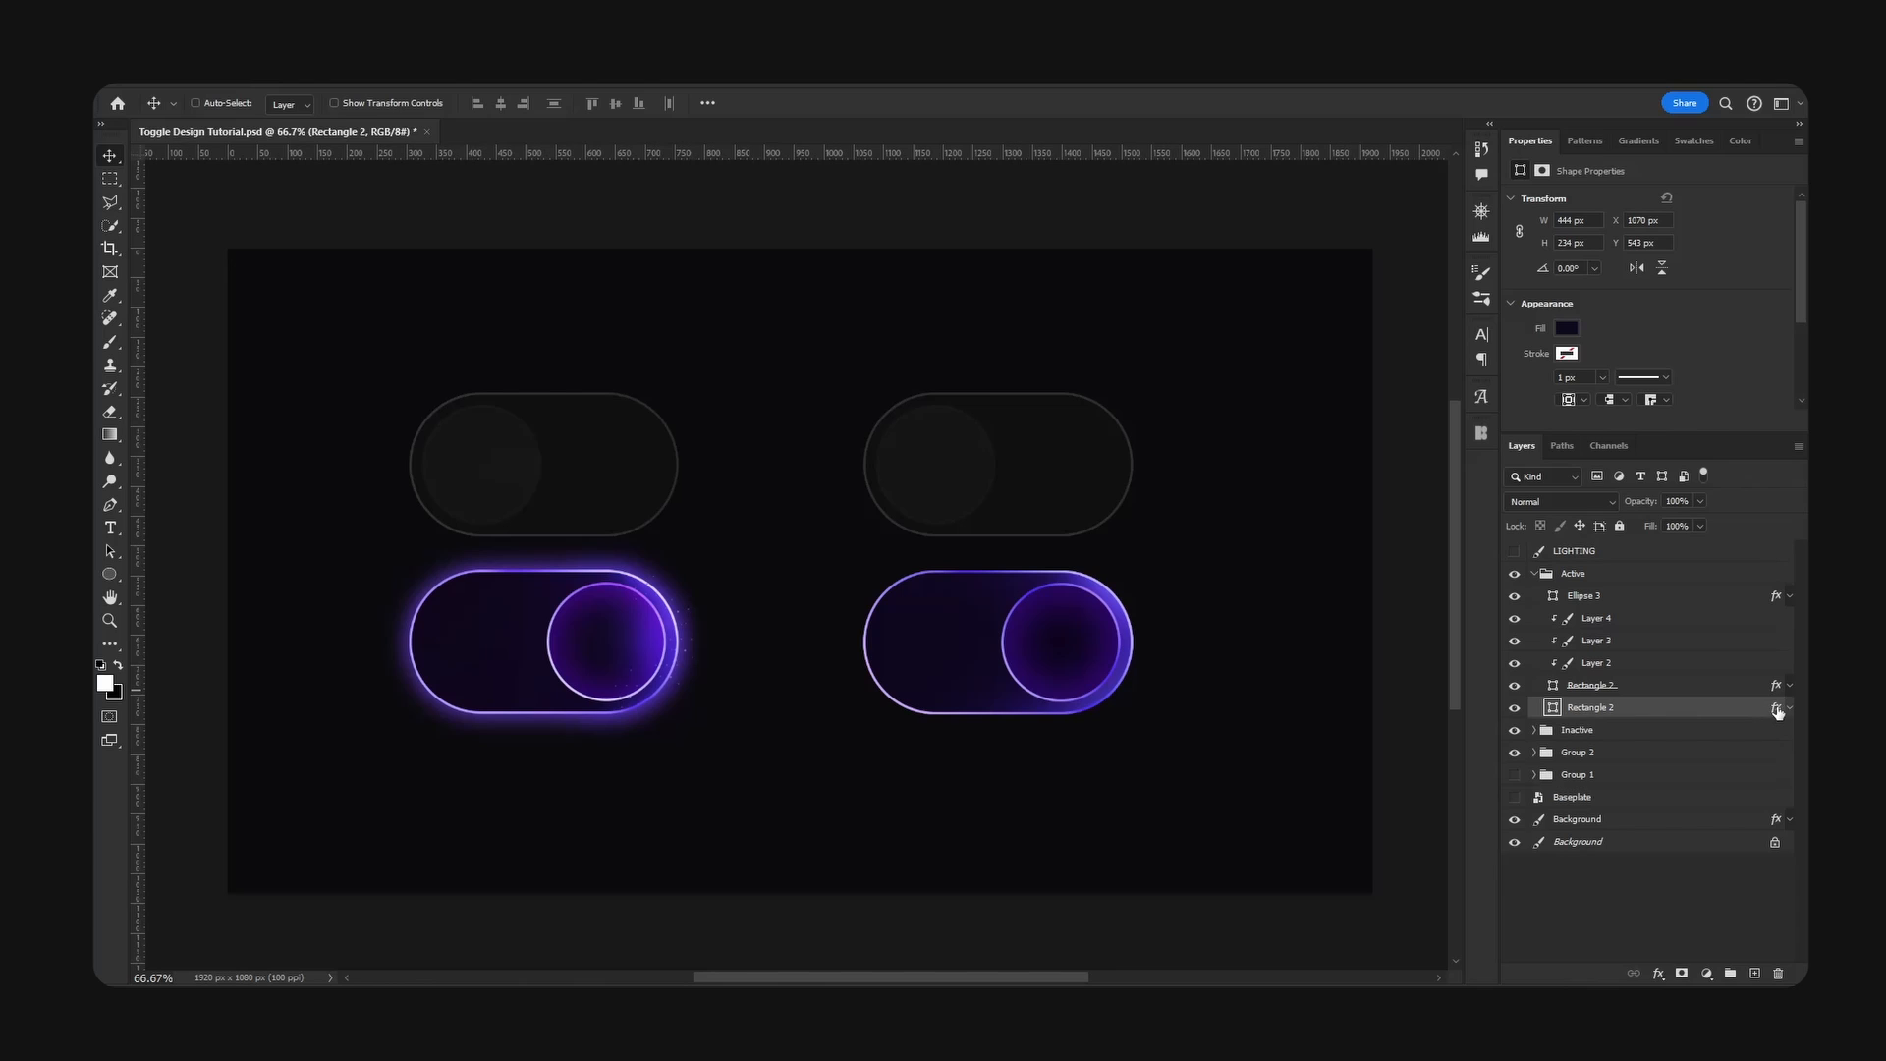
drag(1777, 709, 1778, 974)
- Recolour the duplicated base to a bright purple, starting from a sample of the reference on toggle's knob
double_click(1552, 707)
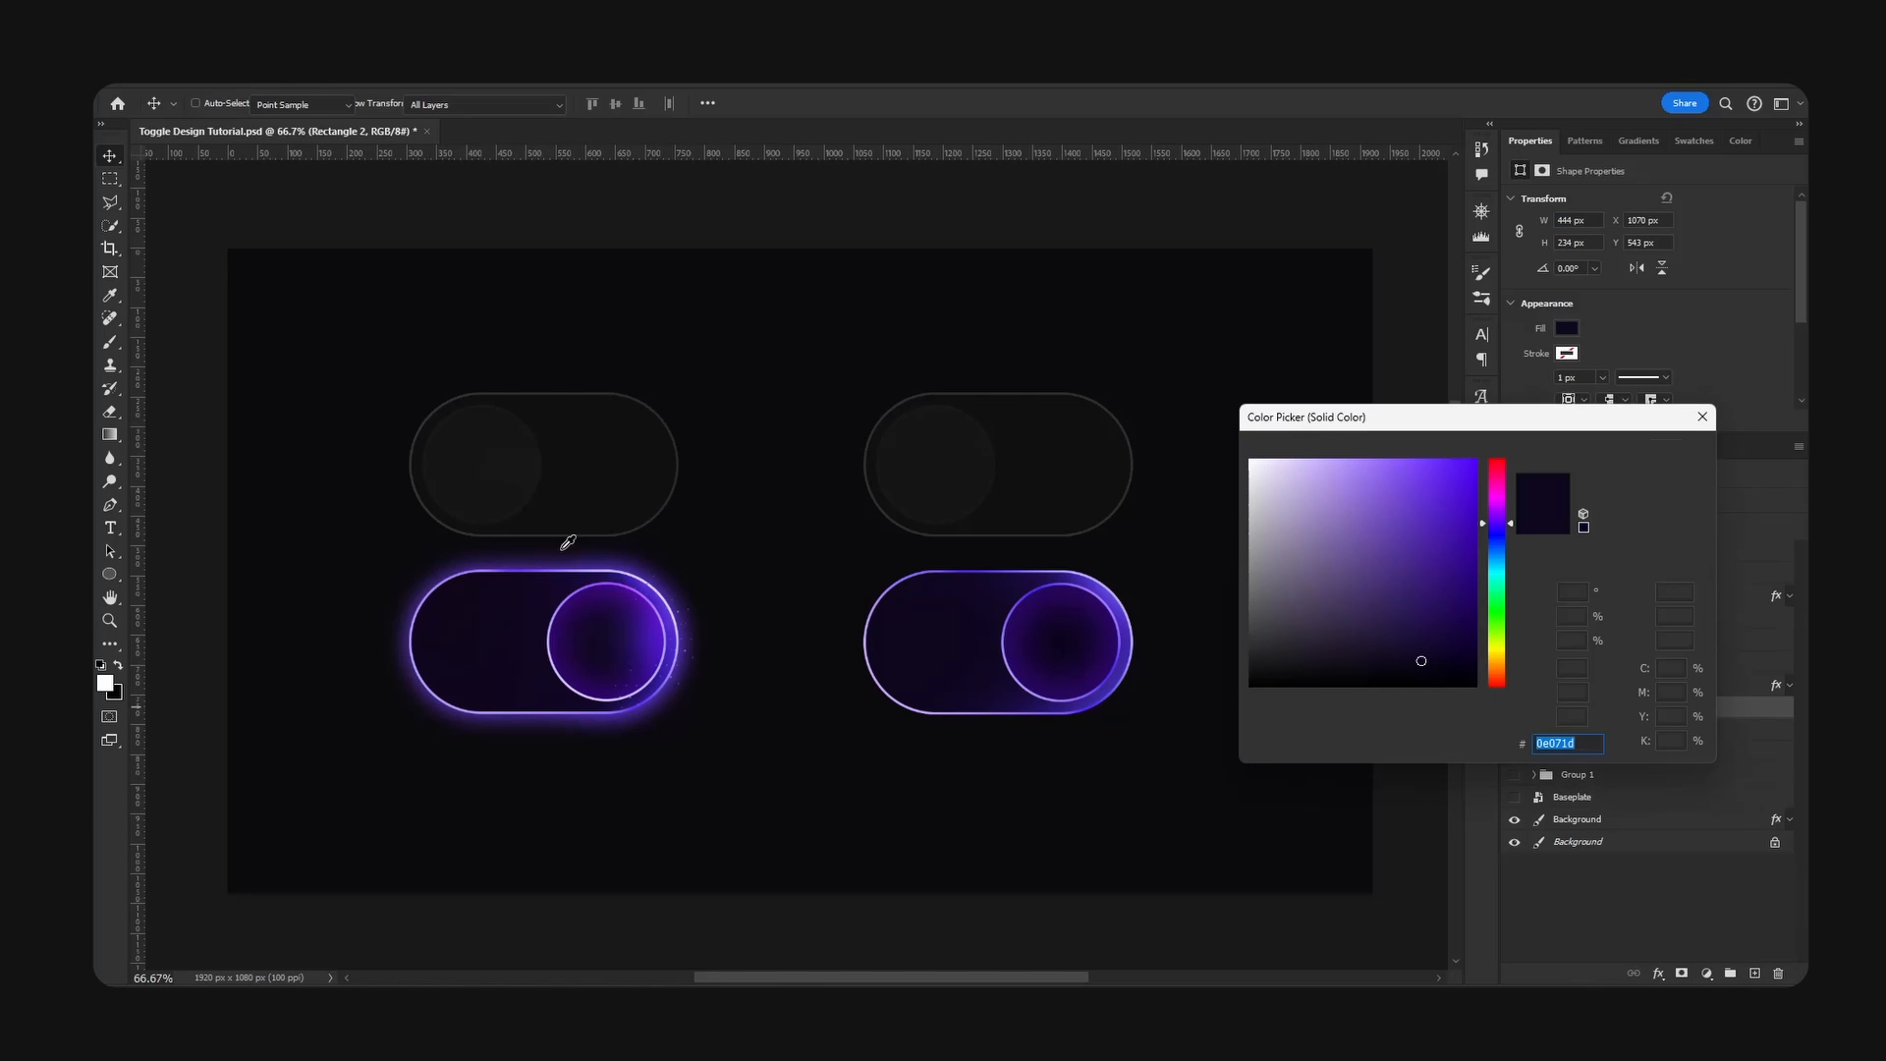
click(626, 593)
click(1446, 461)
click(1637, 456)
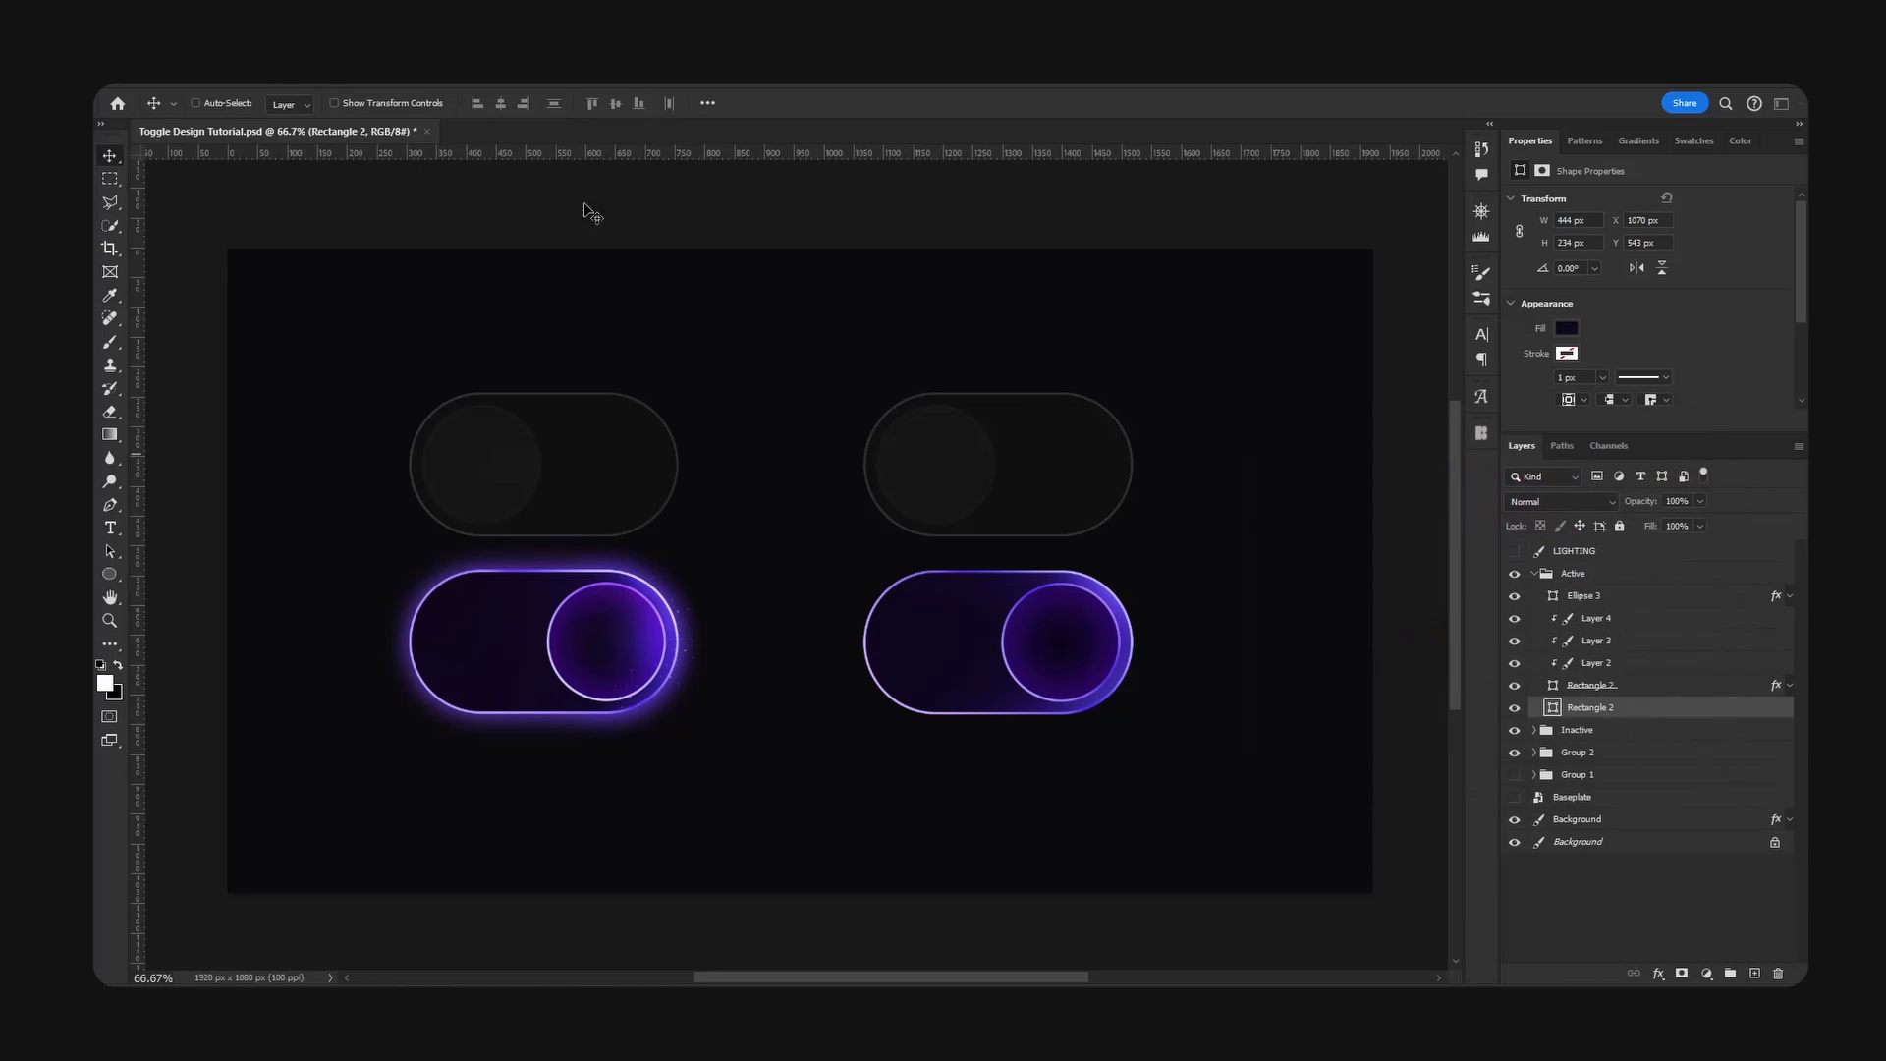
- Rasterize the purple base copy and apply a Gaussian Blur with a 19.4-pixel radius to form an outer glow
click(337, 76)
mouse_move(523, 325)
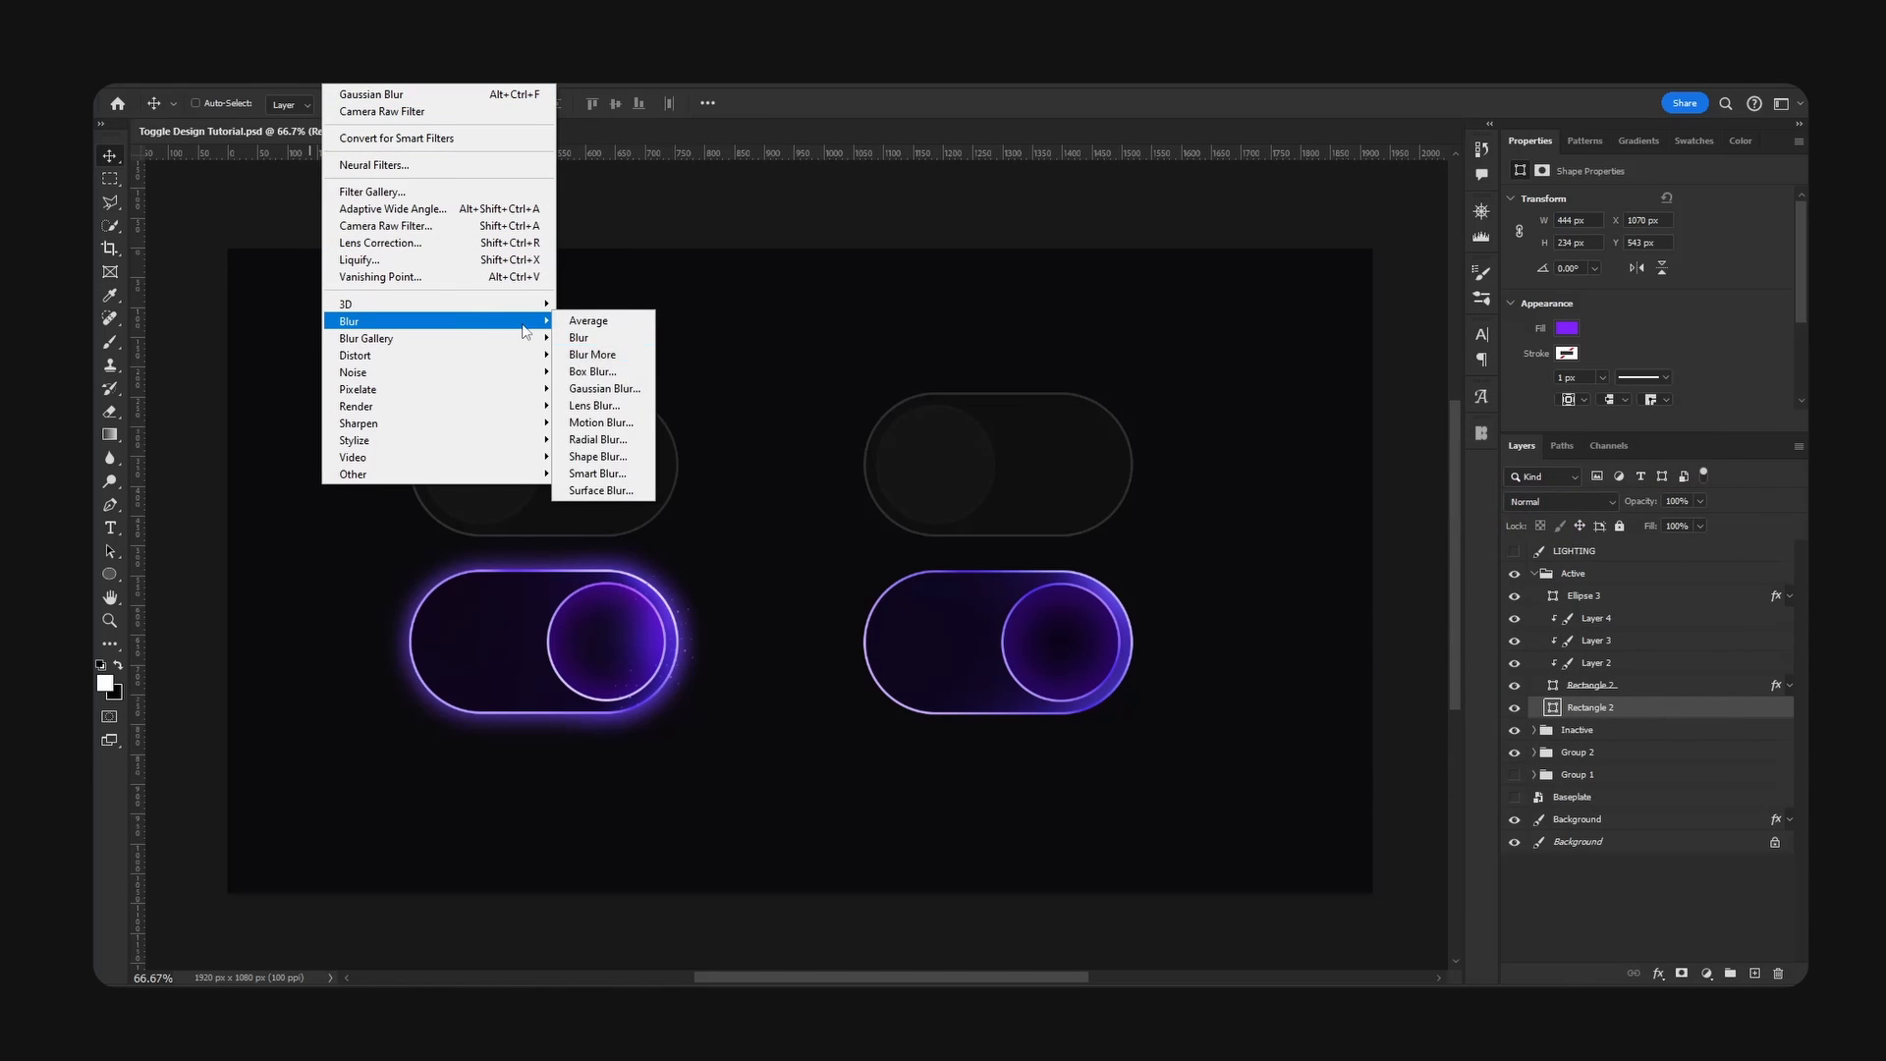
click(617, 390)
click(1108, 407)
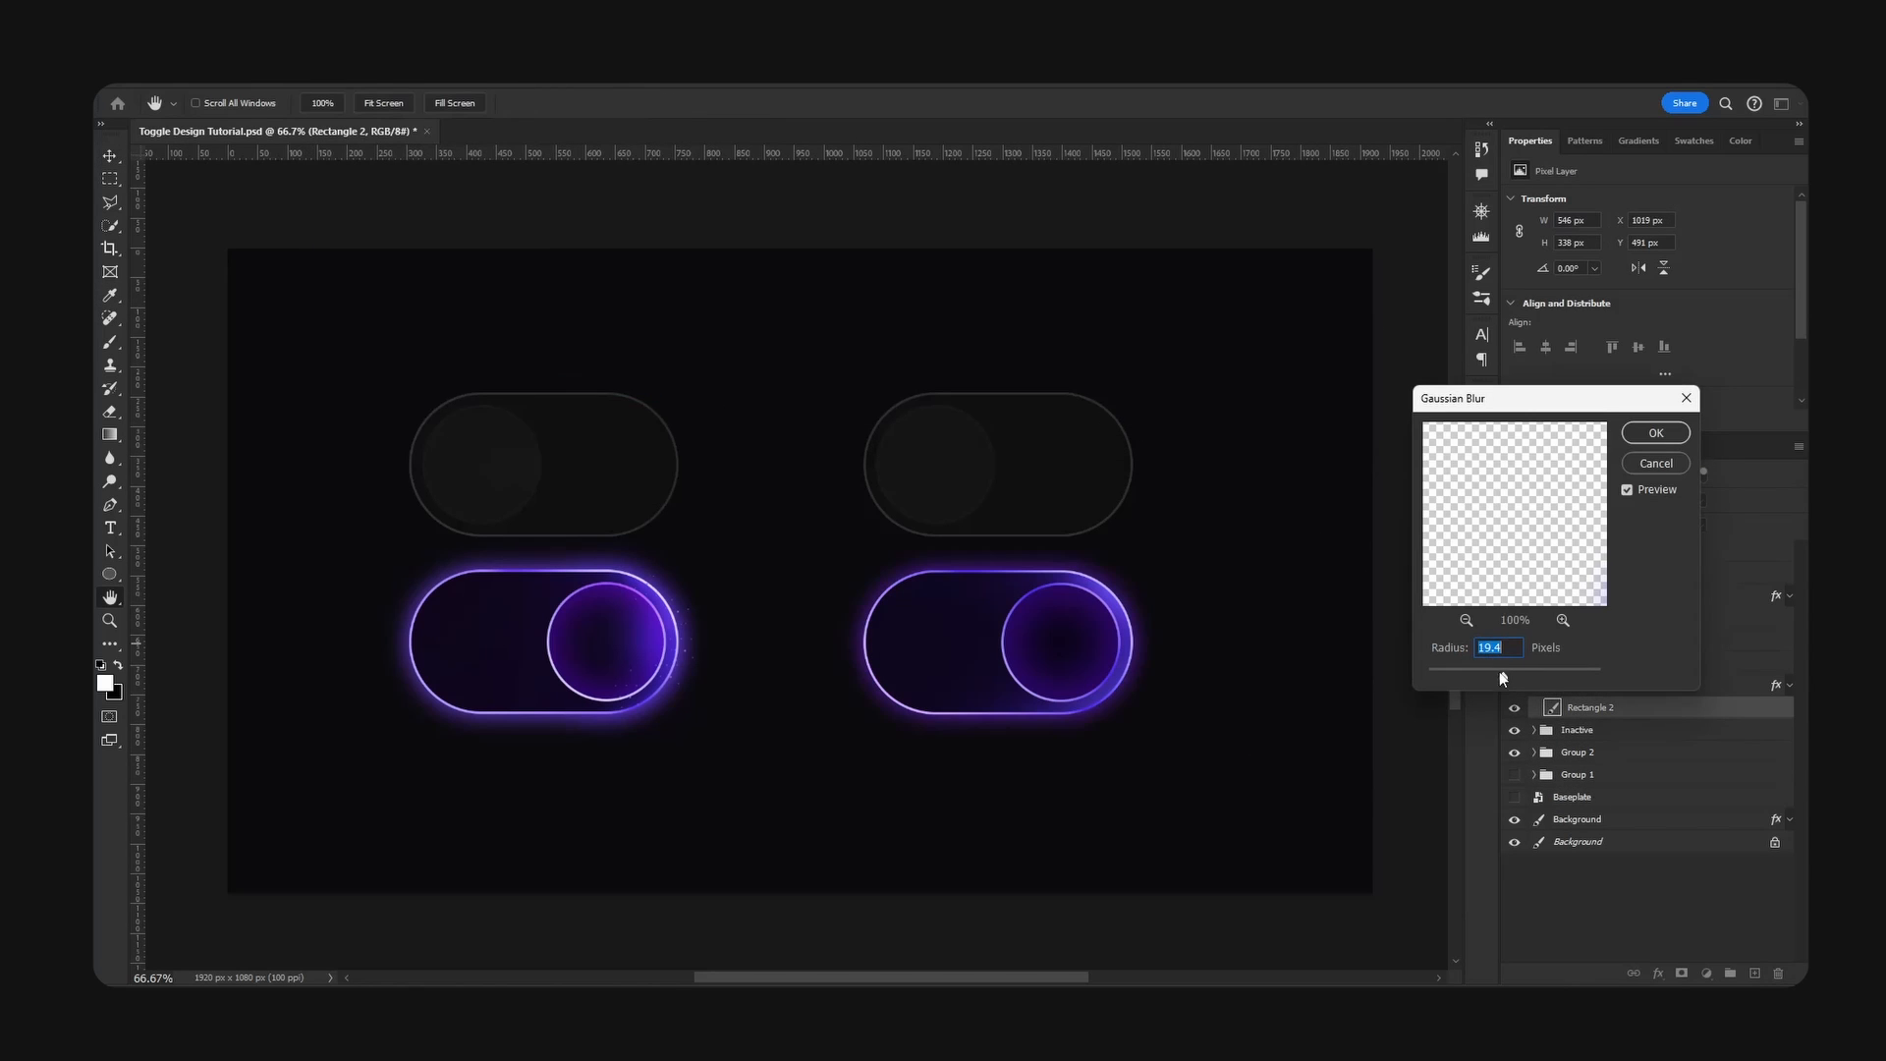
drag(1499, 670, 1500, 669)
click(1656, 433)
- Shift the outer glow's hue by -7 with Hue/Saturation
key(ctrl+u)
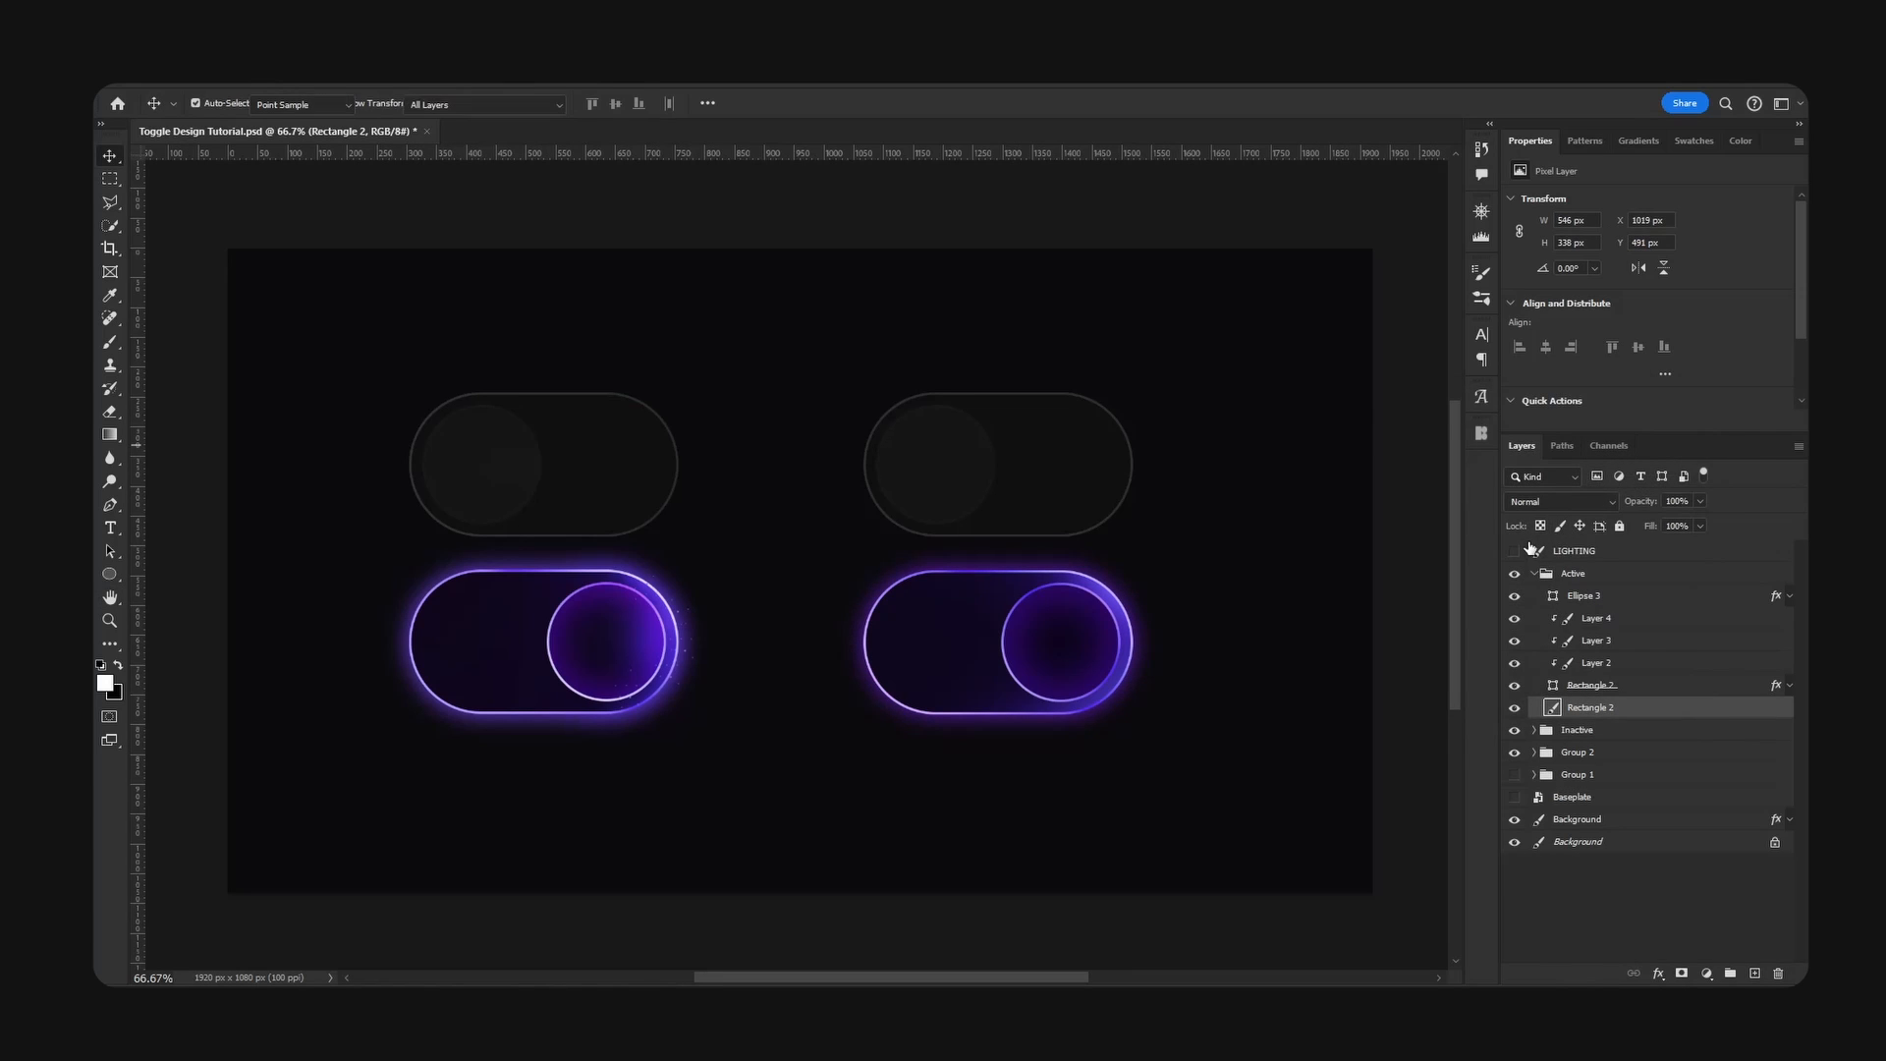
drag(1521, 520, 1516, 529)
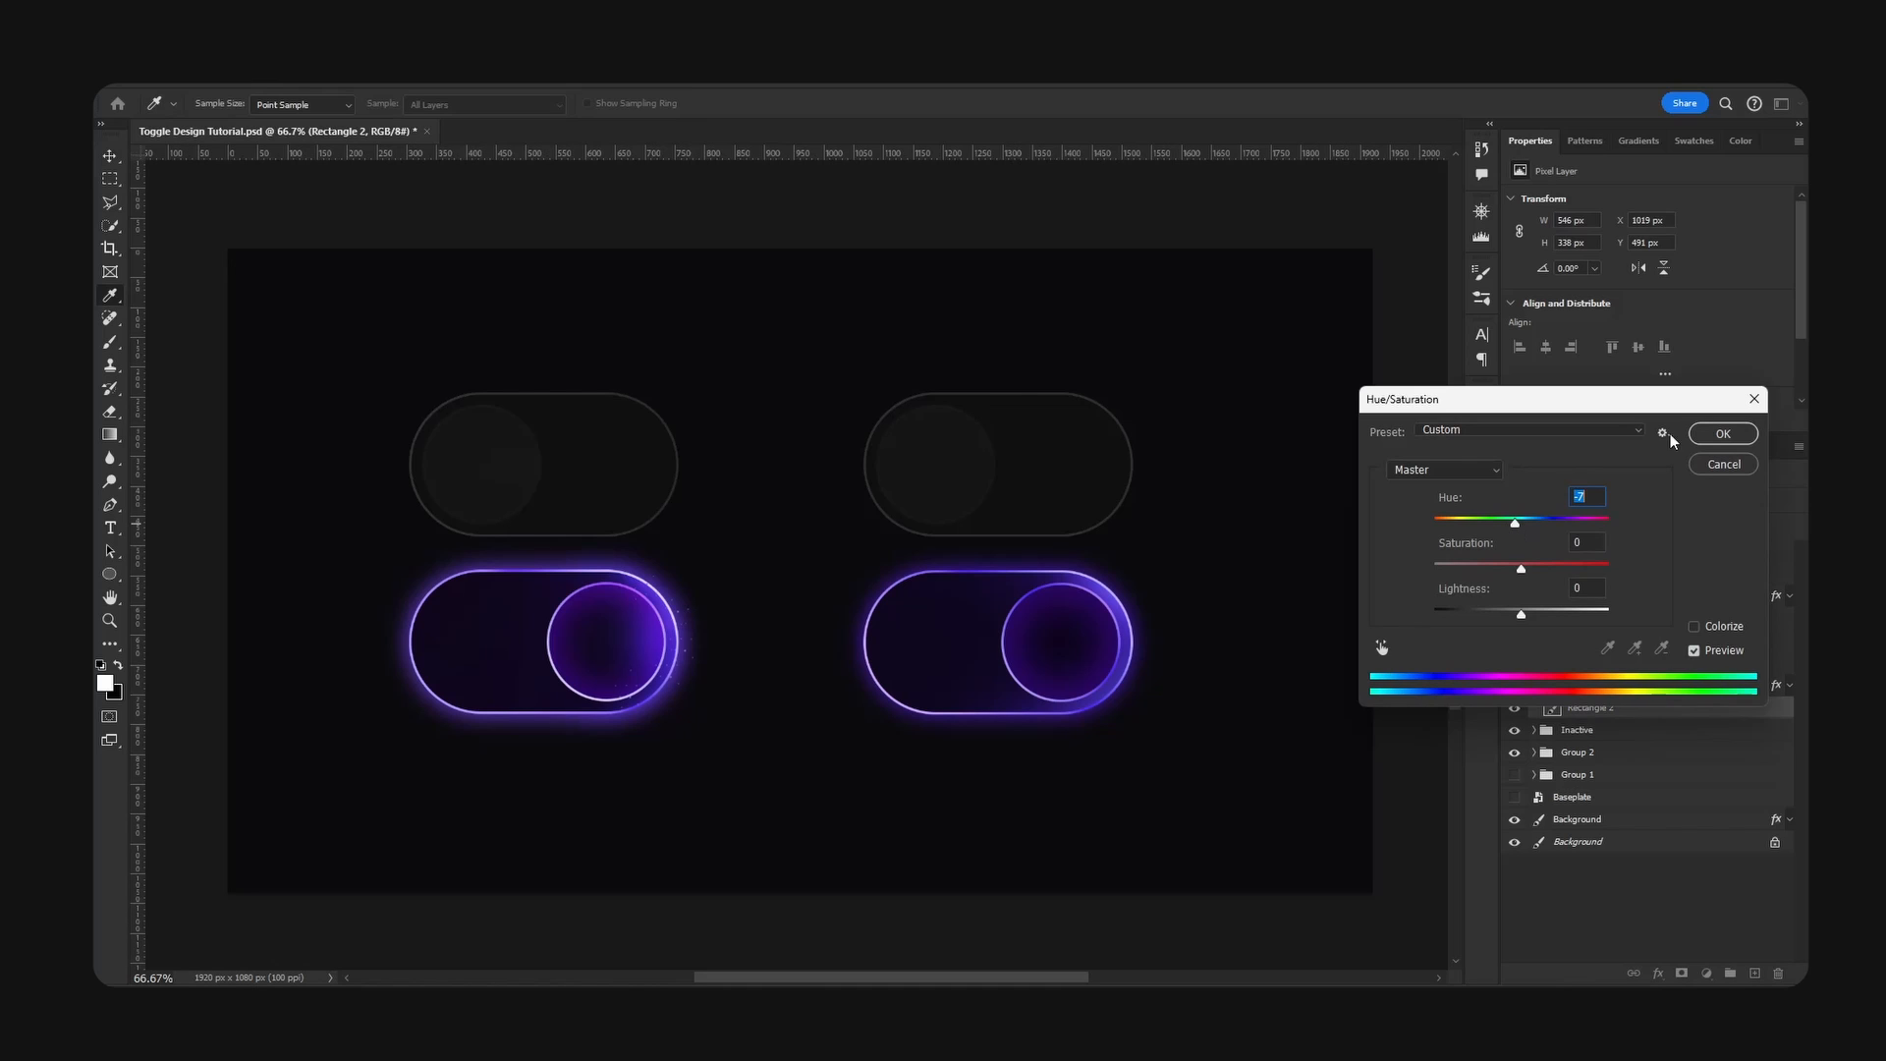
click(1723, 434)
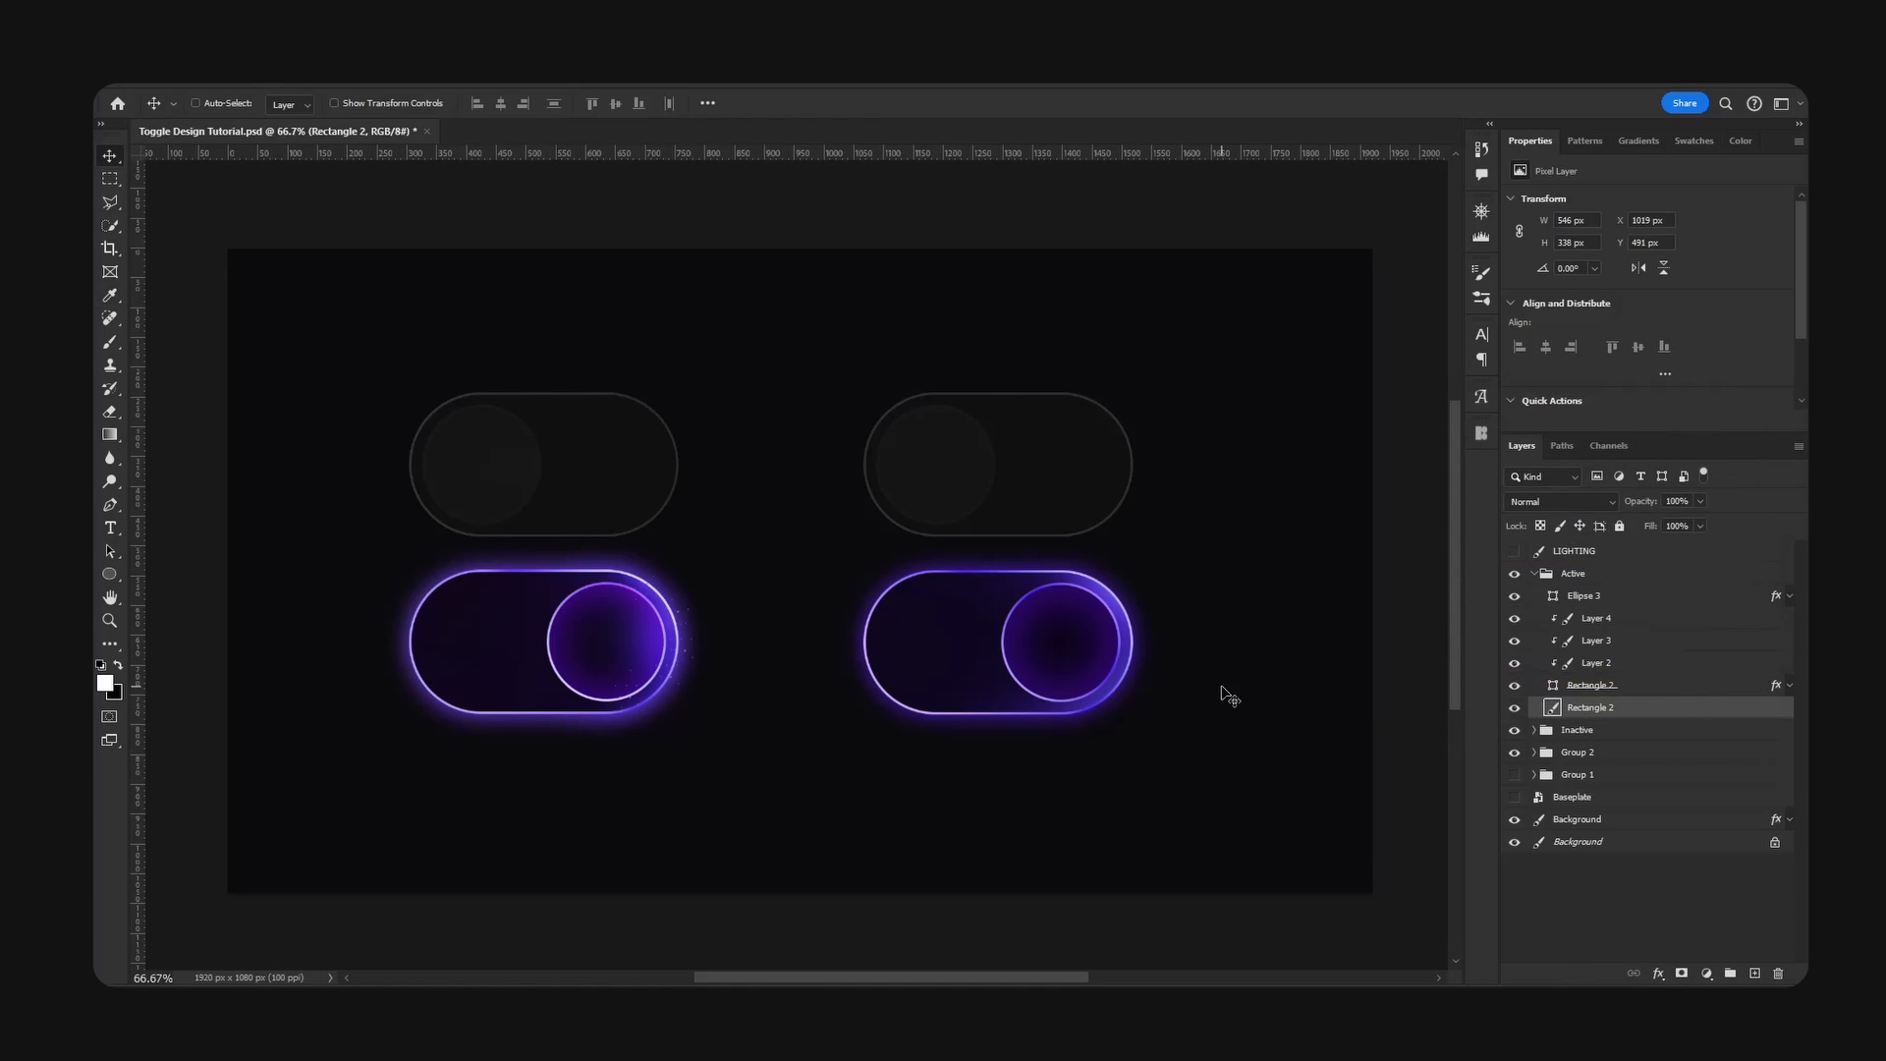
- Add a new layer above the Active knob and closely examine the specks at the reference on toggle's knob end
click(1592, 596)
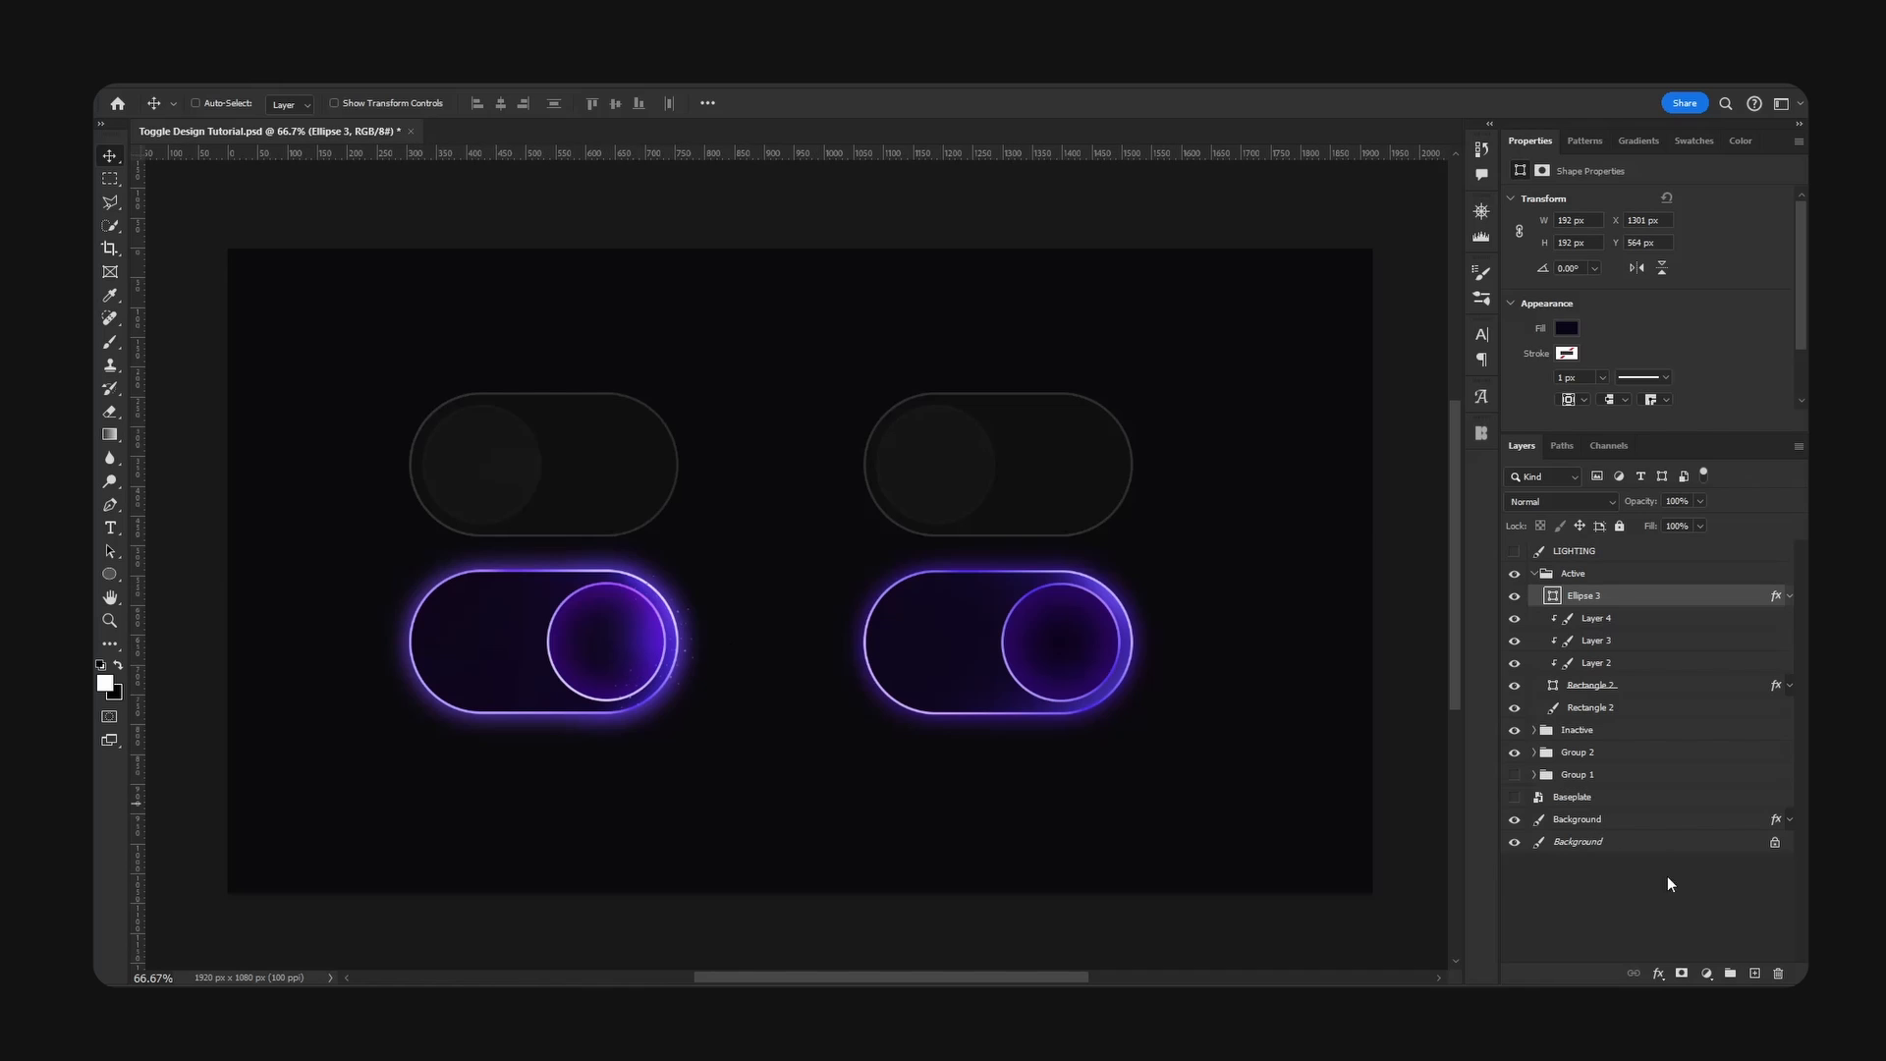
click(1756, 972)
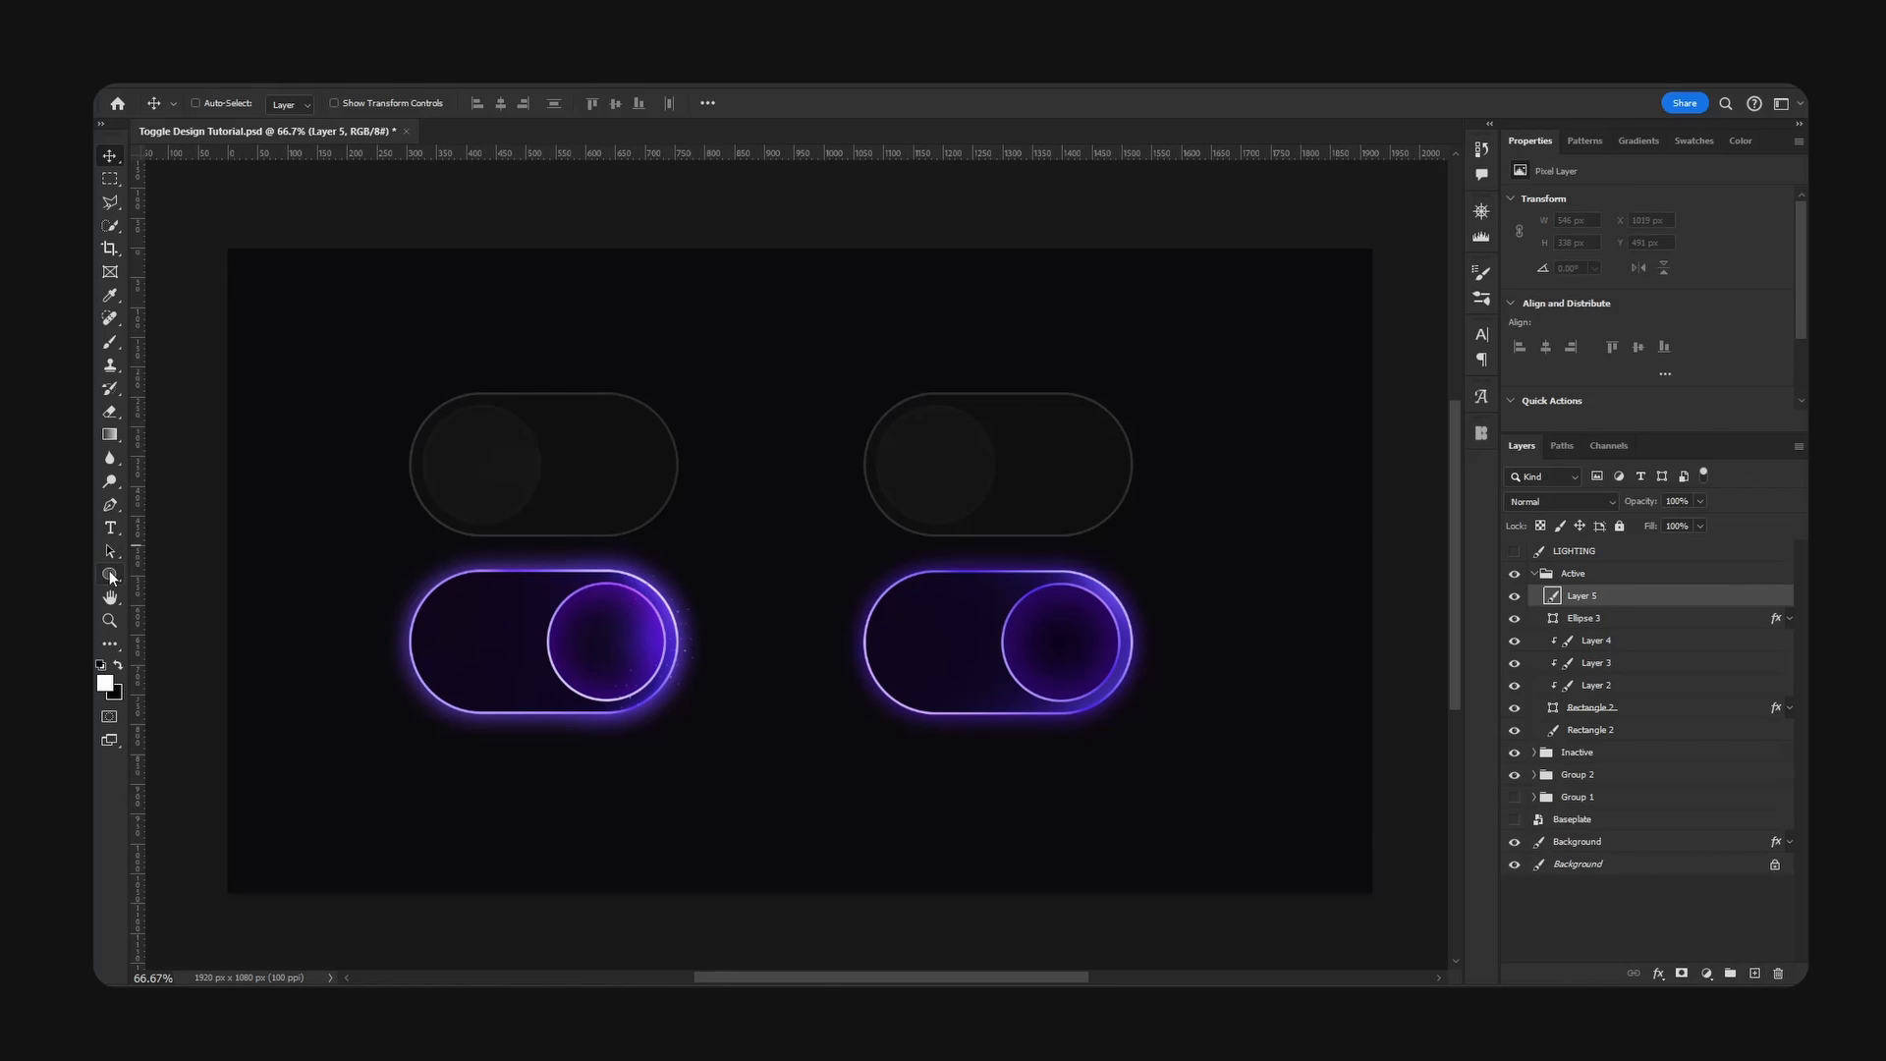
click(109, 574)
key(ctrl+plus)
key(ctrl+plus)
key(space)
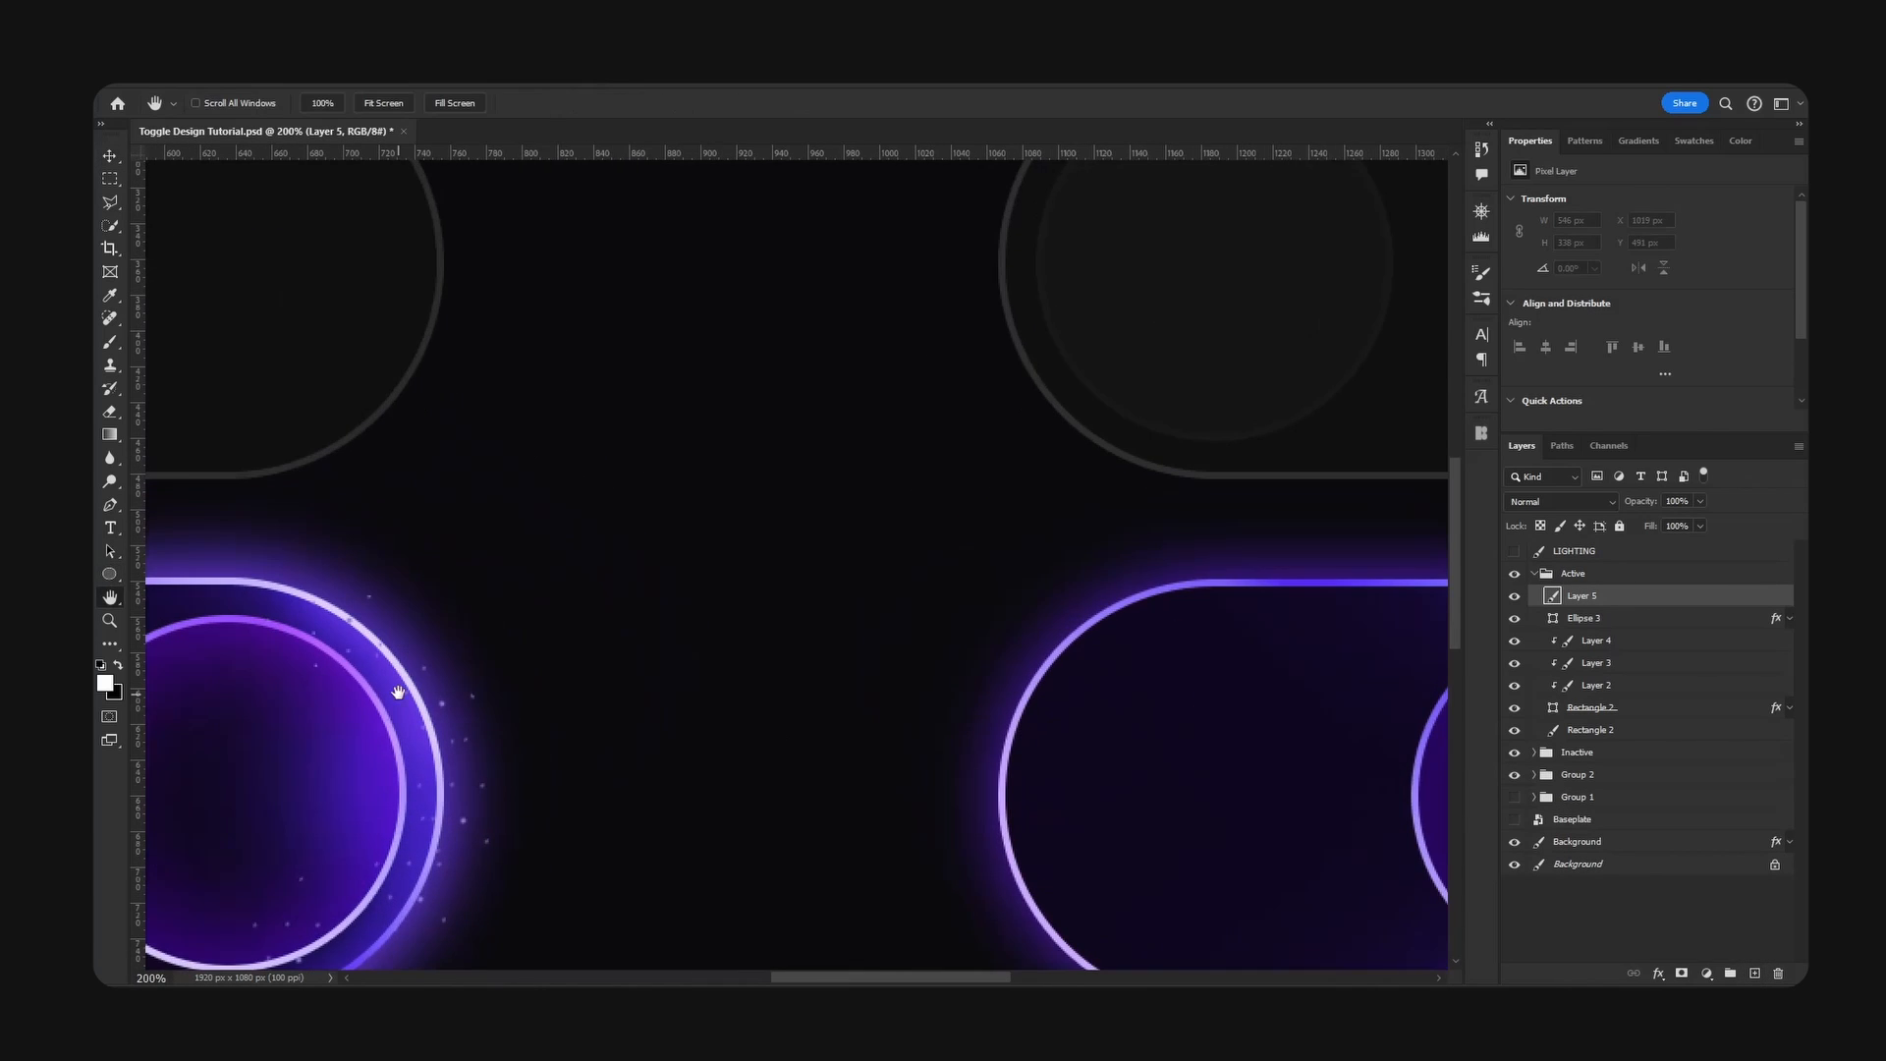
drag(402, 687, 858, 548)
drag(1099, 529, 741, 606)
- Give the Brush a hard edge and set its opacity to 100%
key(b)
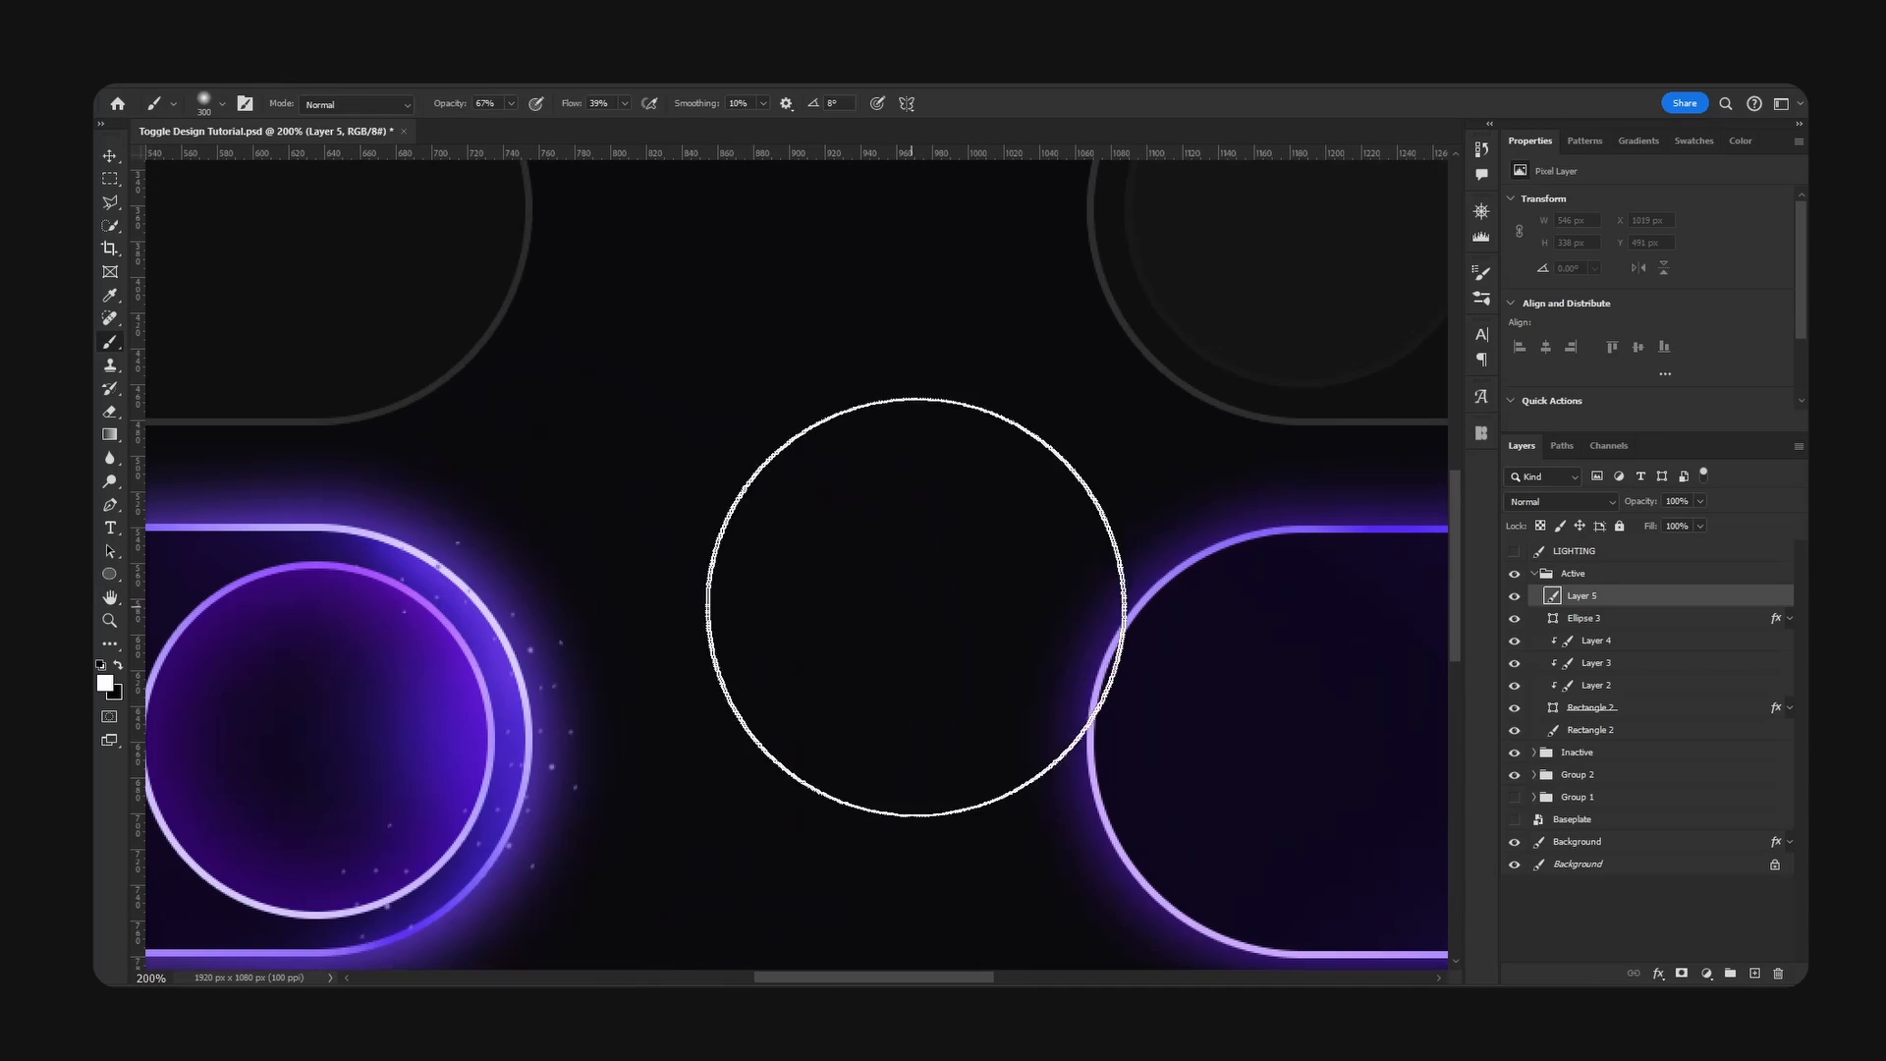
click(223, 104)
drag(293, 201, 462, 202)
key(Return)
drag(449, 105, 486, 104)
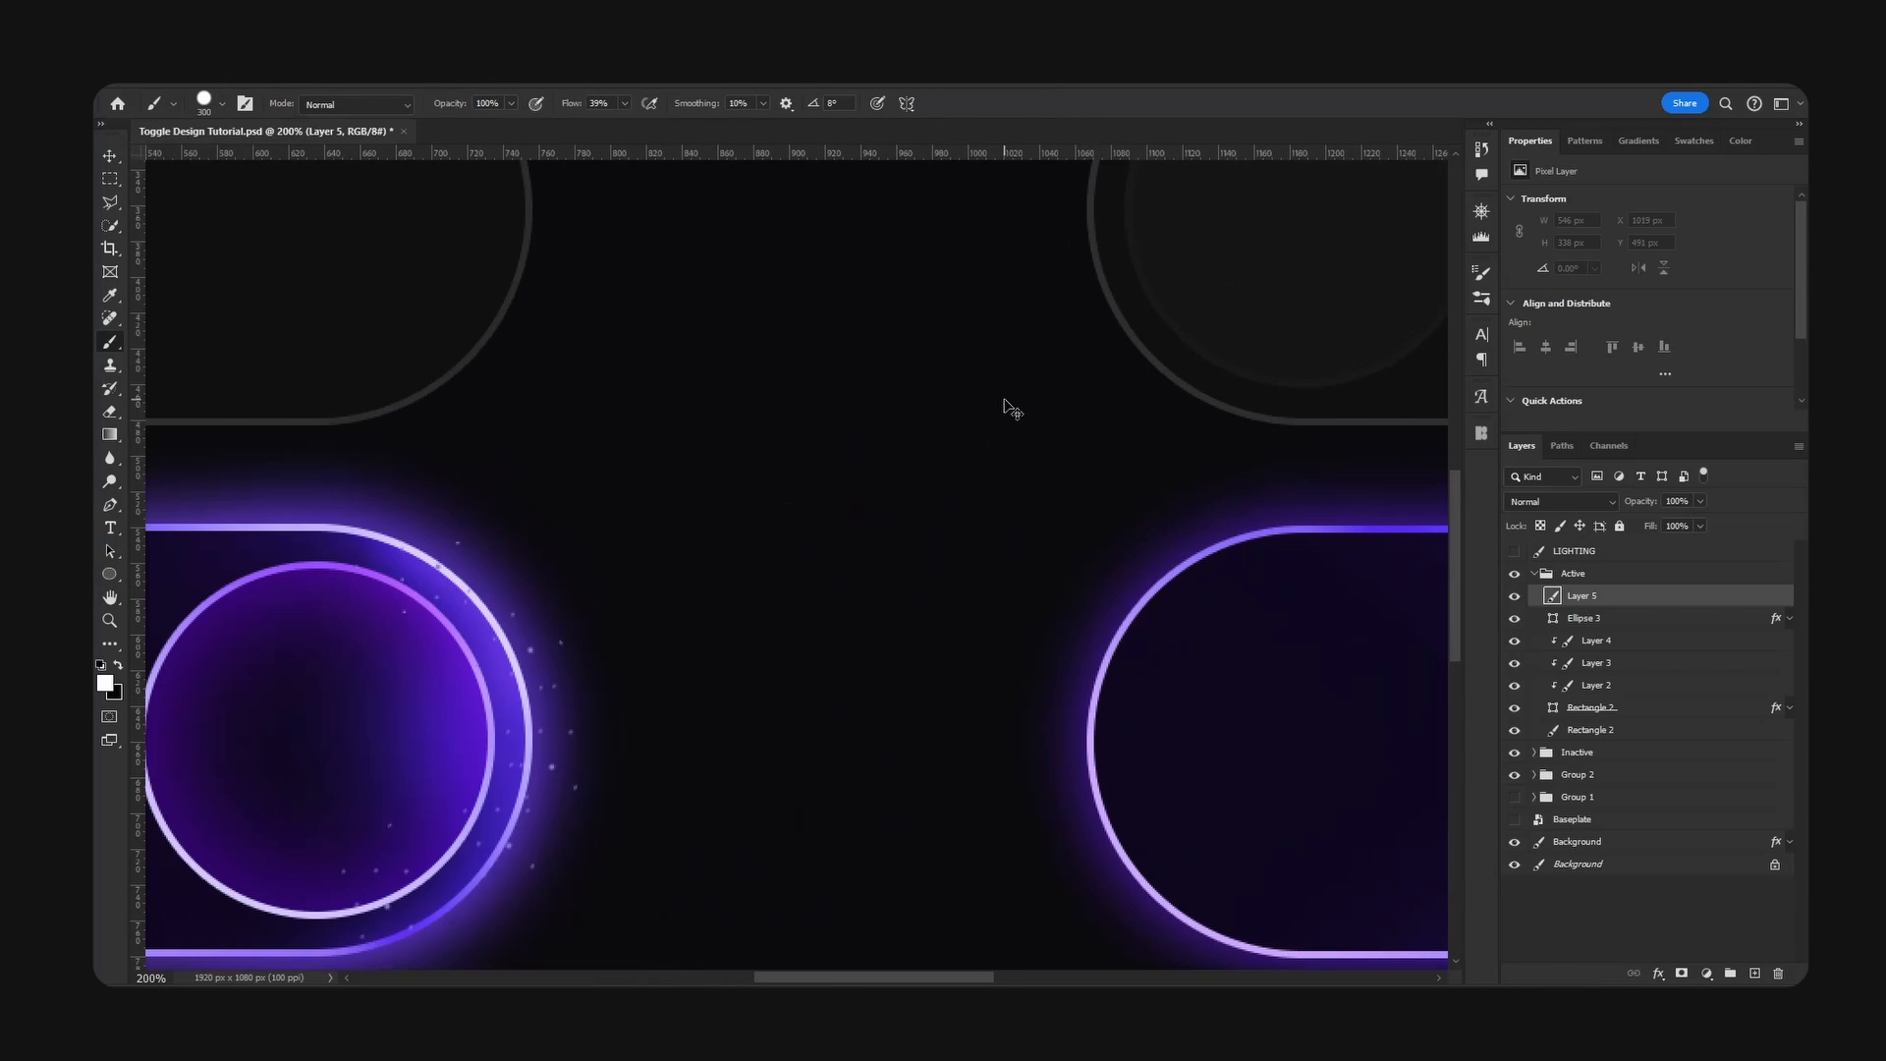
- Paint tiny white specks around the upper knob end of the Active toggle, using a very small brush with increased flow
key(ctrl+minus)
key(bracketleft)
key(bracketleft)
key(bracketleft)
key(bracketleft)
key(bracketleft)
key(bracketleft)
key(bracketleft)
key(bracketleft)
key(bracketleft)
key(bracketleft)
key(bracketleft)
key(bracketleft)
key(bracketleft)
key(bracketleft)
key(bracketleft)
key(bracketleft)
key(bracketleft)
key(bracketleft)
key(bracketleft)
key(bracketleft)
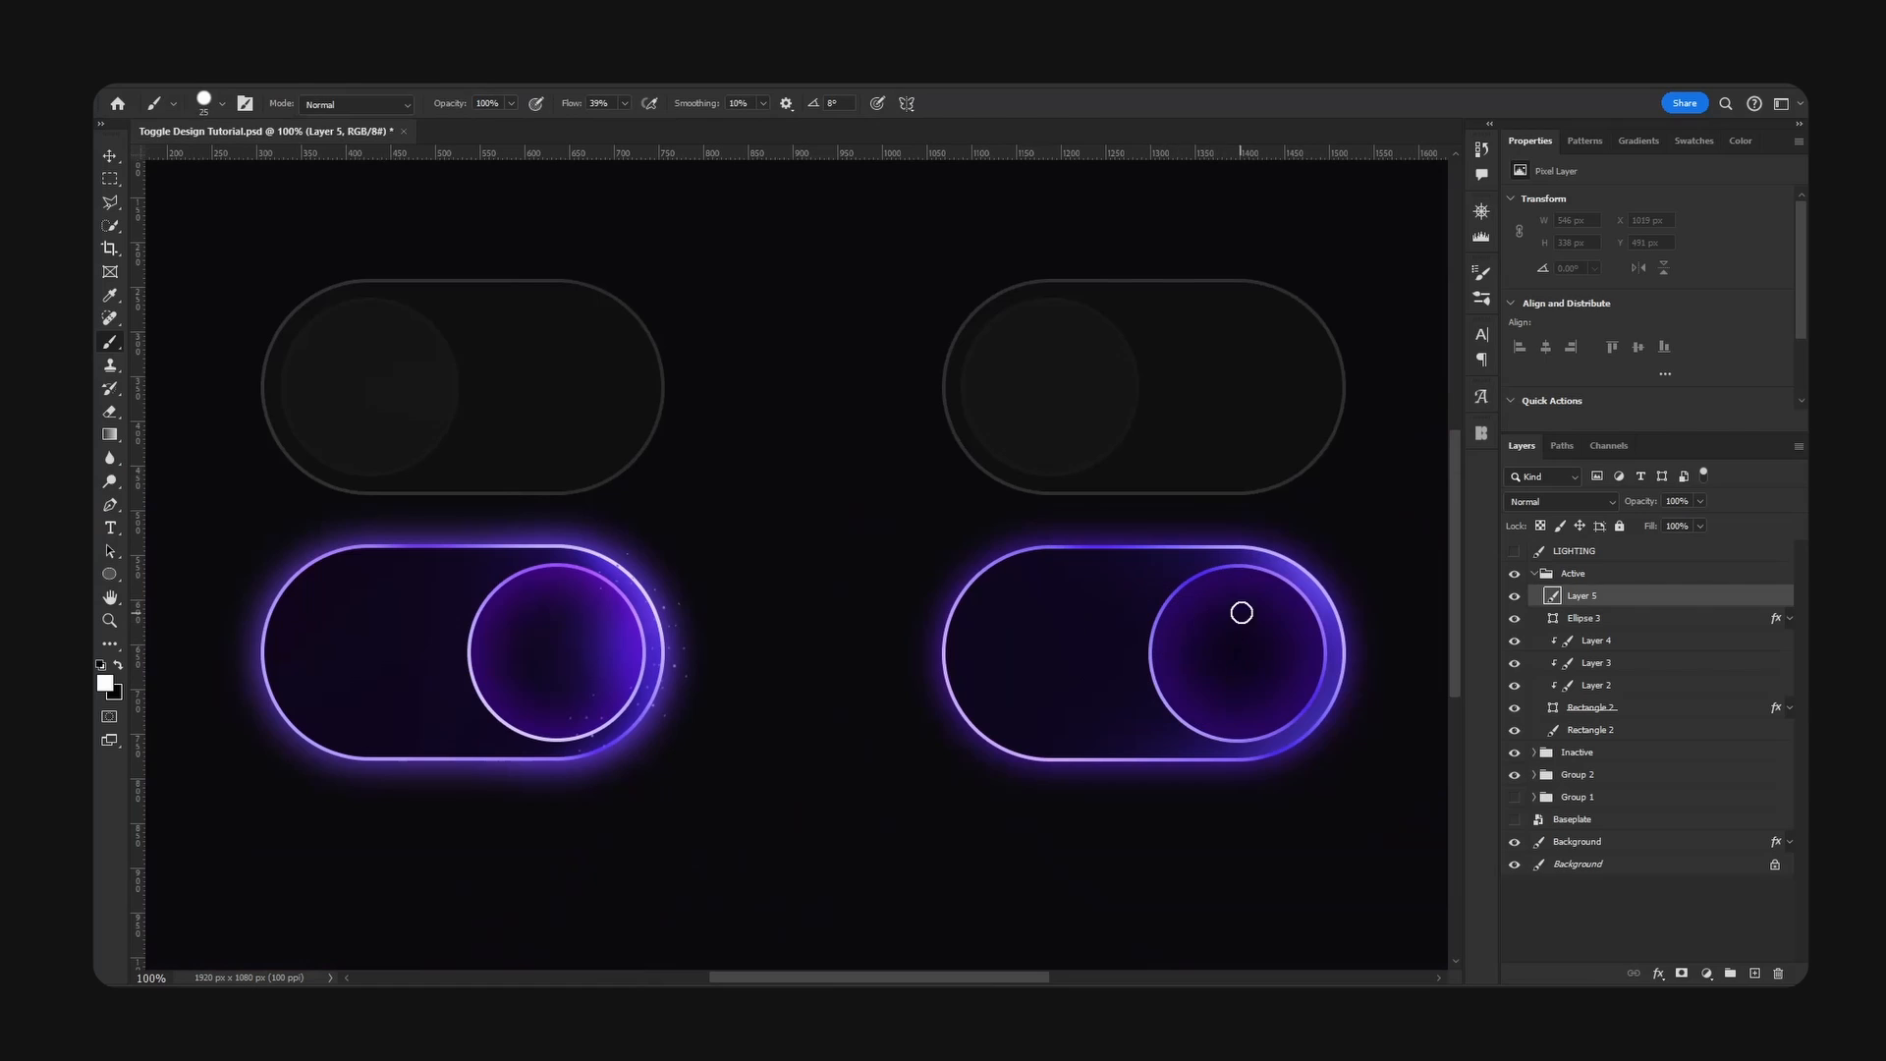
click(1265, 587)
key(bracketleft)
drag(568, 106, 744, 113)
click(222, 103)
click(222, 103)
click(1256, 594)
drag(1313, 587, 1328, 653)
- Scale down the painted group of white specks at the upper knob end of the Active toggle
key(ctrl+t)
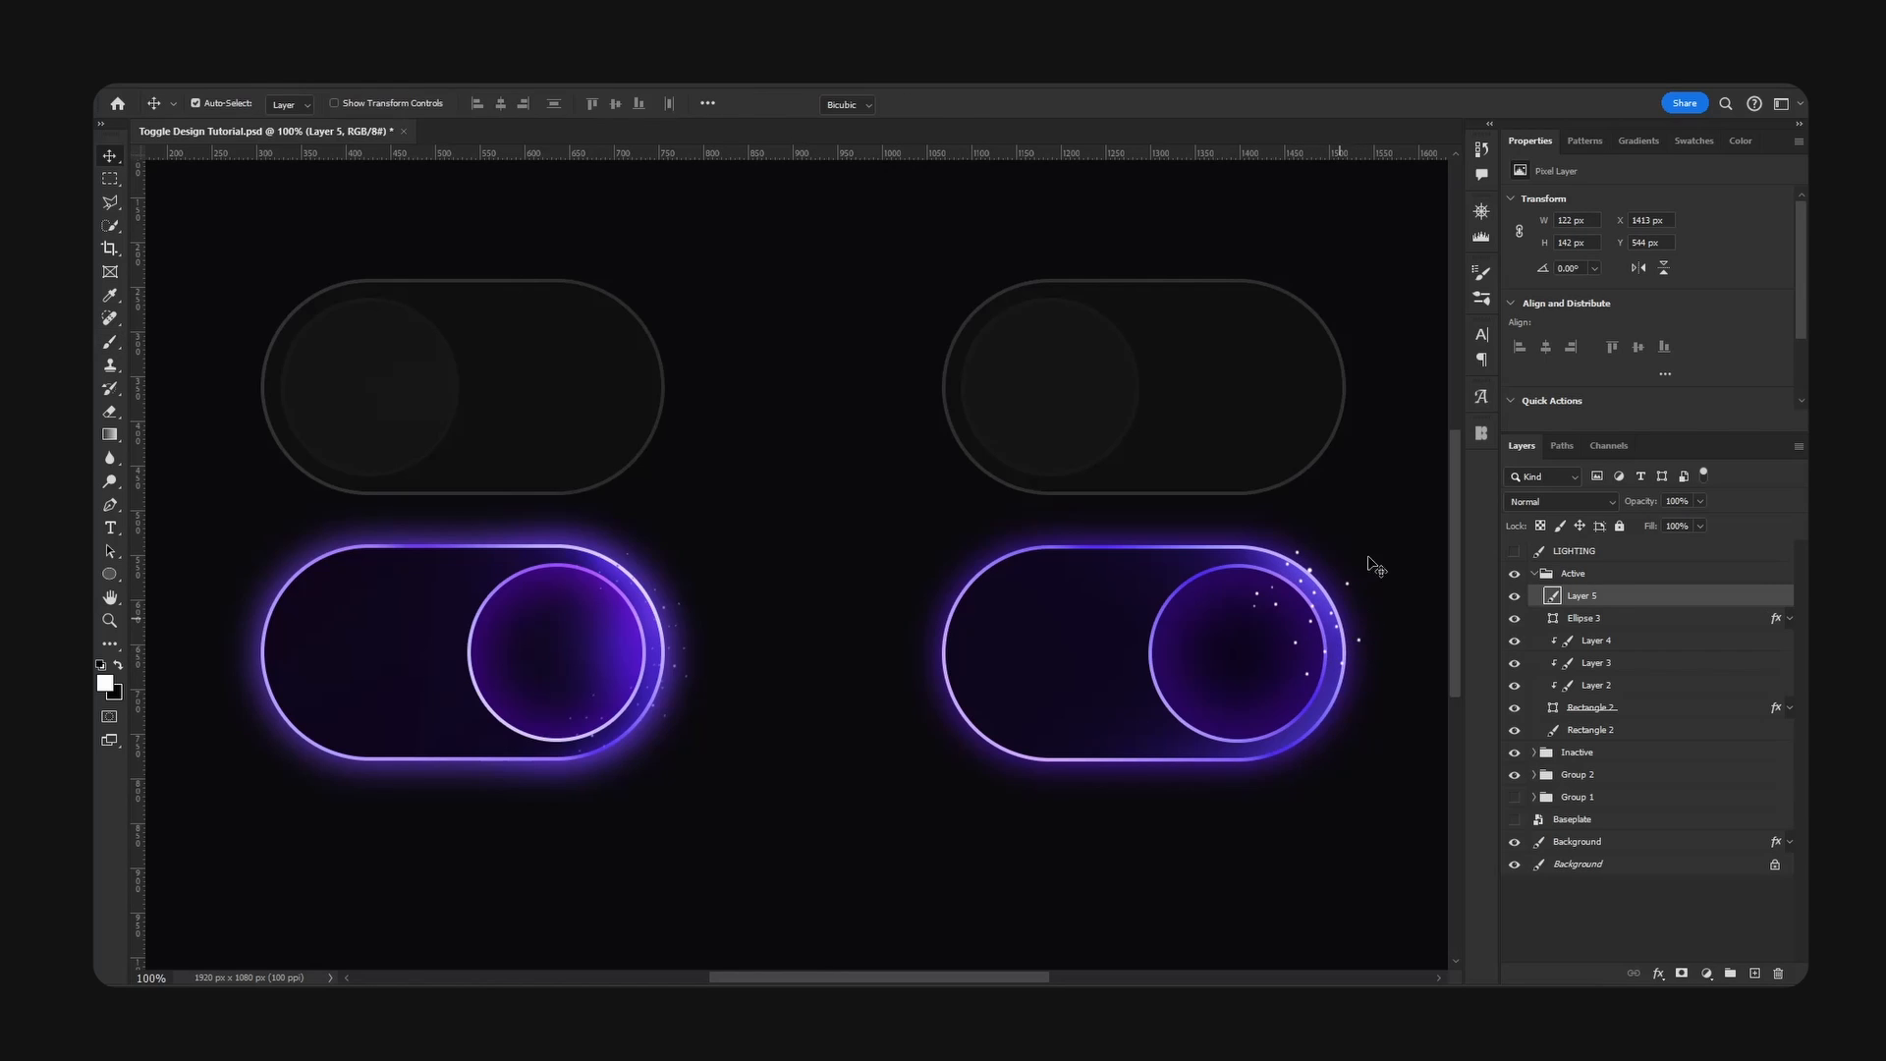
alt+shift+drag(1364, 551, 1318, 591)
key(Return)
- Duplicate the speck layer twice, transforming and placing the copies down the Active toggle's knob end to its lower edge
alt+drag(1368, 606, 1340, 758)
key(ctrl+t)
key(Return)
key(ctrl+t)
drag(1357, 680, 1358, 768)
key(Return)
drag(1361, 770, 1366, 767)
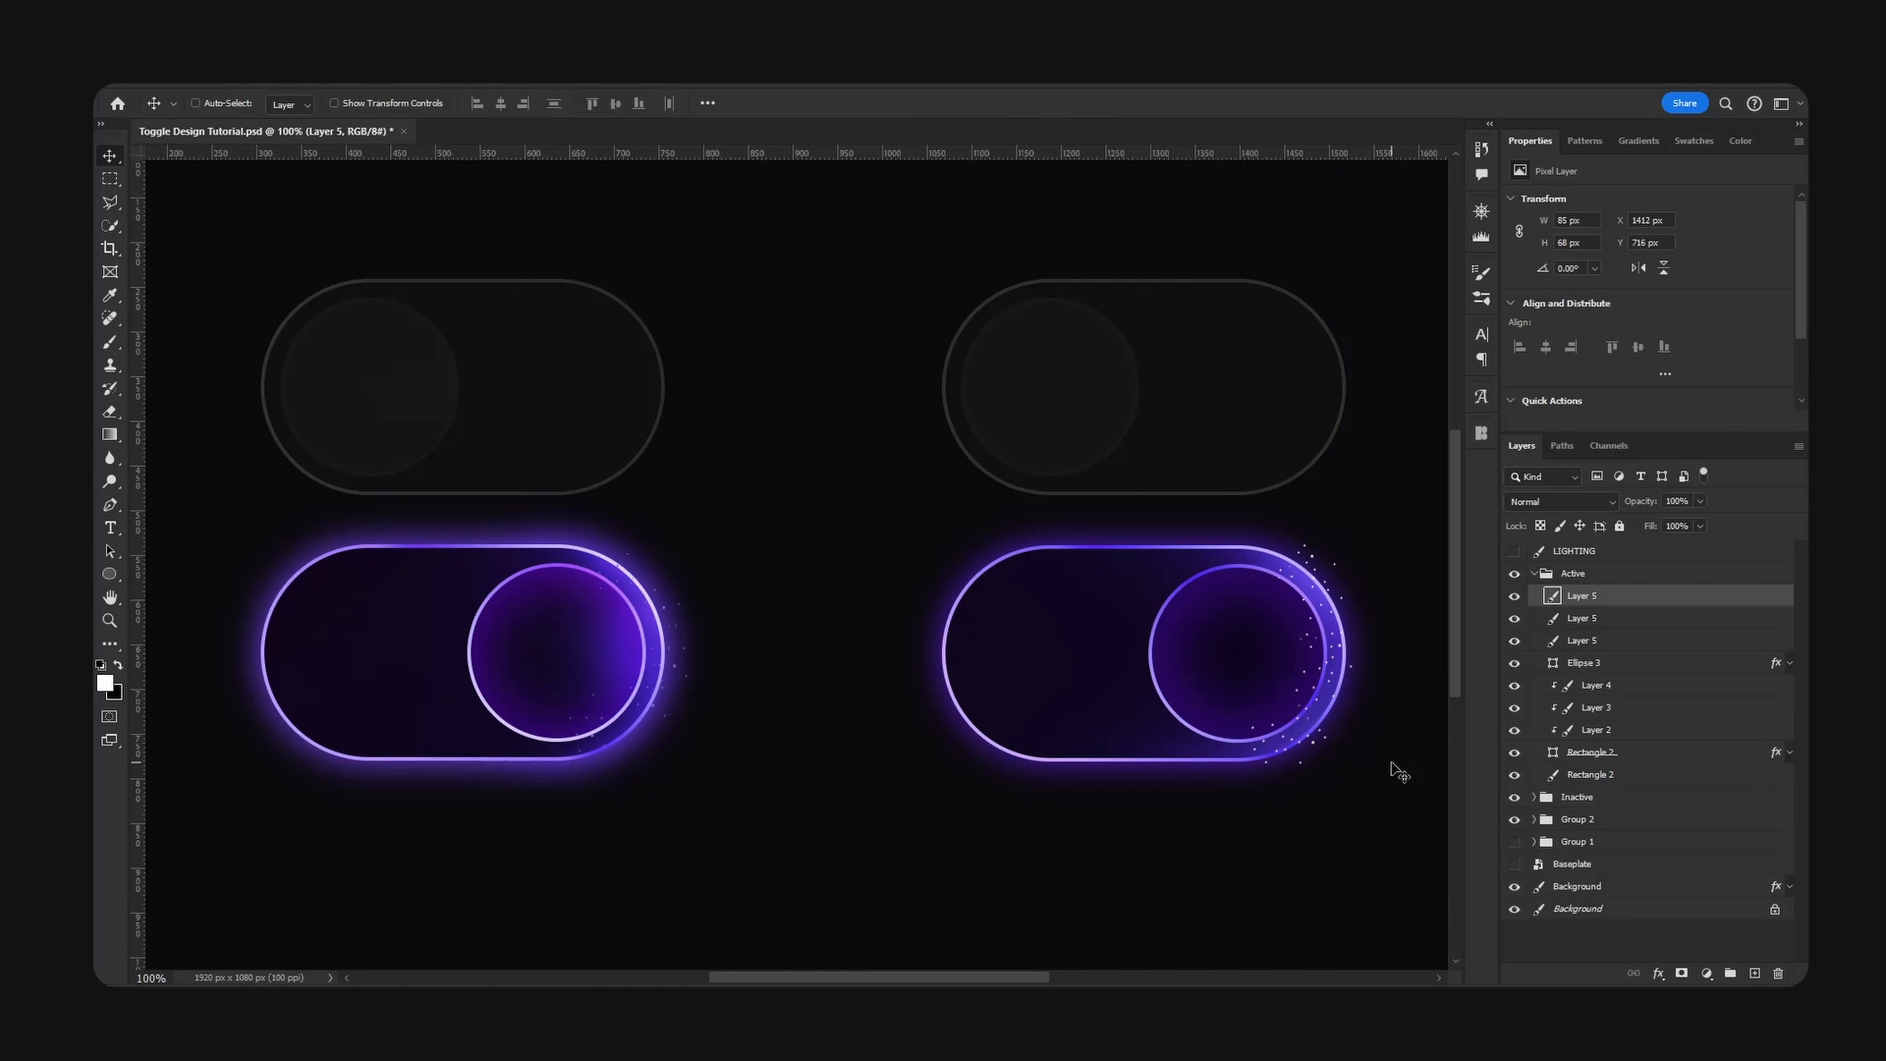
- Apply a light violet Color Overlay, 9c75ff, to the merged speck layer and bring up its free transform
double_click(1660, 602)
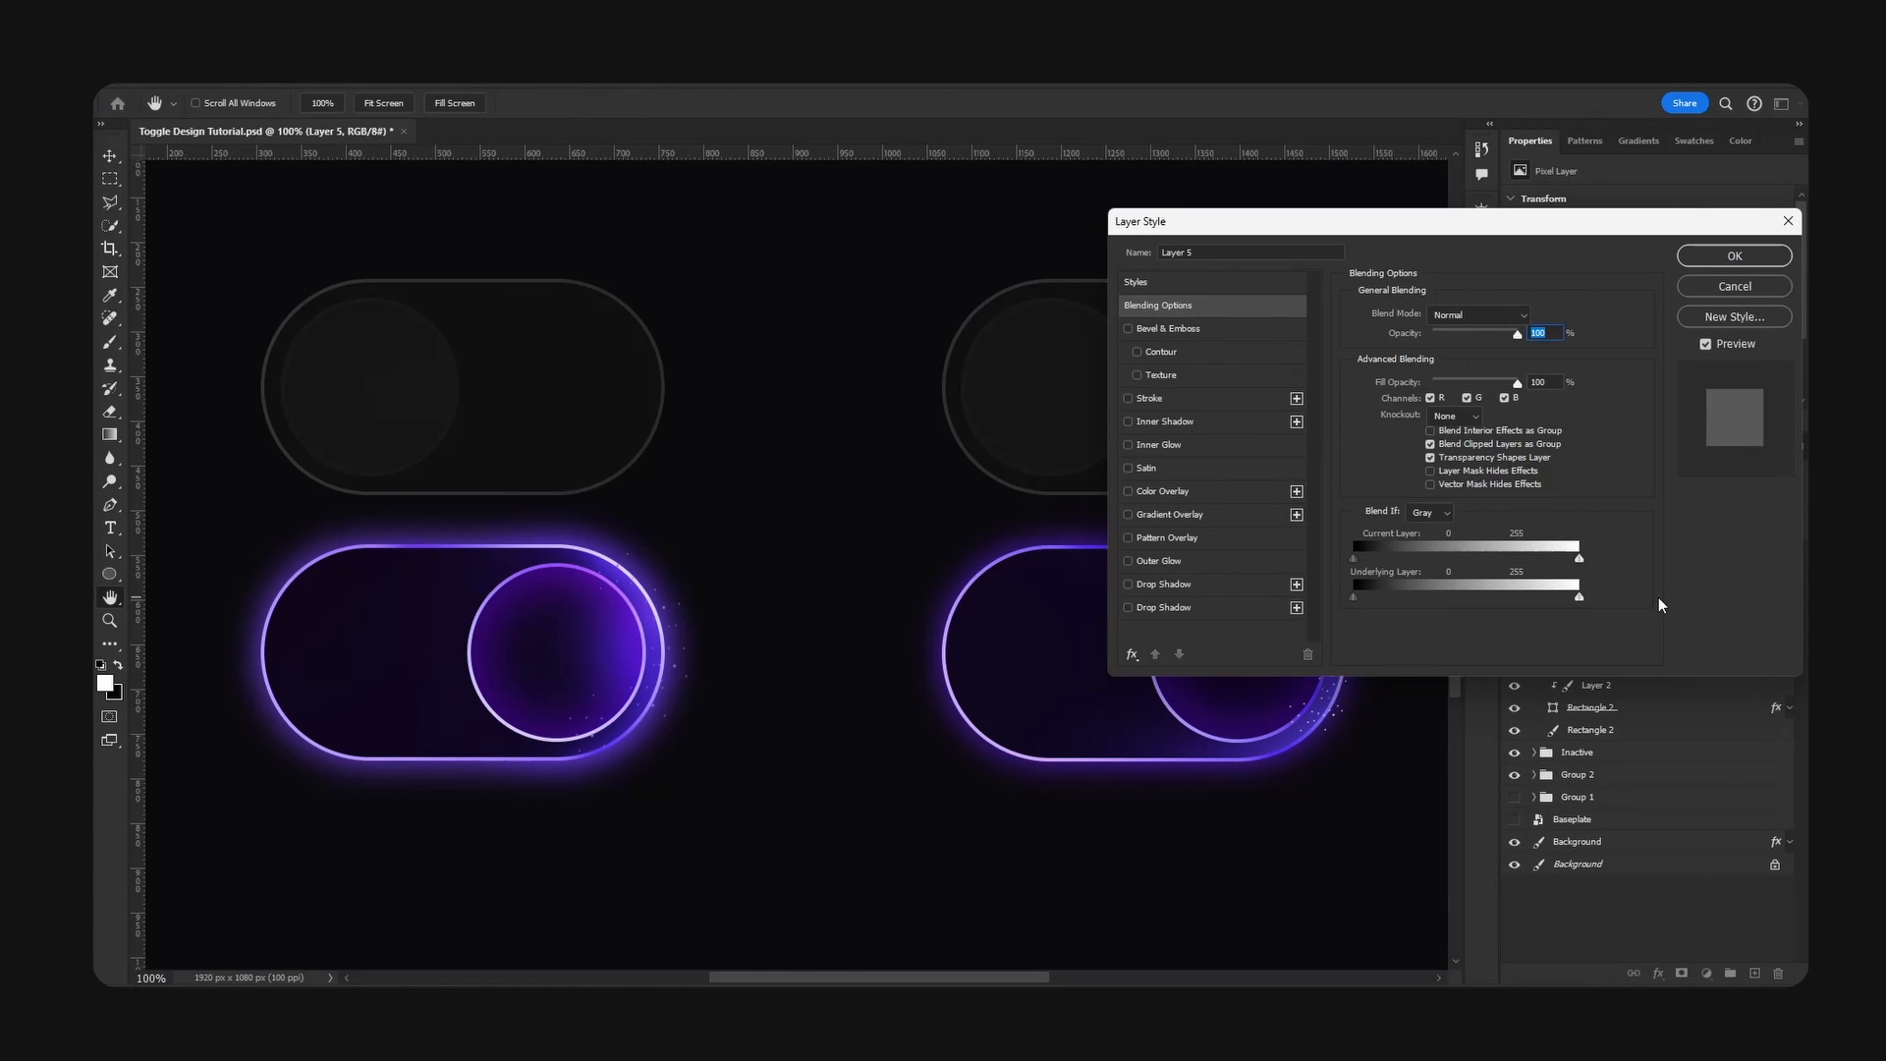
drag(1500, 222, 840, 294)
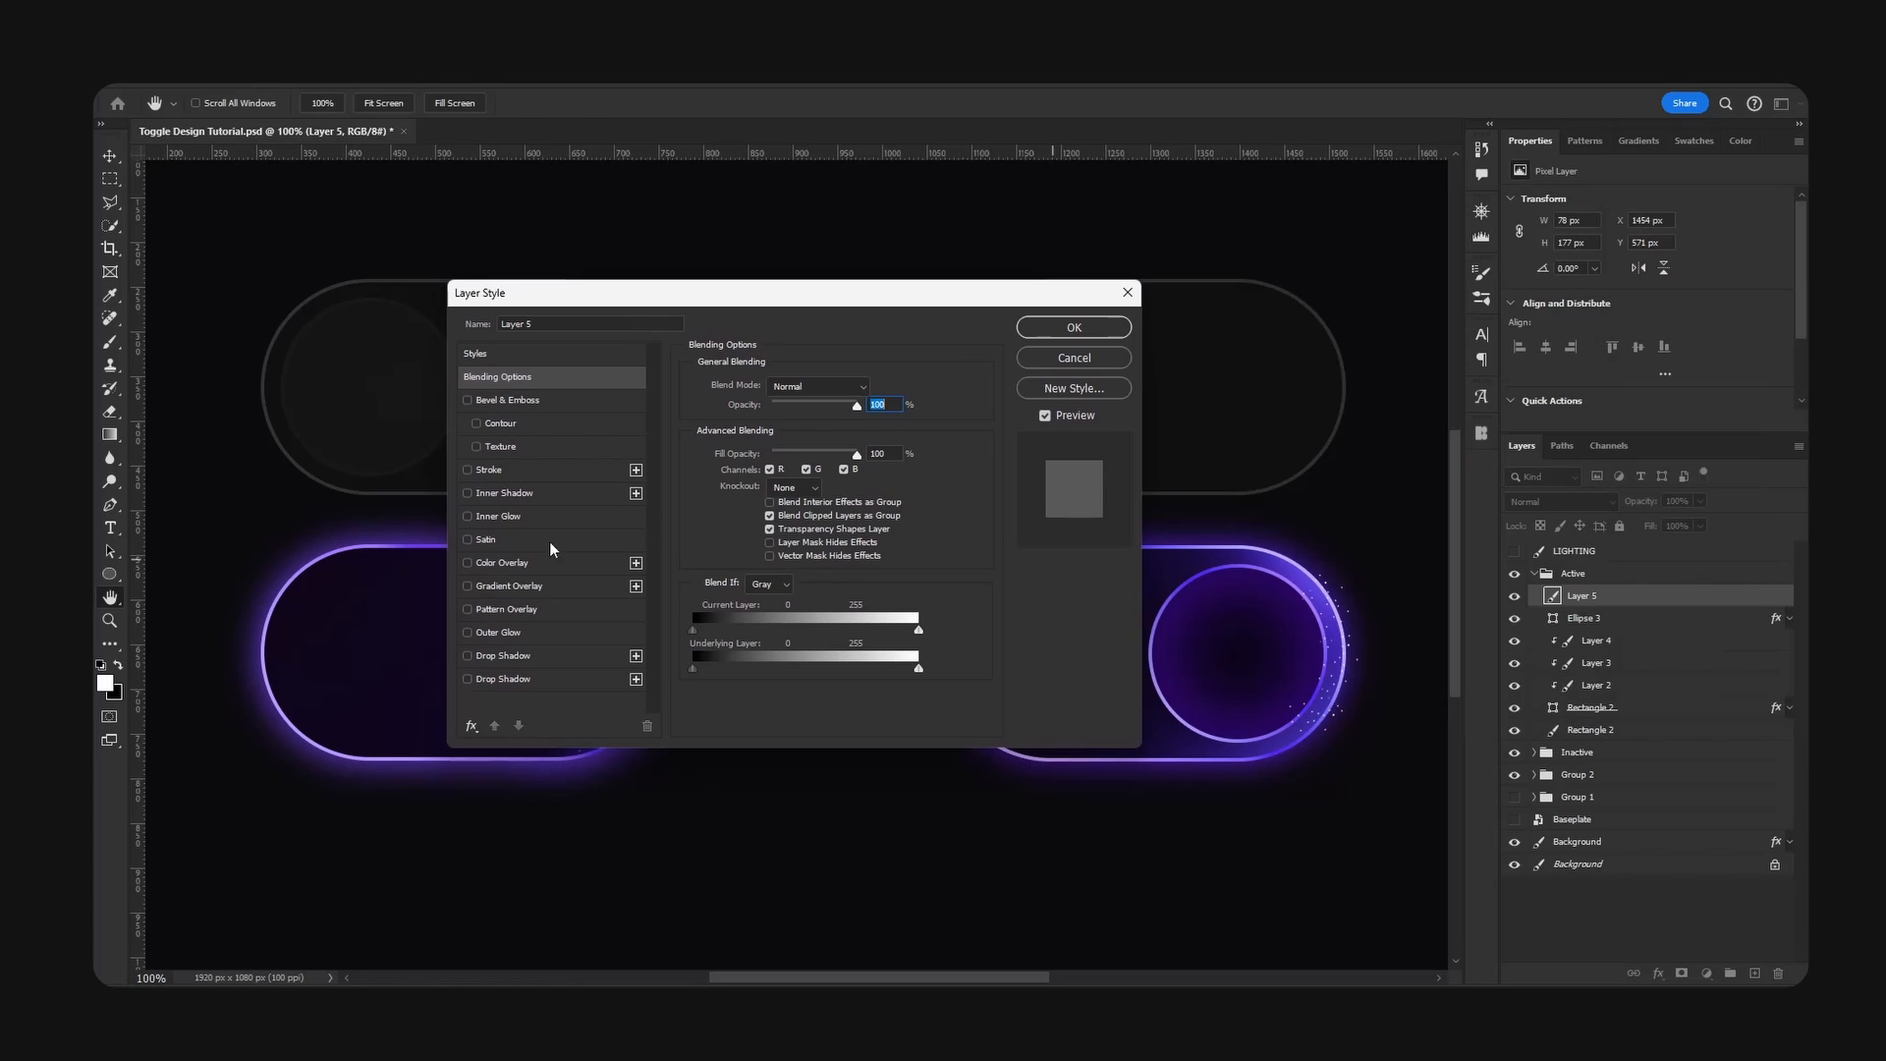
click(503, 563)
click(880, 394)
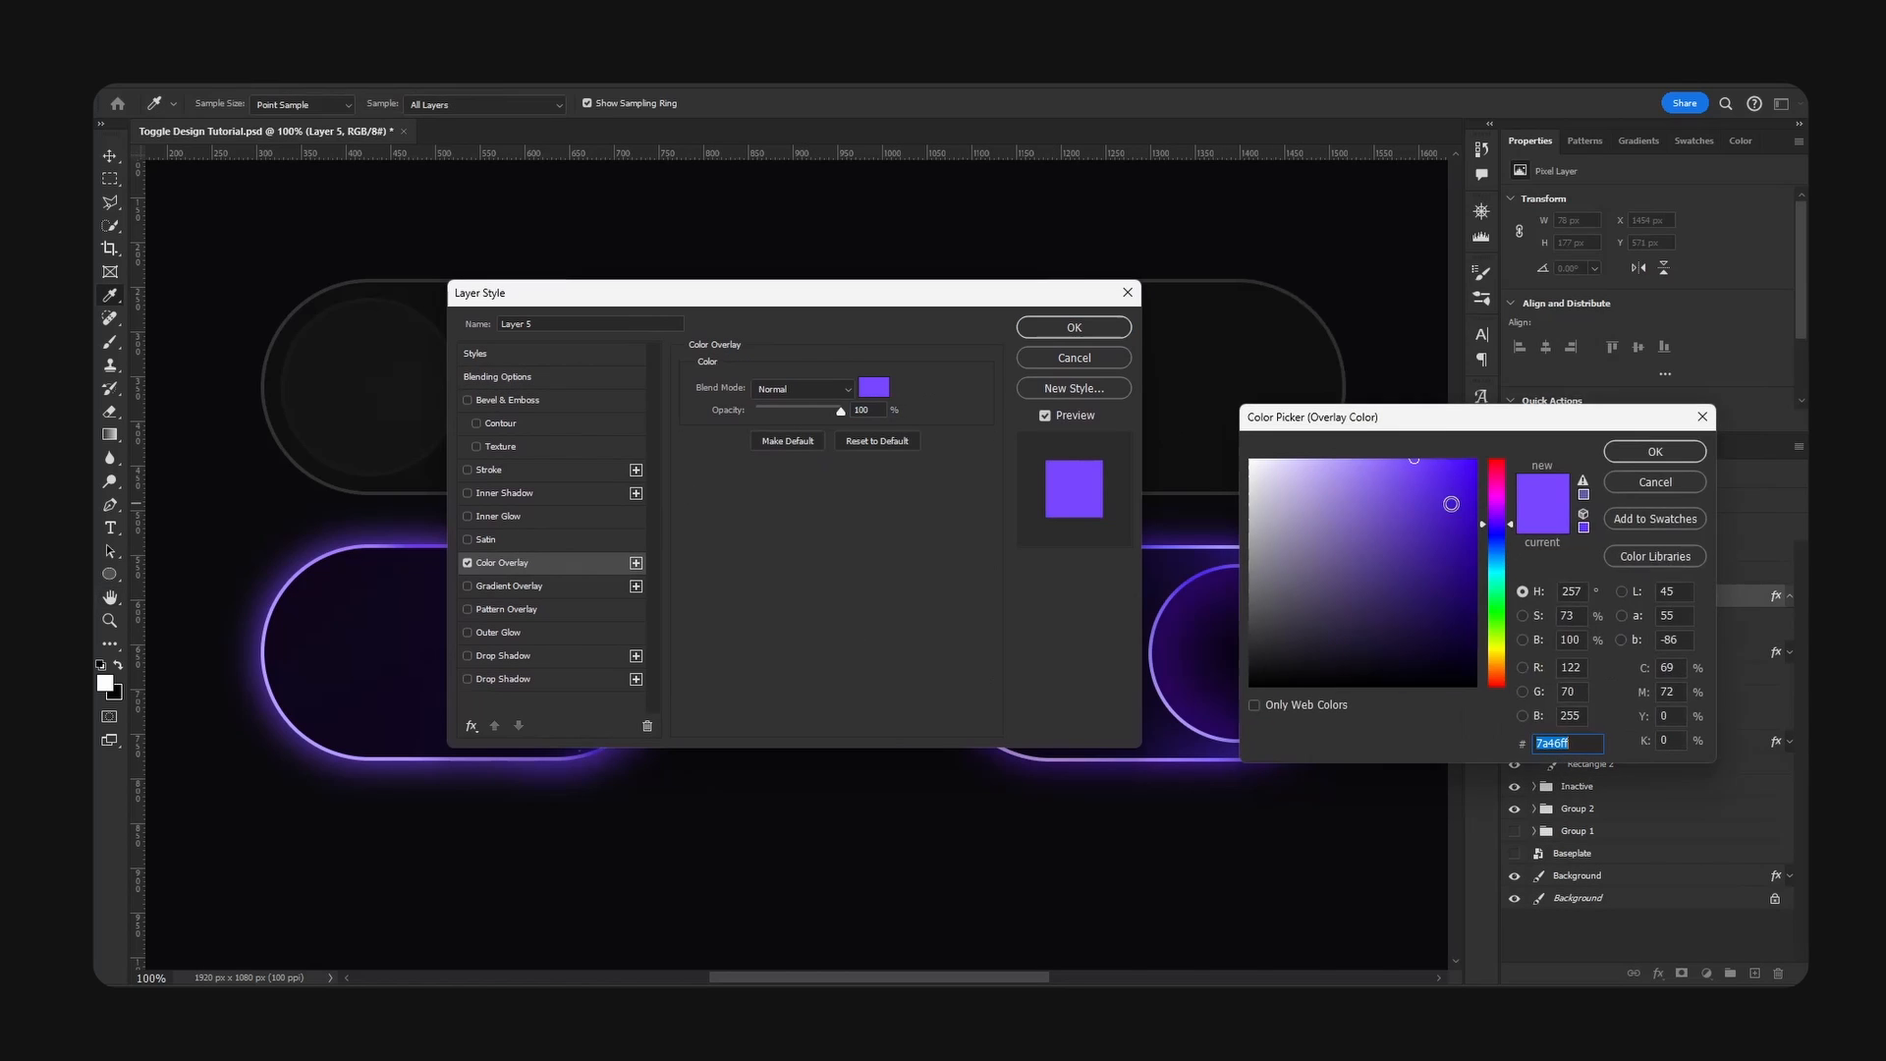
drag(1447, 425, 1543, 426)
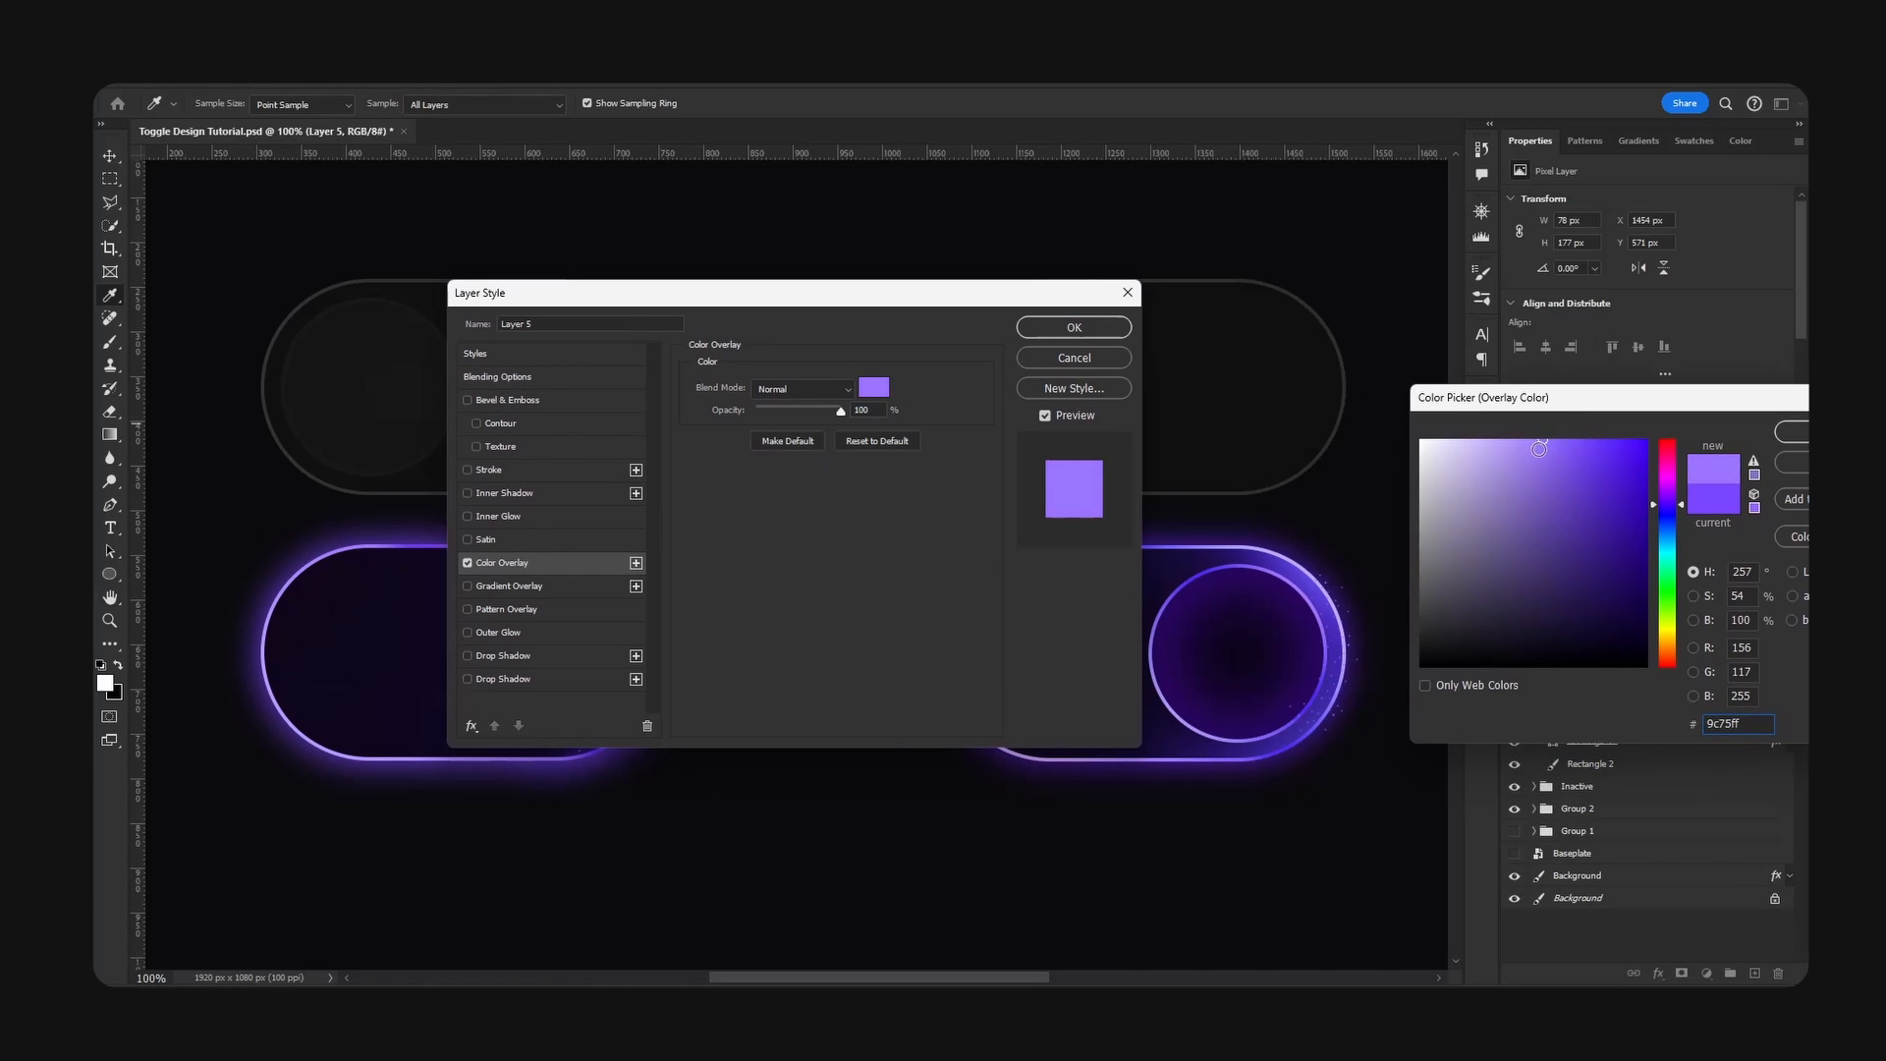
key(Return)
click(1074, 327)
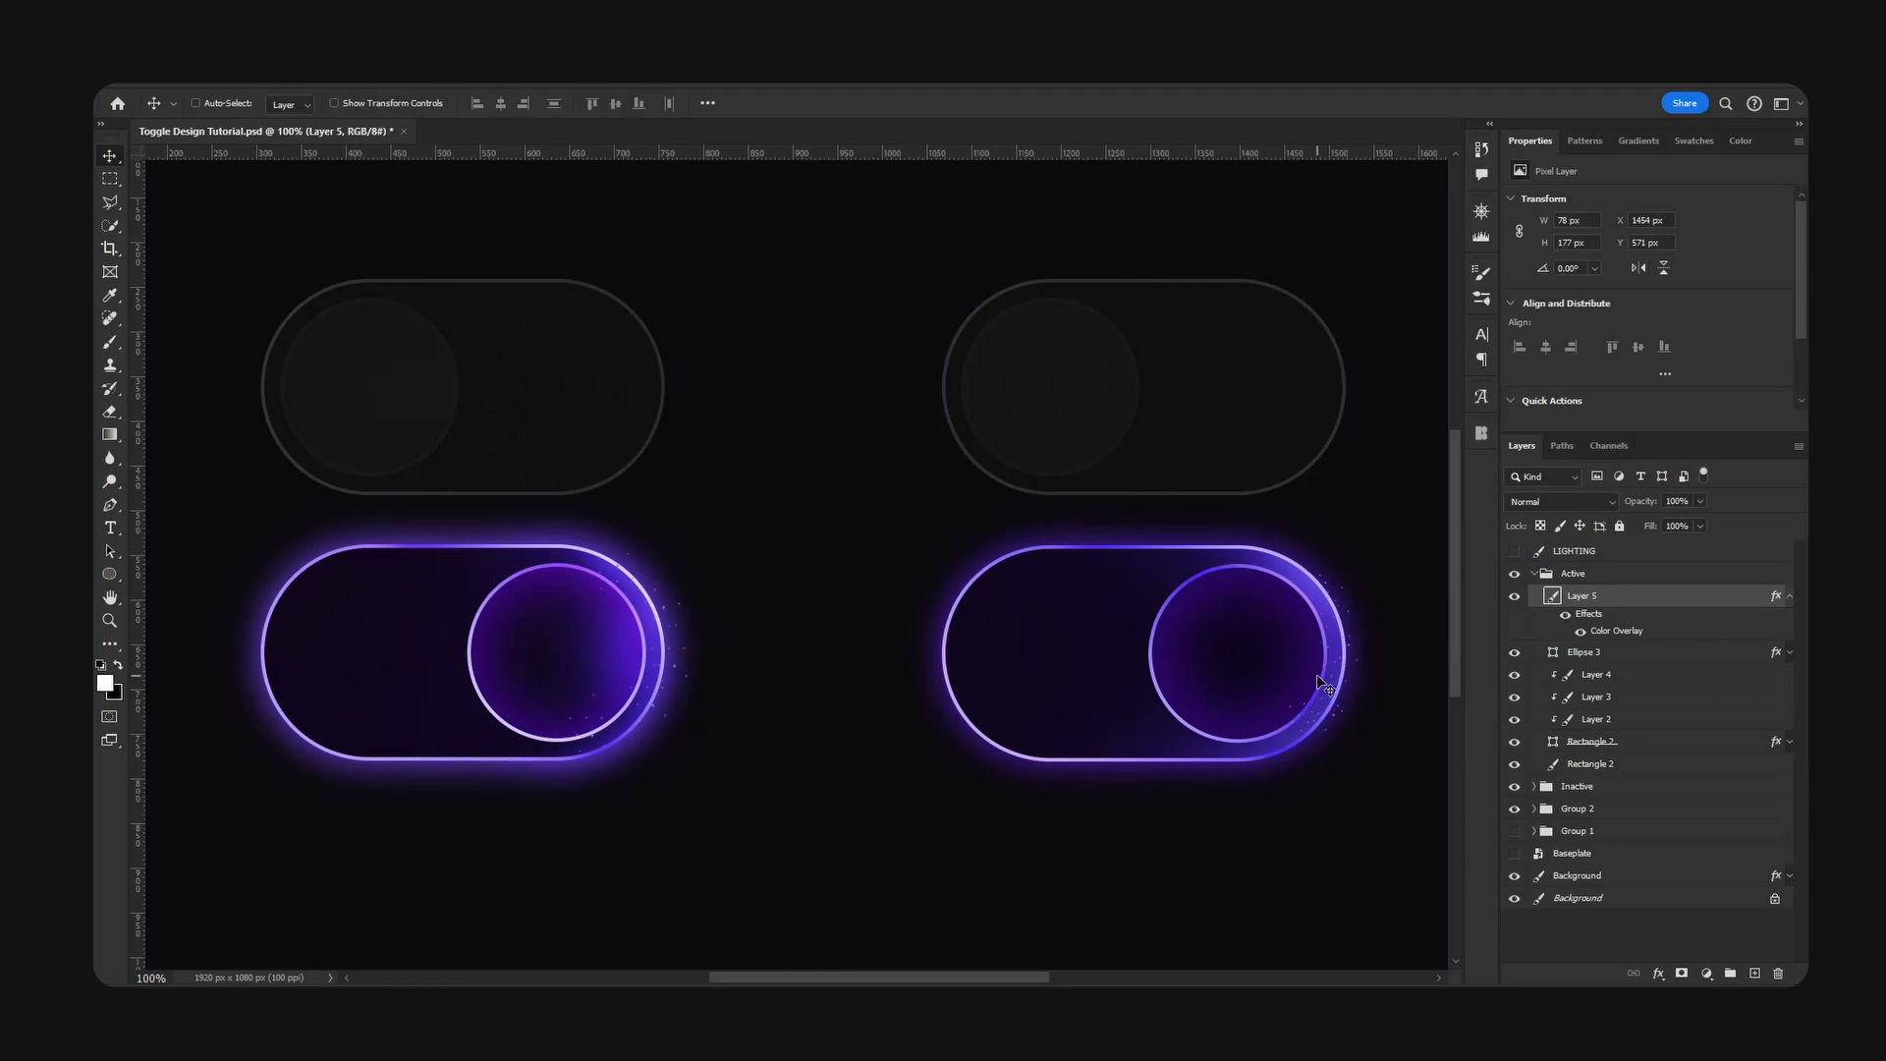
key(ctrl+t)
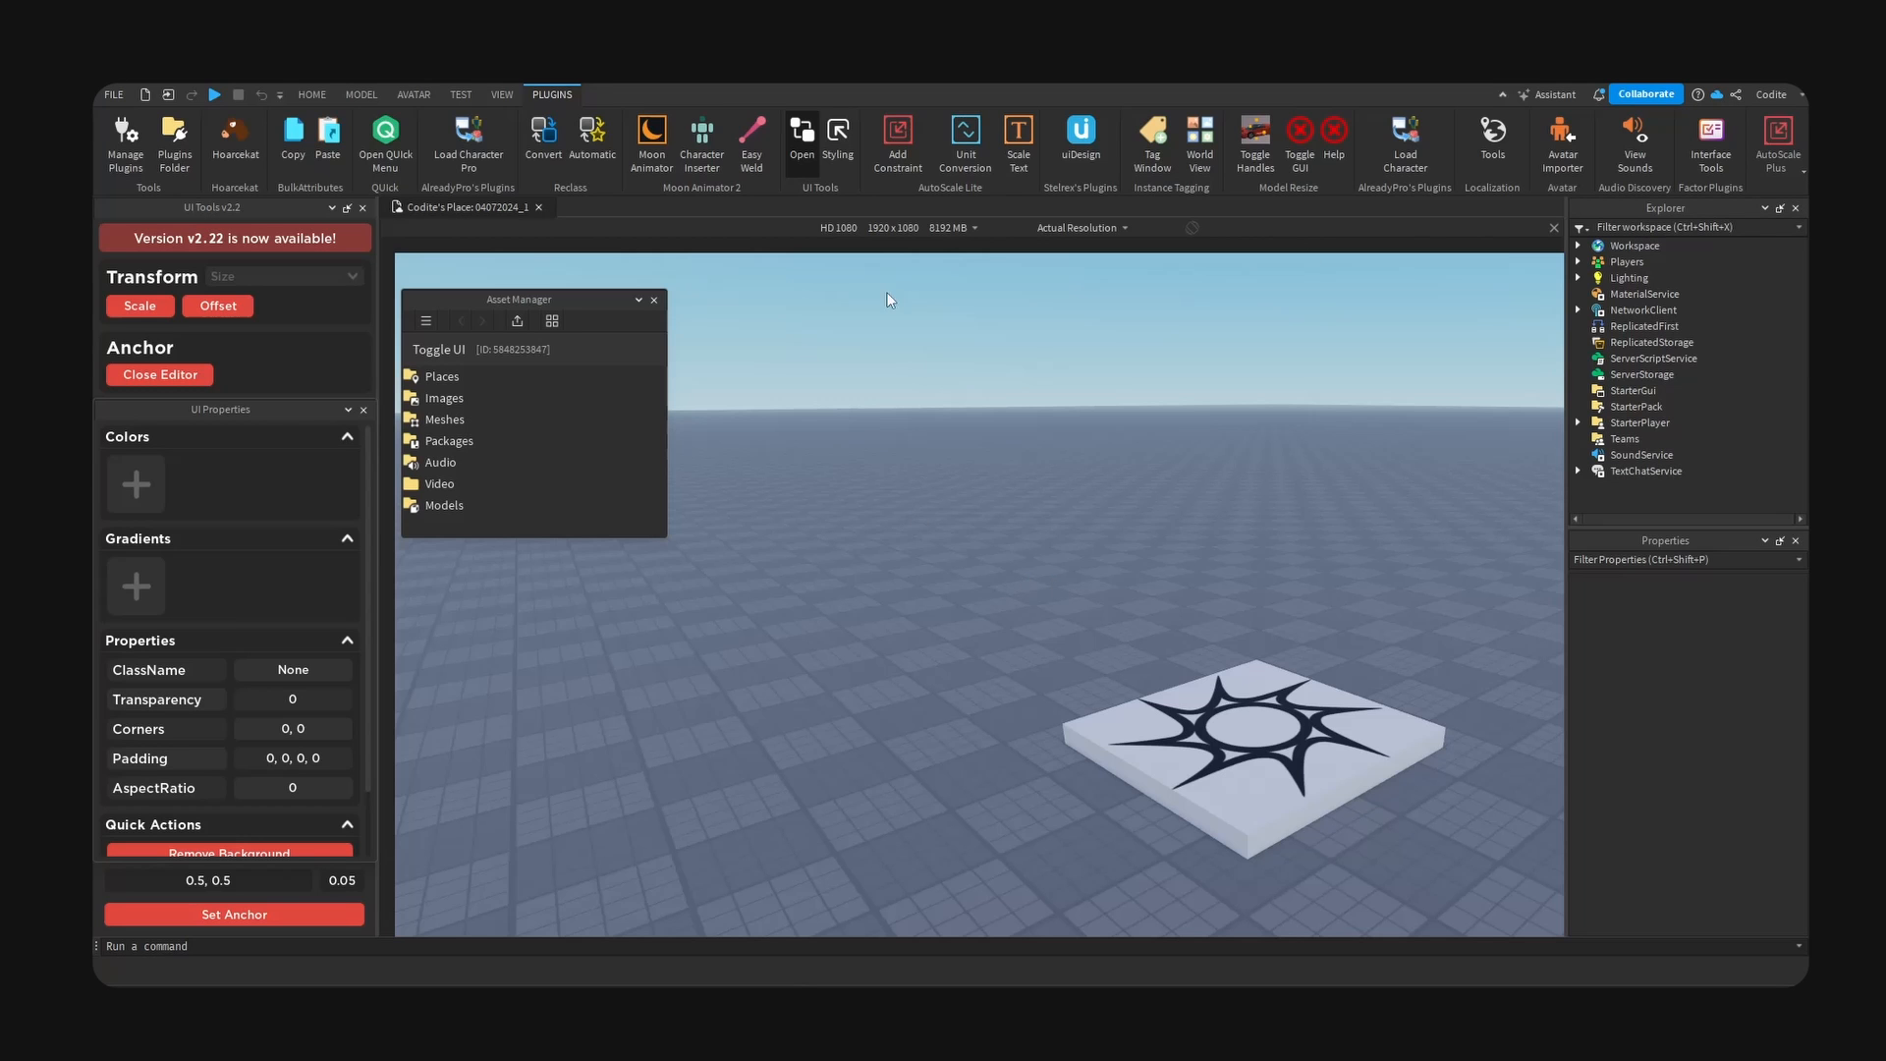
- Insert a ScreenGui into StarterGui and rename it Toggle
click(1670, 391)
key(ctrl+i)
text(scre)
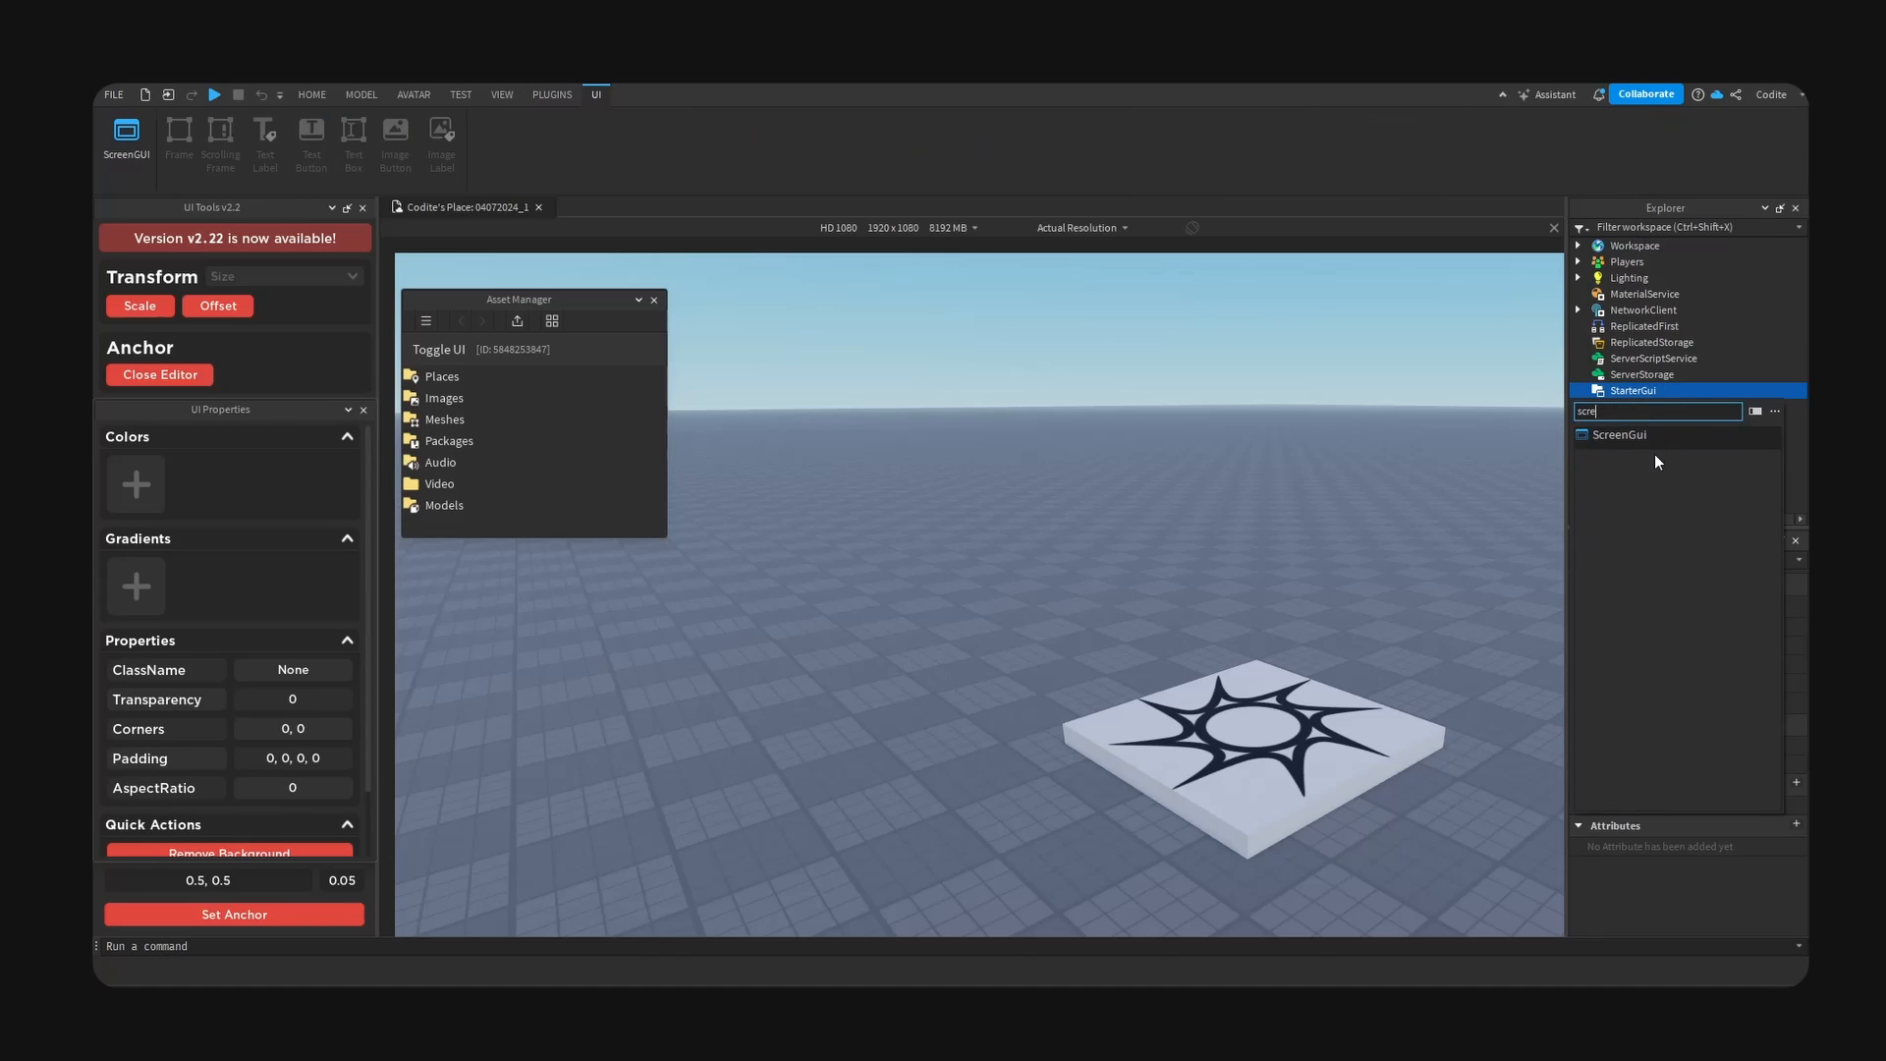
click(1655, 456)
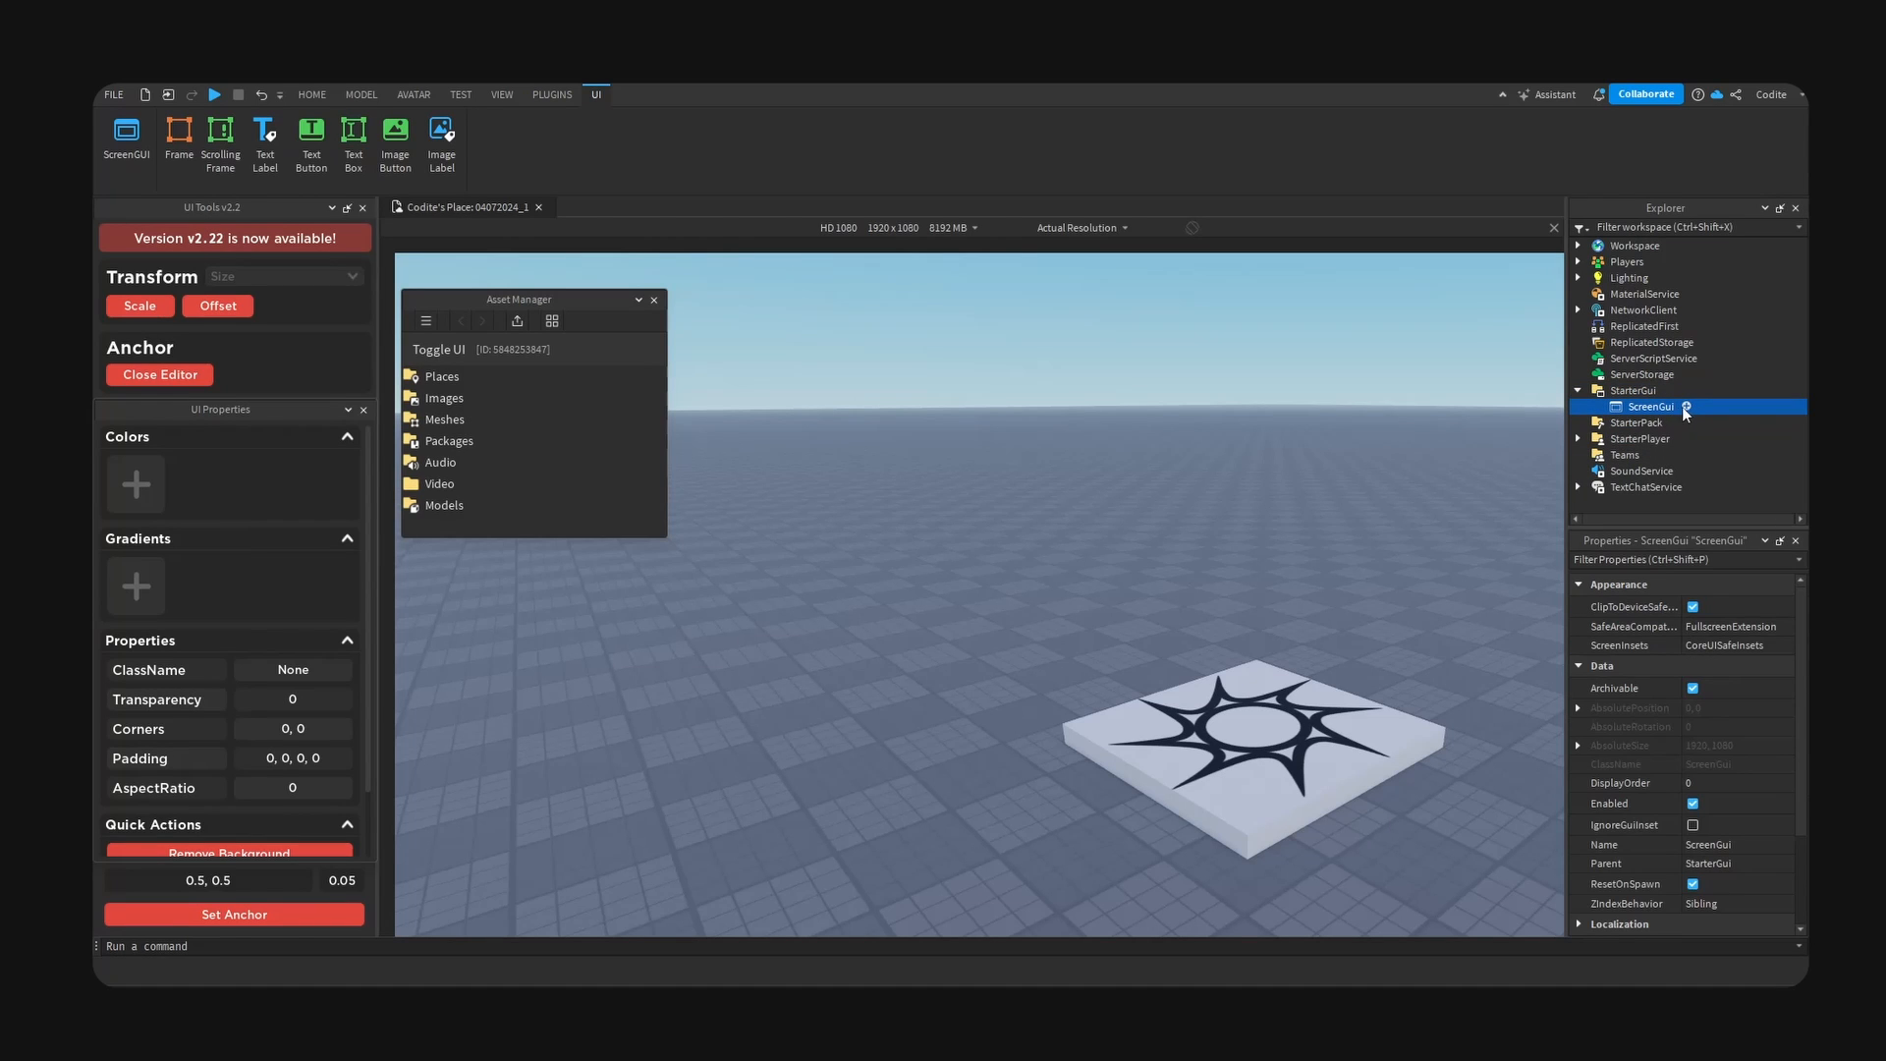
key(F2)
text(Toggle)
key(Return)
- Add a Frame inside the Toggle ScreenGui and rename it Canvas
click(1670, 406)
click(1657, 451)
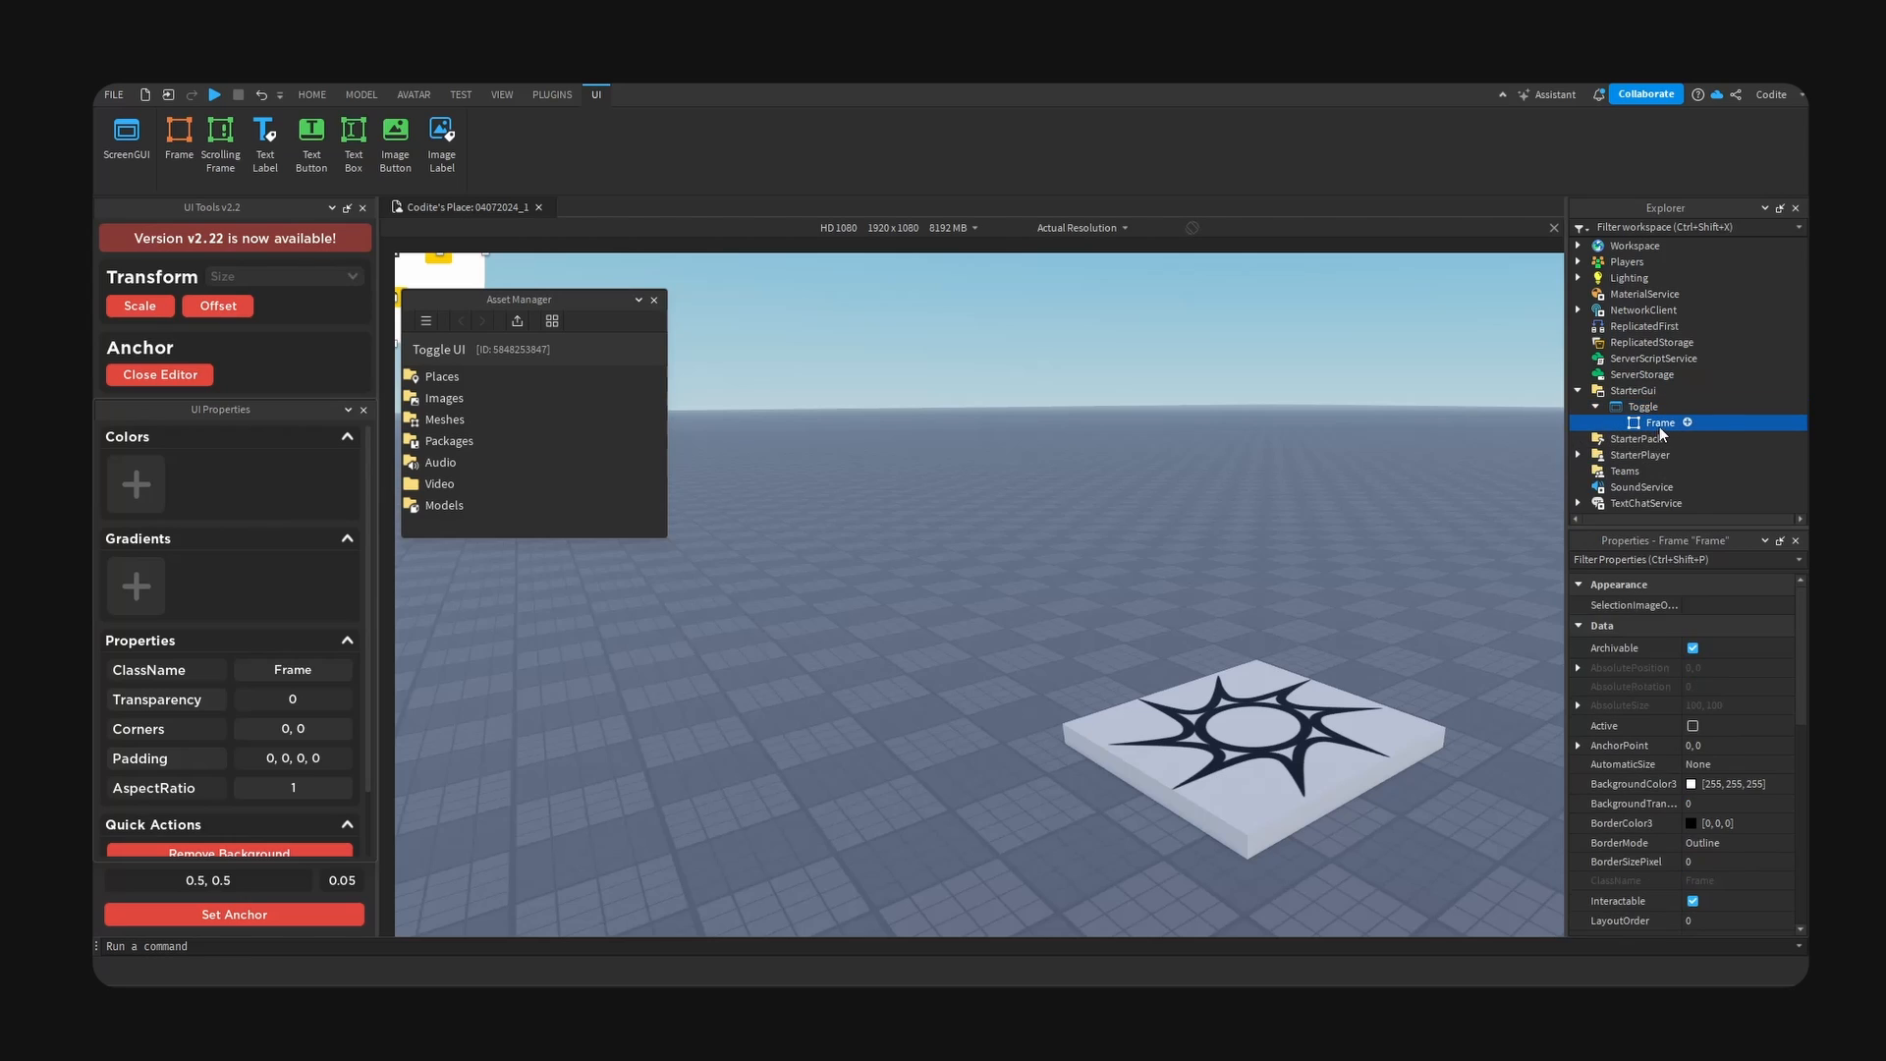
key(F2)
text(Canvas)
key(Return)
- Centre the Canvas frame with a 0.5, 0.5 anchor, fitting it to its parent with the background removed
scroll(214, 711, down, 2)
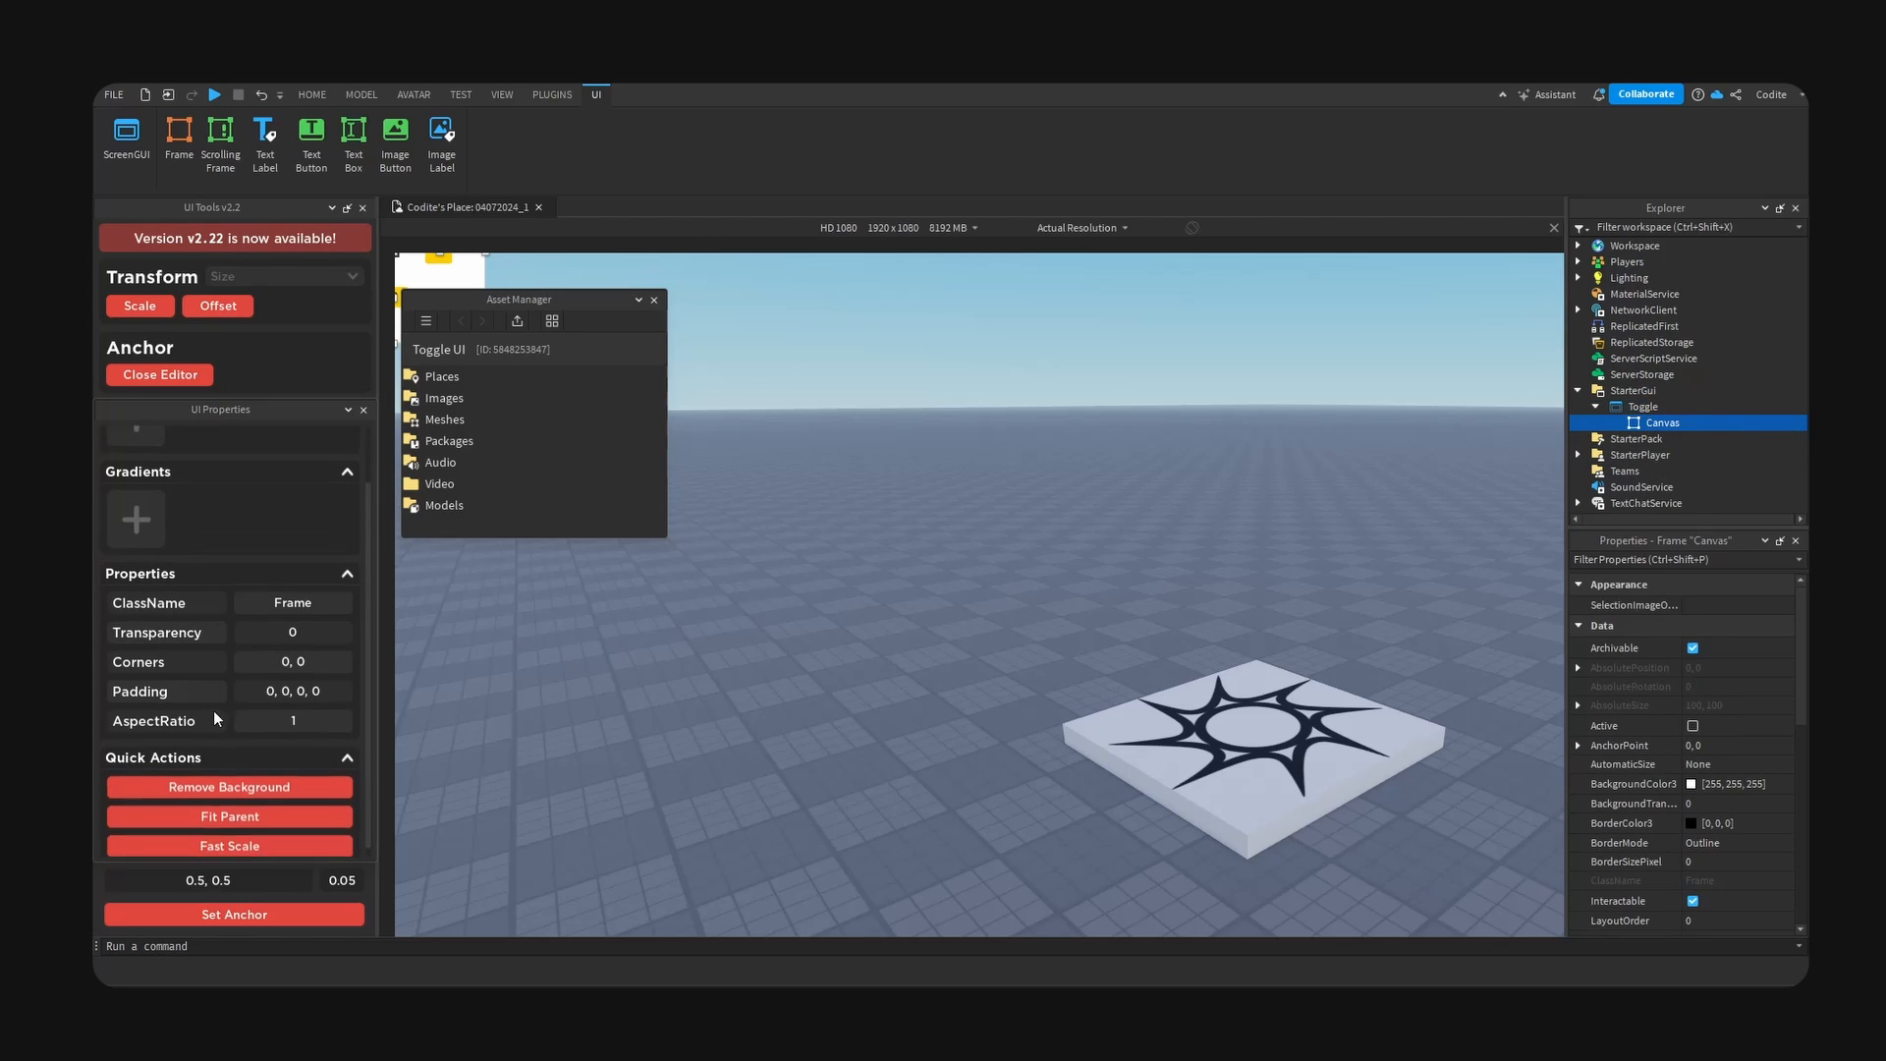
click(251, 915)
click(247, 810)
click(258, 779)
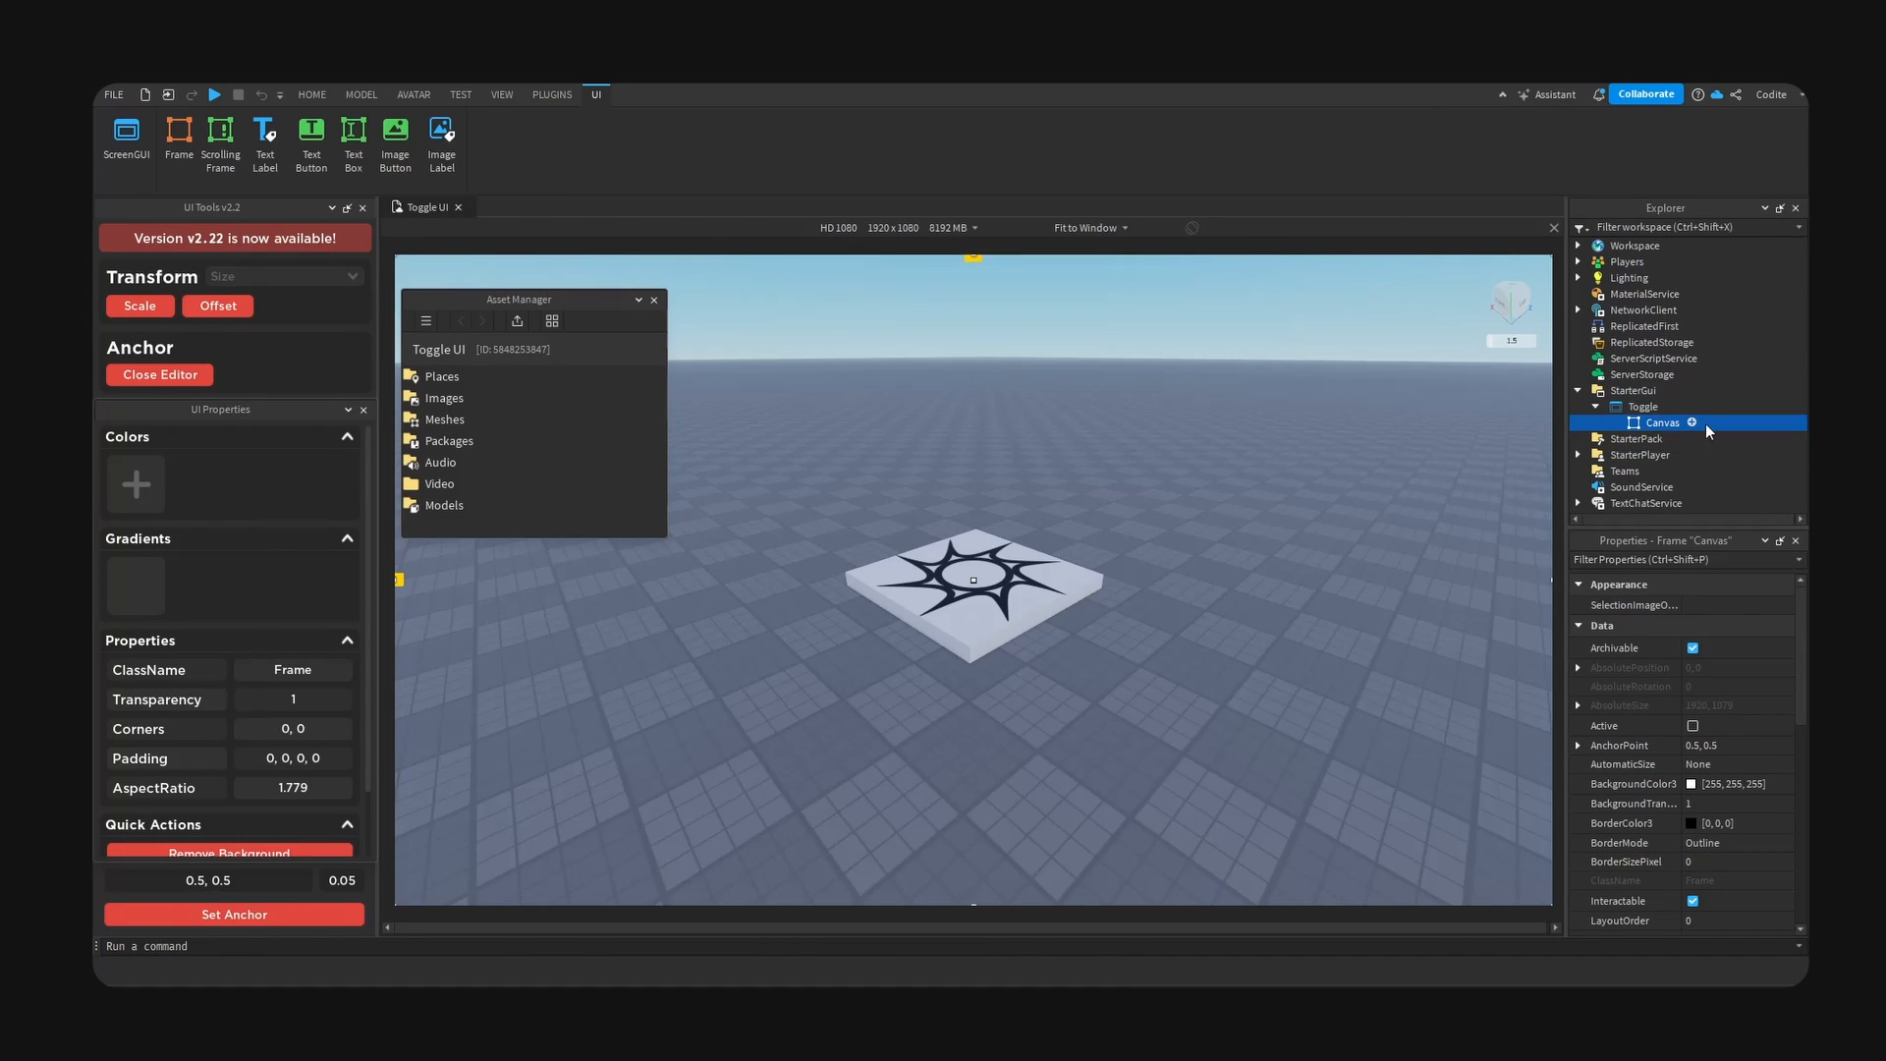
- Add a Frame inside Canvas and rename it Background
click(1691, 422)
text(frame)
click(1671, 471)
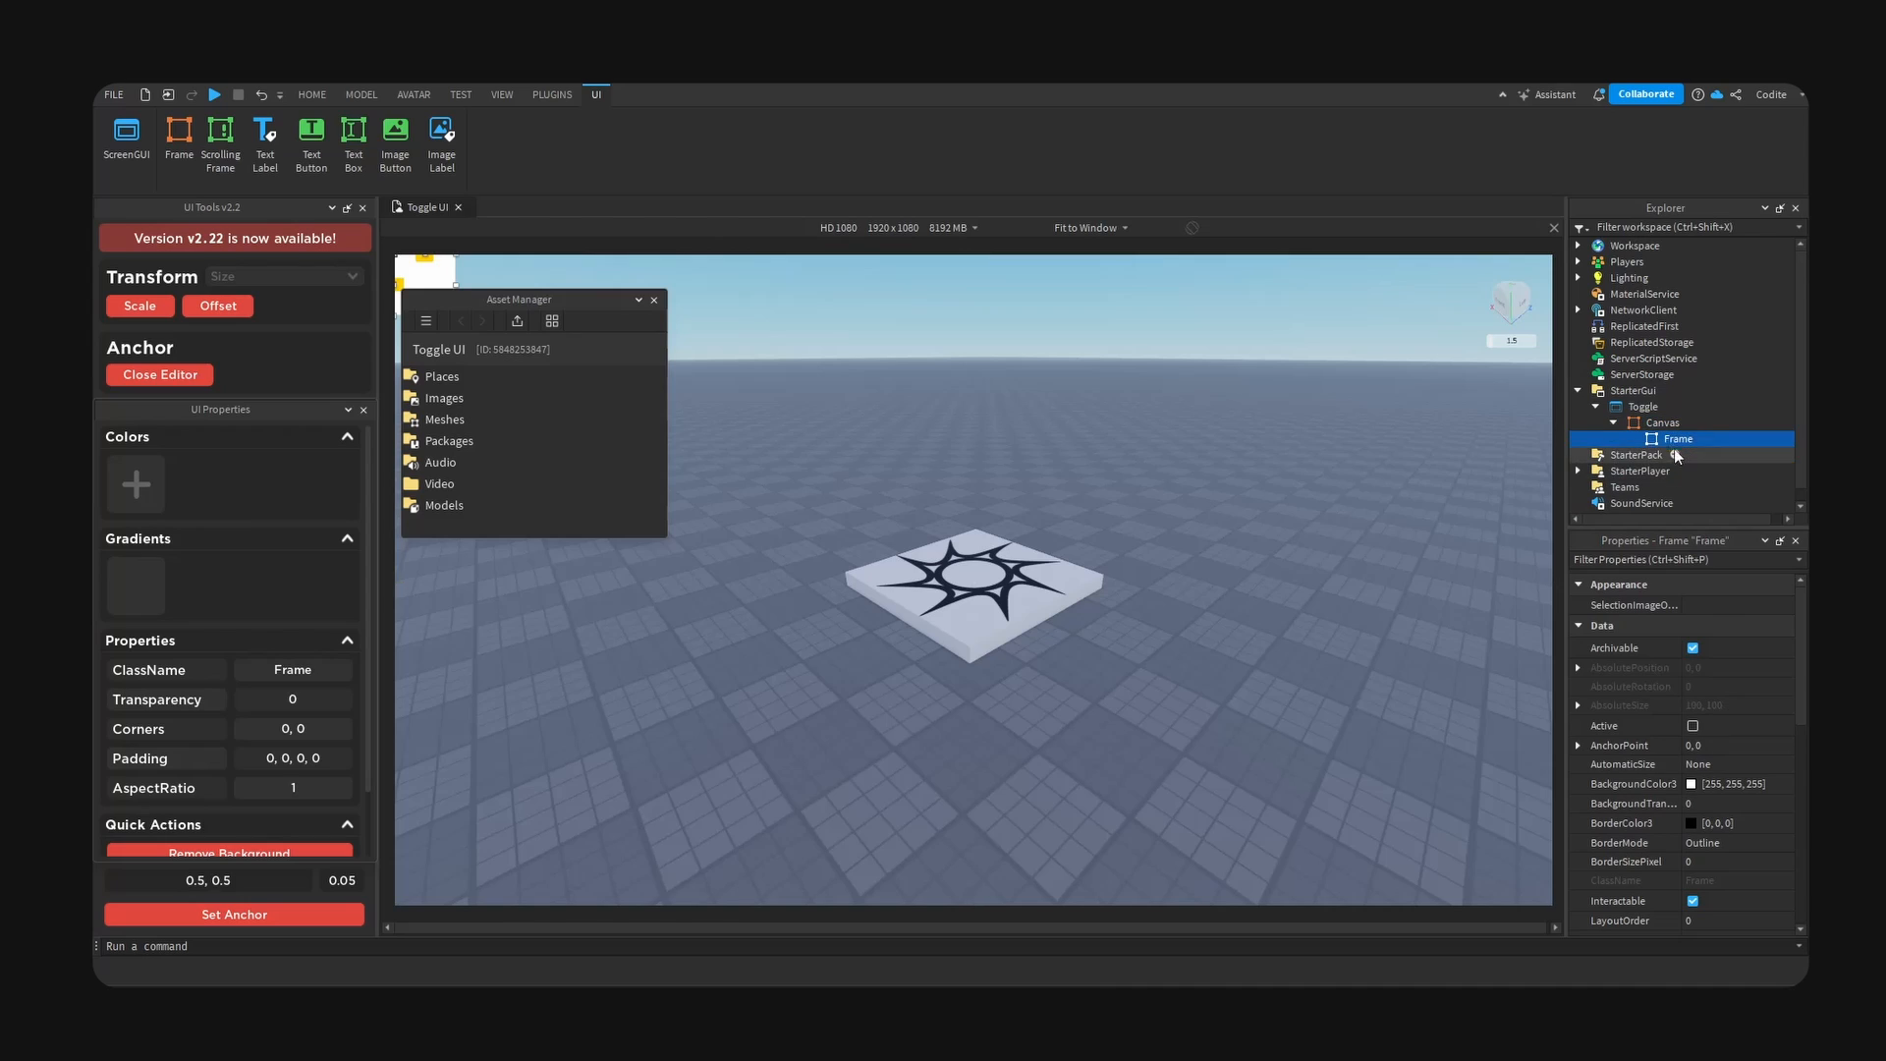
click(1688, 439)
text(Background)
key(Return)
- Centre the Background frame with a 0.5, 0.5 anchor and set its size offsets to 437 by 513
scroll(269, 754, down, 2)
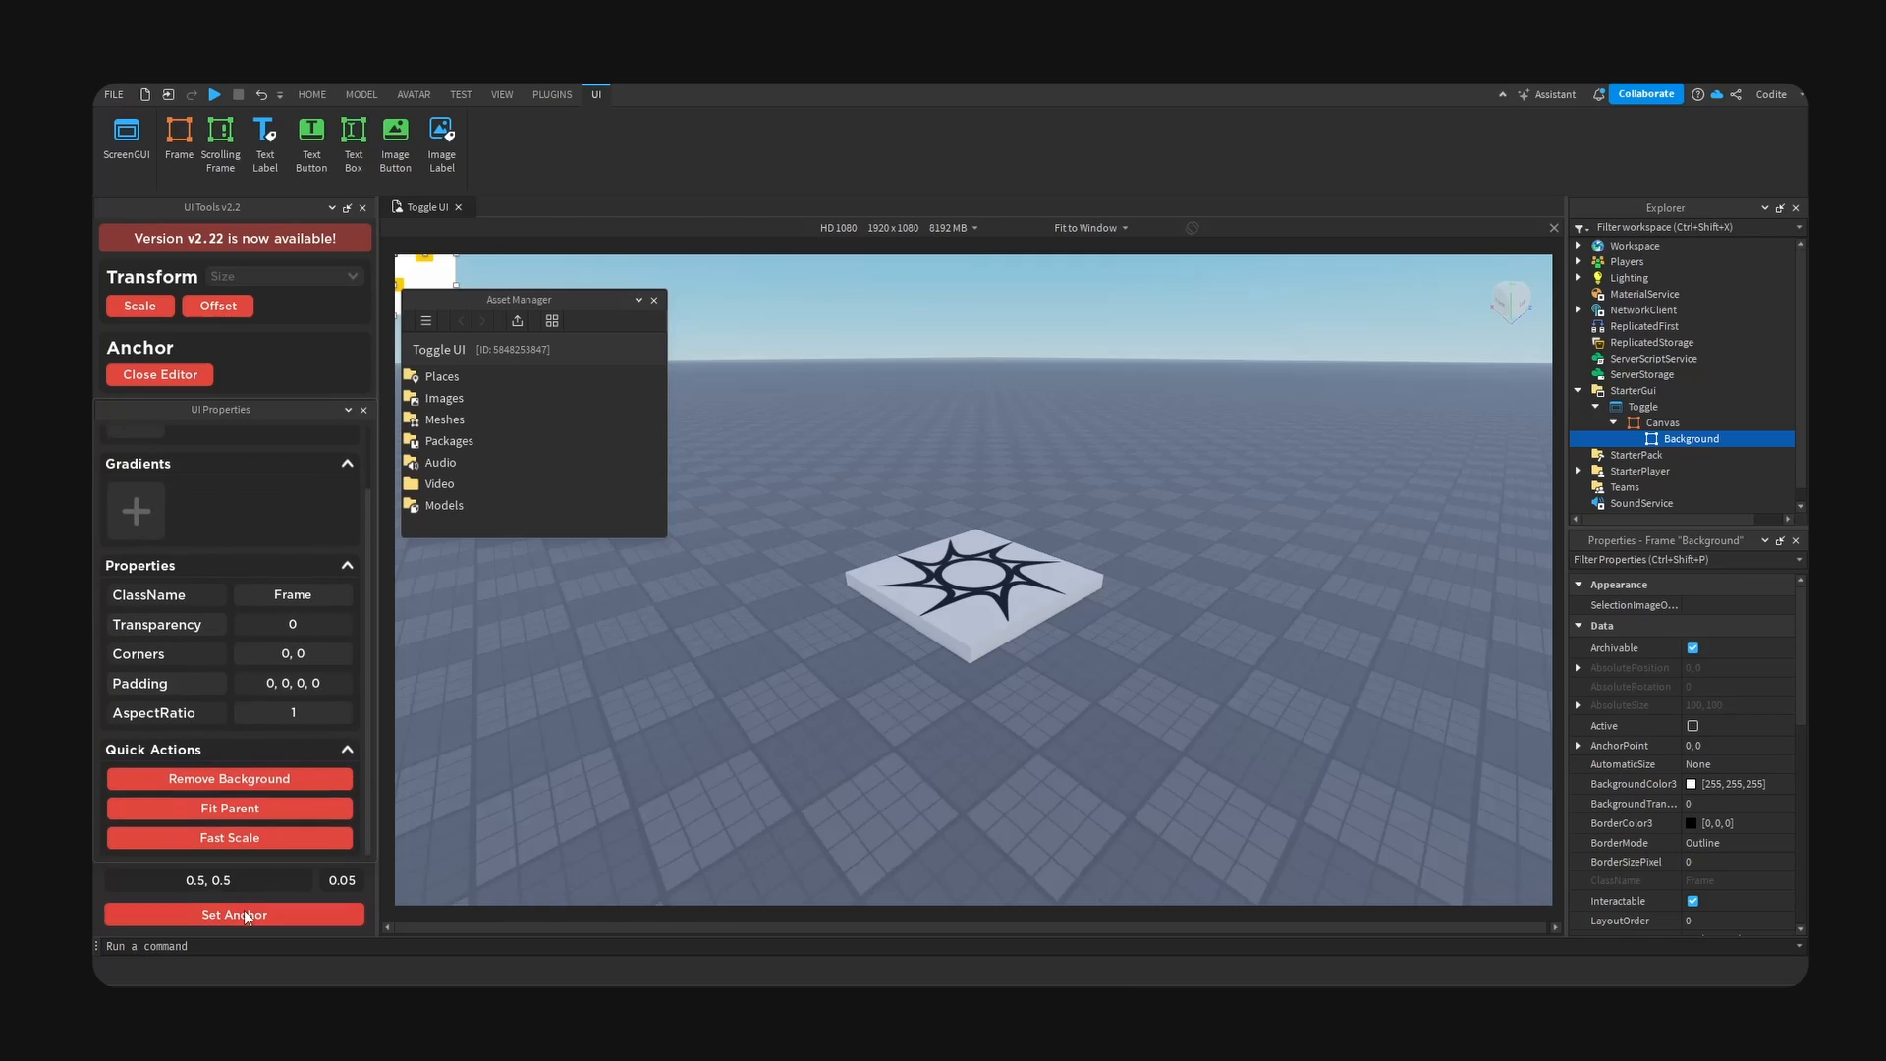
click(244, 914)
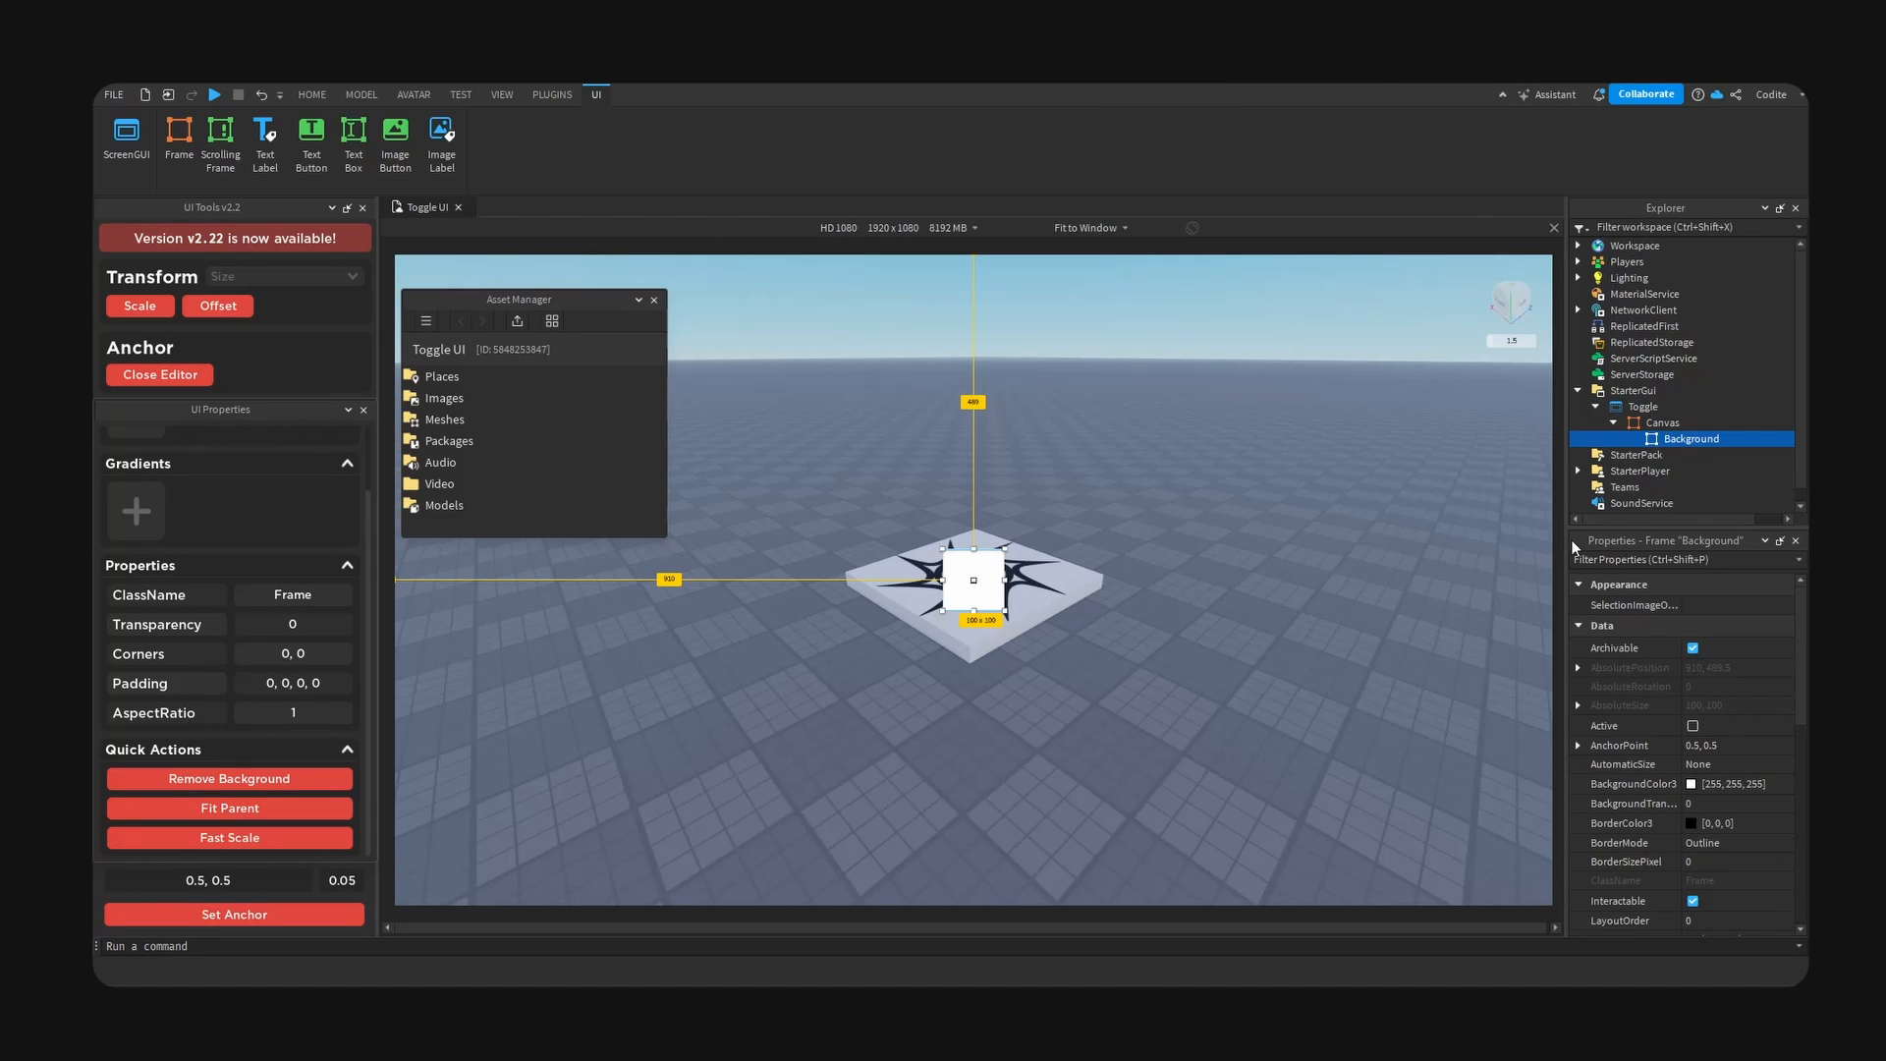
scroll(1701, 735, down, 4)
double_click(1751, 798)
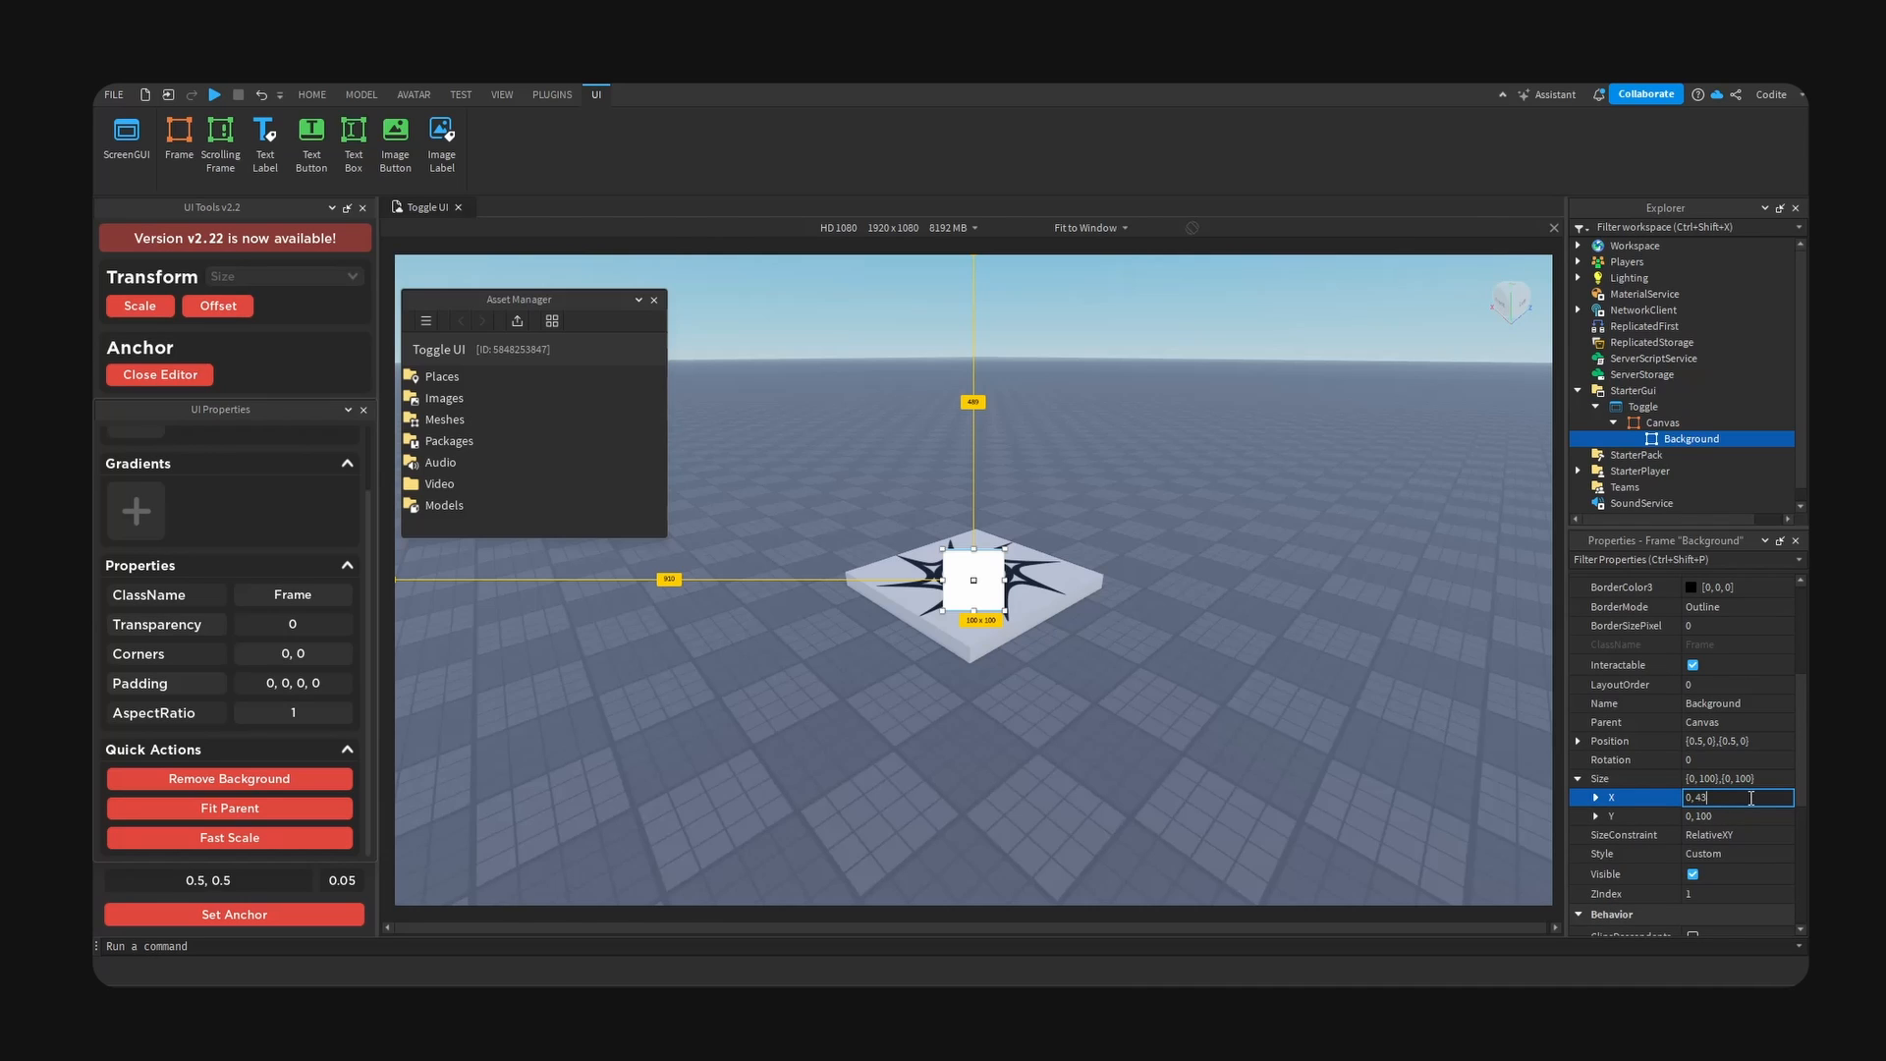
double_click(1763, 820)
text(513)
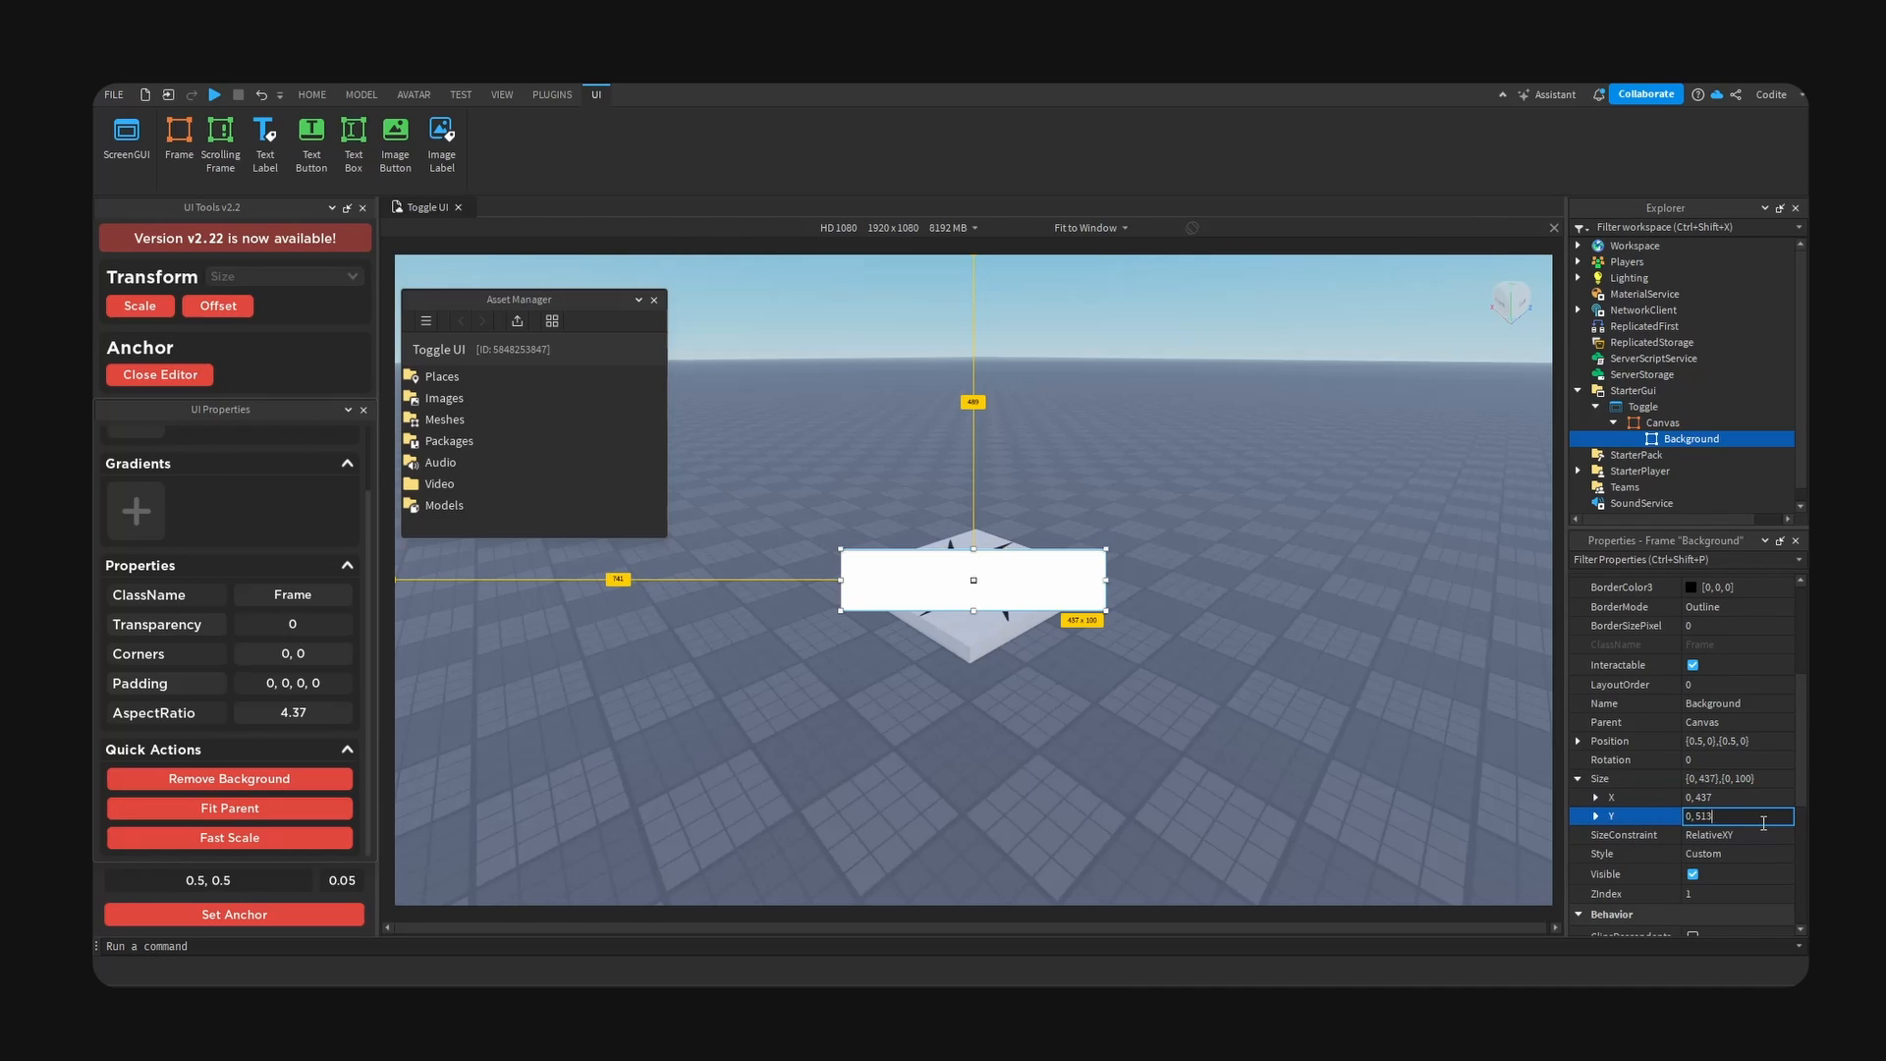
key(Return)
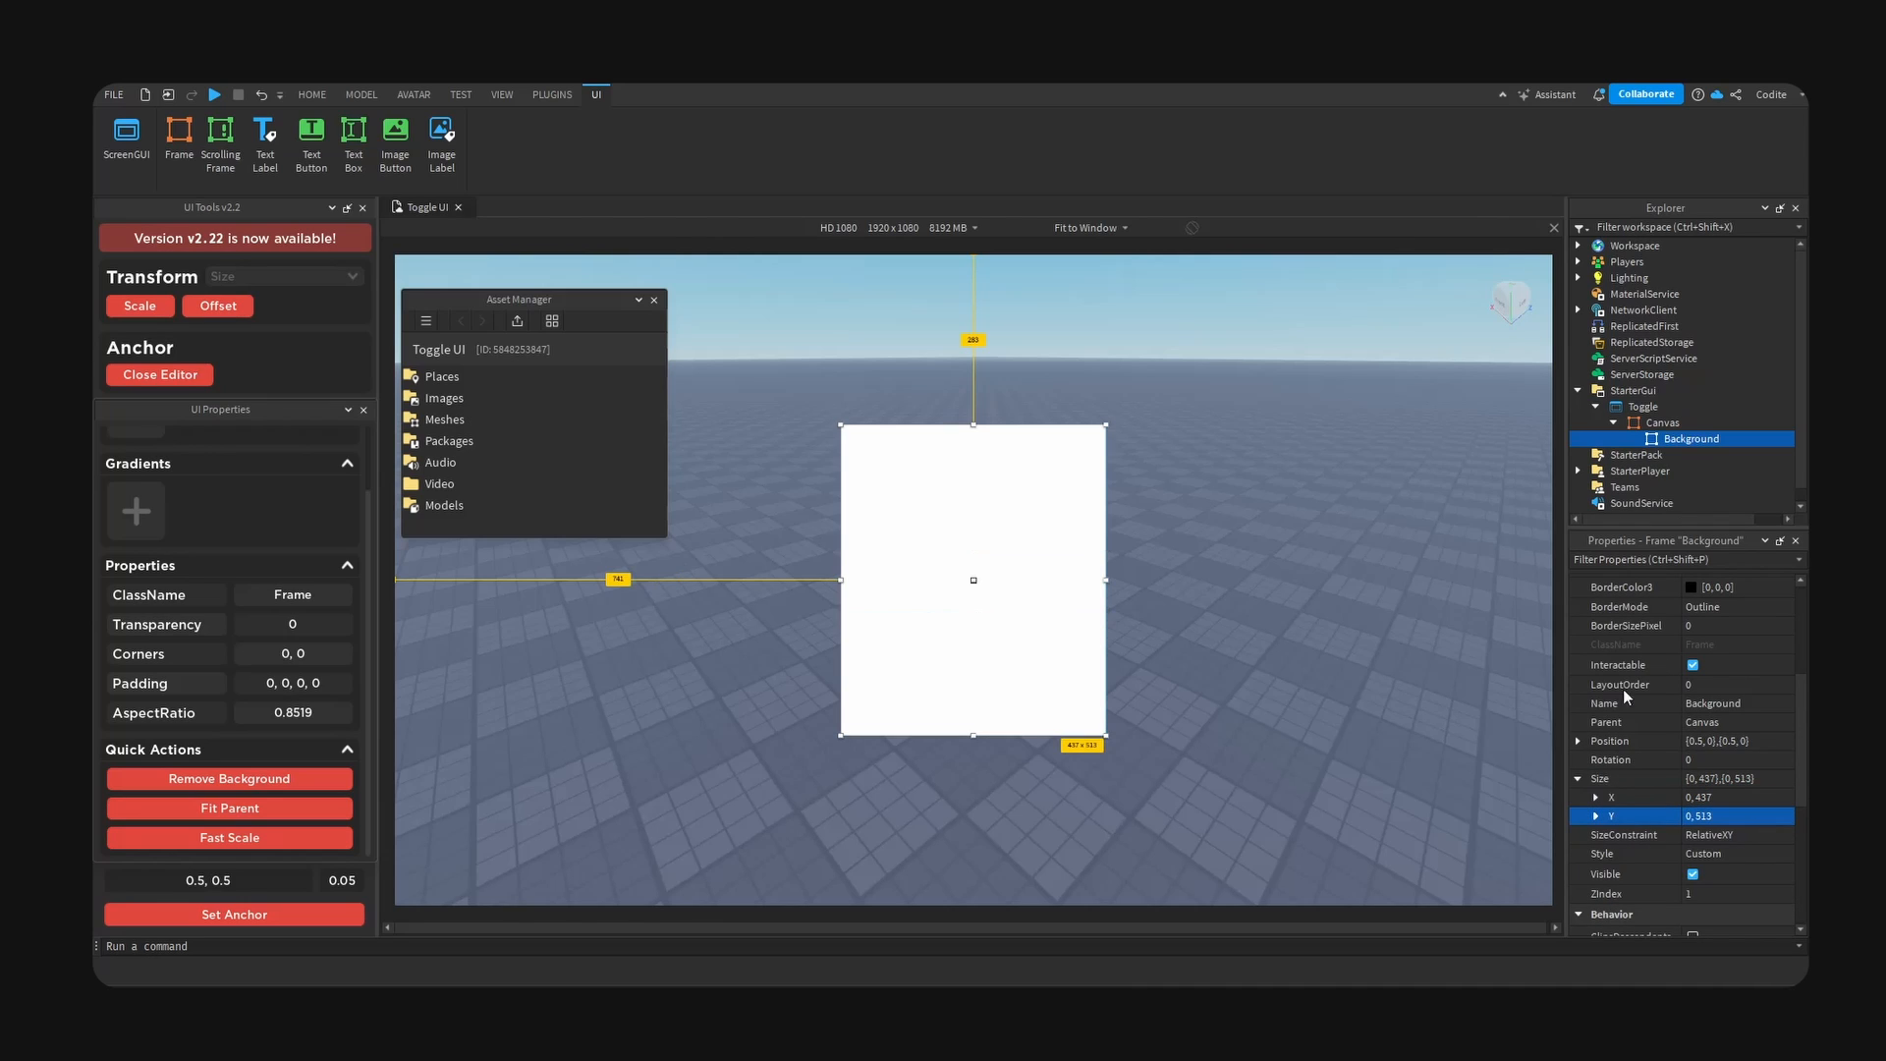
- Add a UICorner to the Background frame and set its corner radius to scale 0.1 and offset 0
click(1734, 439)
text(corn)
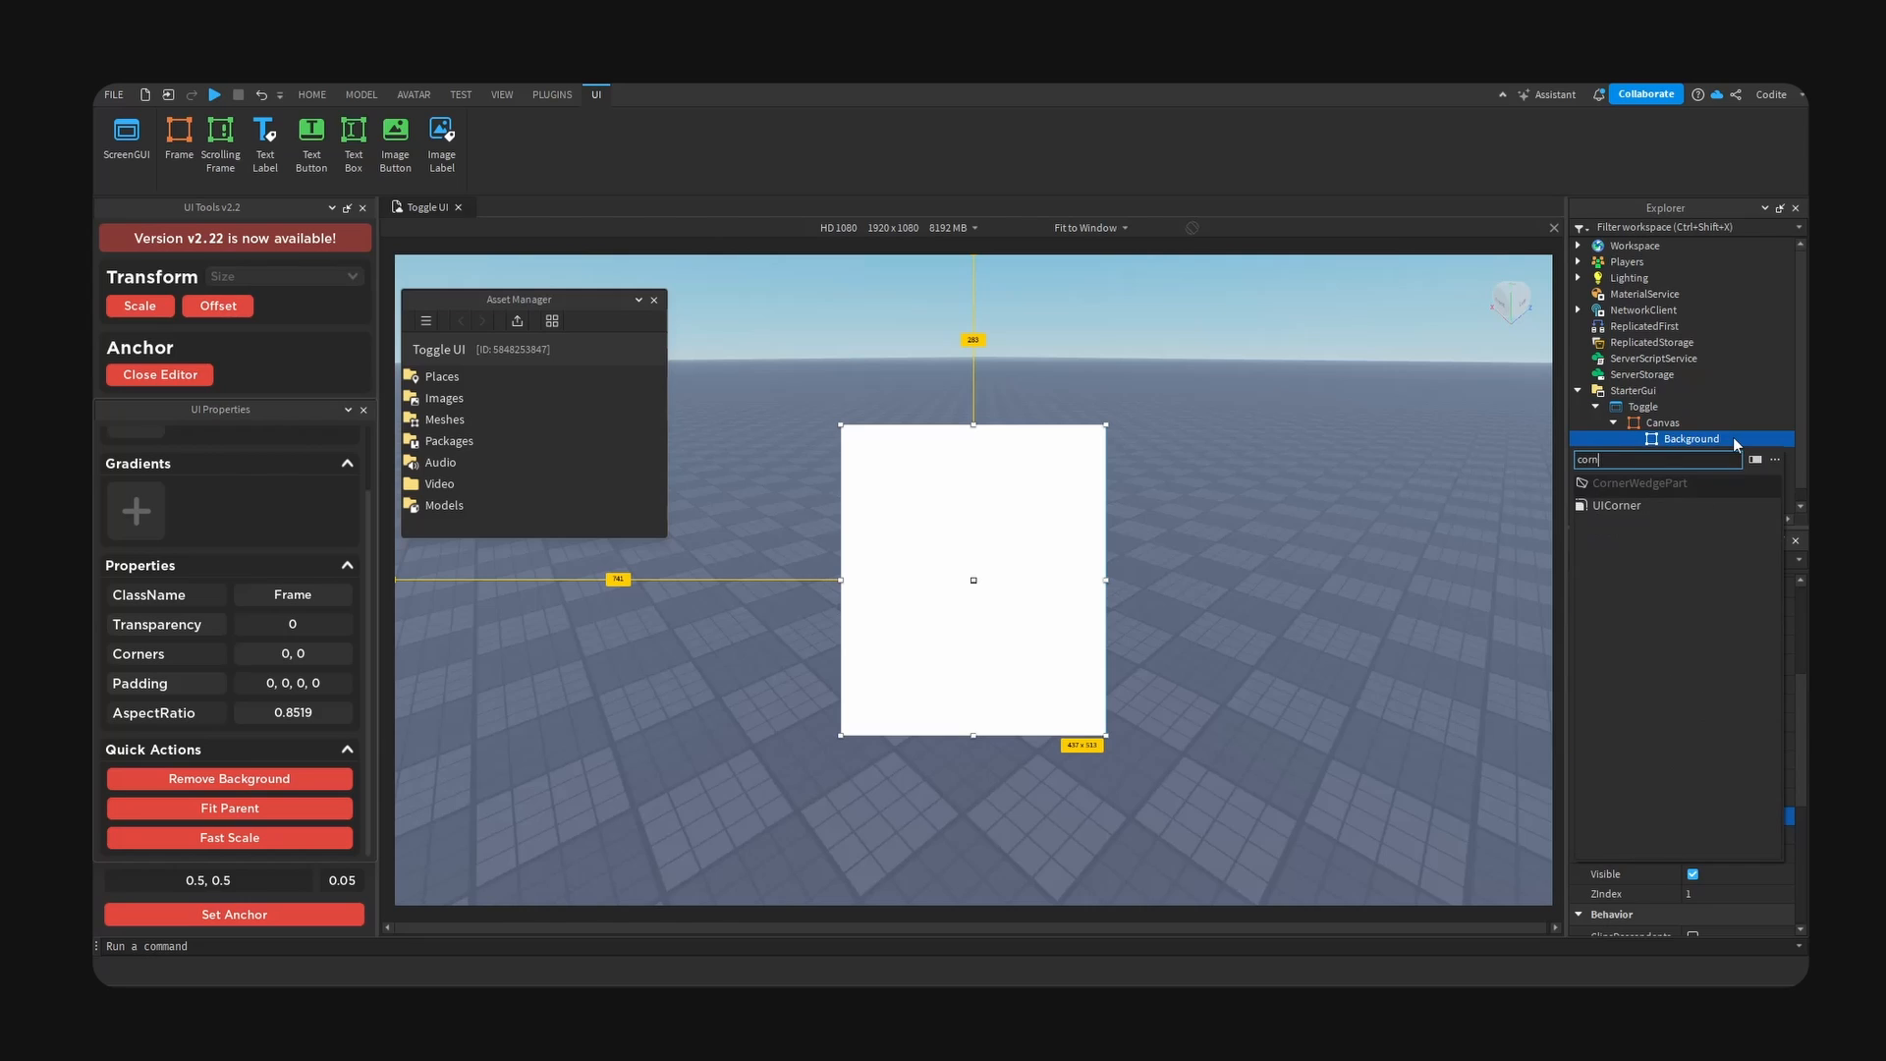
key(Down)
key(Return)
click(1690, 458)
click(1579, 605)
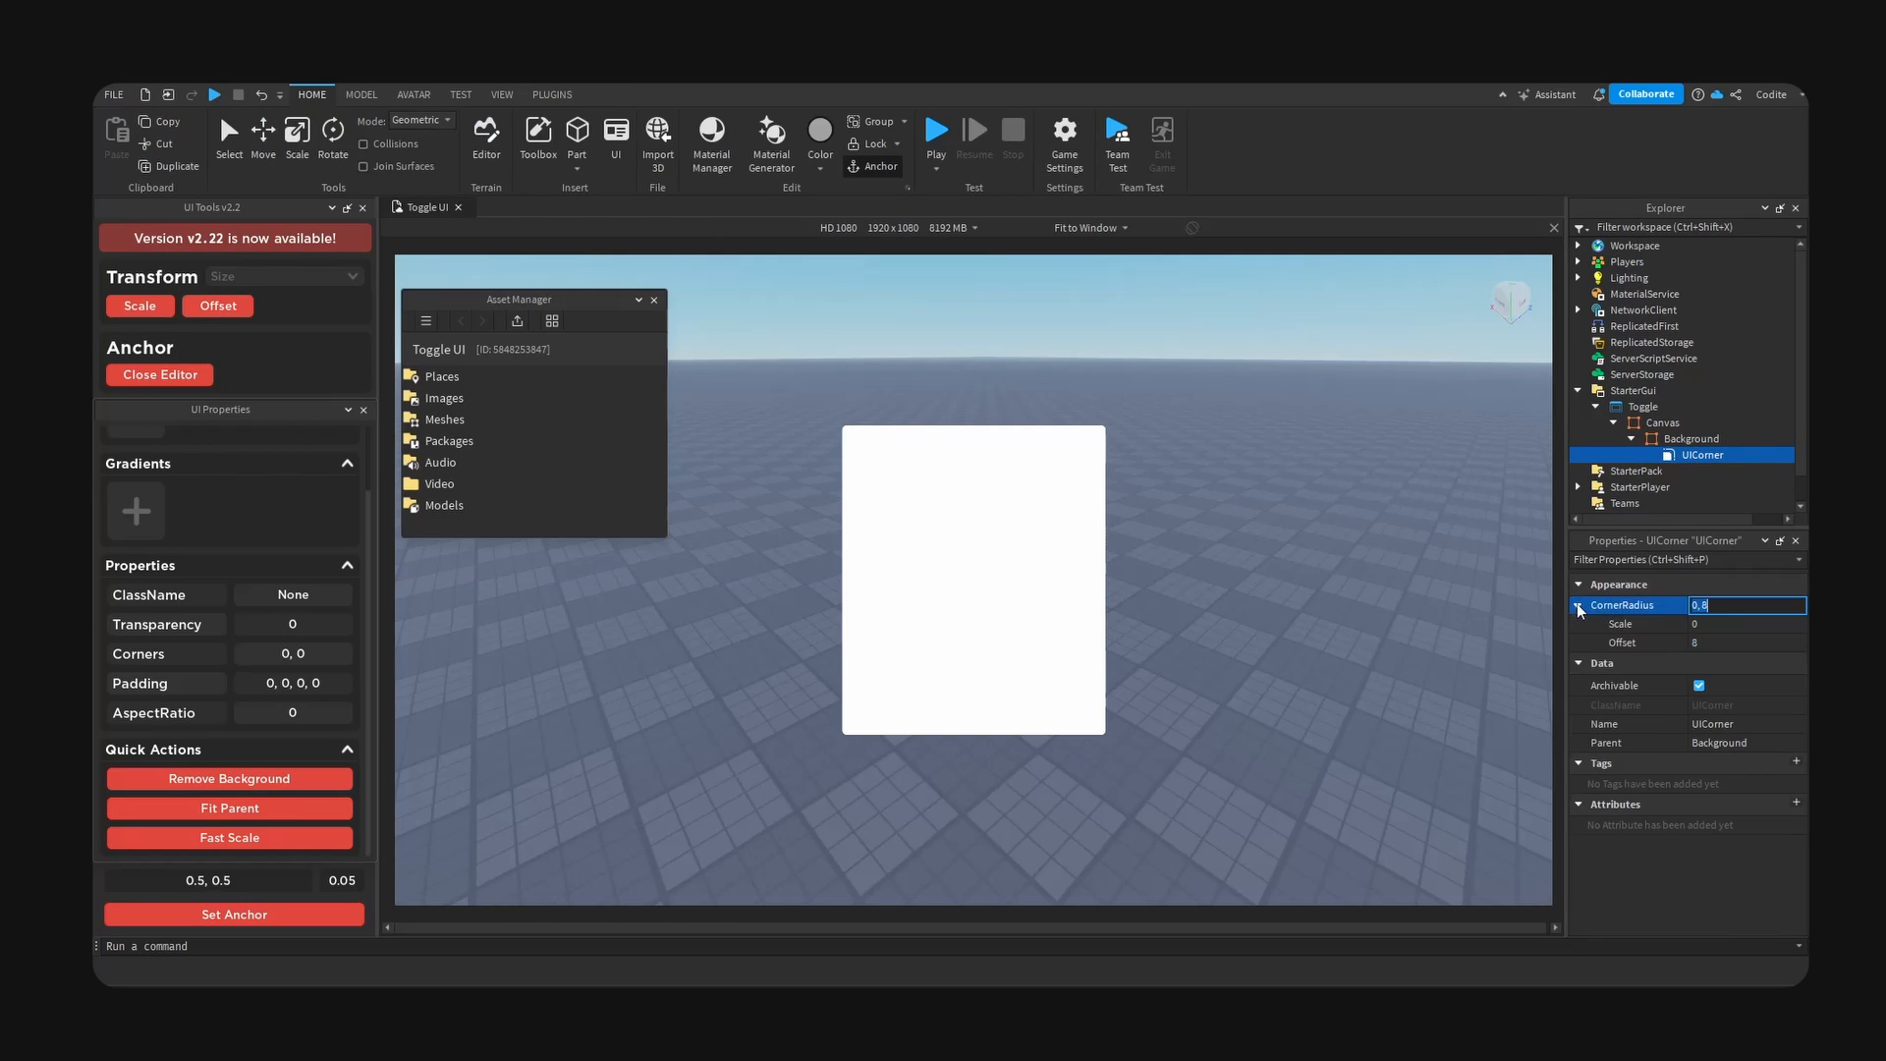
click(1748, 625)
text(0.2)
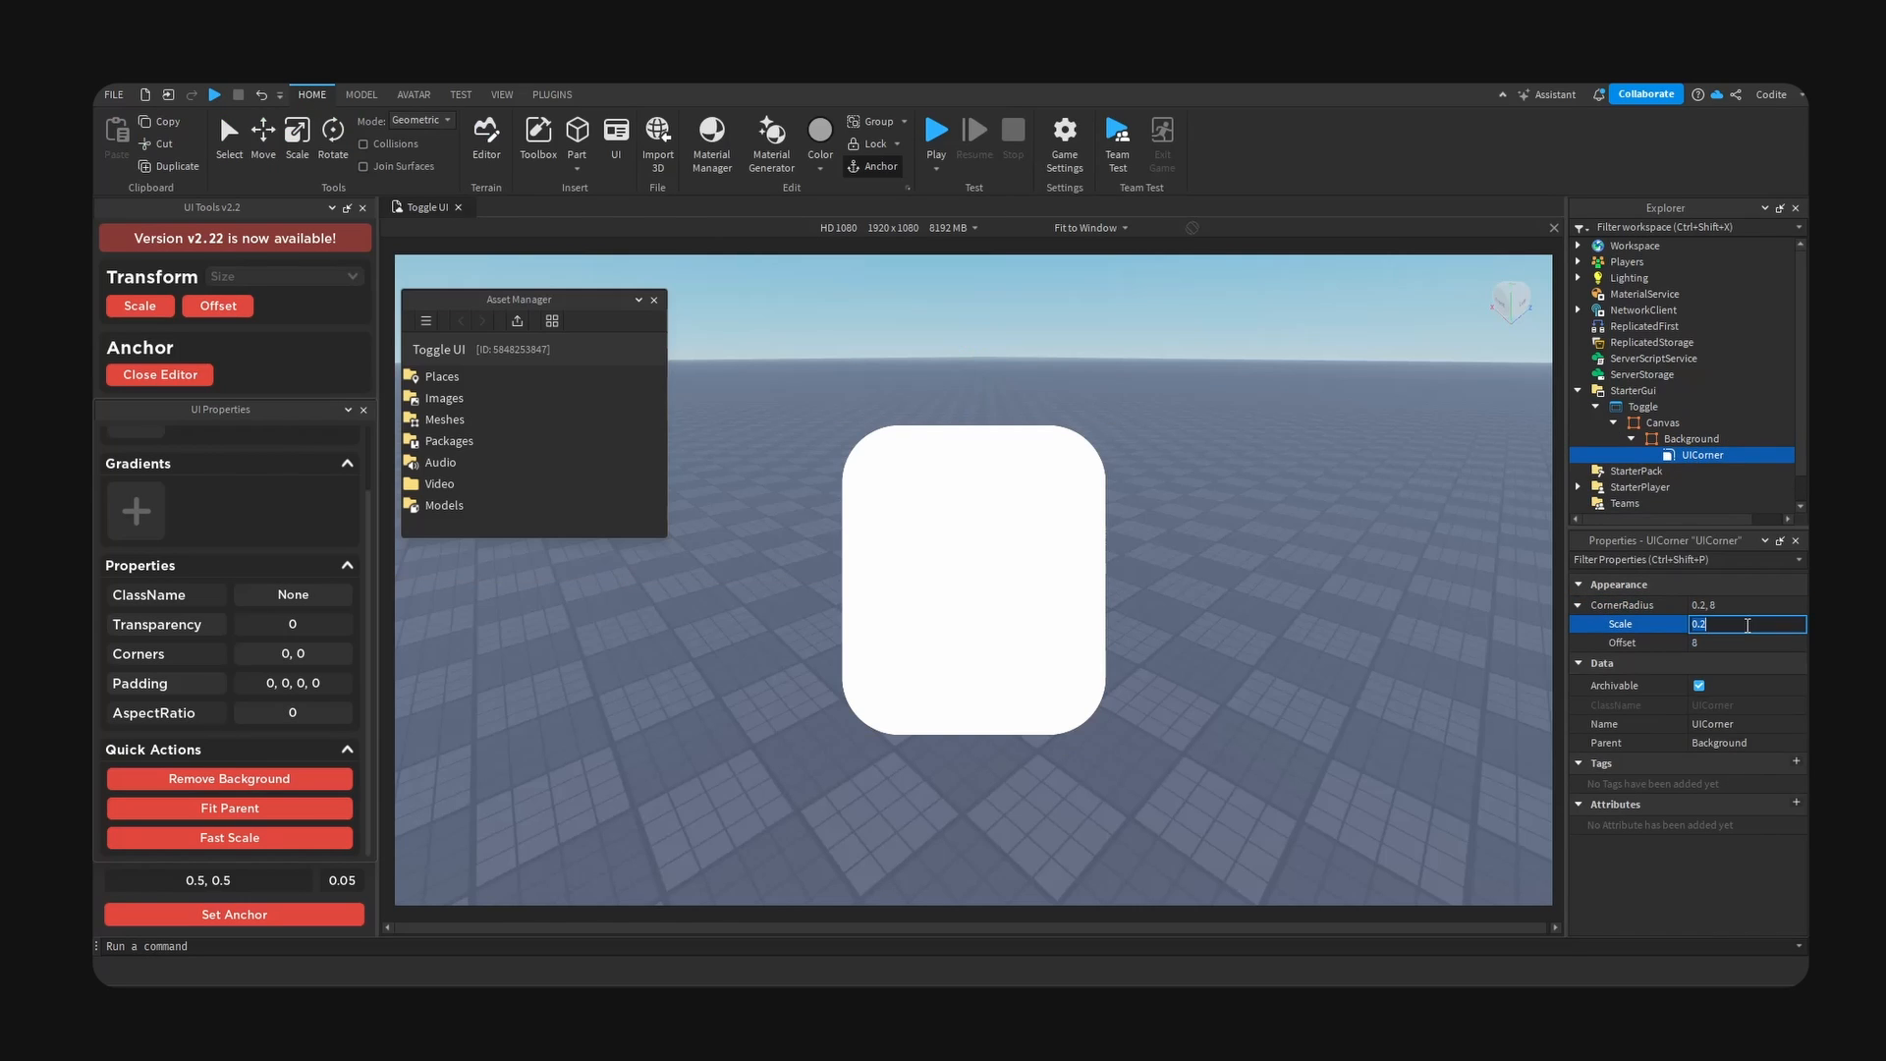
key(Return)
click(1721, 645)
text(0)
key(Return)
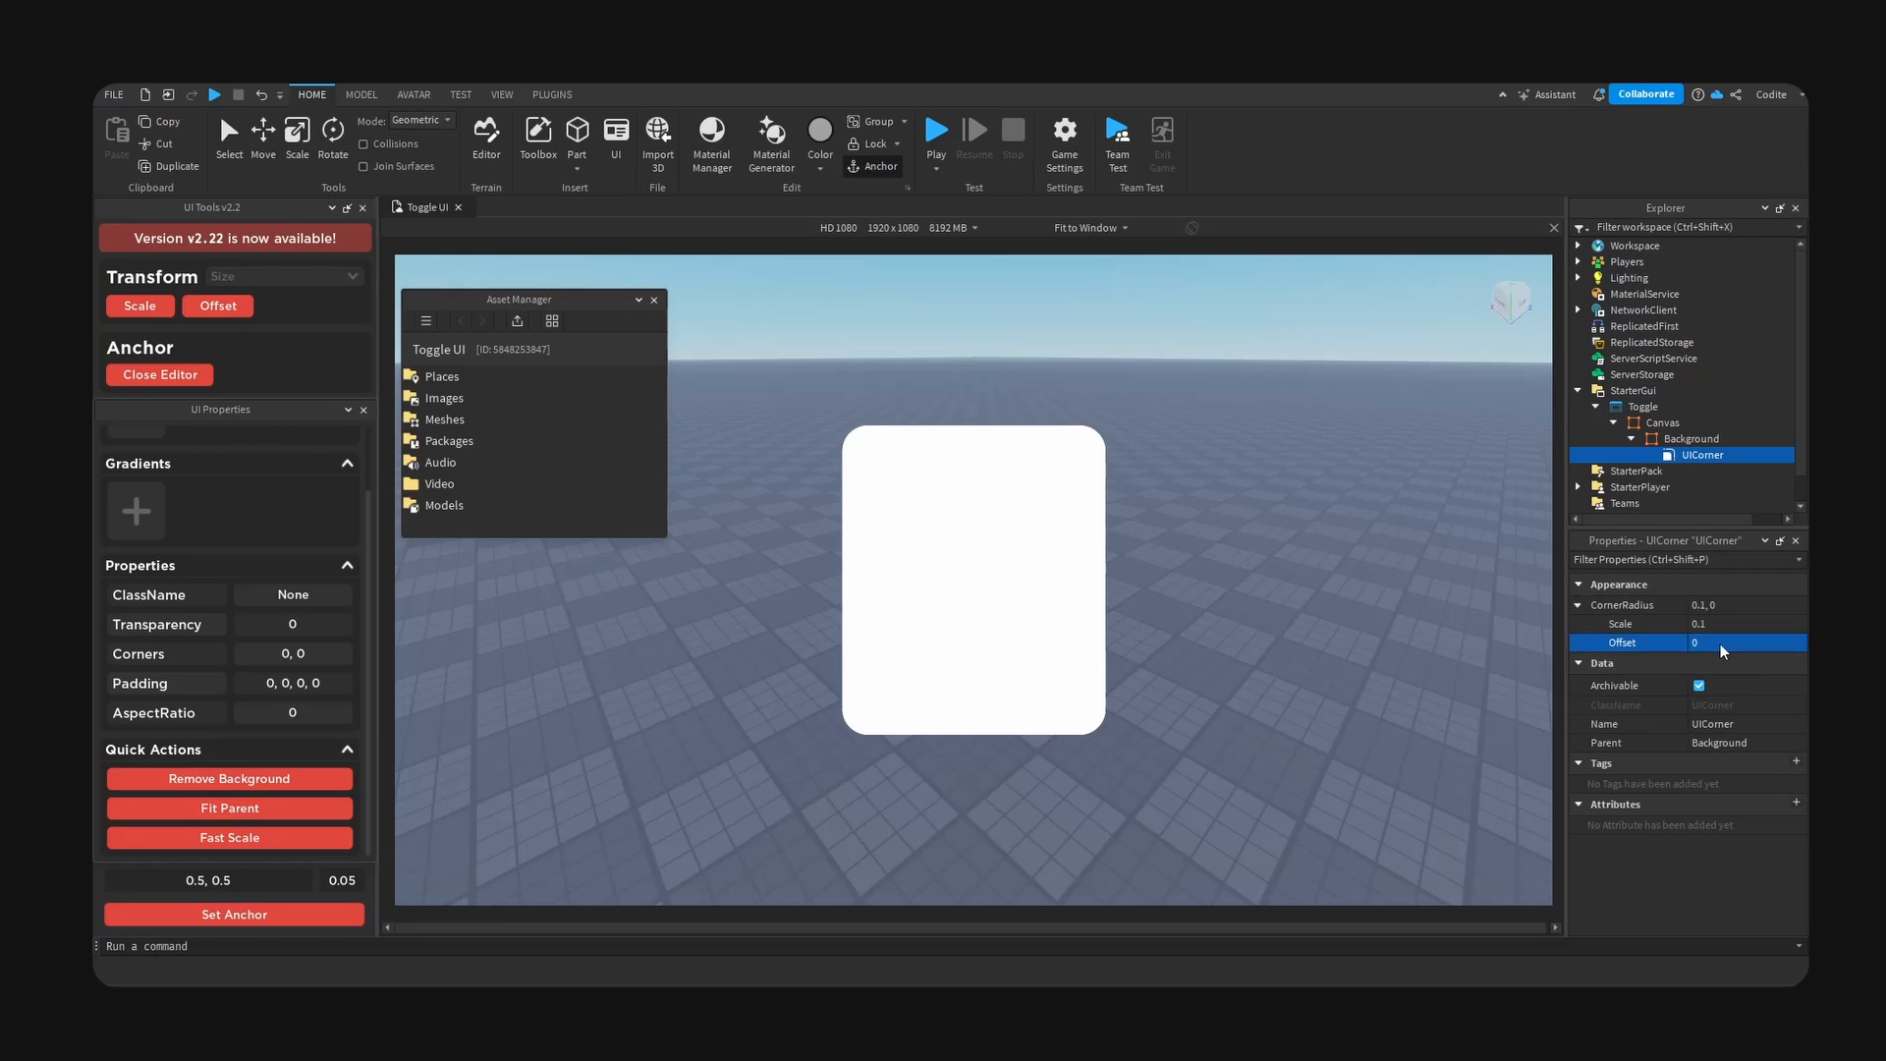
- Set the Background frame's background color to #101010
click(1692, 439)
click(1690, 784)
triple_click(1054, 660)
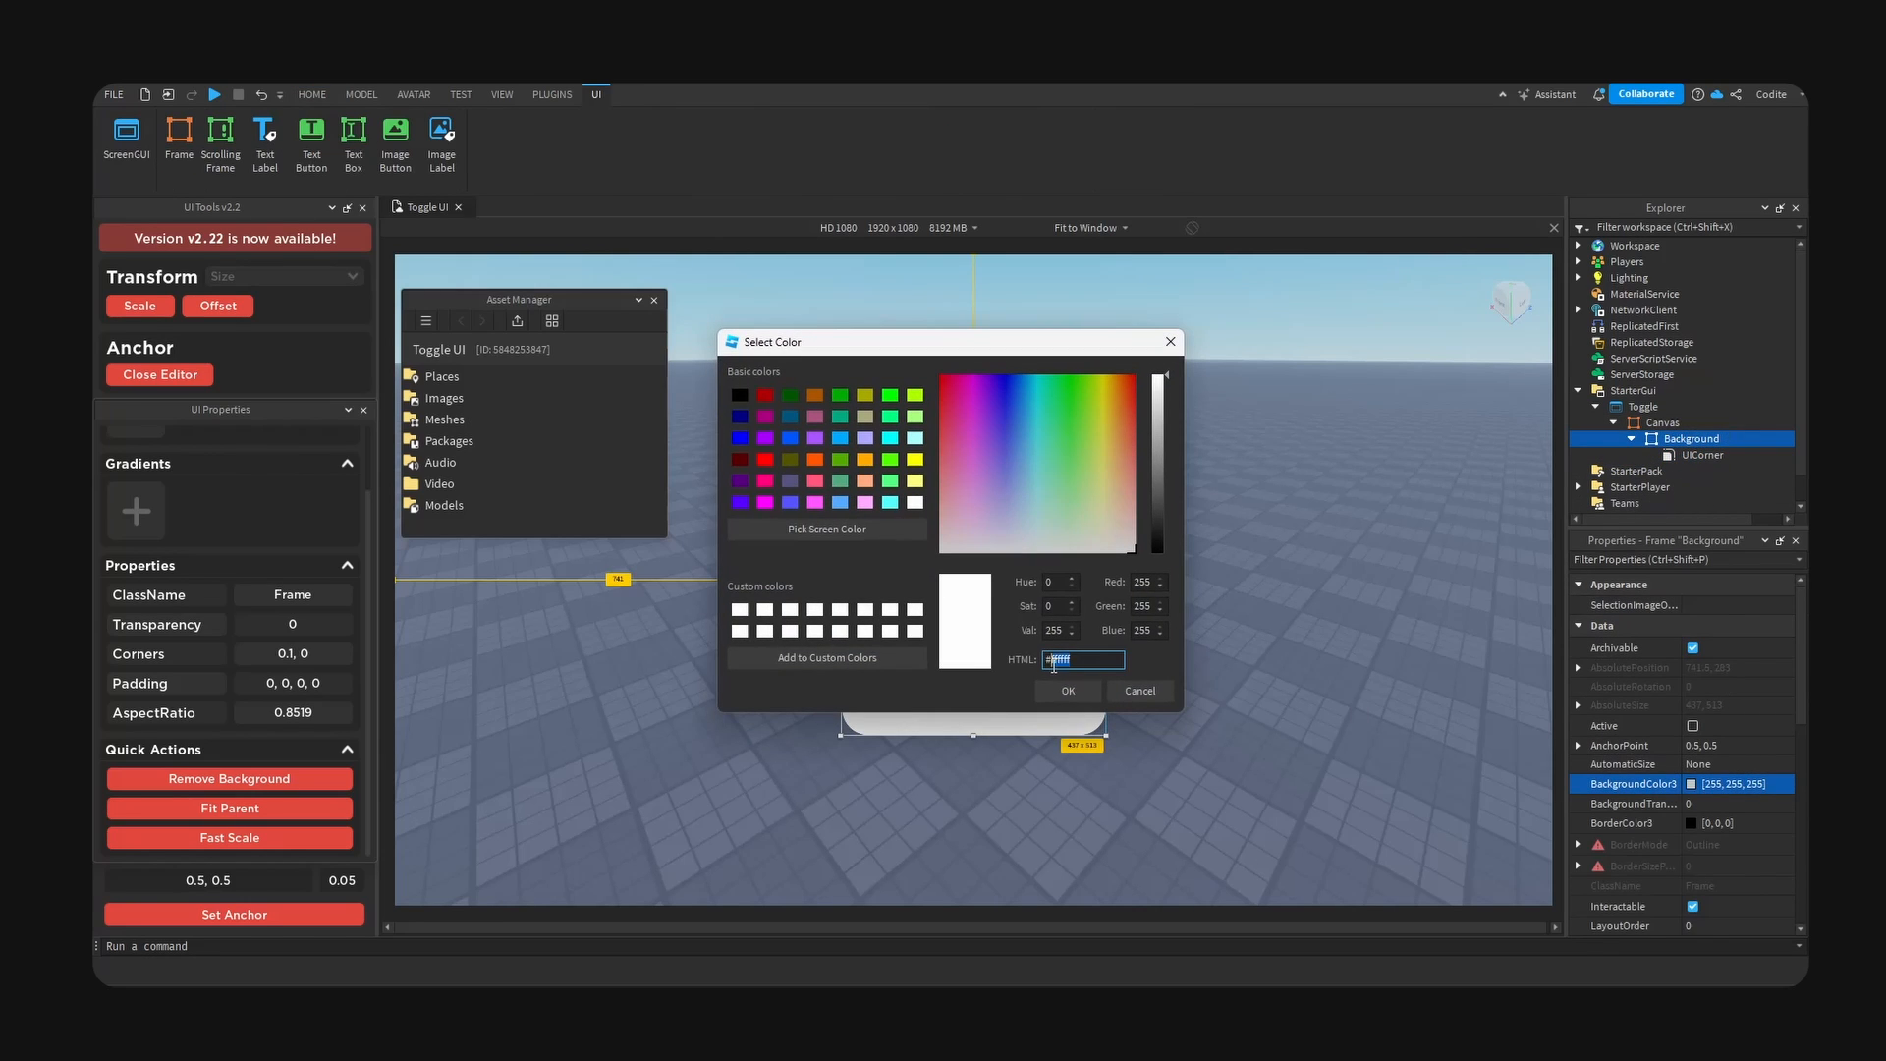
text(101010)
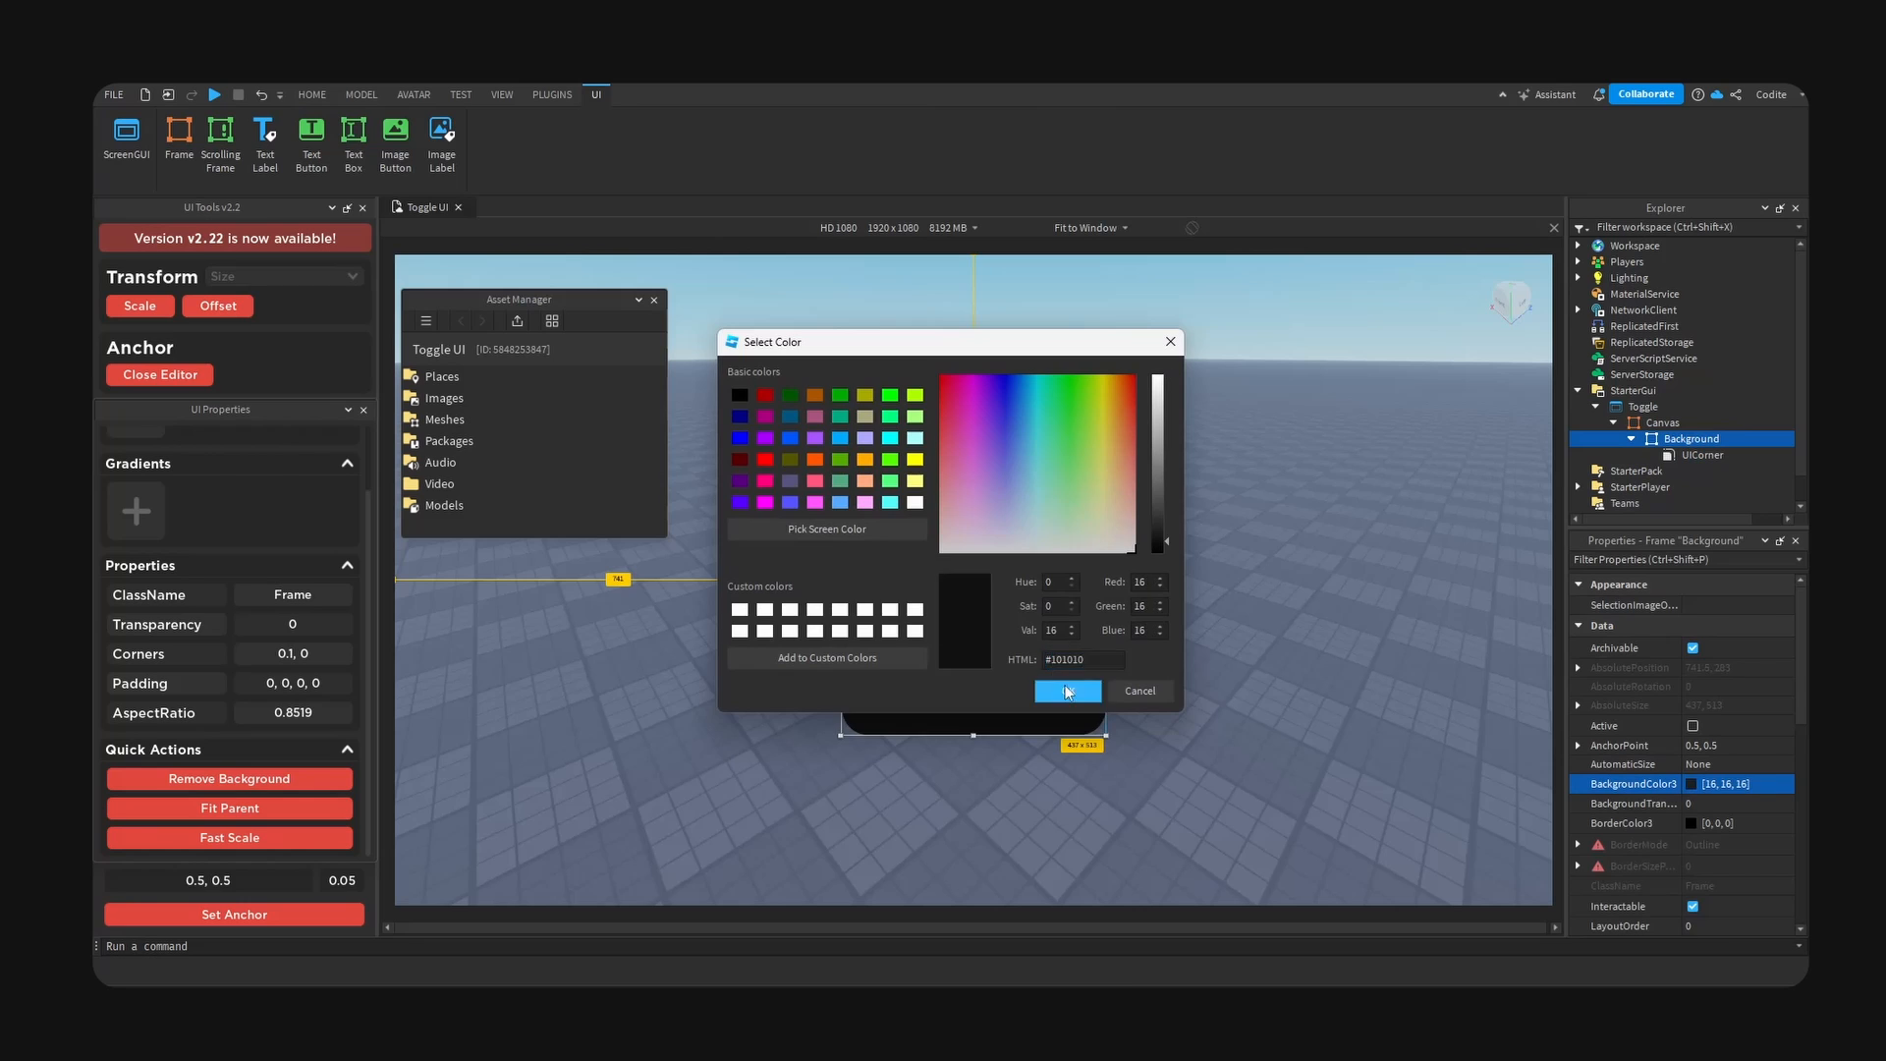
click(1068, 691)
- Add a Frame inside Background and rename it Toggle
click(1285, 746)
right_drag(1285, 746, 1284, 753)
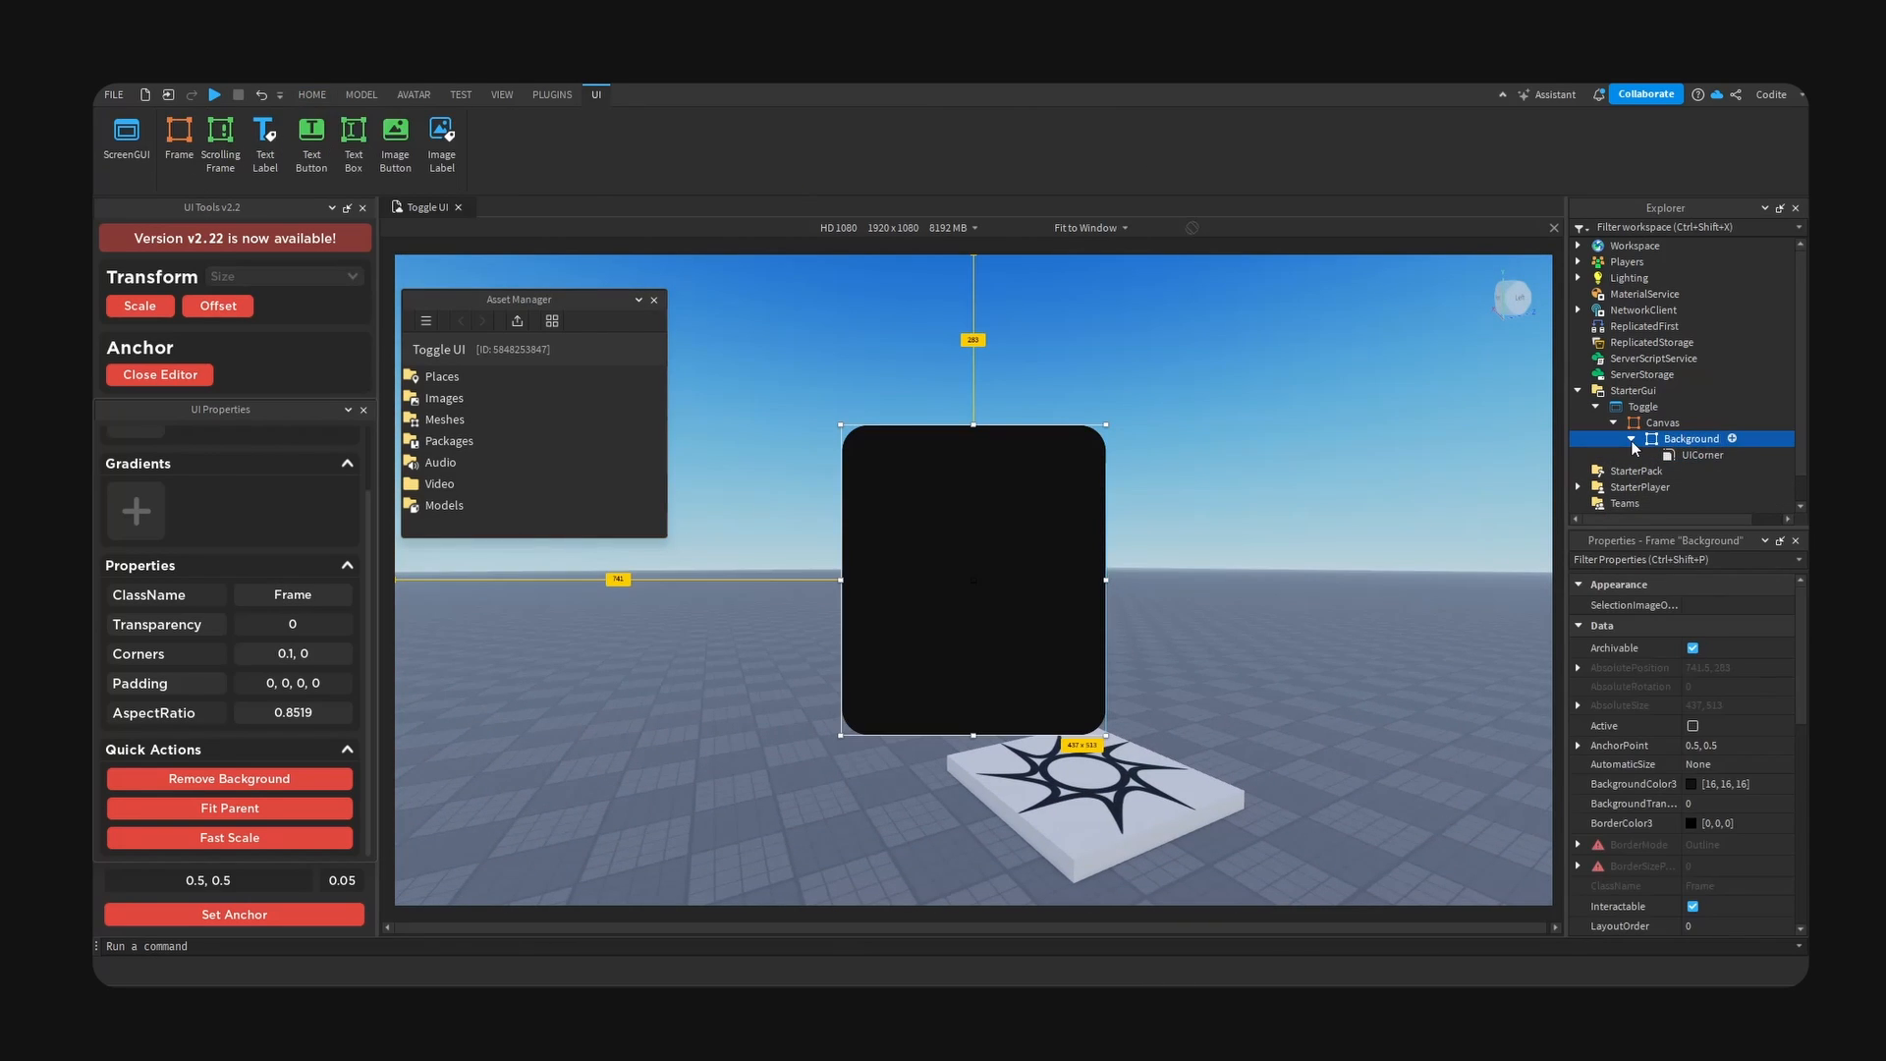
click(1732, 438)
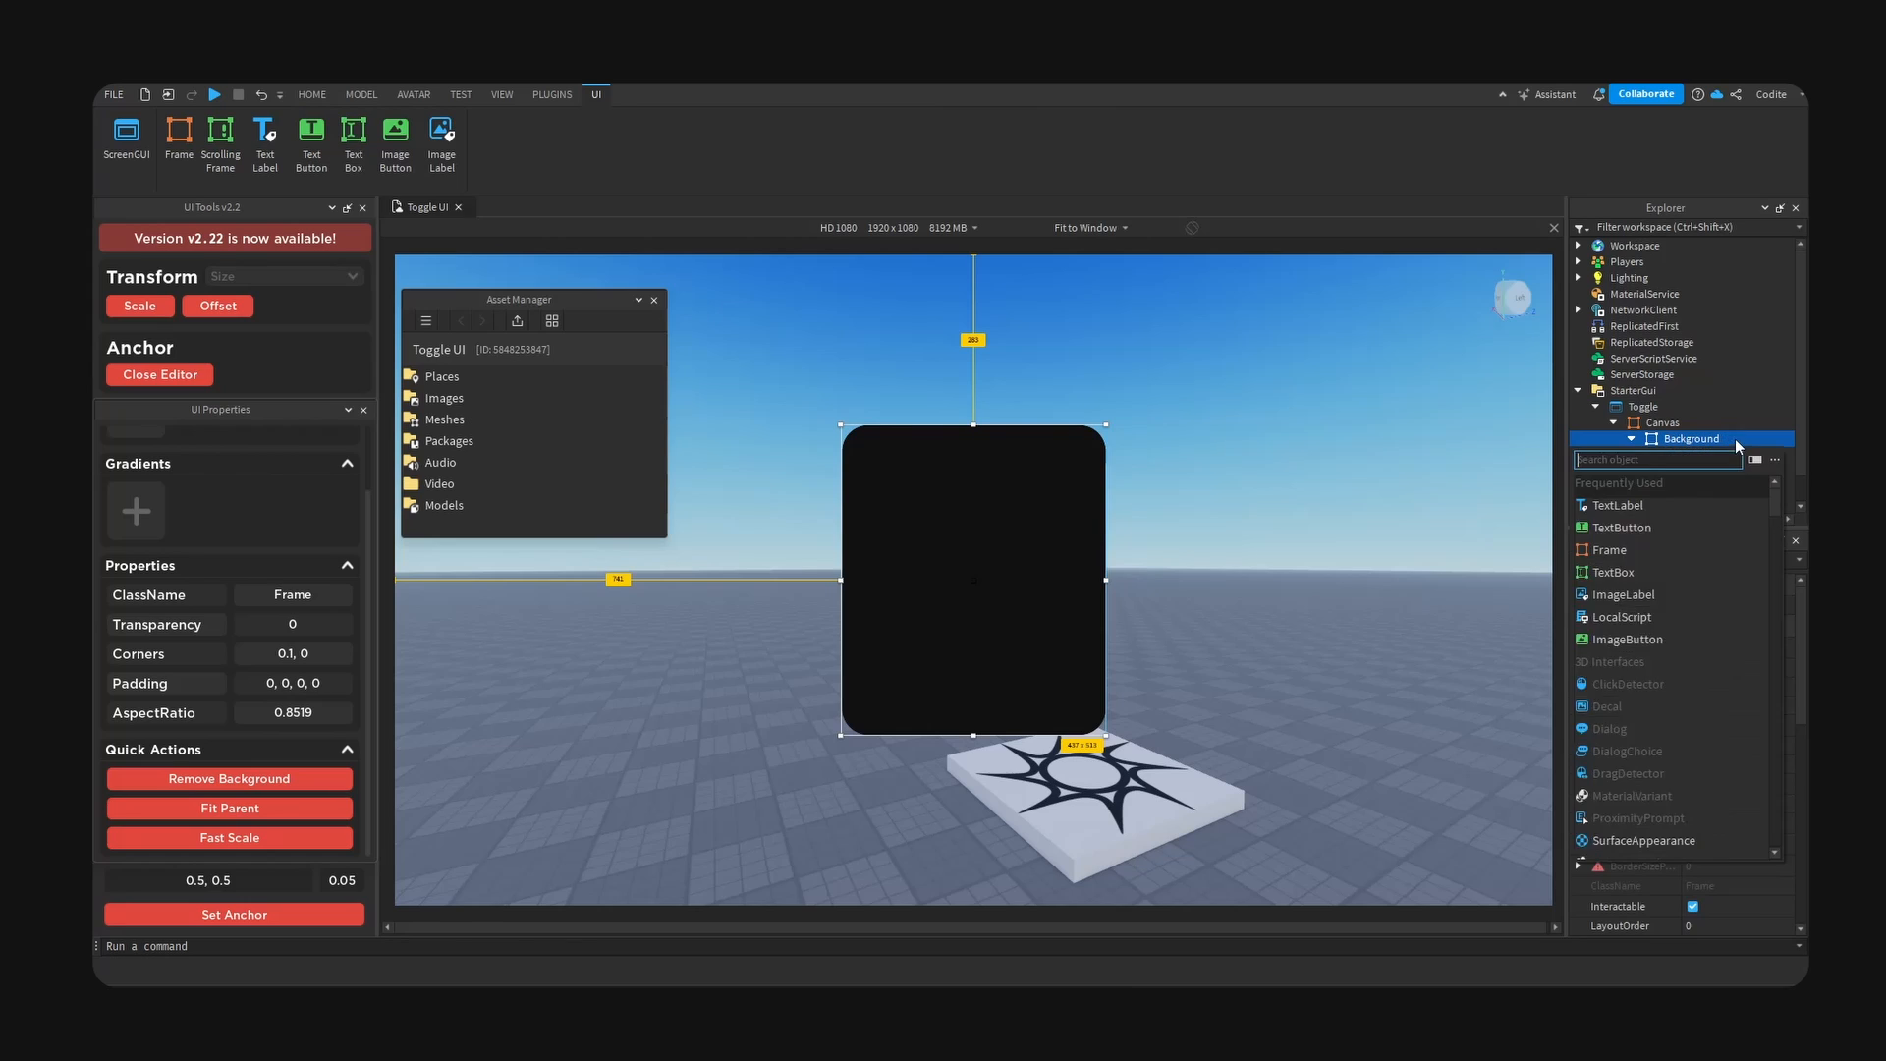
text(frame)
click(1672, 488)
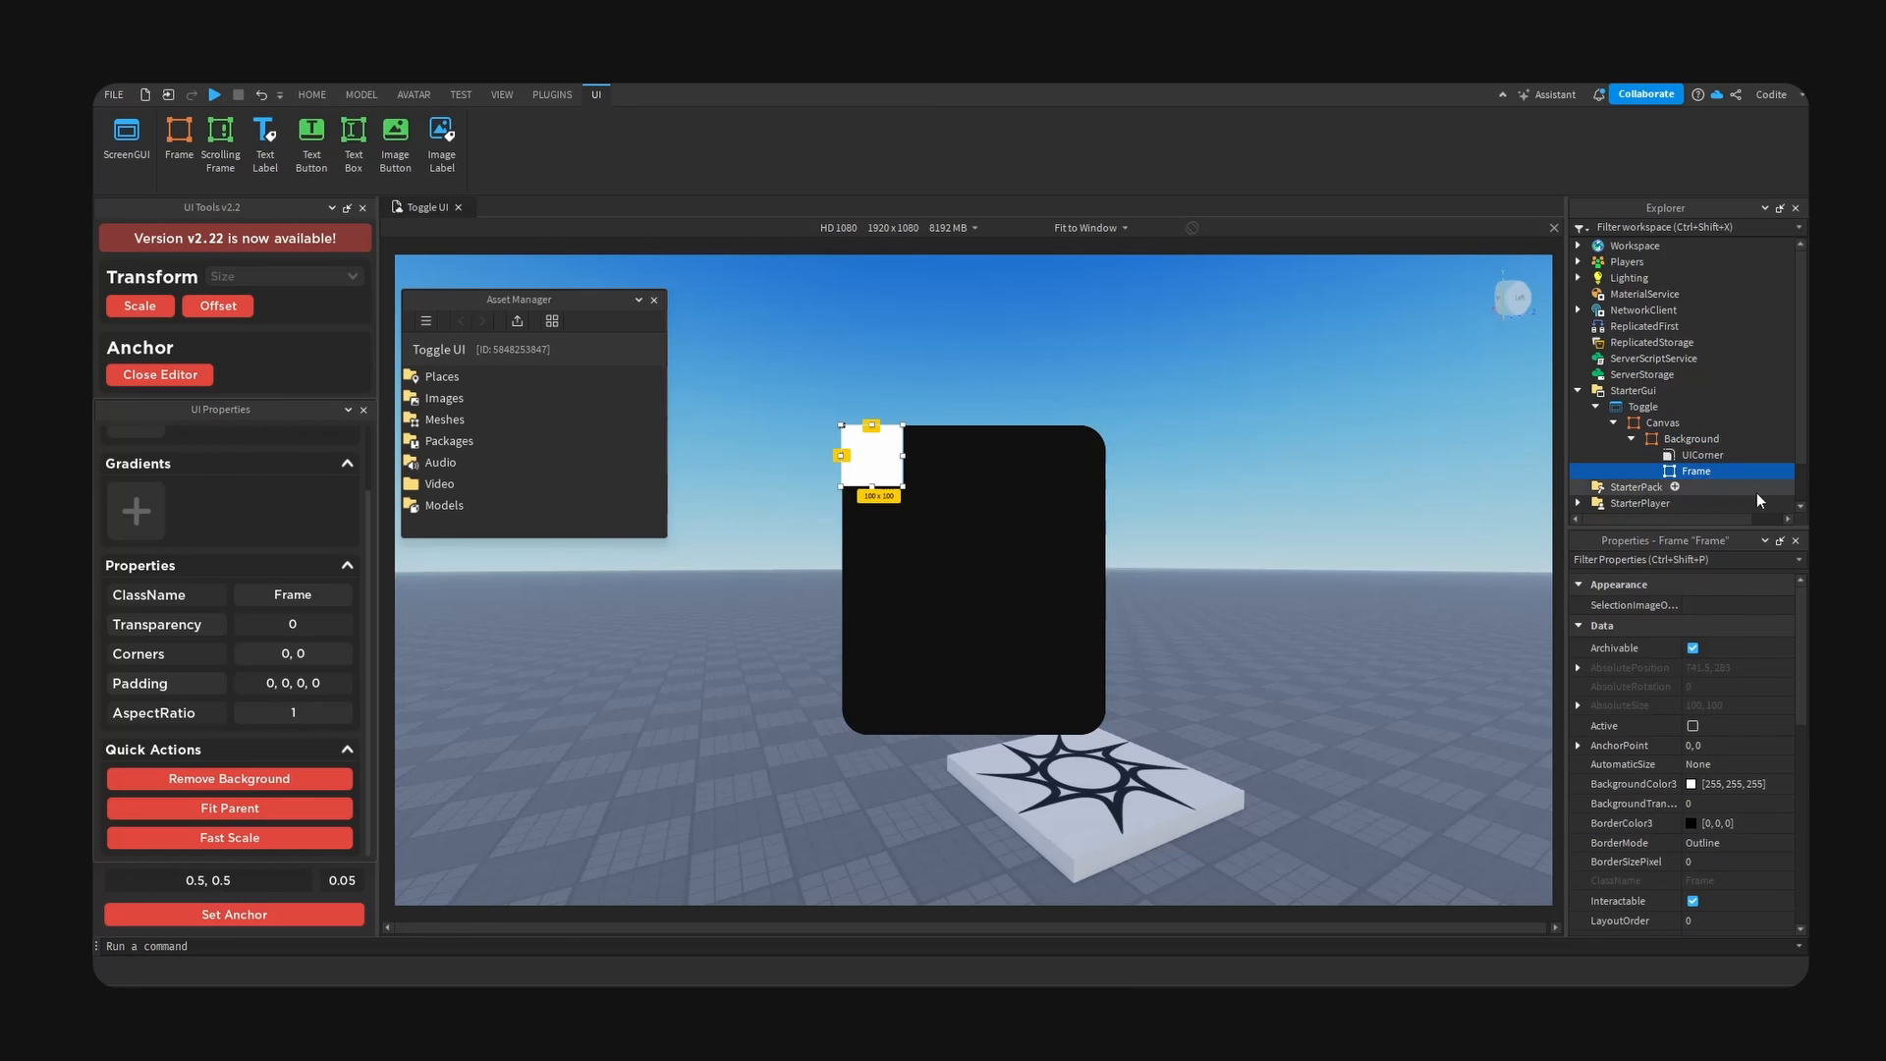
key(F2)
text(Toggle)
key(Return)
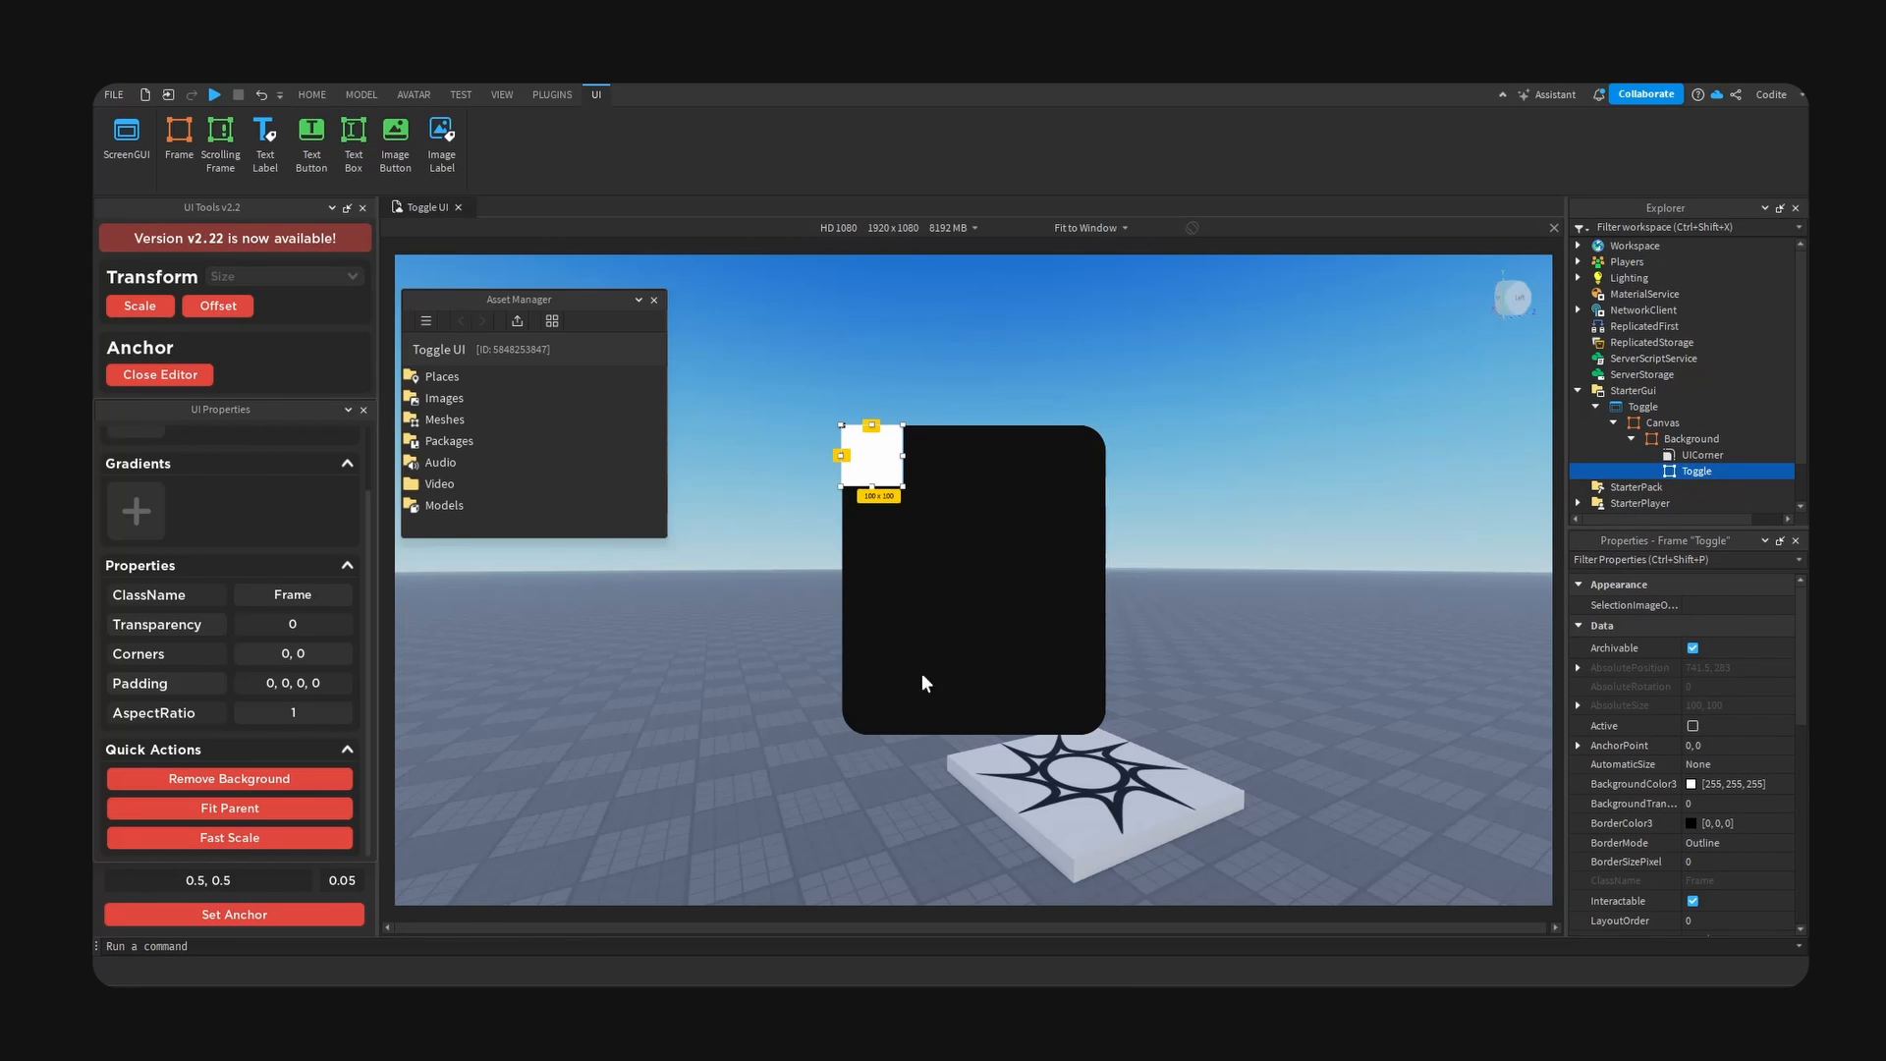
- Centre the Toggle frame inside Background with a 0.5, 0.5 anchor and set its size offsets to 317 by 171
click(317, 919)
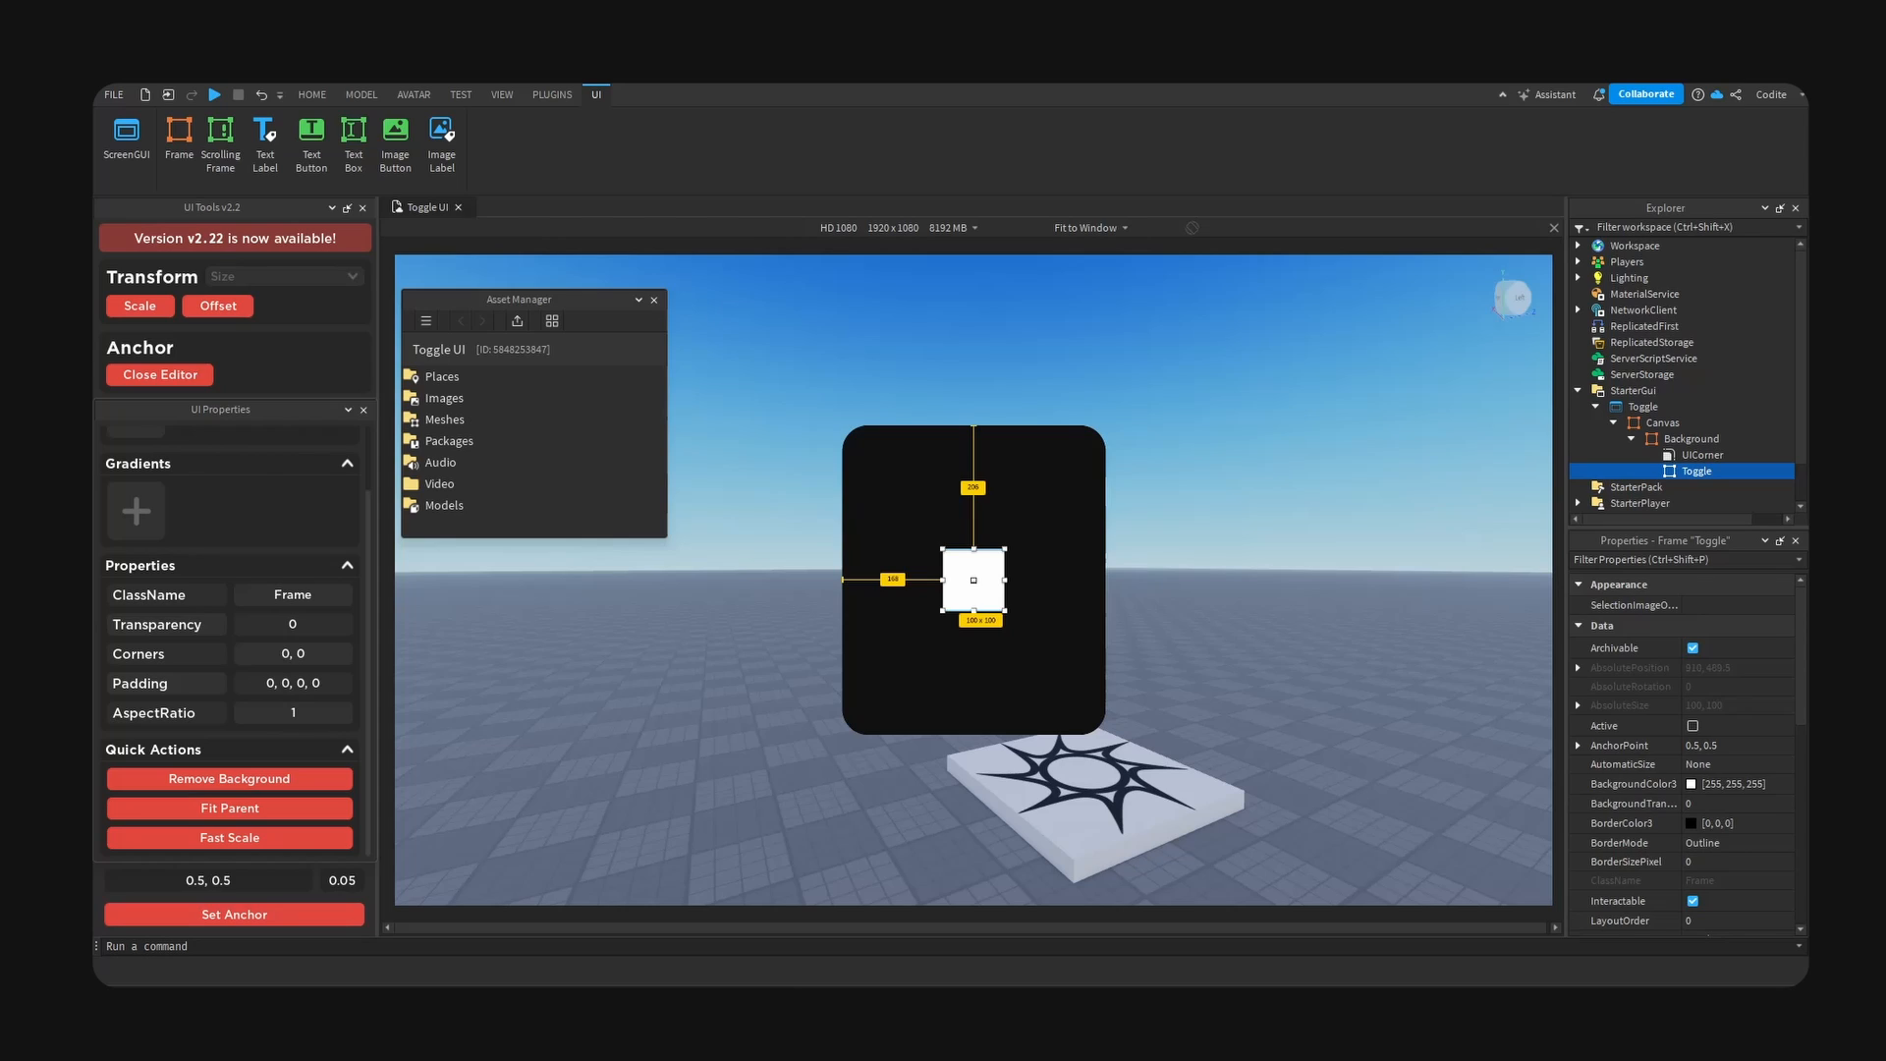
scroll(1773, 797, down, 5)
click(1773, 798)
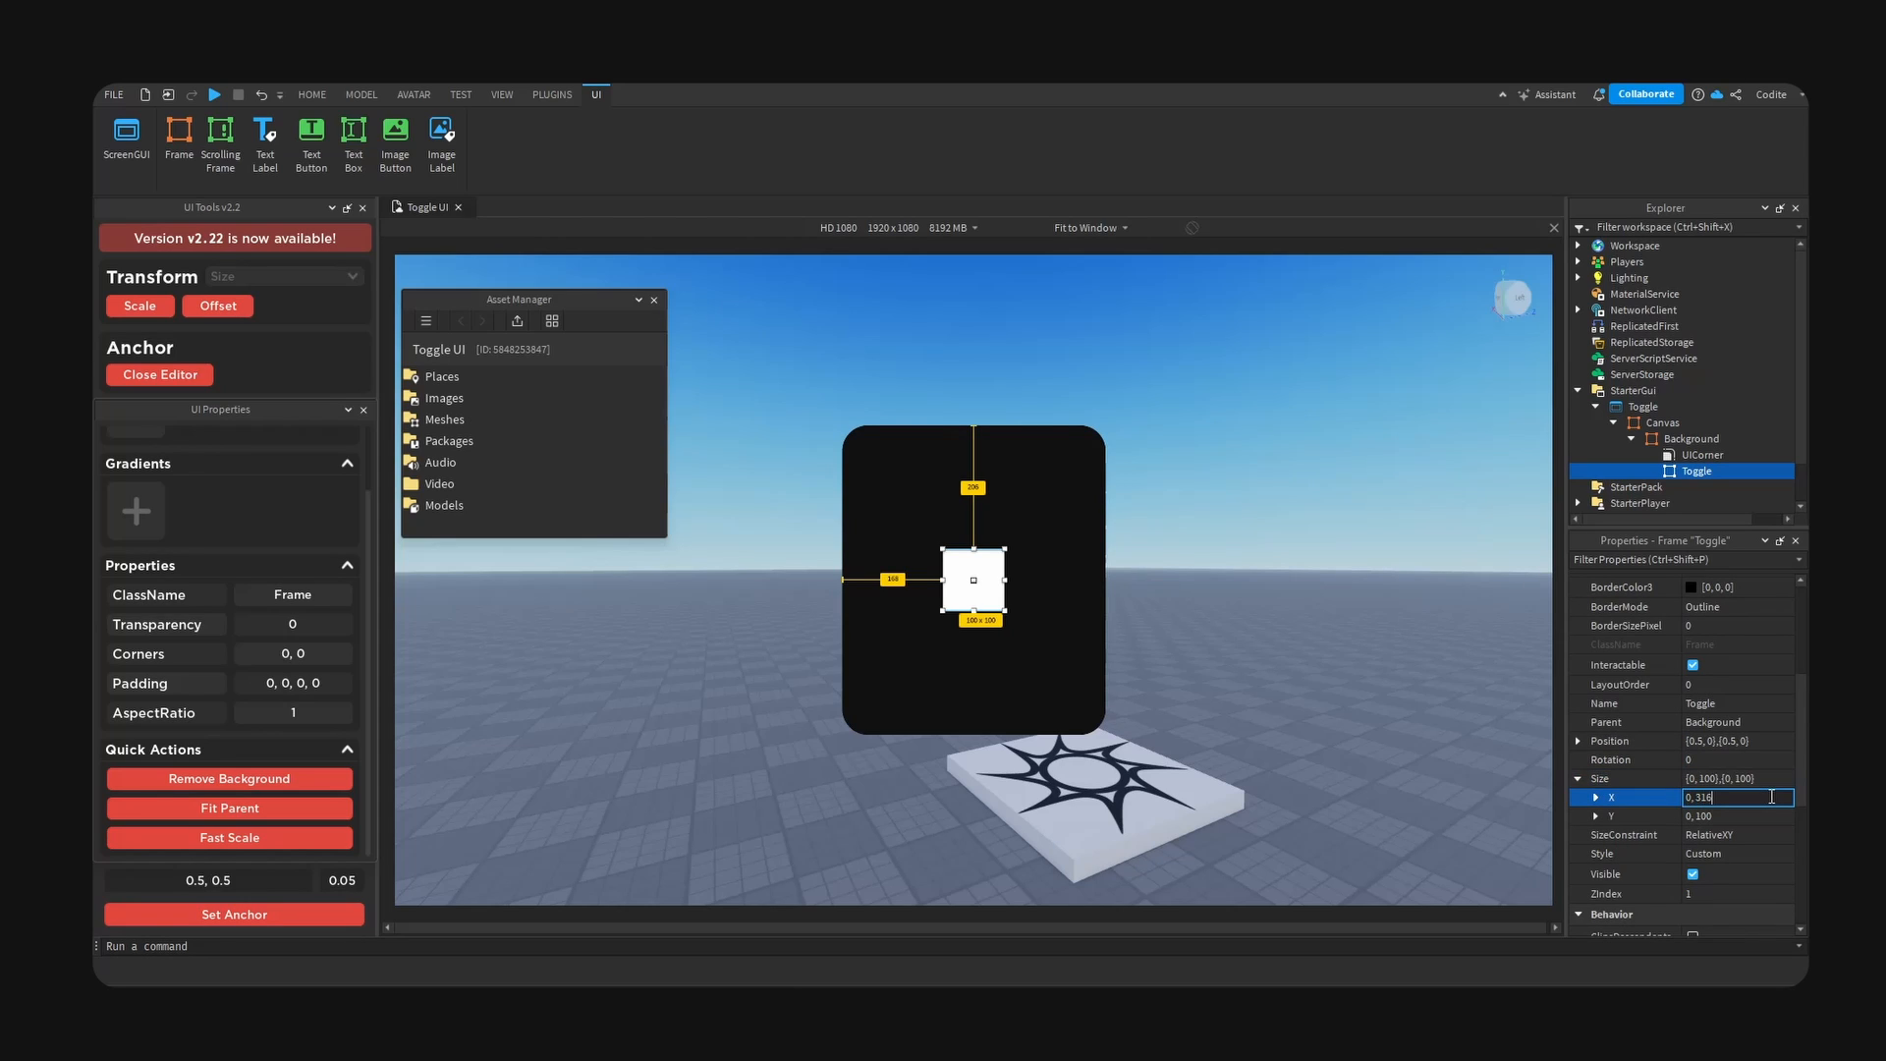
text(0, 317)
key(Return)
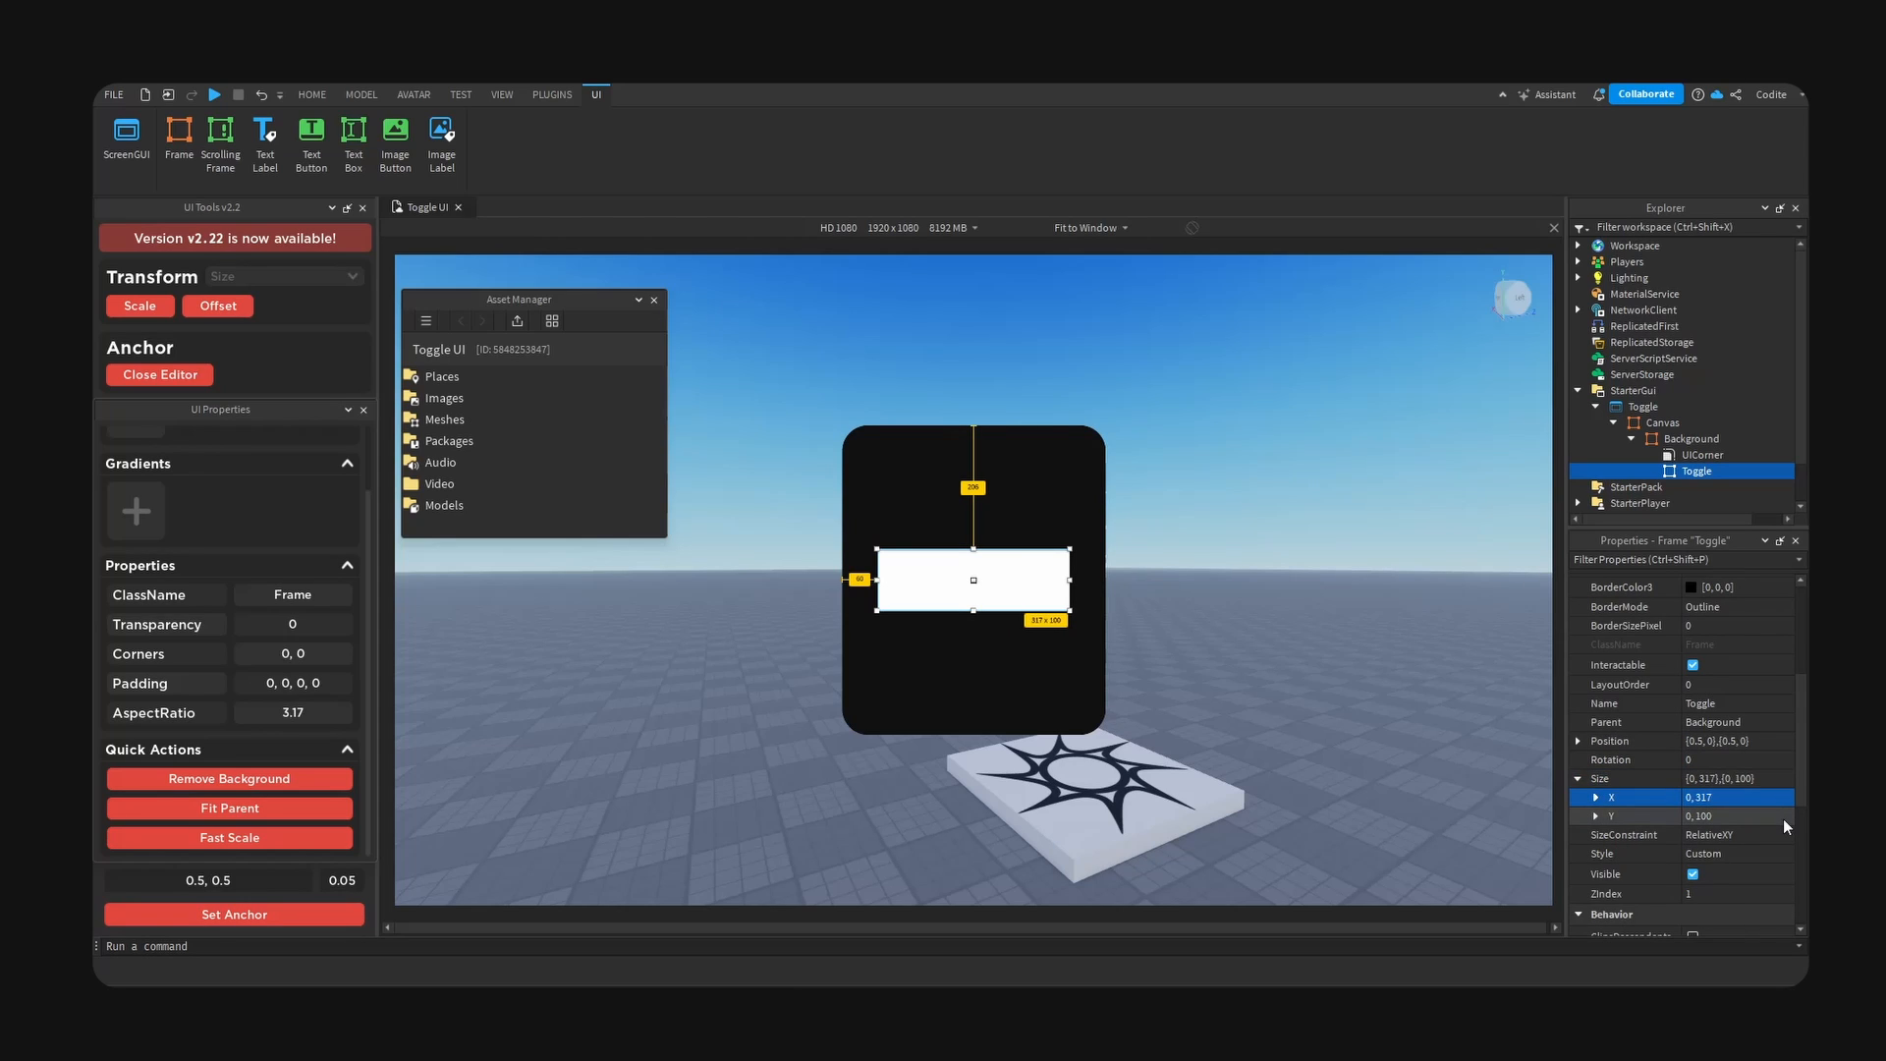
double_click(1765, 817)
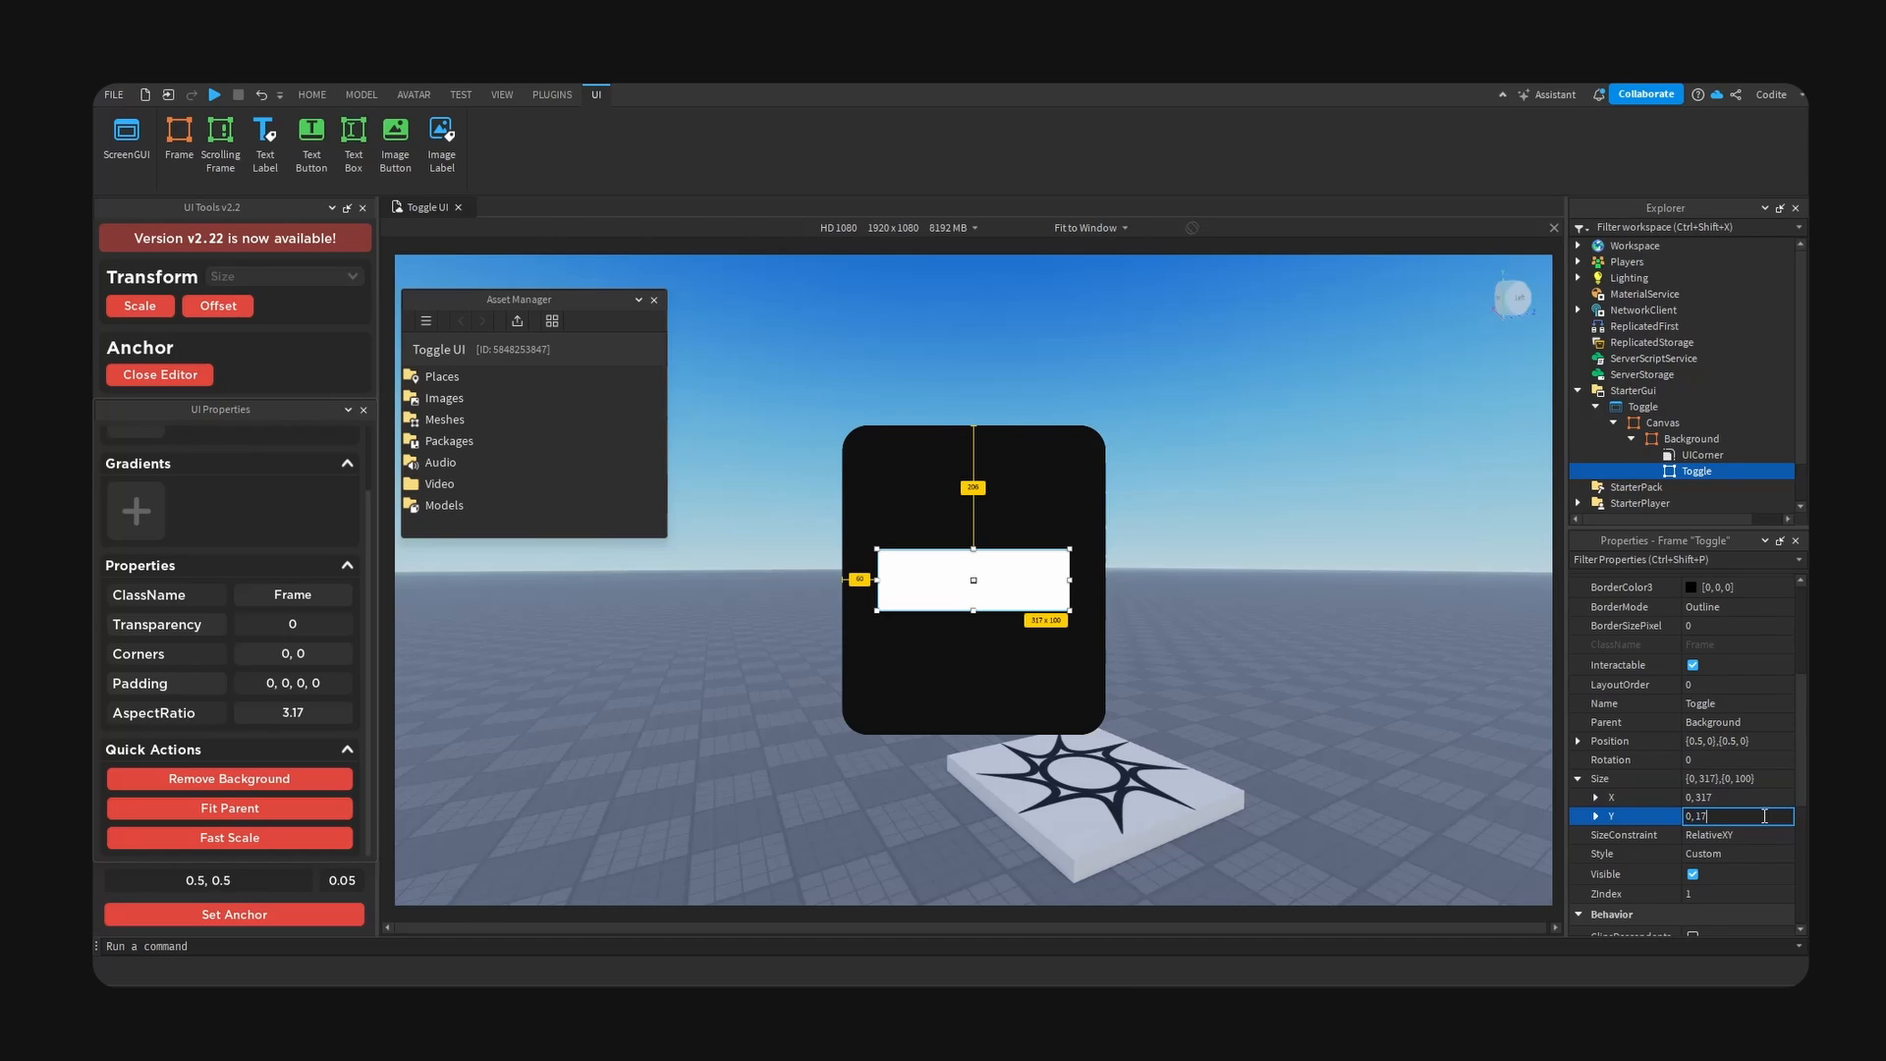
key(Return)
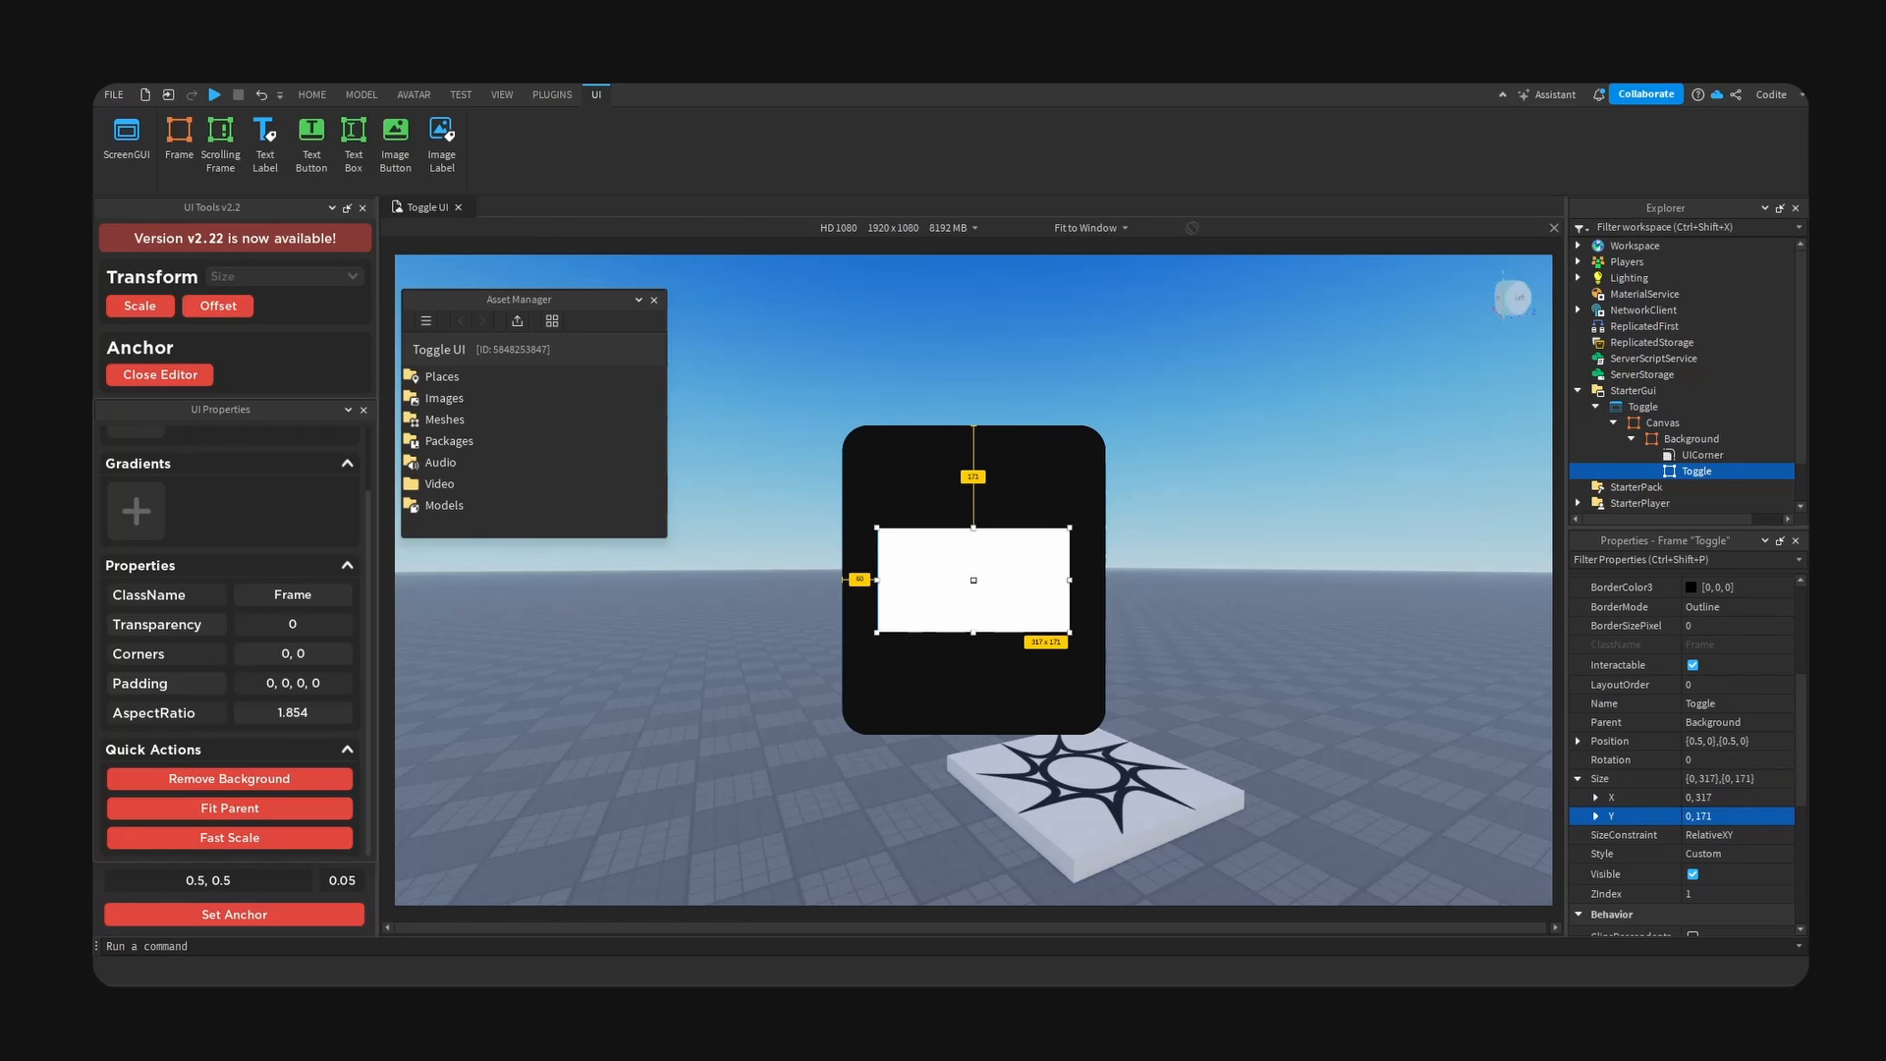
- Remove the Toggle frame's background and show the device preview at Actual Resolution
click(285, 782)
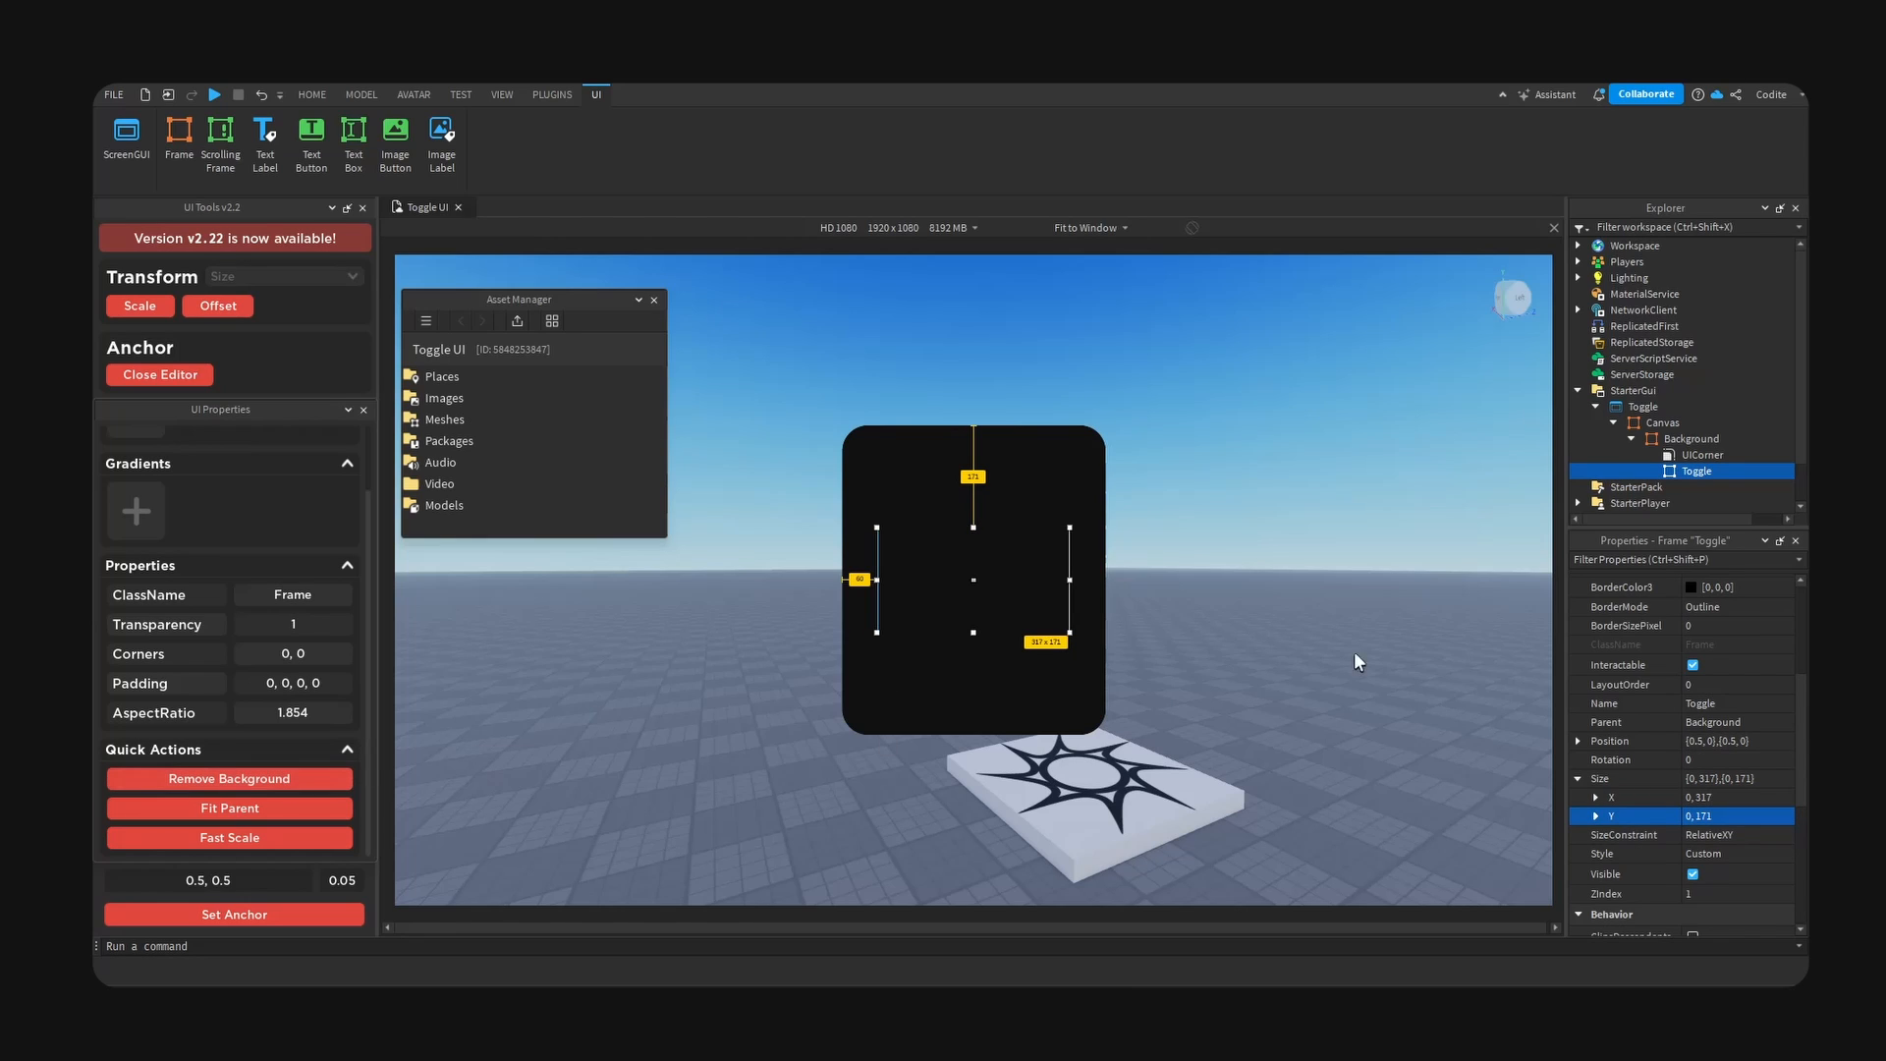
click(1088, 228)
click(1104, 264)
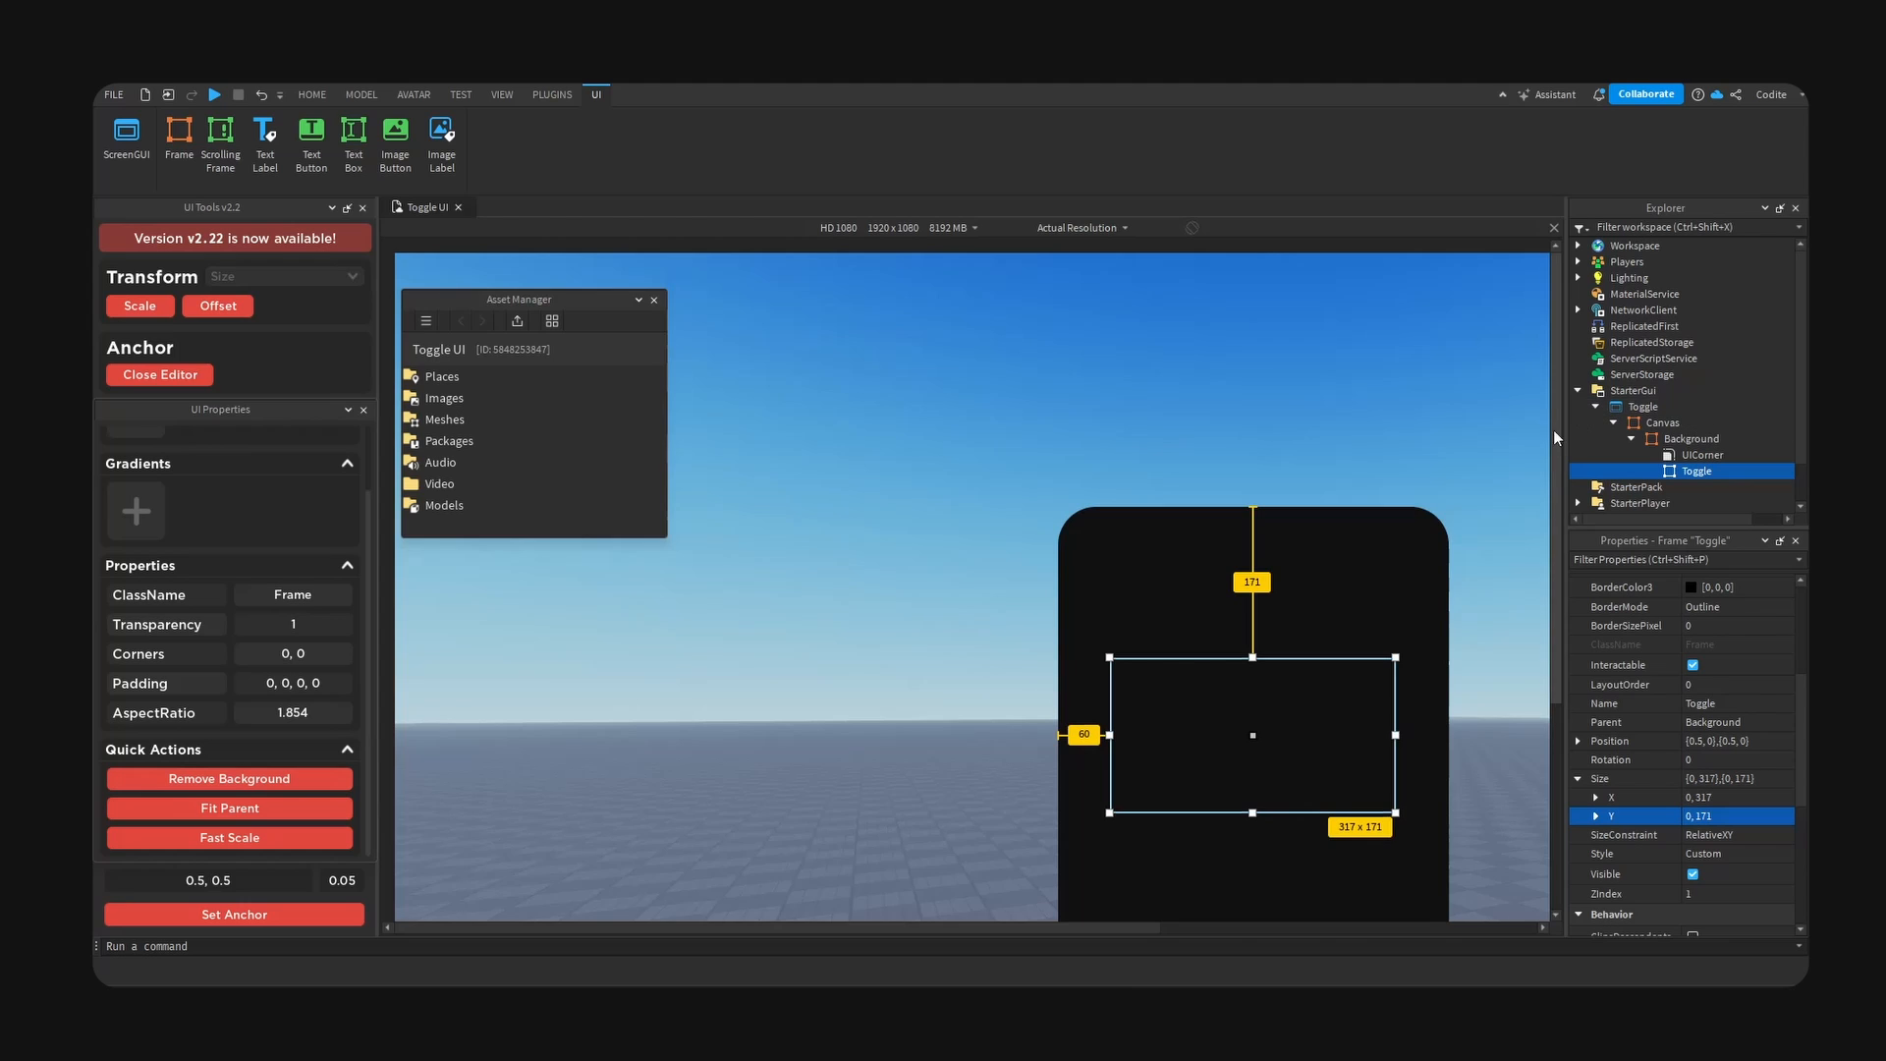
drag(1553, 428, 1559, 517)
drag(989, 927, 1180, 928)
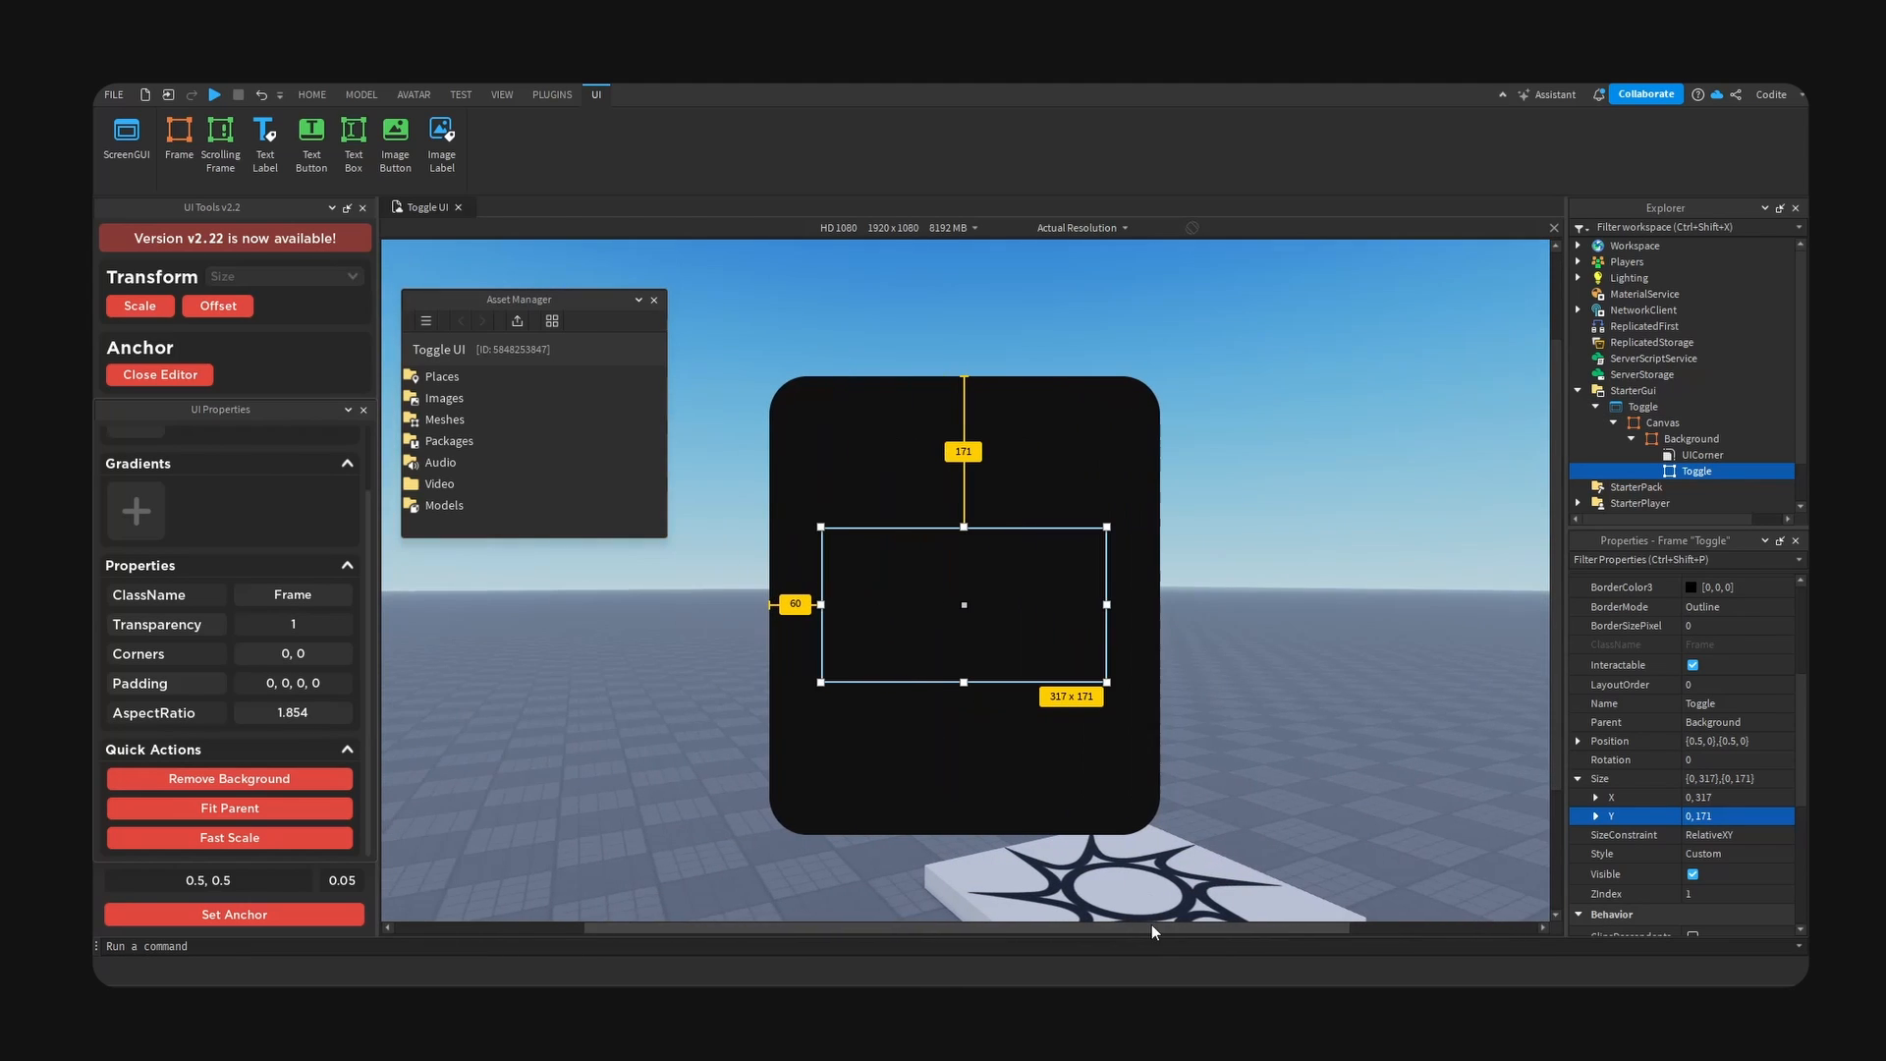
- Add a centred Frame named Inactive inside the Toggle frame and fit it to its parent
click(163, 310)
click(1729, 471)
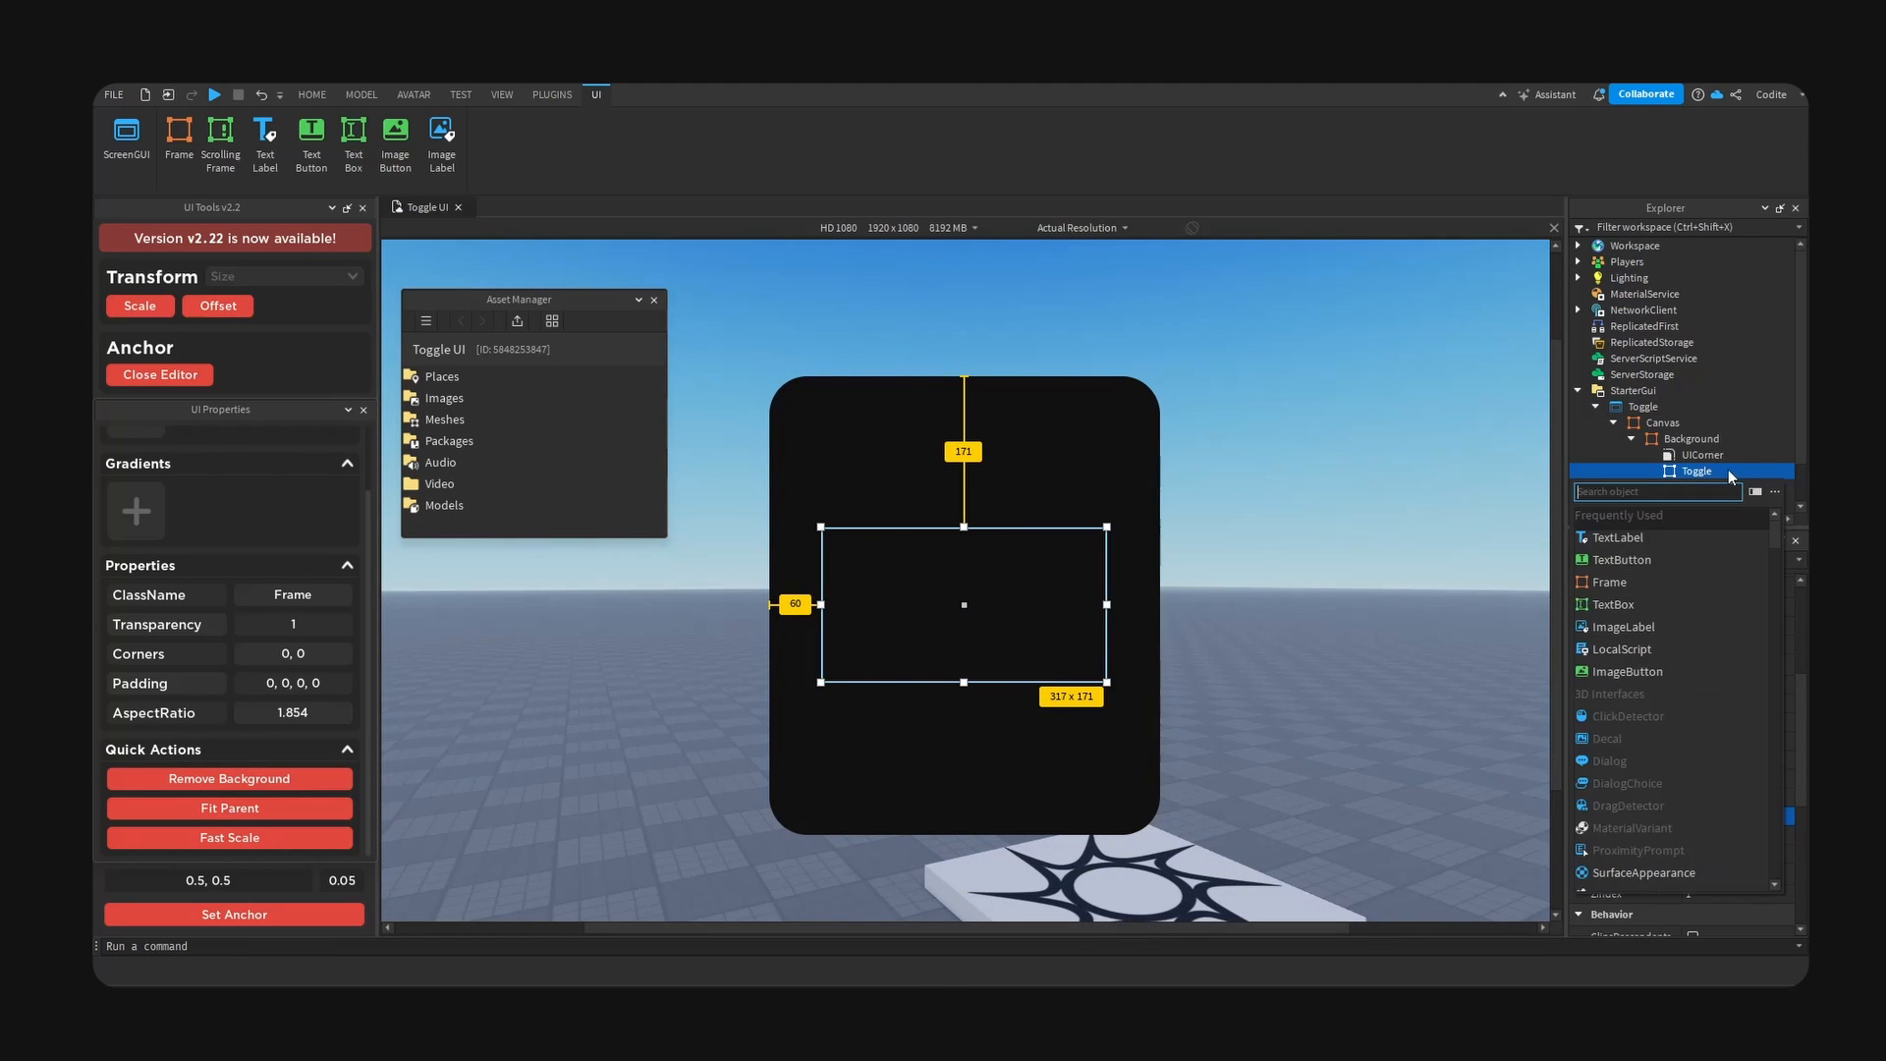
click(1631, 582)
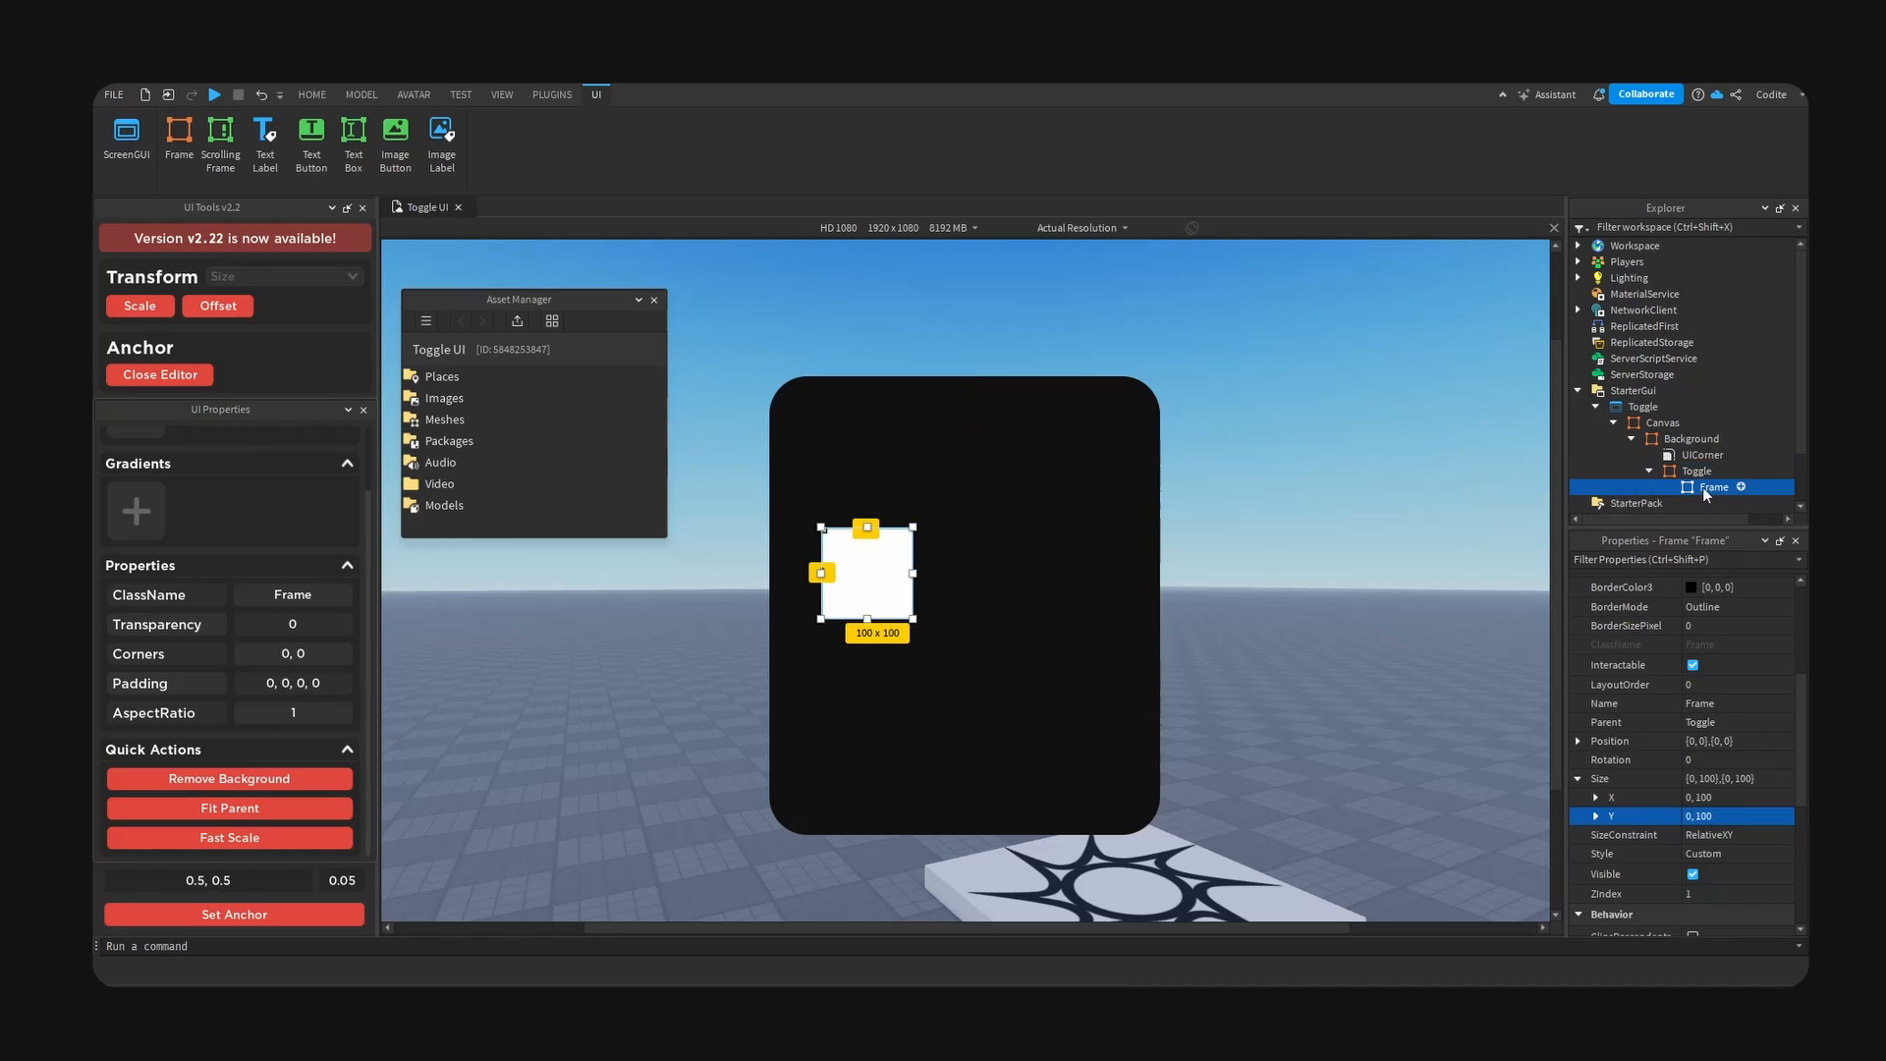
text(Inactive)
key(Return)
click(257, 915)
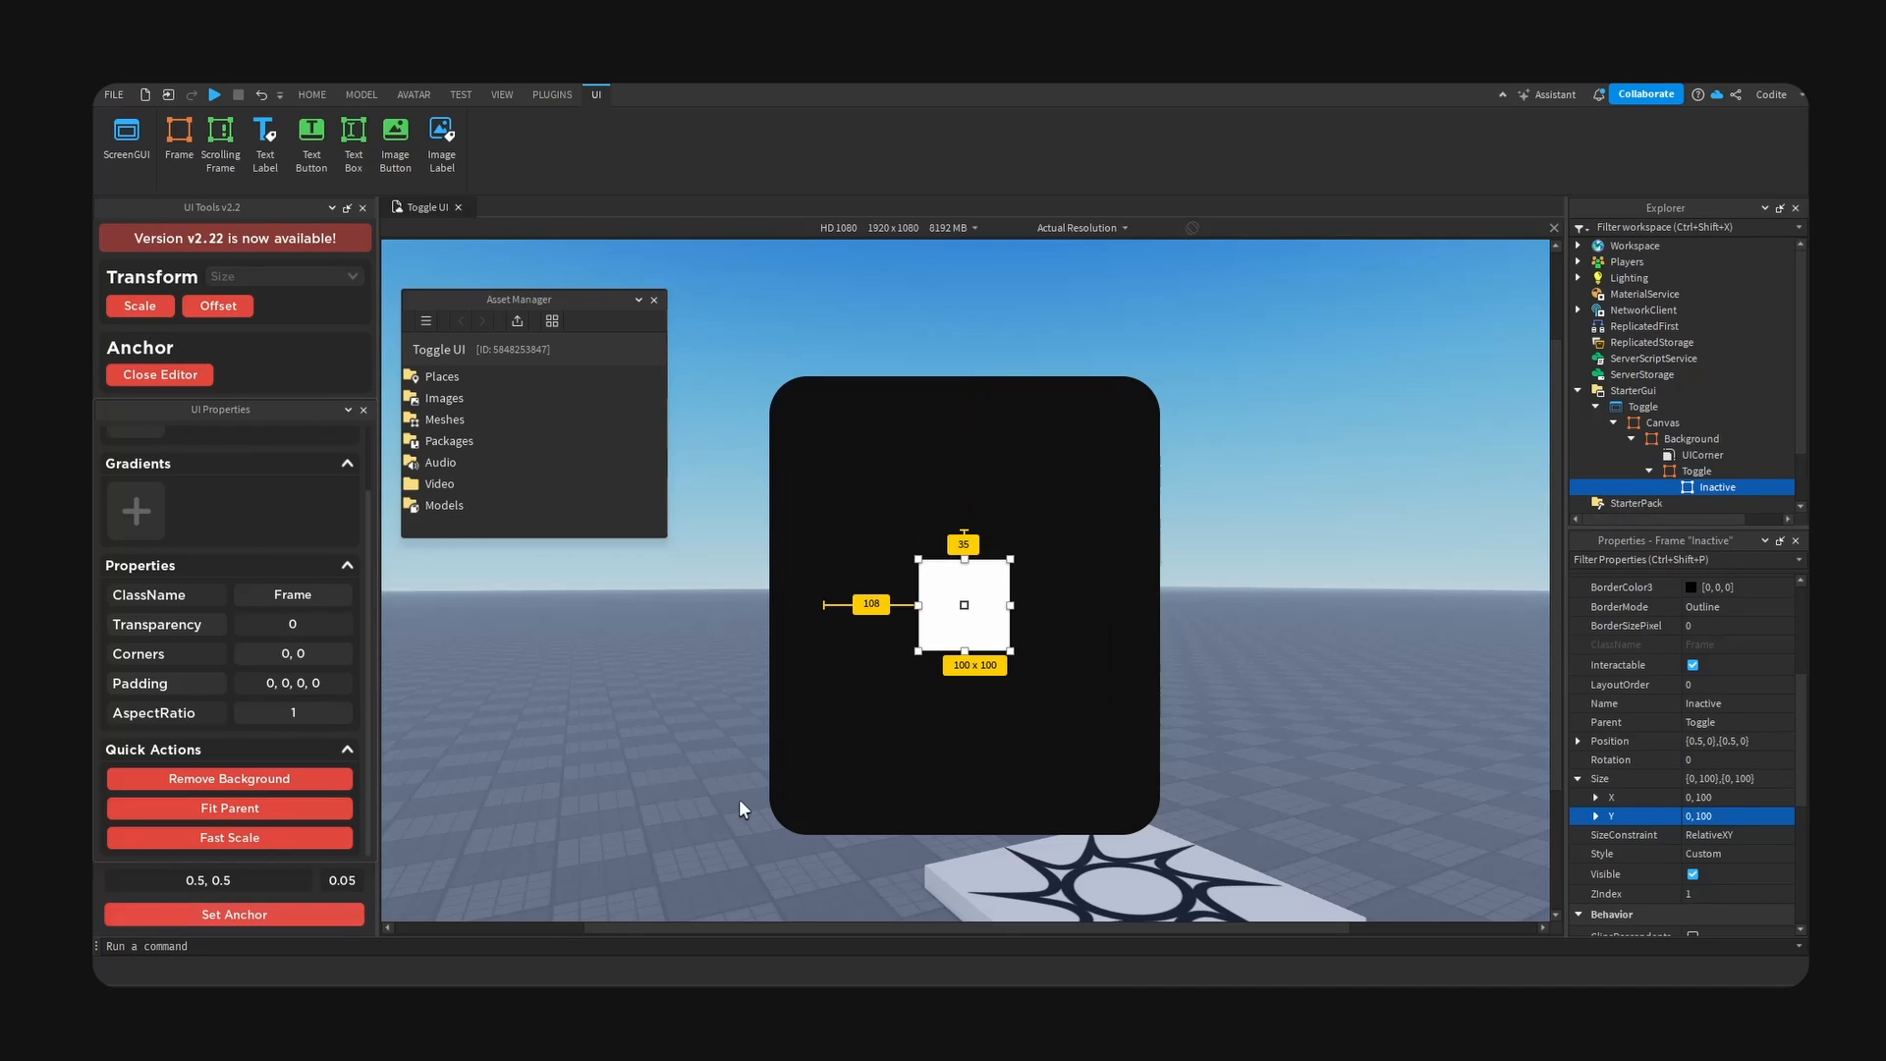
click(248, 813)
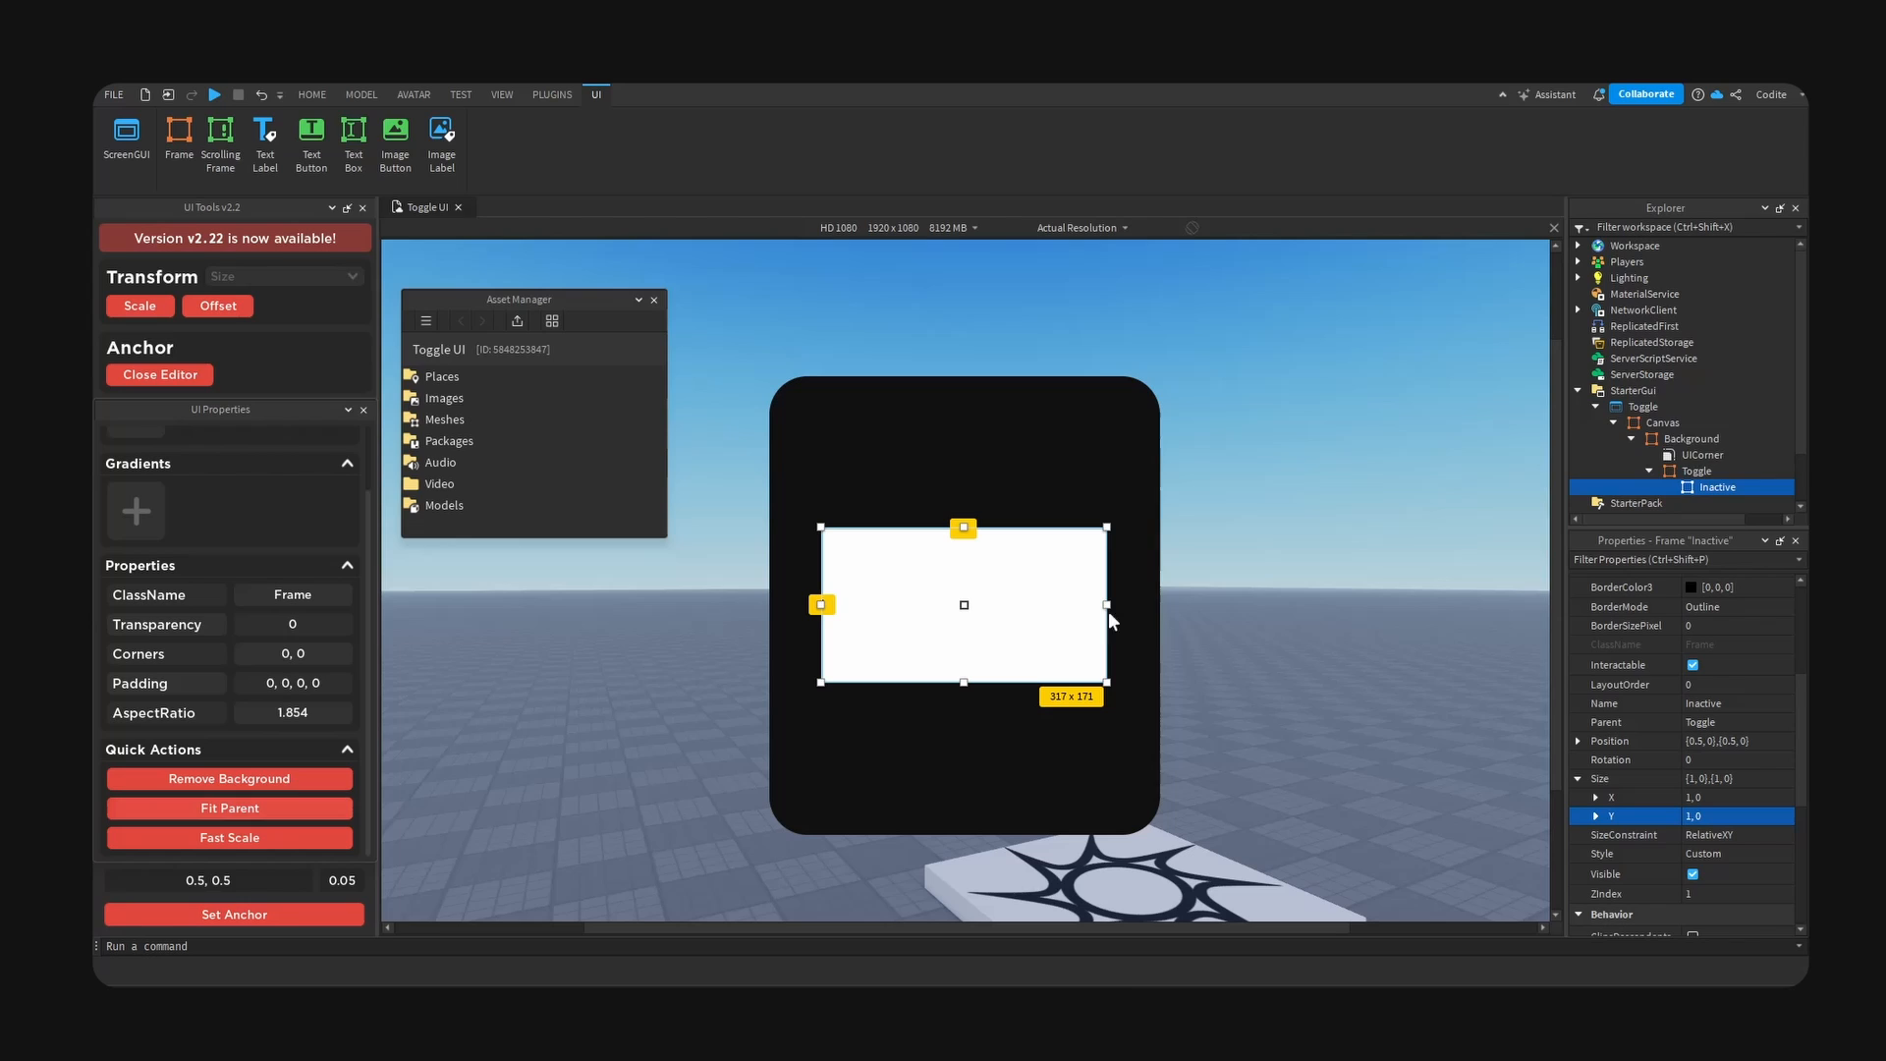
- Add a UICorner to the Inactive frame with its corner radius scale set to 1 and offset to 0
click(1747, 487)
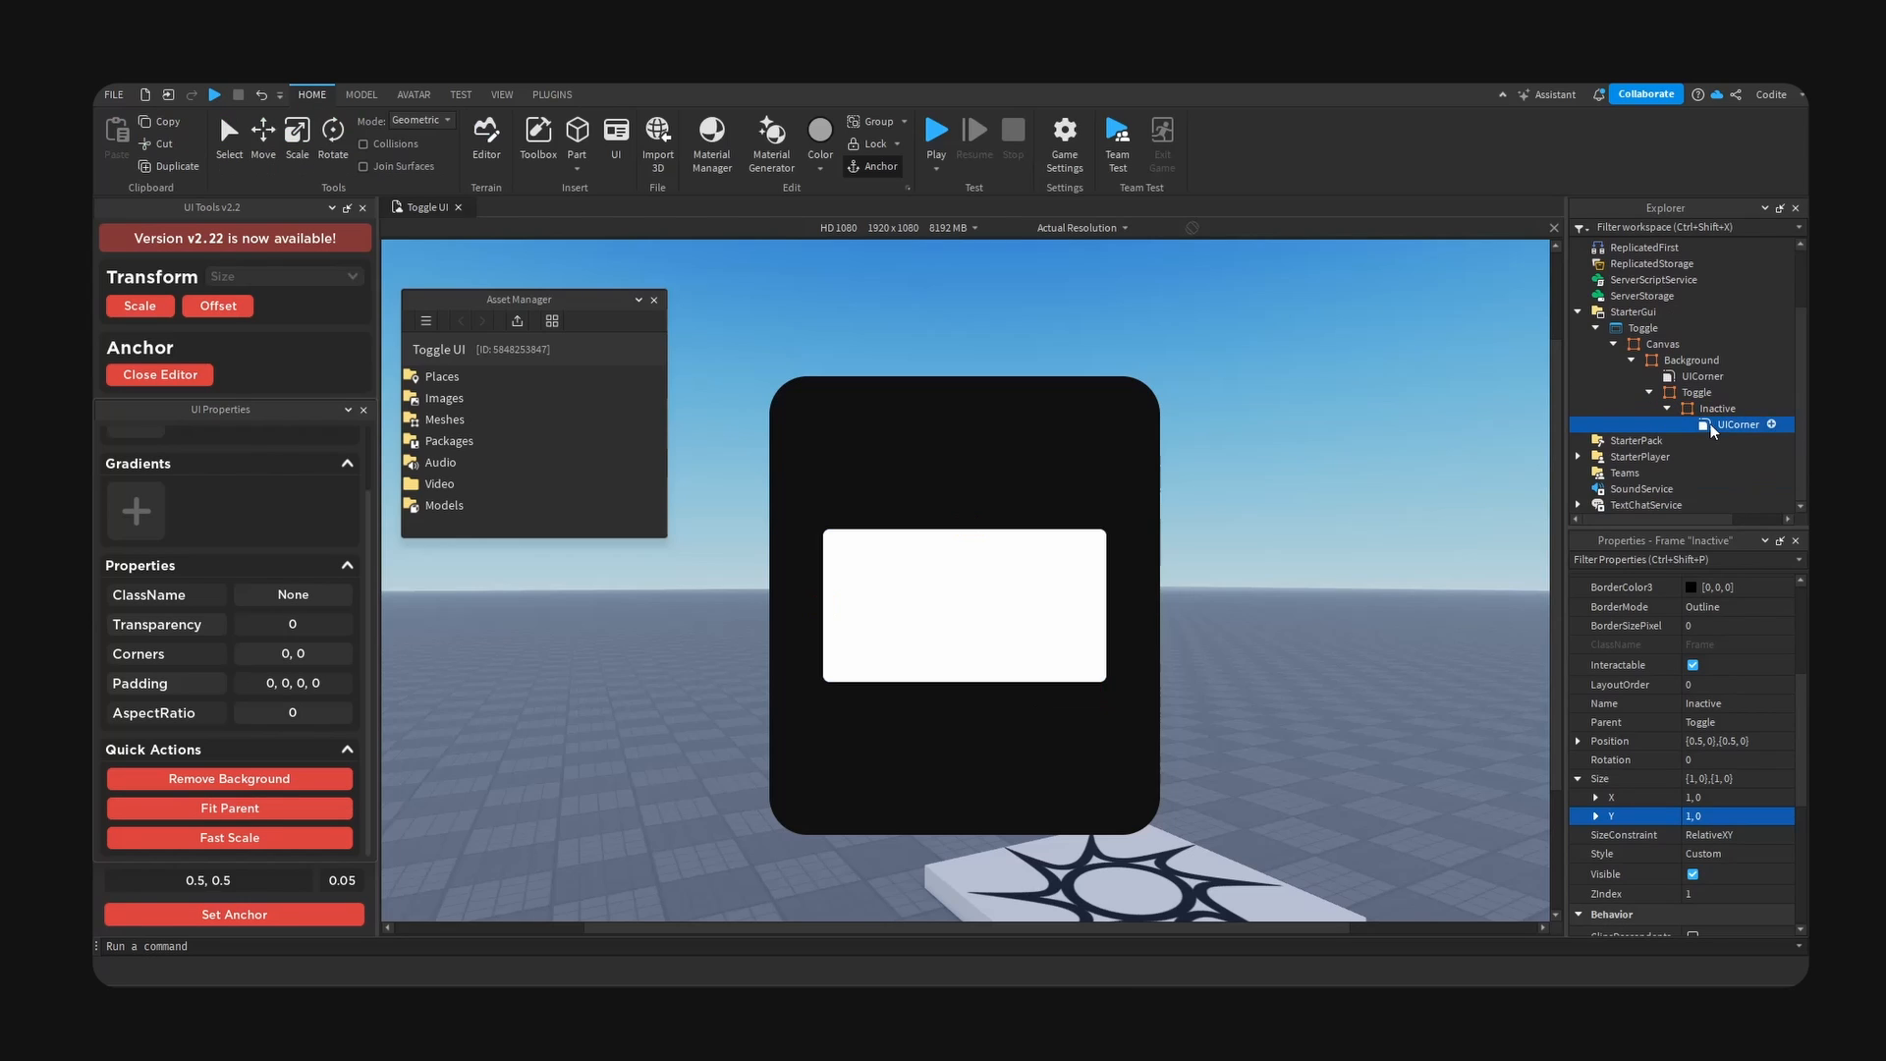
click(1579, 606)
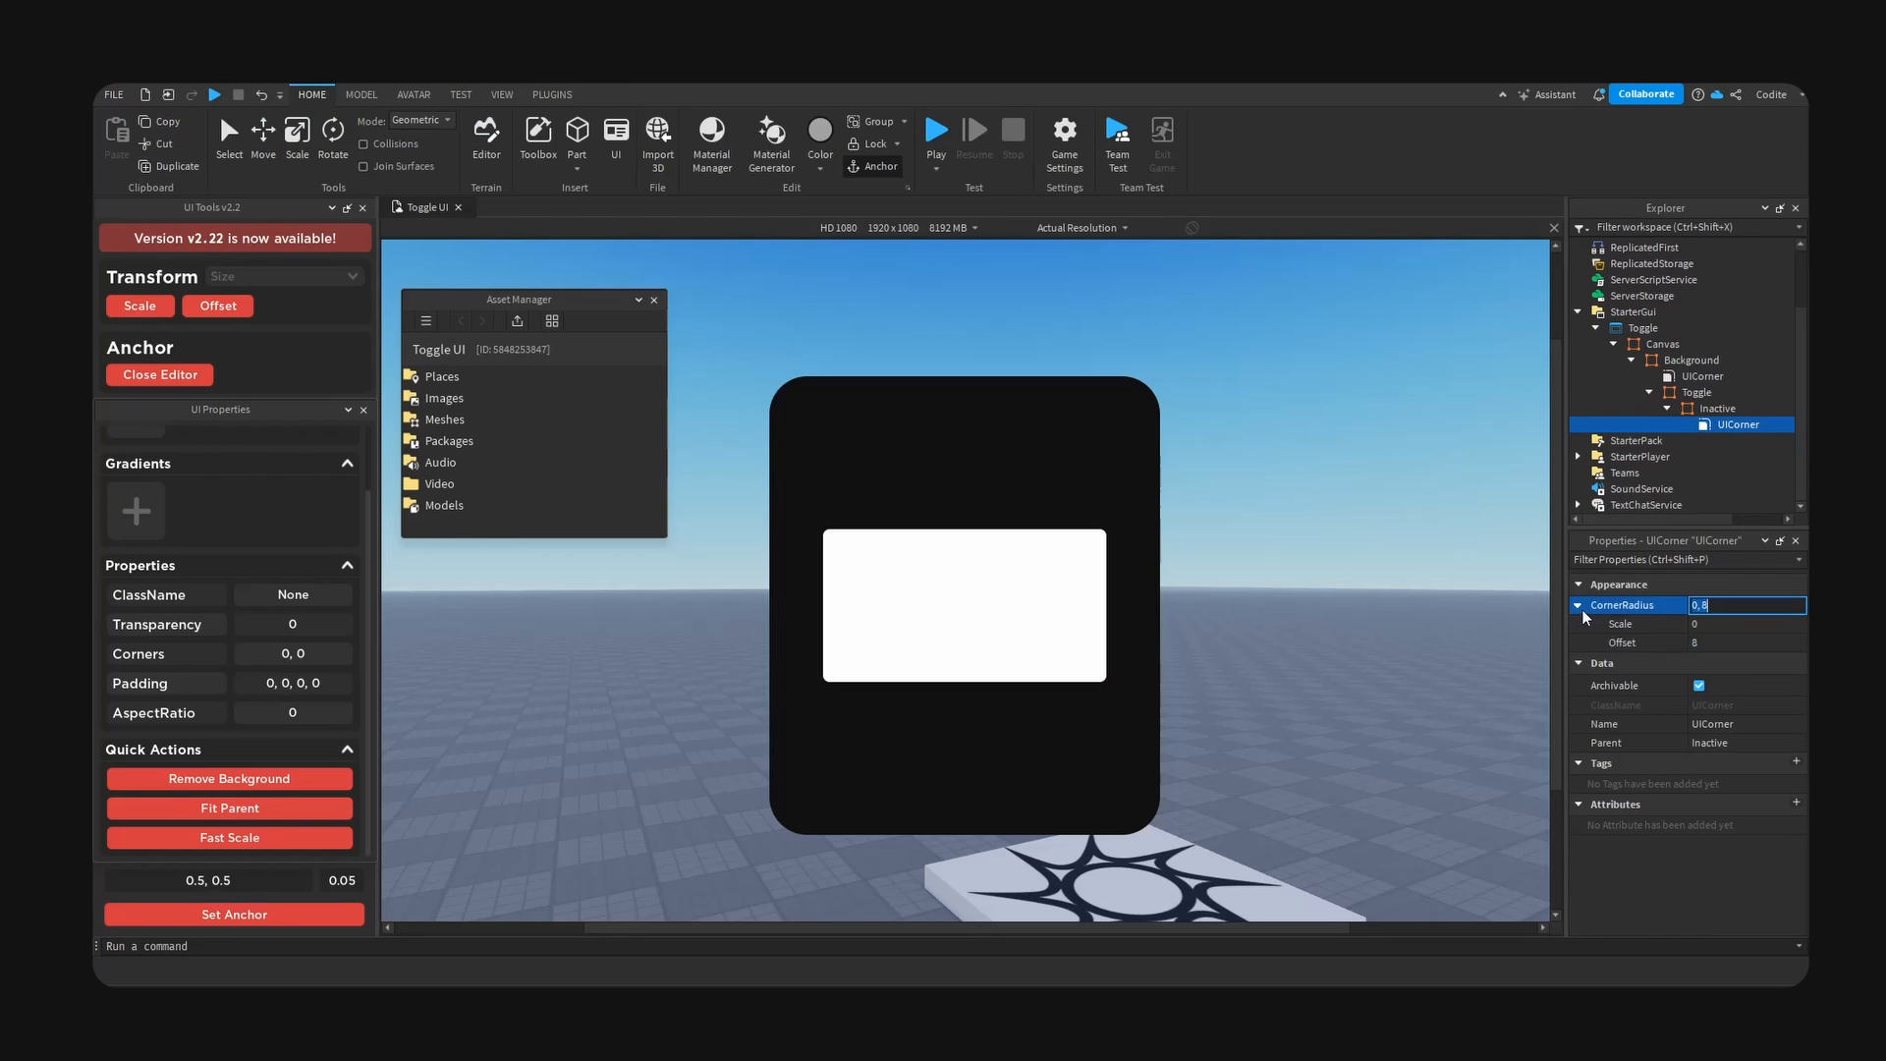
click(1760, 625)
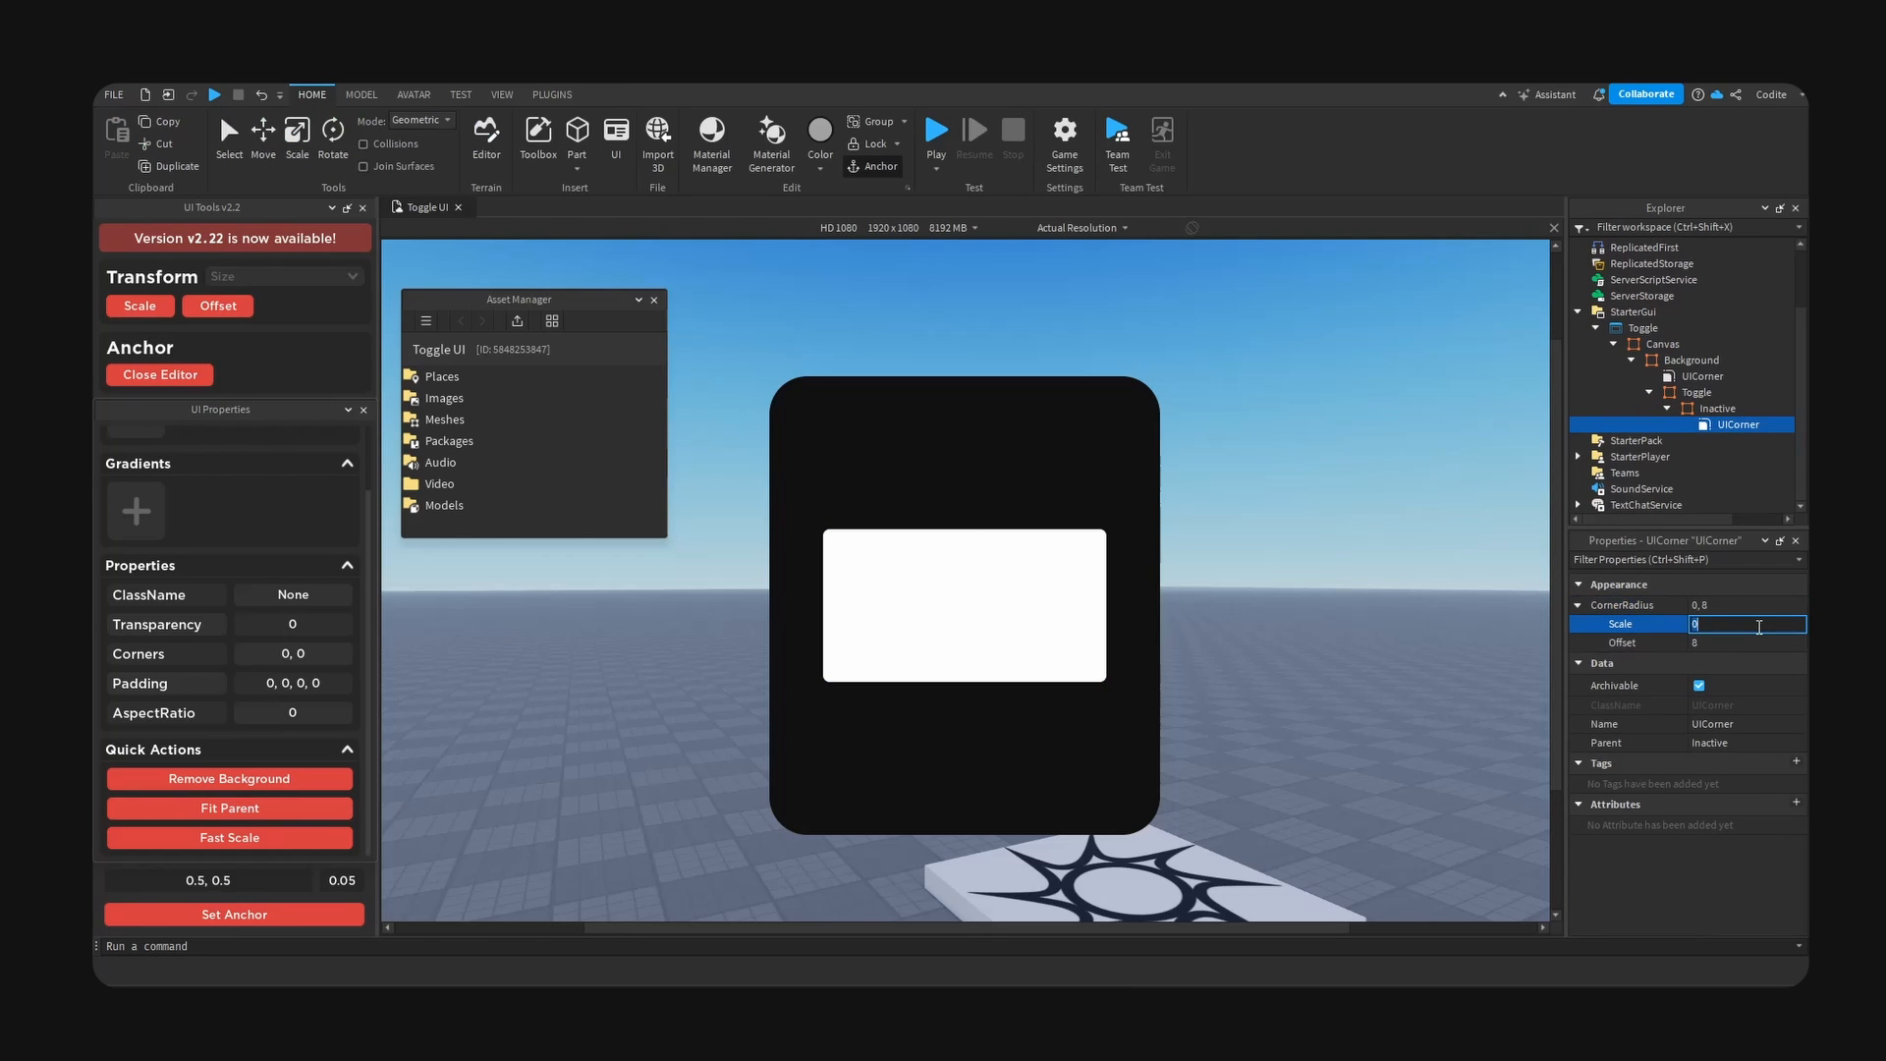
text(1)
key(Return)
click(1751, 642)
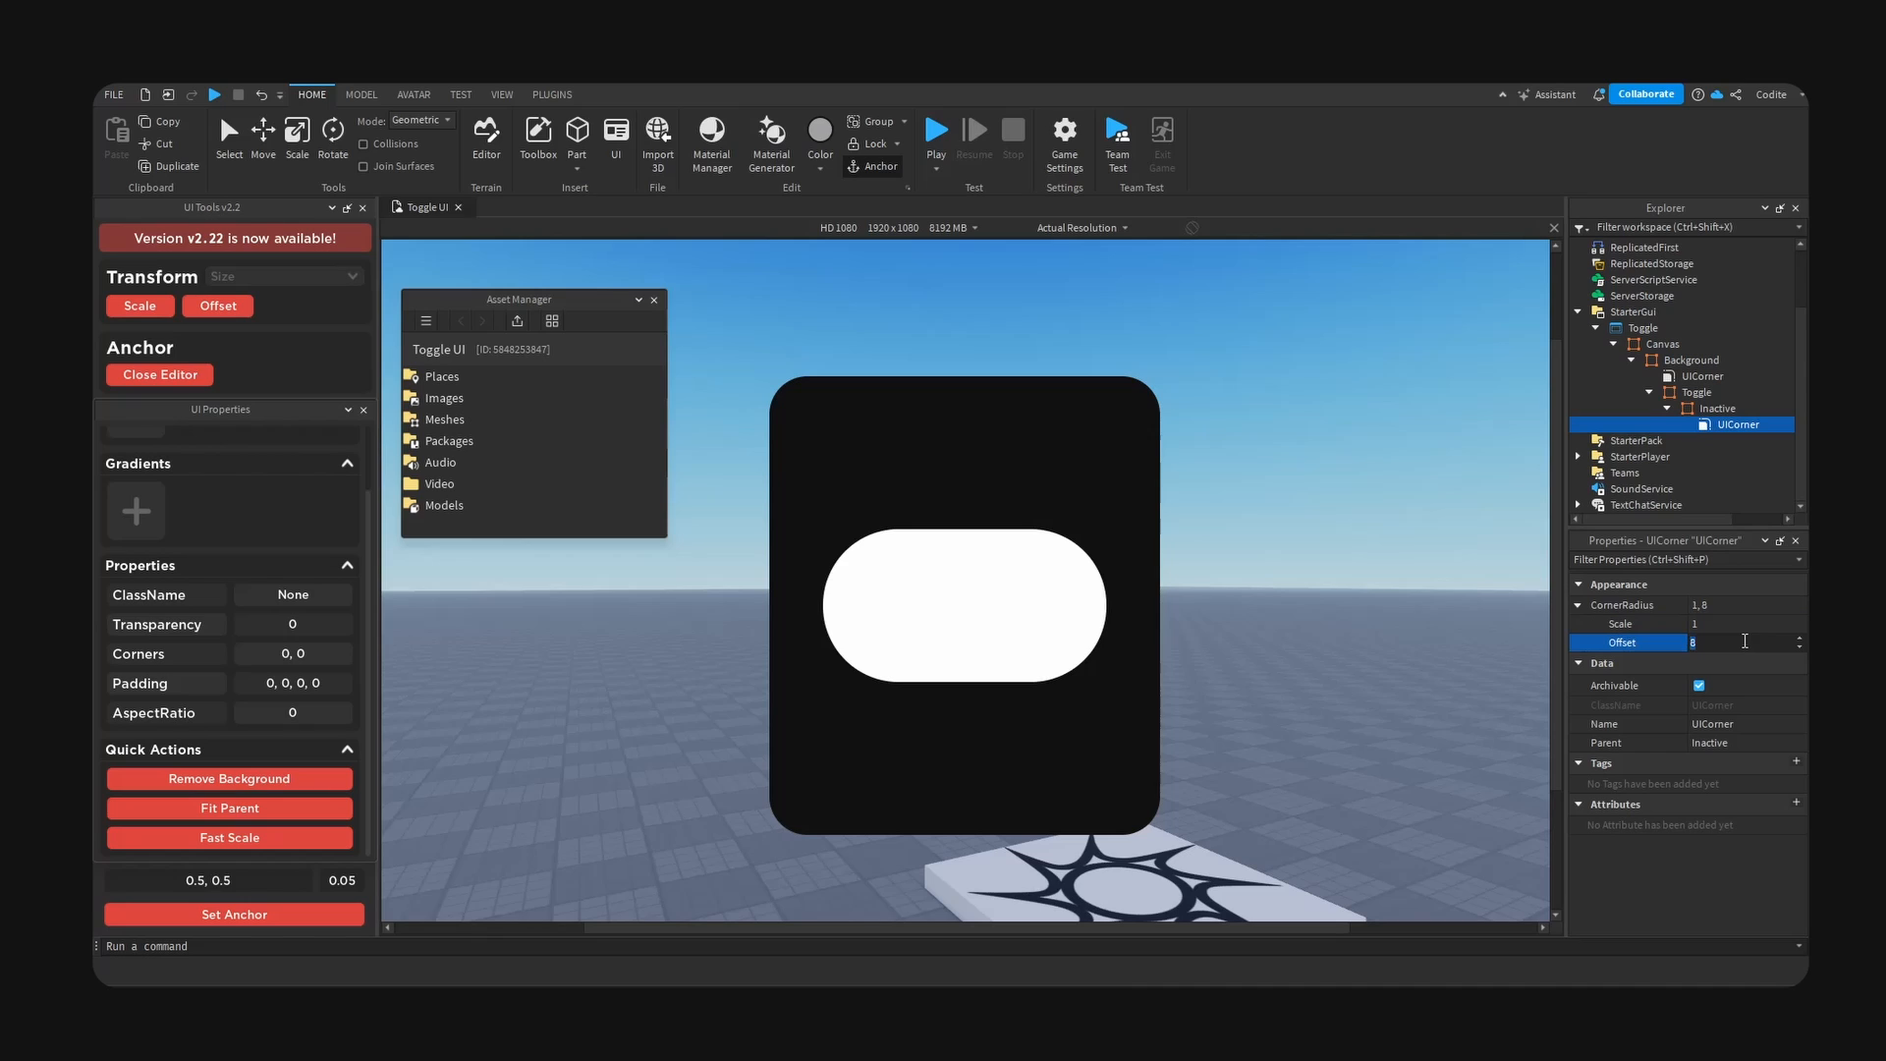
key(Return)
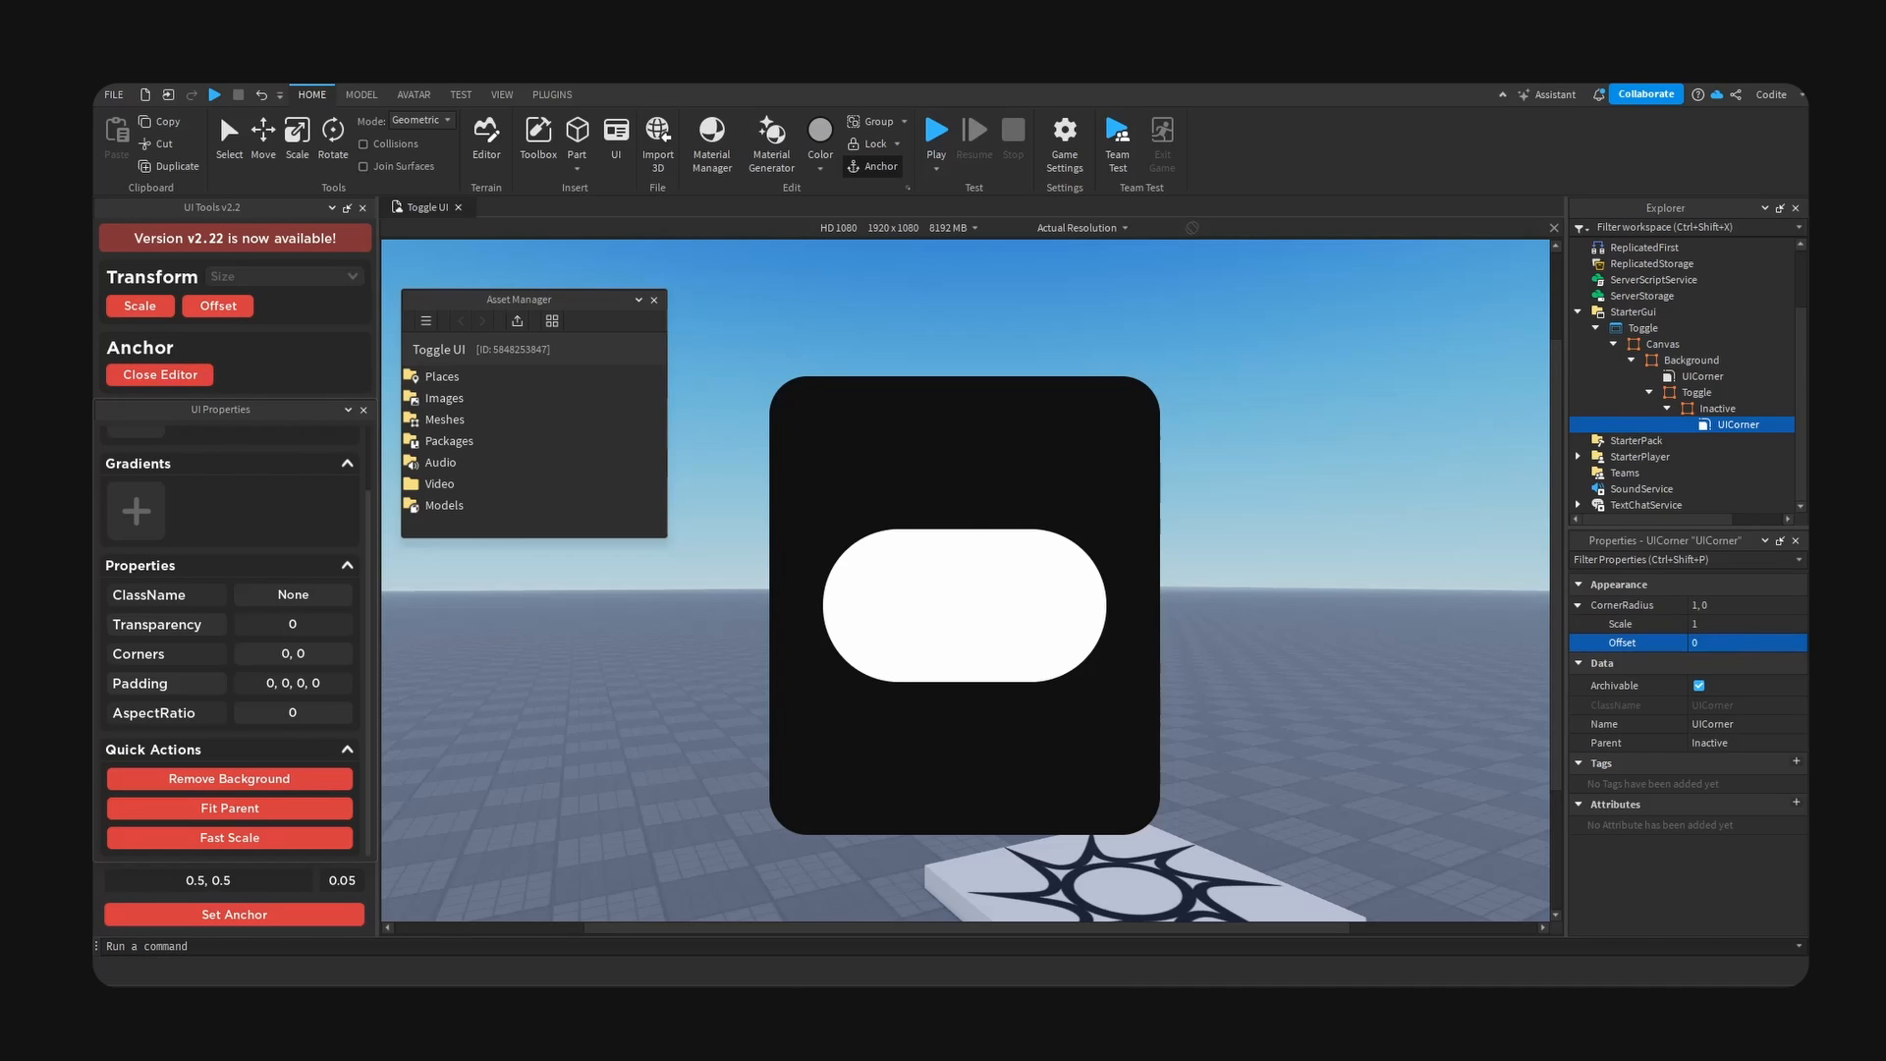
- Set the Inactive frame's background colour to #313131
click(1667, 409)
click(1692, 785)
drag(909, 349, 1289, 352)
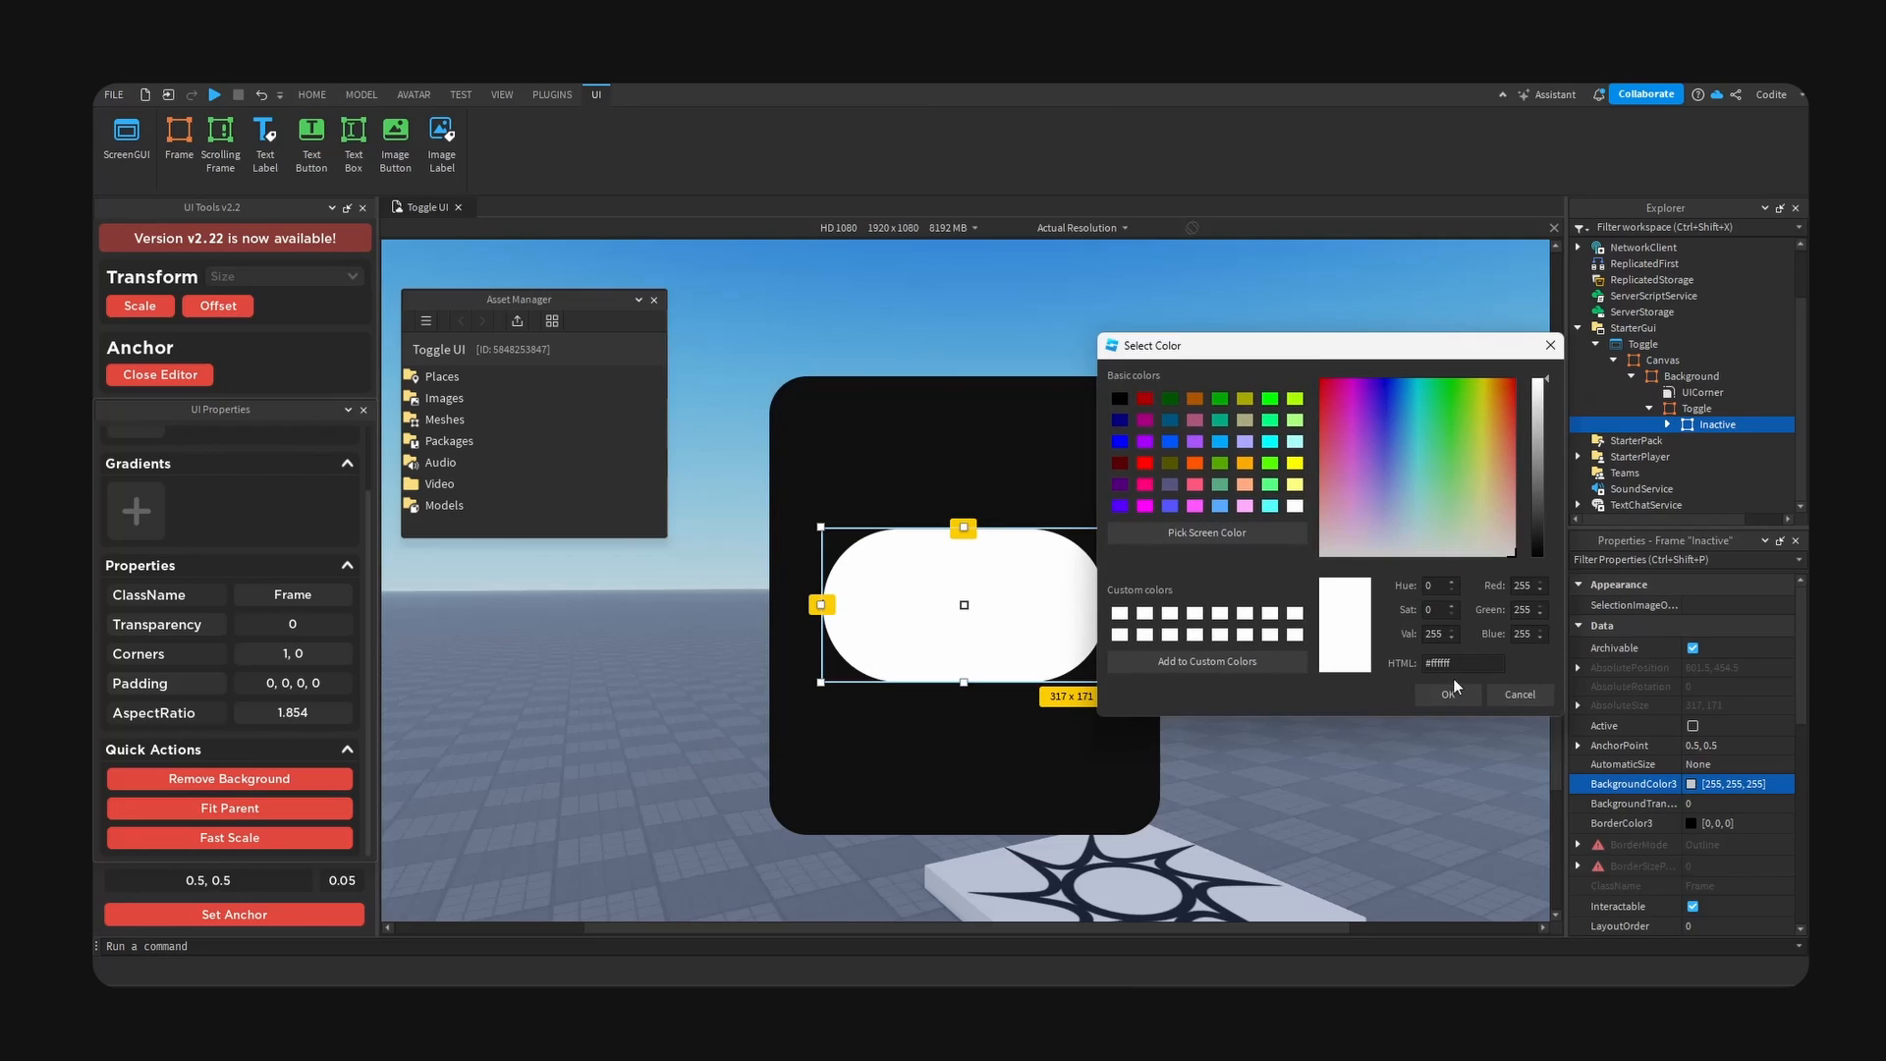
drag(1454, 666, 1436, 666)
text(313131)
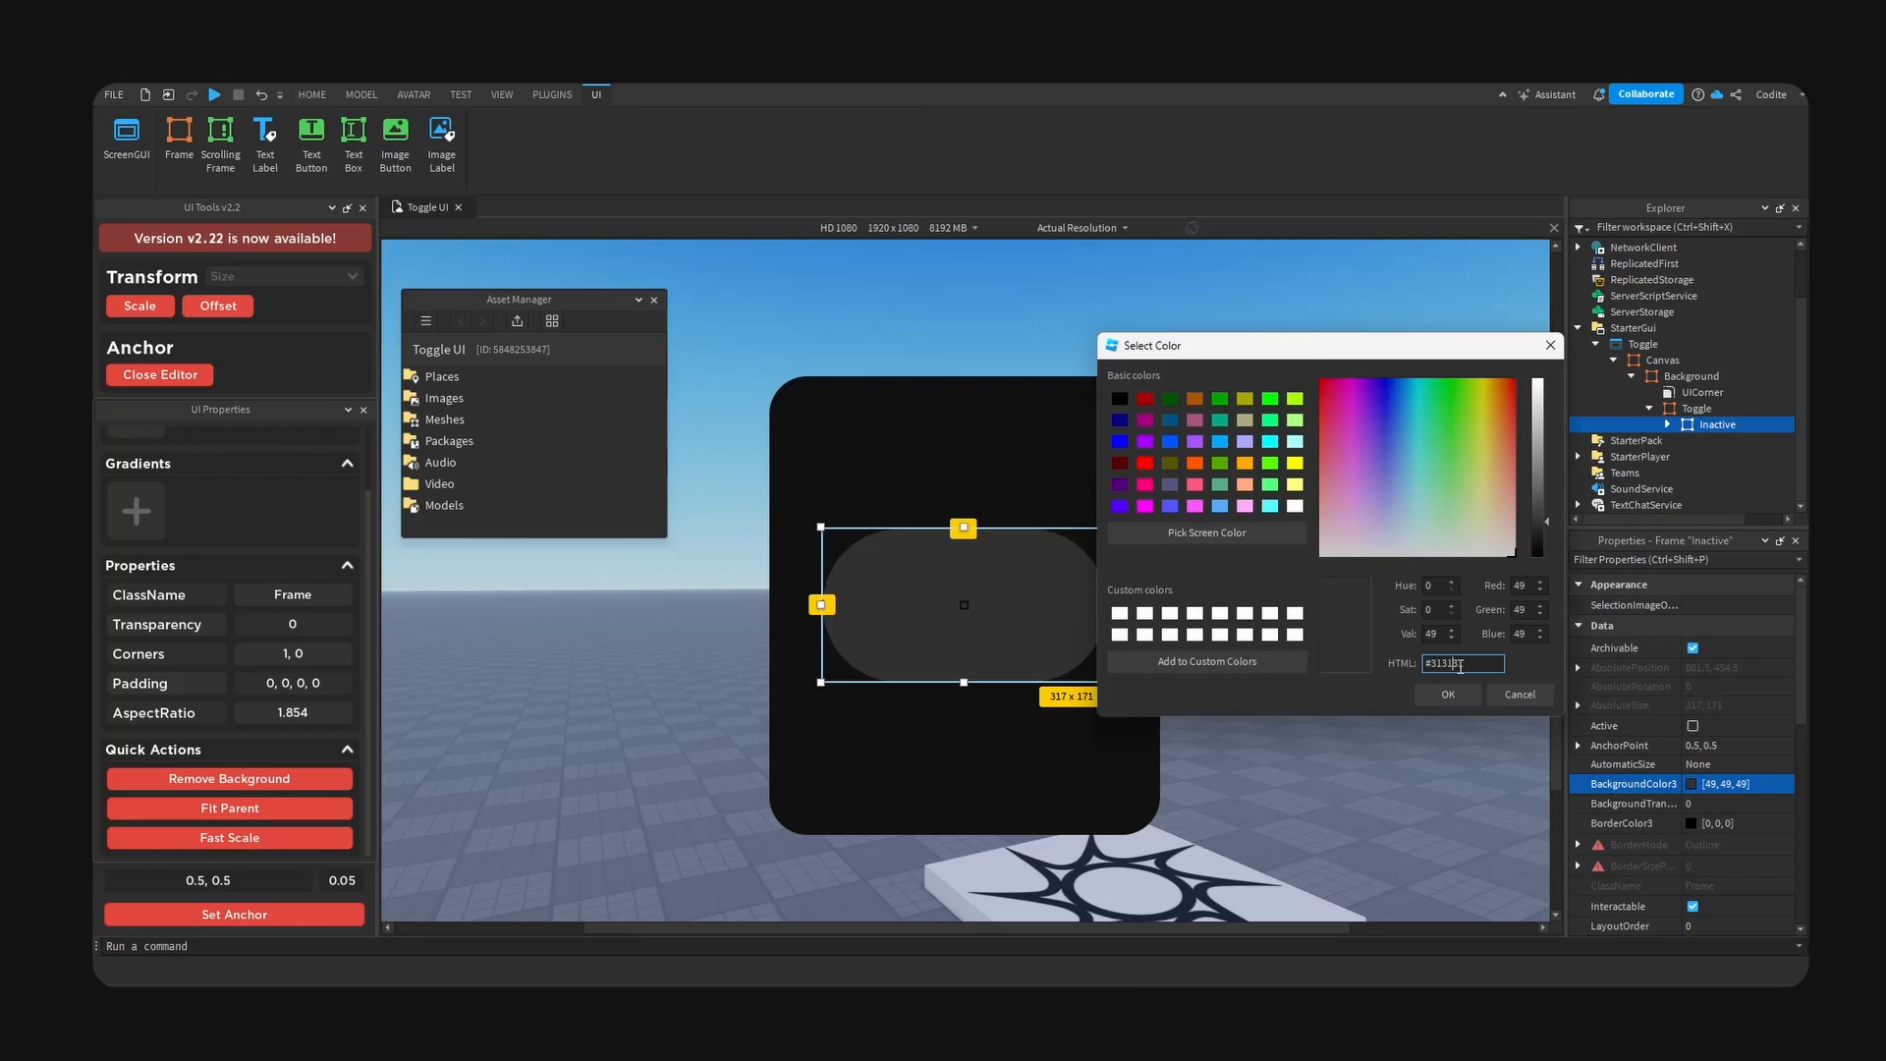
click(1450, 694)
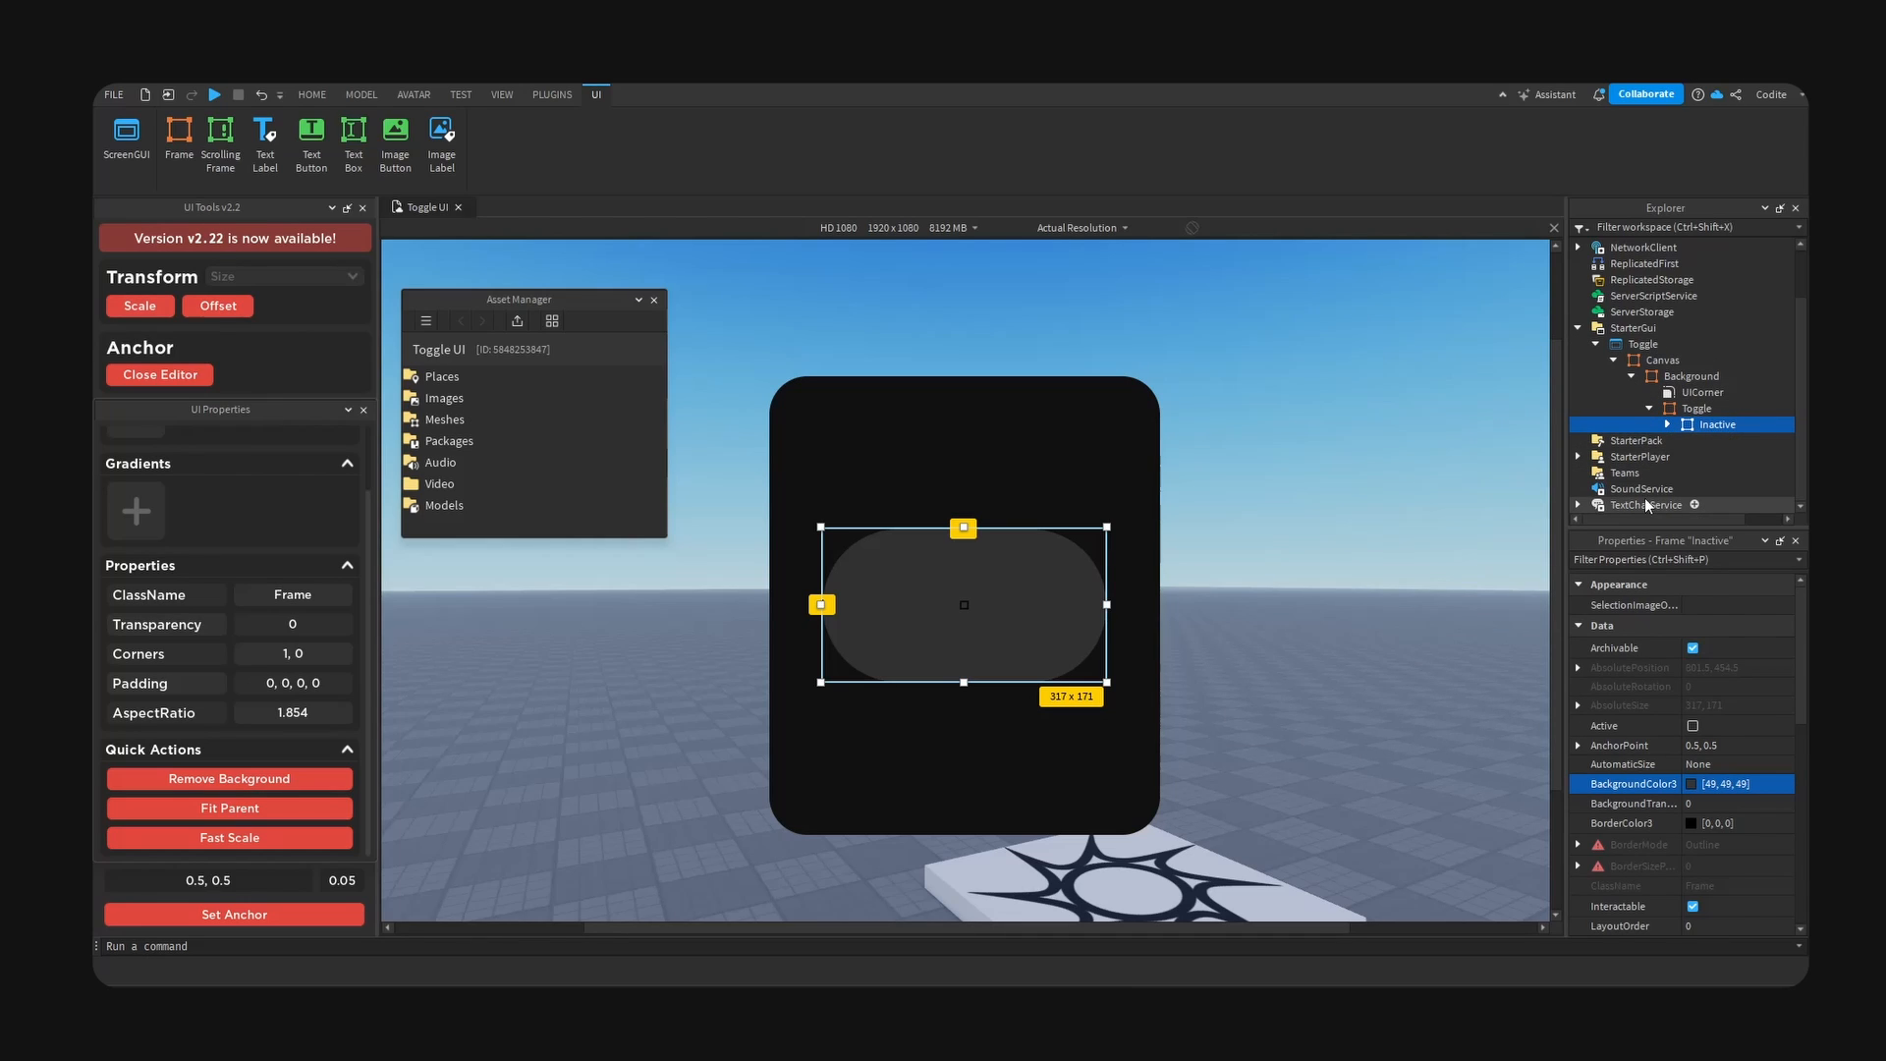
- Paste a copy of the Inactive frame inside itself and rename the nested copy Main
key(ctrl+shift+v)
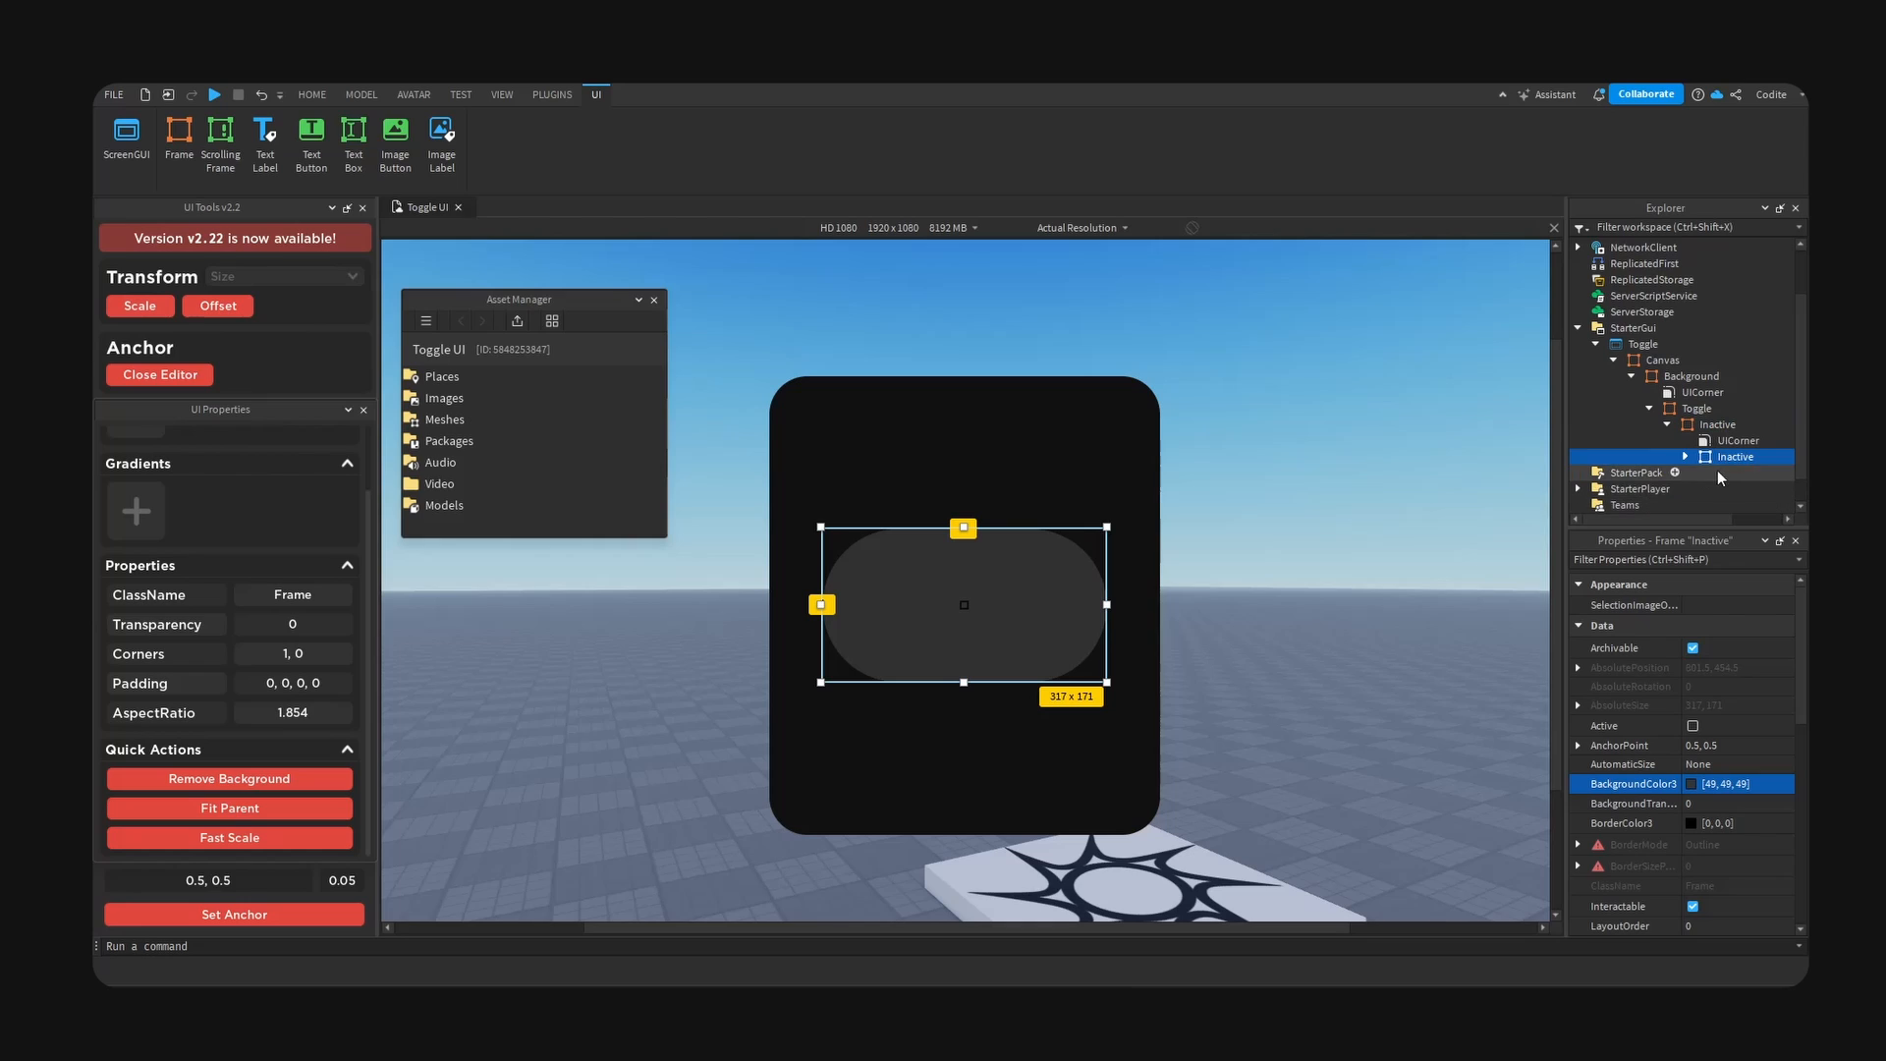
click(1701, 427)
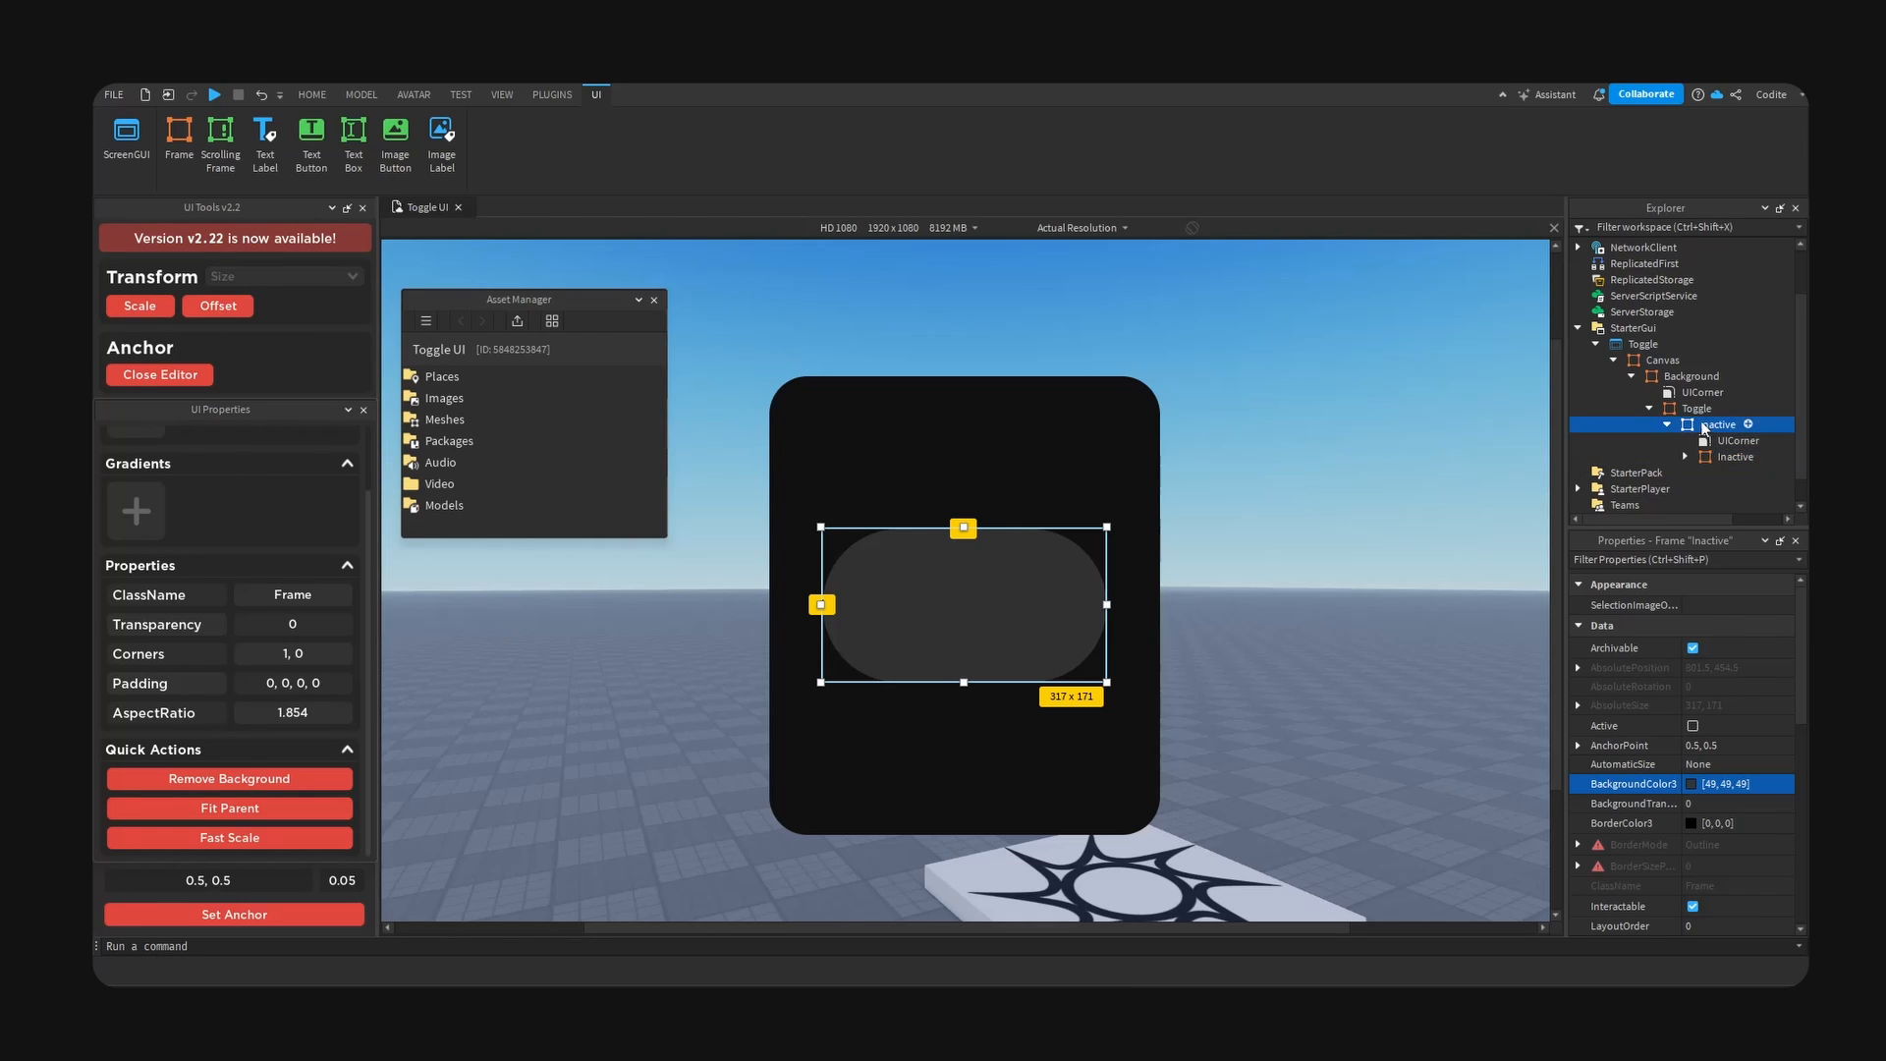
click(1728, 459)
key(F2)
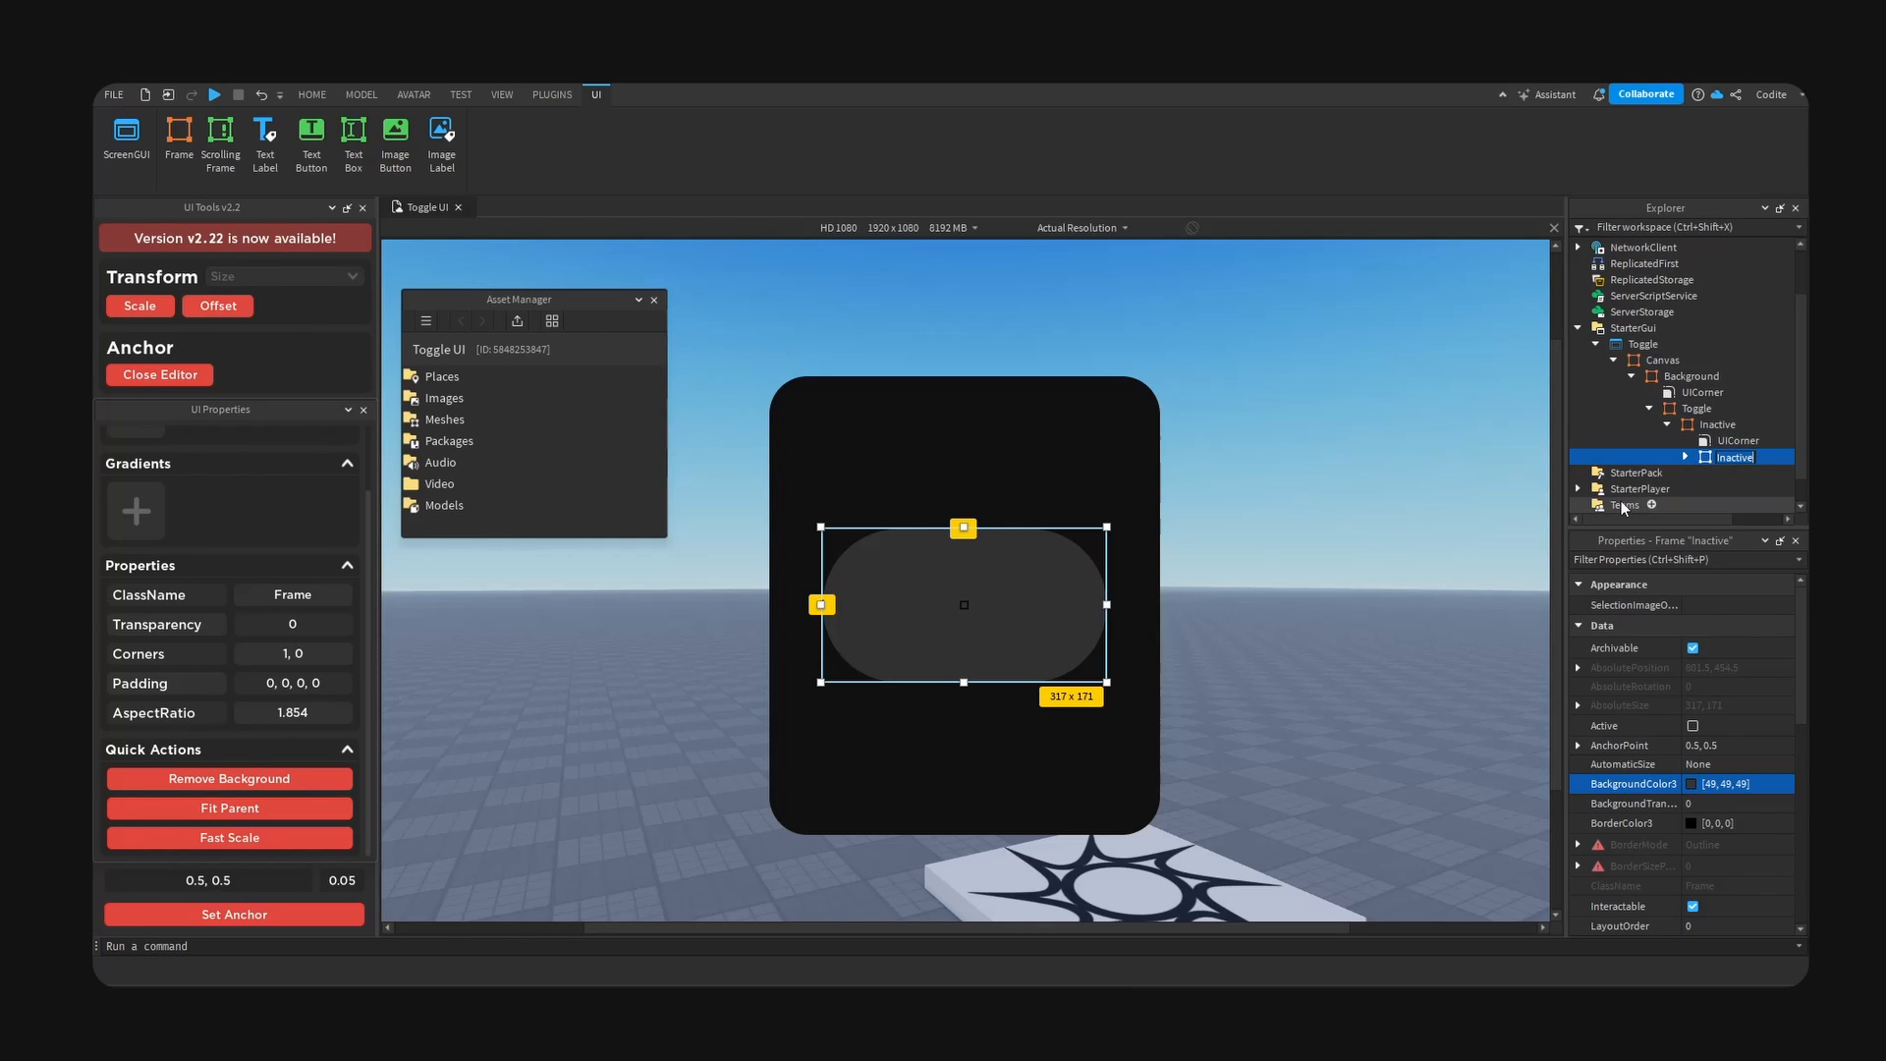
text(Main)
key(Return)
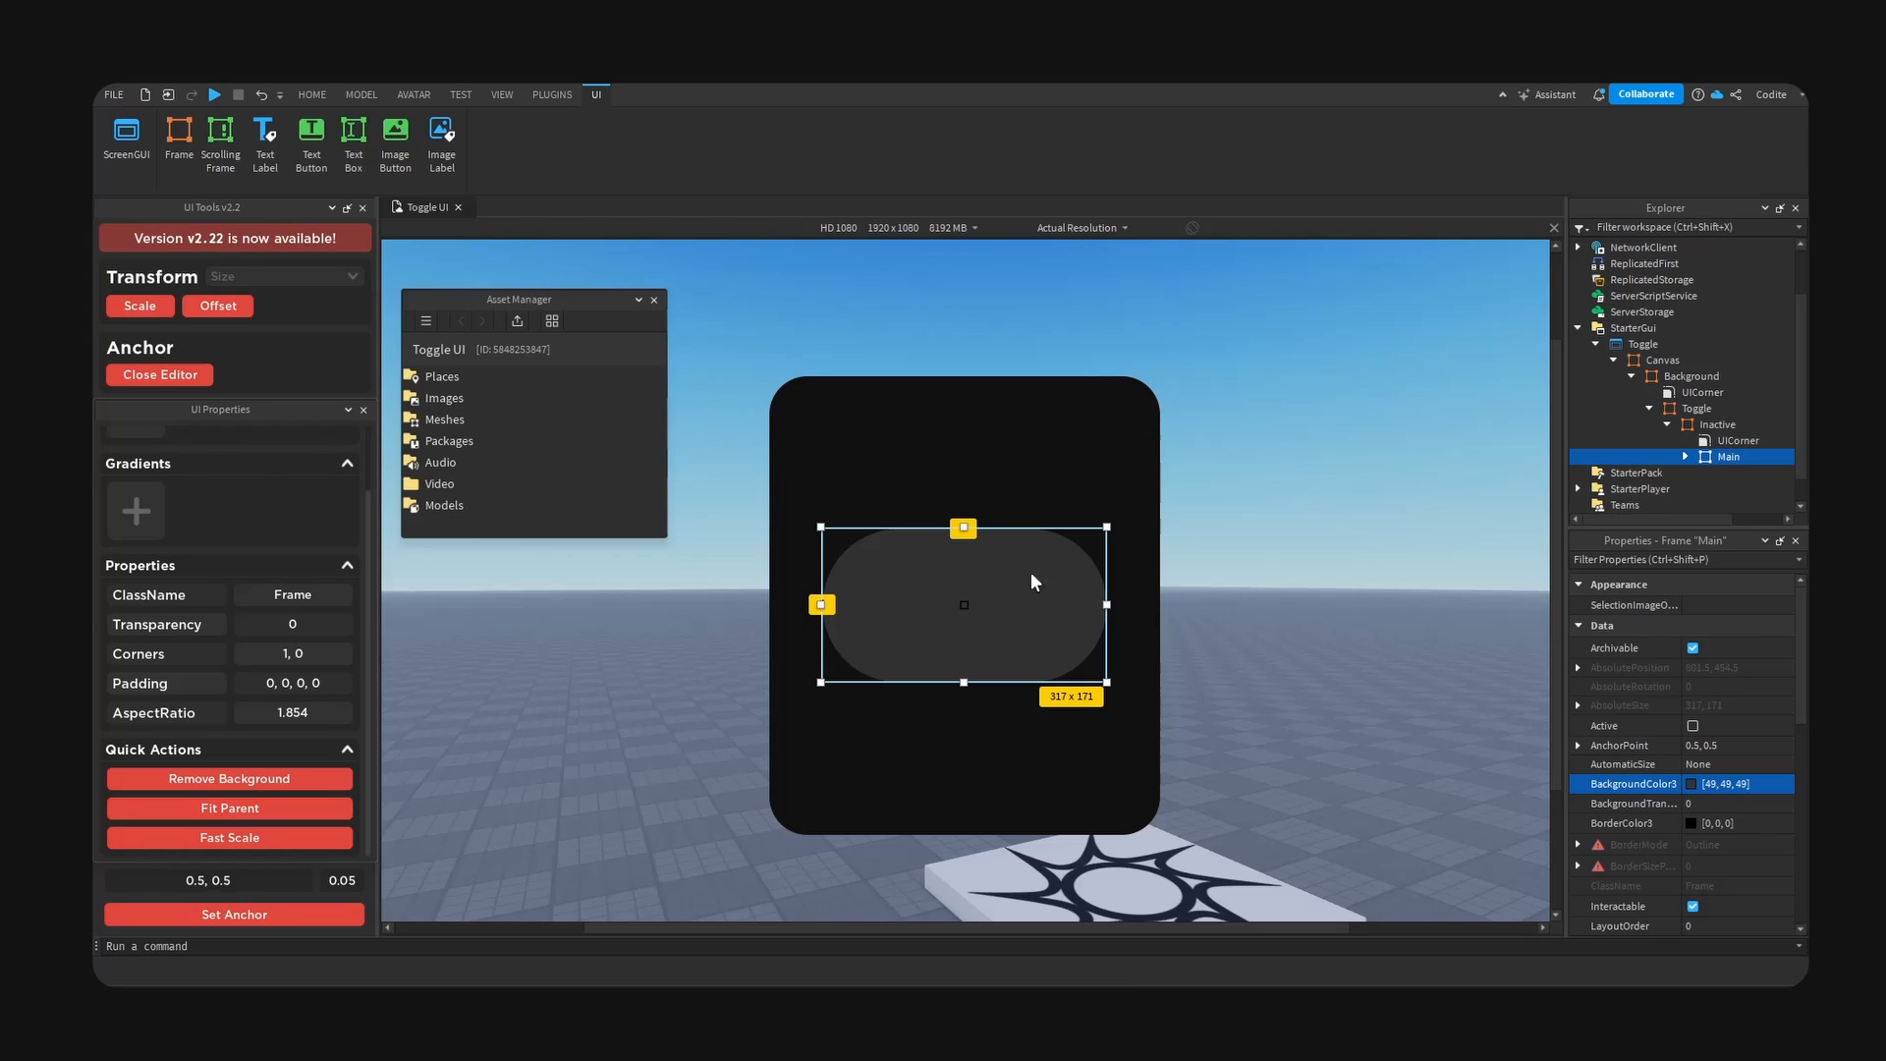
- Set the Main frame's background colour to #0f0f0f
click(292, 917)
click(1692, 784)
drag(1084, 660, 1067, 661)
text(0f0f0f)
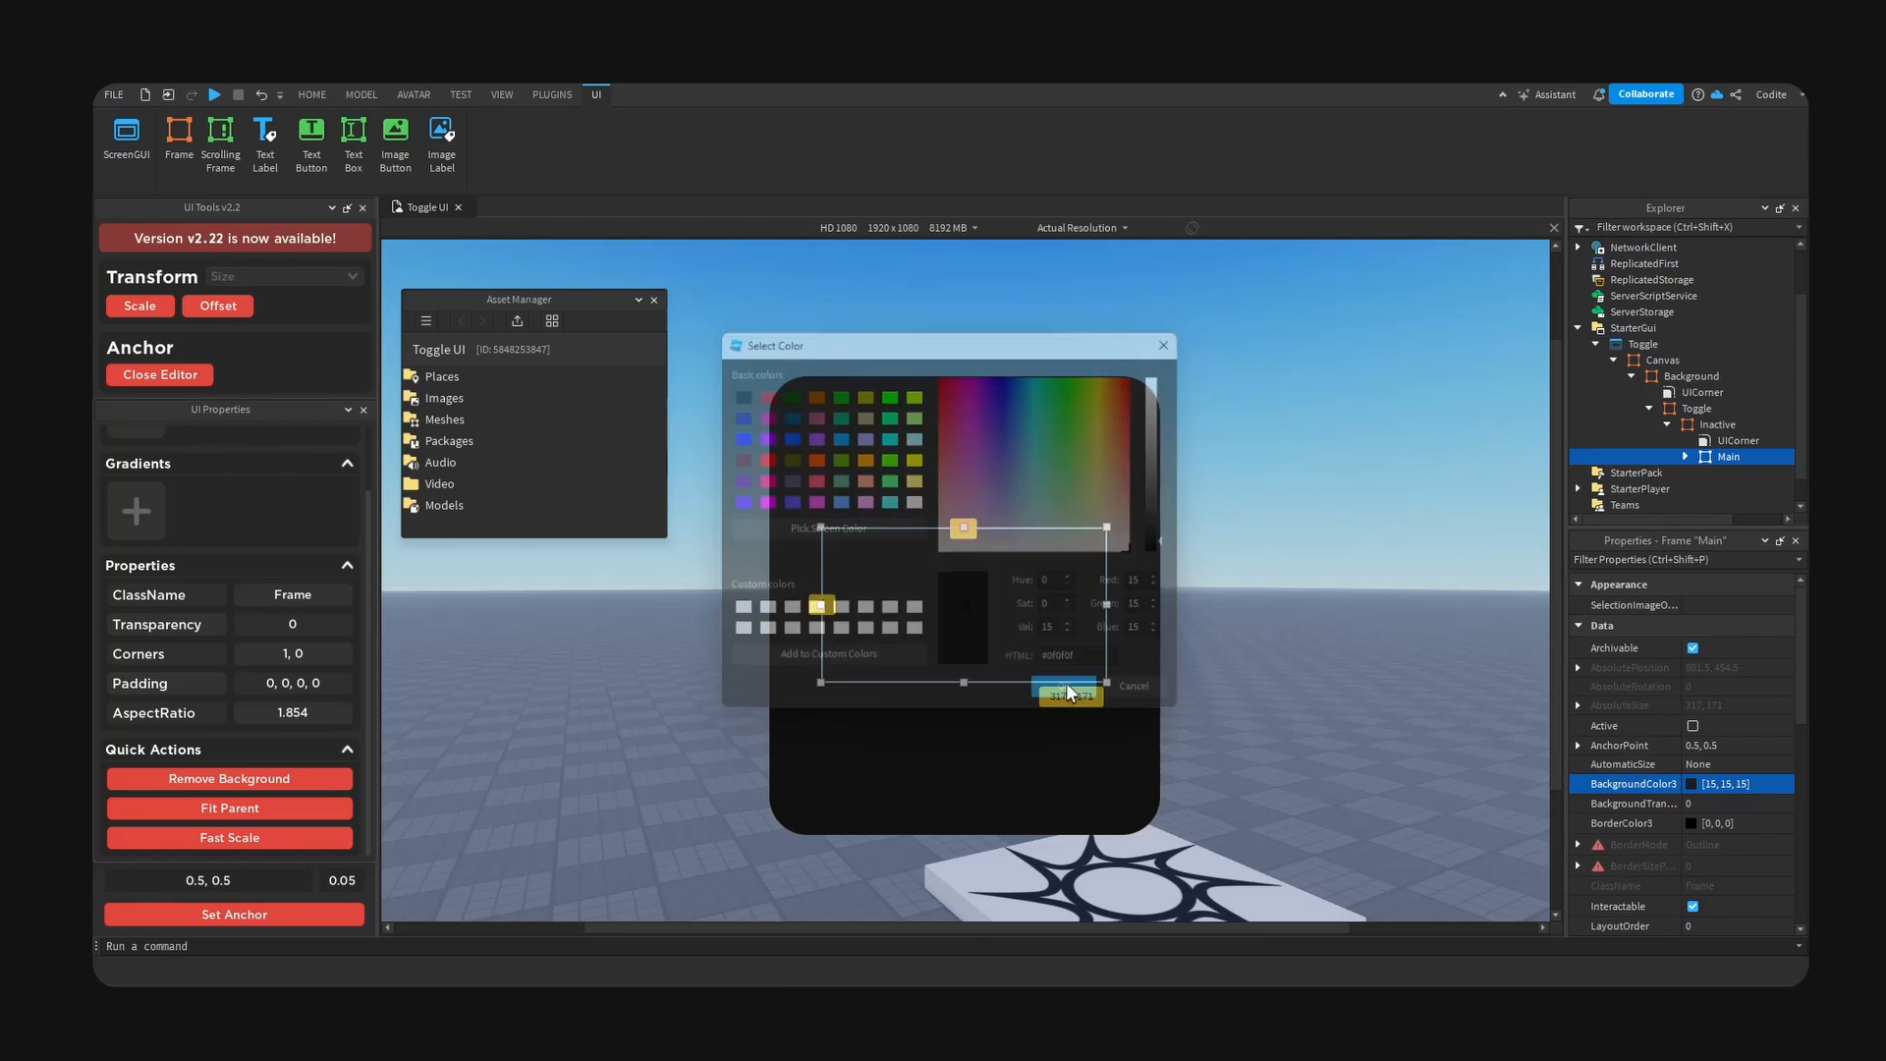
click(1068, 690)
- Shrink the Main frame to about 308 by 162, centred, leaving a thin even border of Inactive around it
drag(1109, 526, 1097, 532)
click(331, 918)
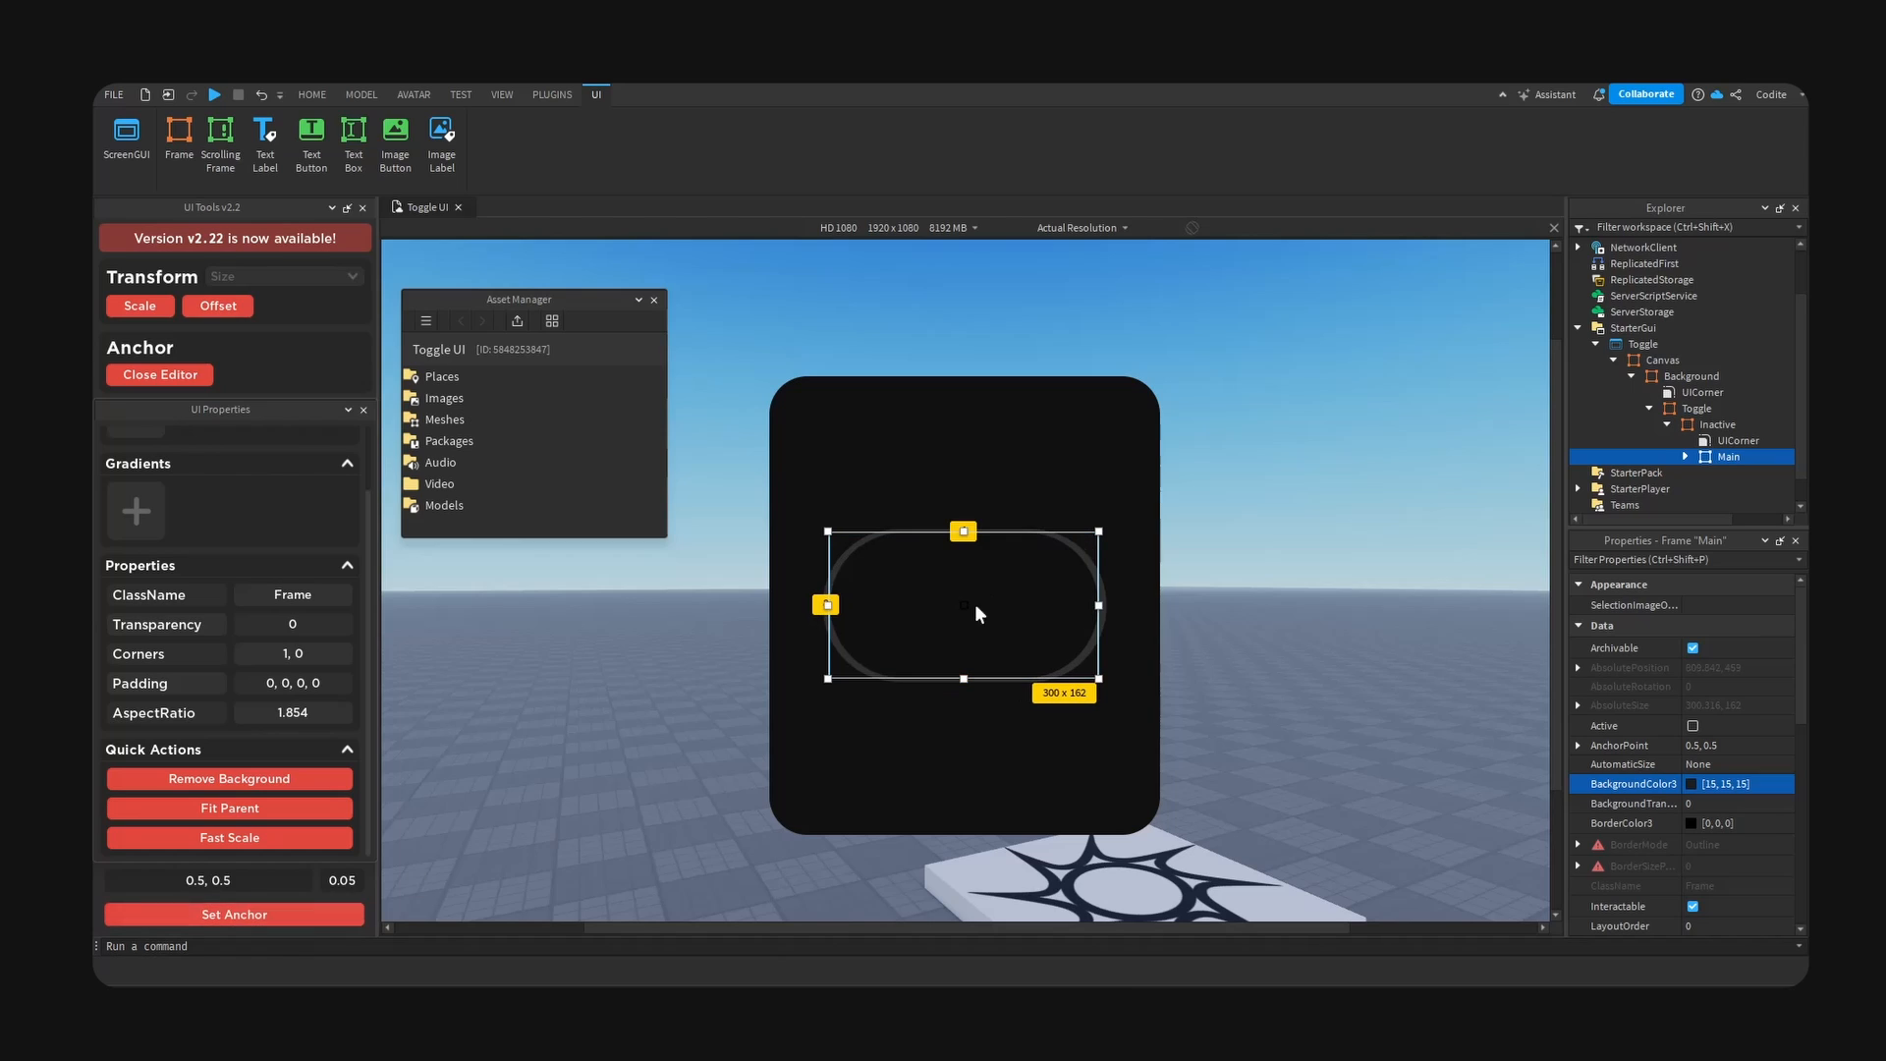
drag(1102, 605, 1108, 609)
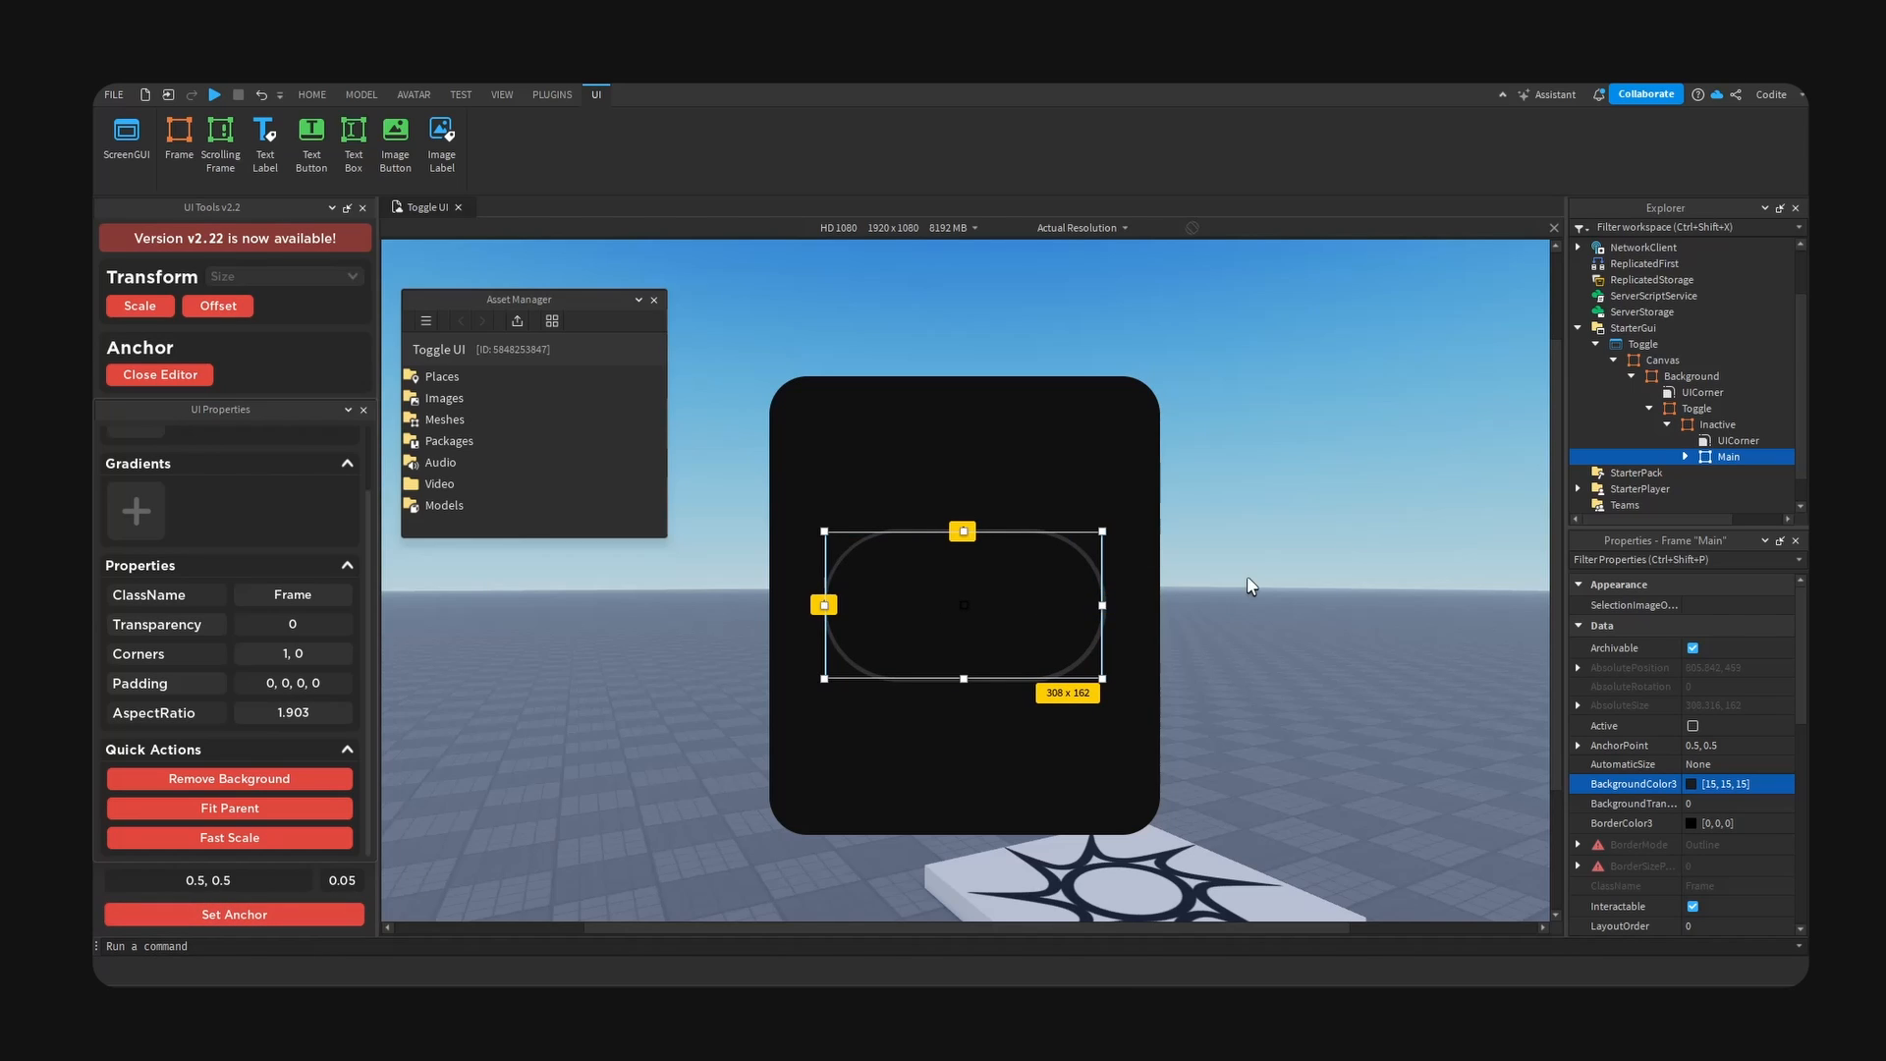
click(1324, 566)
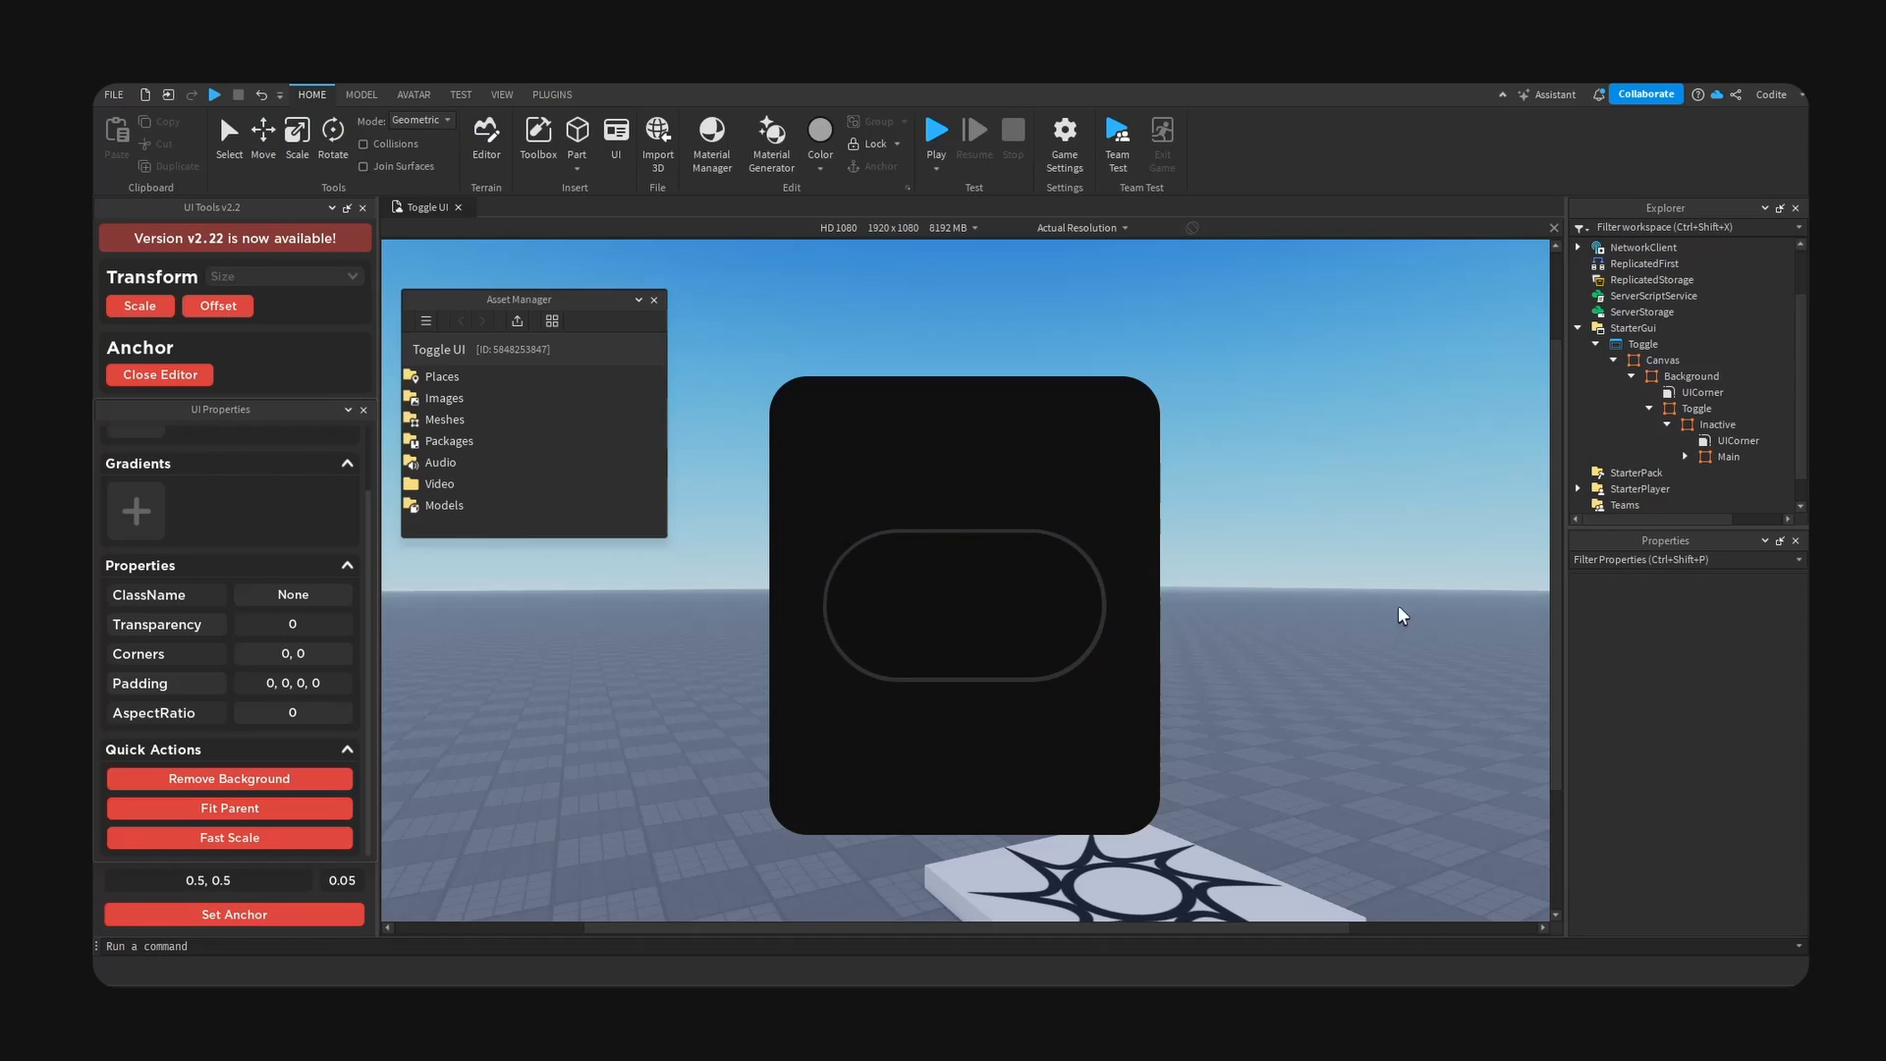
- Try removing the Inactive frame's background
click(1726, 456)
click(1675, 426)
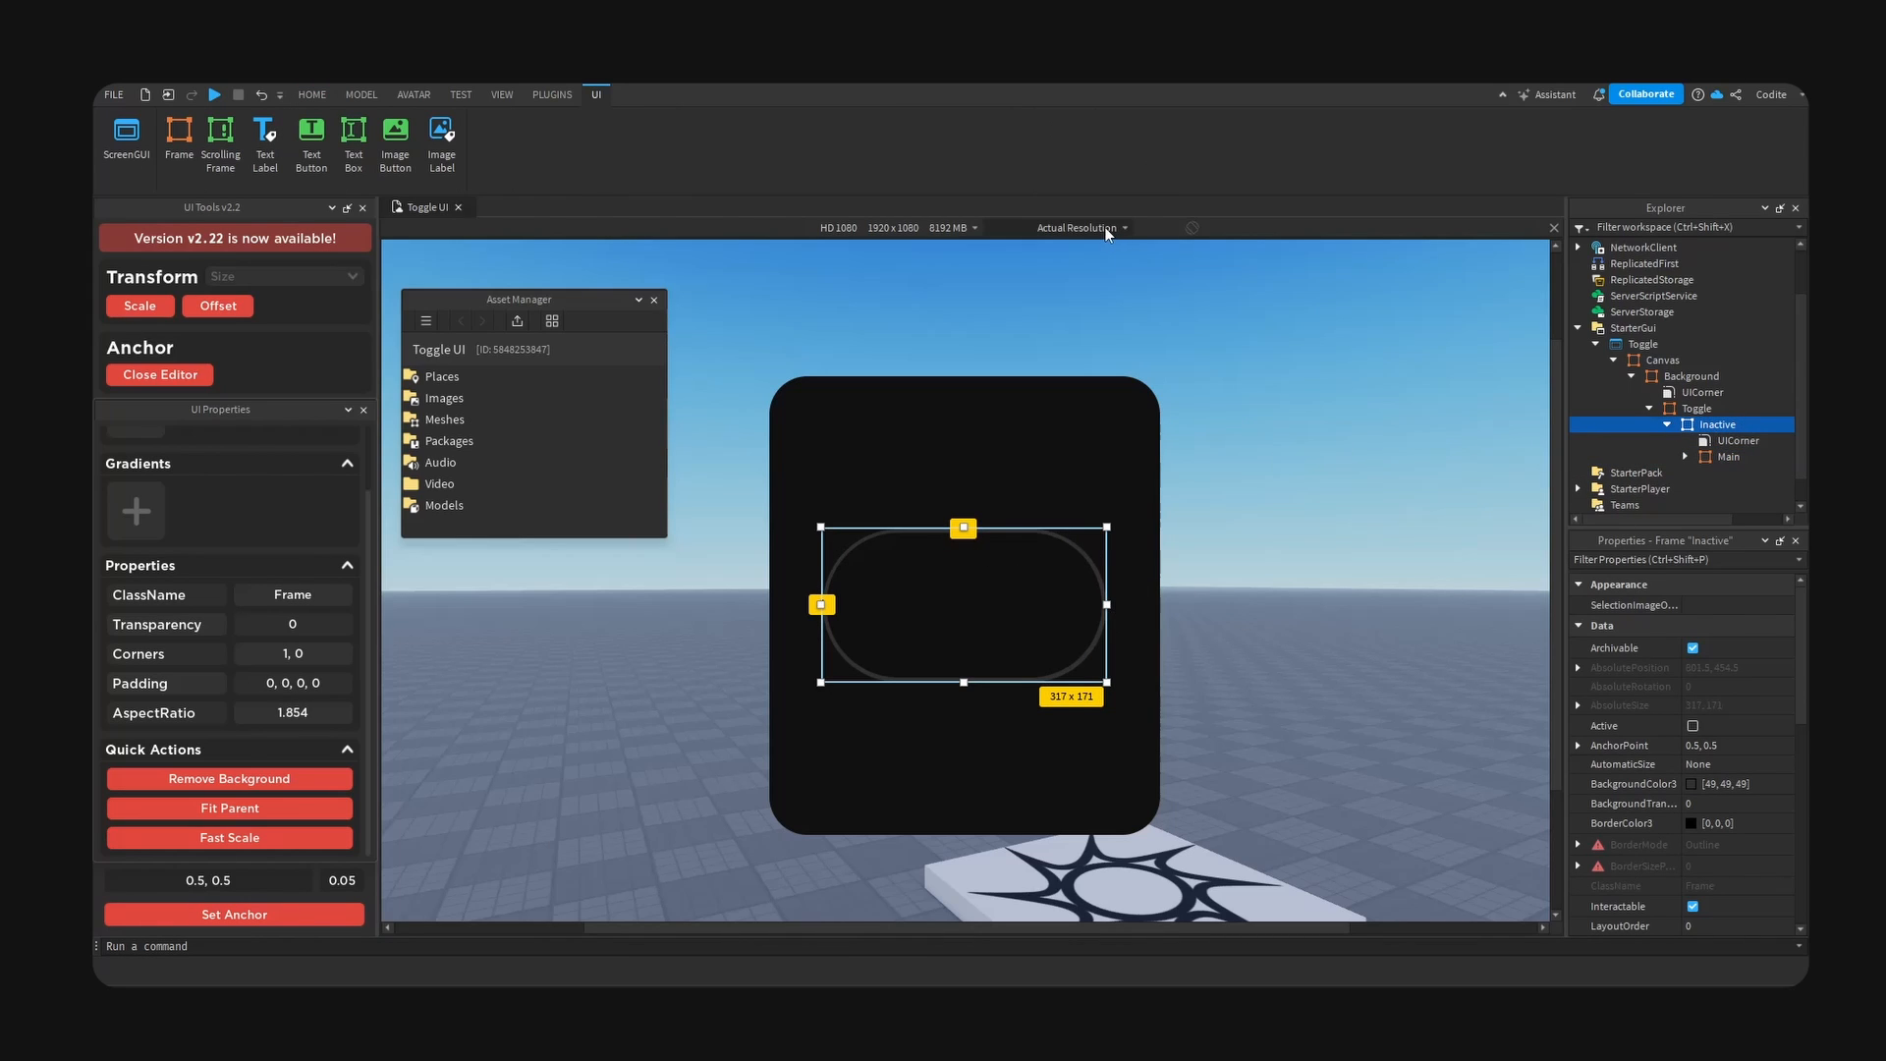
click(1749, 426)
text(st)
click(1700, 427)
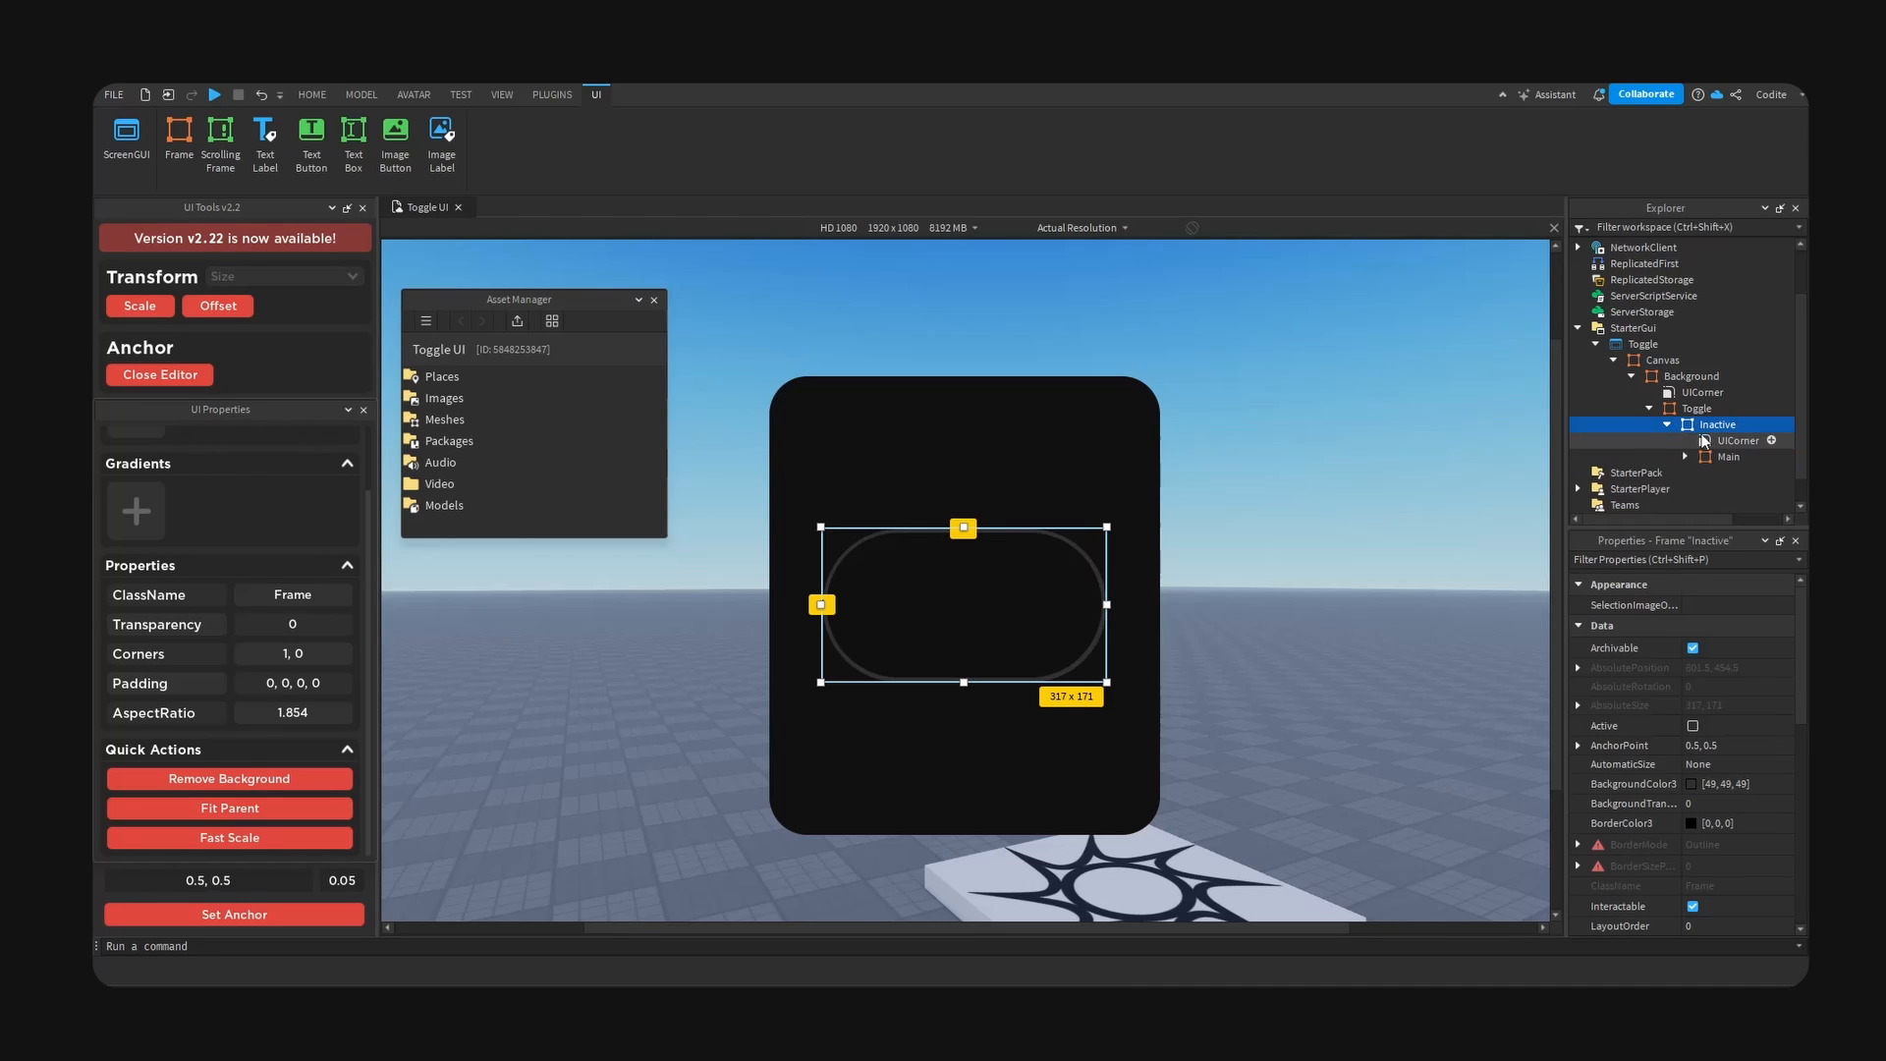
click(236, 779)
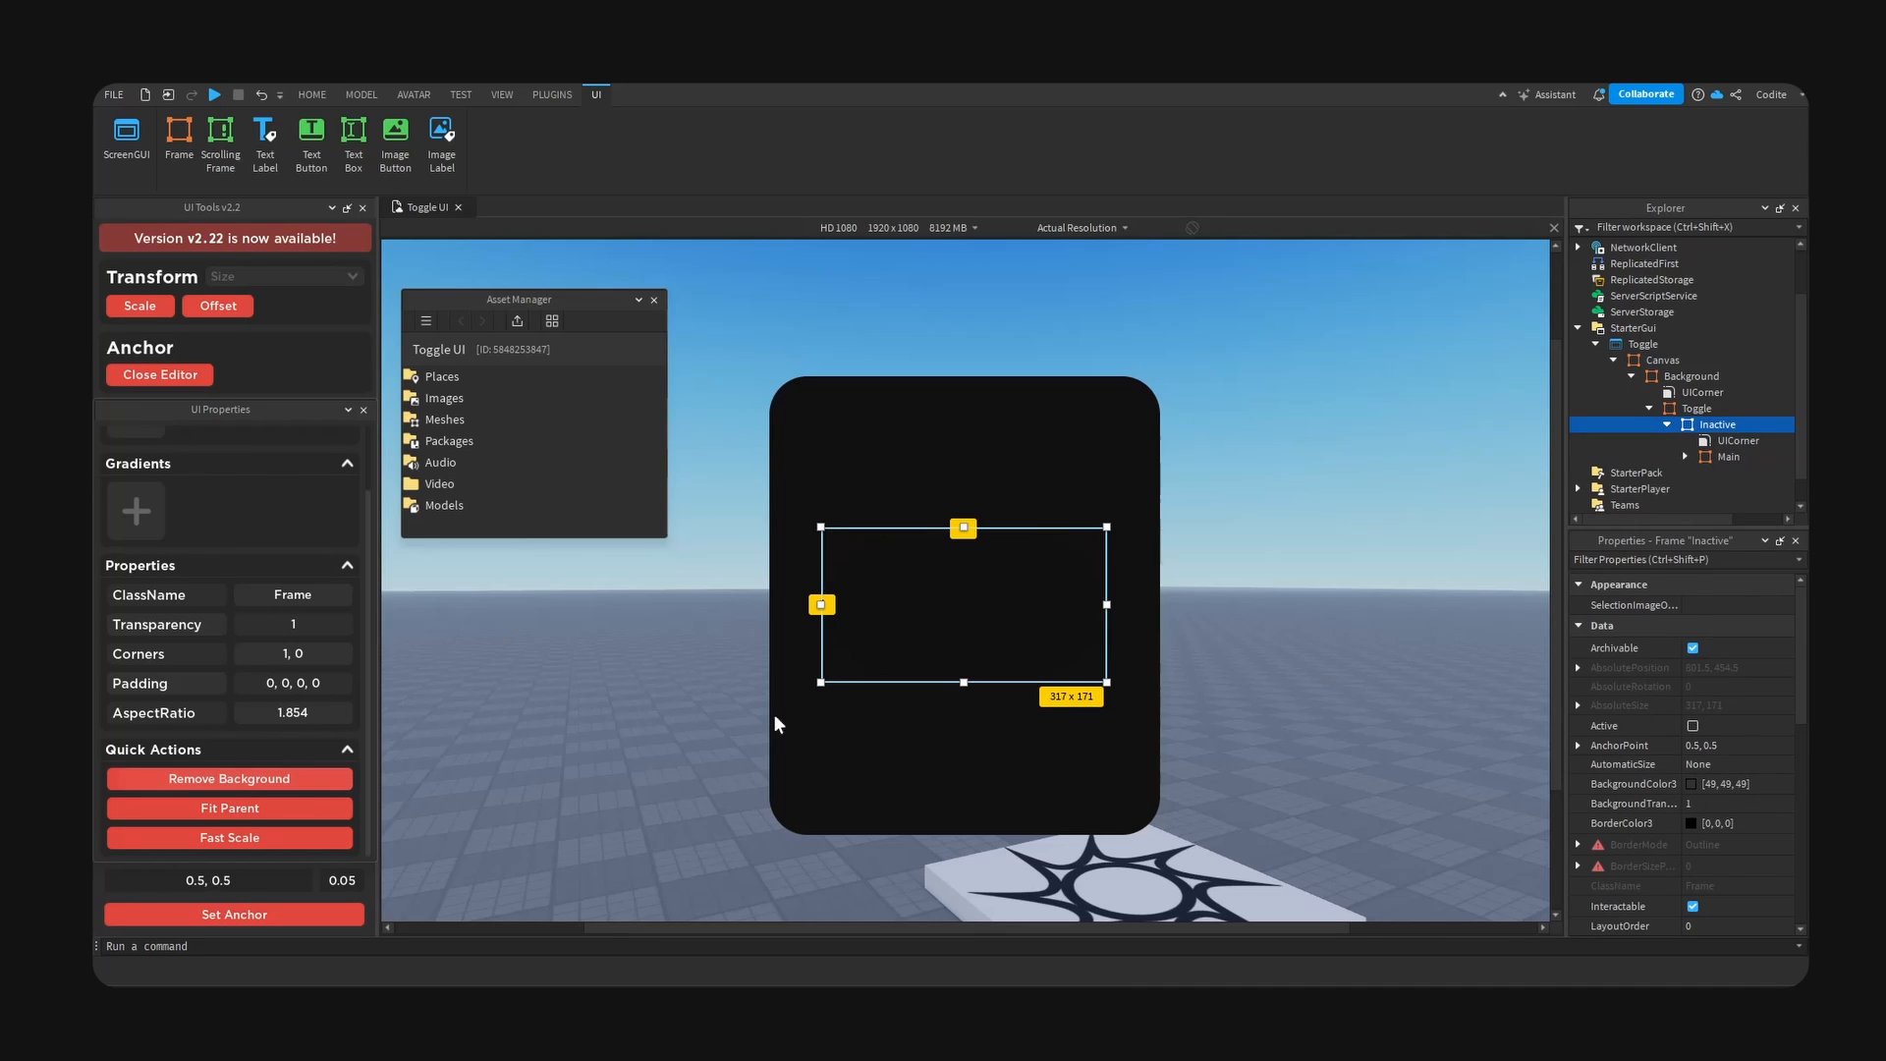
- Try outlining the Main frame with a UIStroke of thickness 3
click(1737, 457)
click(1756, 457)
text(str)
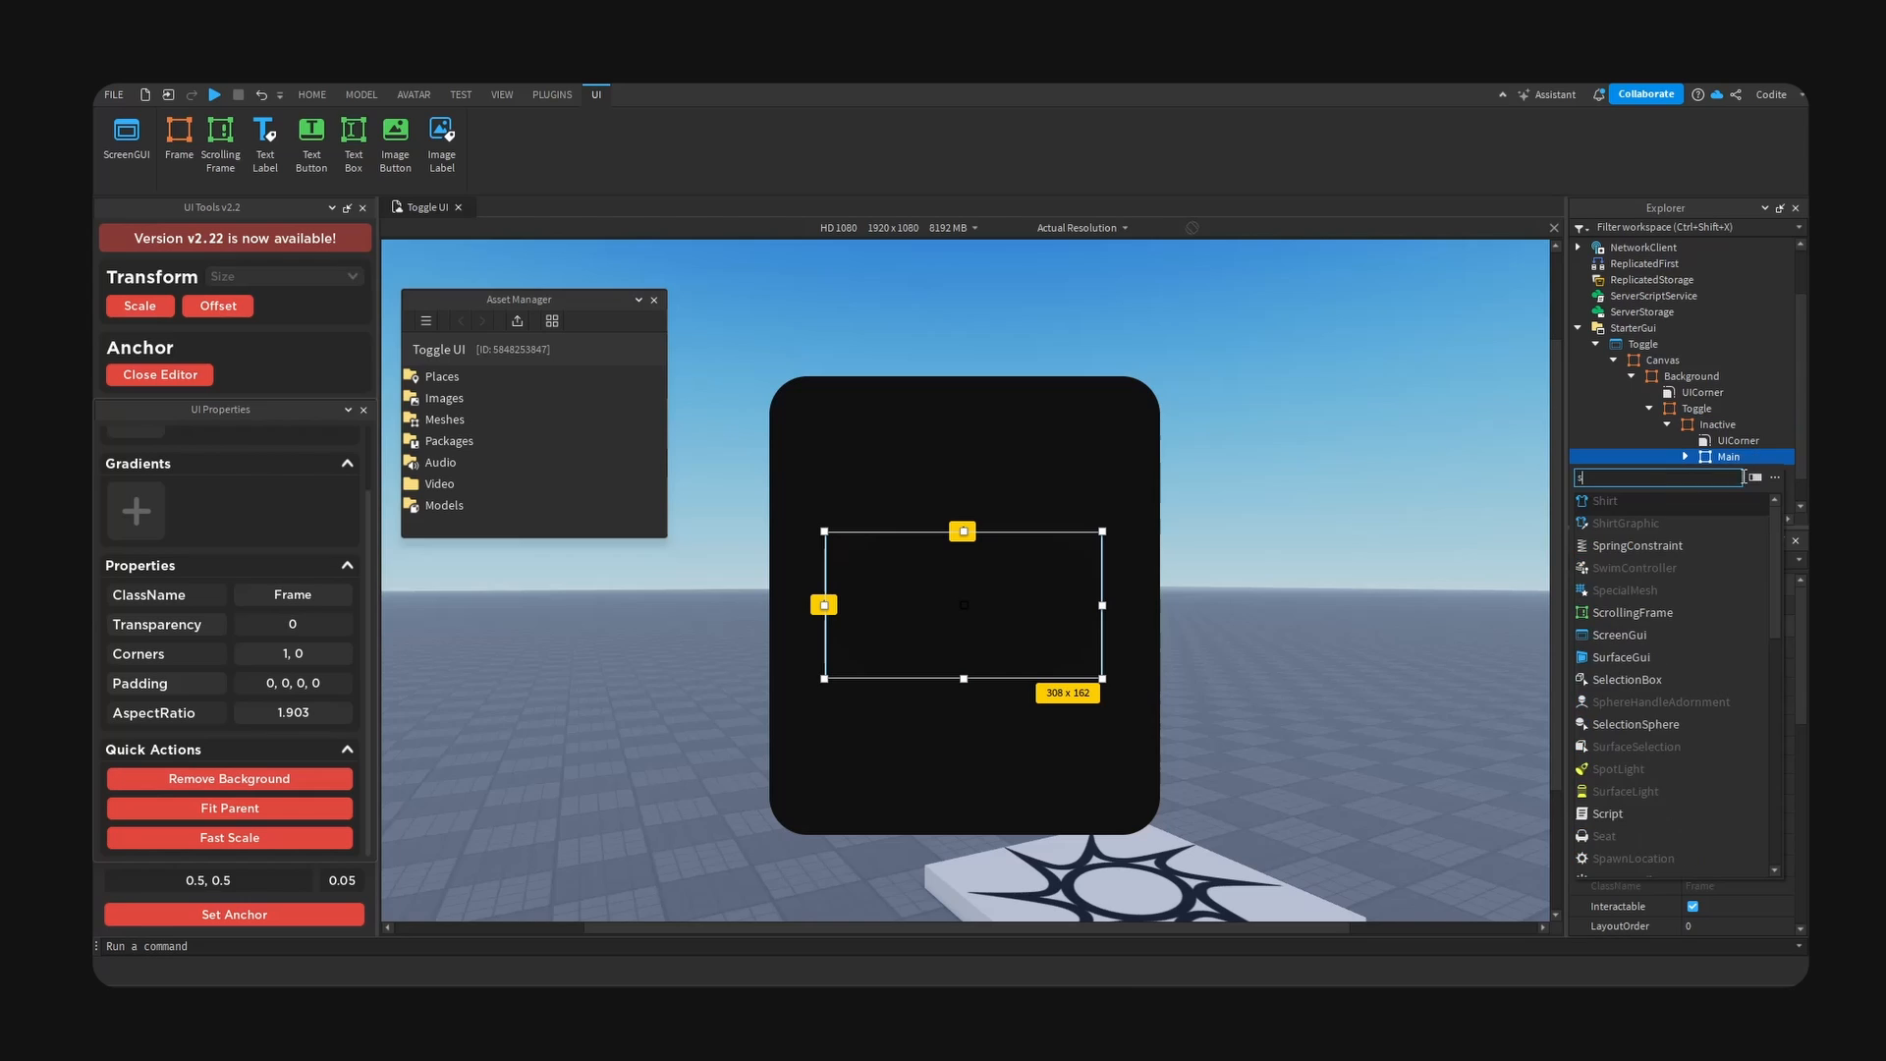
click(1677, 527)
click(1743, 490)
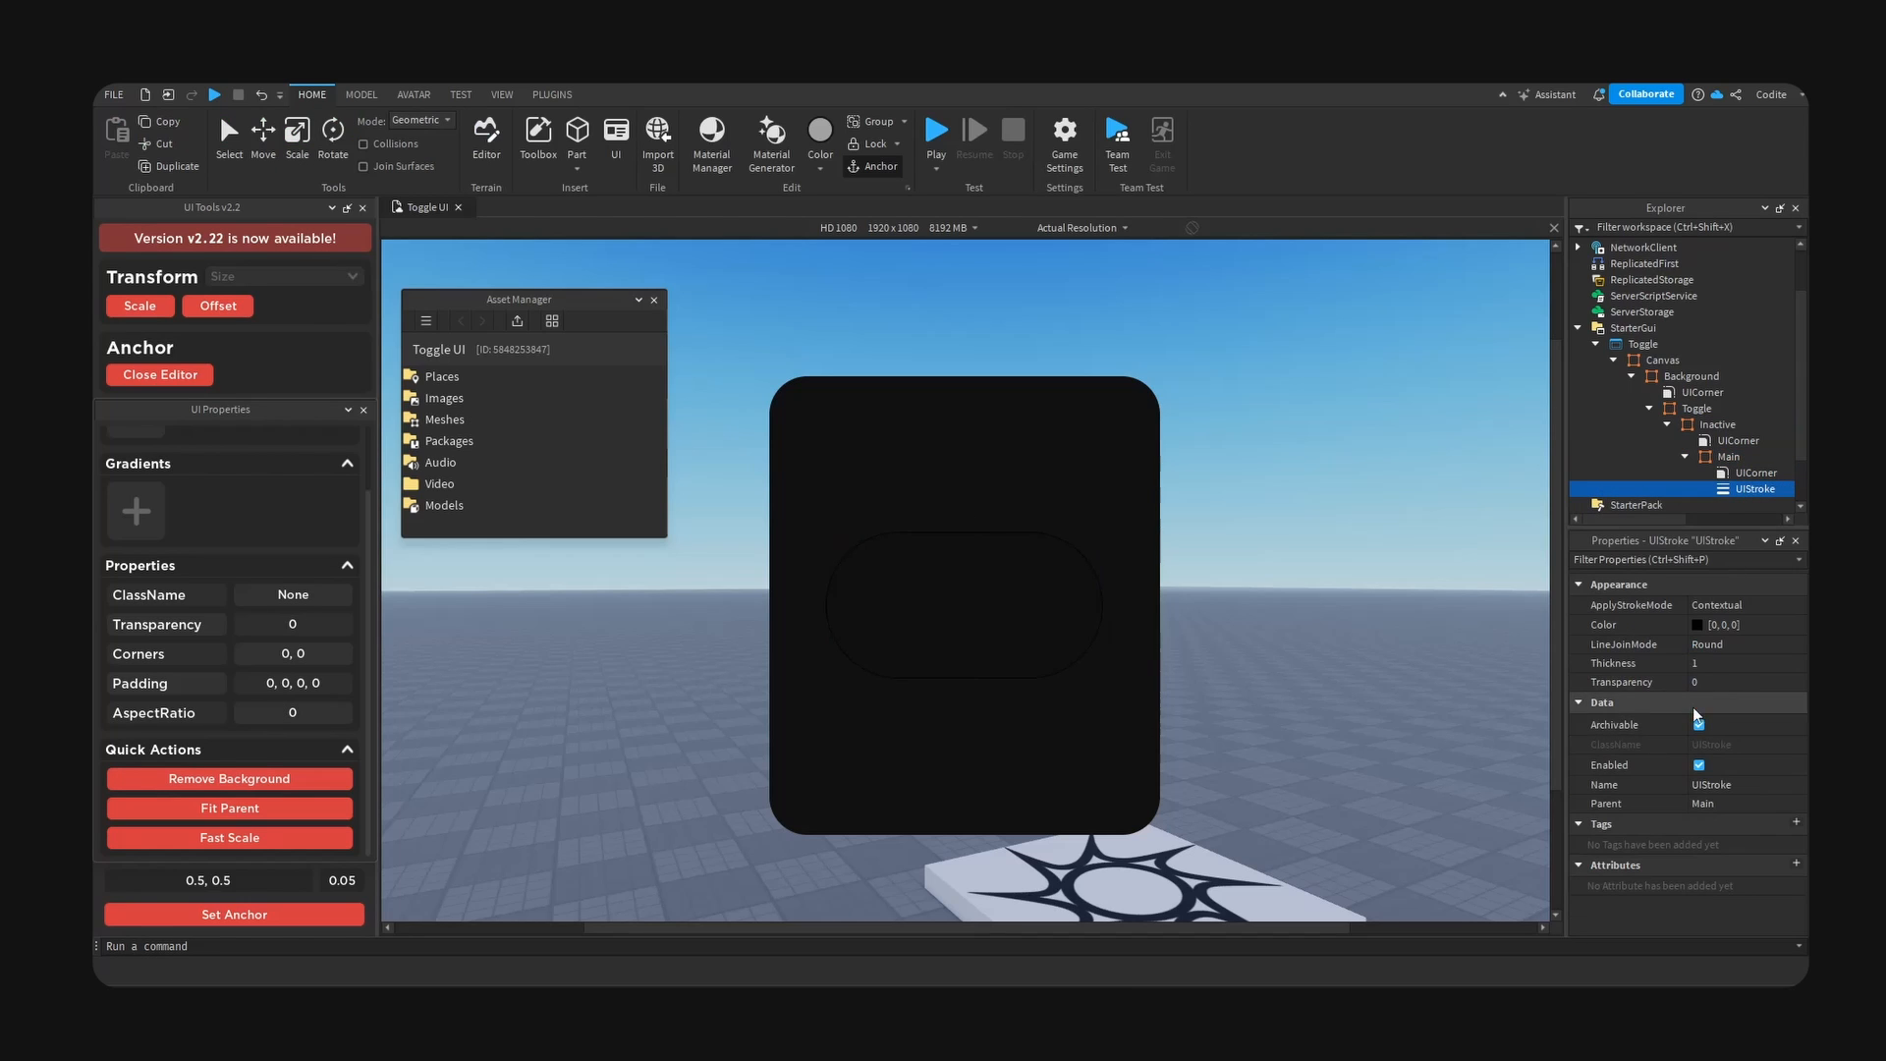
click(1768, 663)
text(3)
key(Return)
click(1709, 630)
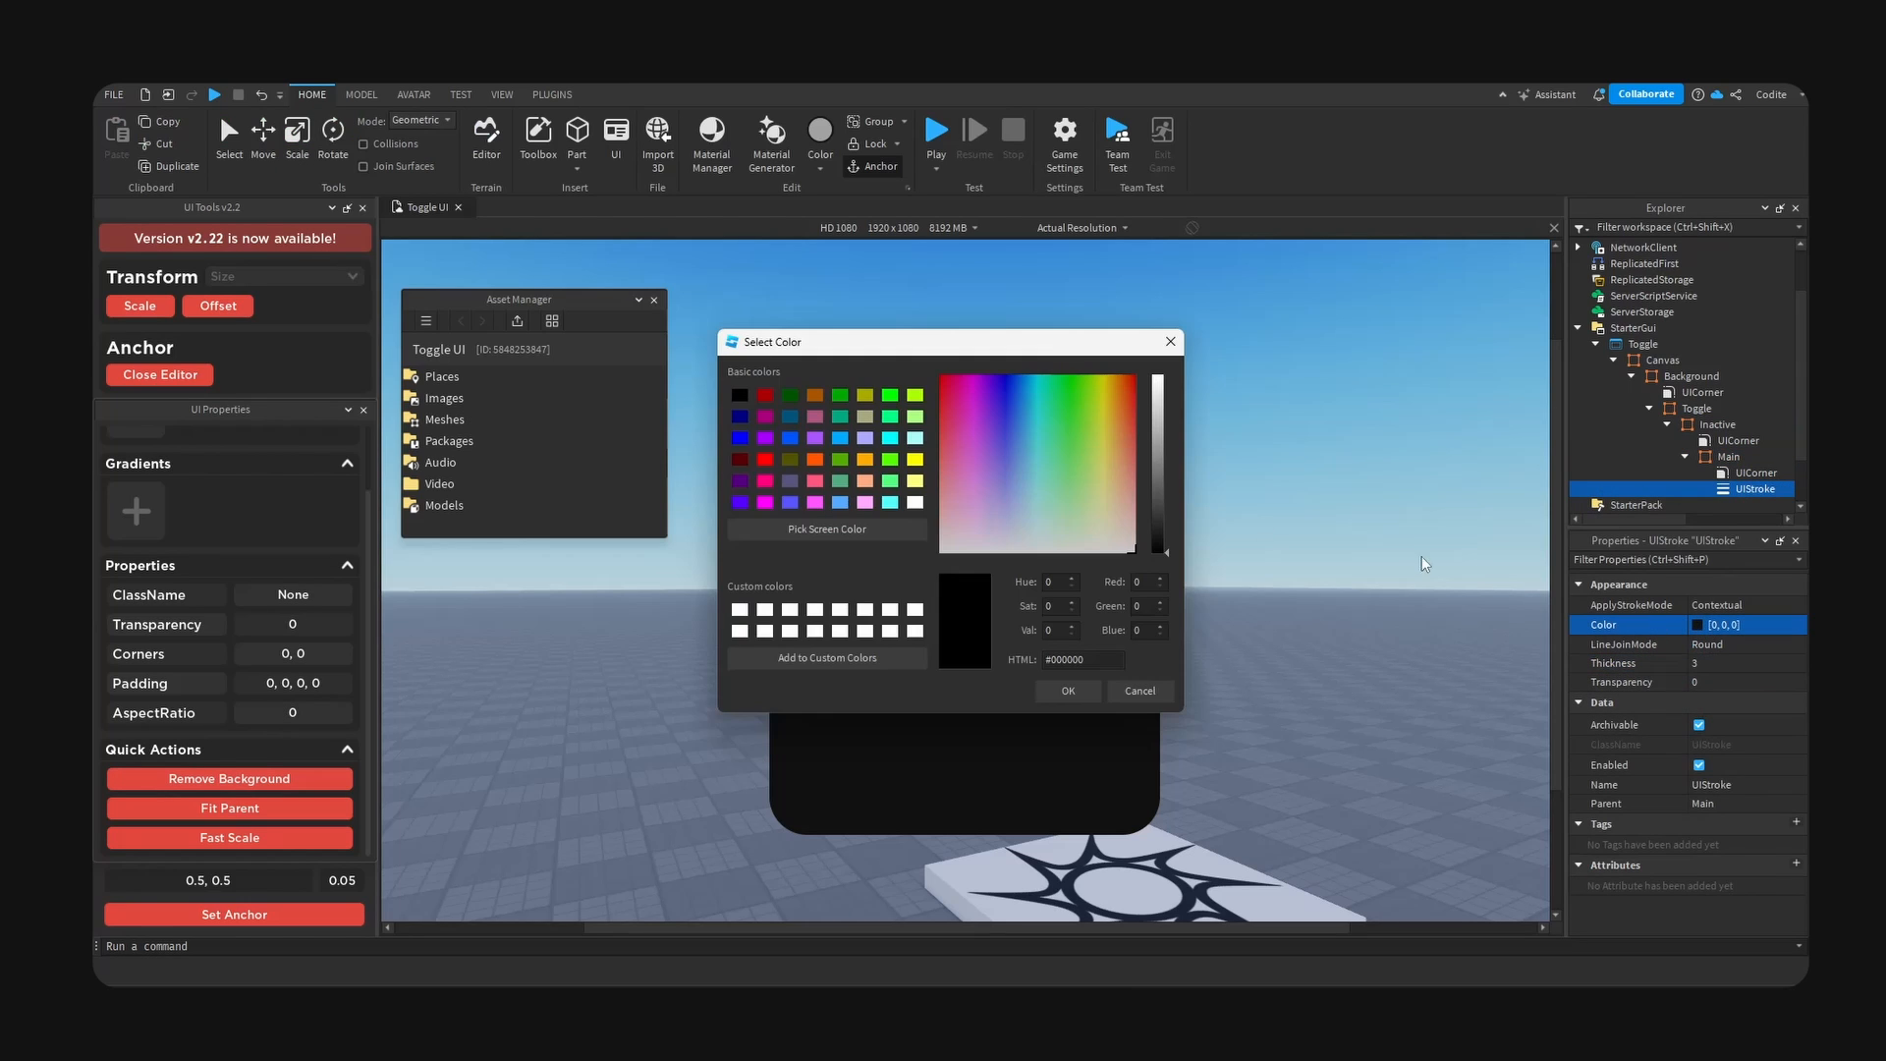
drag(1046, 351, 1260, 434)
click(1354, 774)
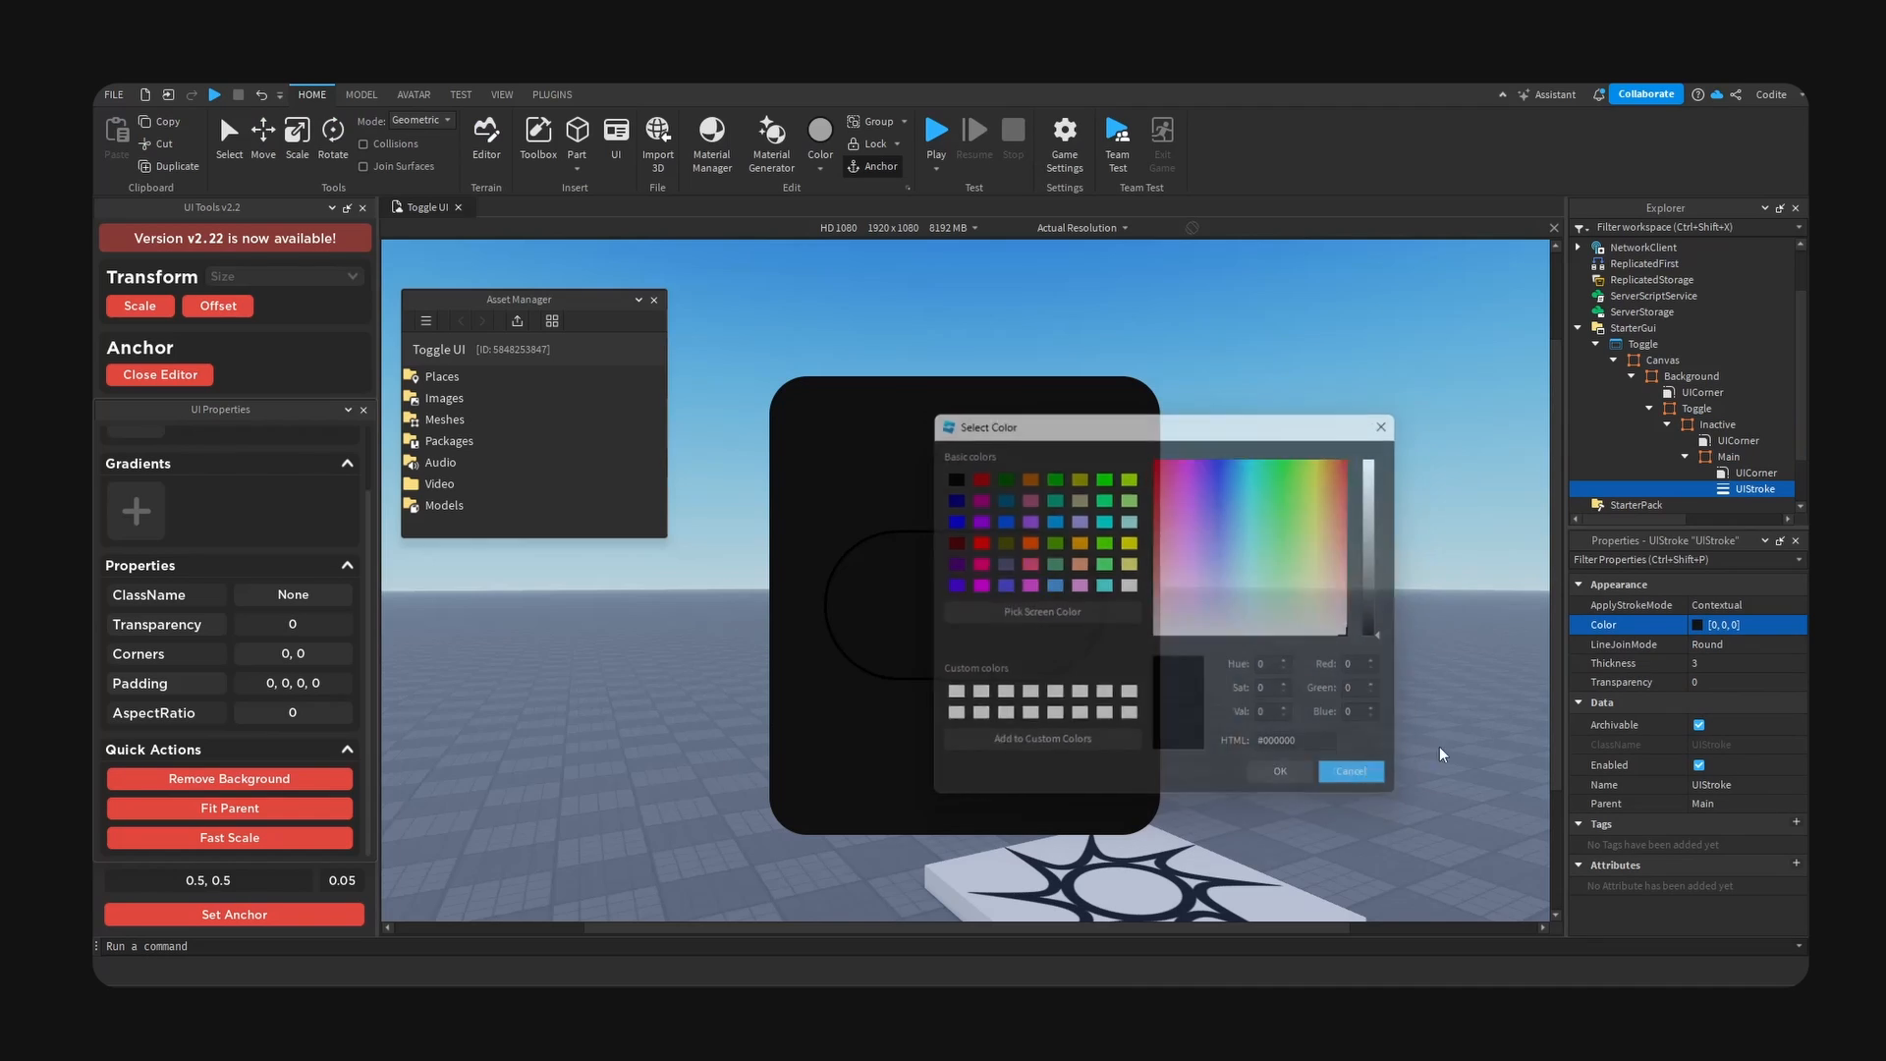
- Undo the UIStroke, the Inactive frame's background removal and its trial resize
click(1714, 425)
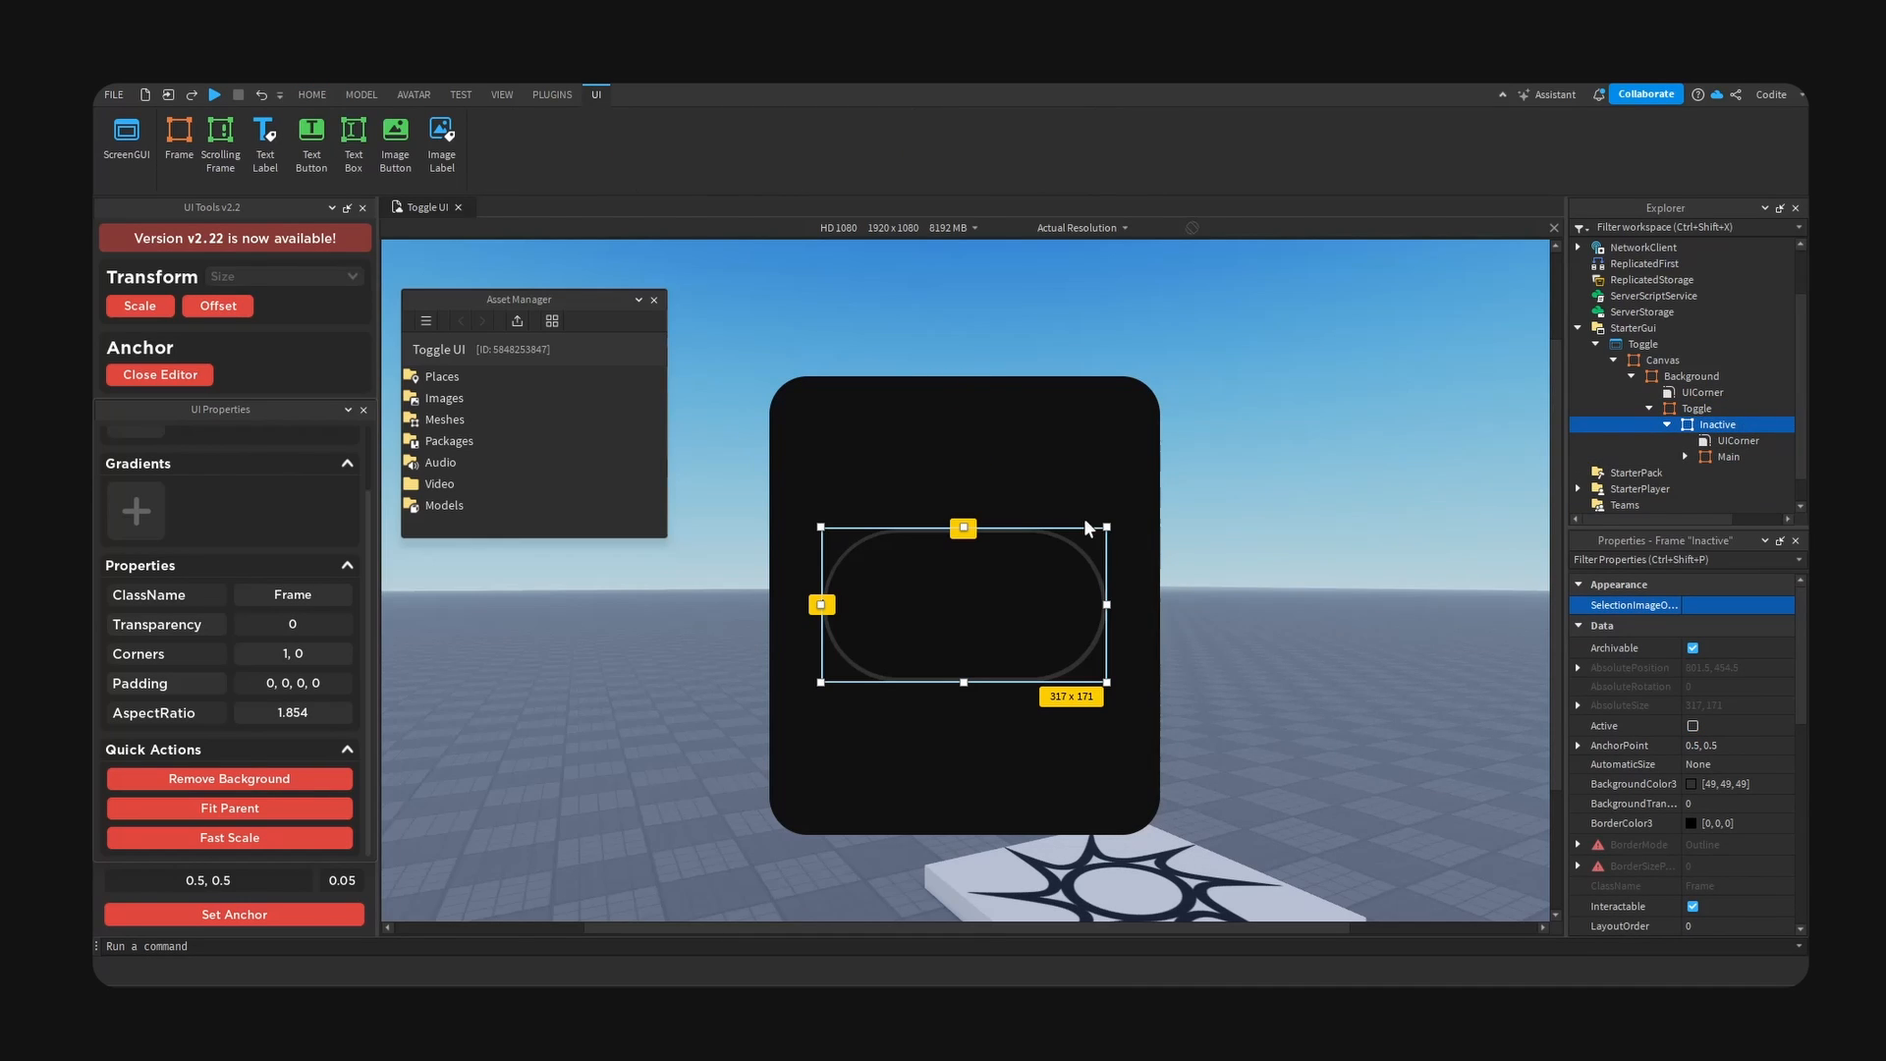
drag(1110, 528, 1067, 590)
key(ctrl+z)
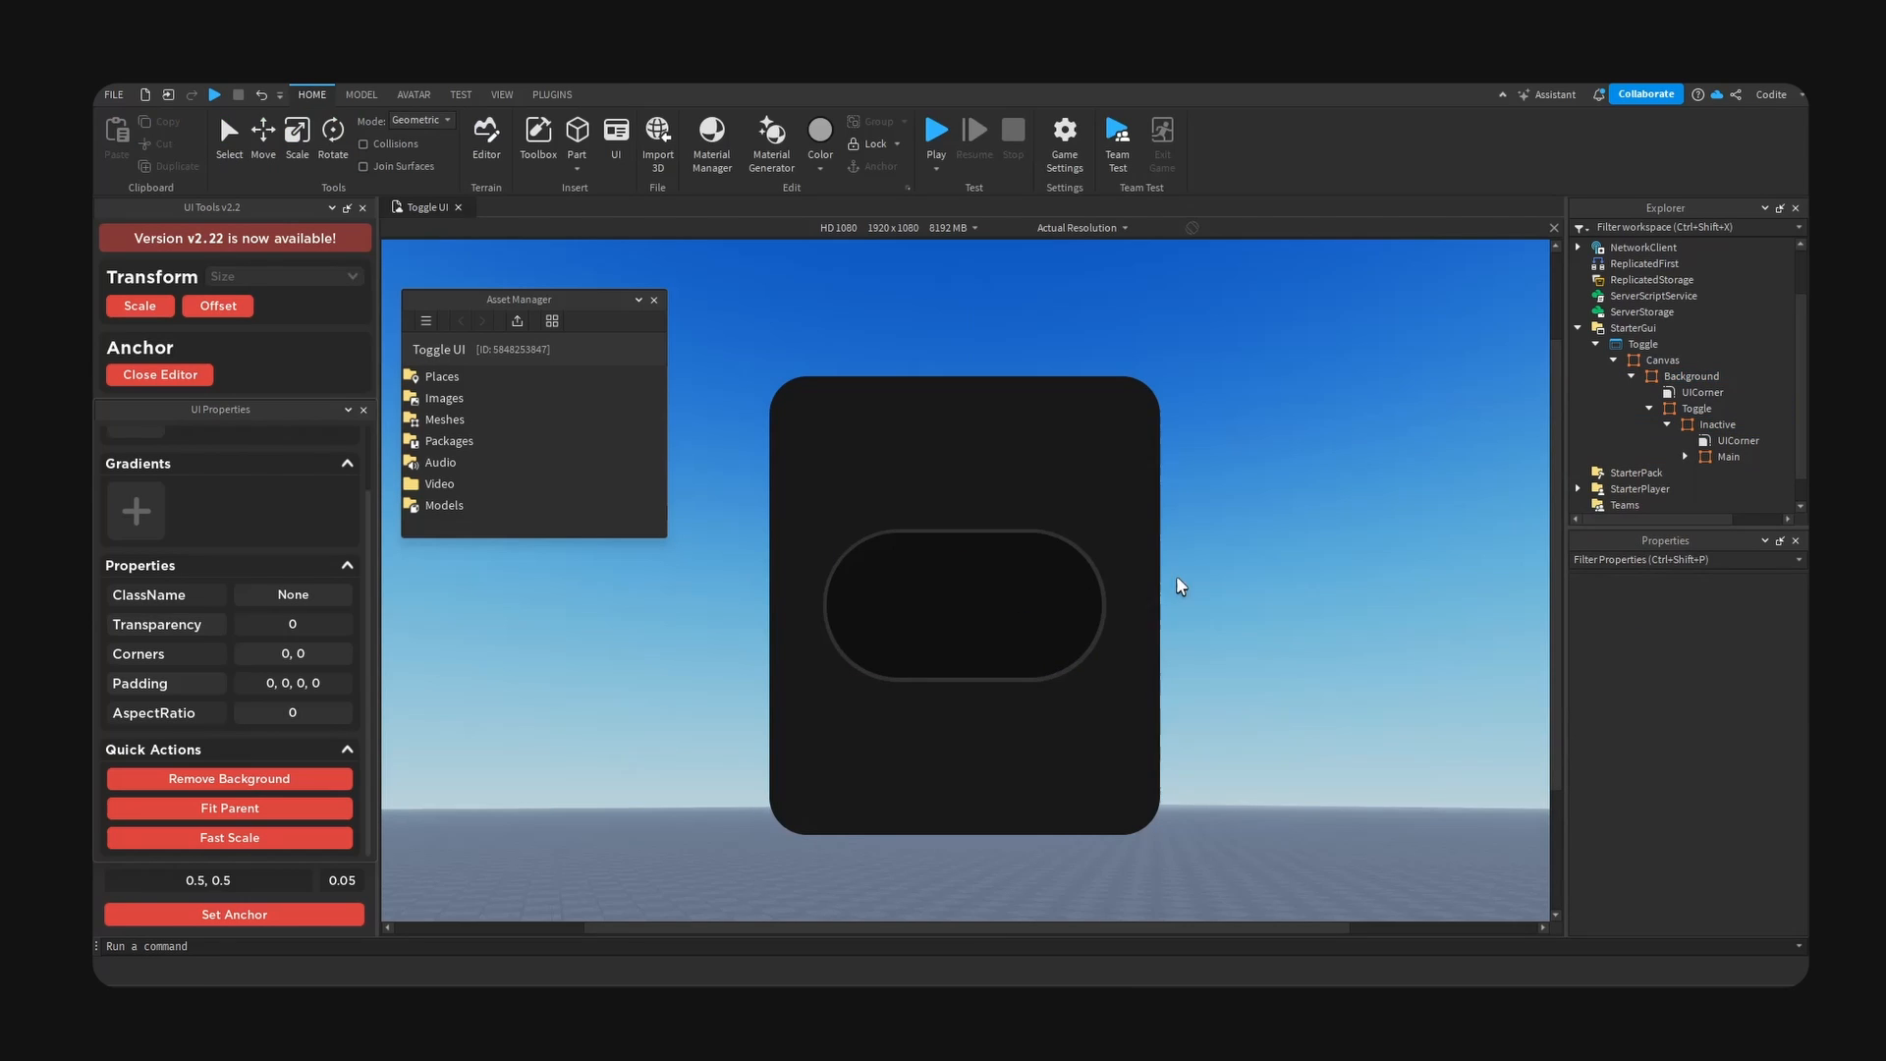
- Add a Frame inside Main, centre it with a 0.5, 0.5 anchor and rename it Knob
click(1676, 427)
click(1698, 456)
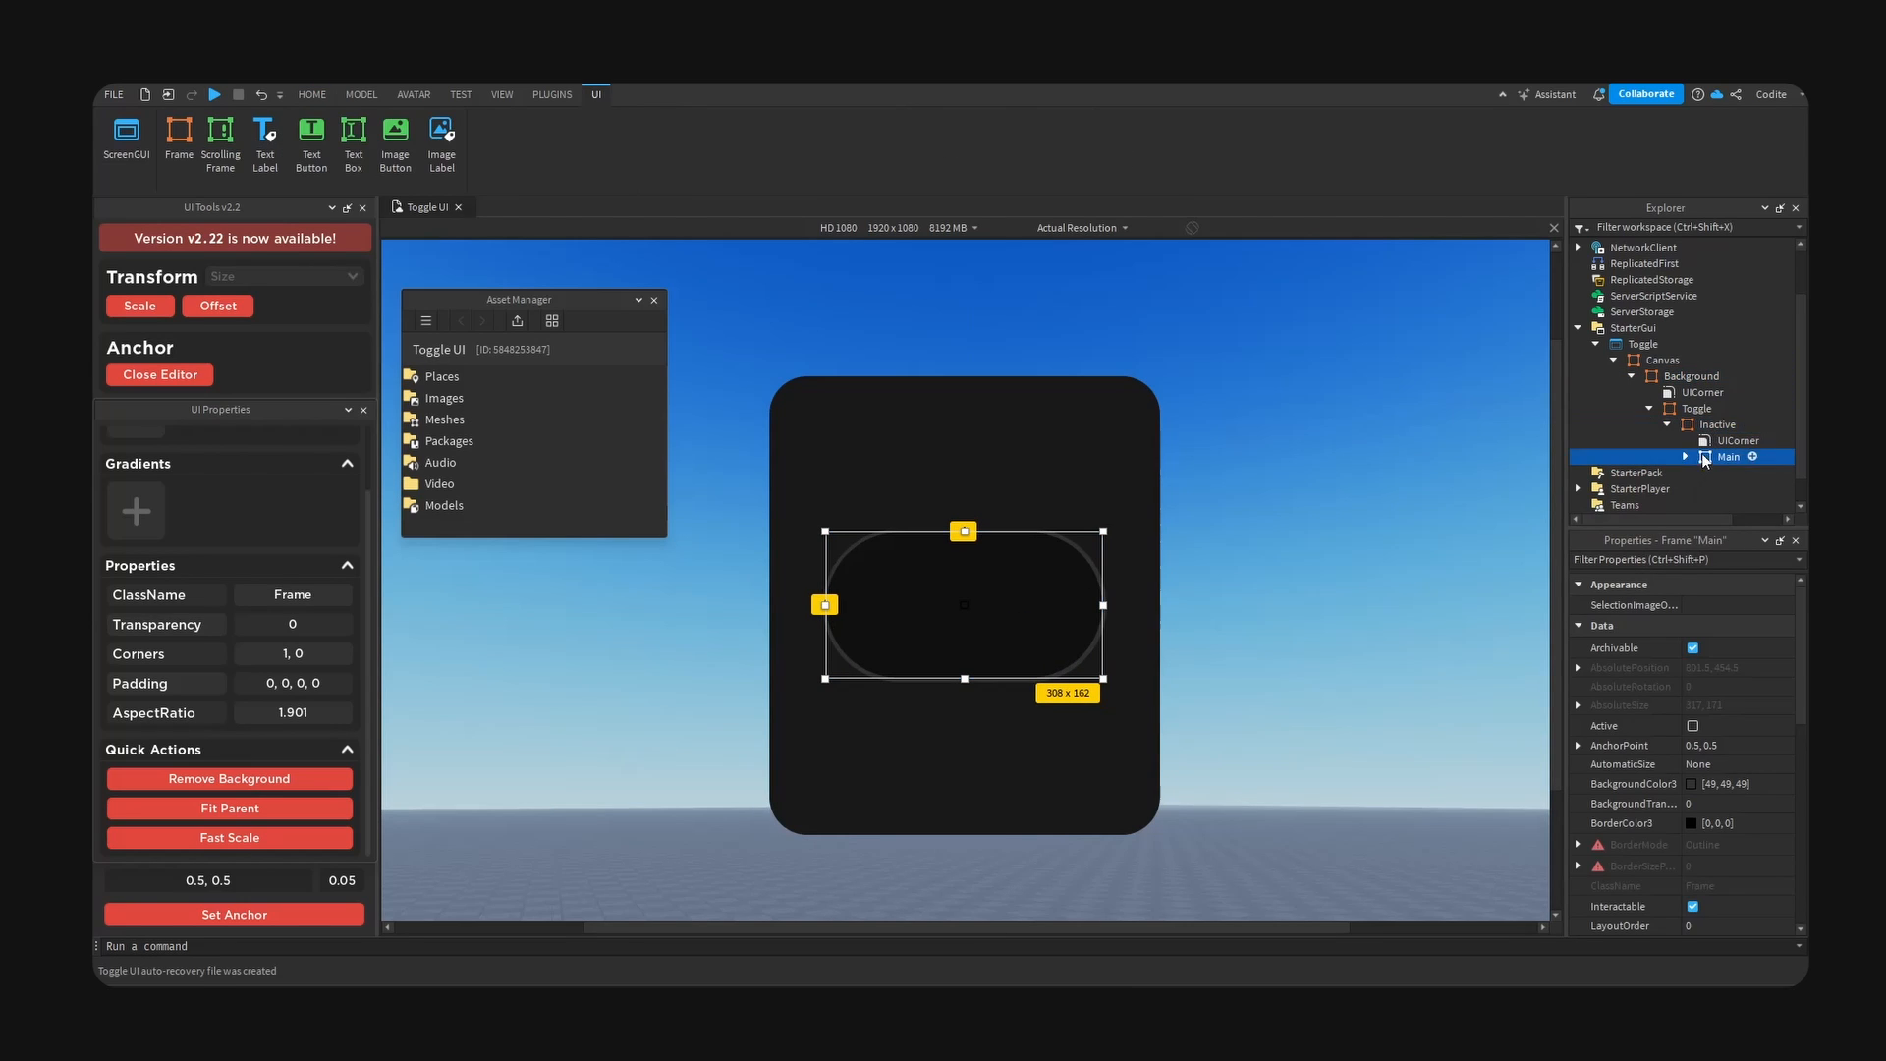
click(1753, 456)
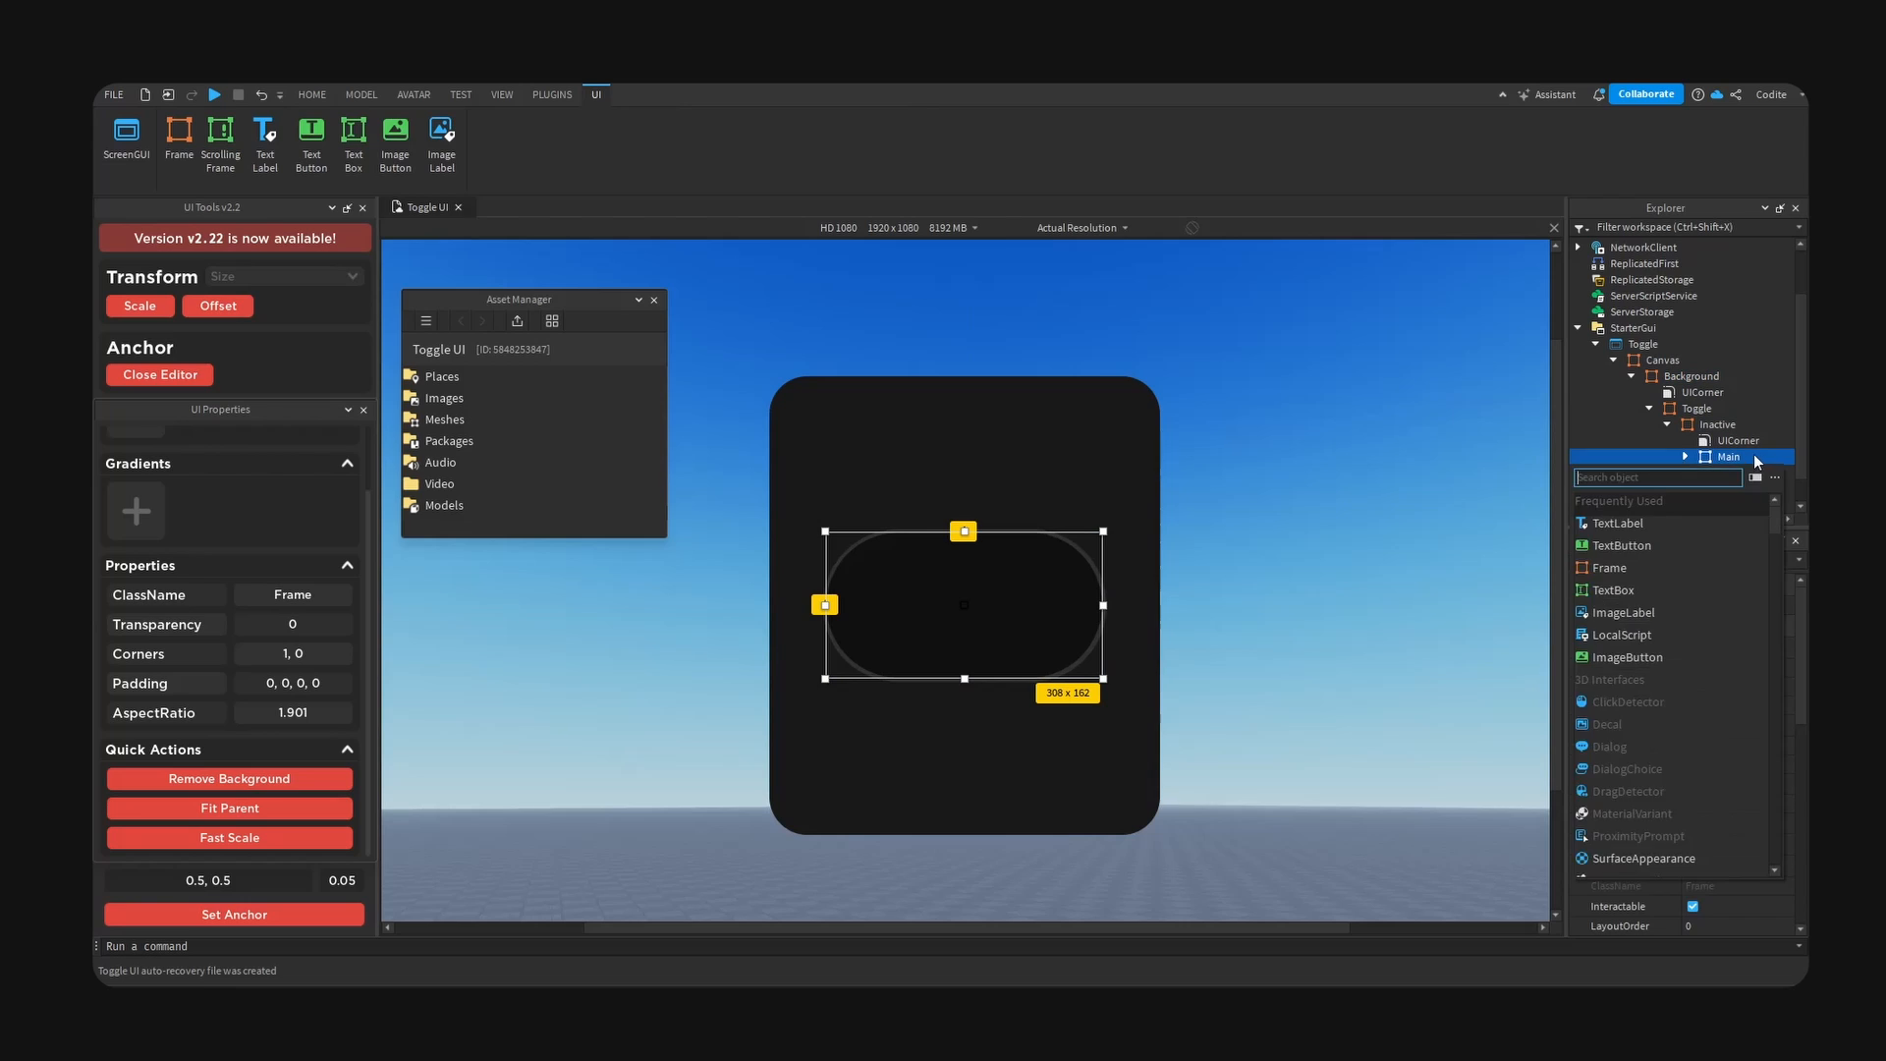
text(Frame)
key(Return)
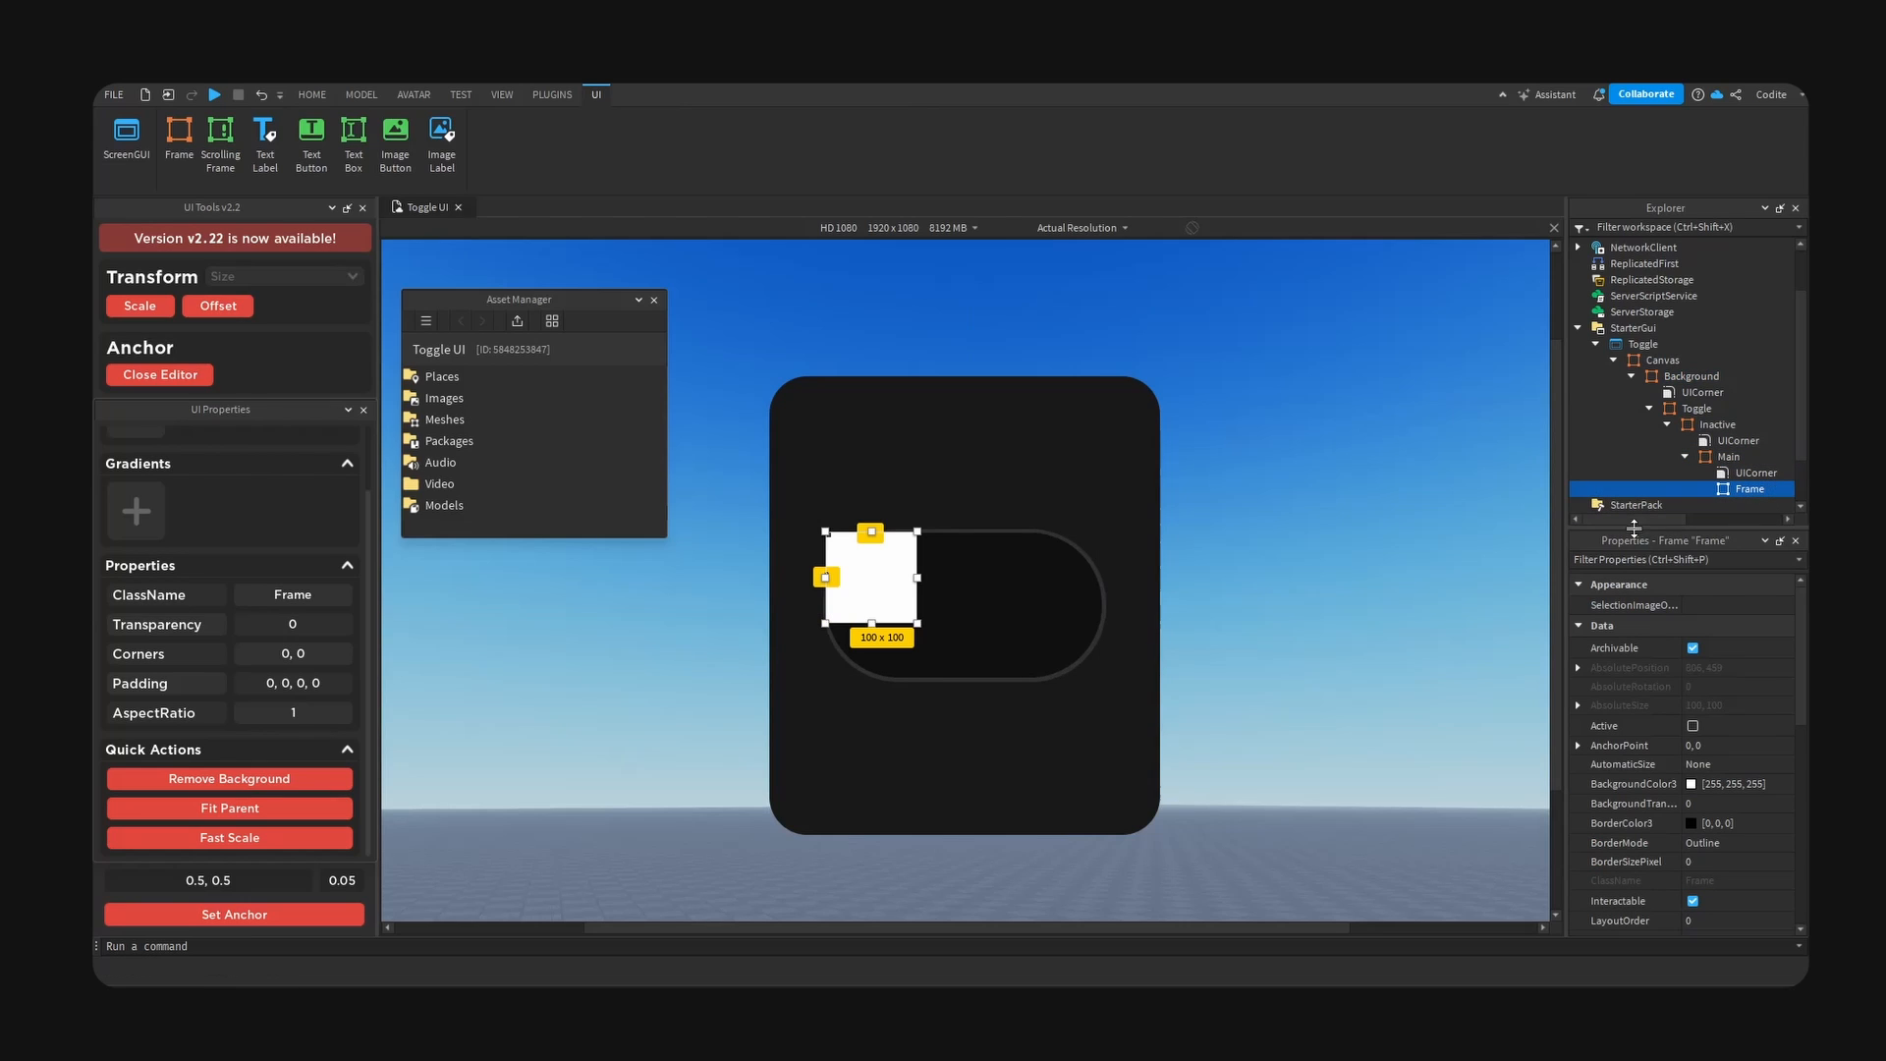
click(255, 914)
double_click(1750, 489)
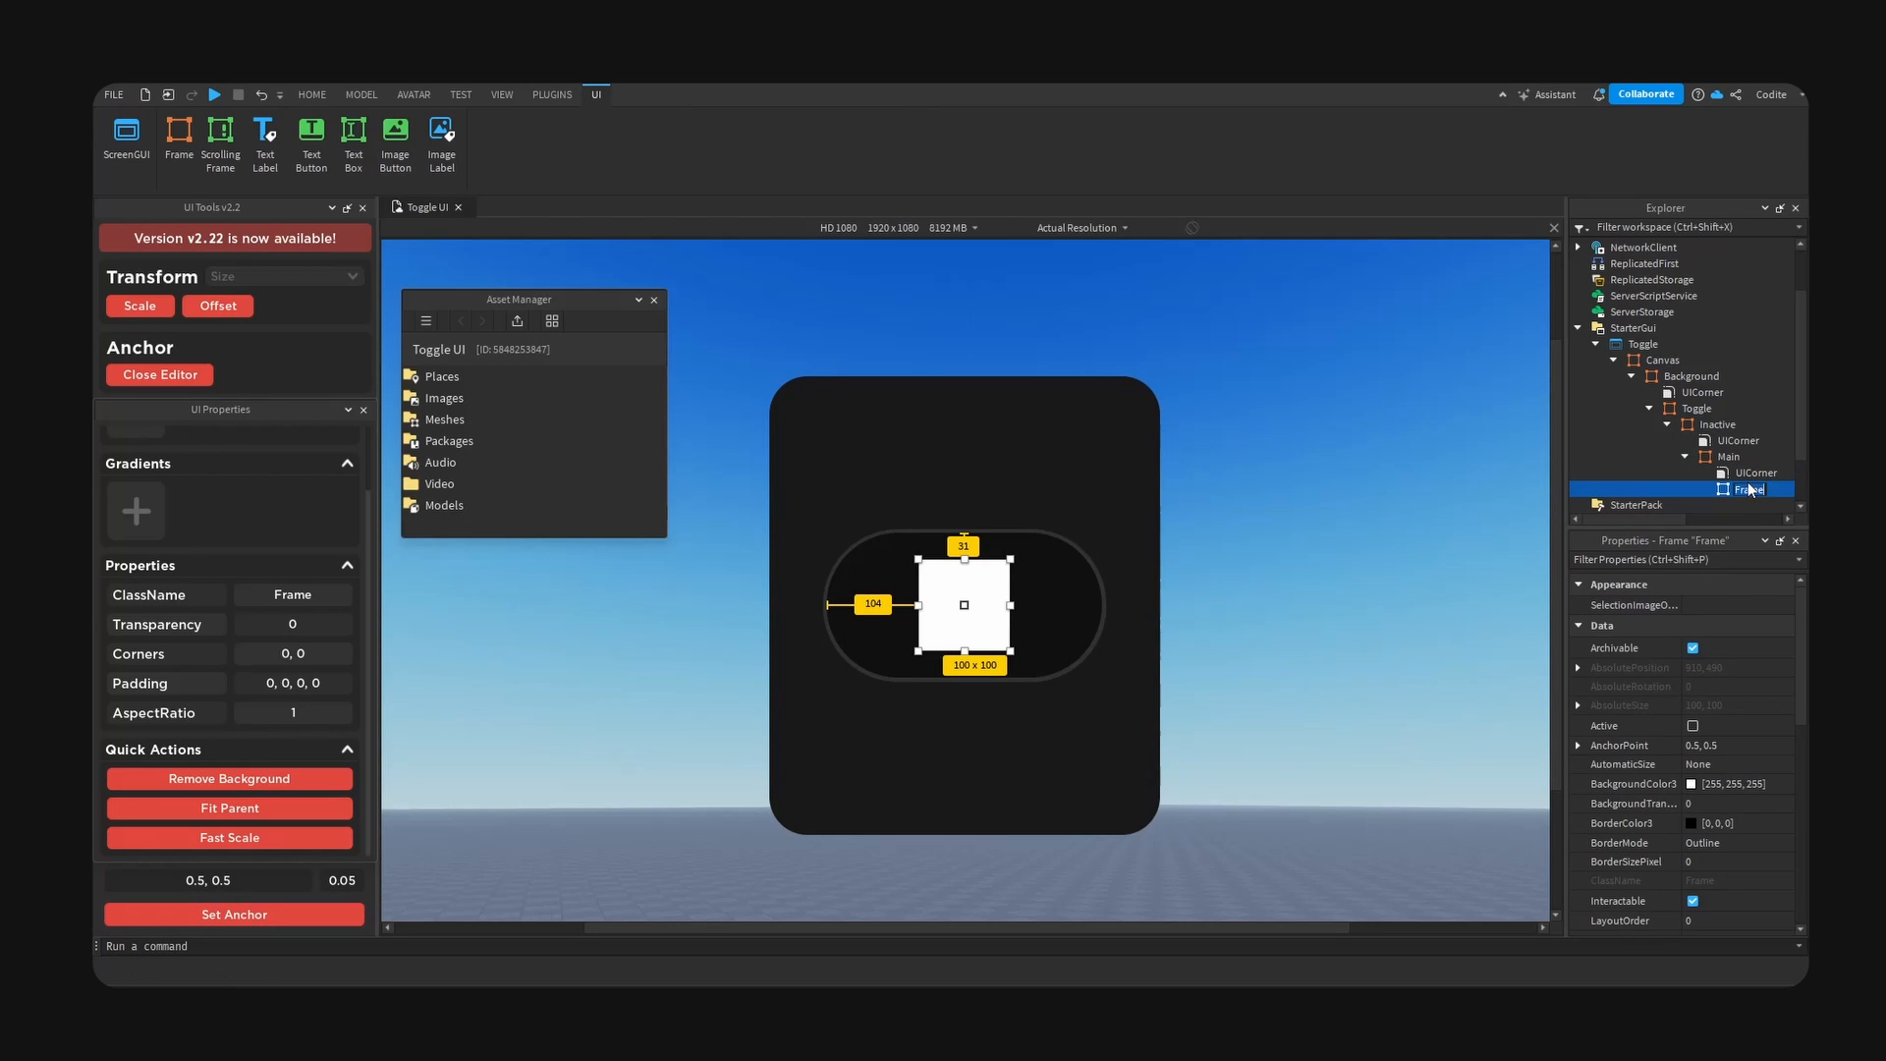
text(Knob)
key(Return)
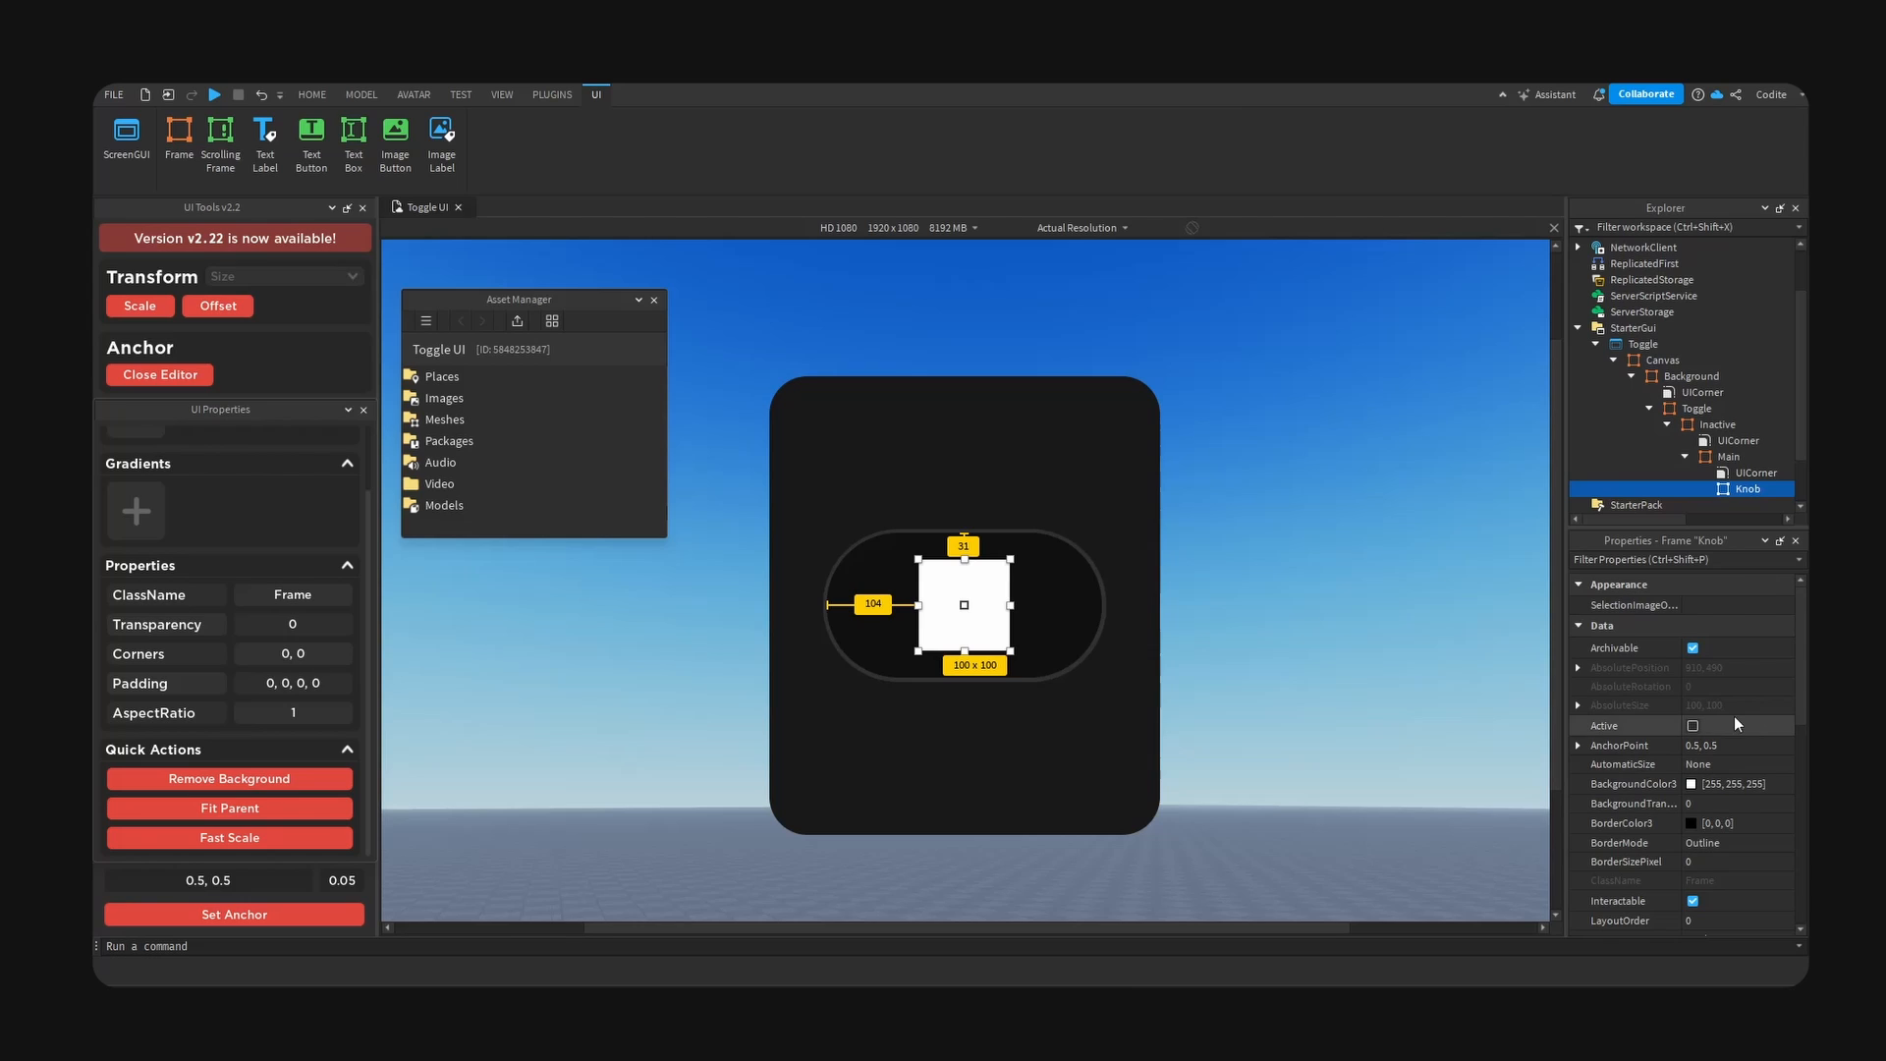
- Set the Knob frame's X and Y size offsets to 141 each
scroll(1735, 717, down, 3)
click(1578, 837)
click(1647, 835)
scroll(1651, 834, down, 2)
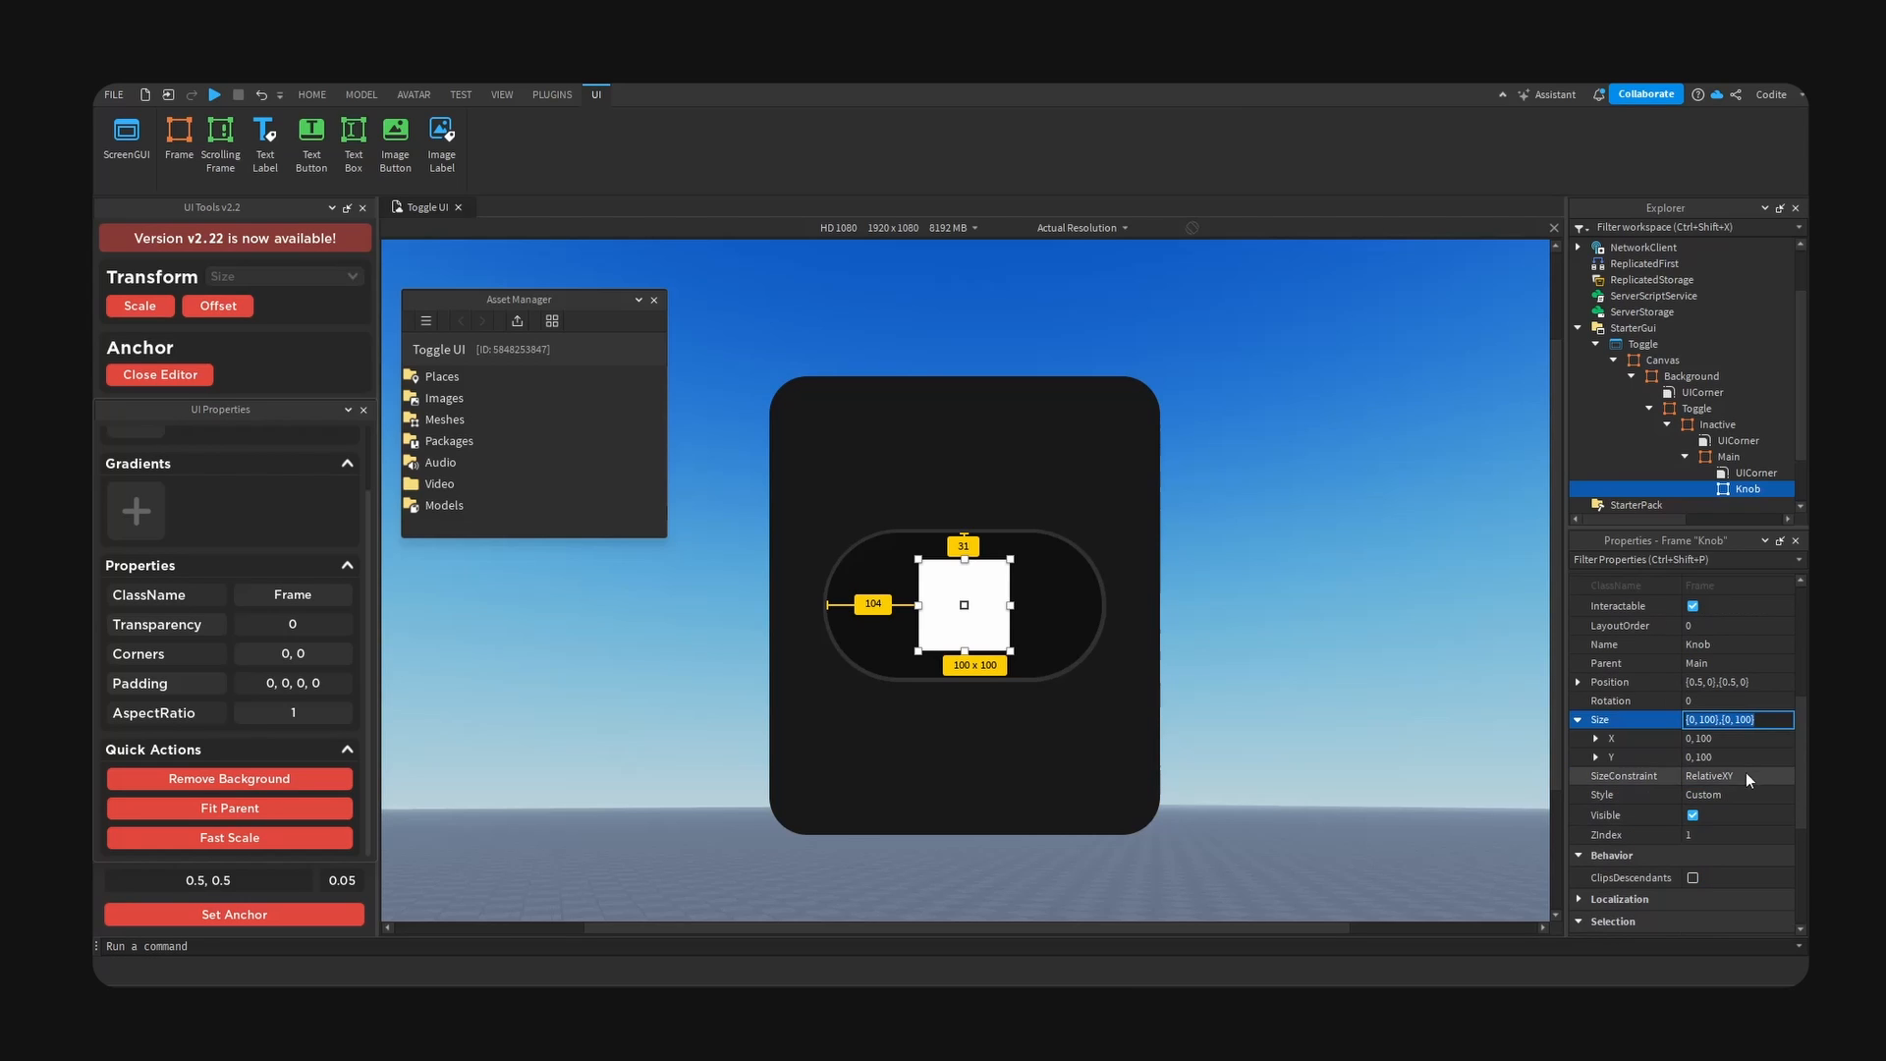
double_click(1765, 738)
text(141)
double_click(1764, 759)
text(14)
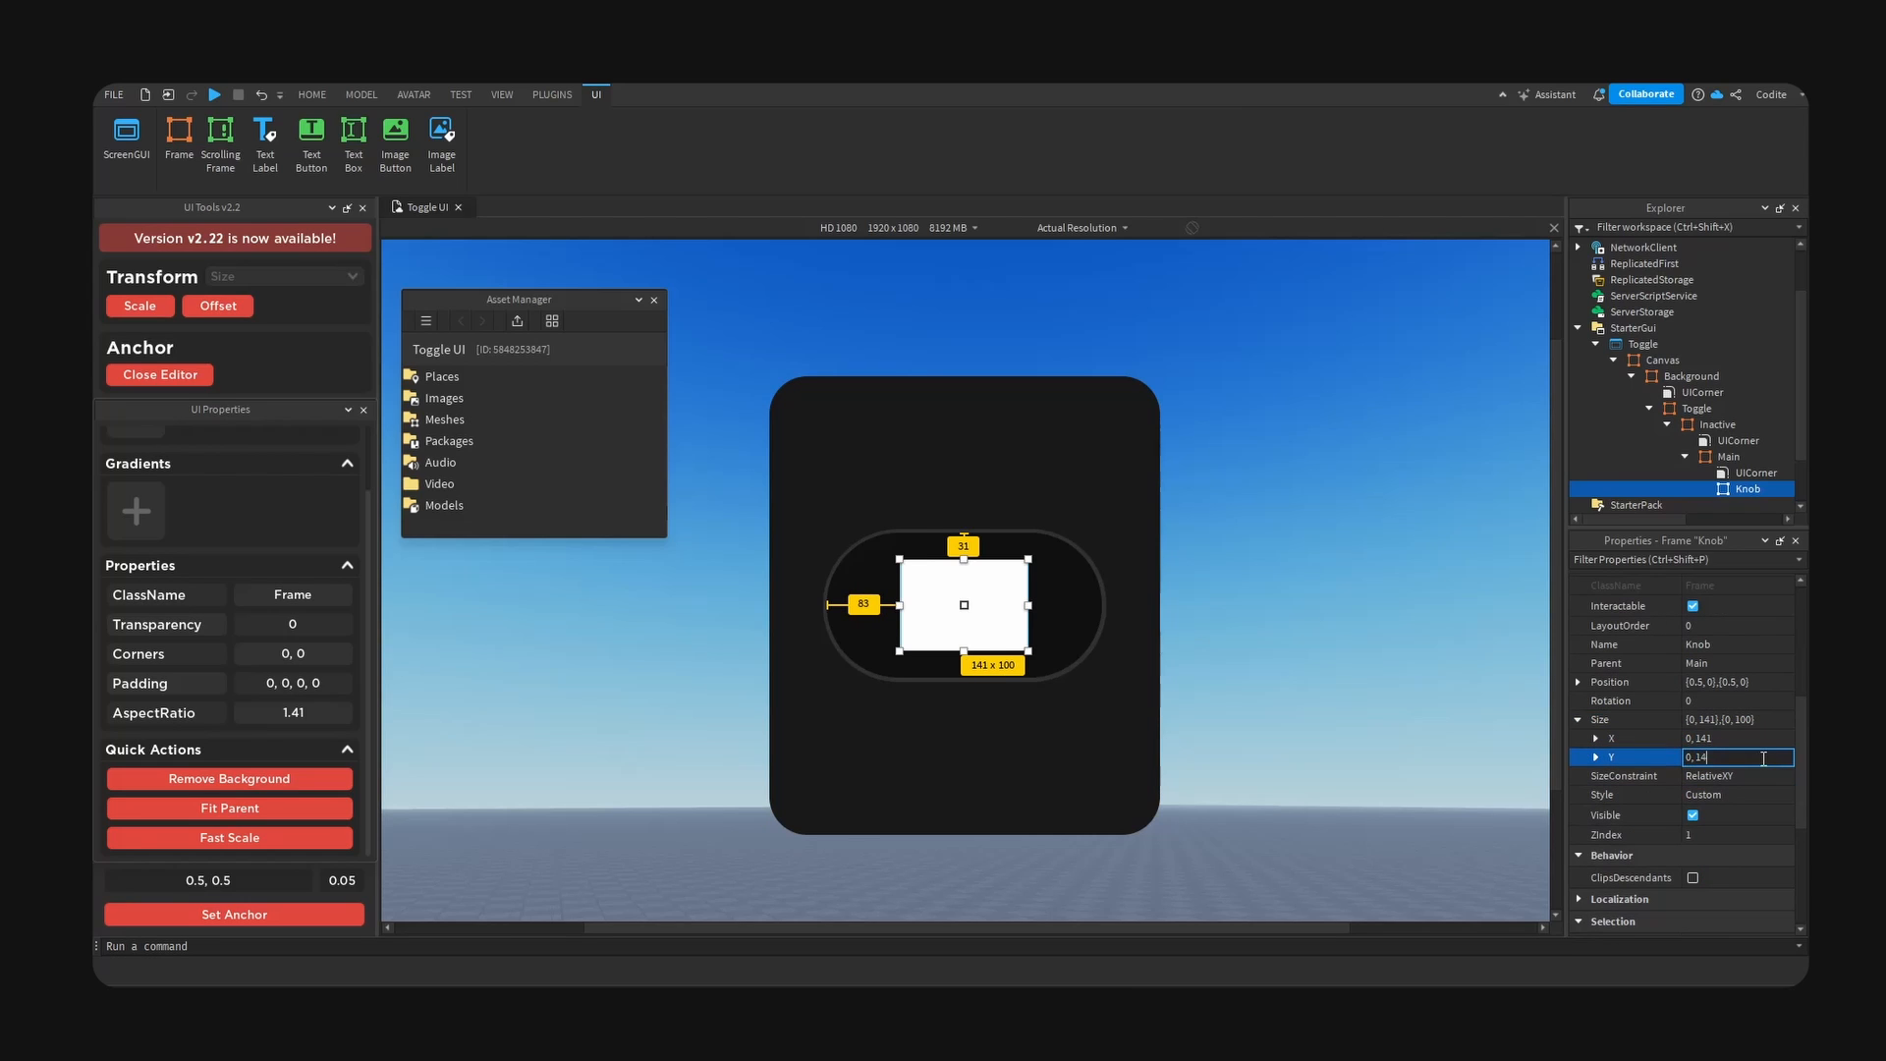
text(1)
key(Return)
- Copy Main's UICorner into the Knob frame to make it a circle
click(1759, 474)
click(1761, 490)
click(1757, 475)
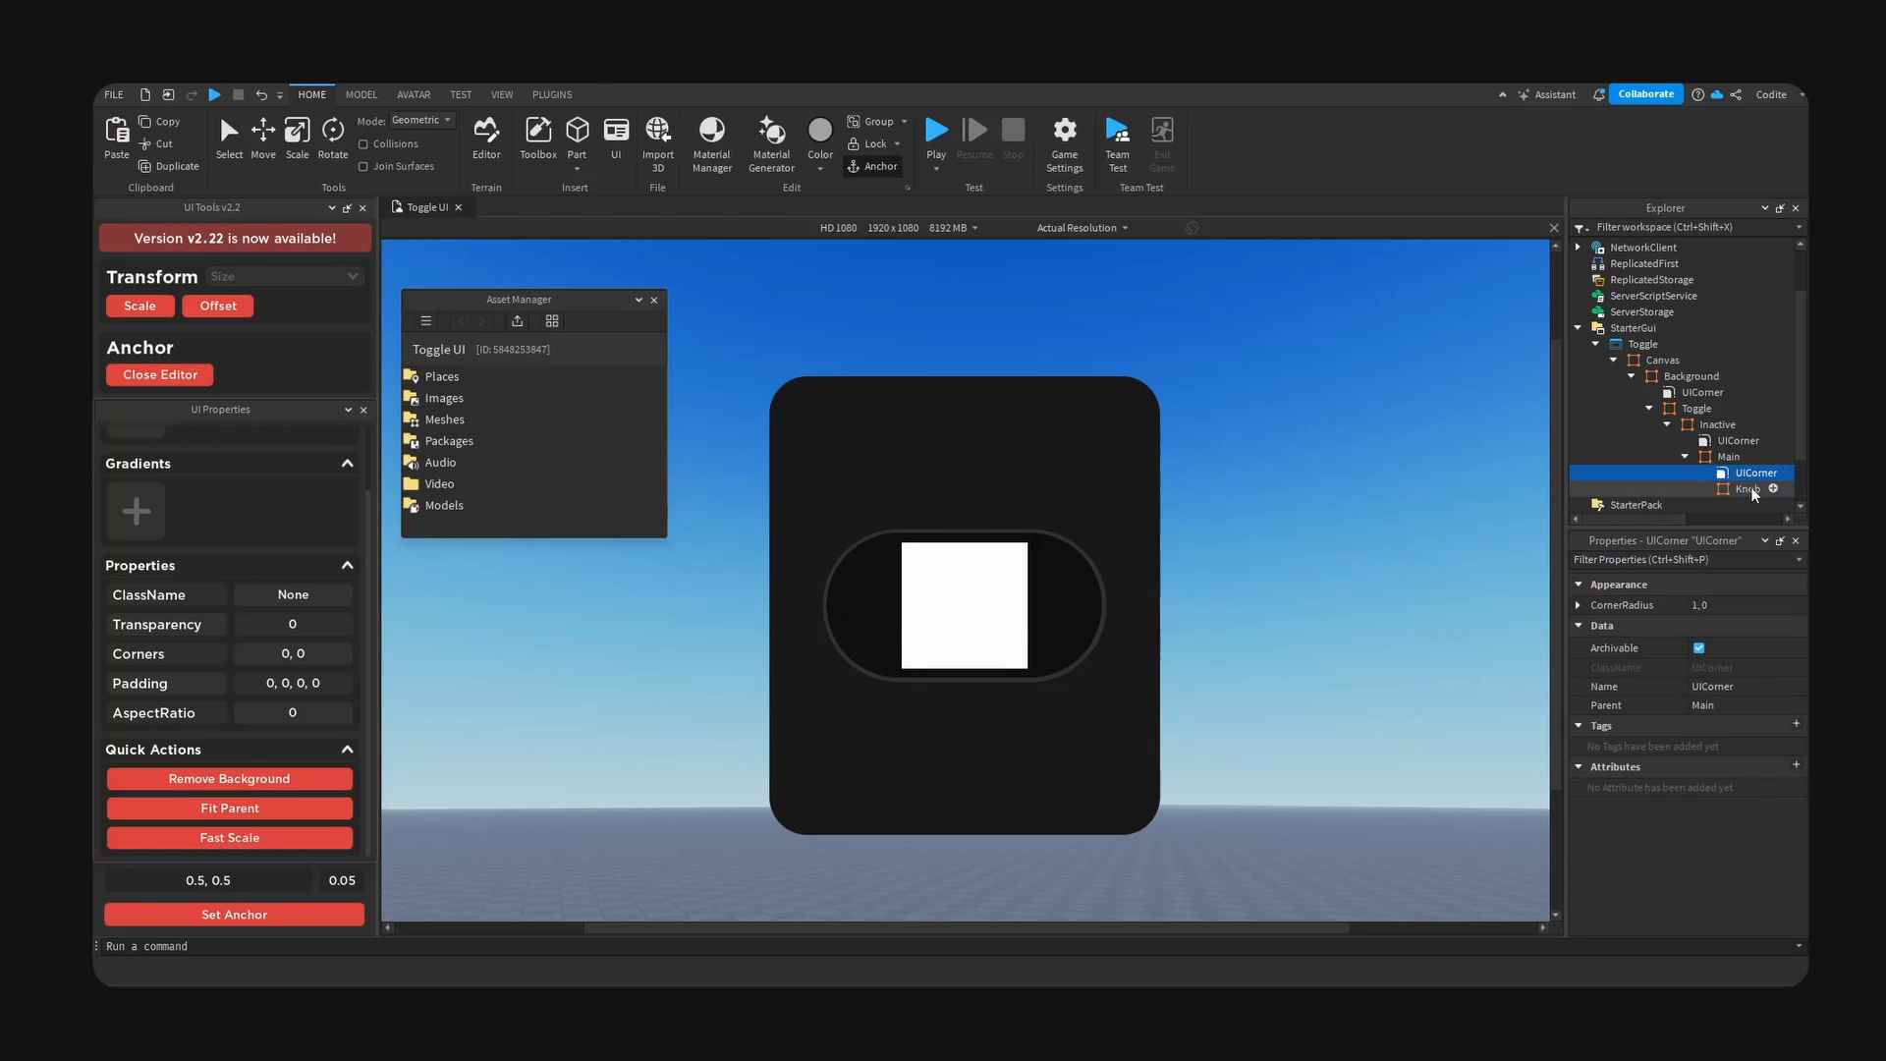
click(1753, 490)
key(ctrl+shift+v)
scroll(1726, 491, down, 2)
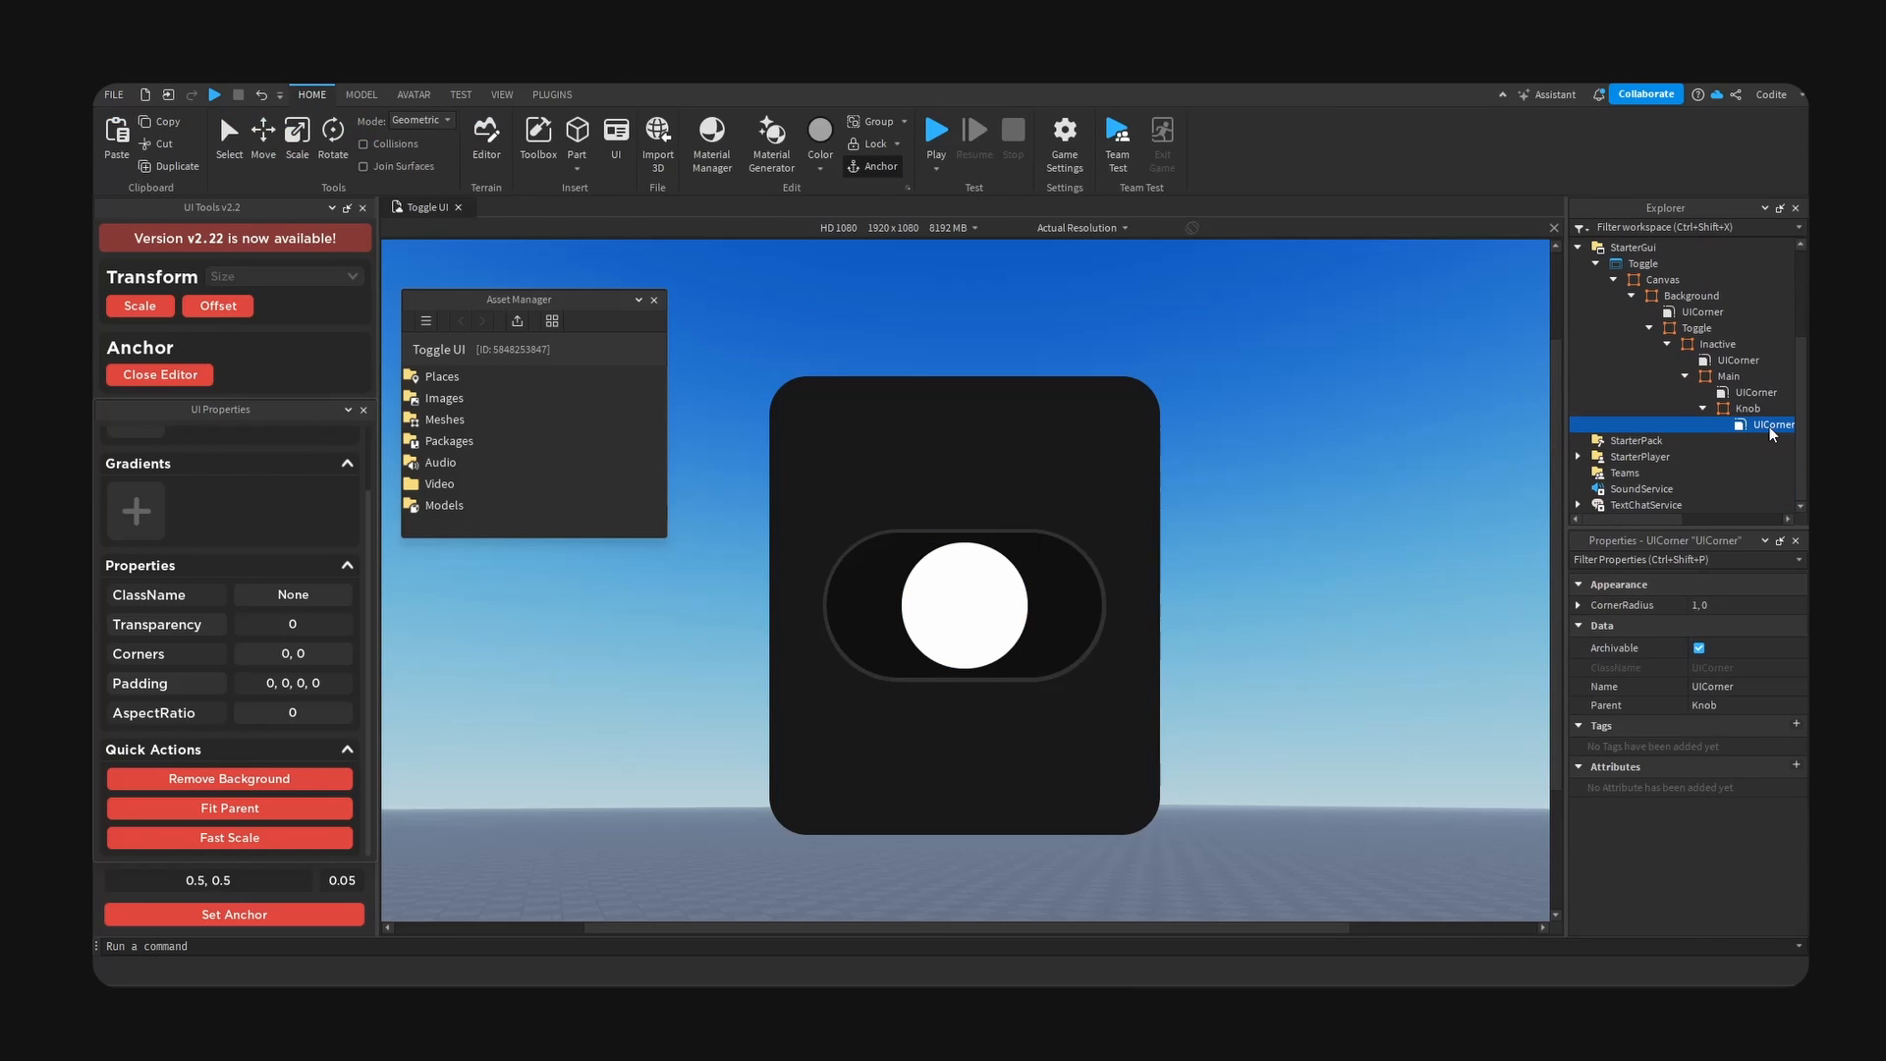
- Set the Knob frame's background colour to #191919
click(1702, 409)
click(1691, 784)
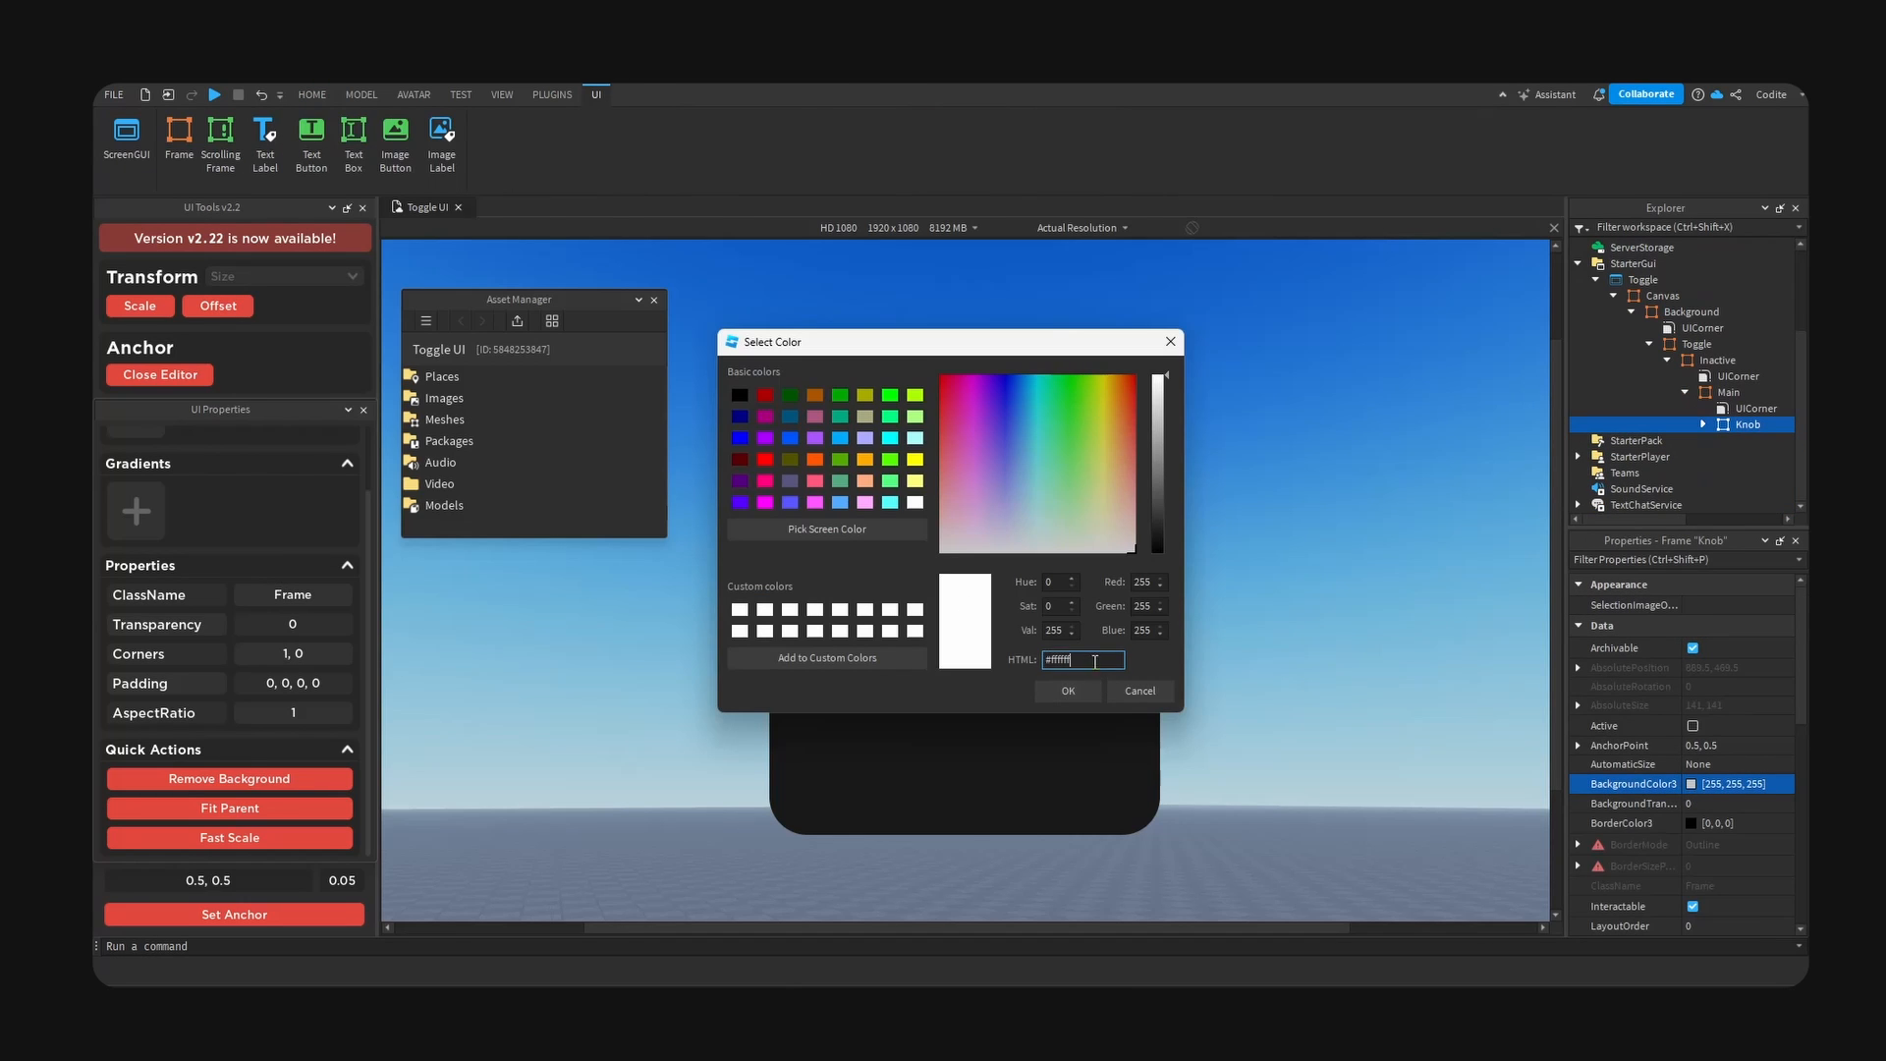
text(#191919)
key(Return)
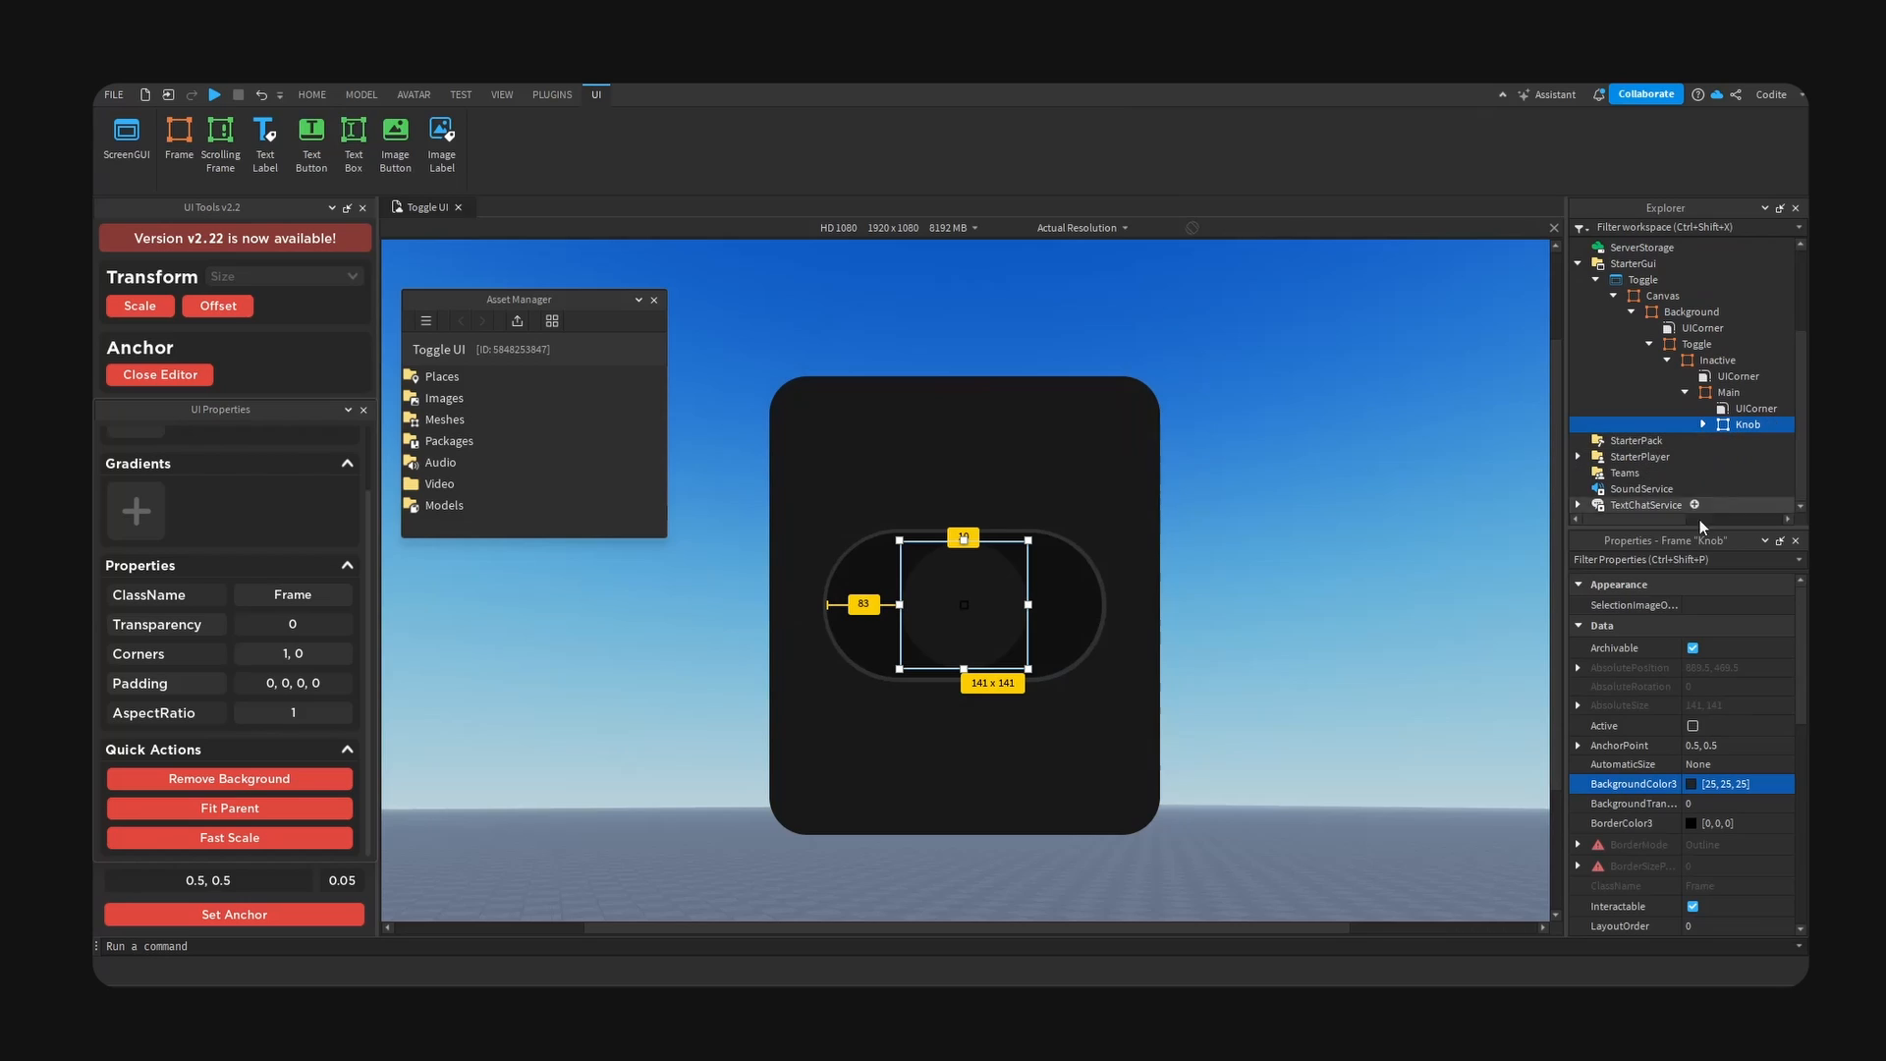
- Paste a copy of the Knob frame inside Knob and rename the copy Main
key(ctrl+c)
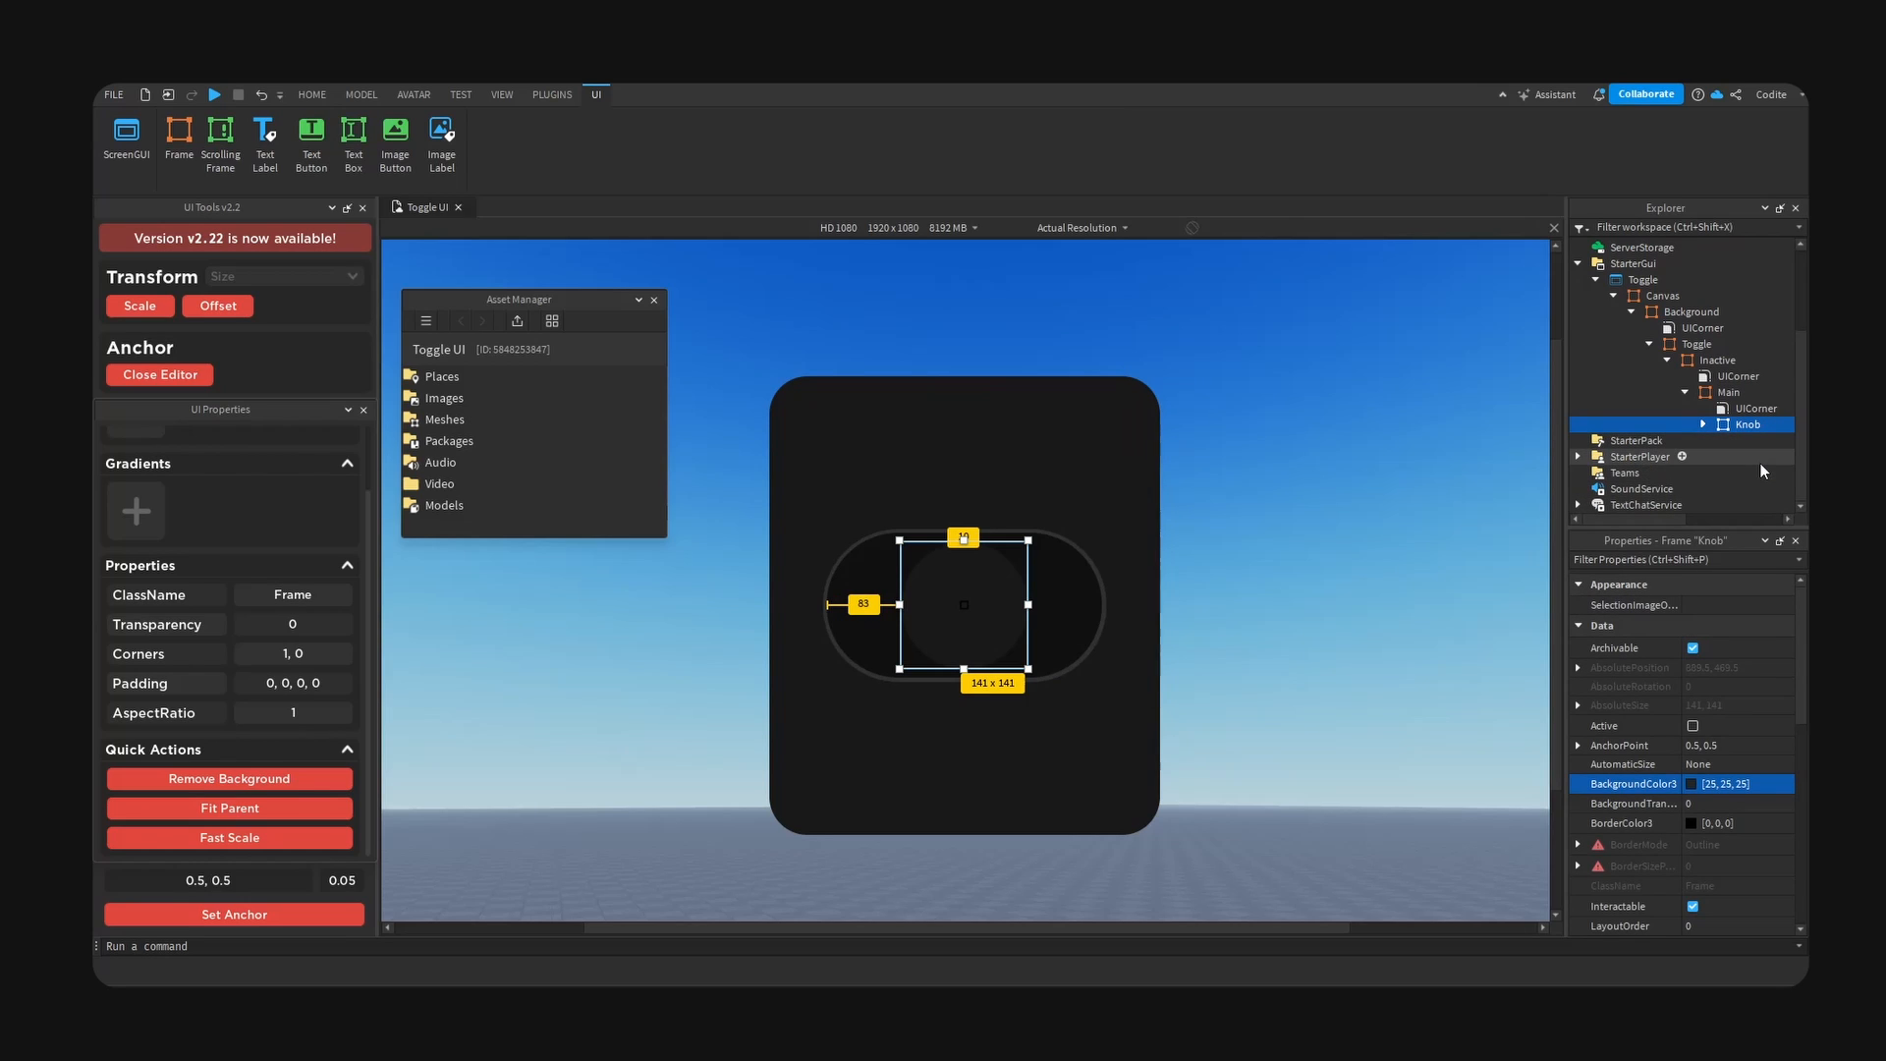
key(ctrl+shift+v)
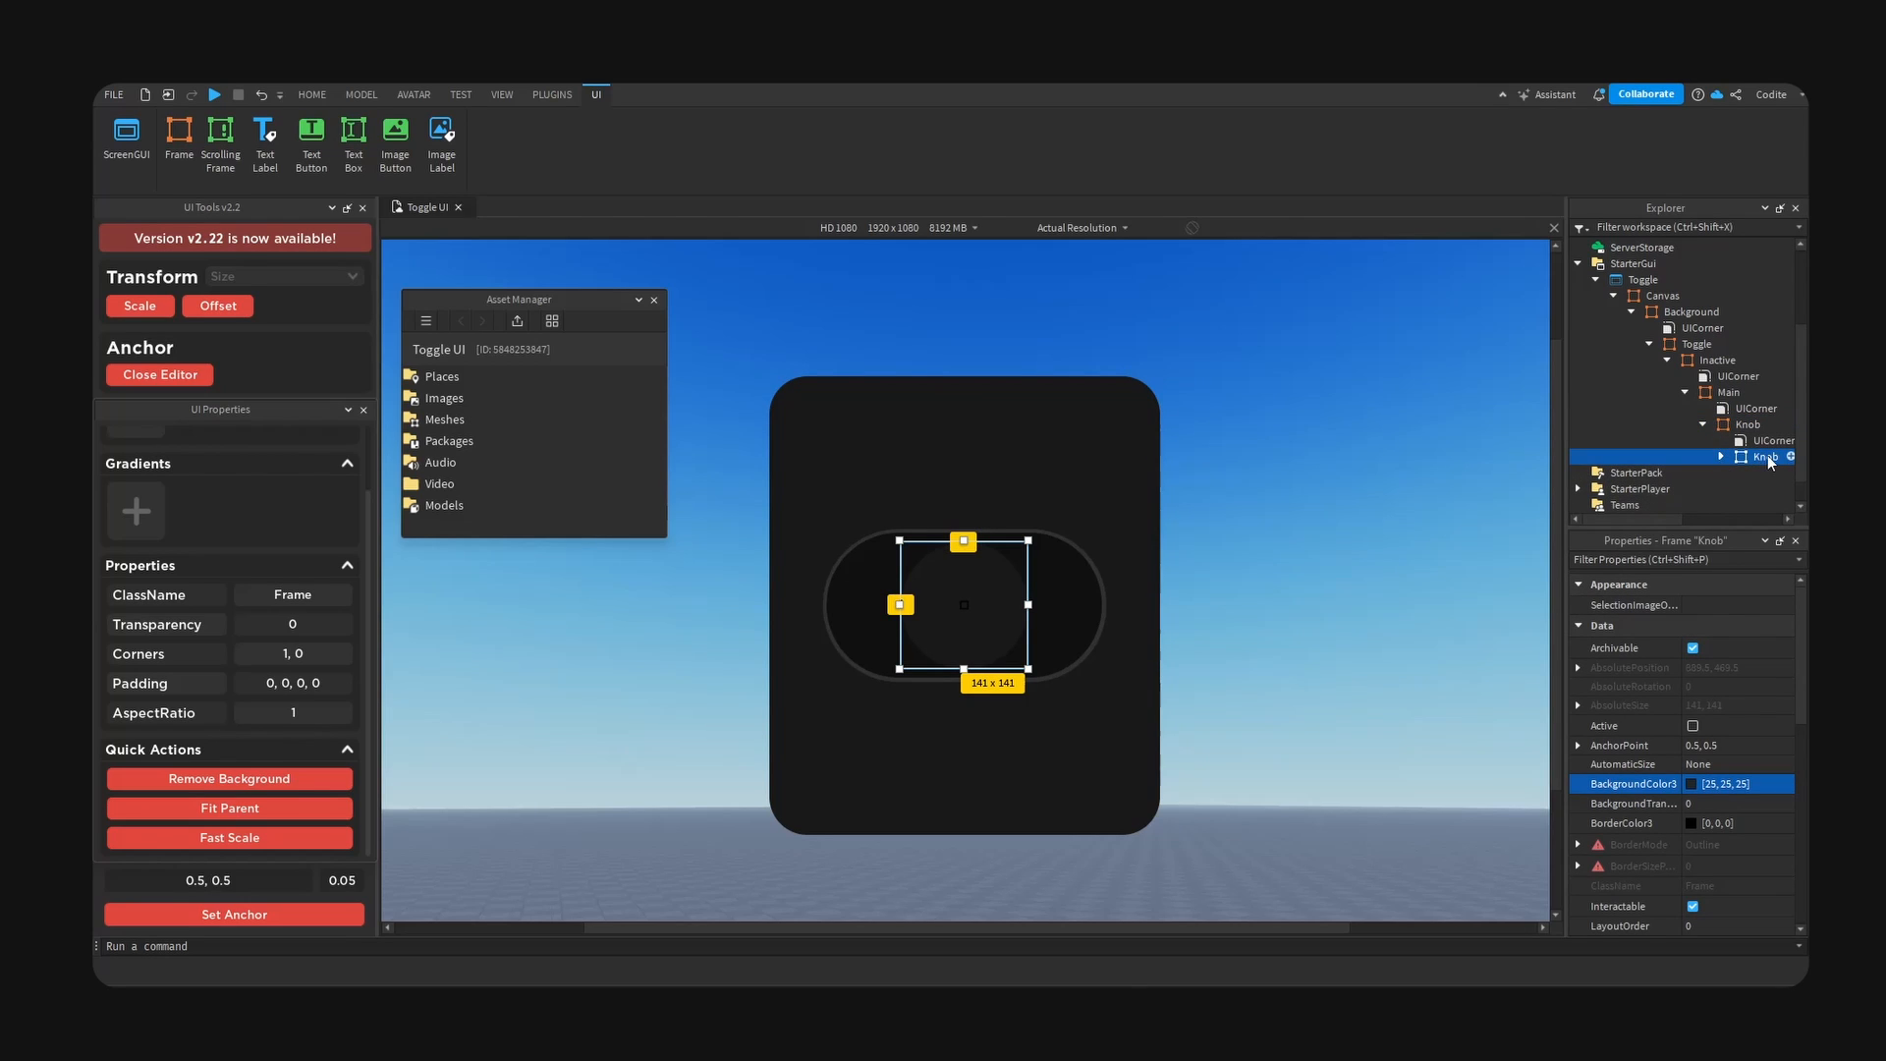
double_click(1768, 458)
text(Main)
key(Return)
- Convert the Knob's inner Main frame to offset sizing and set its X and Y size offsets to 133 each
click(224, 308)
scroll(1690, 724, down, 5)
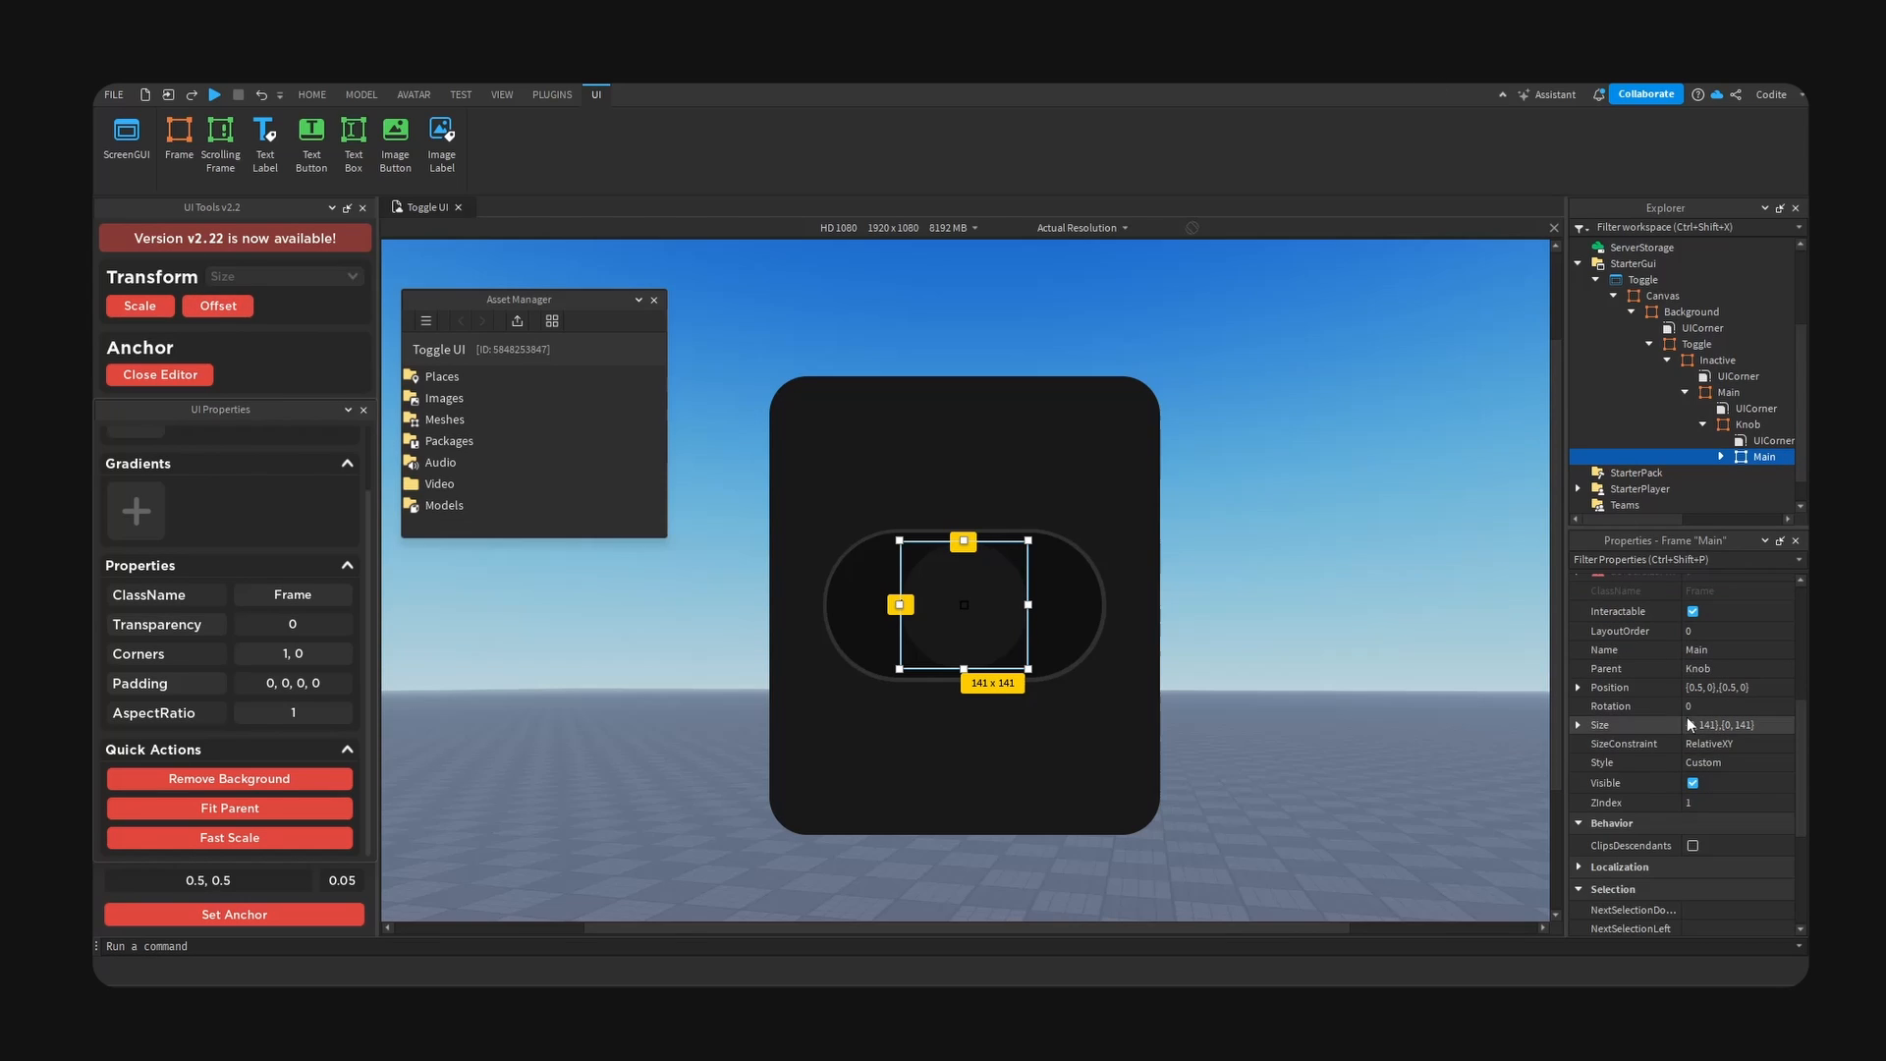
click(1577, 728)
double_click(1772, 747)
text(133)
double_click(1768, 760)
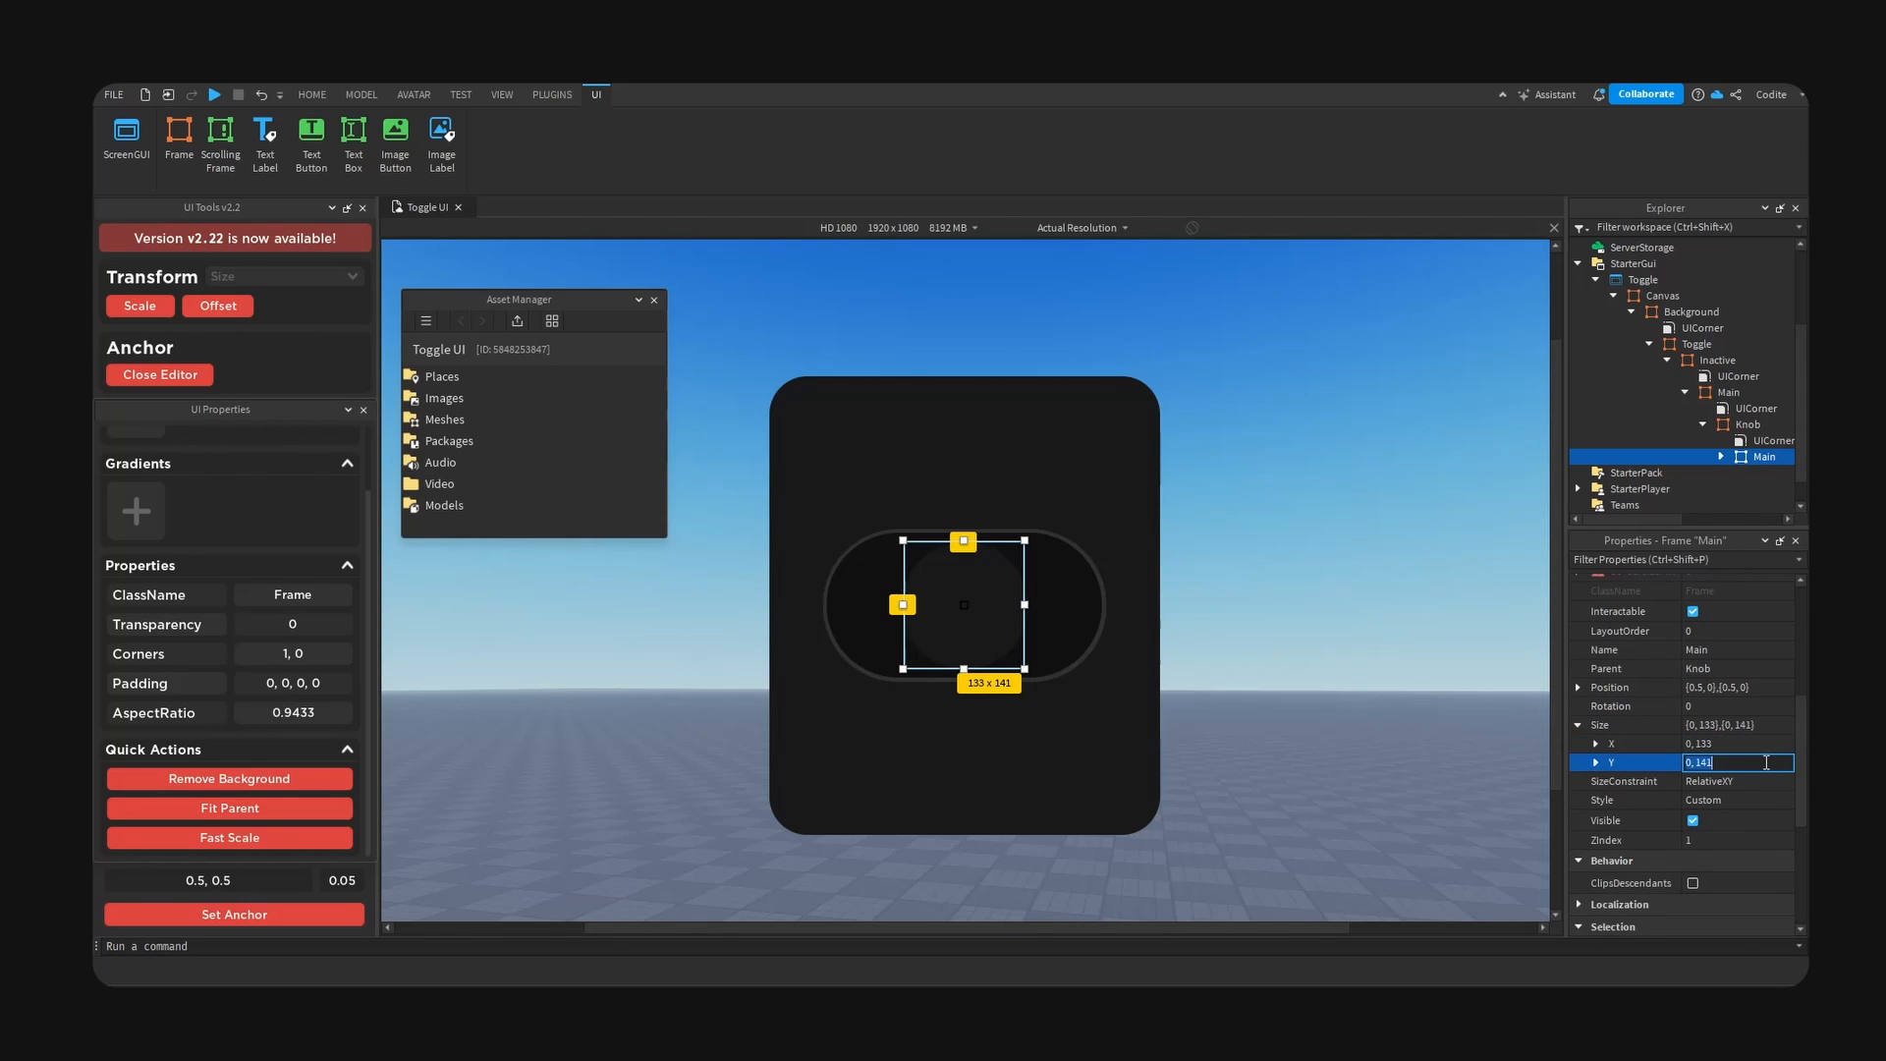
text(133)
key(Return)
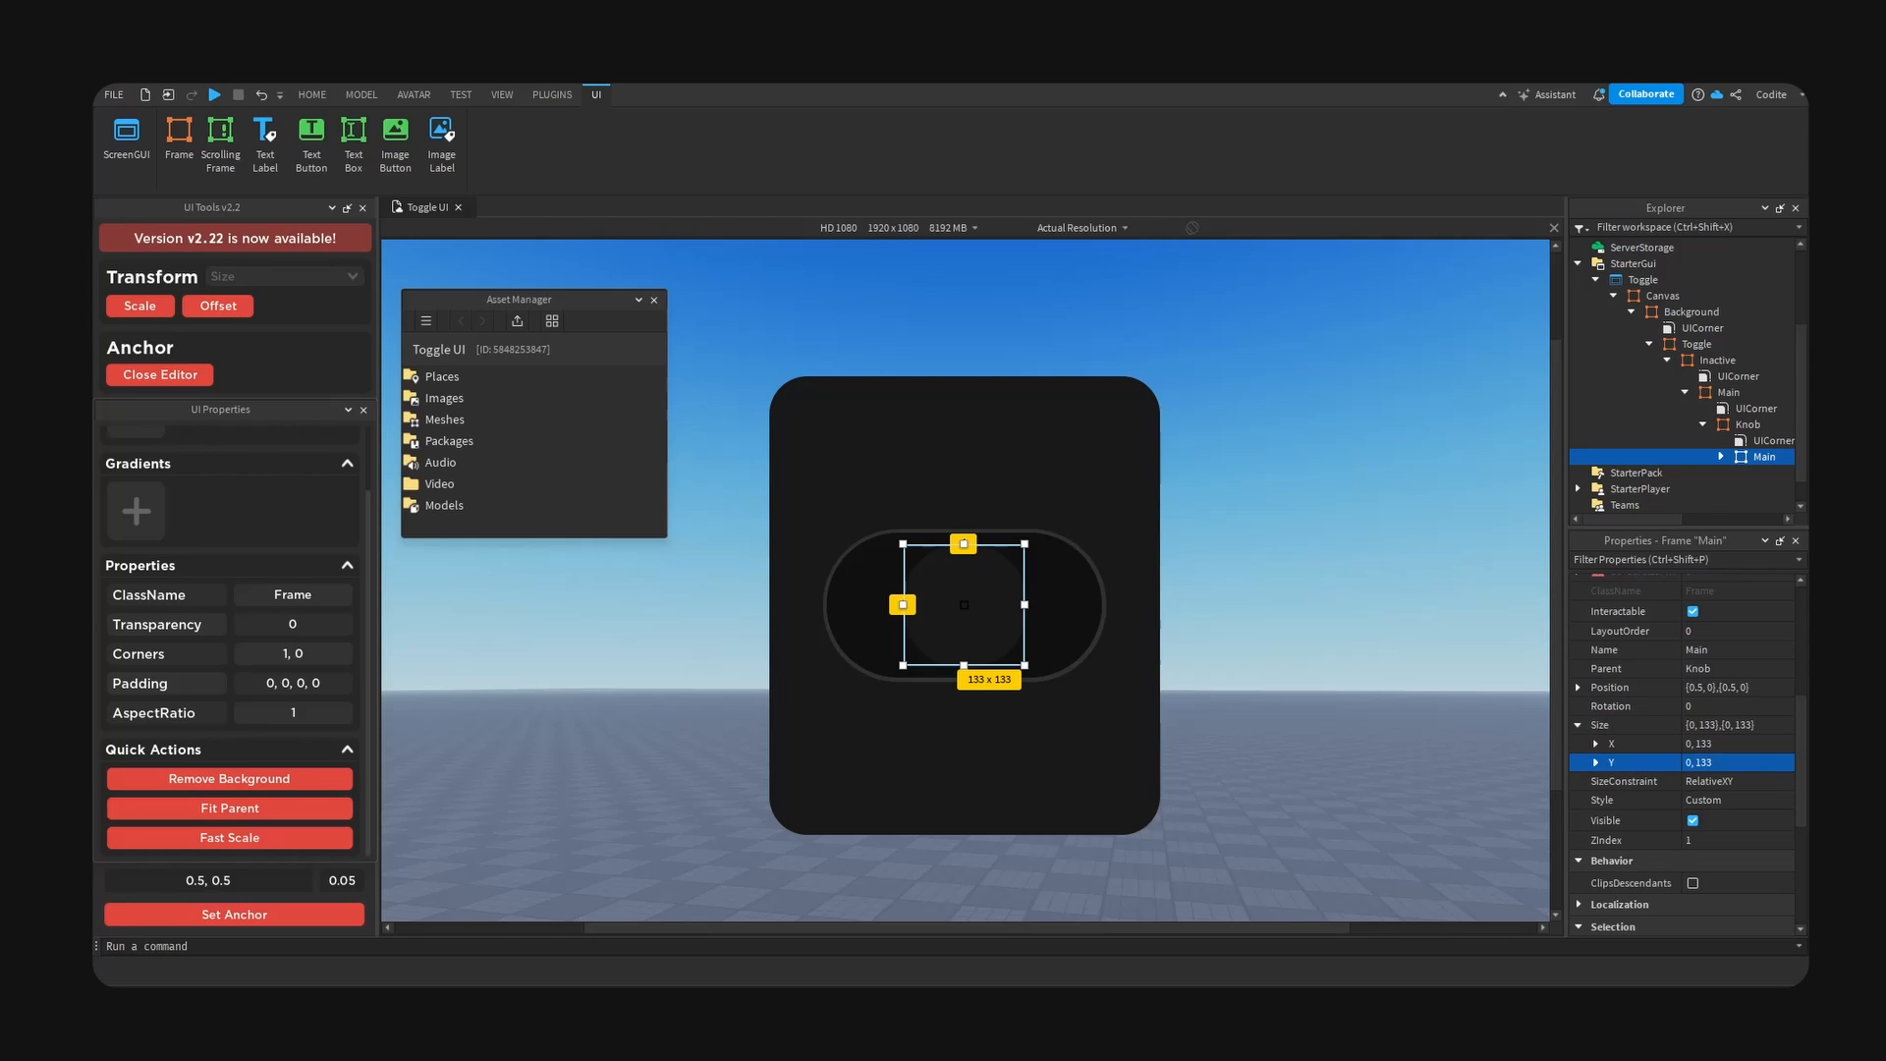
- Set the background colour of the Knob's inner Main frame to RGB 21, 21, 21
scroll(1695, 688, up, 3)
click(1694, 667)
drag(1102, 666, 1056, 669)
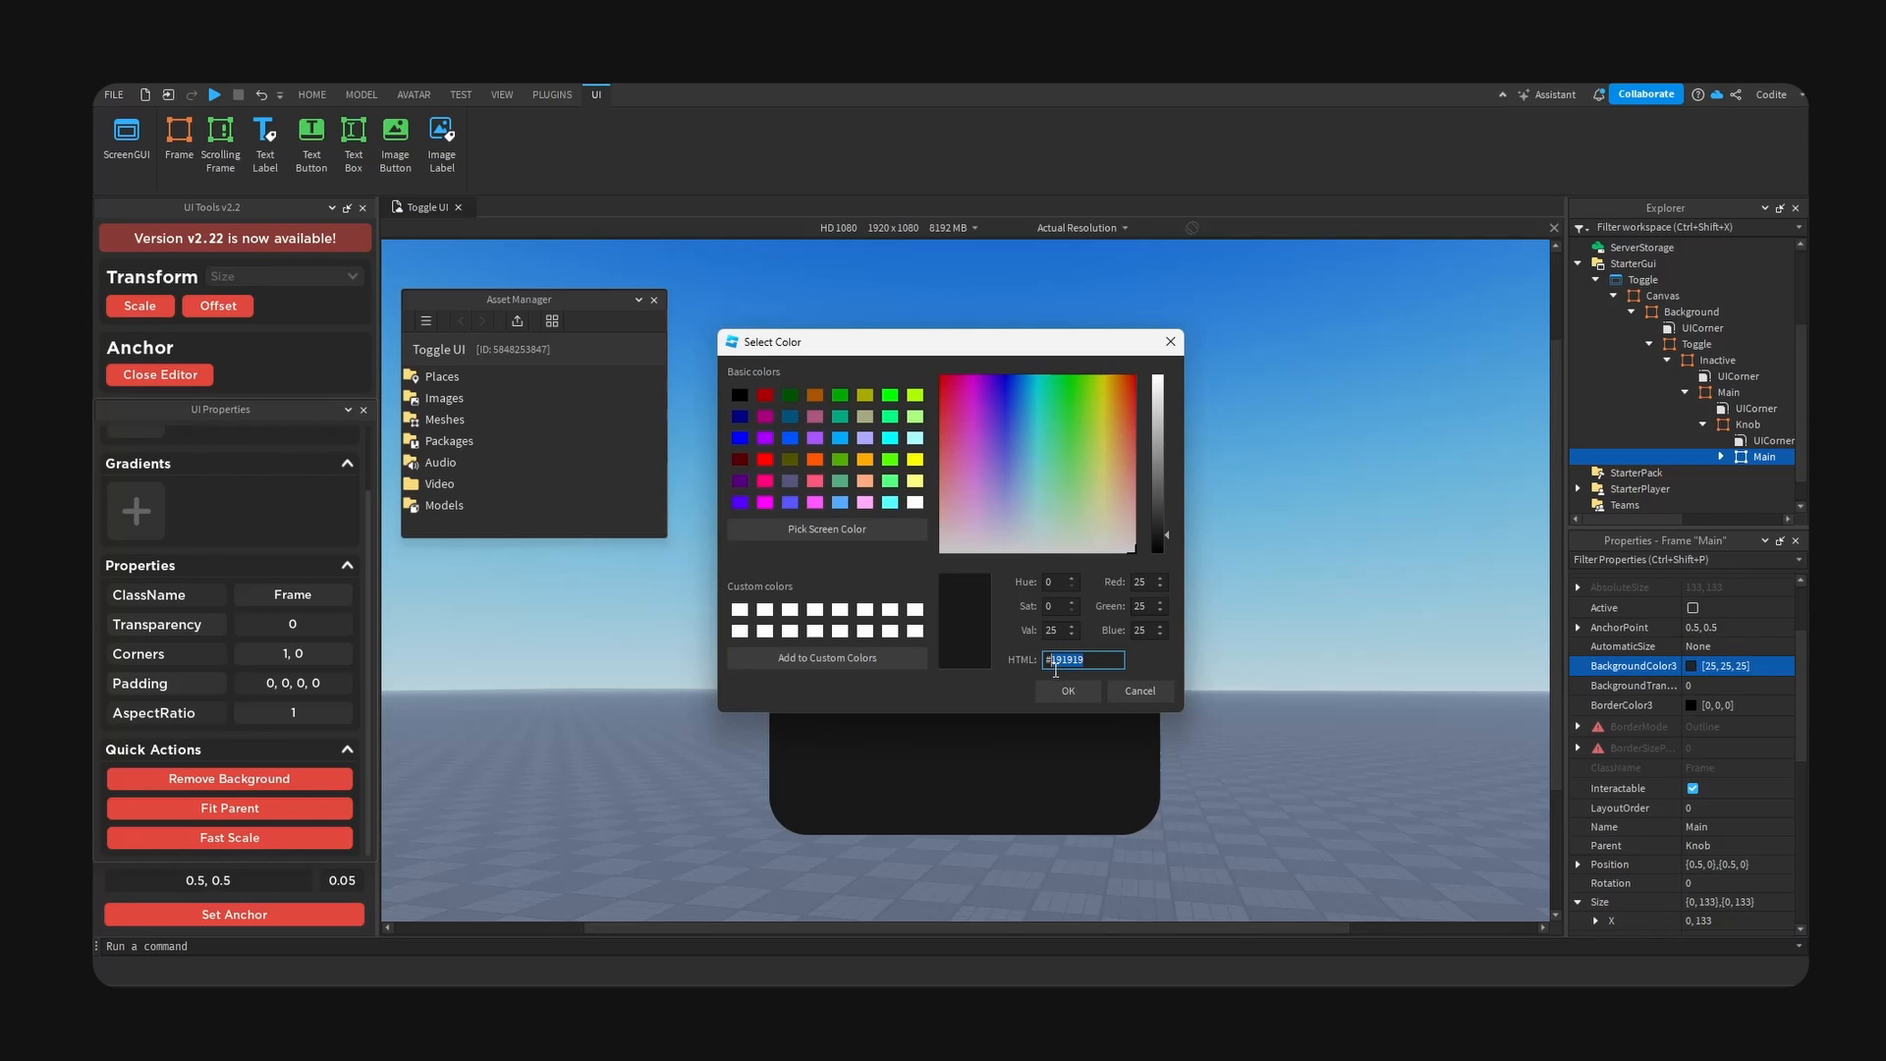
click(1058, 690)
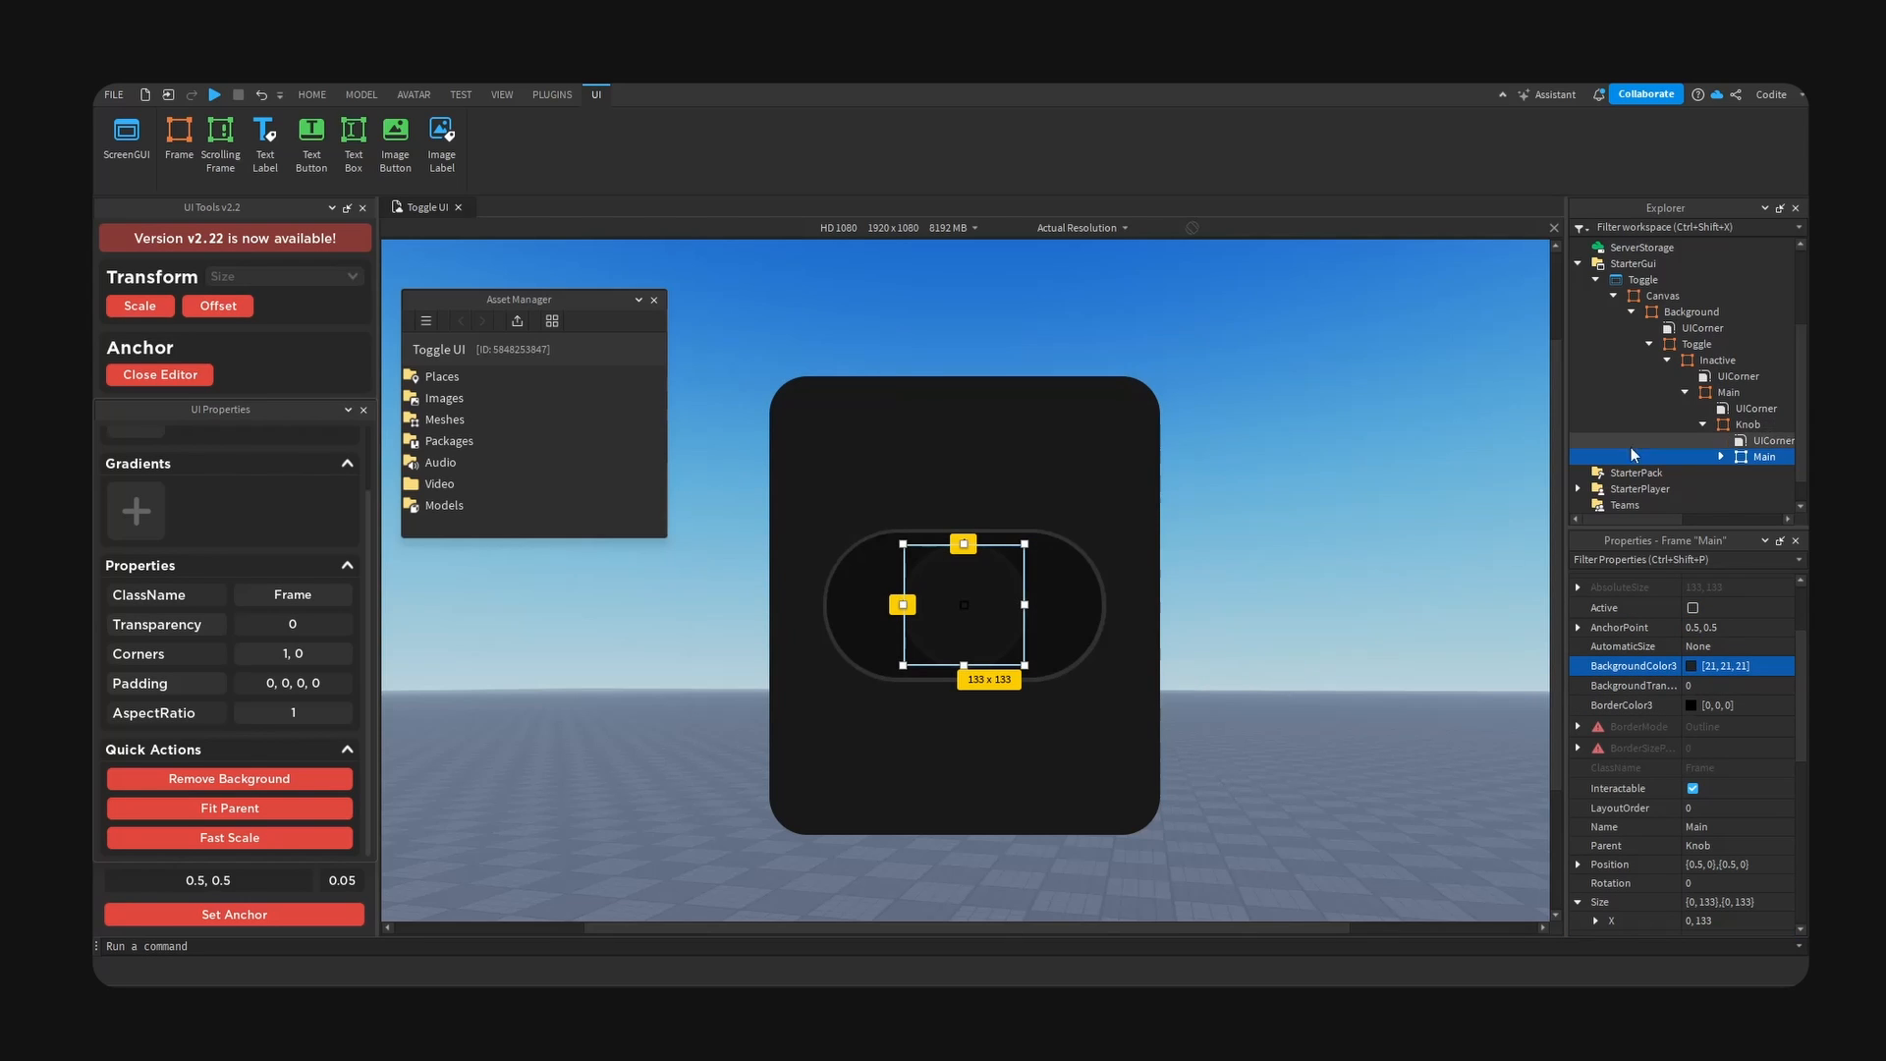
- Convert the Knob's inner Main frame to scale sizing and move the Knob to the left end of the switch
click(140, 306)
click(1748, 425)
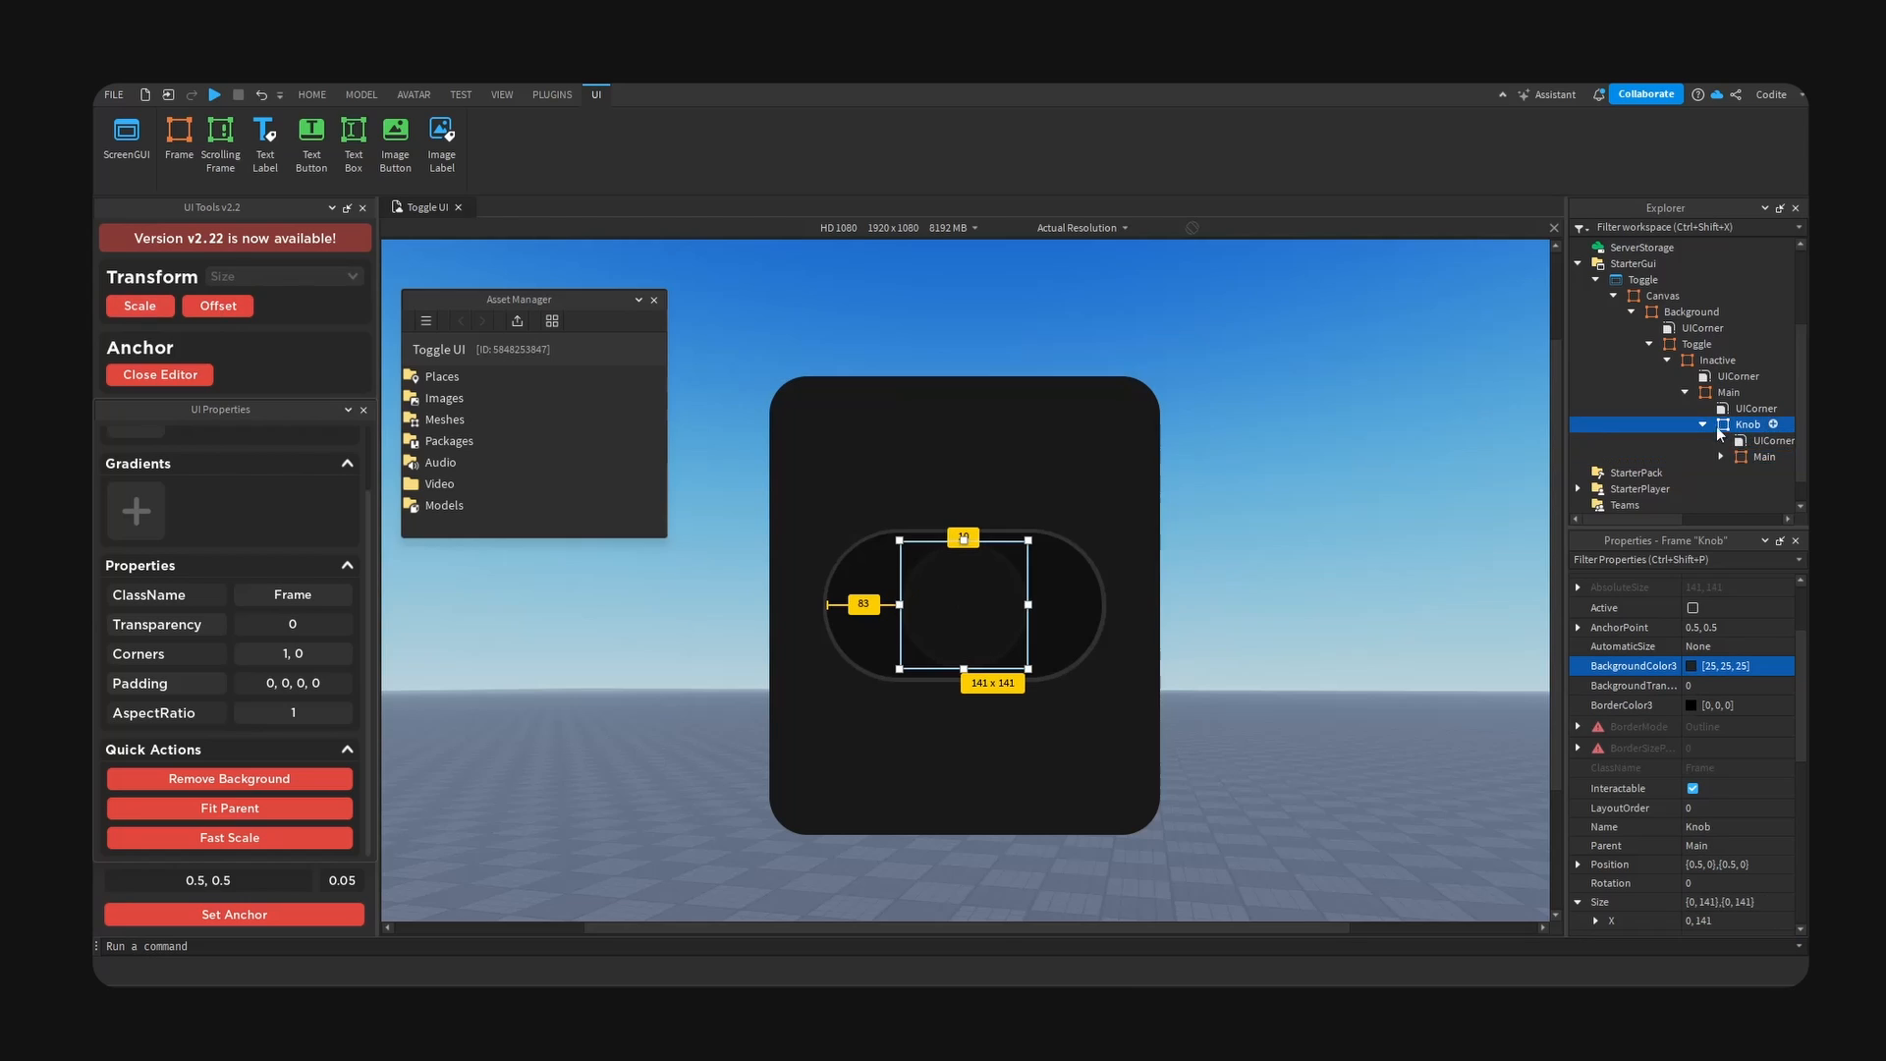
click(1361, 385)
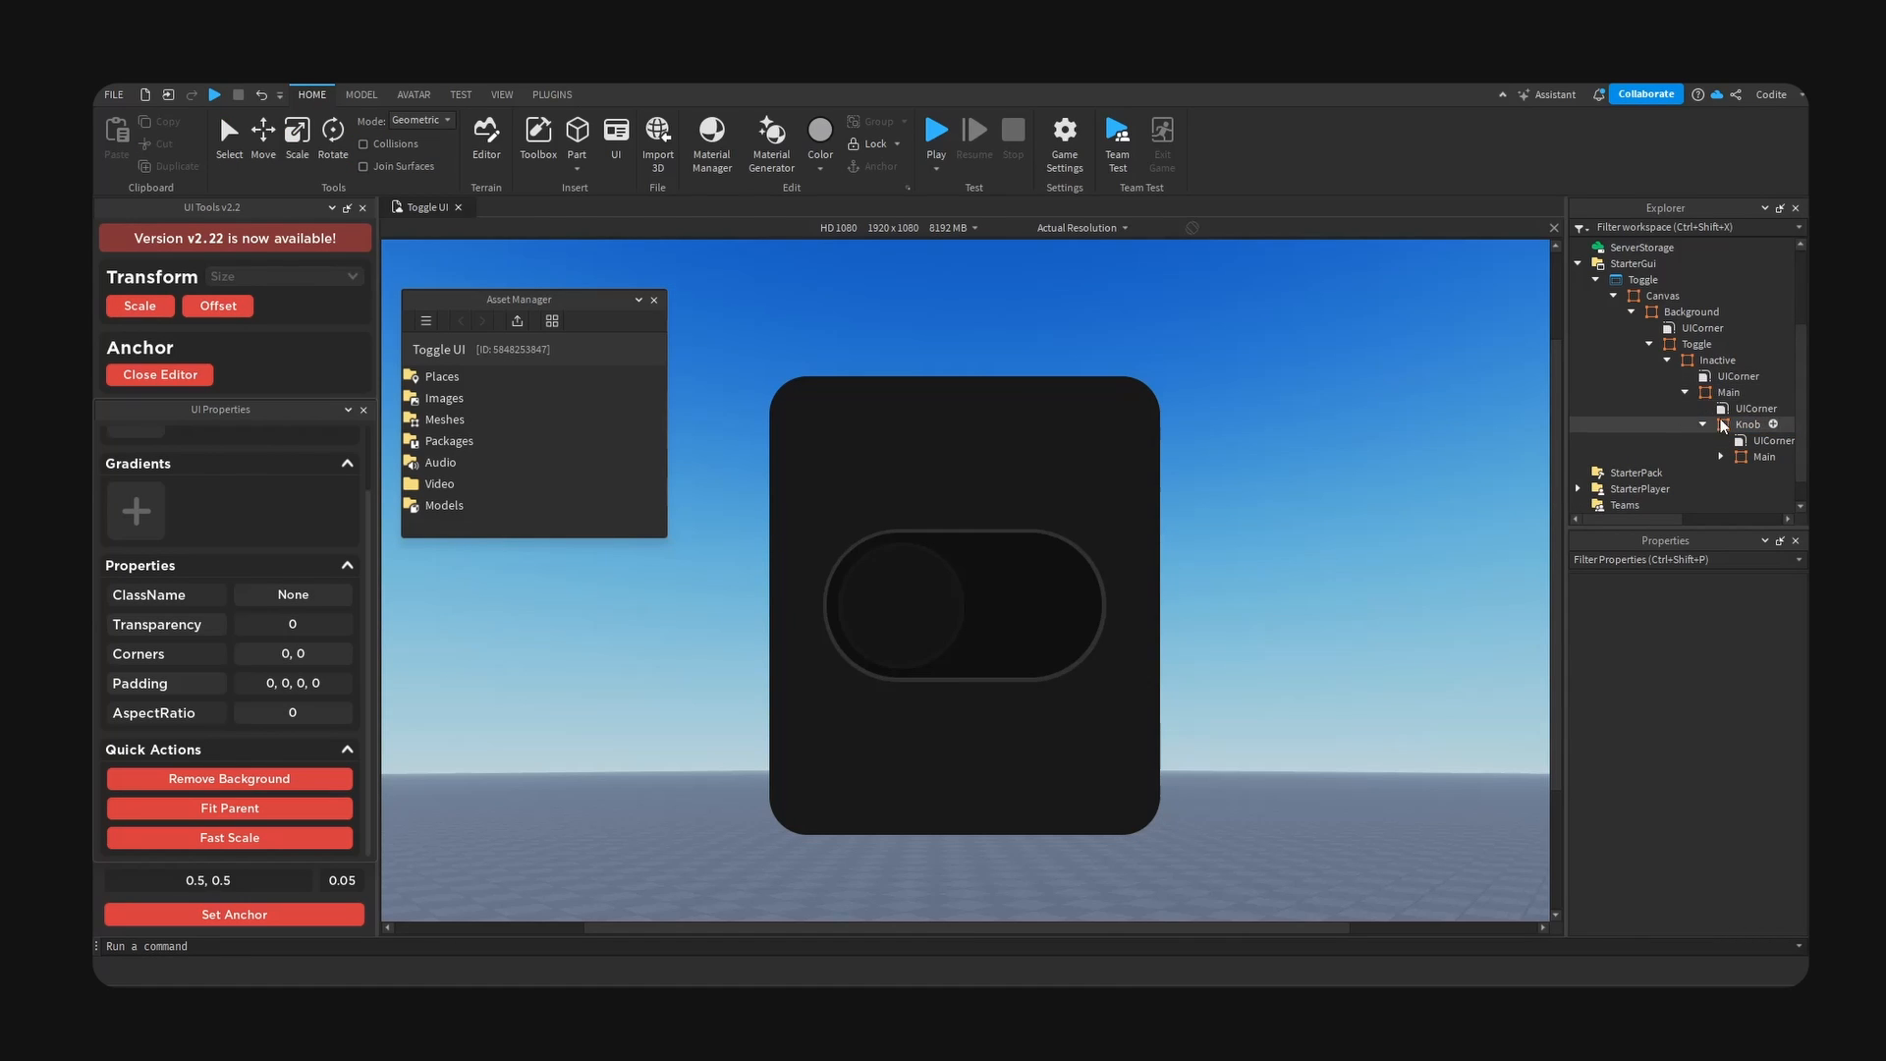
- Duplicate the Inactive frame within Toggle and rename the copy Active
click(1710, 376)
click(1686, 393)
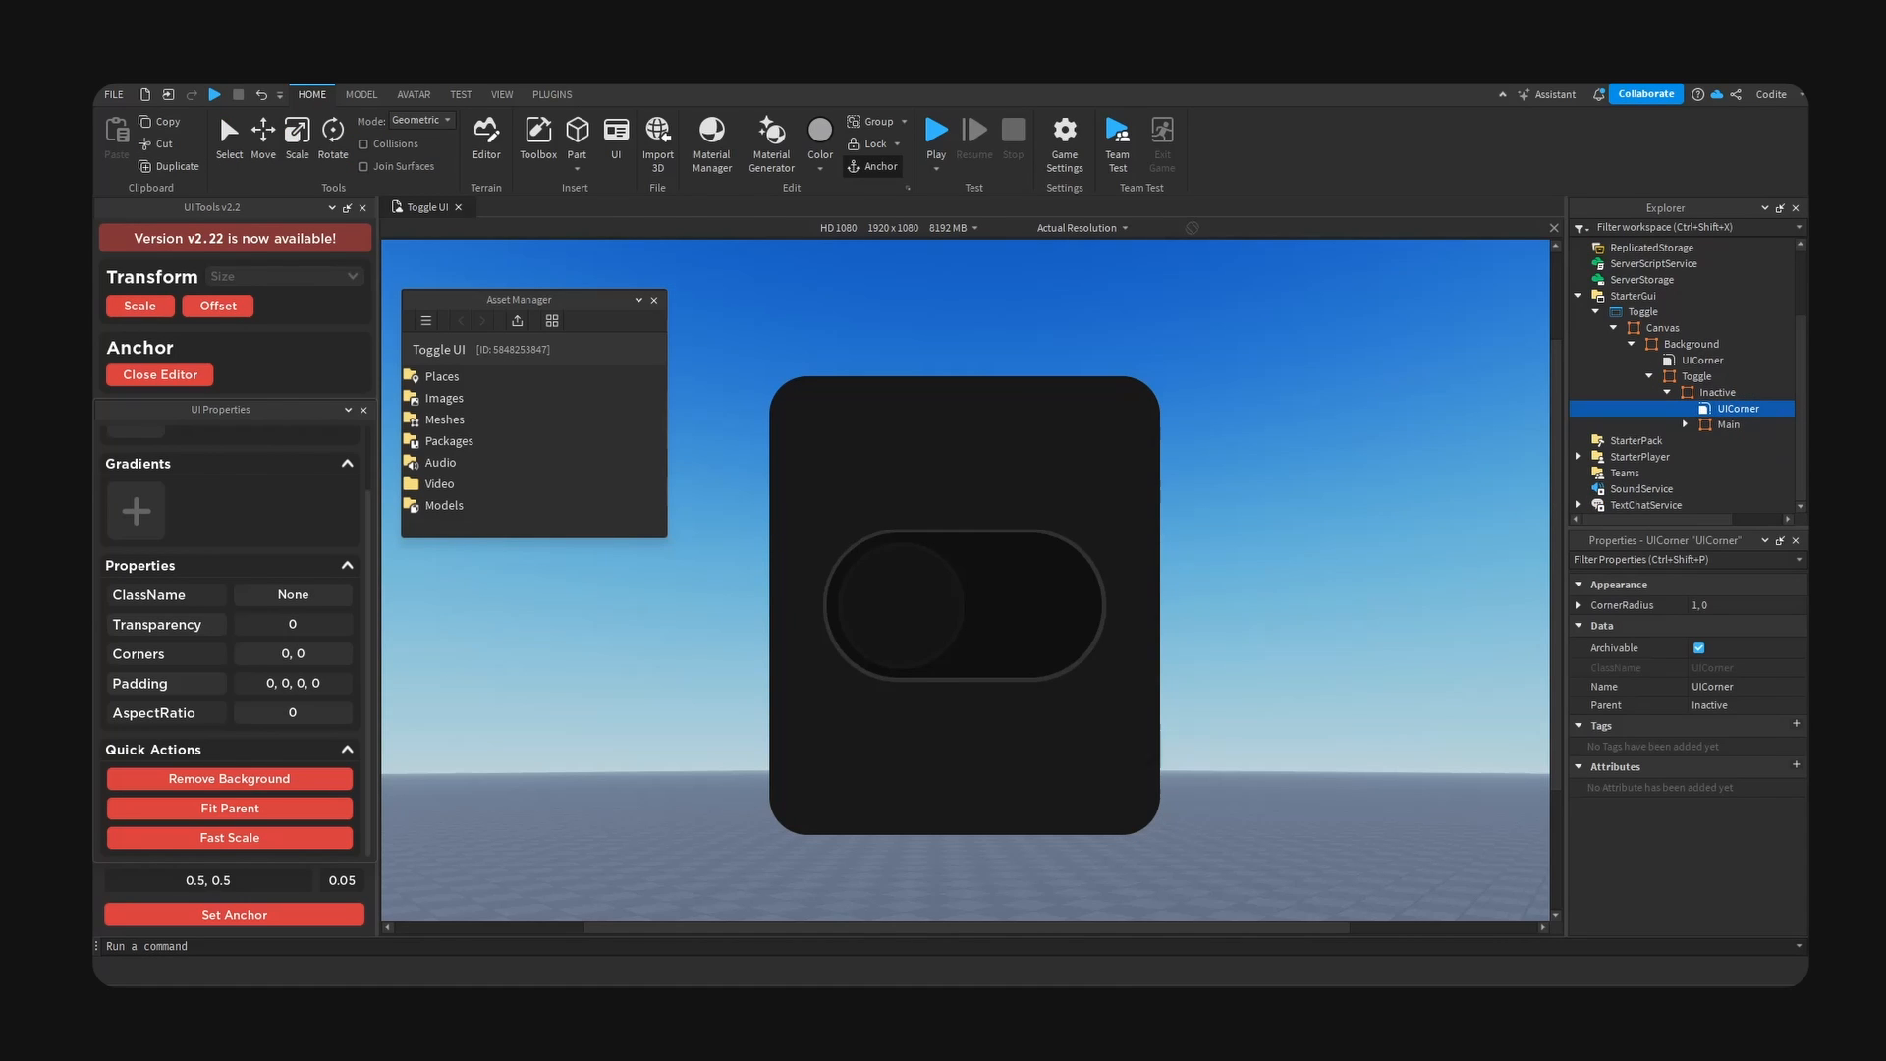
key(Left)
key(Left)
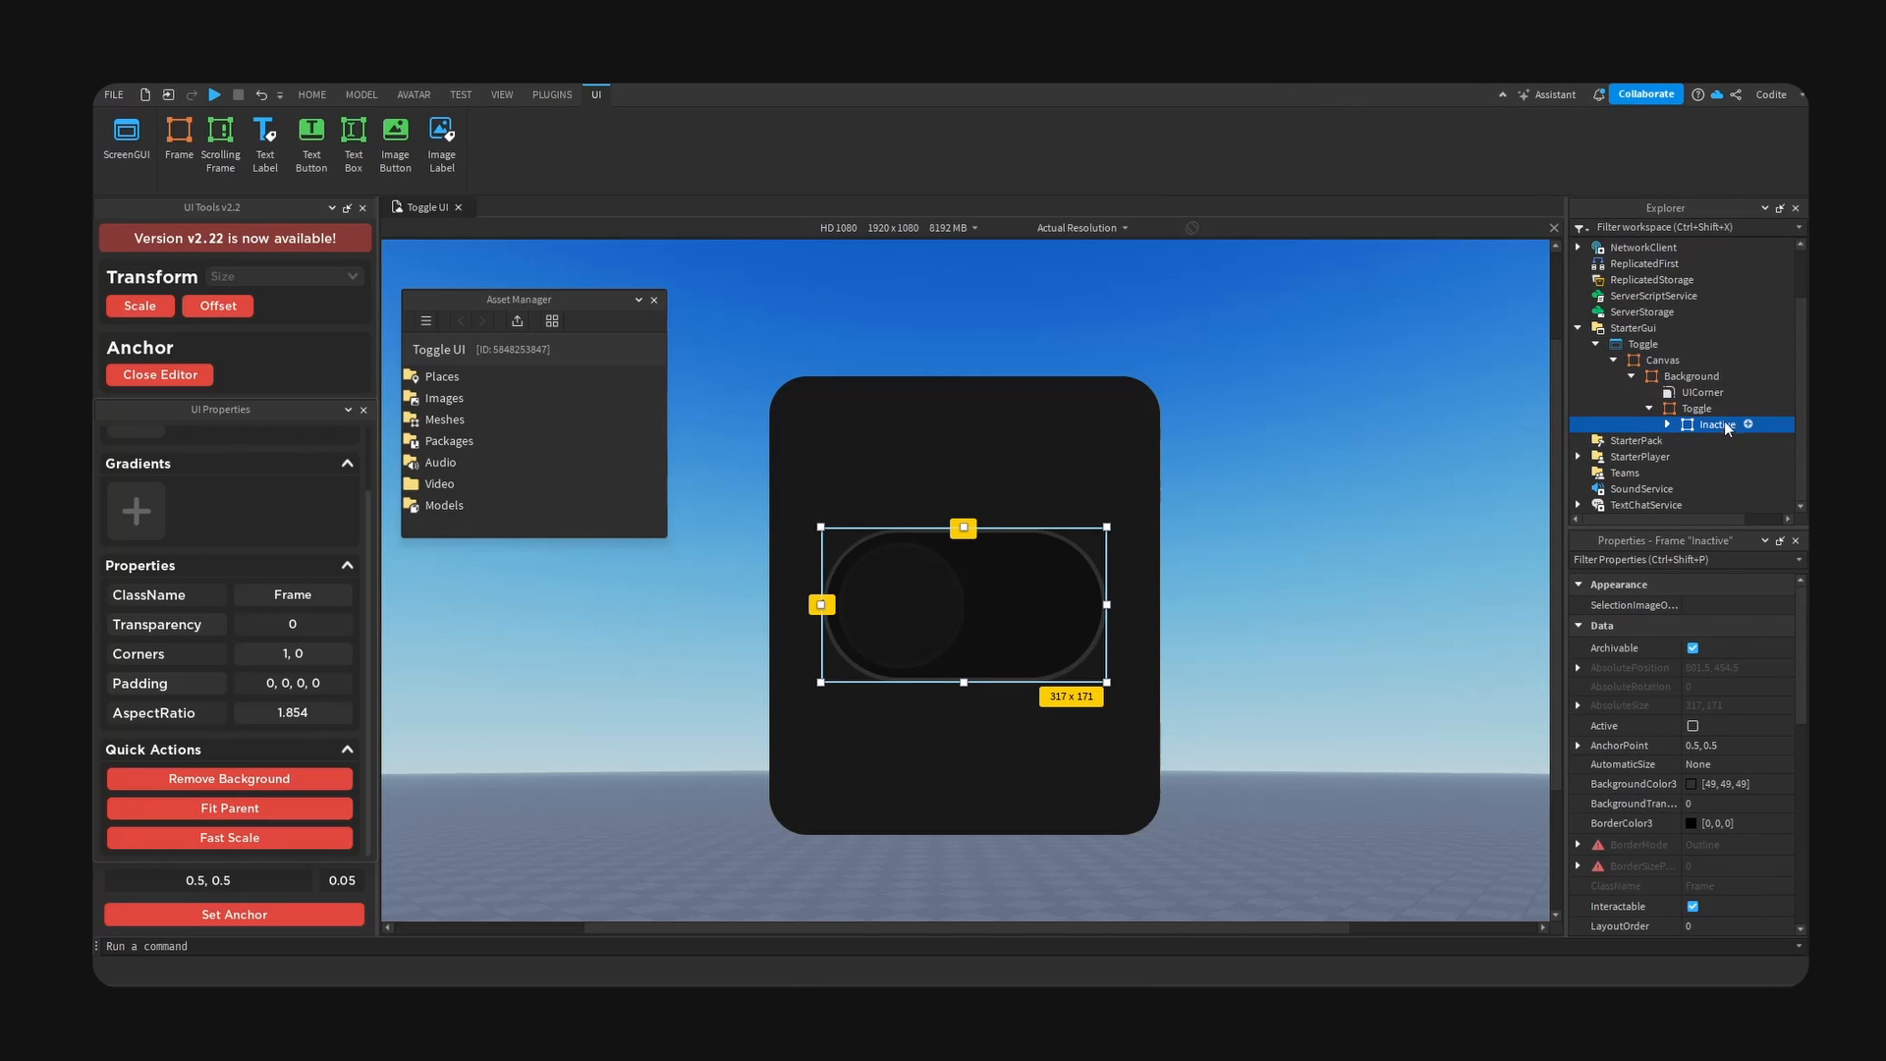
key(ctrl+d)
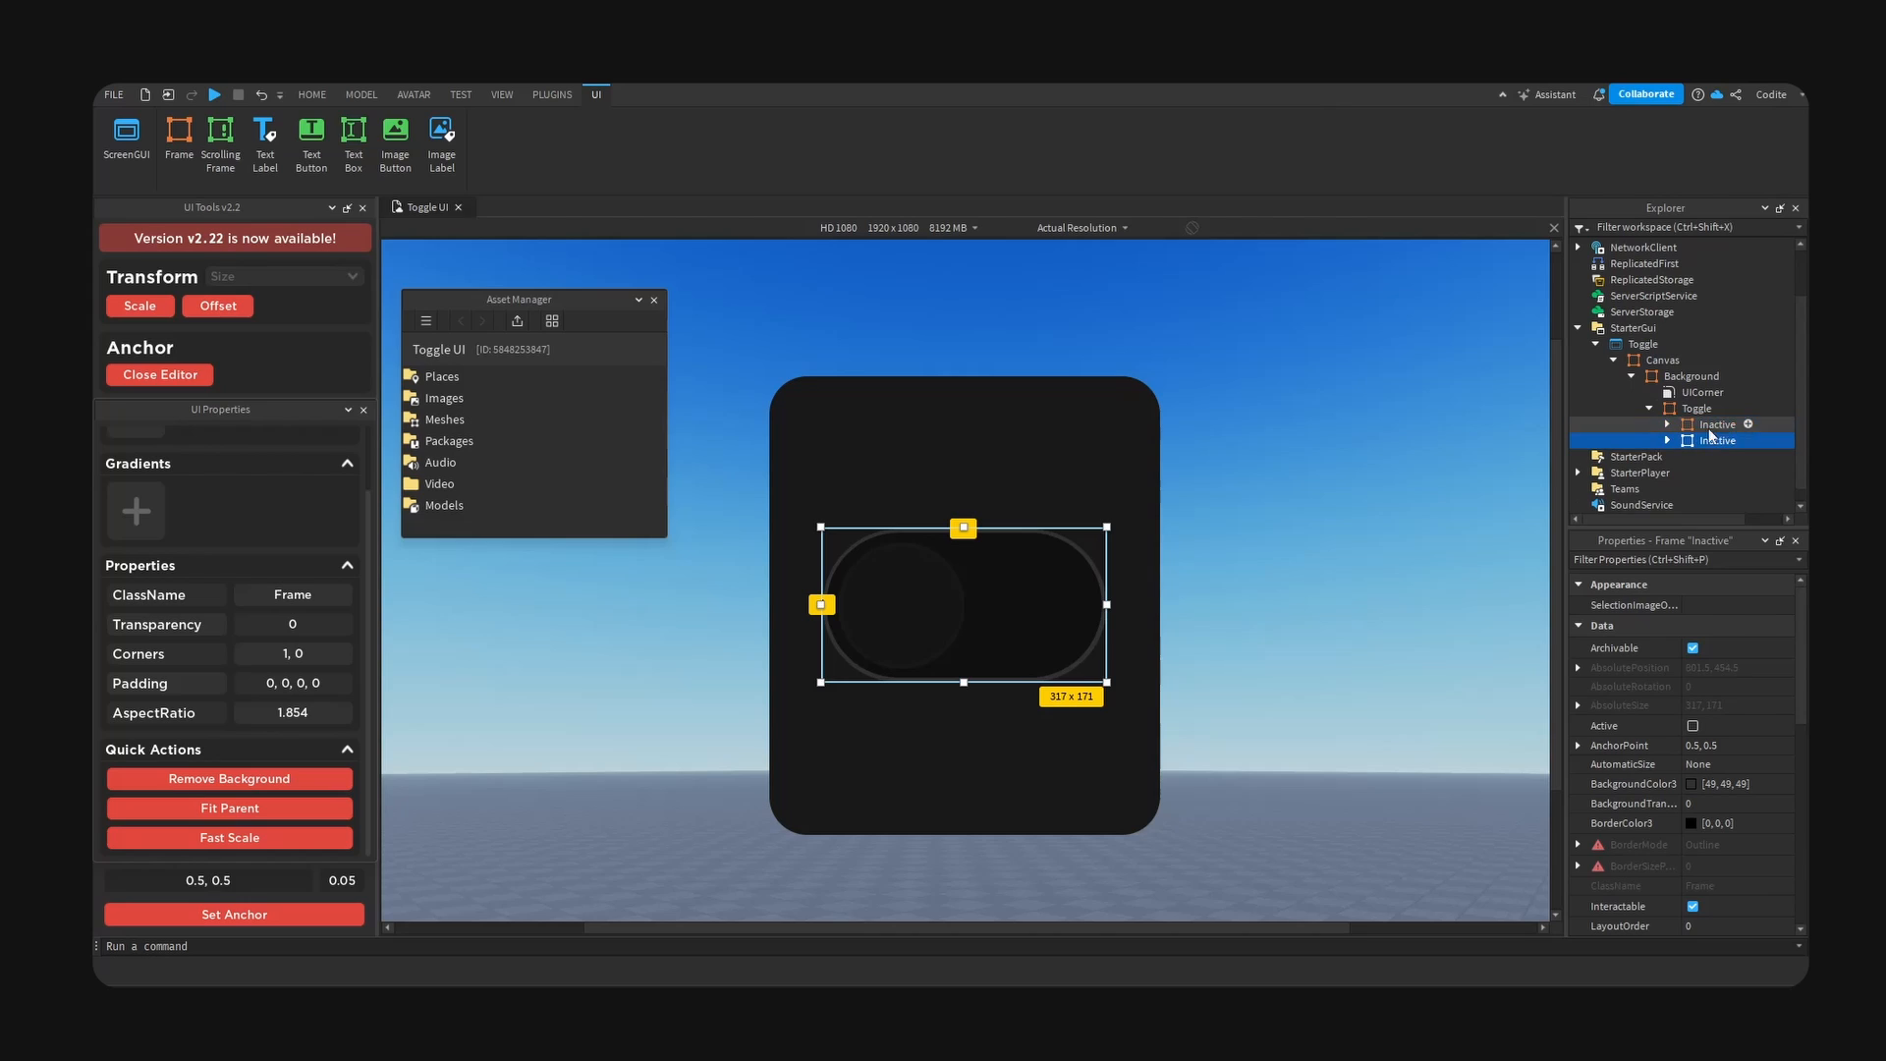
key(F2)
text(A)
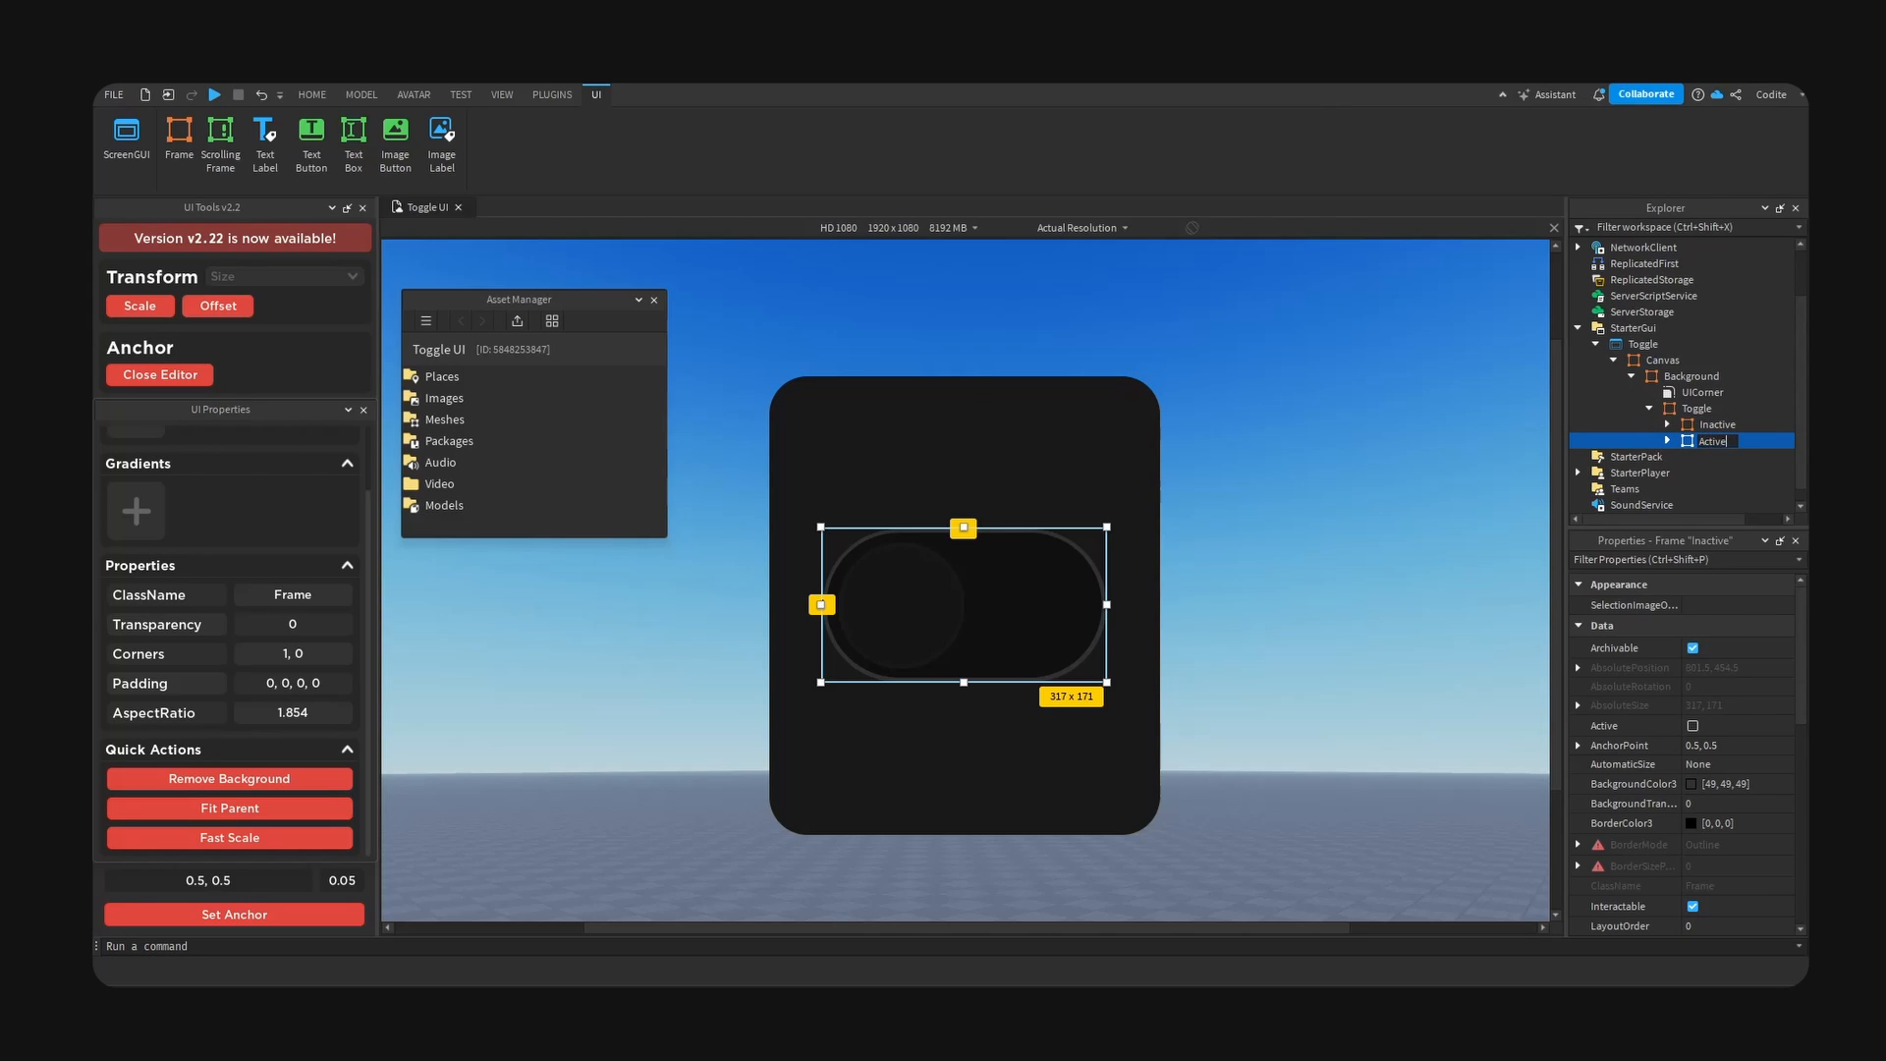
text(ctive)
key(Return)
- Hide the Inactive frame by turning off its Visible property
click(1712, 423)
scroll(1704, 781, down, 5)
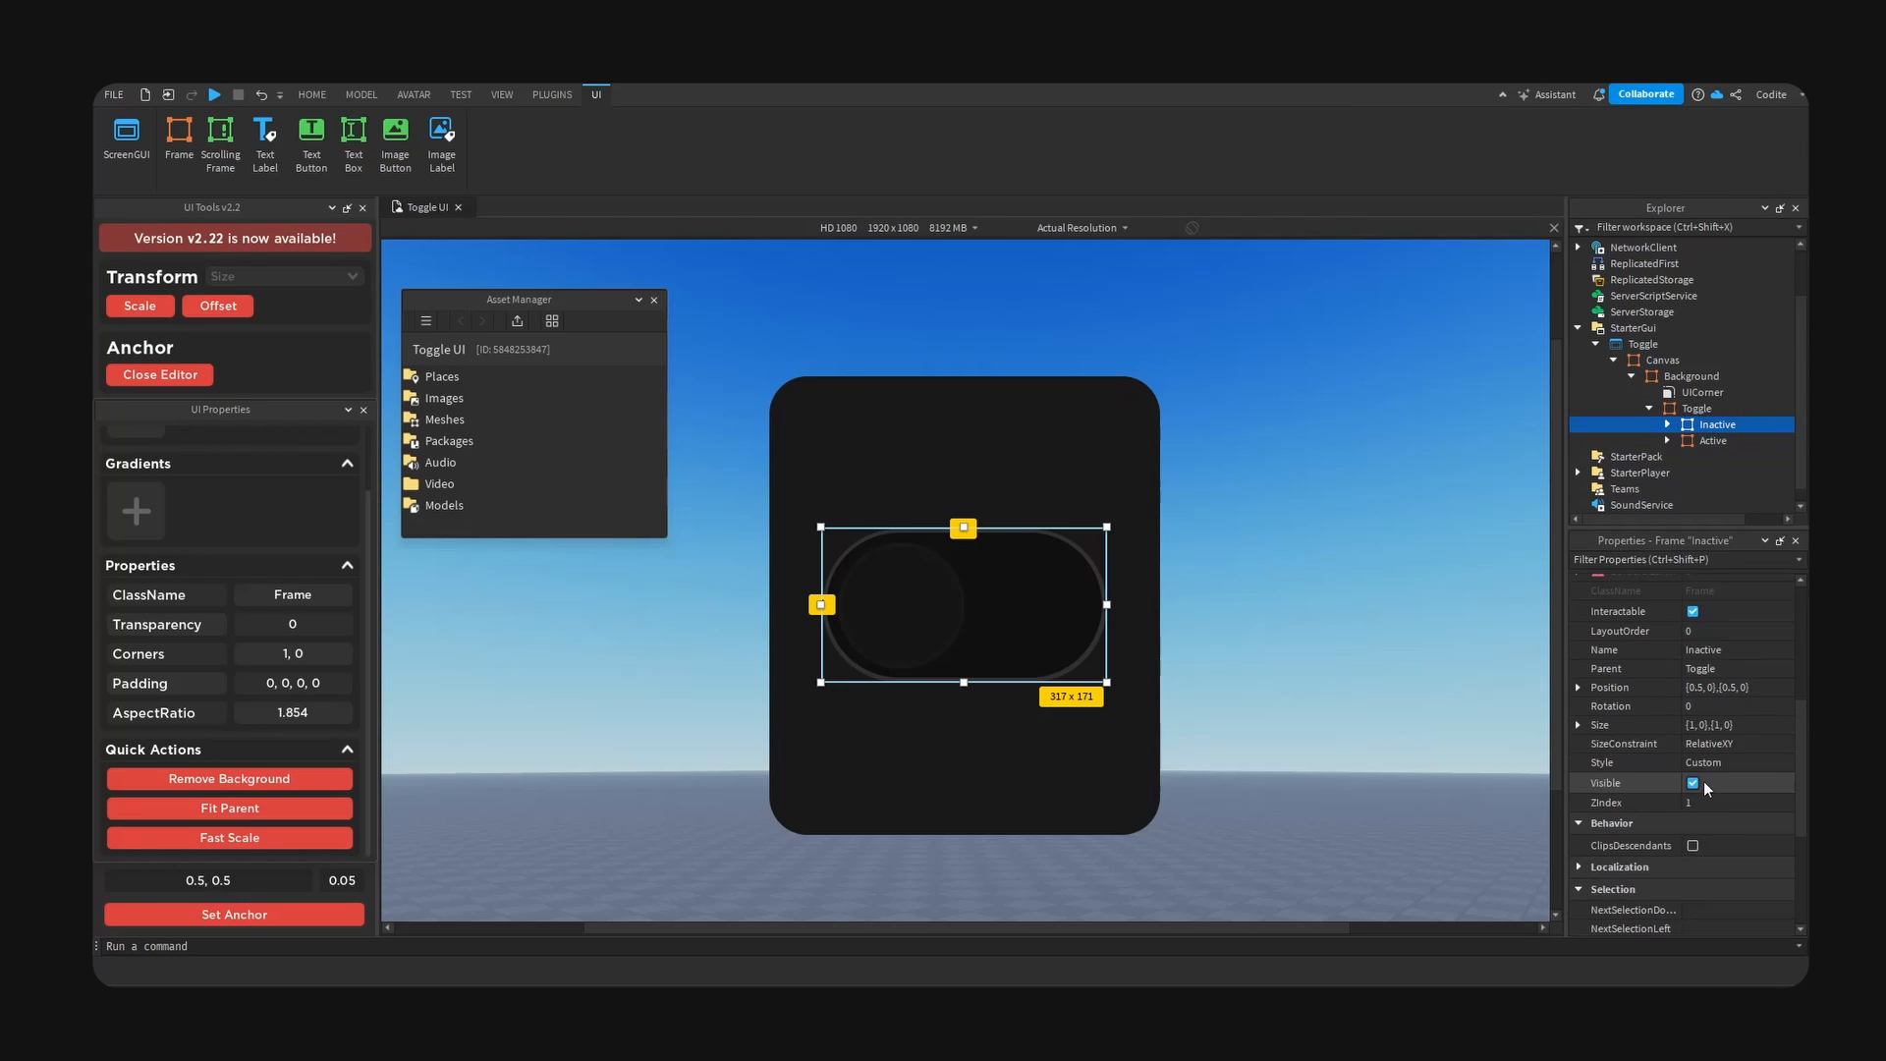
click(1695, 783)
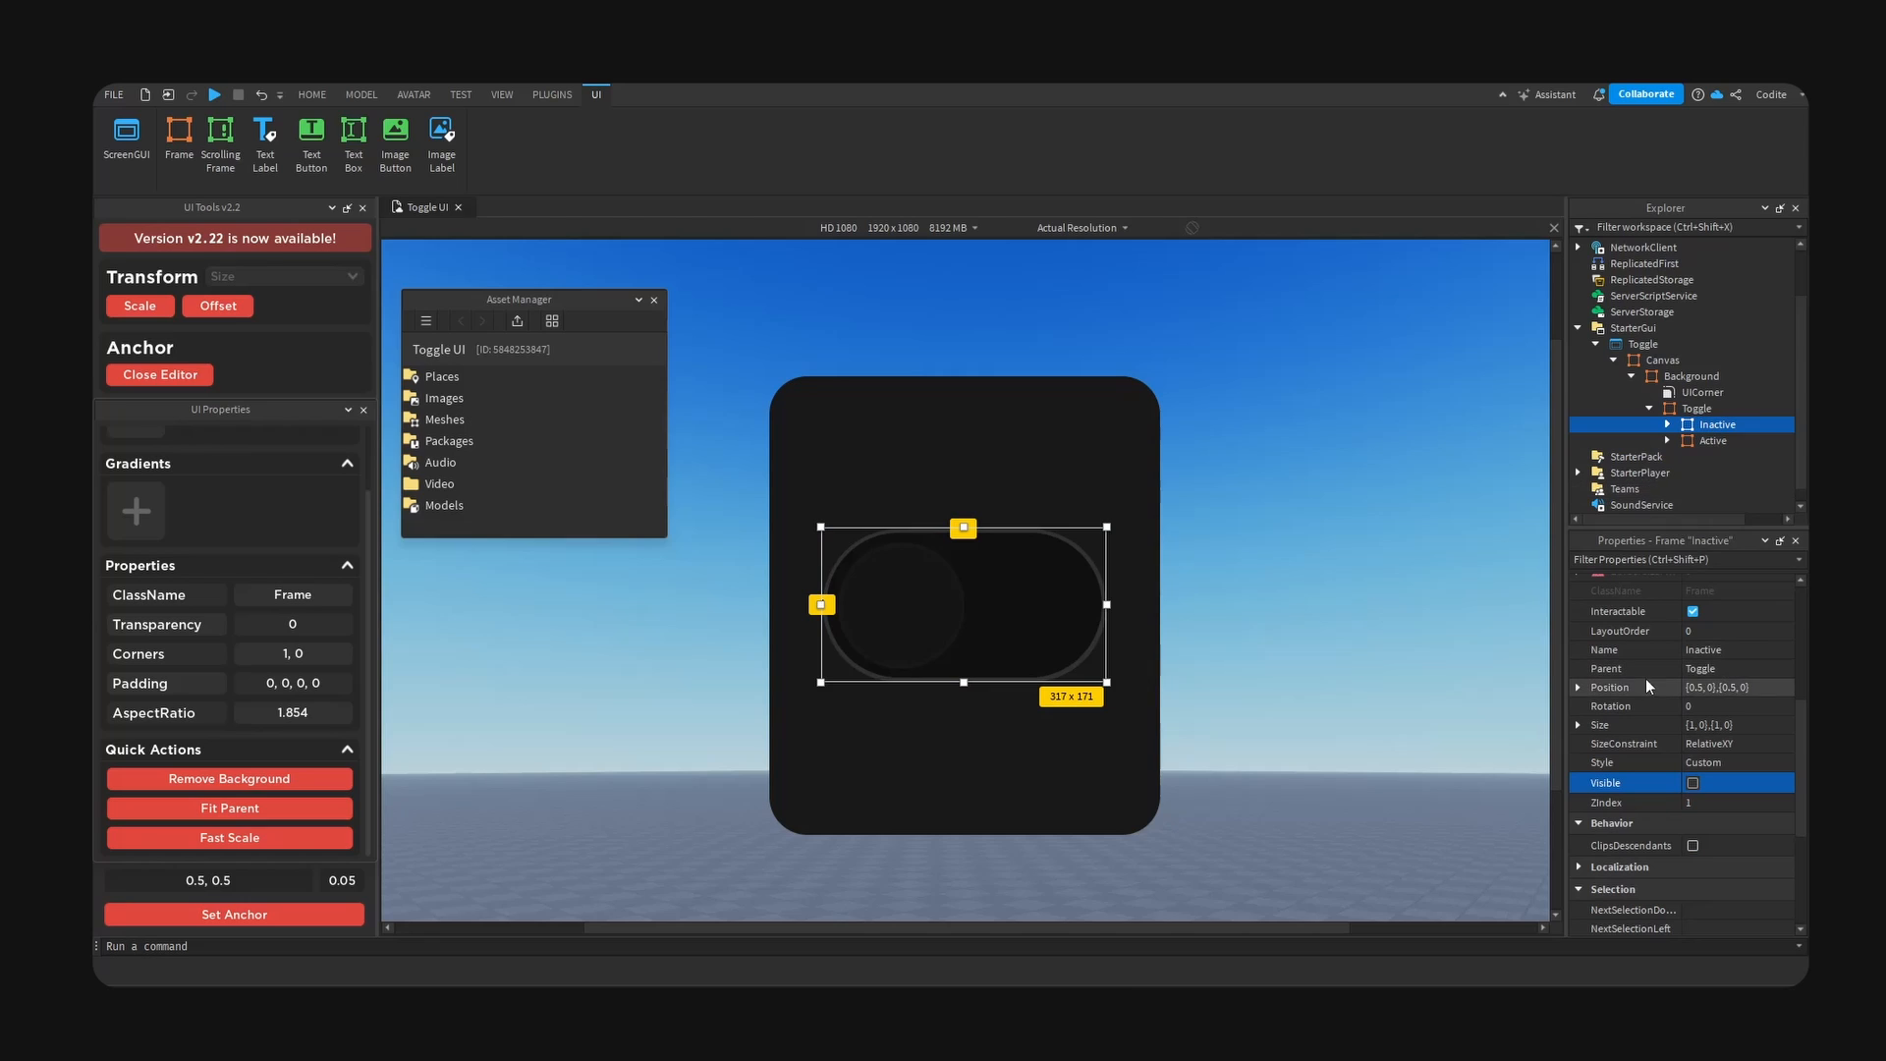
- Move the Active frame's Knob, together with its inner Main frame, to the right end of the switch
click(1715, 441)
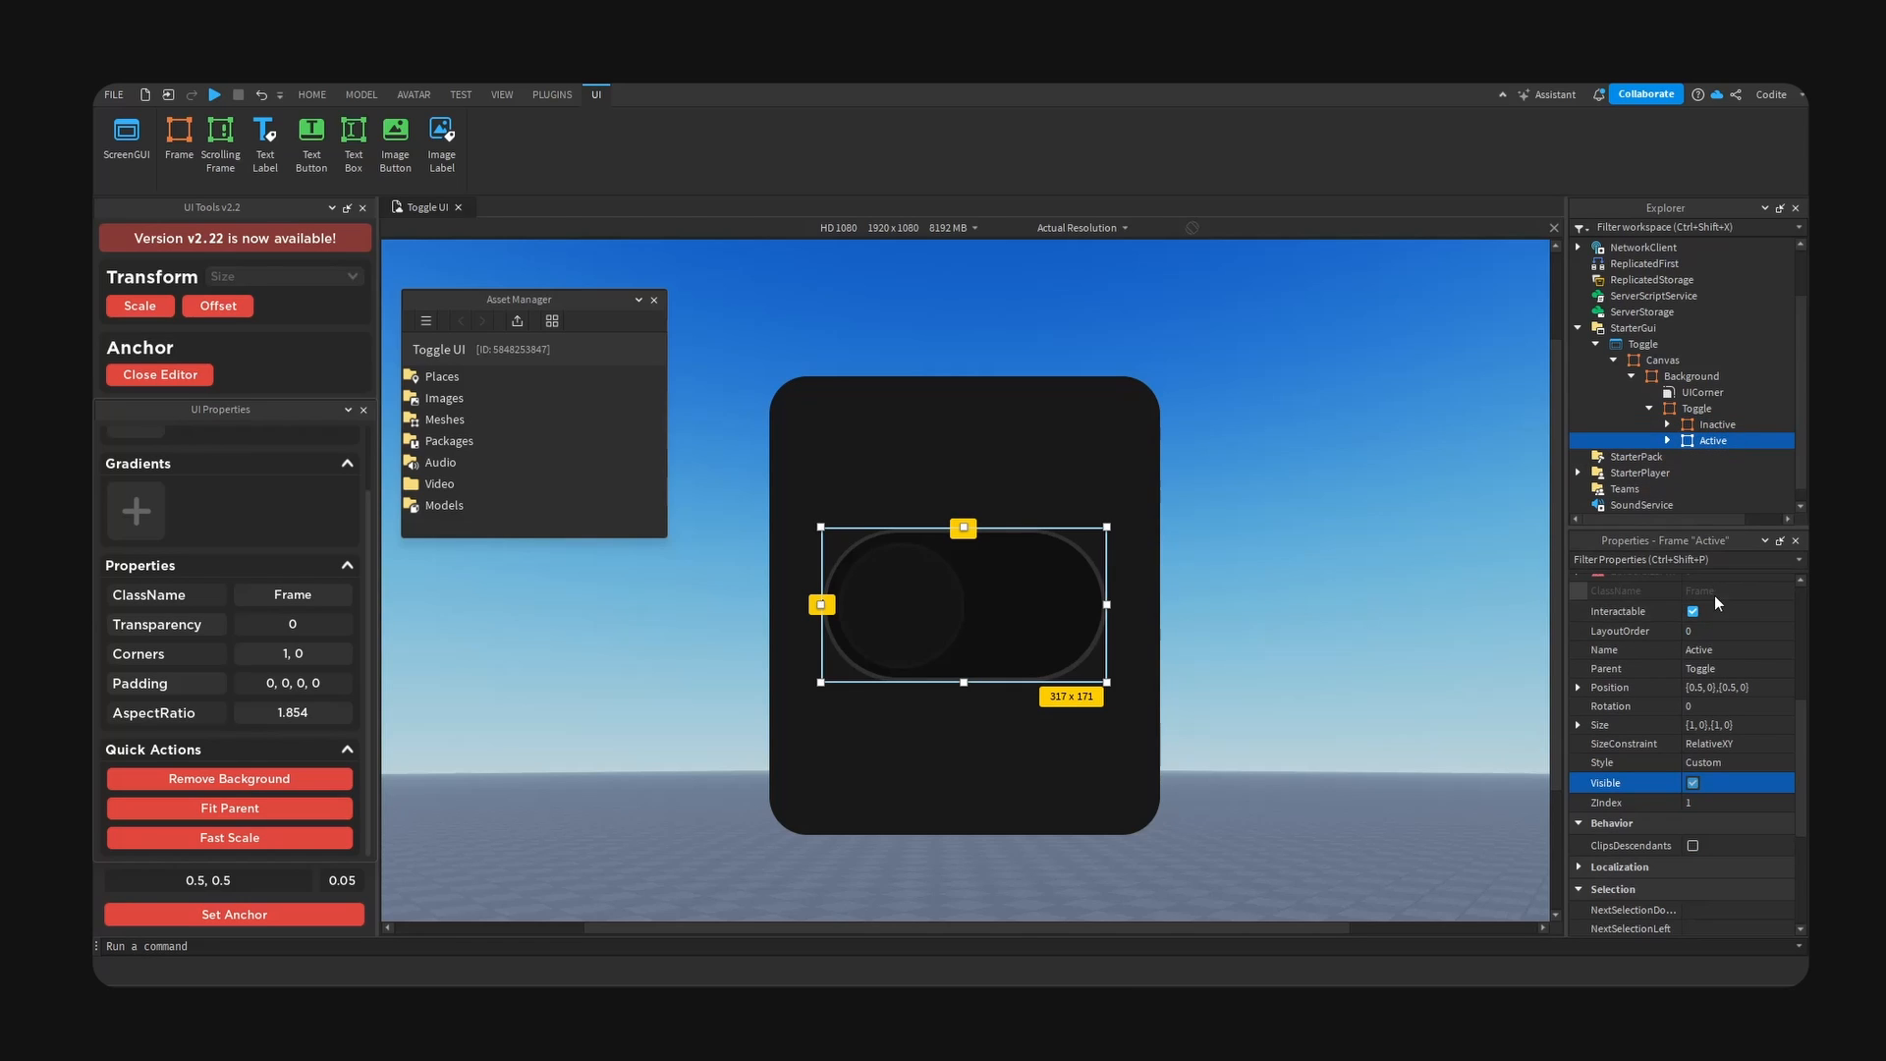
click(953, 638)
drag(941, 626, 1052, 603)
ctrl+click(1748, 474)
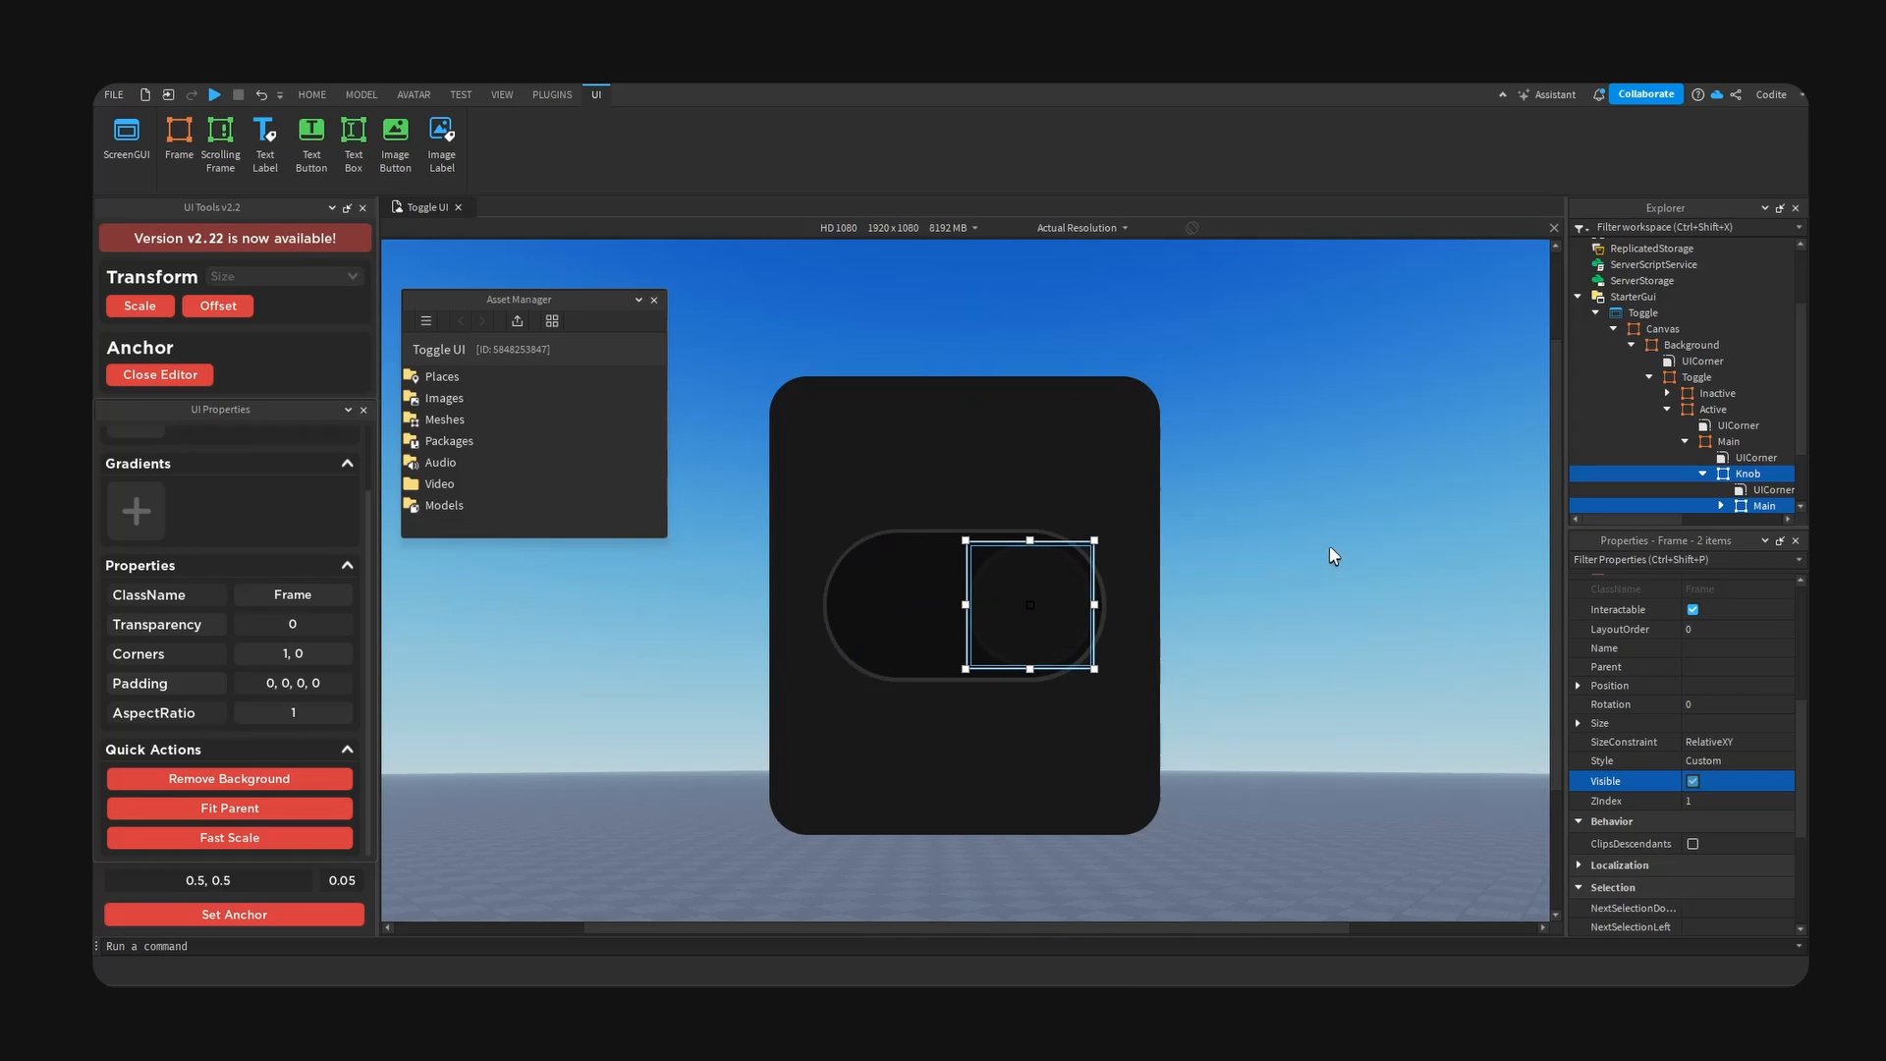
- Set the Active frame's background colour to white and add a UIGradient to the frame
click(1713, 409)
click(1692, 783)
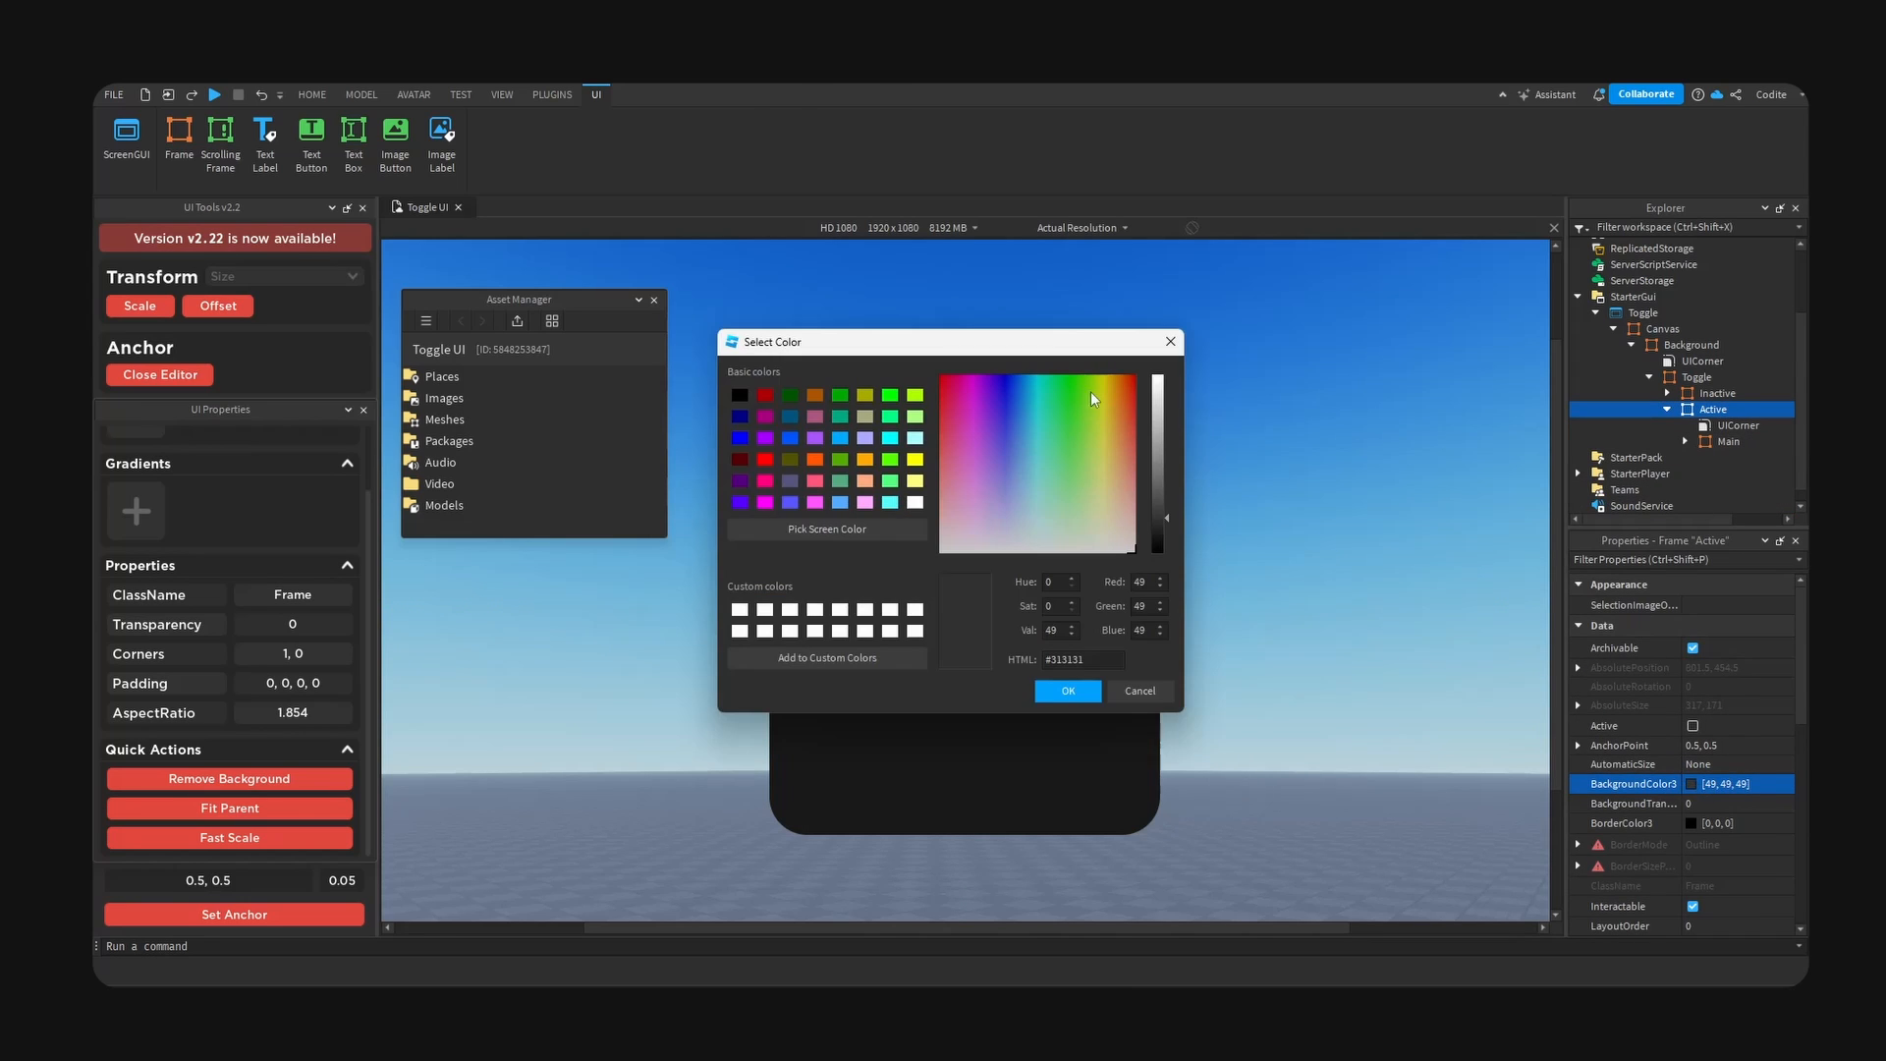
key(Escape)
click(1742, 409)
text(g)
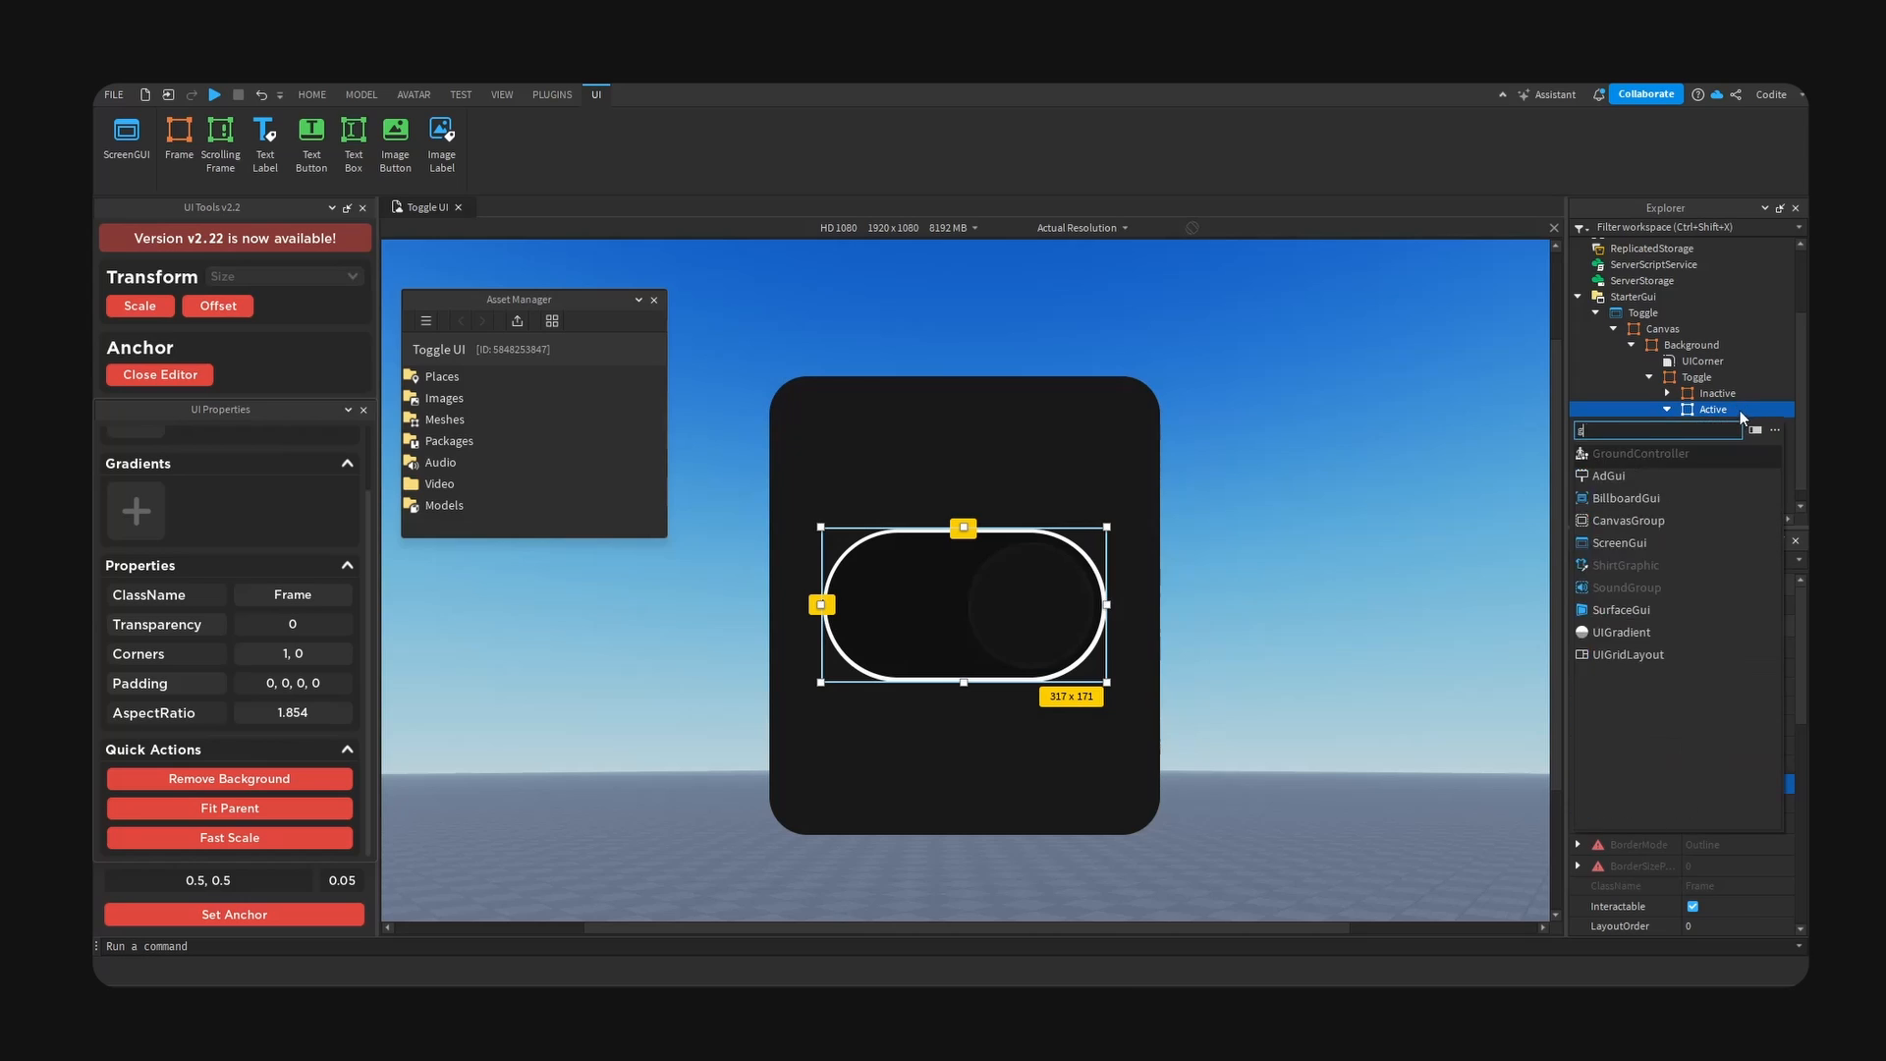
text(rad)
click(1660, 453)
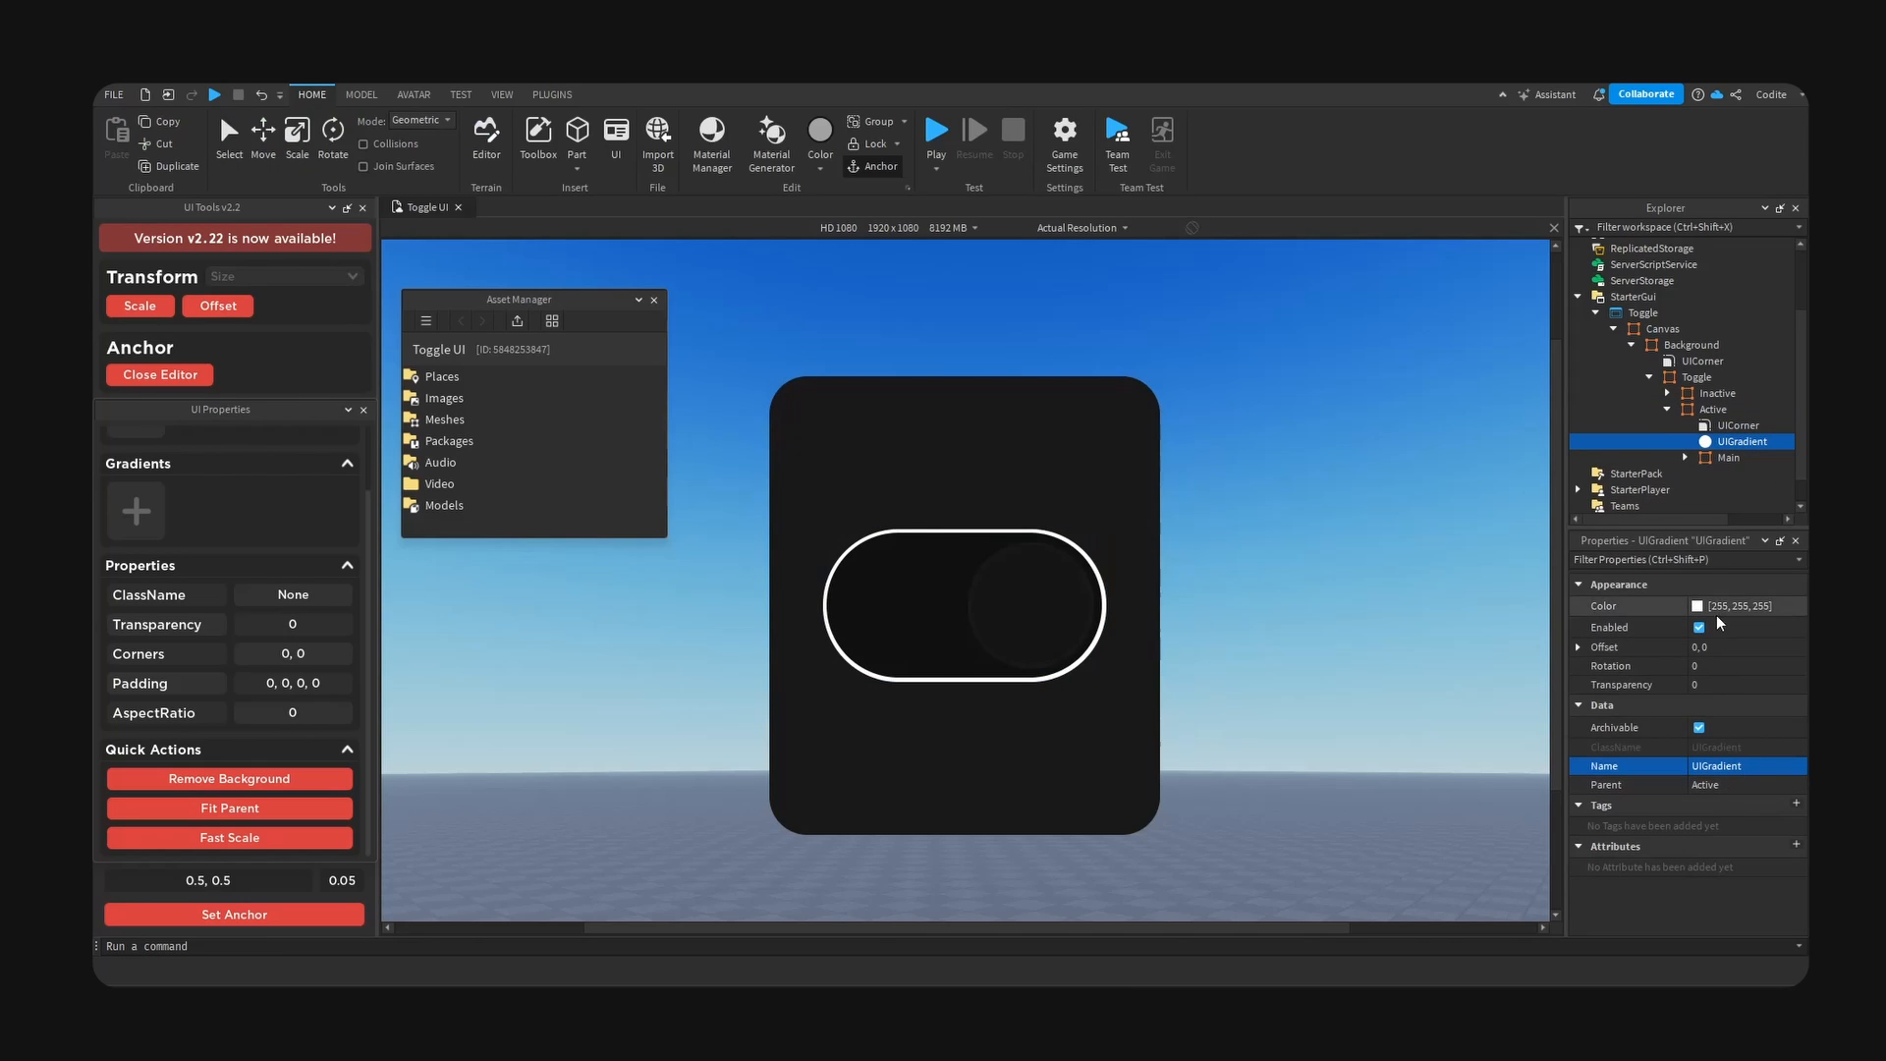
- Give the first keypoint of Active's UIGradient a light purple colour, a slightly paler tint of #b79dff
click(1769, 606)
click(1797, 606)
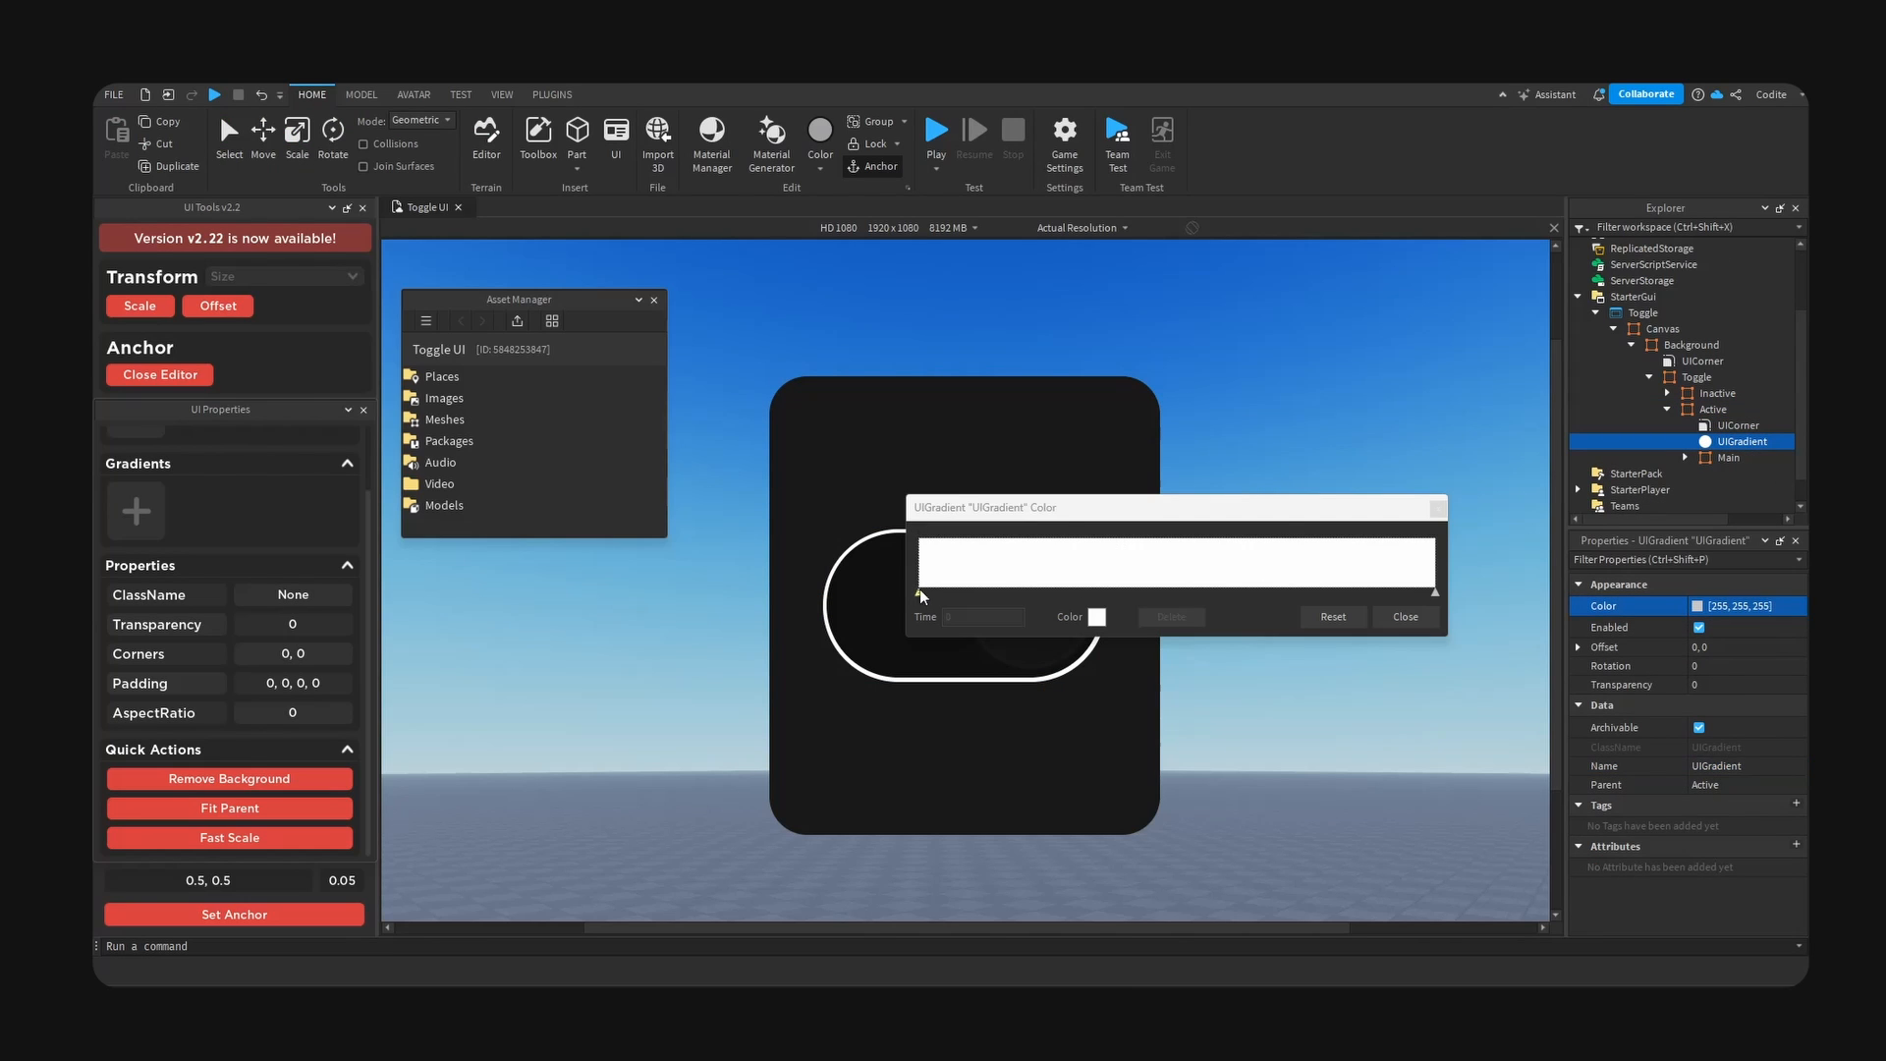
drag(1081, 507, 1214, 426)
click(1232, 534)
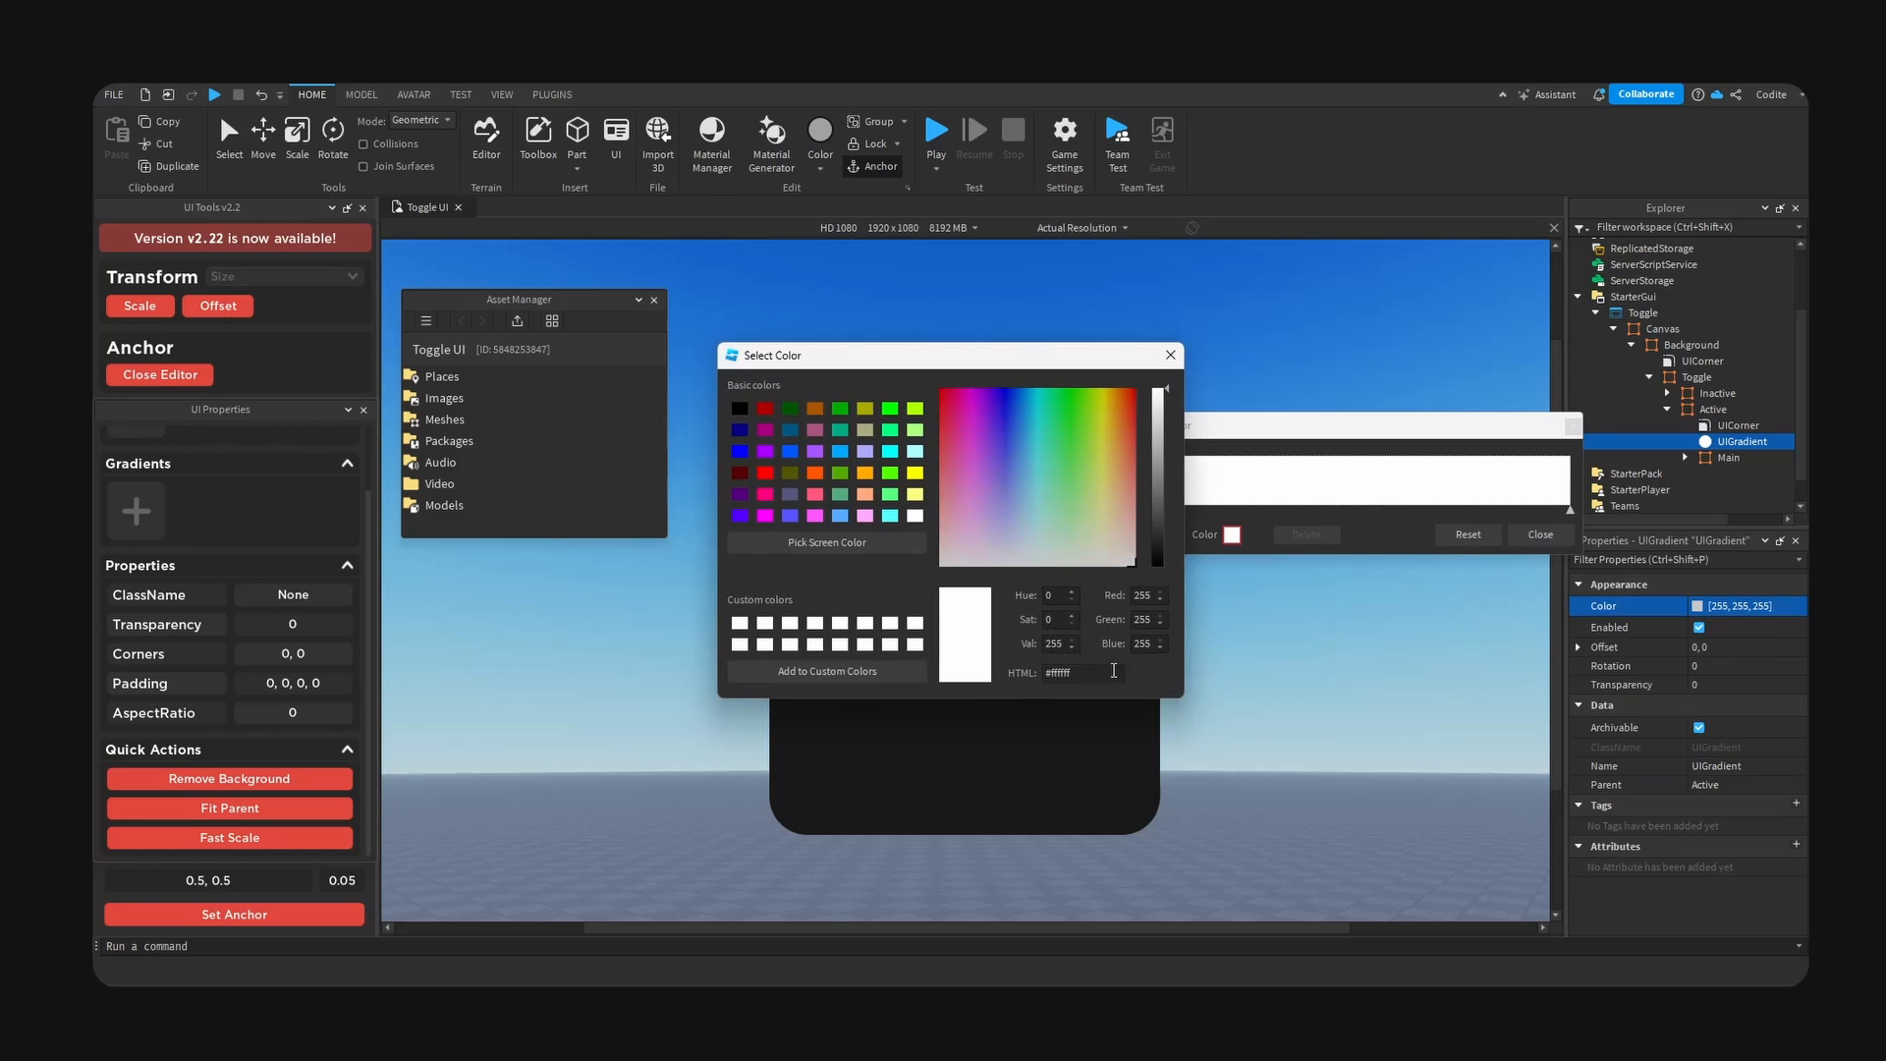
drag(1114, 670, 1053, 679)
text(b89dff)
drag(1067, 356, 1483, 460)
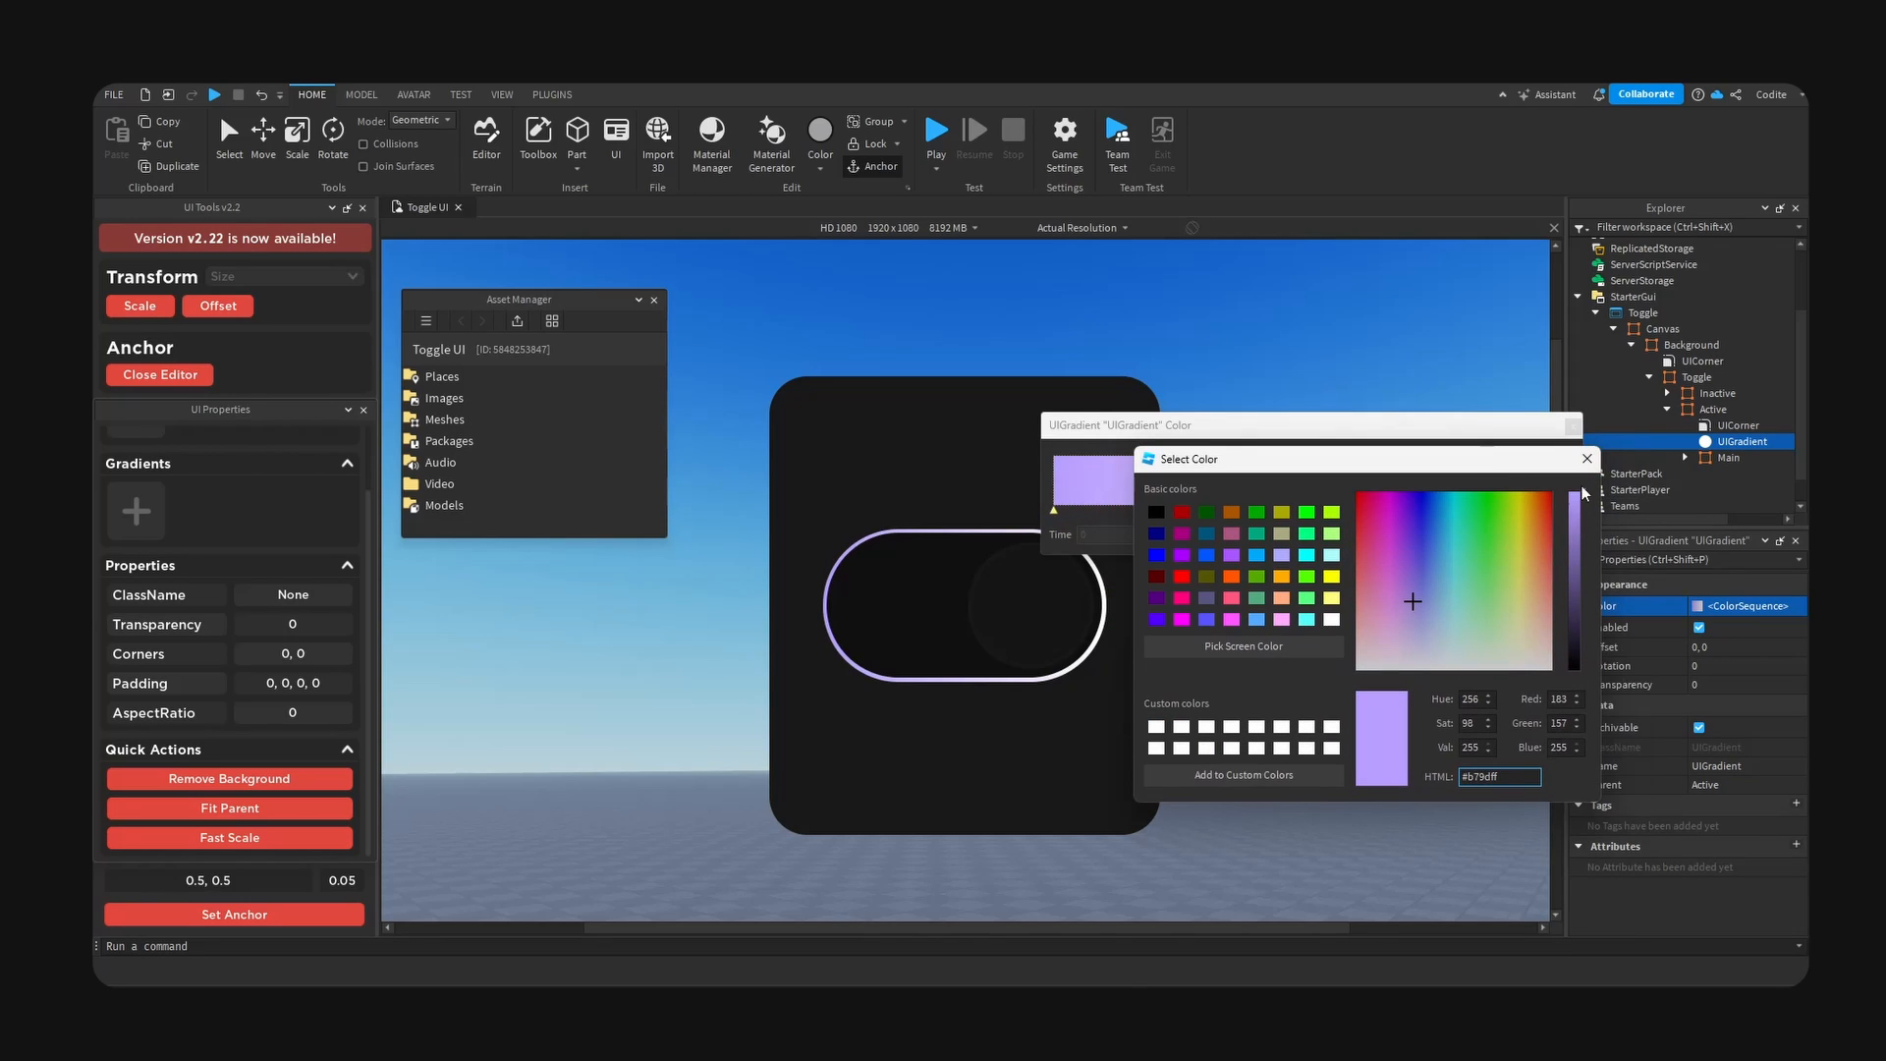
drag(1412, 603, 1412, 614)
click(1587, 459)
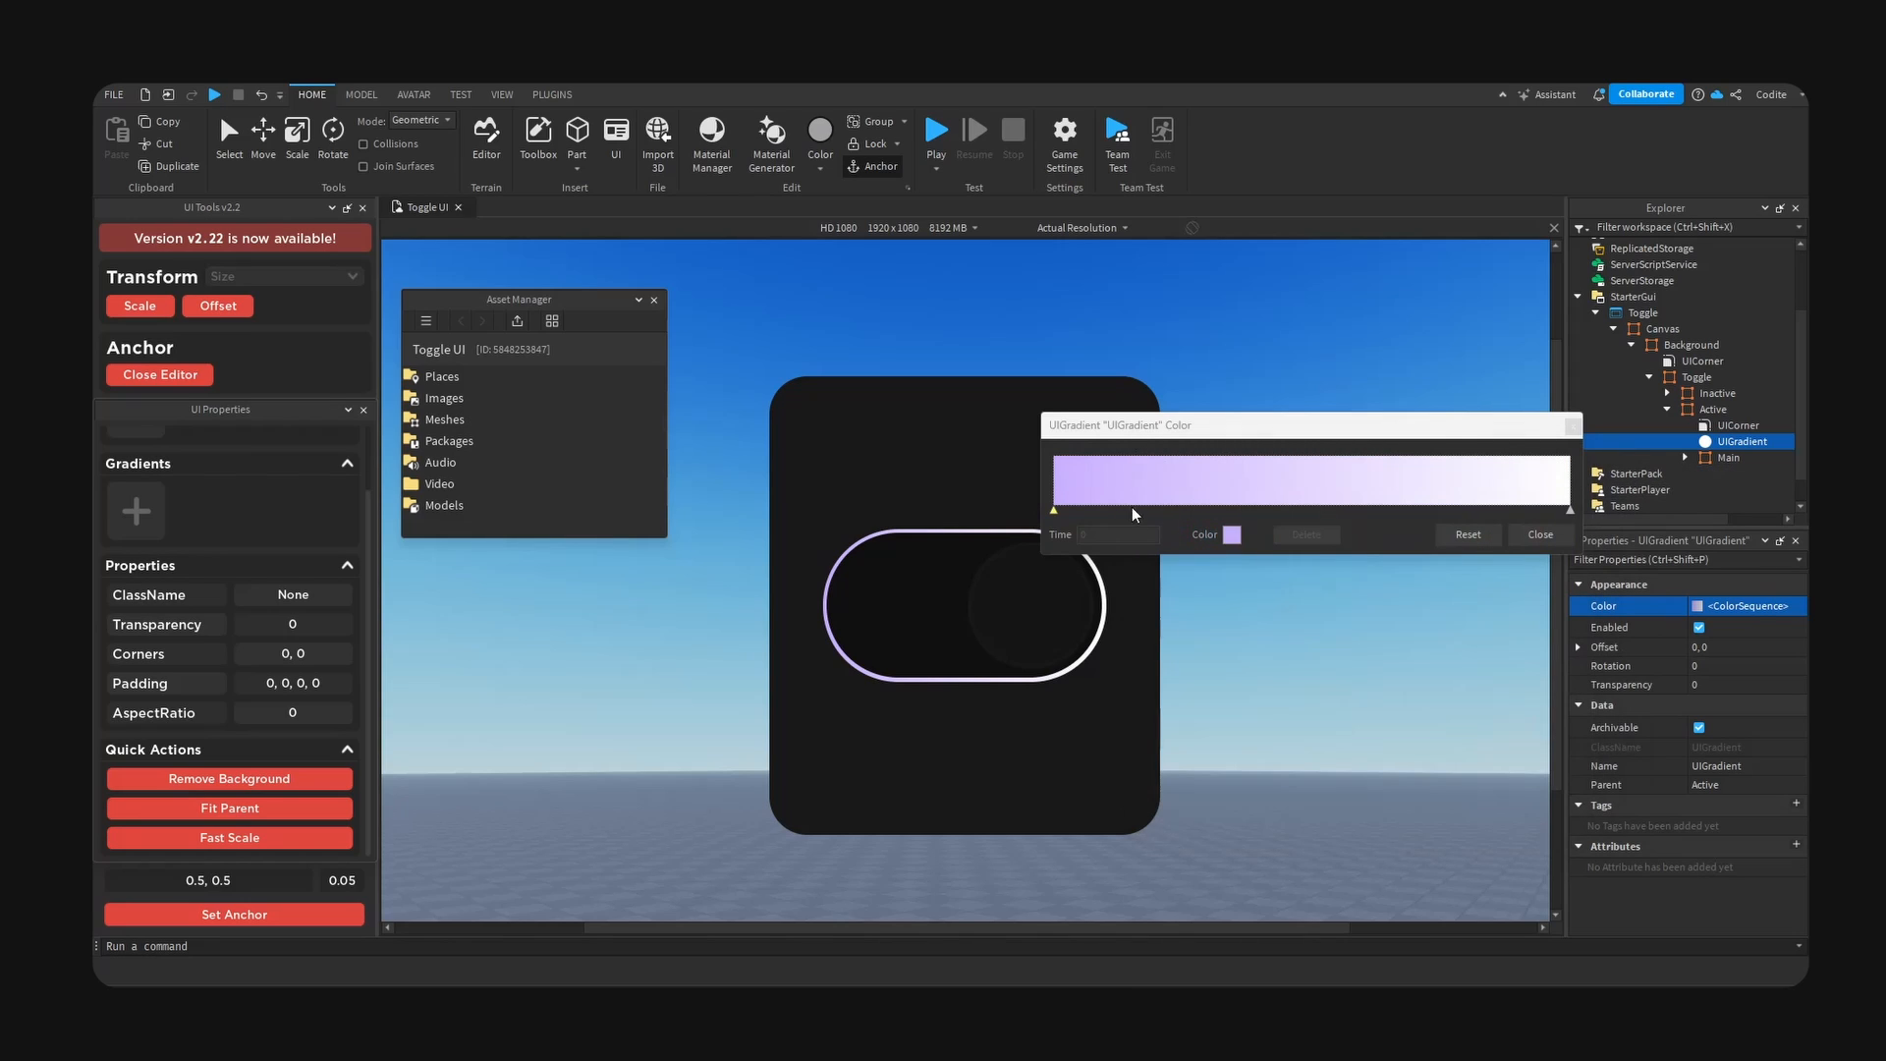
- Add a vivid purple keypoint to the gradient and position it slightly before the middle
click(1187, 491)
drag(1192, 518, 1216, 518)
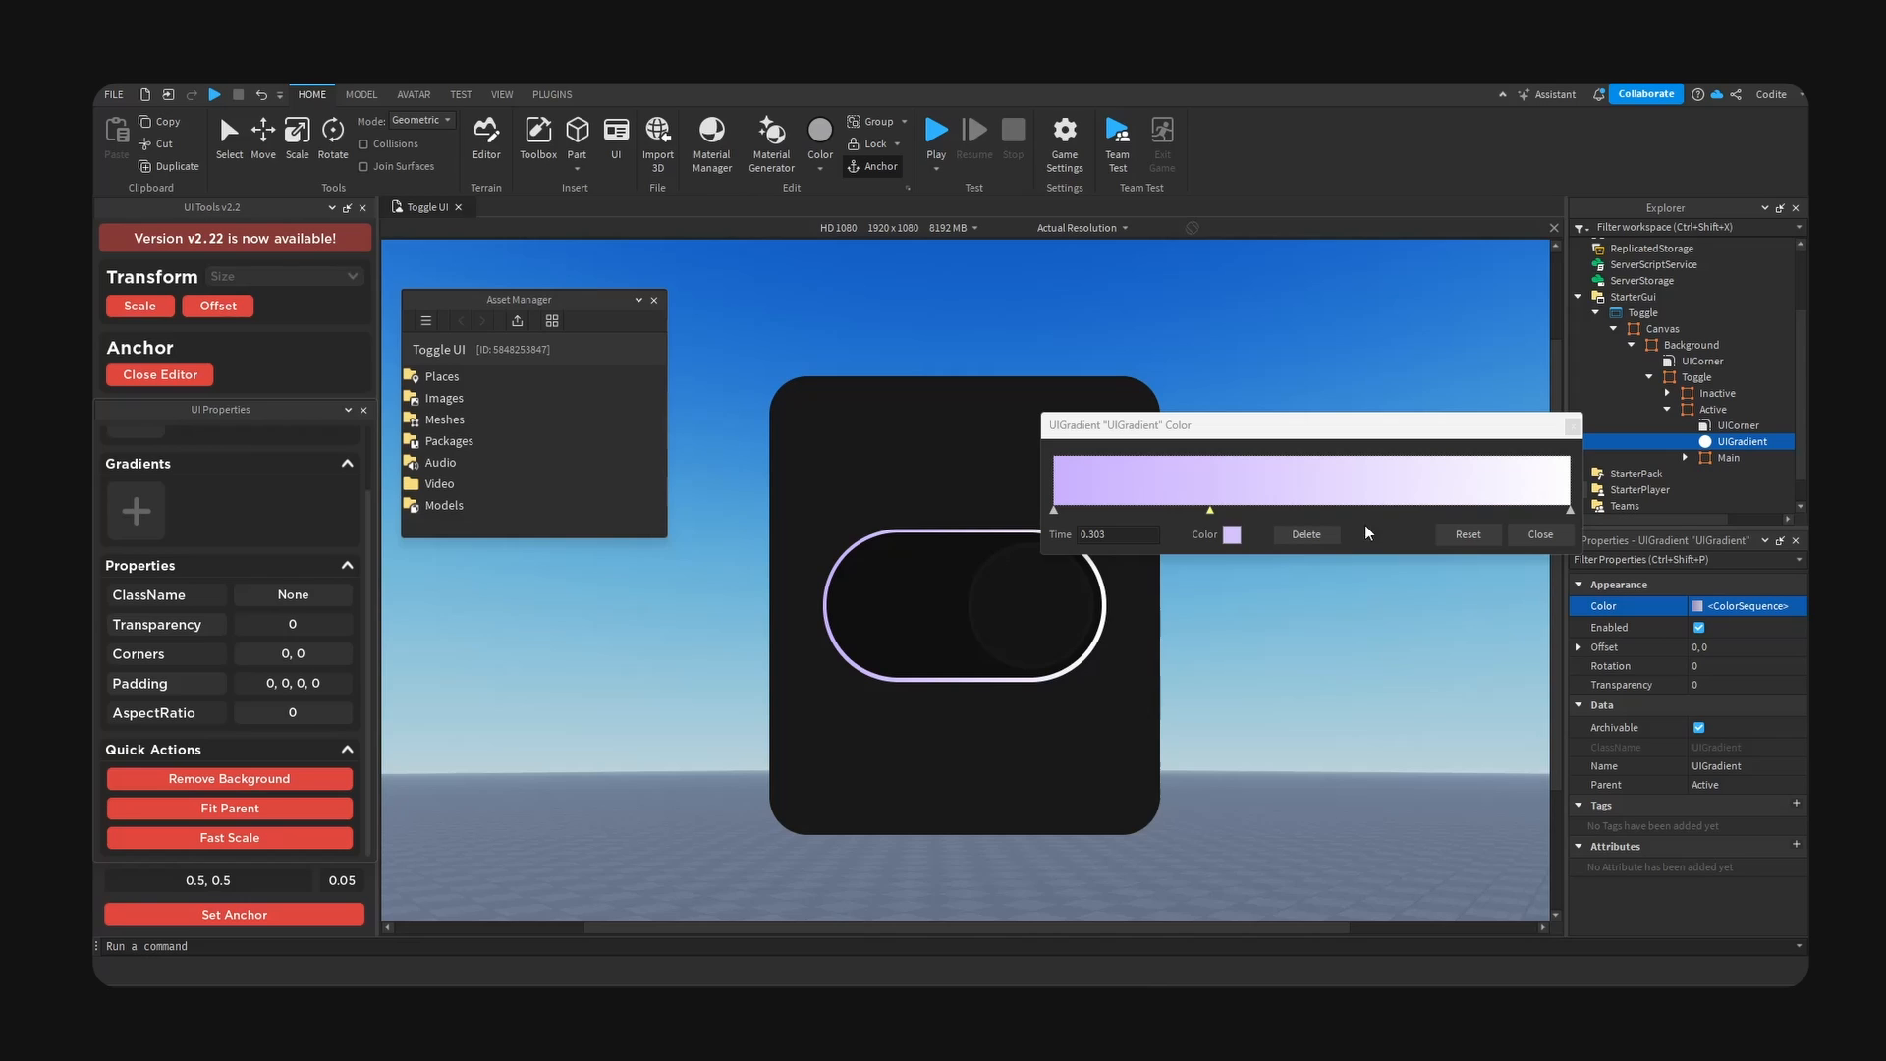
click(1231, 535)
double_click(1055, 674)
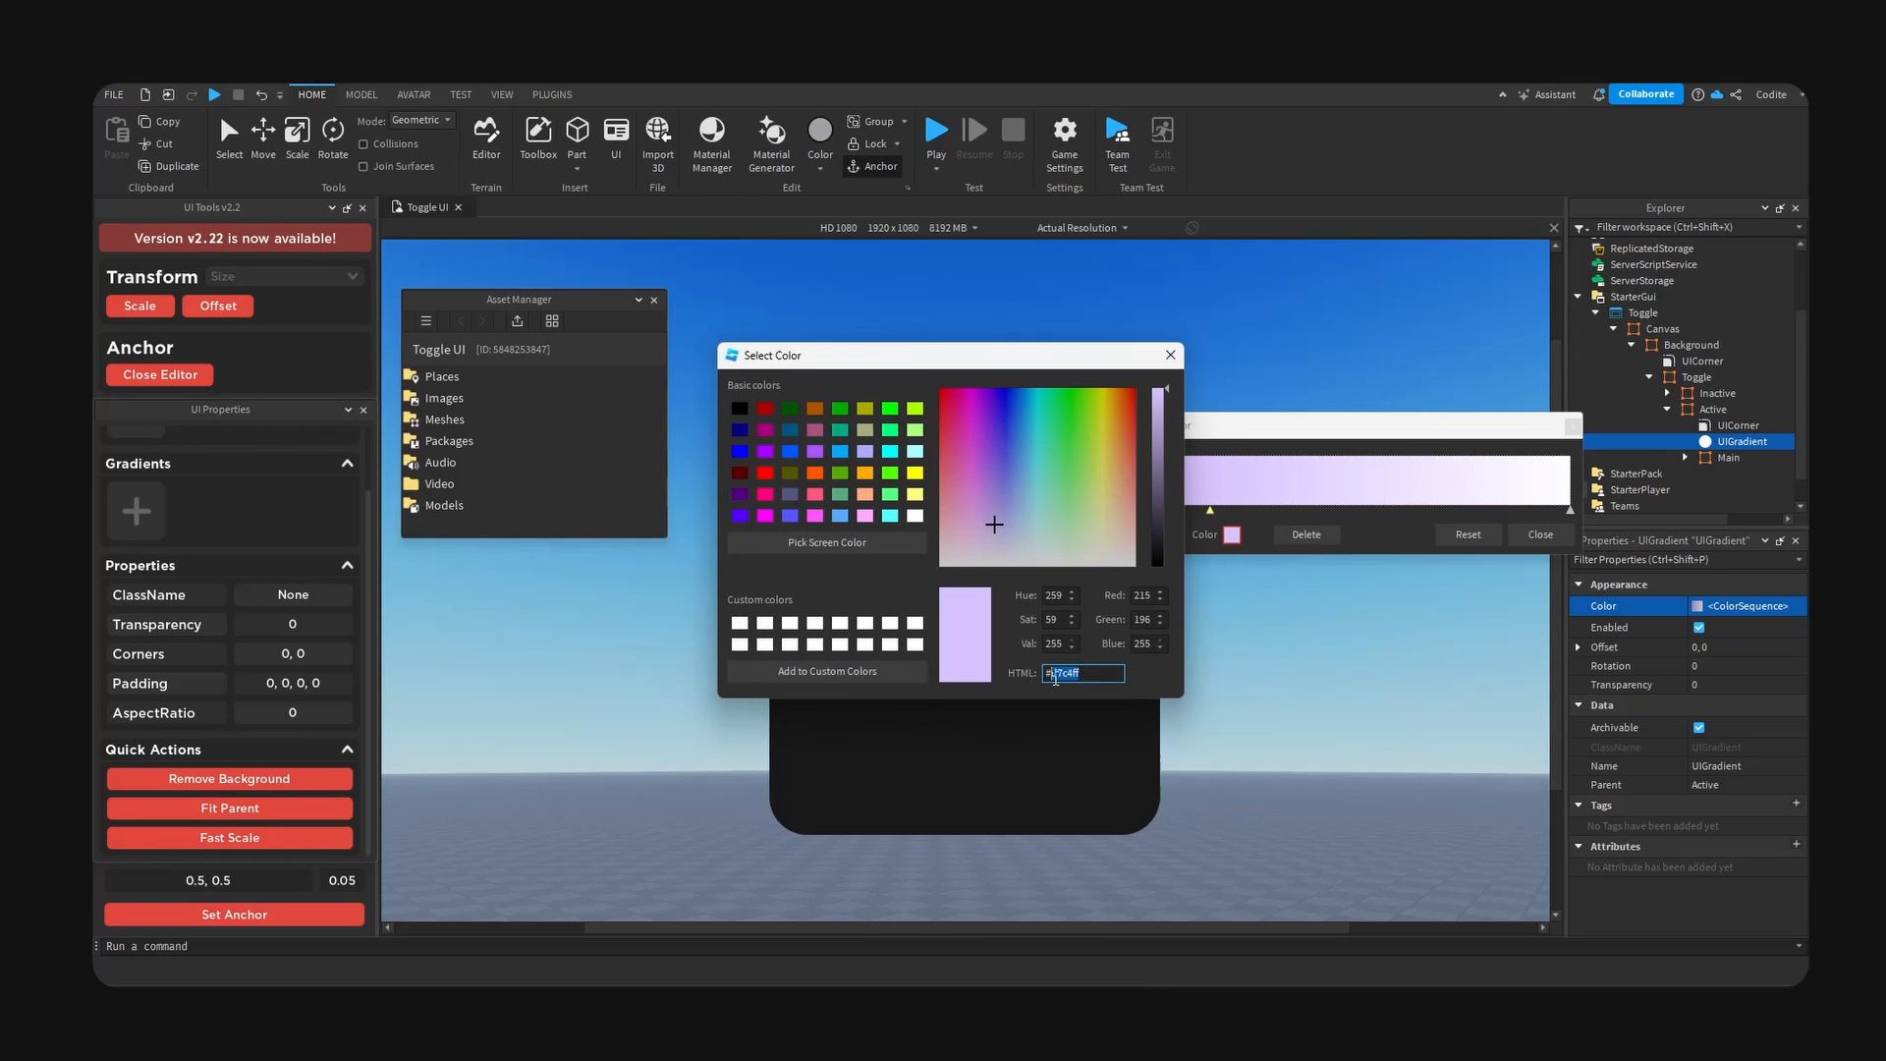
key(ctrl+v)
key(Return)
drag(1210, 512, 1257, 514)
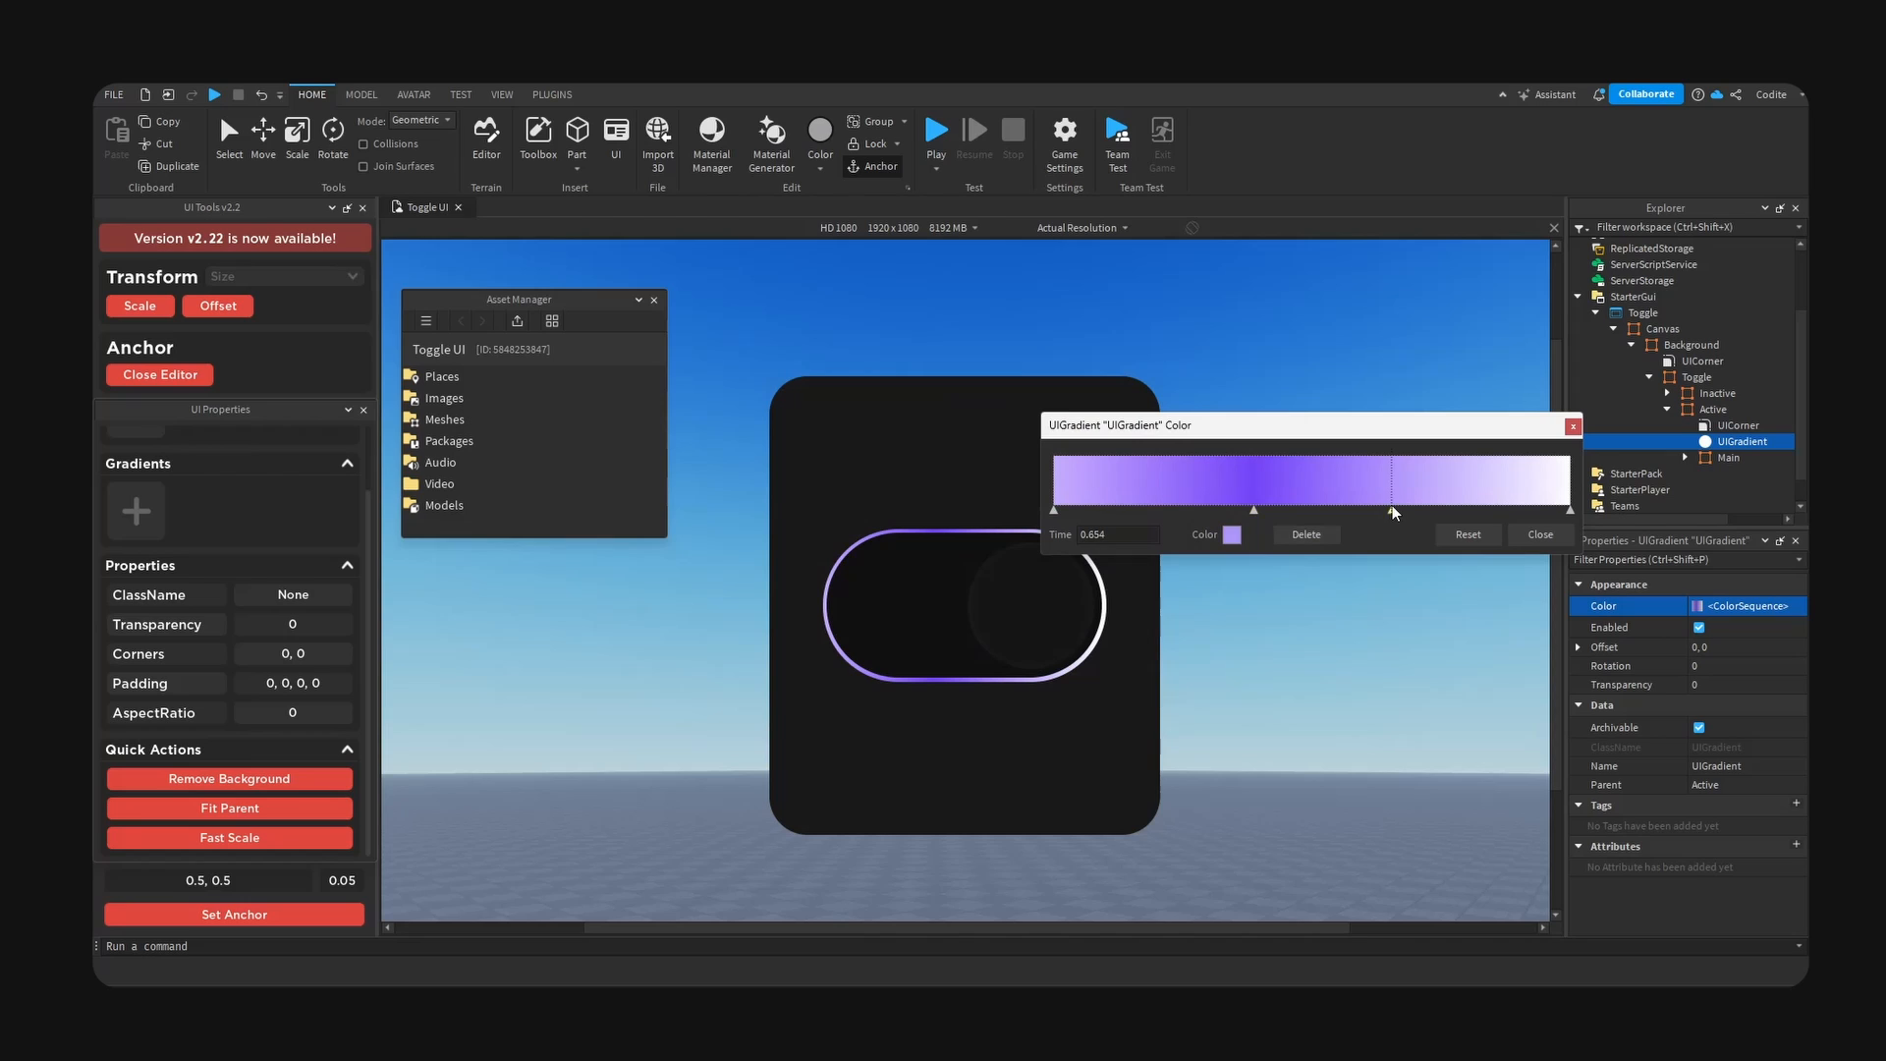
- Add another gradient keypoint at time 0.69 and set its colour to #855ef8
click(1410, 487)
click(1232, 535)
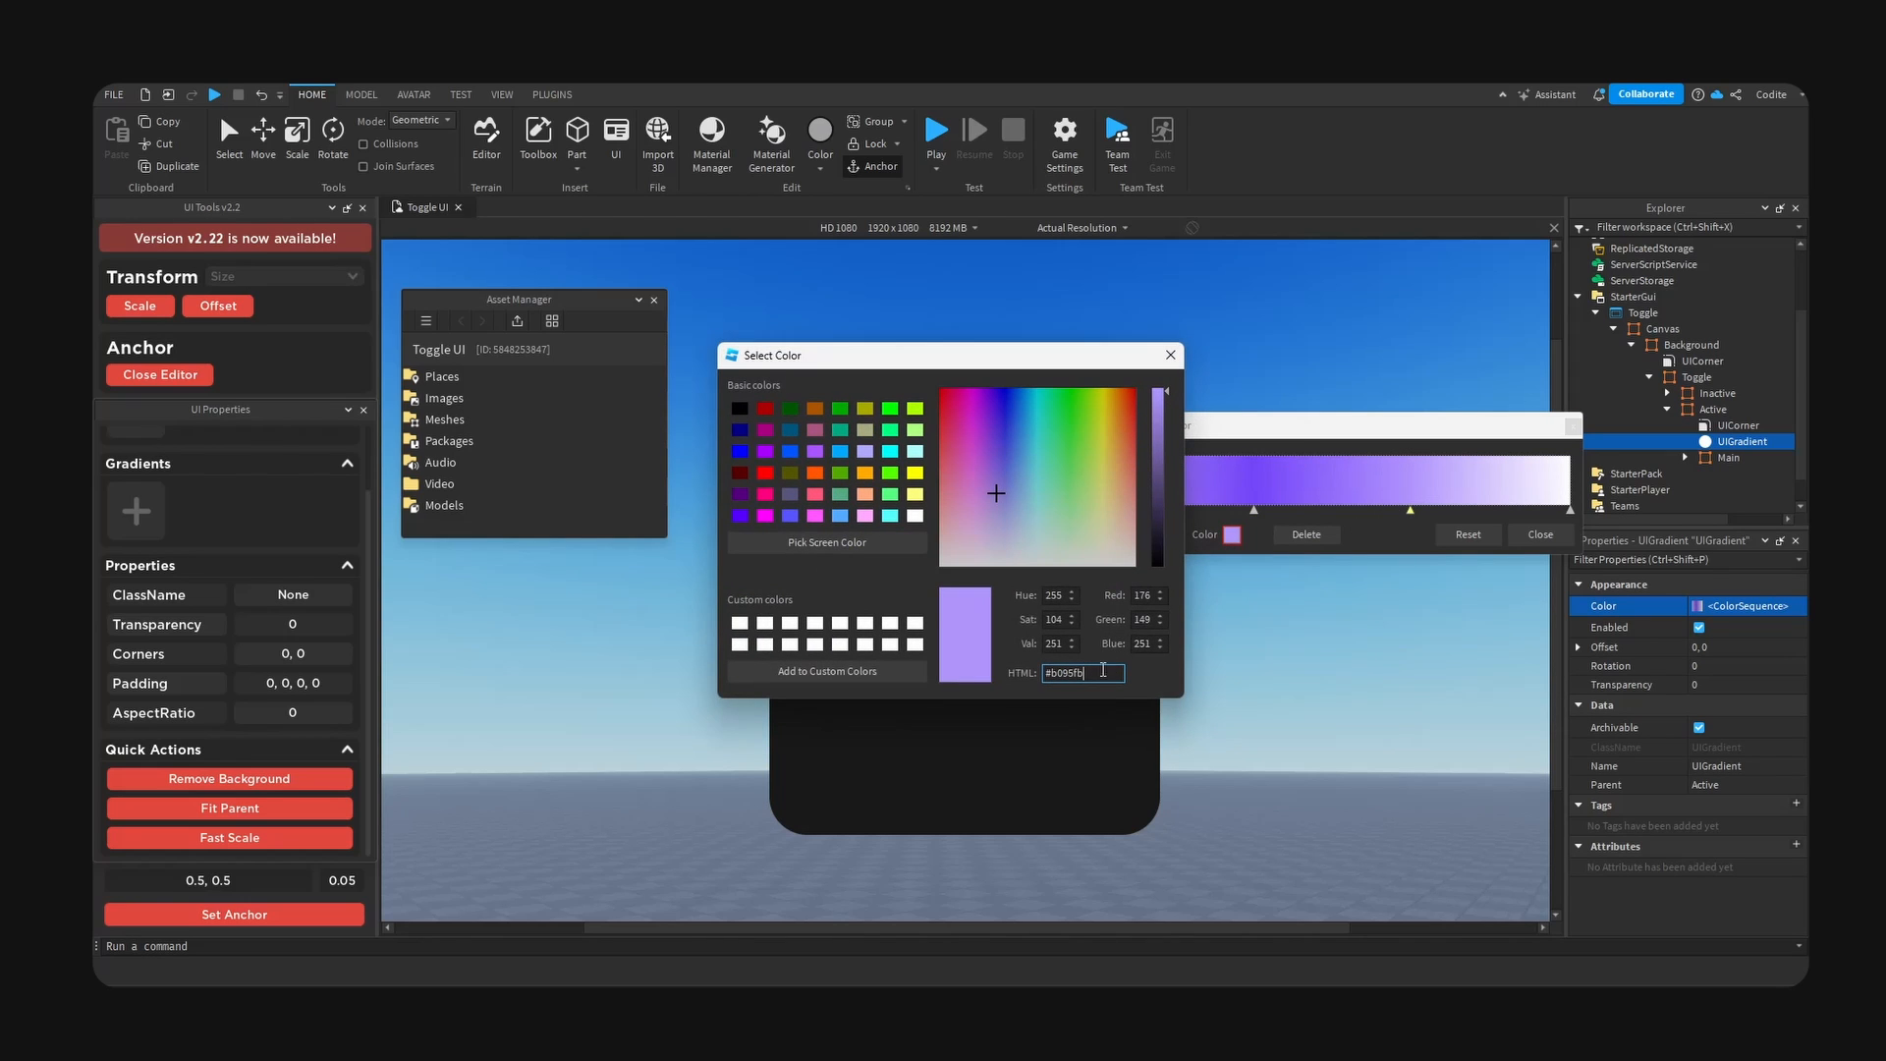
text(7344f8)
drag(1100, 356, 1619, 513)
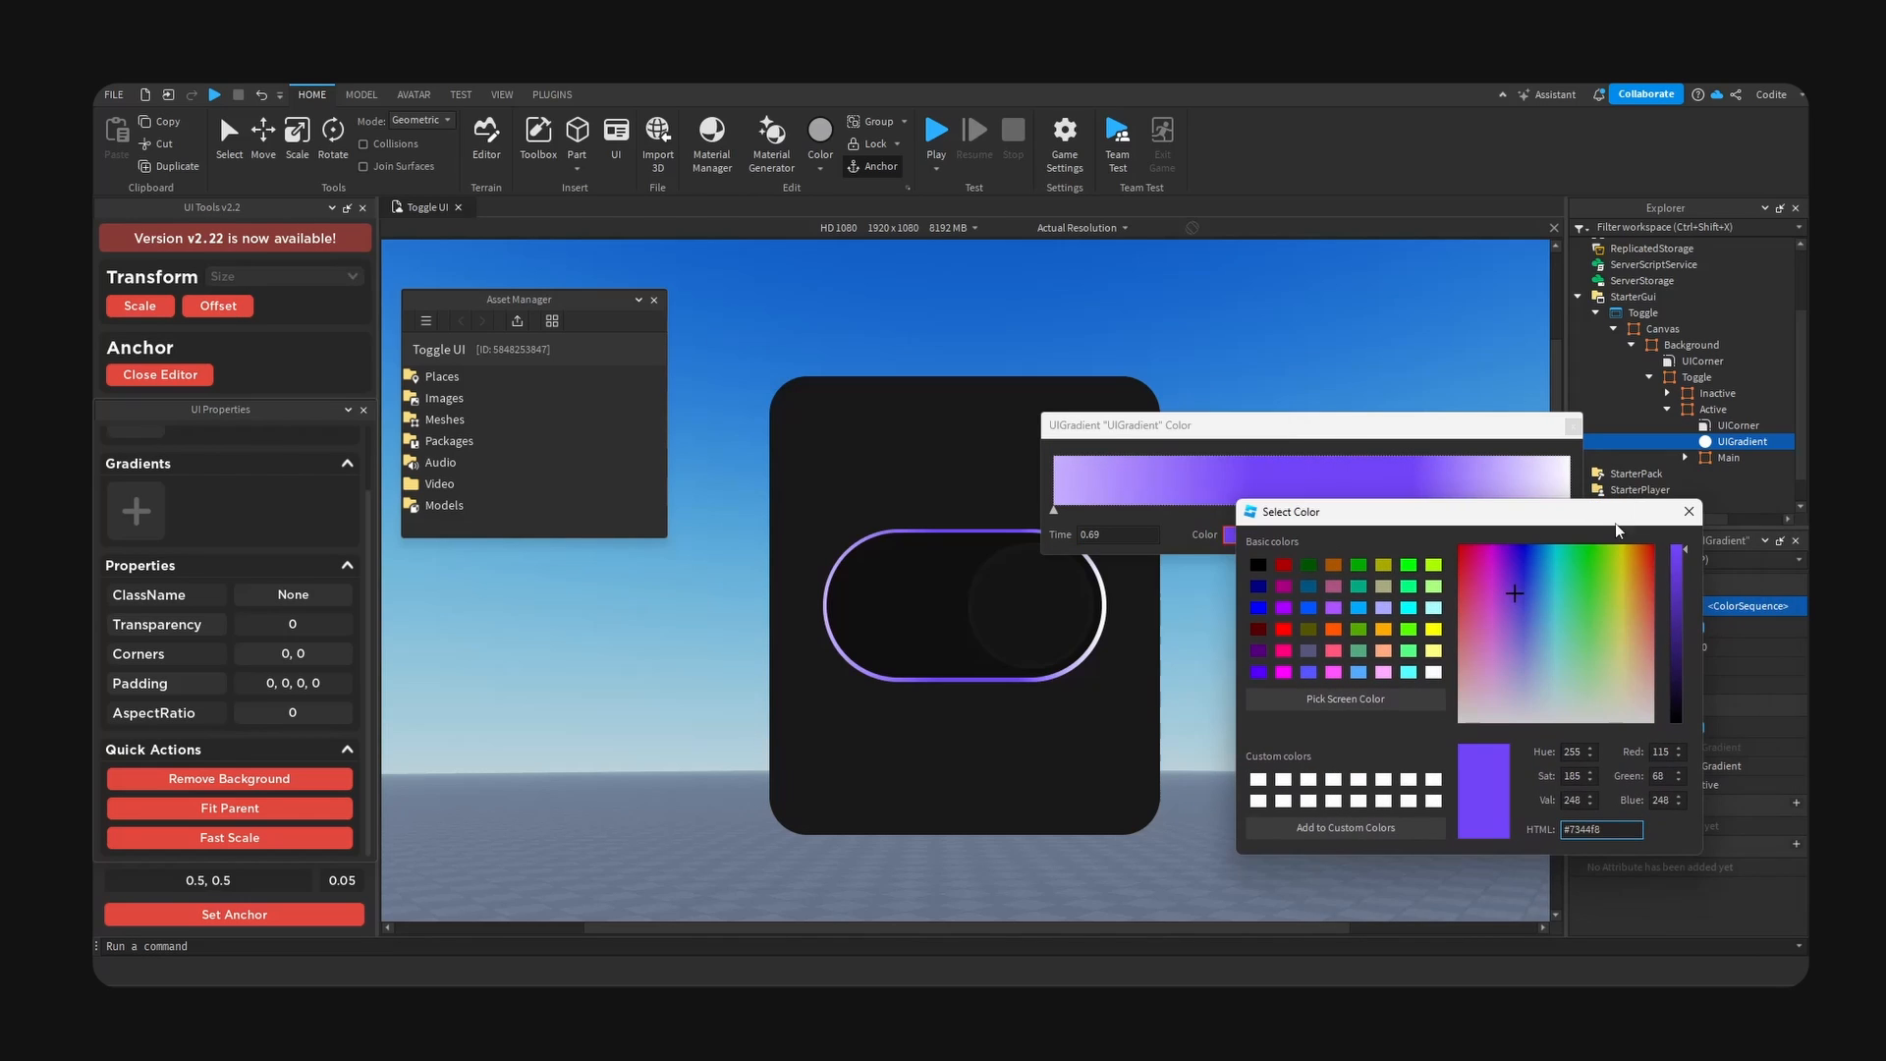
drag(1514, 596, 1514, 614)
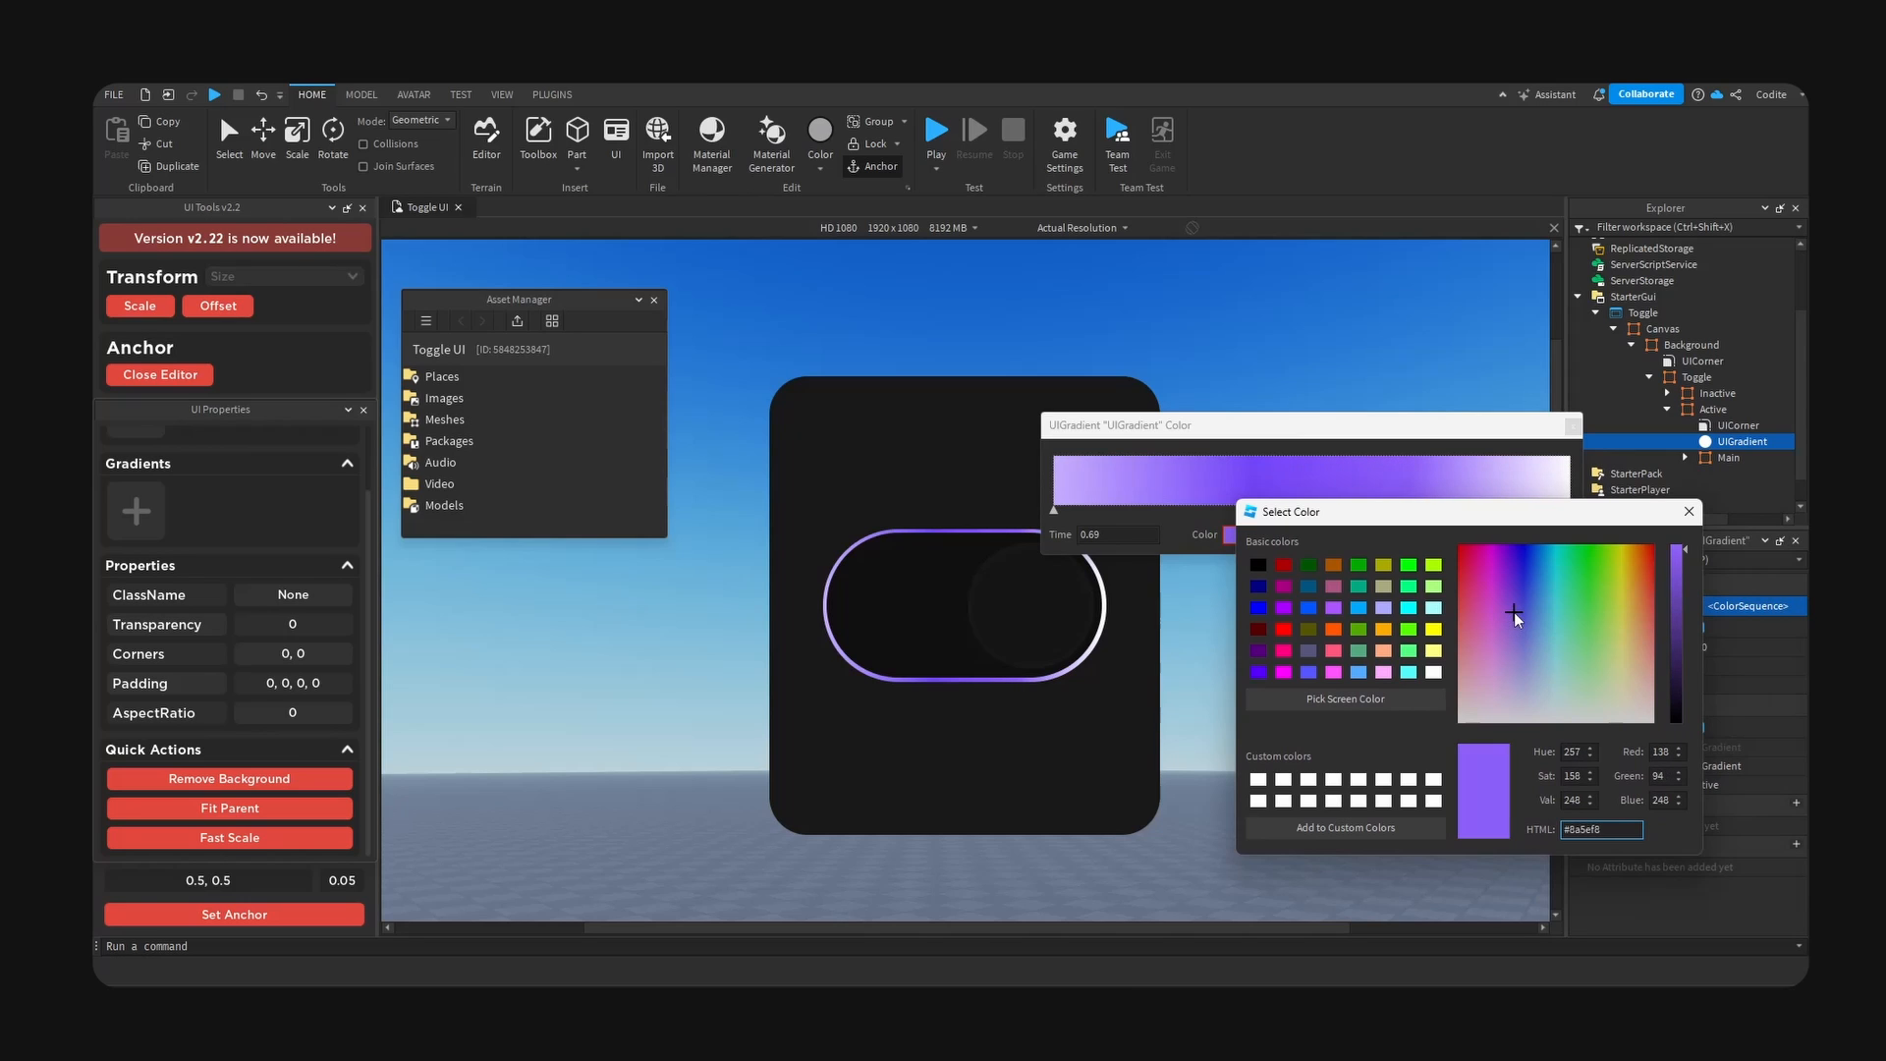
click(1689, 511)
- Set the gradient's end keypoint to the pale pinkish purple #e1b9f8 and close the gradient editor
drag(1452, 433, 1579, 421)
click(1697, 501)
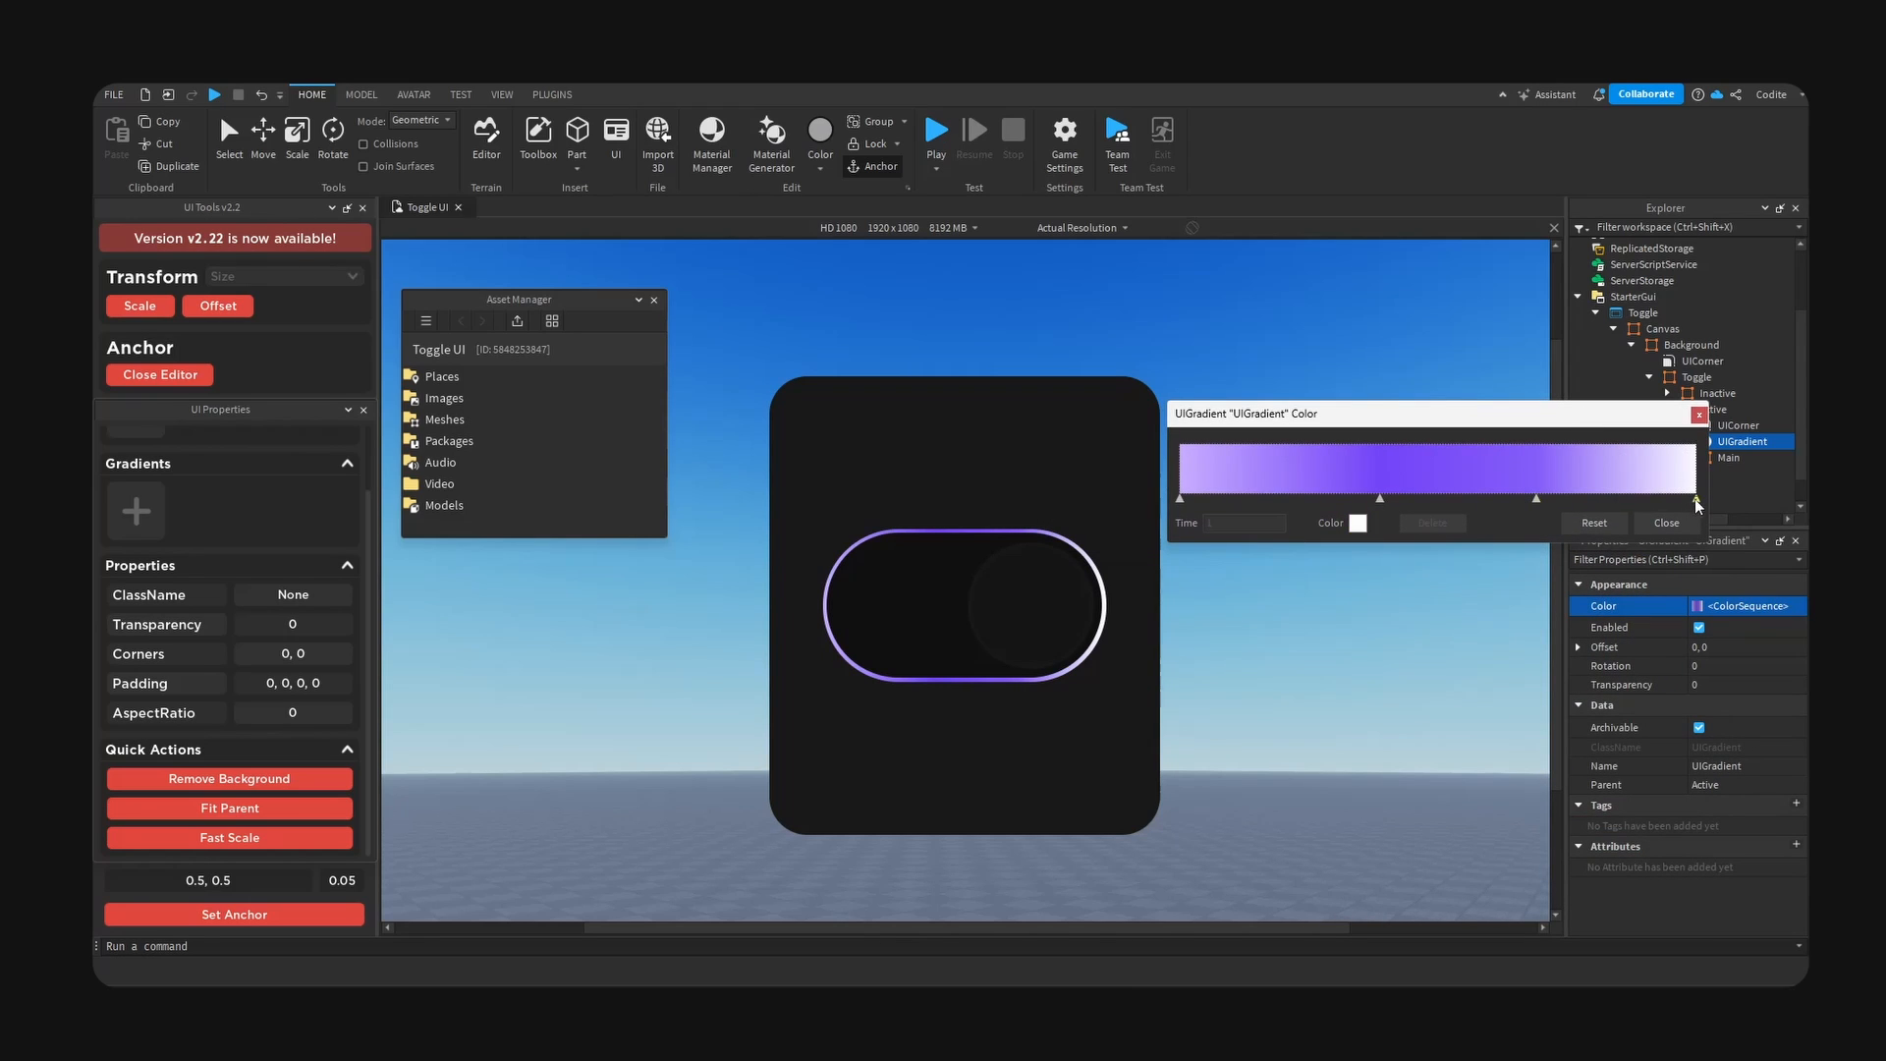
click(1358, 523)
triple_click(1050, 676)
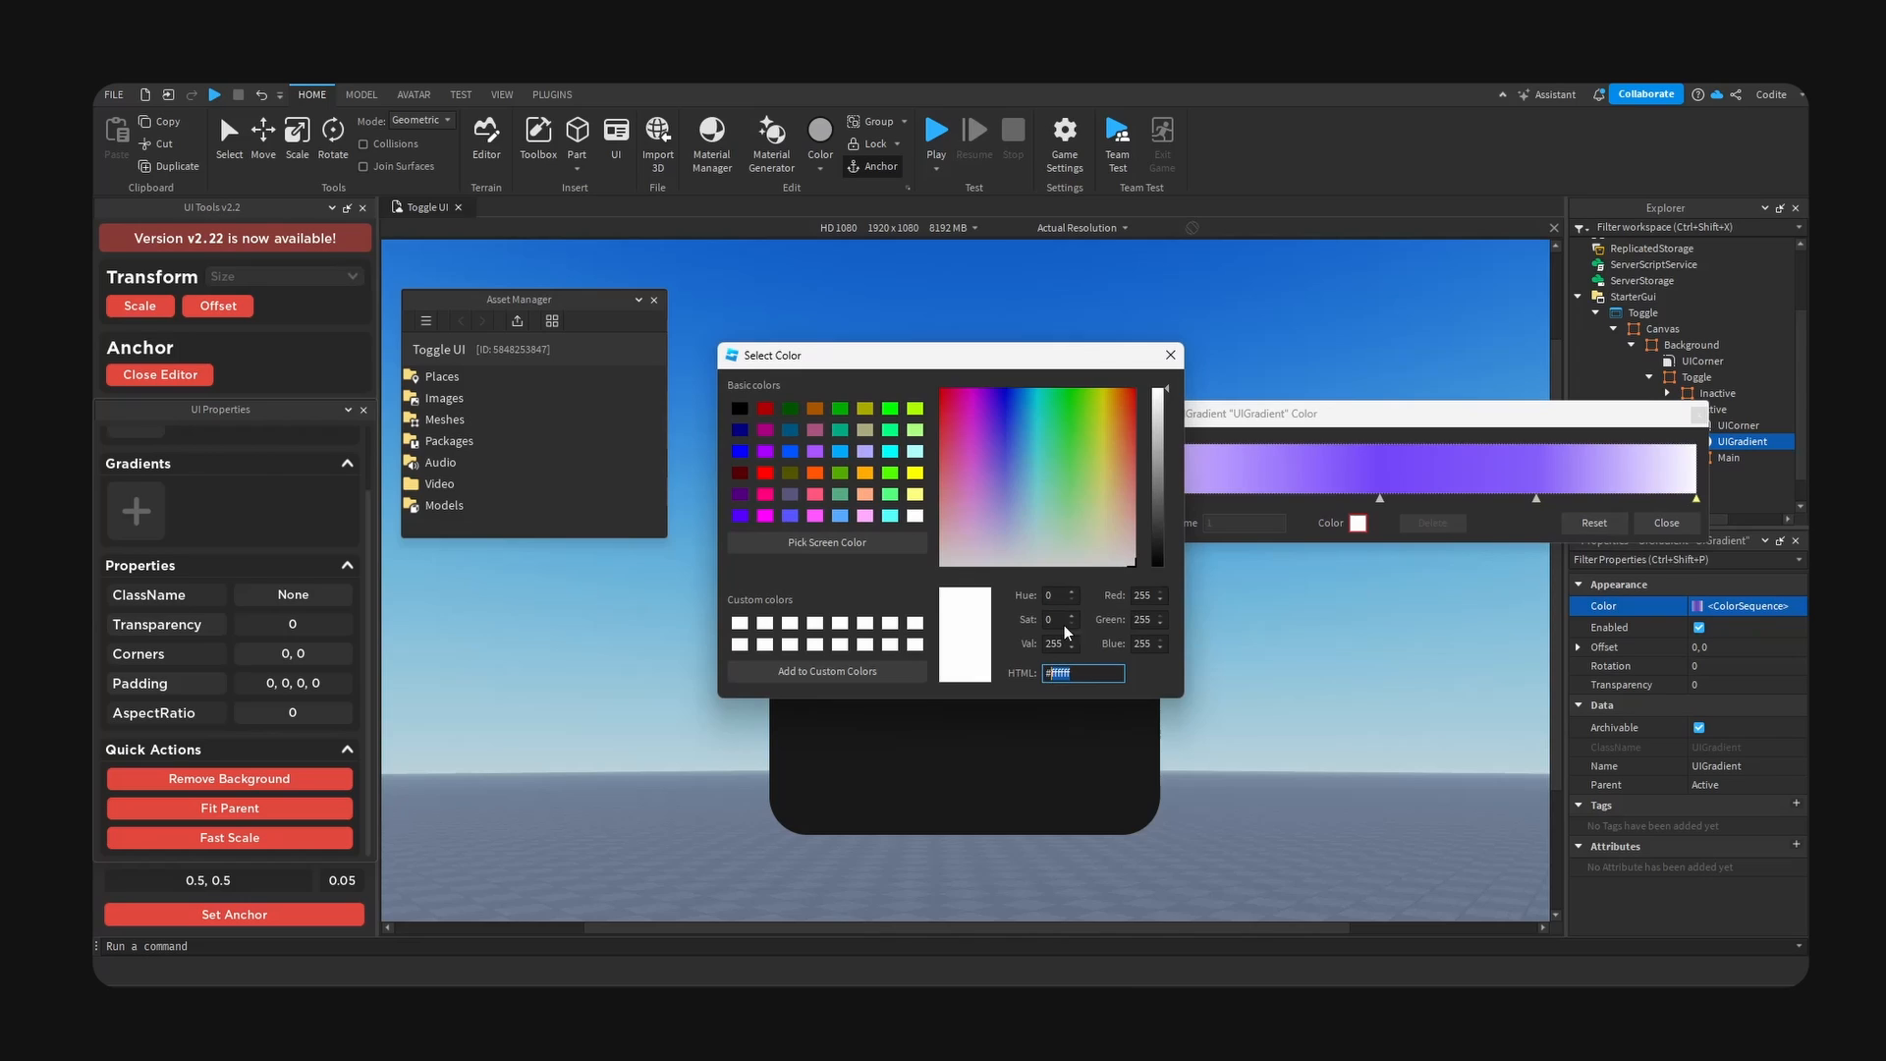
key(ctrl+v)
drag(1051, 358, 1633, 490)
drag(1566, 566, 1566, 652)
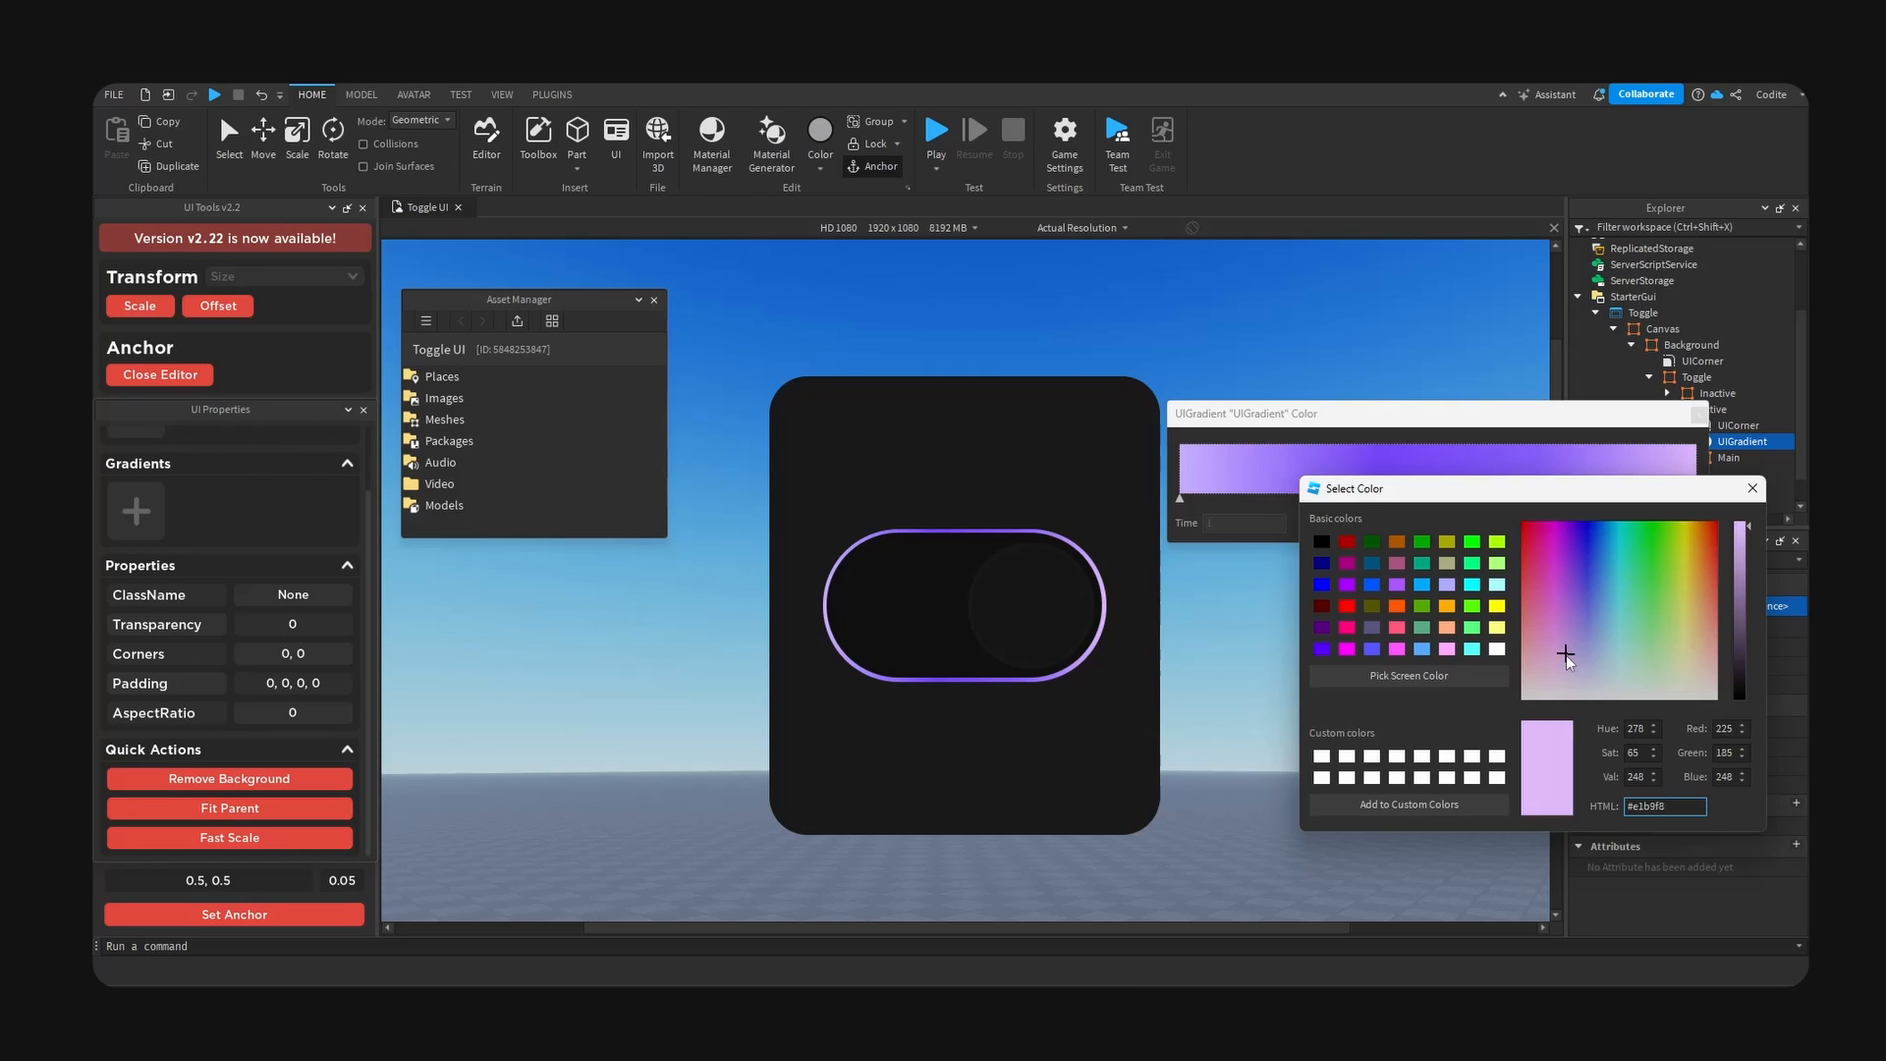
click(1753, 488)
click(1699, 415)
- Set the rotation of Active's UIGradient to 45
click(1754, 667)
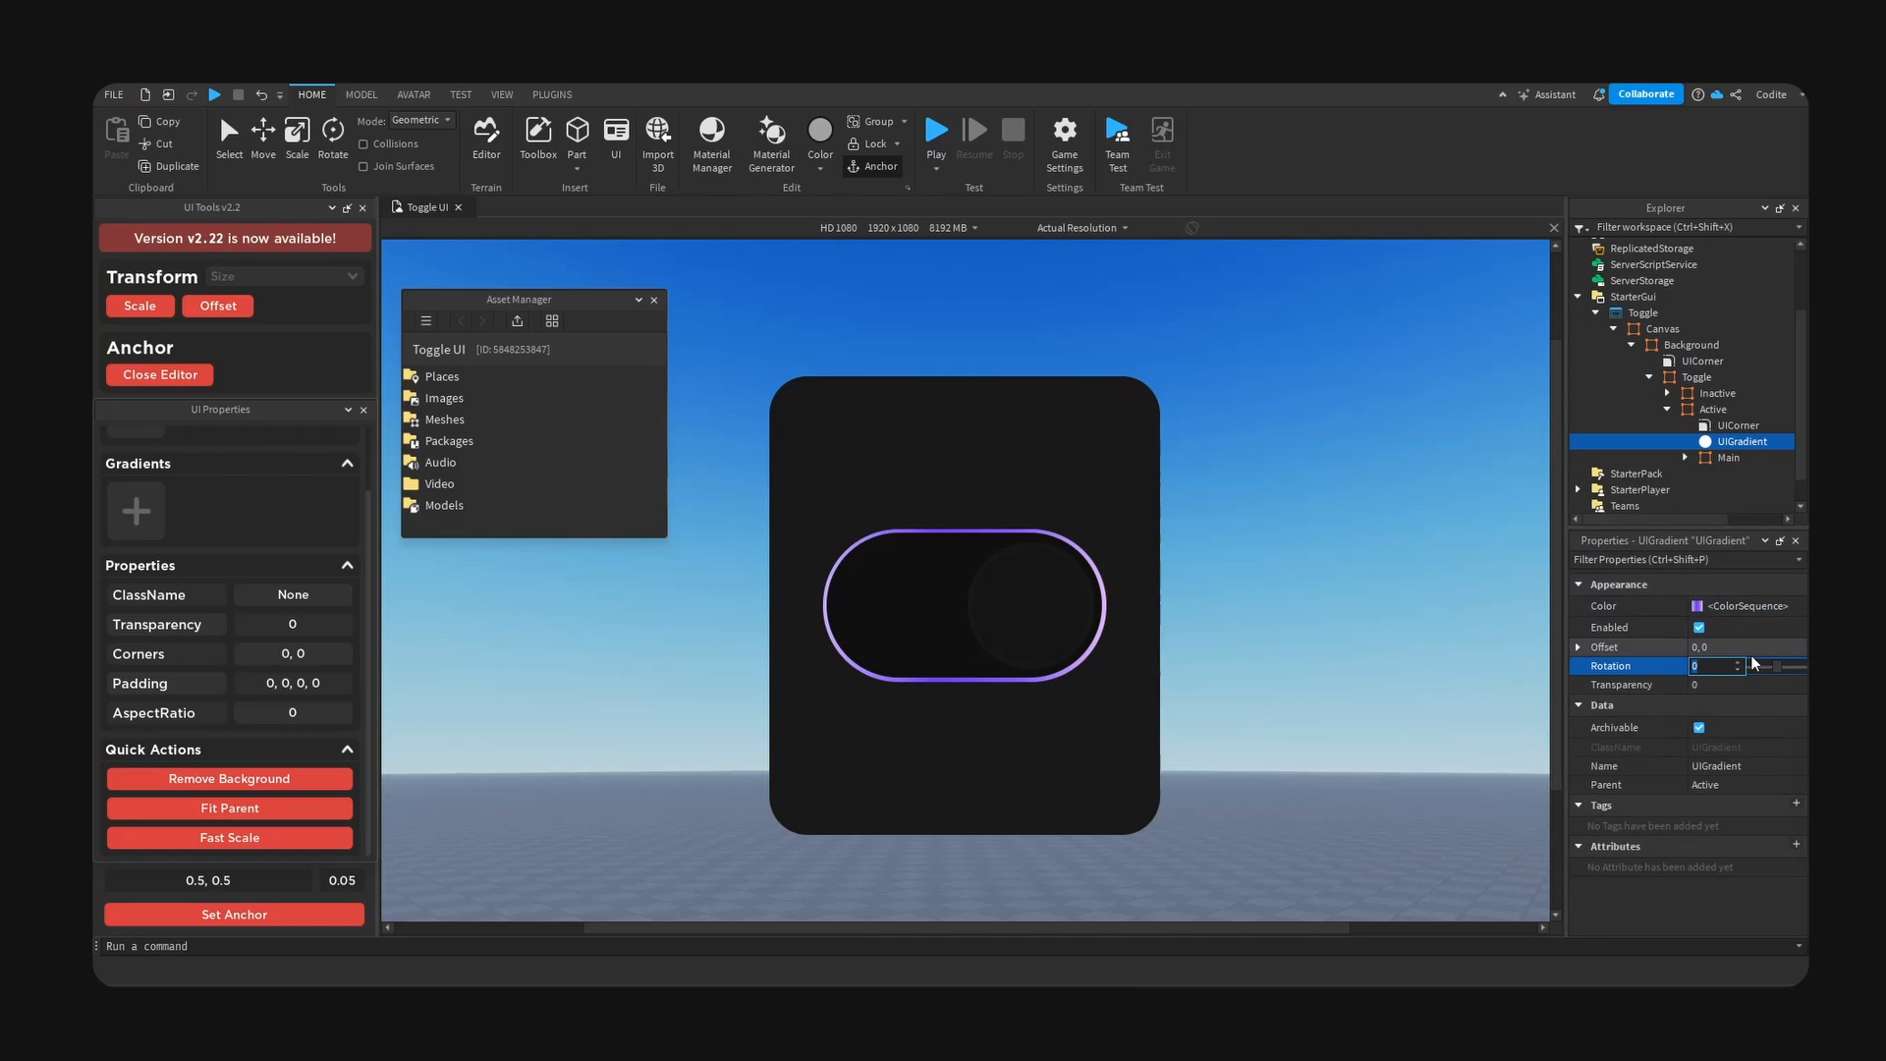
text(45)
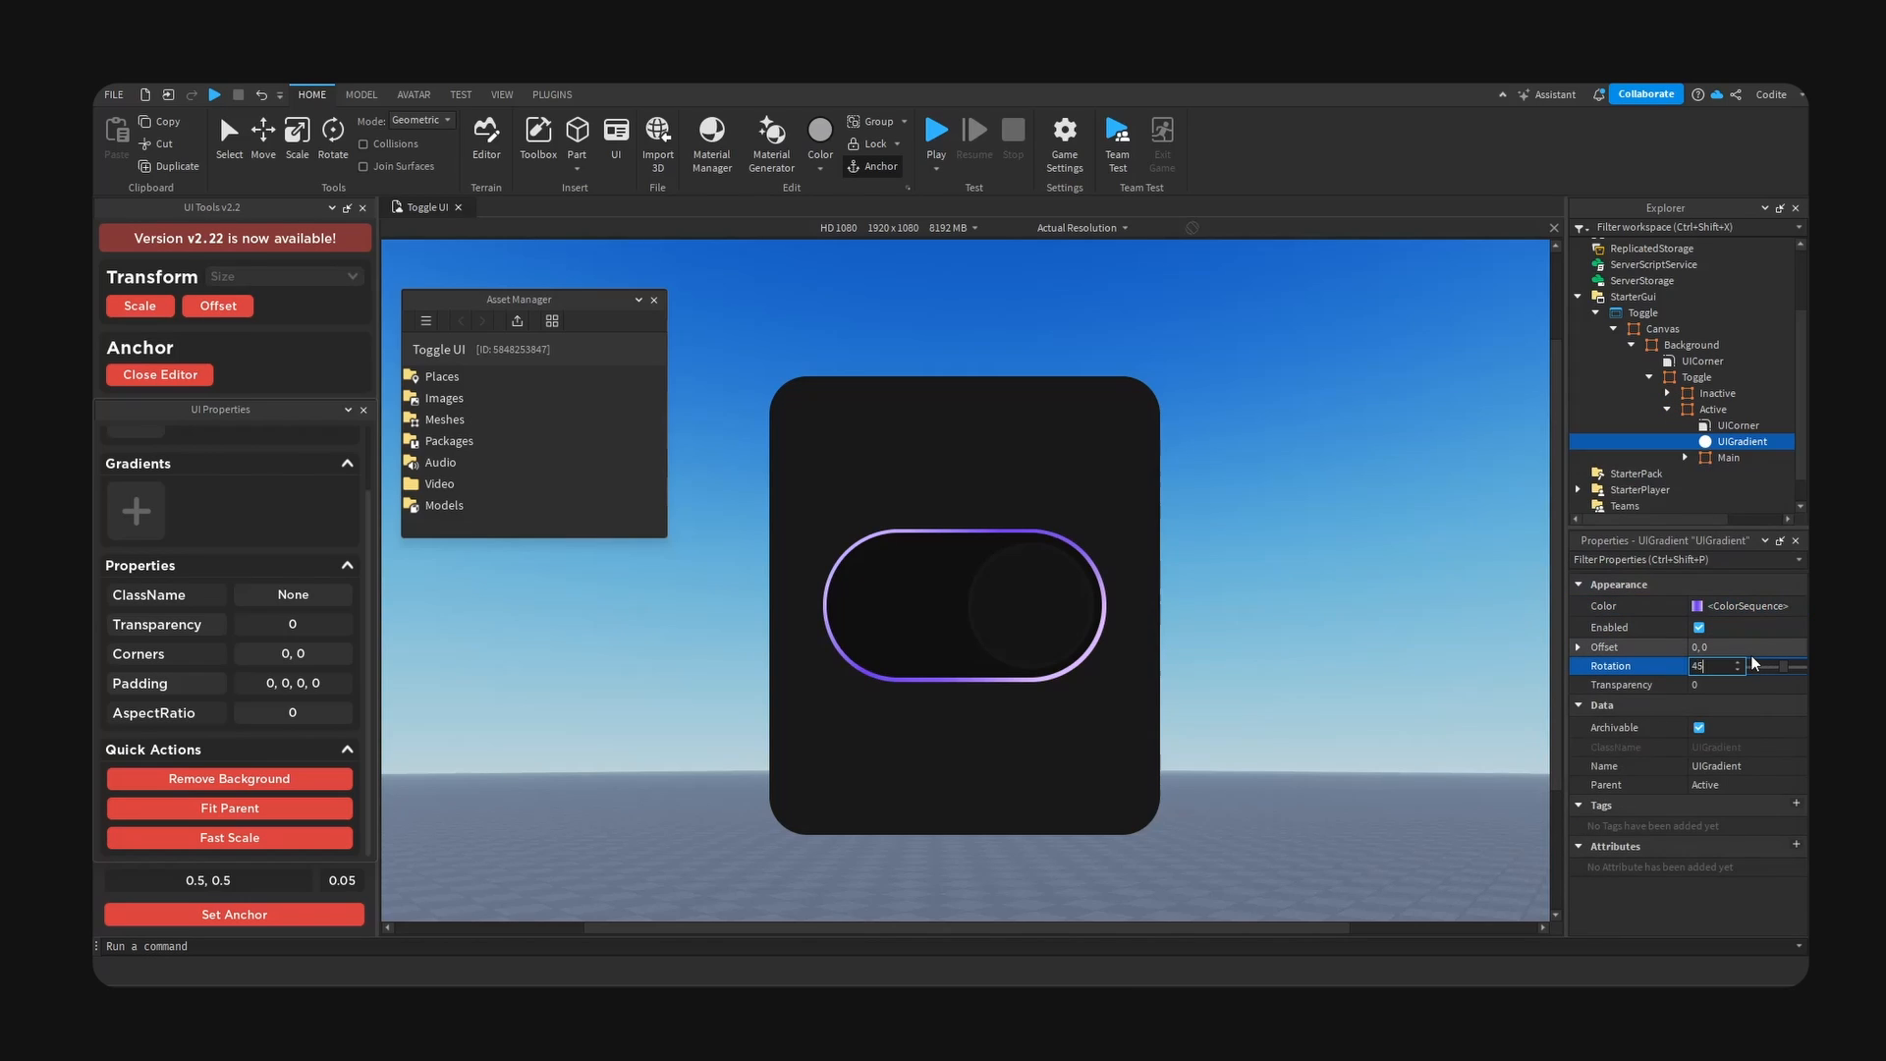
- Try a rotation of 90 on Active's UIGradient
key(BackSpace)
key(BackSpace)
text(90)
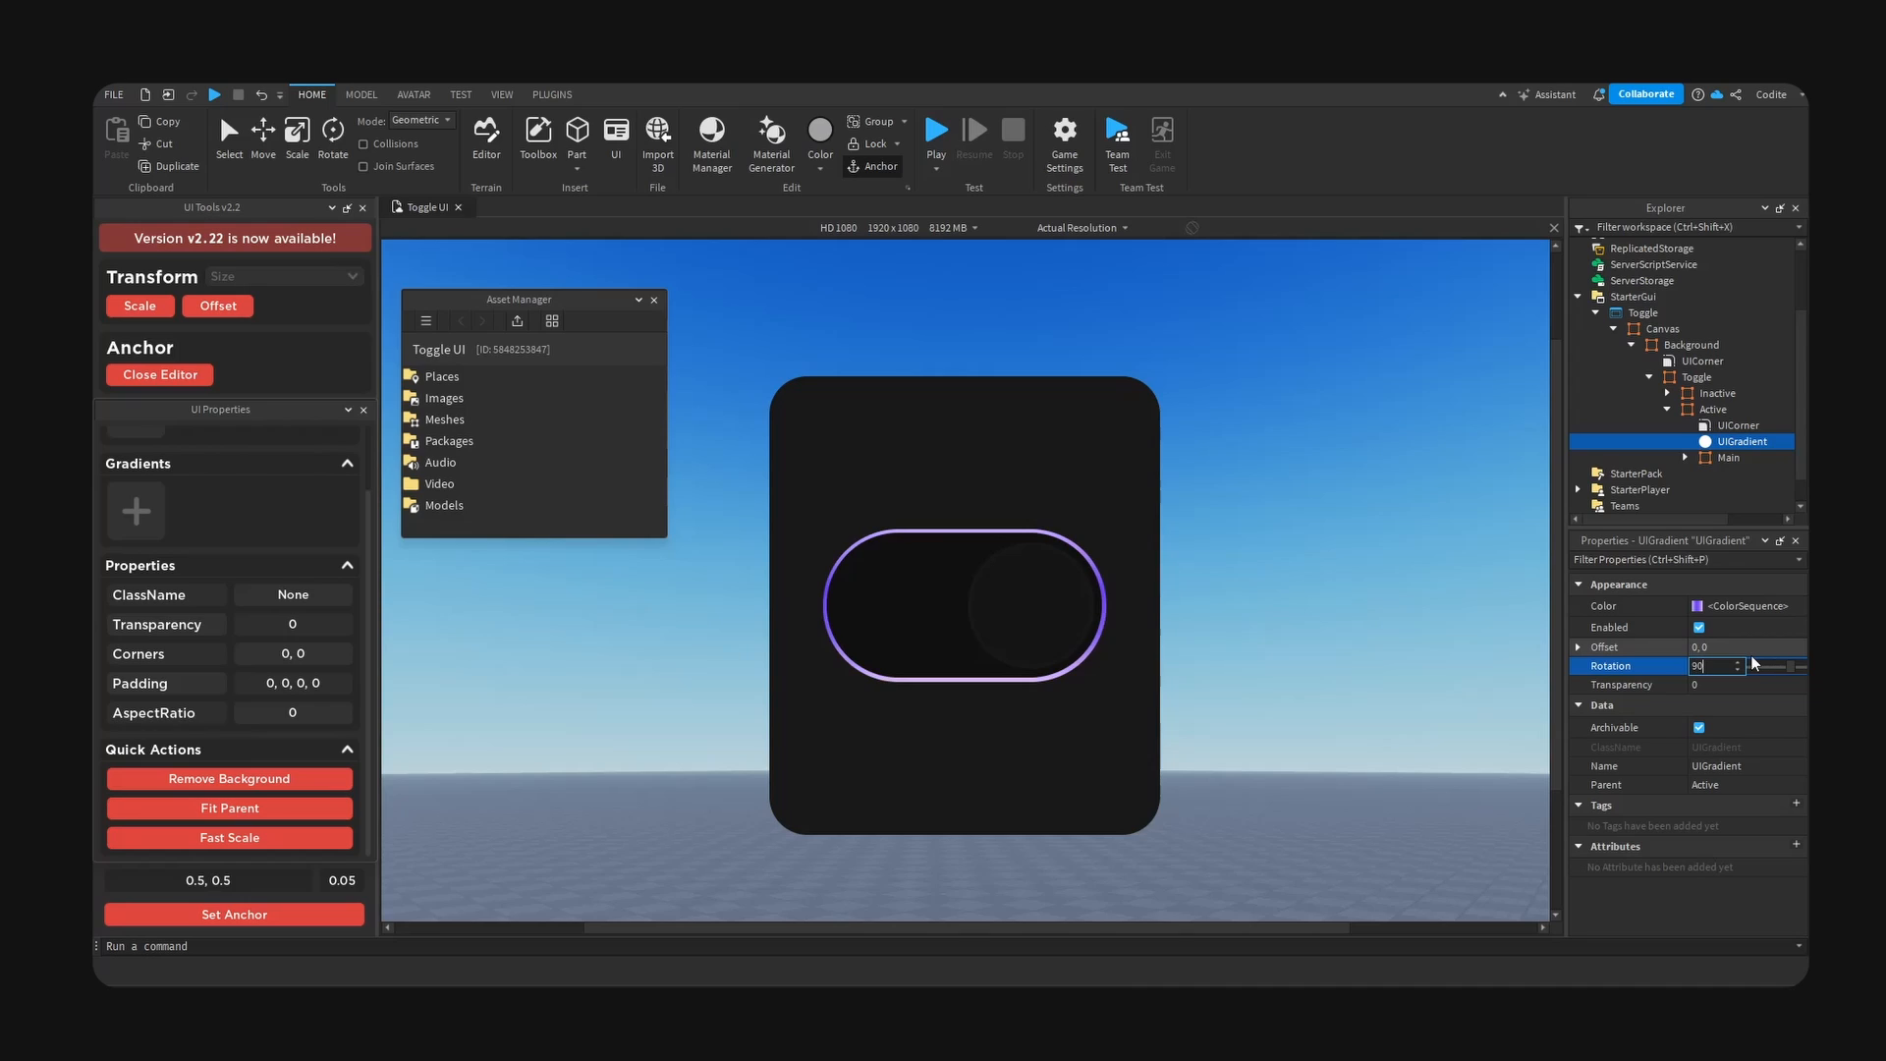
- Set the rotation of Active's UIGradient to -45
key(BackSpace)
key(BackSpace)
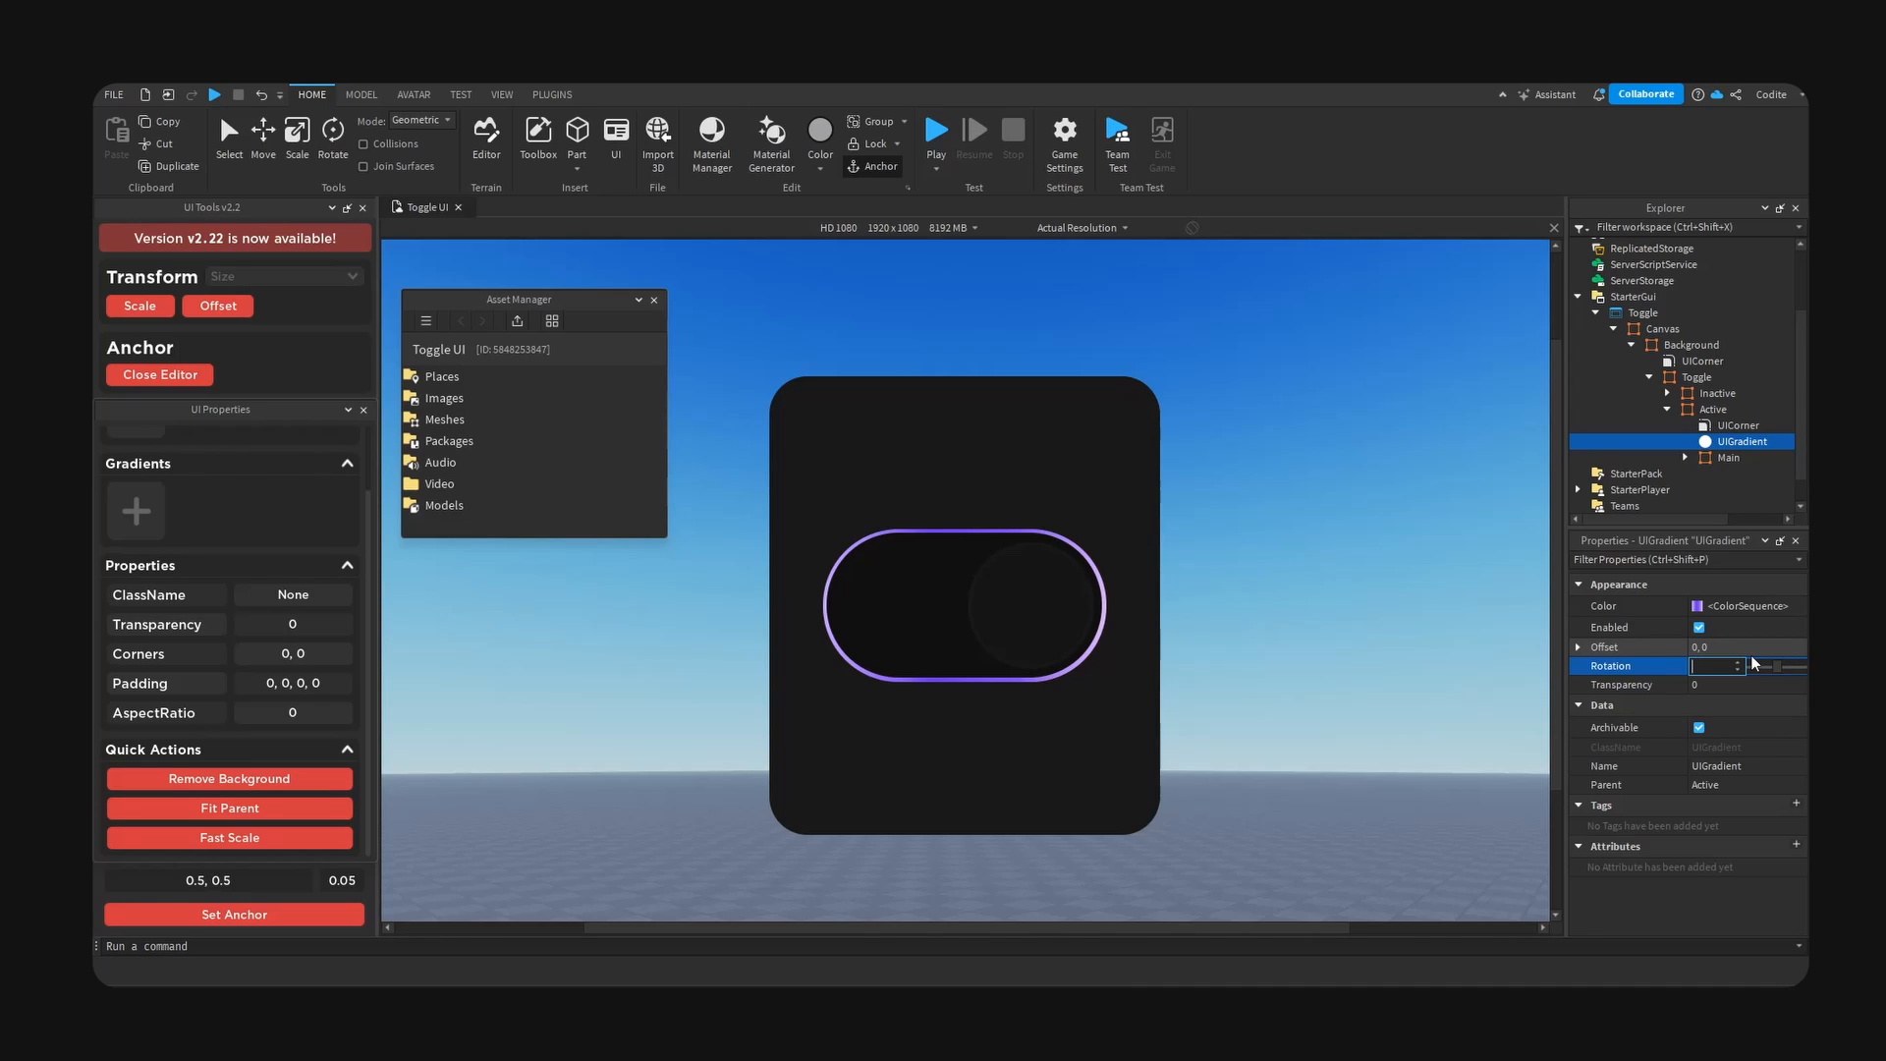
text(-45)
key(Return)
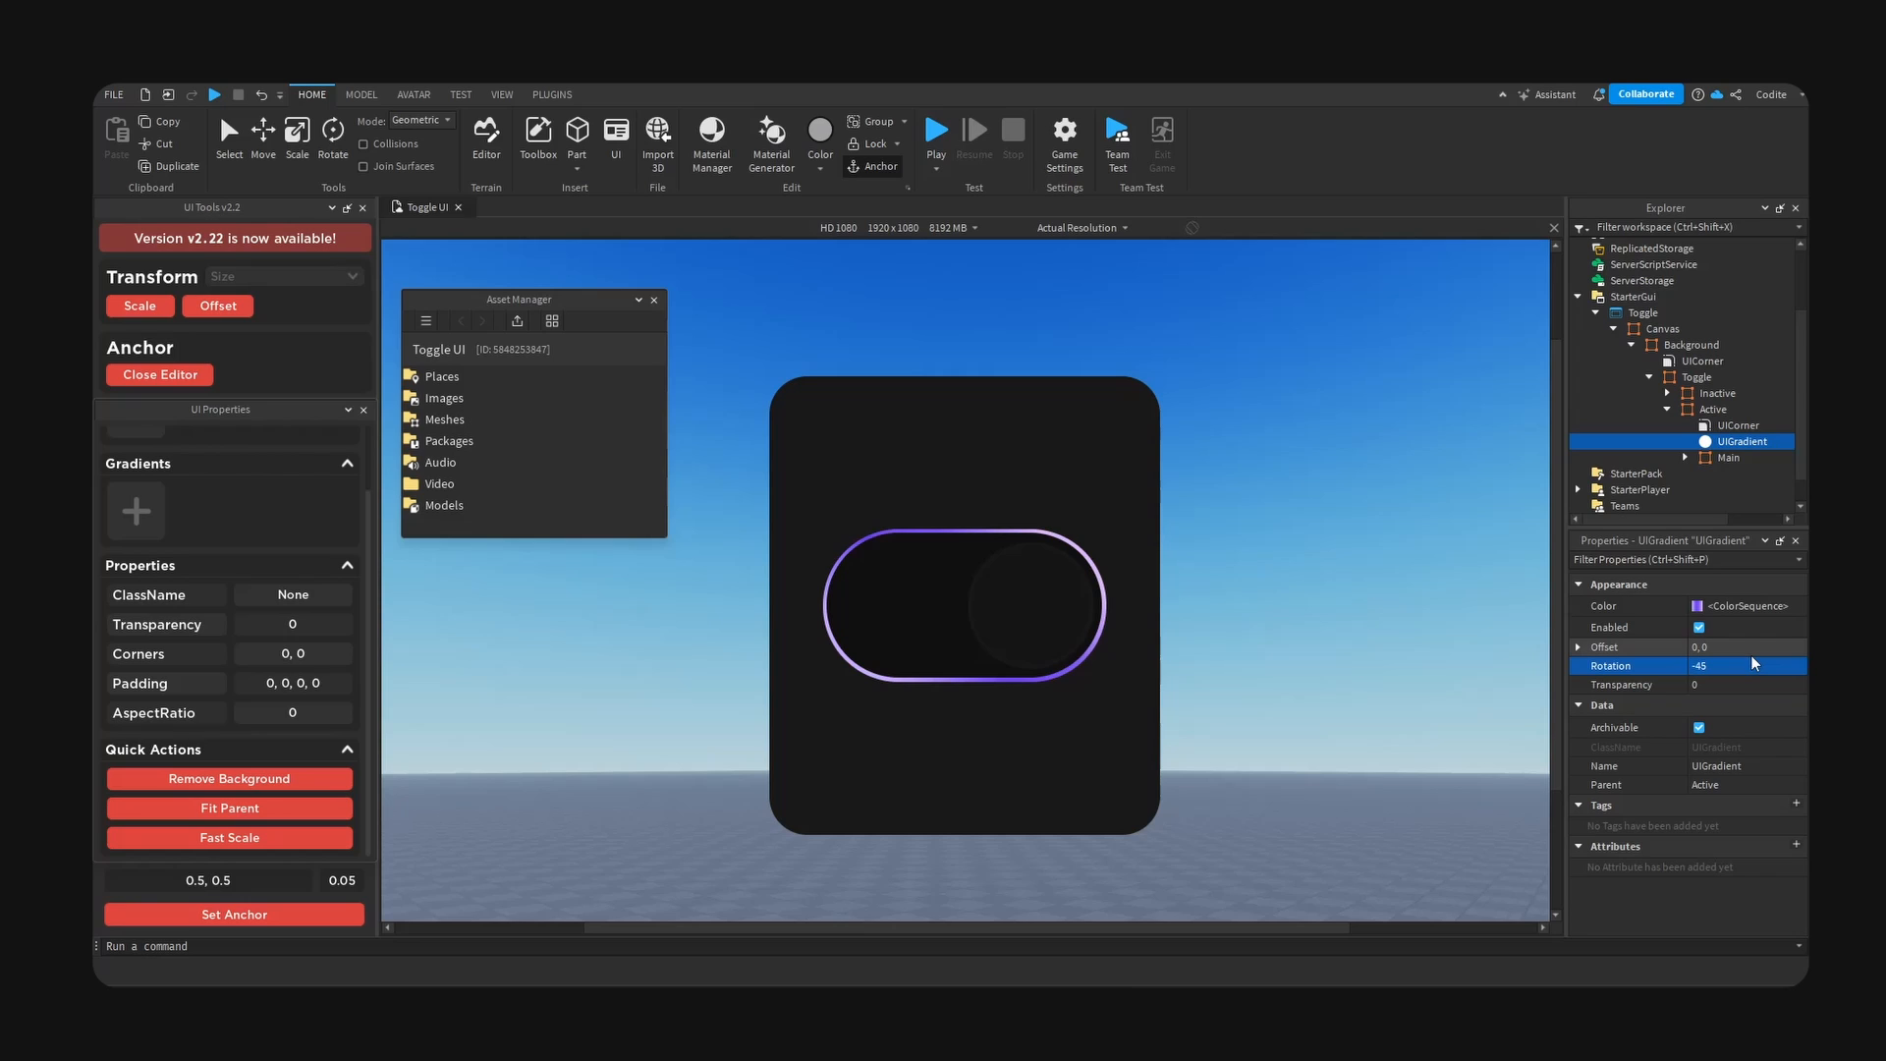
- Set the BackgroundColor3 of the Knob inside Active's Main frame to white, then deselect it
click(1685, 457)
click(1729, 457)
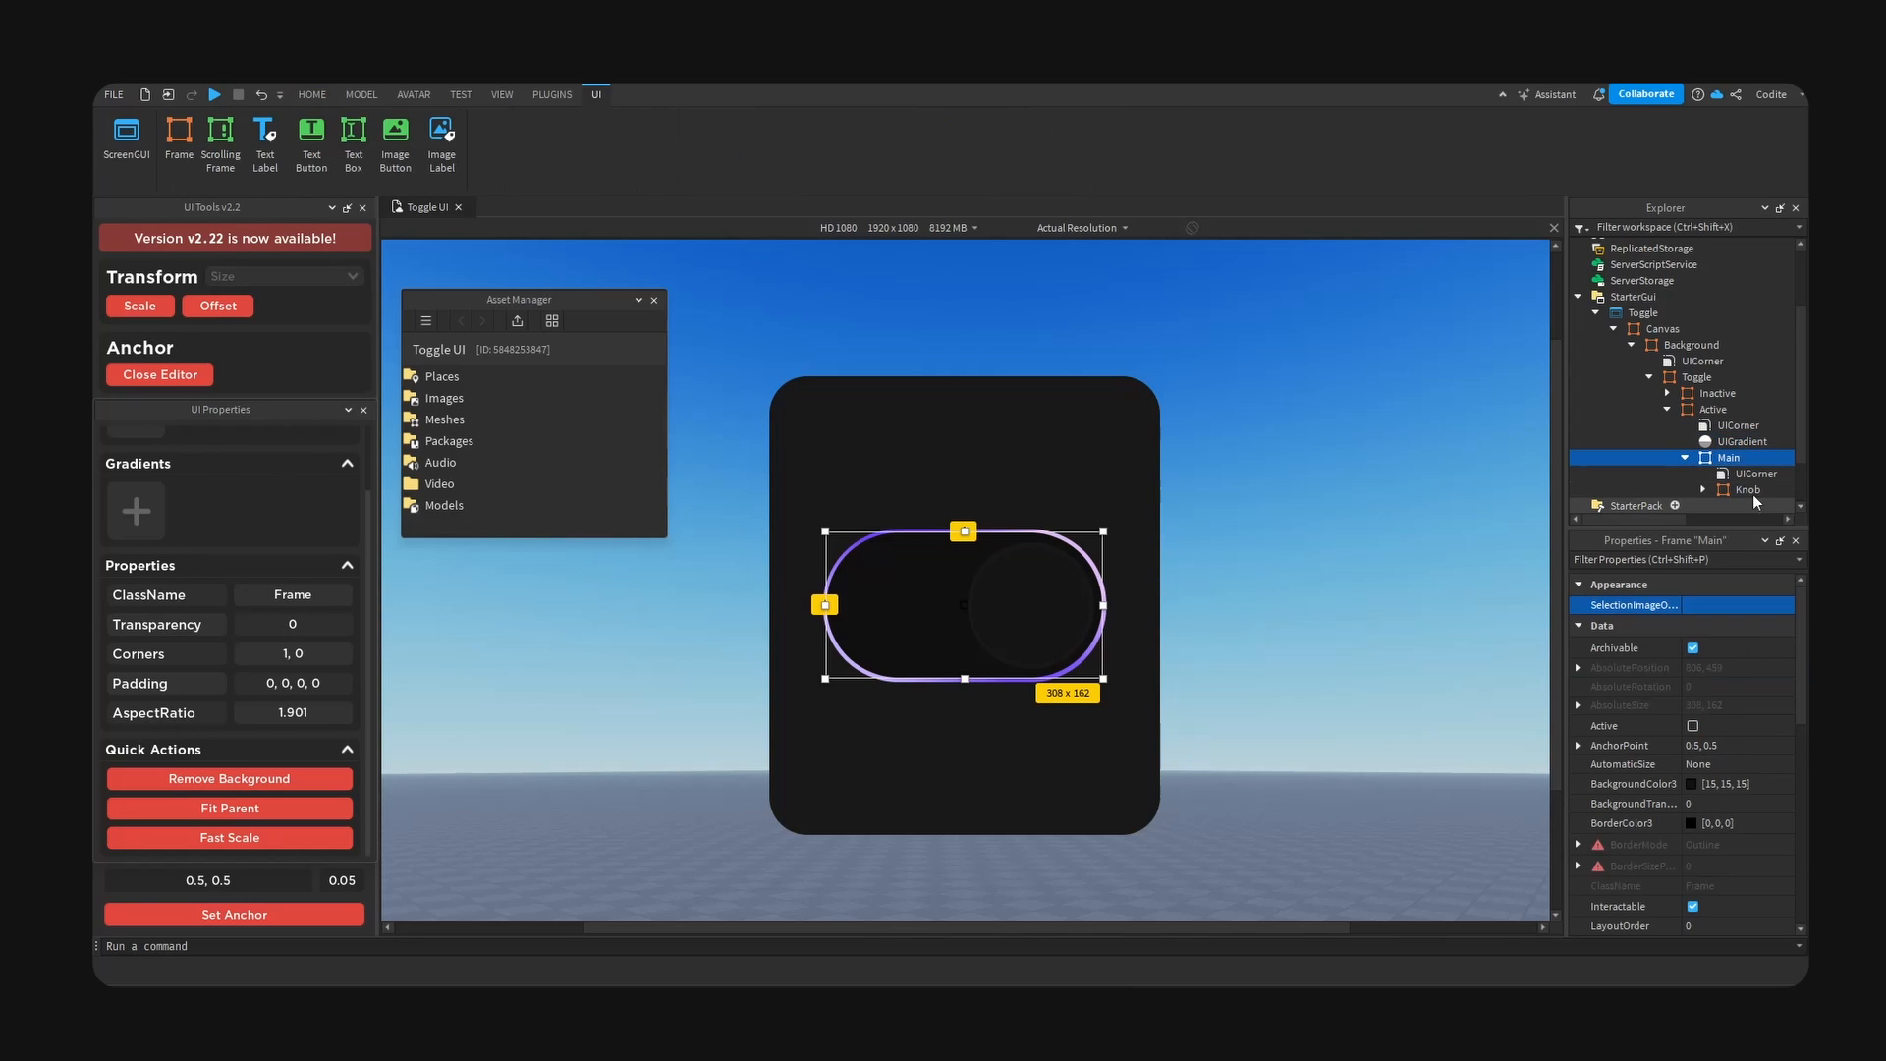
click(1729, 492)
scroll(1730, 484, down, 2)
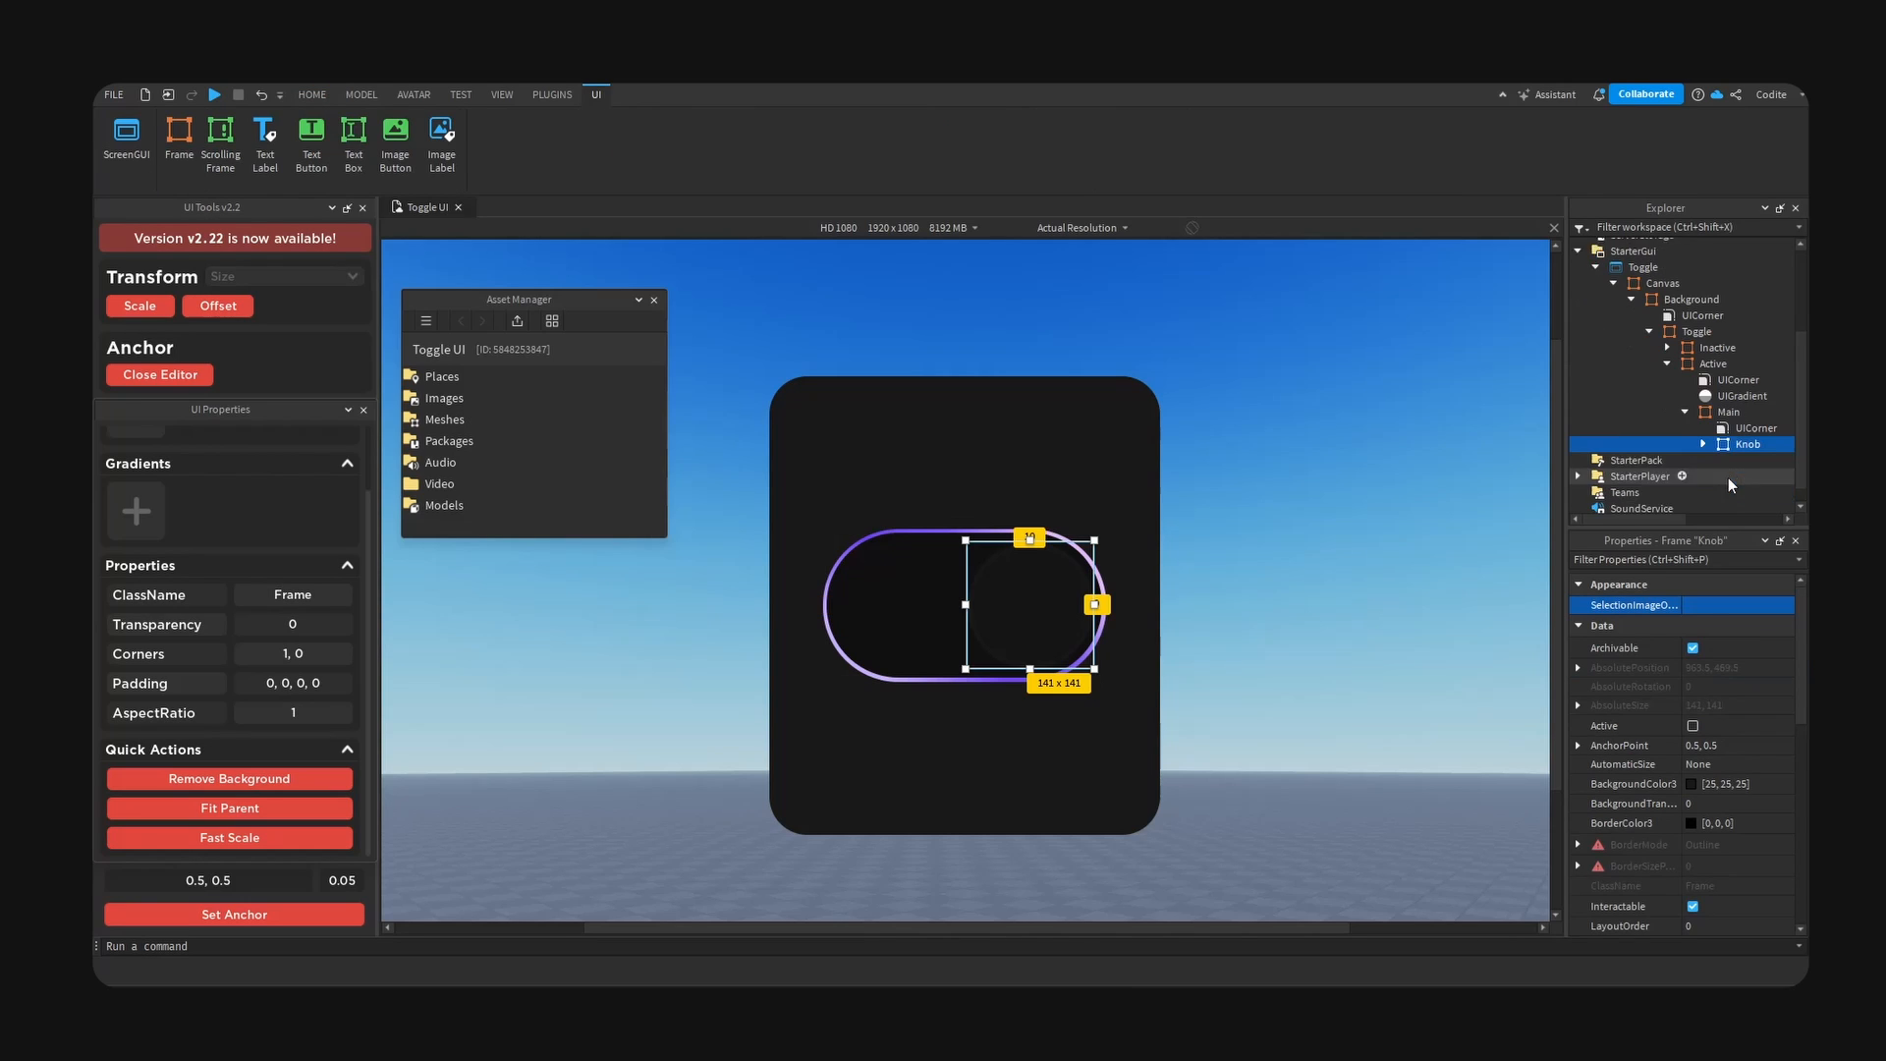
click(1704, 425)
click(1775, 456)
click(1746, 424)
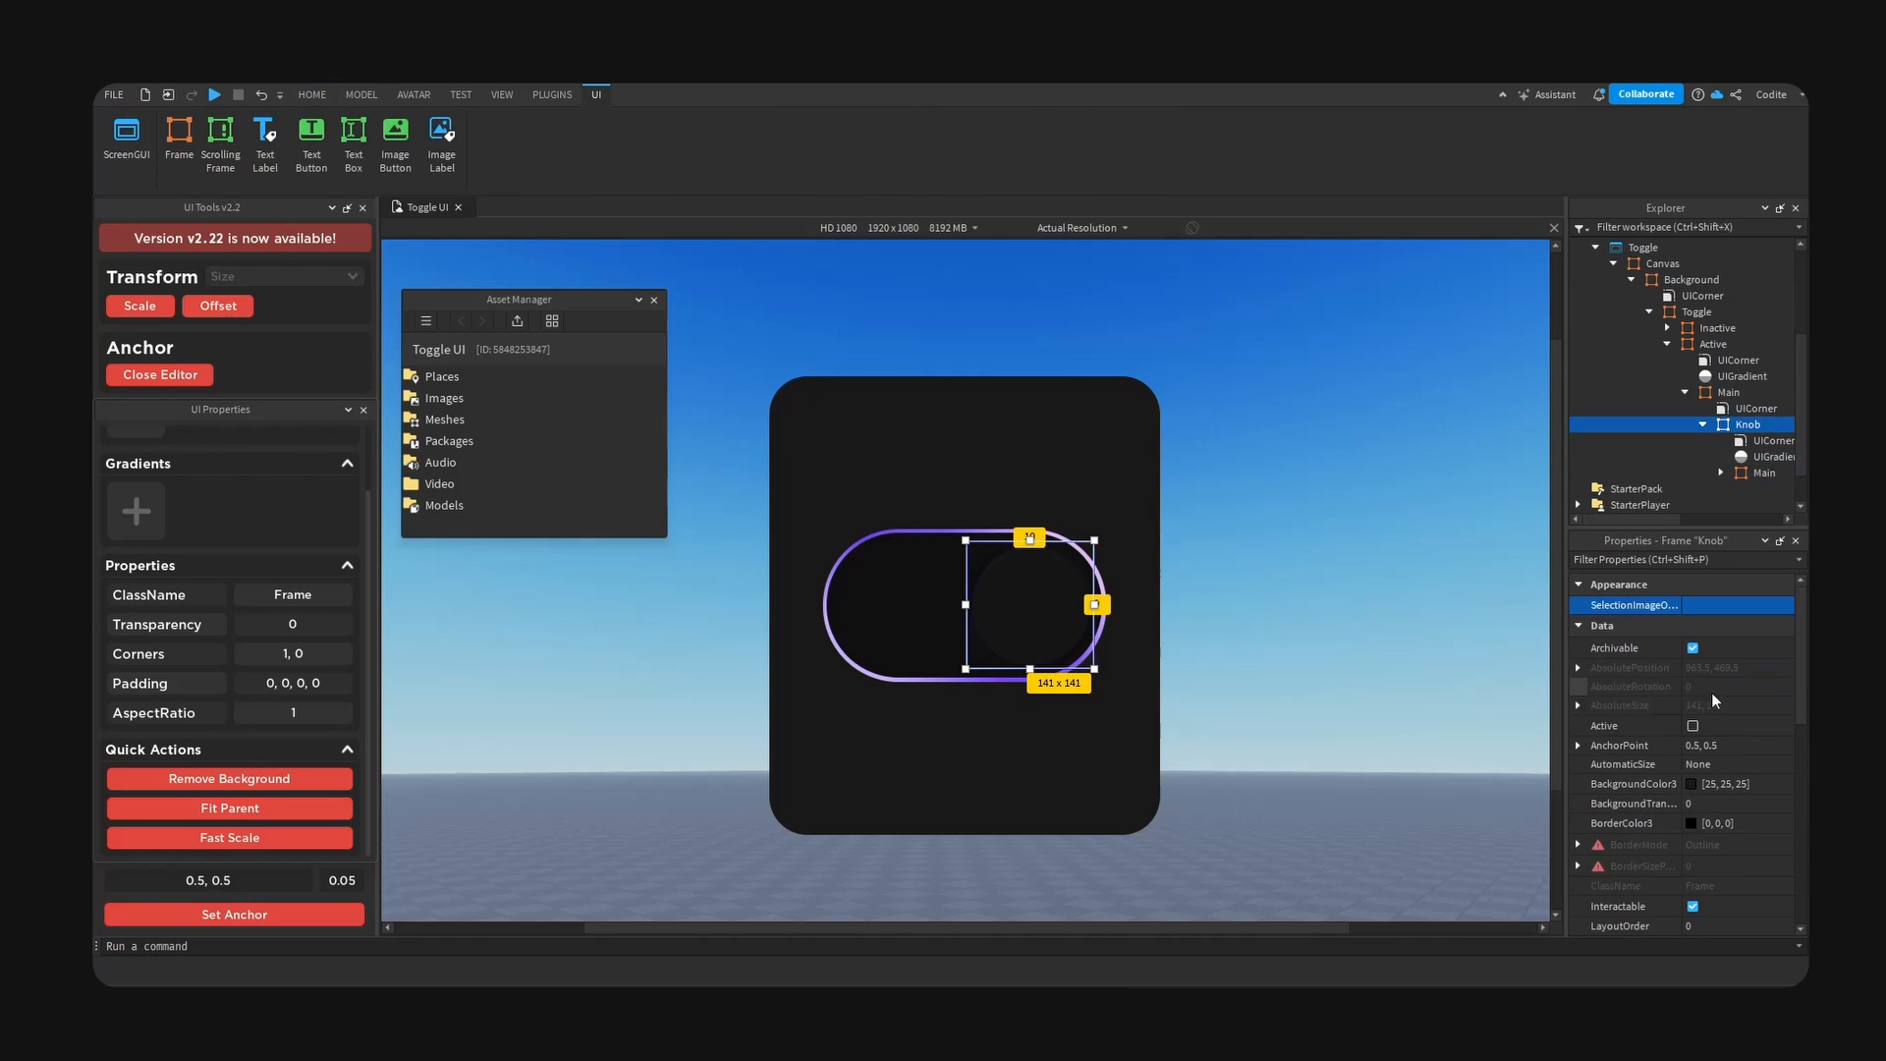
click(1631, 783)
drag(1056, 349, 1561, 415)
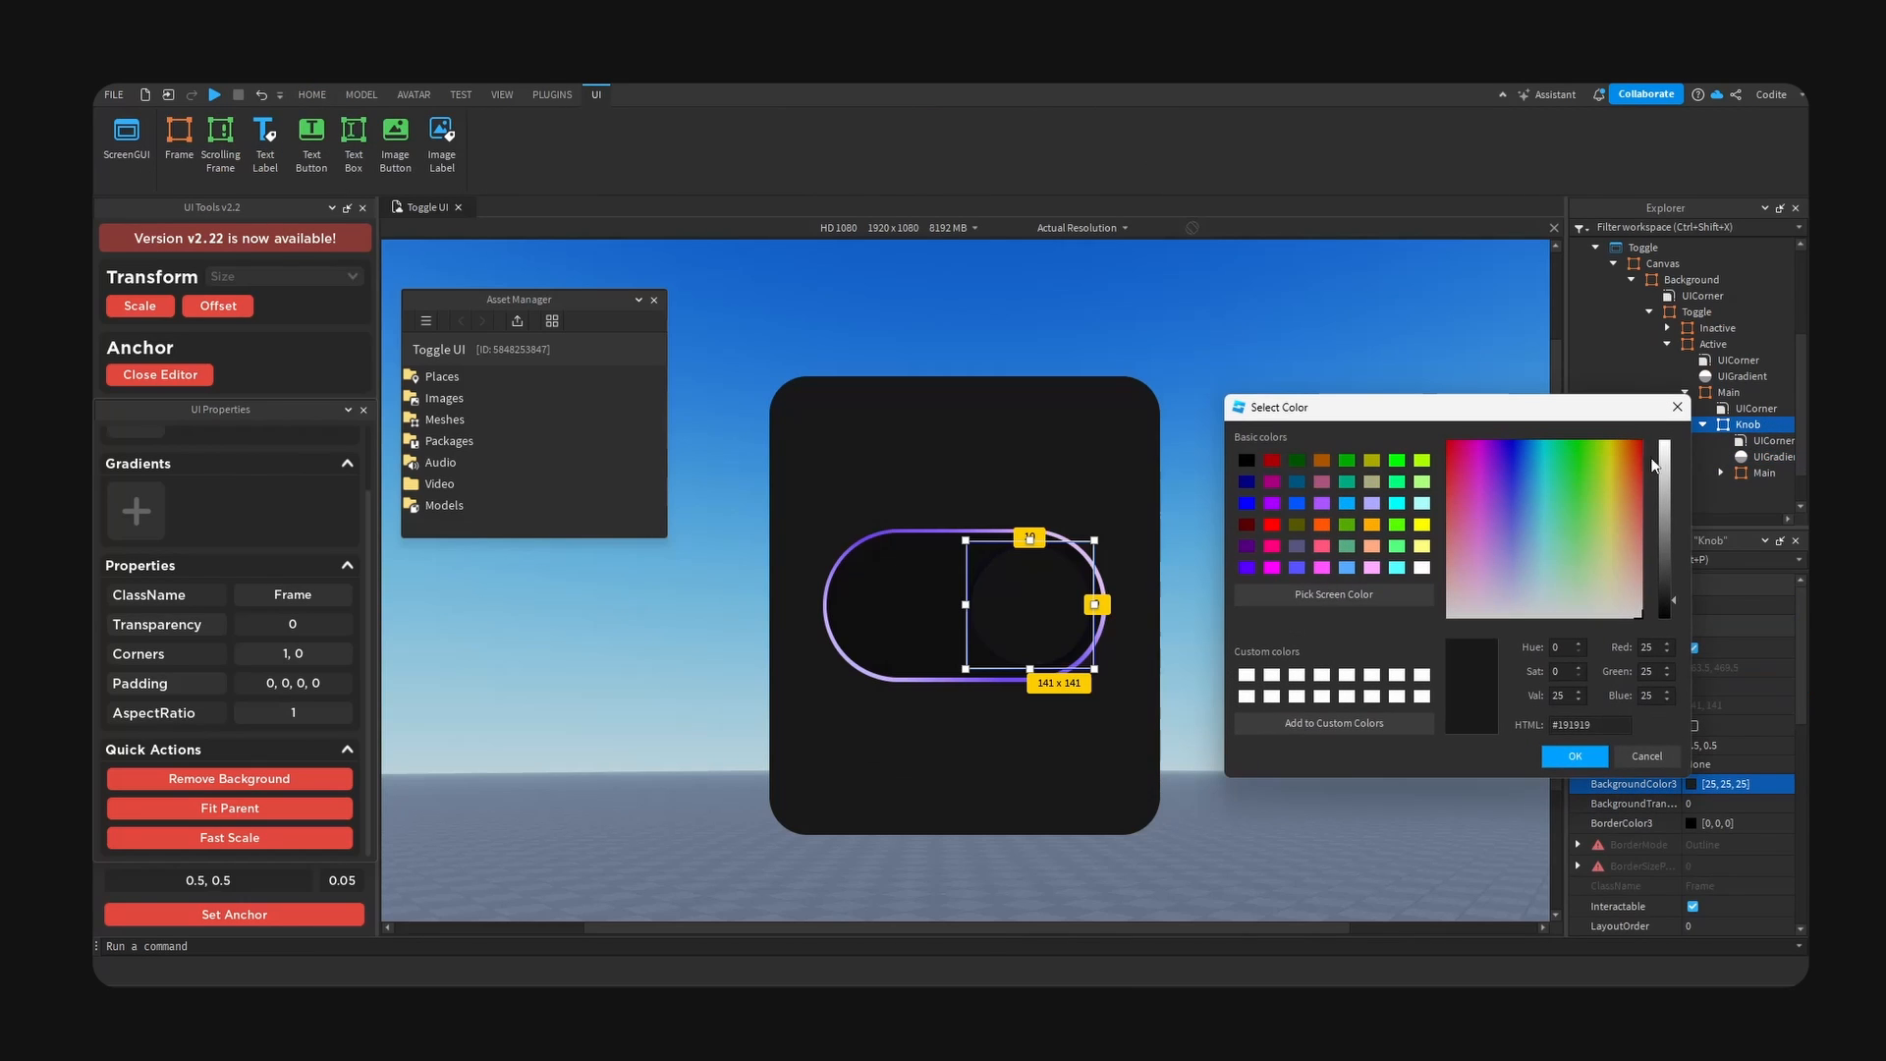
drag(1660, 460, 1663, 434)
click(1567, 755)
click(1275, 624)
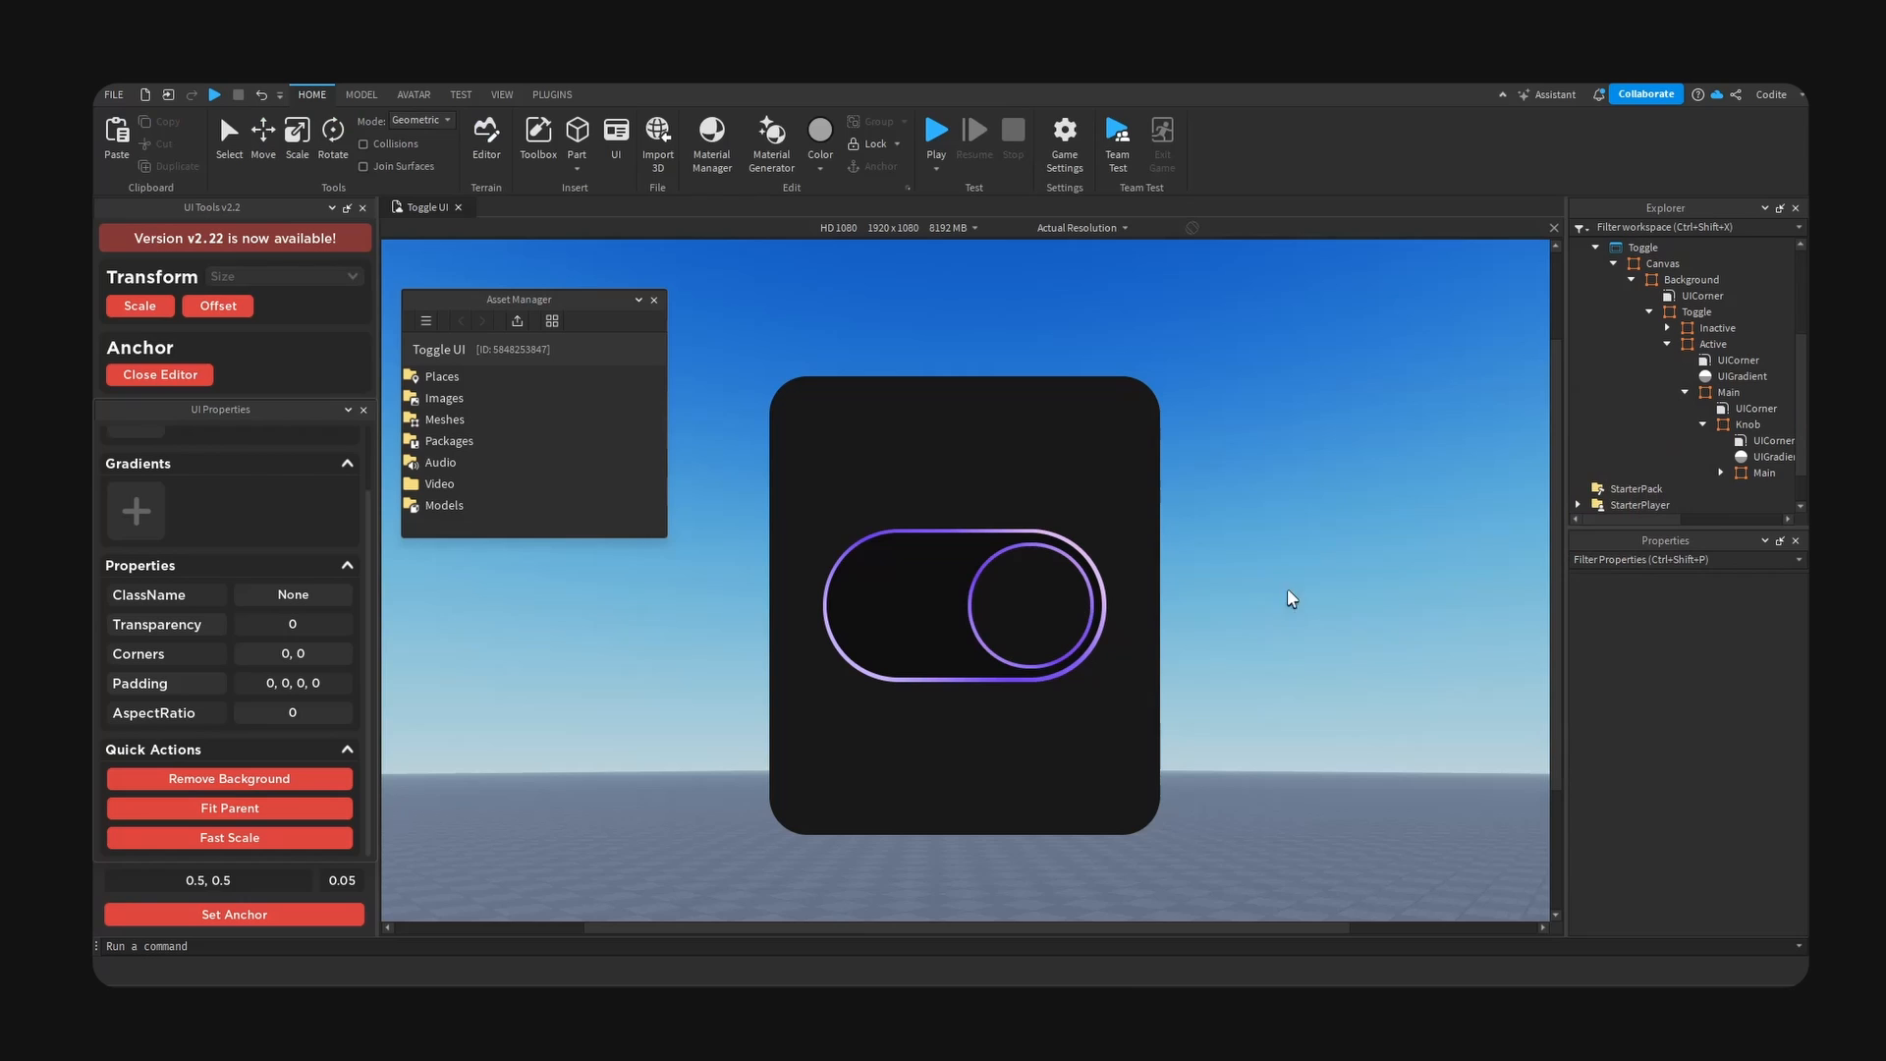
- Recolour the Knob's UIGradient from pale pink through vivid purple and violet to pale pinkish purple, and close the gradient editor
click(1773, 456)
click(1794, 606)
drag(1222, 503, 1493, 391)
click(1366, 501)
drag(1127, 357, 1670, 444)
mouse_move(1539, 601)
mouse_down()
mouse_move(1492, 674)
mouse_move(1487, 651)
mouse_move(1545, 623)
mouse_up()
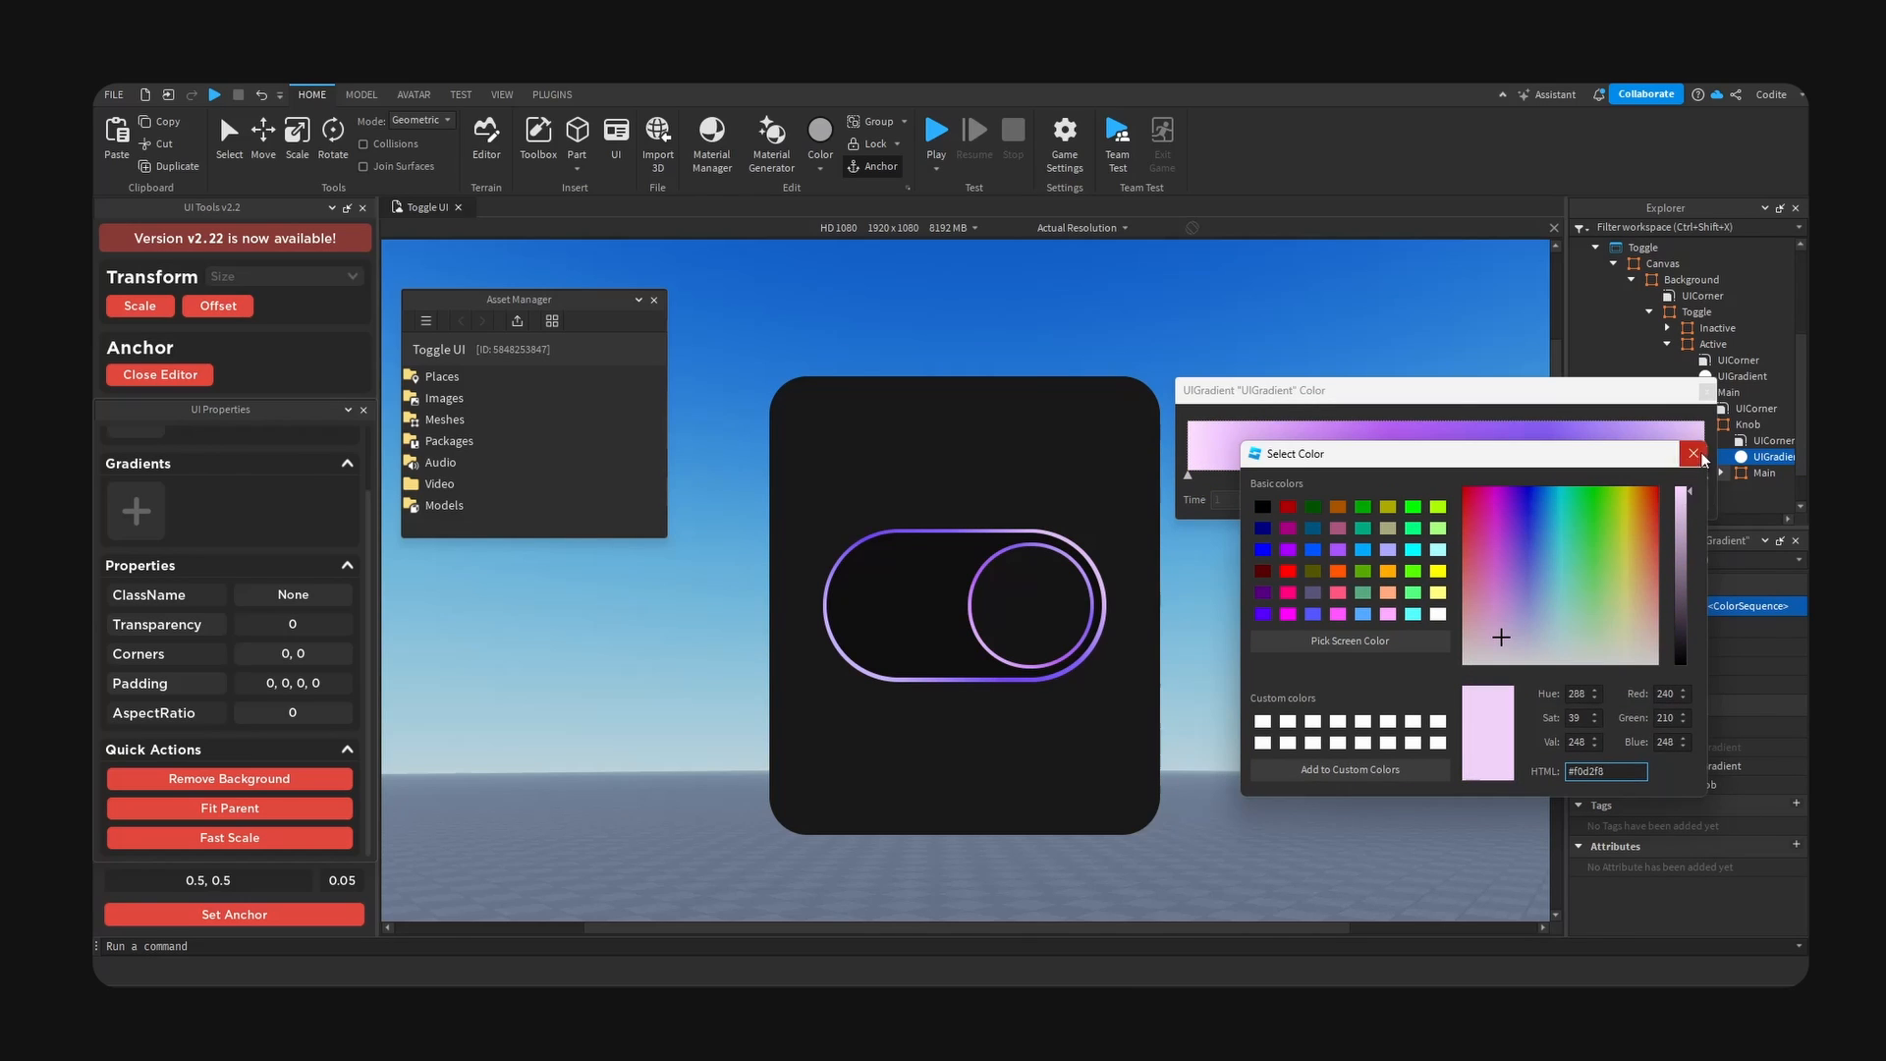
click(1702, 457)
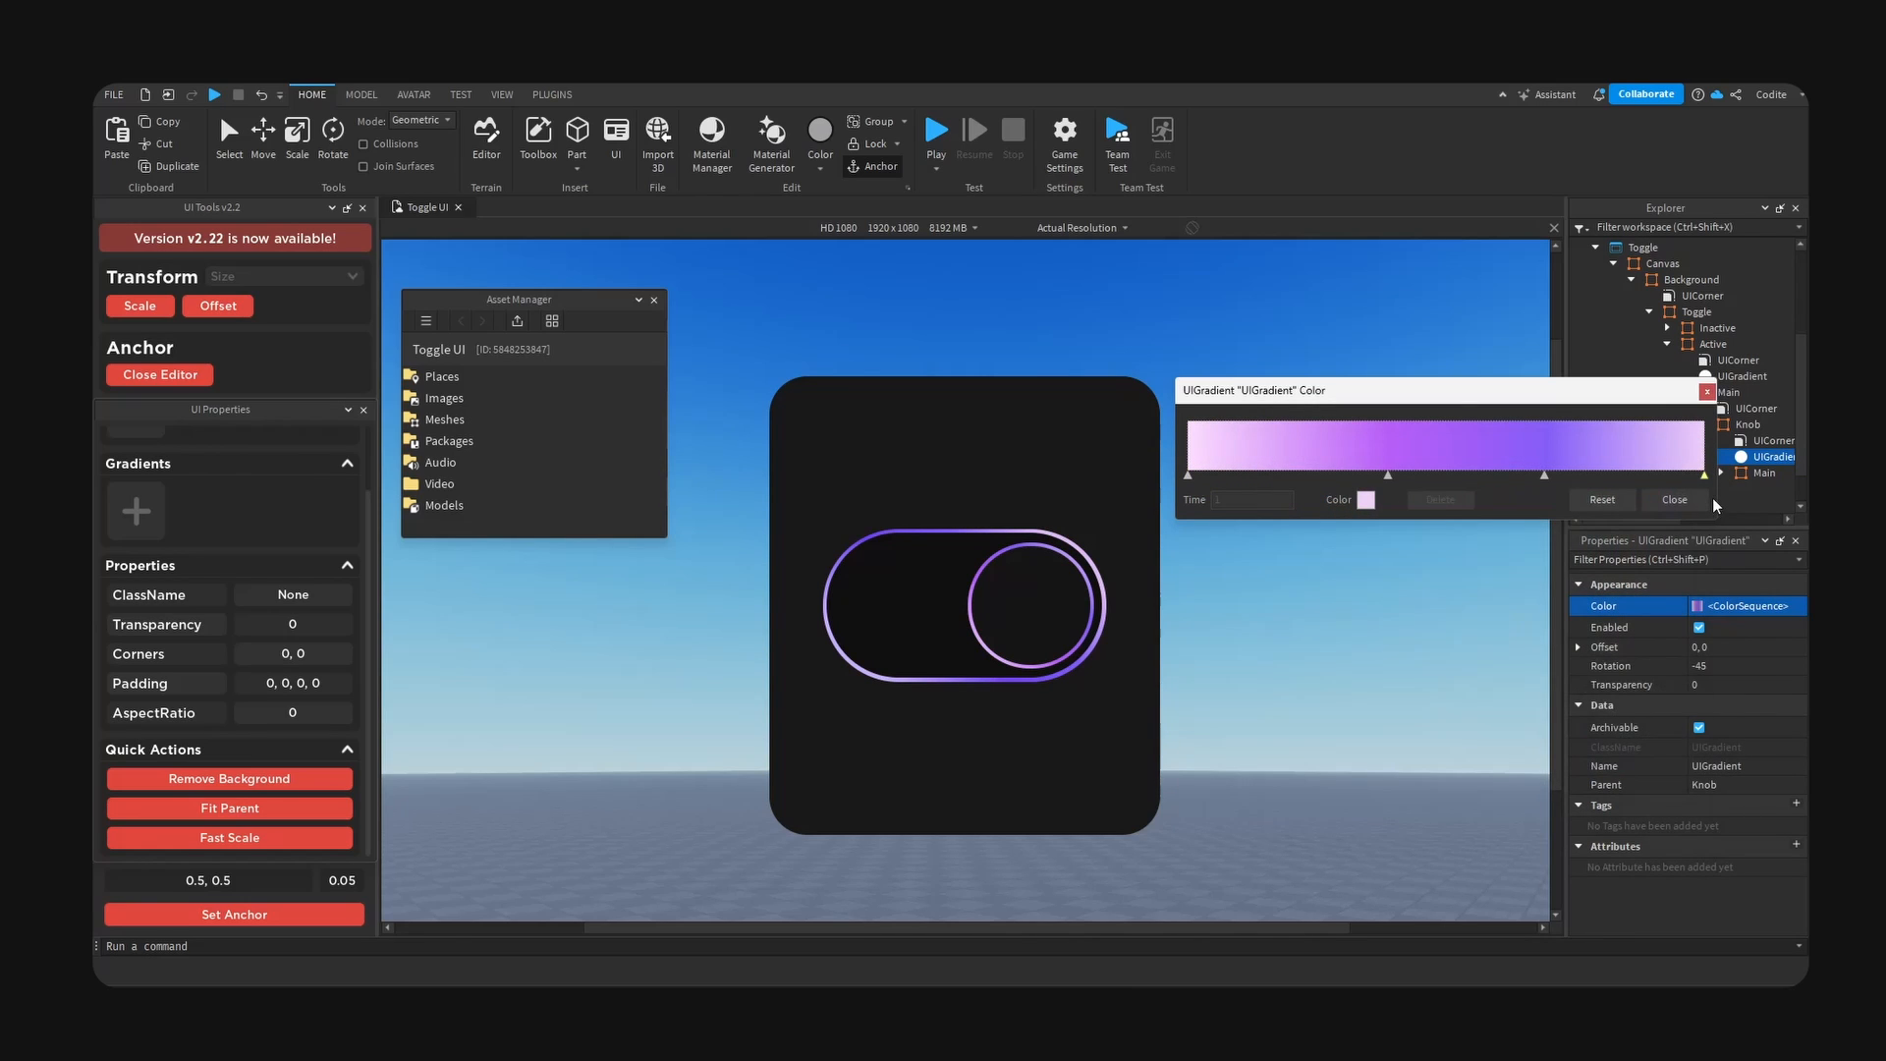
click(1676, 500)
- Set the BackgroundColor3 of Active's Main frame to a near-black purple, about #030006, then deselect it
click(1728, 392)
click(1705, 425)
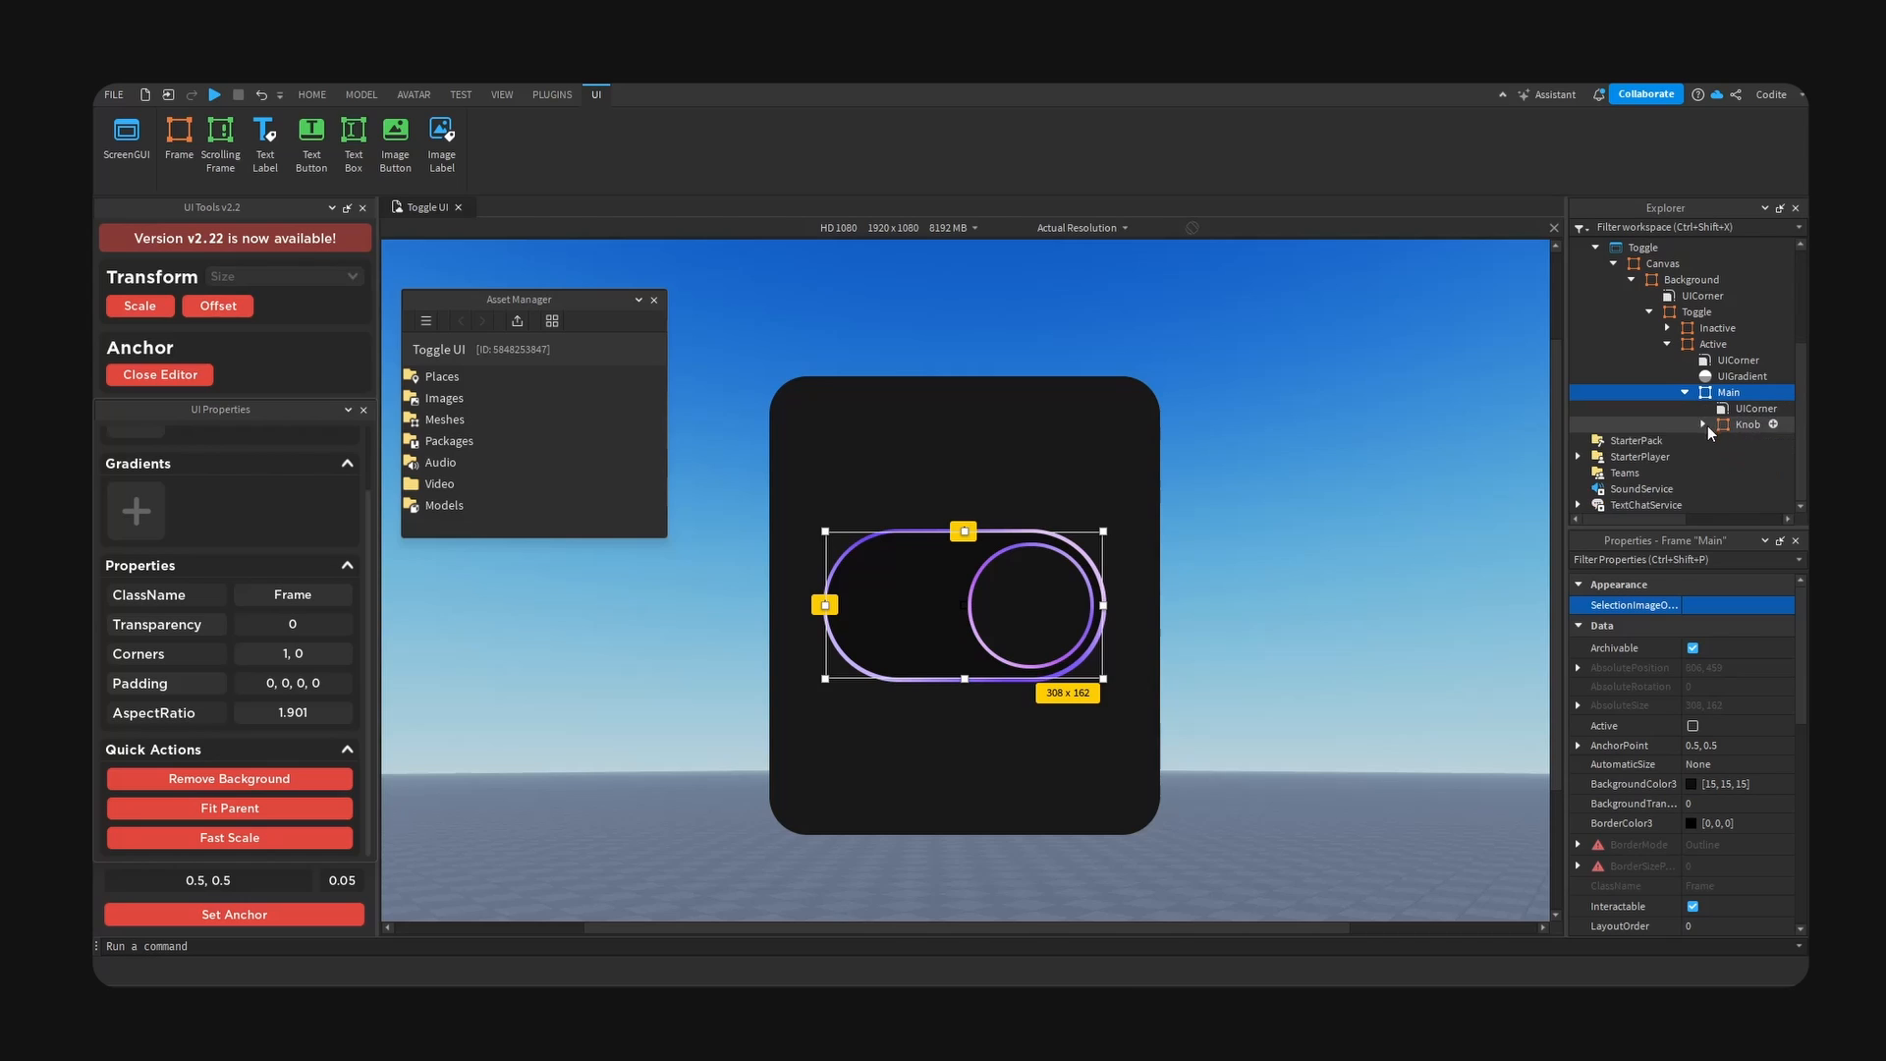
click(1739, 783)
click(1691, 783)
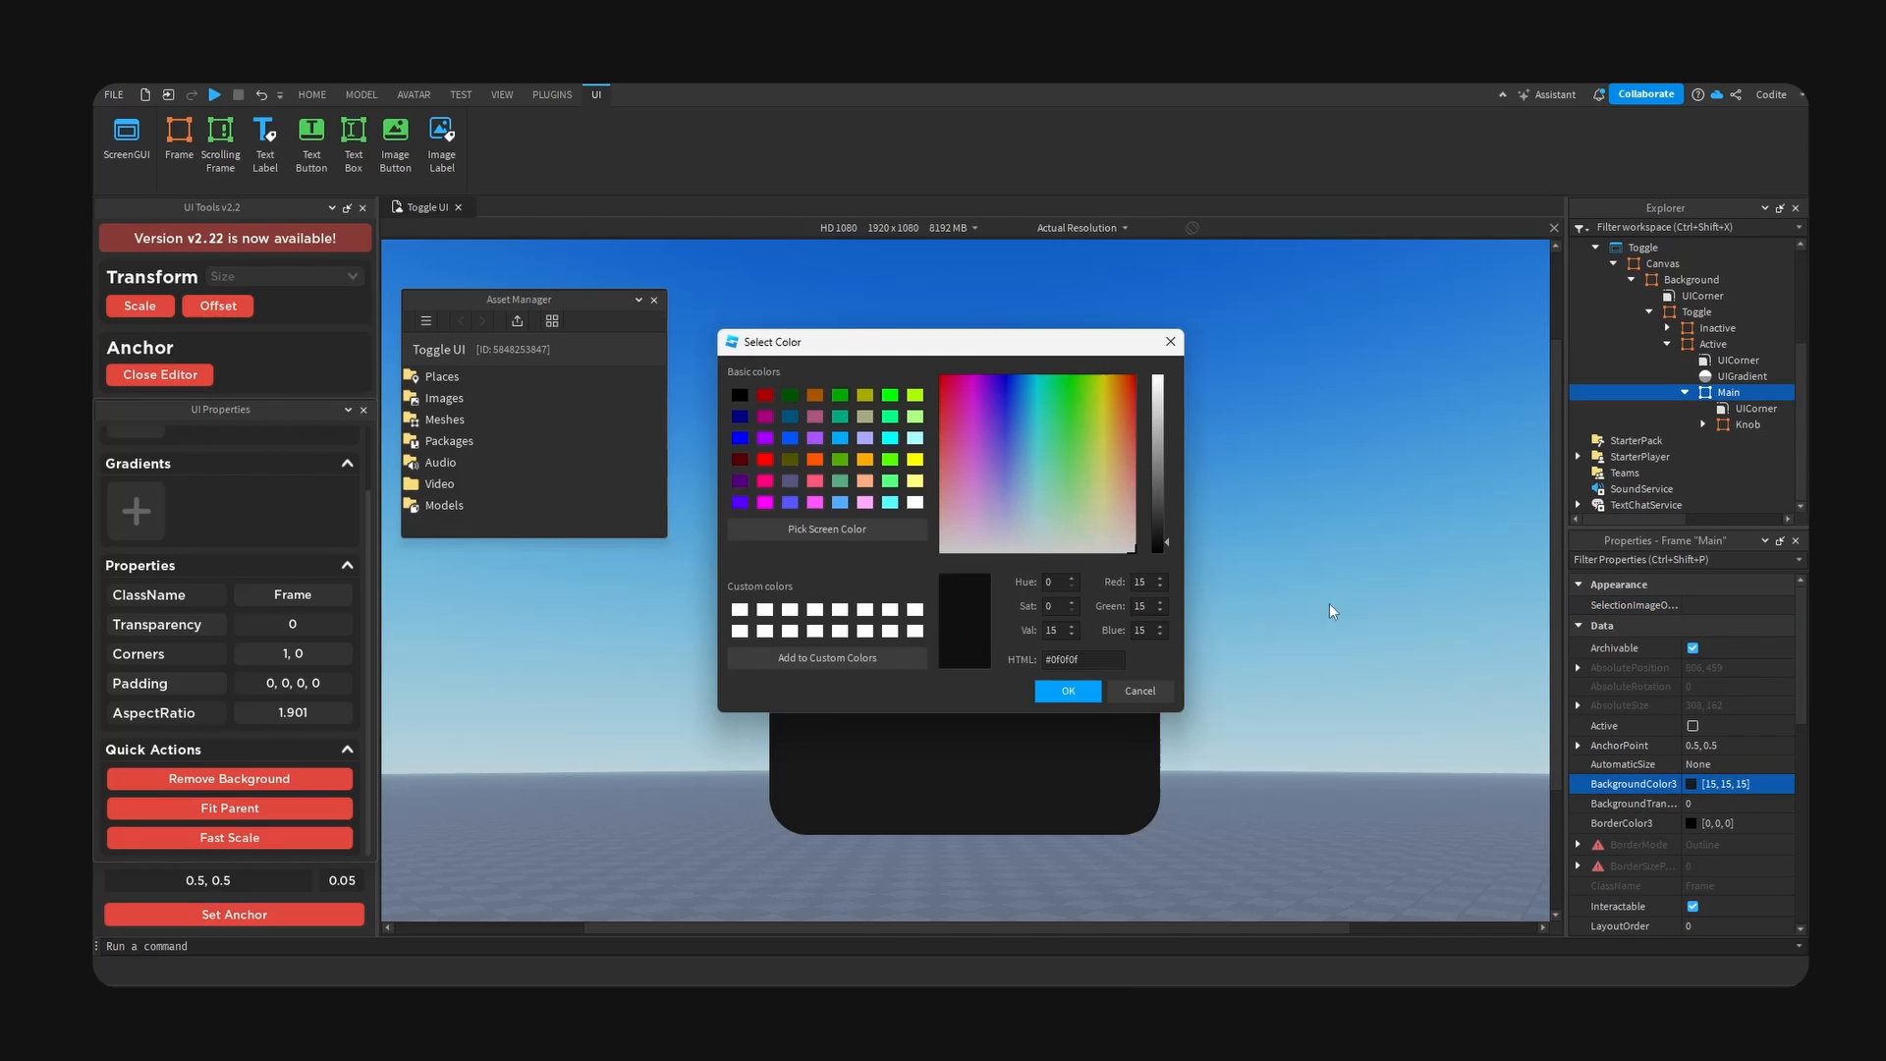
drag(953, 344, 1494, 438)
click(1495, 433)
drag(1661, 597, 1661, 605)
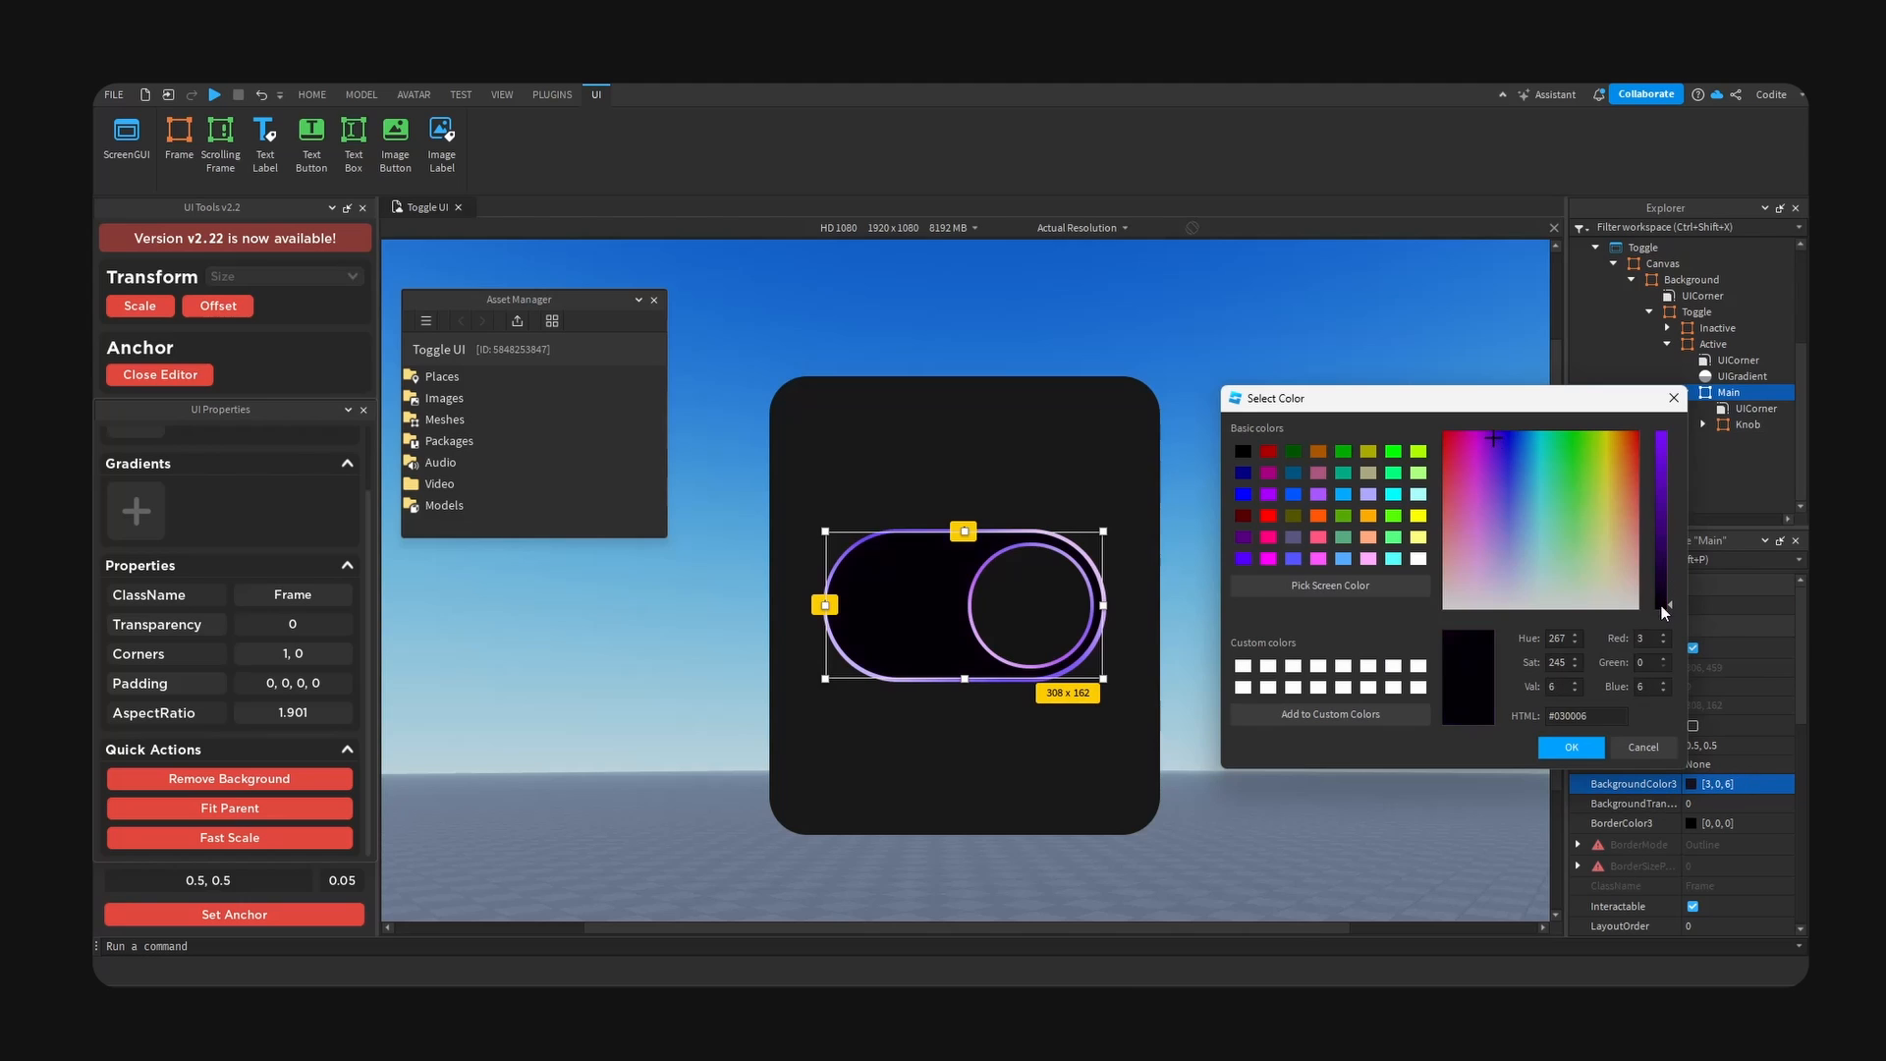
click(1572, 748)
click(1361, 649)
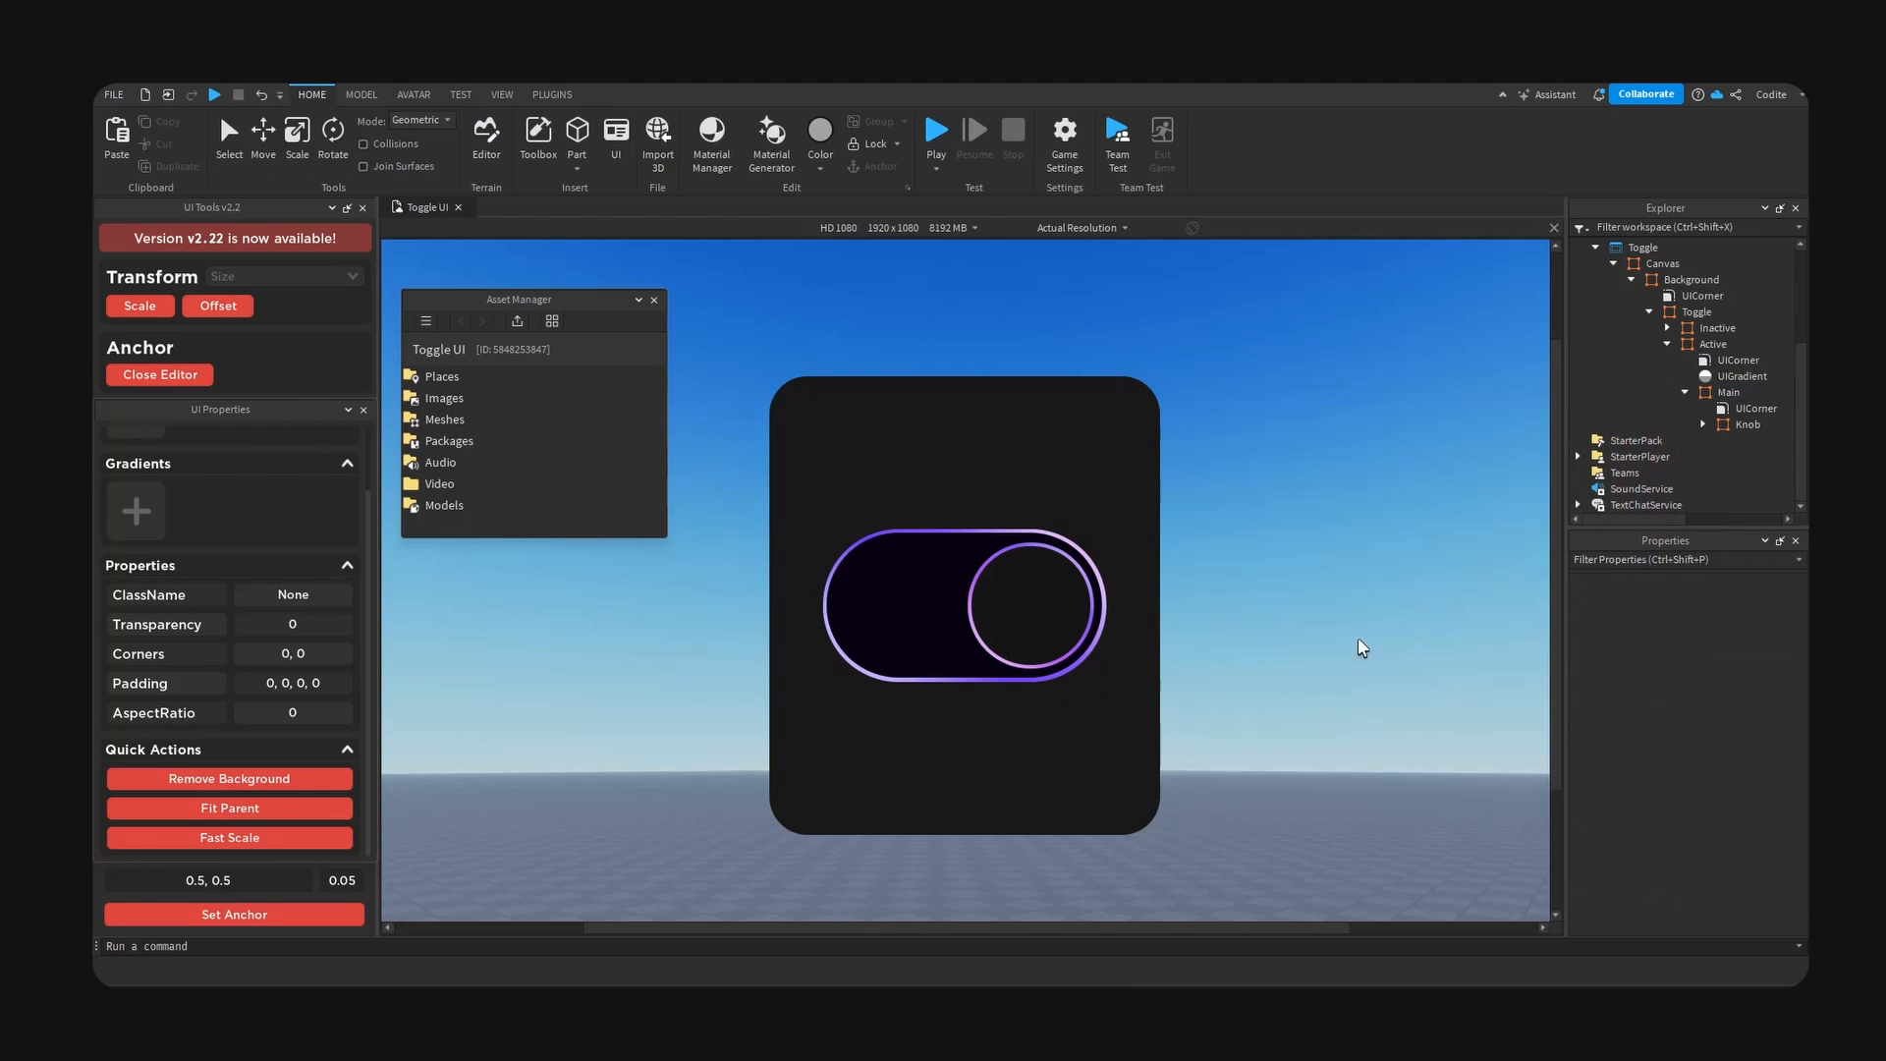
right_drag(1358, 641, 1354, 541)
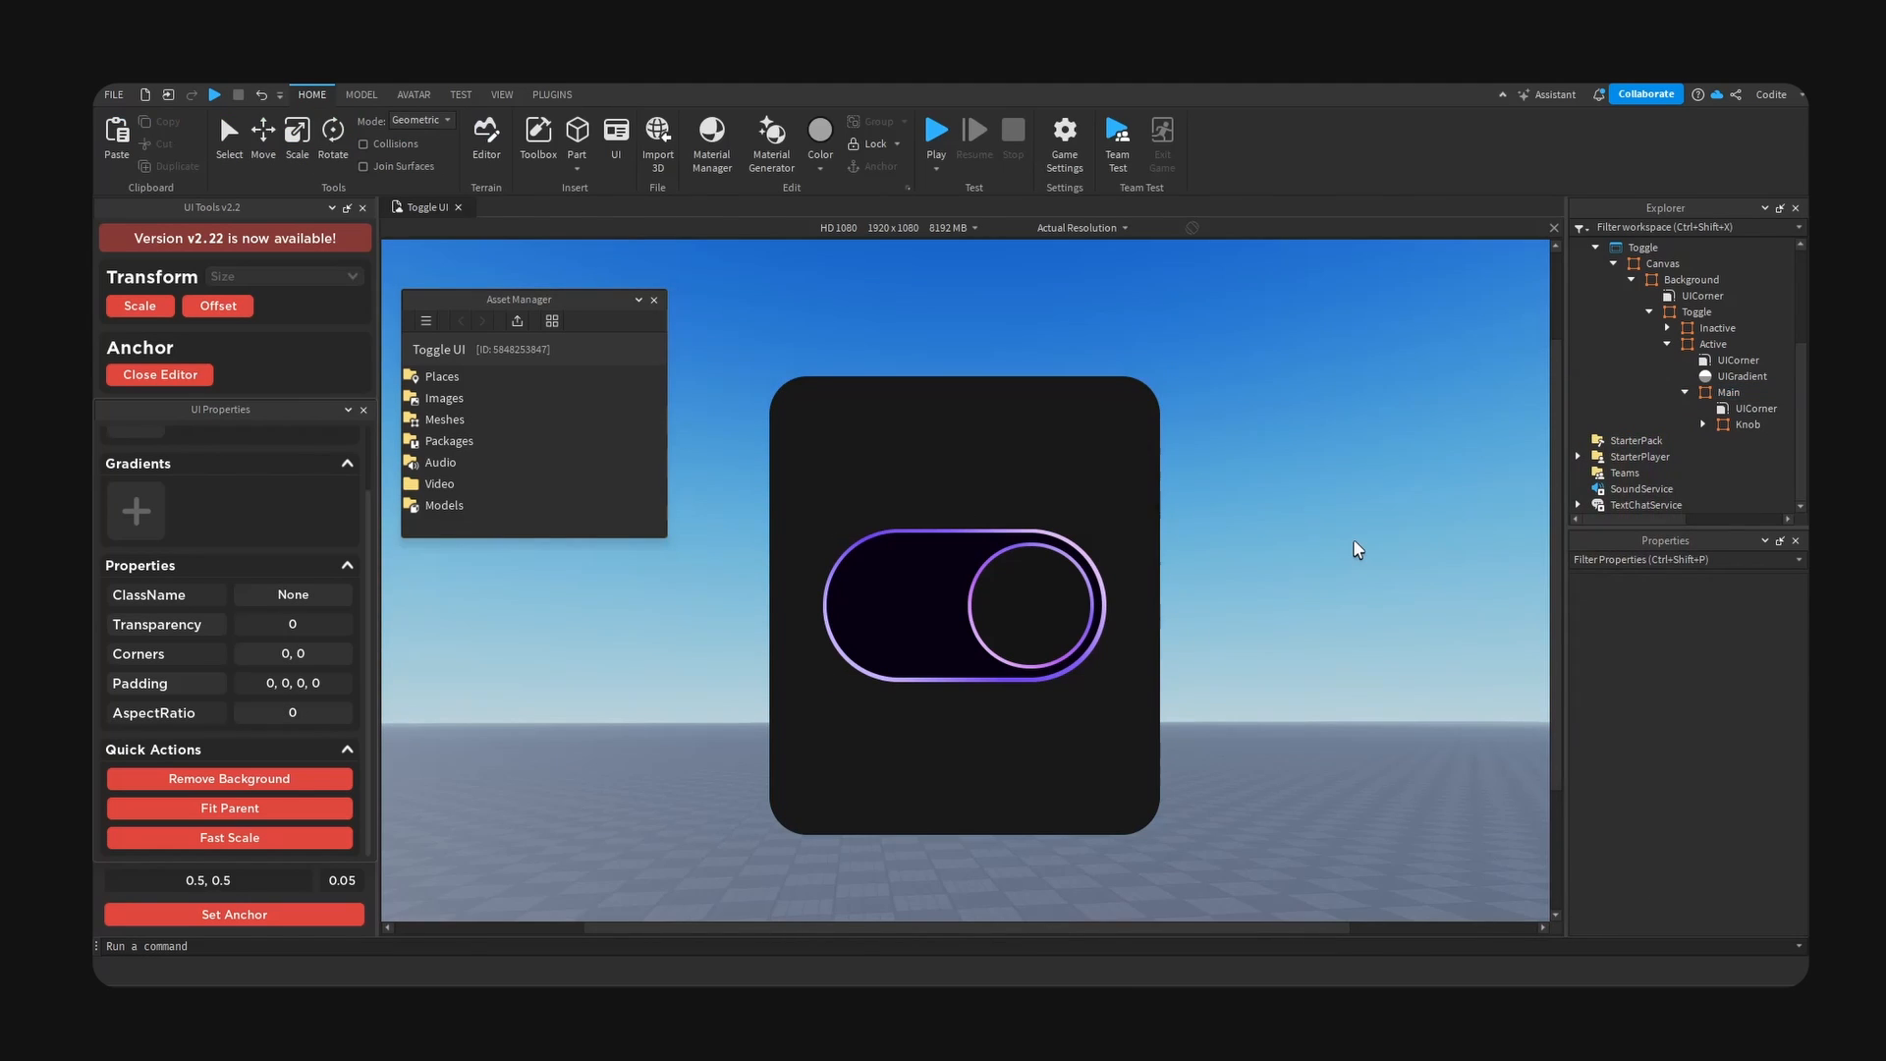
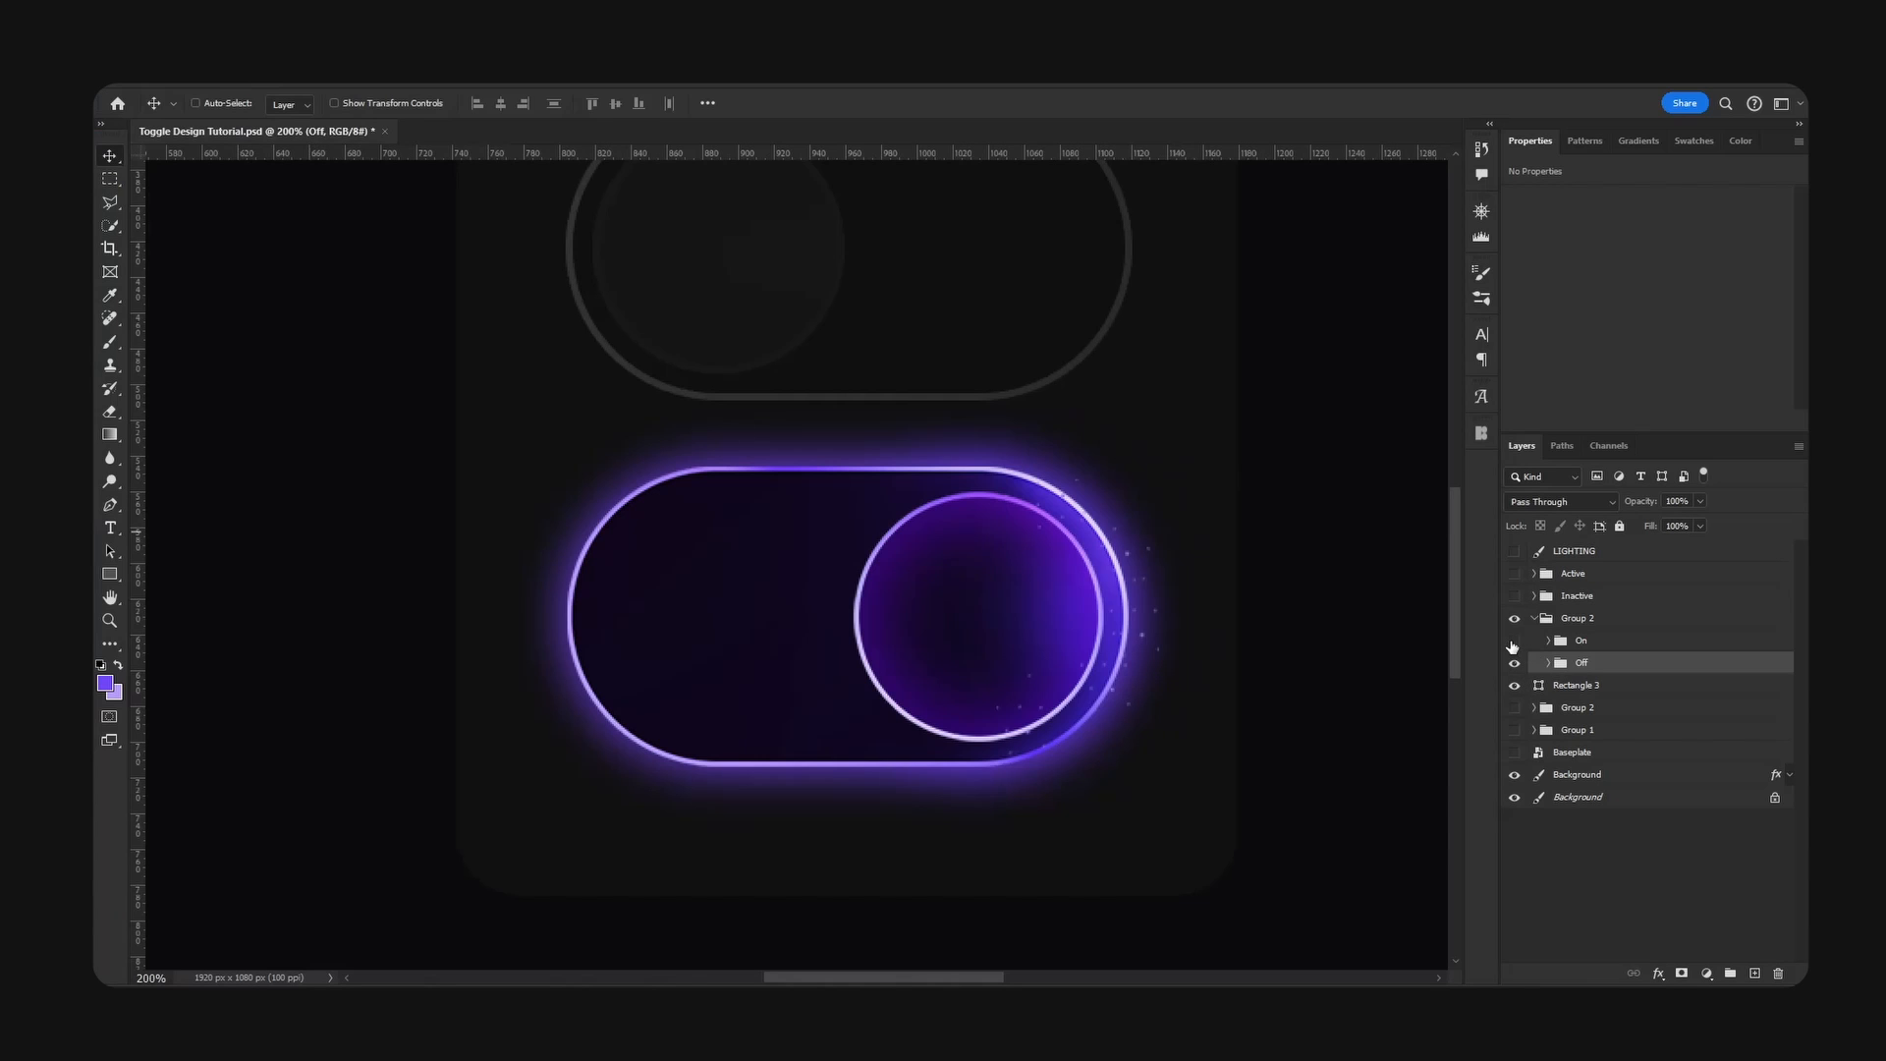
- Isolate the On group by moving it out of Group 2 to below LIGHTING and hiding Group 2 and Rectangle 3
click(1513, 645)
drag(1611, 646, 1621, 574)
click(1531, 646)
click(1514, 640)
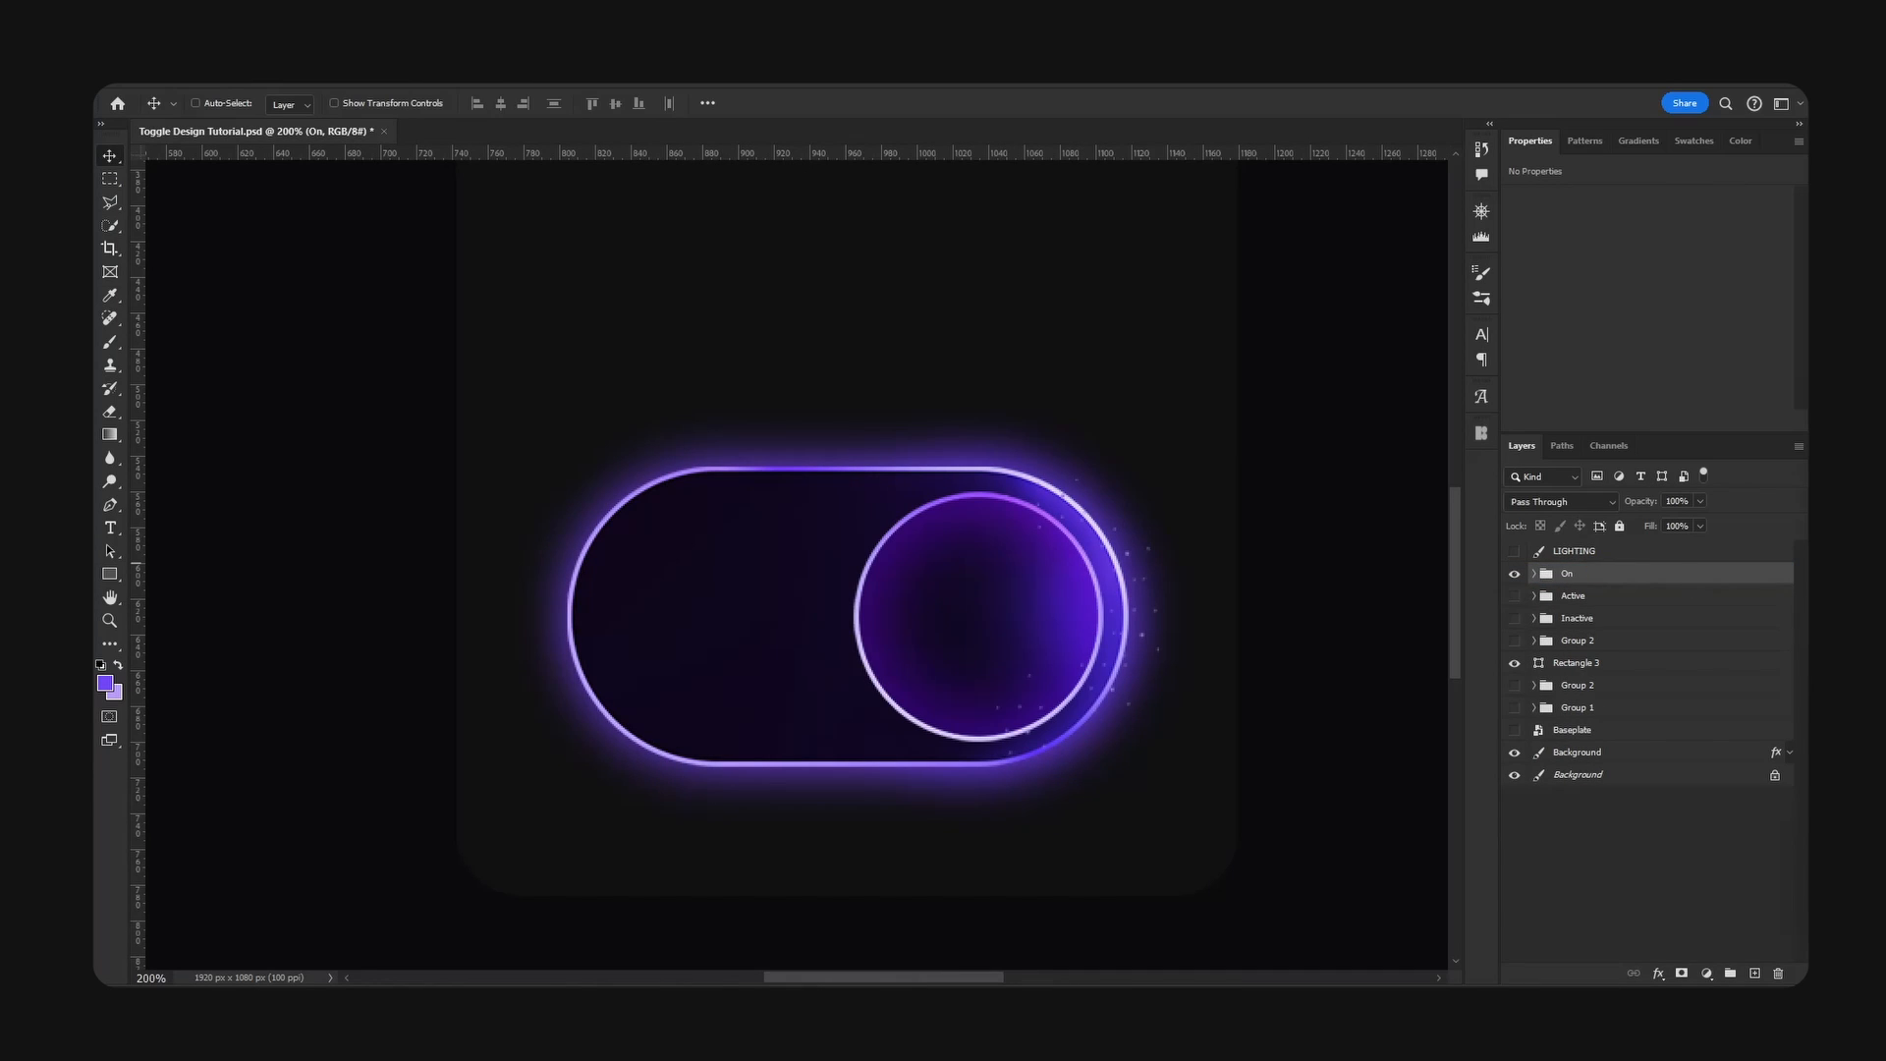
click(1535, 574)
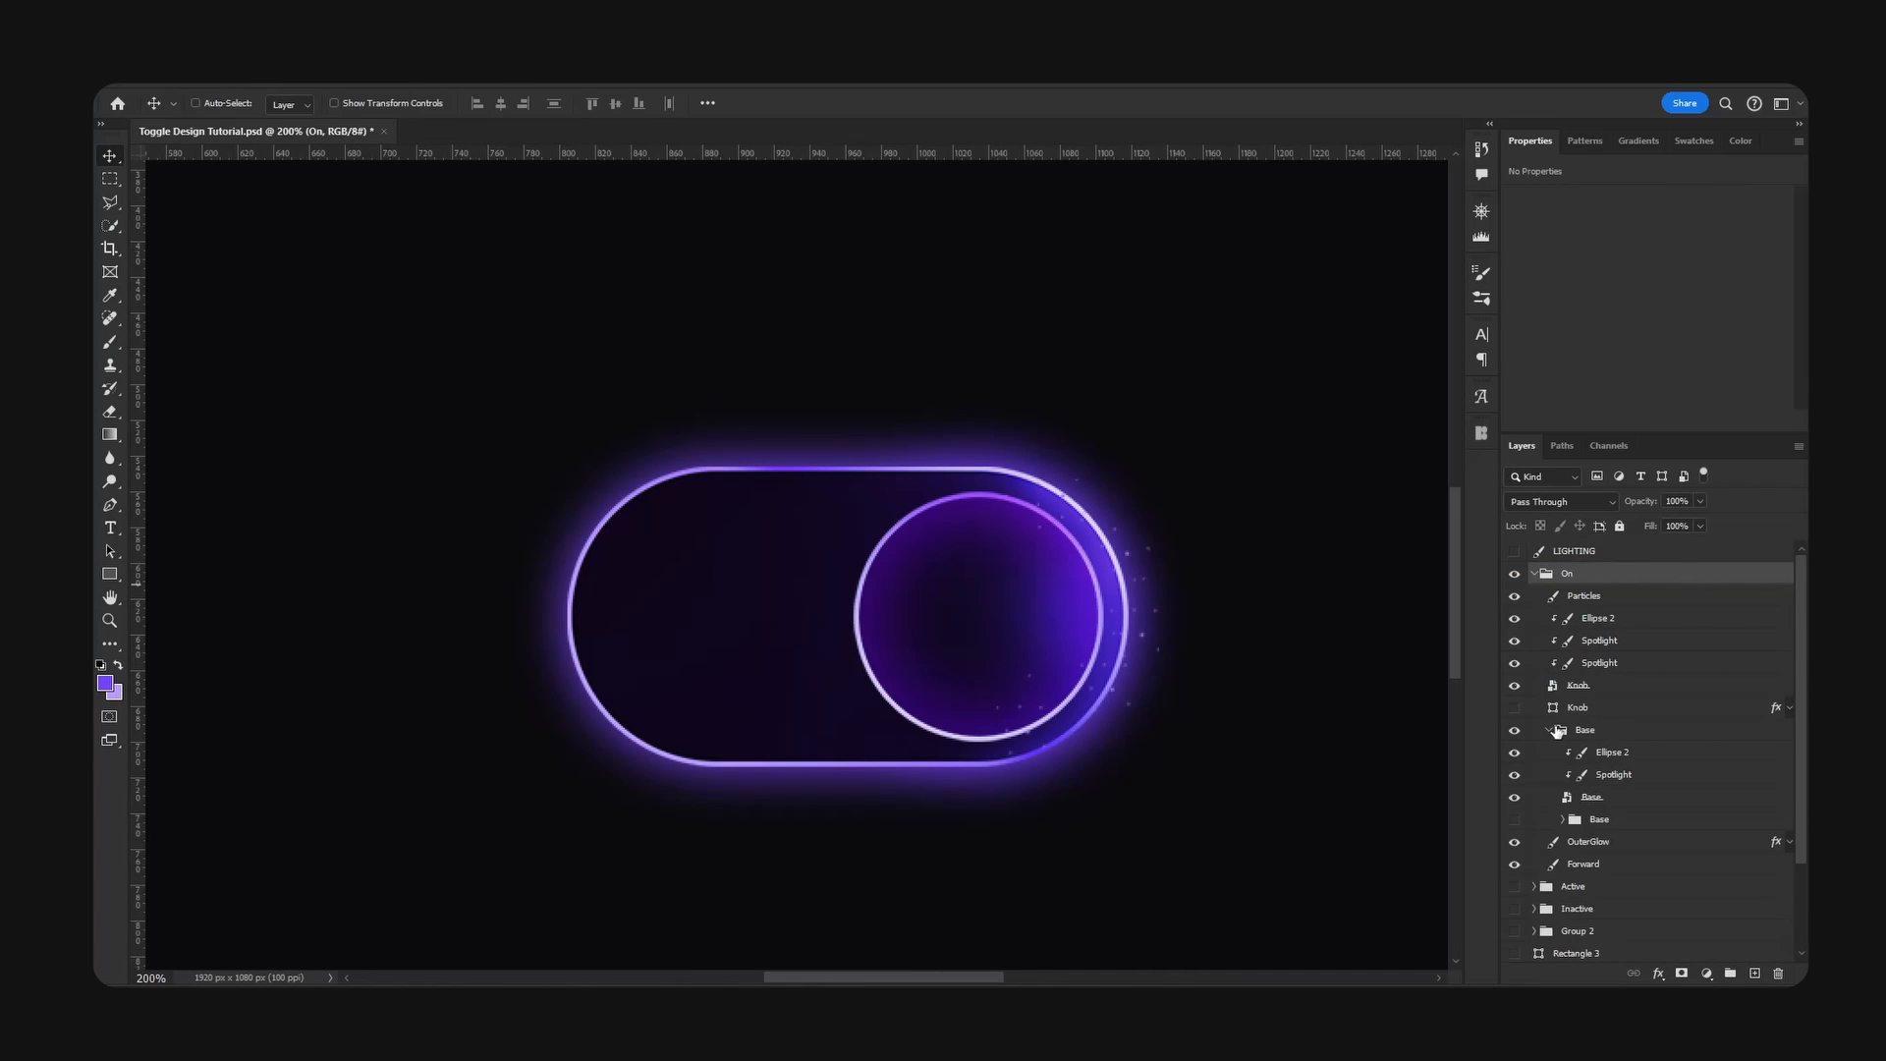
click(1551, 730)
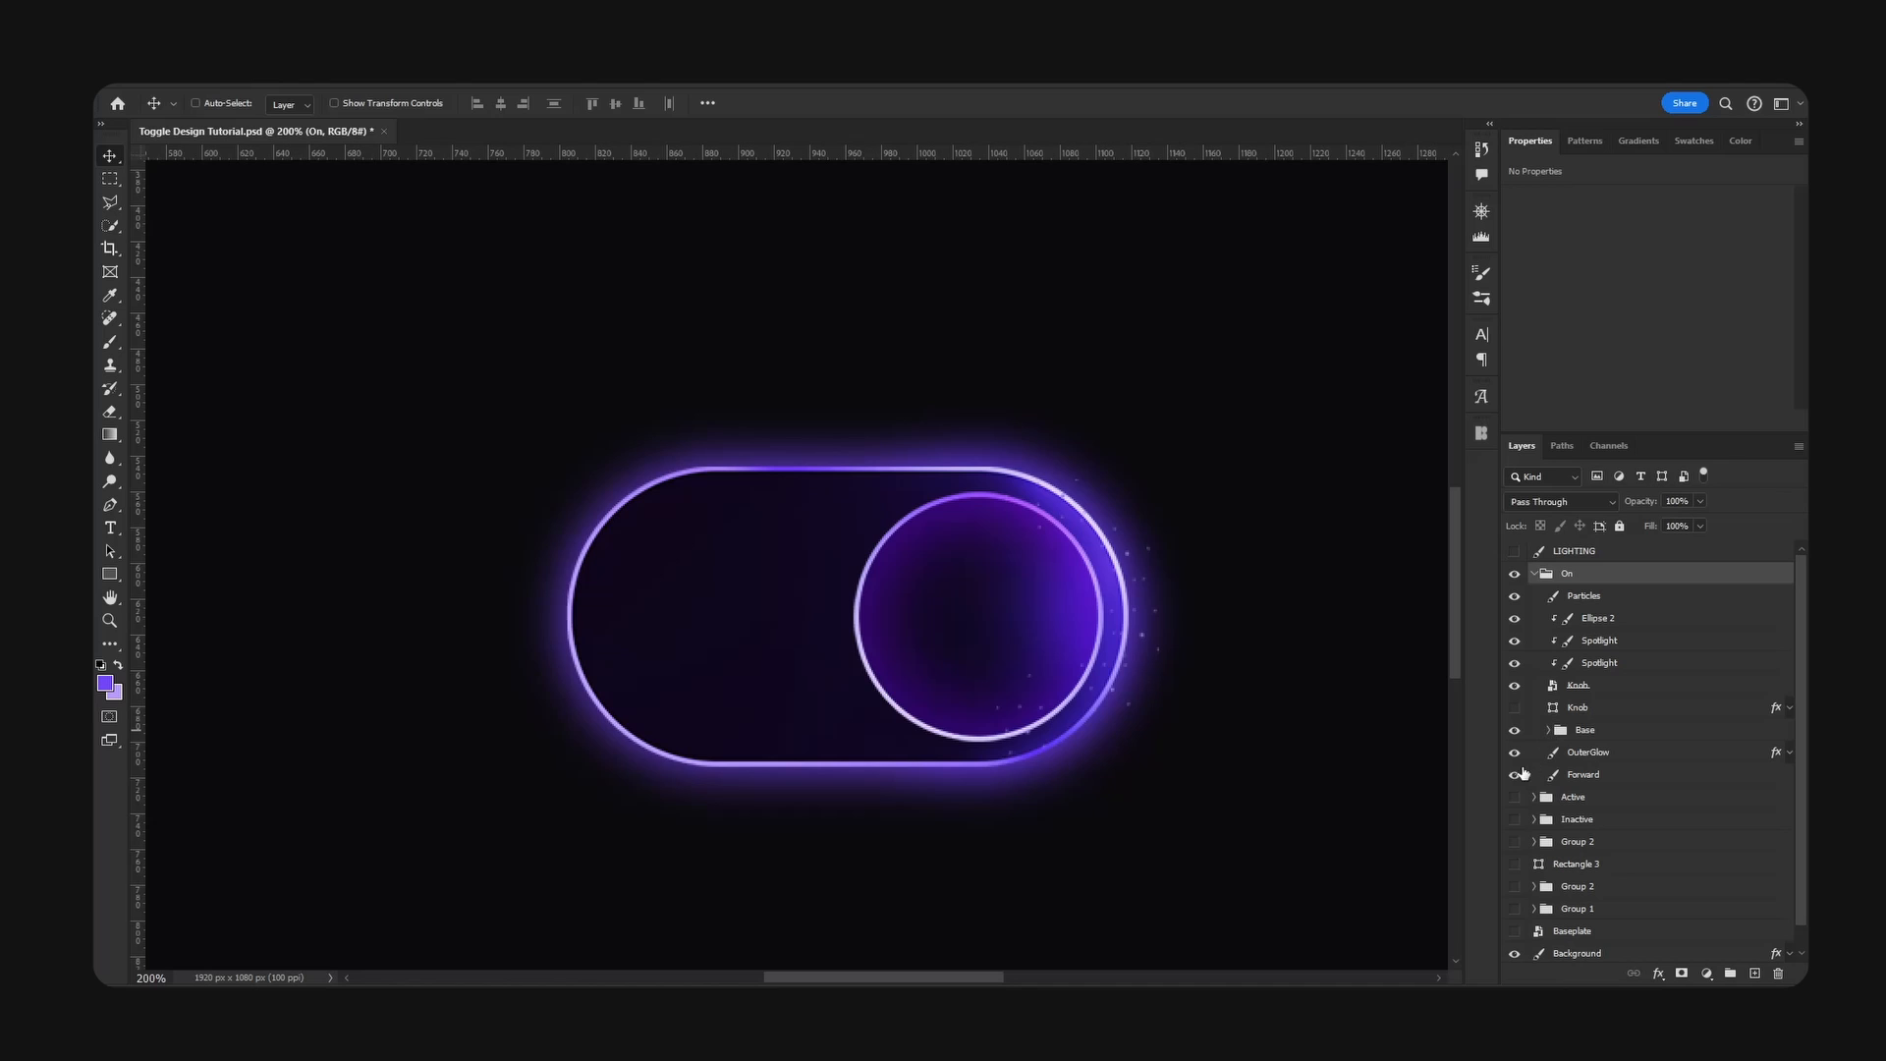
- Try shifting the OuterGlow layer away from behind the toggle, then undo the moves
click(1515, 752)
click(1587, 751)
drag(1118, 603, 995, 504)
key(ctrl+z)
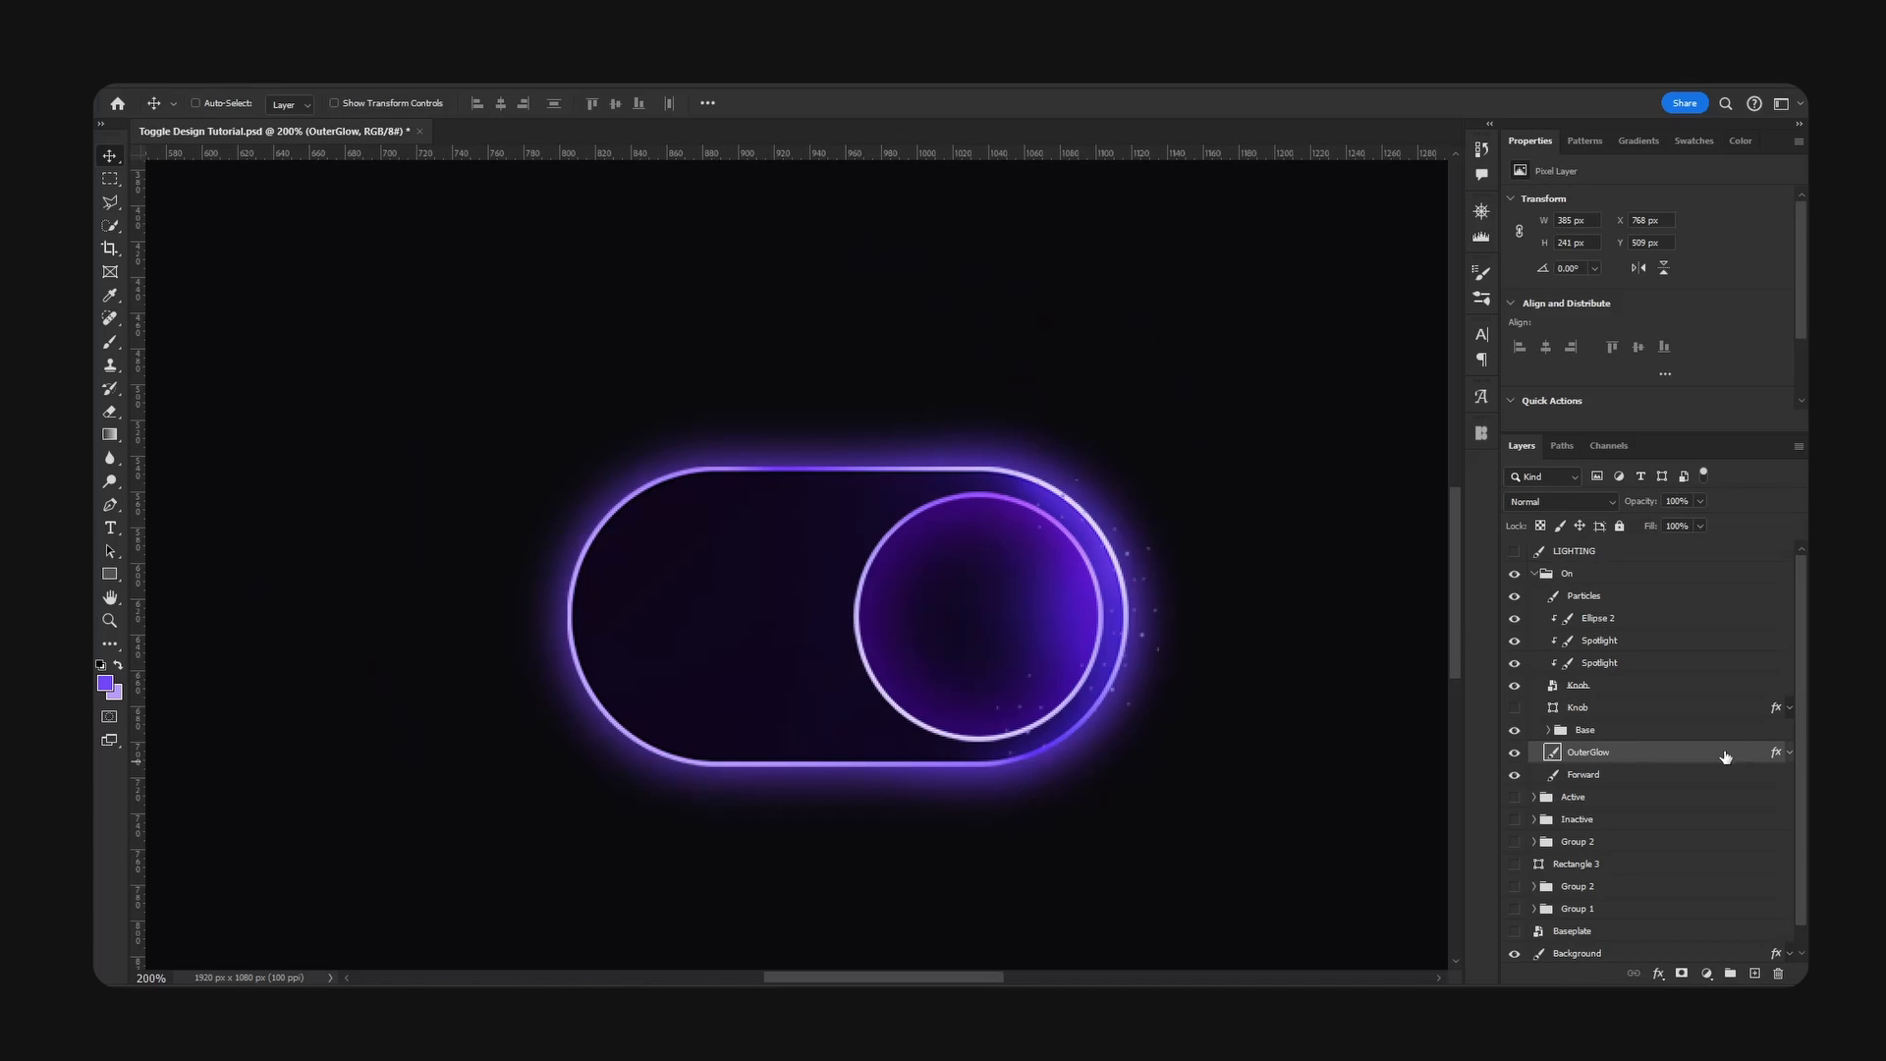
drag(1334, 737, 1124, 678)
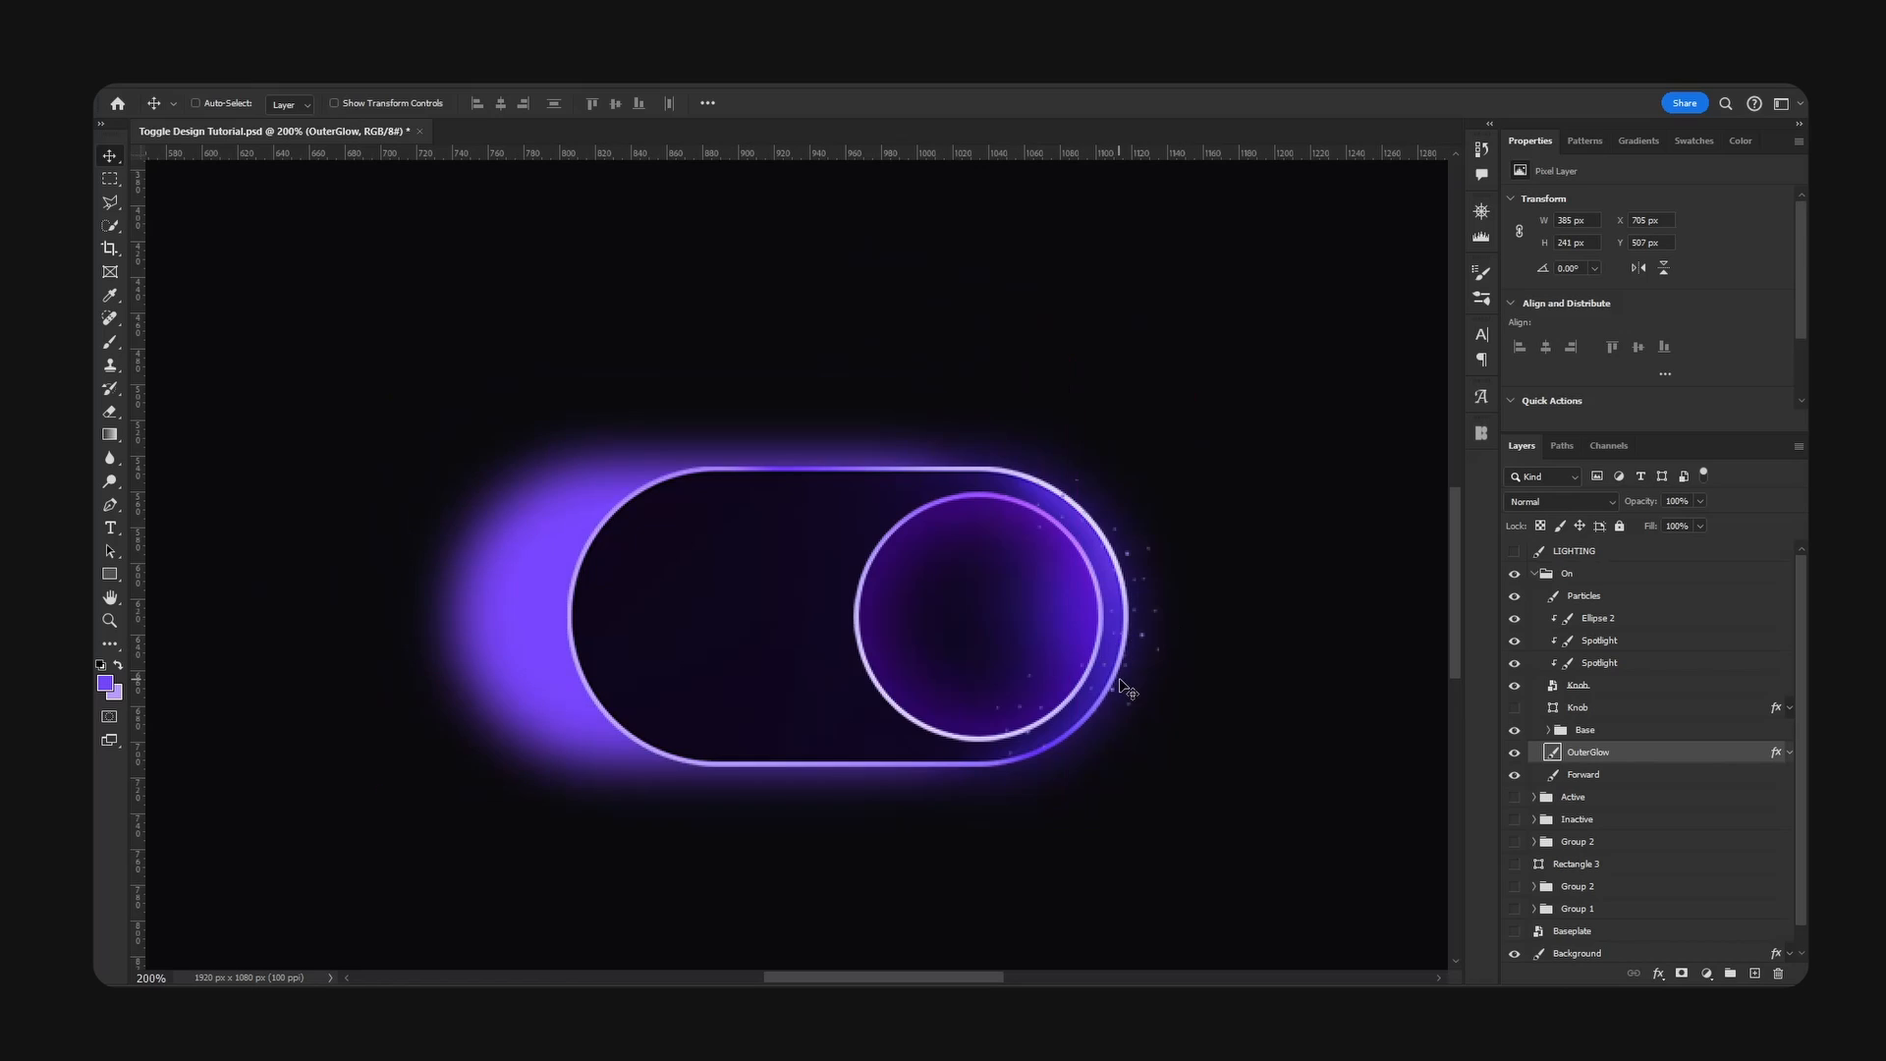
key(ctrl+z)
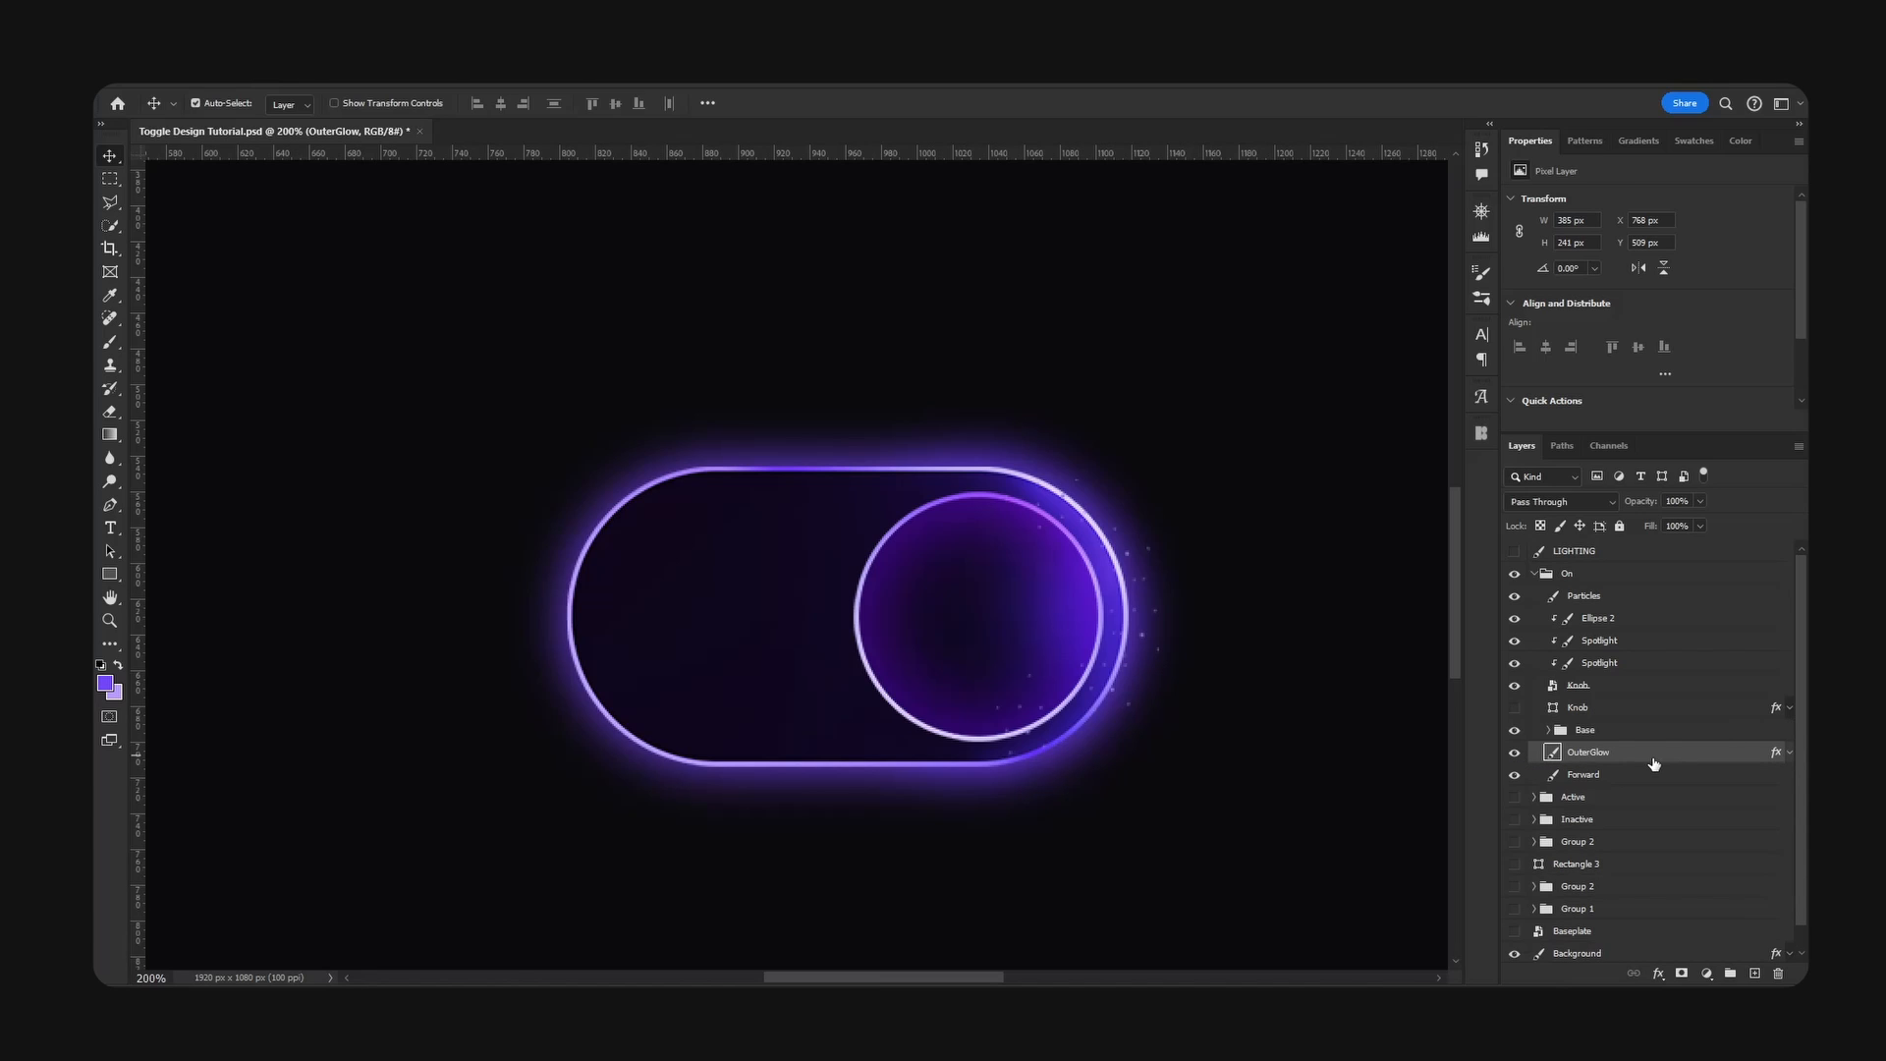
- Try flattening the OuterGlow layer and turning its glow white with Hue/Saturation, then undo the changes
key(ctrl+g)
key(ctrl+u)
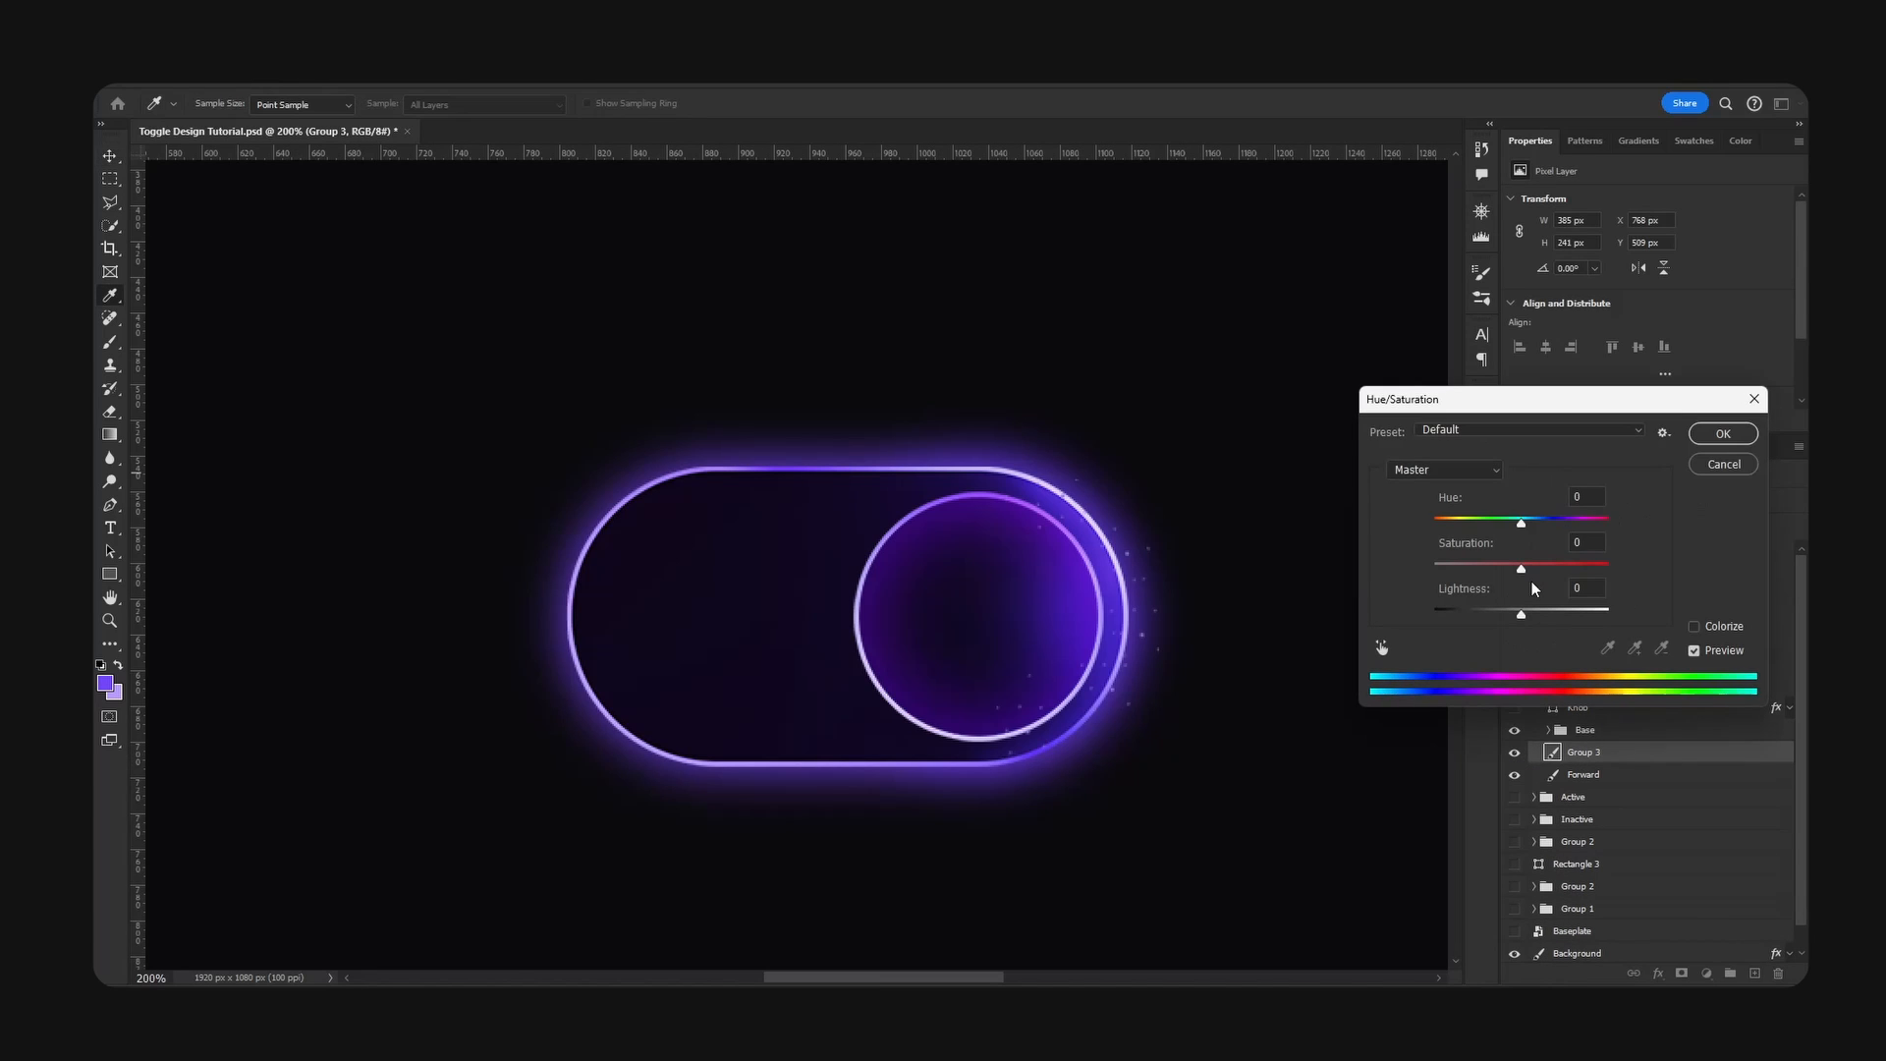
drag(1541, 571, 1377, 572)
drag(1522, 616, 1621, 615)
click(1750, 435)
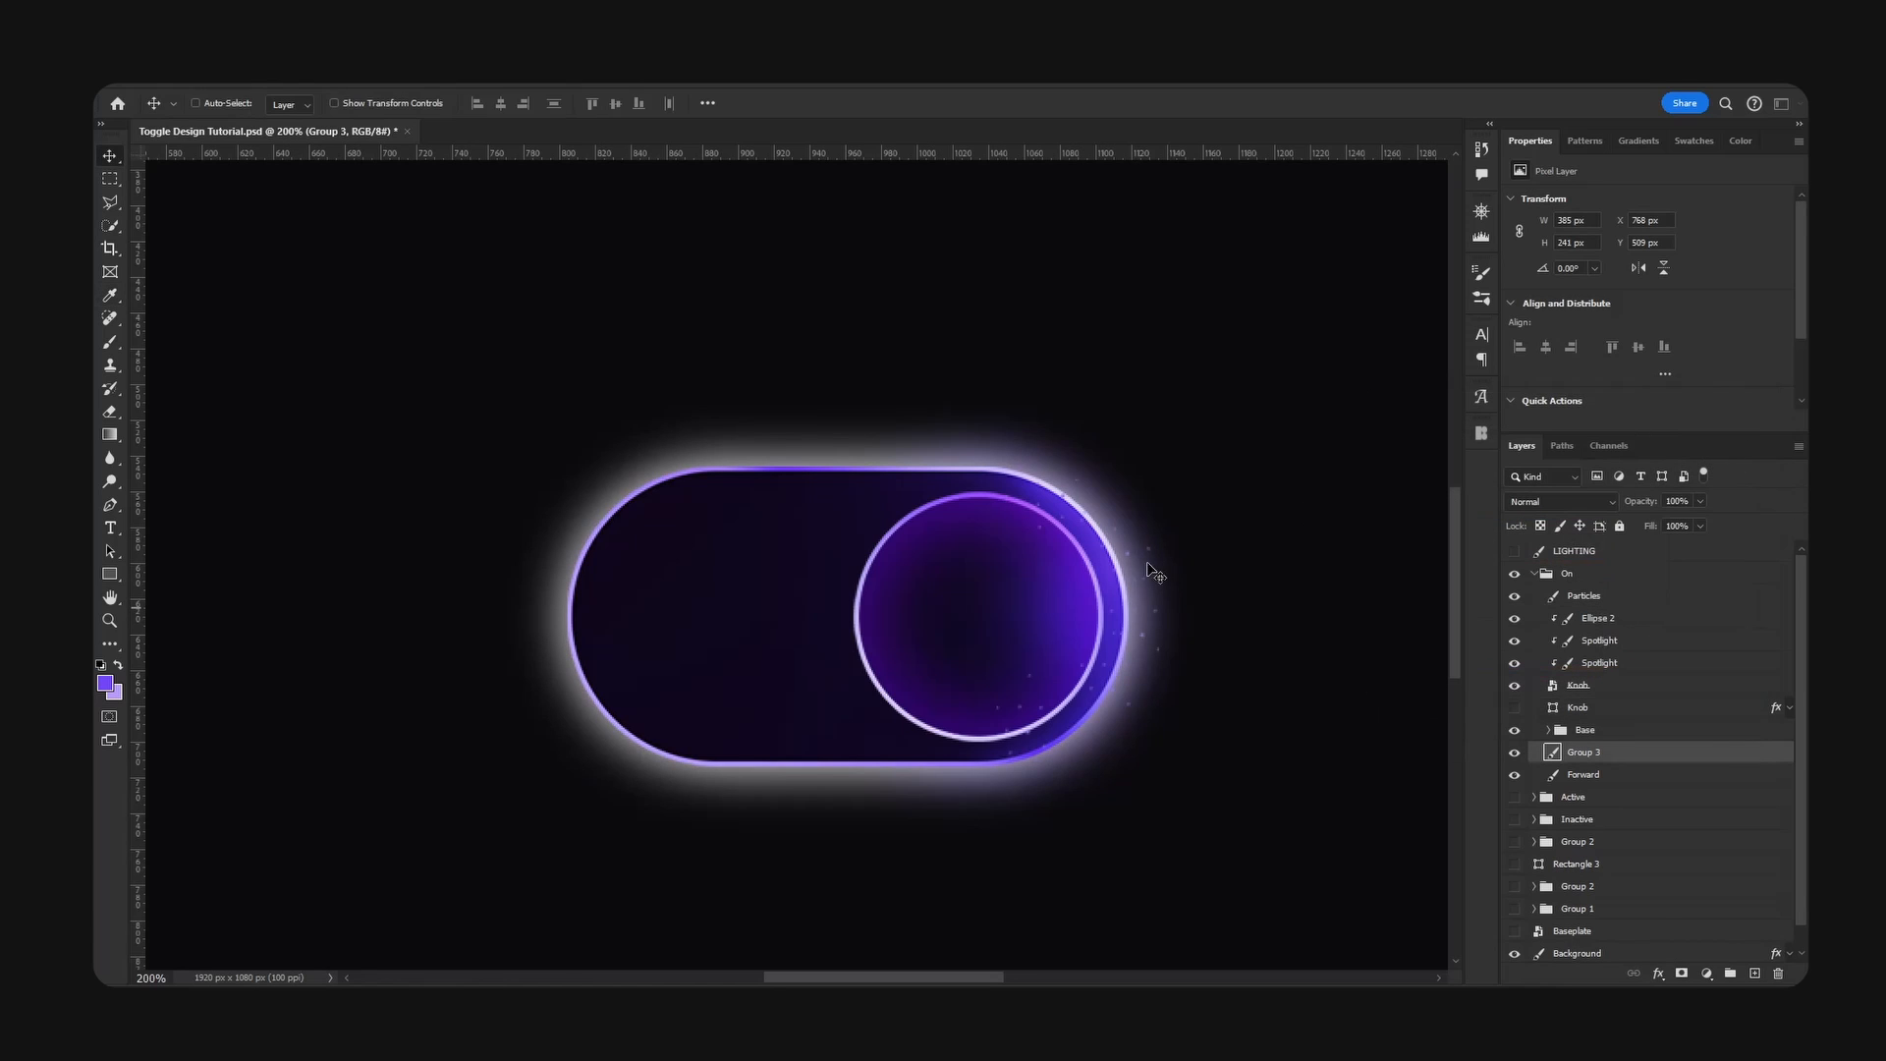
drag(1149, 569, 1037, 645)
key(ctrl+z)
right_click(1635, 759)
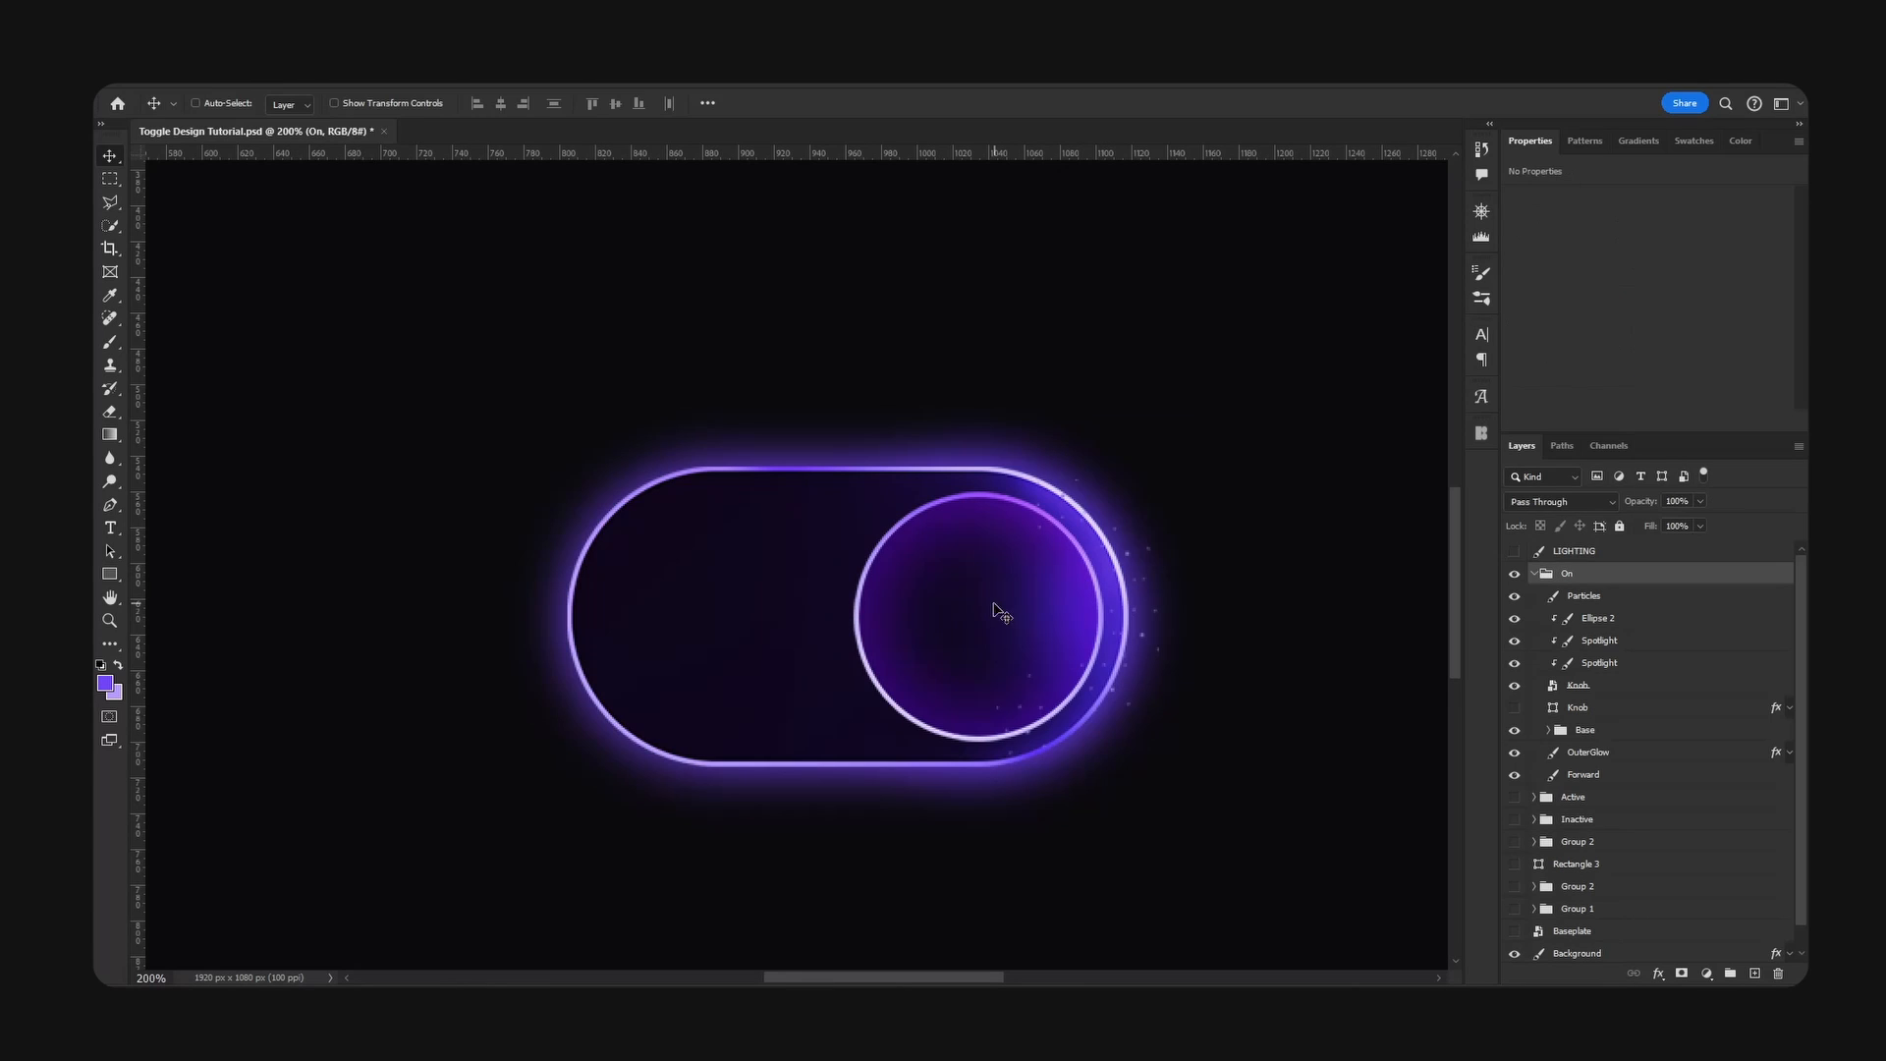
- Toggle the visibility of Ellipse 2 inside the Base group to examine its lighting effect, then collapse the group
ctrl+click(994, 612)
click(1514, 761)
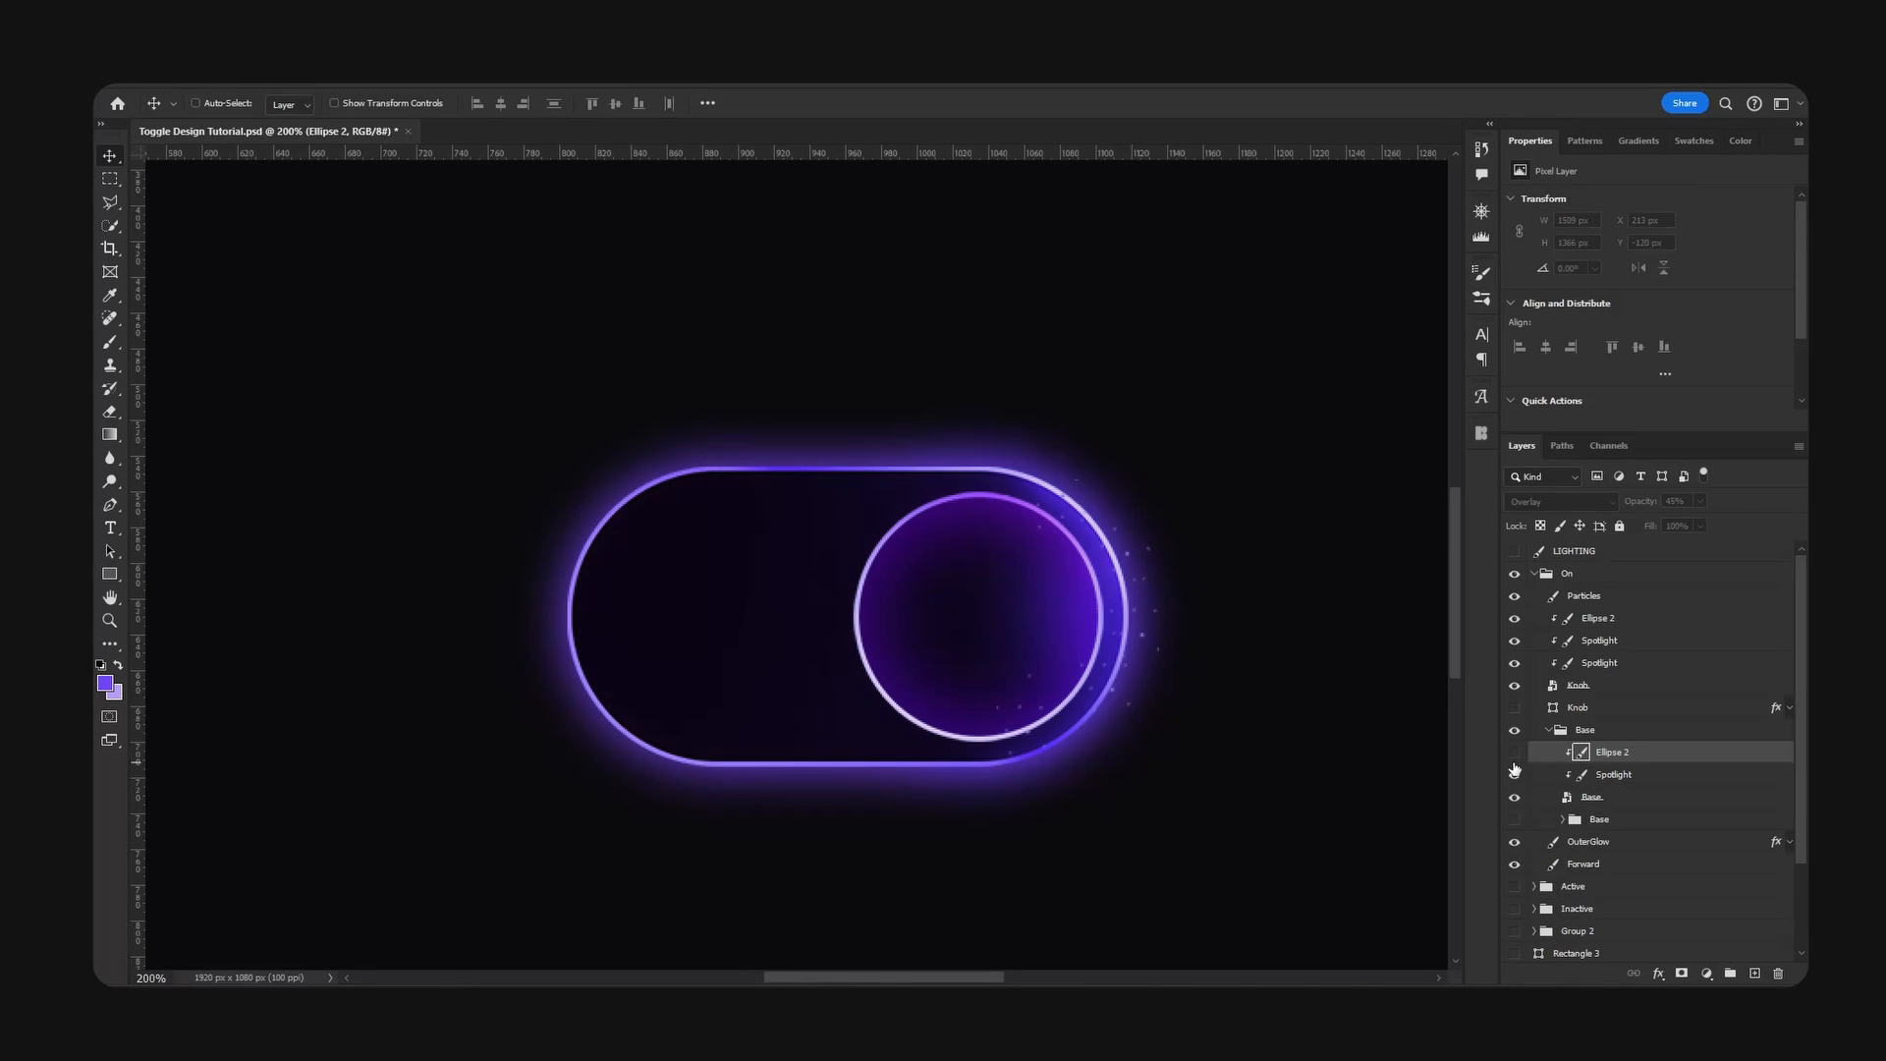
click(1514, 761)
click(1550, 731)
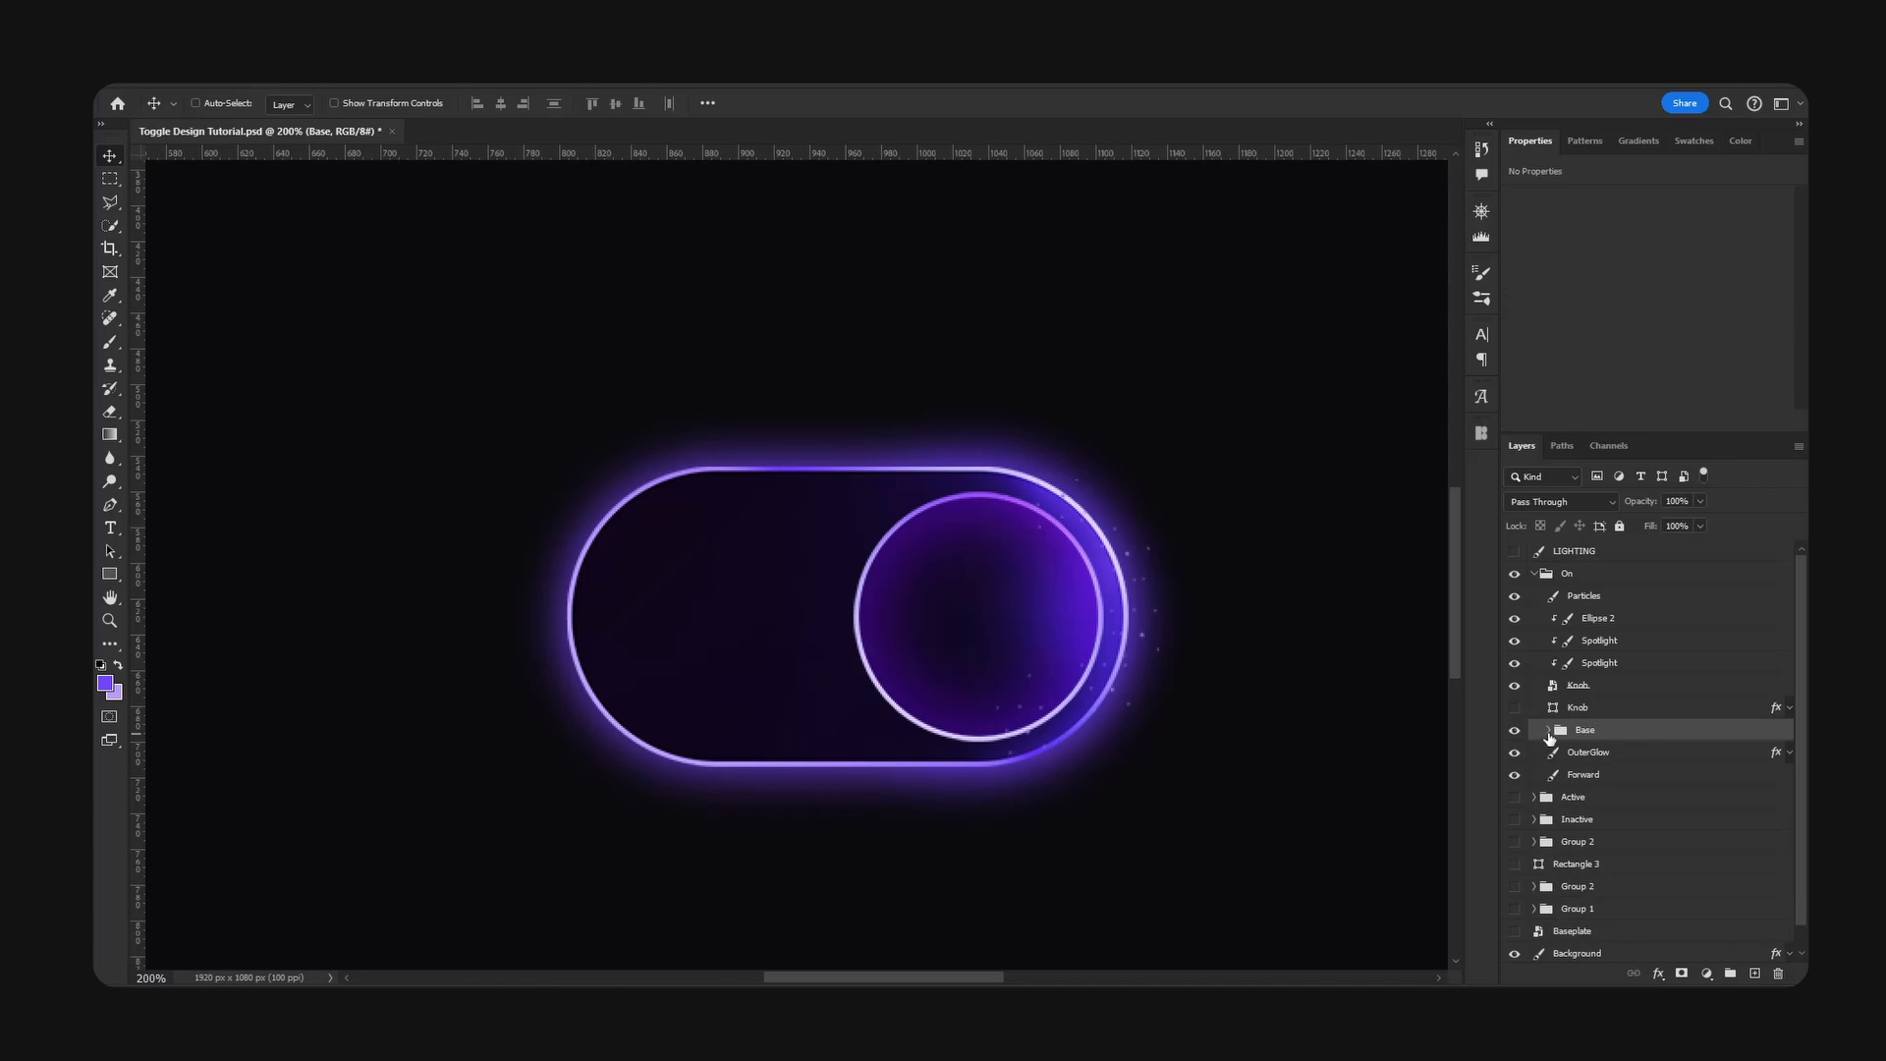
- Toggle the Knob smart object and its clipped Ellipse 2 and Spotlight layers to examine what each contributes
click(1514, 686)
click(1514, 686)
click(1514, 618)
click(1514, 618)
click(1514, 663)
click(1514, 663)
click(1515, 664)
click(1589, 687)
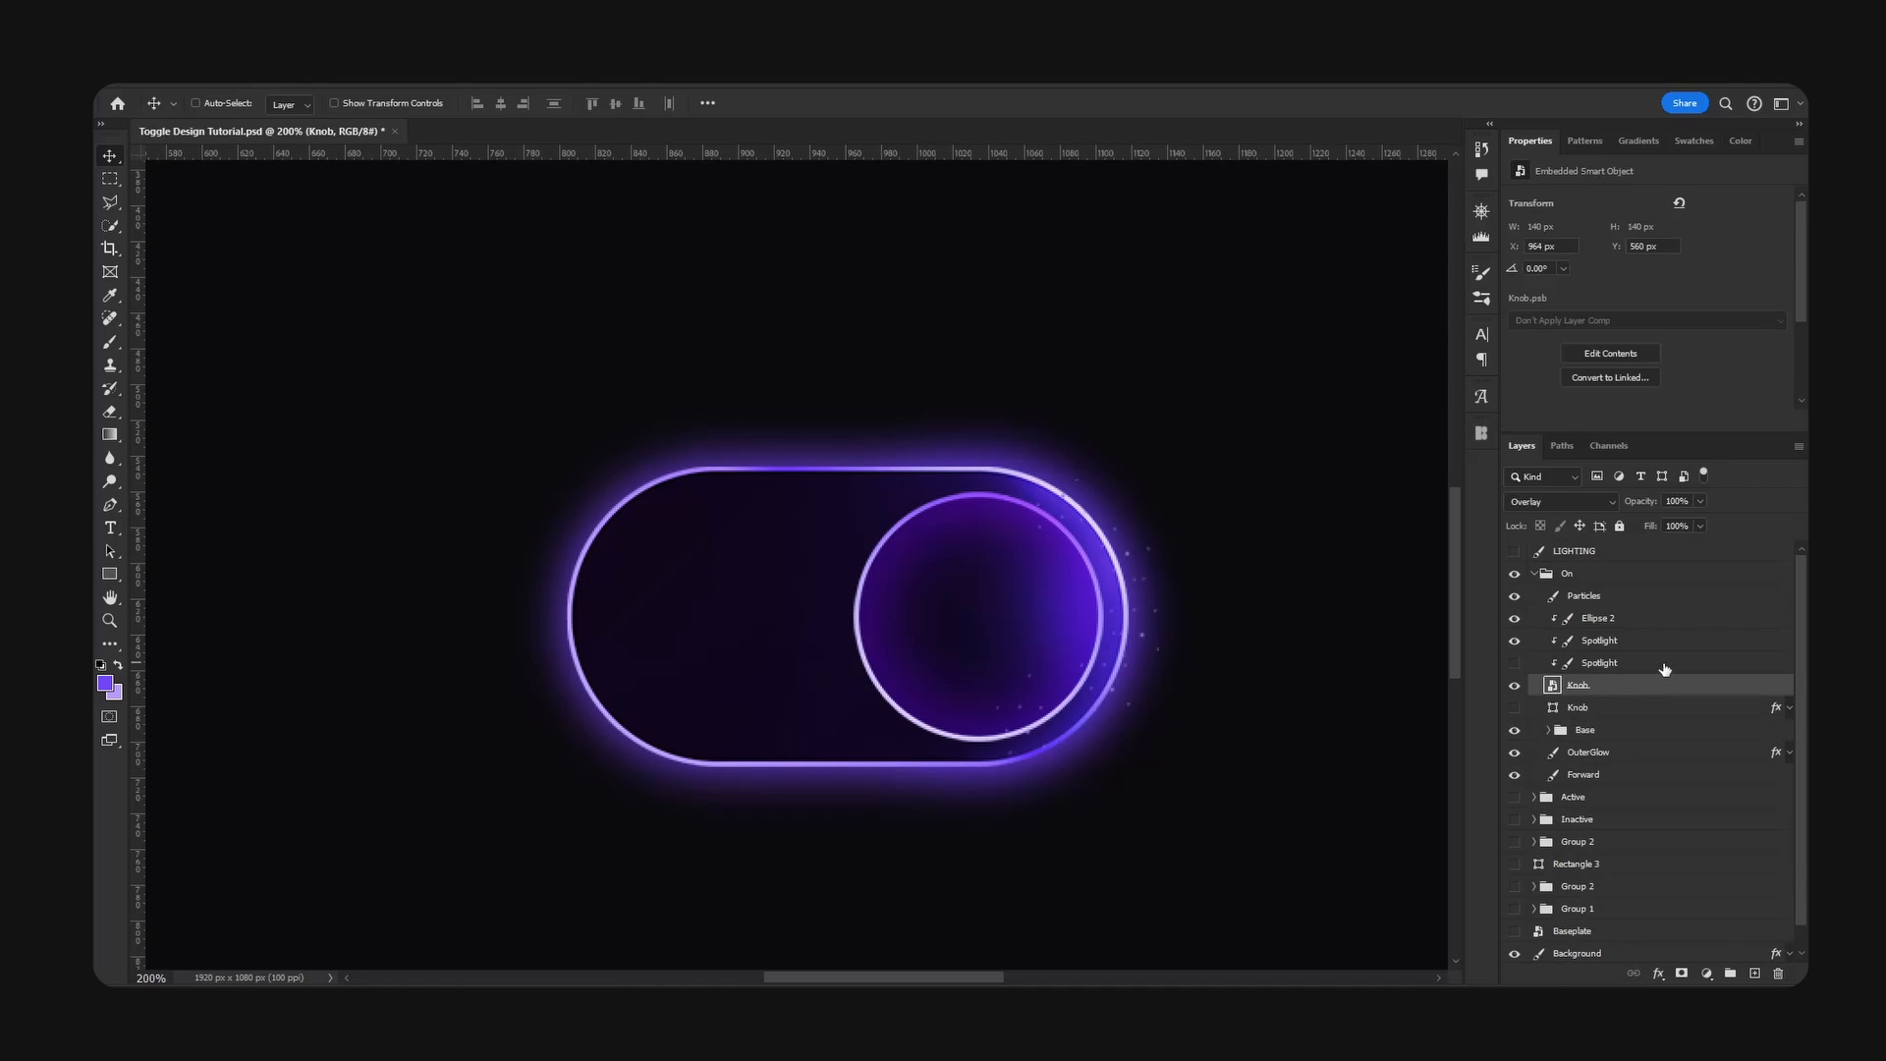
click(1659, 664)
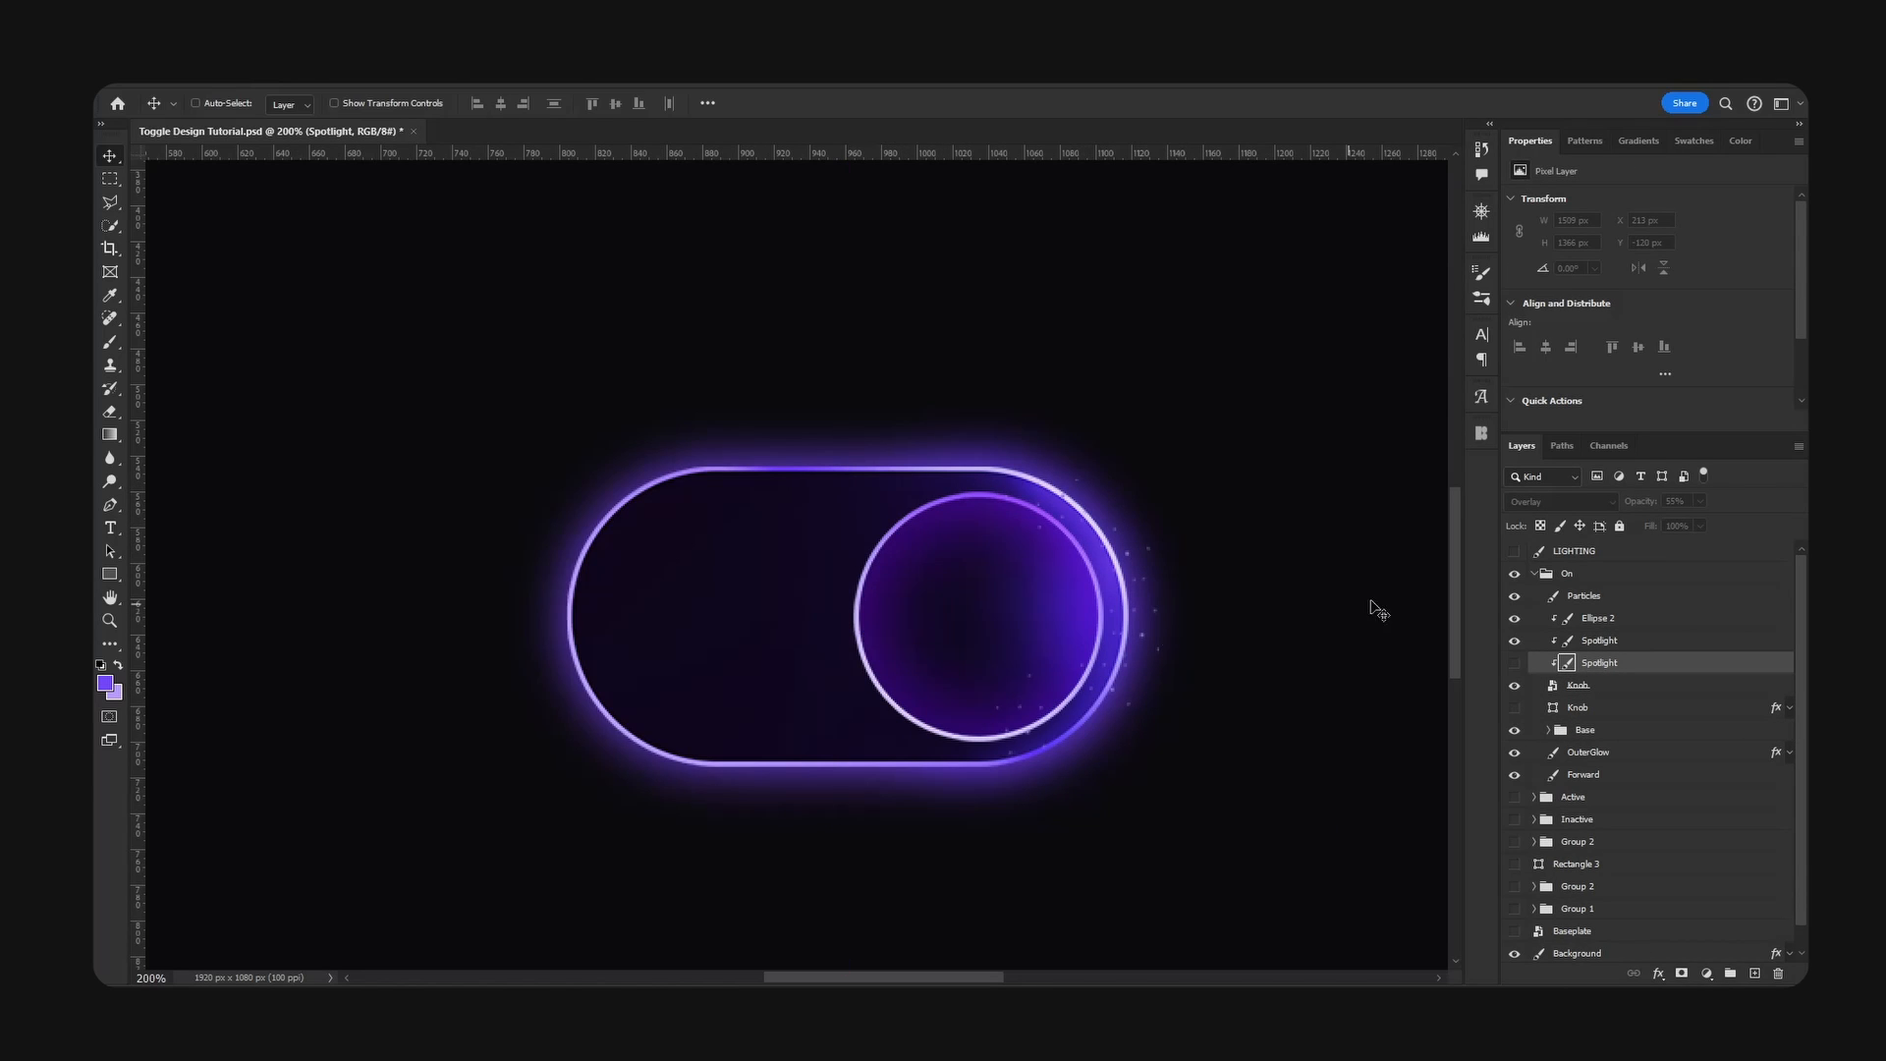
click(1514, 664)
- Show the Knob shape layer instead of the Knob smart object and copy it above the On group
click(1515, 707)
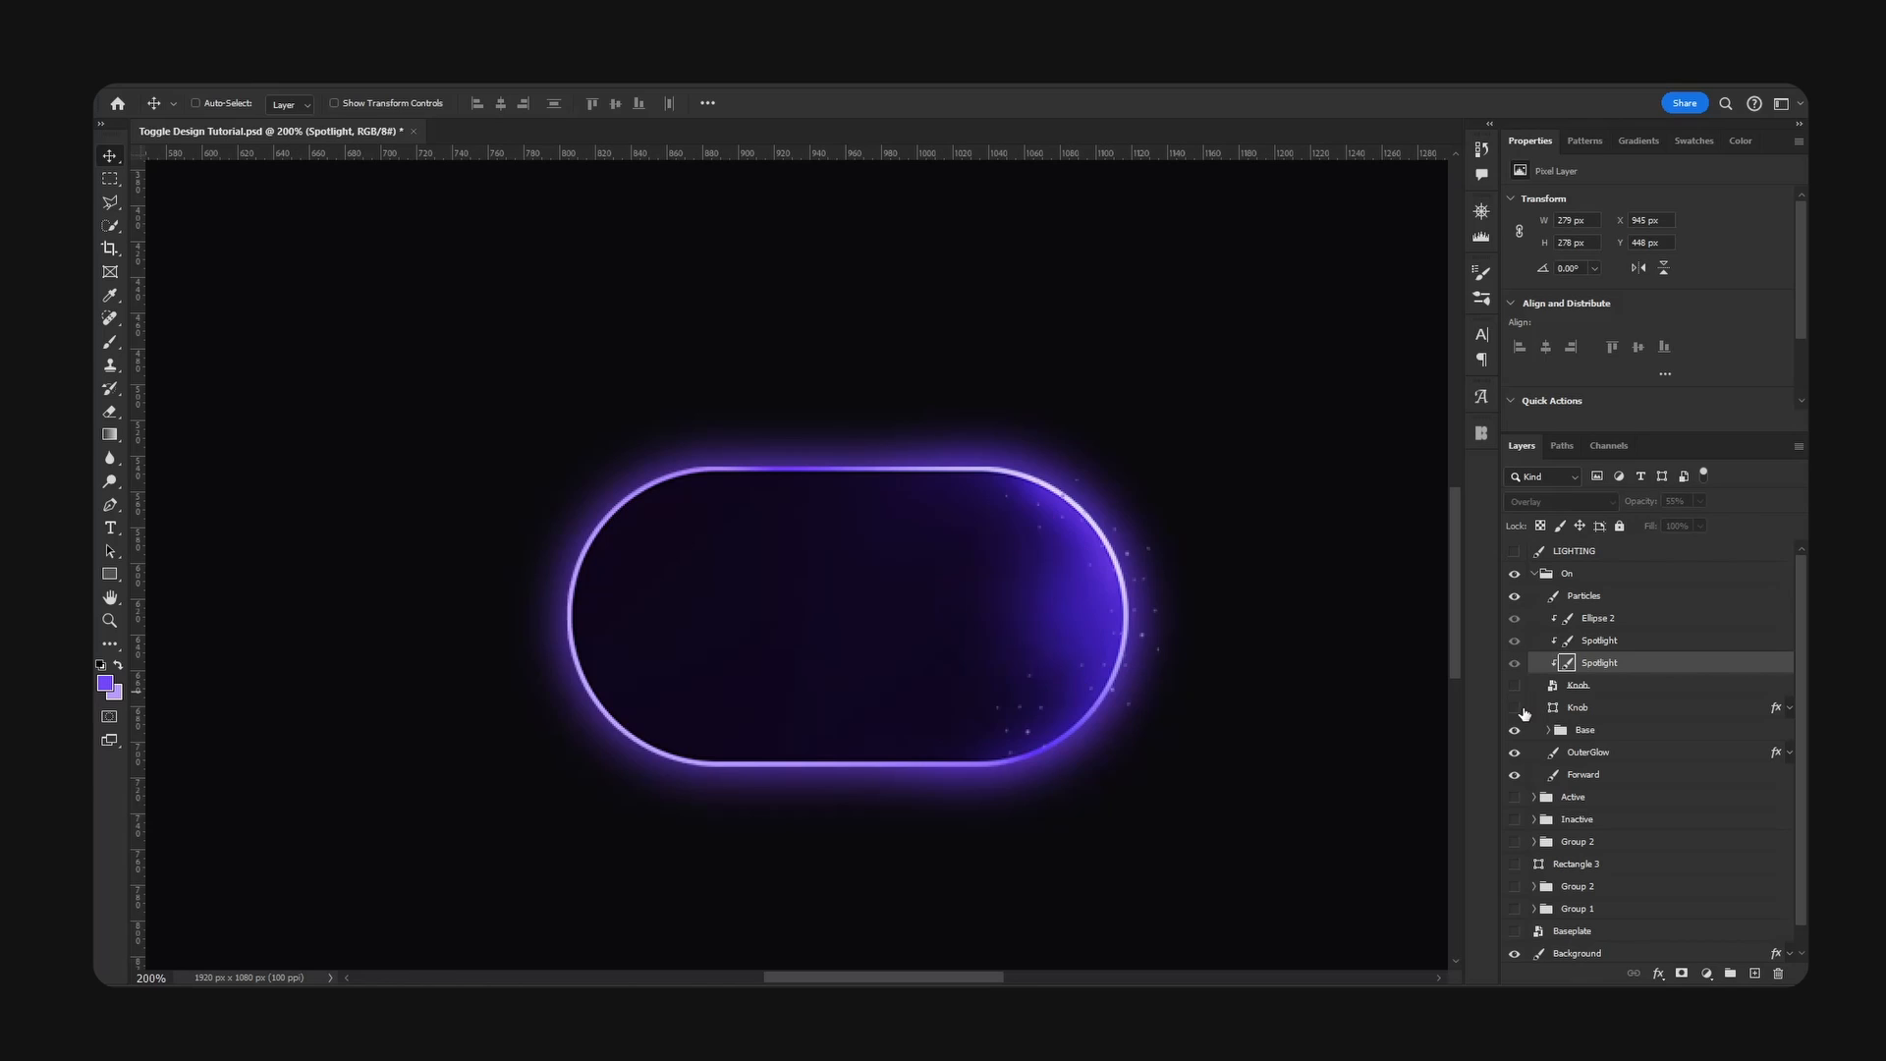
click(1514, 707)
click(1577, 710)
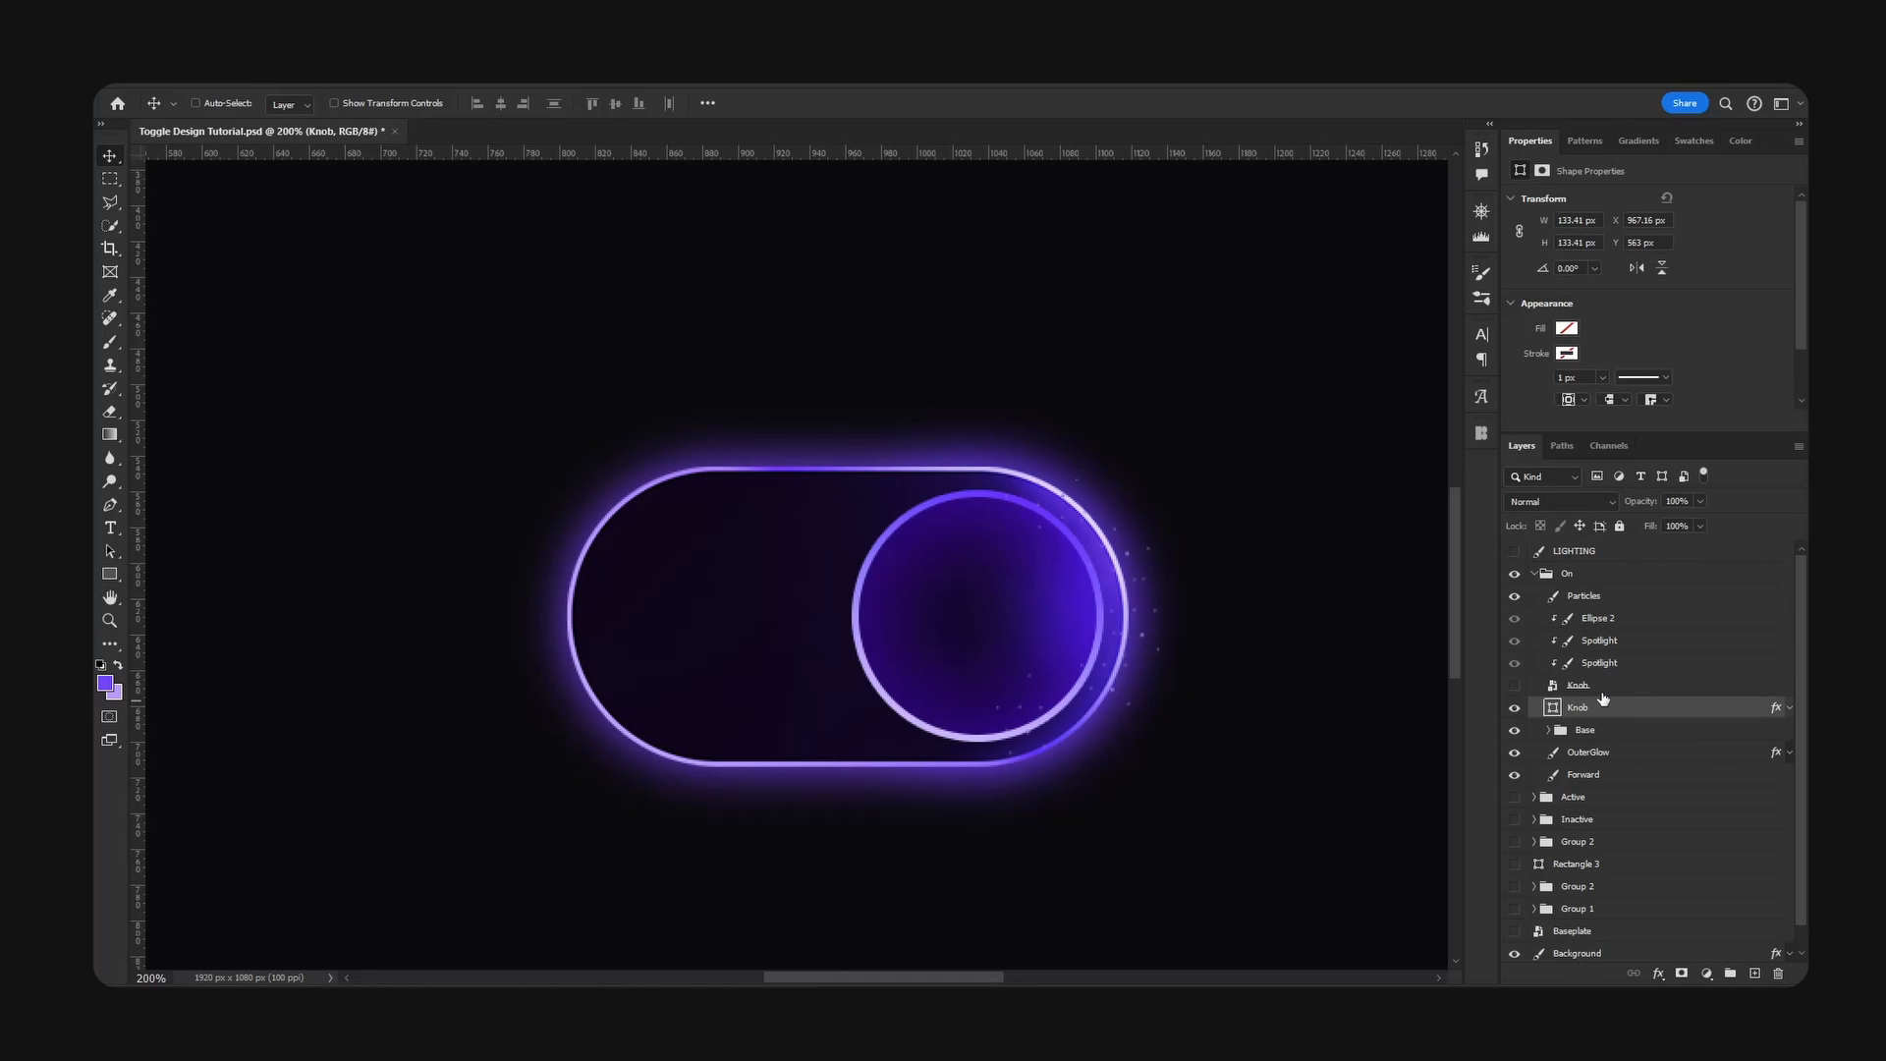
alt+drag(1600, 710, 1581, 564)
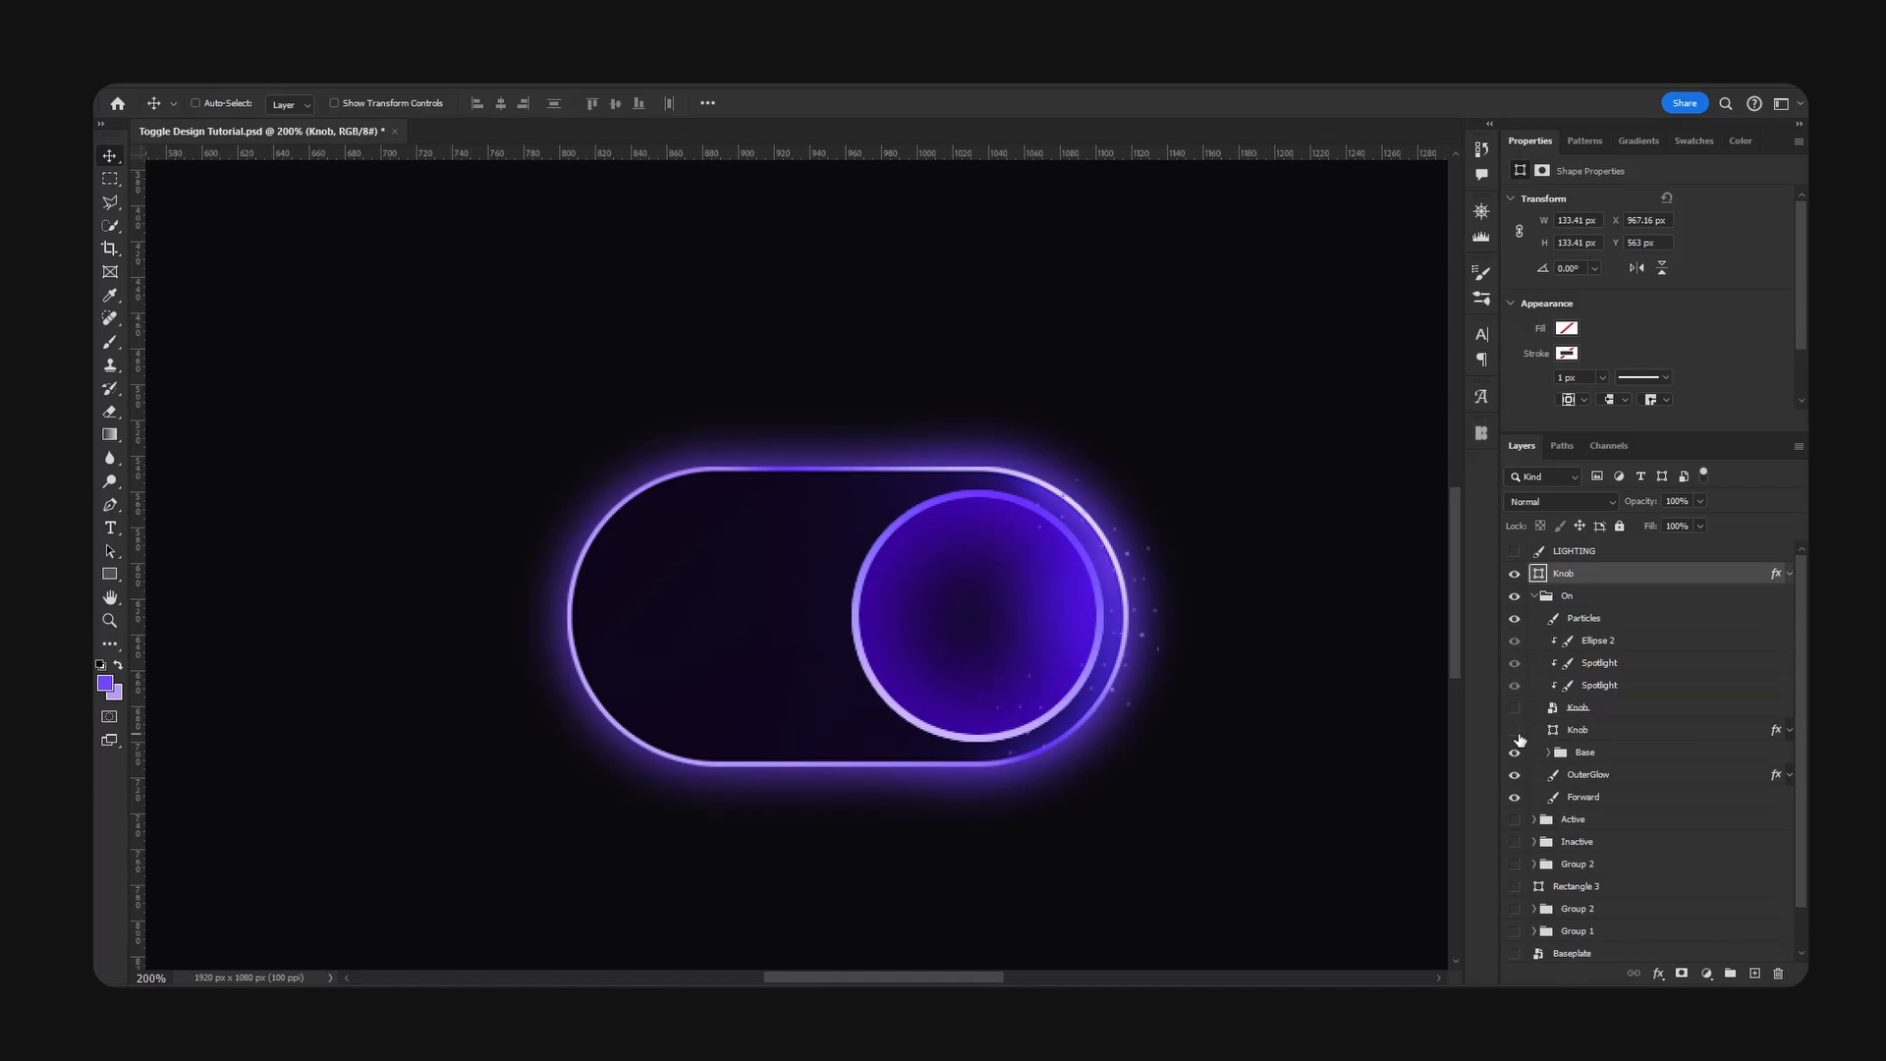
- Hide the original Knob layer and the collapsed On group so that only the copied Knob remains on the canvas
click(1515, 730)
click(1536, 596)
drag(1019, 598, 831, 600)
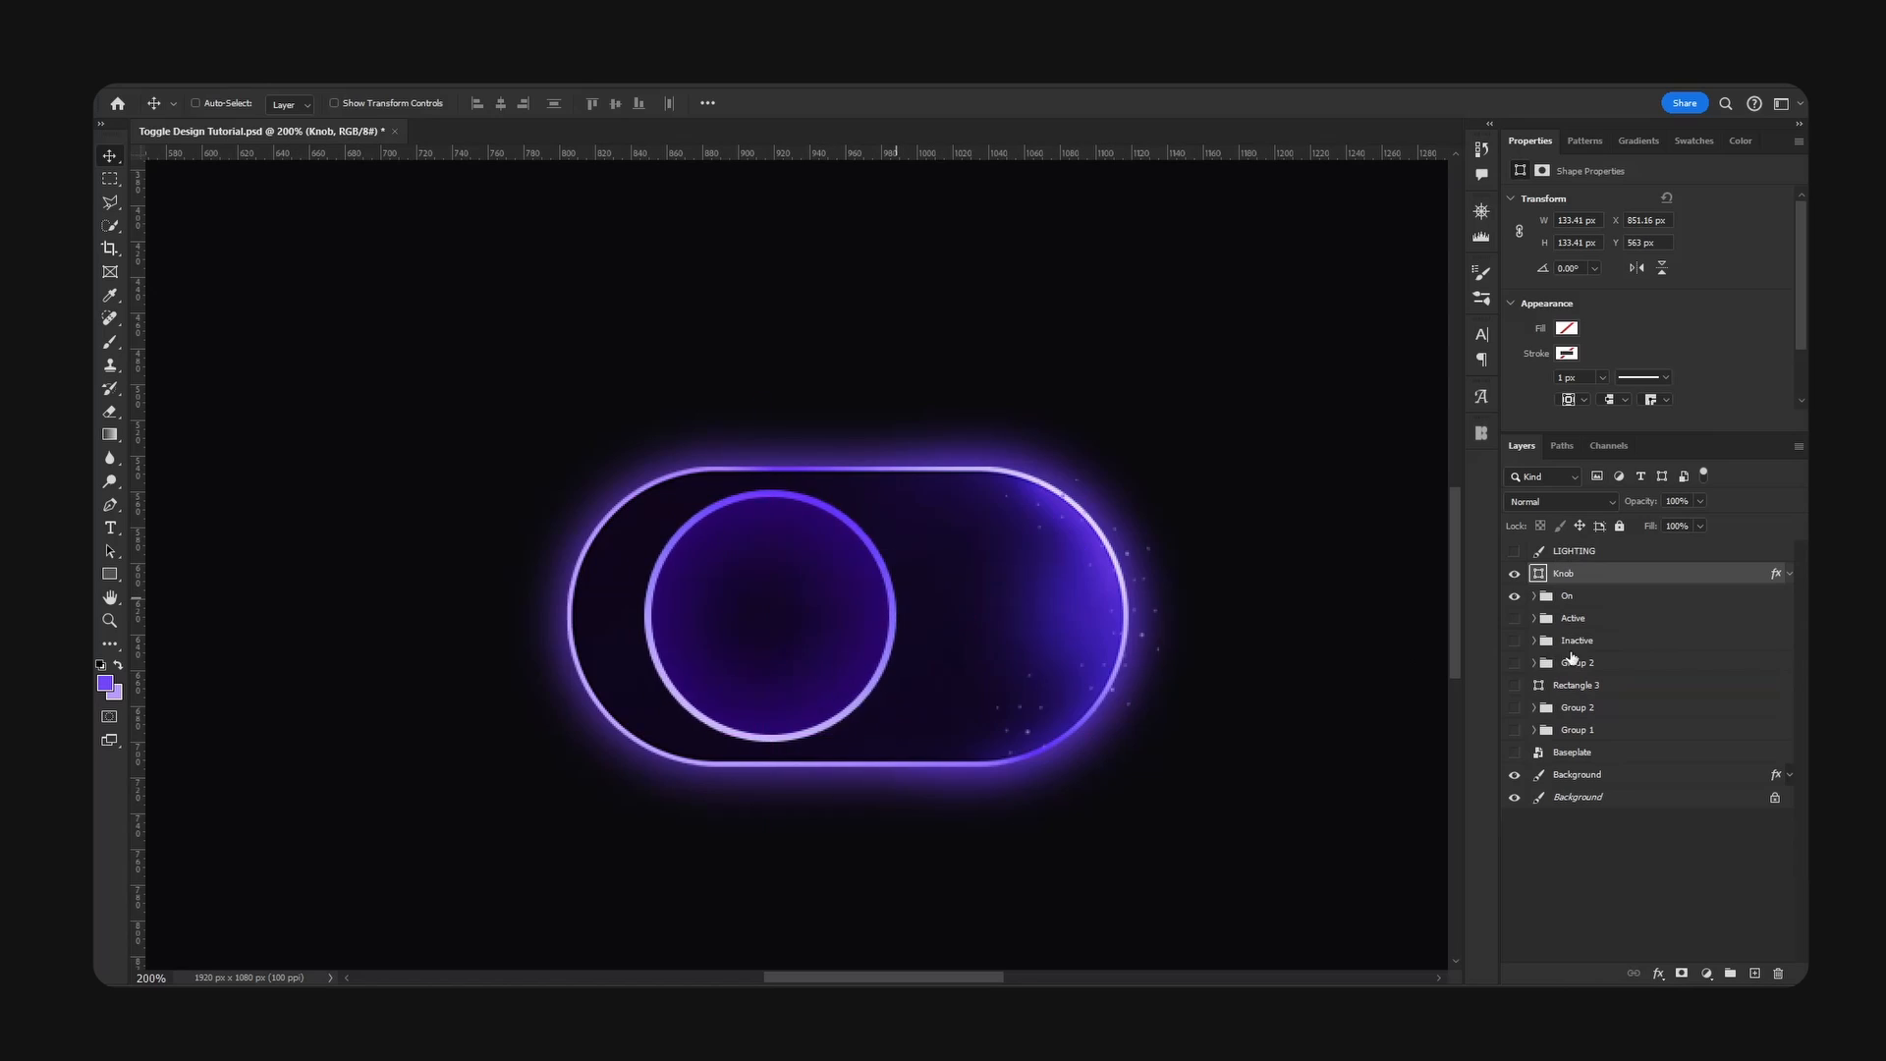
key(ctrl+z)
click(1514, 597)
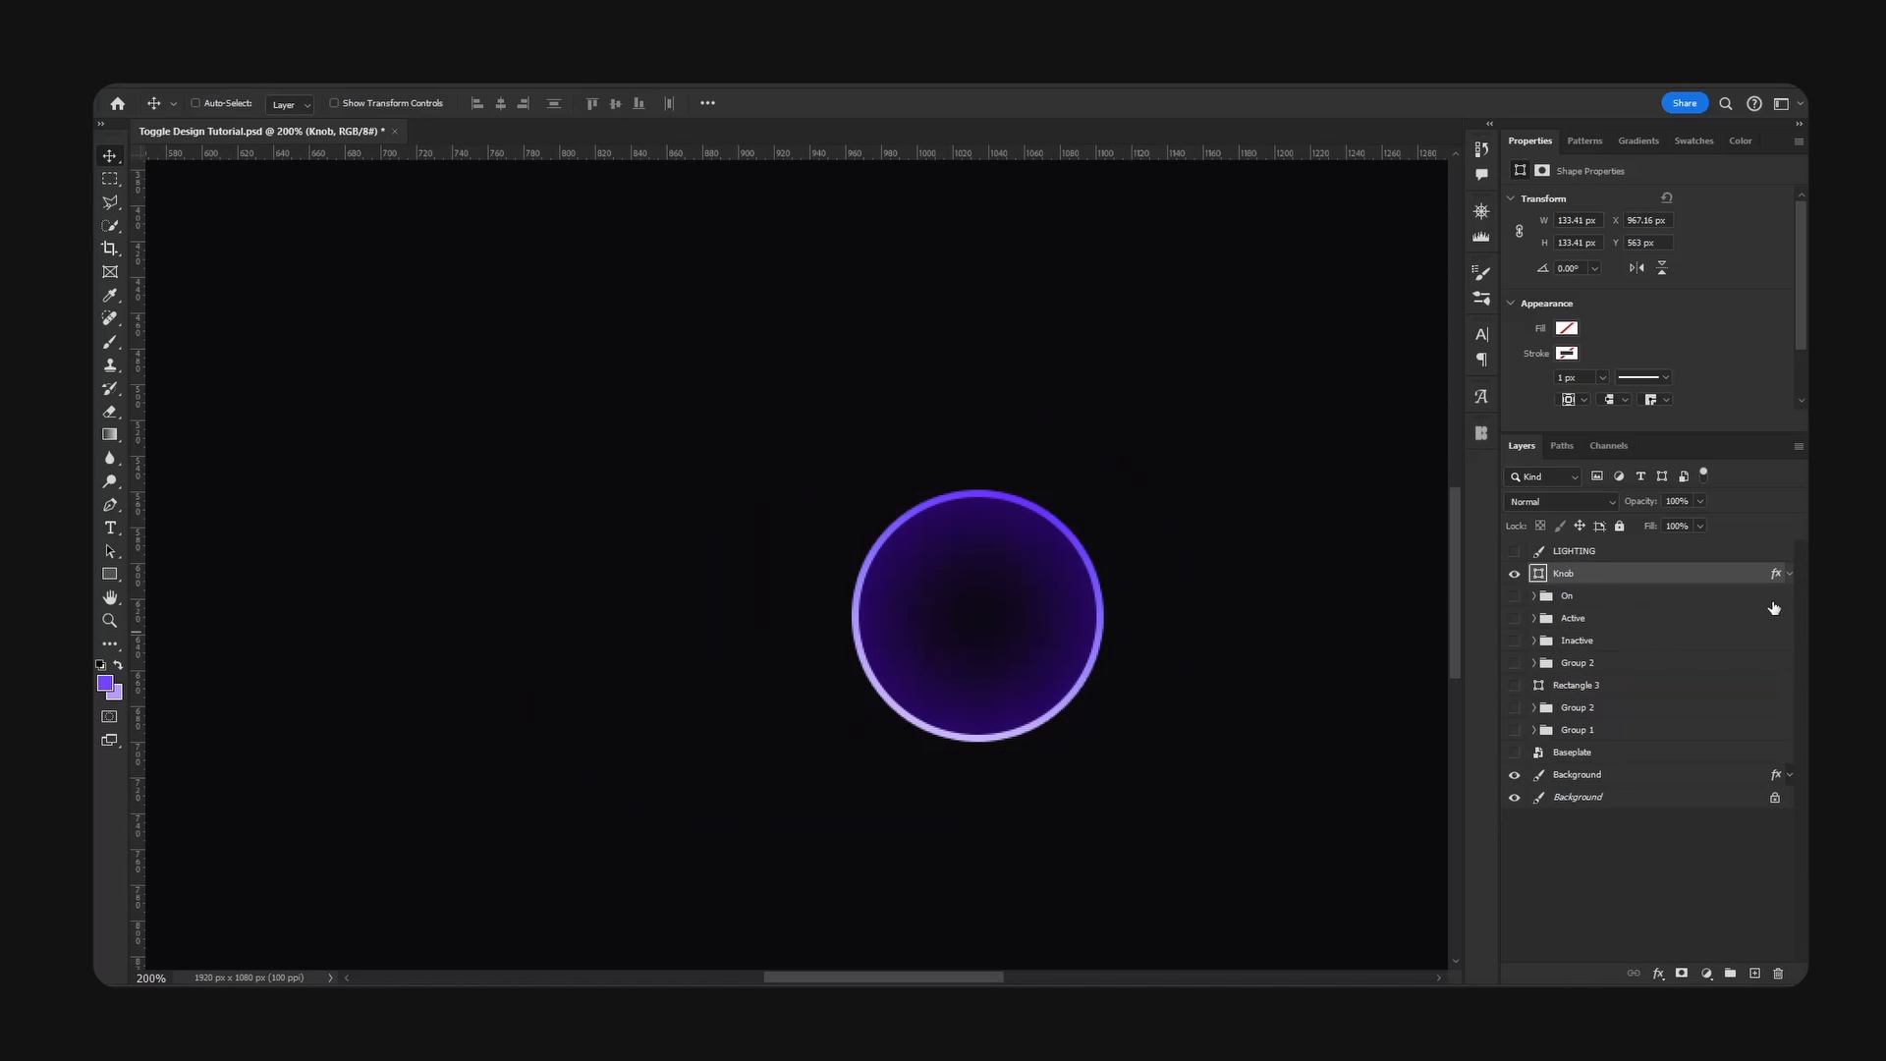
- Turn off the copied Knob's Stroke and Inner Shadow effects
click(1789, 574)
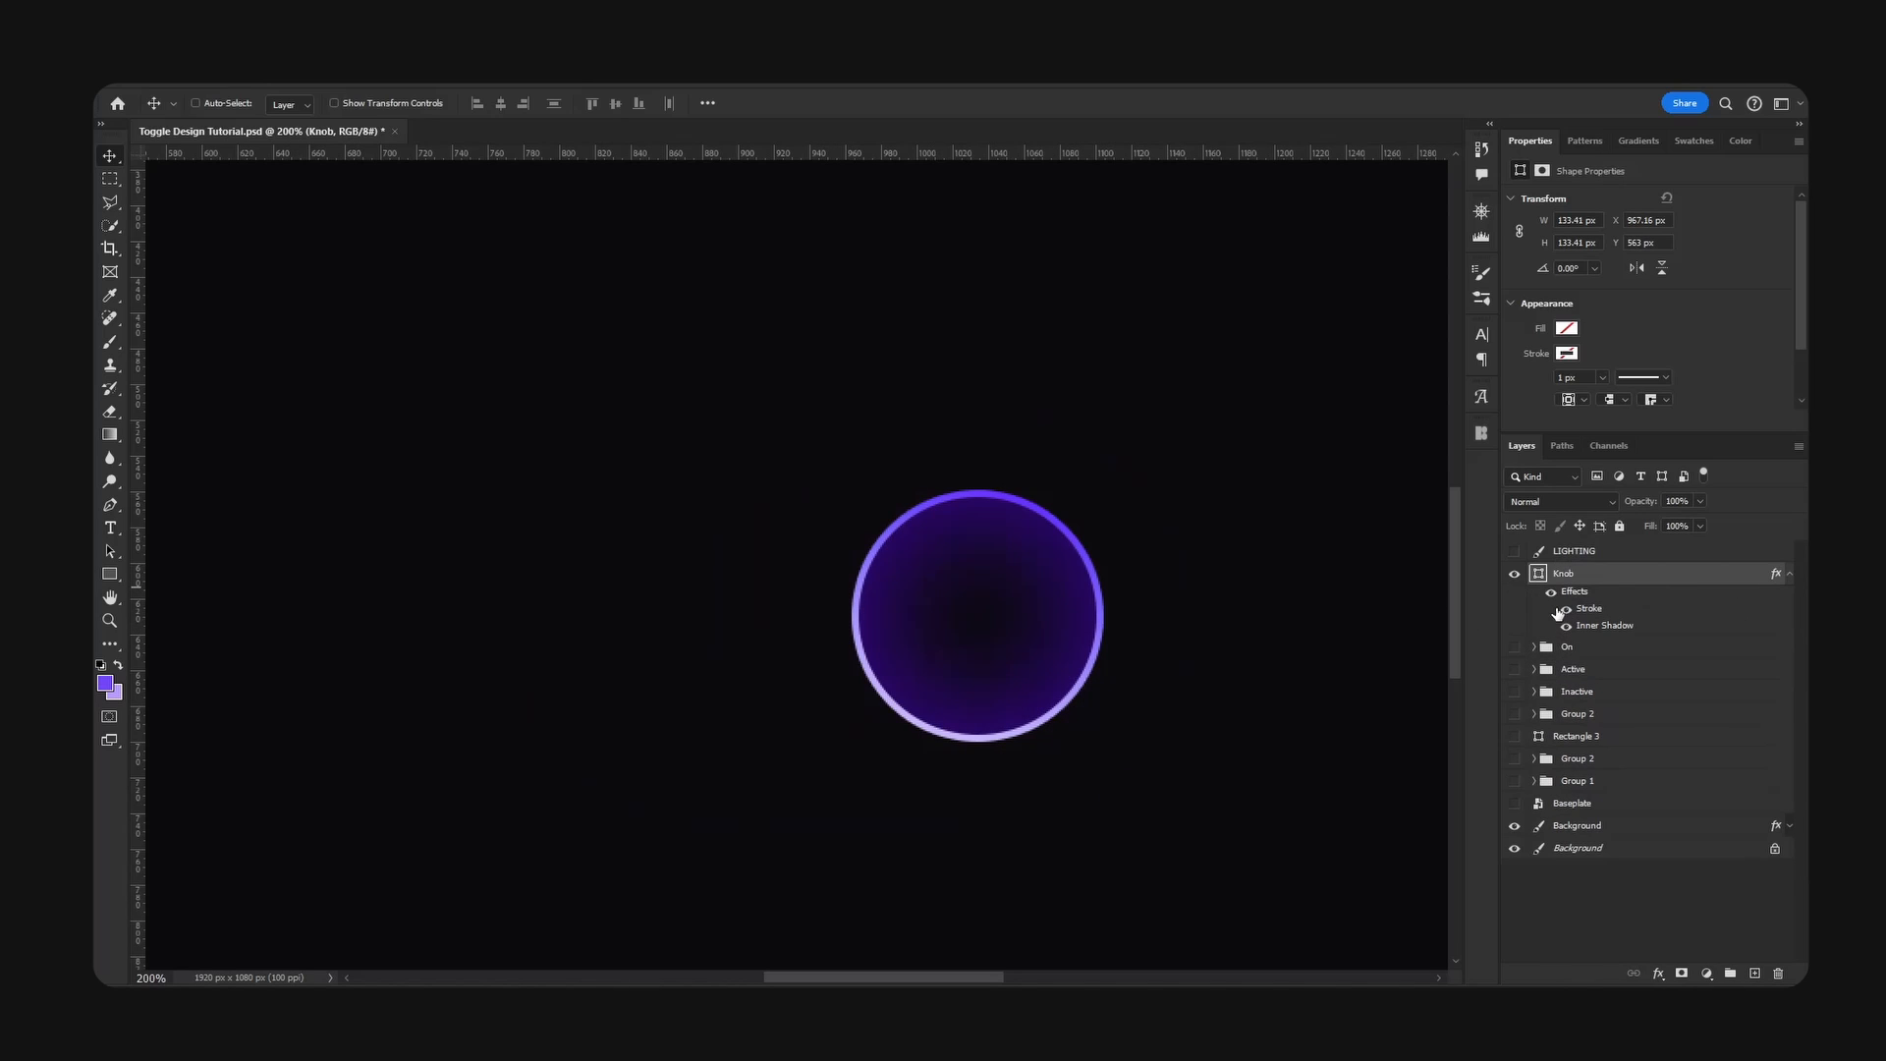
click(1566, 610)
click(1566, 625)
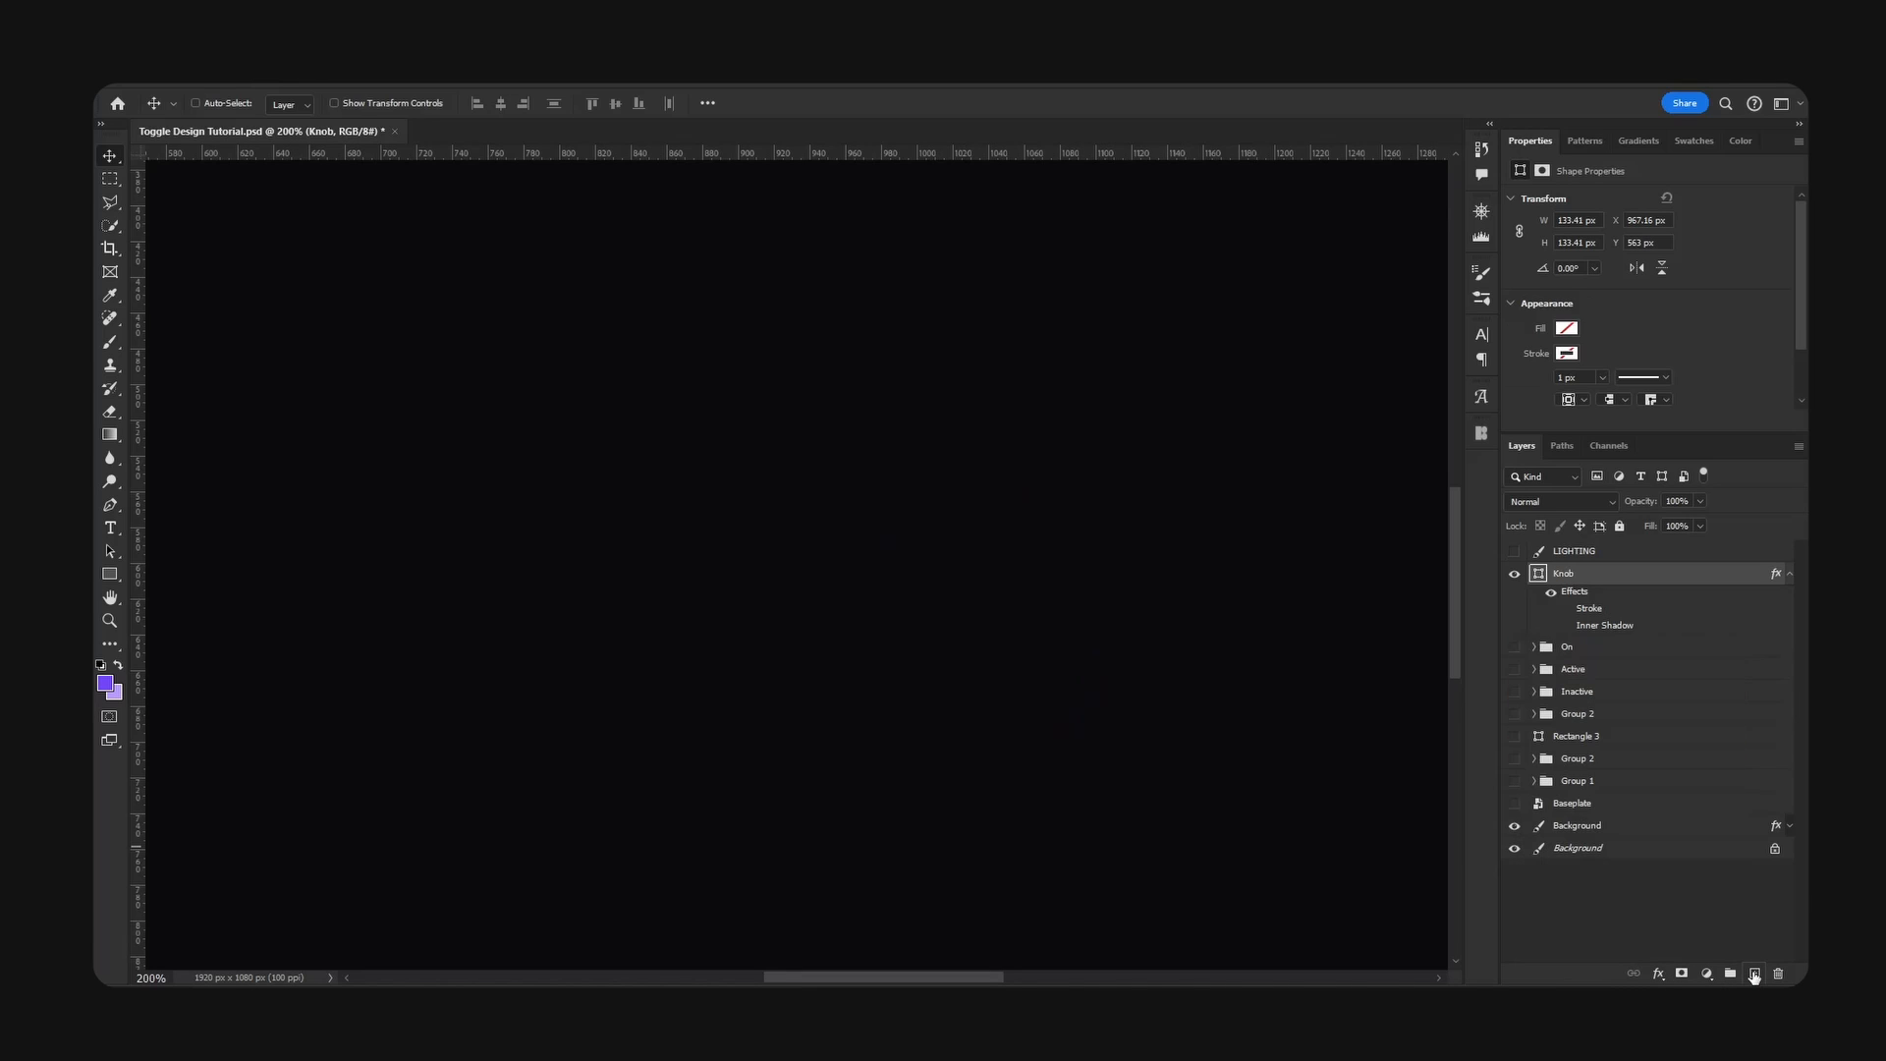
- Add a layer above the Knob with the knob's outline loaded as a selection, and prepare a soft brush at 46% opacity and 60% flow
click(1755, 974)
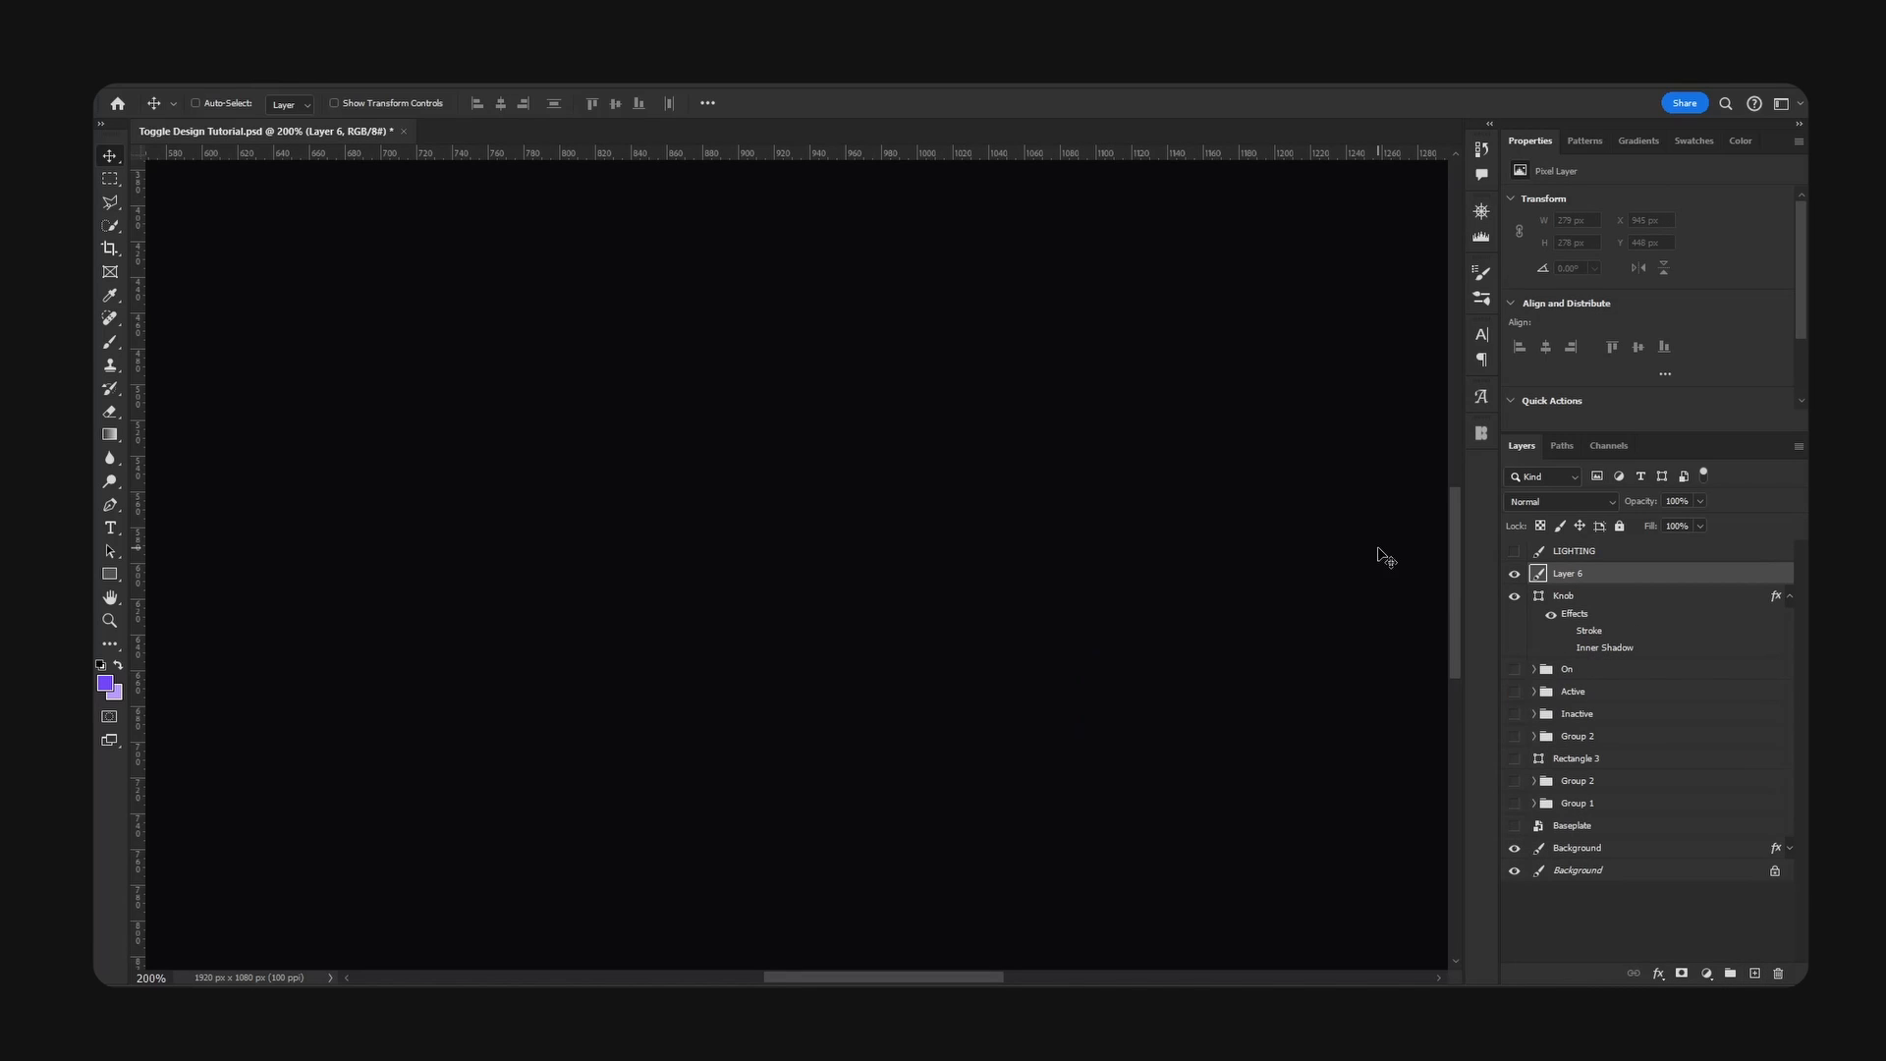
ctrl+click(1539, 598)
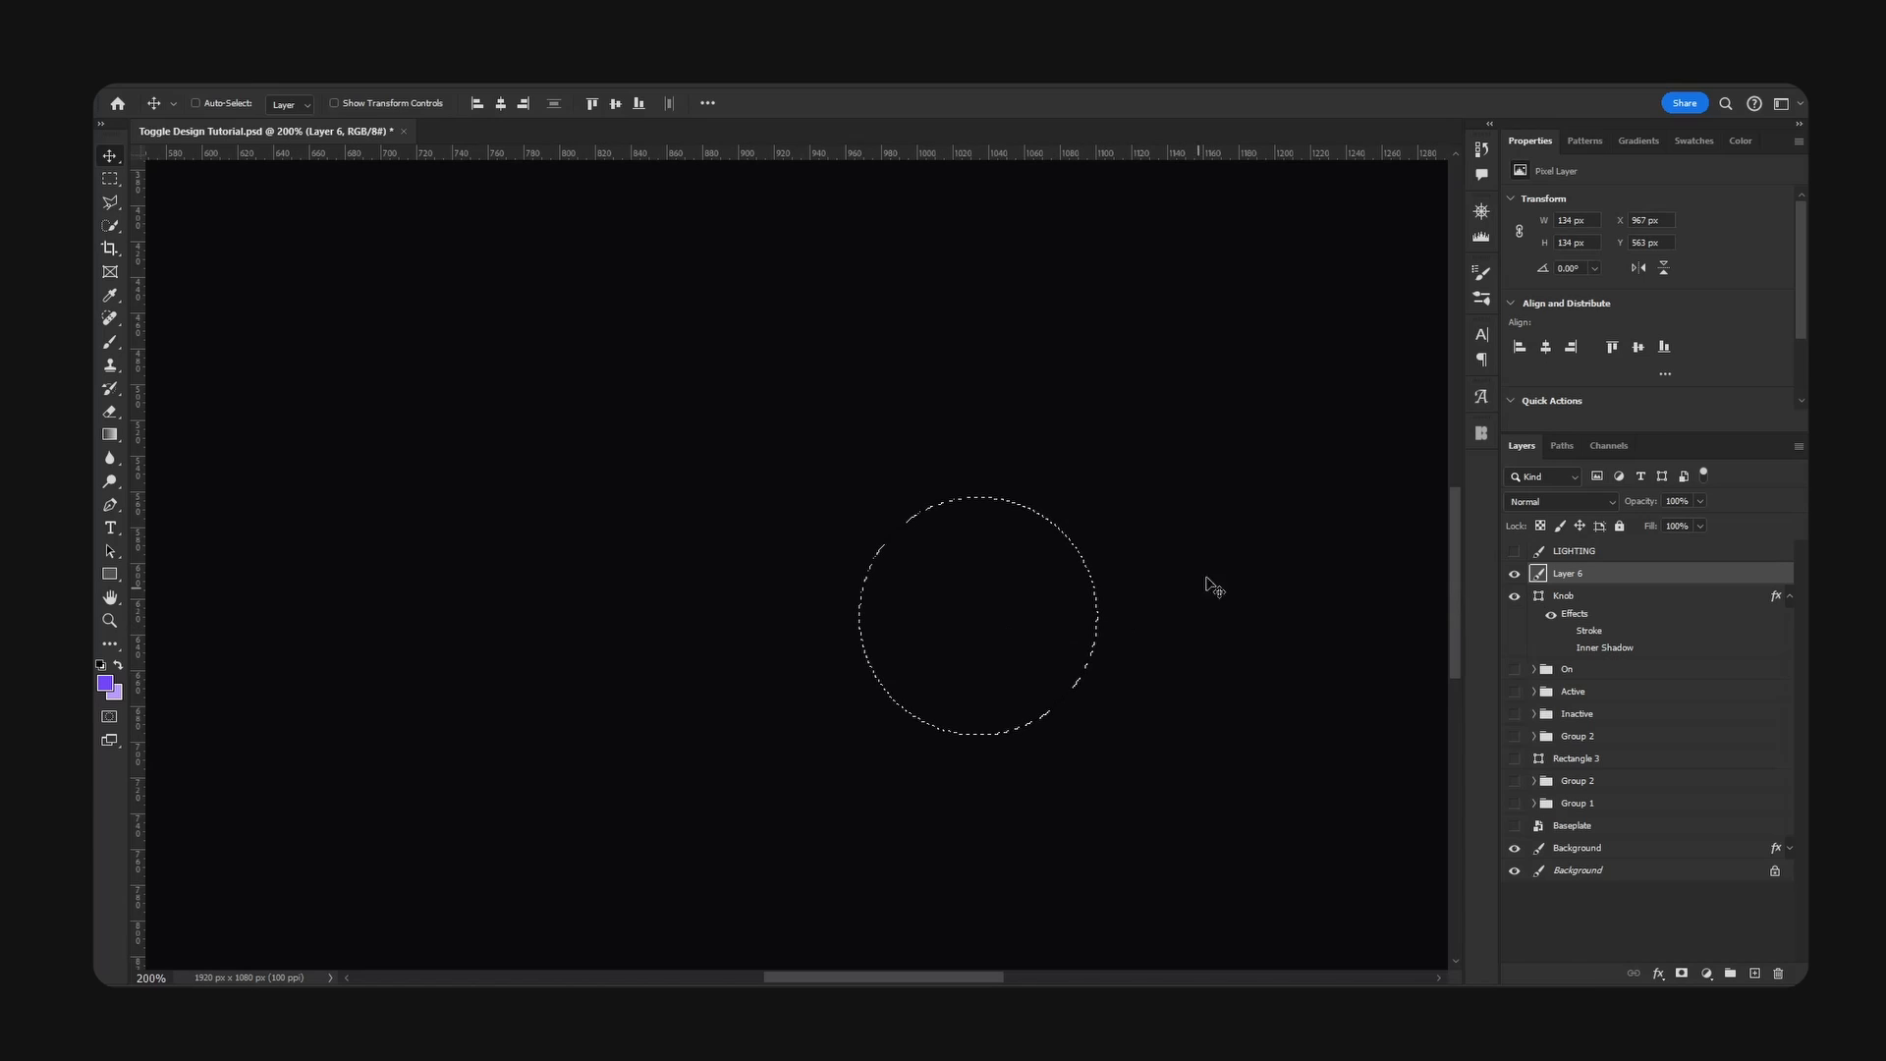
key(b)
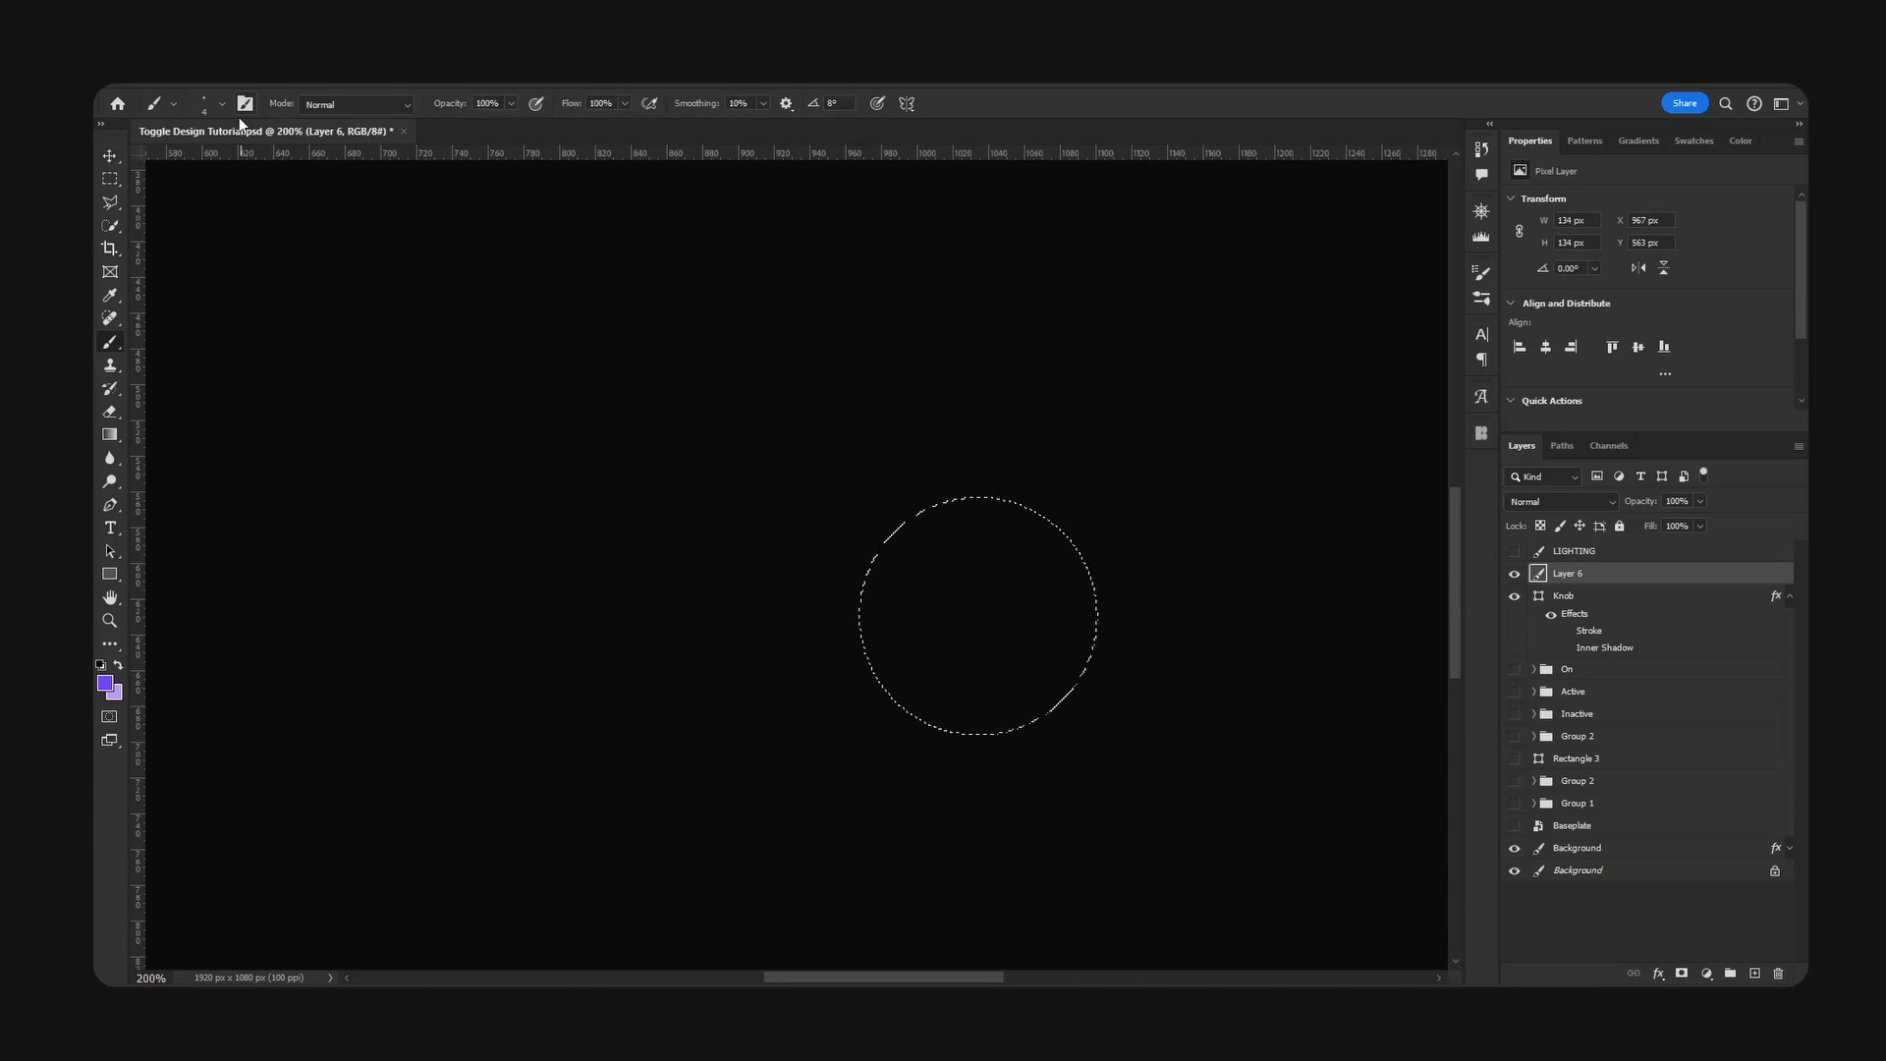
key(bracketright)
key(bracketright)
key(bracketright)
key(bracketright)
key(bracketright)
key(bracketright)
key(bracketright)
key(bracketright)
key(bracketright)
key(bracketright)
key(bracketright)
key(bracketright)
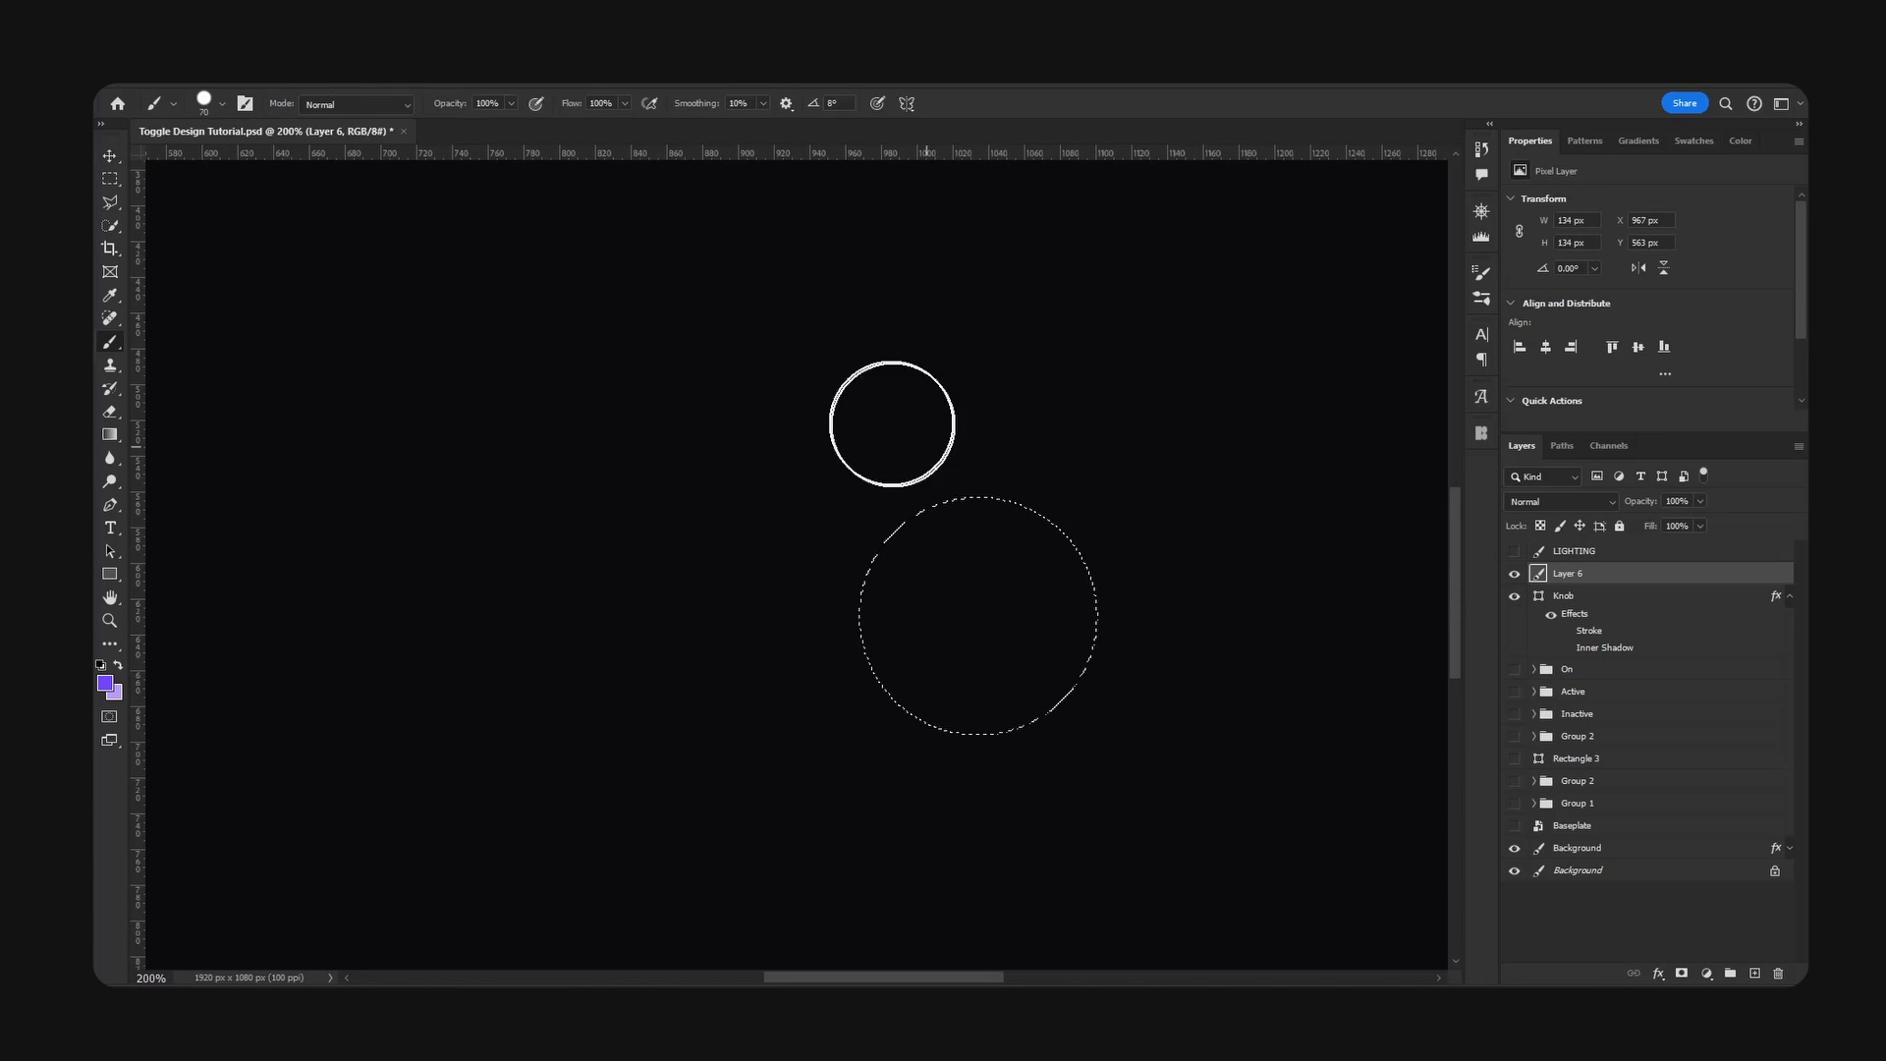
drag(456, 105, 407, 116)
drag(574, 105, 539, 106)
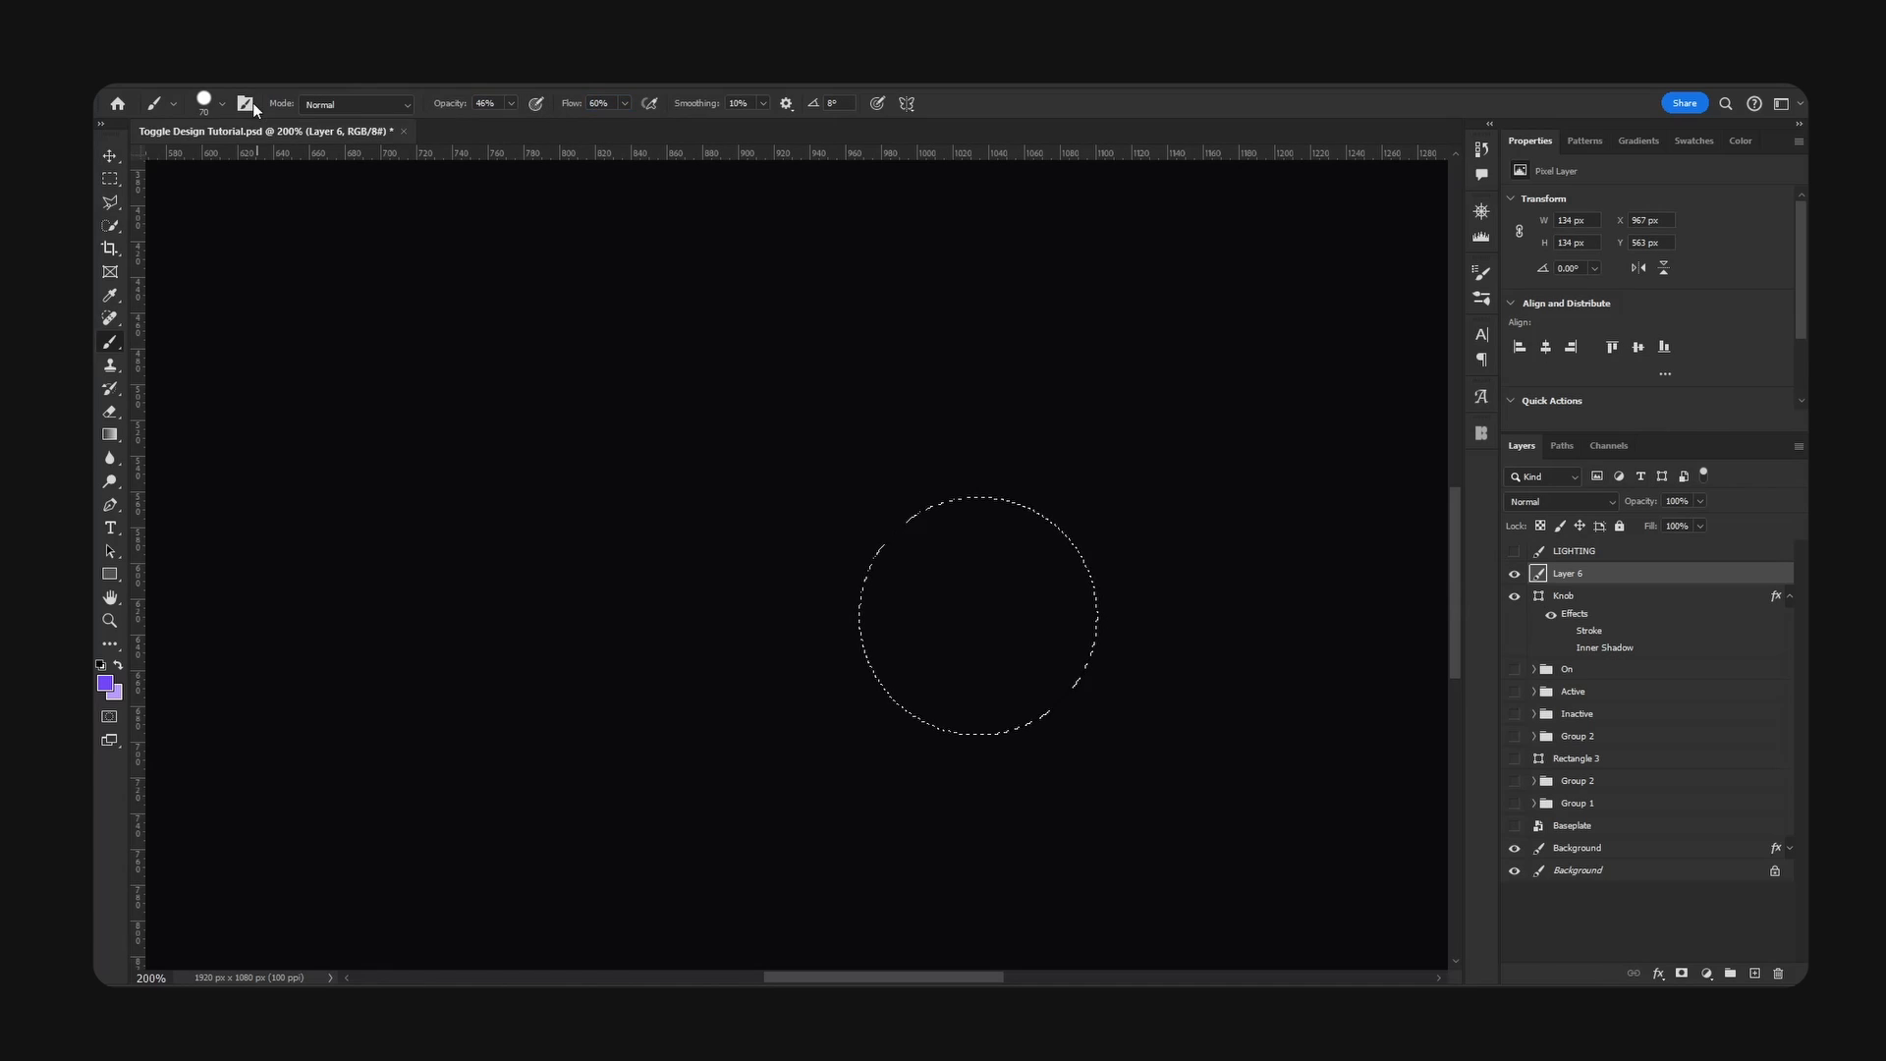
click(224, 106)
drag(247, 199, 190, 201)
click(813, 84)
- Enlarge the brush to 200 px and try purple shading strokes along the circle's edge, then undo the strokes
drag(969, 463, 1022, 464)
key(bracketright)
key(bracketright)
key(bracketright)
key(bracketright)
key(bracketright)
key(bracketright)
key(bracketright)
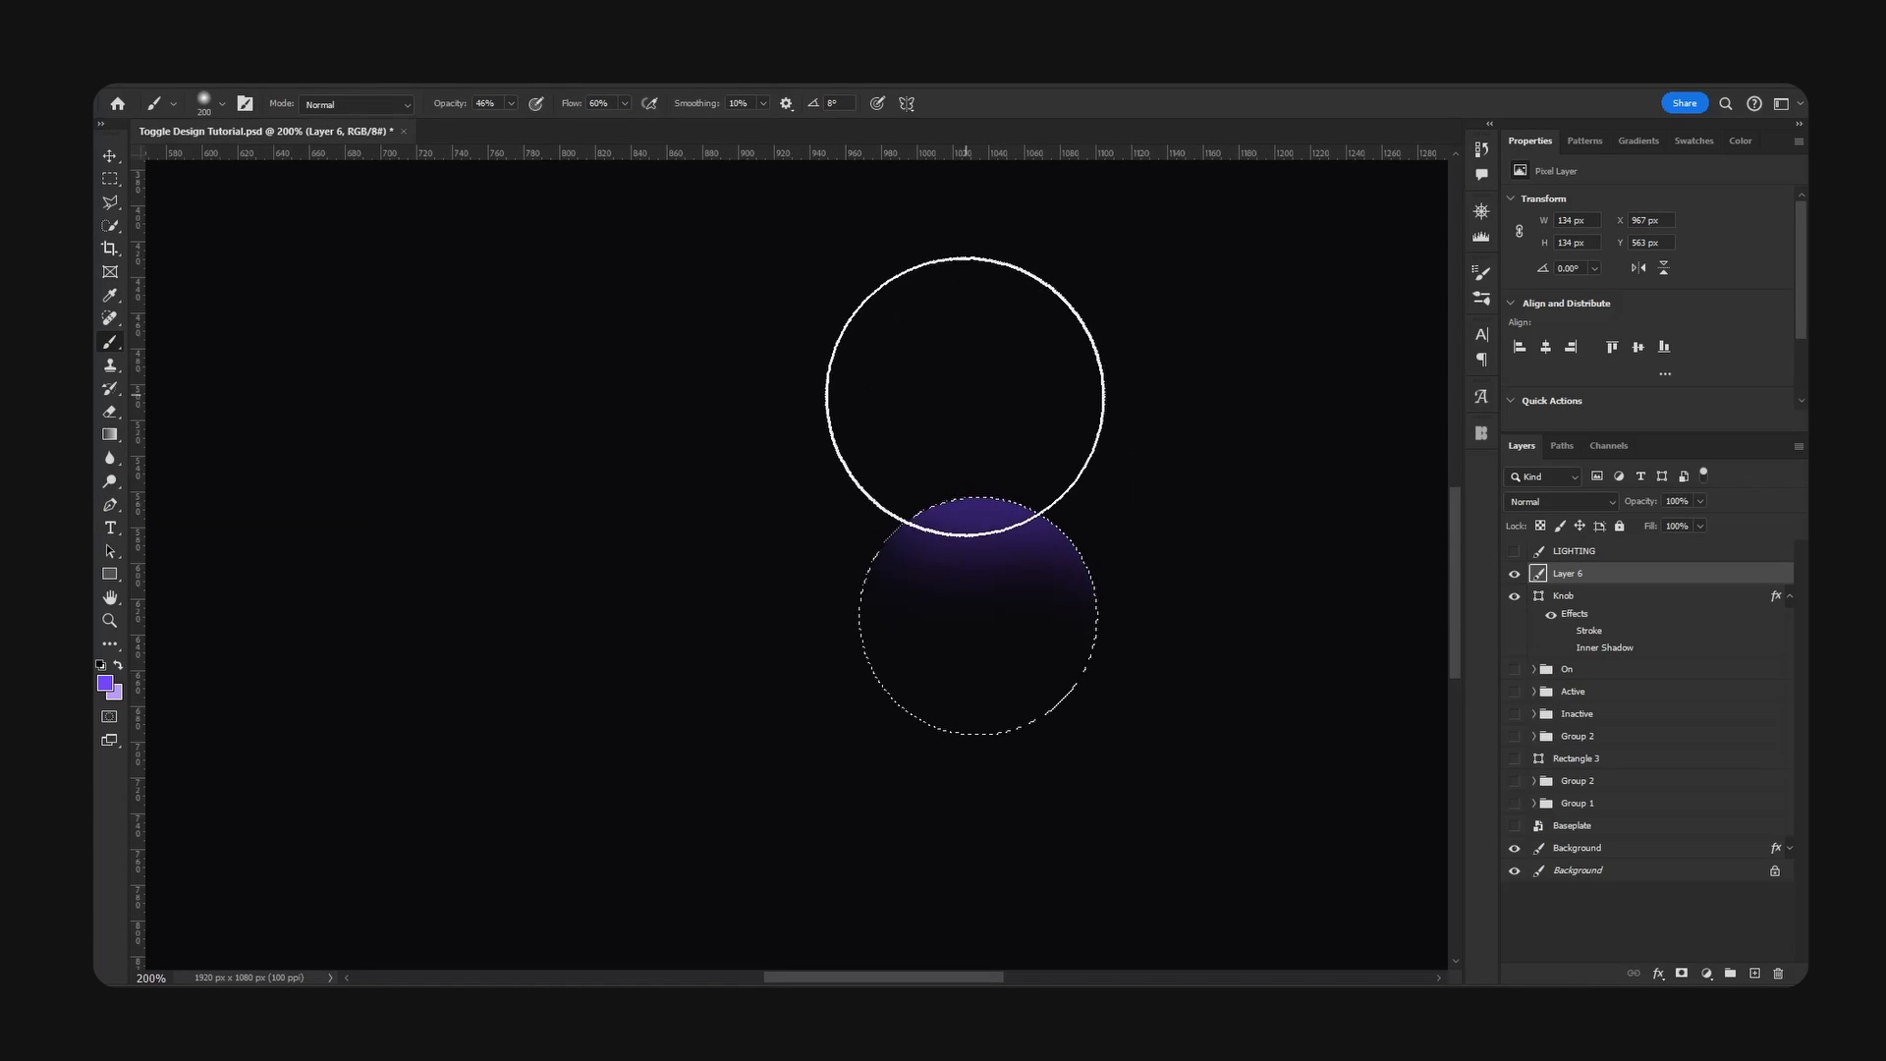
mouse_move(966, 396)
mouse_down()
mouse_move(803, 429)
mouse_move(766, 708)
mouse_move(918, 864)
mouse_up()
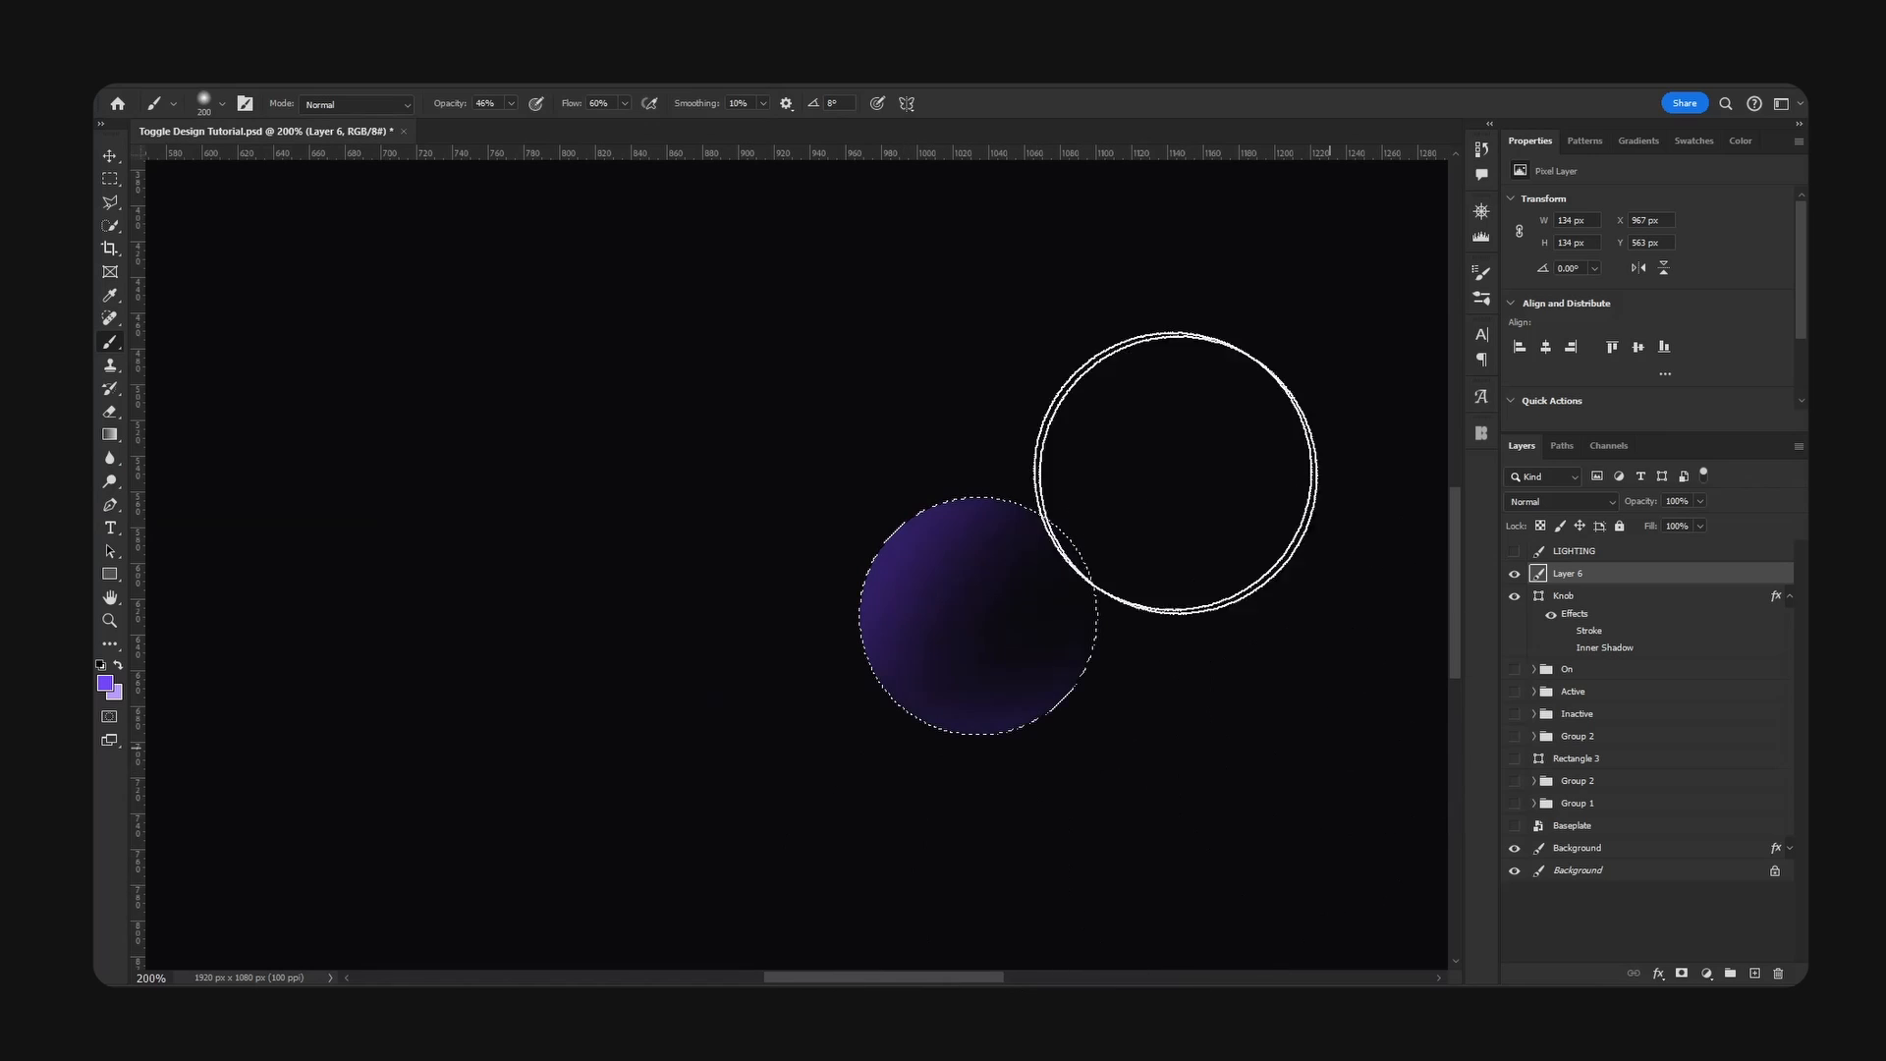
key(ctrl+z)
key(ctrl+z)
- Paint soft purple shading around the whole inner edge of the circular selection, using a smaller brush to strengthen the lower and left edges
mouse_move(966, 369)
mouse_down()
mouse_move(777, 469)
mouse_move(764, 716)
mouse_move(1234, 854)
mouse_up()
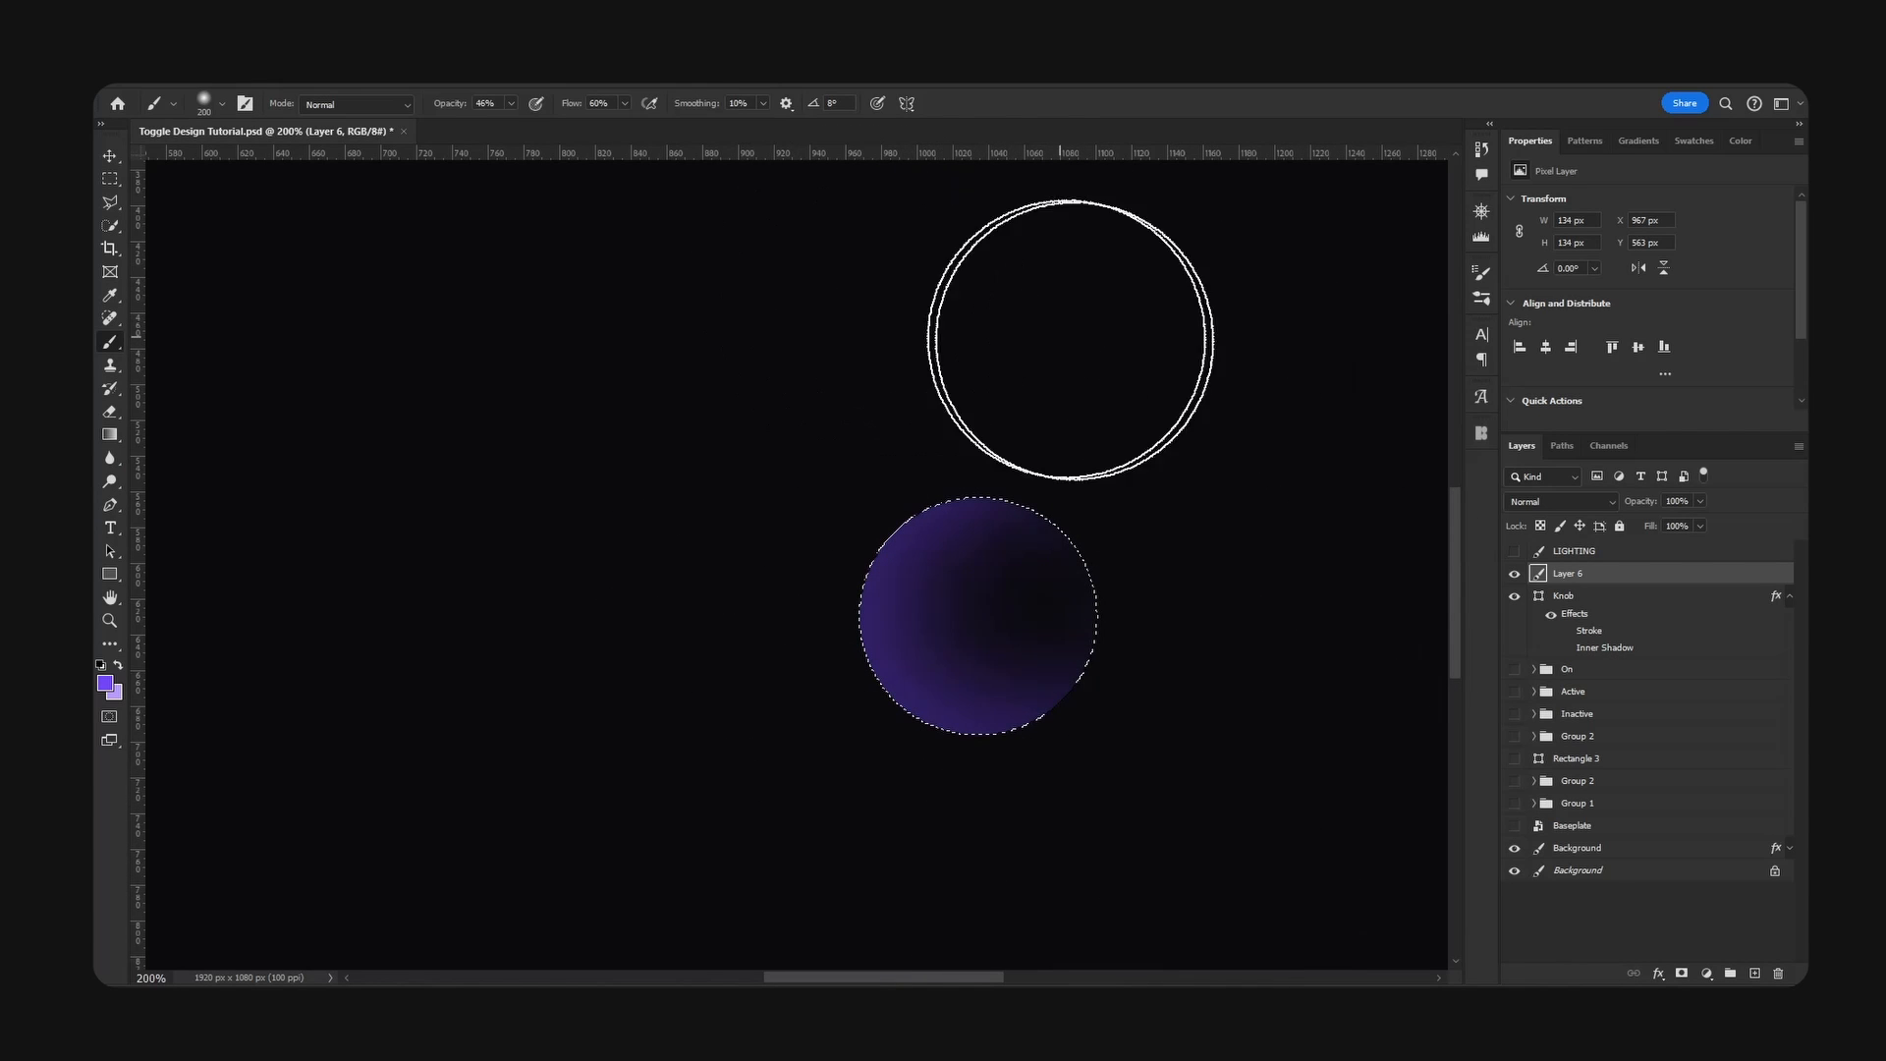
drag(1071, 340, 1208, 724)
key(bracketleft)
key(bracketleft)
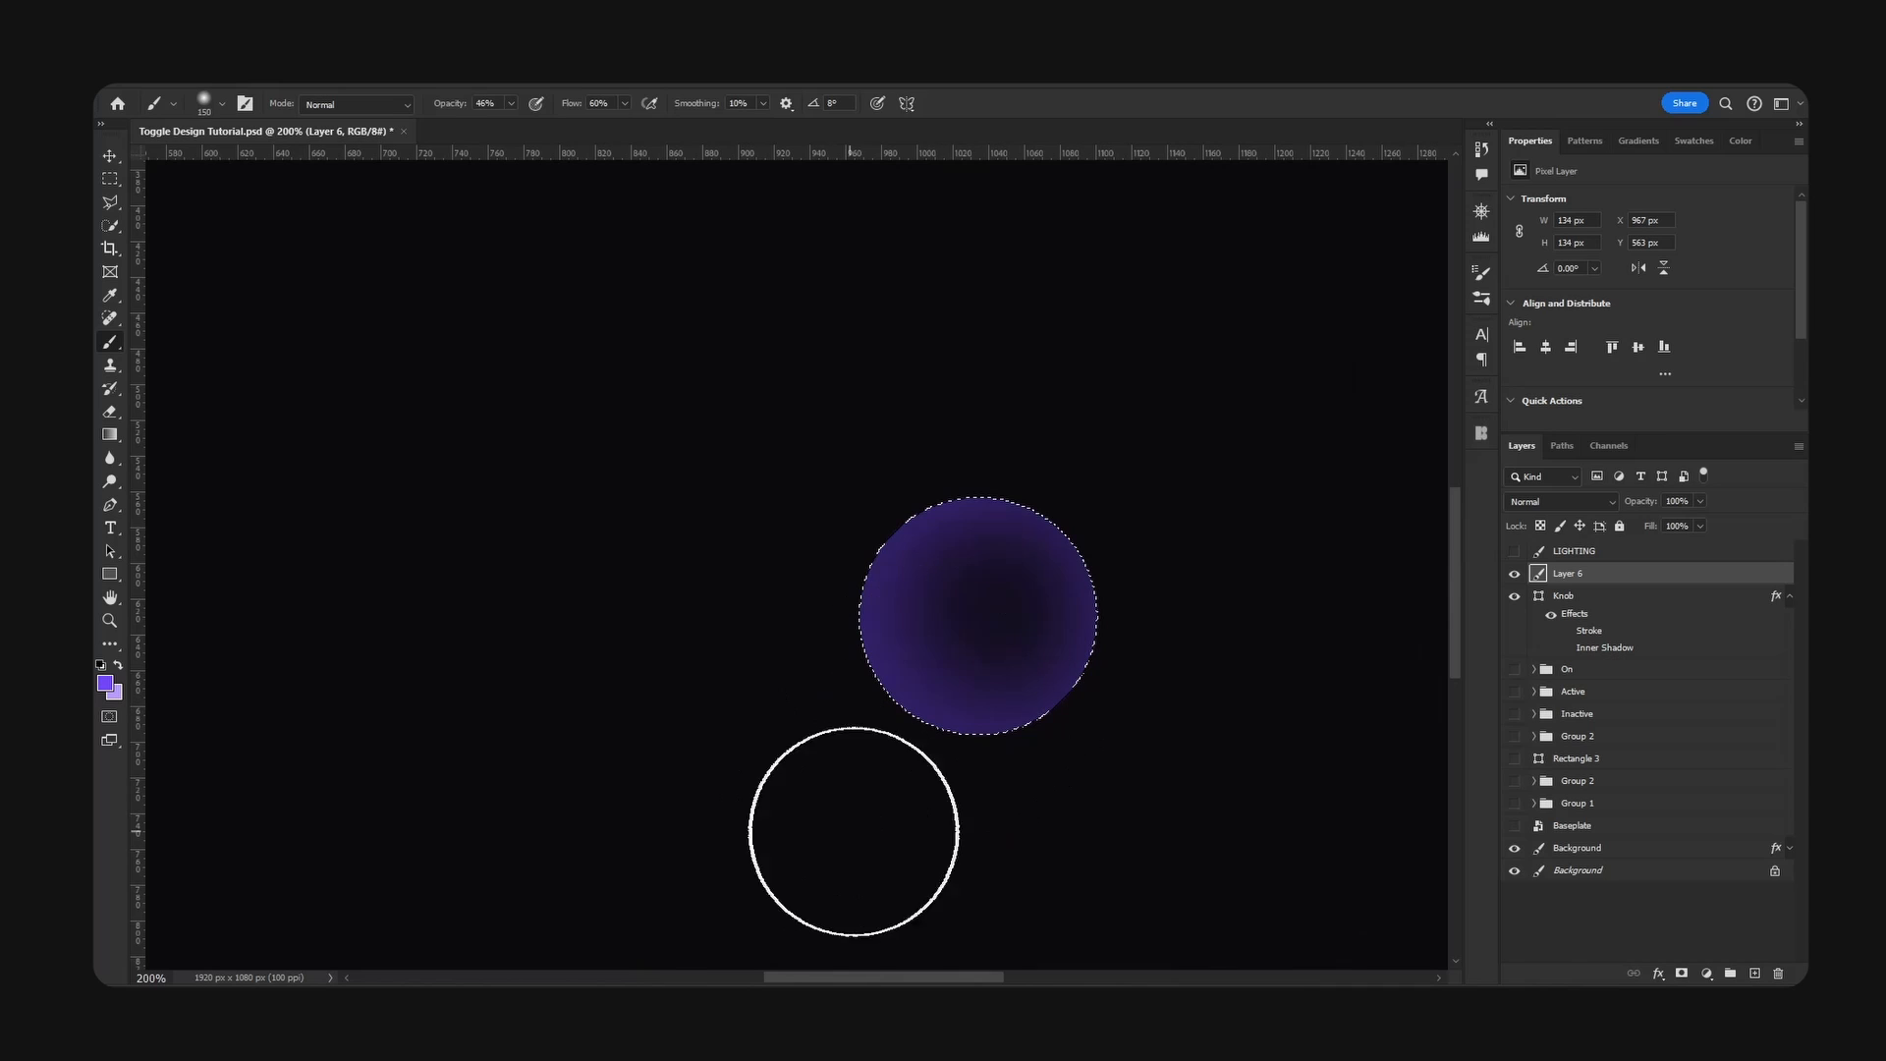
key(bracketleft)
mouse_move(1066, 853)
mouse_down()
mouse_move(1113, 831)
mouse_move(1201, 551)
mouse_move(818, 430)
mouse_move(709, 773)
mouse_up()
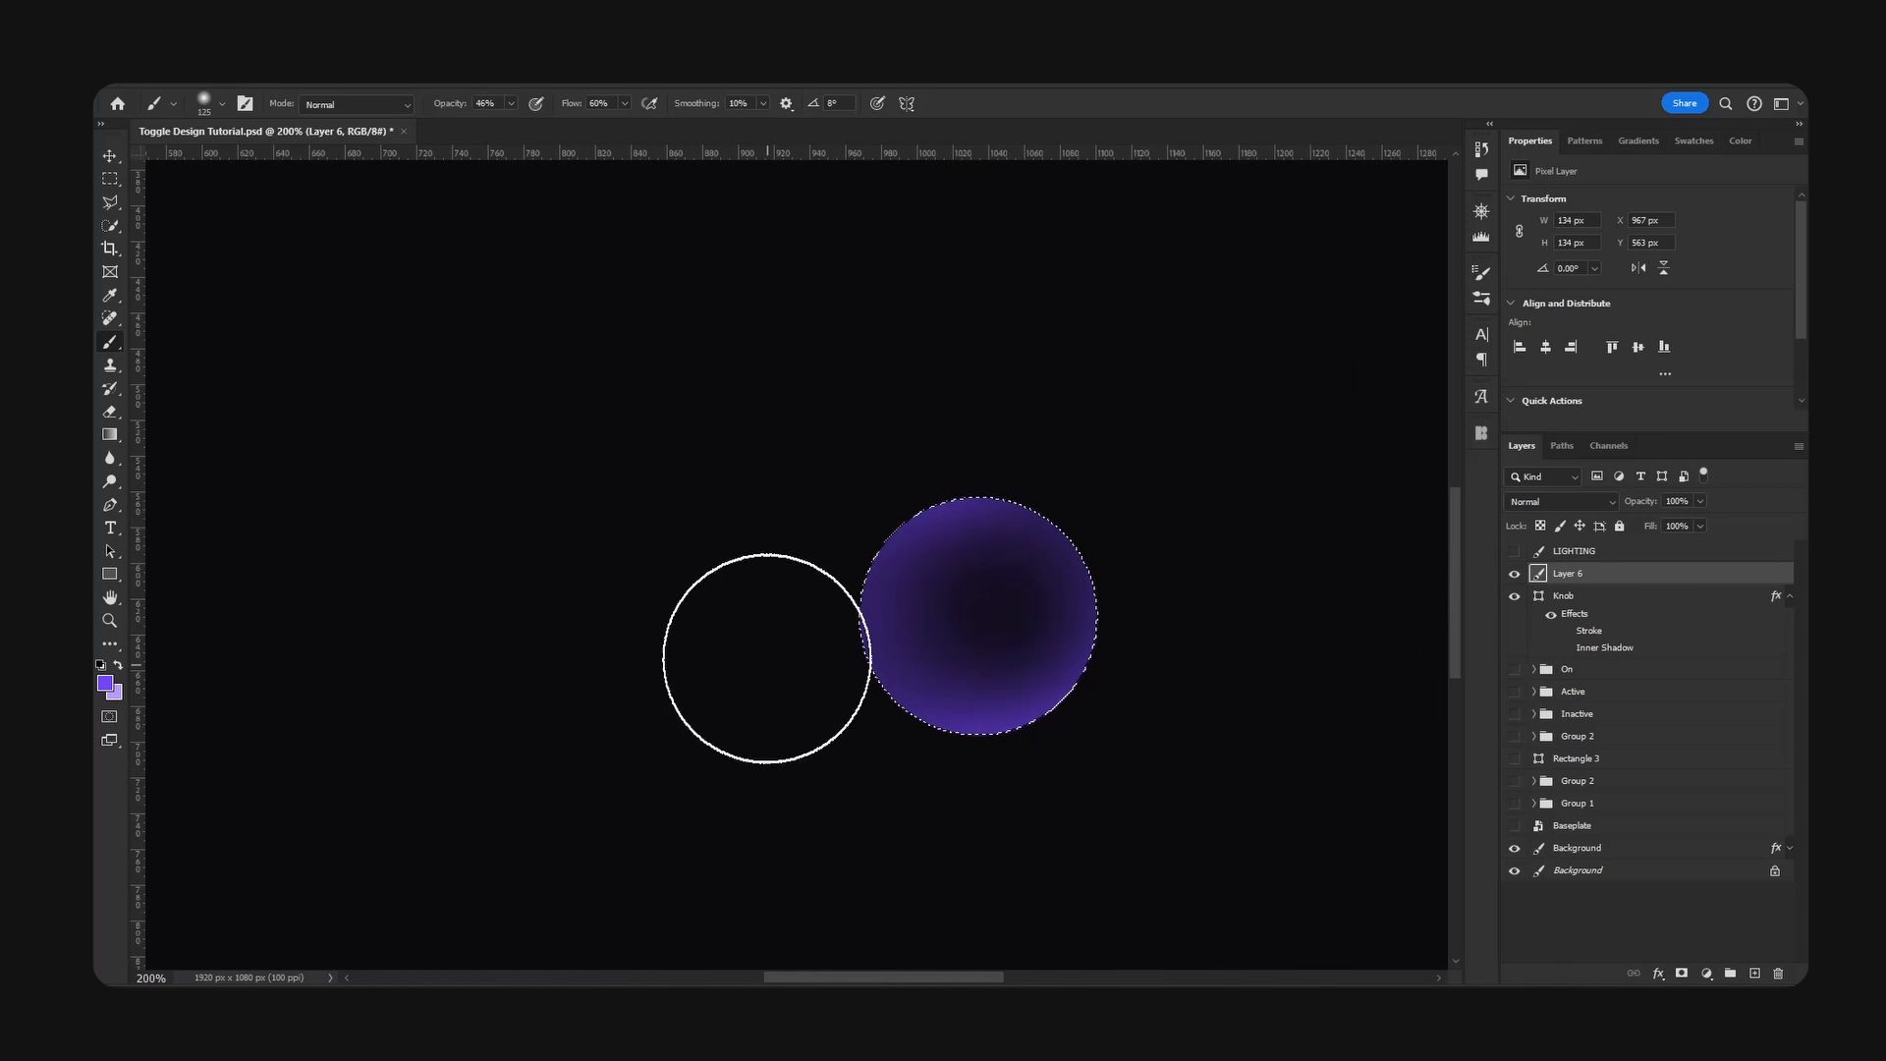
mouse_move(767, 659)
mouse_down()
mouse_move(1218, 737)
mouse_move(957, 400)
mouse_move(668, 890)
mouse_move(900, 520)
mouse_up()
key(bracketright)
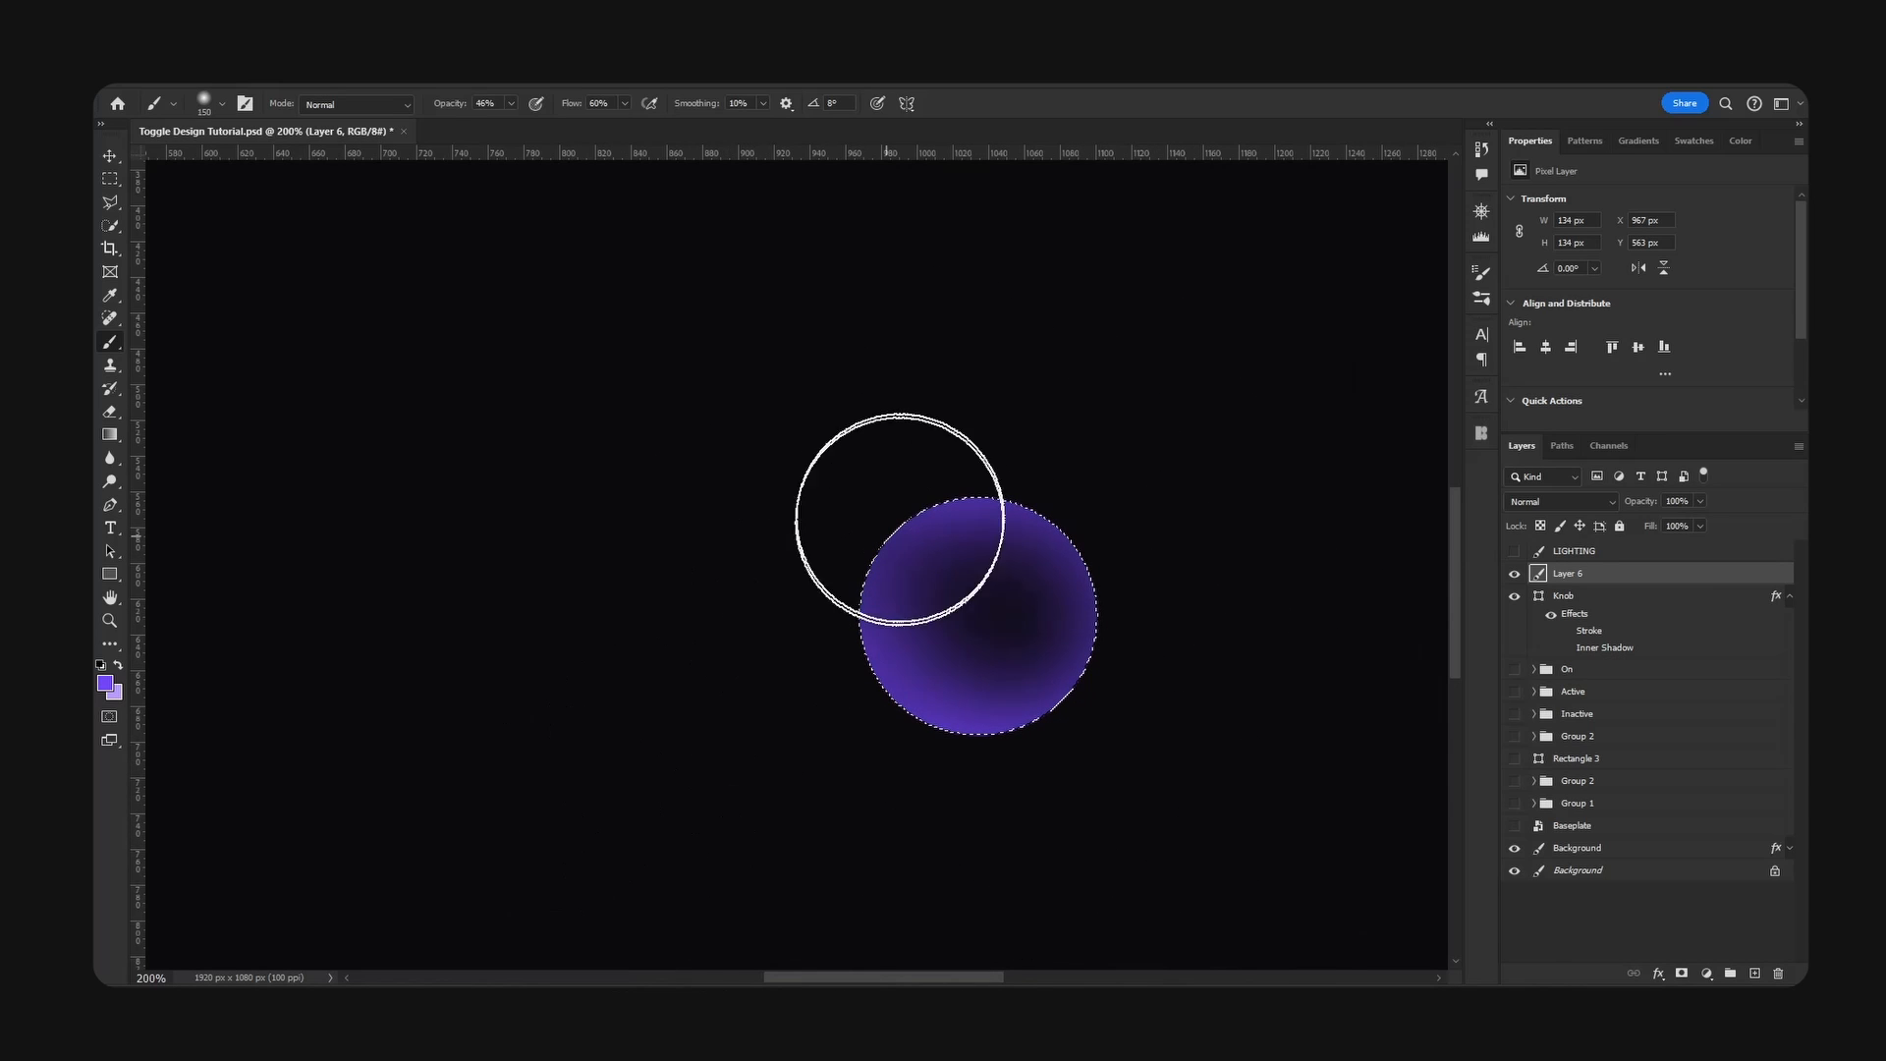
- Erase the centre of the purple shading with a soft eraser and deselect the circle
key(e)
mouse_move(969, 615)
mouse_down()
mouse_move(952, 610)
mouse_move(1001, 621)
mouse_up()
key(bracketleft)
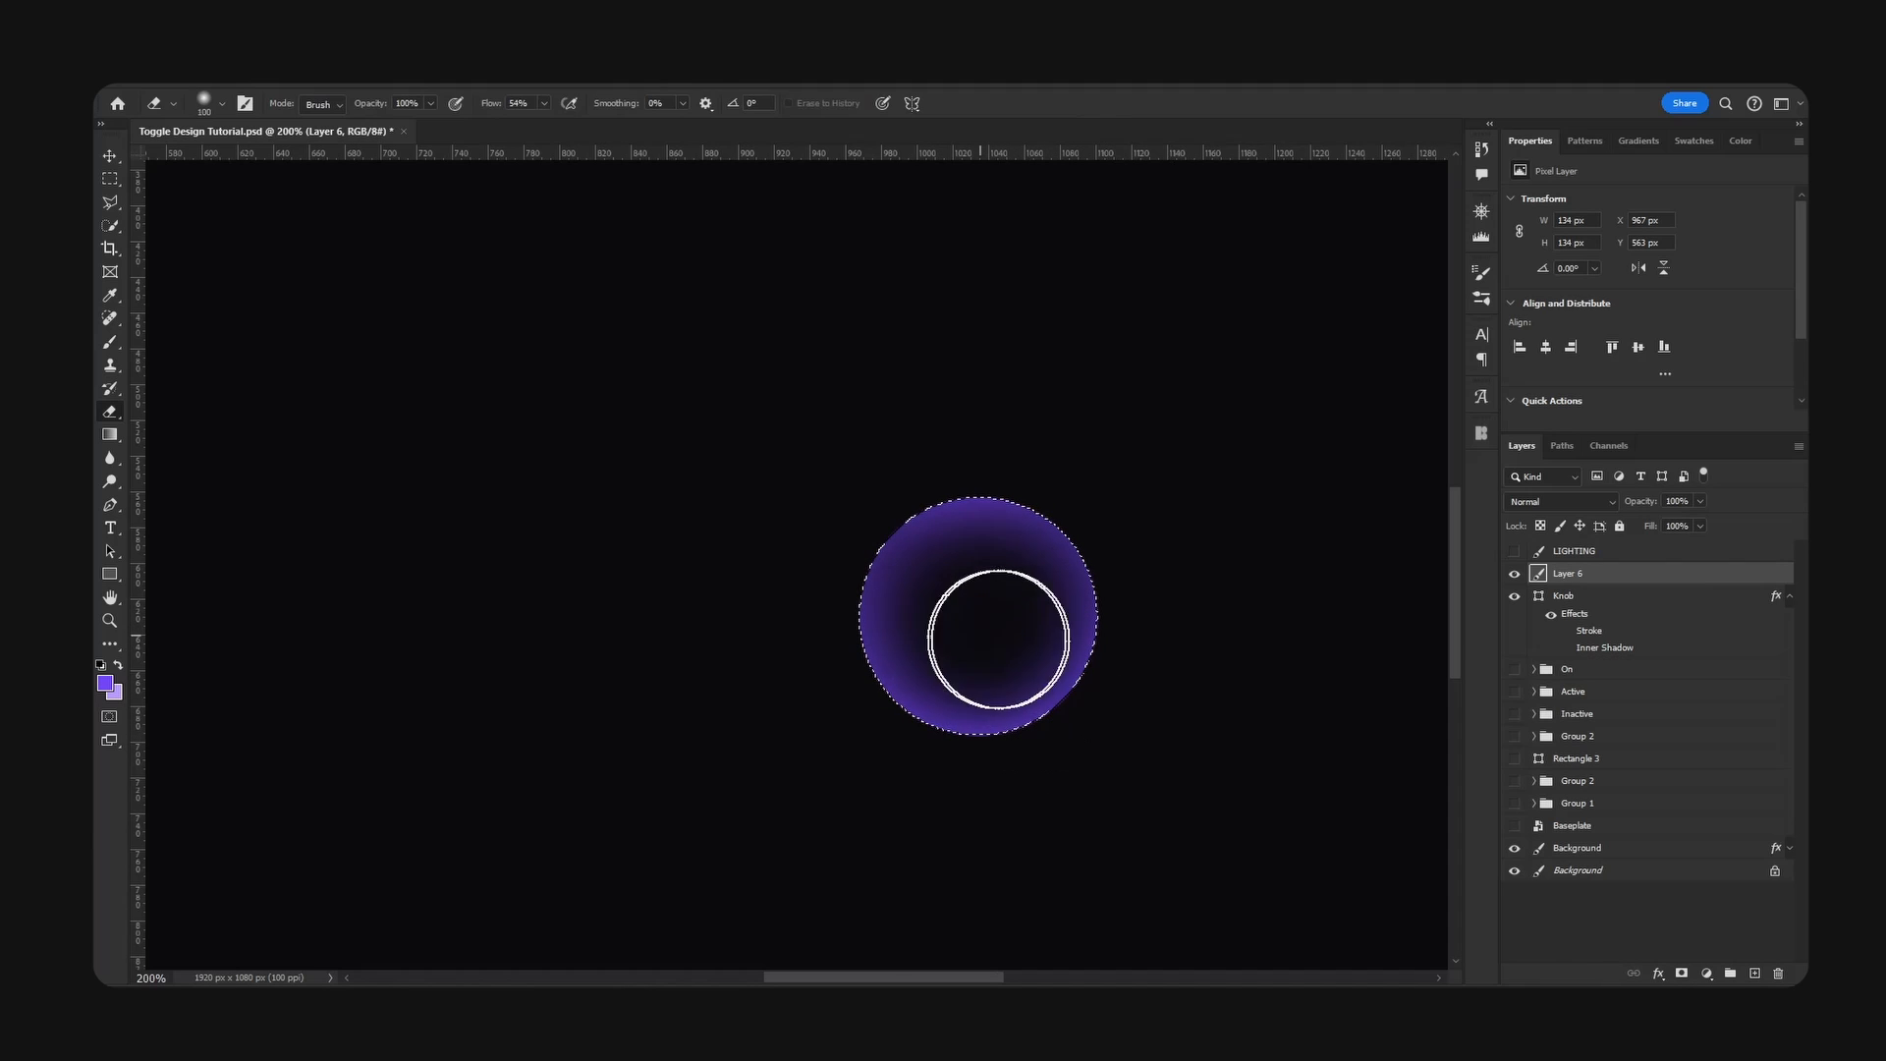
key(ctrl+d)
key(v)
- Turn the copied Knob's Stroke and Inner Shadow back on to compare with the painted shading, then hide the Knob
click(1591, 601)
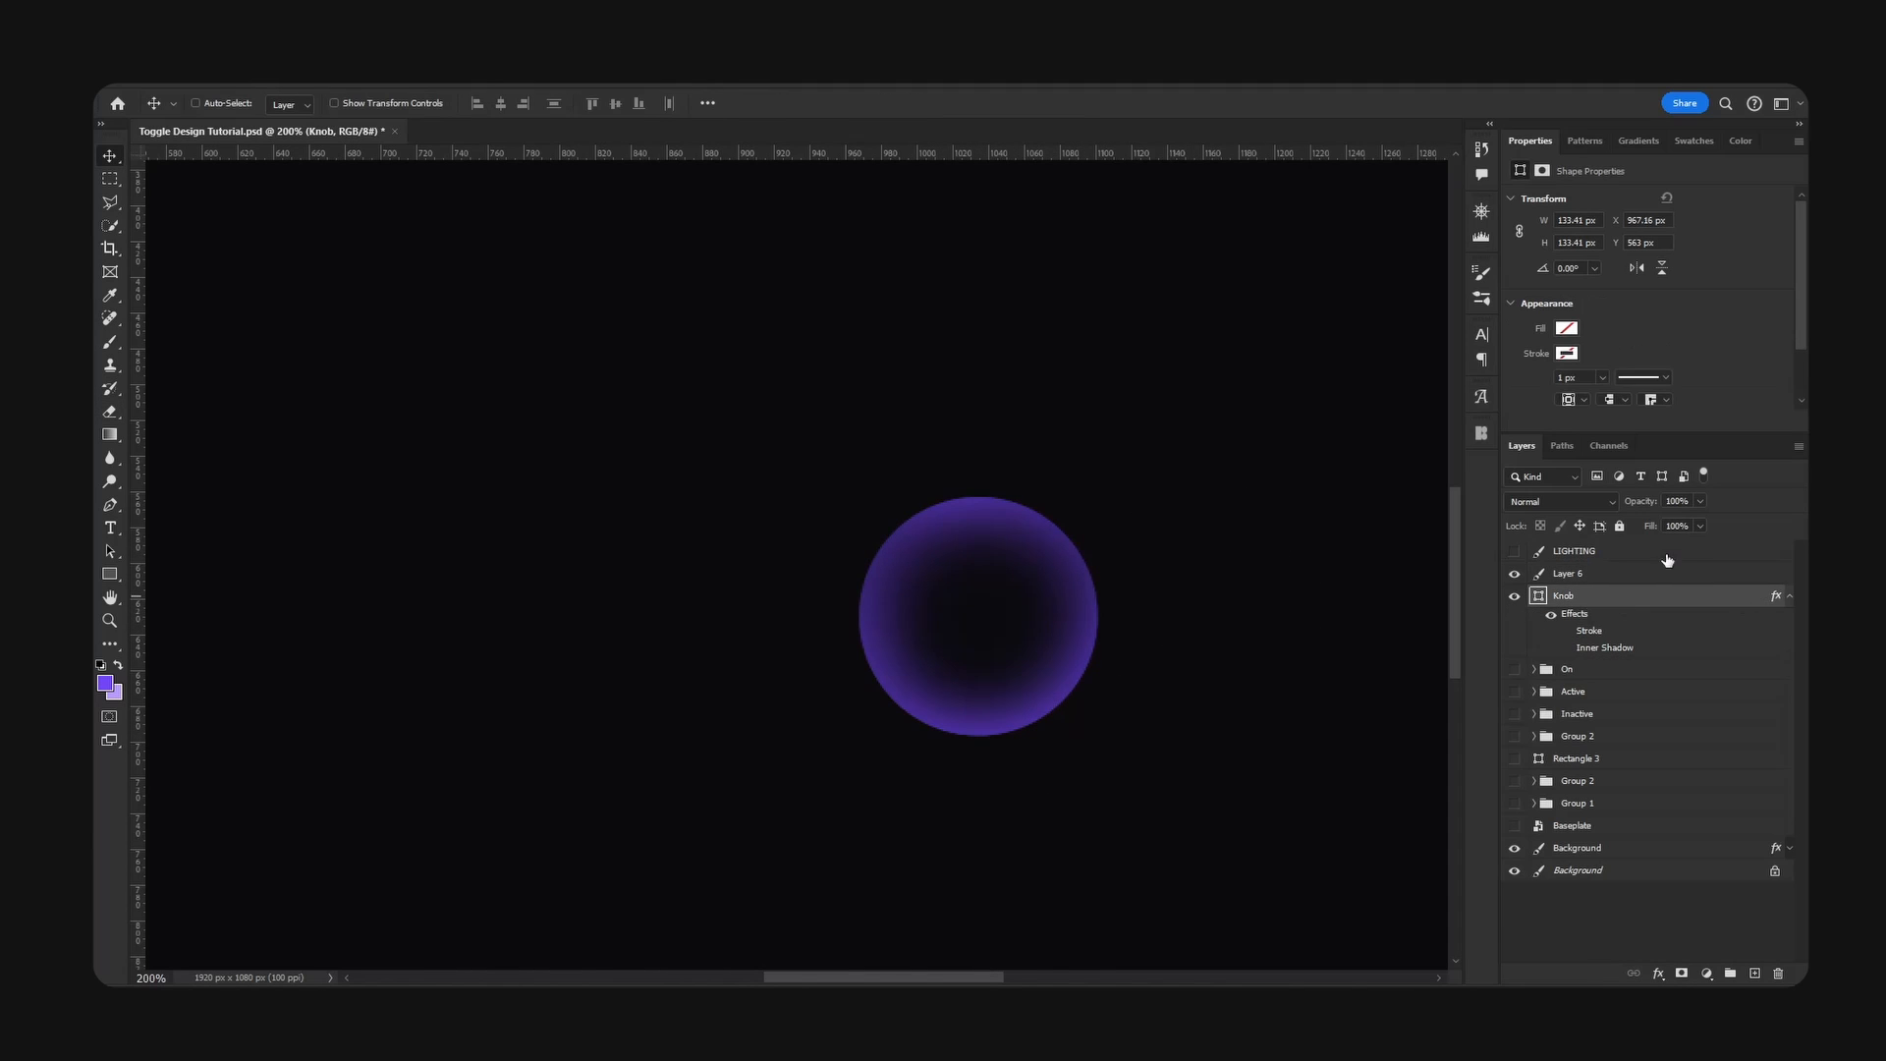
click(1564, 650)
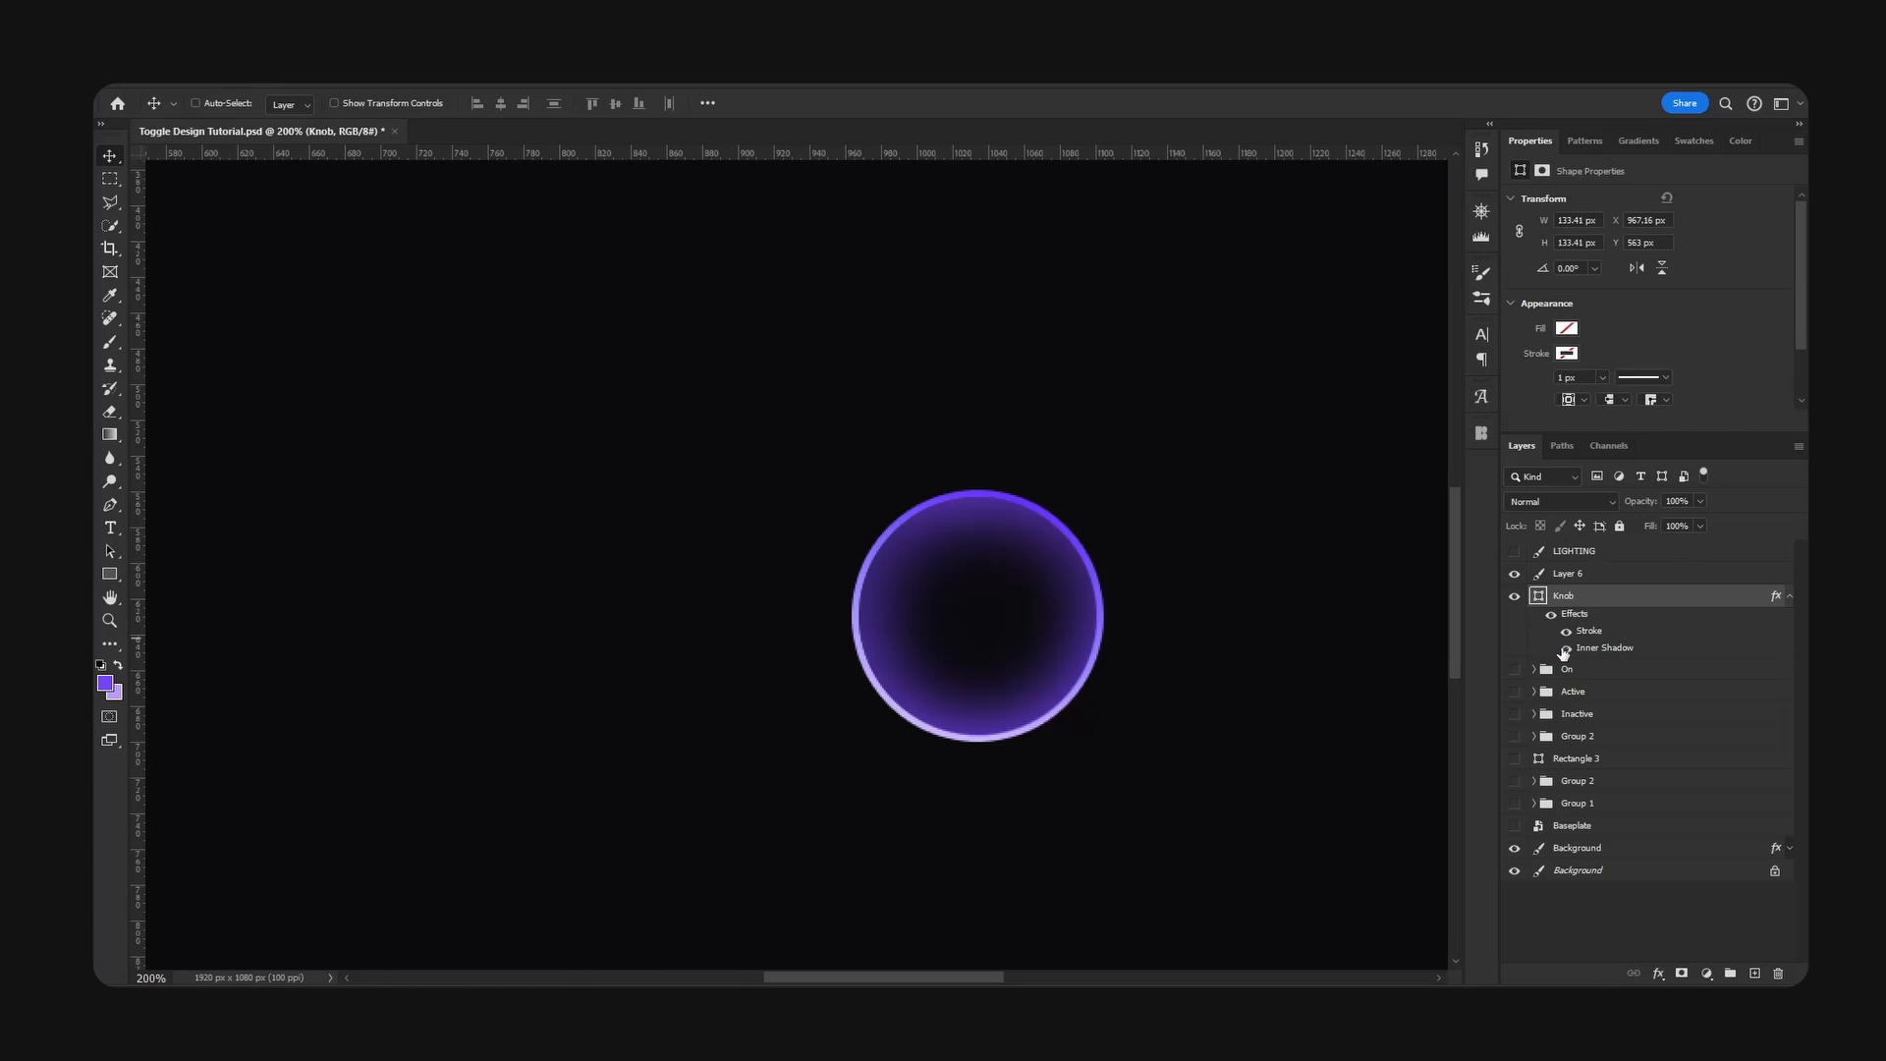
click(1582, 573)
mouse_move(1051, 584)
mouse_down()
mouse_move(695, 560)
mouse_move(1028, 561)
mouse_up()
- Turn the painted knob shading white with saturation -100 and lightness +100, and export it as the PNG toggle_knobGlow
key(ctrl+u)
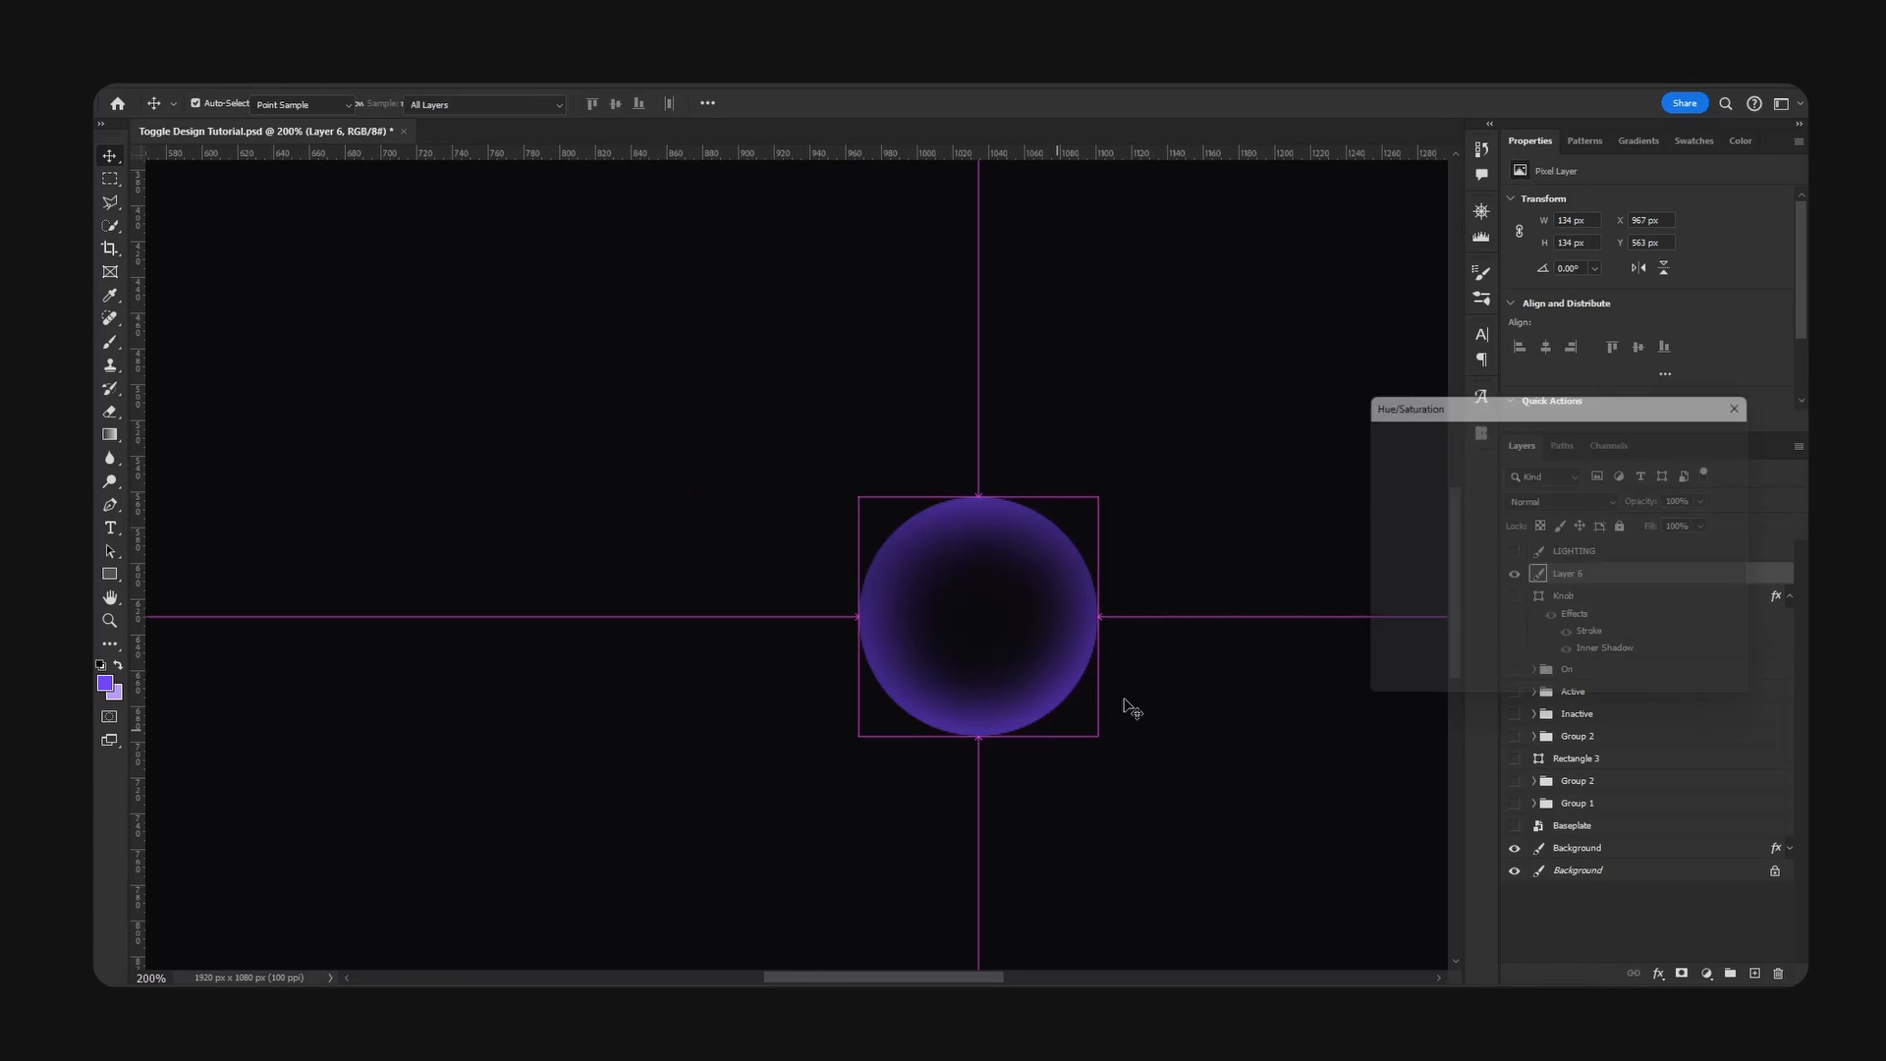
drag(1521, 568, 1433, 568)
drag(1520, 614, 1608, 614)
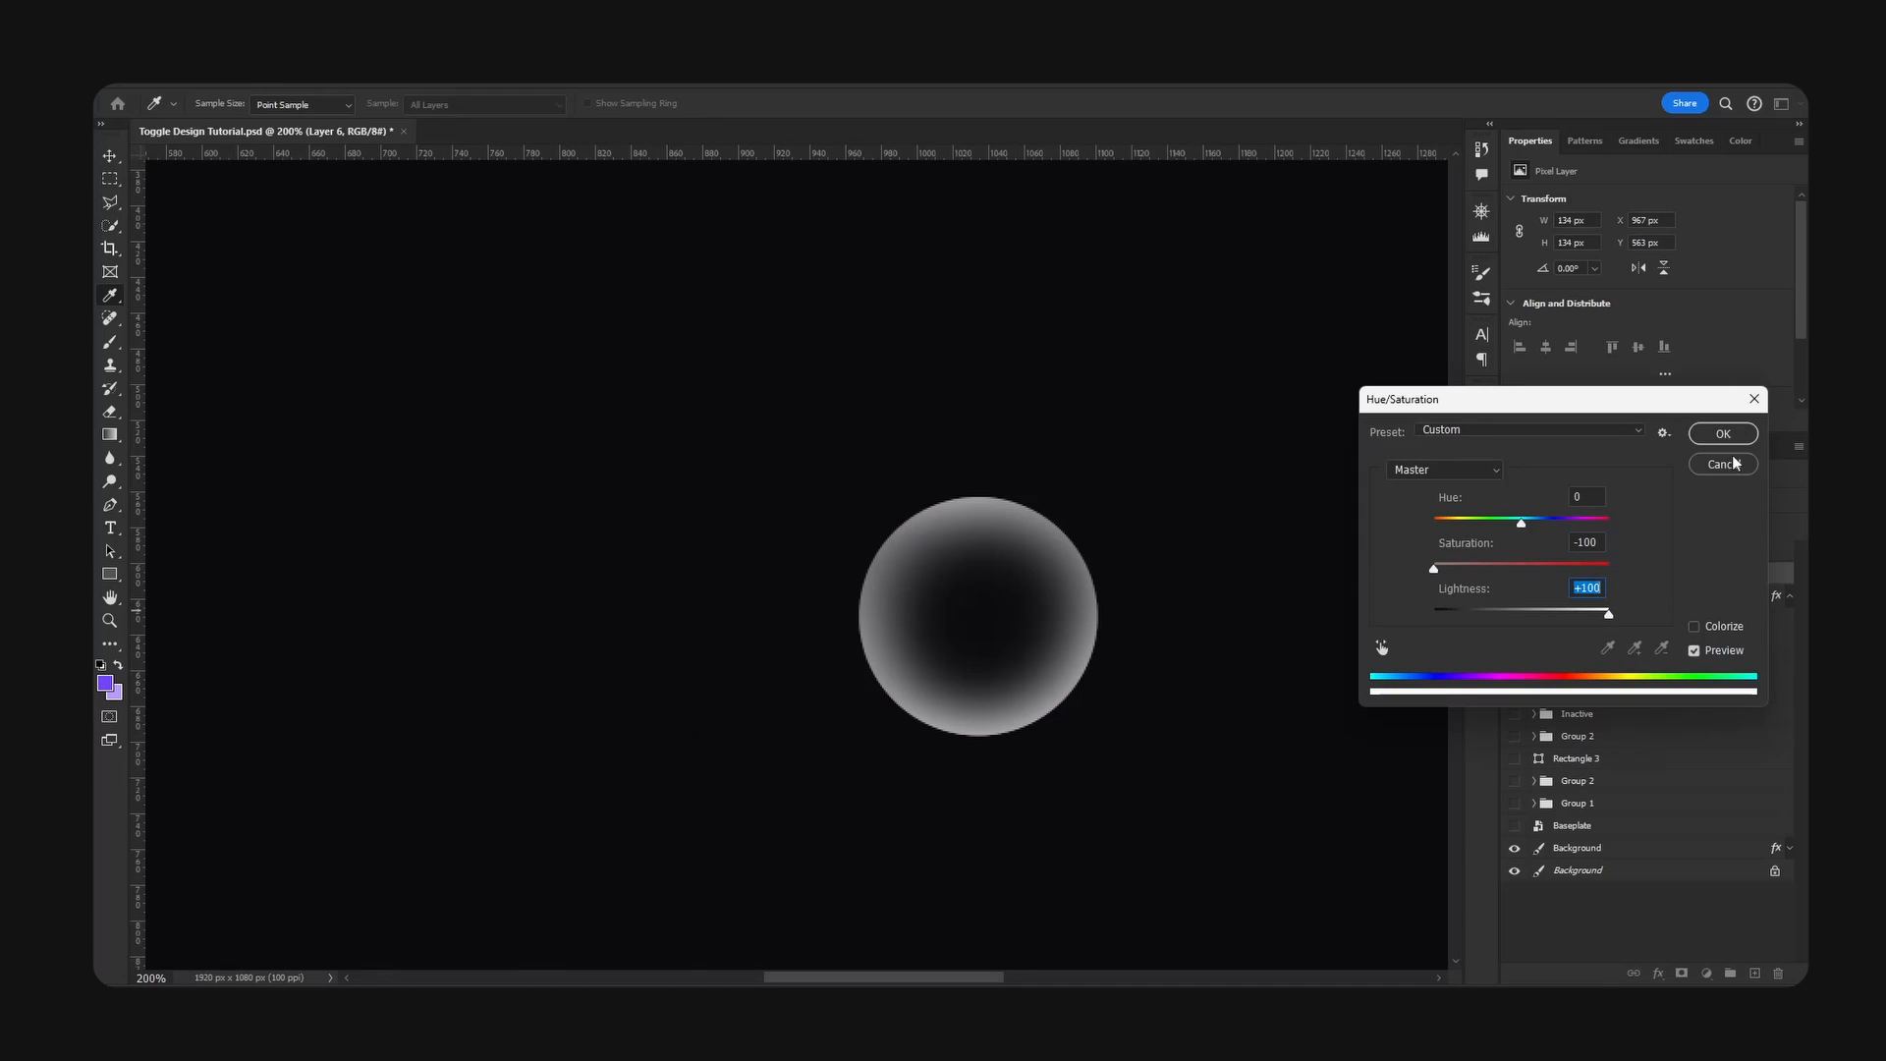
key(Return)
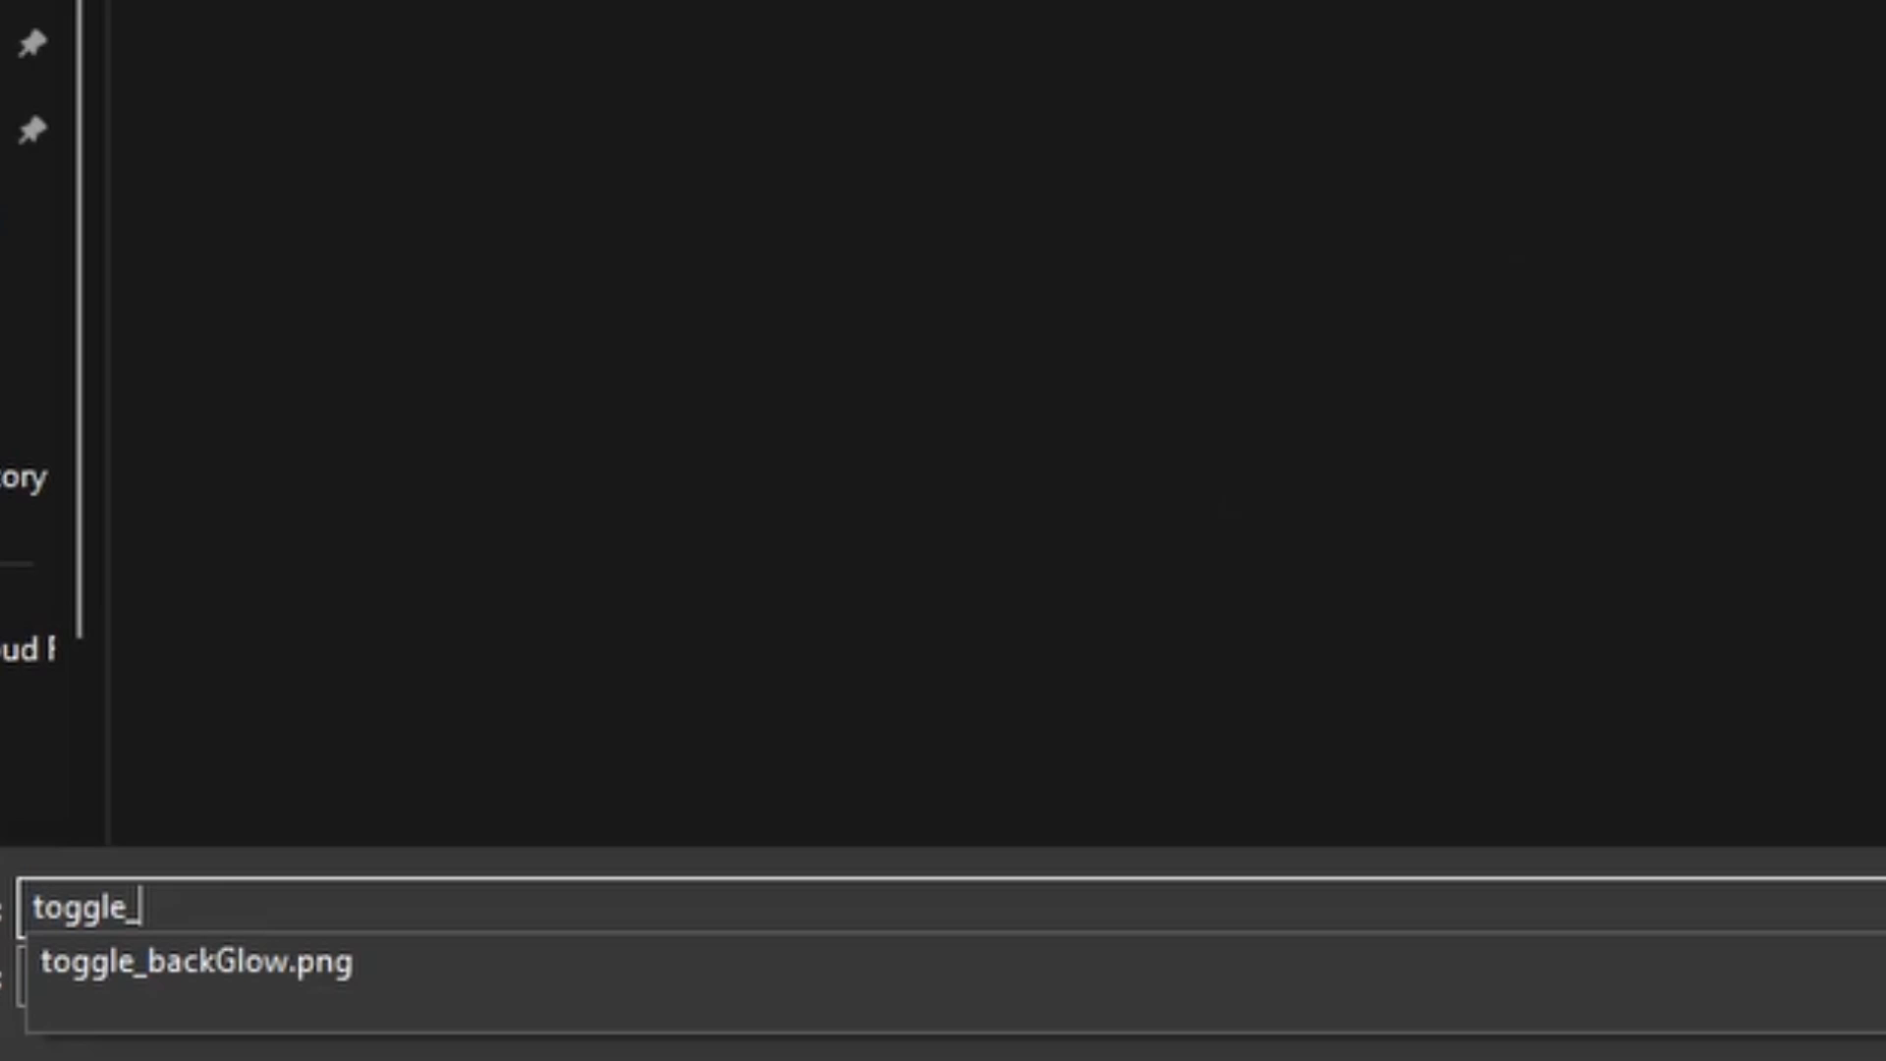
text(knob)
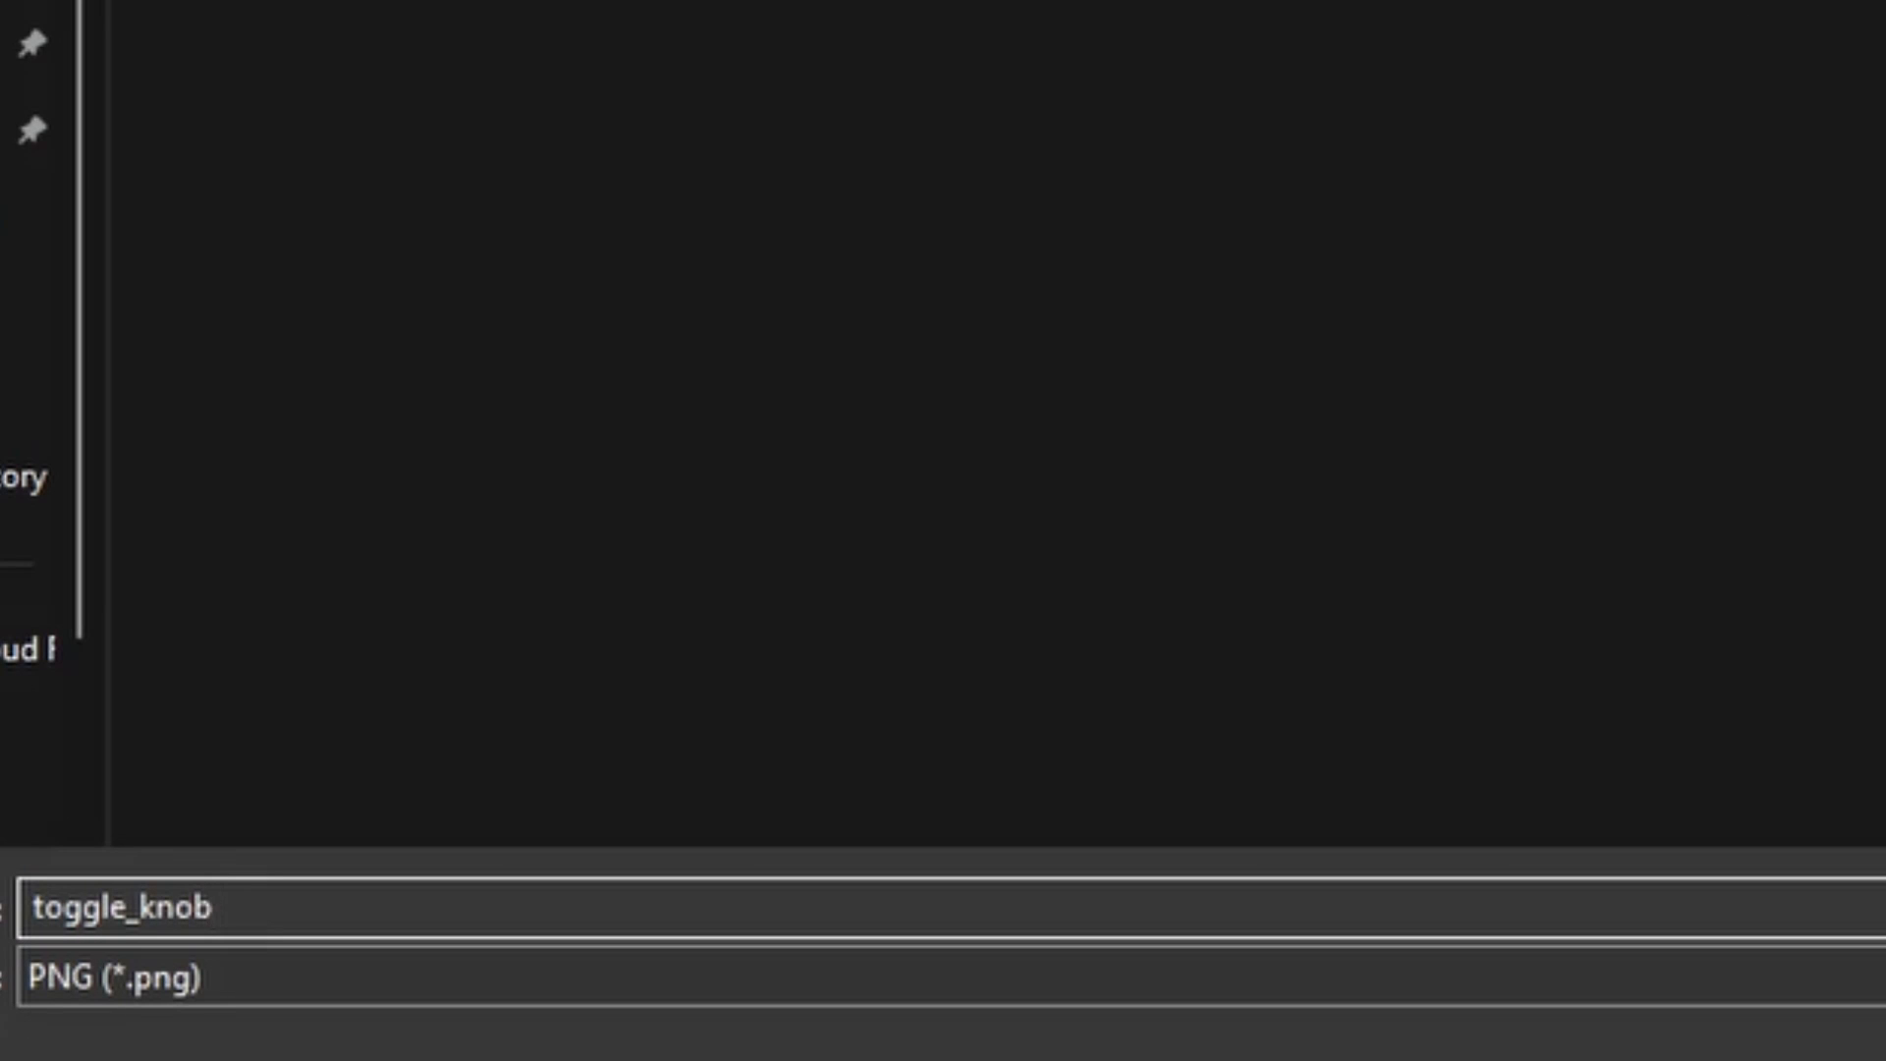
text(Glow)
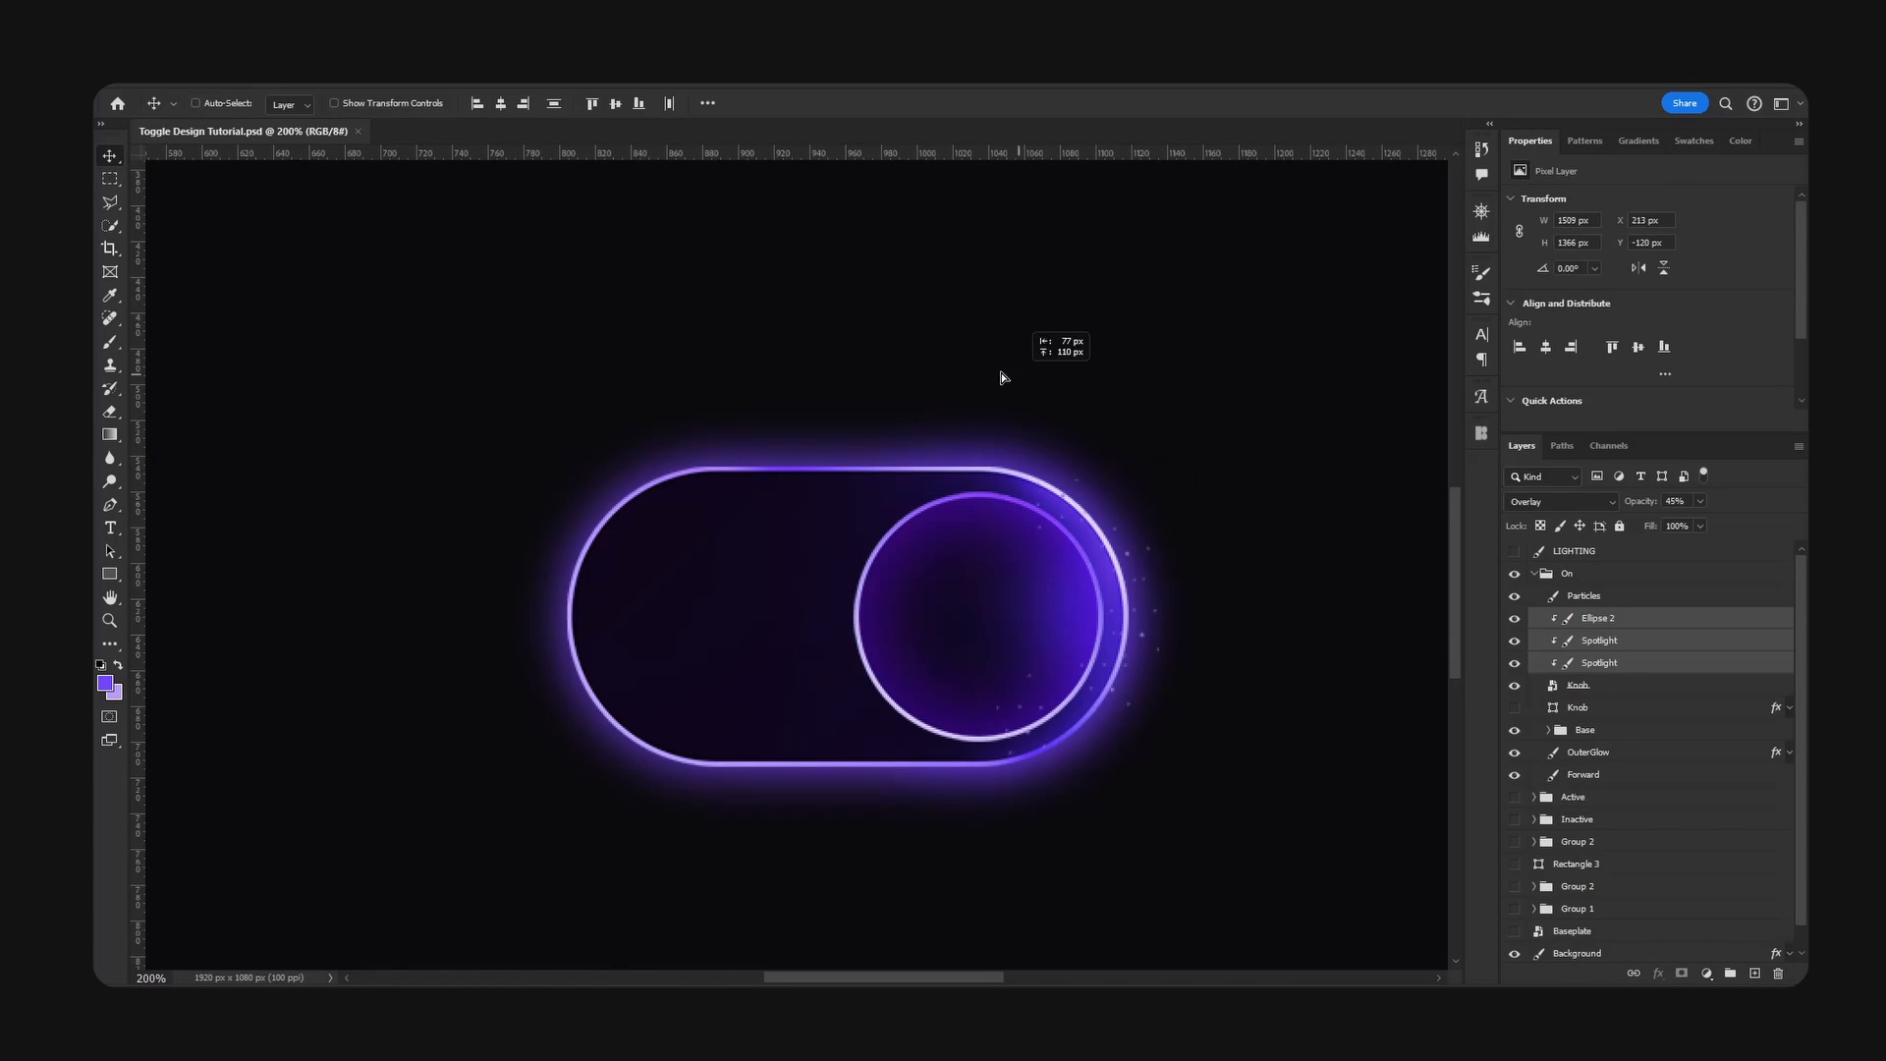
- Duplicate the clipped Ellipse 2 and two Spotlight layers above Particles in the On group, and merge the copies into one layer
alt+drag(1557, 630, 1577, 586)
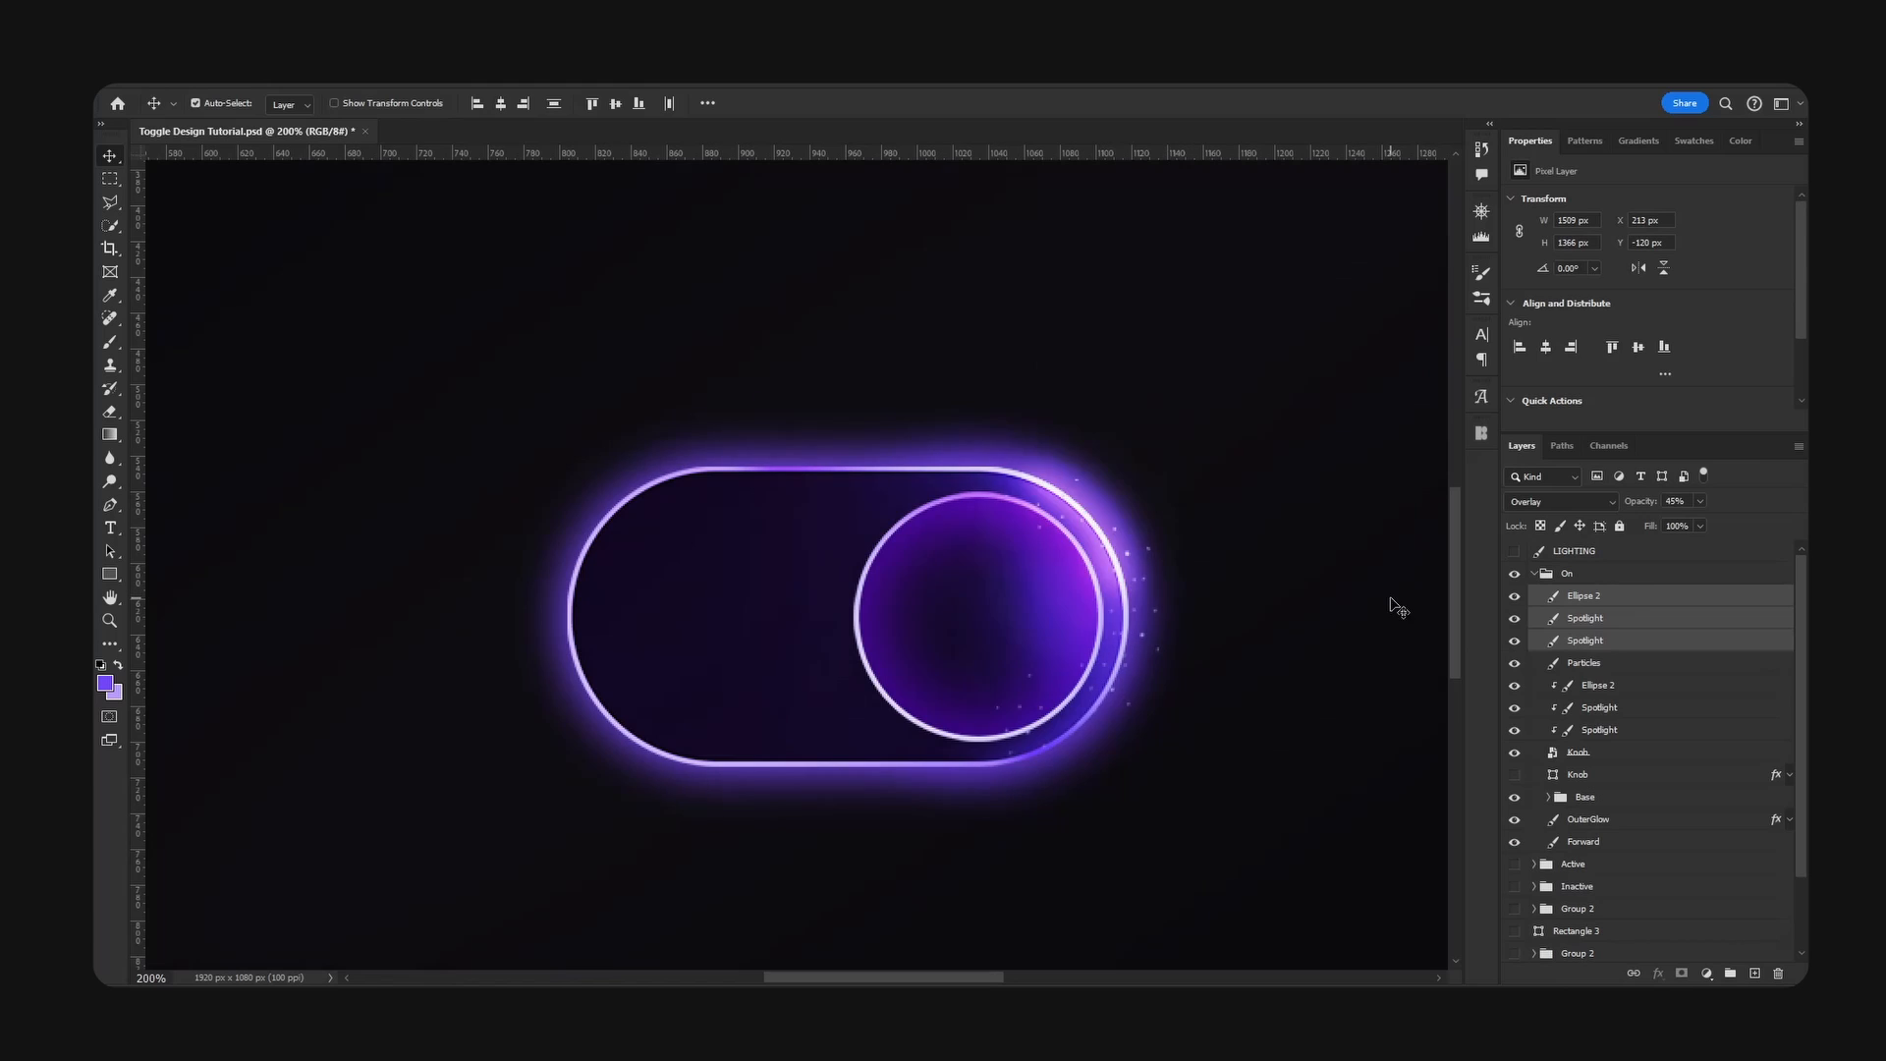
key(ctrl+e)
key(ctrl+minus)
key(ctrl+minus)
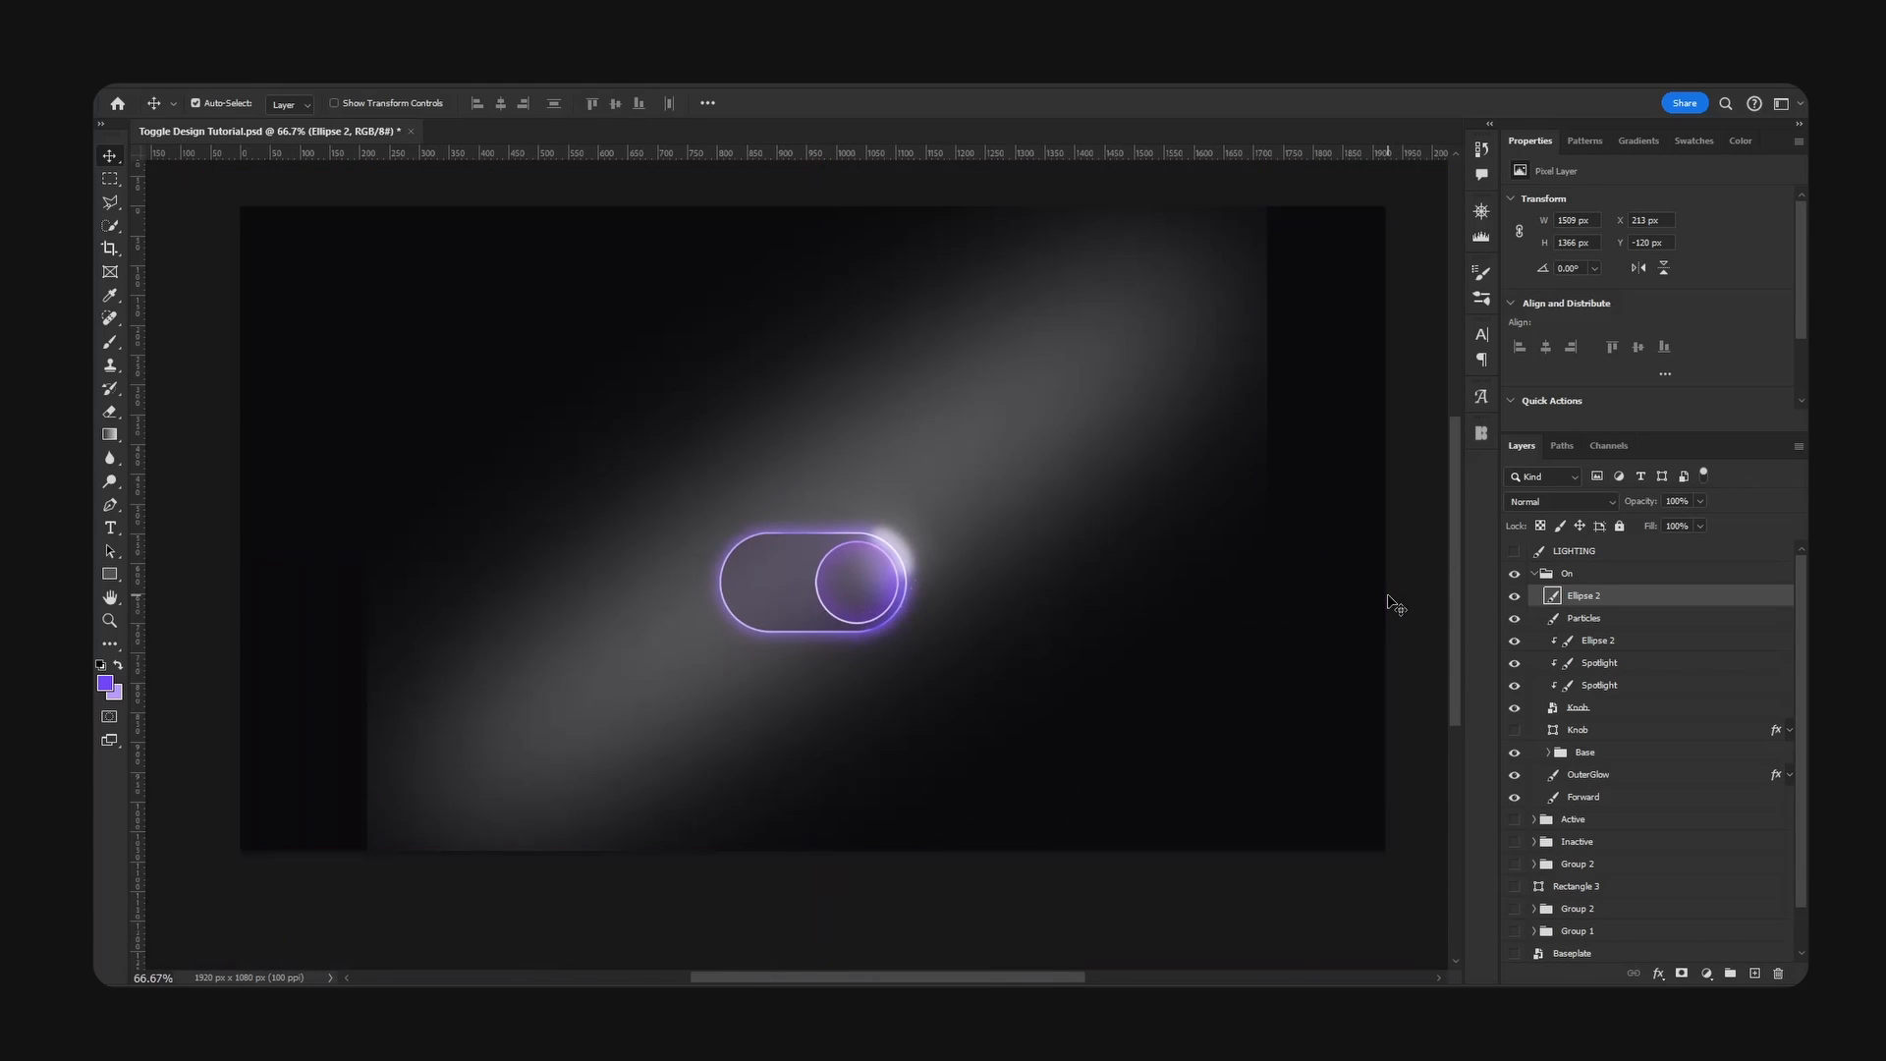
key(ctrl+plus)
key(ctrl+plus)
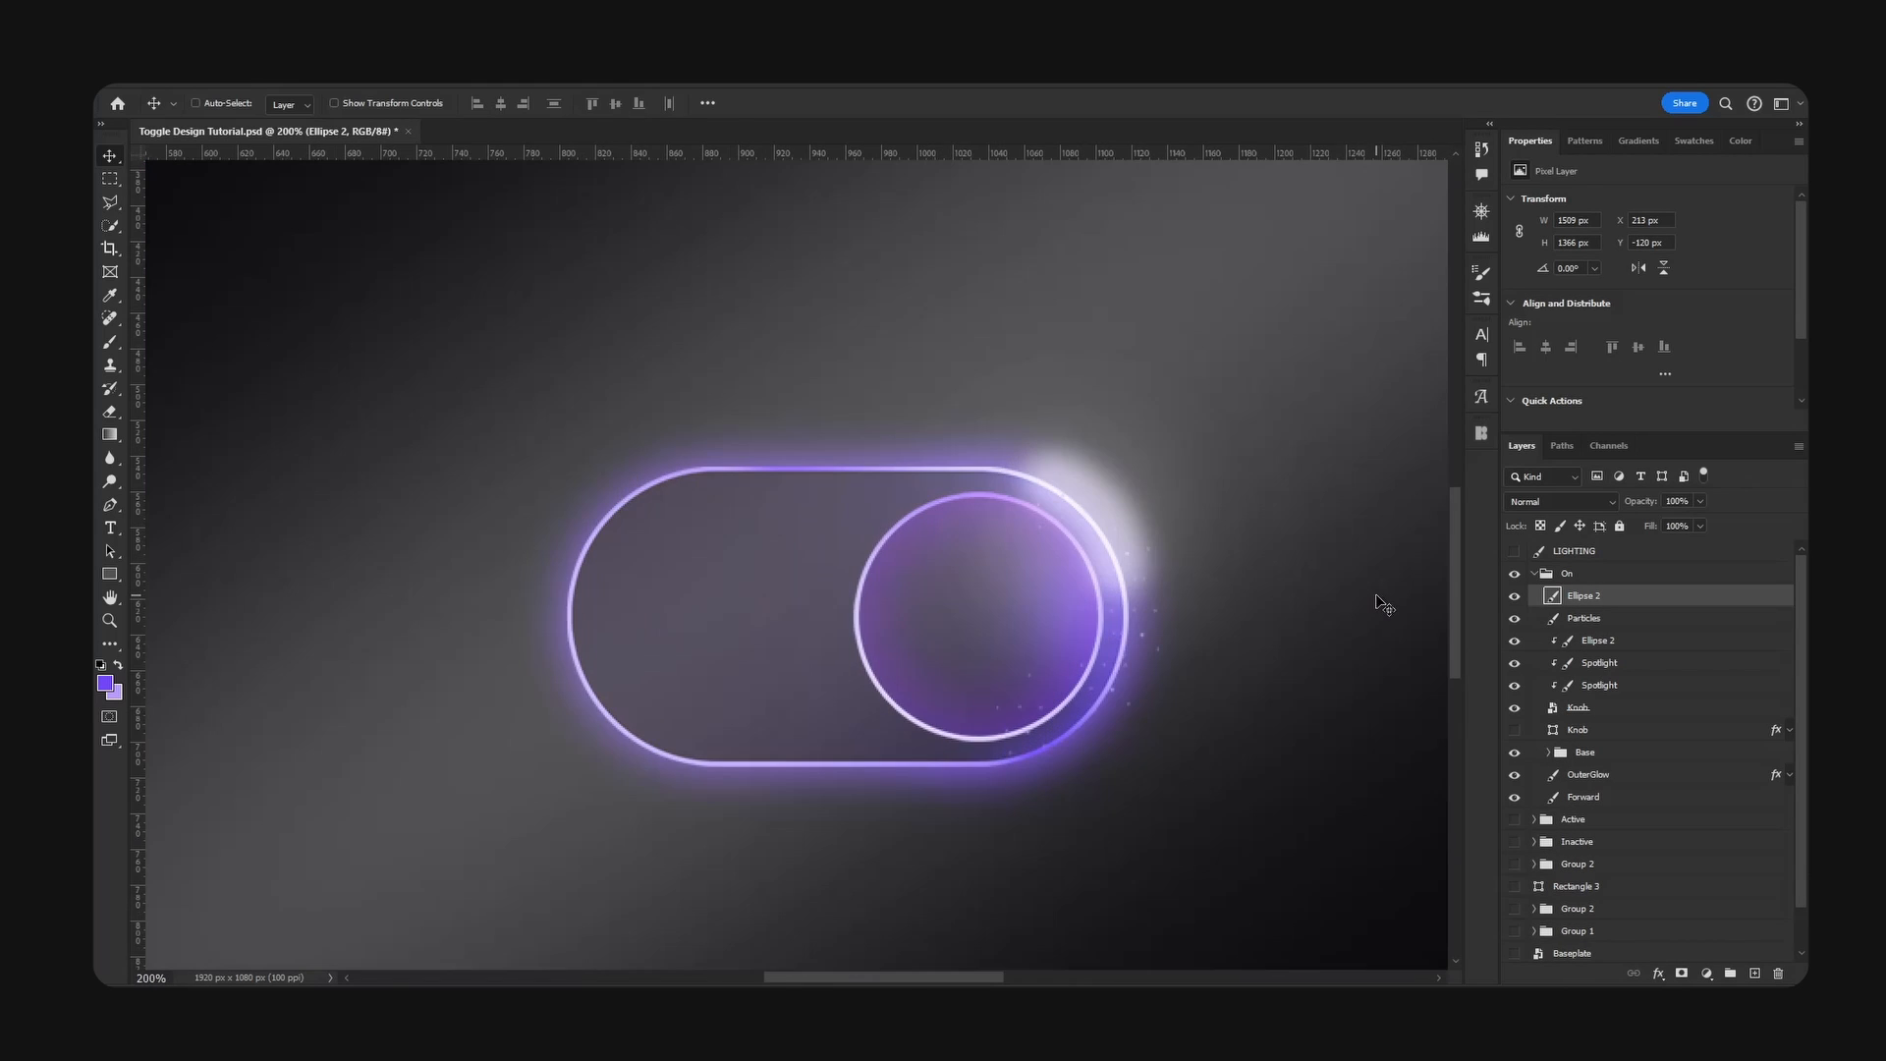
- Load the Knob layer's circle as a selection, invert it, delete the merged lighting outside the circle, and deselect
ctrl+click(1553, 710)
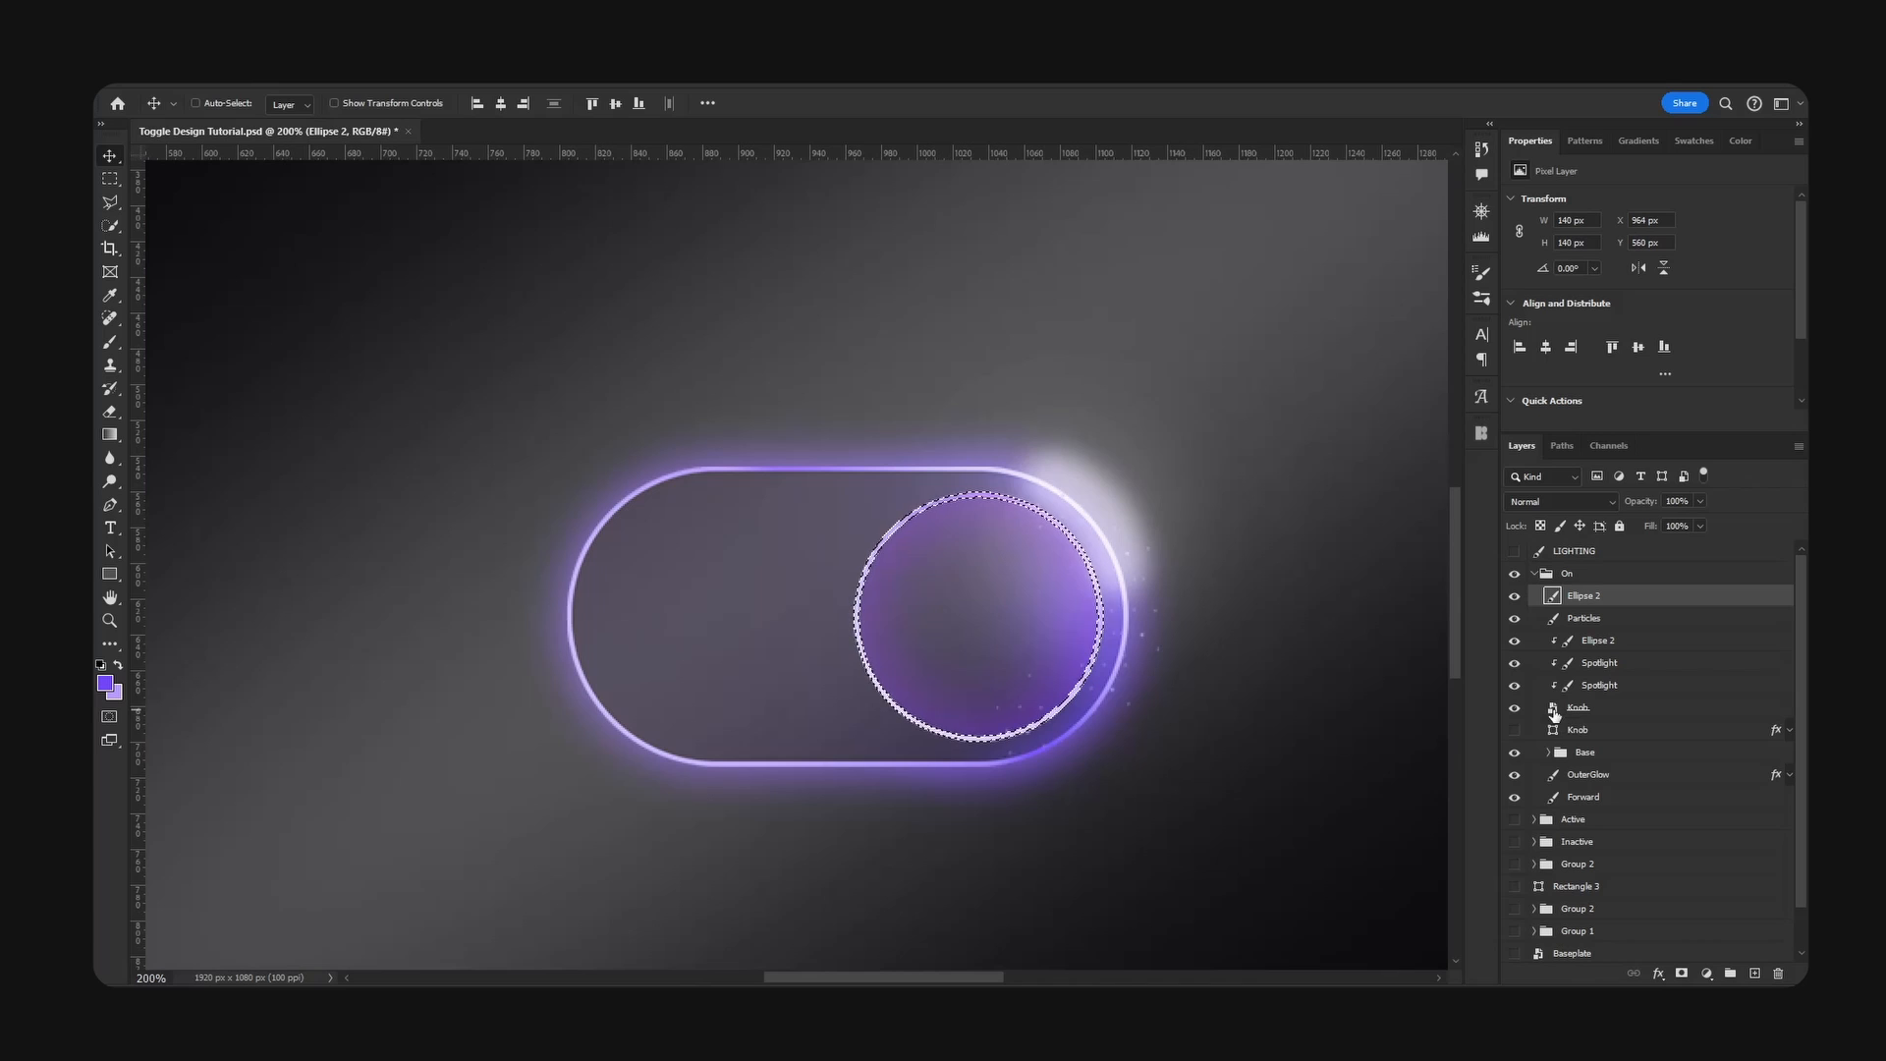
key(m)
right_click(995, 447)
click(1086, 475)
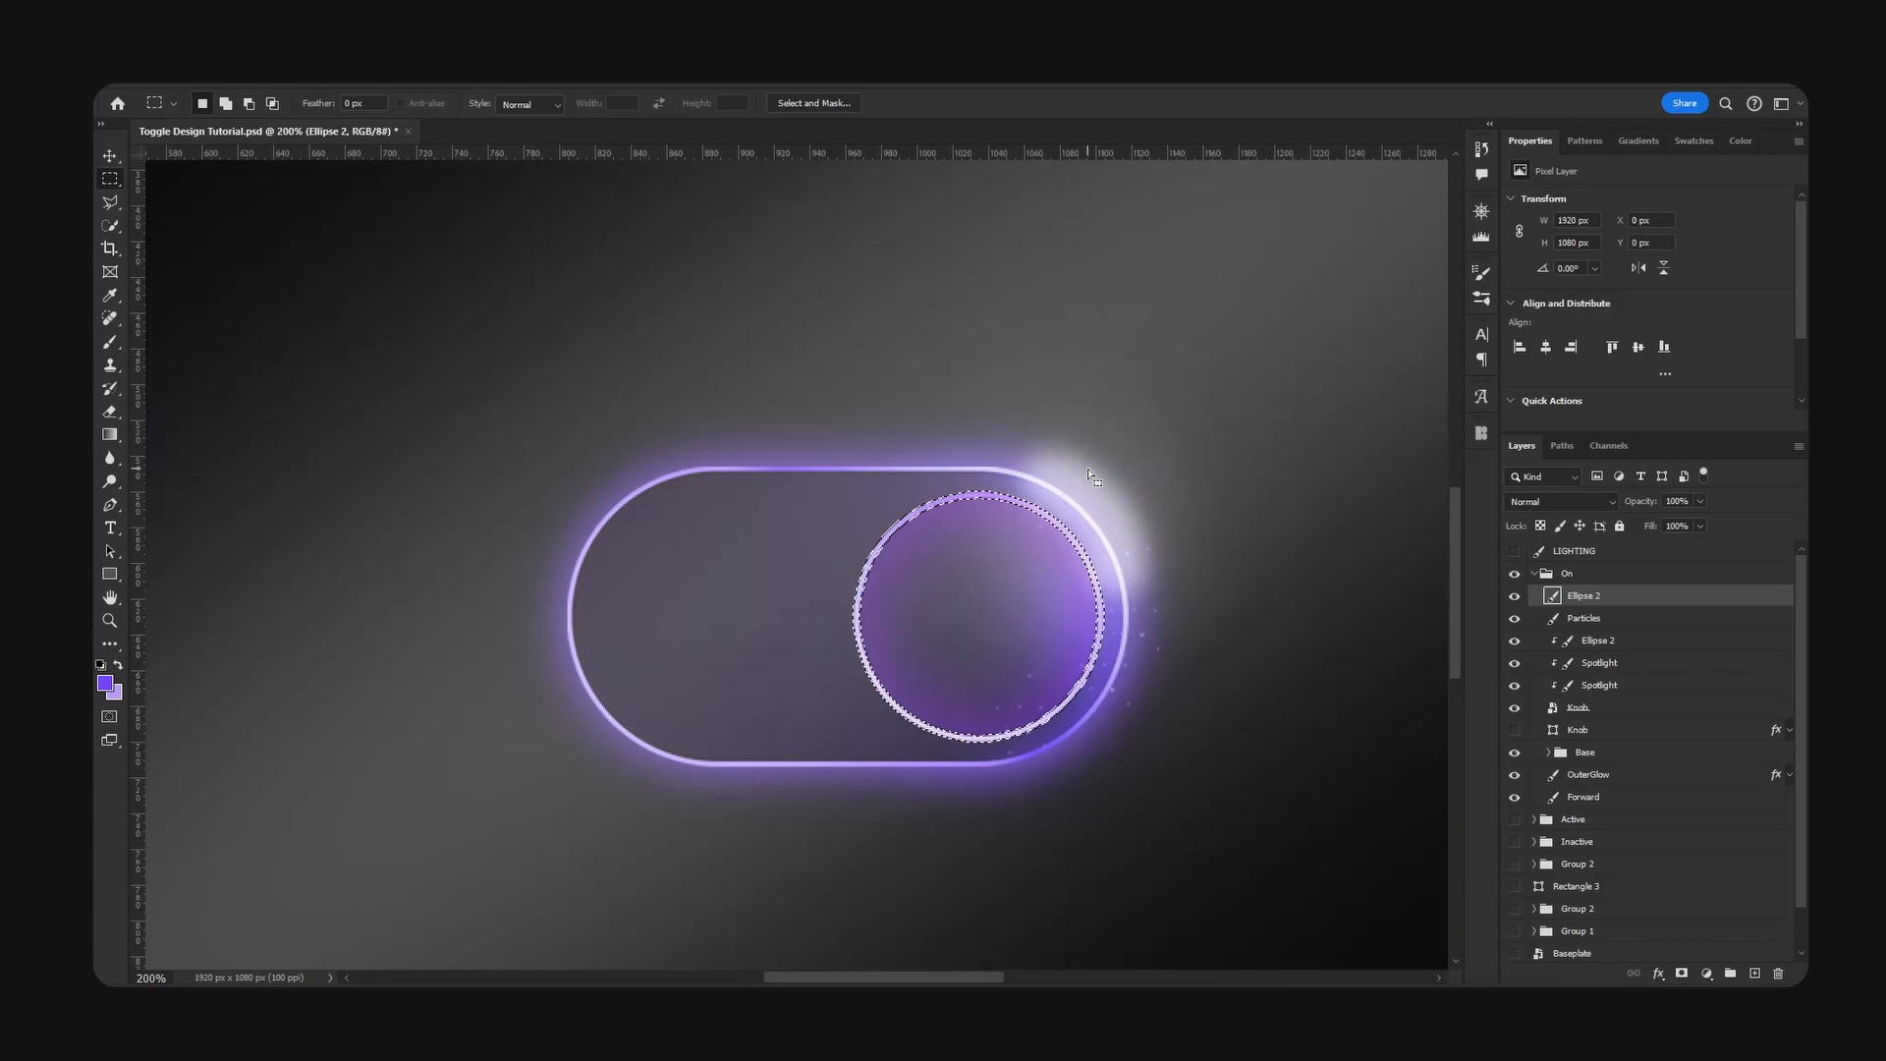
key(Delete)
key(ctrl+d)
- Try moving the trimmed lighting layer off the toggle to inspect it, and undo the moves
key(ctrl+minus)
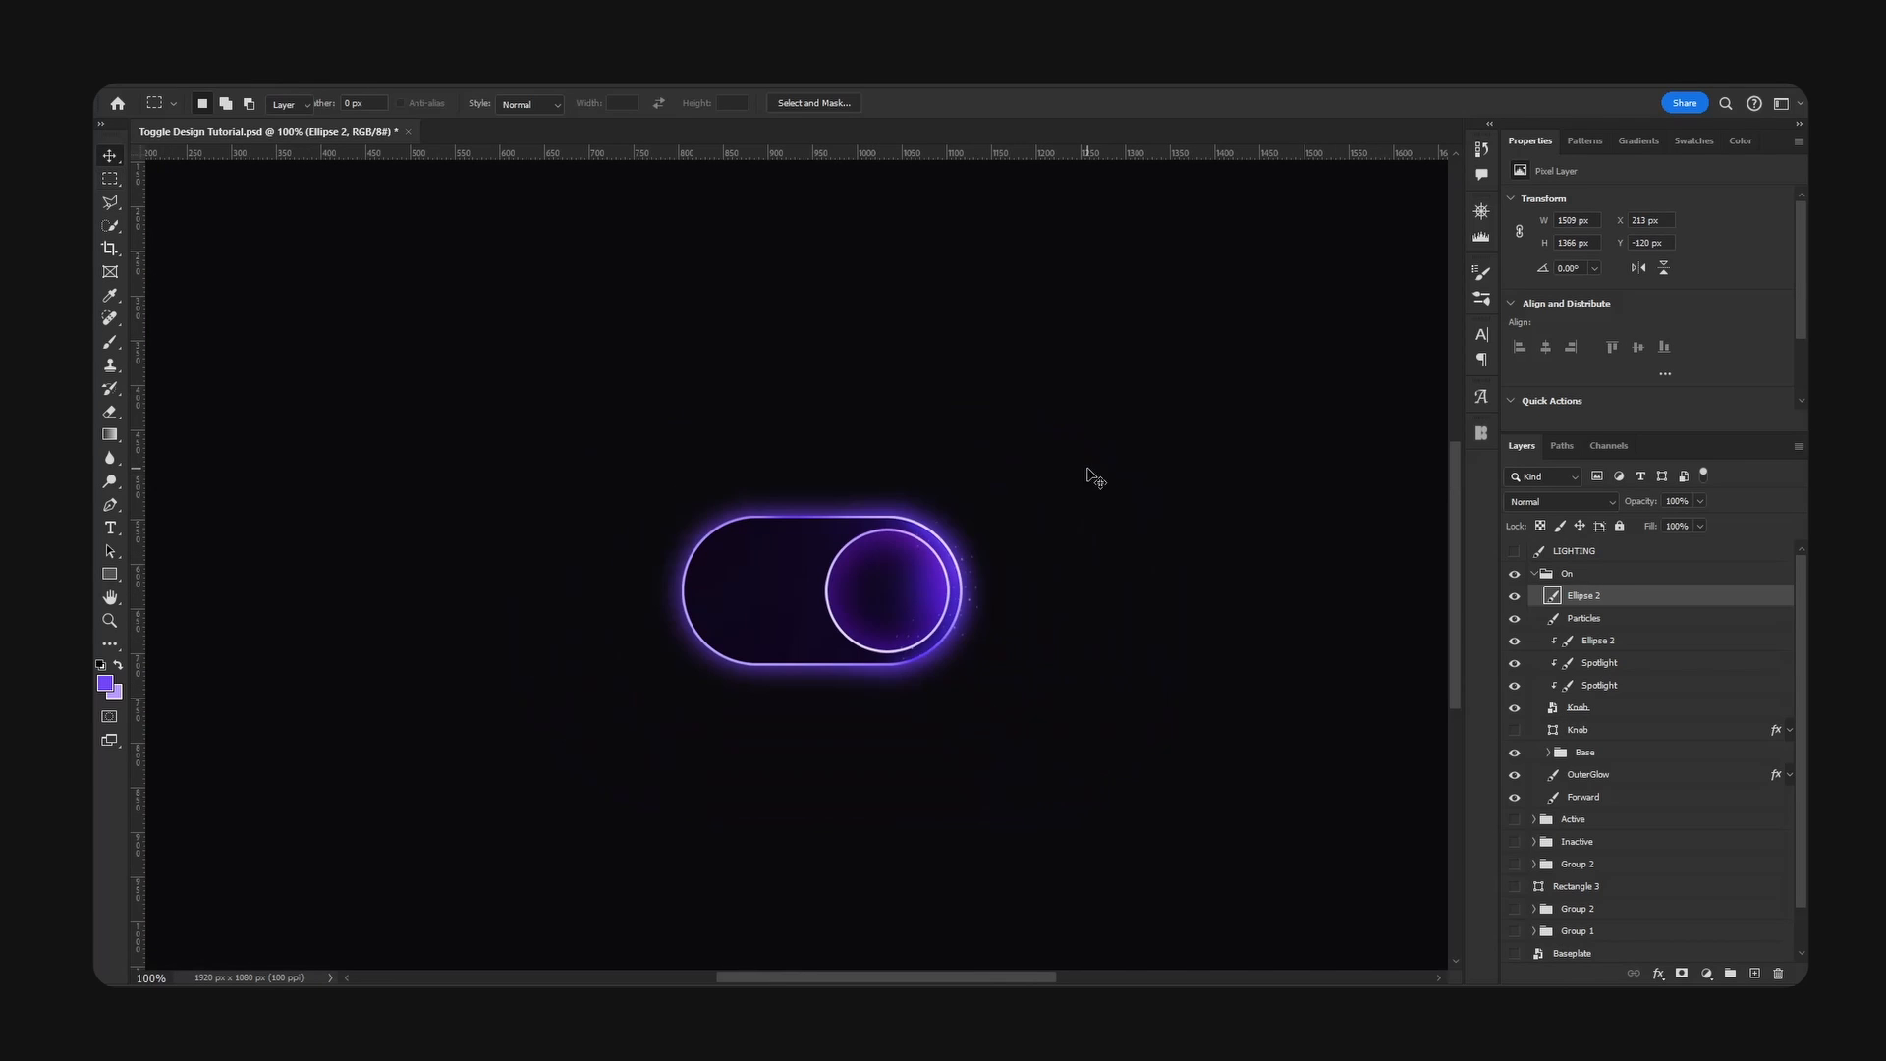
key(v)
drag(983, 590, 1196, 296)
mouse_move(1038, 499)
mouse_down()
mouse_move(1018, 591)
mouse_move(947, 596)
mouse_move(1066, 486)
mouse_up()
key(ctrl+z)
key(ctrl+z)
- Remove the merged Ellipse 2 layer from the On group, duplicate the Particles layer and hide the original
right_click(1669, 613)
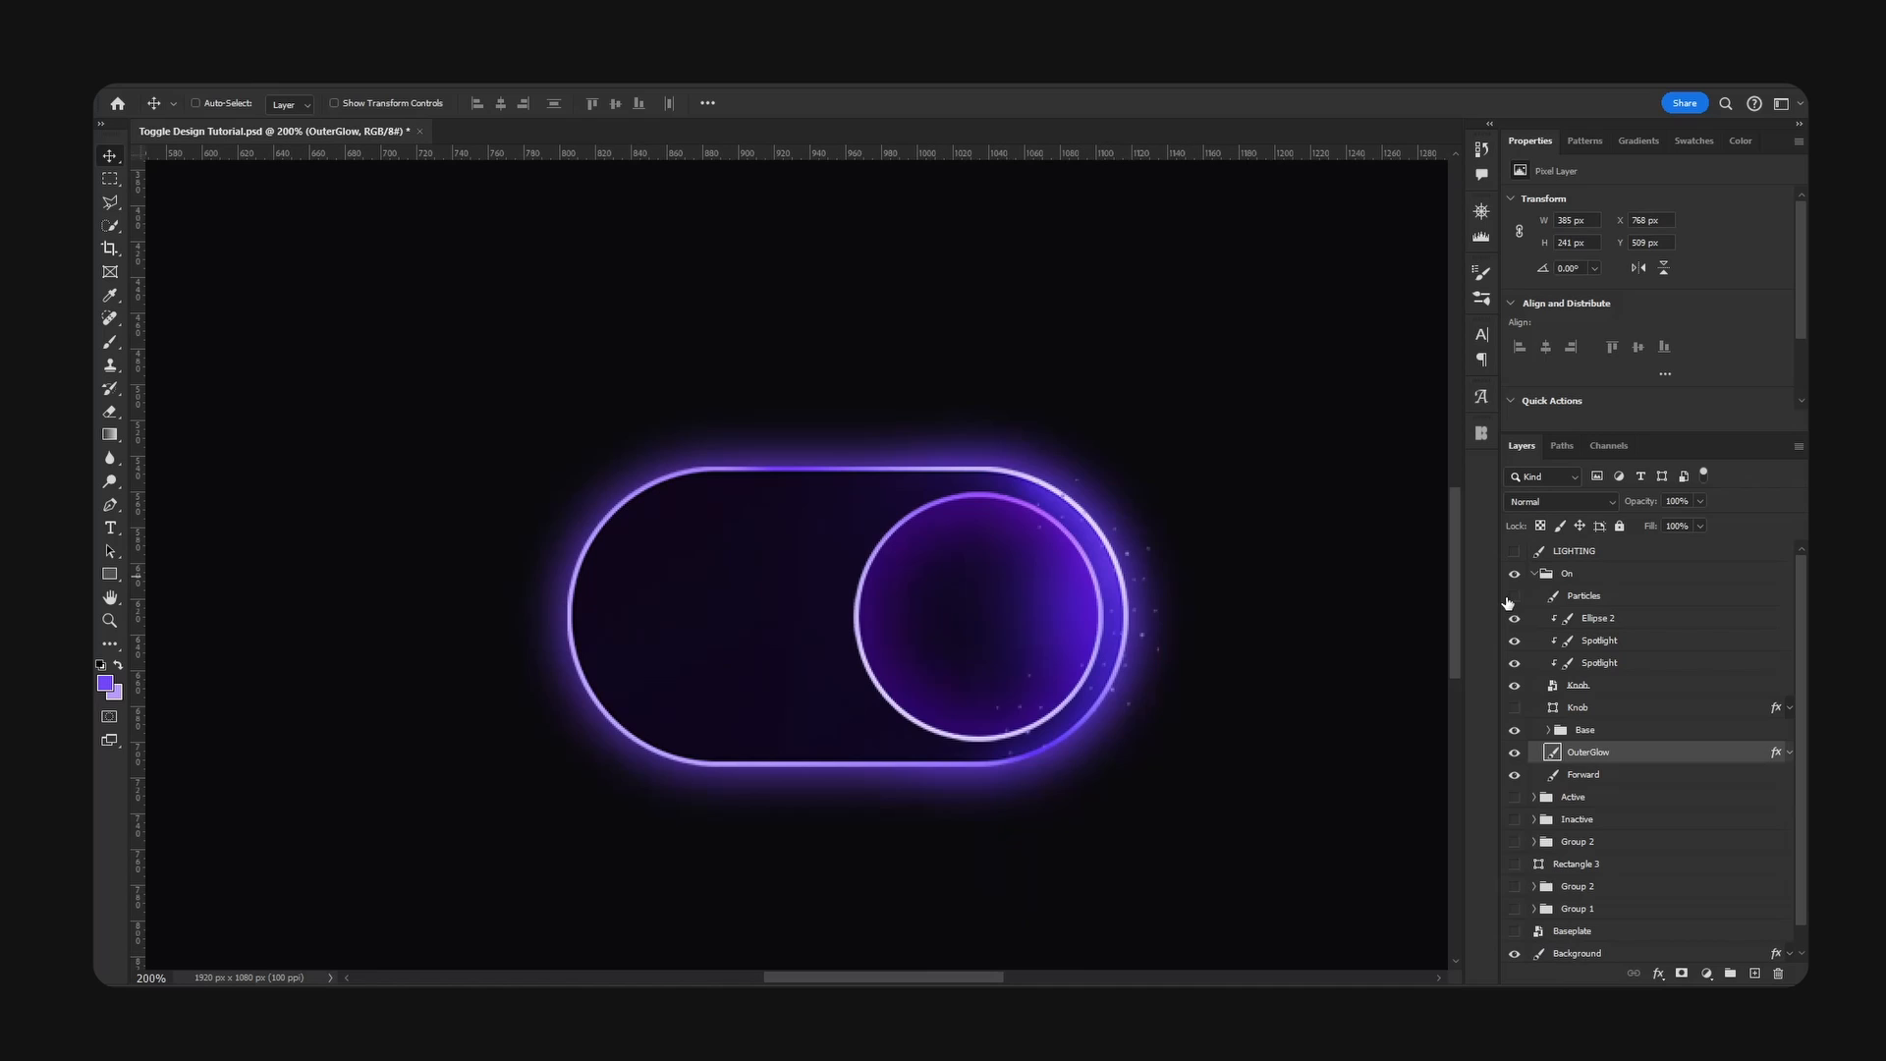
click(1509, 599)
click(1588, 599)
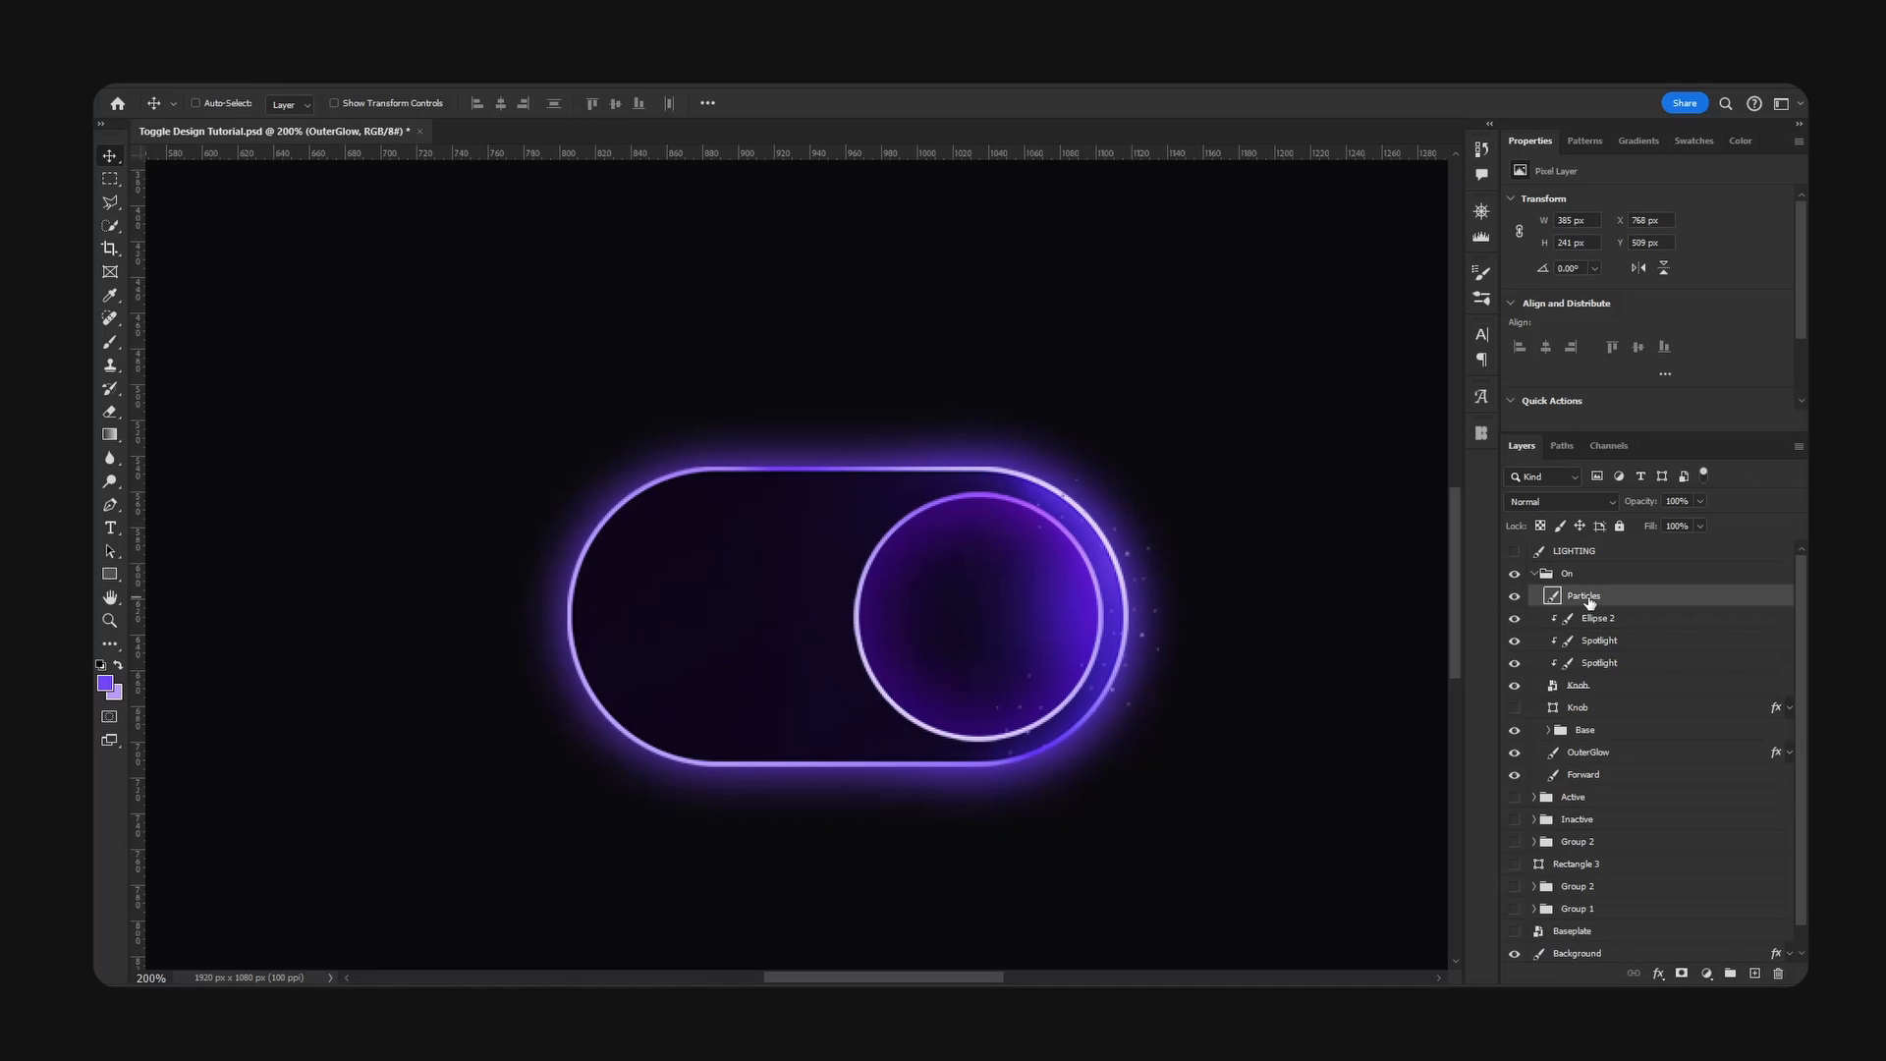
drag(1228, 604, 1361, 425)
key(ctrl+j)
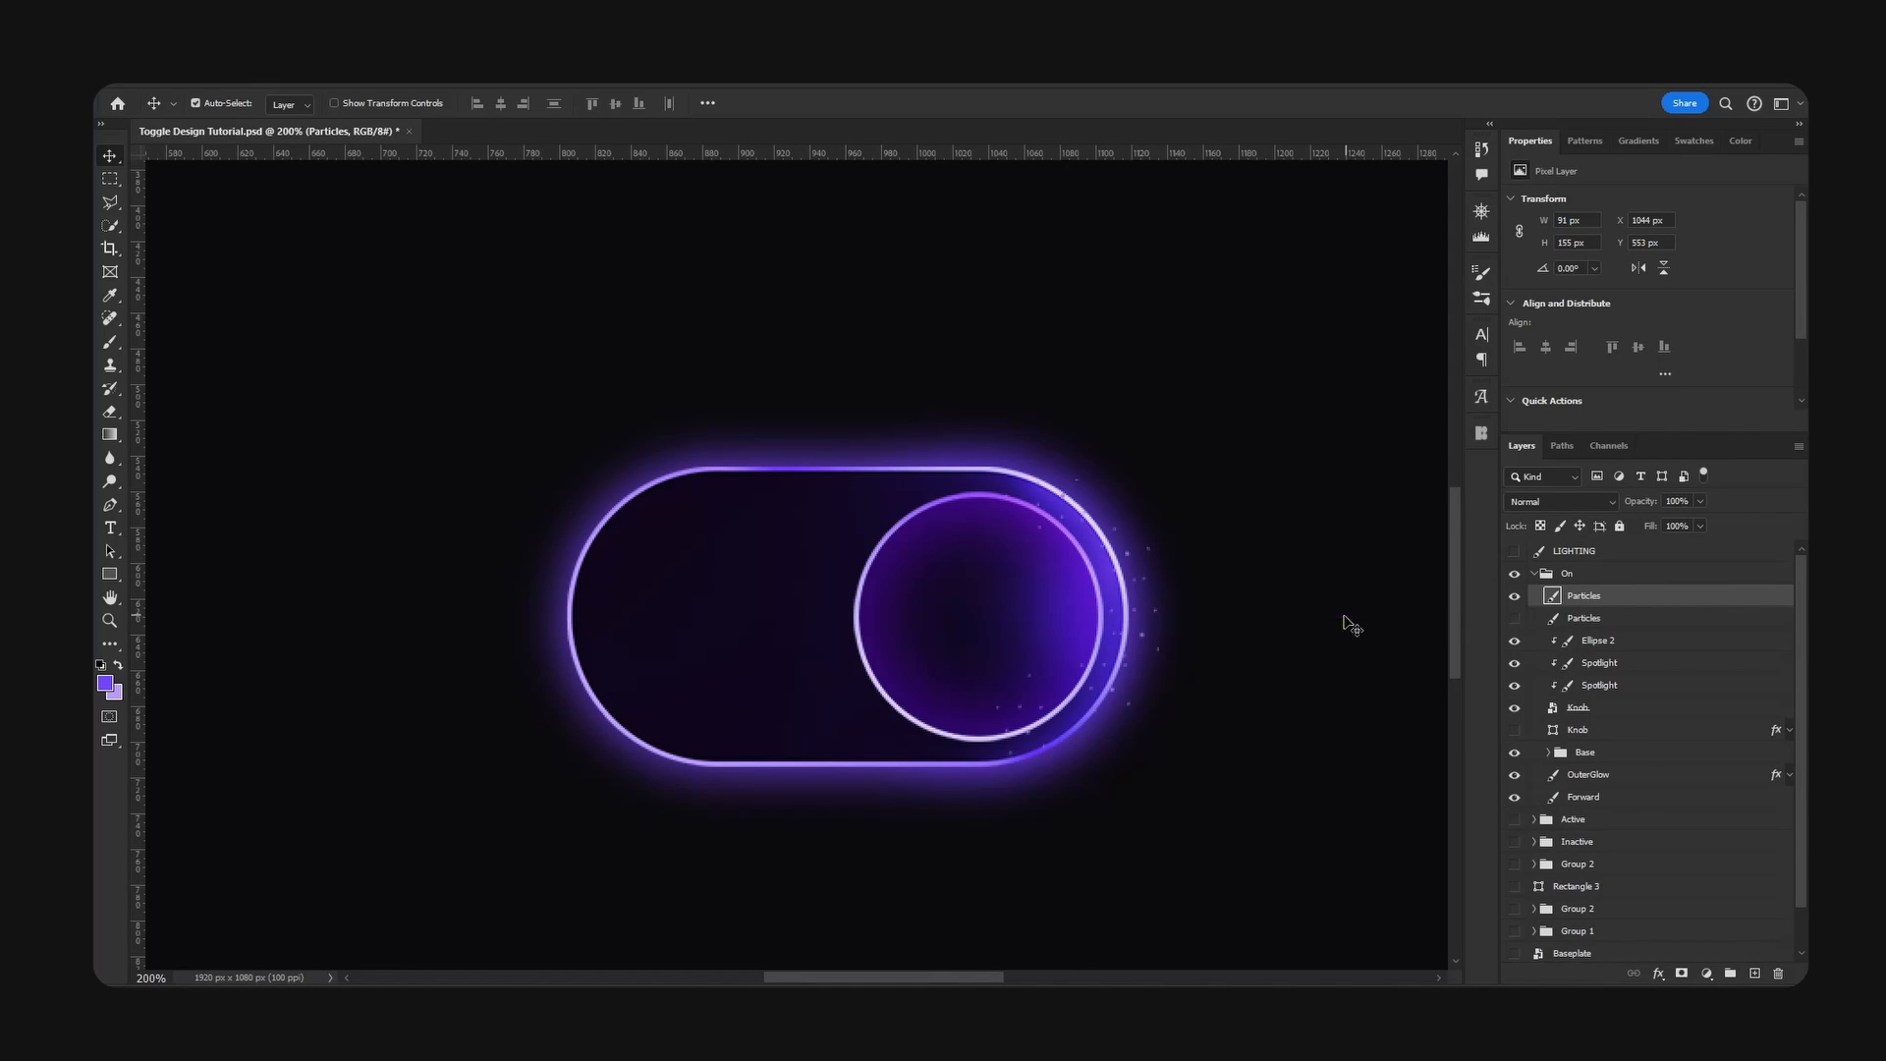
- Turn the duplicated Particles layer white with saturation -100 and lightness +100, and delete the copy
key(ctrl+u)
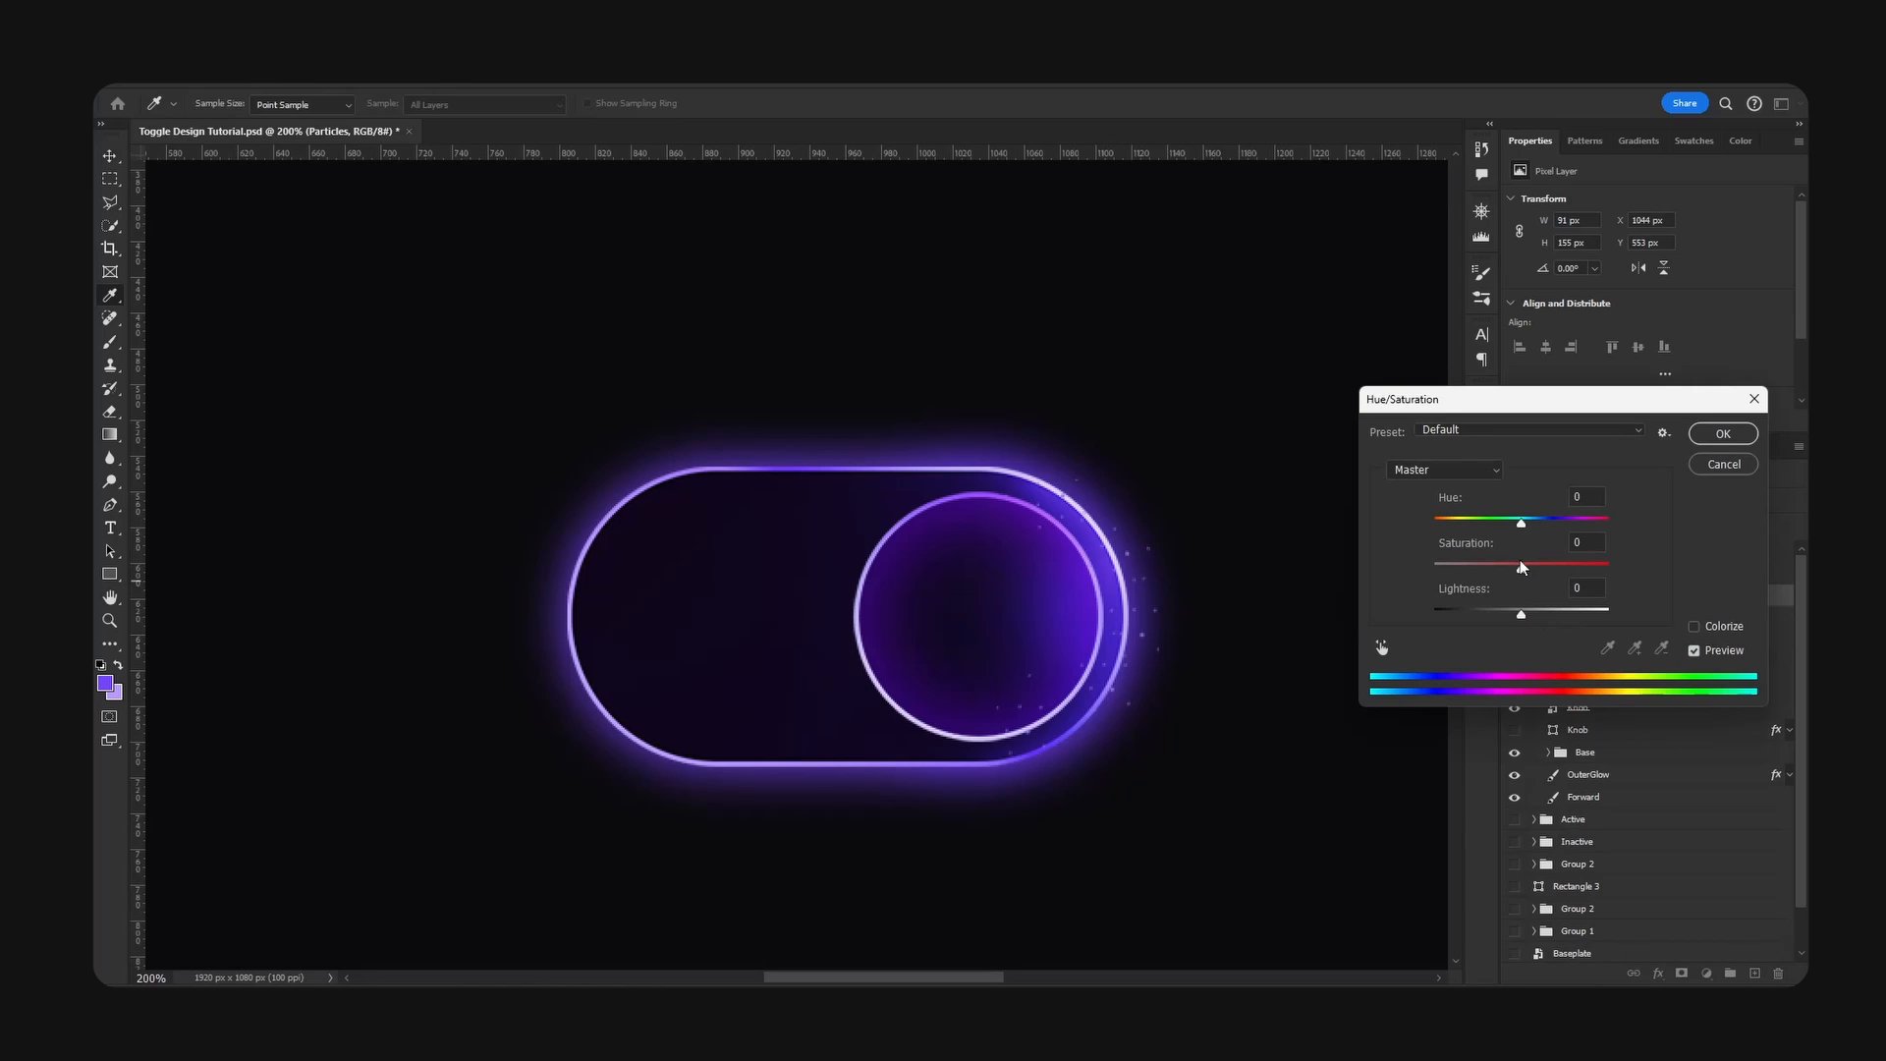
drag(1521, 567, 1432, 568)
drag(1522, 615, 1627, 620)
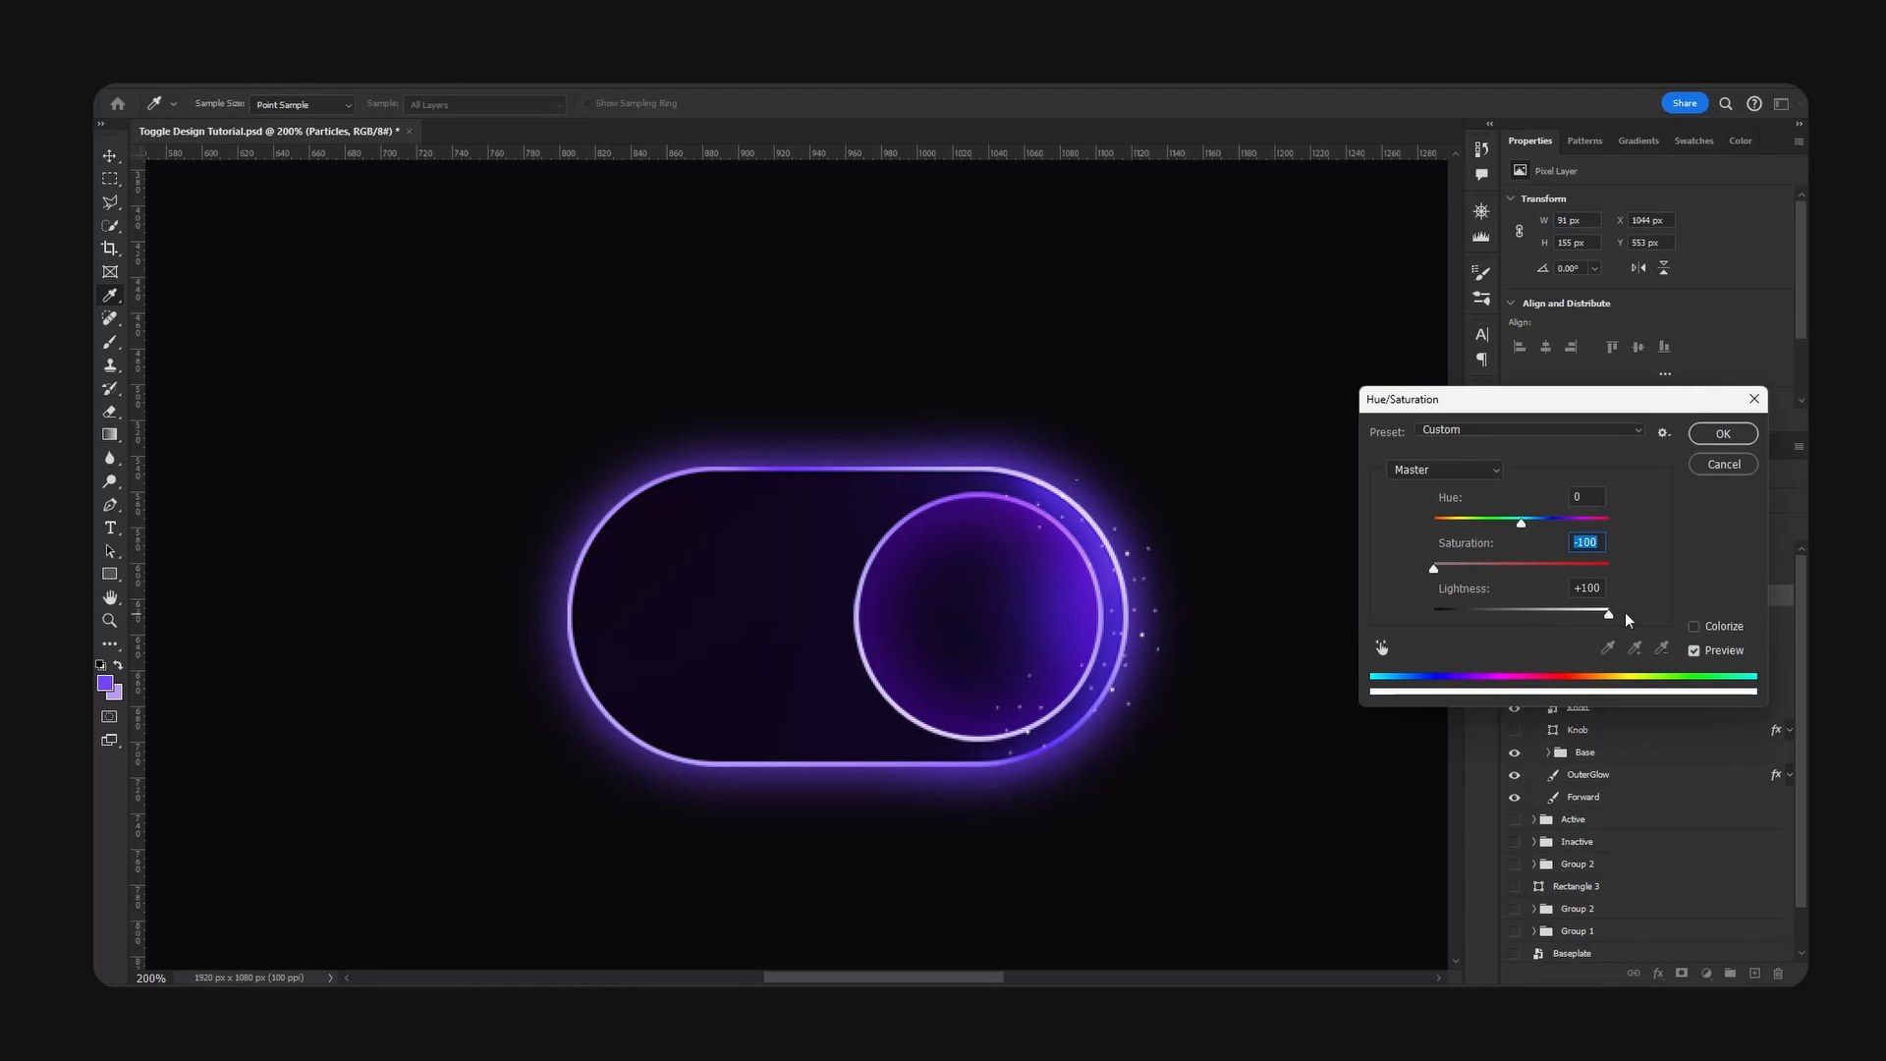
click(1723, 433)
right_click(1676, 597)
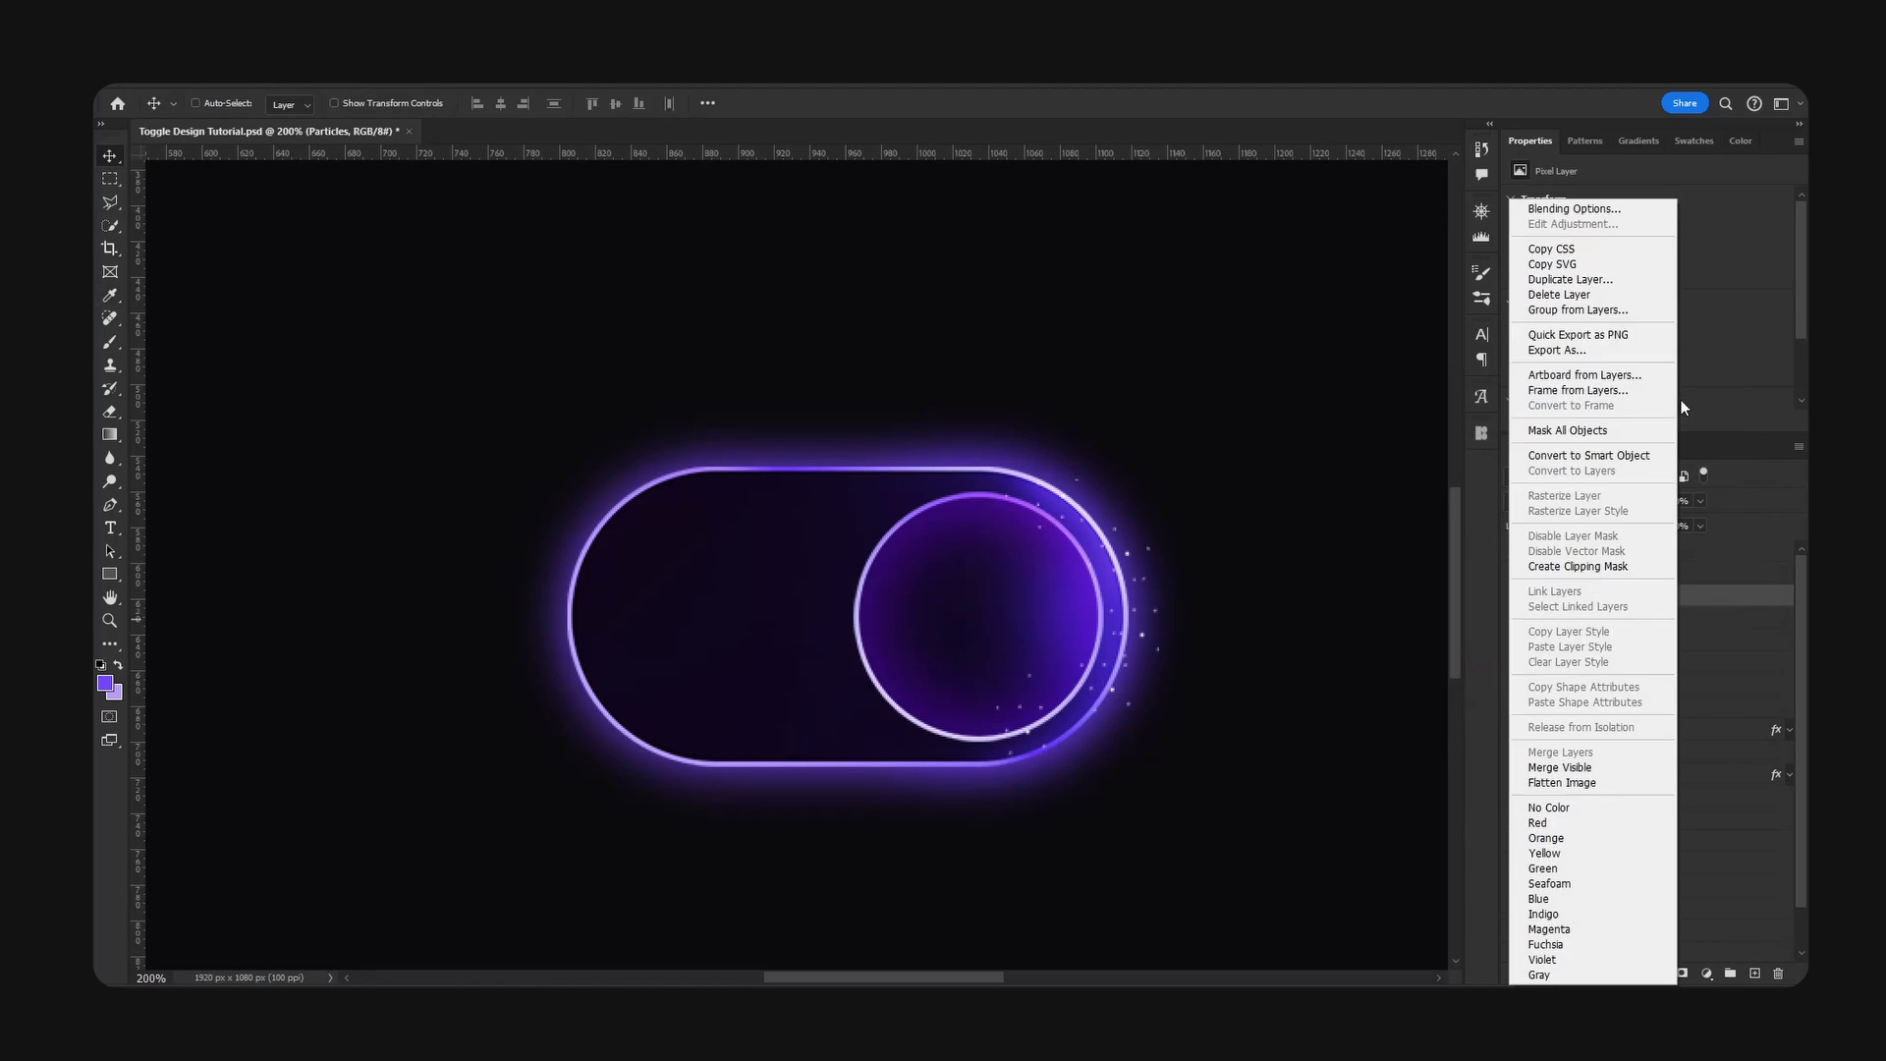
click(1570, 295)
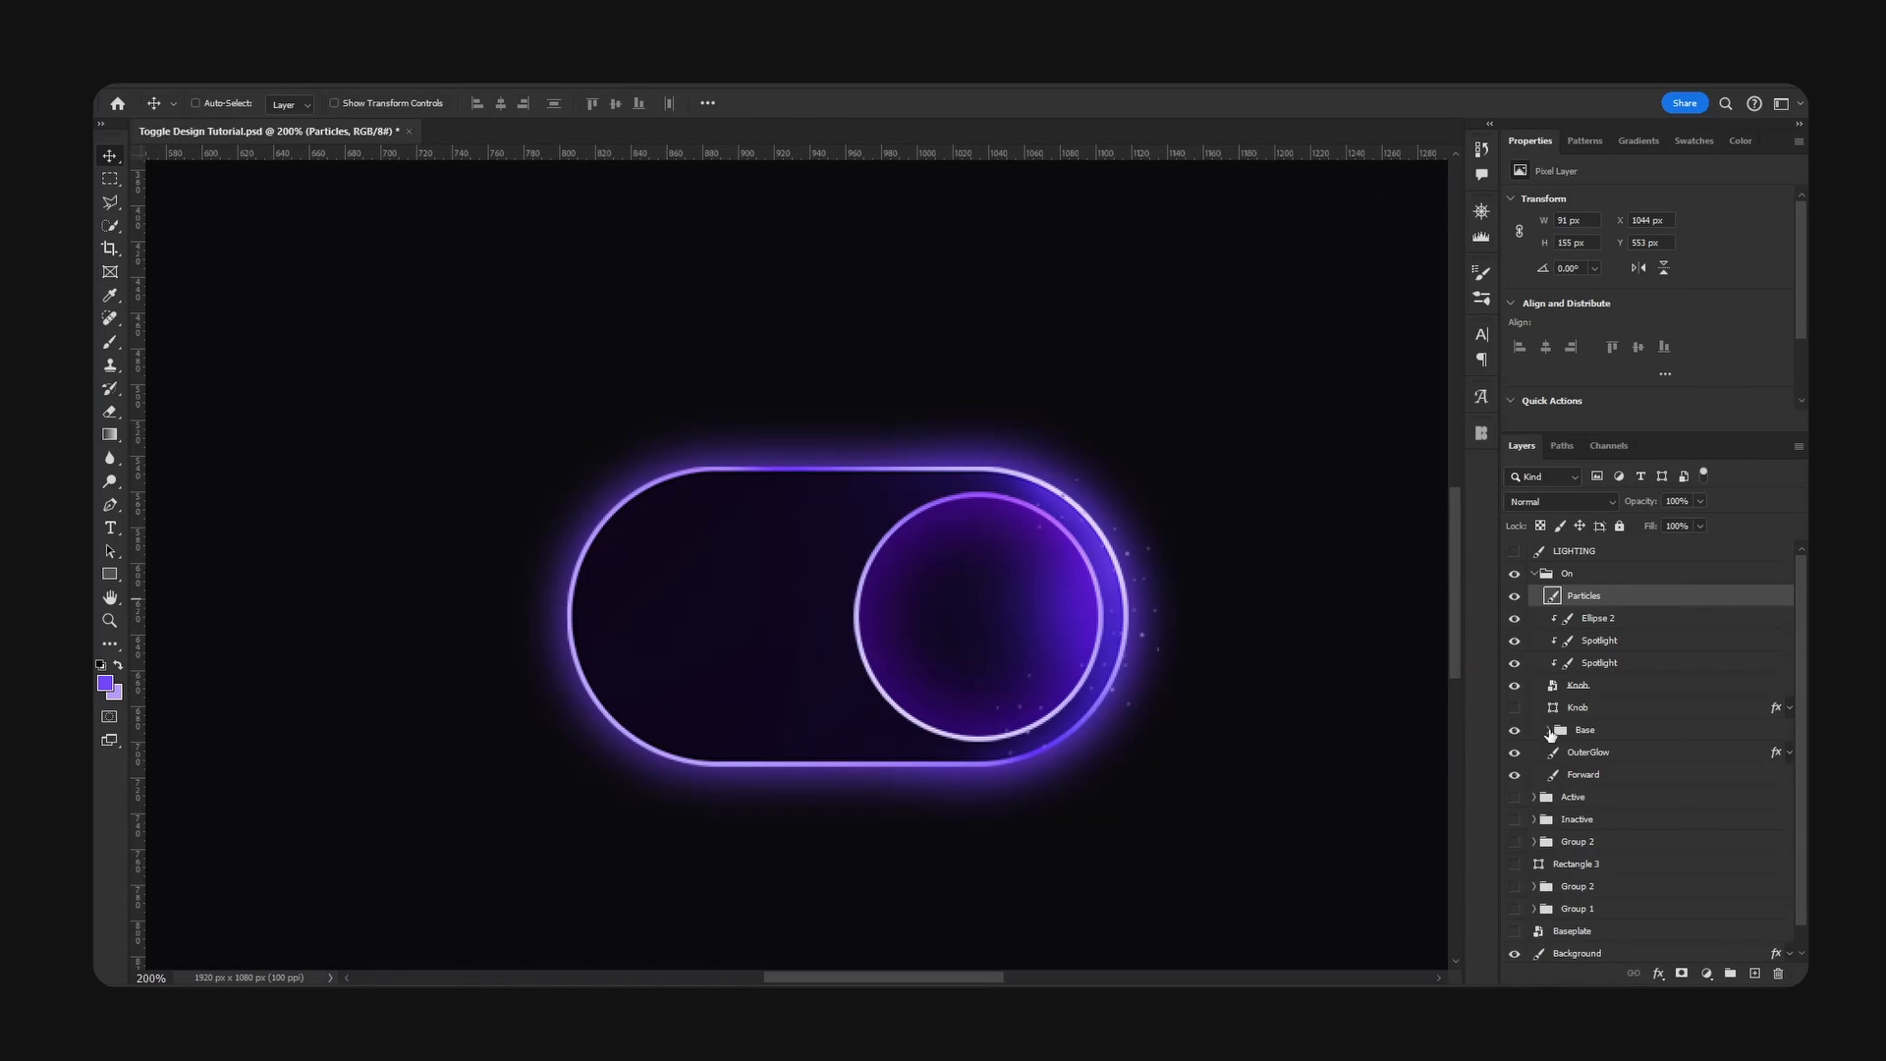
- Move the nested Base group out above its parent Base group, make it visible and hide the parent
click(1550, 730)
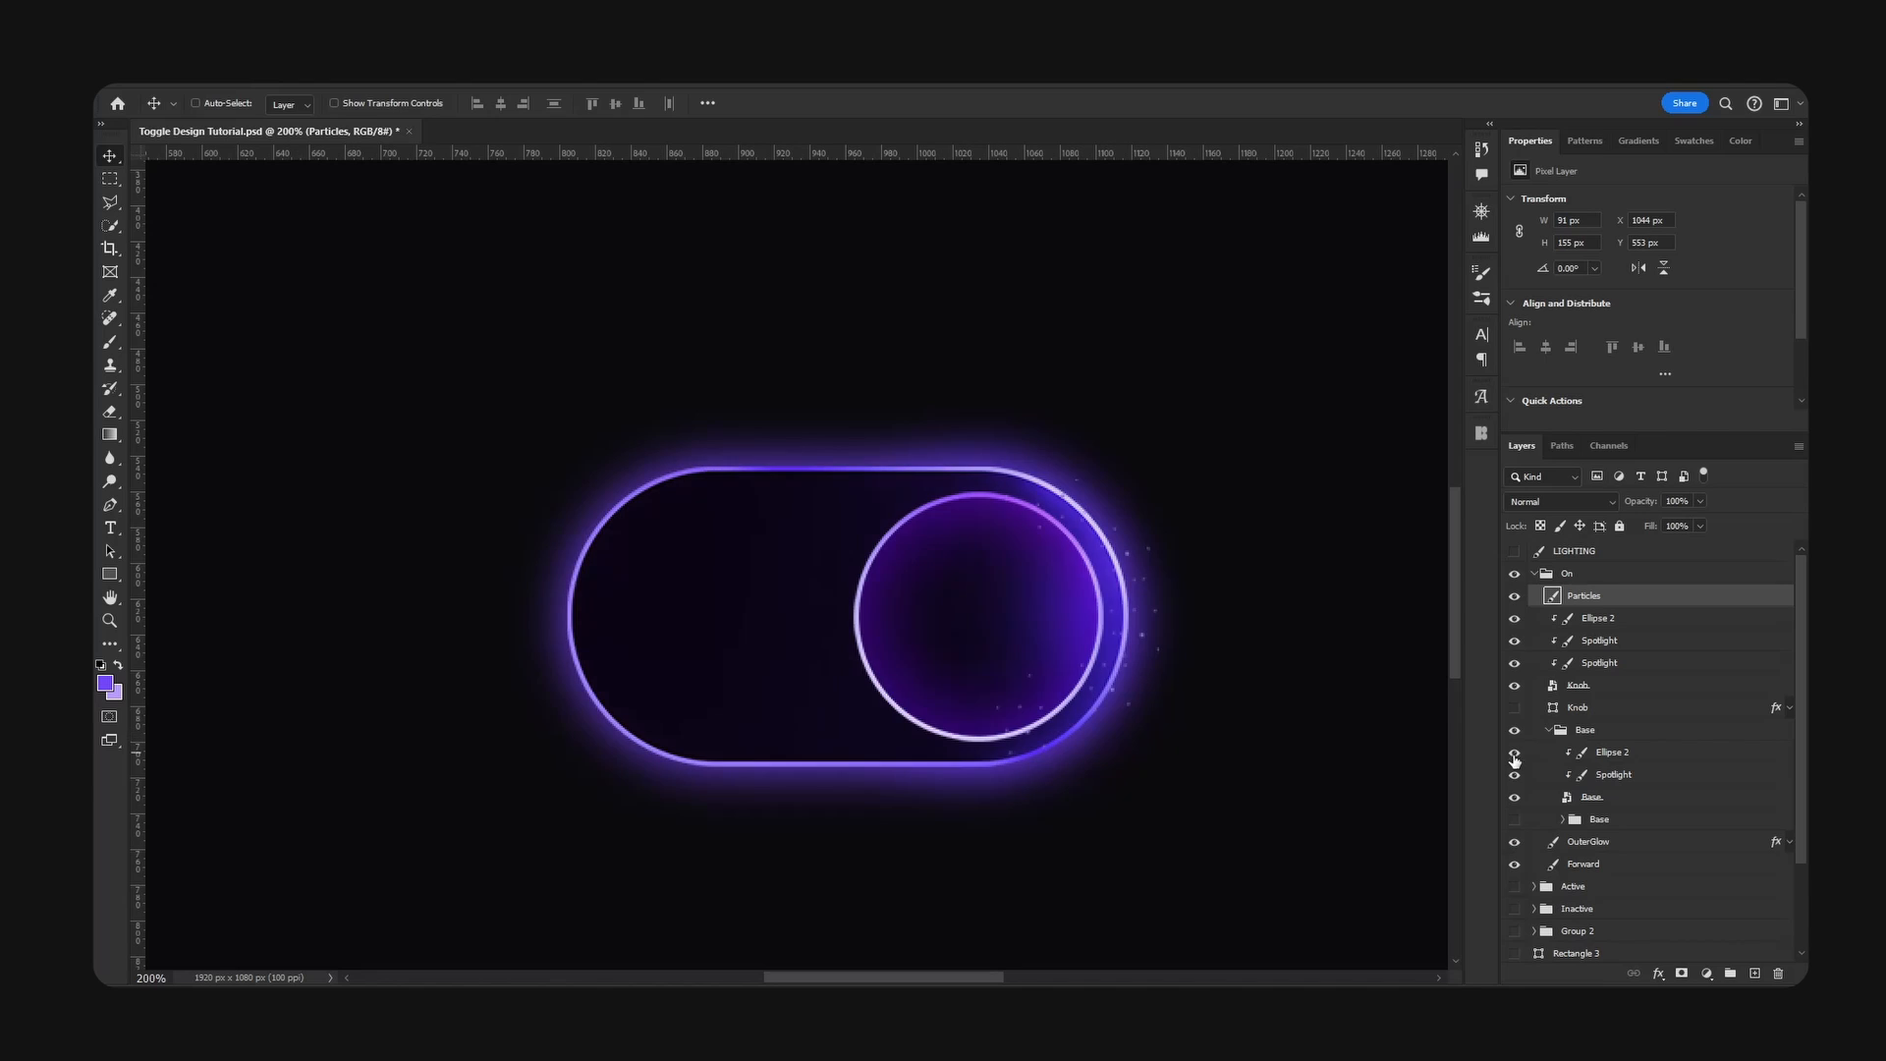
click(1602, 778)
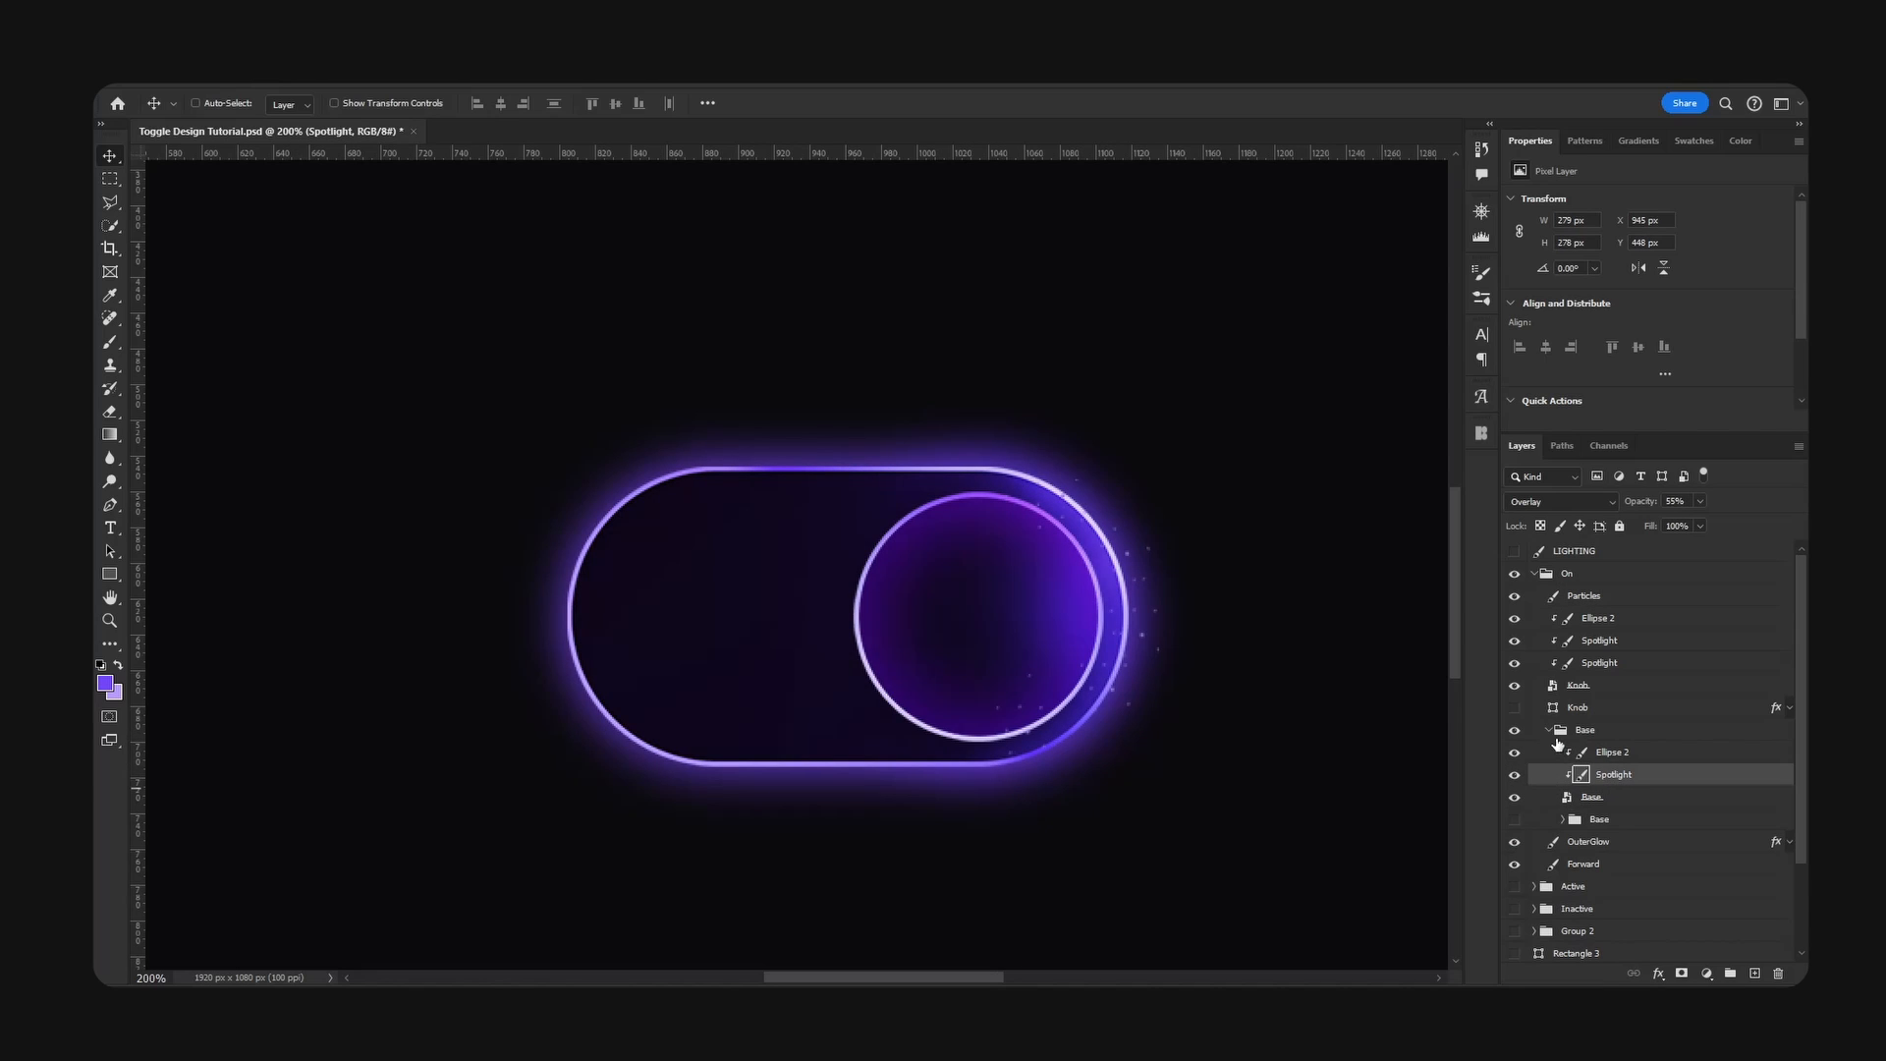
click(1514, 820)
alt+drag(1577, 820, 1606, 723)
click(1550, 753)
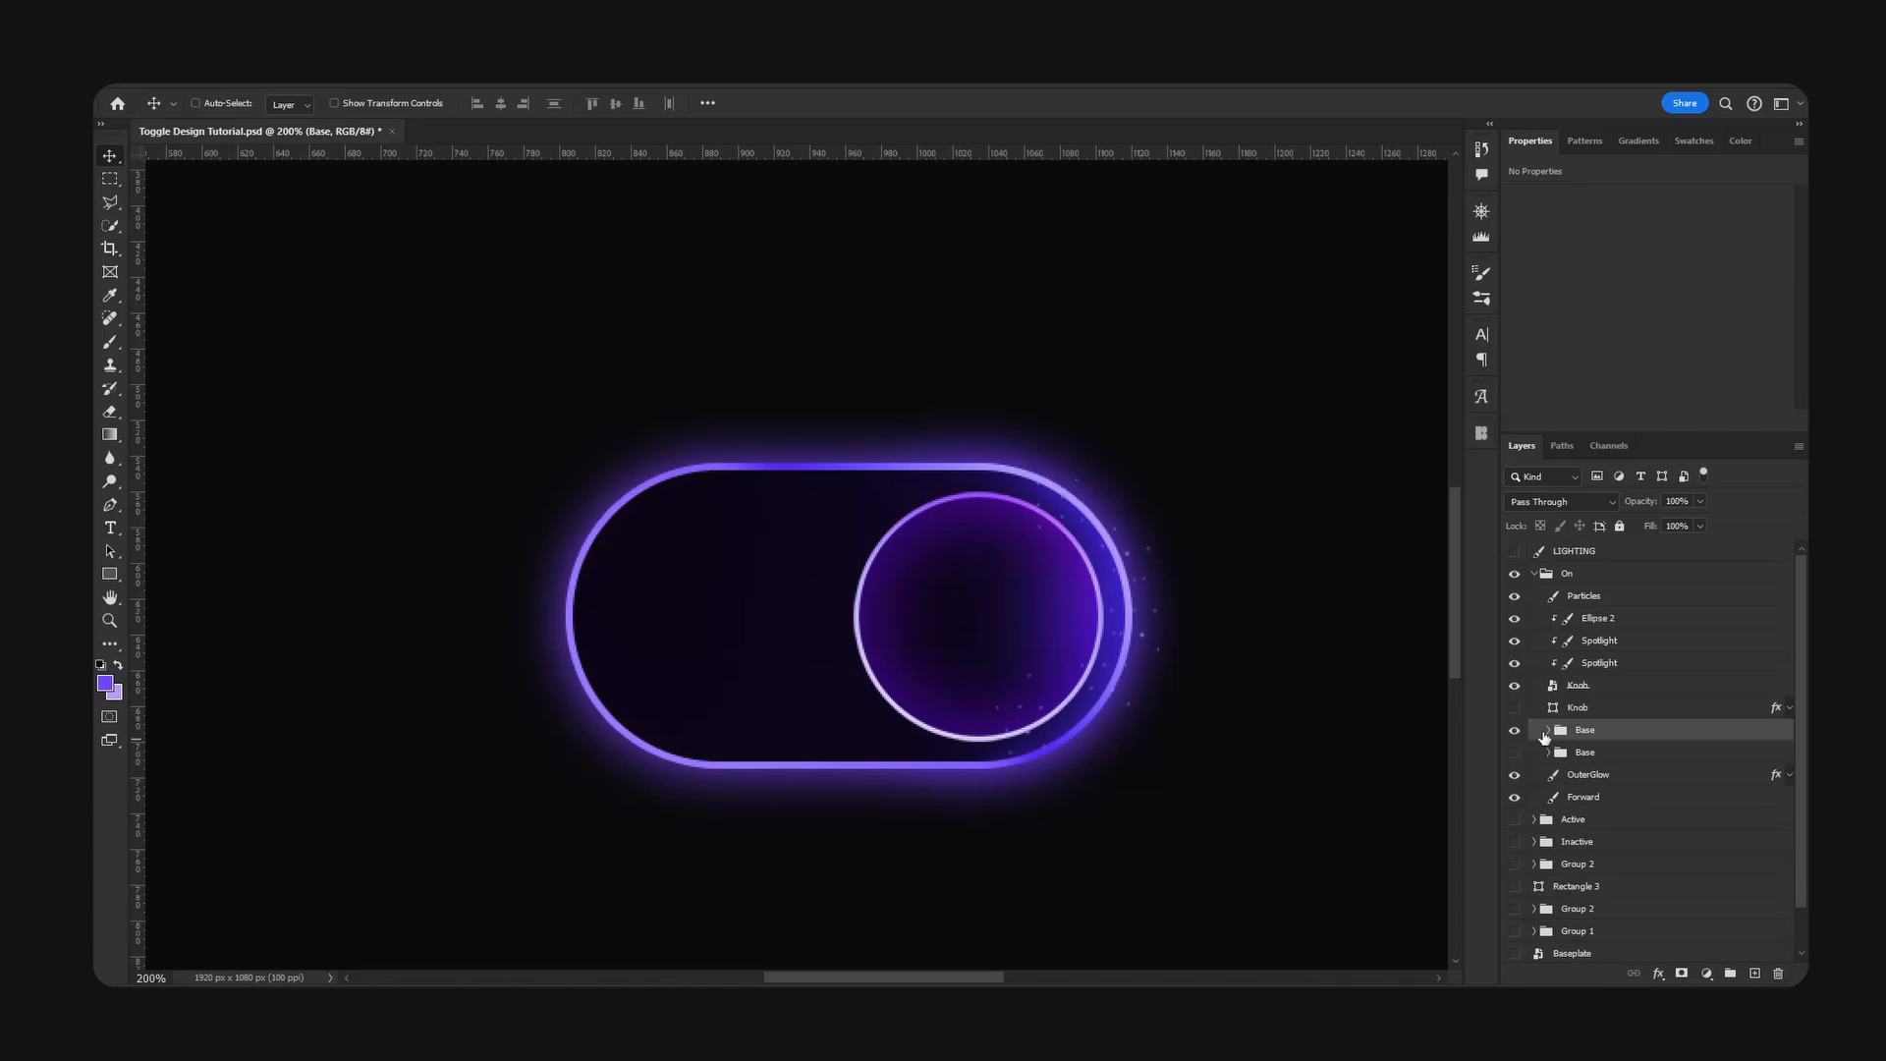
- Compare the two Base groups by switching their visibility on and off
click(1513, 733)
click(1513, 733)
click(1514, 730)
click(1514, 753)
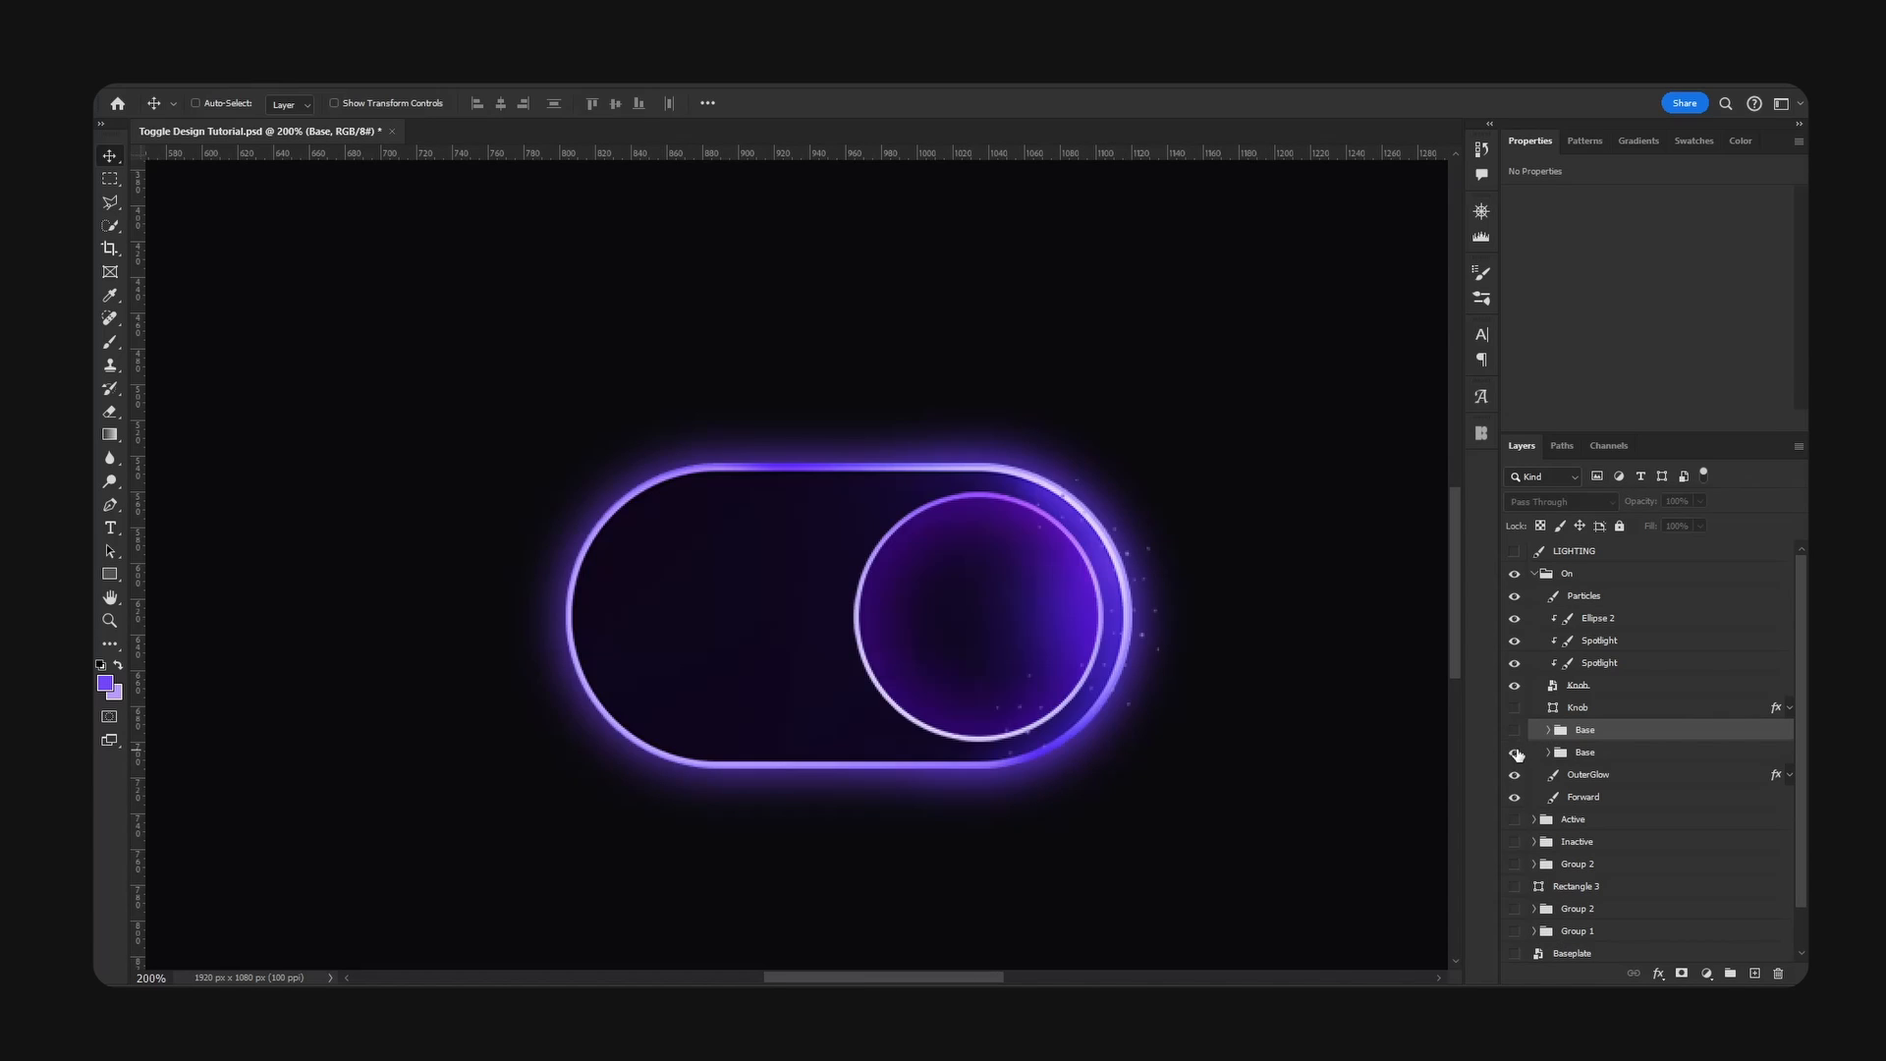
click(1517, 752)
click(1518, 735)
click(1518, 735)
click(1518, 754)
click(1515, 753)
click(1514, 730)
- Duplicate the Highlight and visible Color layers from the upper Base group above it, and merge the copies
click(1549, 730)
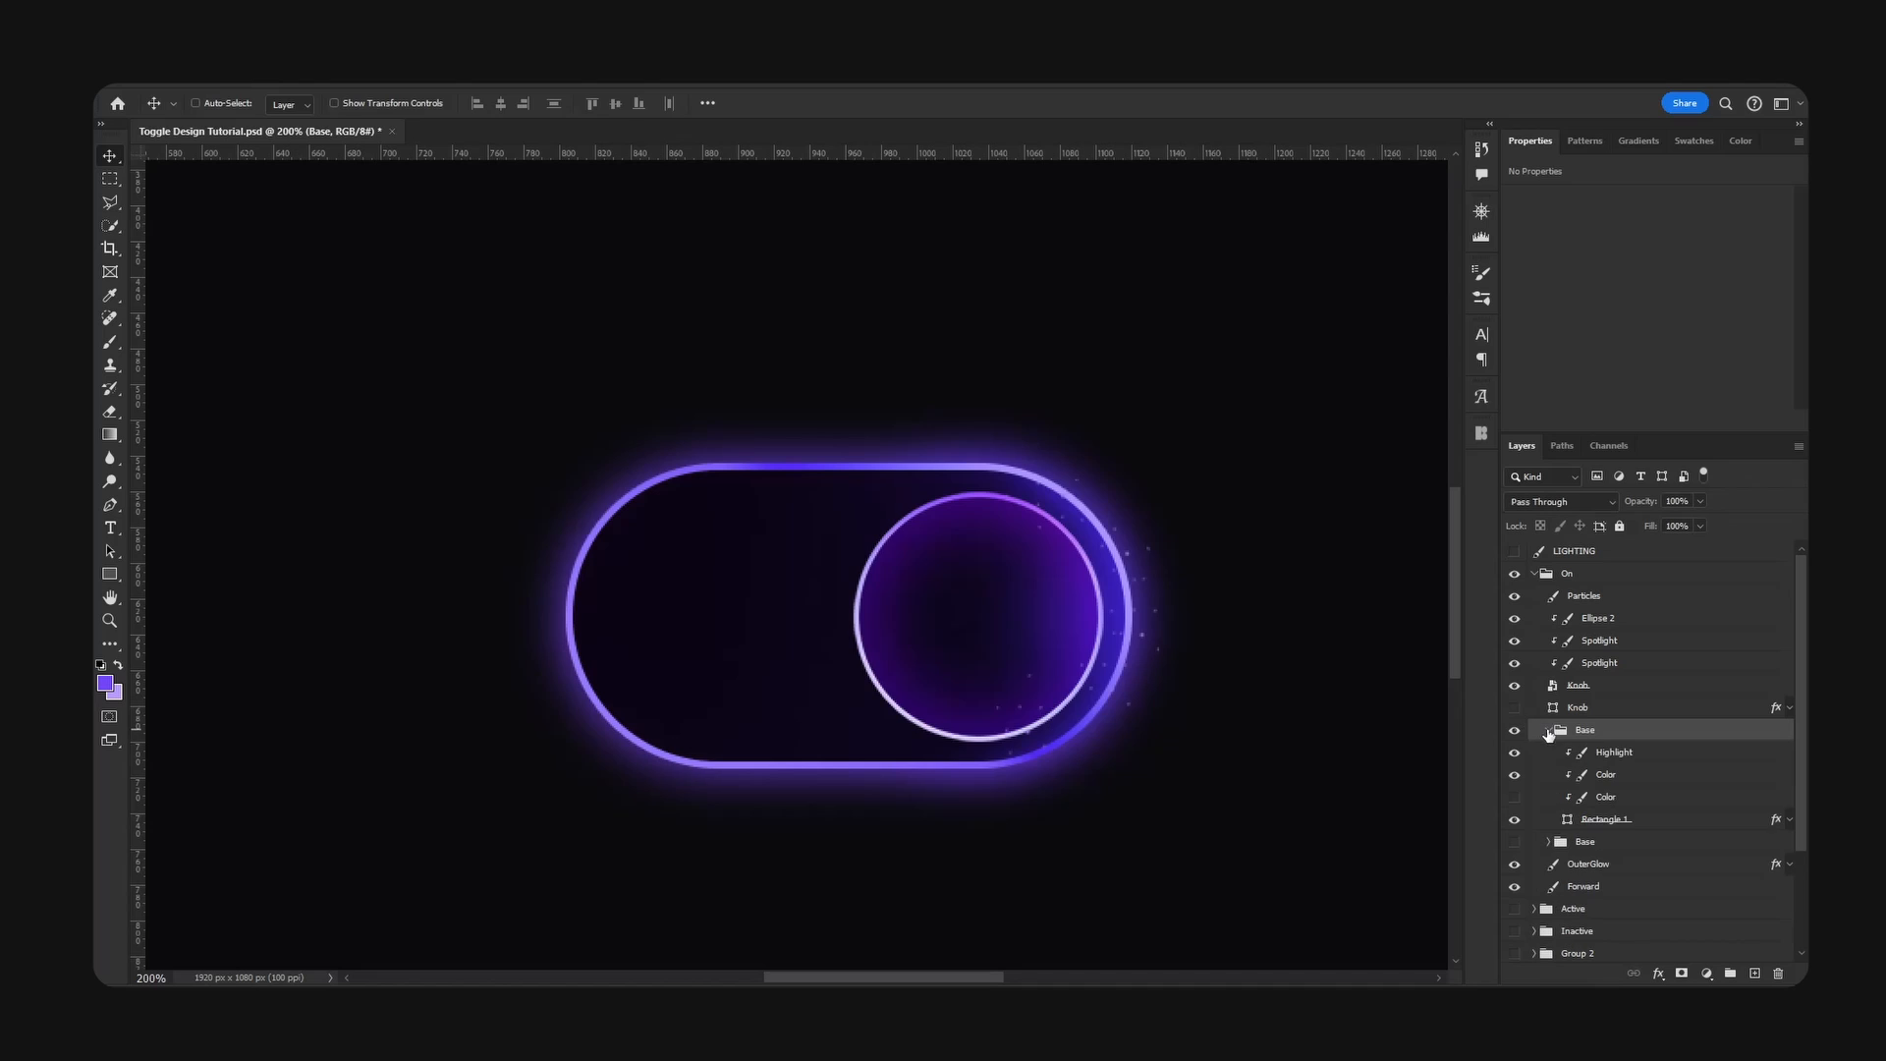
click(1511, 756)
click(1511, 756)
click(1514, 776)
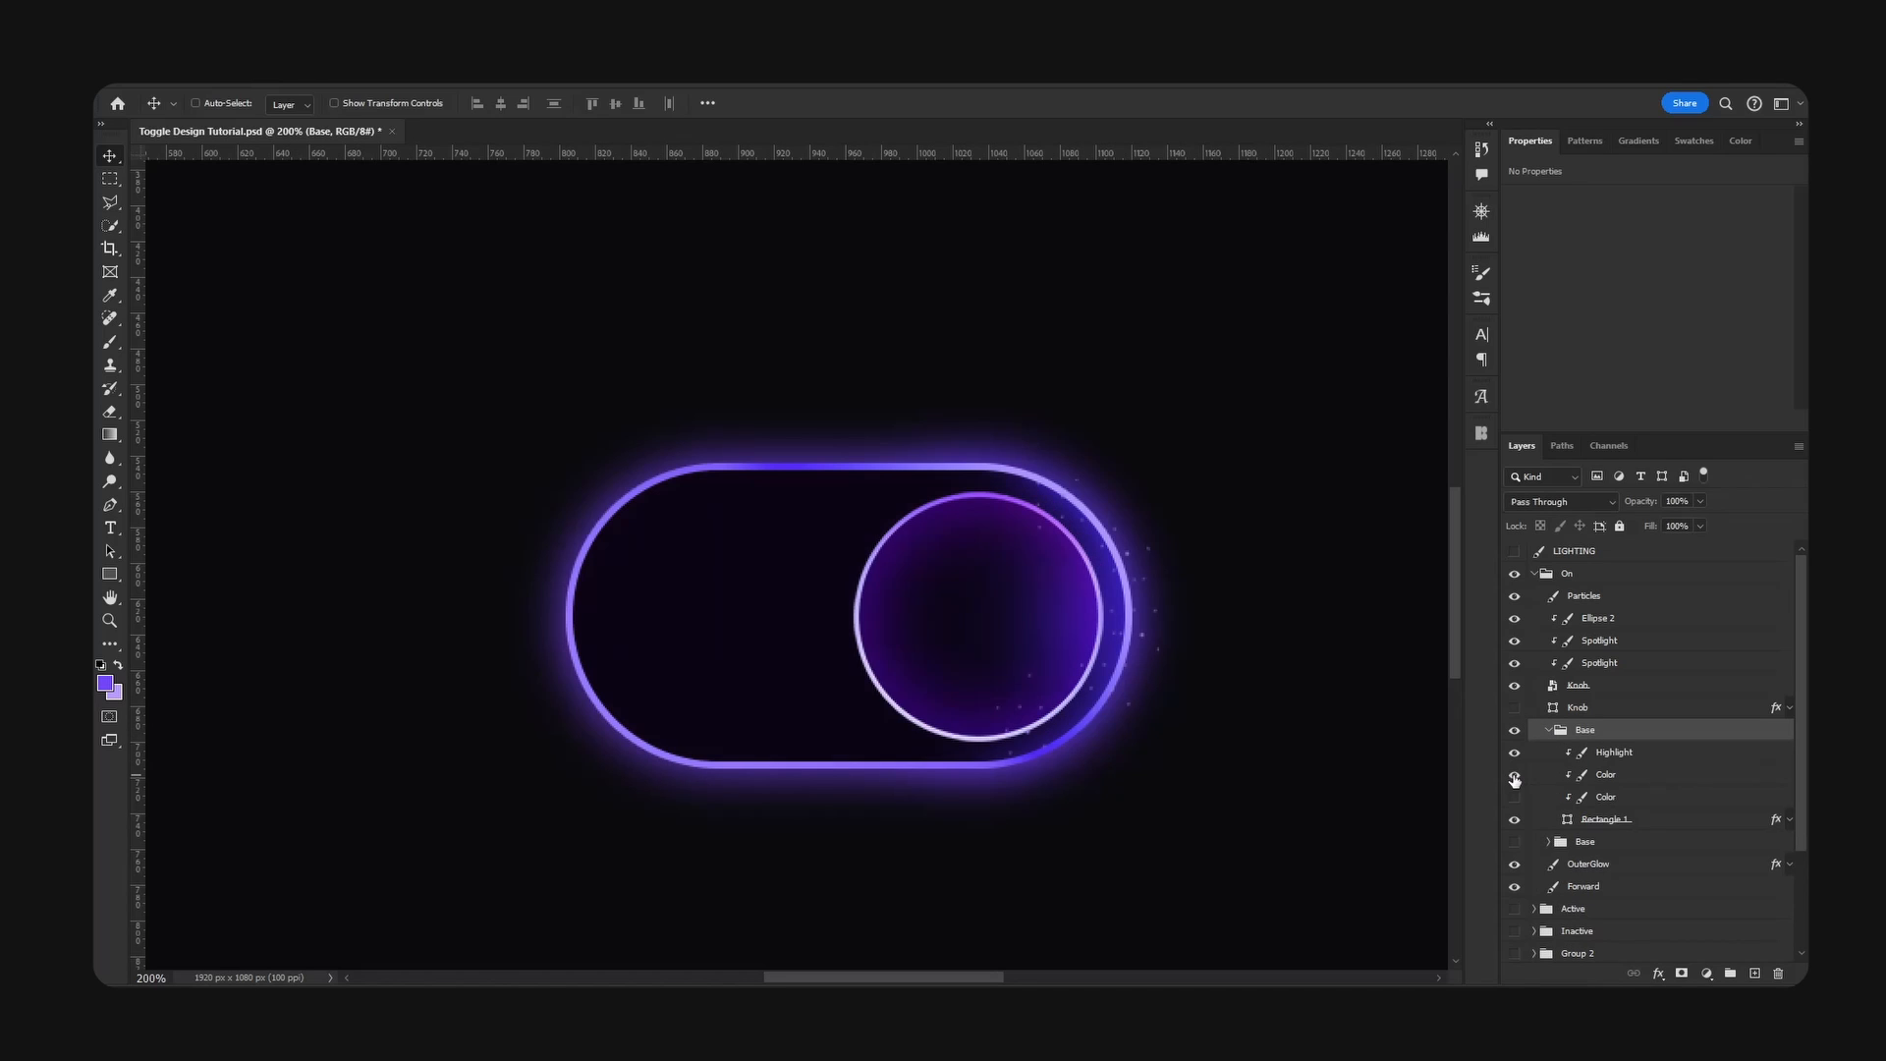
click(1631, 779)
shift+click(1626, 756)
alt+drag(1626, 756, 1615, 720)
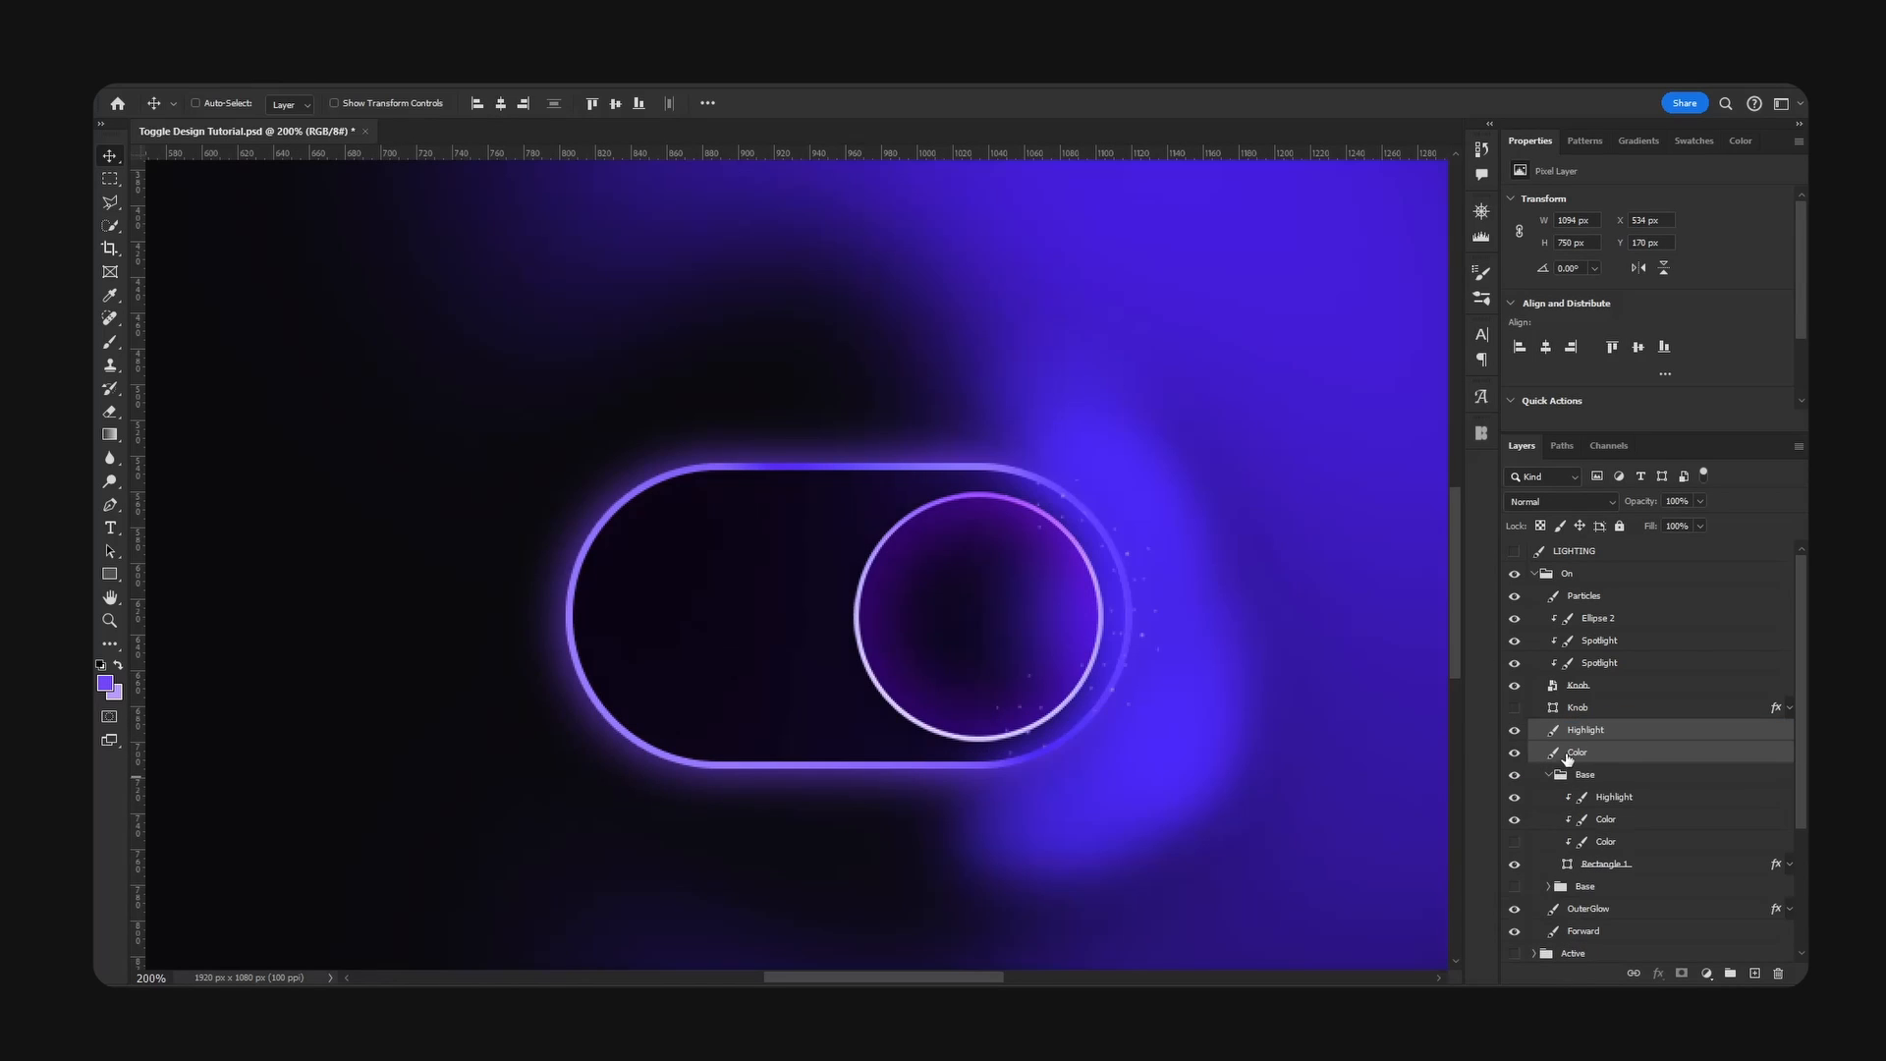
key(ctrl+e)
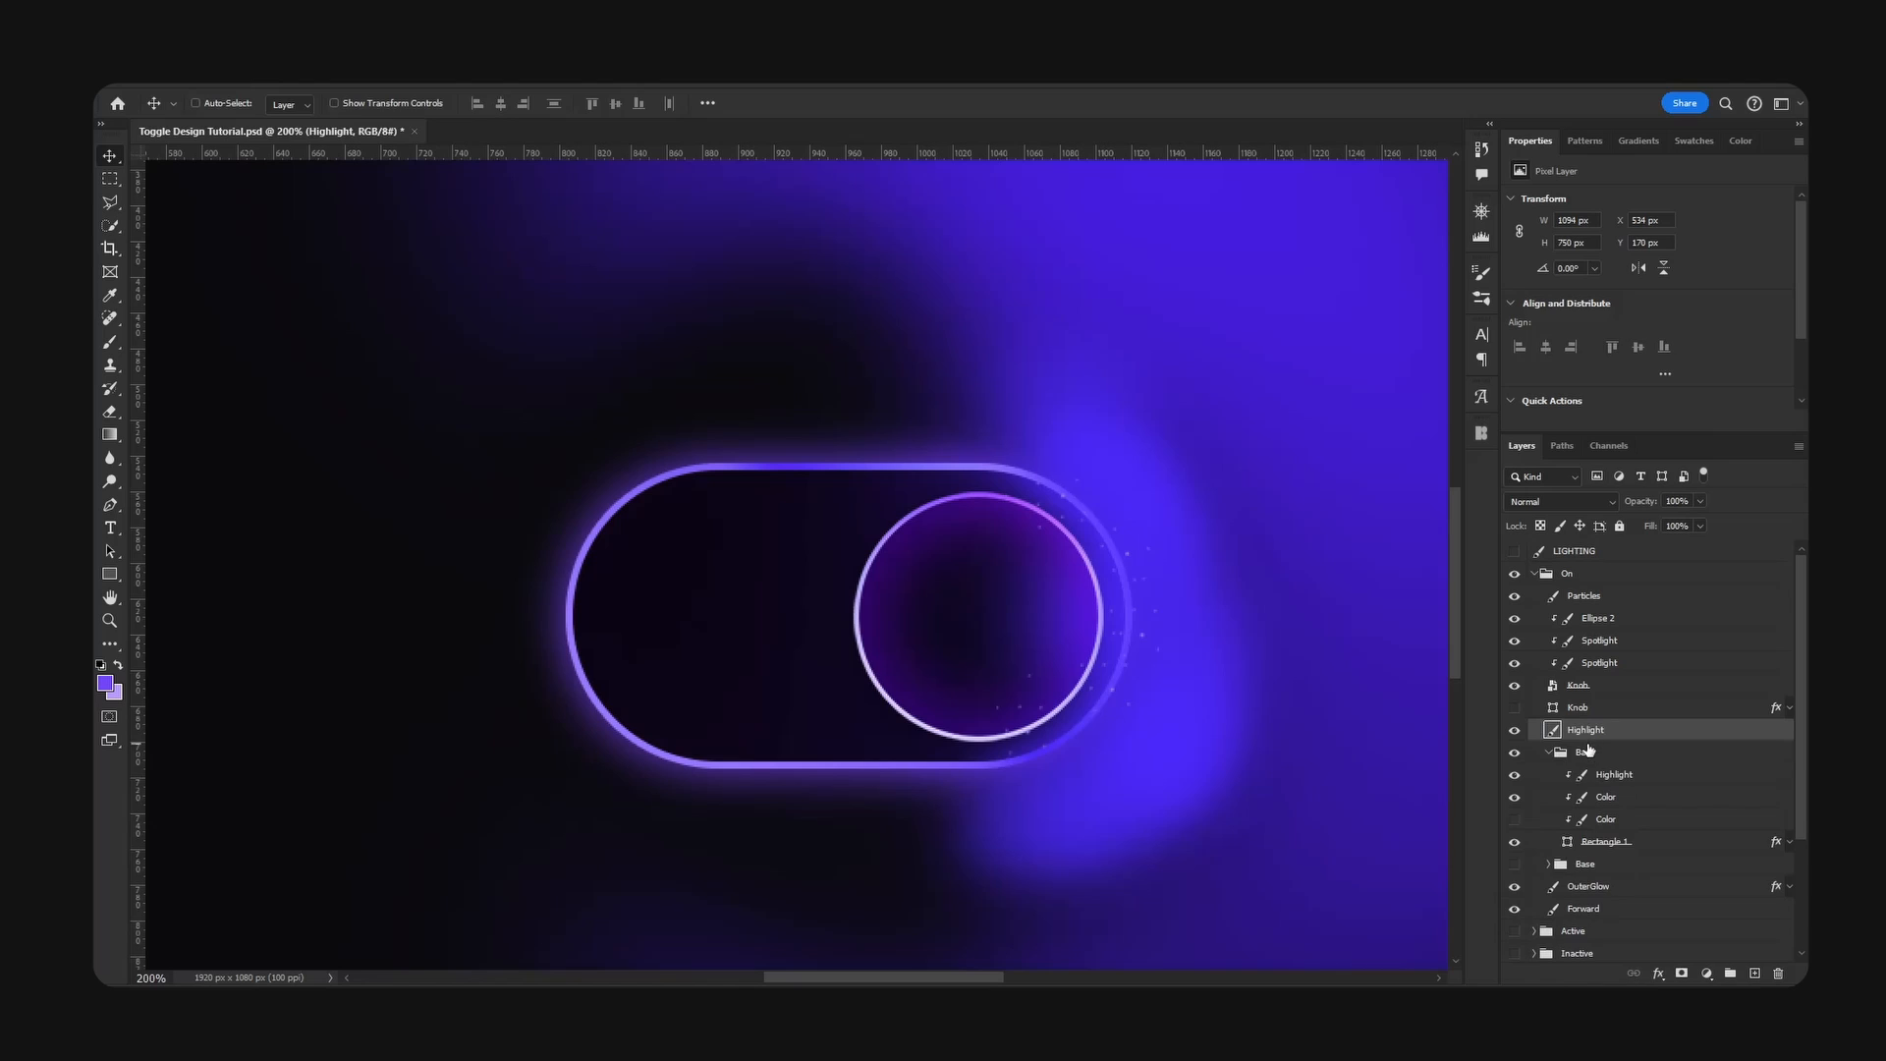
- Load the Rectangle 1 shape as a selection, invert it, delete the merged Highlight outside the toggle outline, and deselect
ctrl+click(1569, 842)
click(110, 179)
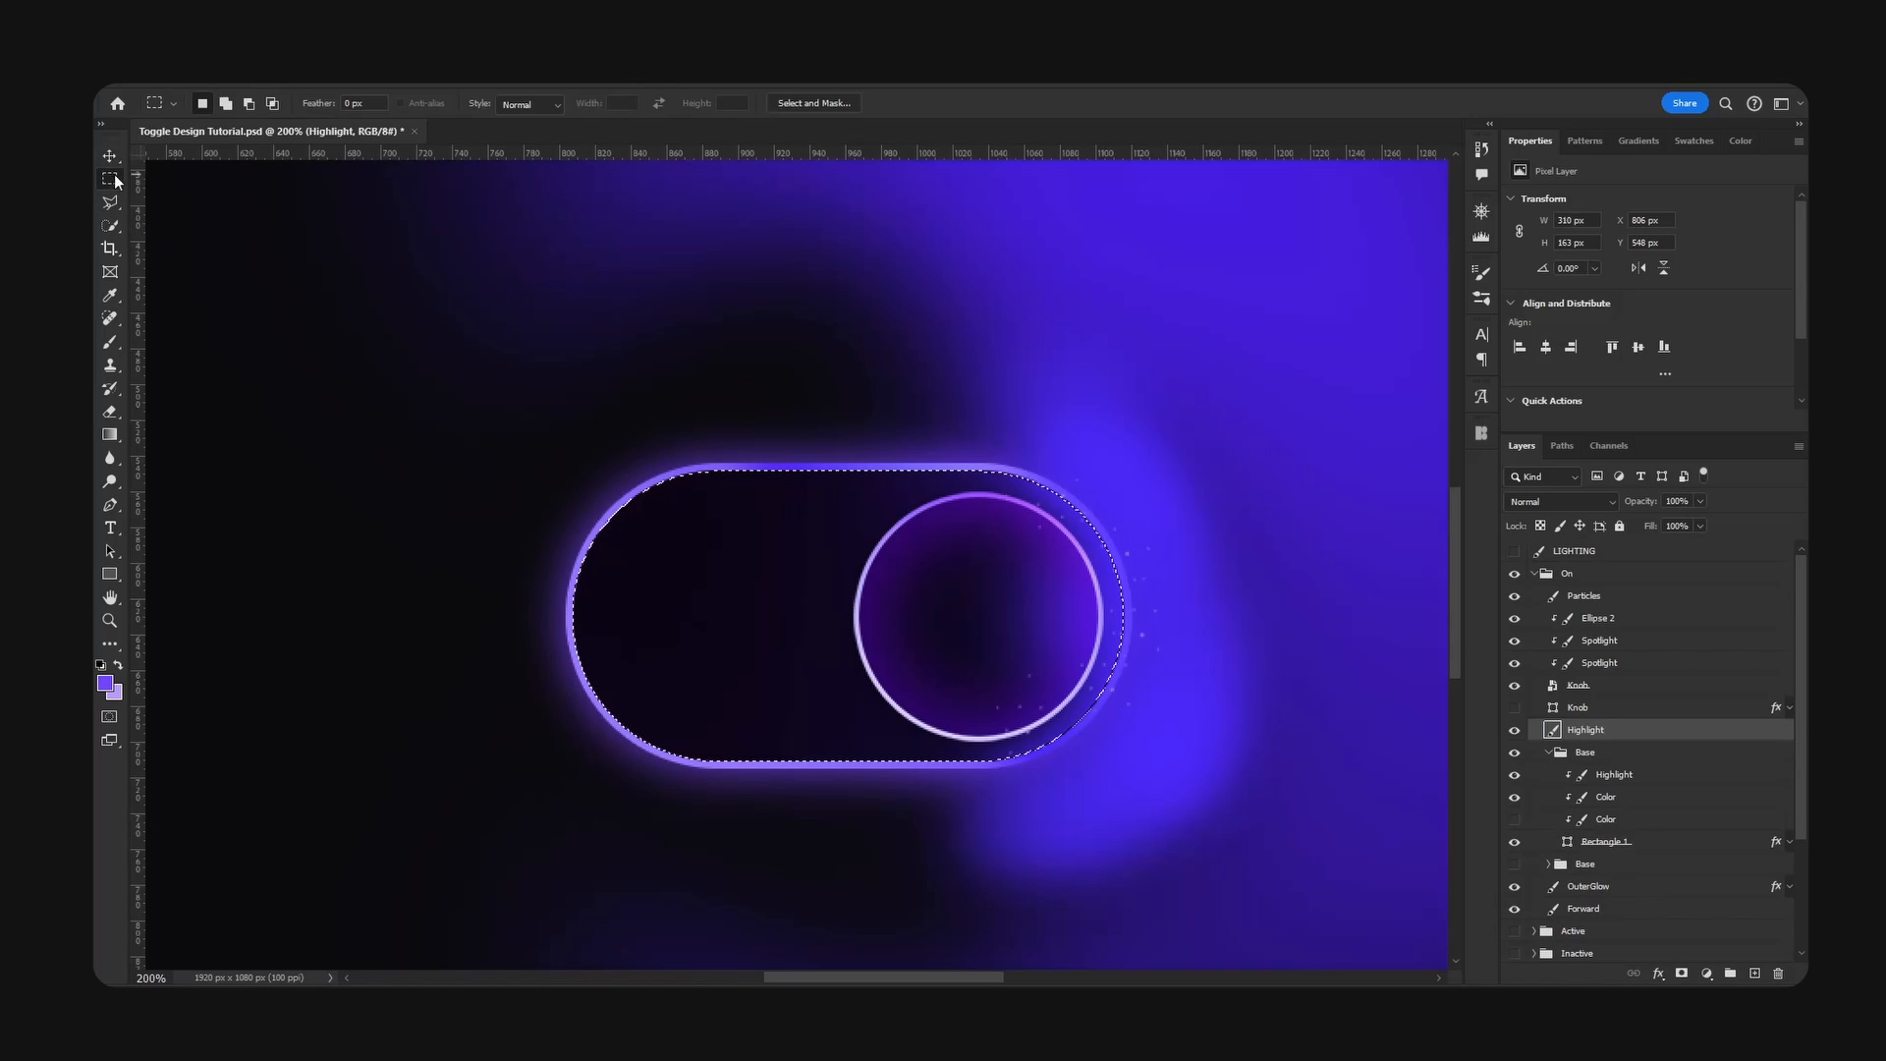
right_click(983, 401)
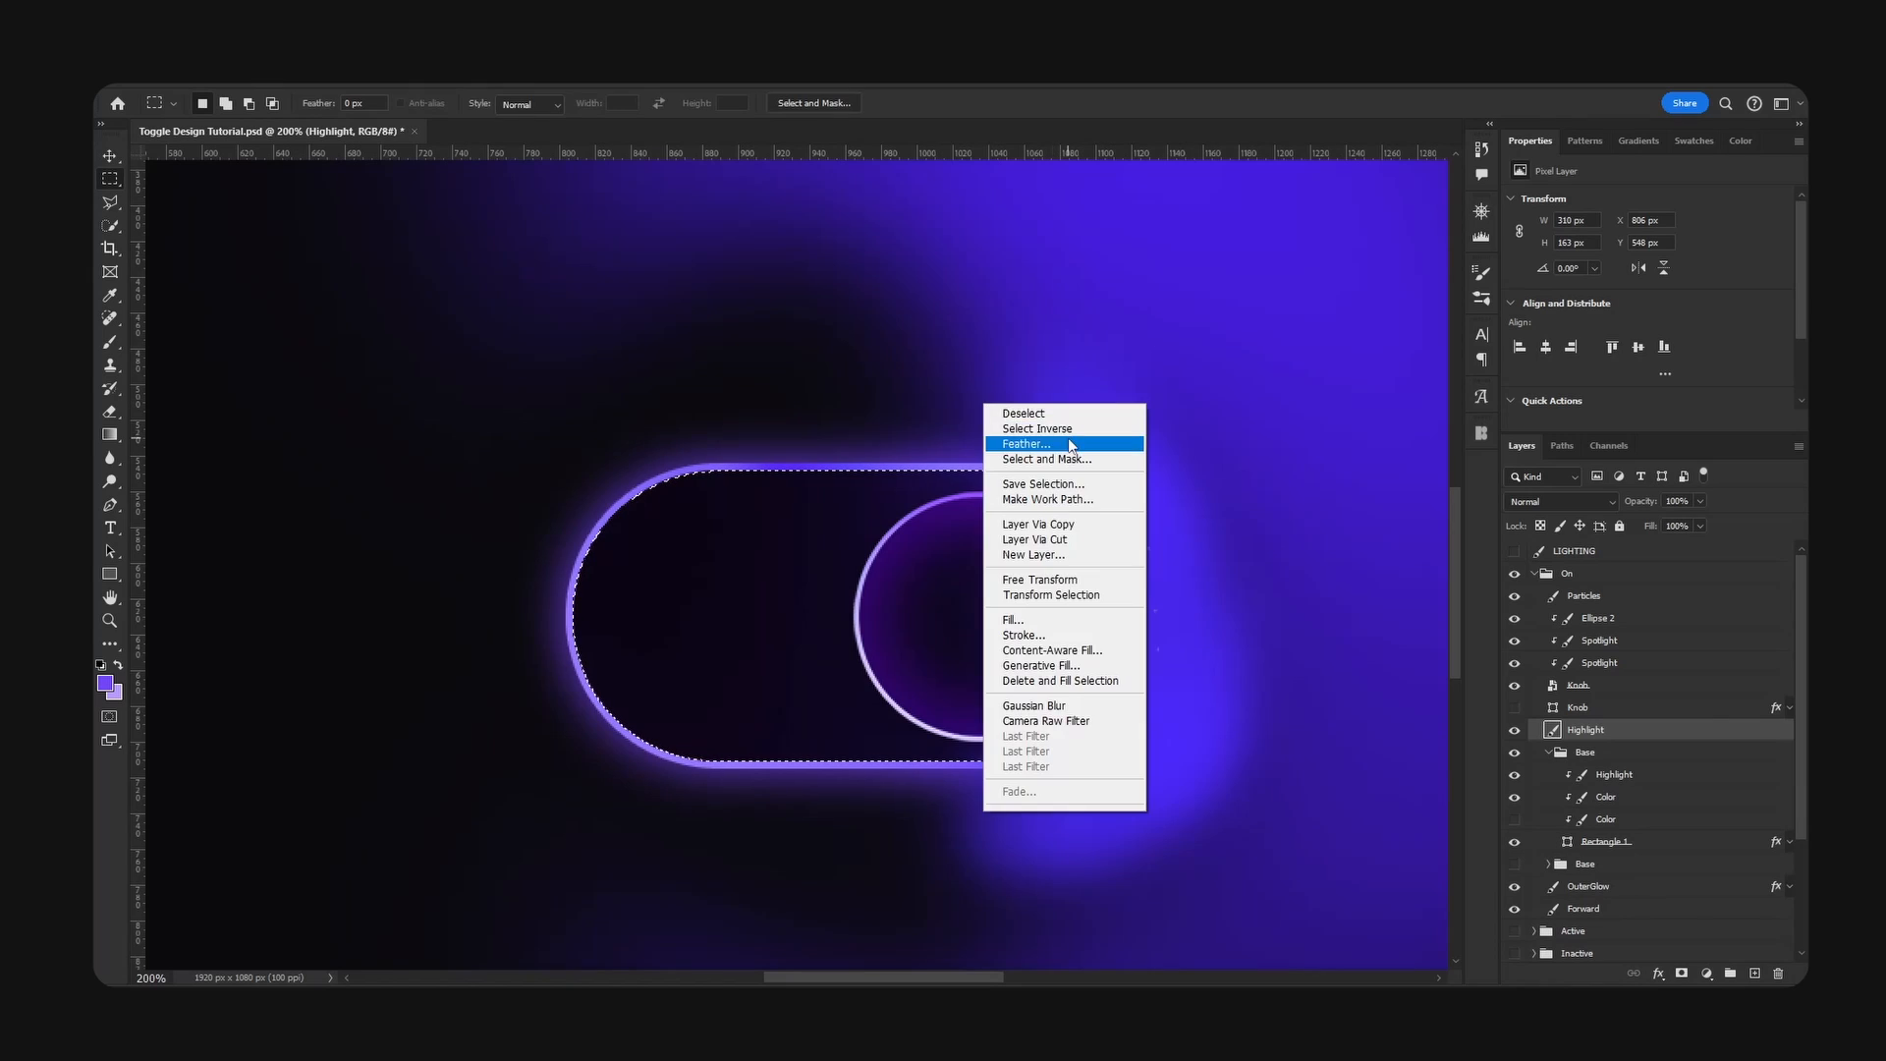
click(1073, 431)
key(Delete)
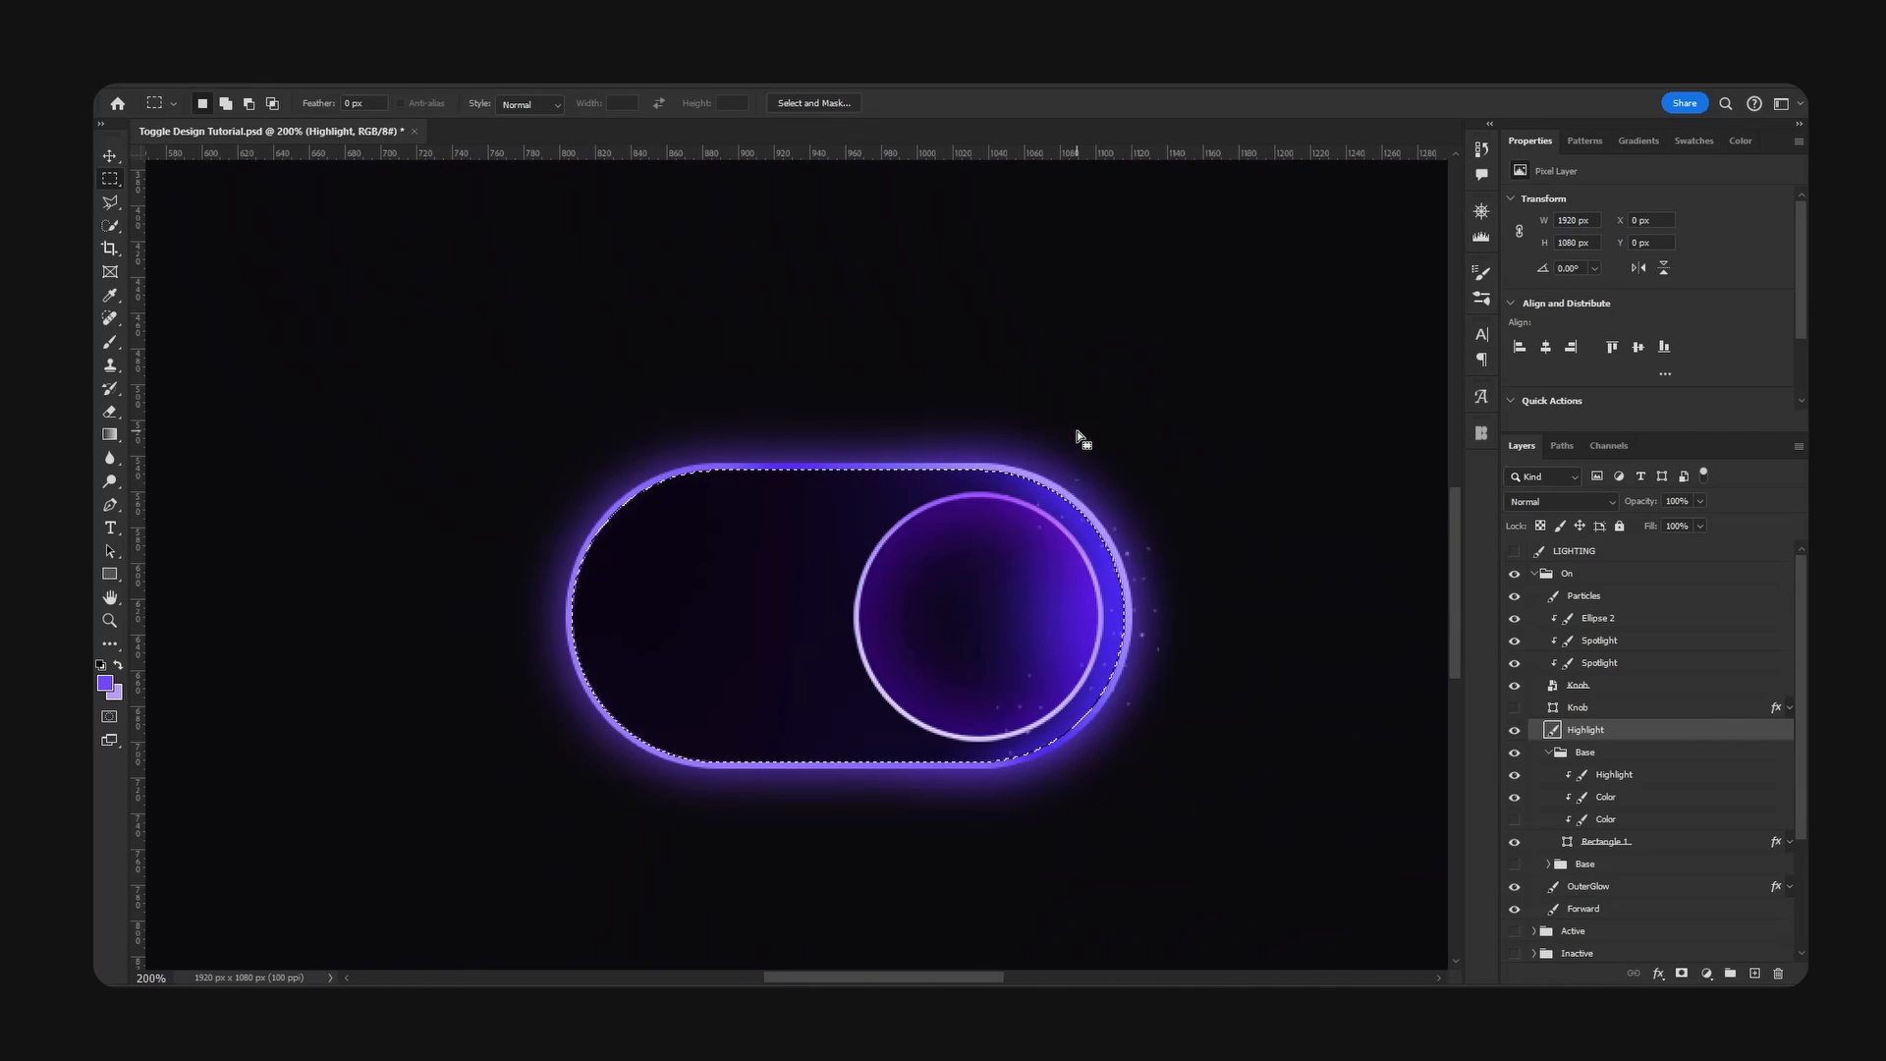
key(ctrl+d)
- Turn the trimmed Highlight layer white with saturation -100 and lightness +100
key(v)
drag(1189, 614, 1217, 551)
key(ctrl+u)
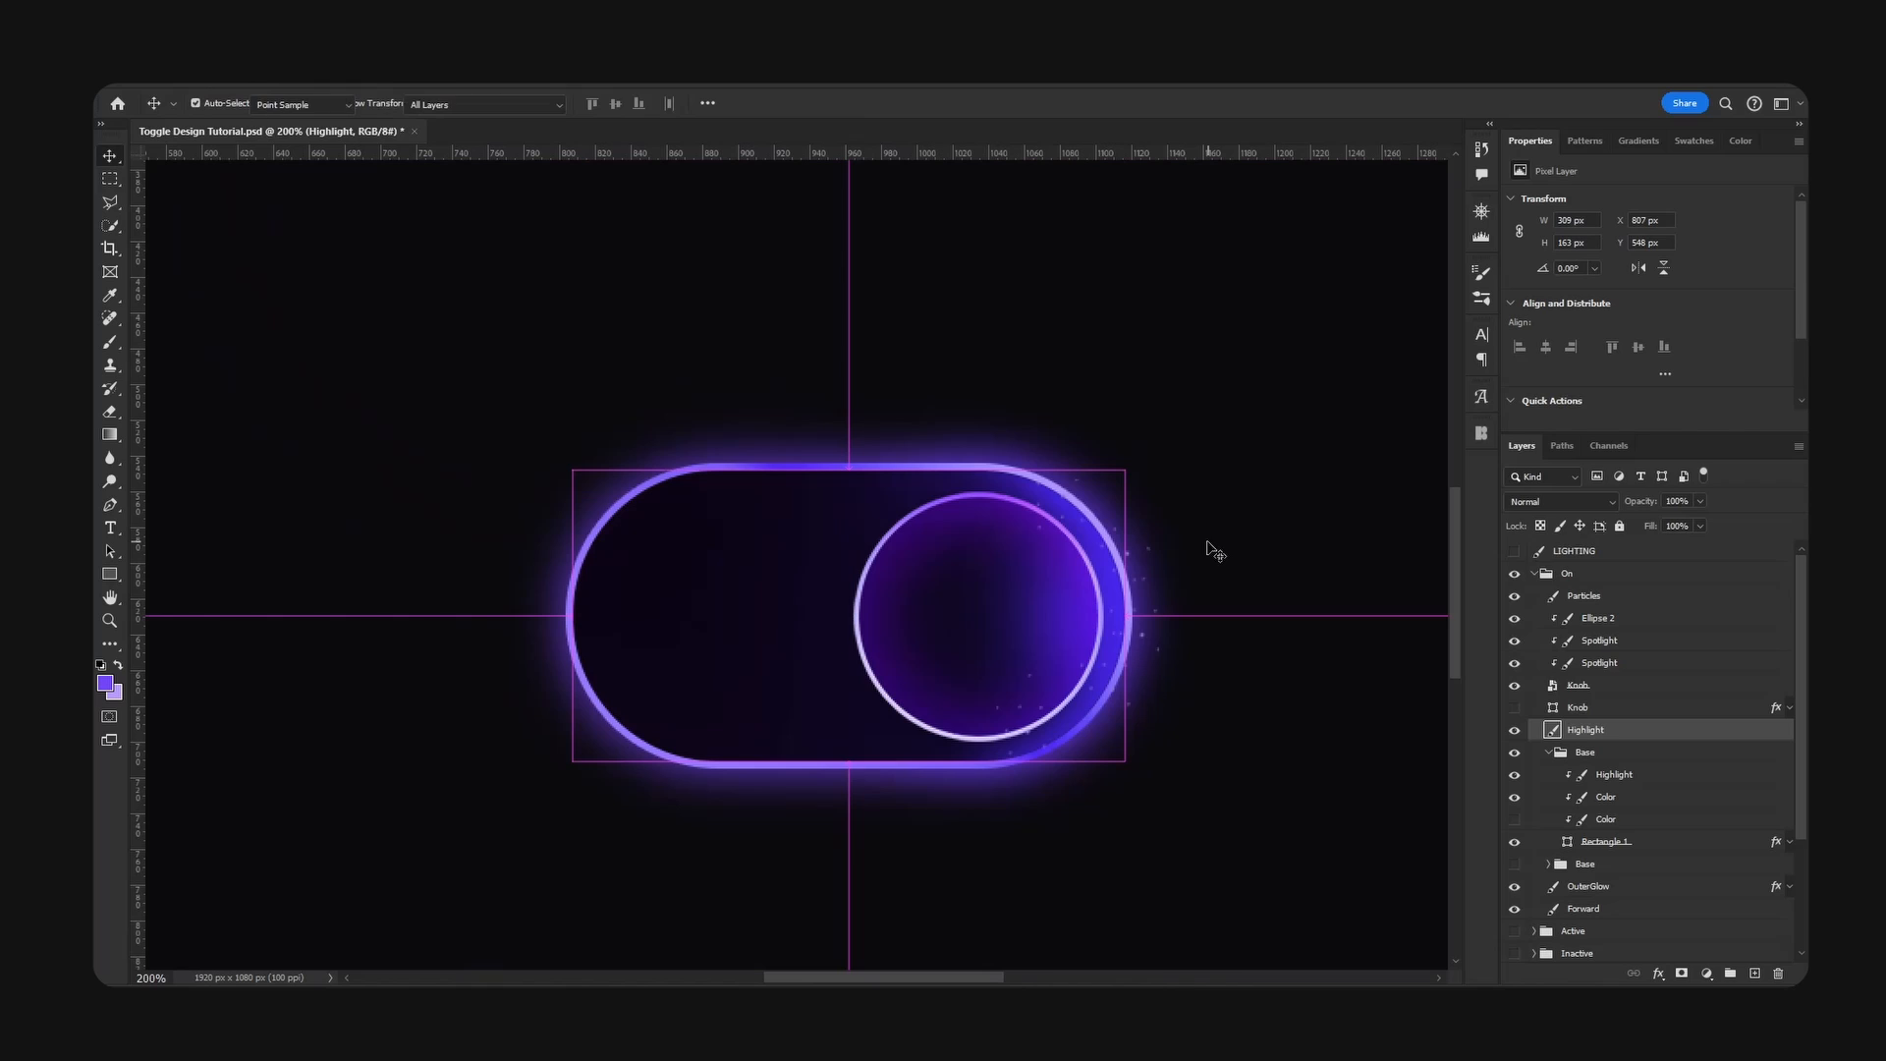
drag(1521, 568, 1434, 568)
drag(1522, 611, 1641, 615)
click(1723, 433)
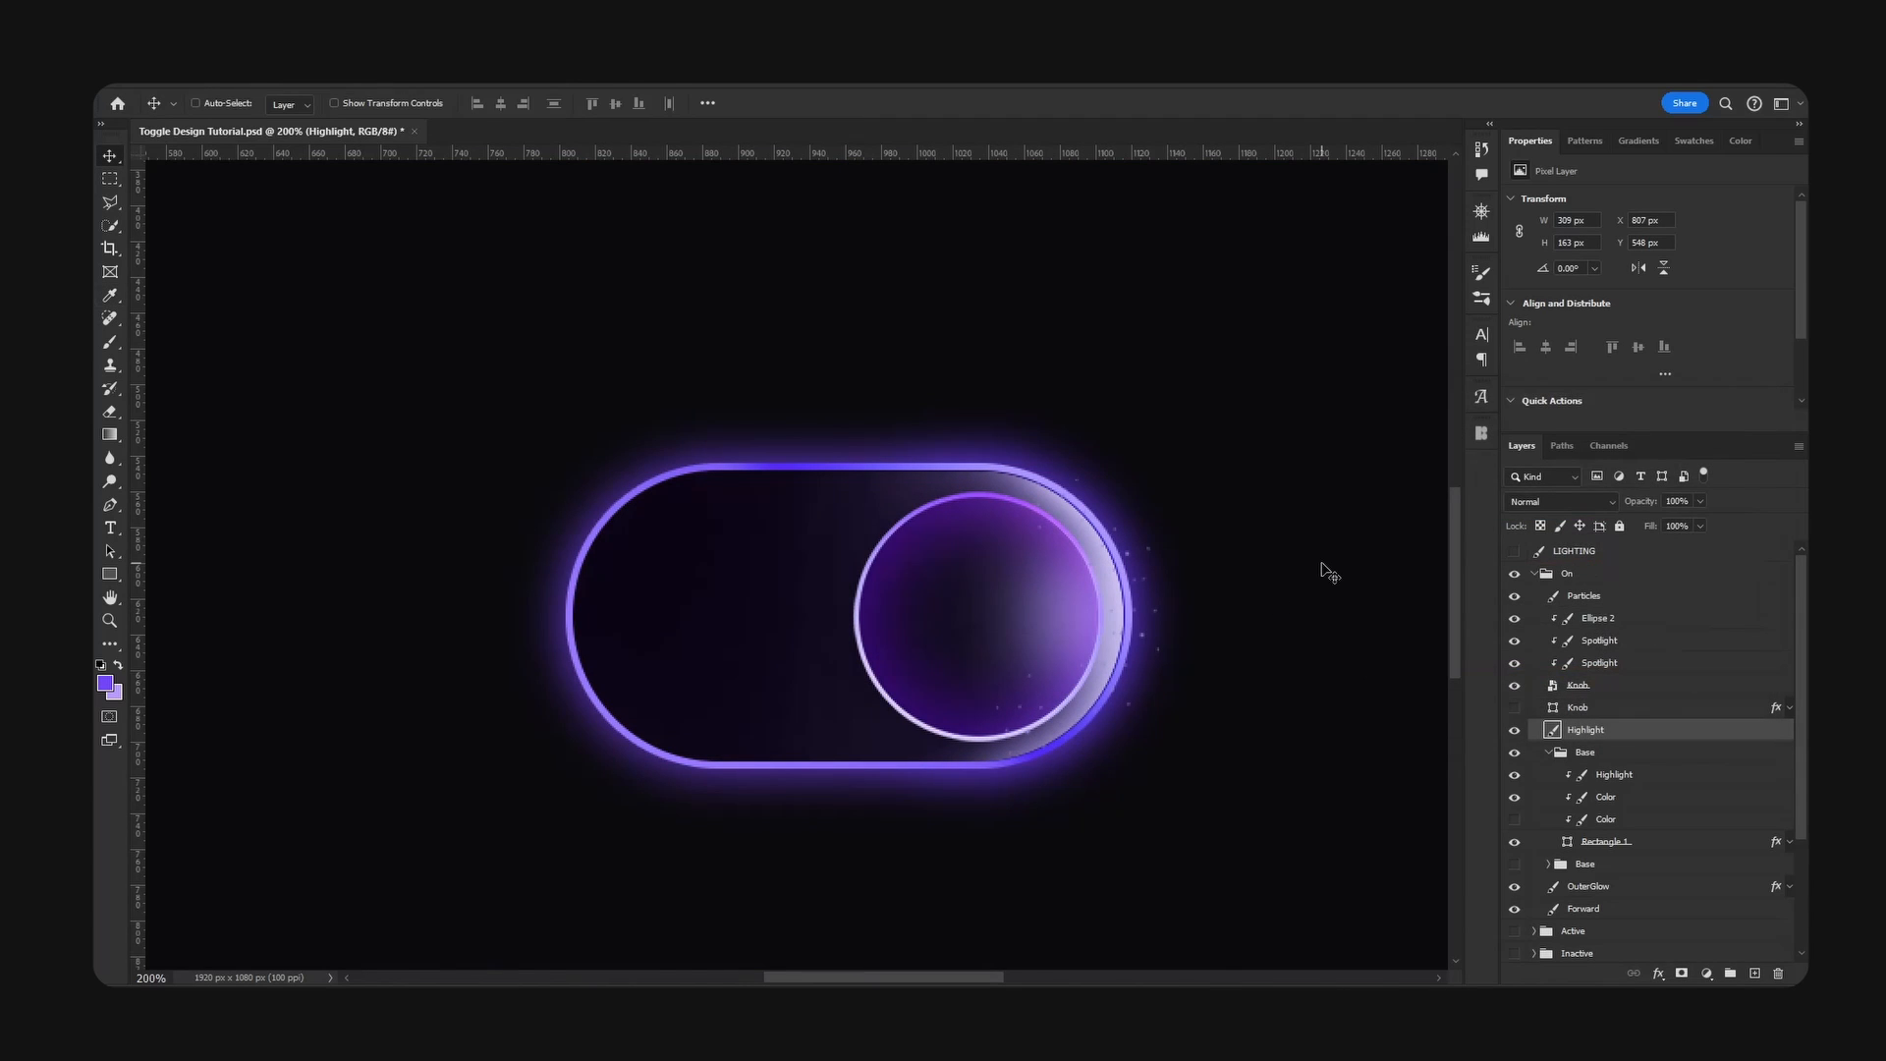
- Show the lower Base group in place of the upper one, and delete the merged white Highlight layer
click(1548, 752)
click(1514, 752)
click(1514, 774)
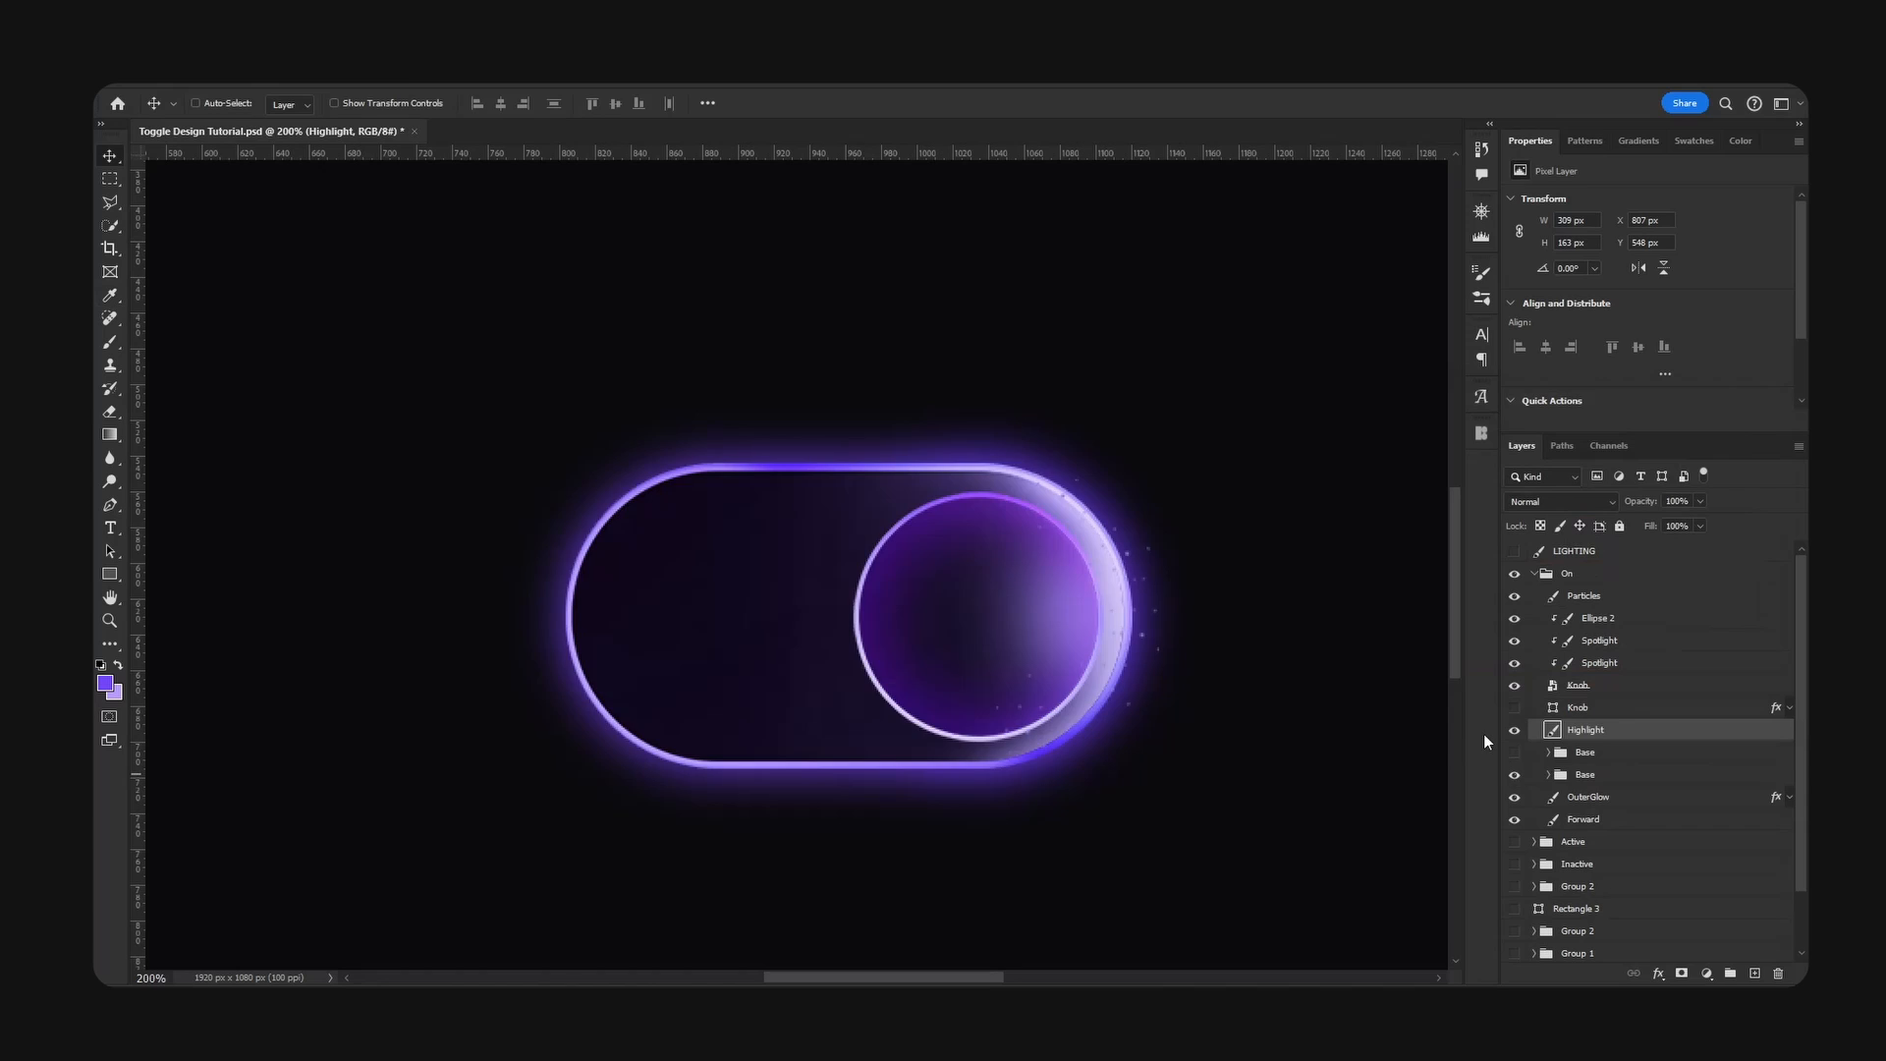
key(Delete)
click(1538, 578)
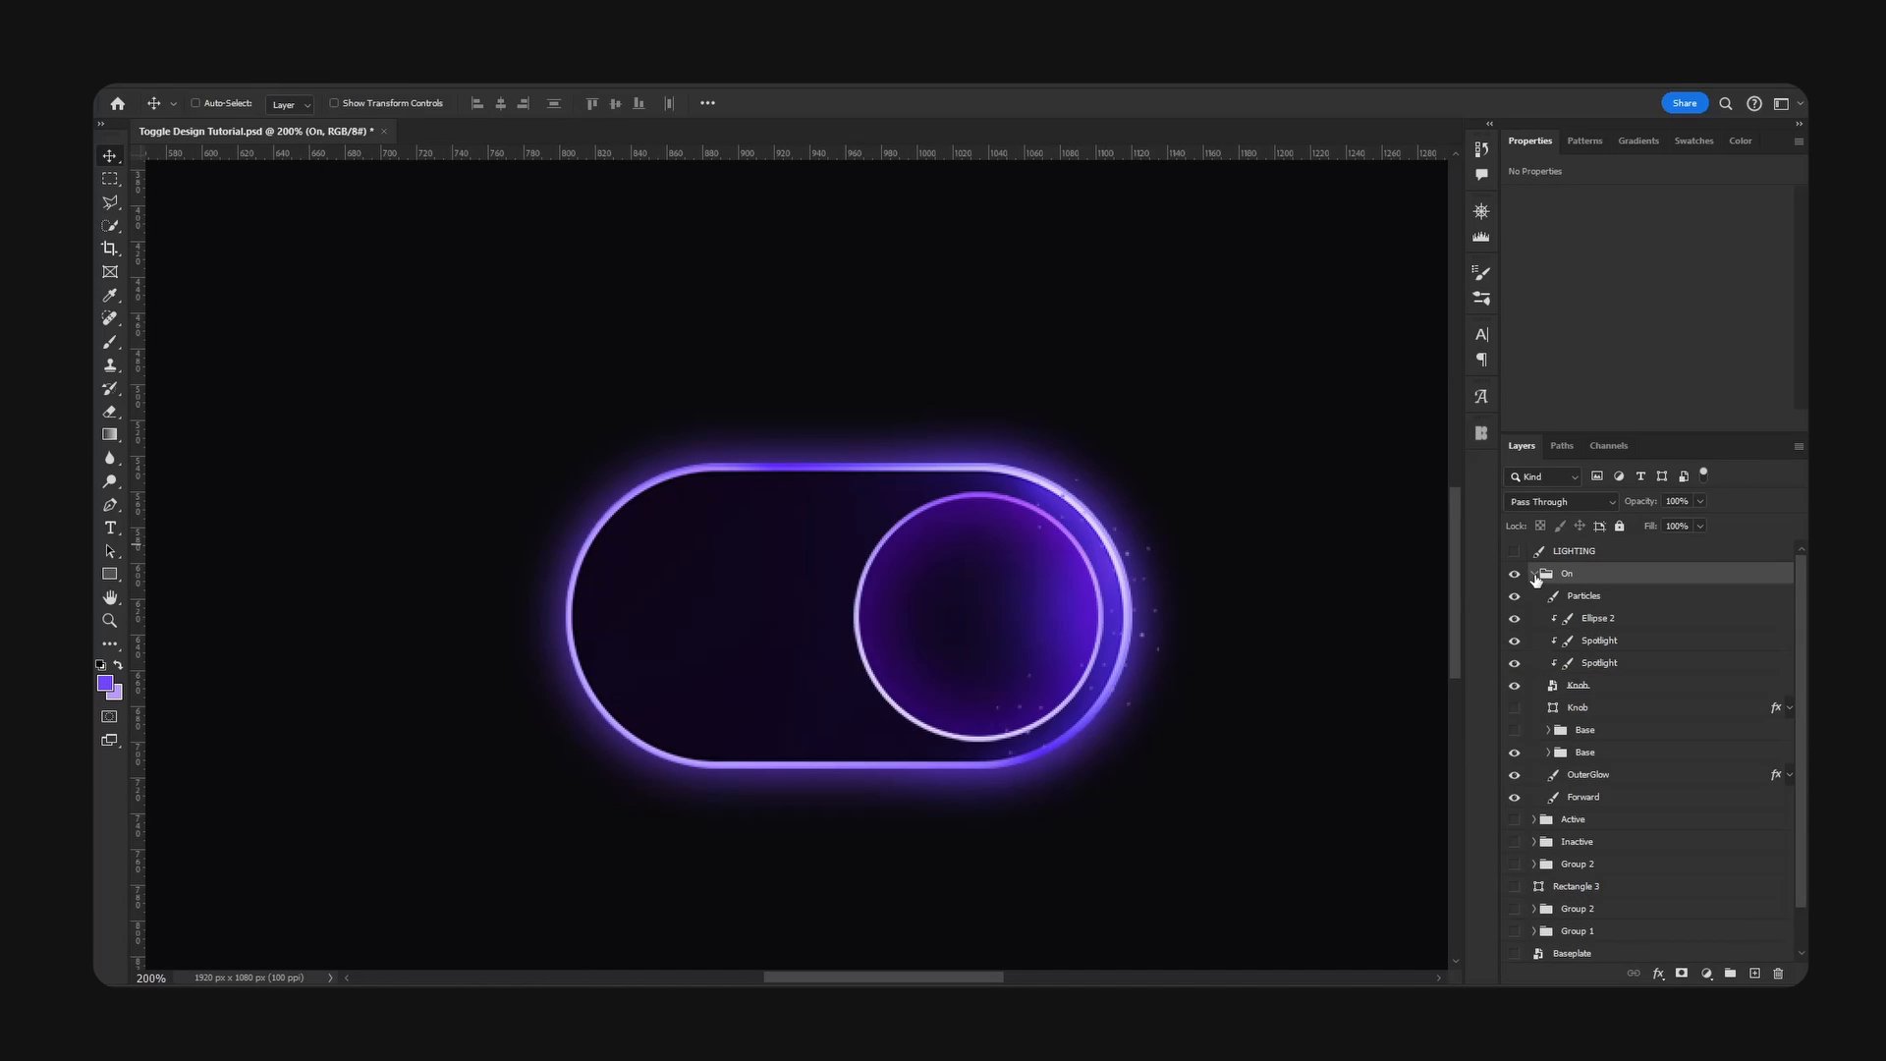
click(1535, 575)
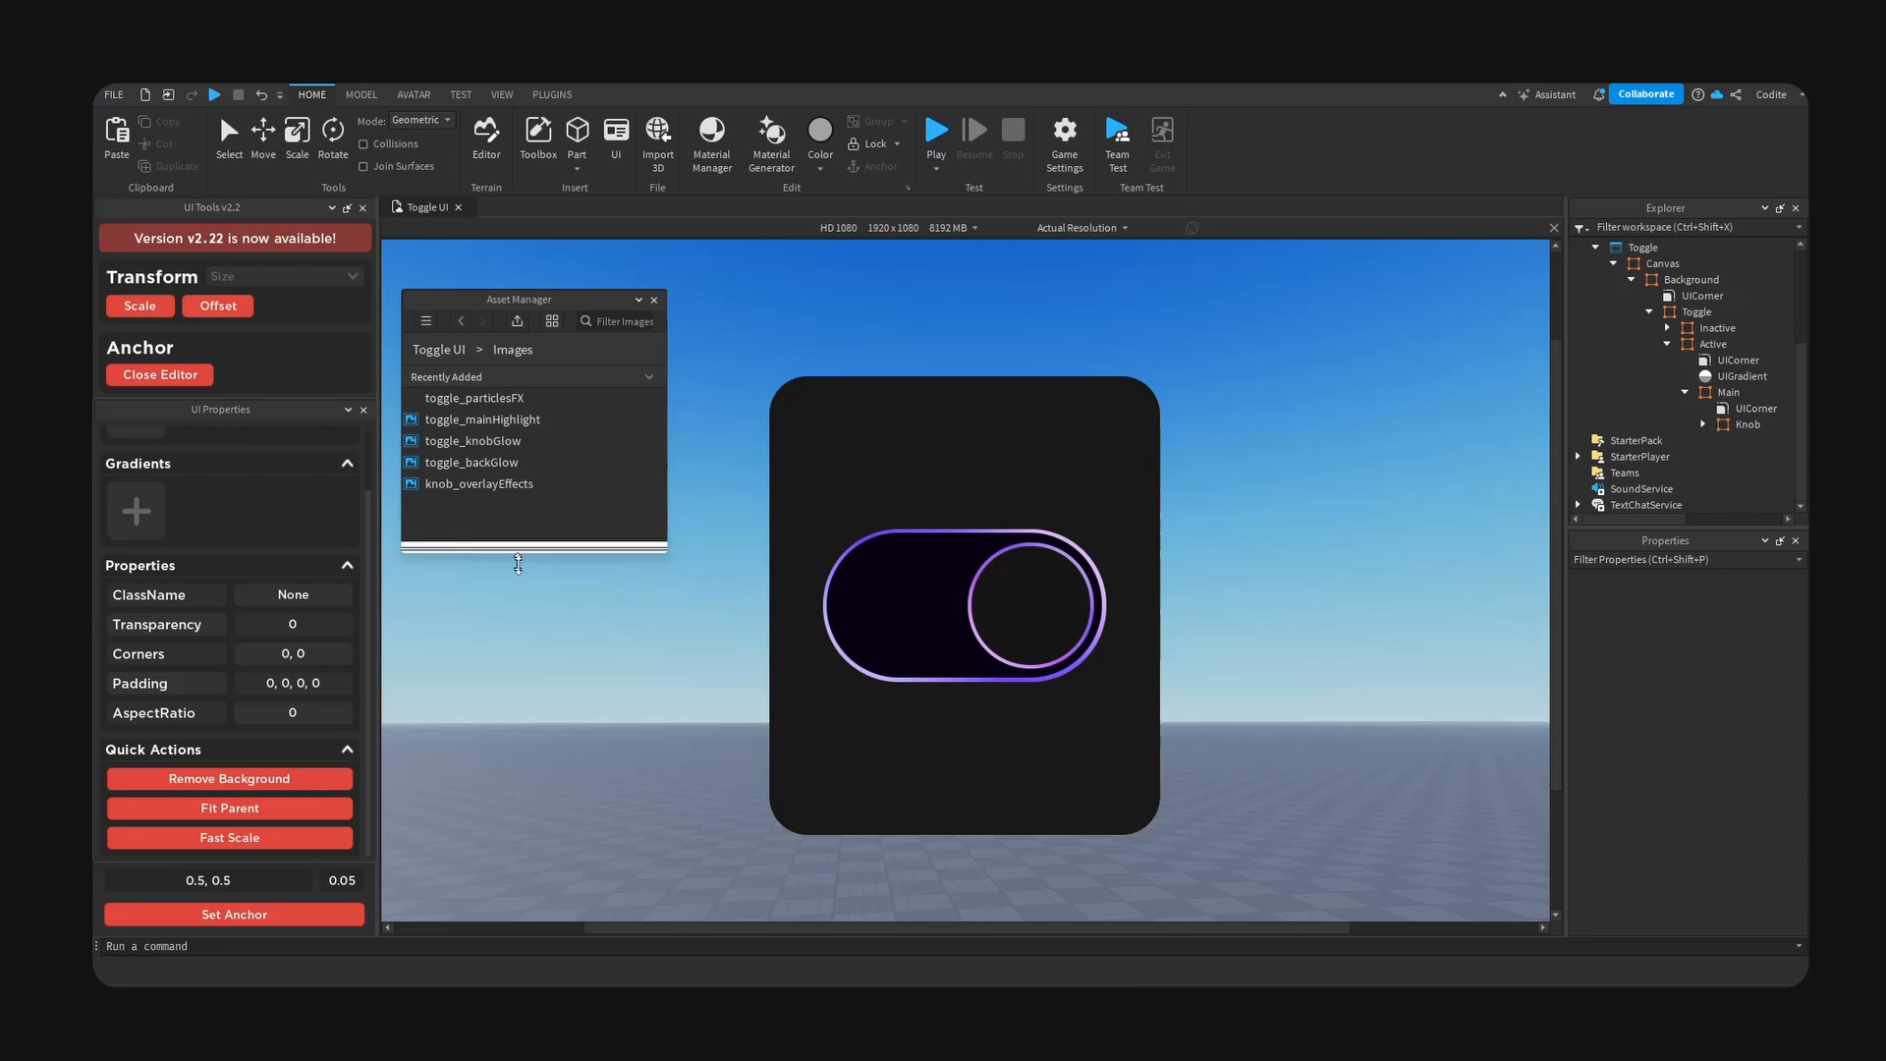
- Switch to Roblox Studio and add an ImageLabel to the Main frame inside the active toggle's Knob
drag(540, 688, 540, 544)
click(1737, 424)
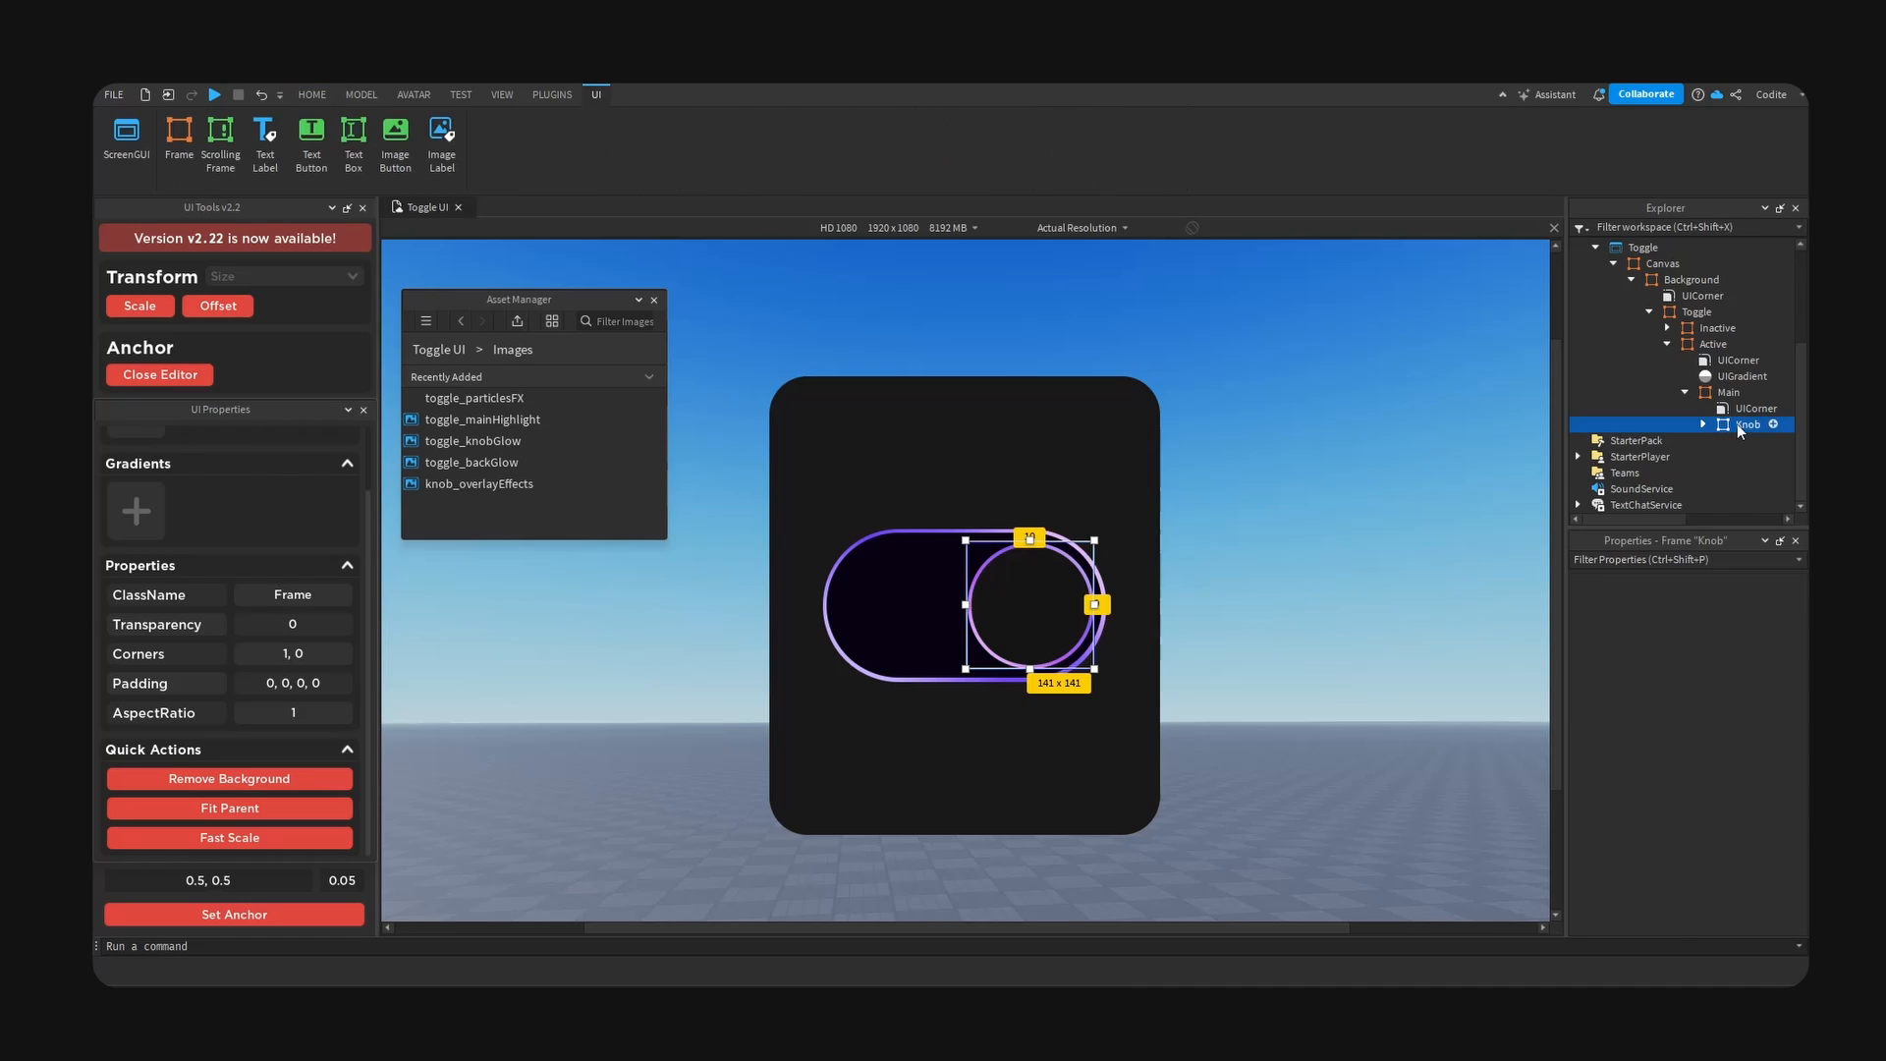
click(1704, 425)
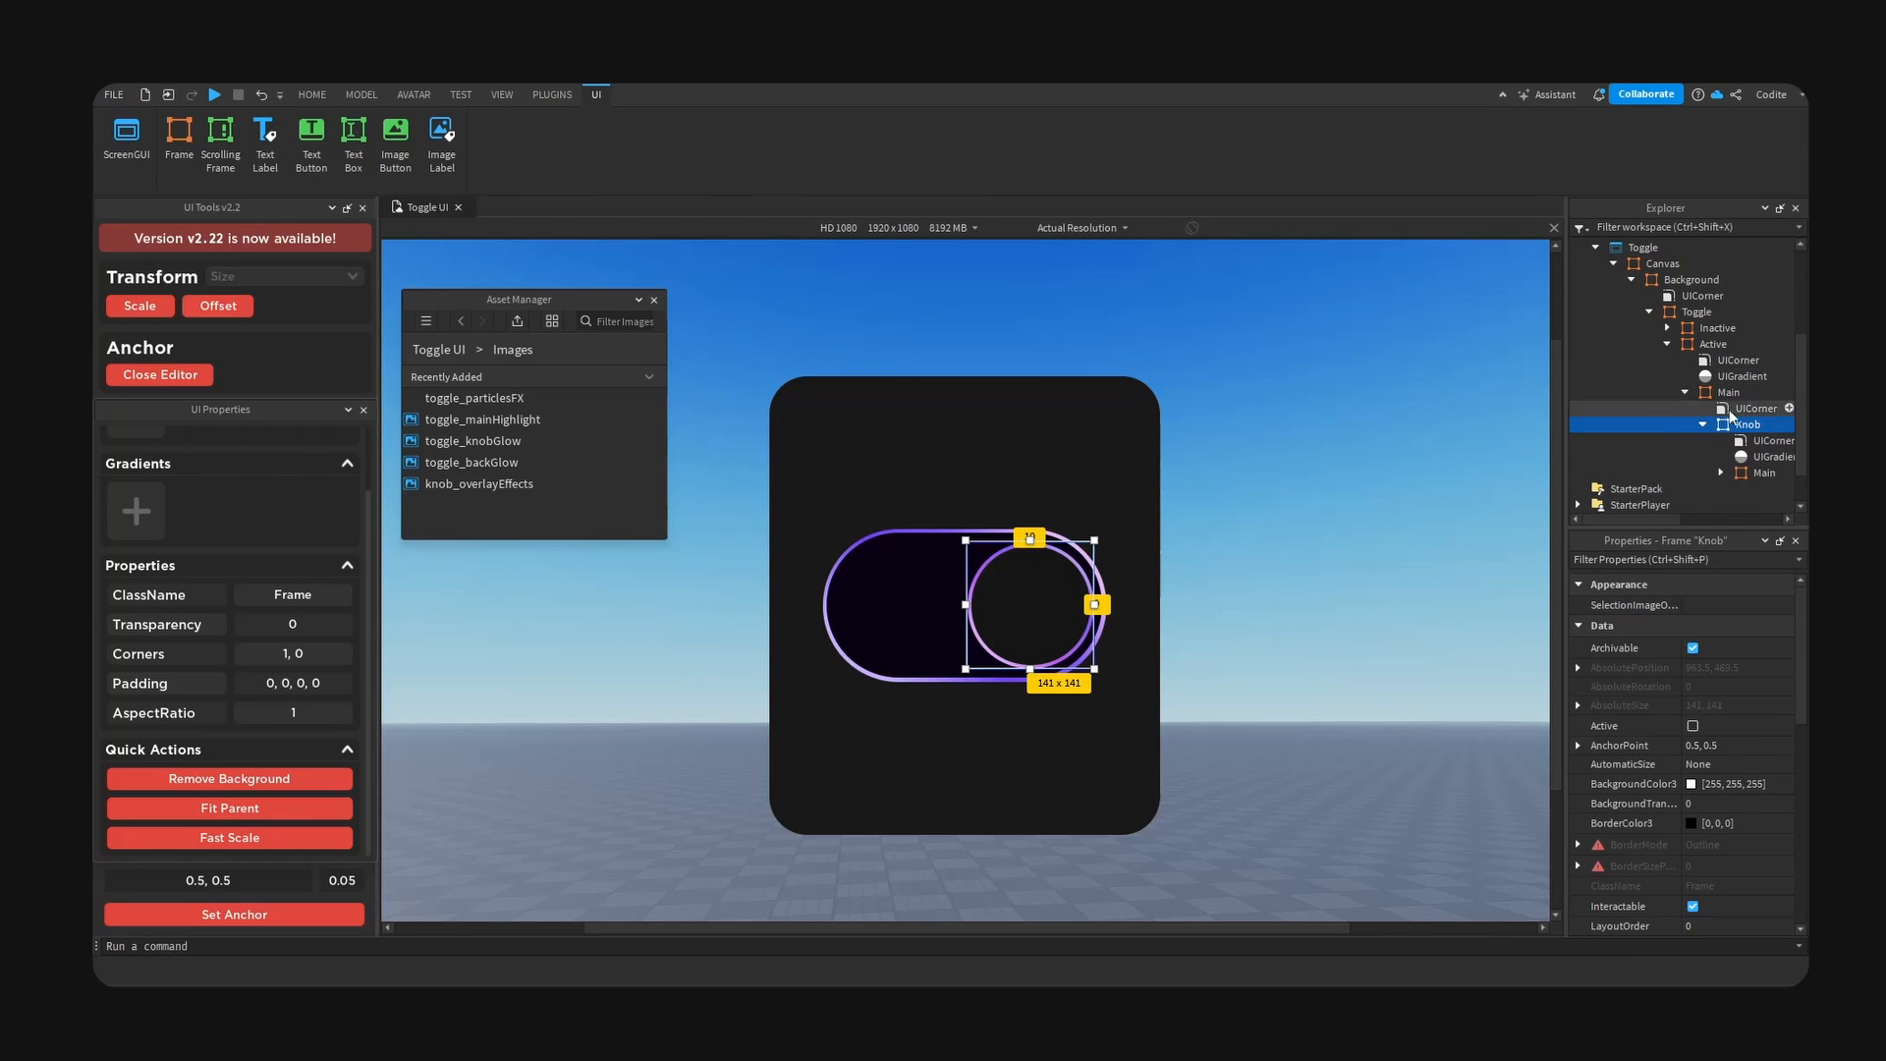
scroll(1729, 410, down, 1)
click(1750, 429)
click(1788, 426)
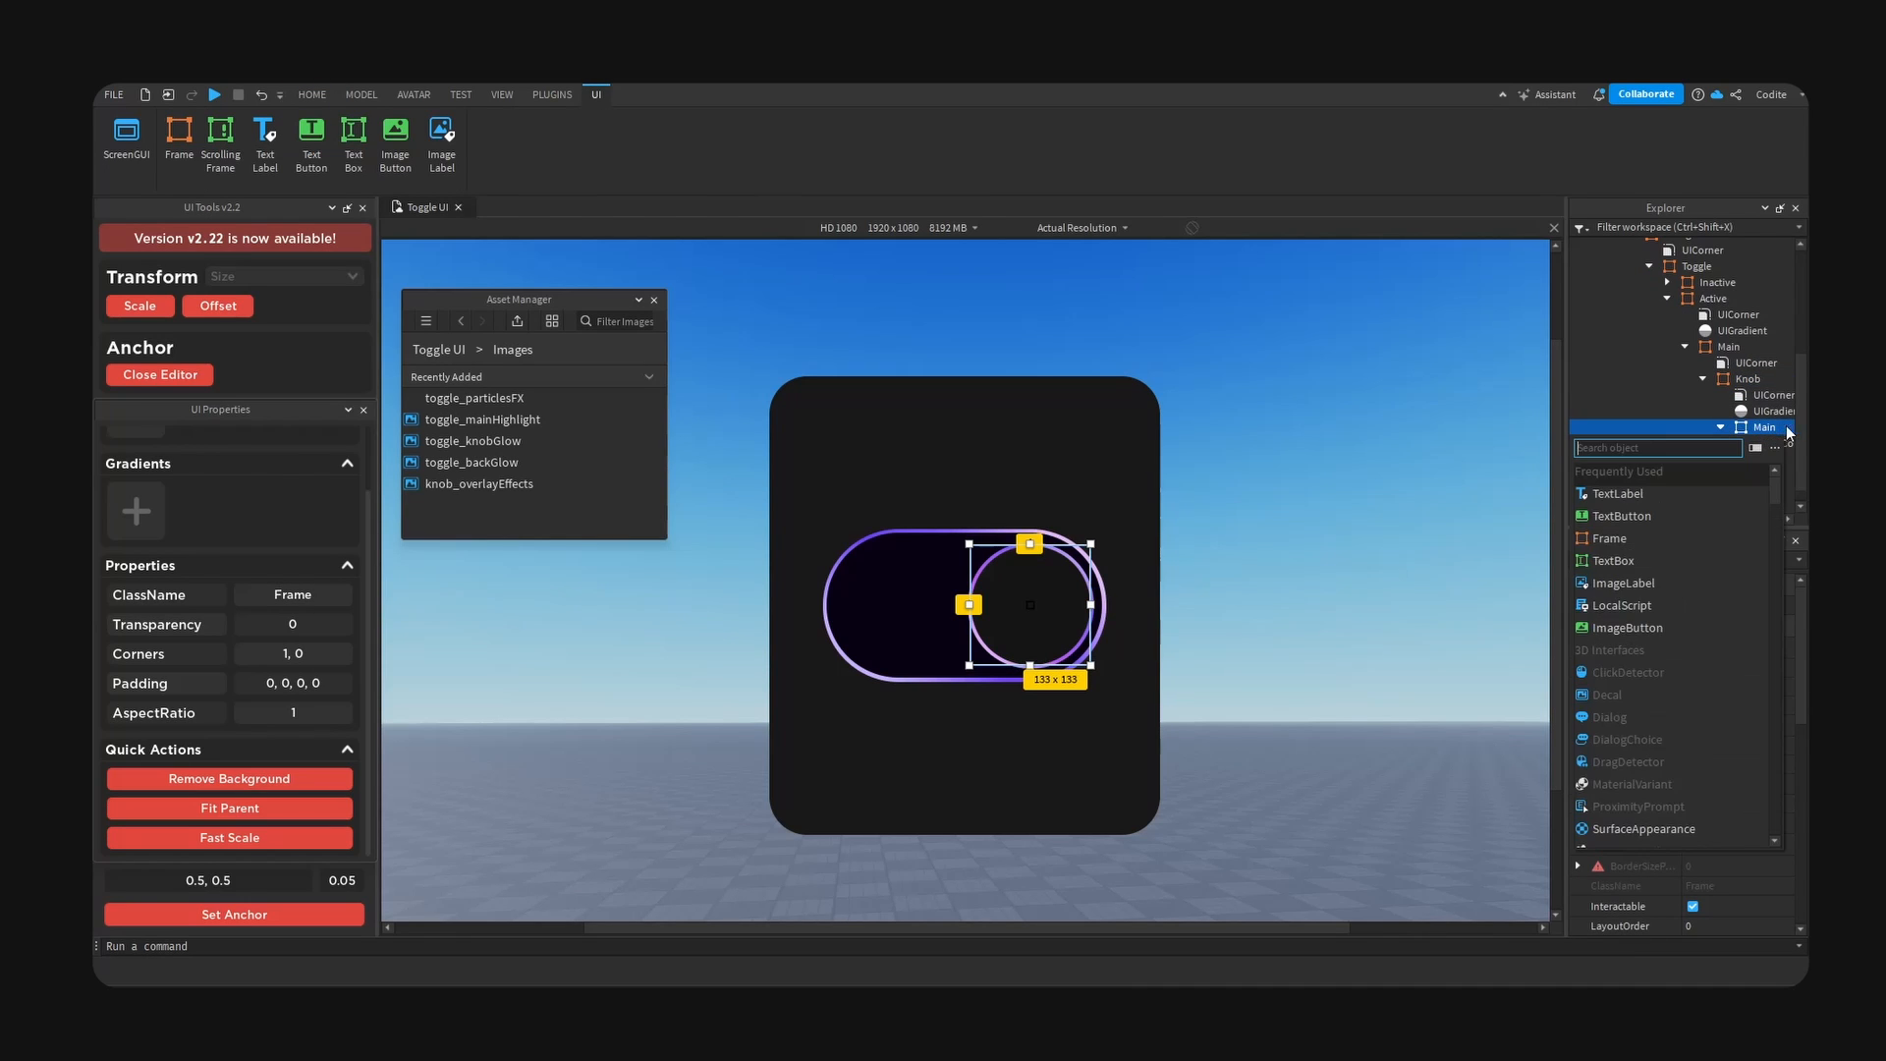
text(image)
click(1623, 493)
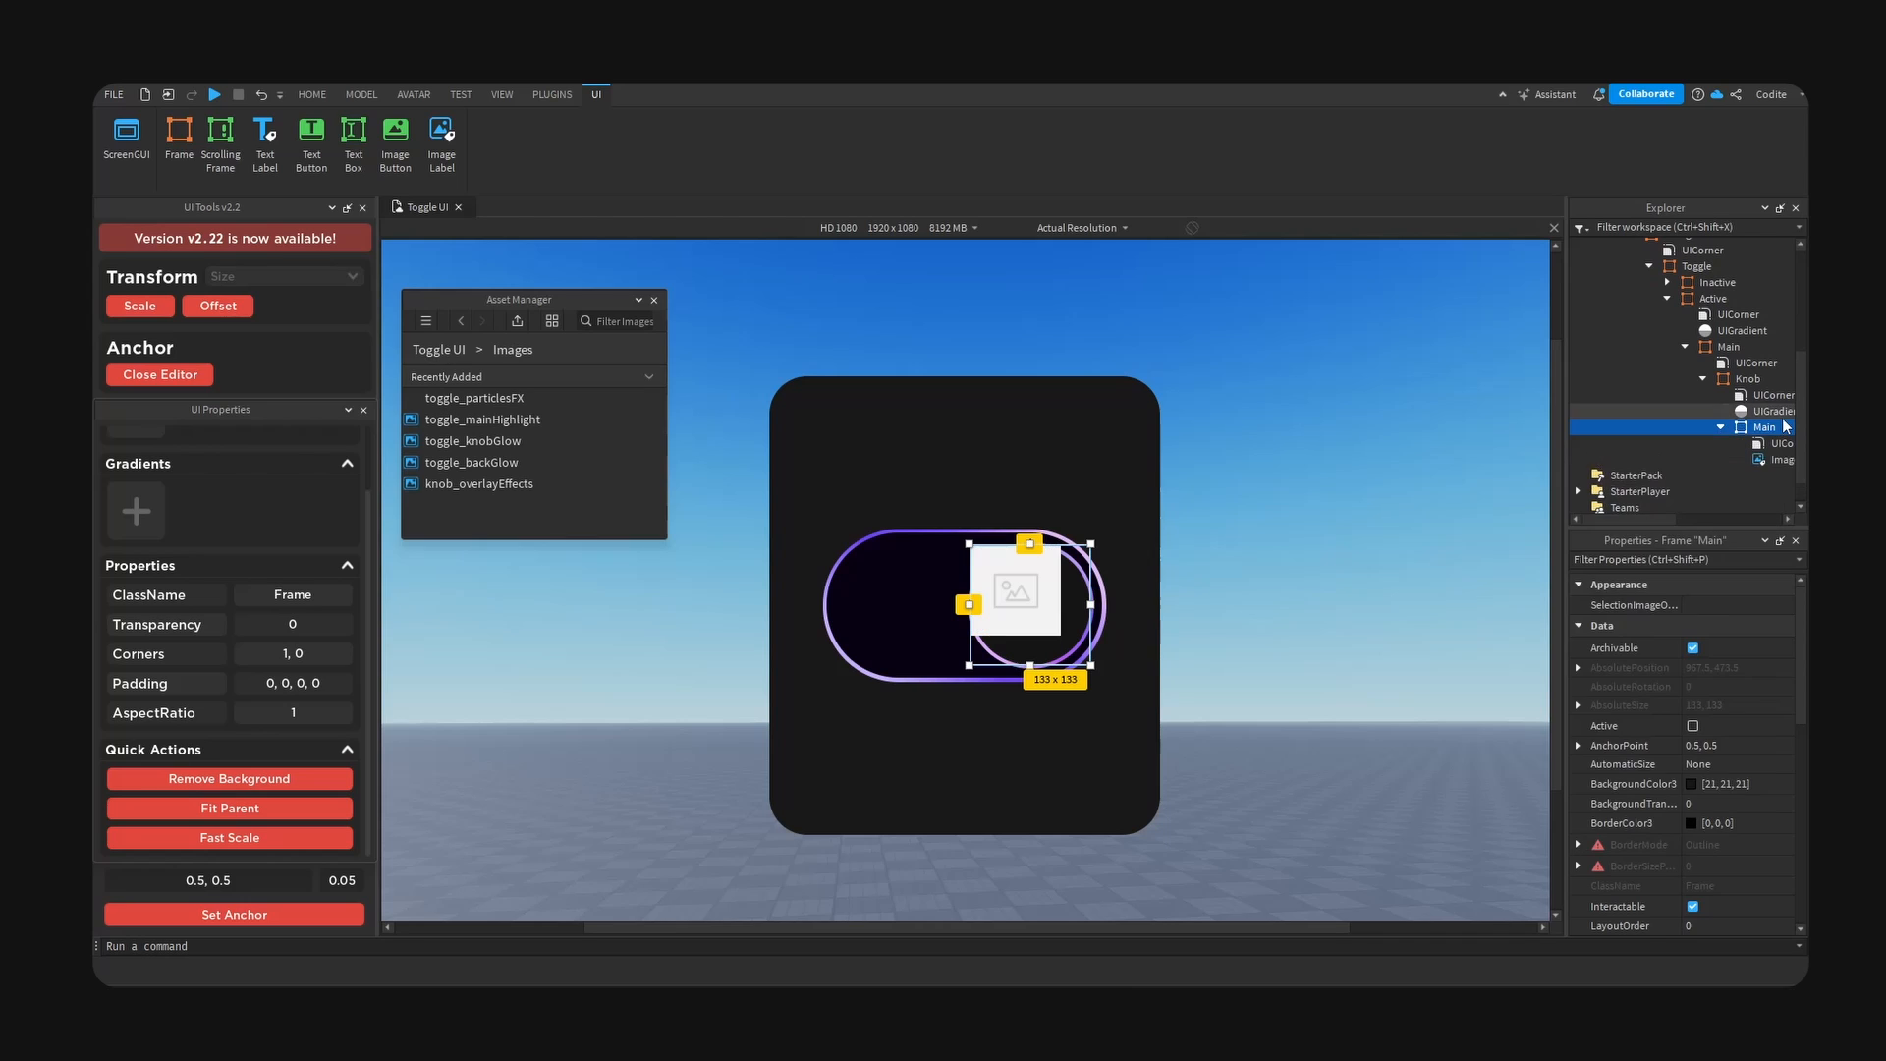
- Set the image of the new ImageLabel in the knob's Main frame to the toggle_knobGlow asset
scroll(1719, 814, down, 2)
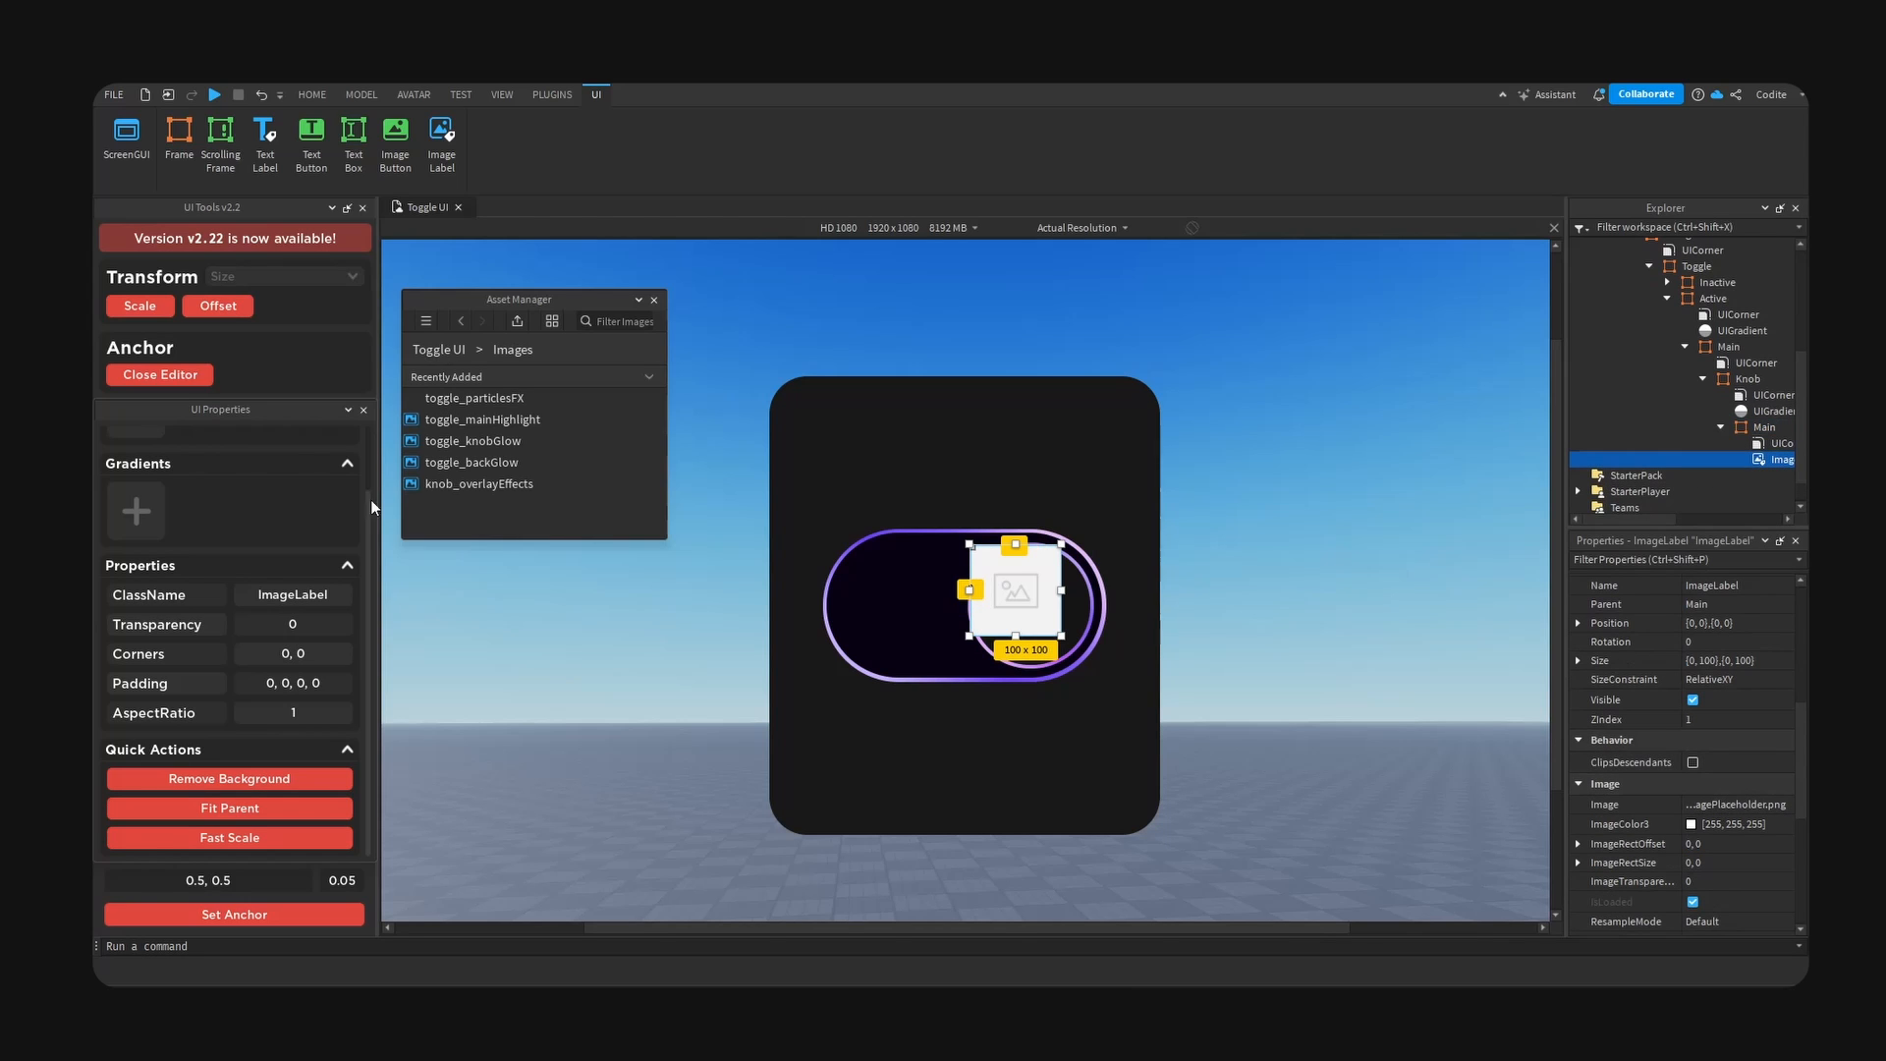
right_click(502, 442)
click(573, 472)
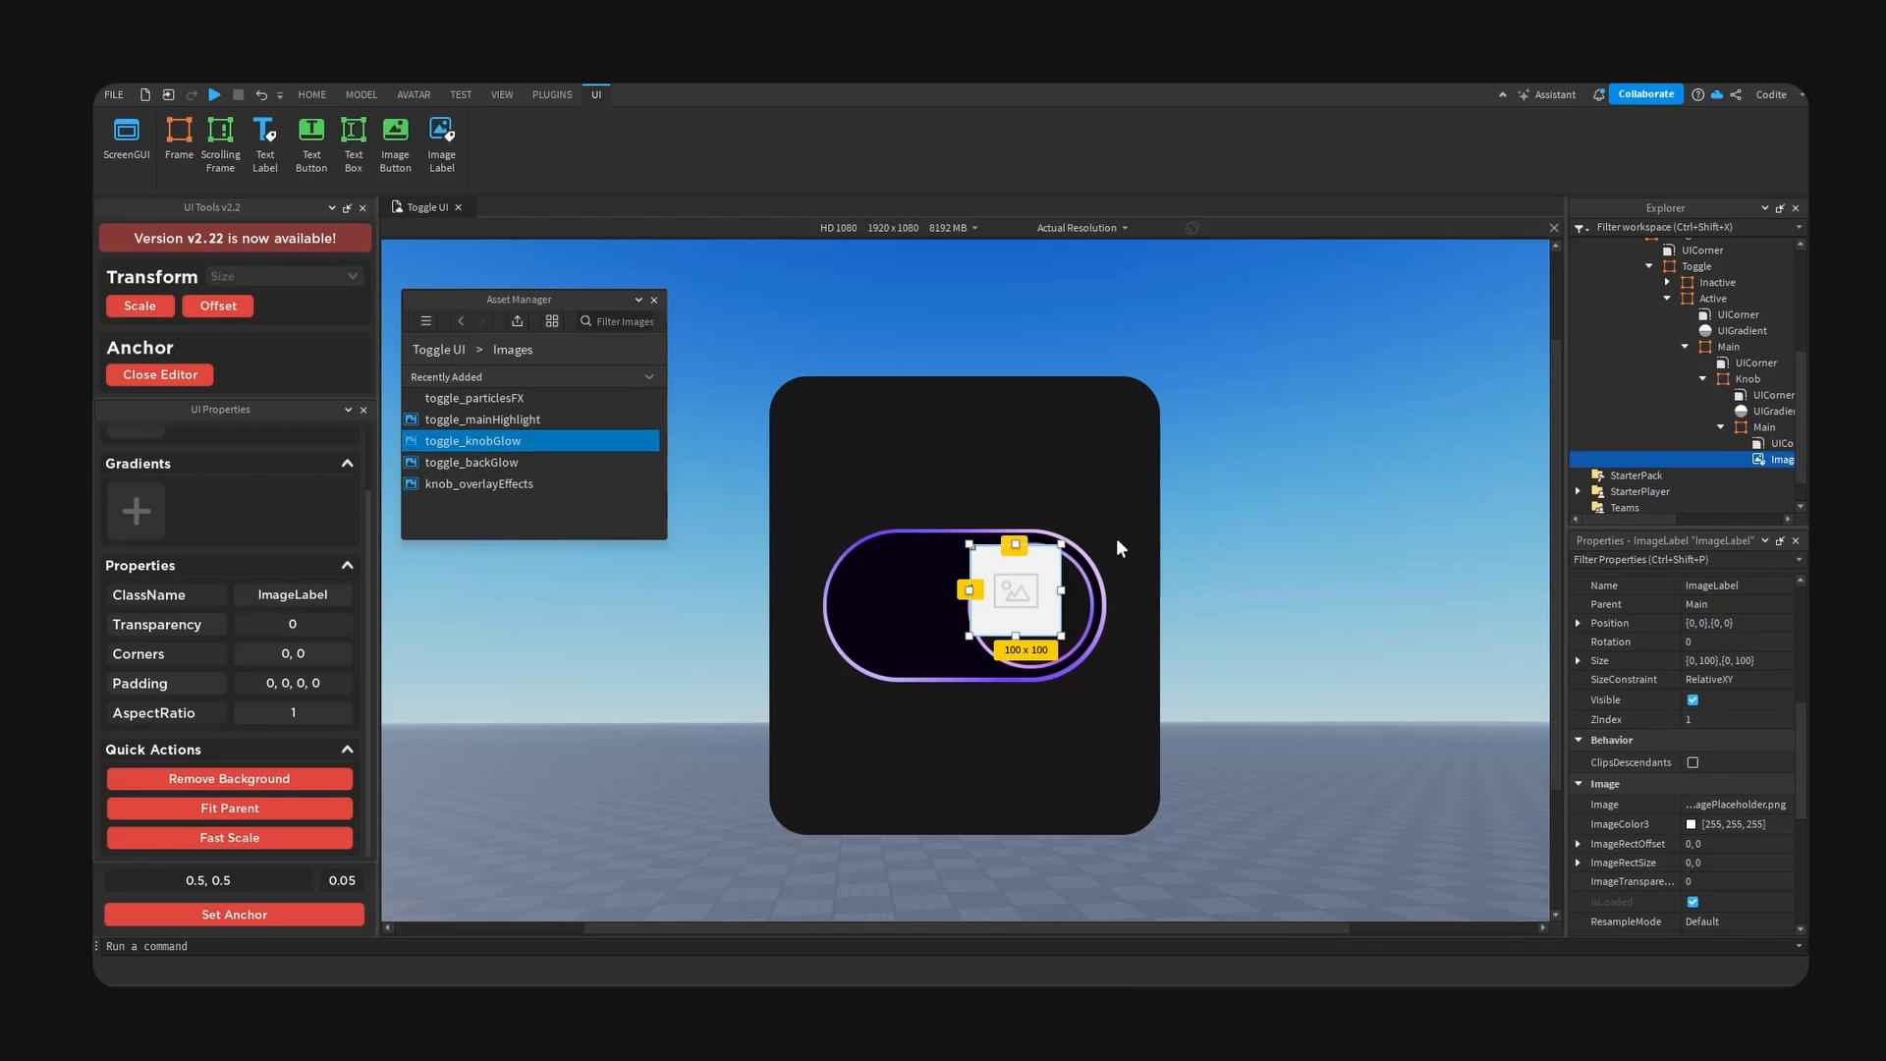
click(1735, 804)
key(ctrl+v)
key(Return)
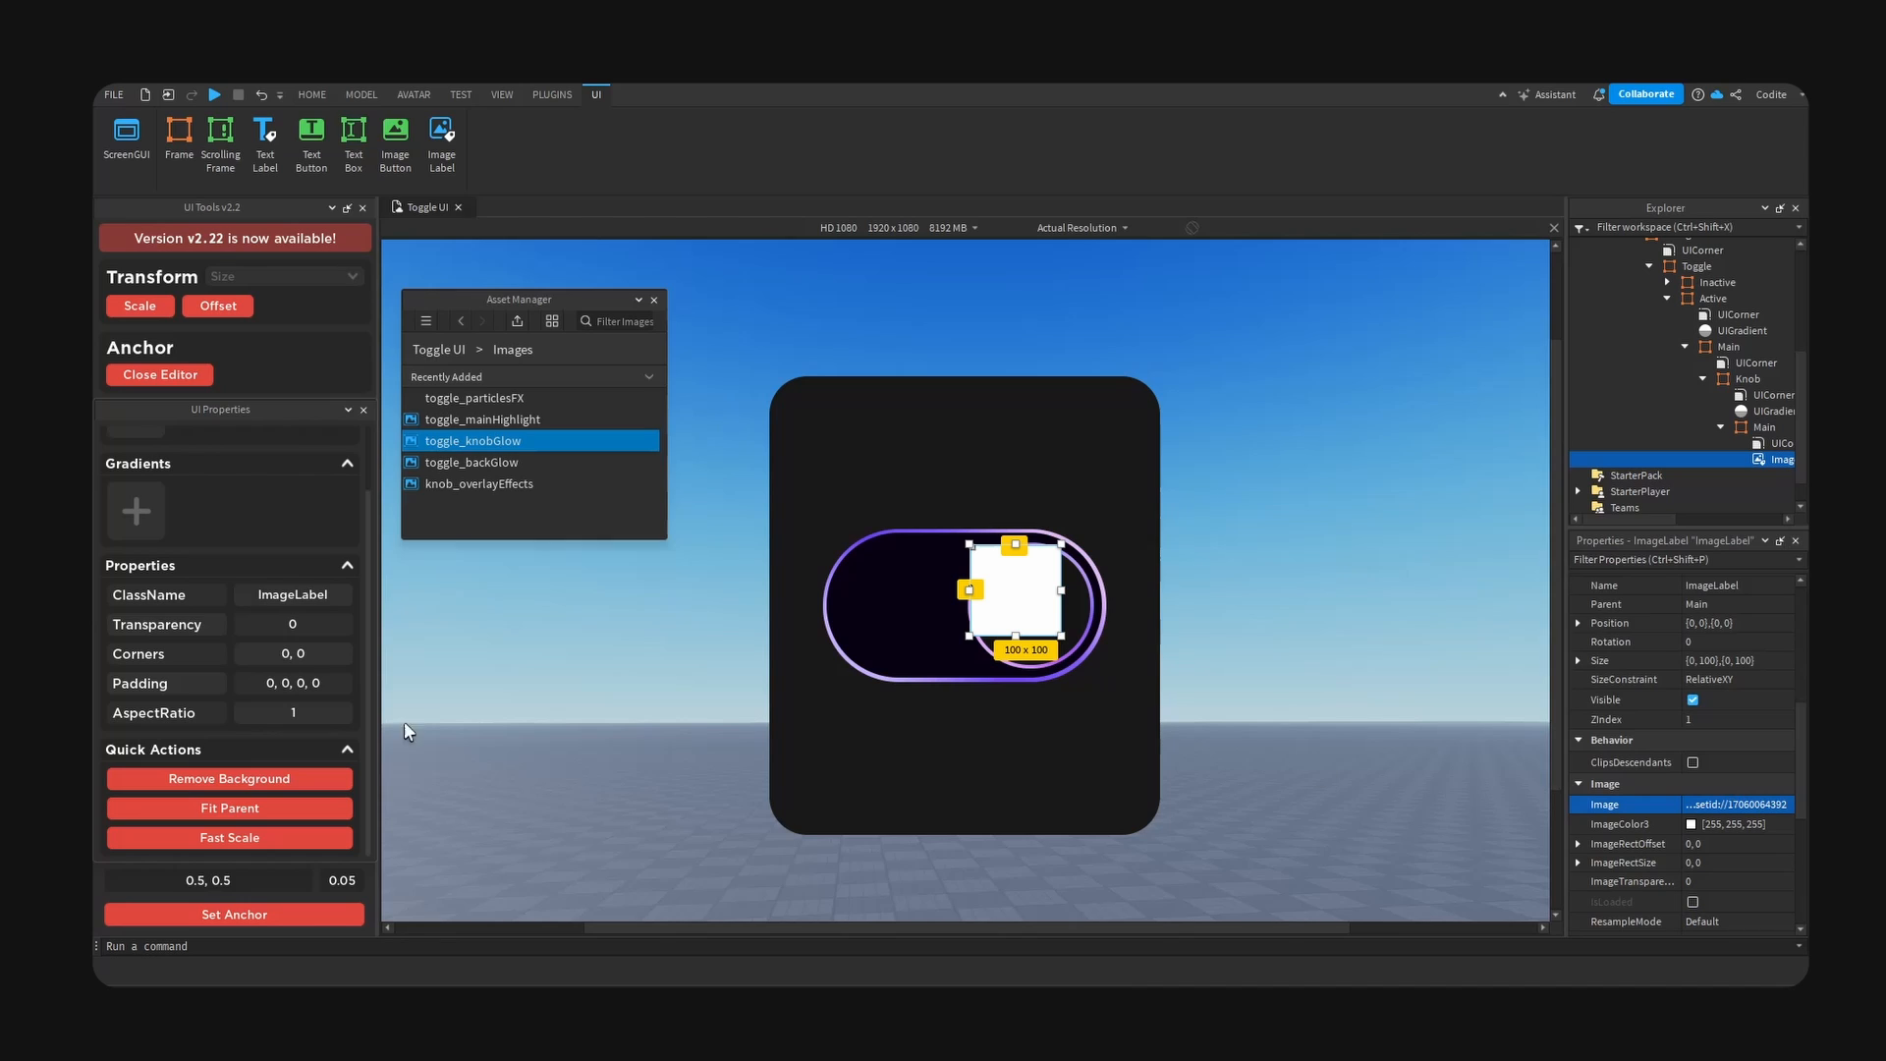
- Centre the knob glow image with a 0.5, 0.5 anchor, remove its background, and fit it to its parent
click(239, 923)
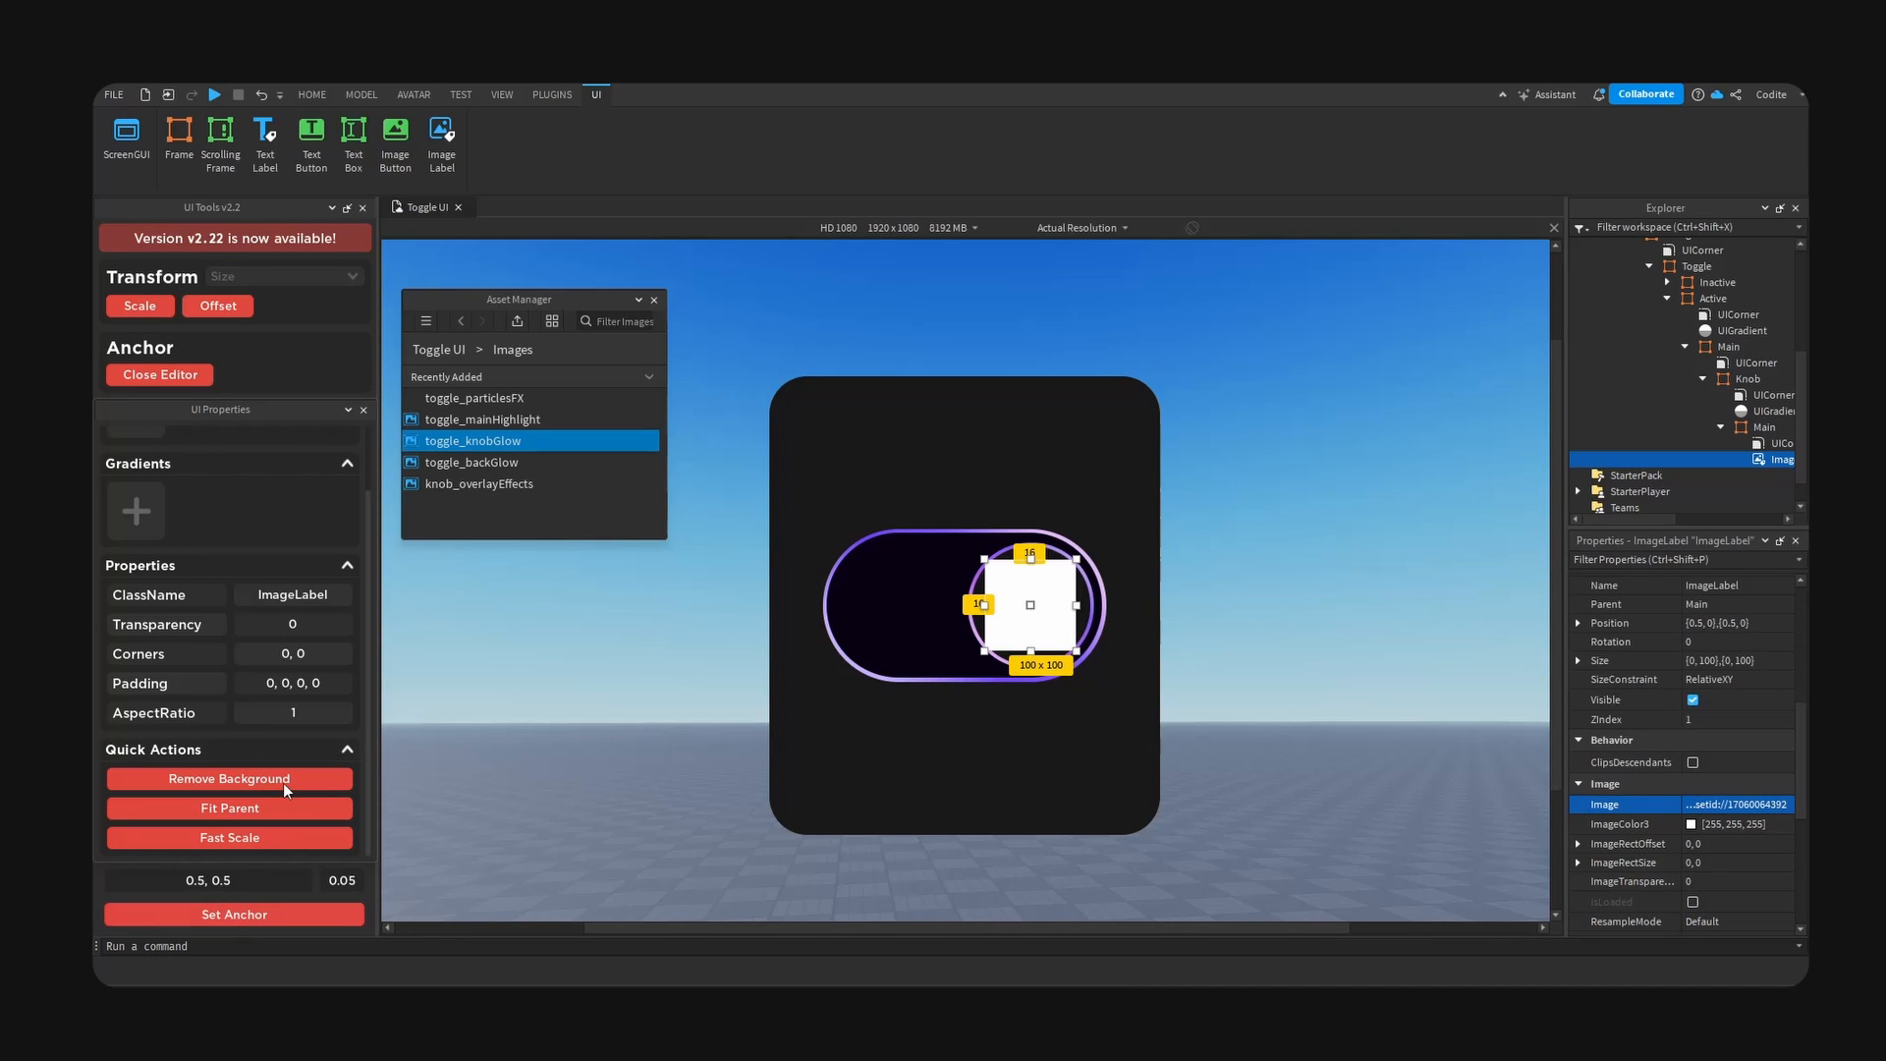
click(274, 782)
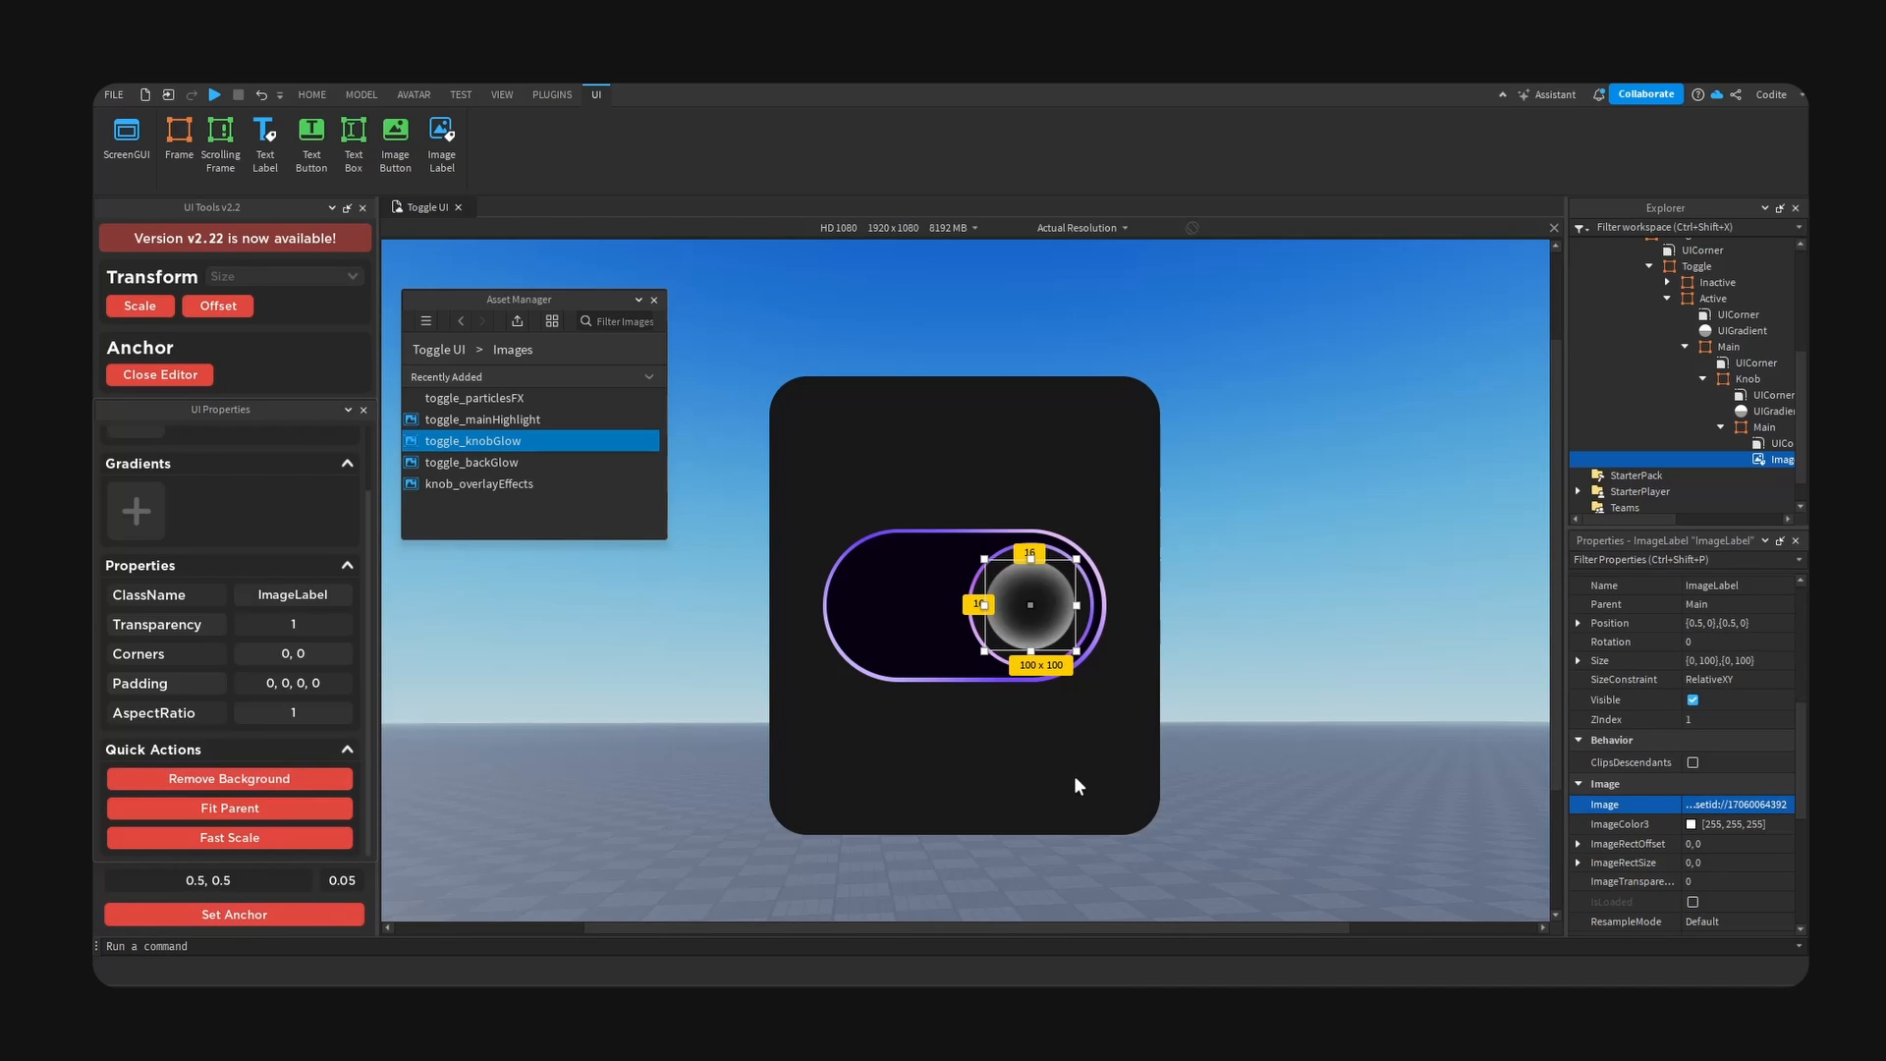
click(236, 809)
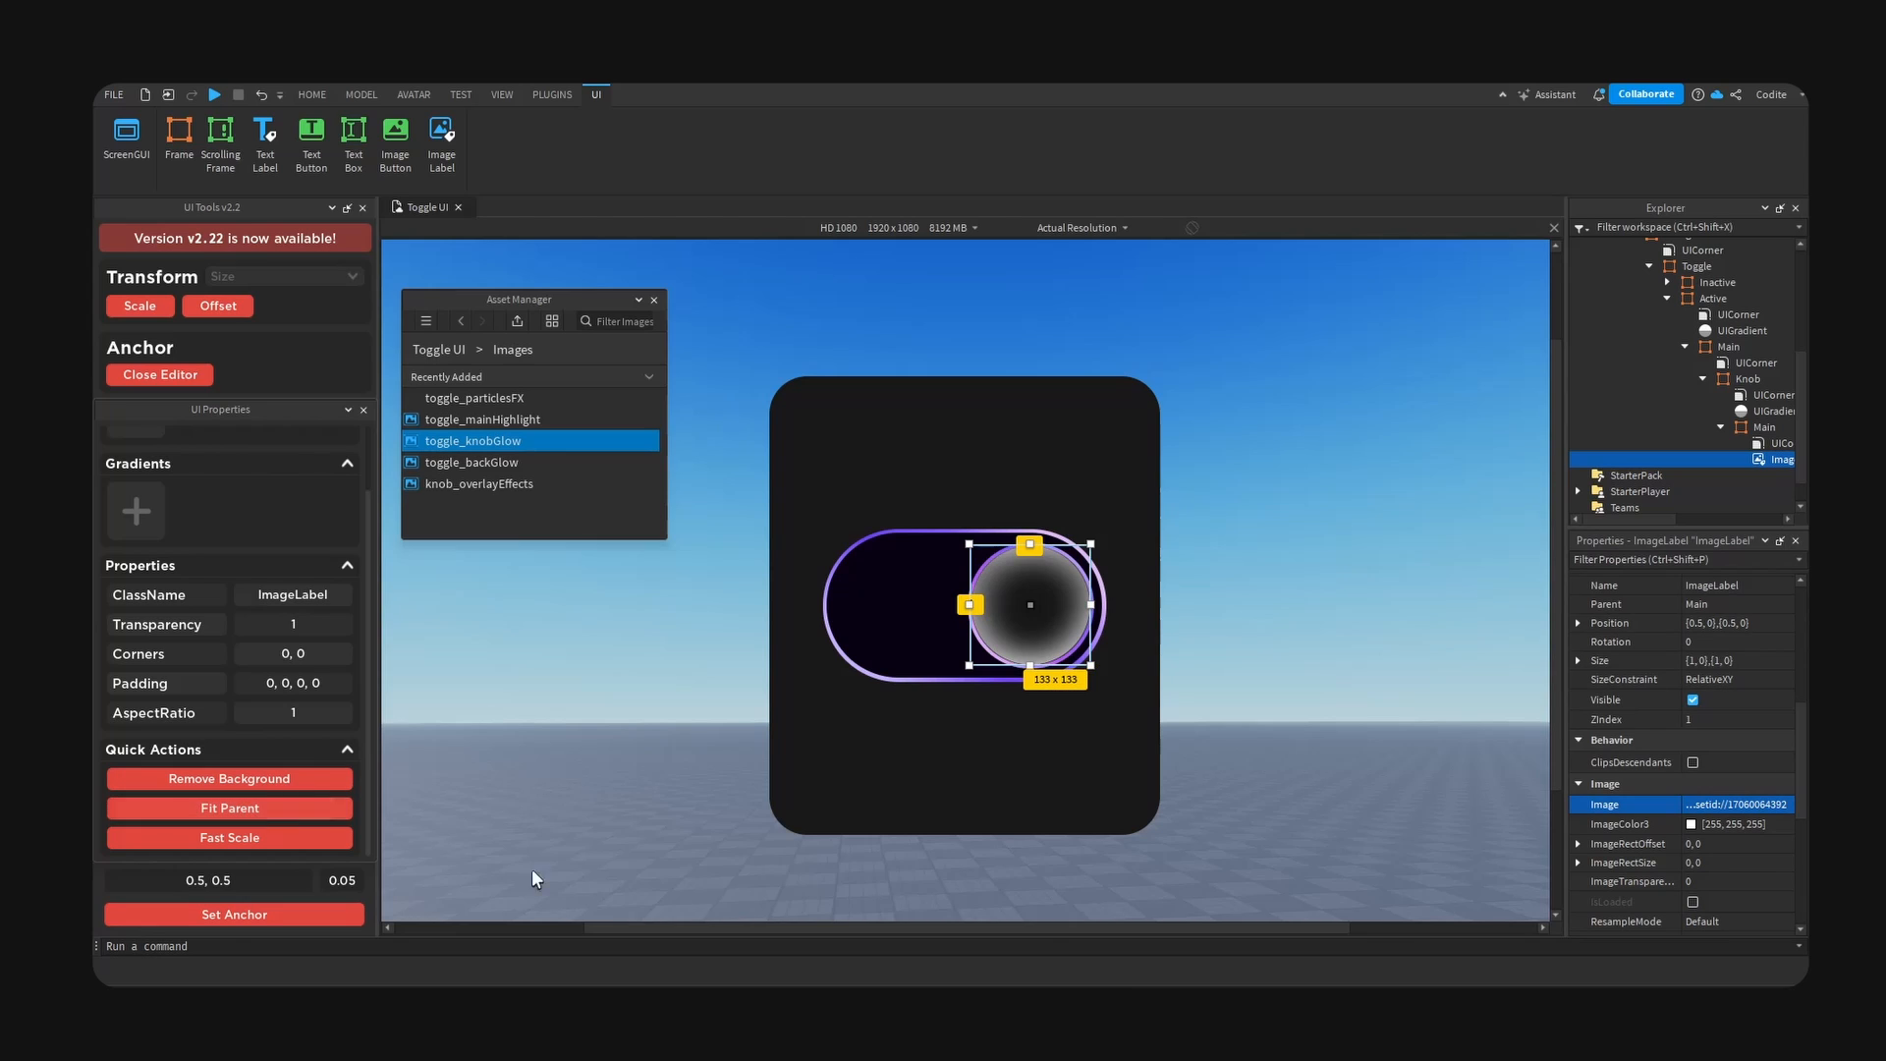
- Tint the knob glow image purple through its image colour
click(1691, 824)
drag(1073, 346, 1636, 401)
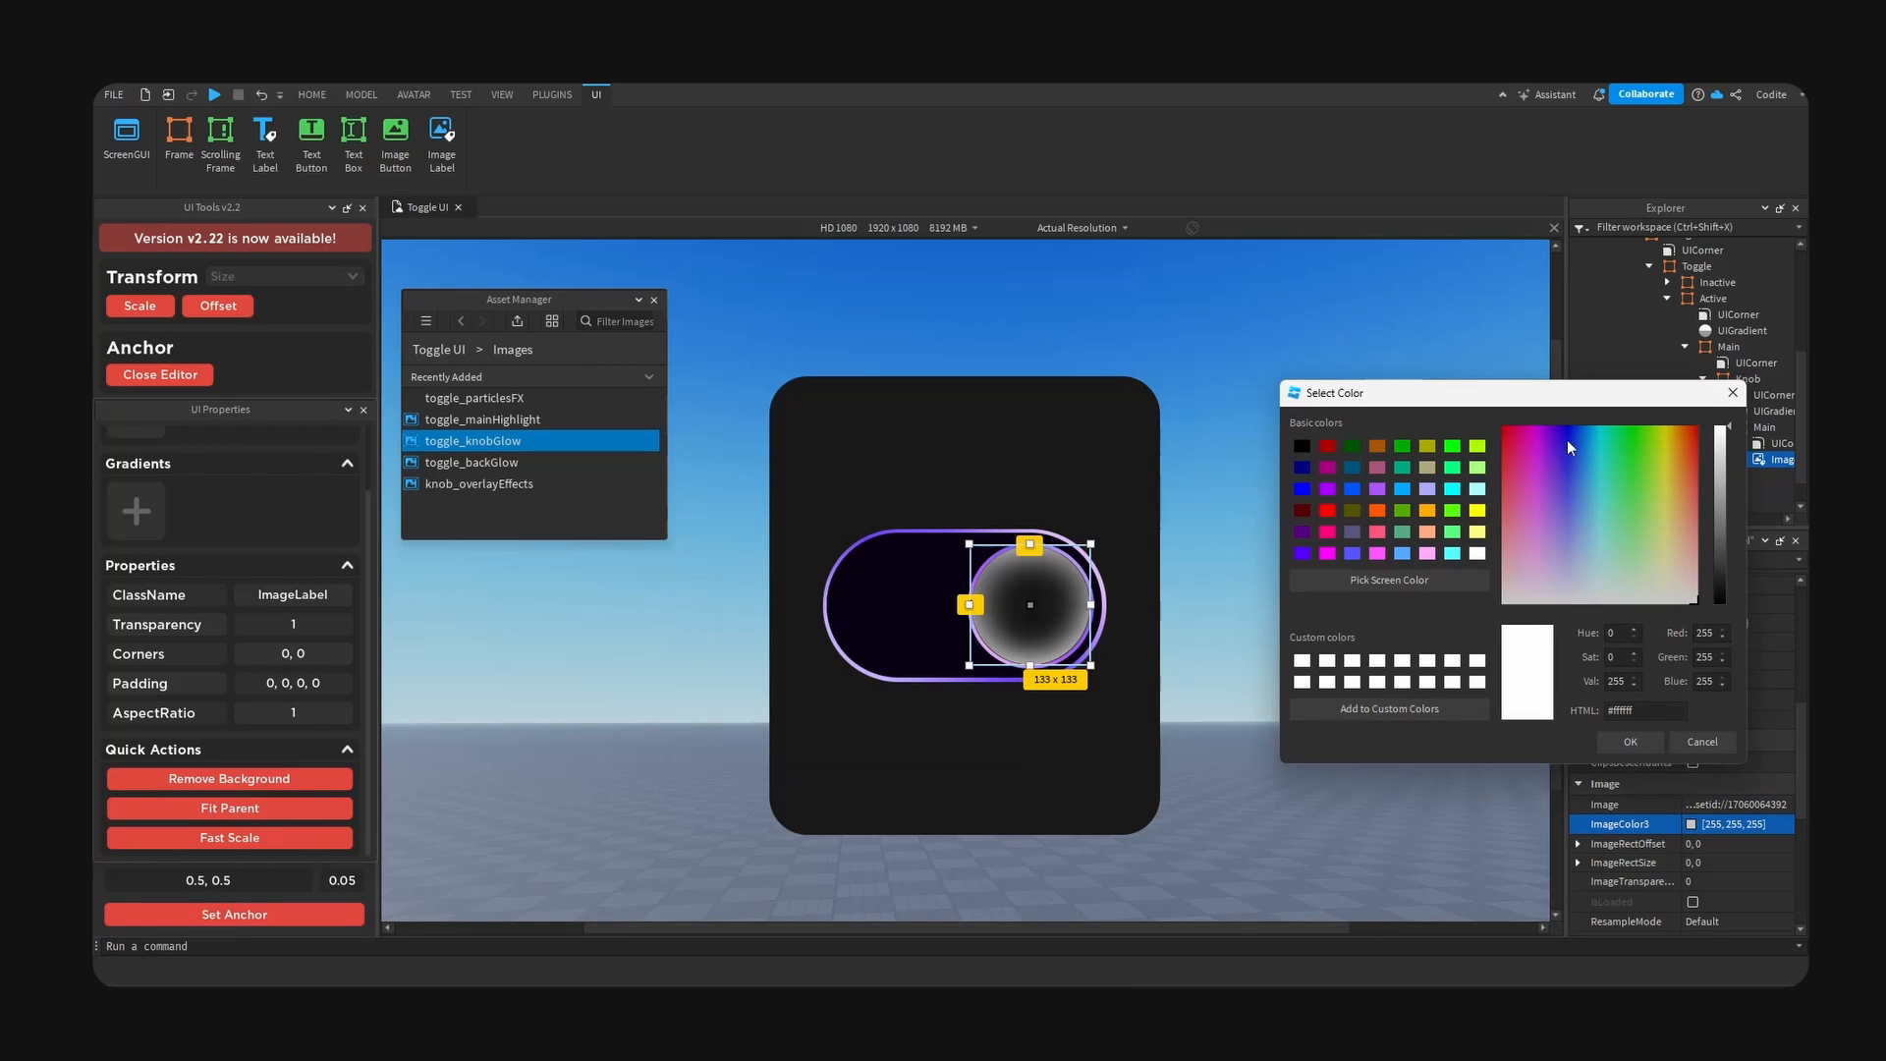
click(1538, 437)
mouse_move(1538, 437)
mouse_down()
mouse_move(1568, 433)
mouse_move(1547, 433)
mouse_up()
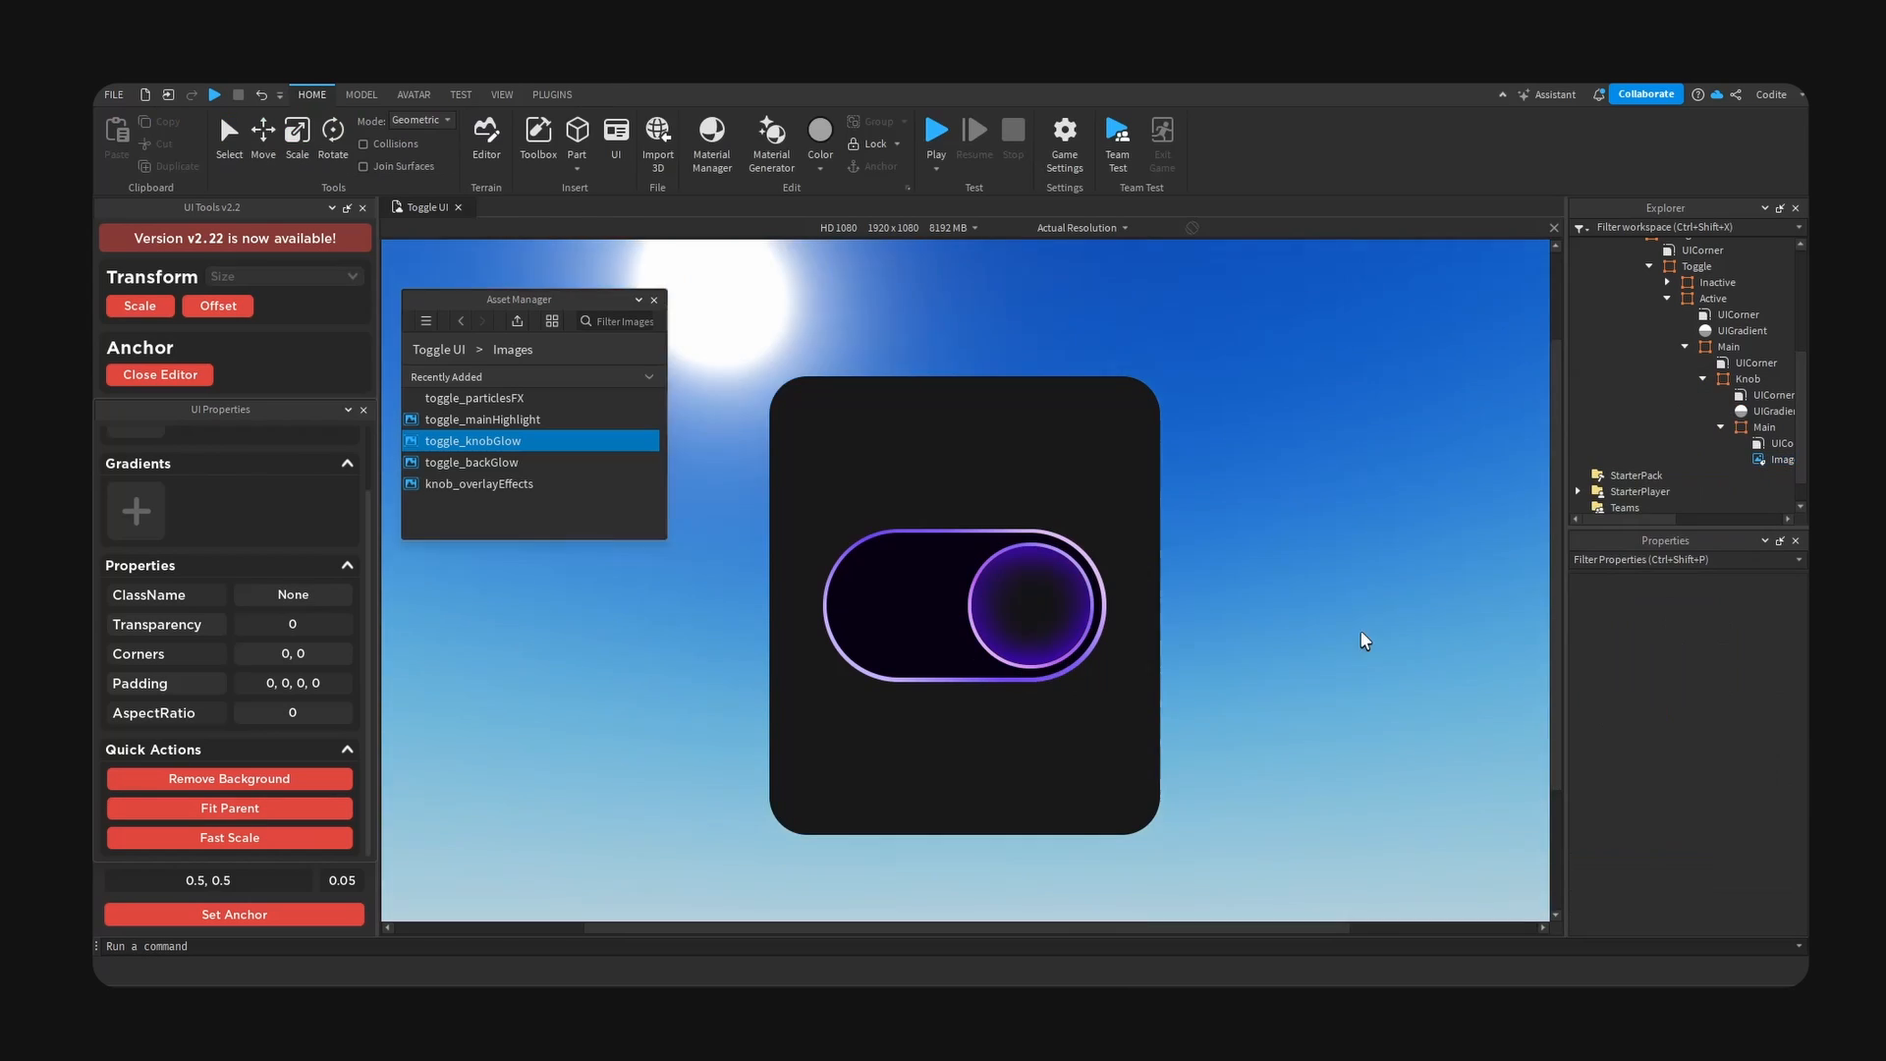
- Collapse the knob's Main frame and the toggle's Main frame, and add an ImageLabel to the Active frame
click(1721, 426)
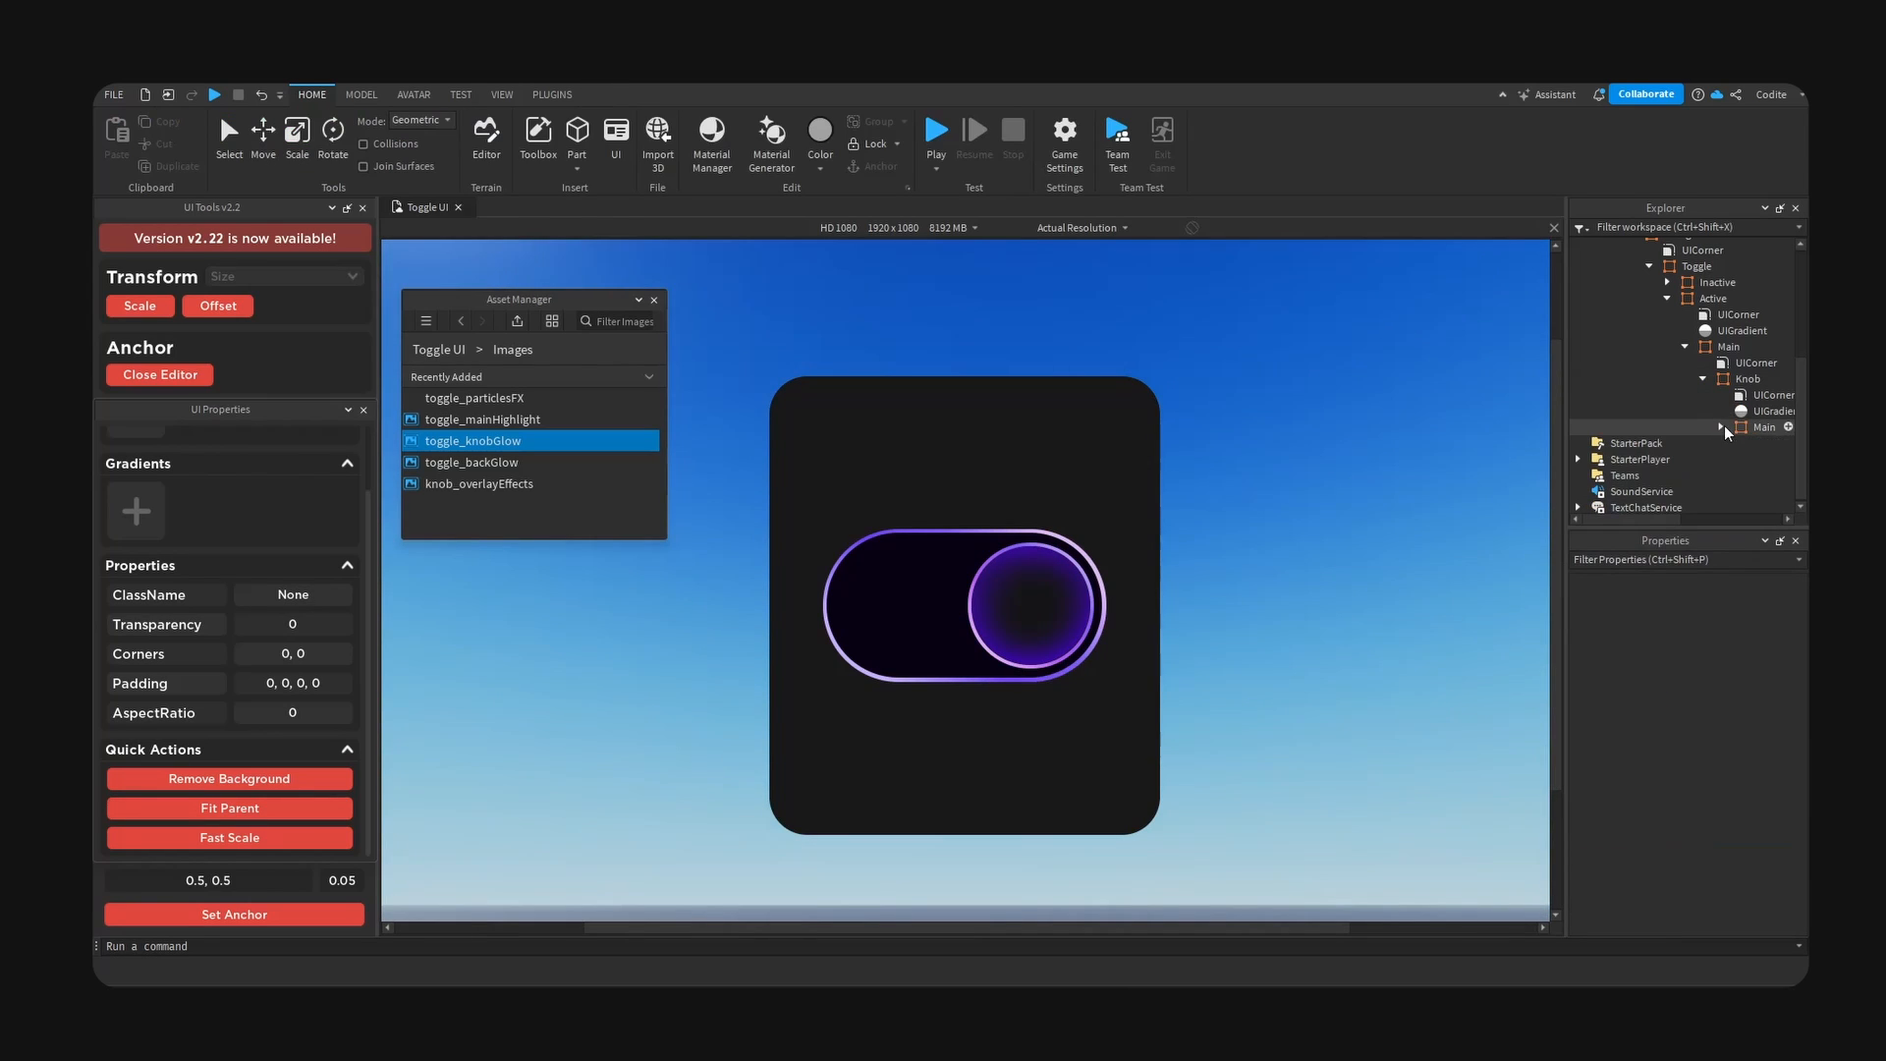
click(1685, 346)
click(1710, 375)
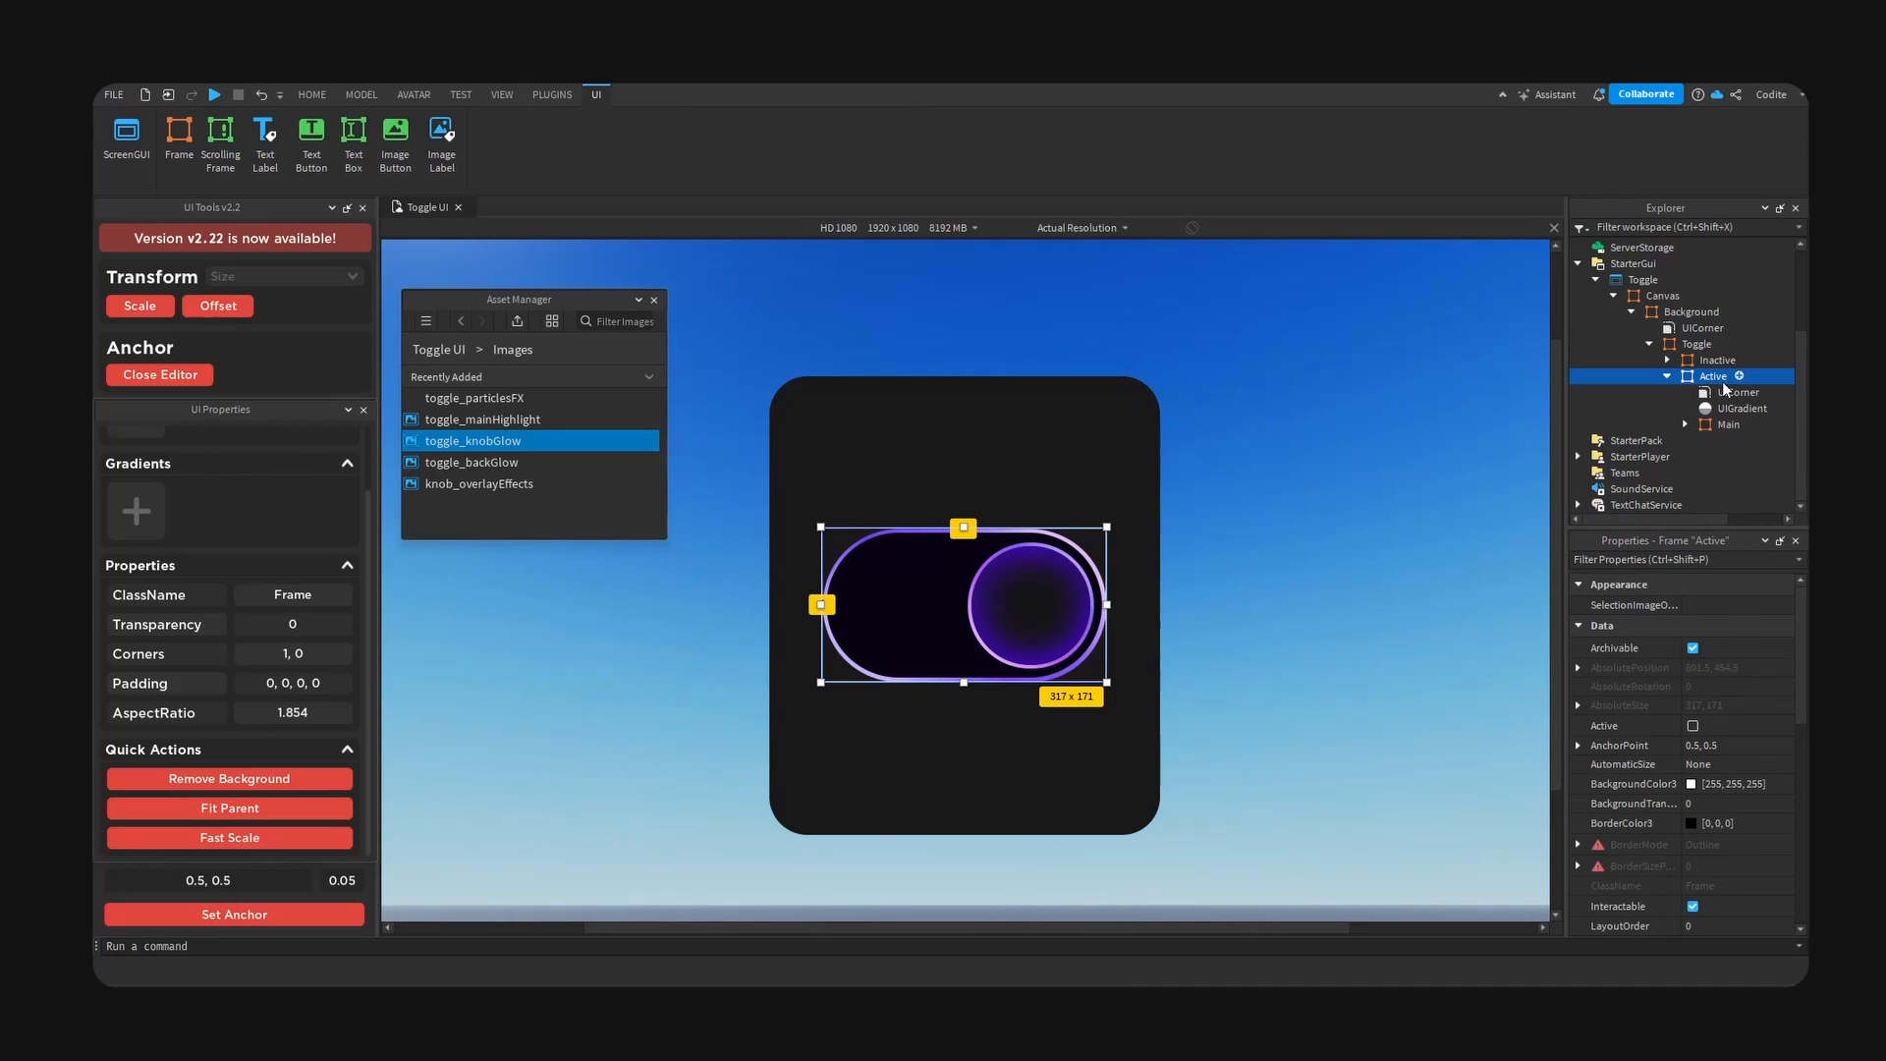
click(1741, 376)
text(image)
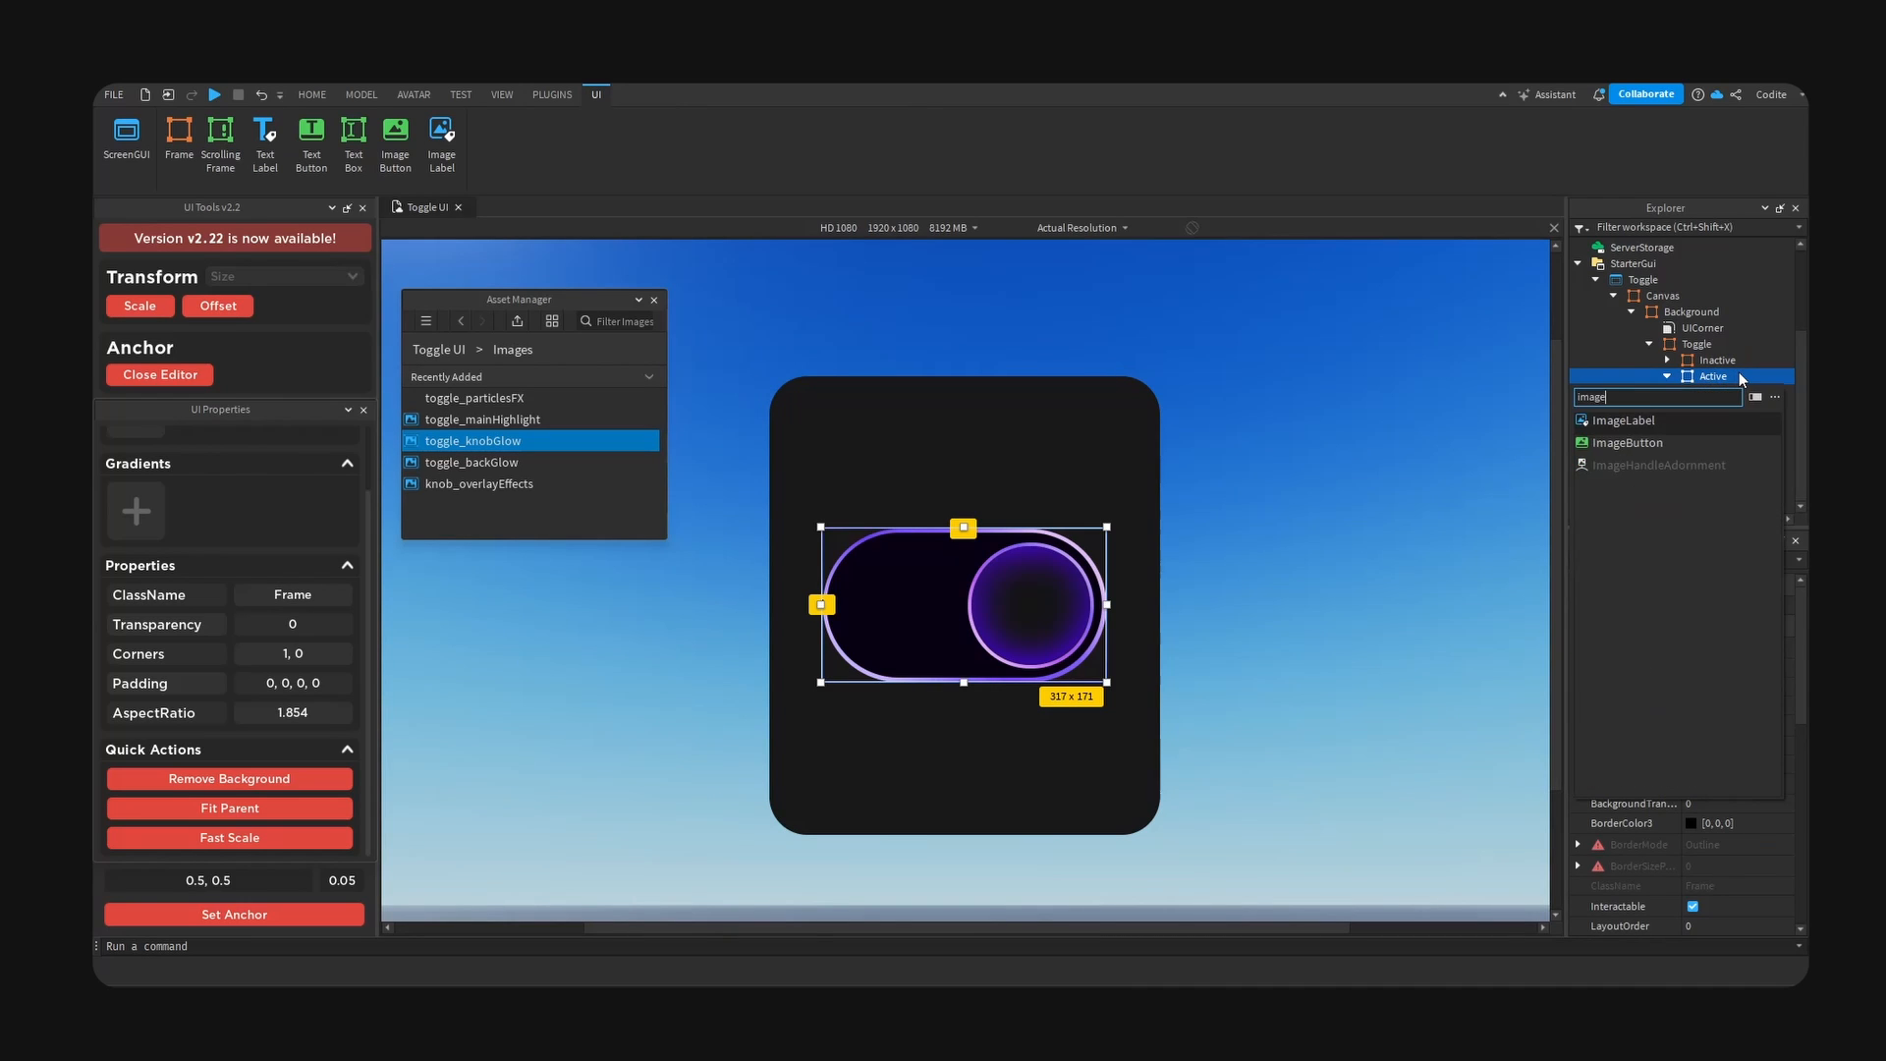
key(Return)
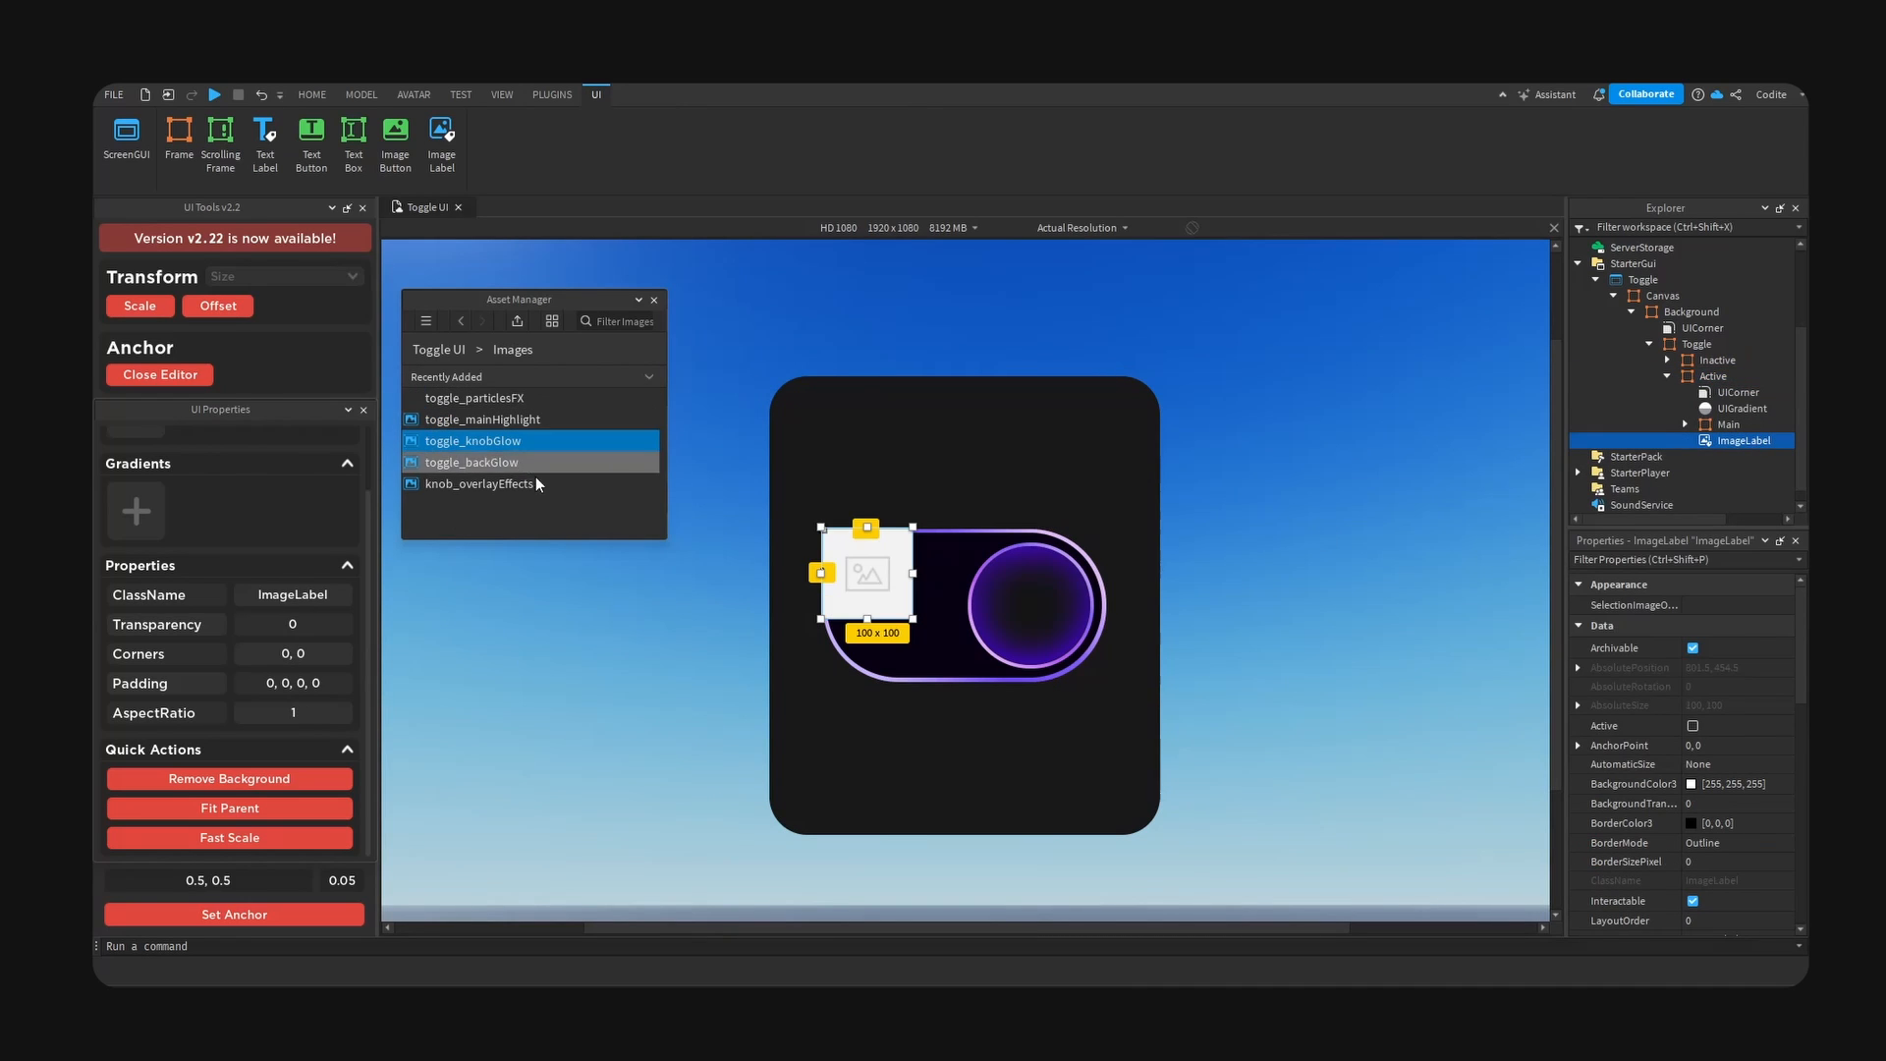
- Set the image of the Active frame's new ImageLabel to the toggle_backGlow asset
click(491, 462)
scroll(1670, 737, down, 5)
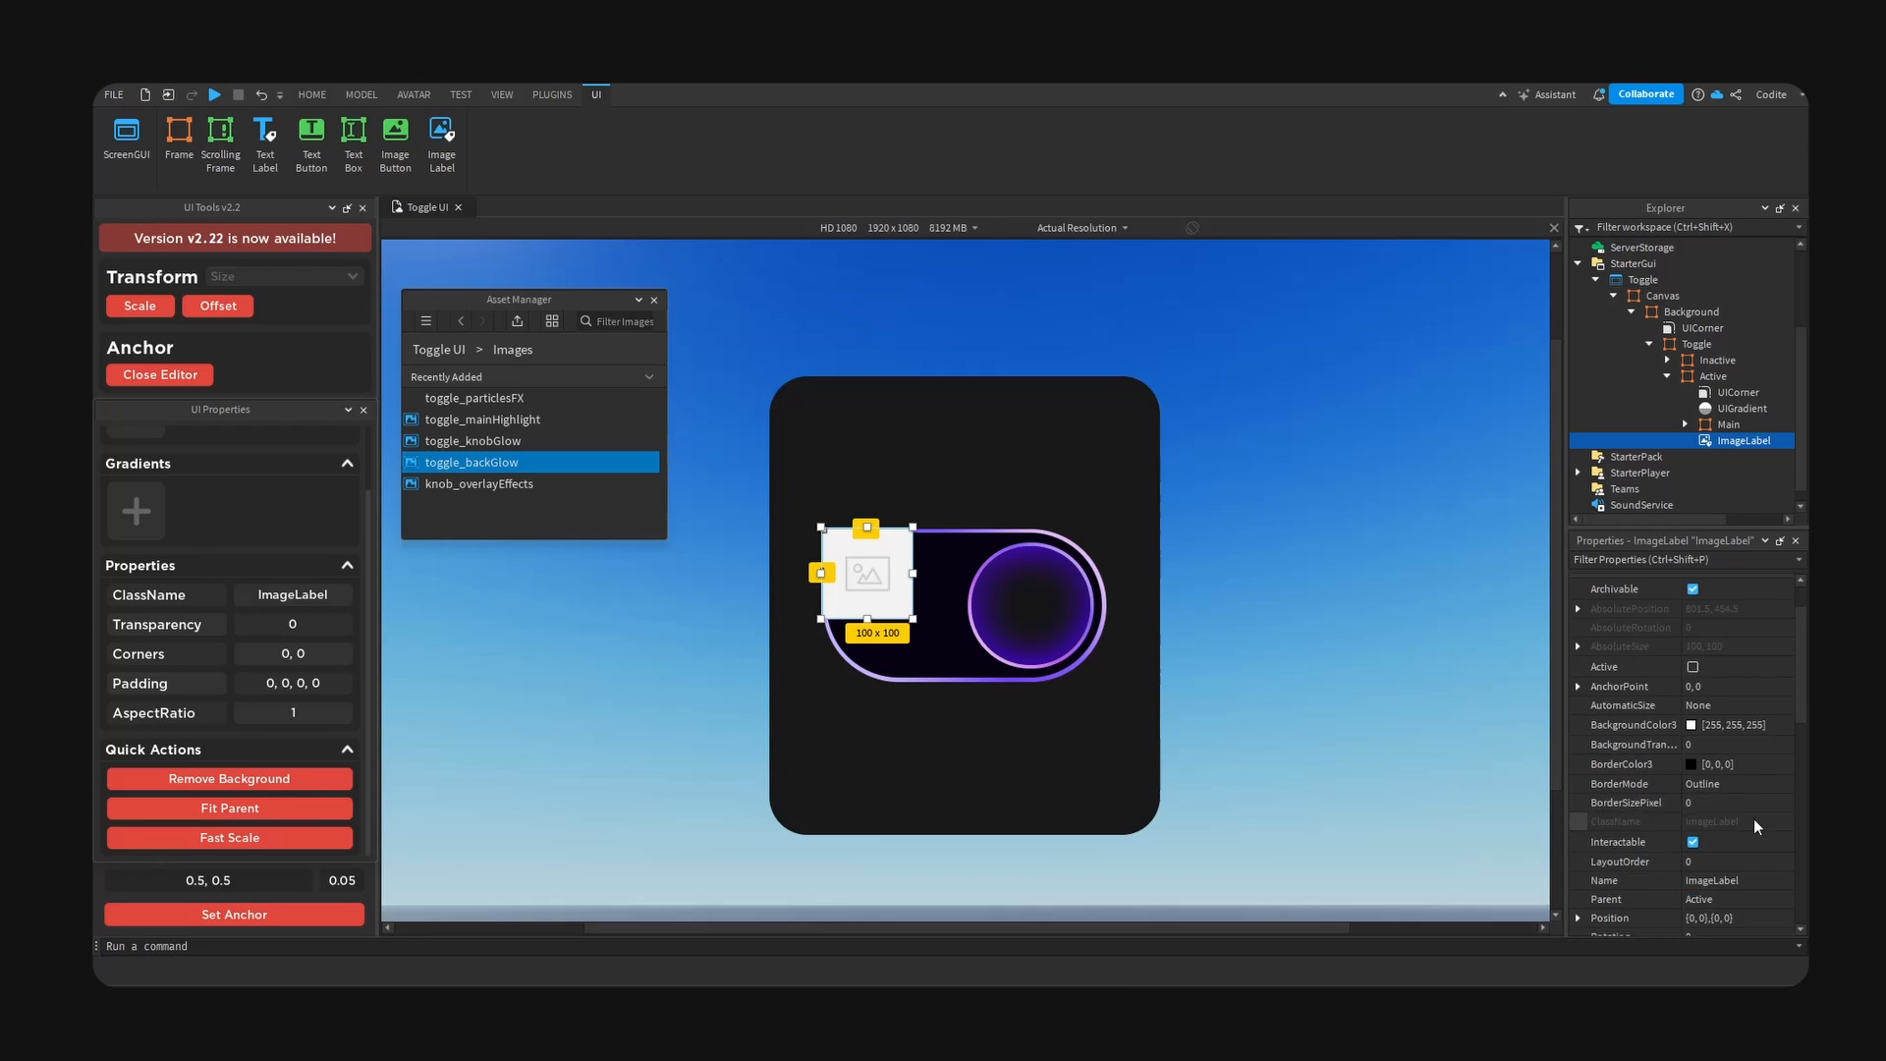
click(1733, 865)
key(ctrl+v)
key(Return)
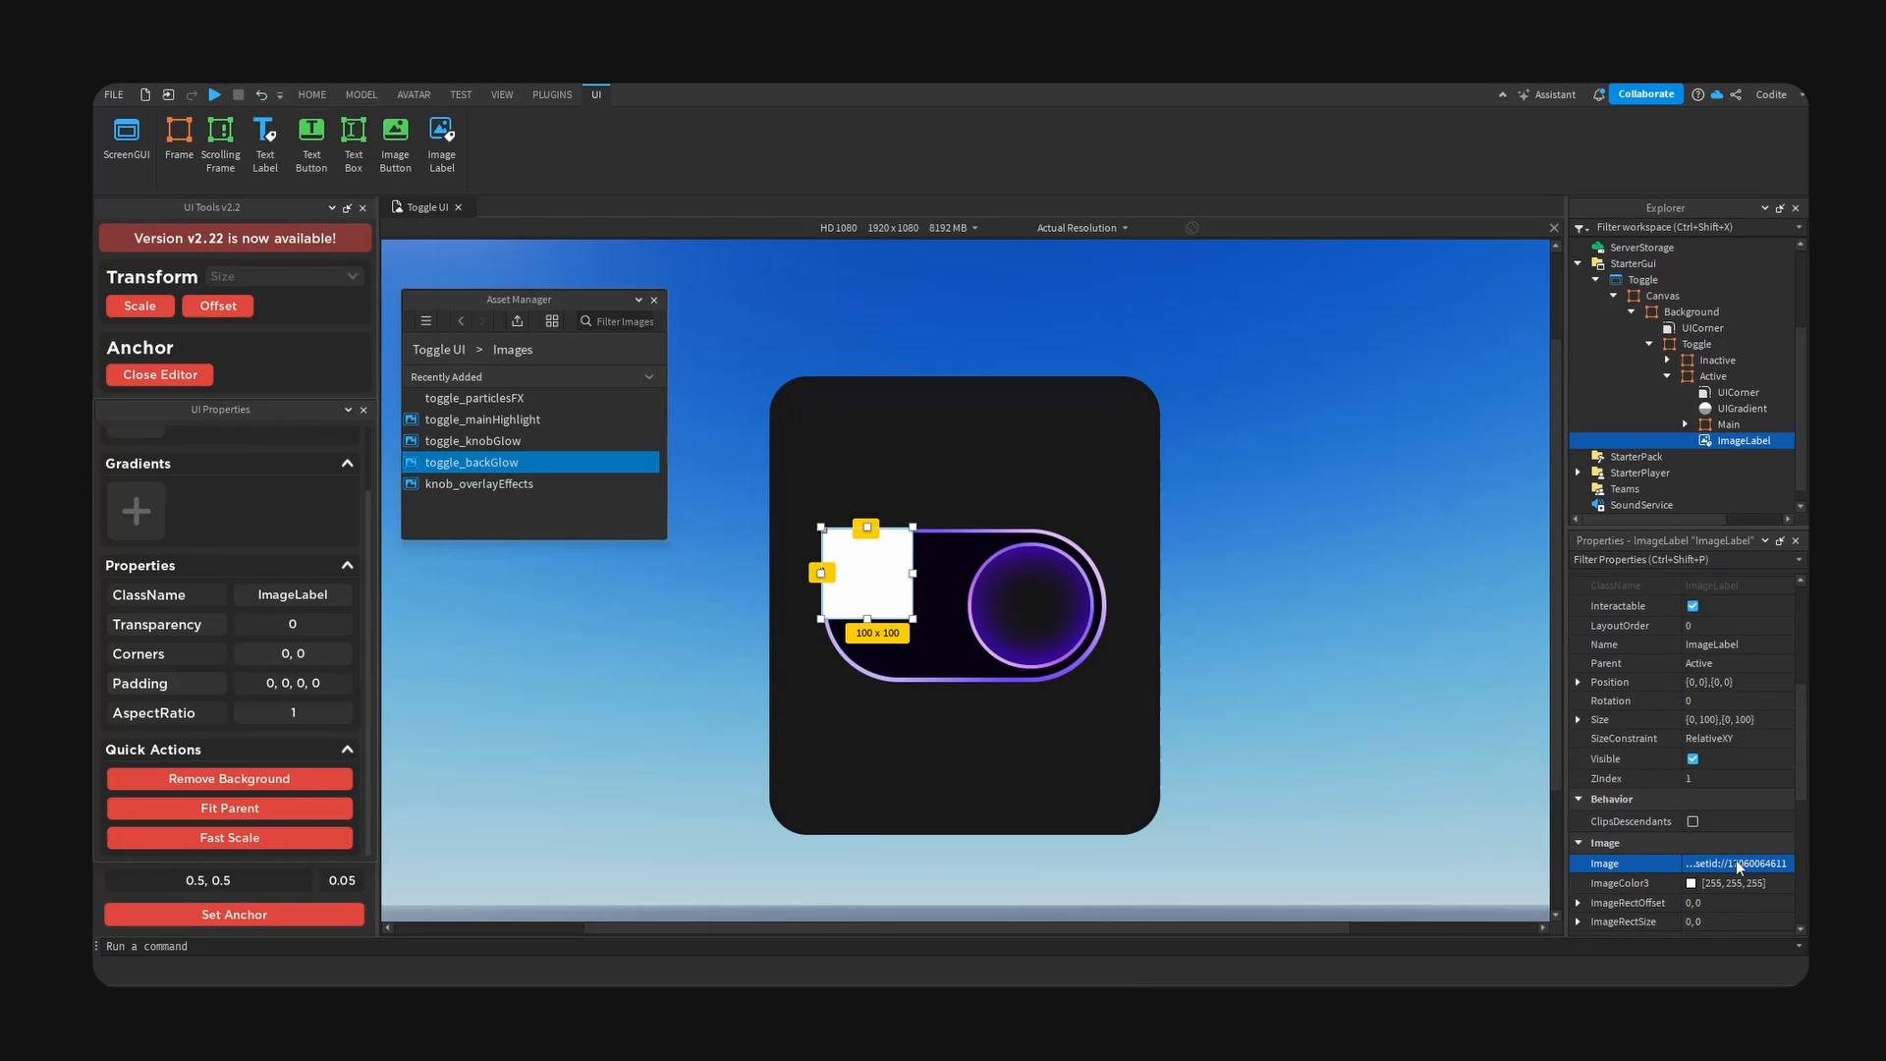
- Centre the back glow image with a 0.5, 0.5 anchor, remove its background, and size it to 385 by 241 pixels
click(267, 919)
click(229, 778)
click(1578, 719)
click(1746, 739)
text(0, 3)
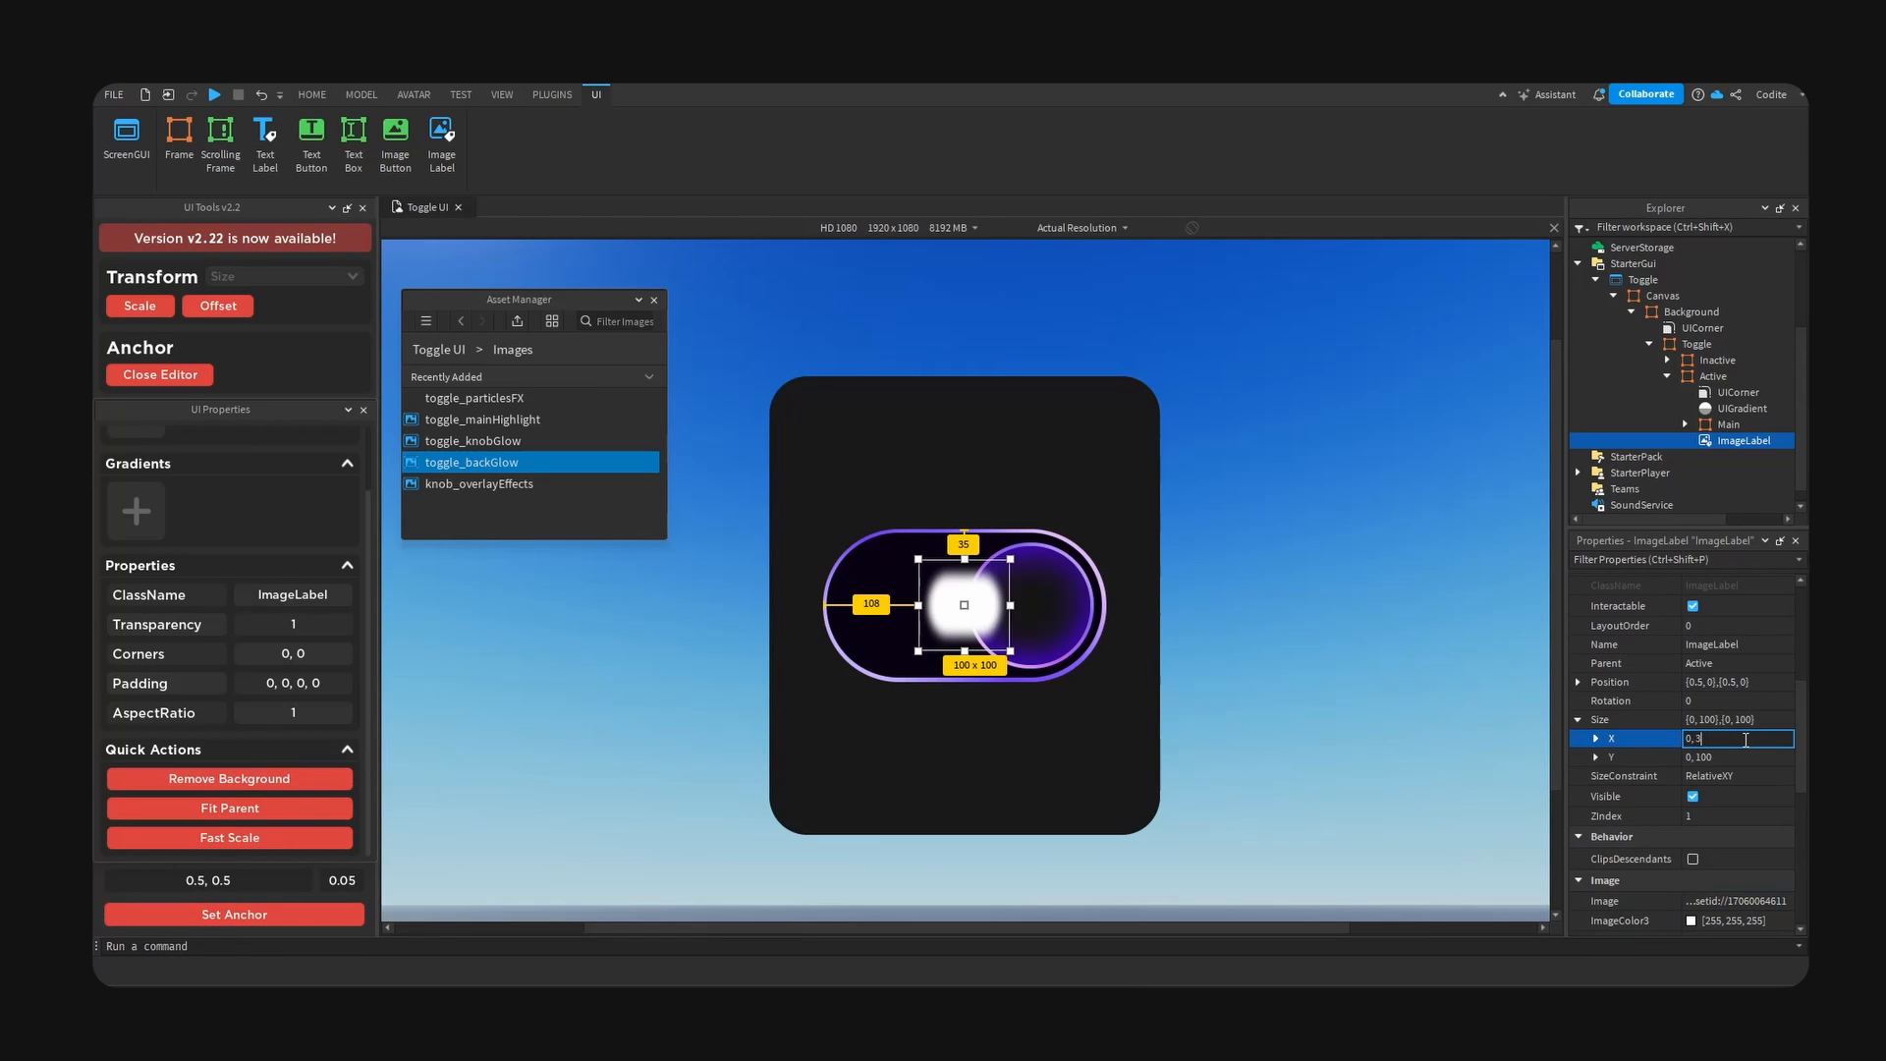
text(85)
key(Tab)
text(0,241)
key(Return)
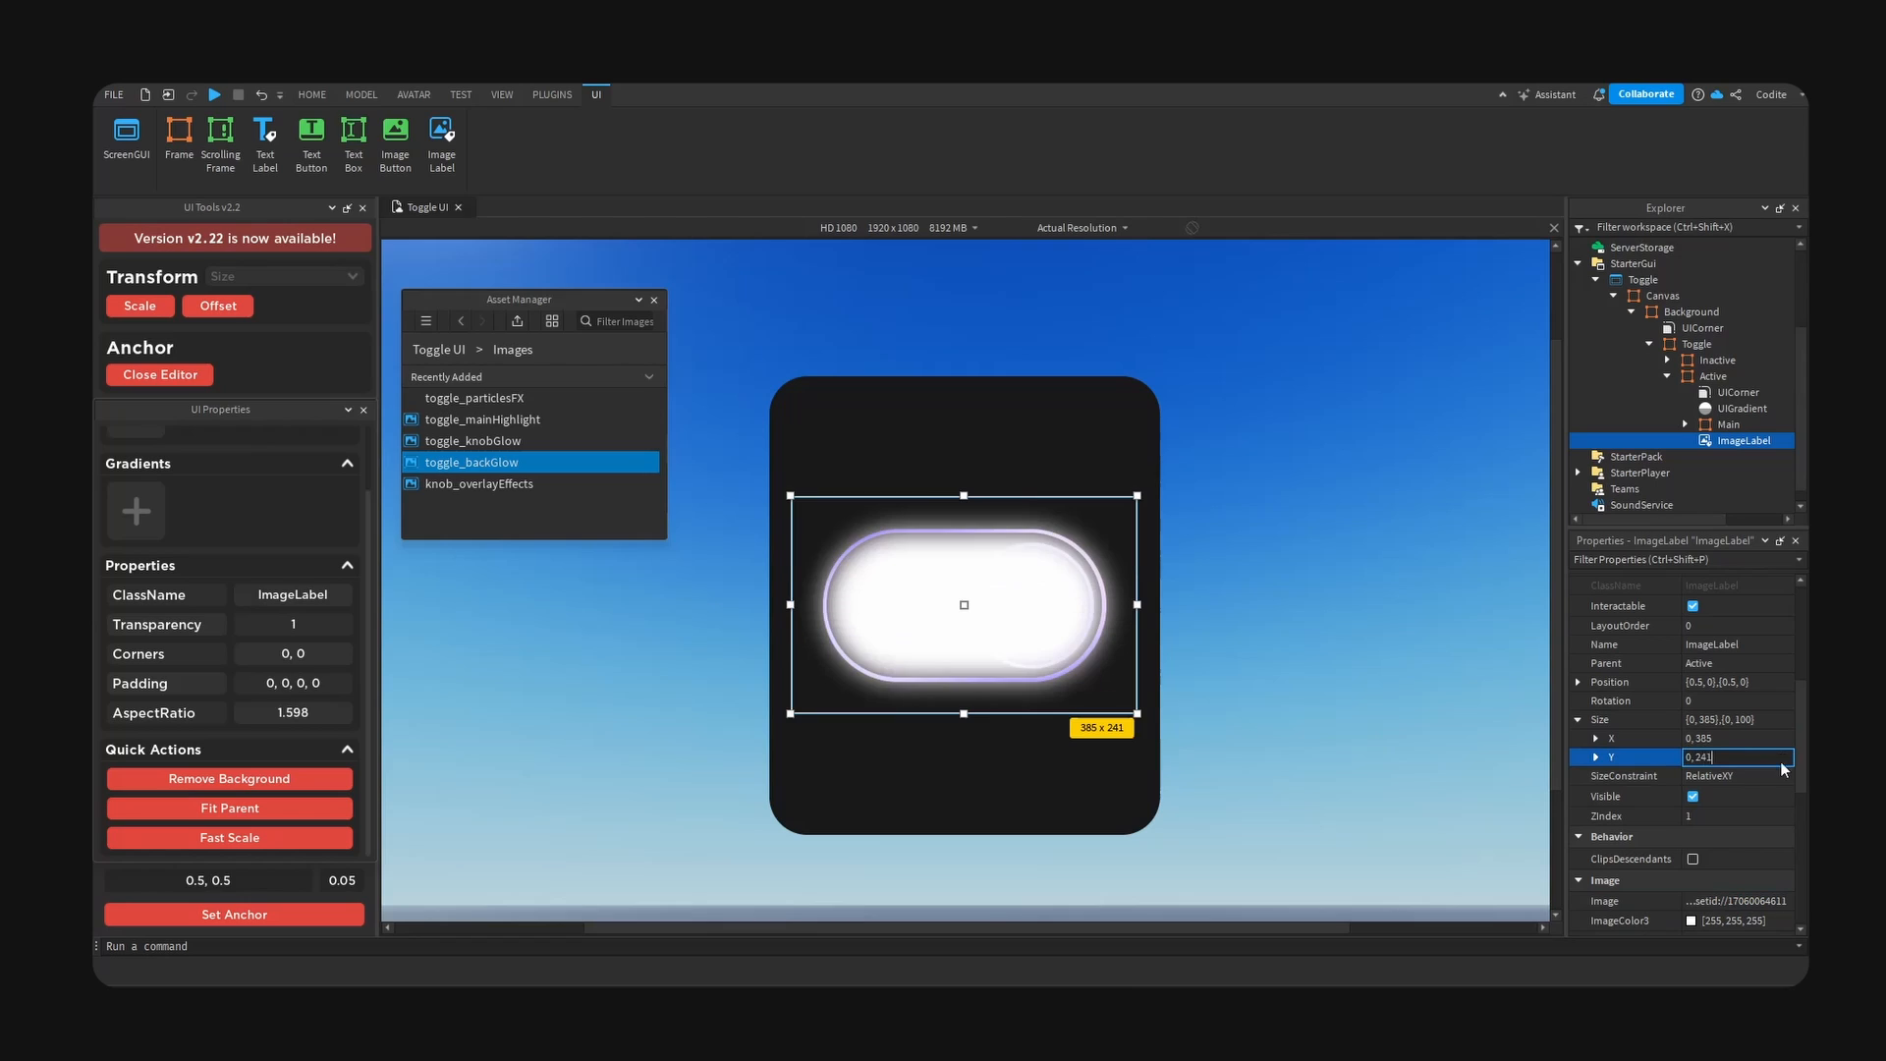
- Convert the back glow image's size to scale and set its ZIndex to 0
click(140, 305)
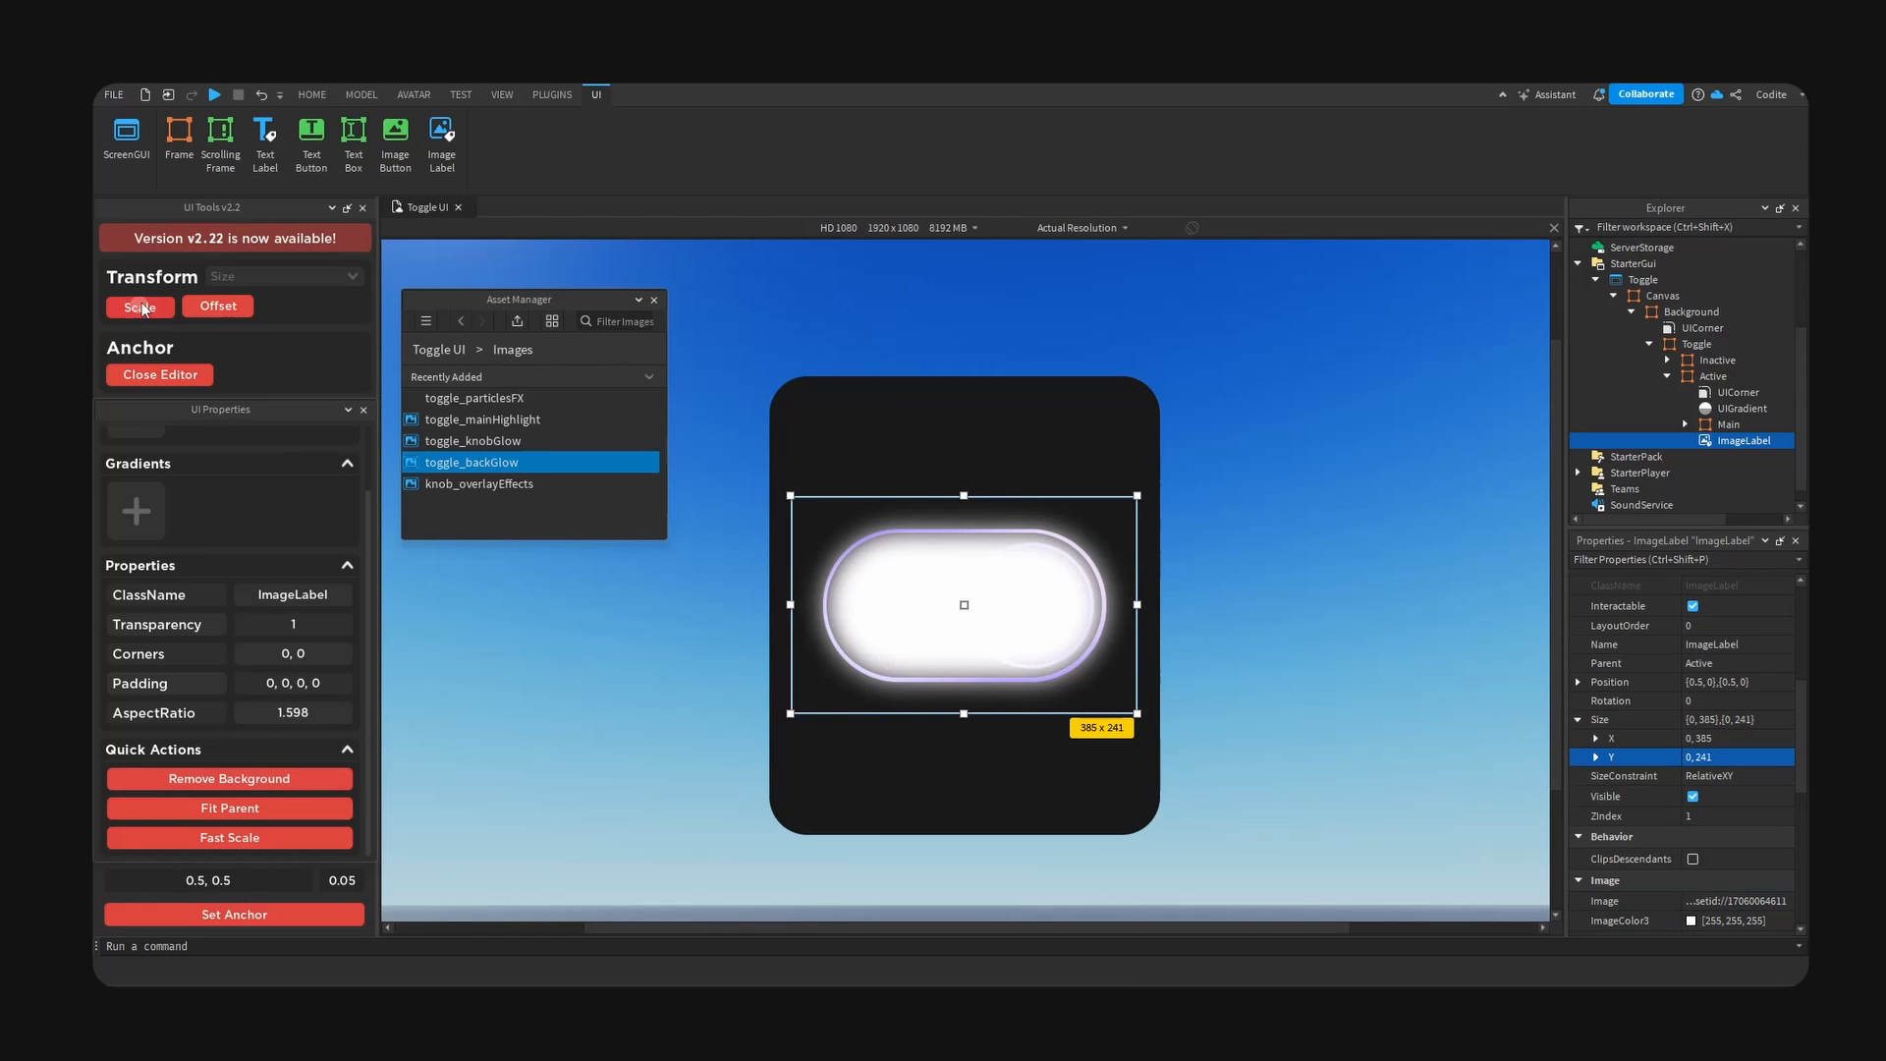
click(1773, 818)
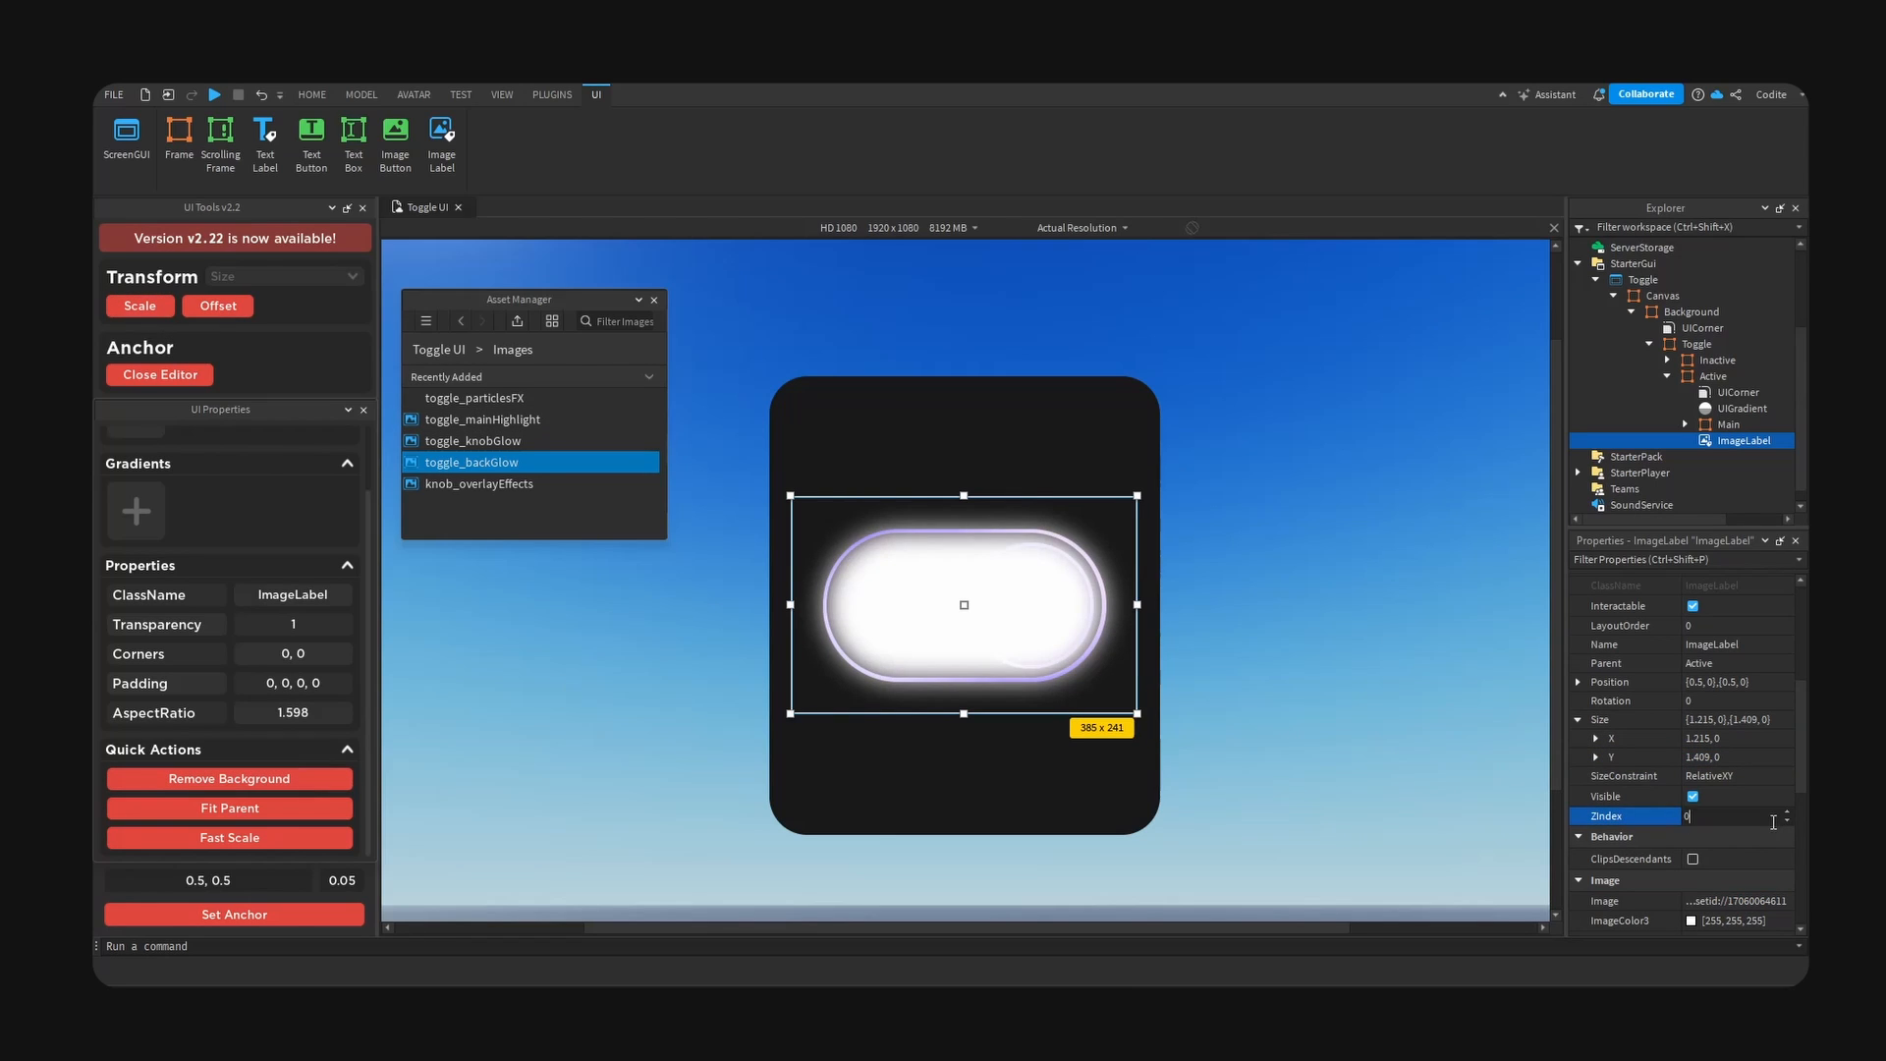
text(0)
key(Return)
- Set the back glow's image colour to purple, #6a00ff
click(1691, 920)
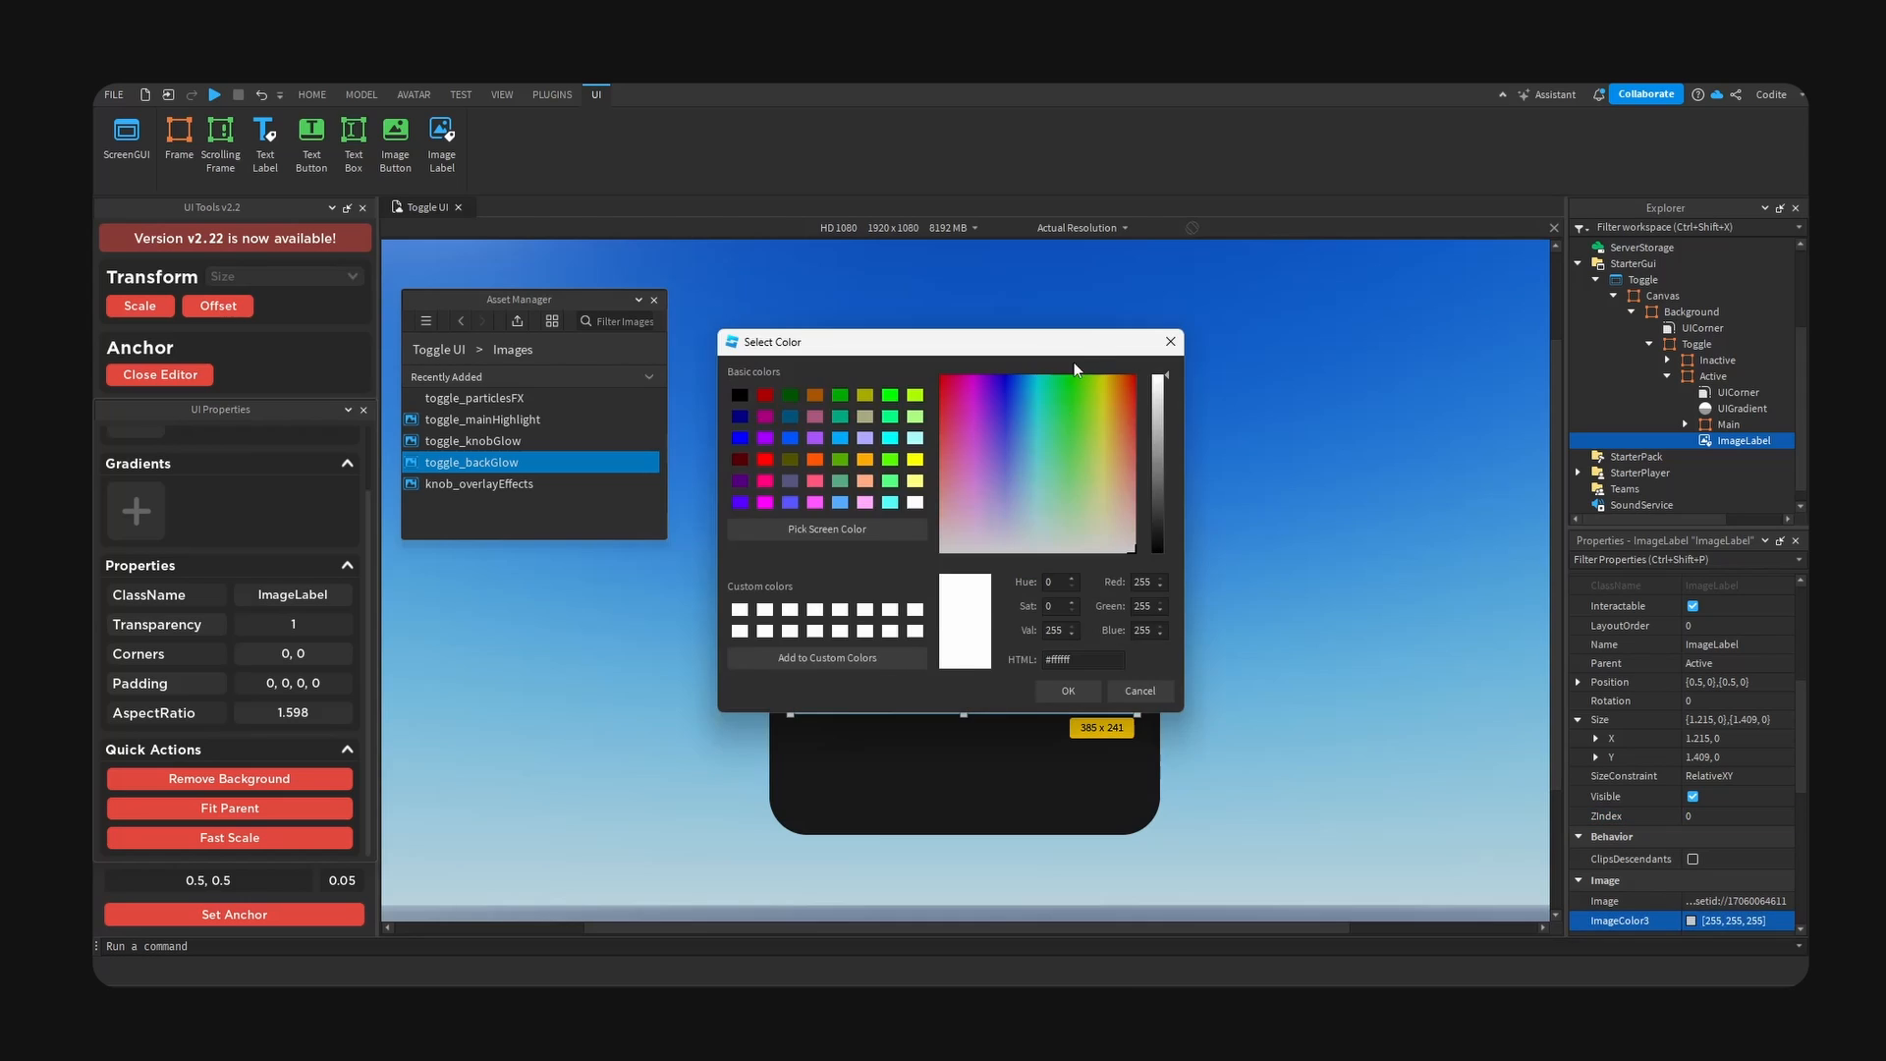
drag(1071, 345, 1364, 416)
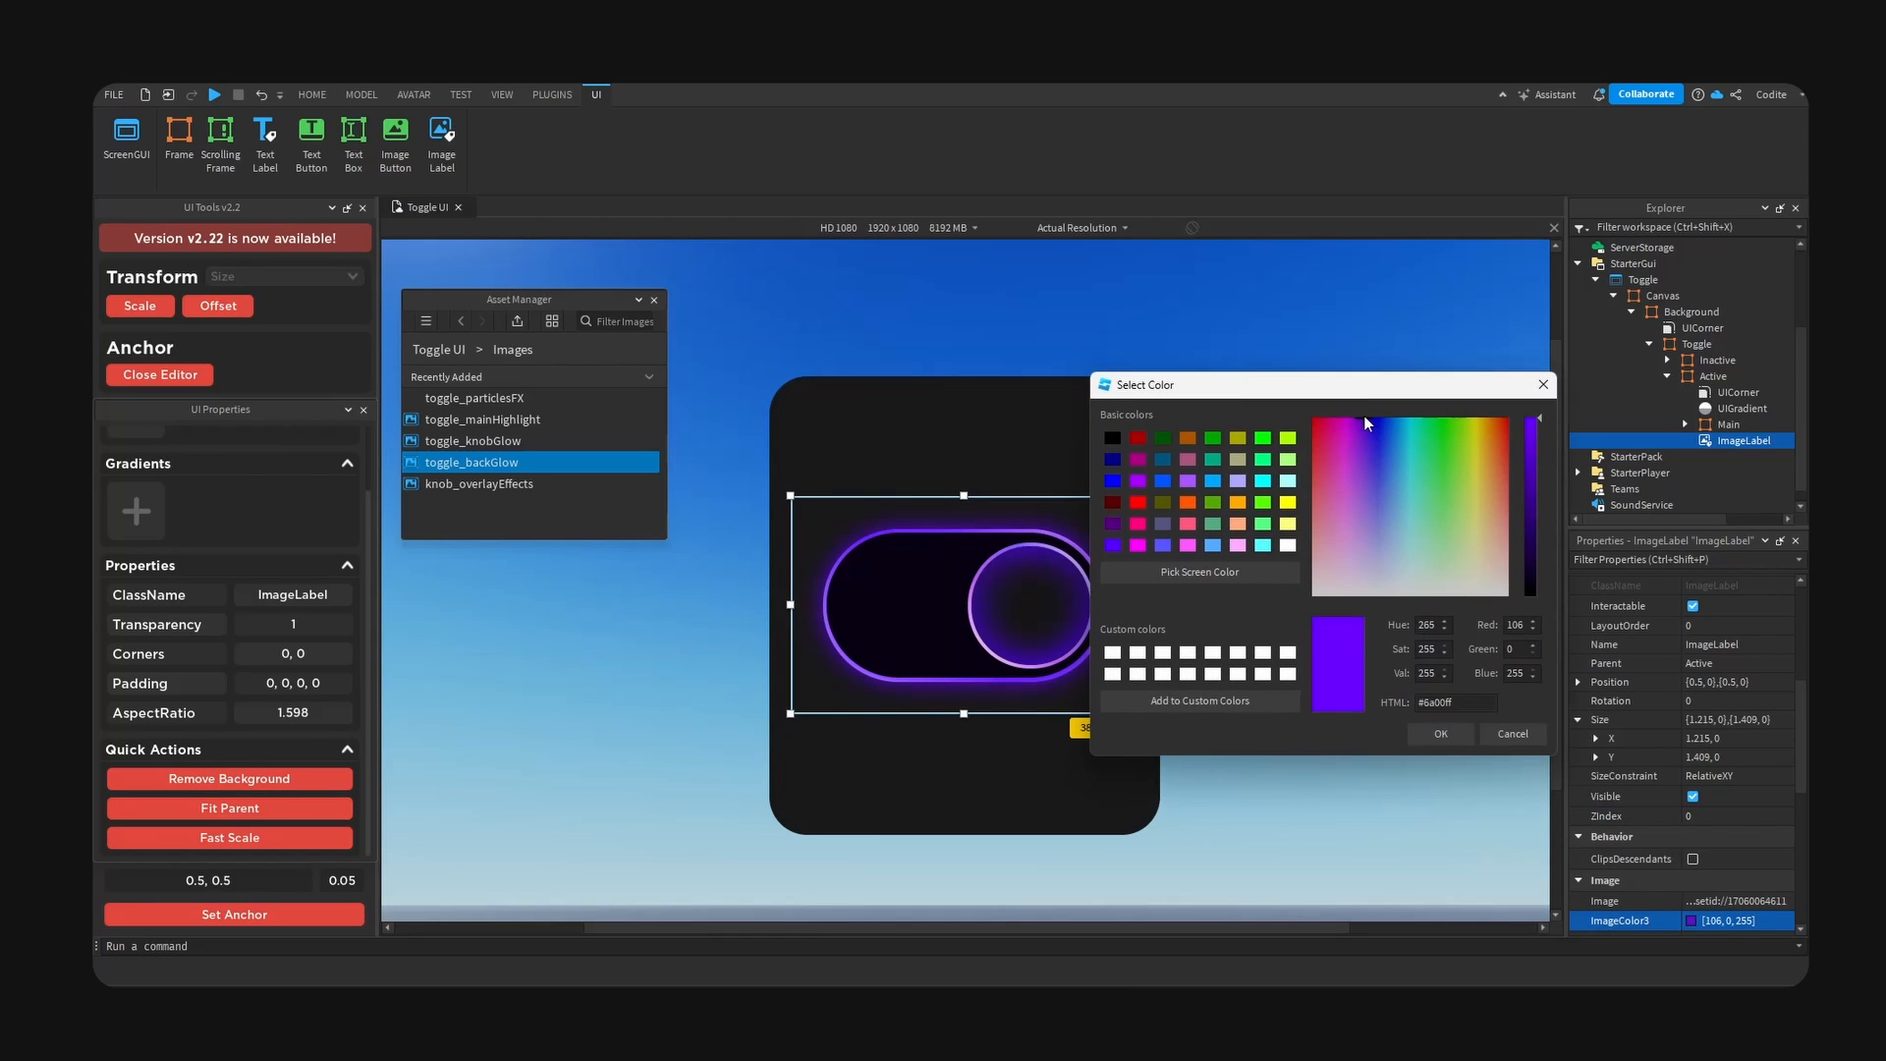
click(1421, 737)
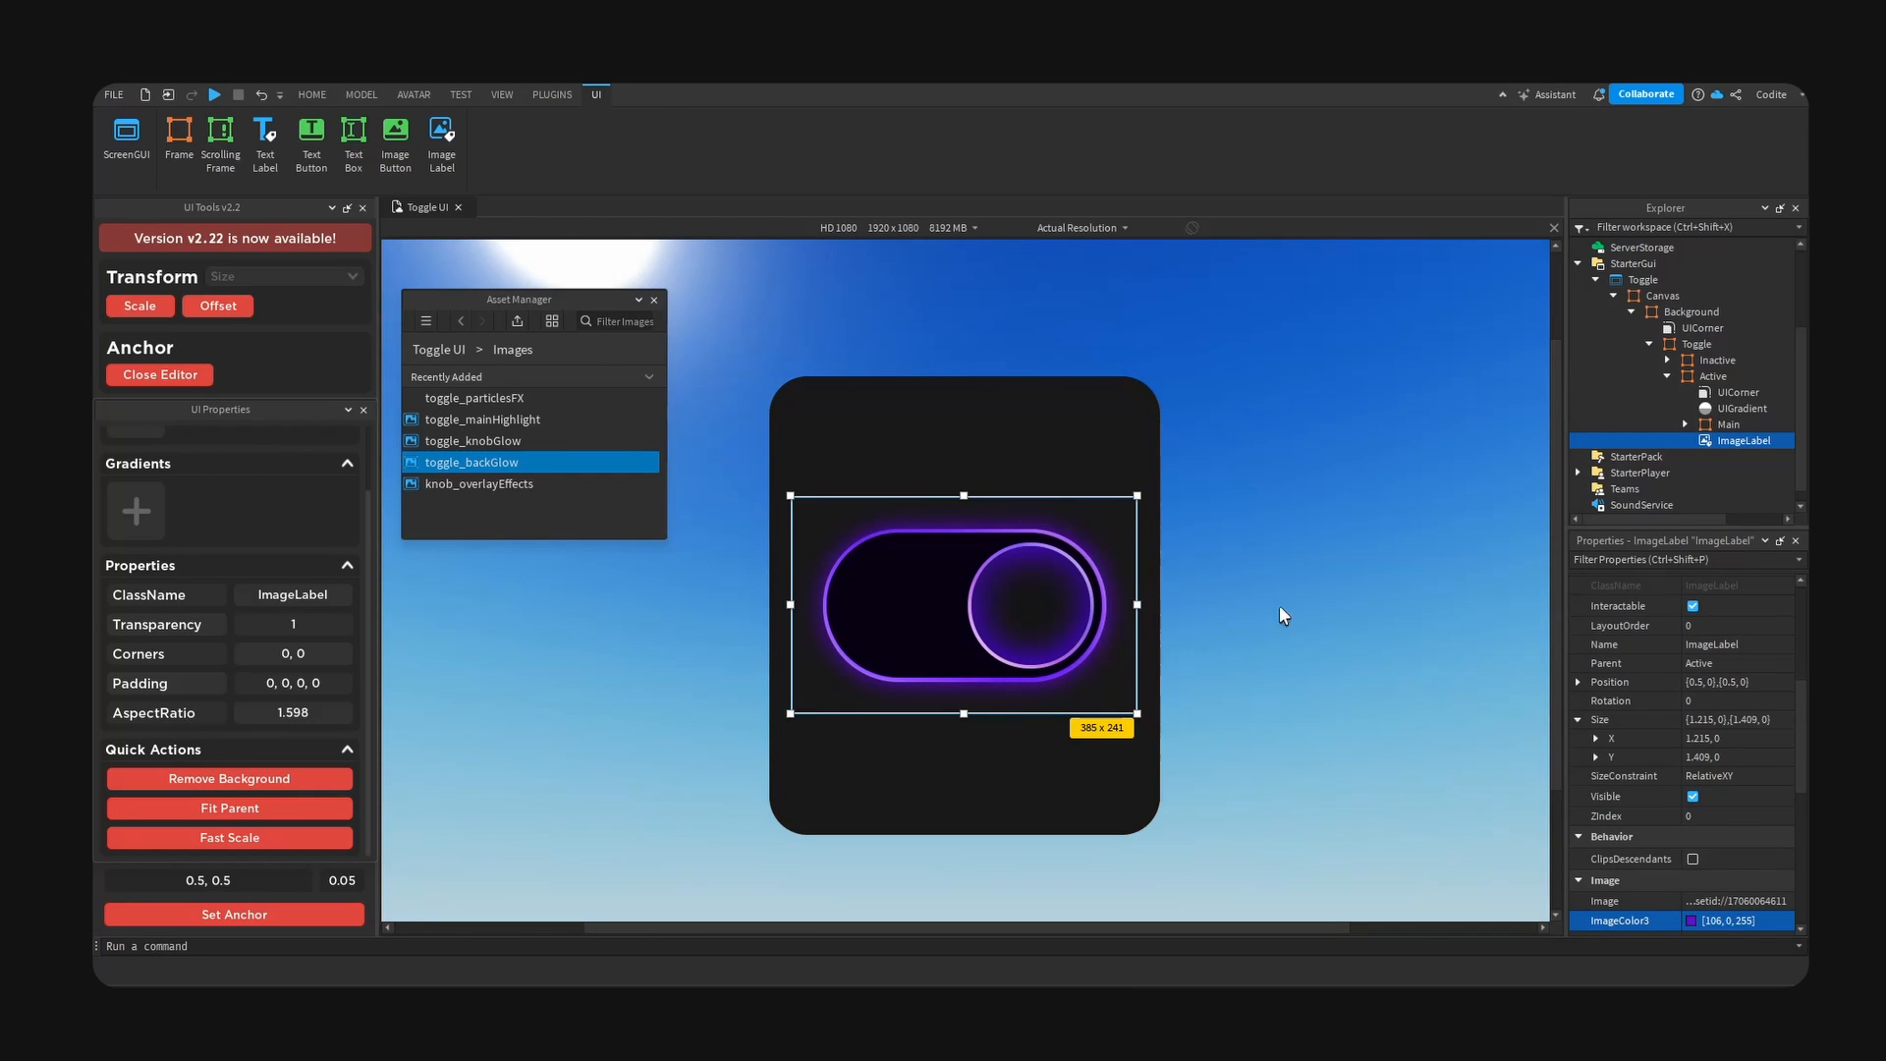
- Add an ImageLabel to the Main frame inside Active and rename it Highlight
click(892, 599)
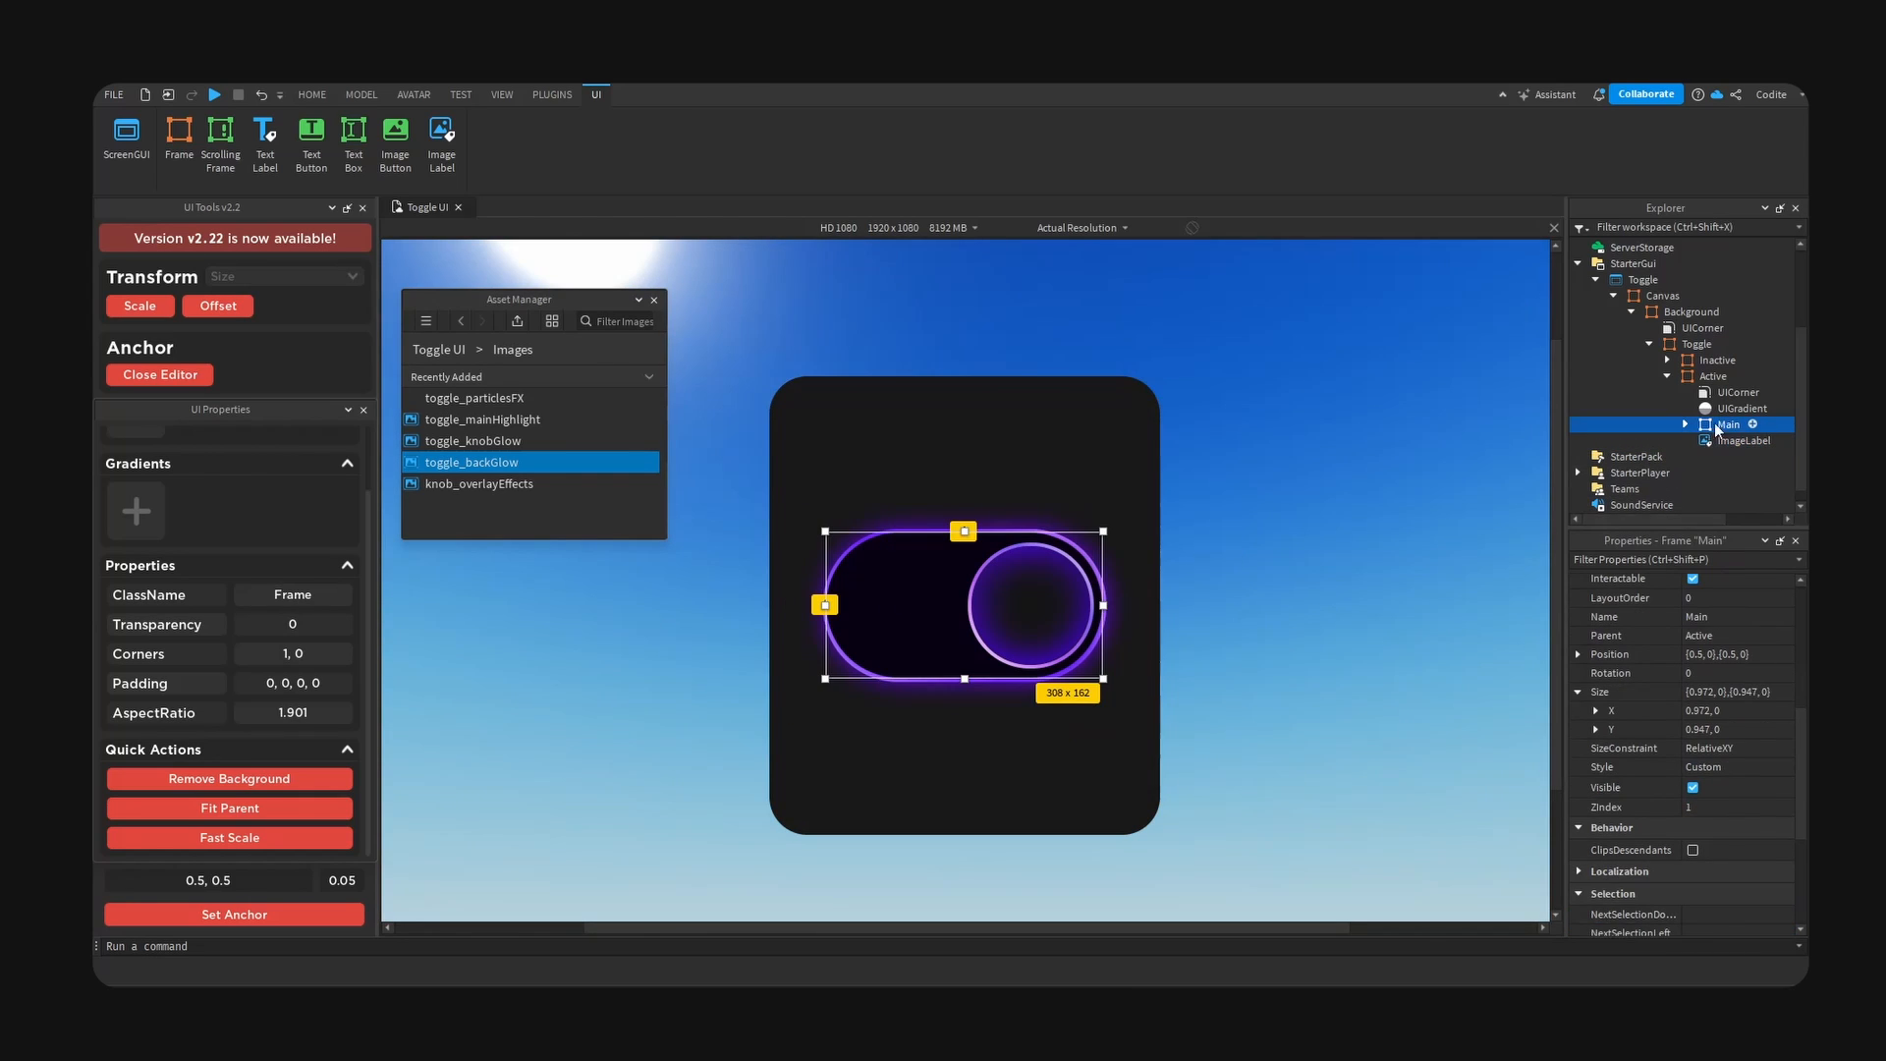
click(1753, 424)
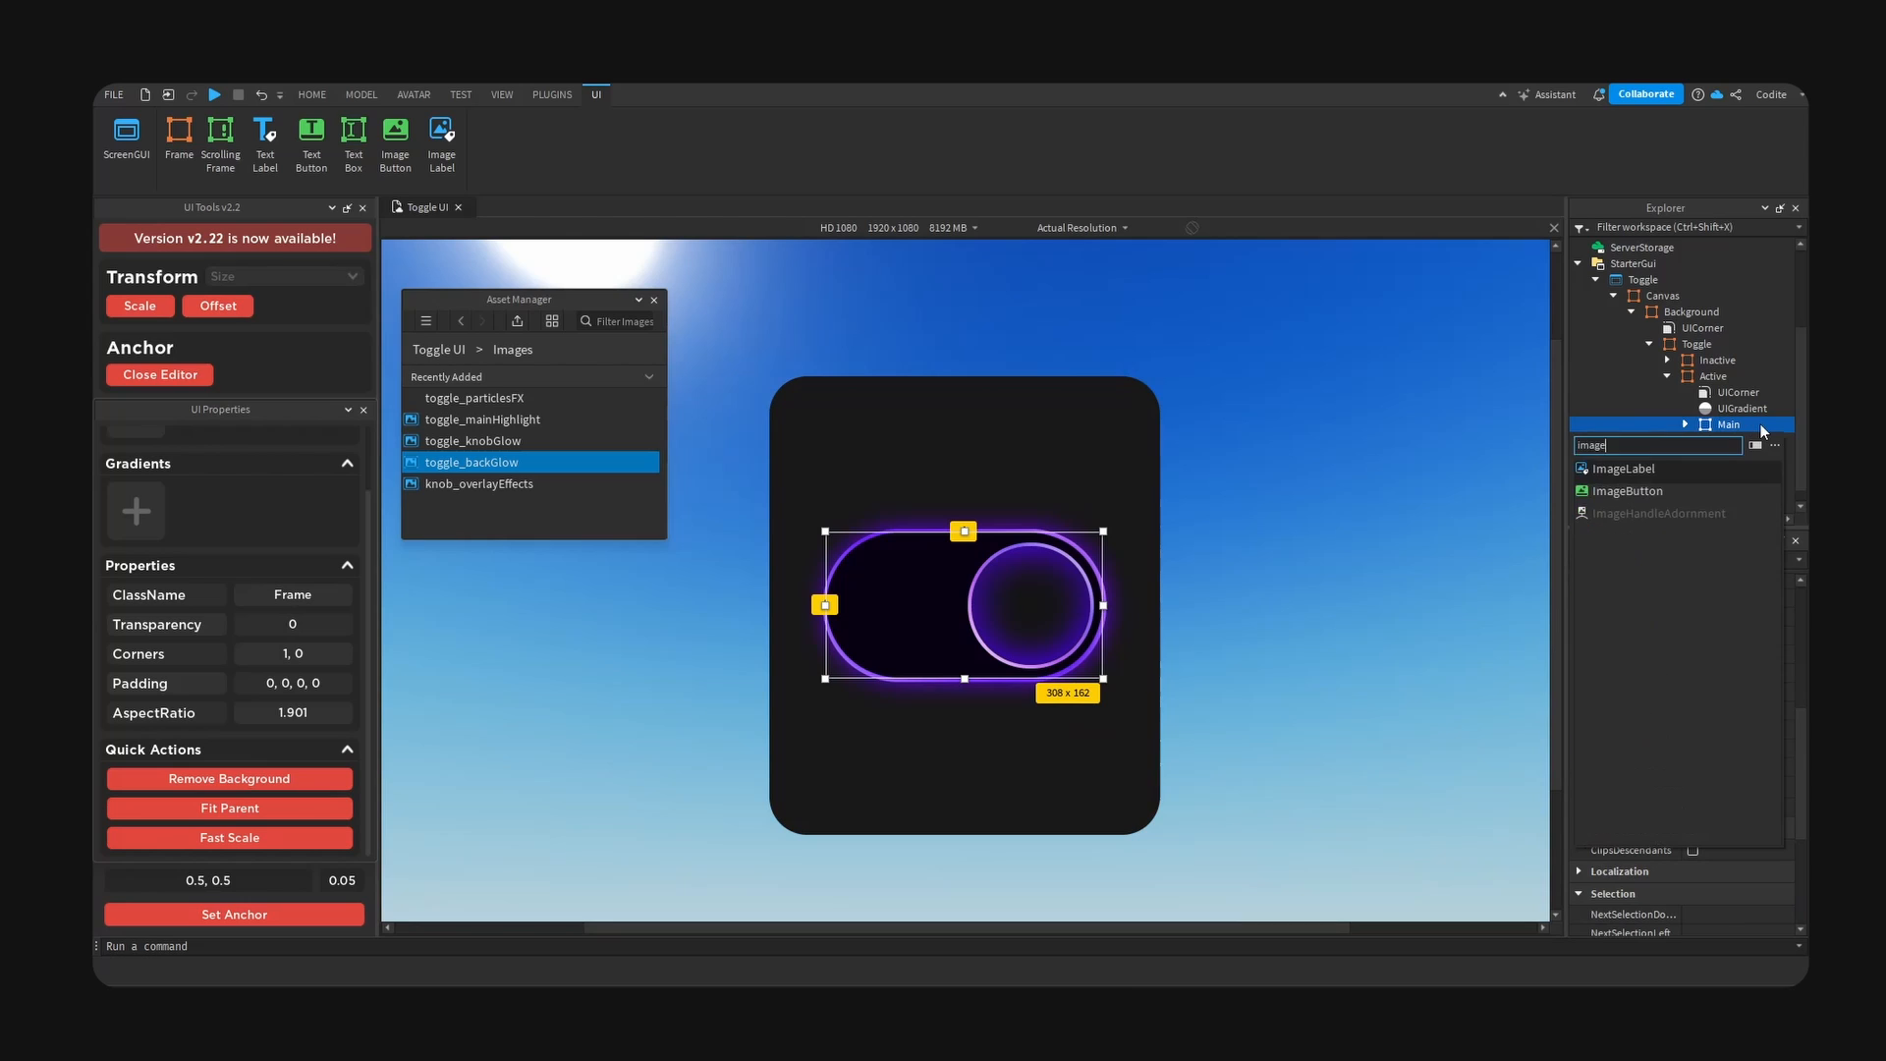
click(1624, 580)
click(1759, 408)
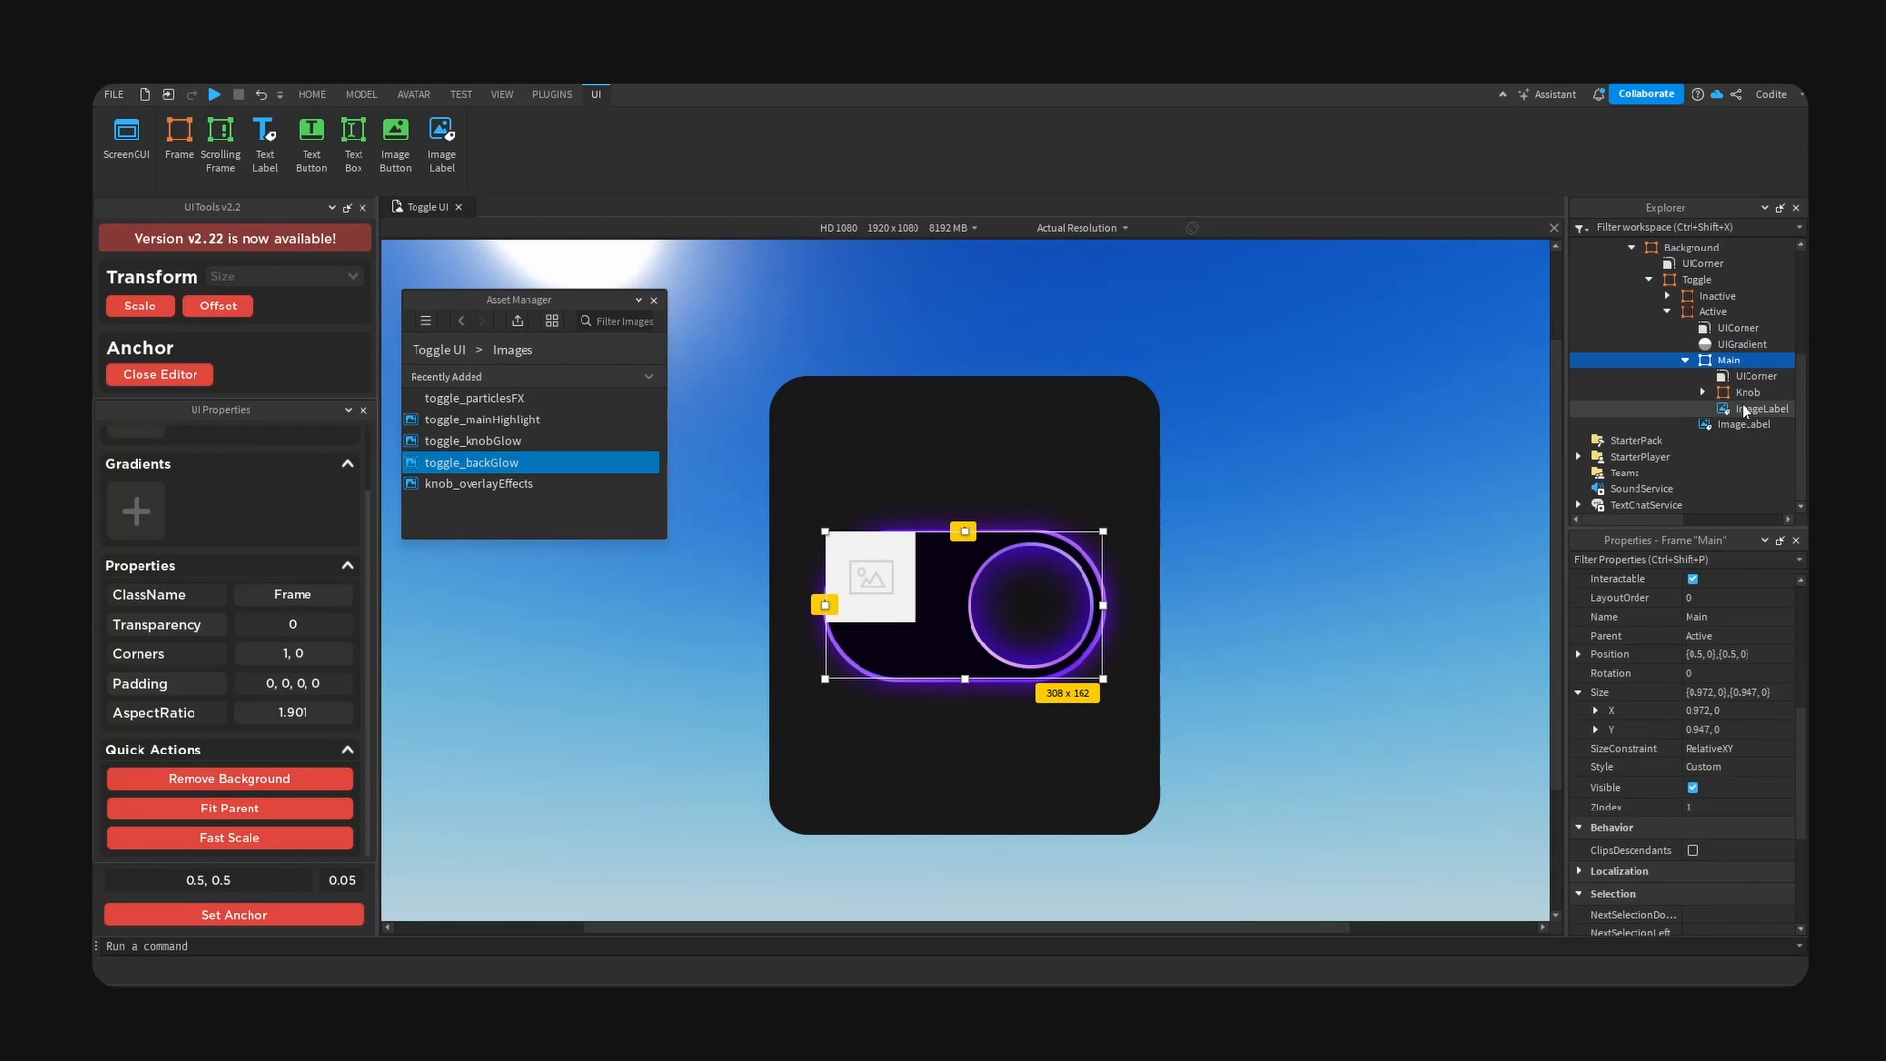
key(F2)
text(Highlight)
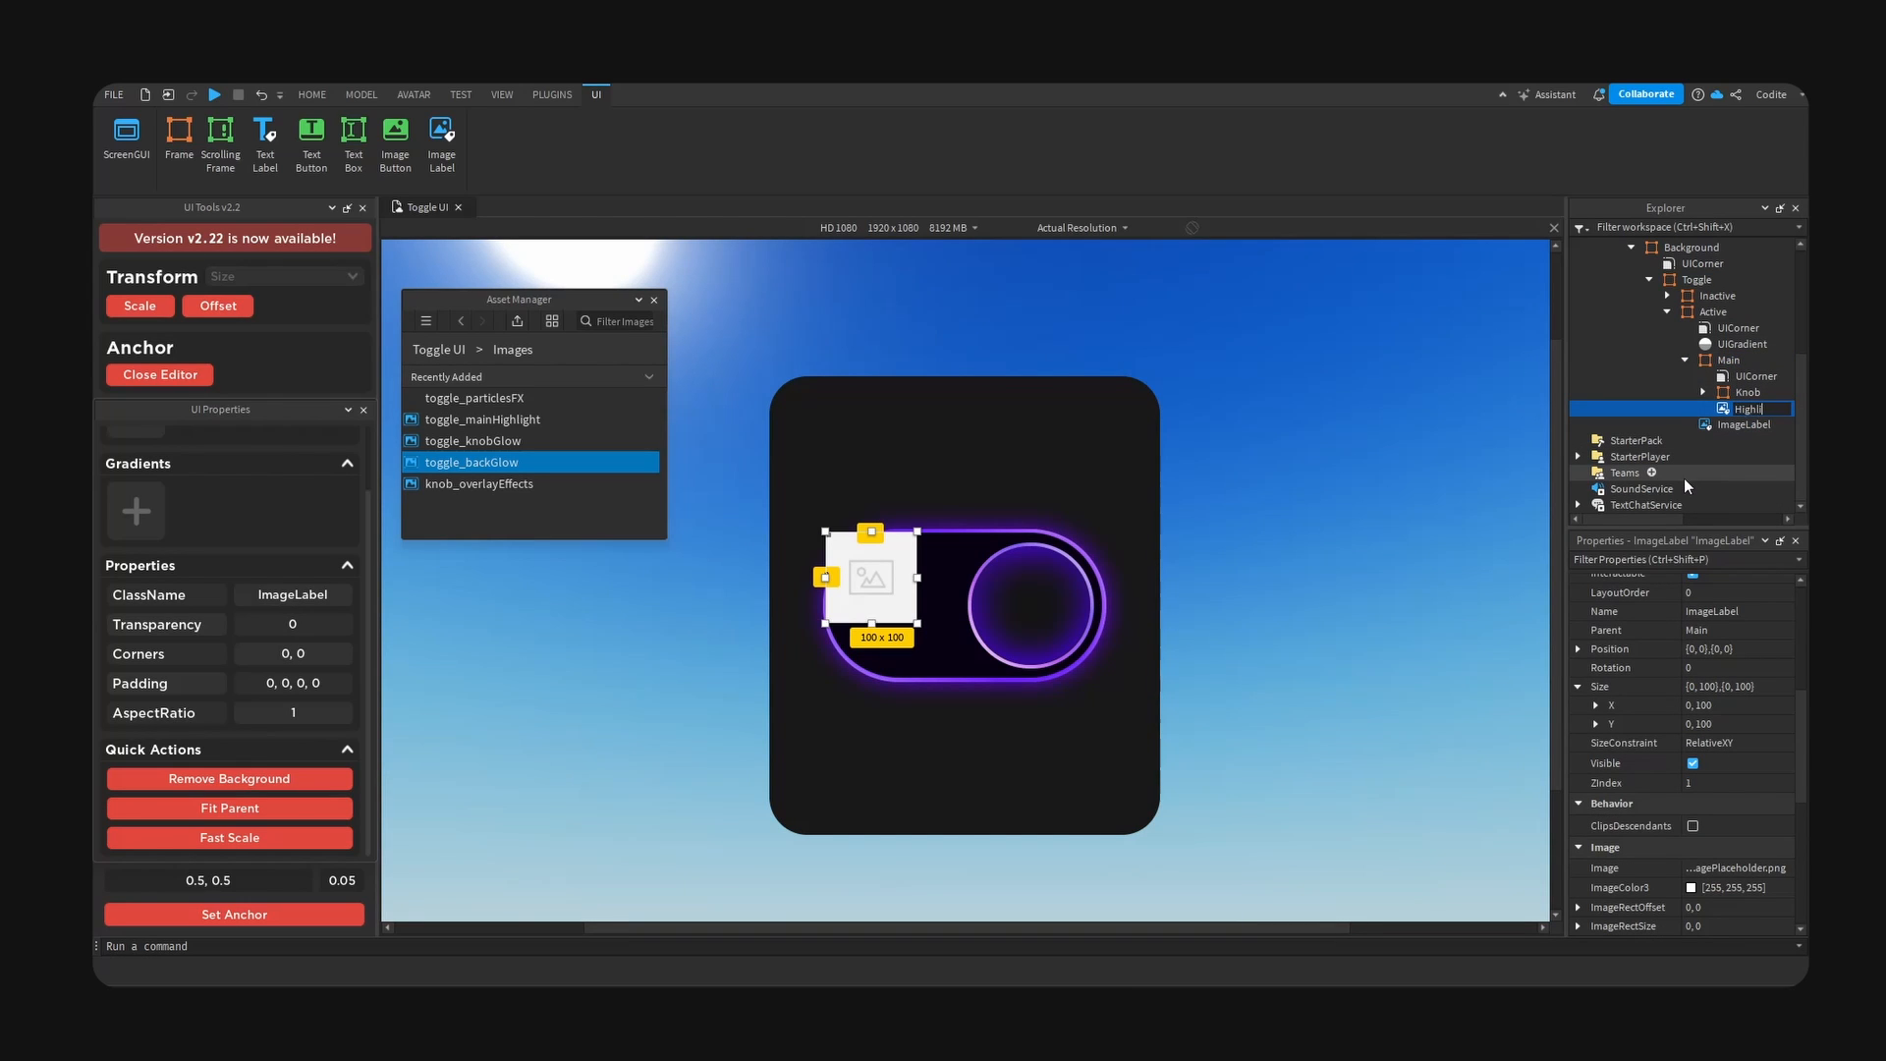
key(Return)
- Set the Highlight label's image to the toggle_mainHighlight asset
right_click(556, 420)
click(611, 451)
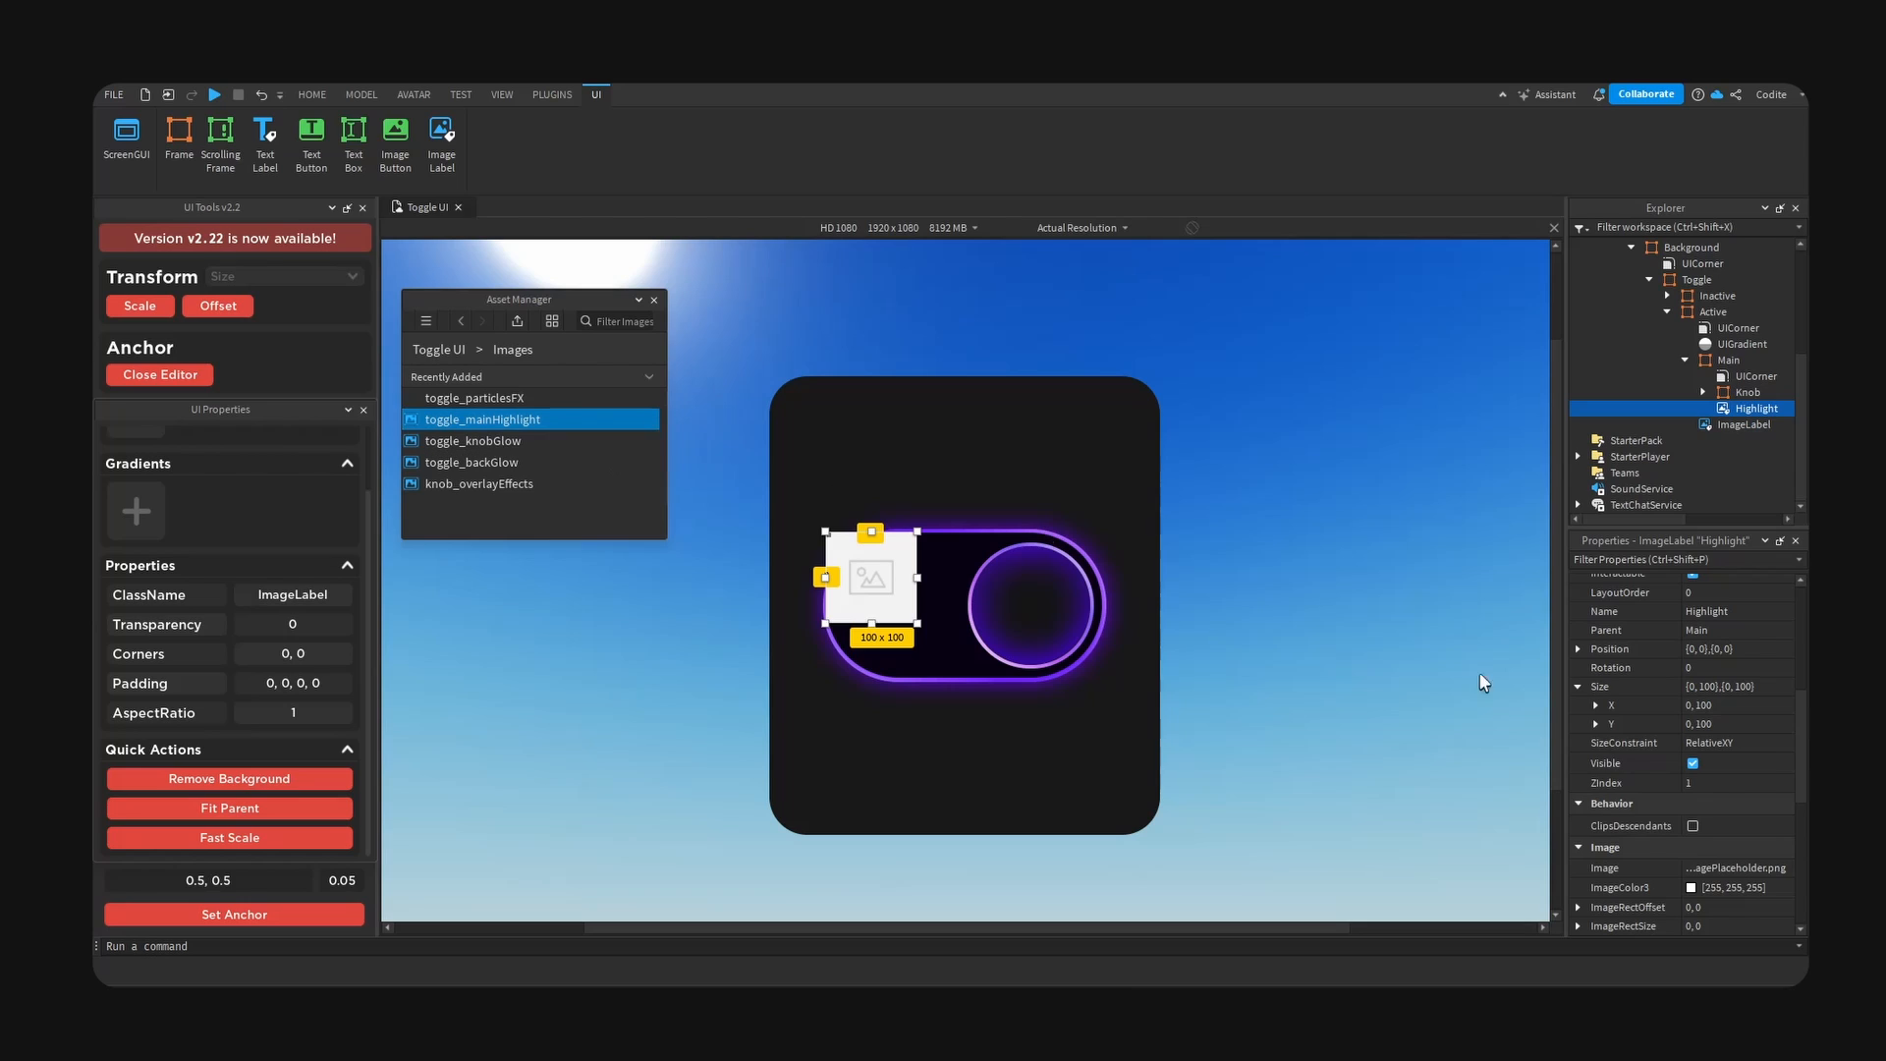
click(1732, 871)
key(ctrl+v)
key(Return)
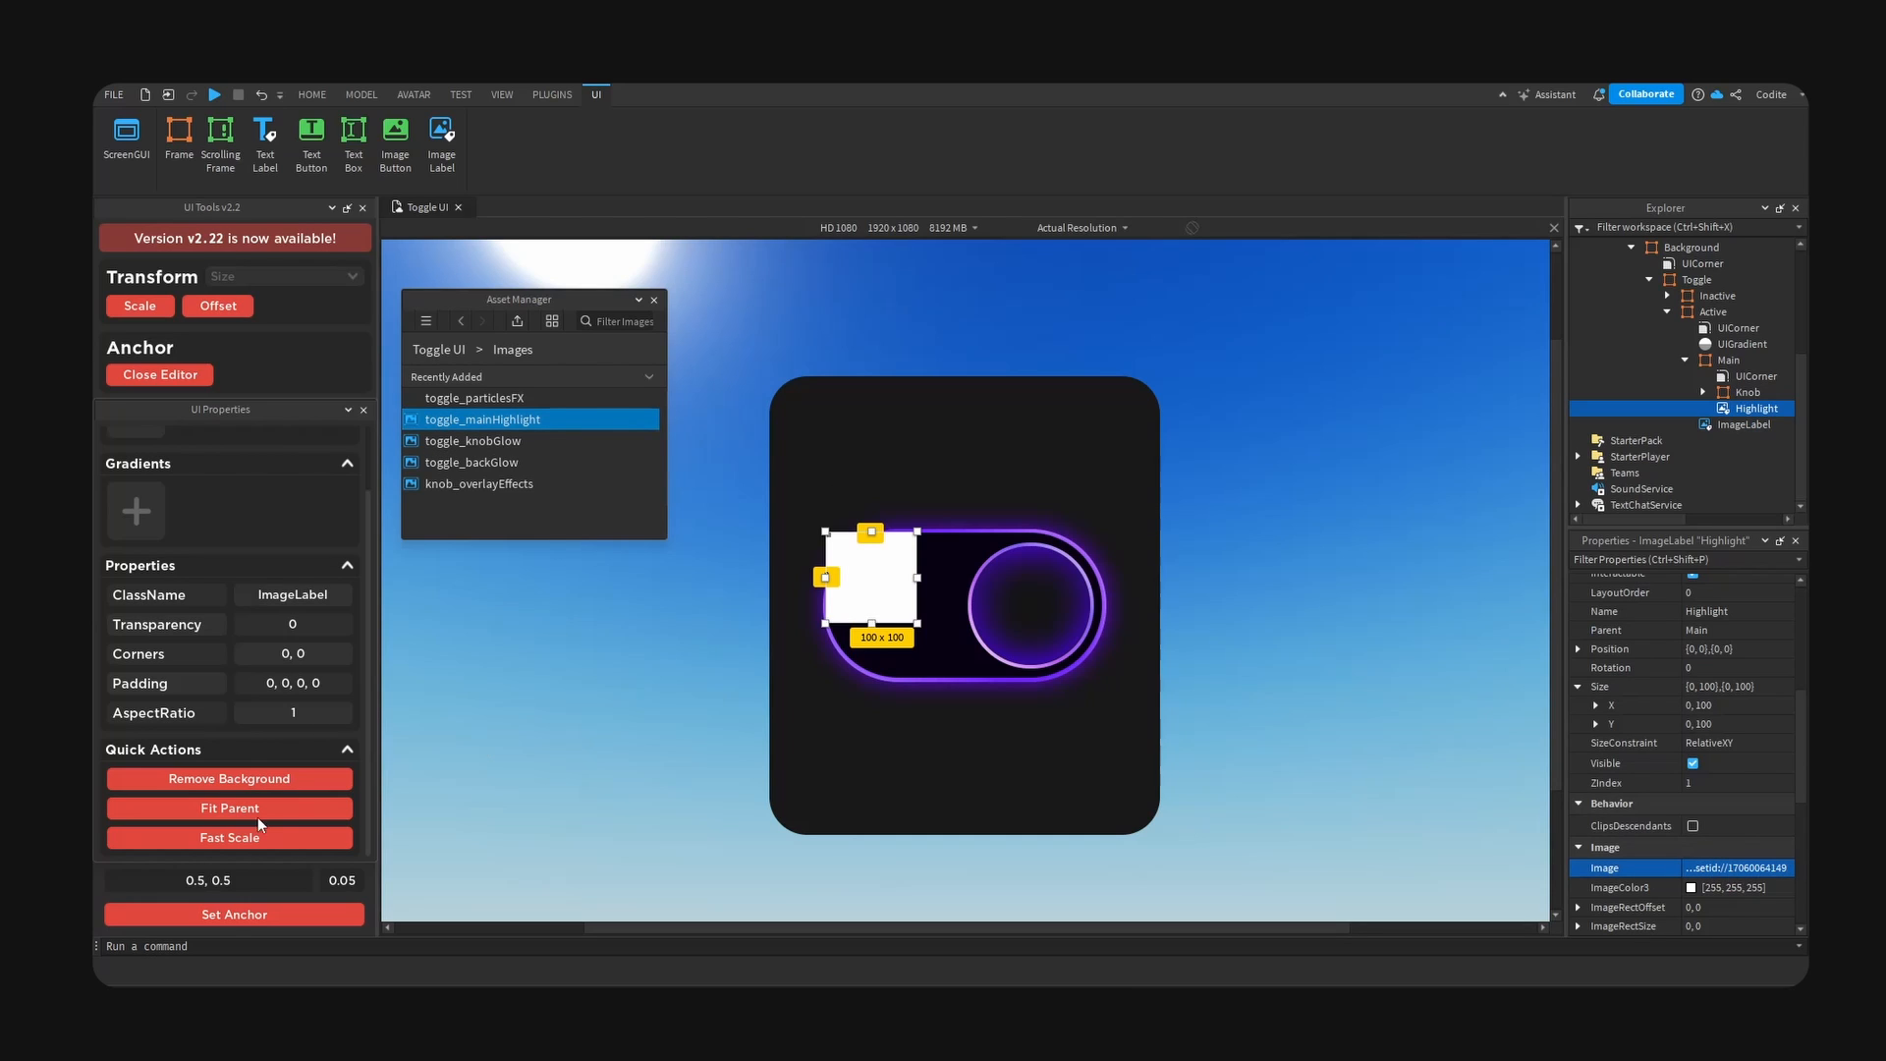
- Centre the Highlight image with a 0.5, 0.5 anchor, remove its background, and fit it to the Main frame
click(236, 915)
click(246, 778)
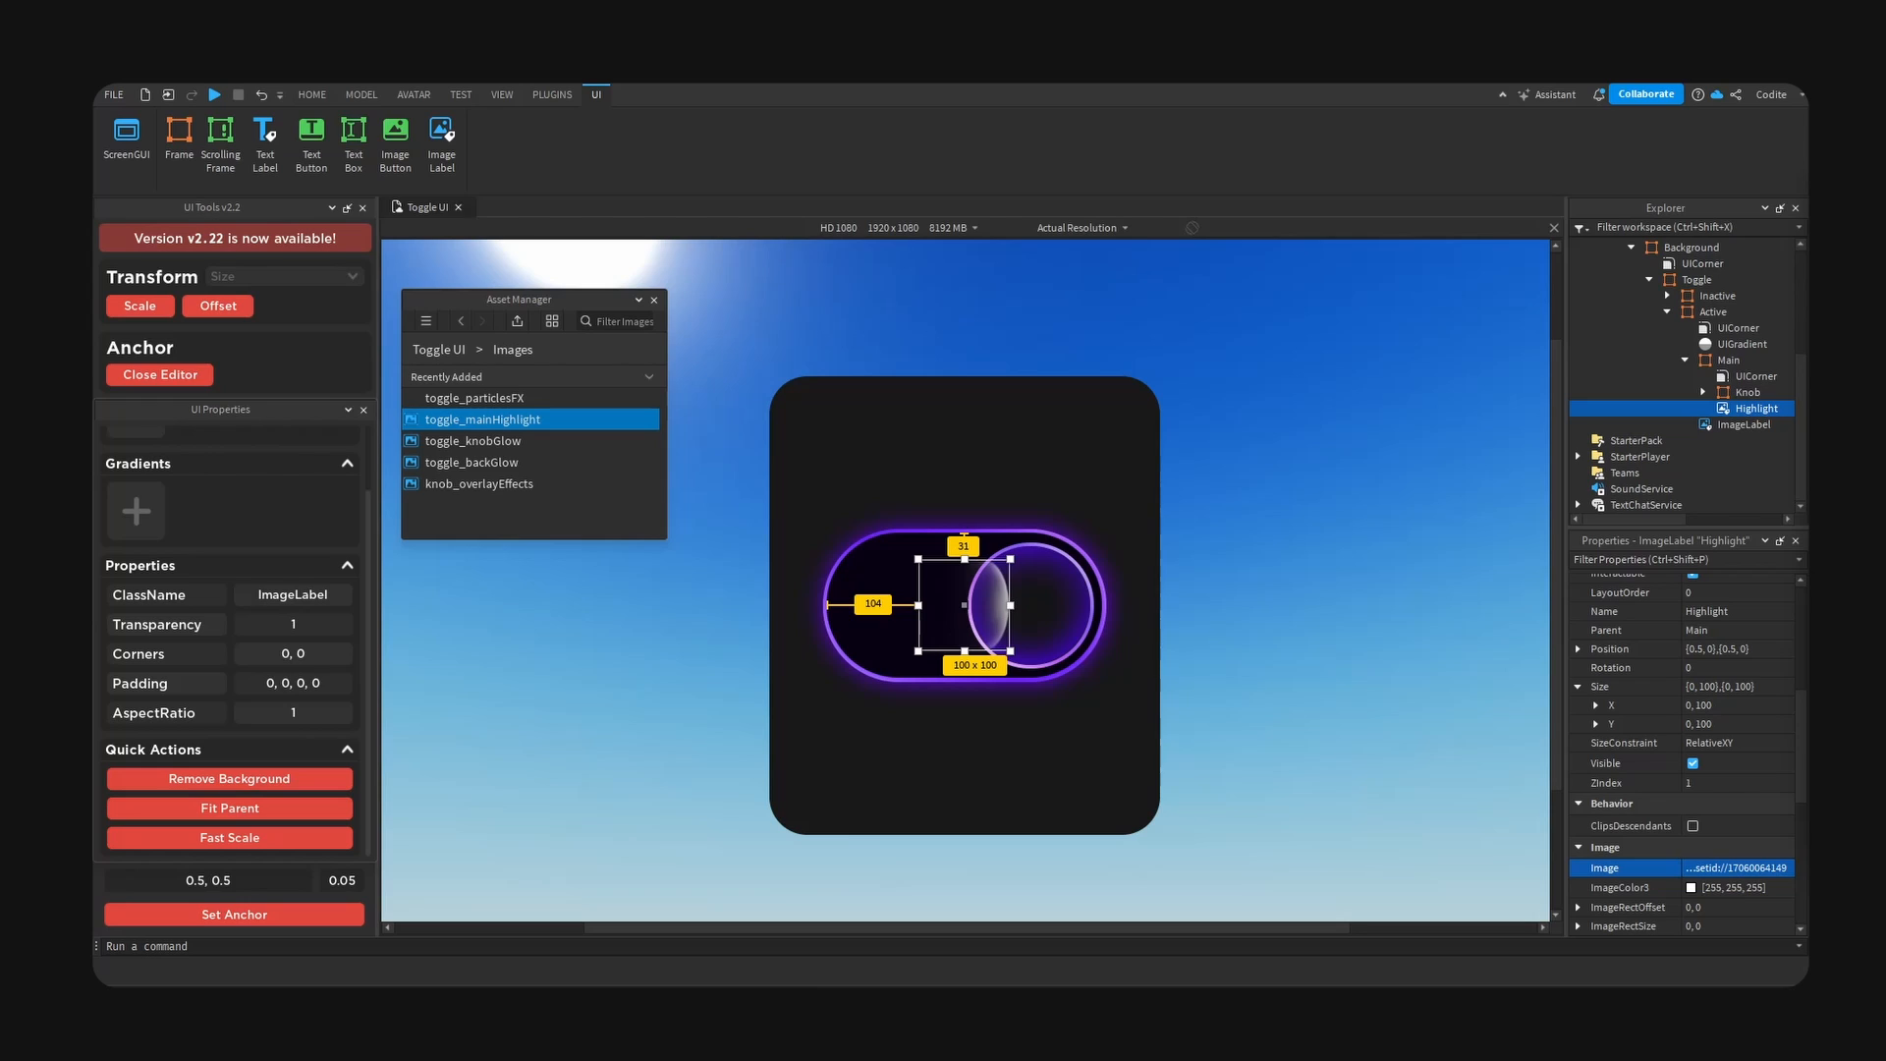
click(253, 809)
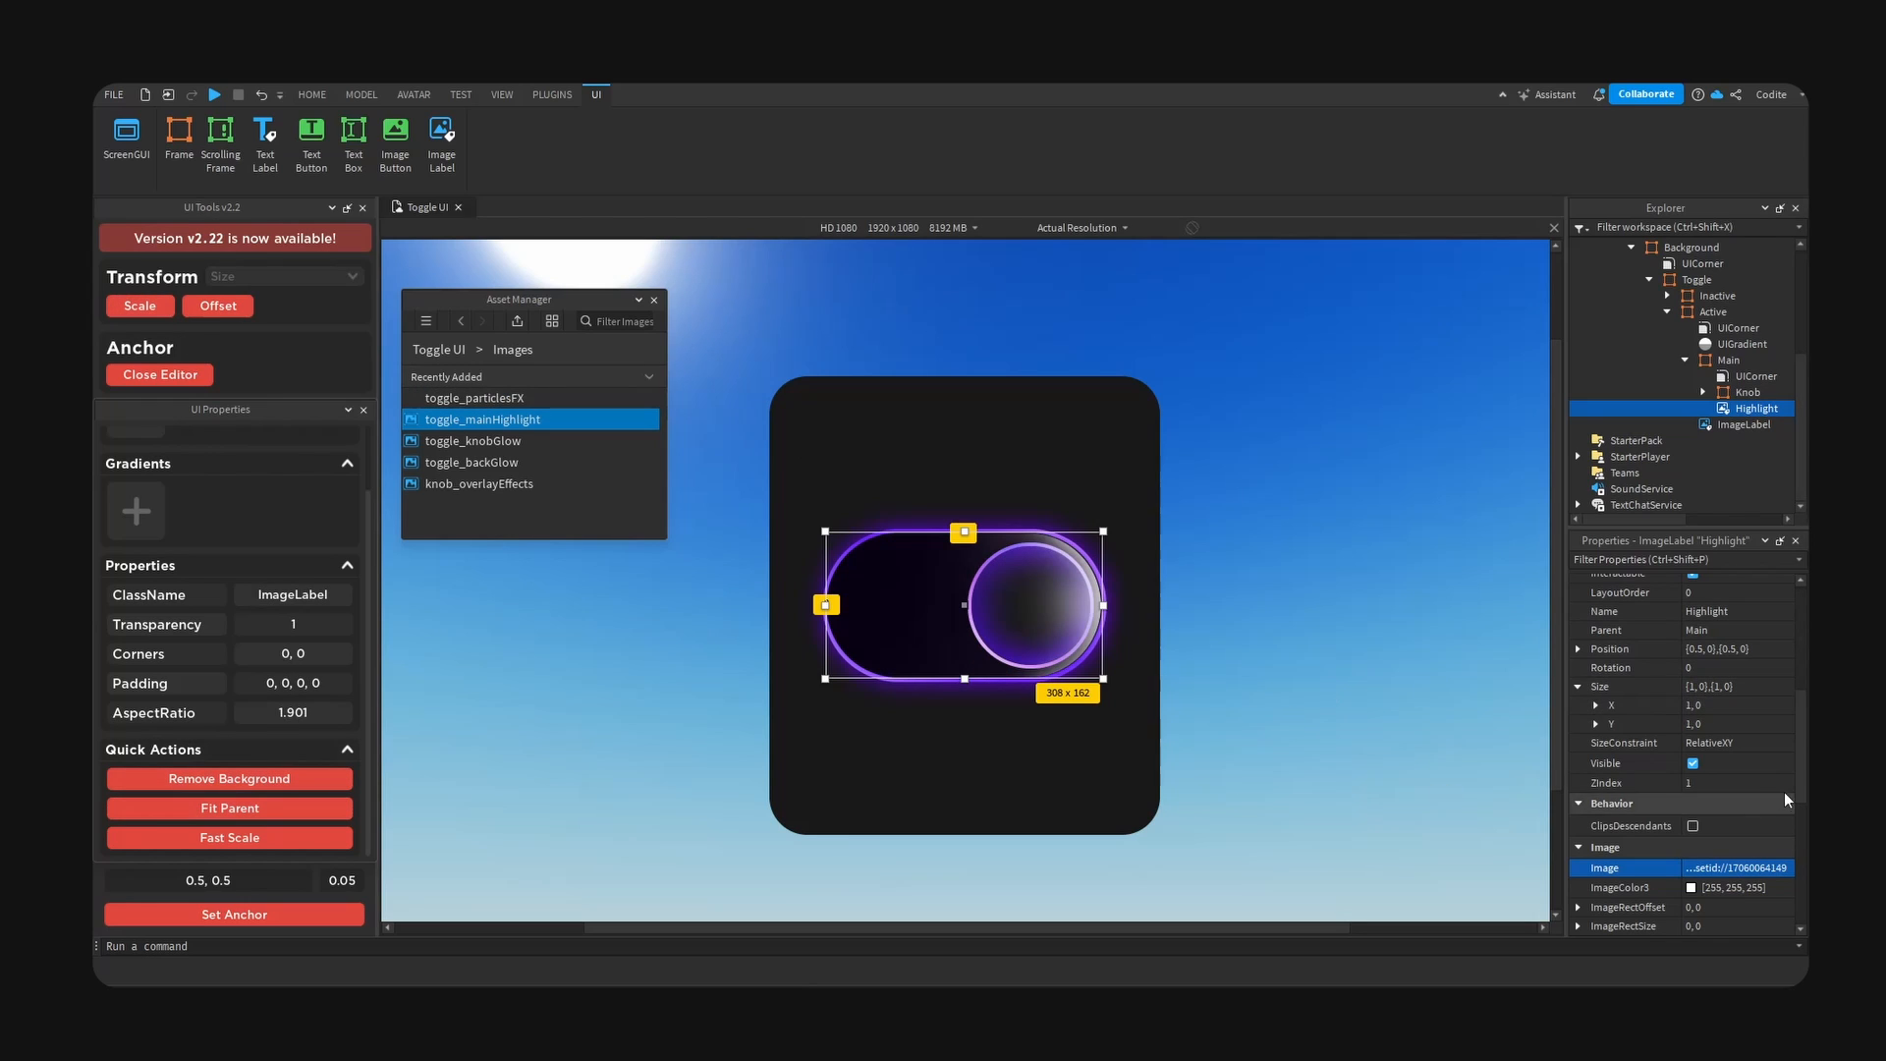
- Try shifting the Highlight image sideways with a horizontal position scale of 0.51
scroll(1786, 799, up, 1)
click(1709, 708)
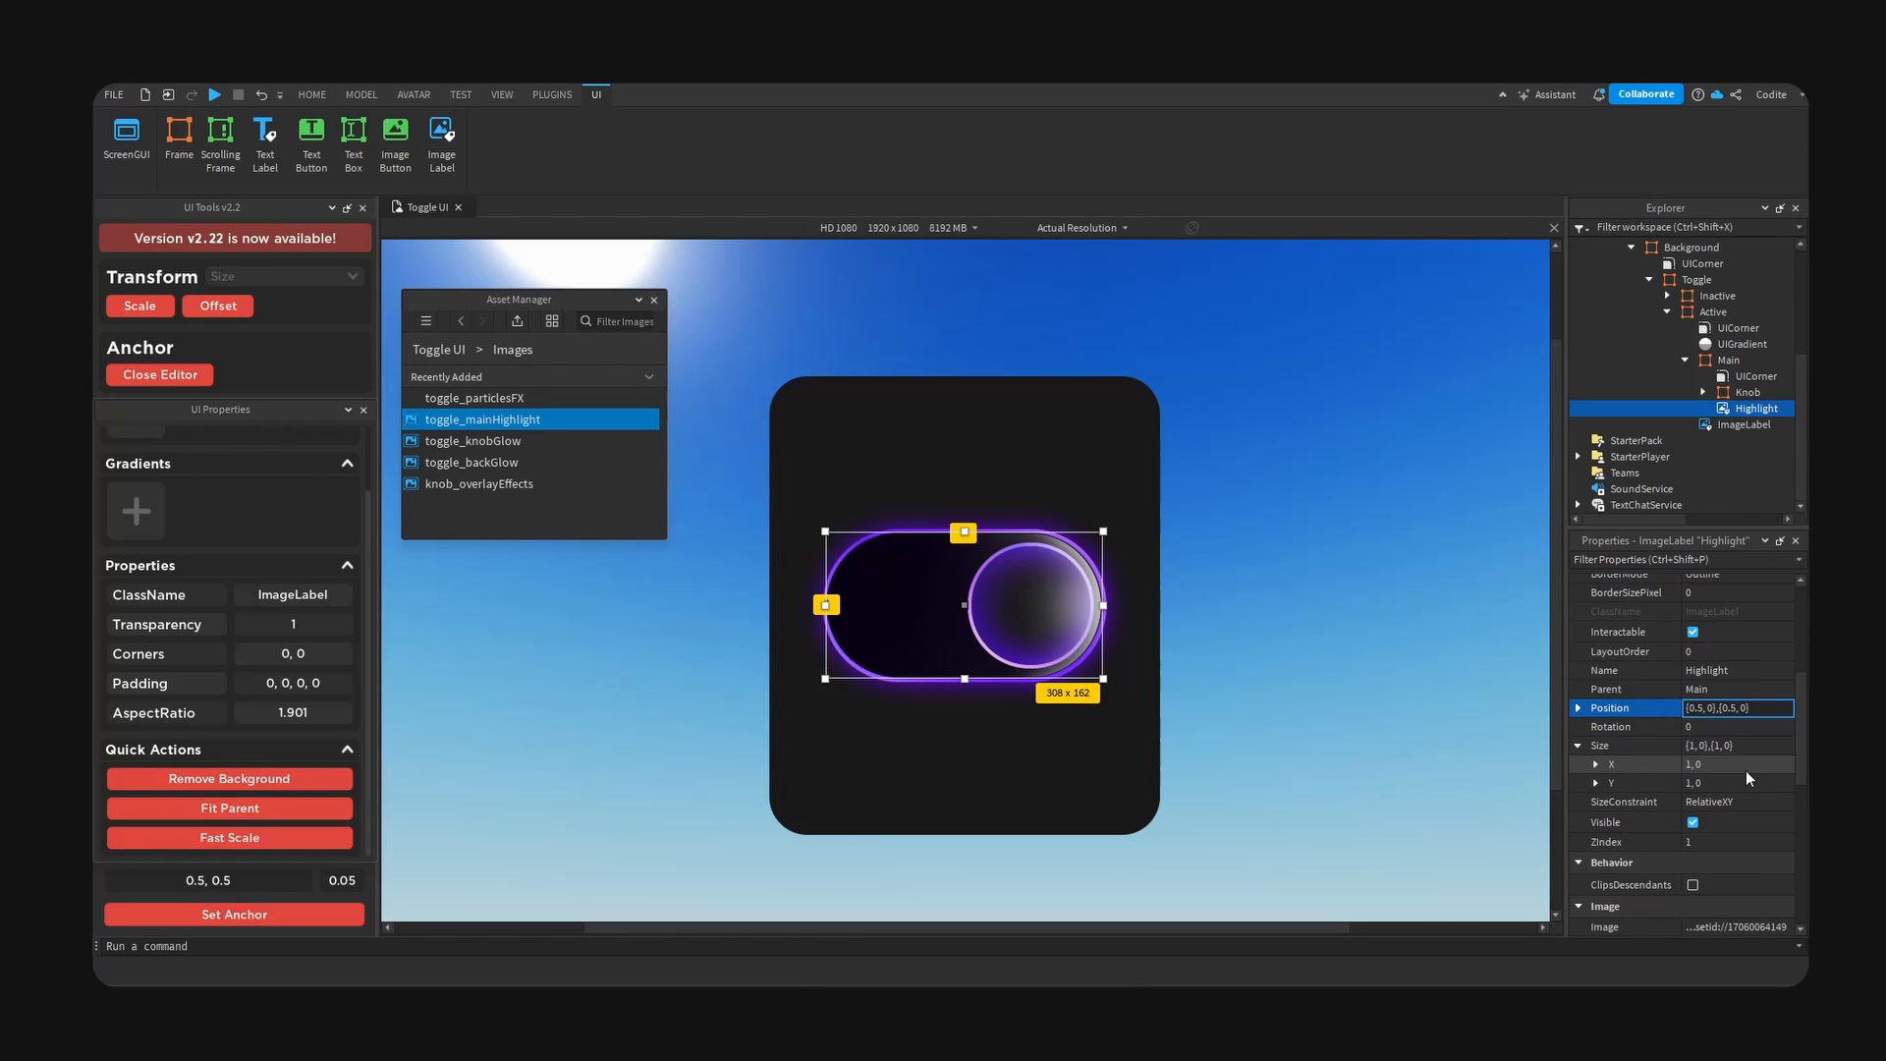
text(1)
key(Return)
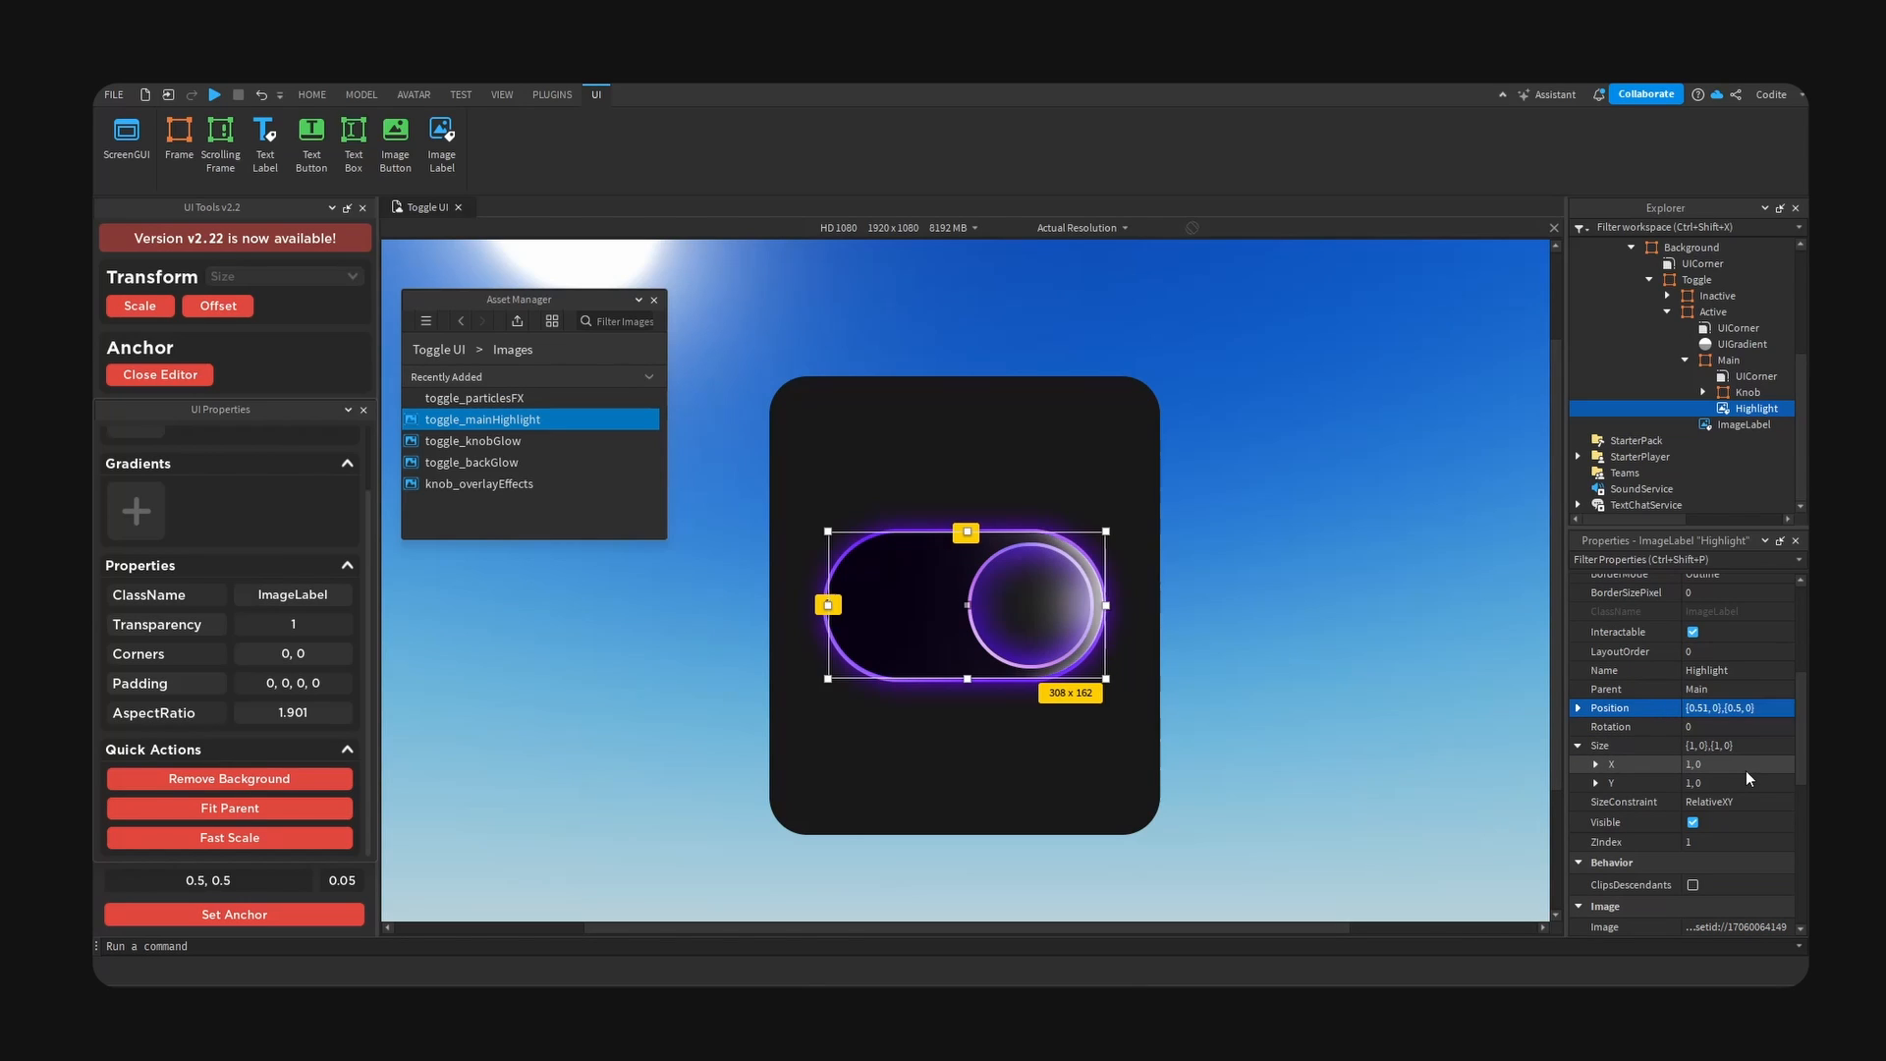
- Set the Highlight image's horizontal position scale to 0.505
click(1719, 708)
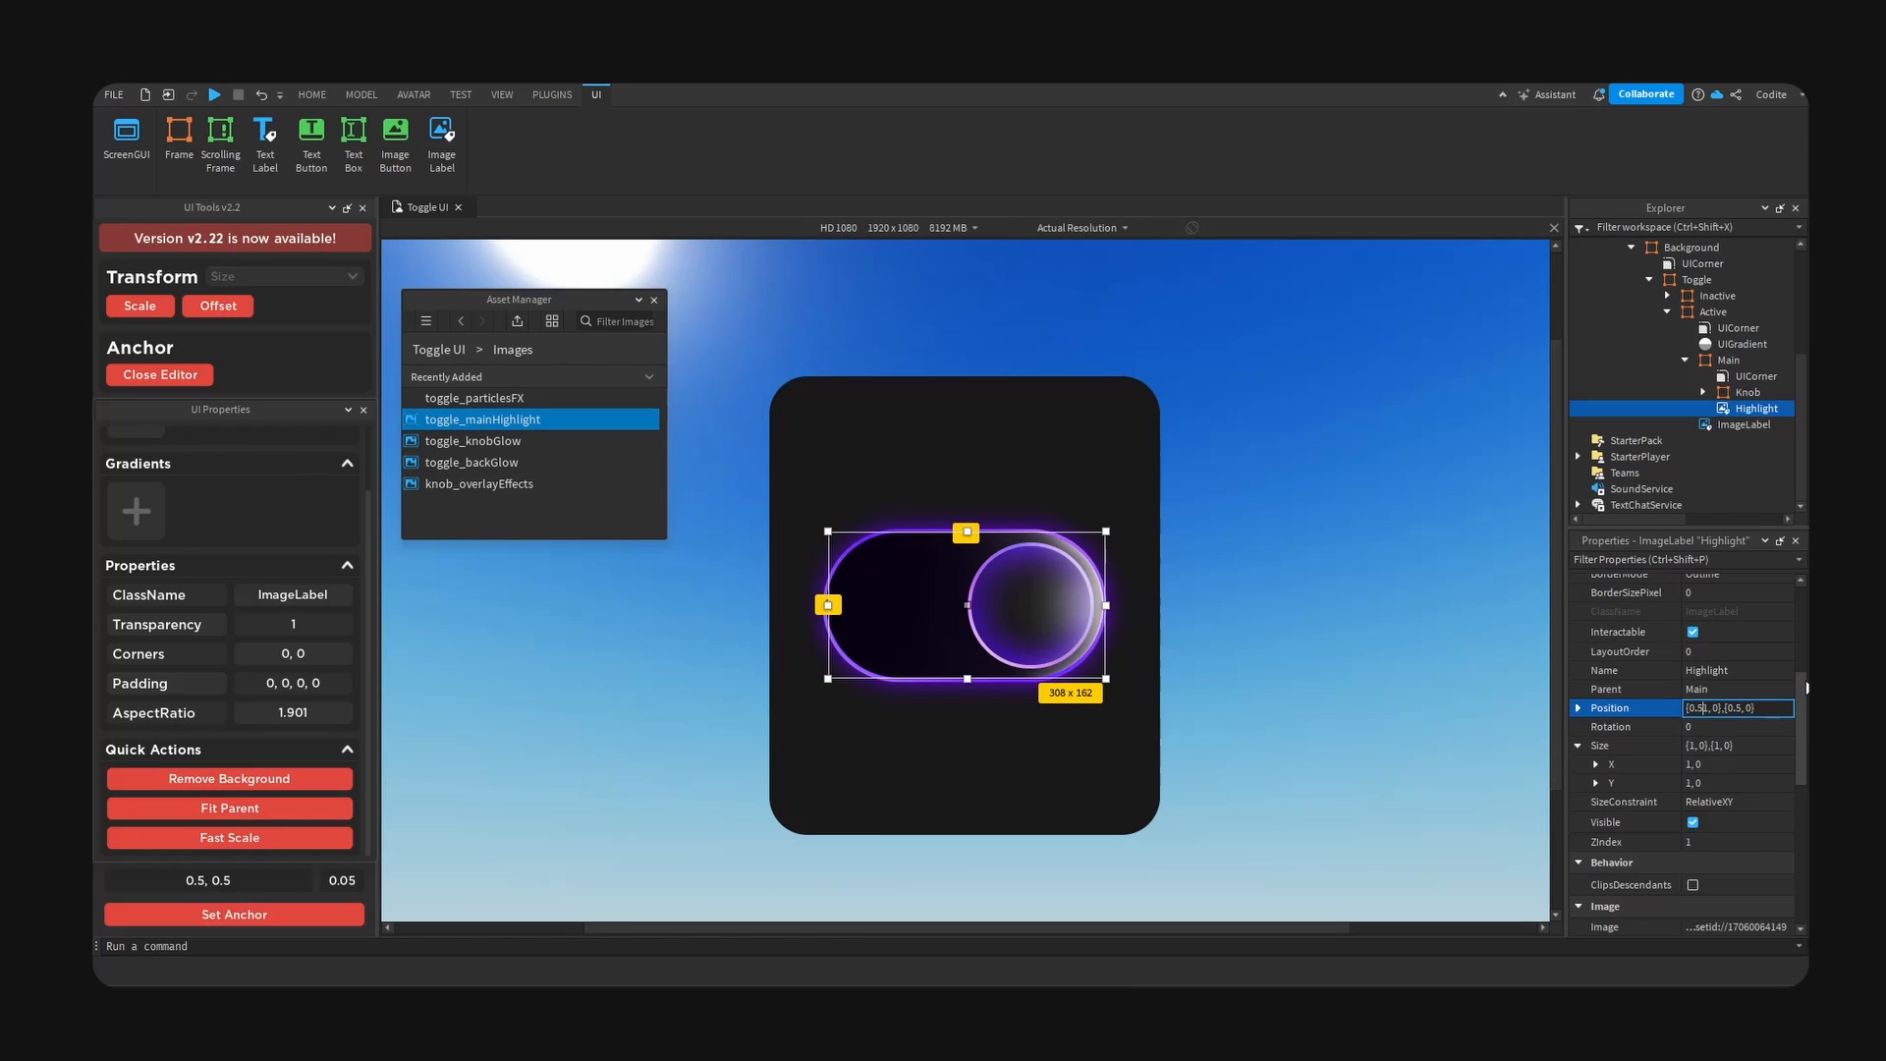
key(BackSpace)
text(05)
key(Return)
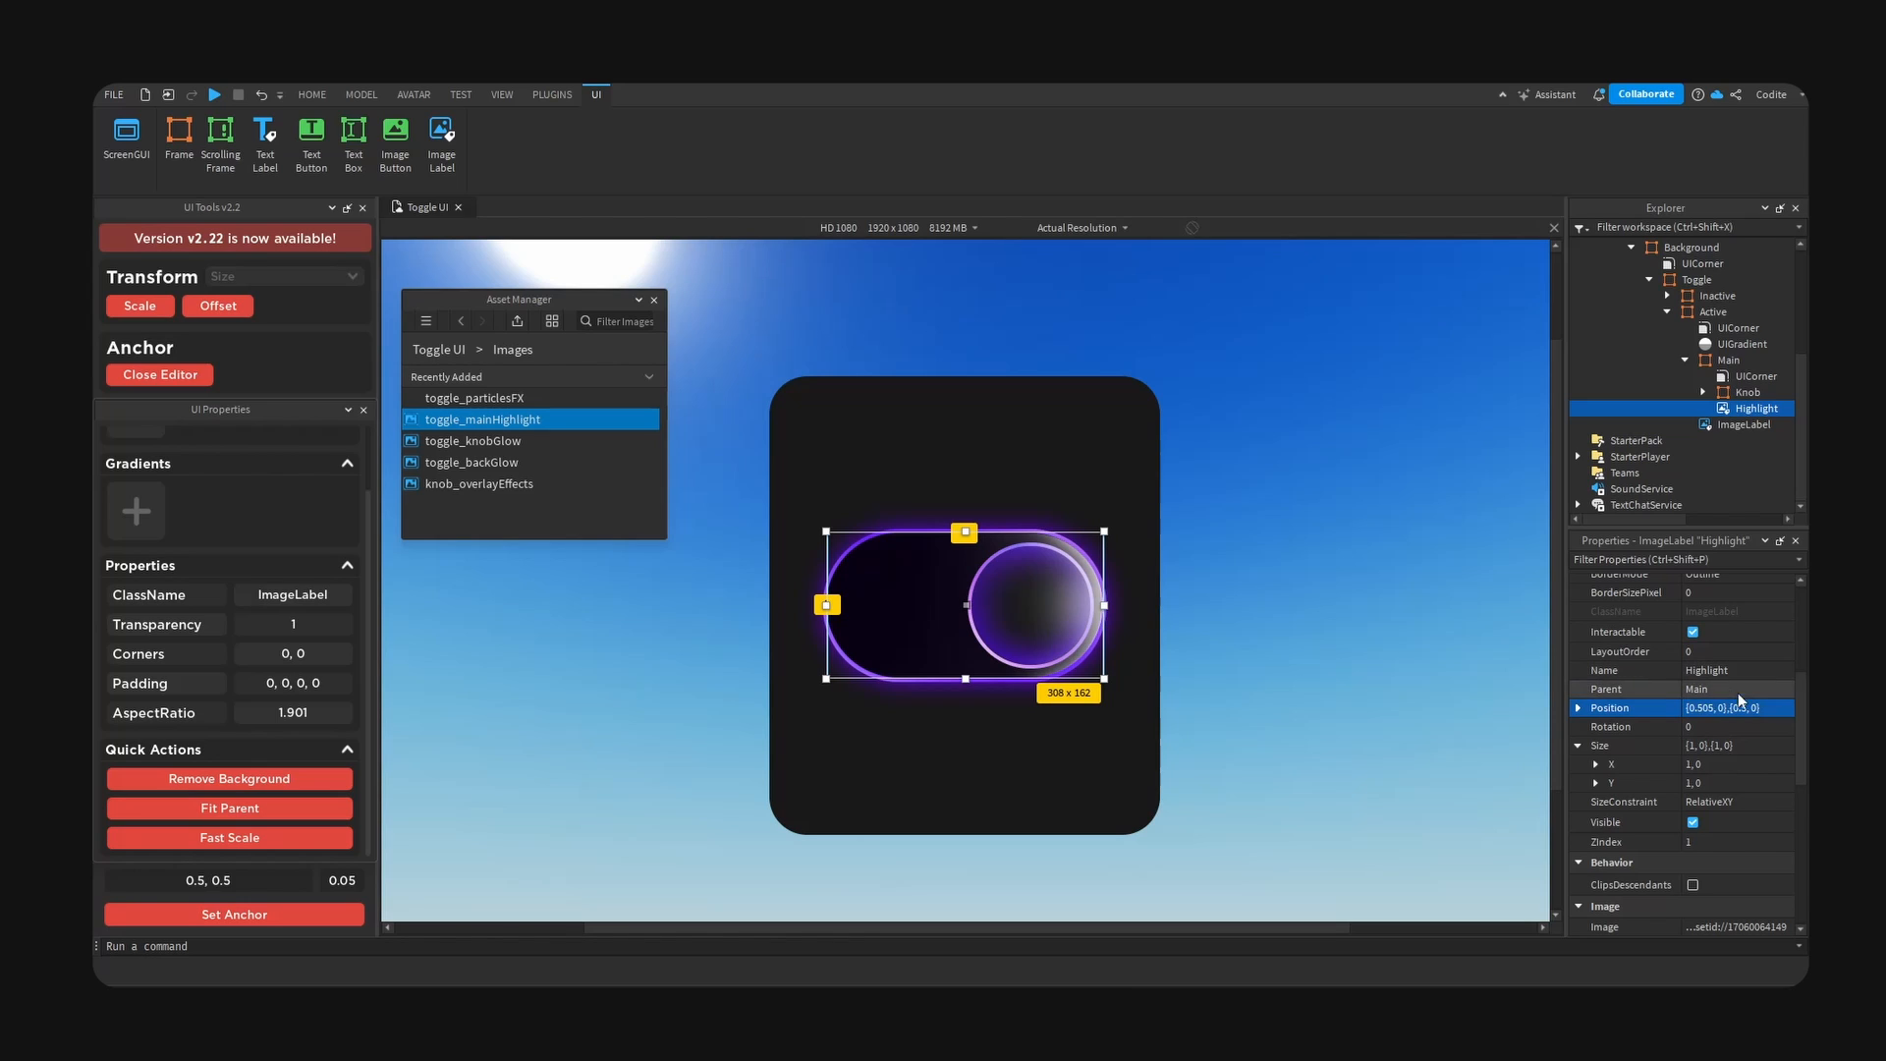
- Set the Highlight's image colour to purple, #6a00ff, and deselect the label
drag(1405, 434, 1405, 439)
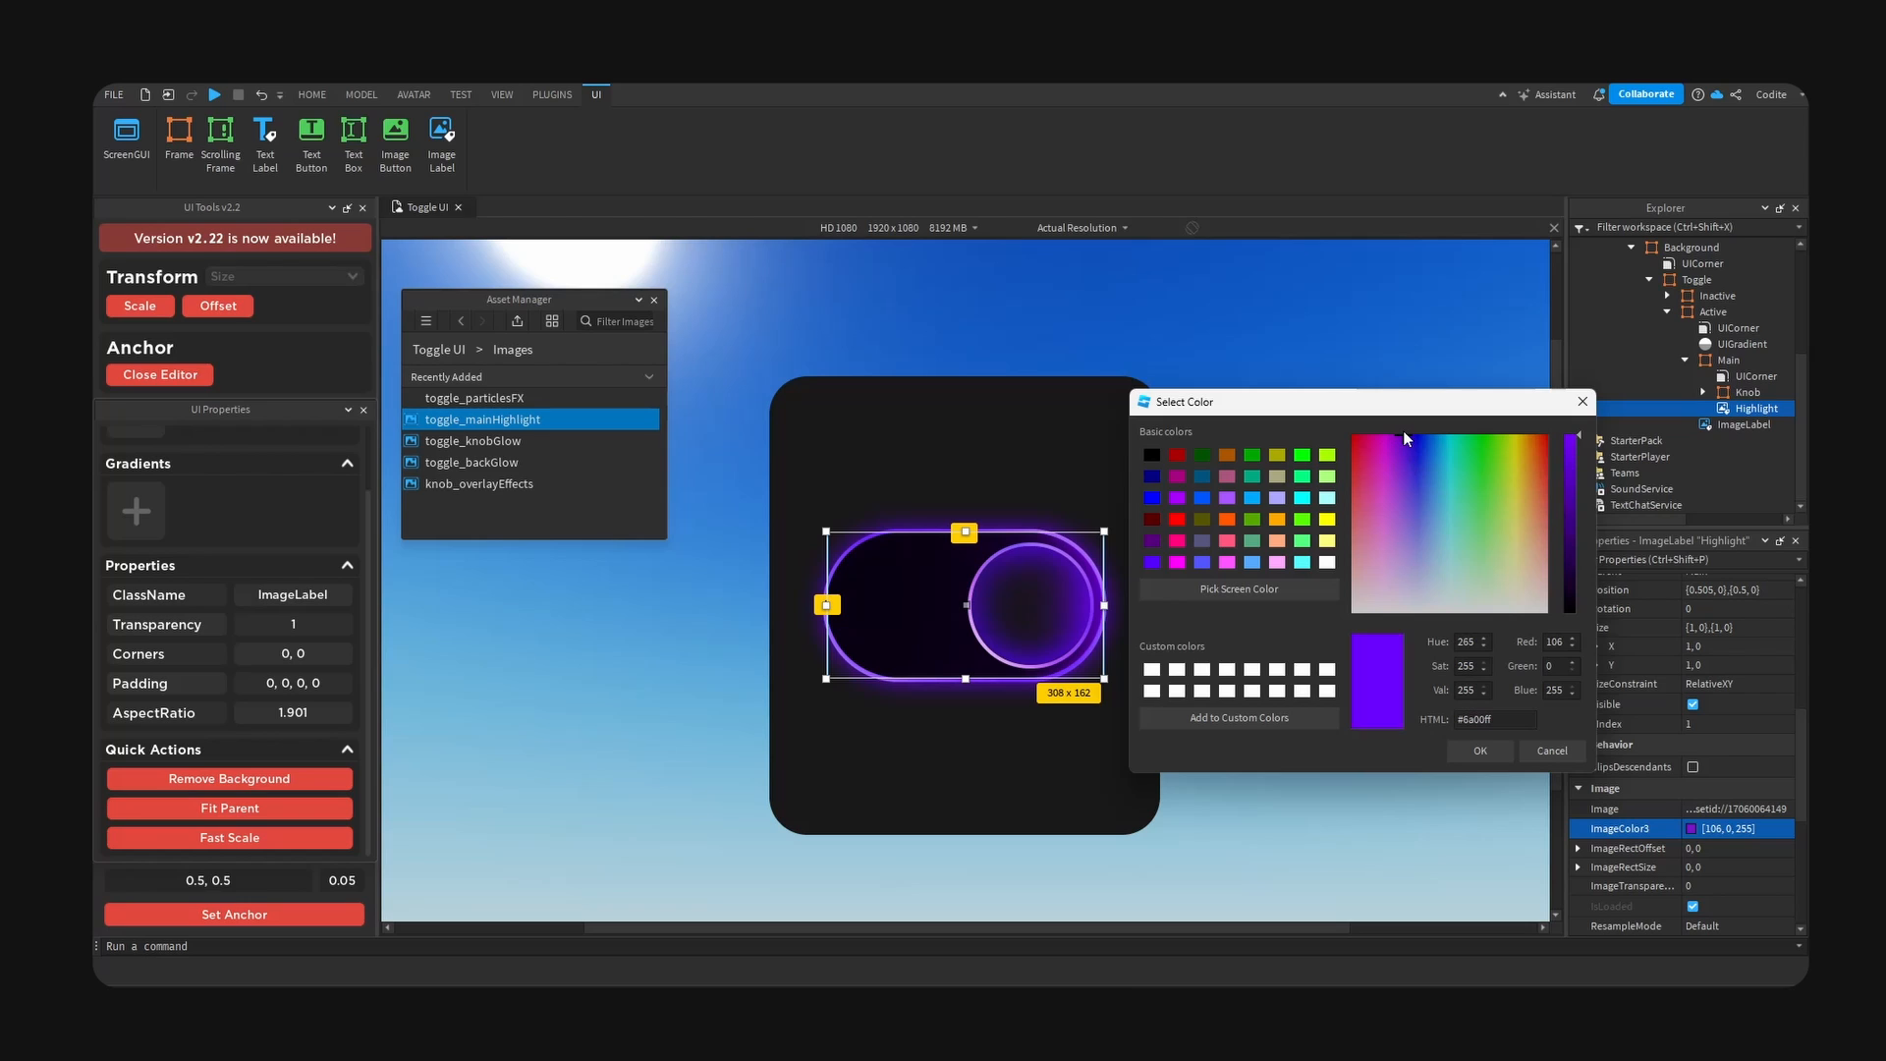
click(1480, 751)
click(1127, 616)
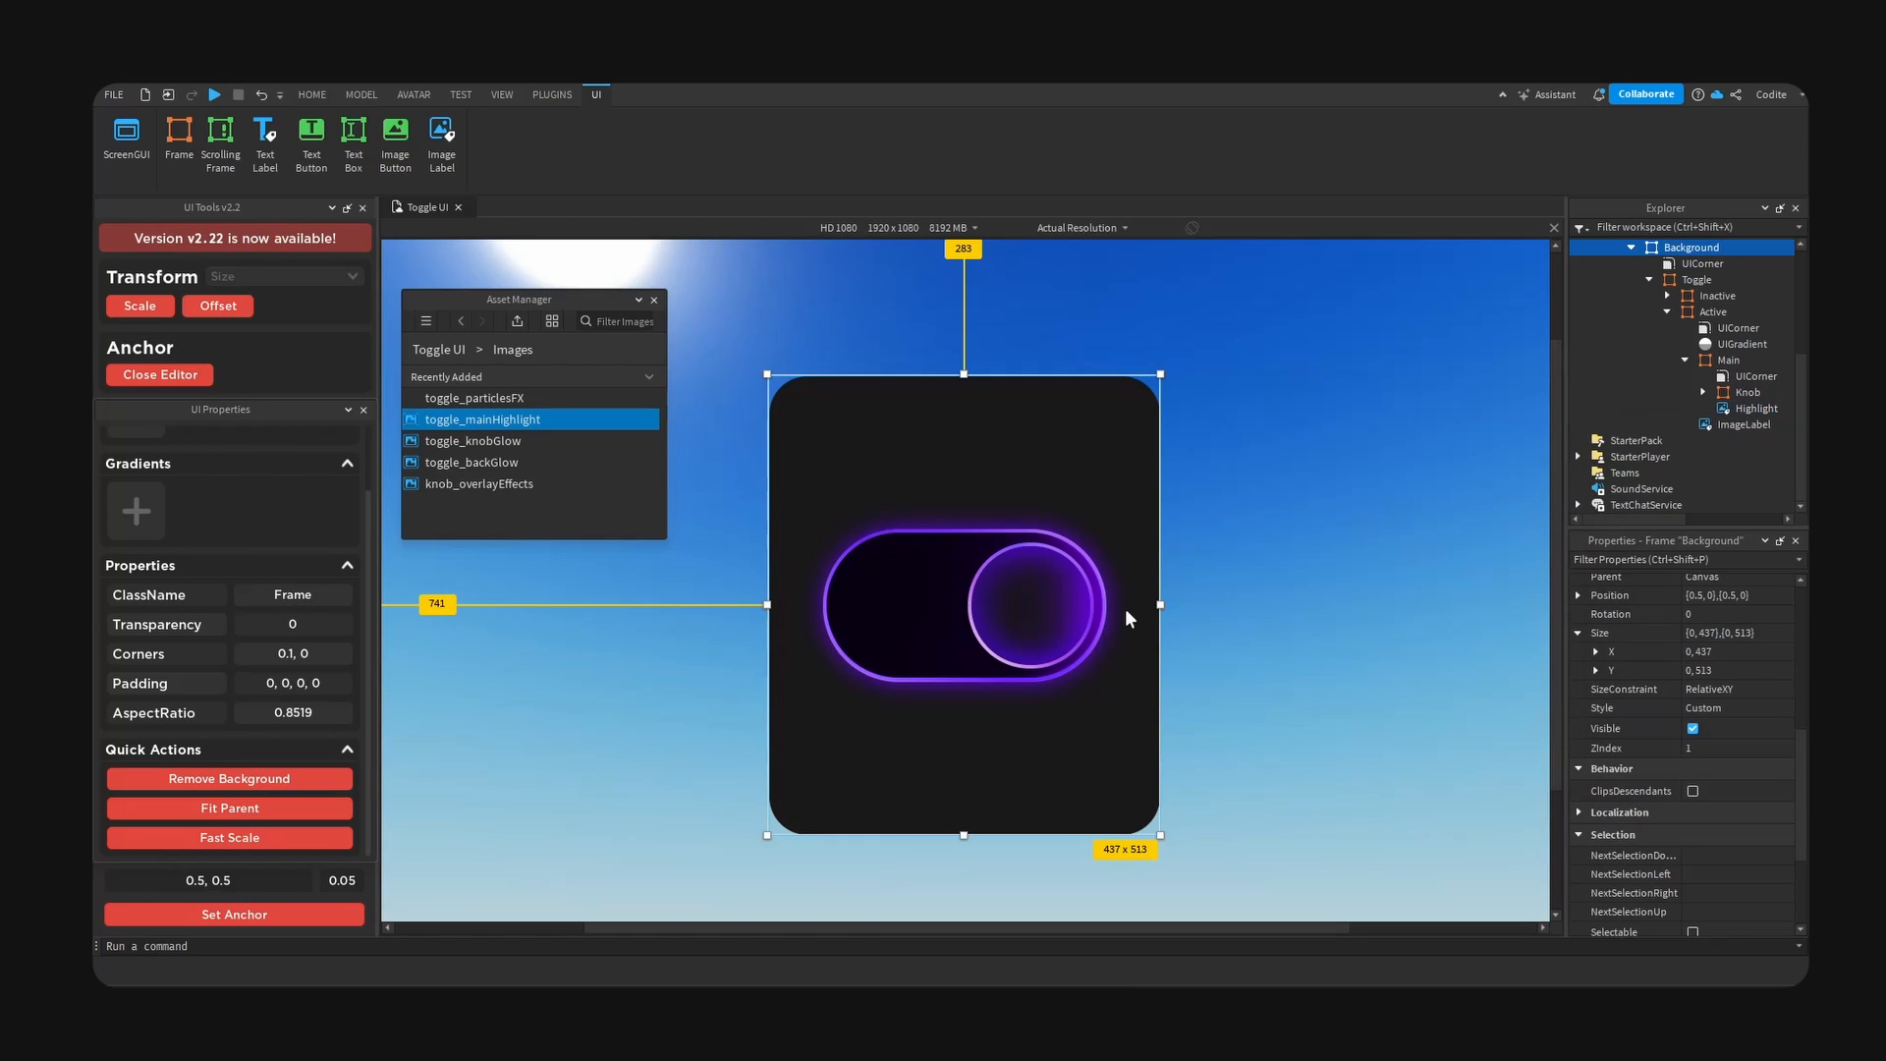
- Rename the image label directly under the Active frame as Glow
click(1065, 585)
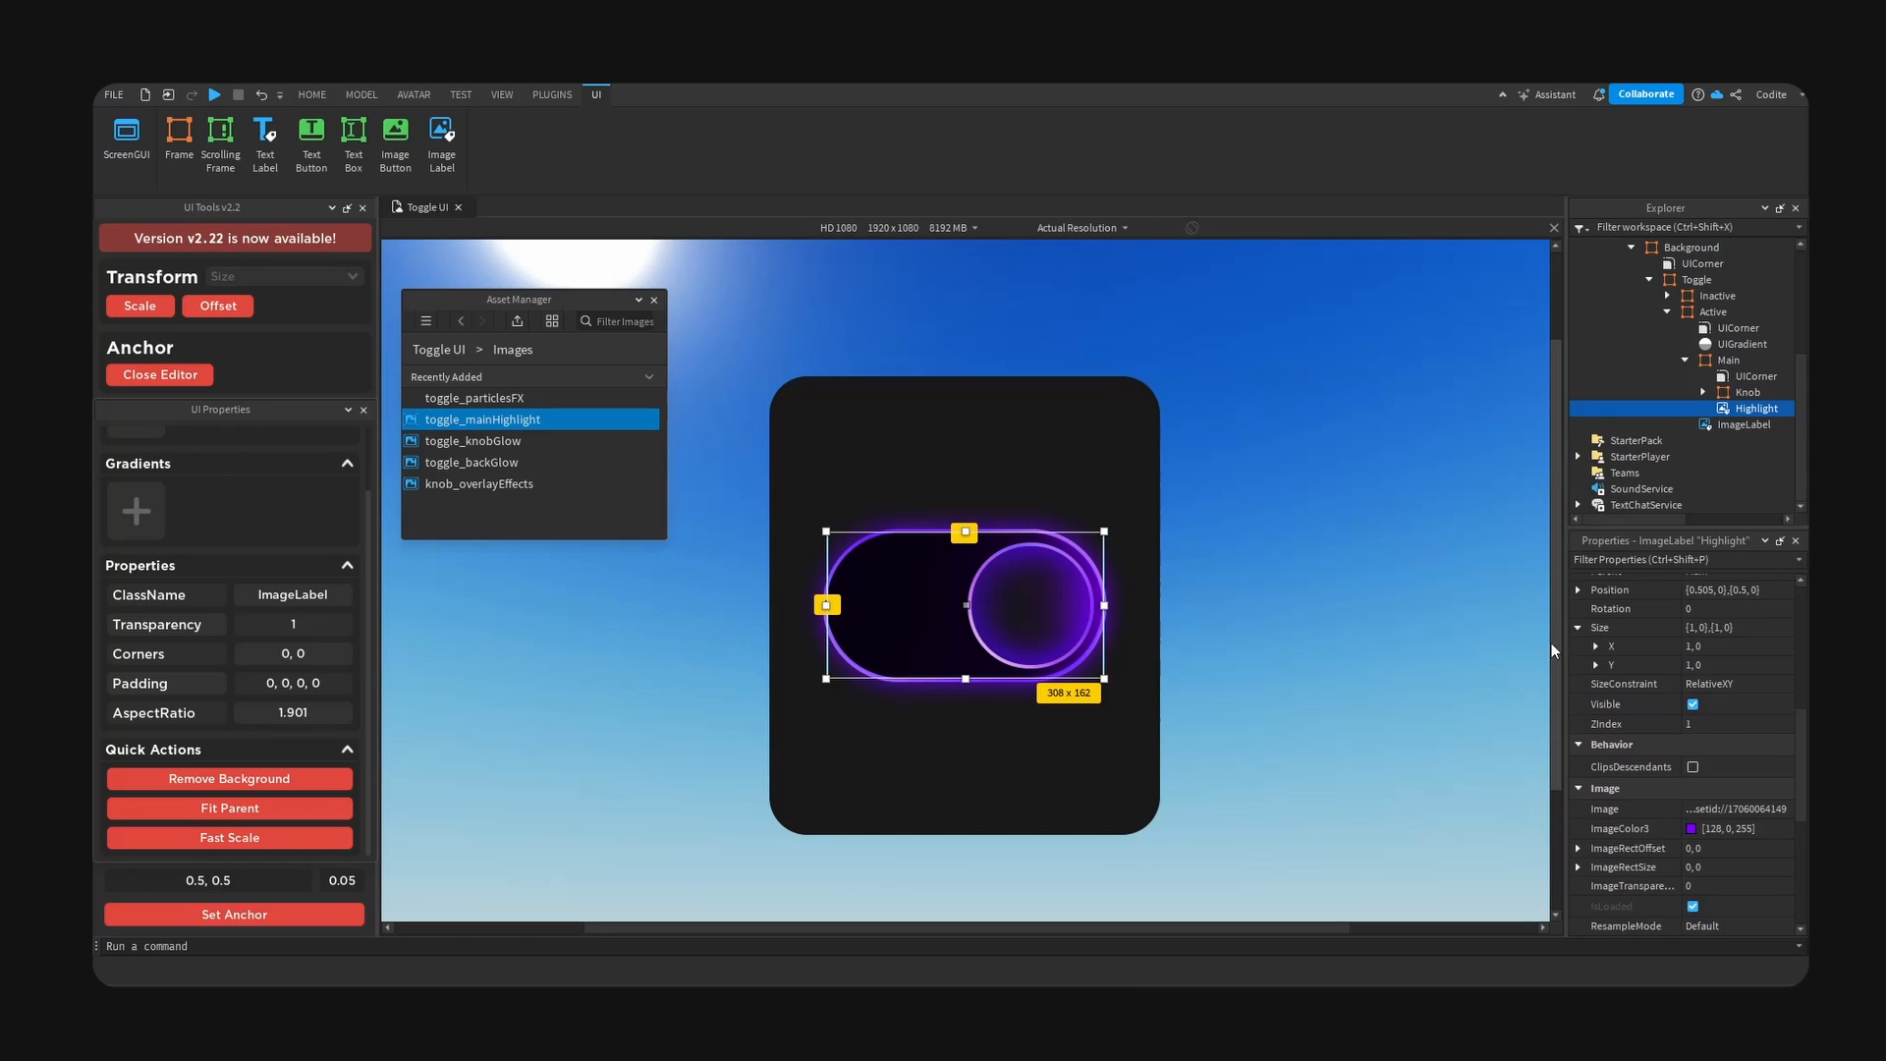
double_click(1741, 427)
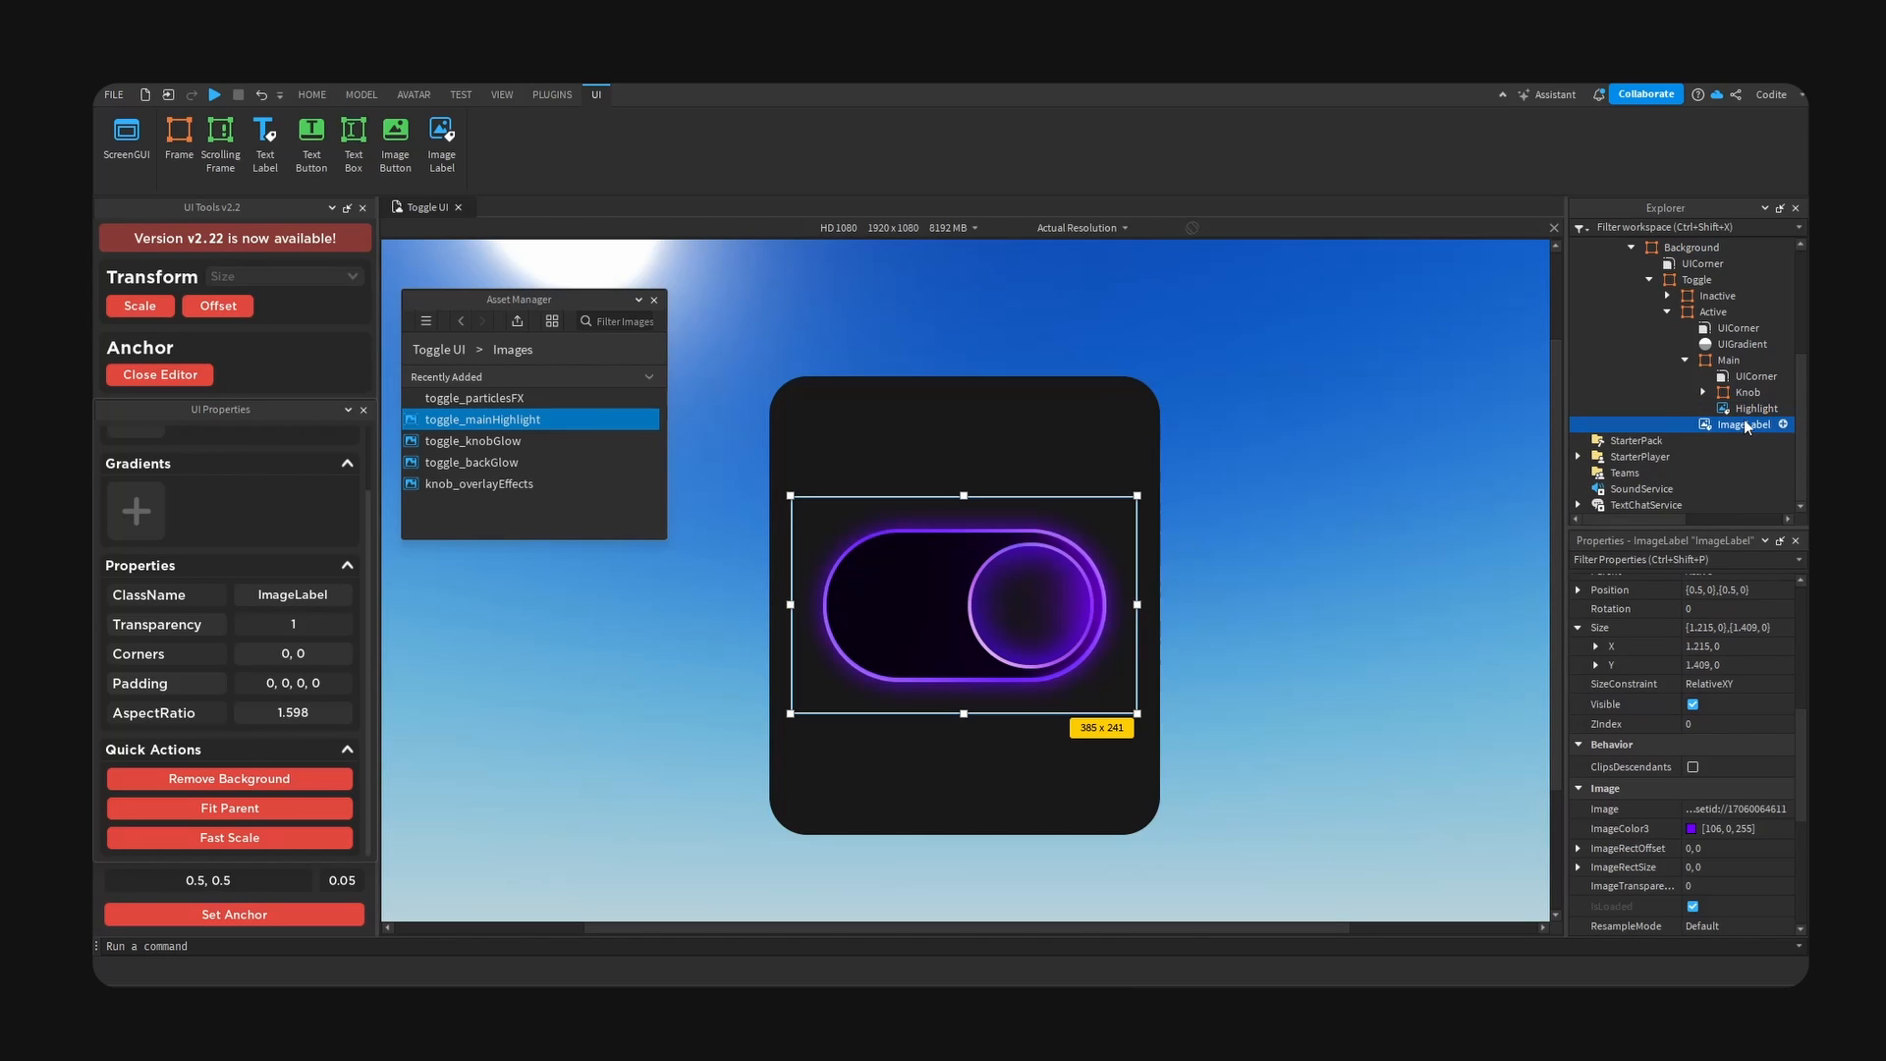
text(Glow)
key(Return)
- Insert a new image label under the Active frame and name it Particles
click(1686, 360)
click(1689, 360)
click(1741, 361)
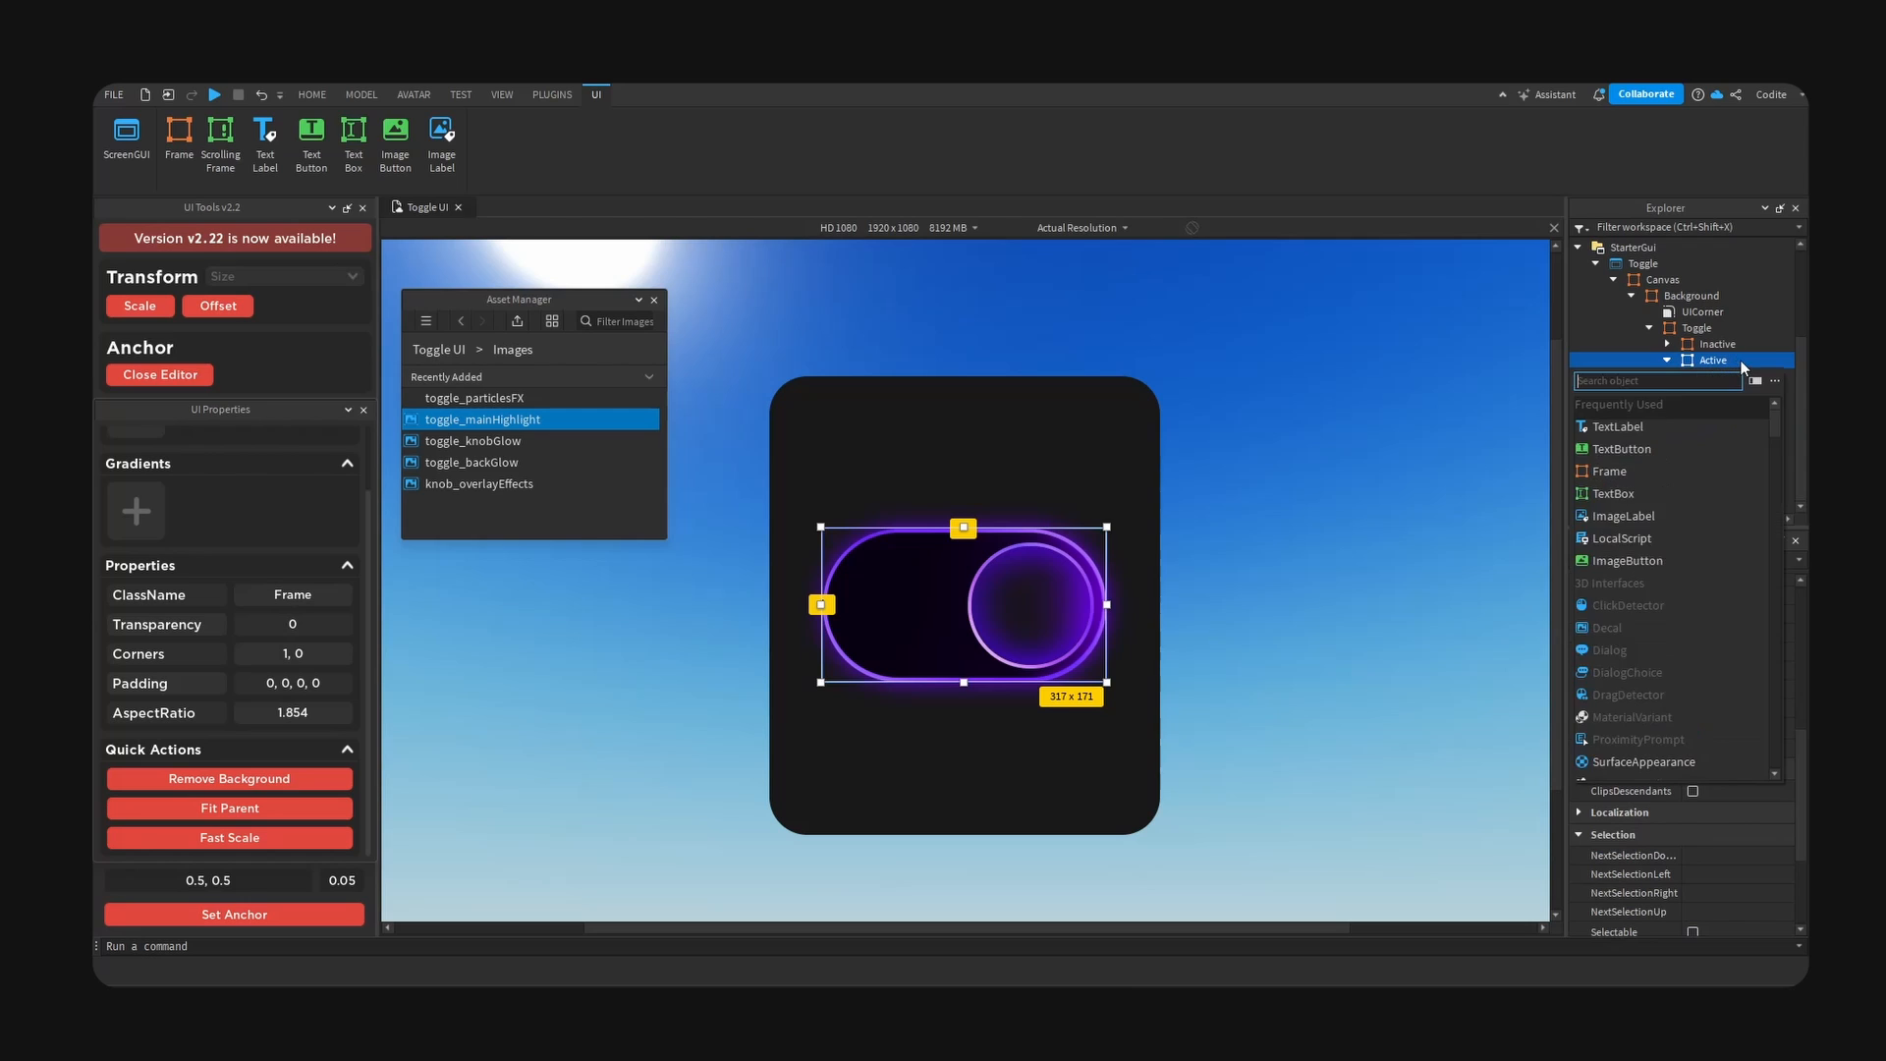
text(ima)
key(Return)
click(1748, 446)
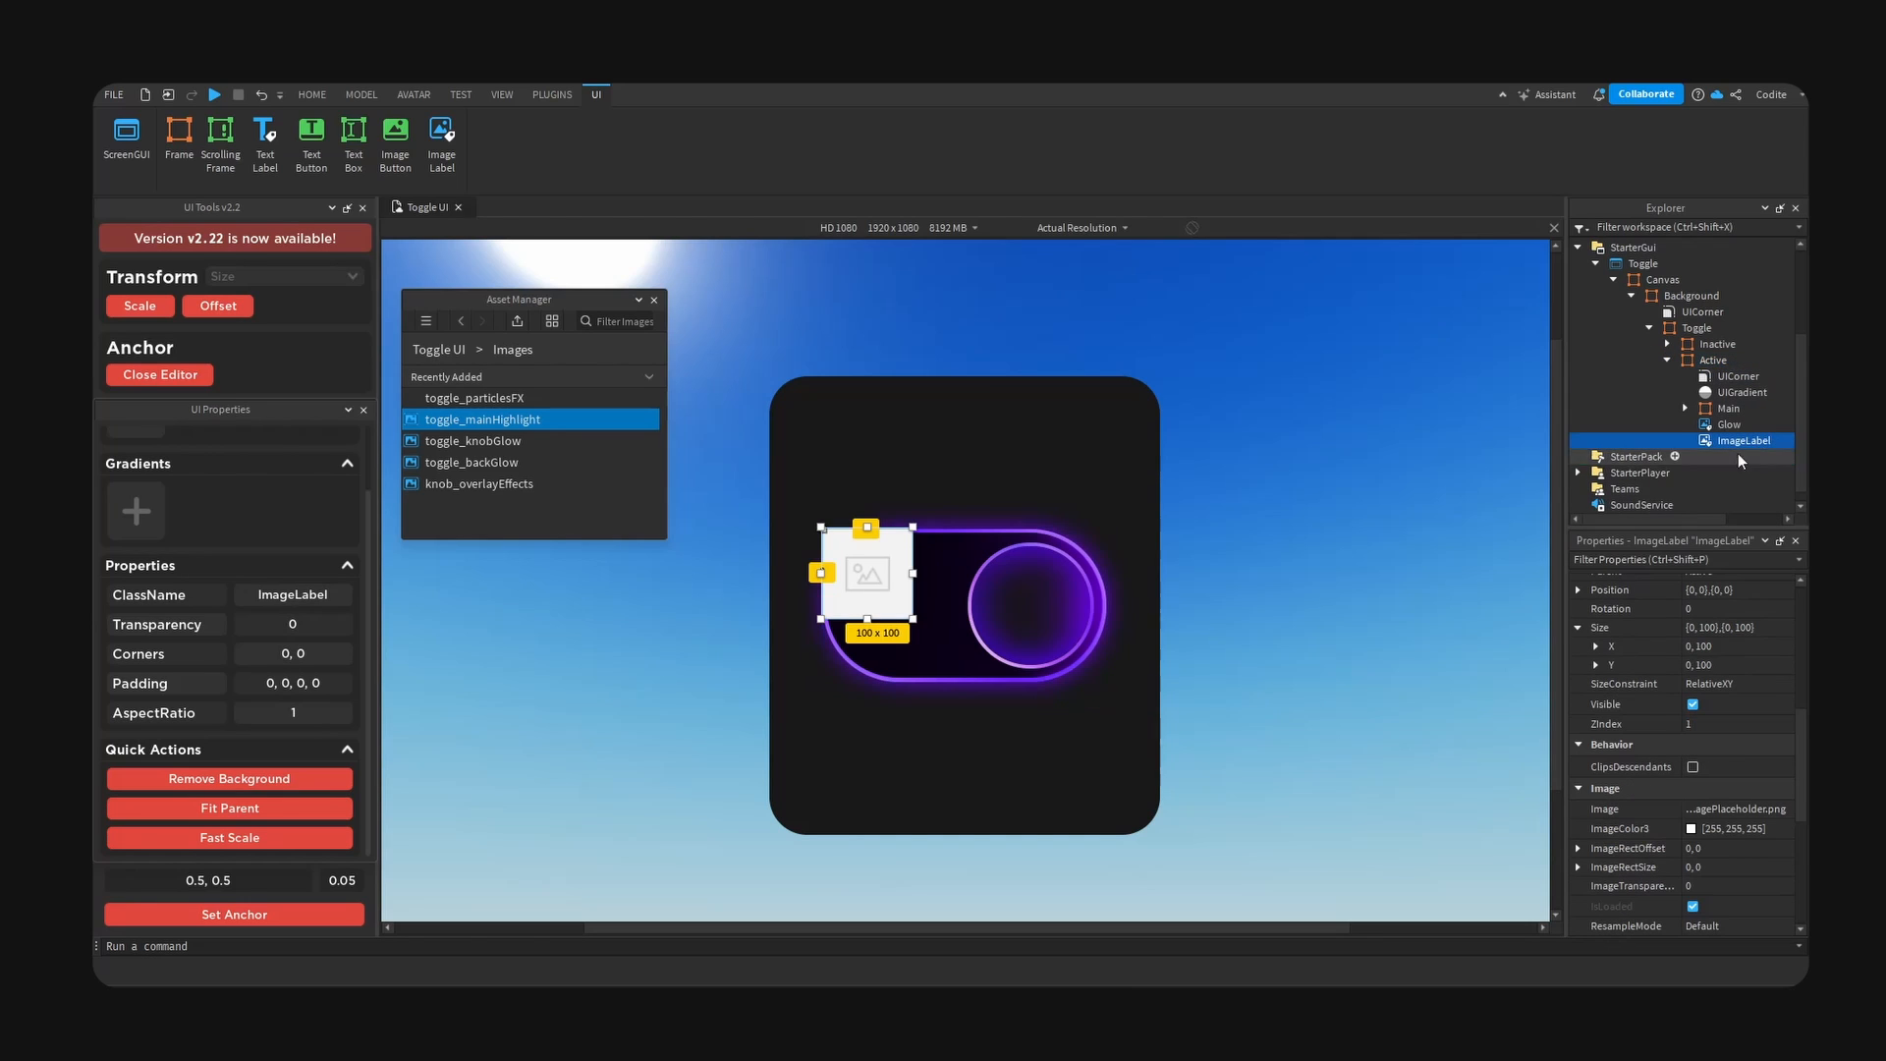
key(F2)
text(Particles)
key(Return)
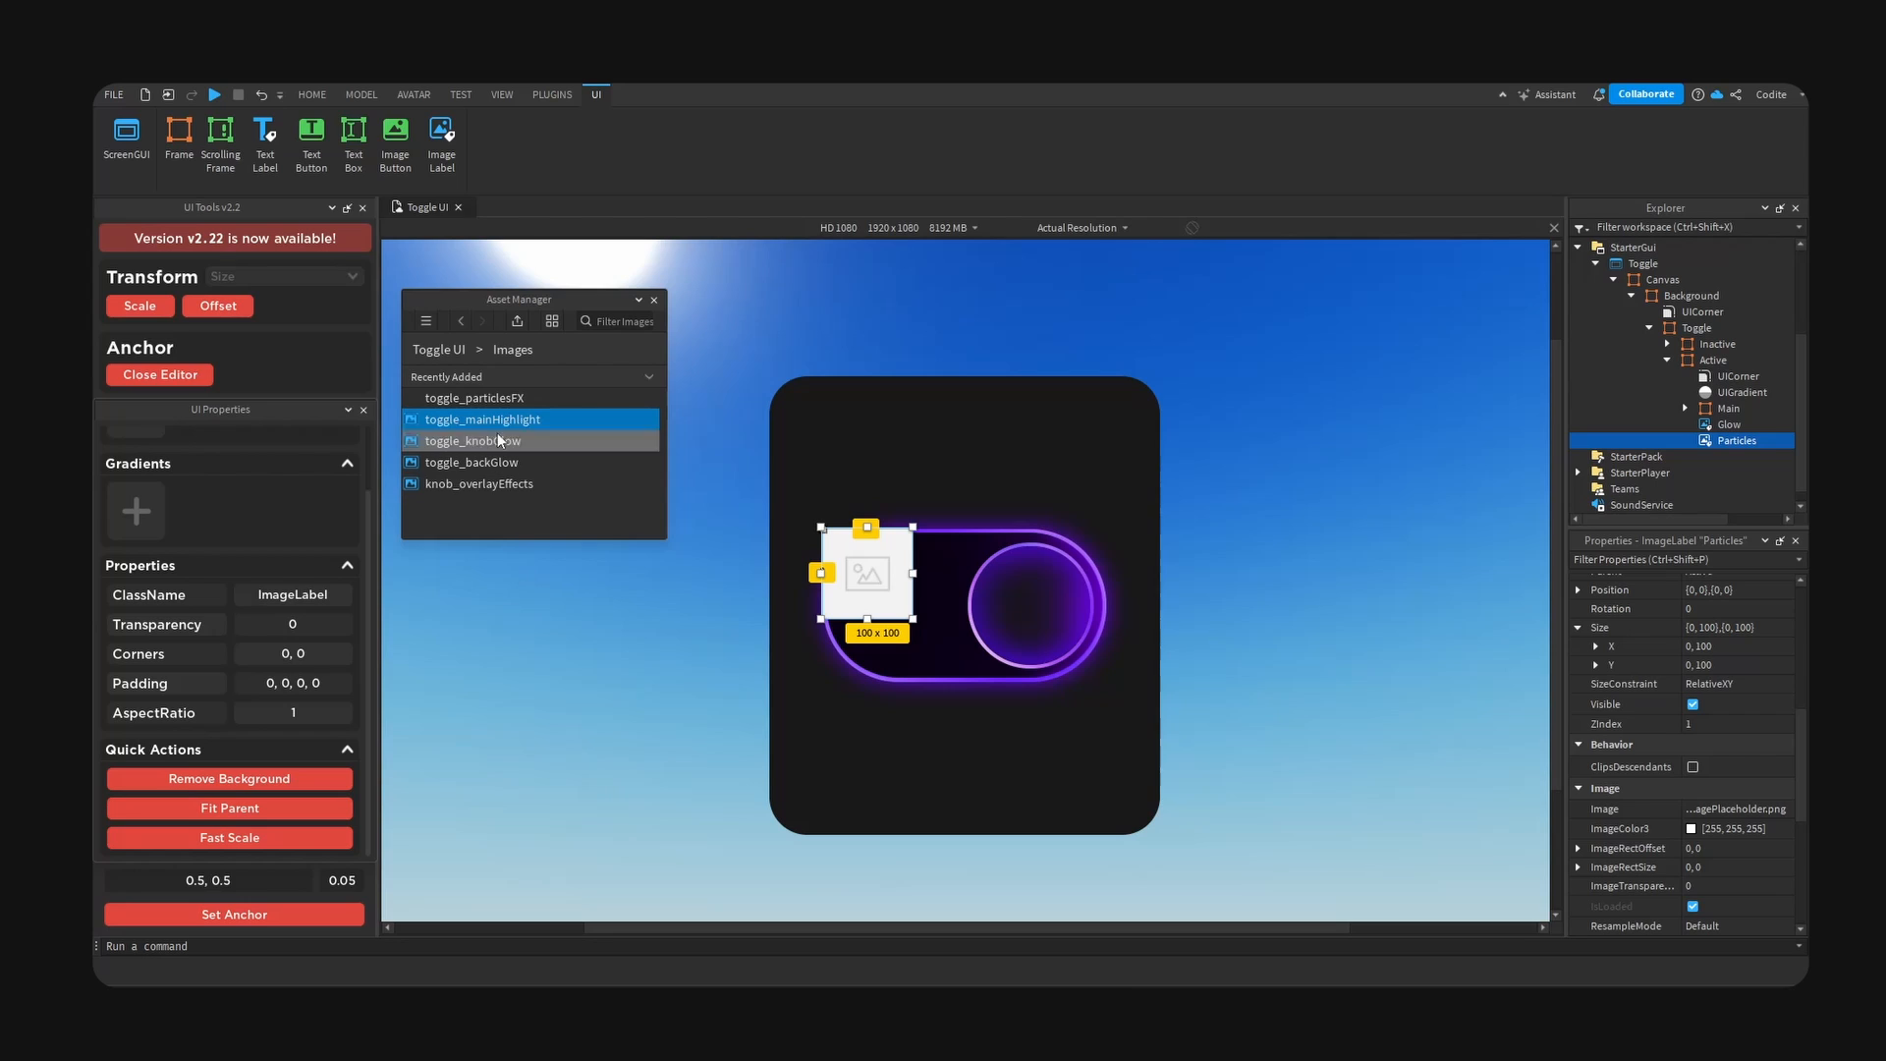
- Assign the toggle_particlesFX image to the Particles label and centre it with a 0.5, 0.5 anchor
click(506, 398)
click(1764, 810)
key(ctrl+v)
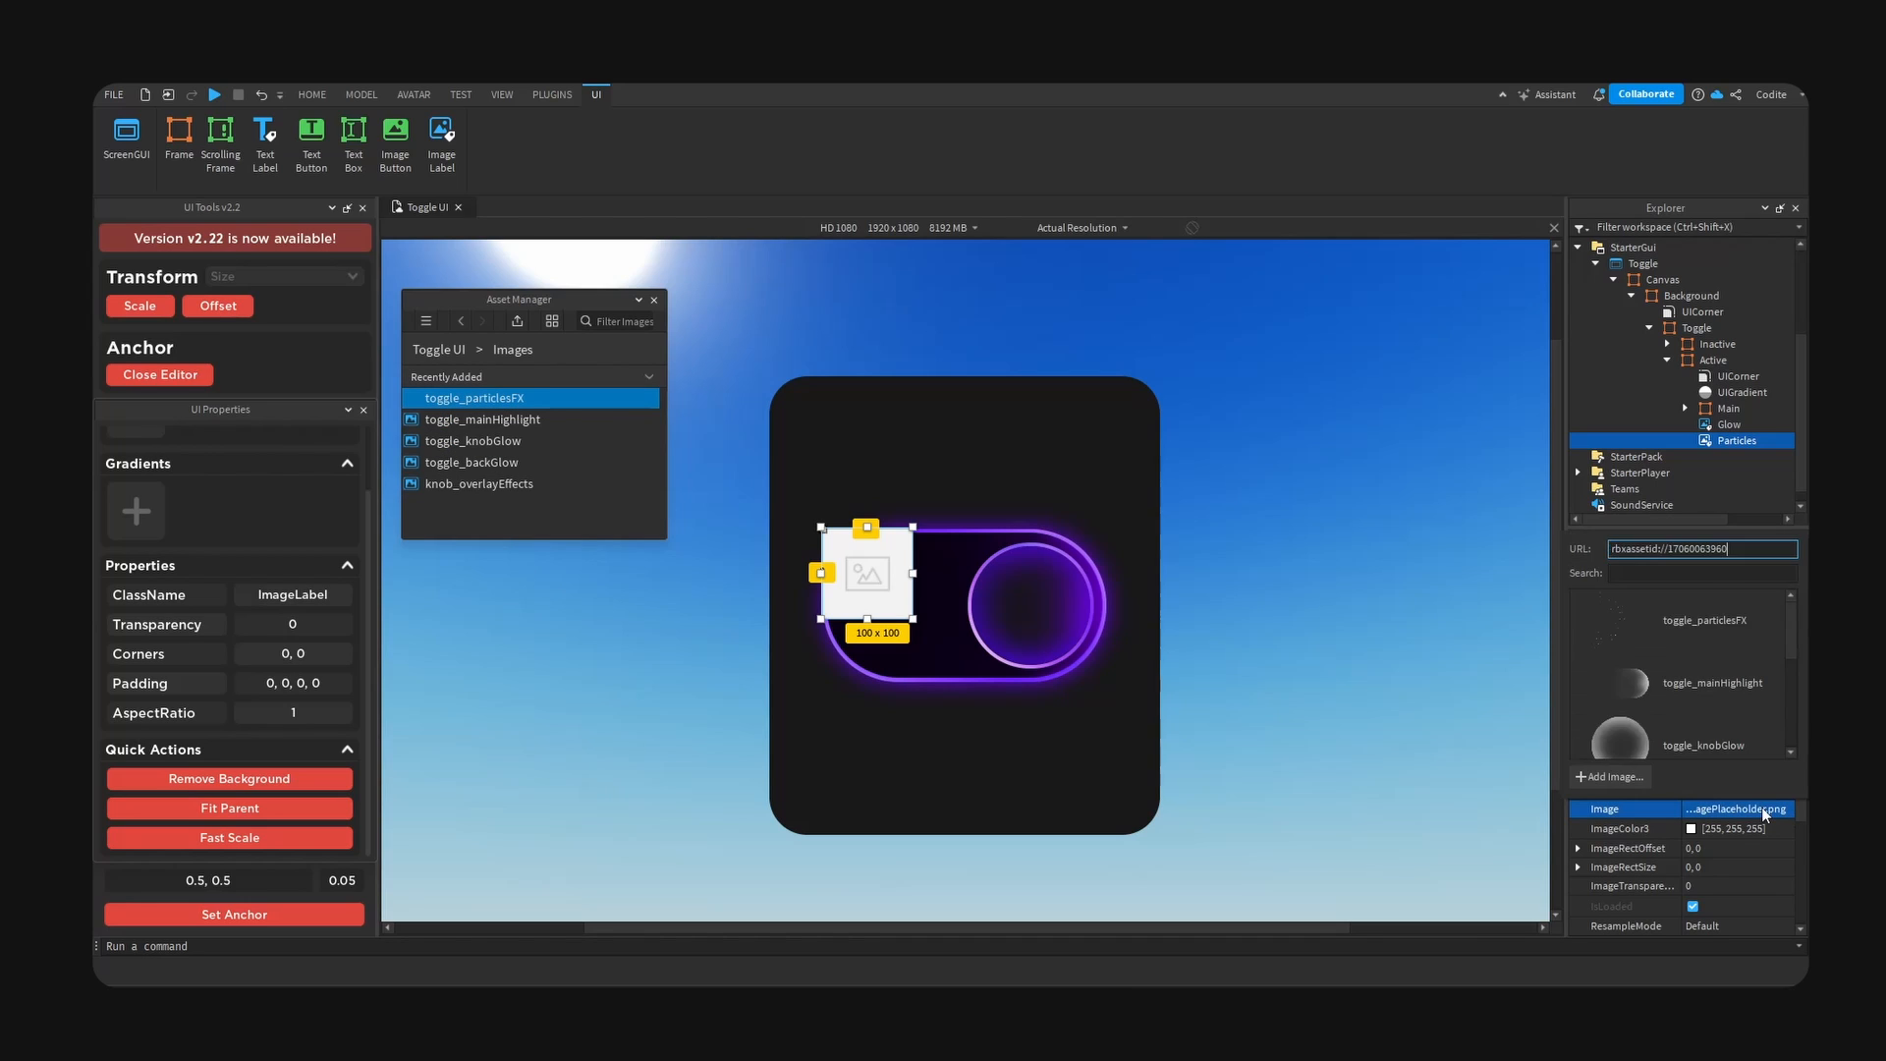
key(Return)
click(339, 913)
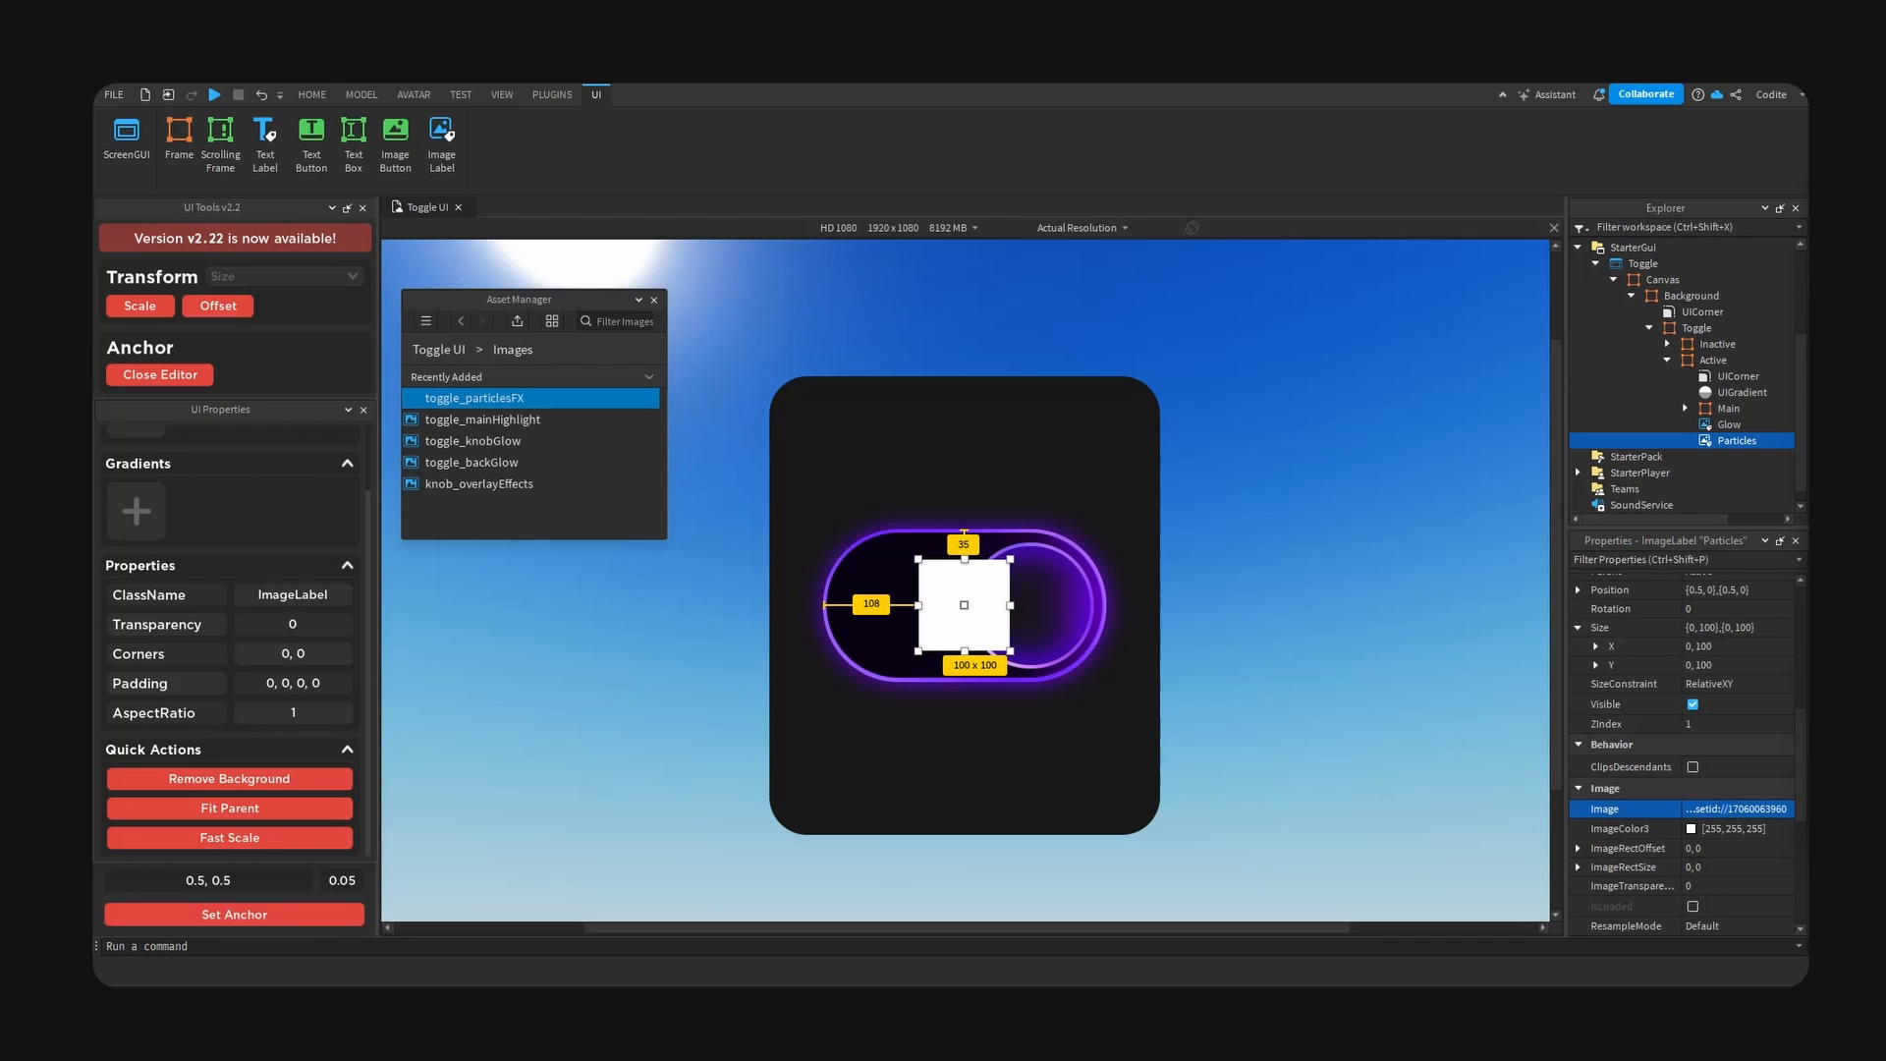
- Size the Particles label to 91 by 155 pixels, remove its background, and convert its size to scale
click(1758, 645)
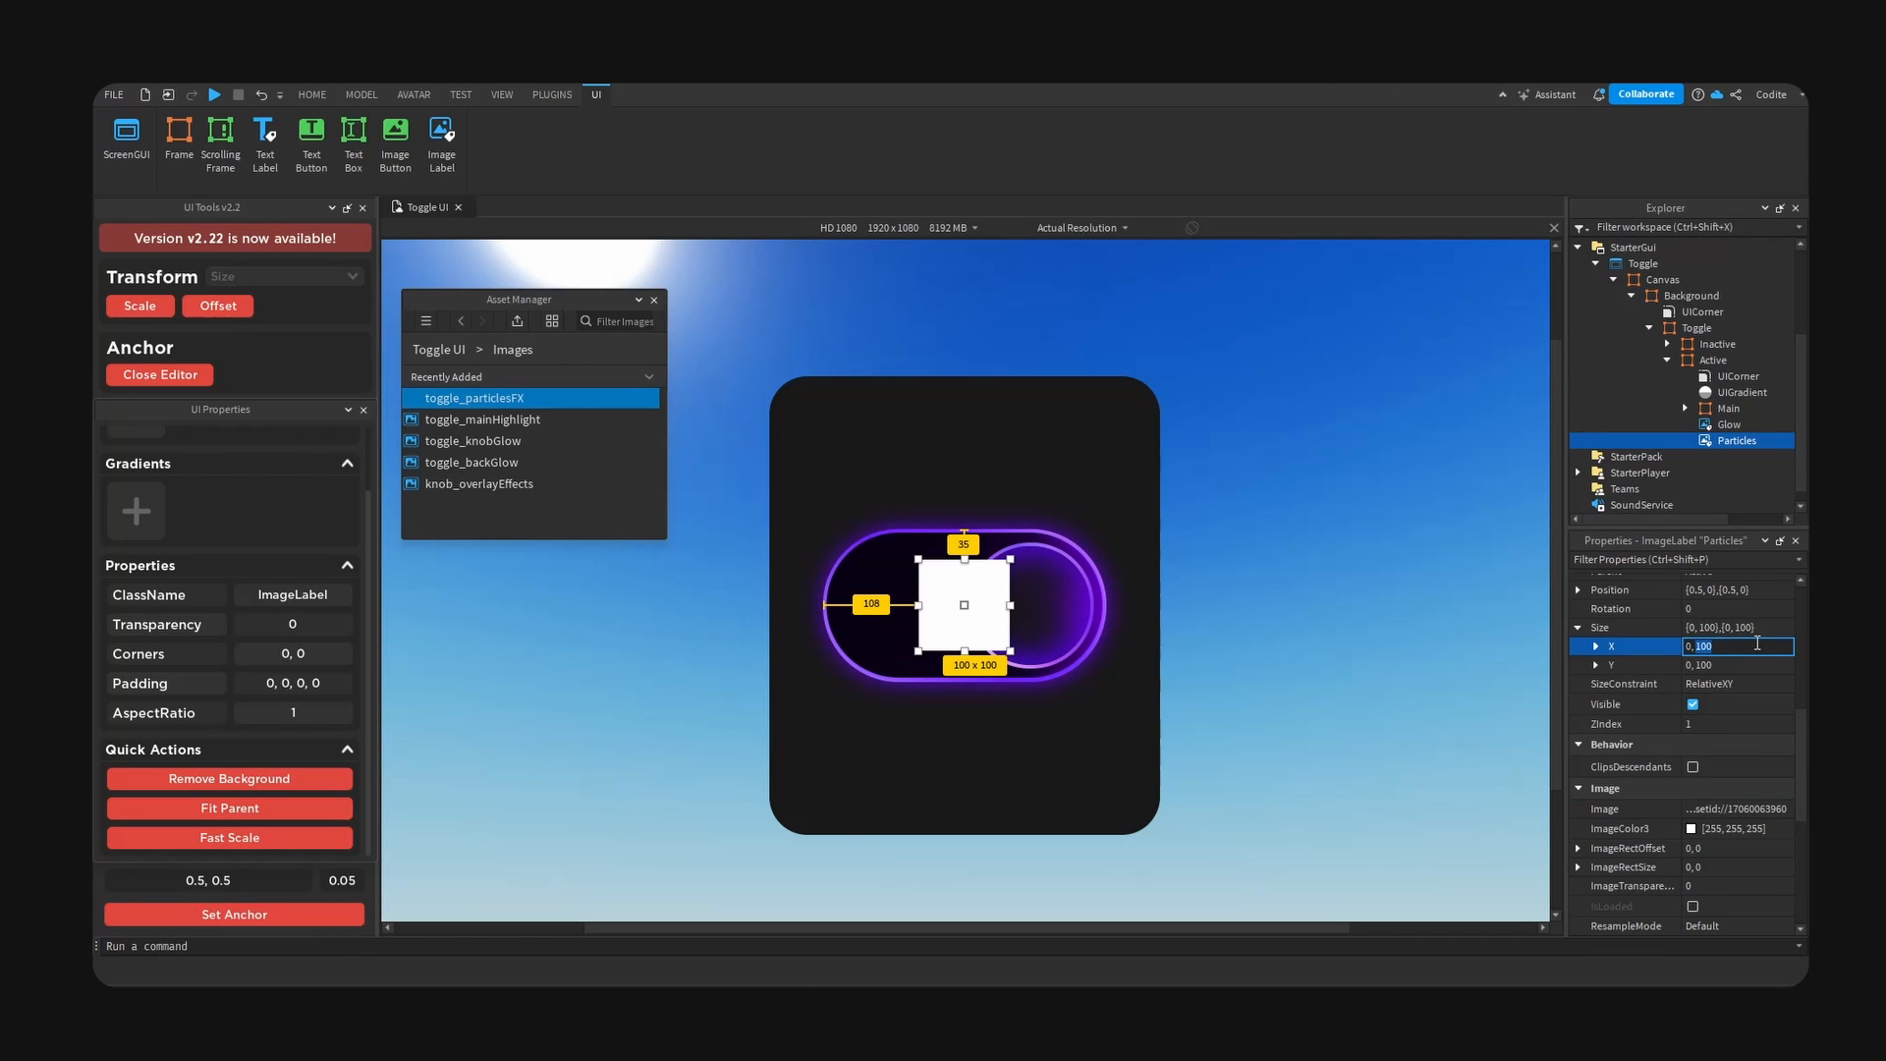
text(0, 91)
click(1745, 664)
text(0, 1)
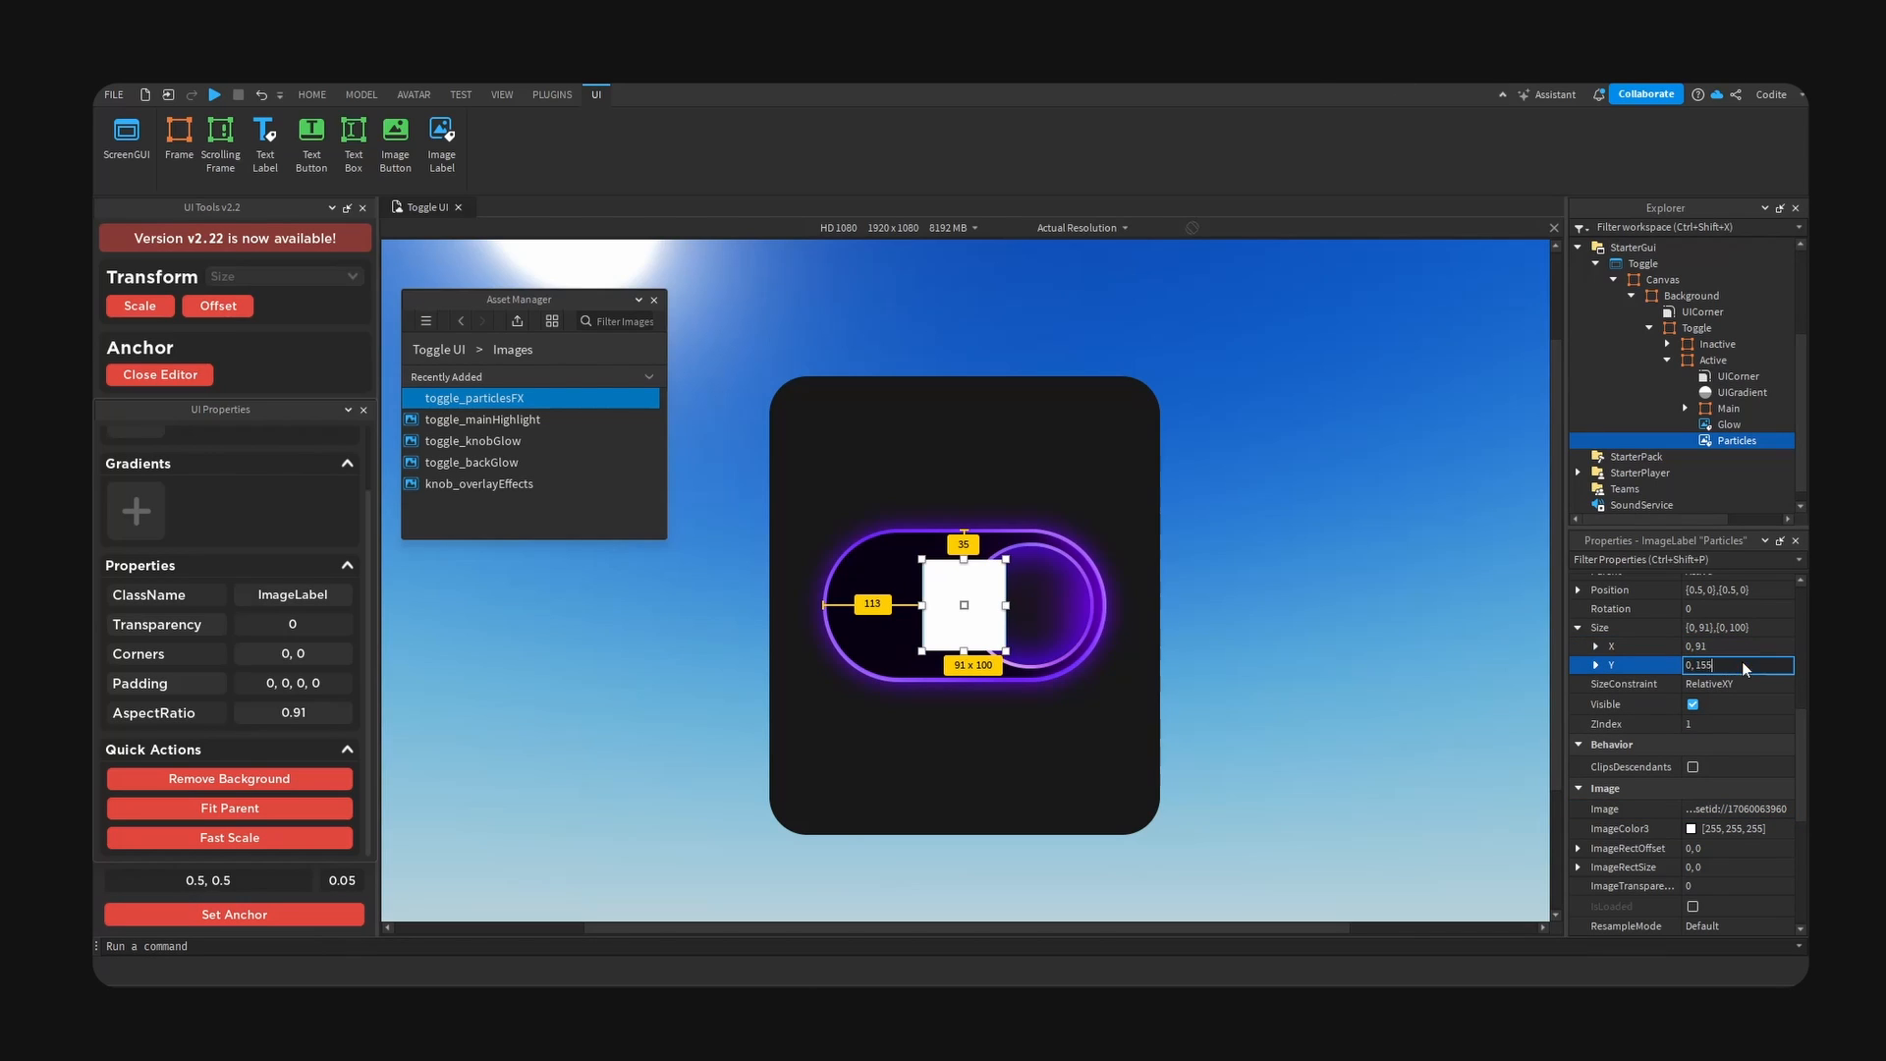
text(55)
key(Return)
click(182, 778)
click(162, 307)
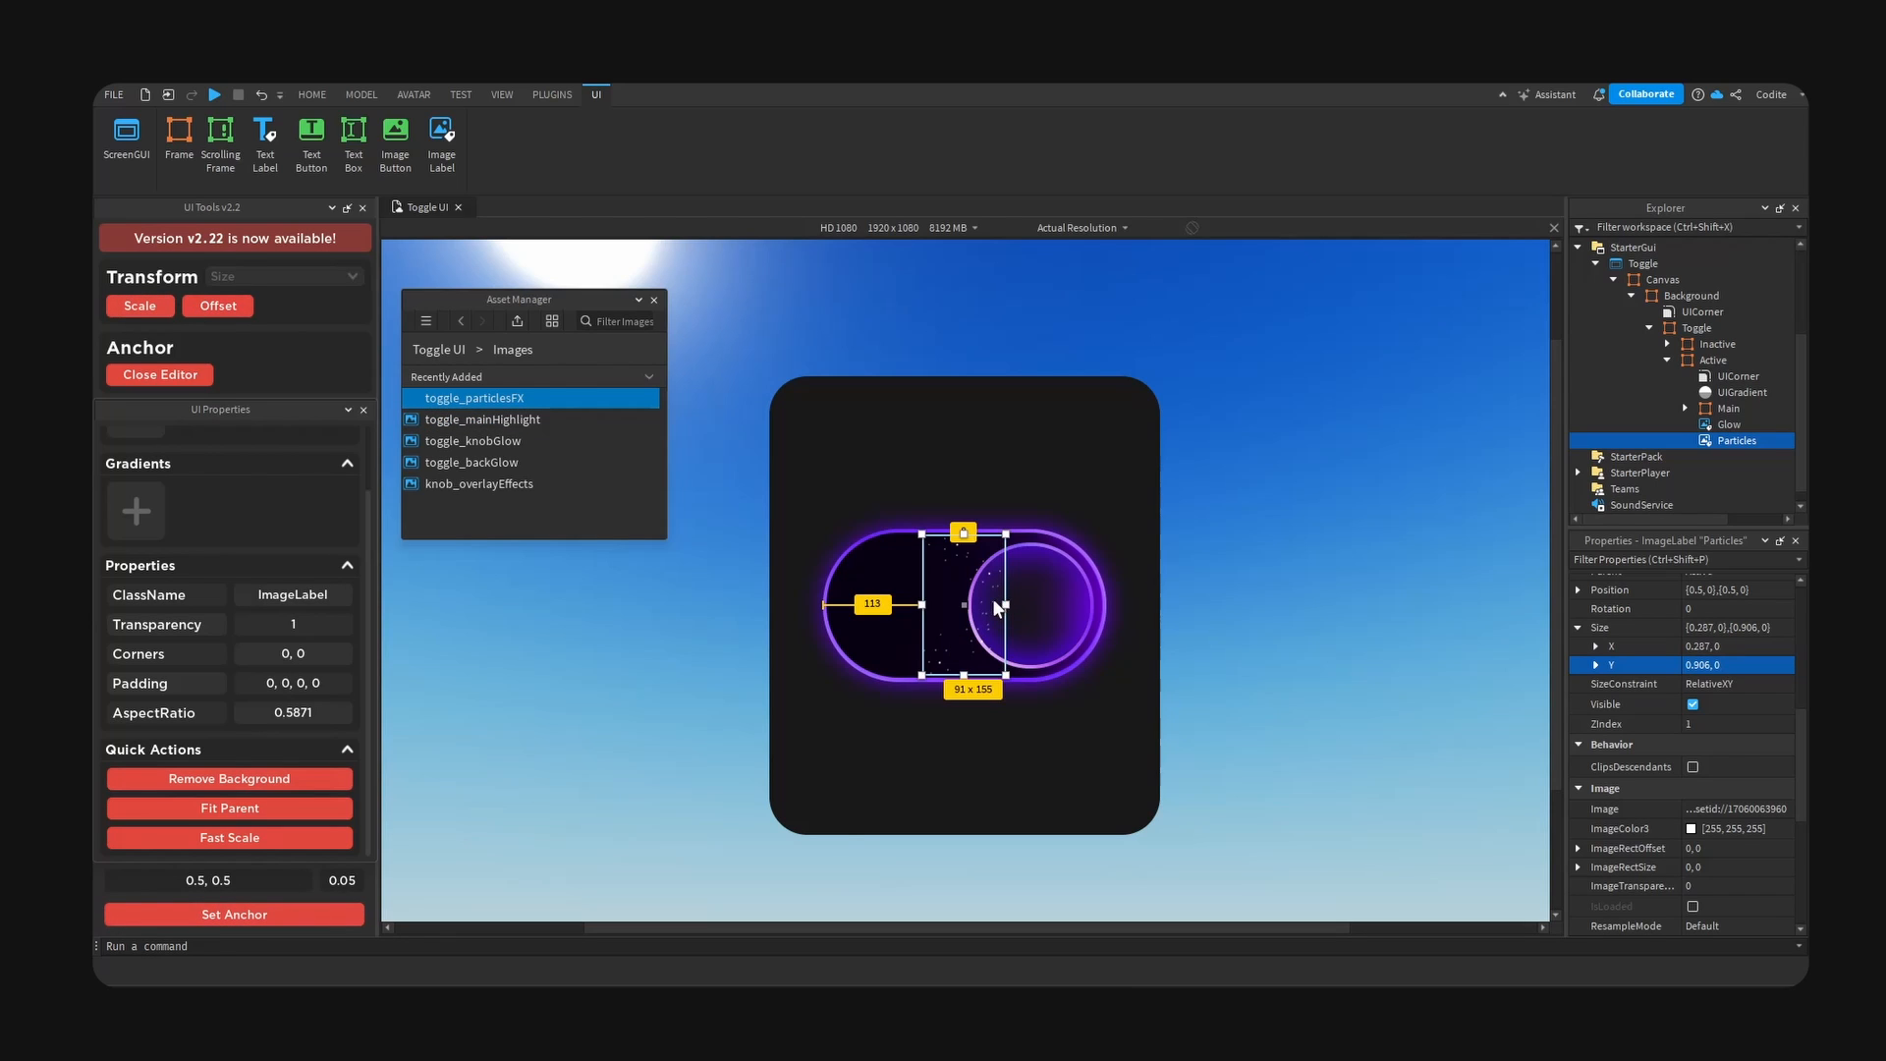
- Move the Particles label over the knob's right edge and tint its image light purple, #d5abff
drag(999, 607, 1107, 599)
click(1690, 830)
mouse_move(1022, 341)
mouse_down()
mouse_move(1452, 405)
mouse_move(1410, 434)
mouse_move(1422, 561)
mouse_up()
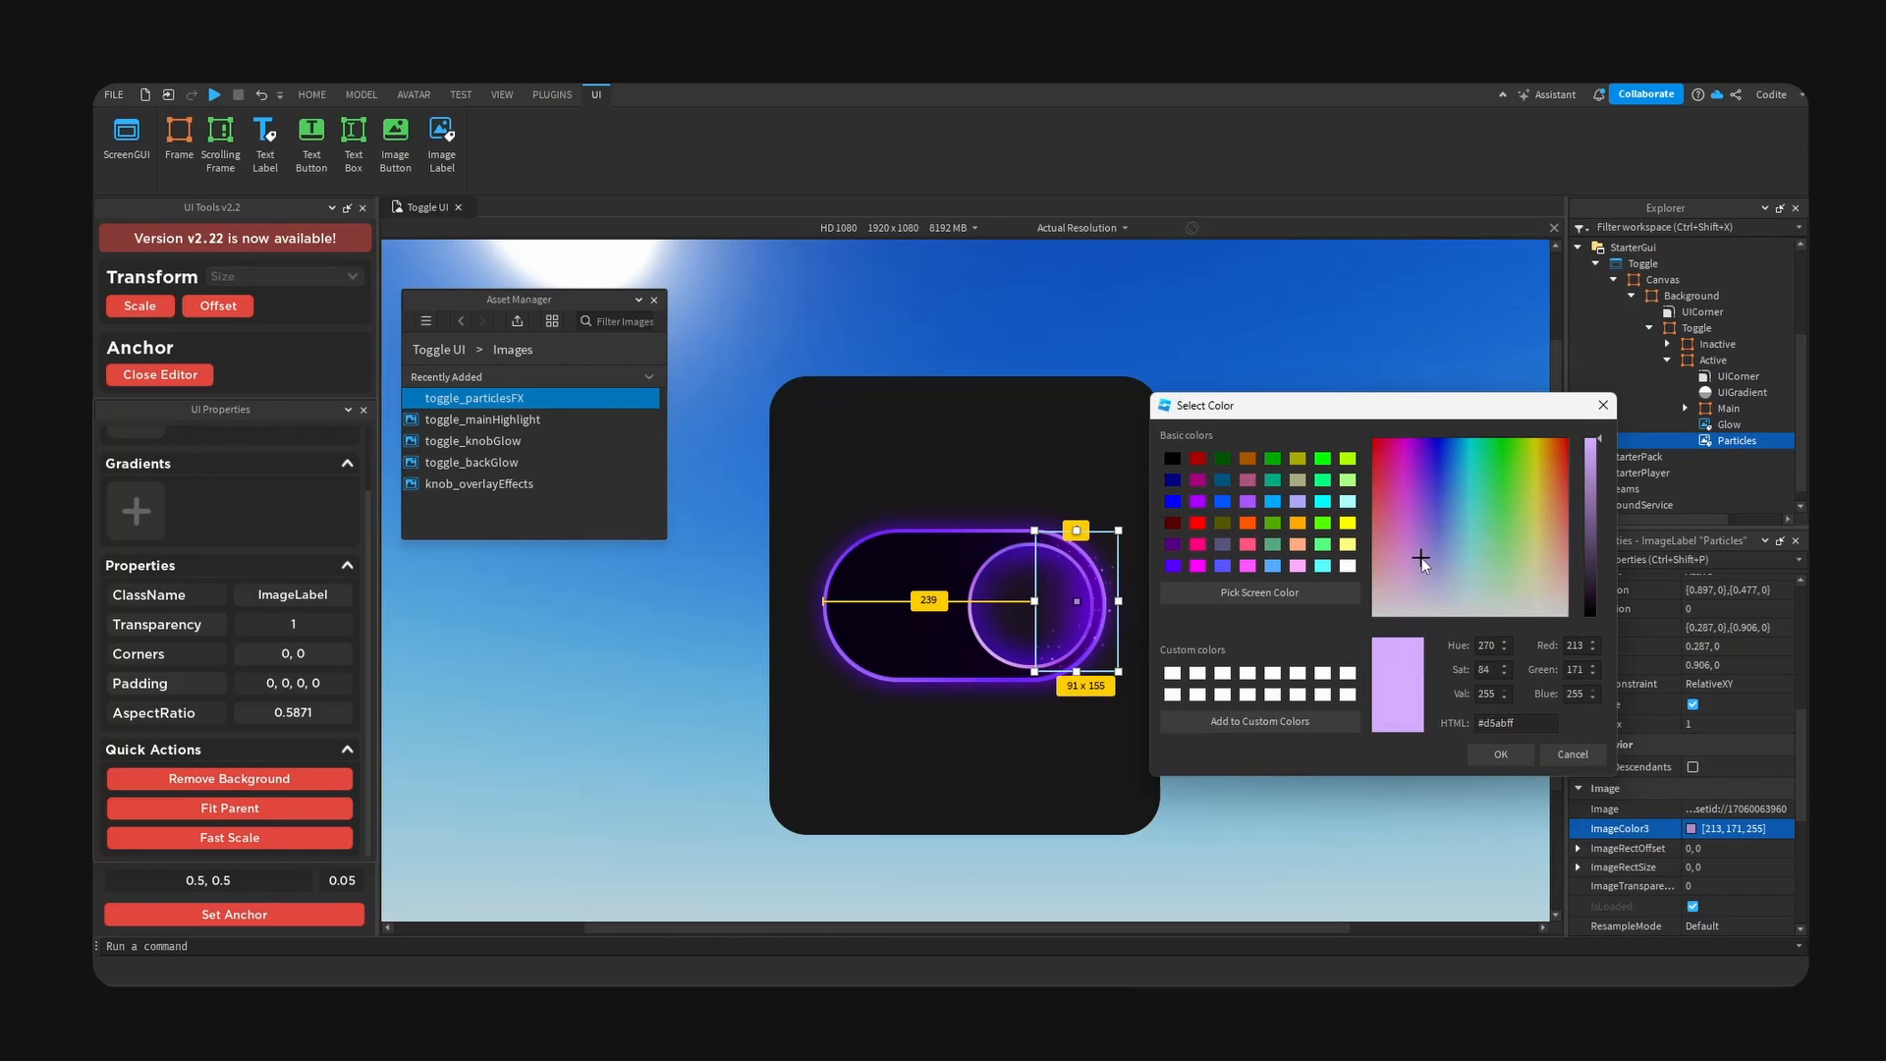
click(1501, 755)
click(1076, 753)
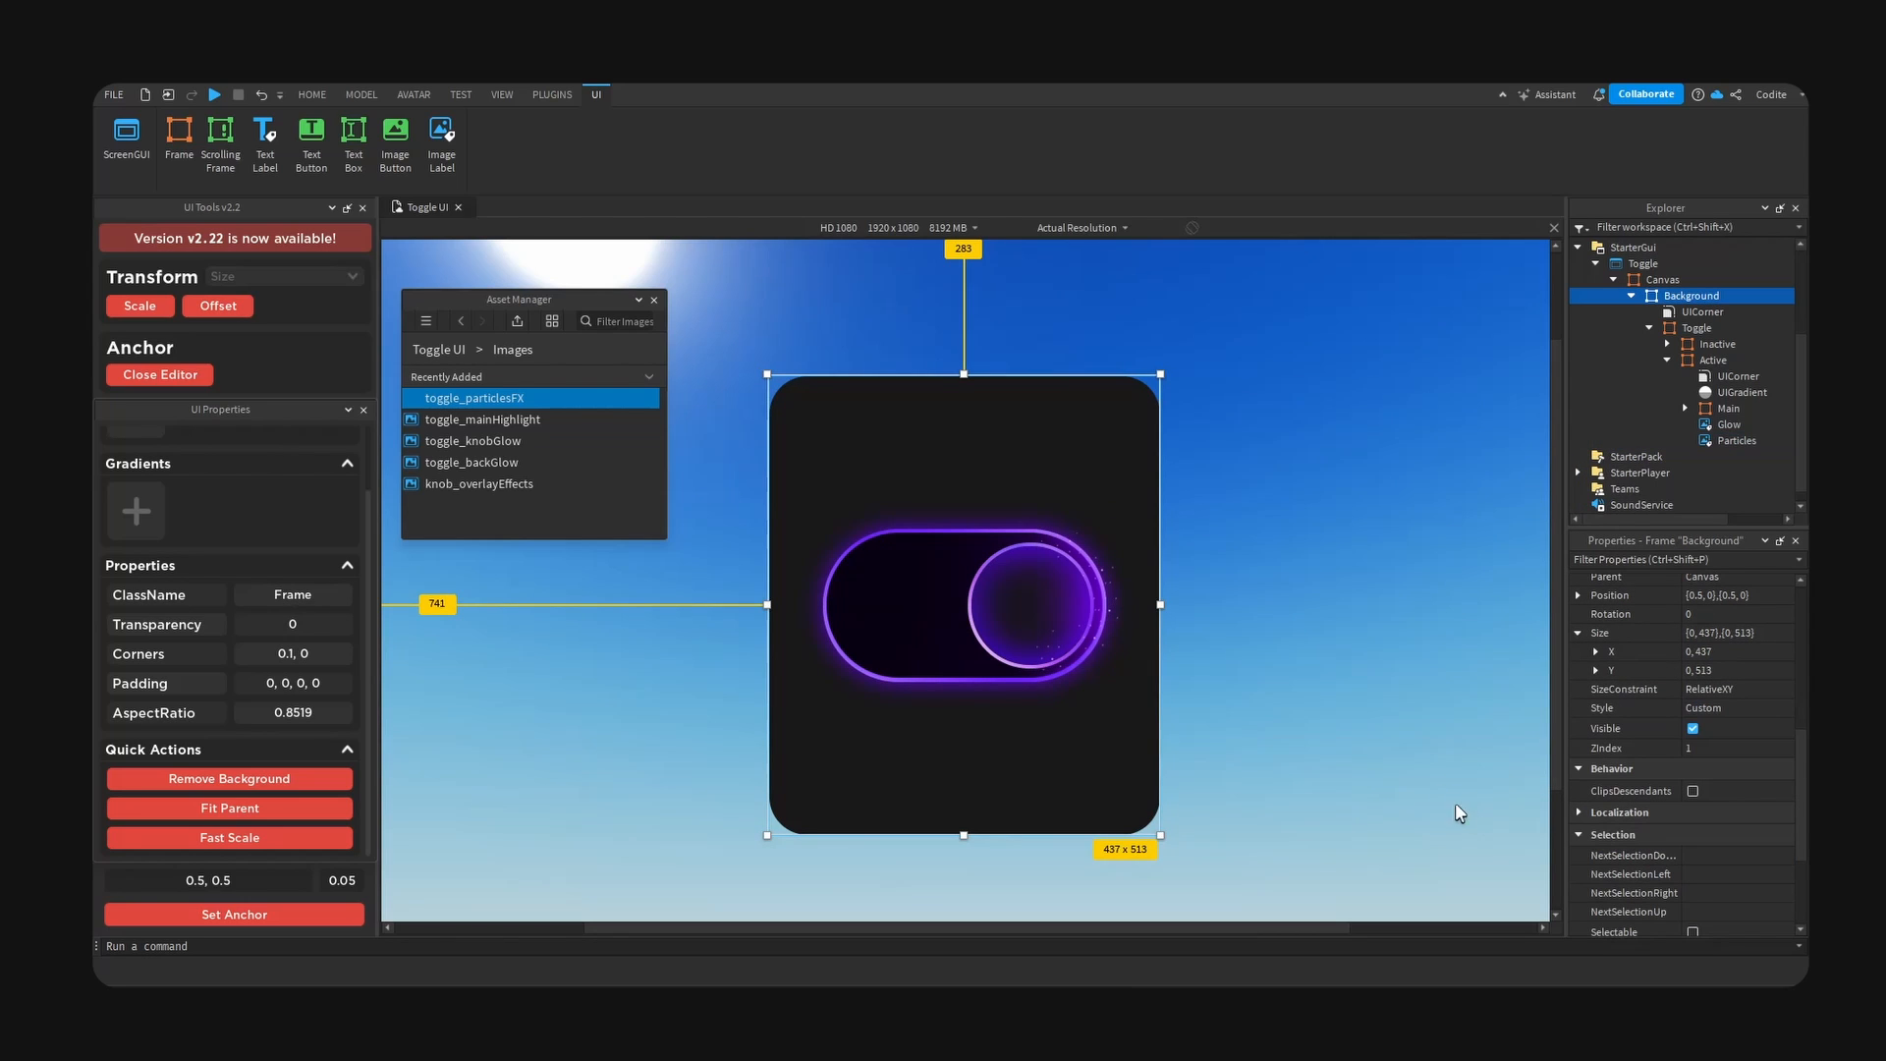
- Insert an image label inside the Active toggle's Knob frame and name it Overlay
click(1091, 604)
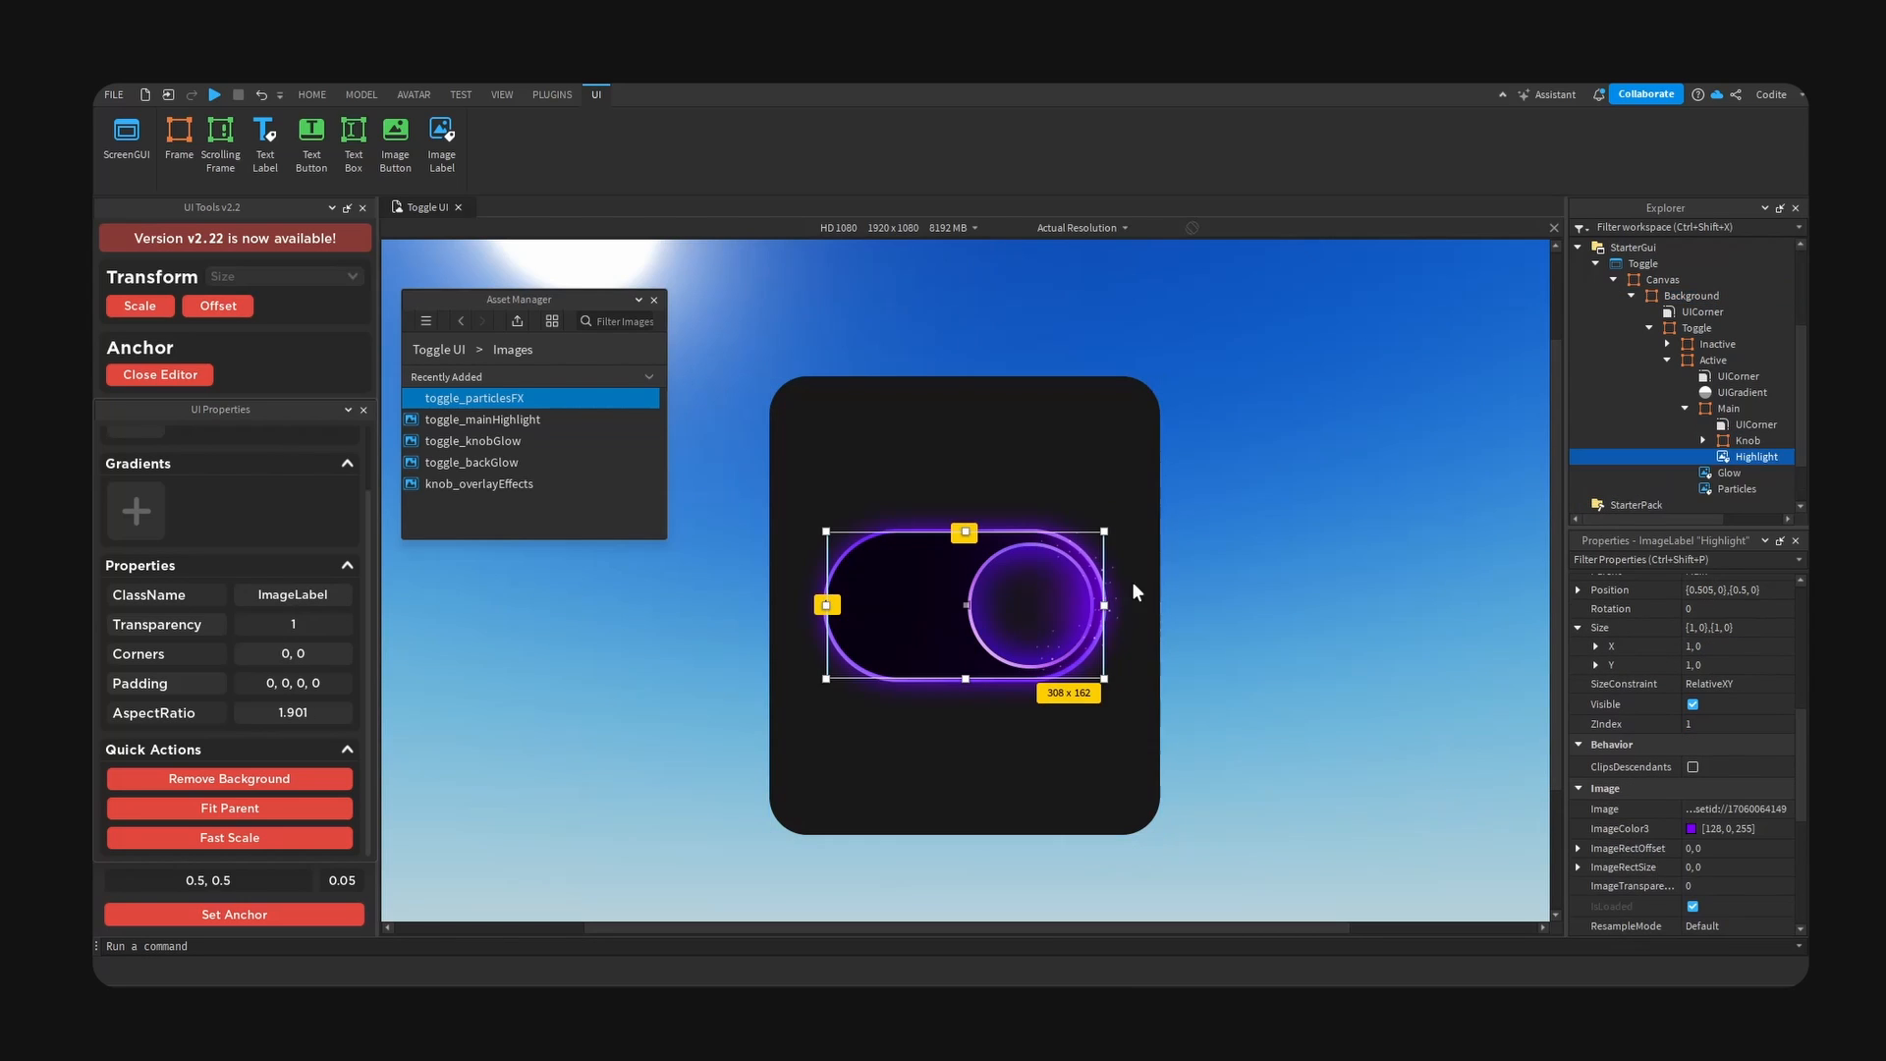
click(1729, 441)
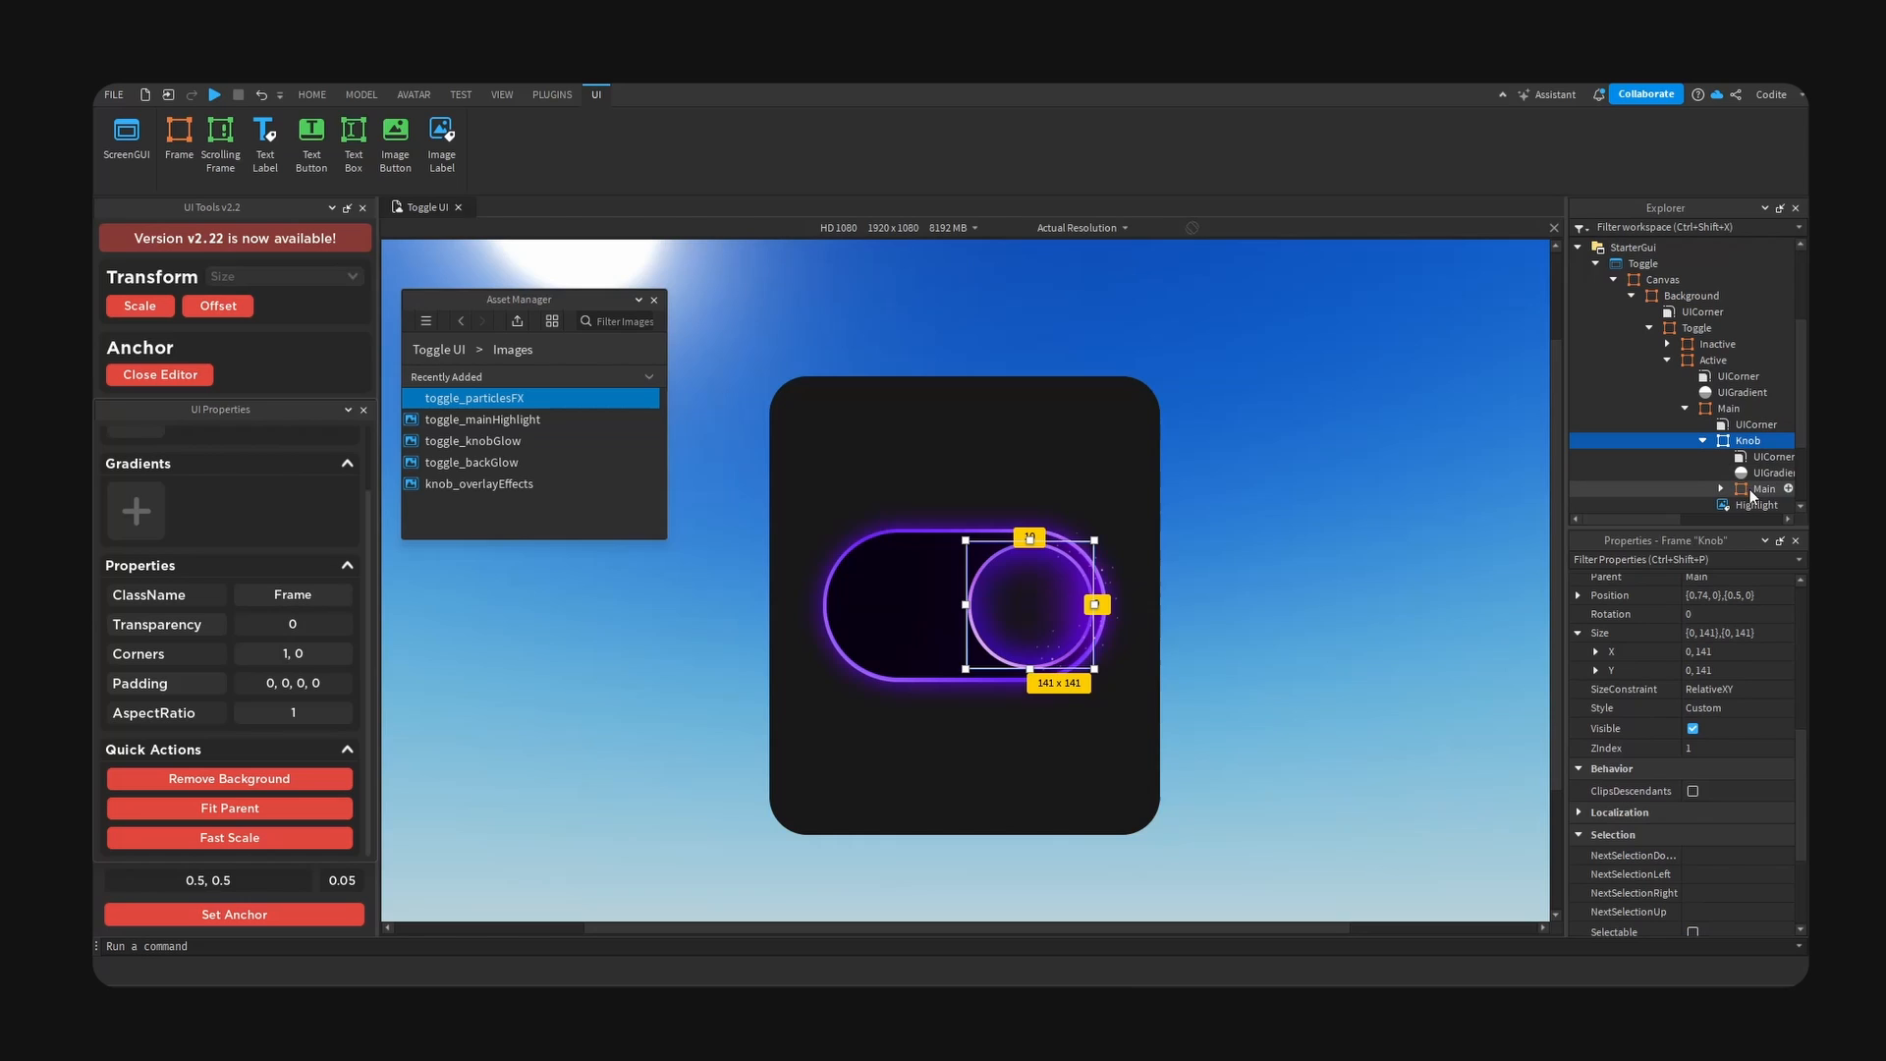
click(1775, 442)
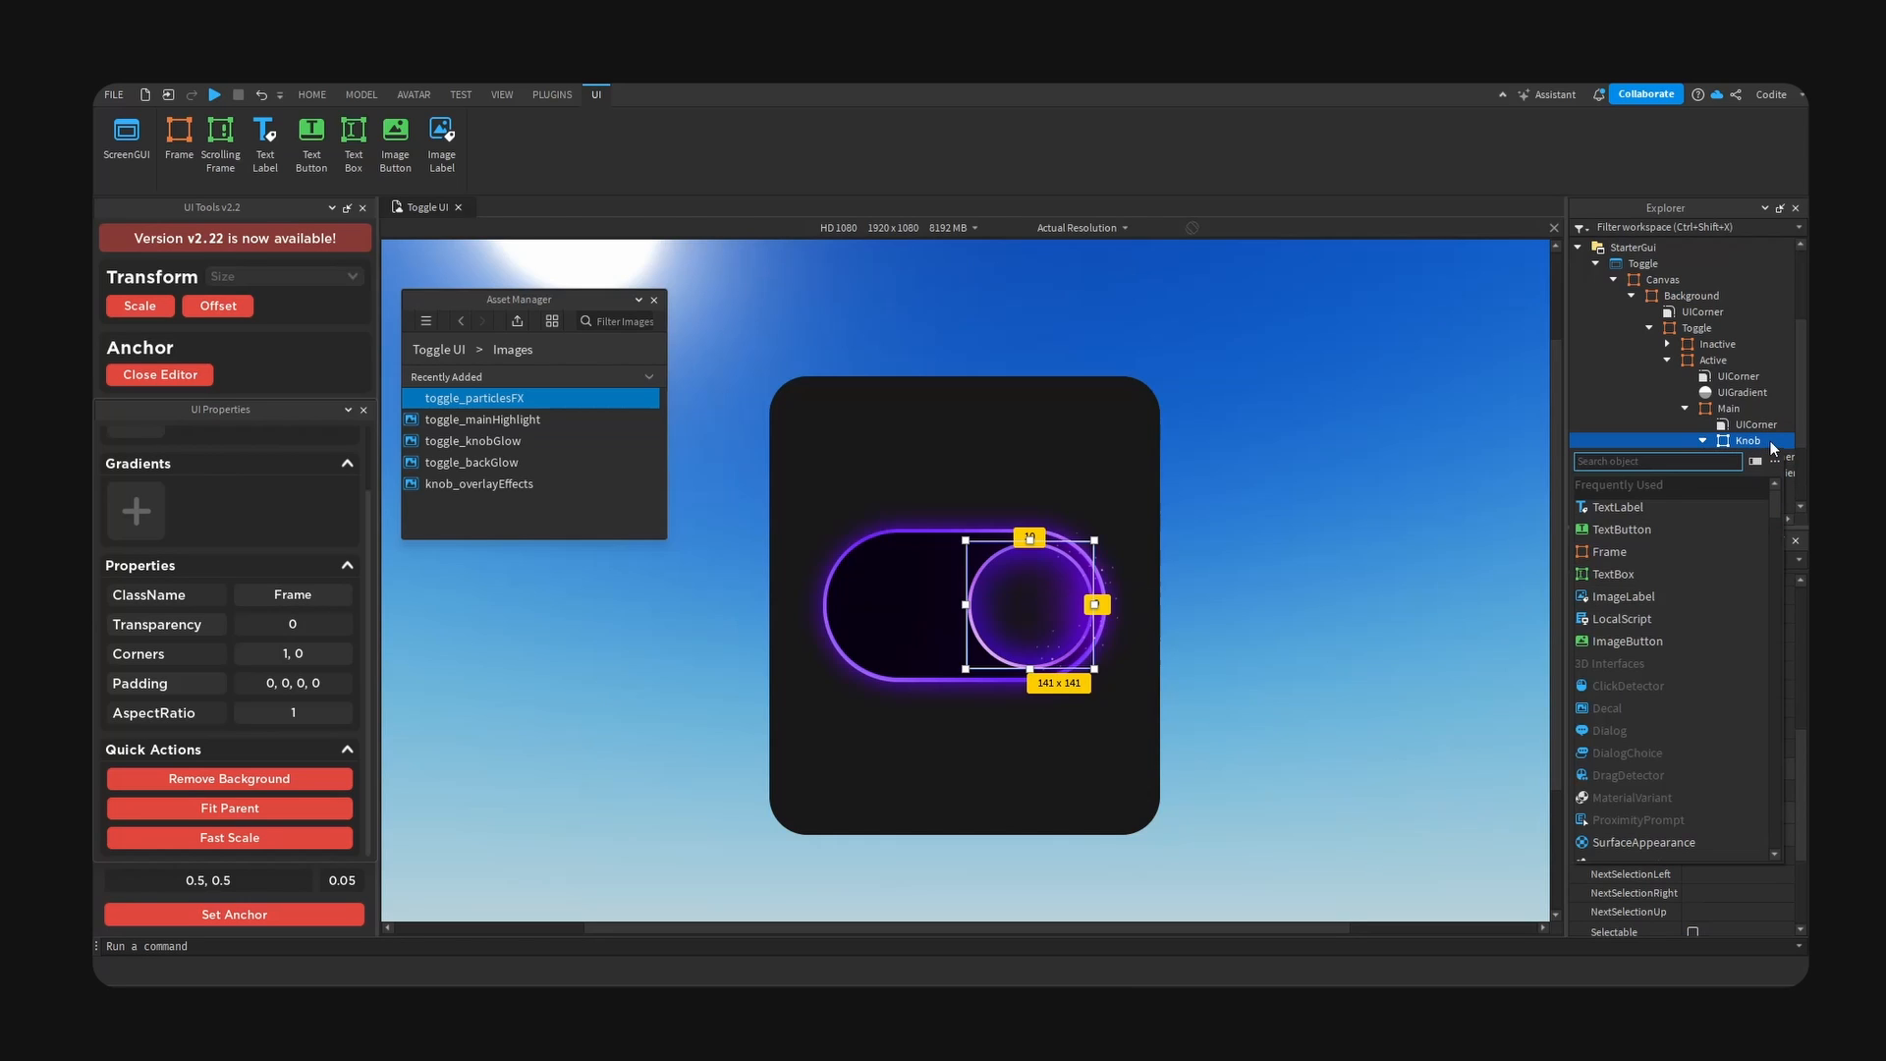
click(1624, 596)
scroll(1755, 438, down, 2)
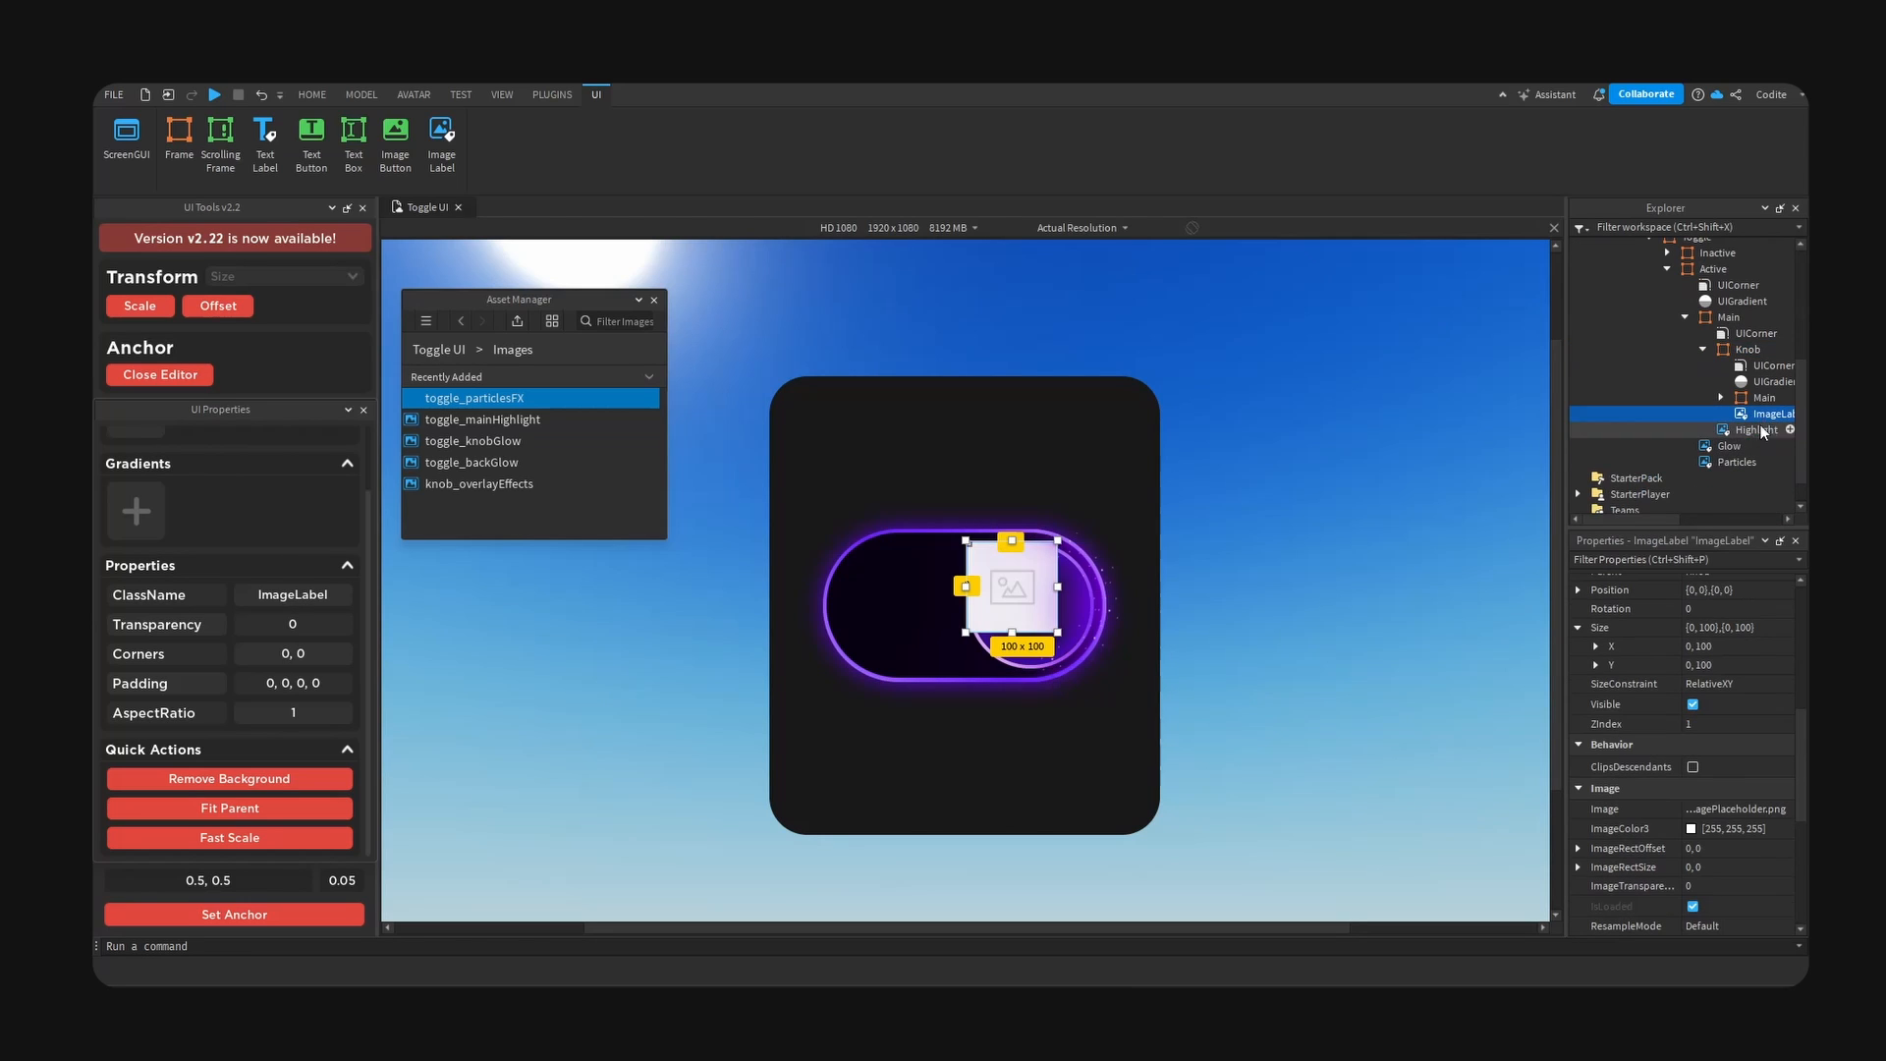
double_click(1759, 417)
text(Overlay)
key(Return)
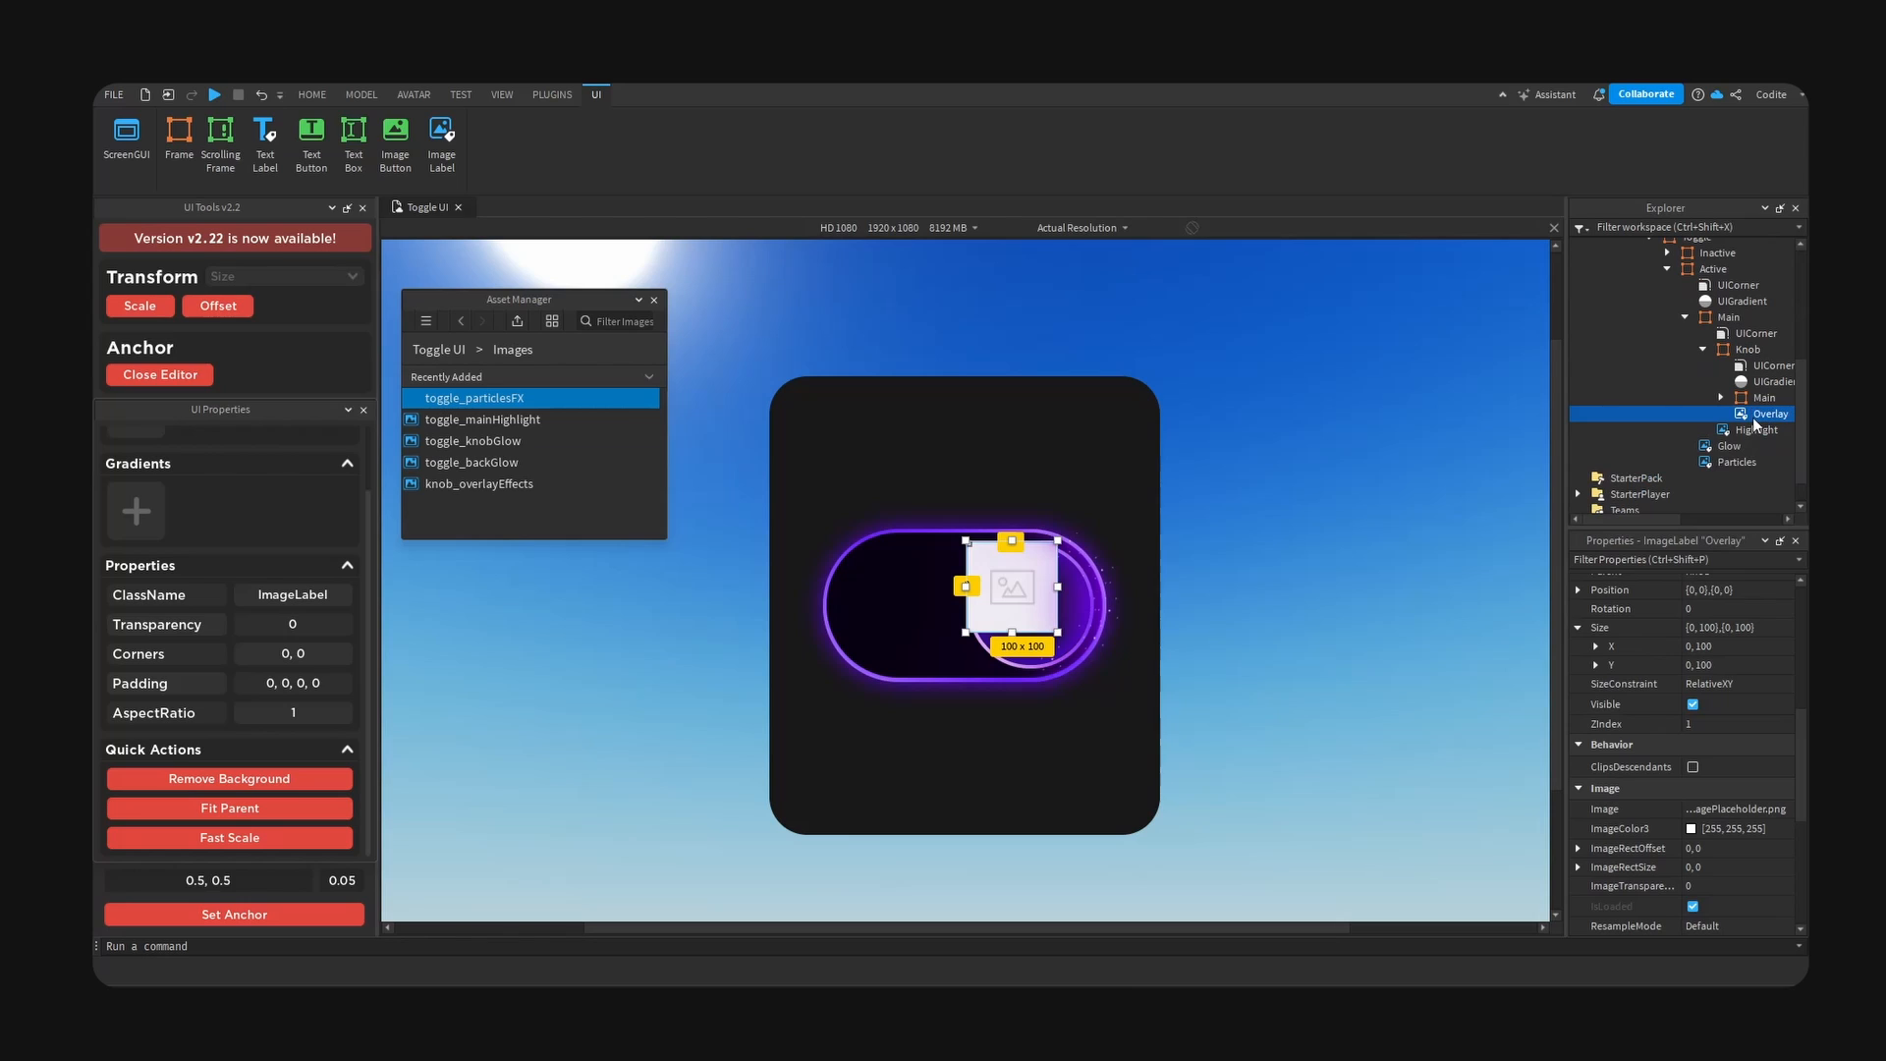
- Centre the Overlay label with a 0.5, 0.5 anchor and assign it the knob_overlayEffects image
click(308, 906)
right_click(543, 484)
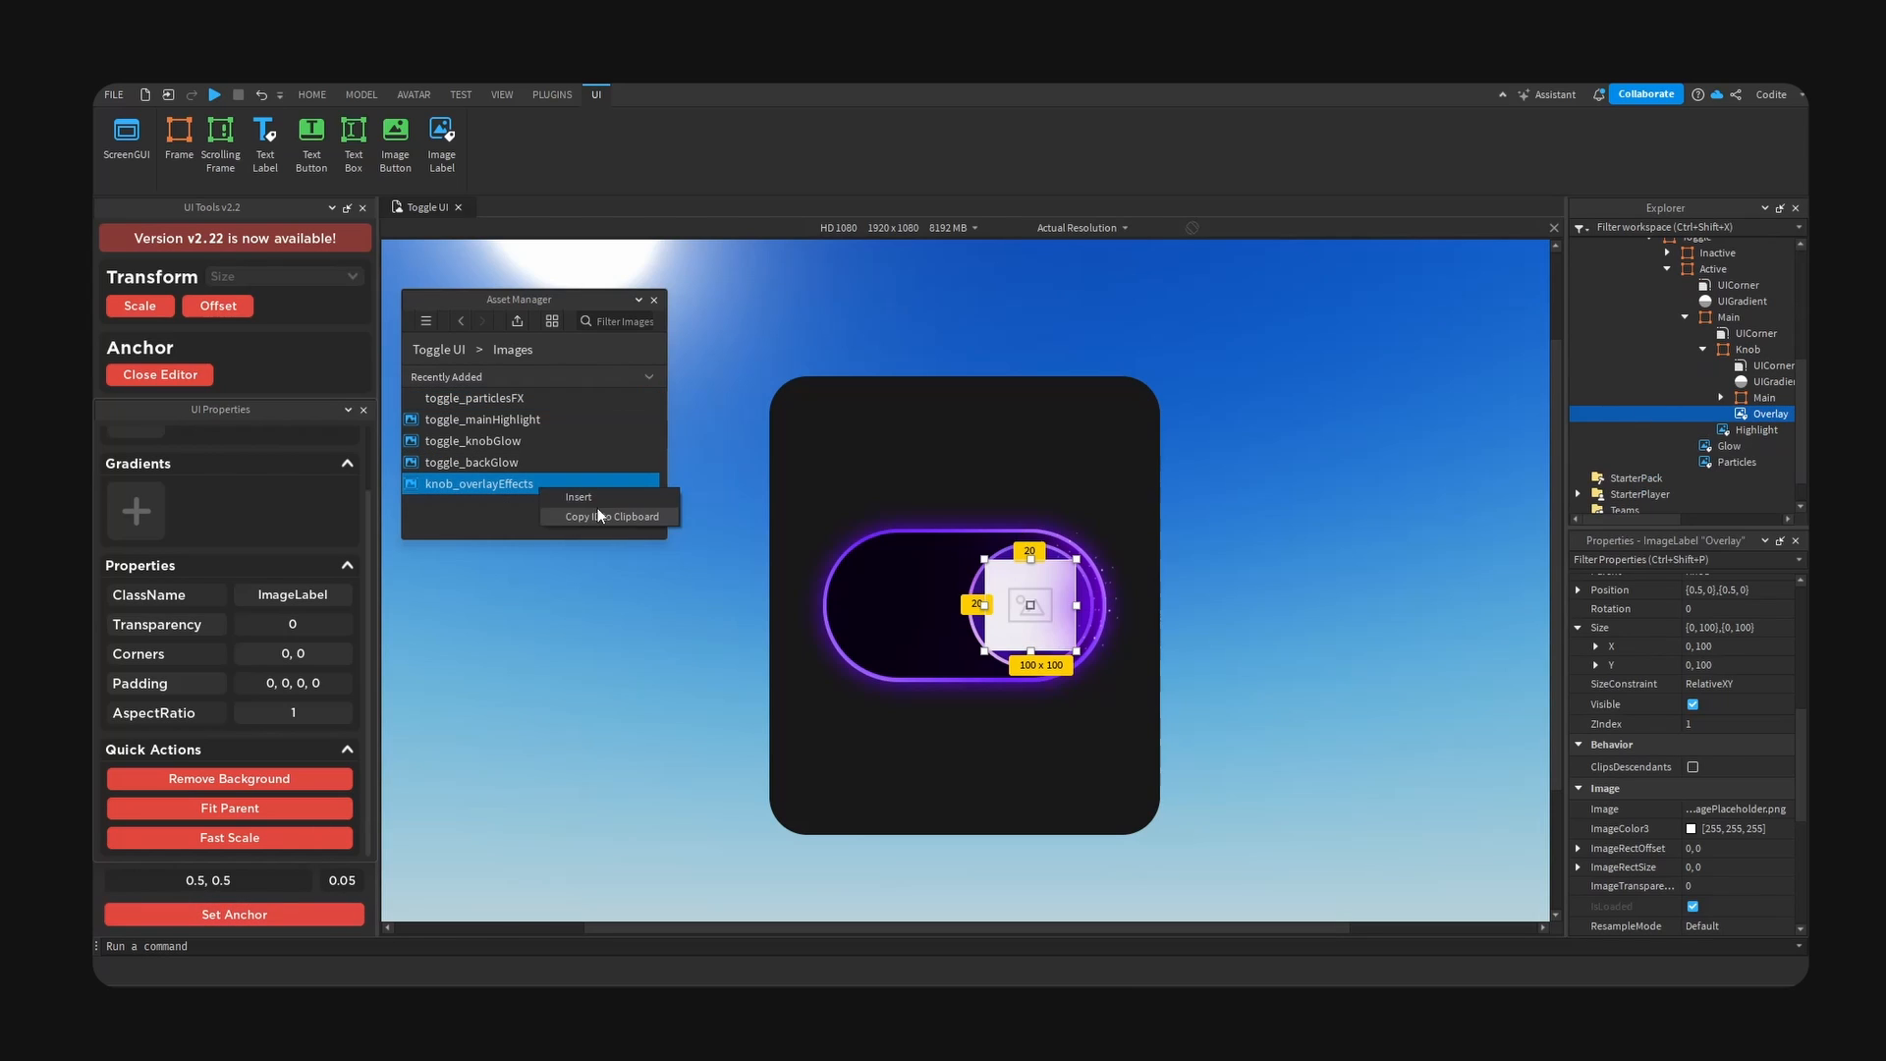
click(609, 516)
click(1753, 810)
key(ctrl+v)
key(Return)
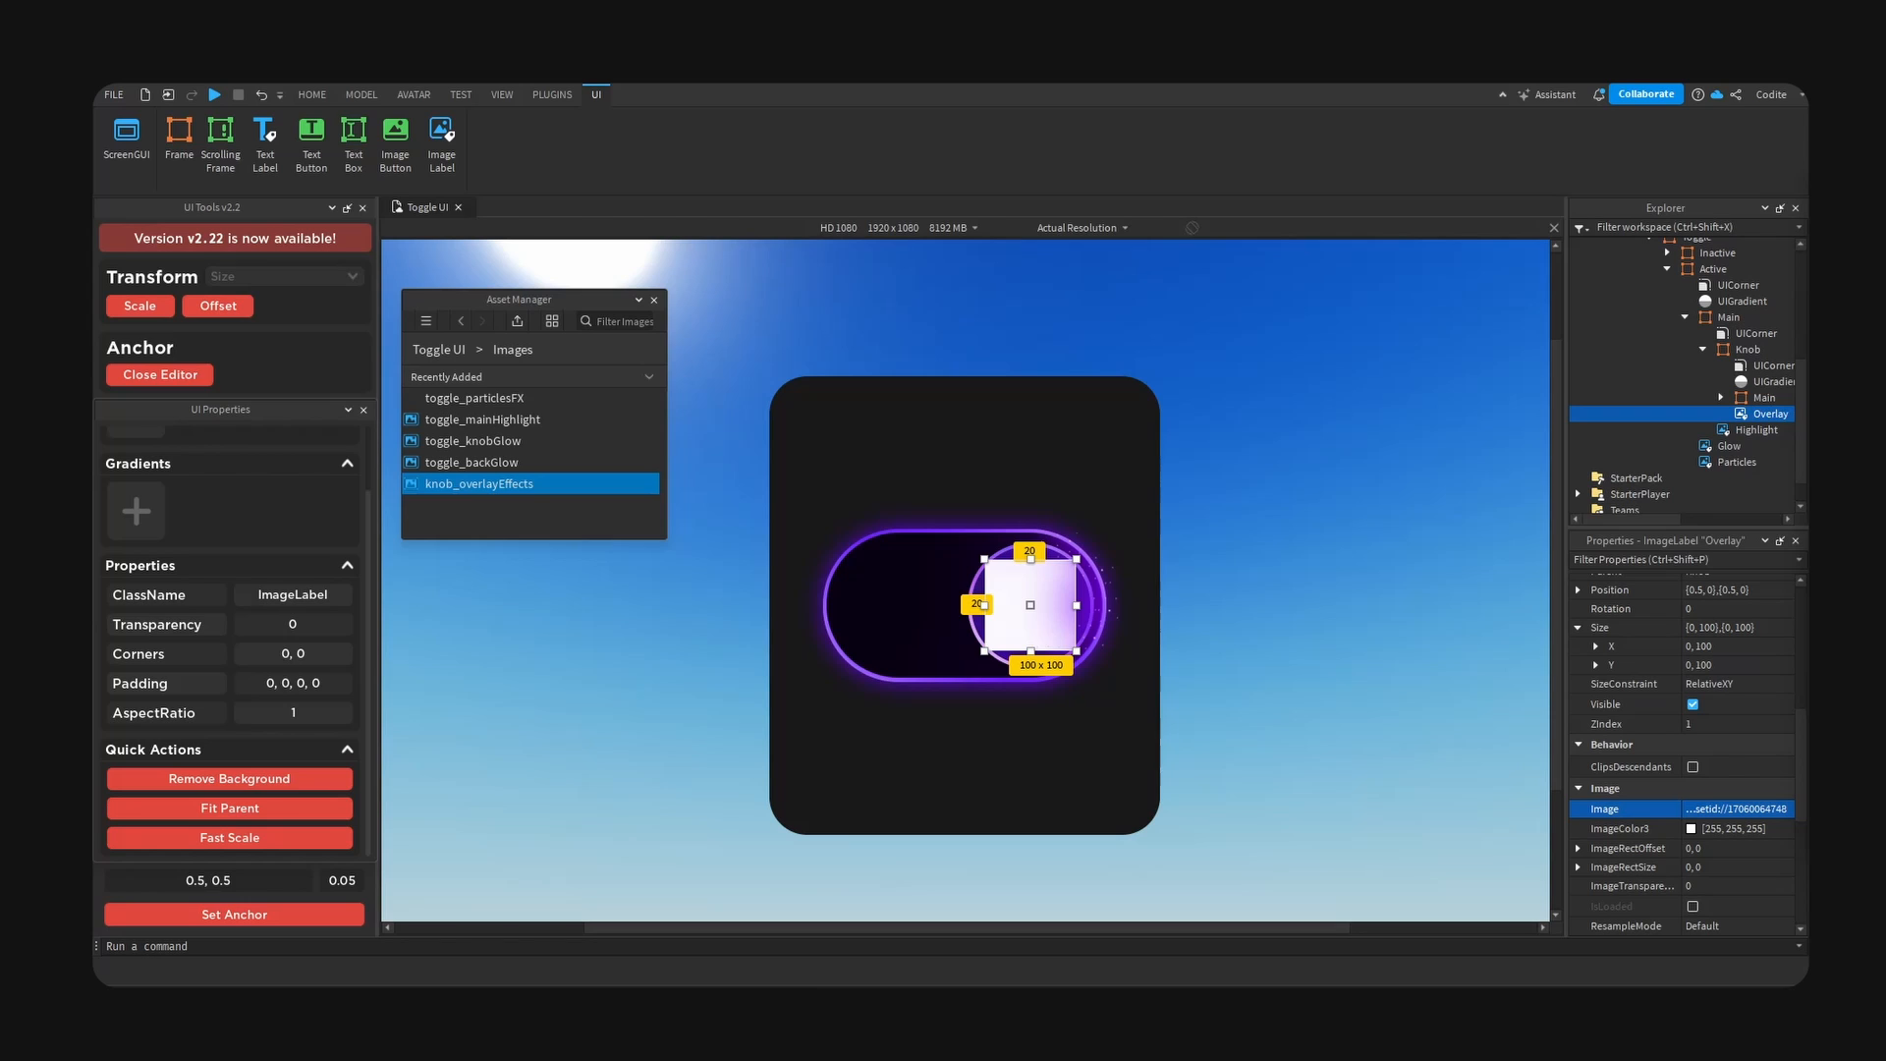
- Fit the Overlay label to the Knob frame, remove its background, and deselect it
click(285, 809)
click(287, 777)
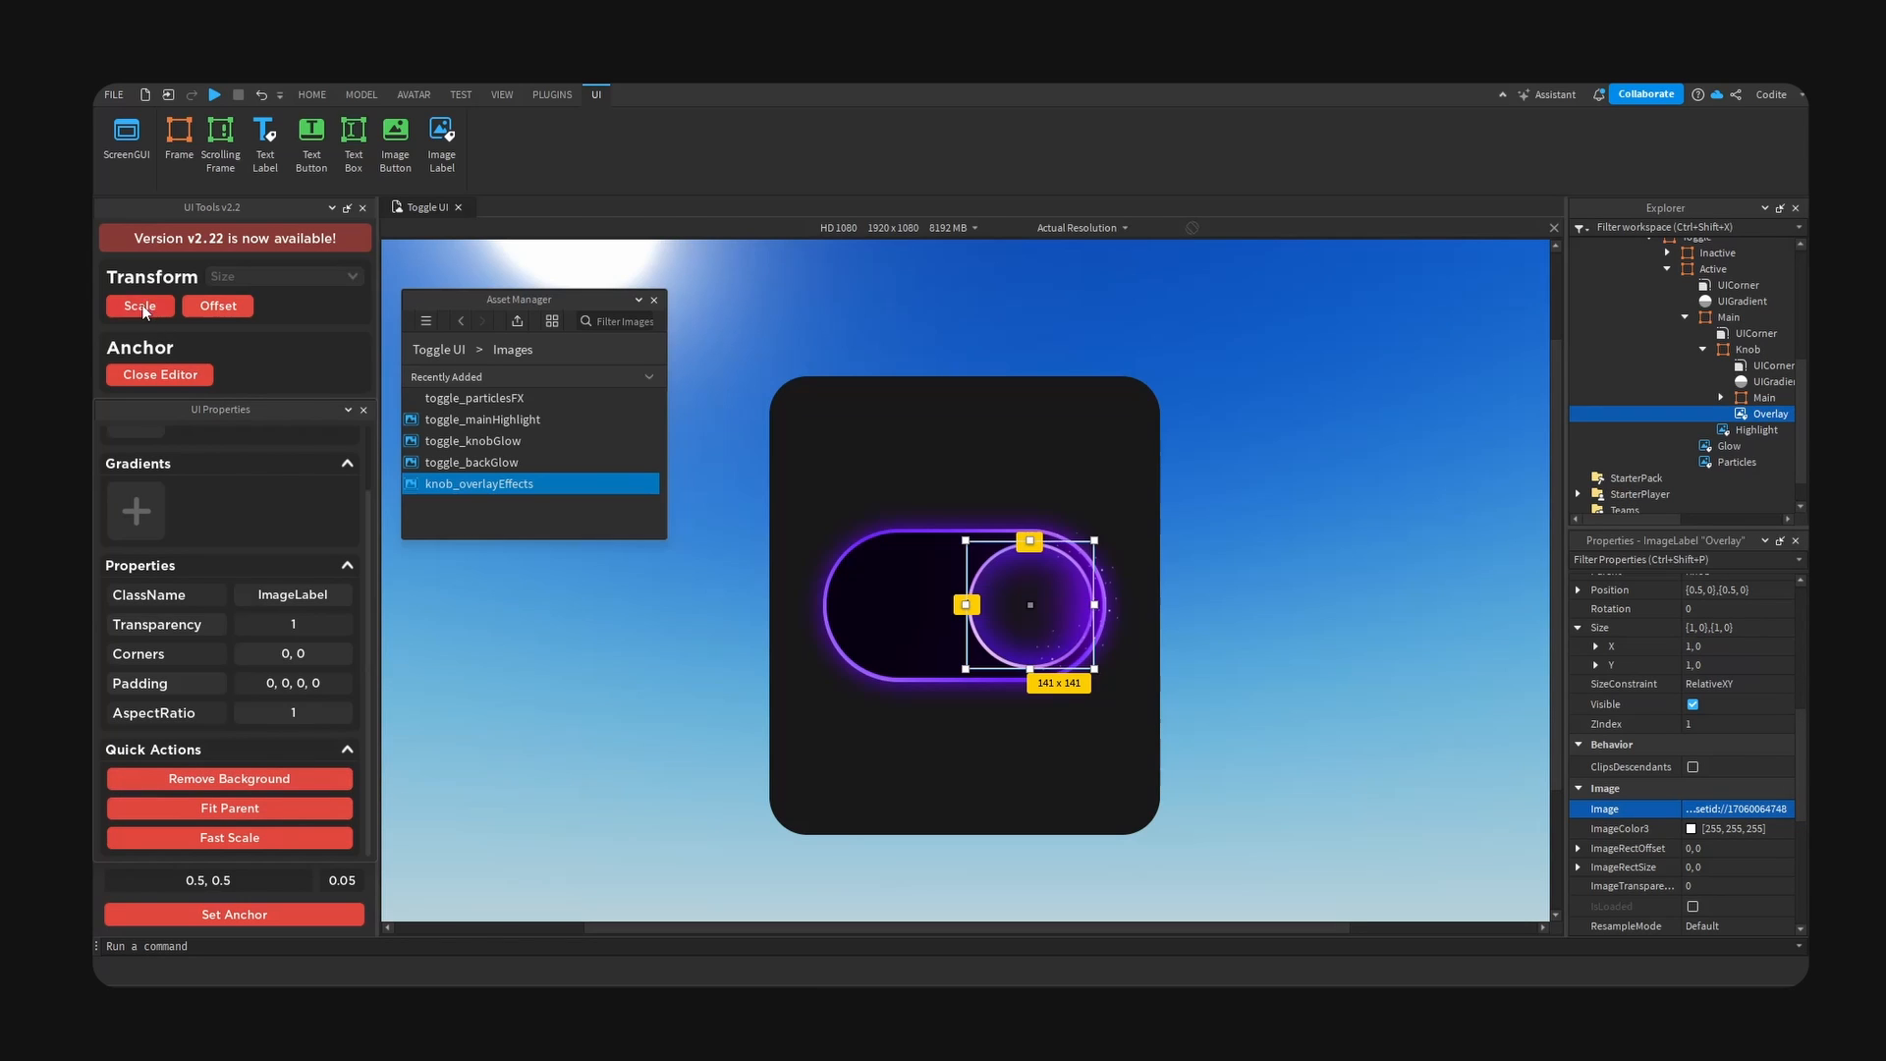
click(1295, 509)
- Set the background colour of the Active toggle's Main frame to white
click(904, 558)
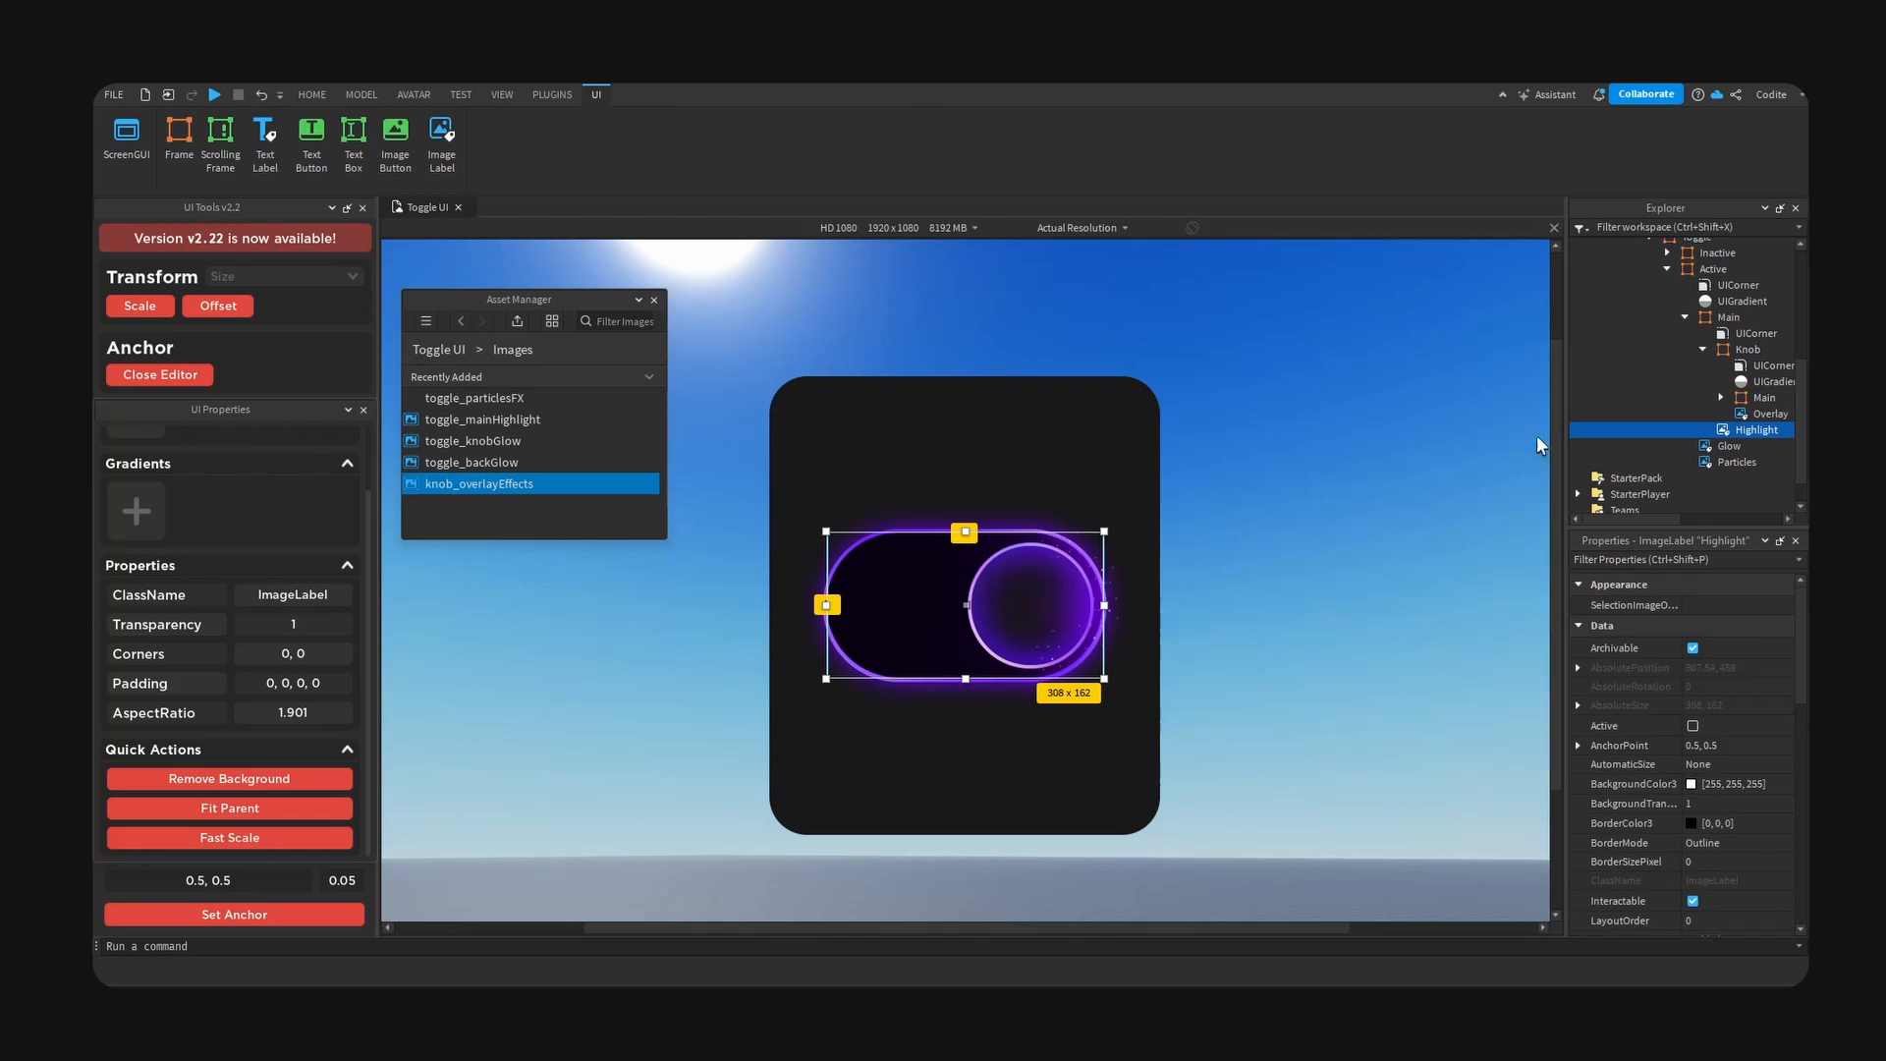
click(1739, 398)
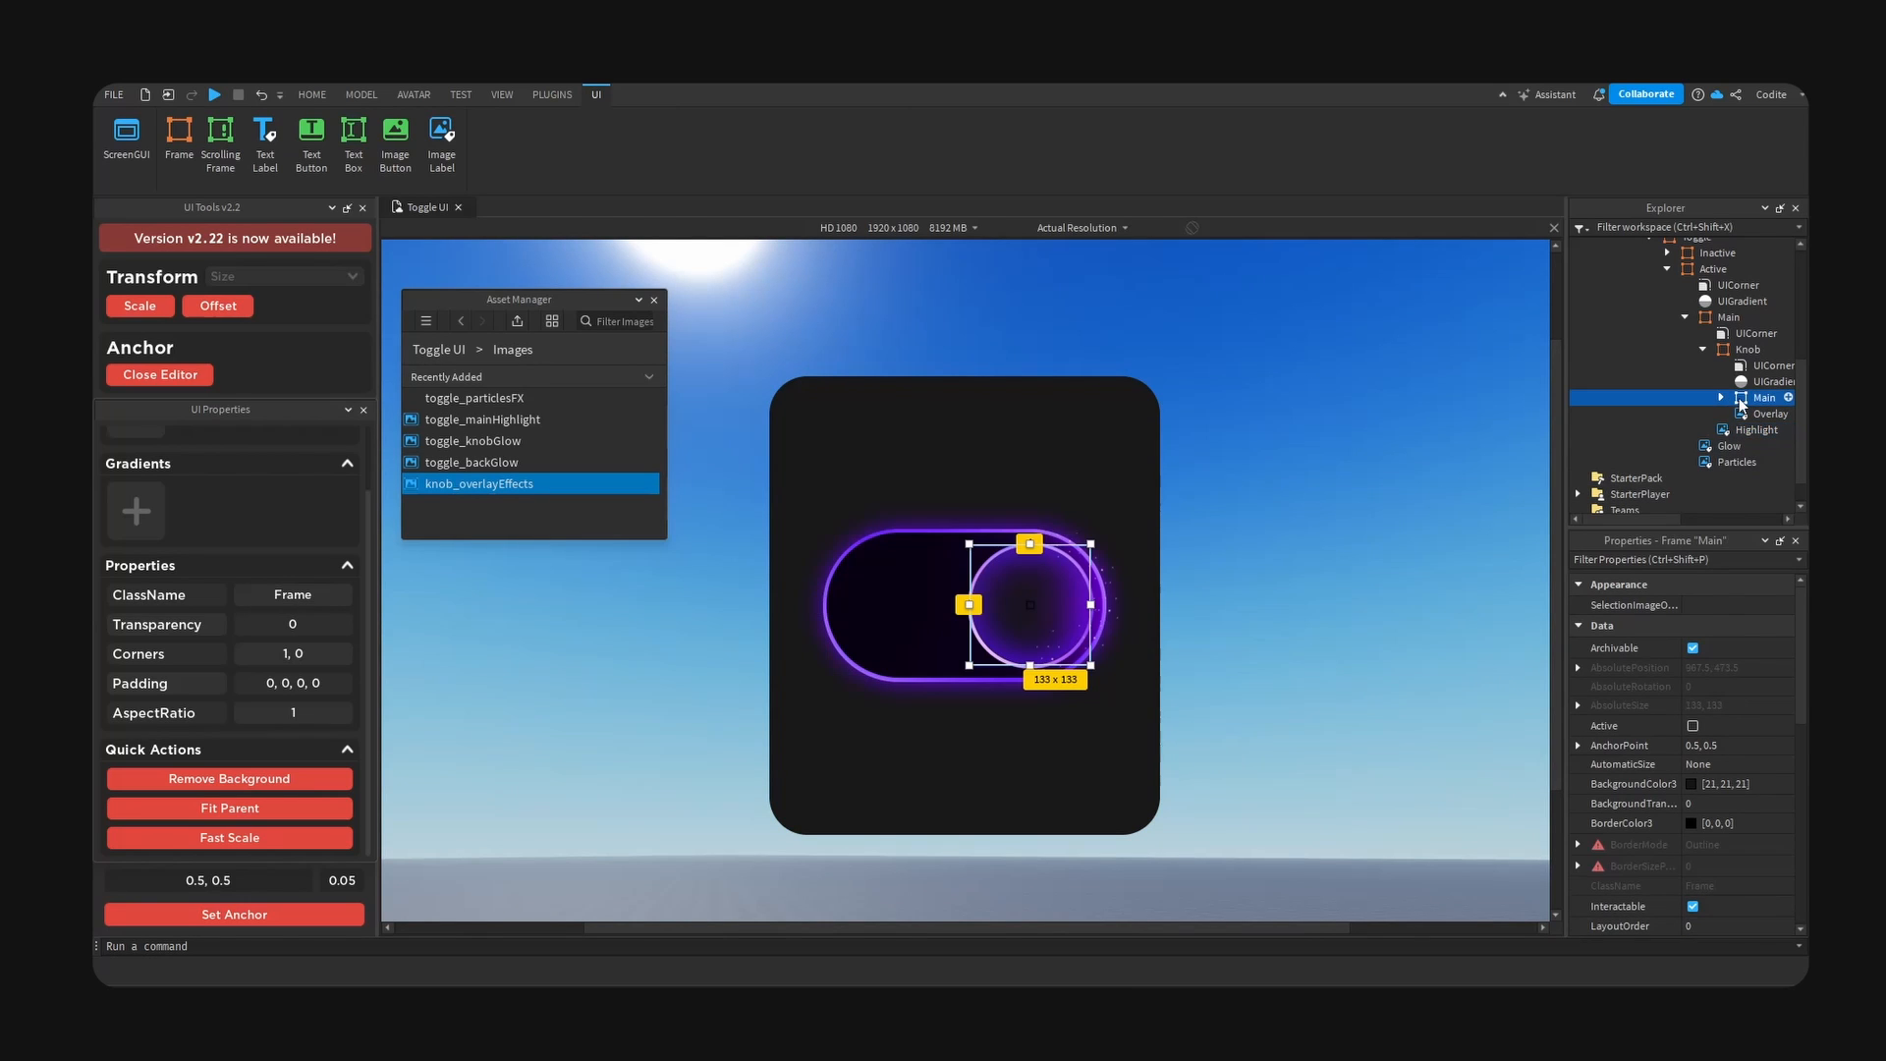
click(1722, 318)
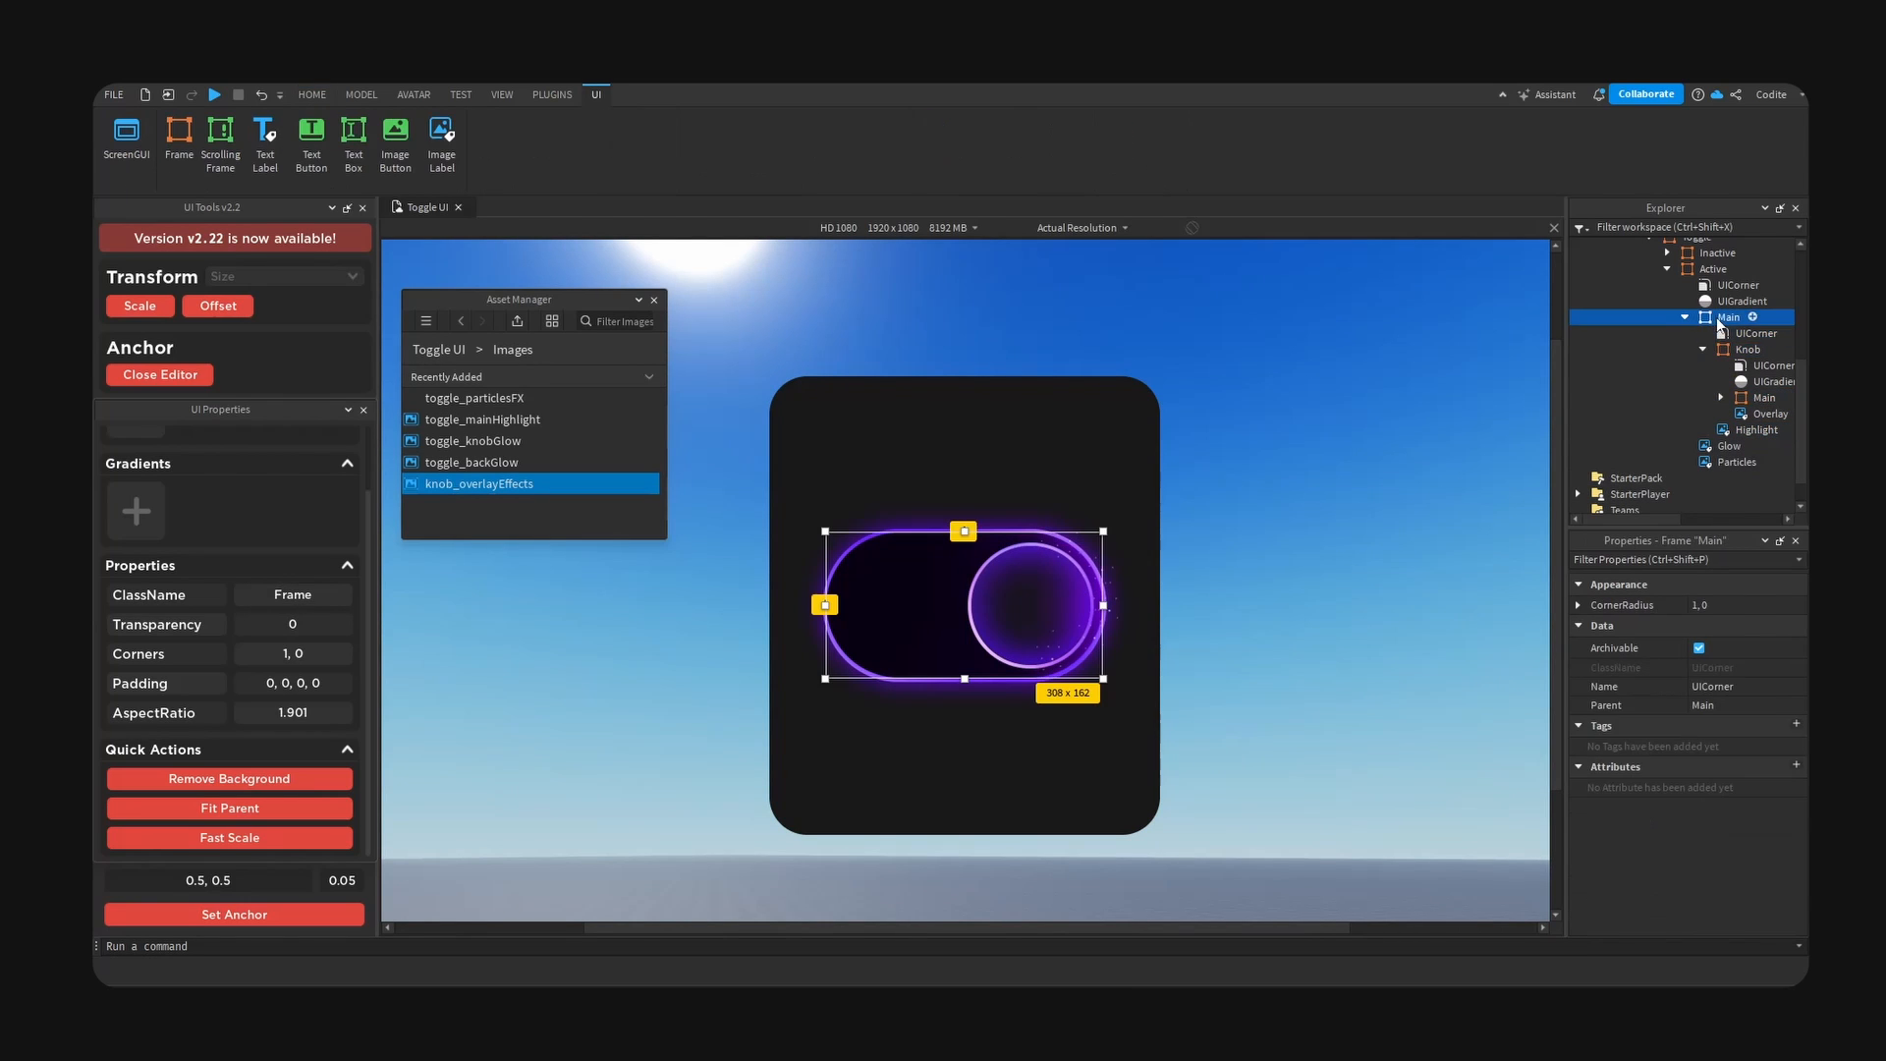
click(1704, 349)
click(1692, 783)
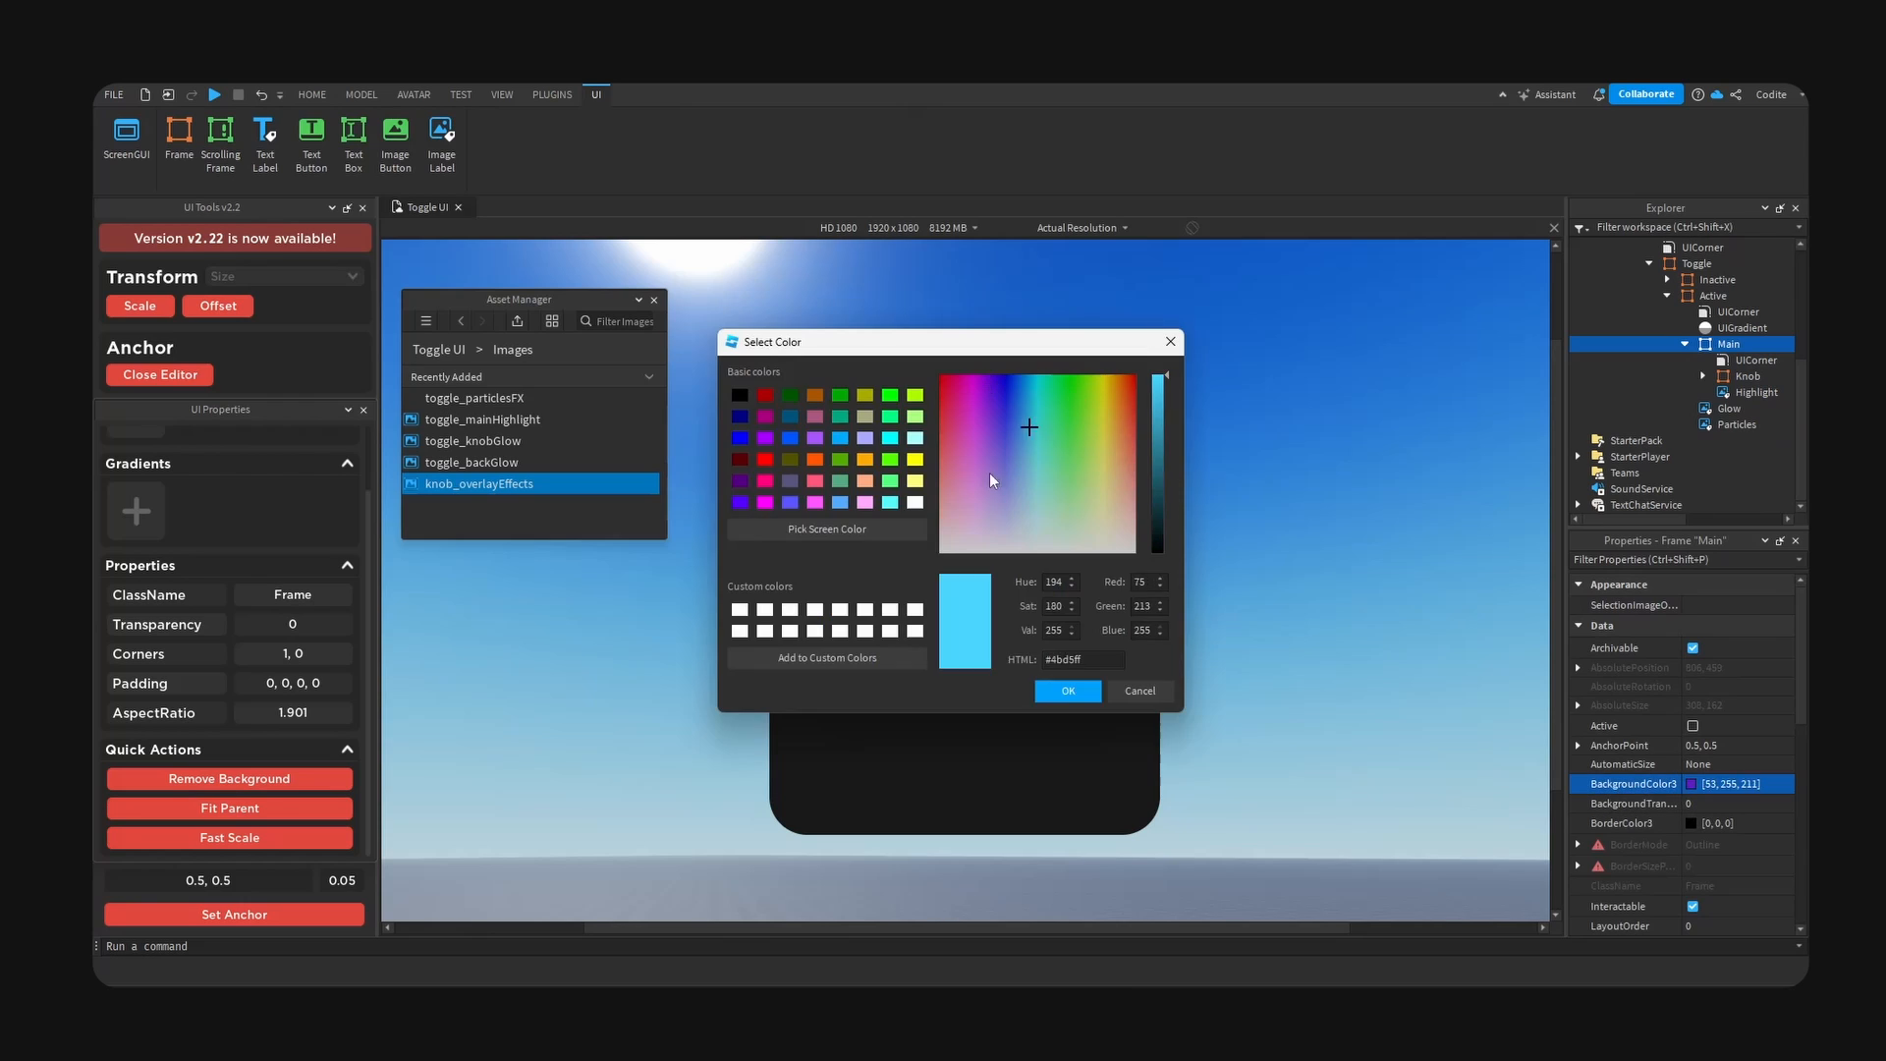
drag(993, 481, 992, 550)
click(1068, 691)
- Add a UIGradient to the Active toggle's Main frame and select it
click(1756, 344)
text(grad)
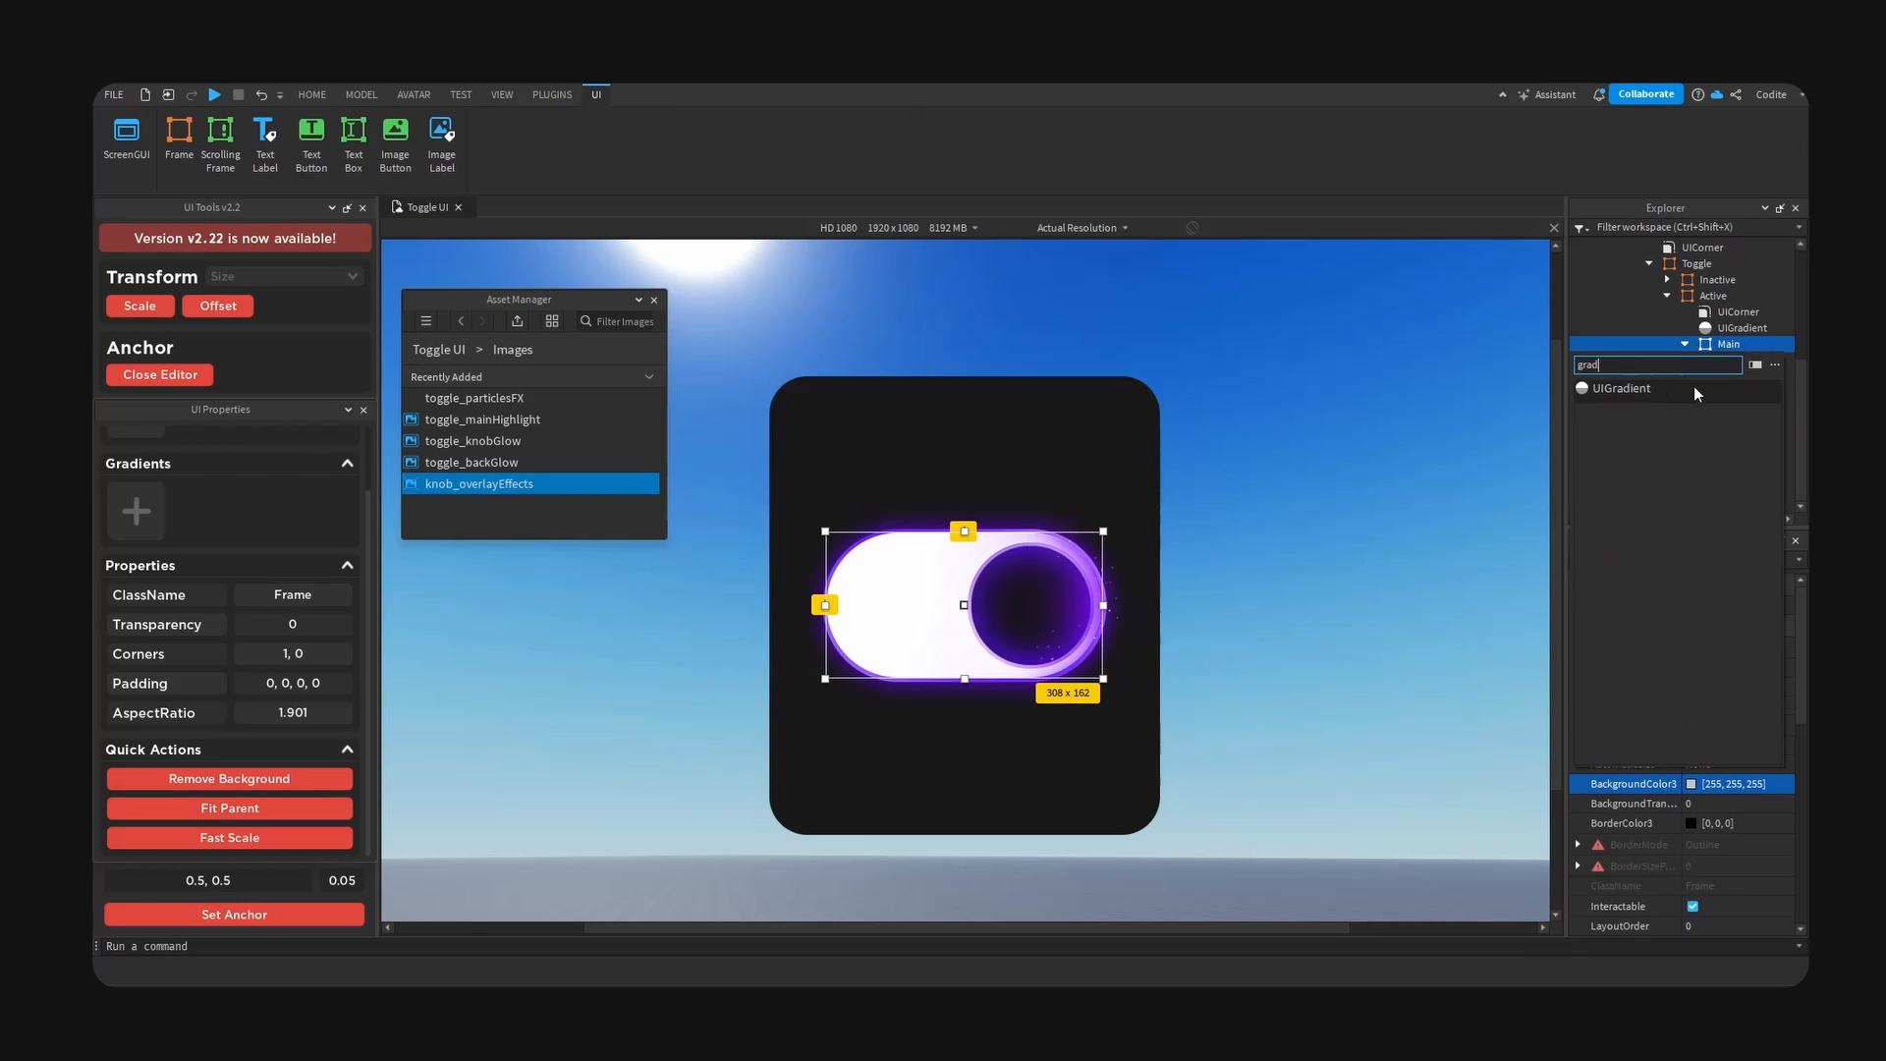
click(1696, 389)
click(1748, 408)
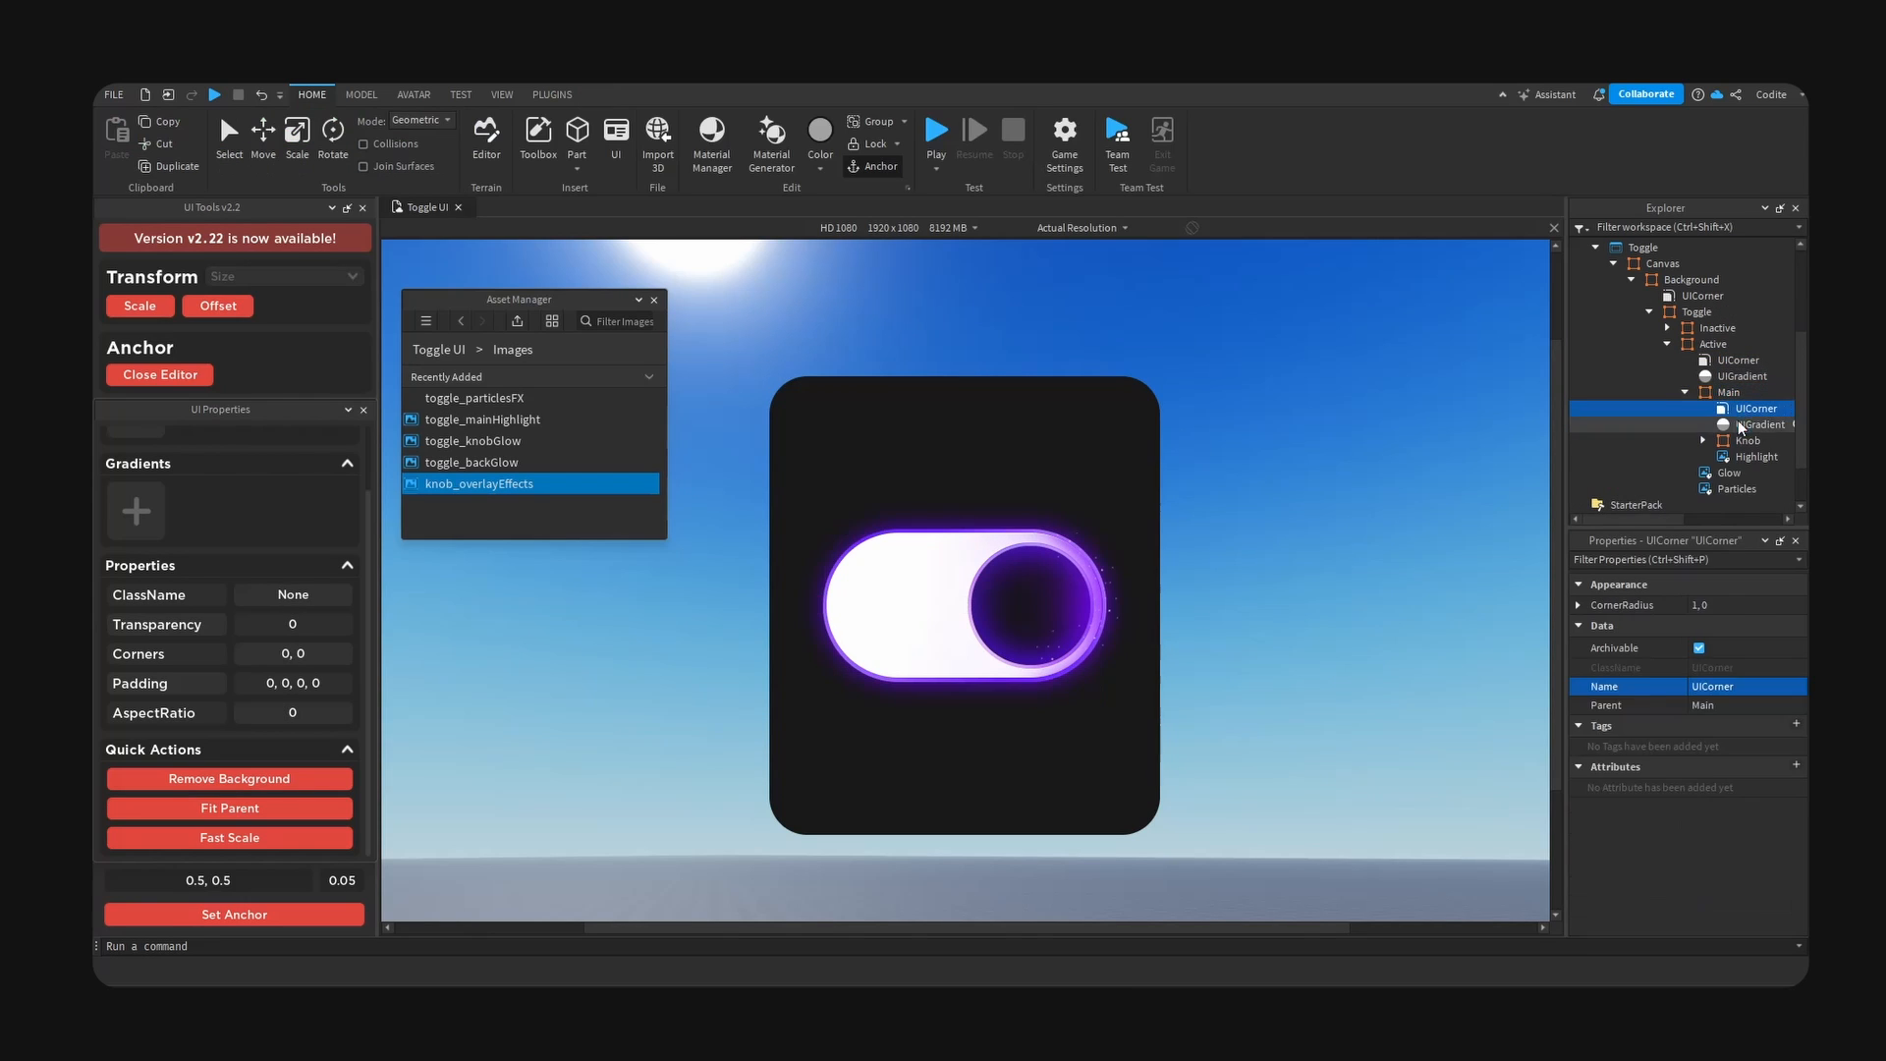
click(1740, 424)
- Set the start colour of the Main frame's gradient to a very dark purple
click(1794, 606)
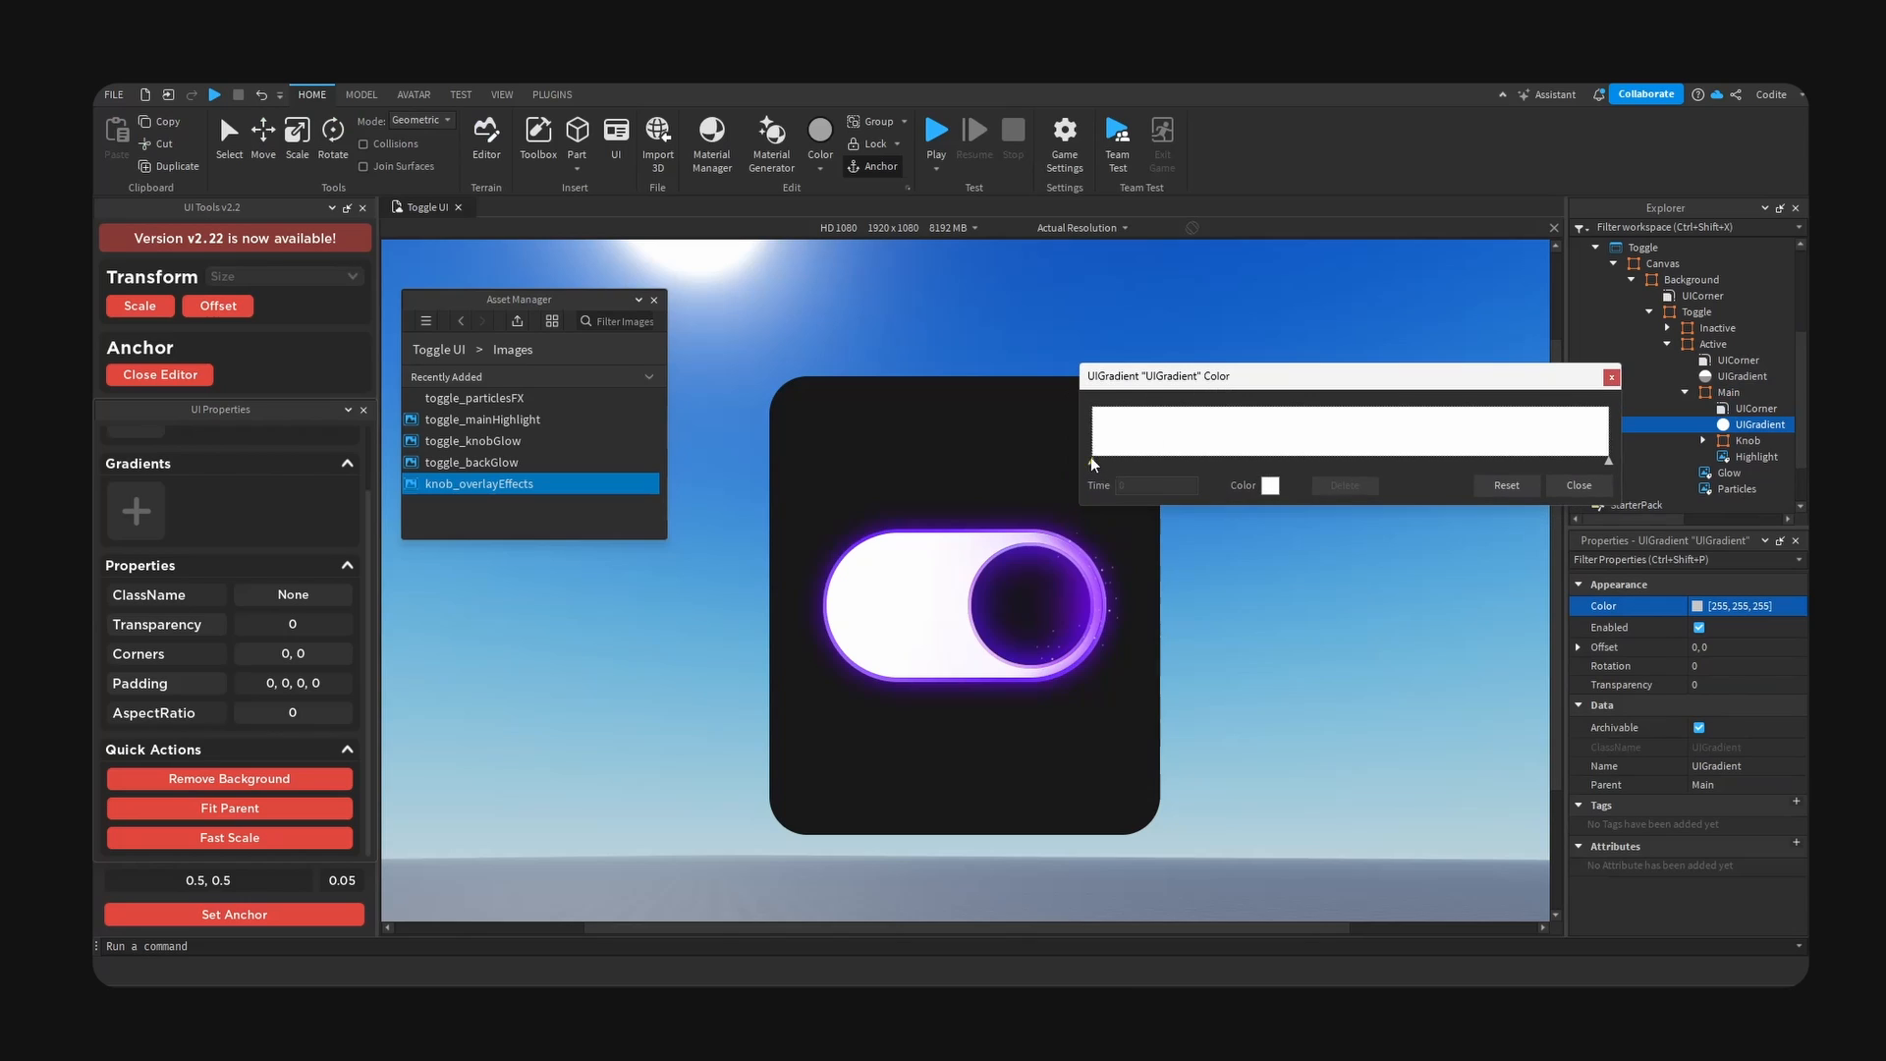
click(1093, 463)
click(1271, 486)
drag(1436, 411, 1433, 410)
drag(1591, 436, 1590, 557)
click(1612, 376)
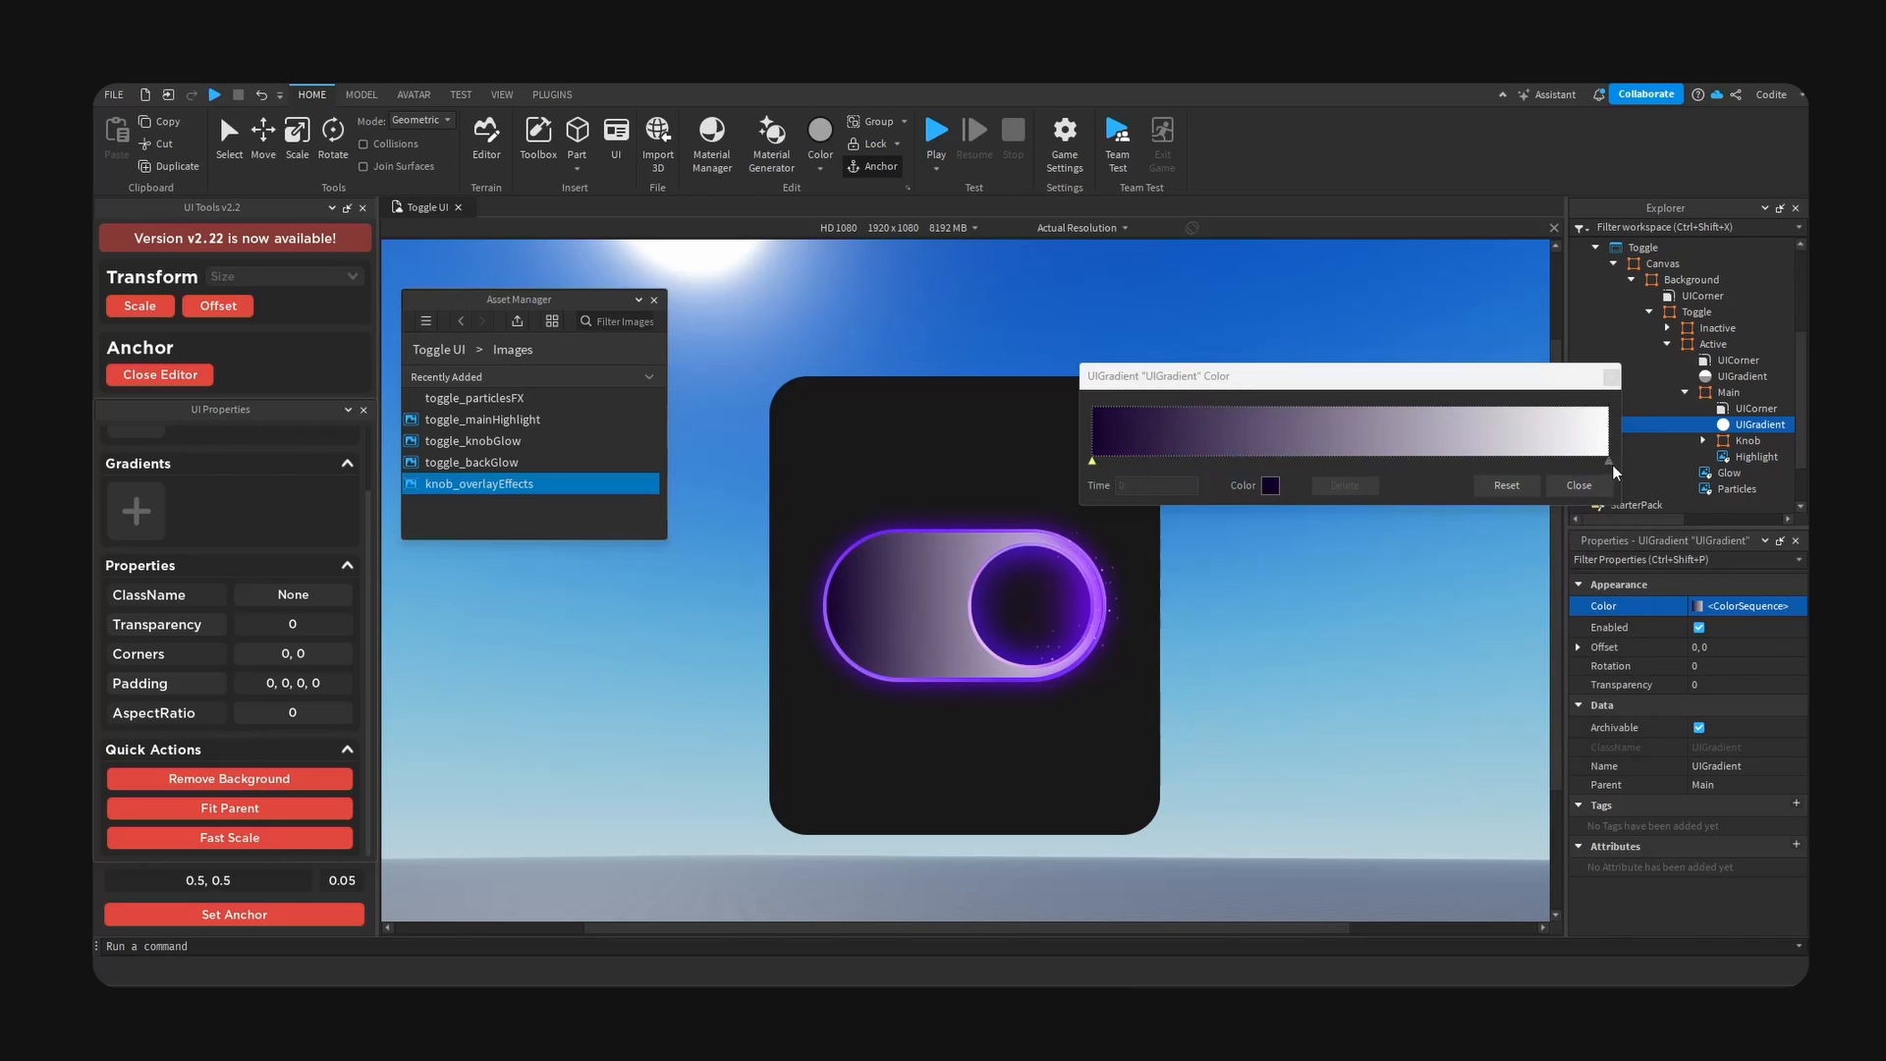
- Set the end colour of the Main frame's gradient to a near-black purple
click(1612, 462)
click(1270, 485)
drag(1461, 452, 1460, 440)
drag(1633, 501, 1620, 607)
click(1637, 408)
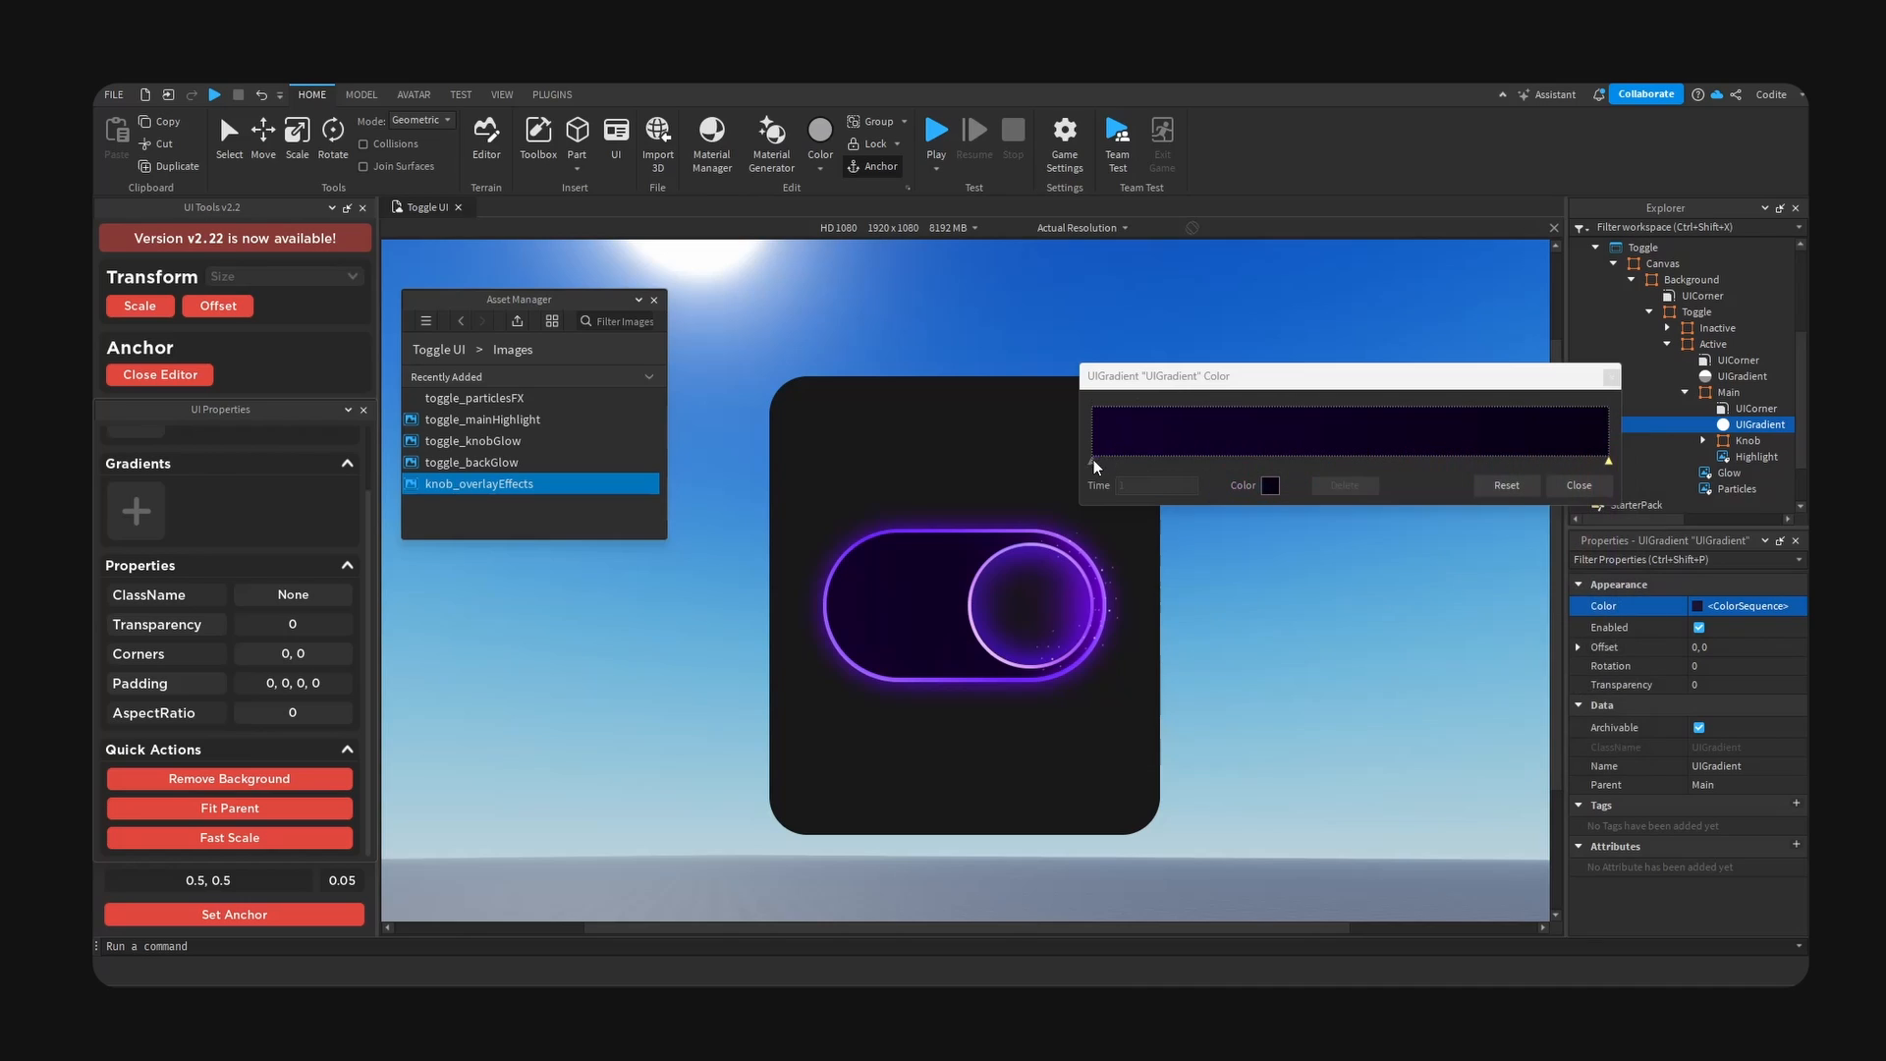
- Add a gradient keypoint at time 0.462 and colour it a brighter purple, #401b7f
click(1328, 459)
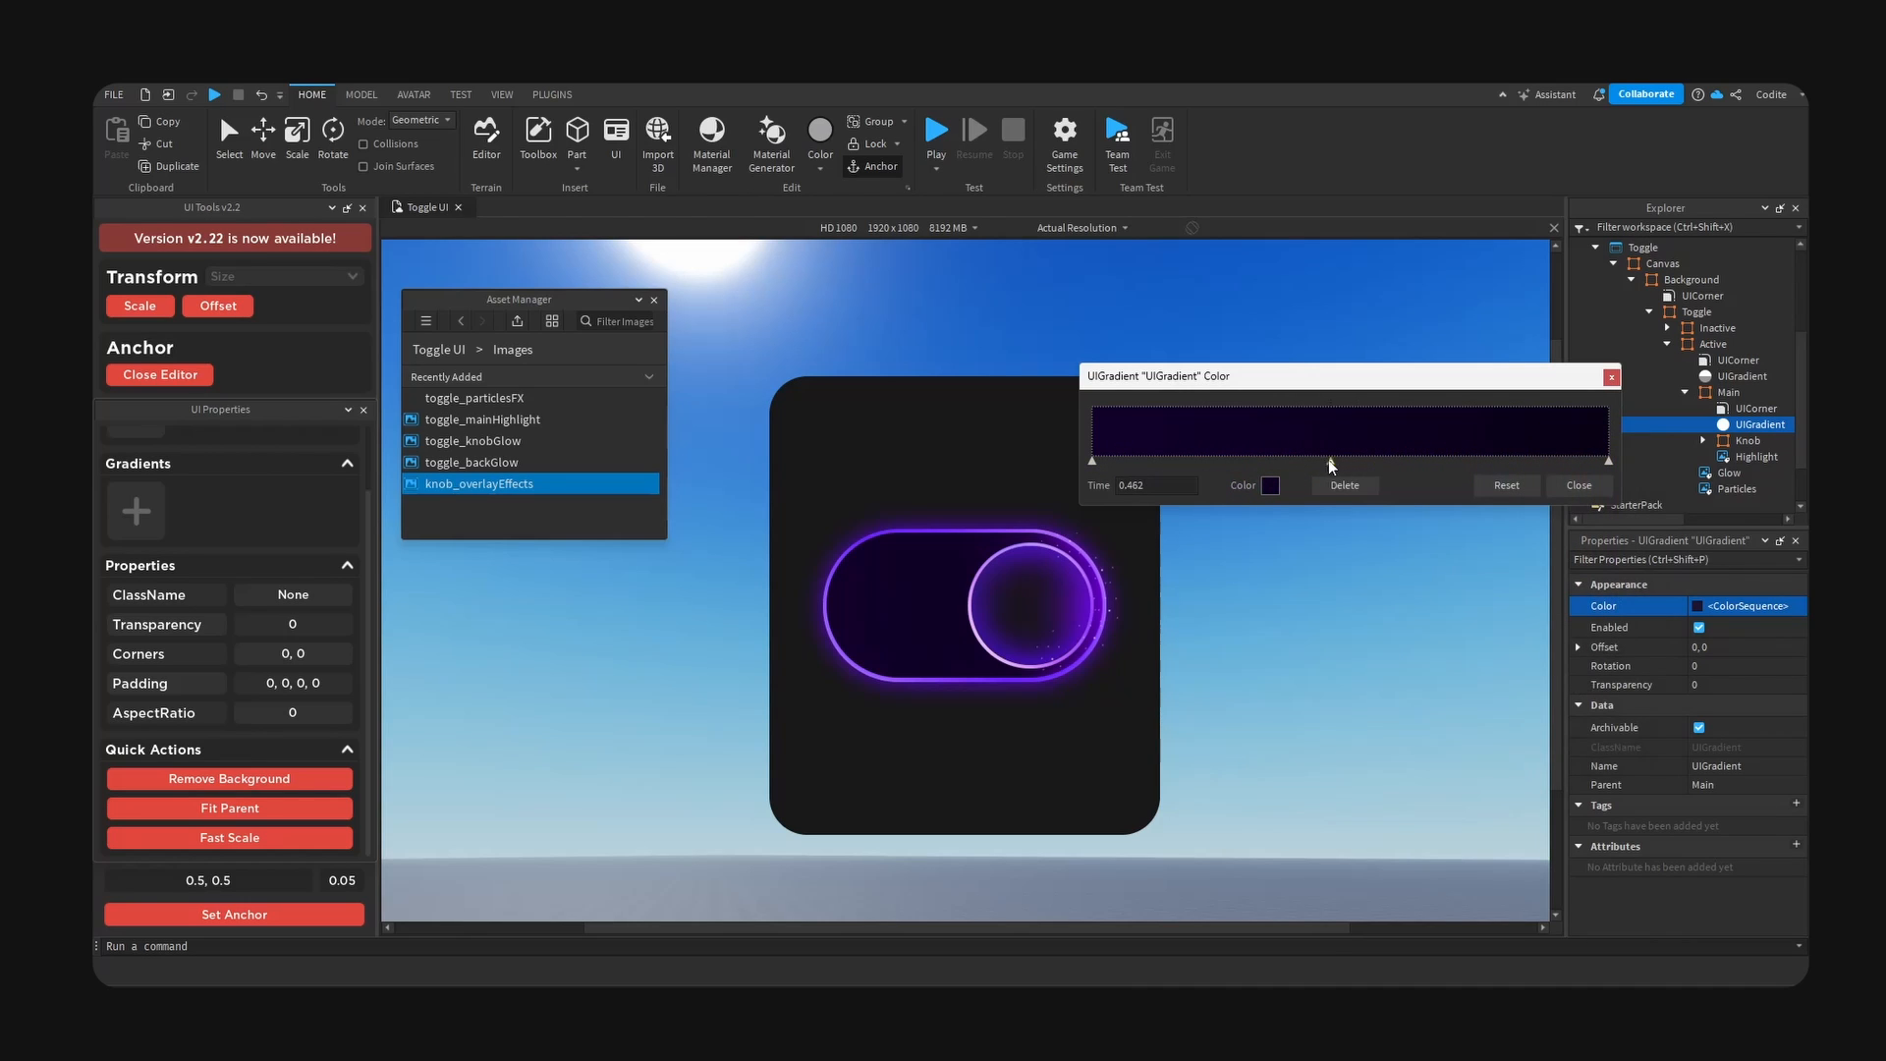
click(1270, 485)
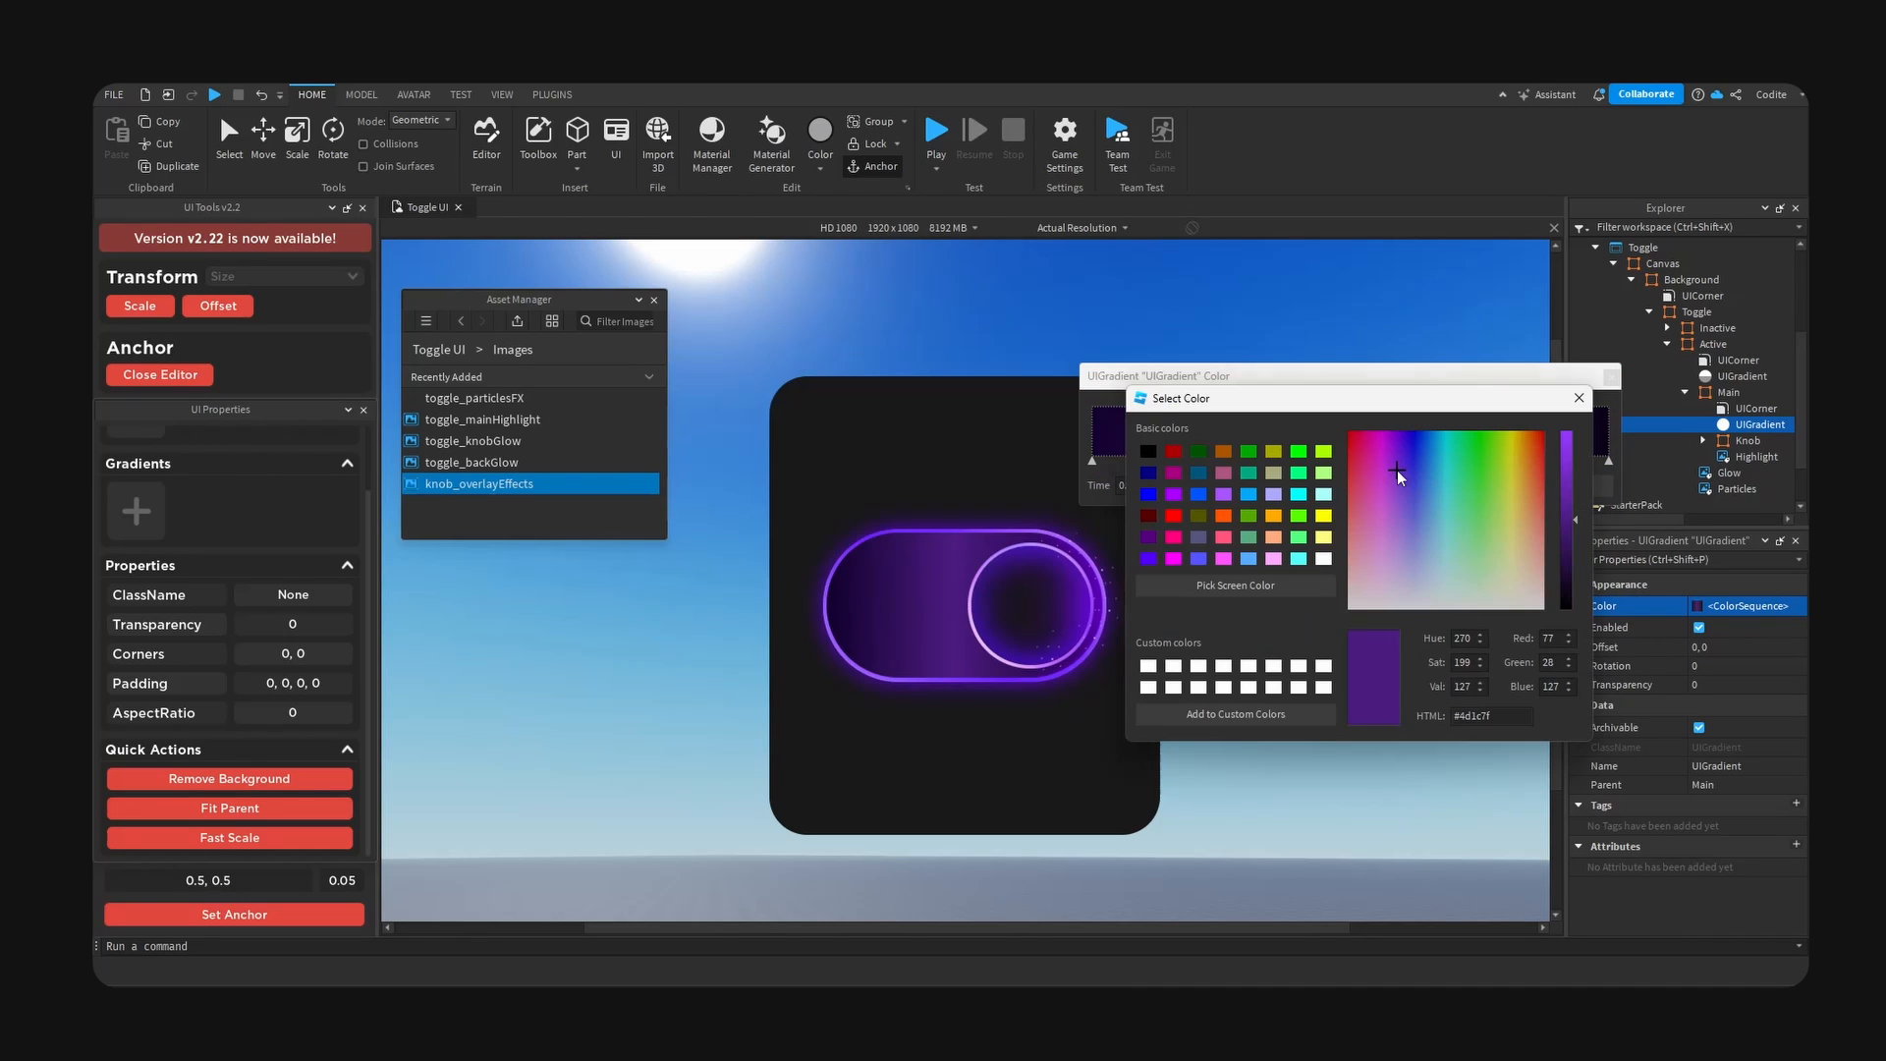
drag(1397, 470, 1403, 470)
click(1579, 398)
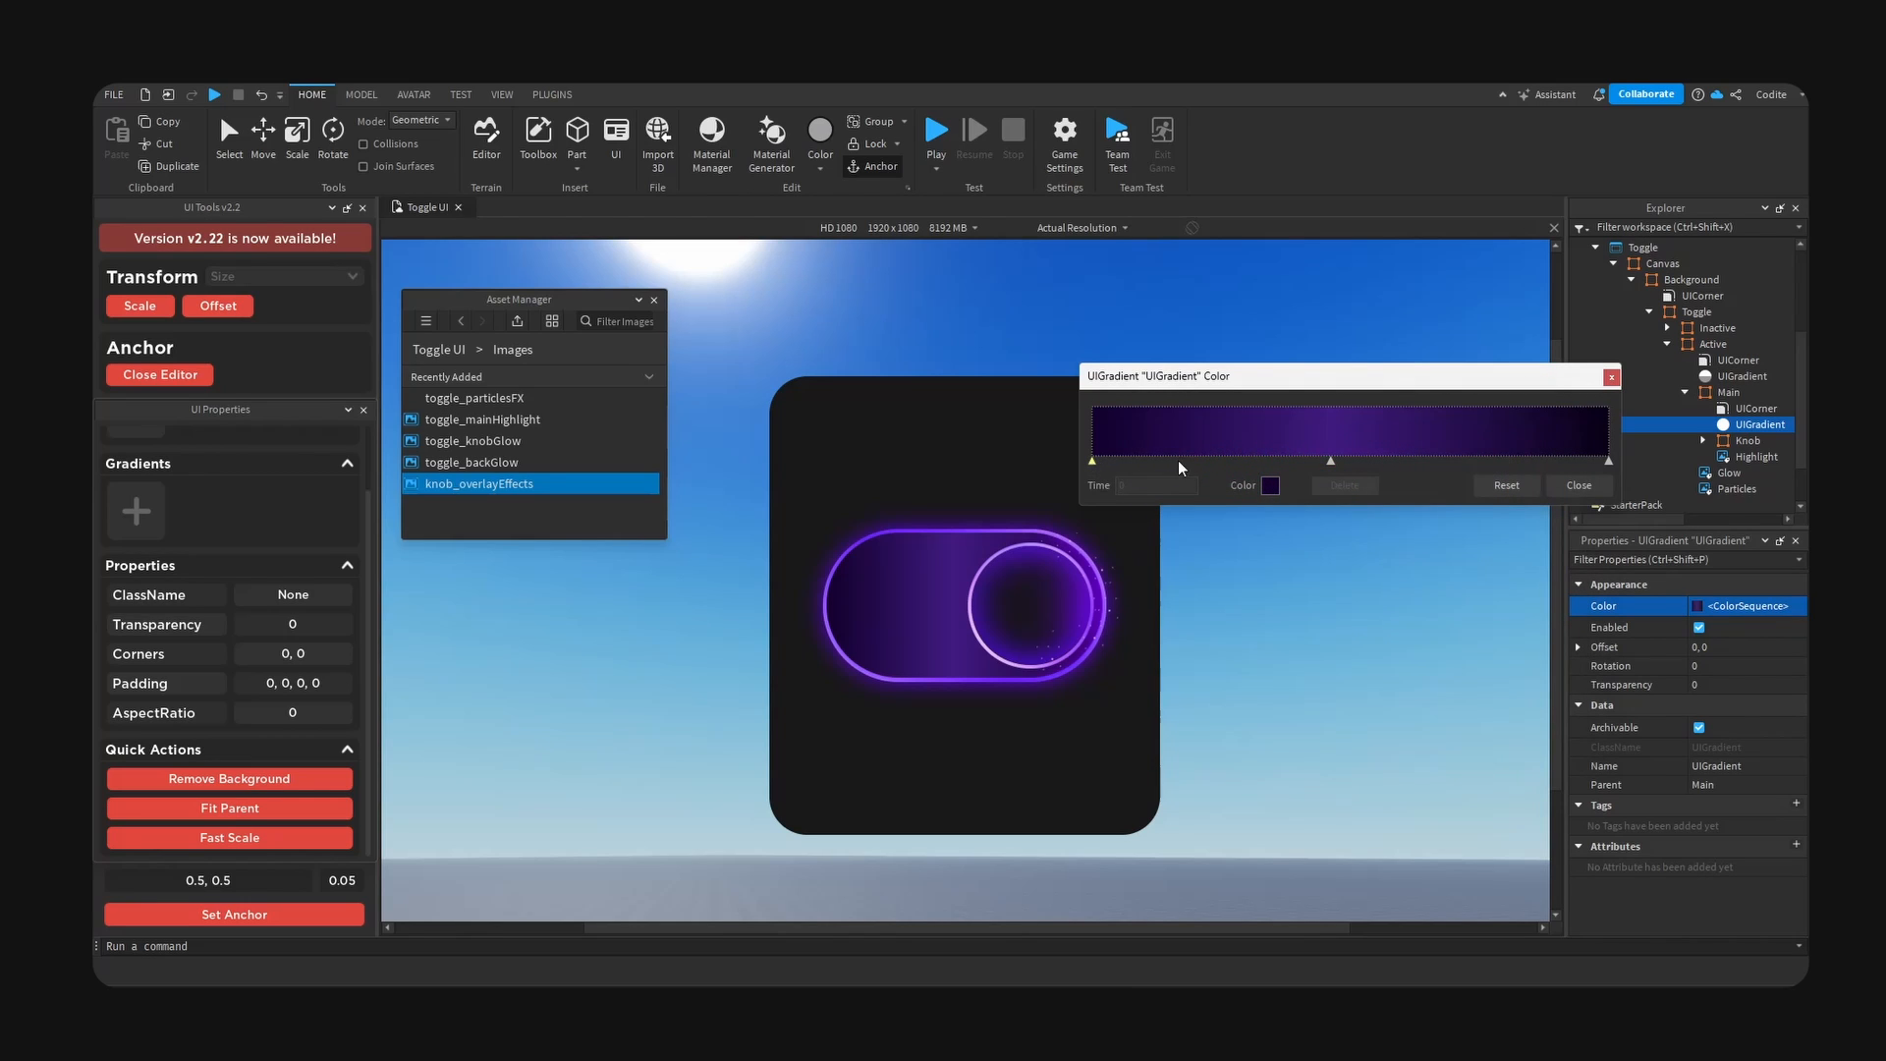
- Add a gradient keypoint at time 0.258 and sample its colour from the gradient's dark purple start
click(1224, 459)
click(1270, 485)
drag(1040, 365, 1637, 441)
click(1385, 617)
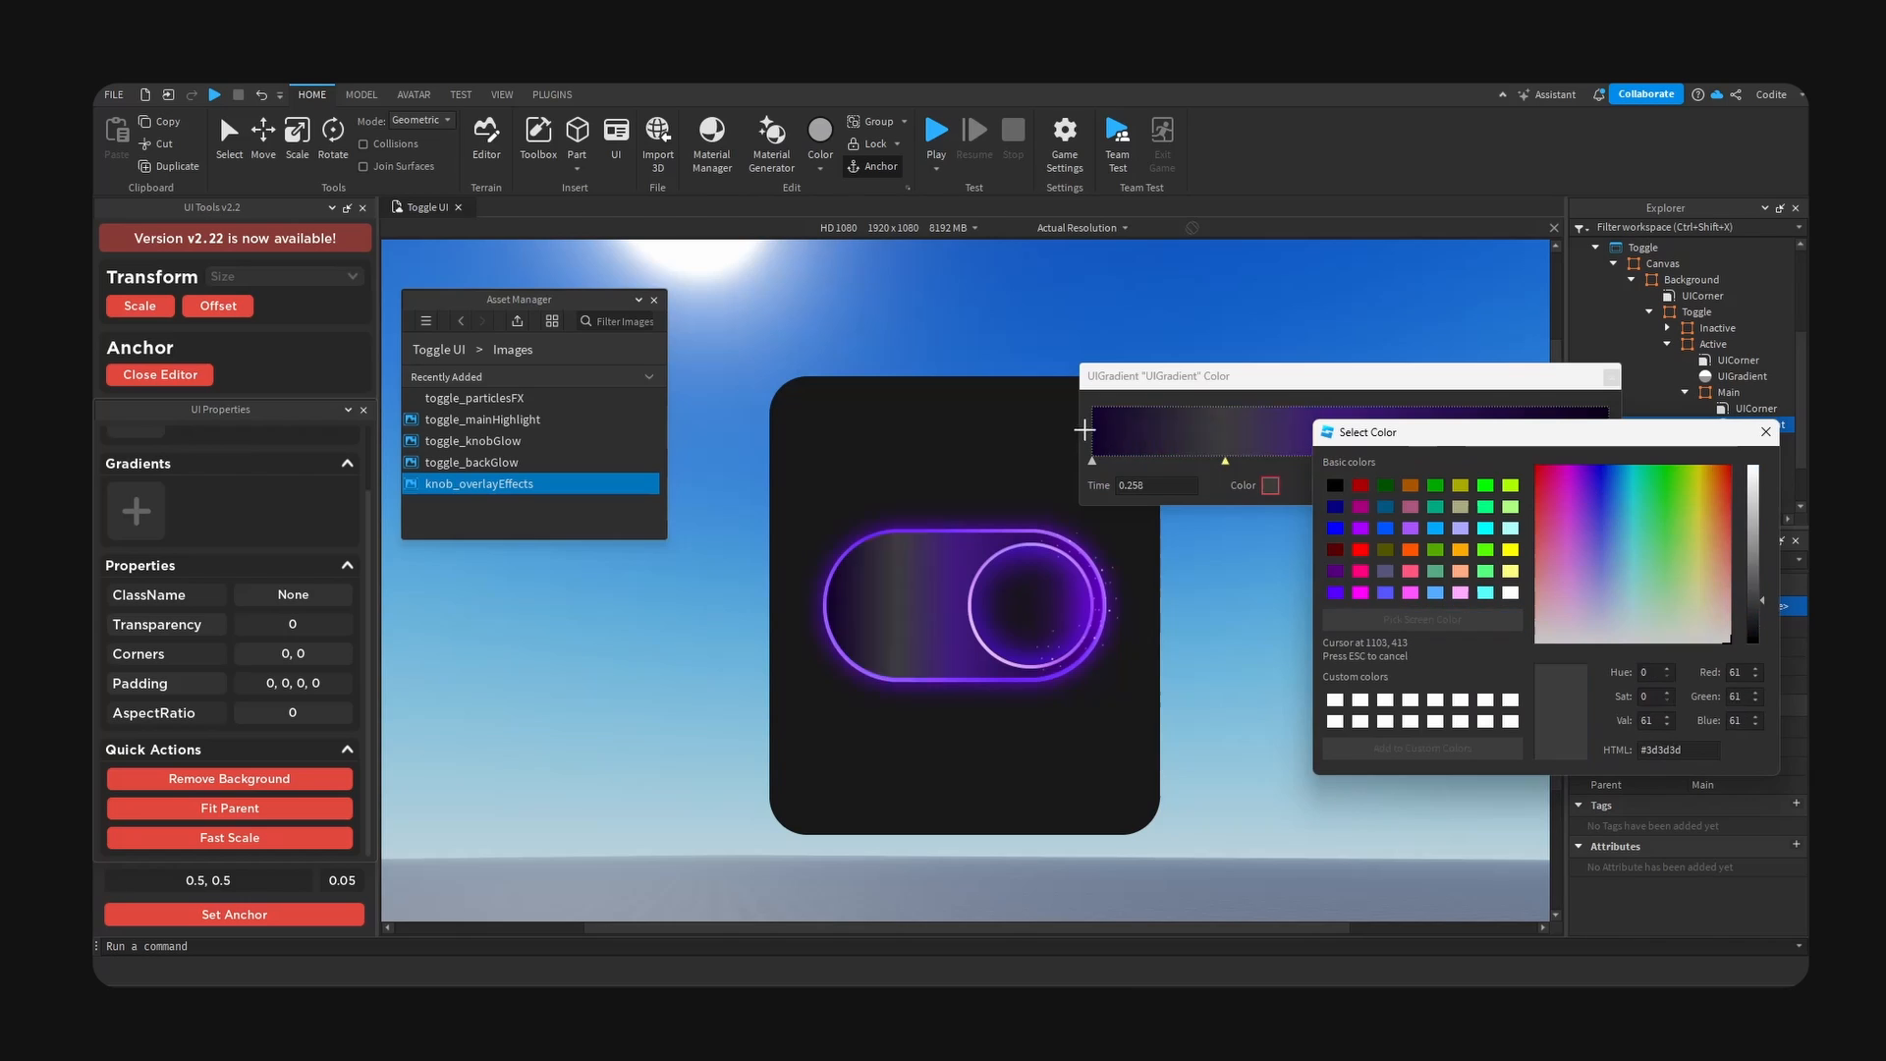
click(1101, 423)
click(1766, 431)
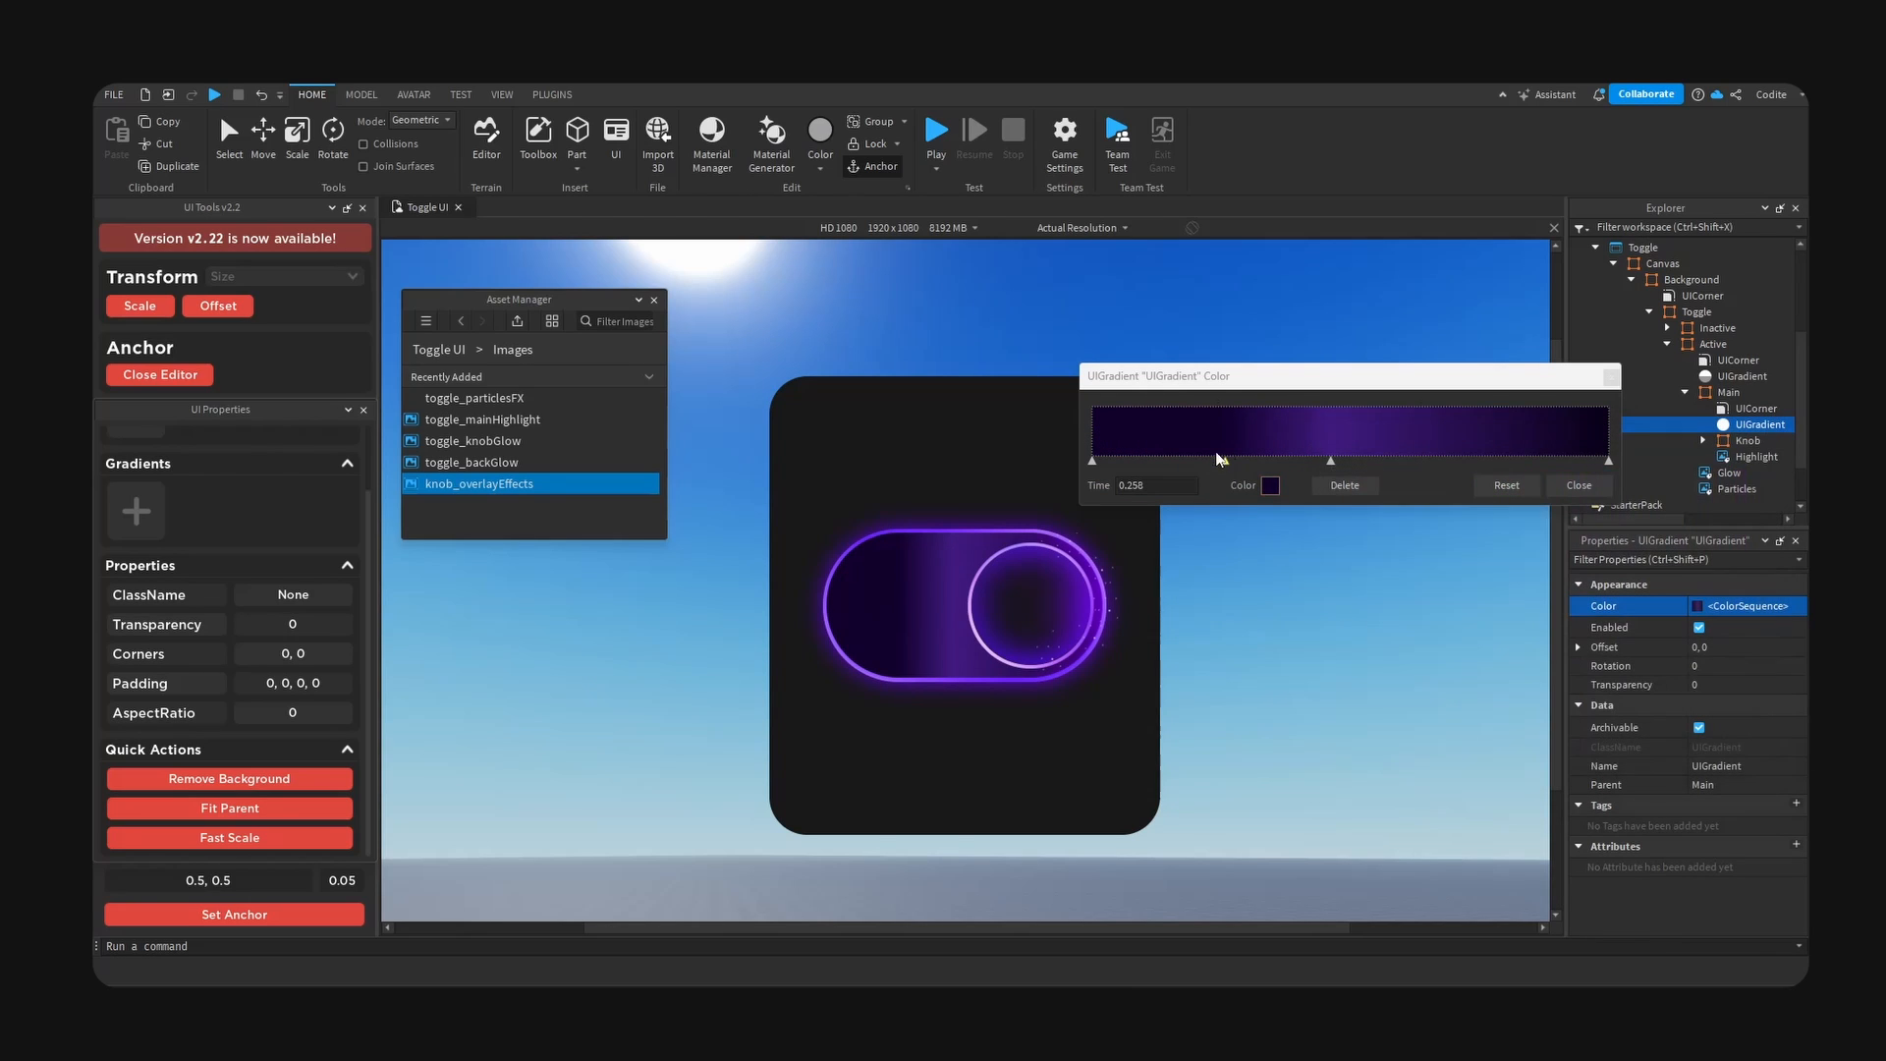
- Move the Main gradient's bright purple keypoint to time 0.734 and change its colour to a brighter, more vivid purple
click(1404, 461)
drag(1340, 464, 1497, 460)
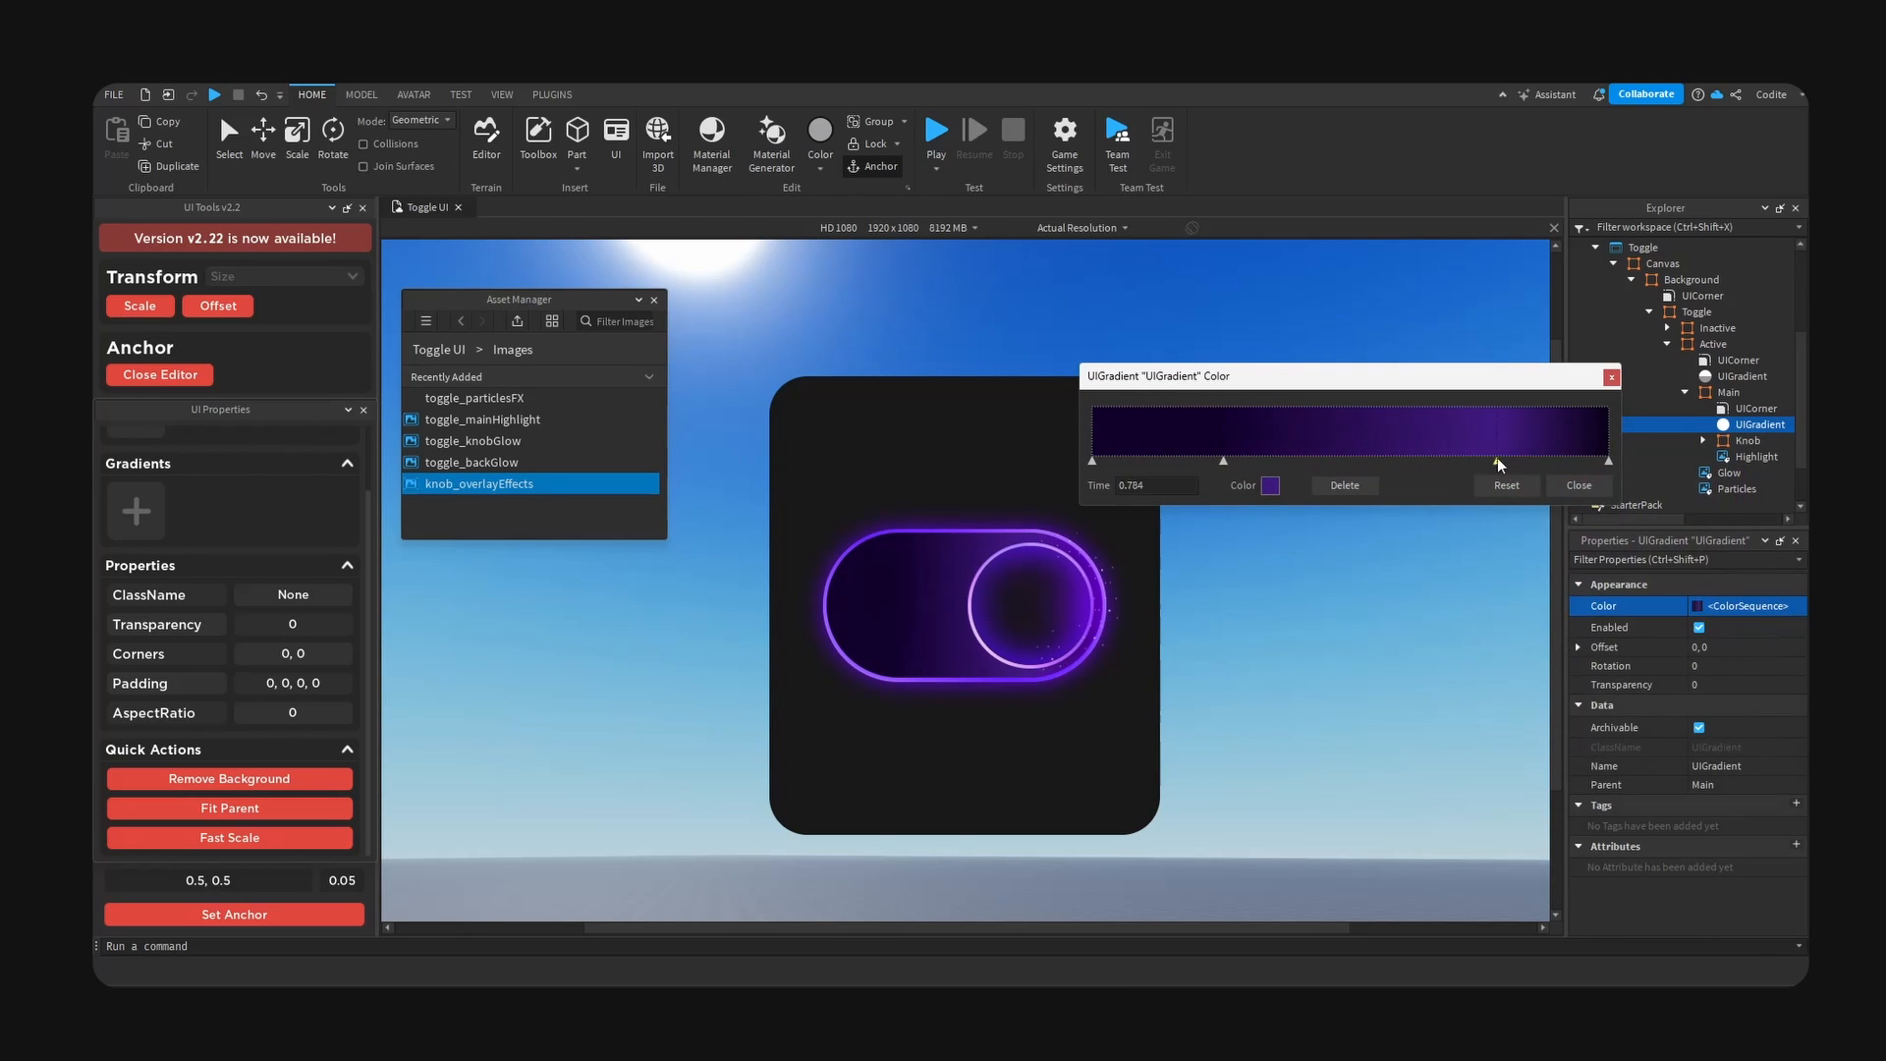
click(1271, 485)
drag(766, 354, 1195, 410)
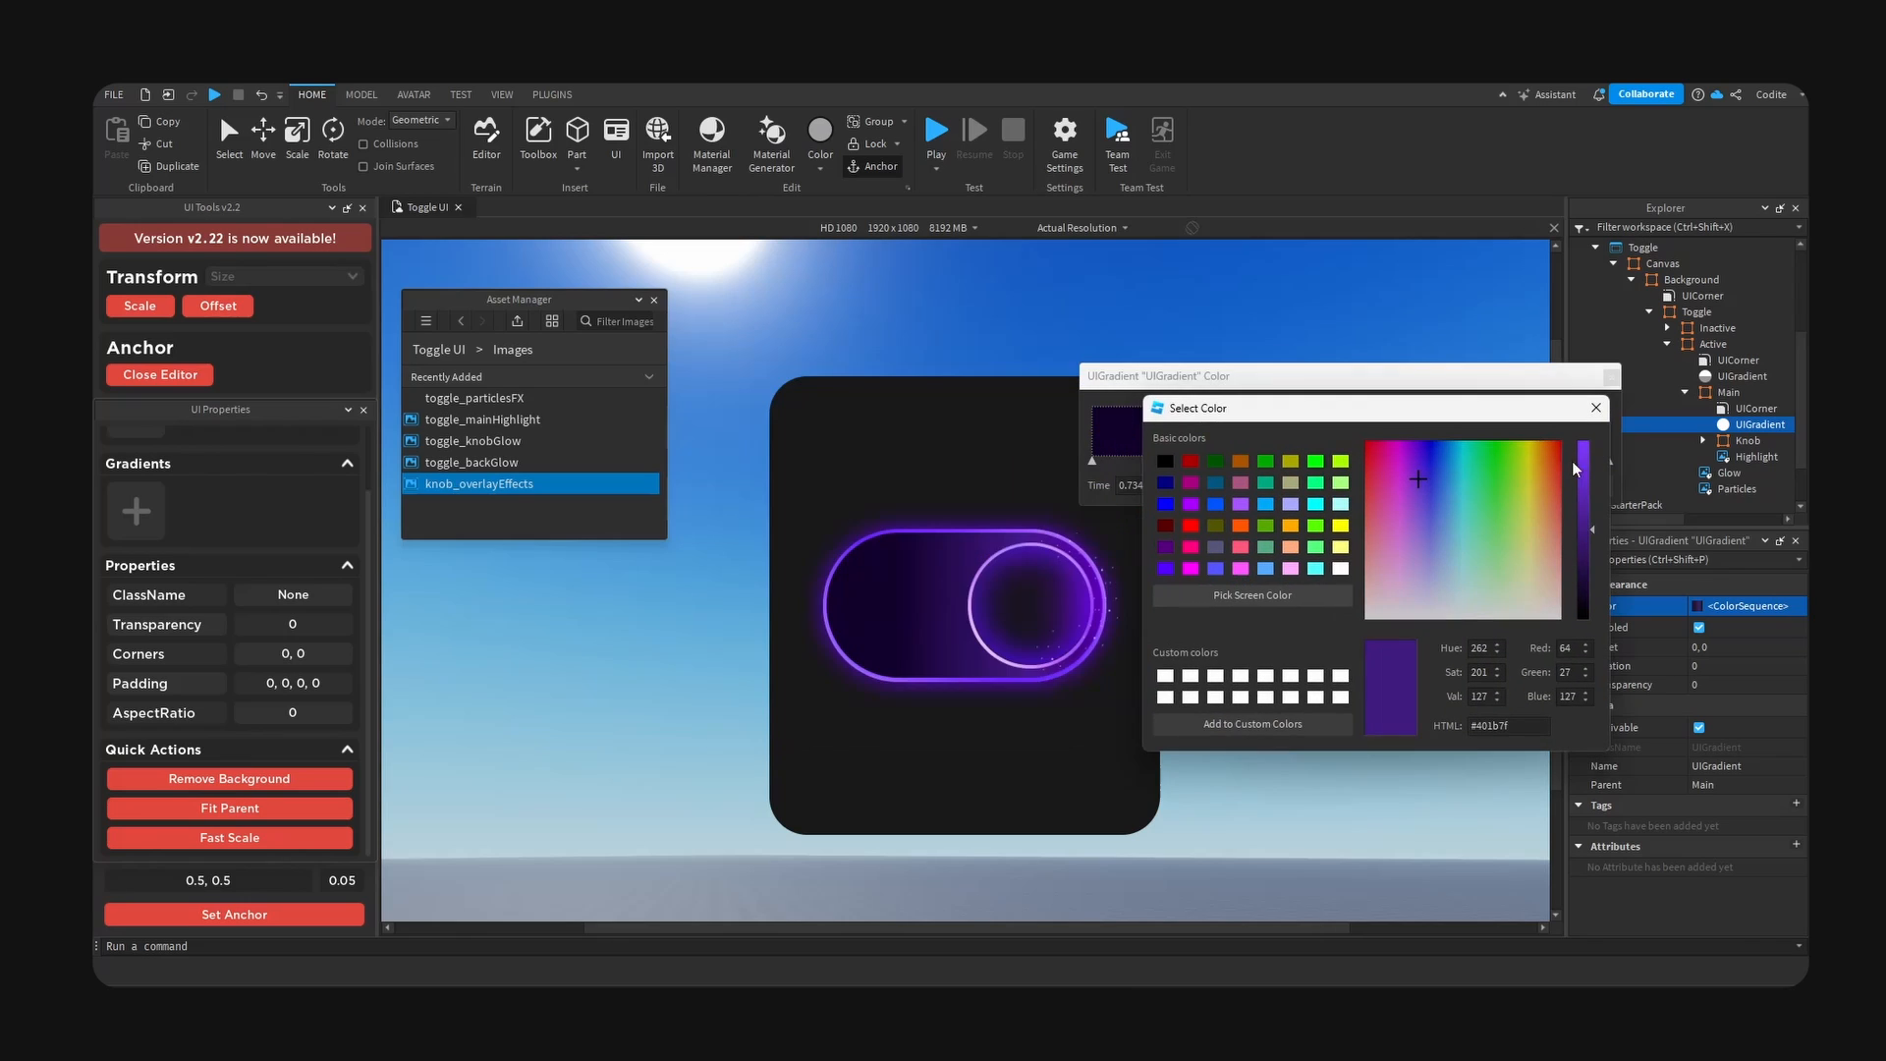
click(1587, 442)
mouse_move(1590, 438)
mouse_down()
mouse_move(1584, 517)
mouse_move(1582, 464)
mouse_up()
mouse_move(1417, 466)
mouse_down()
mouse_move(1414, 531)
mouse_move(1432, 519)
mouse_move(1416, 473)
mouse_up()
click(1595, 409)
- Set the rotation of the Main frame's gradient to 75
click(1719, 667)
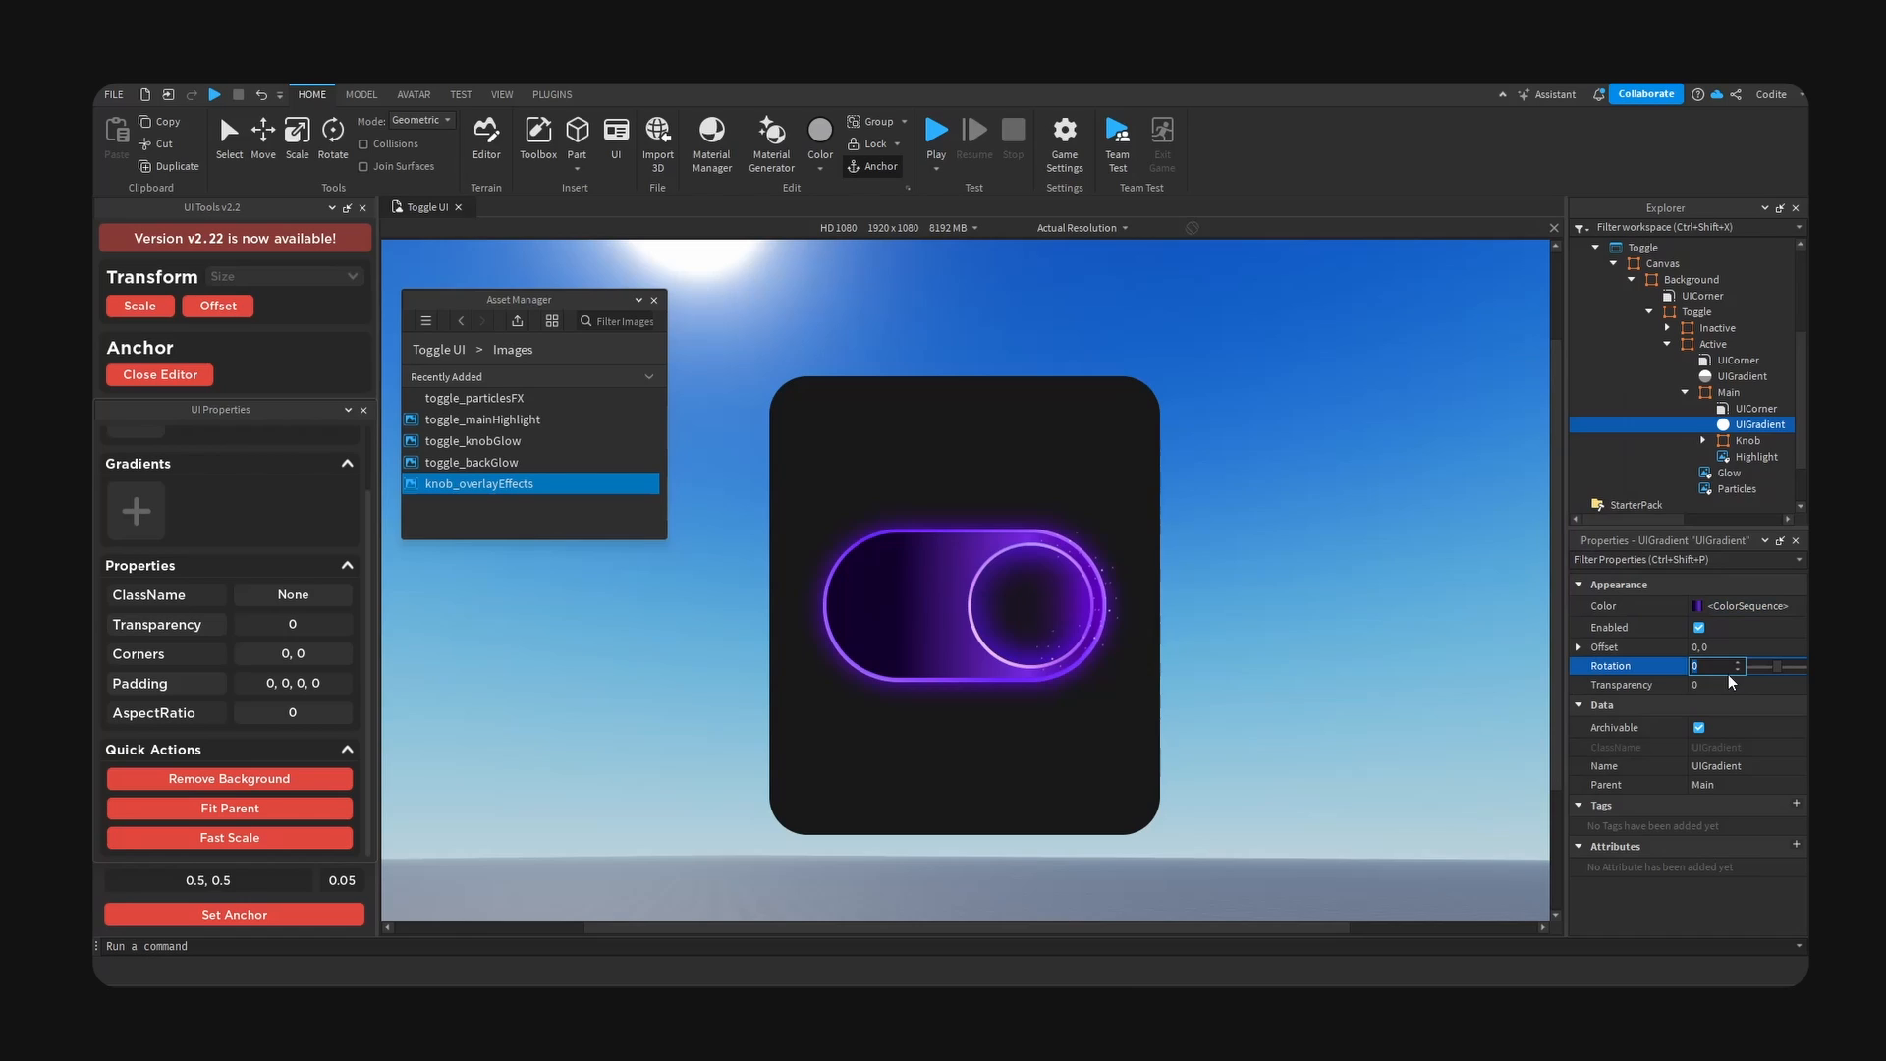
text(55)
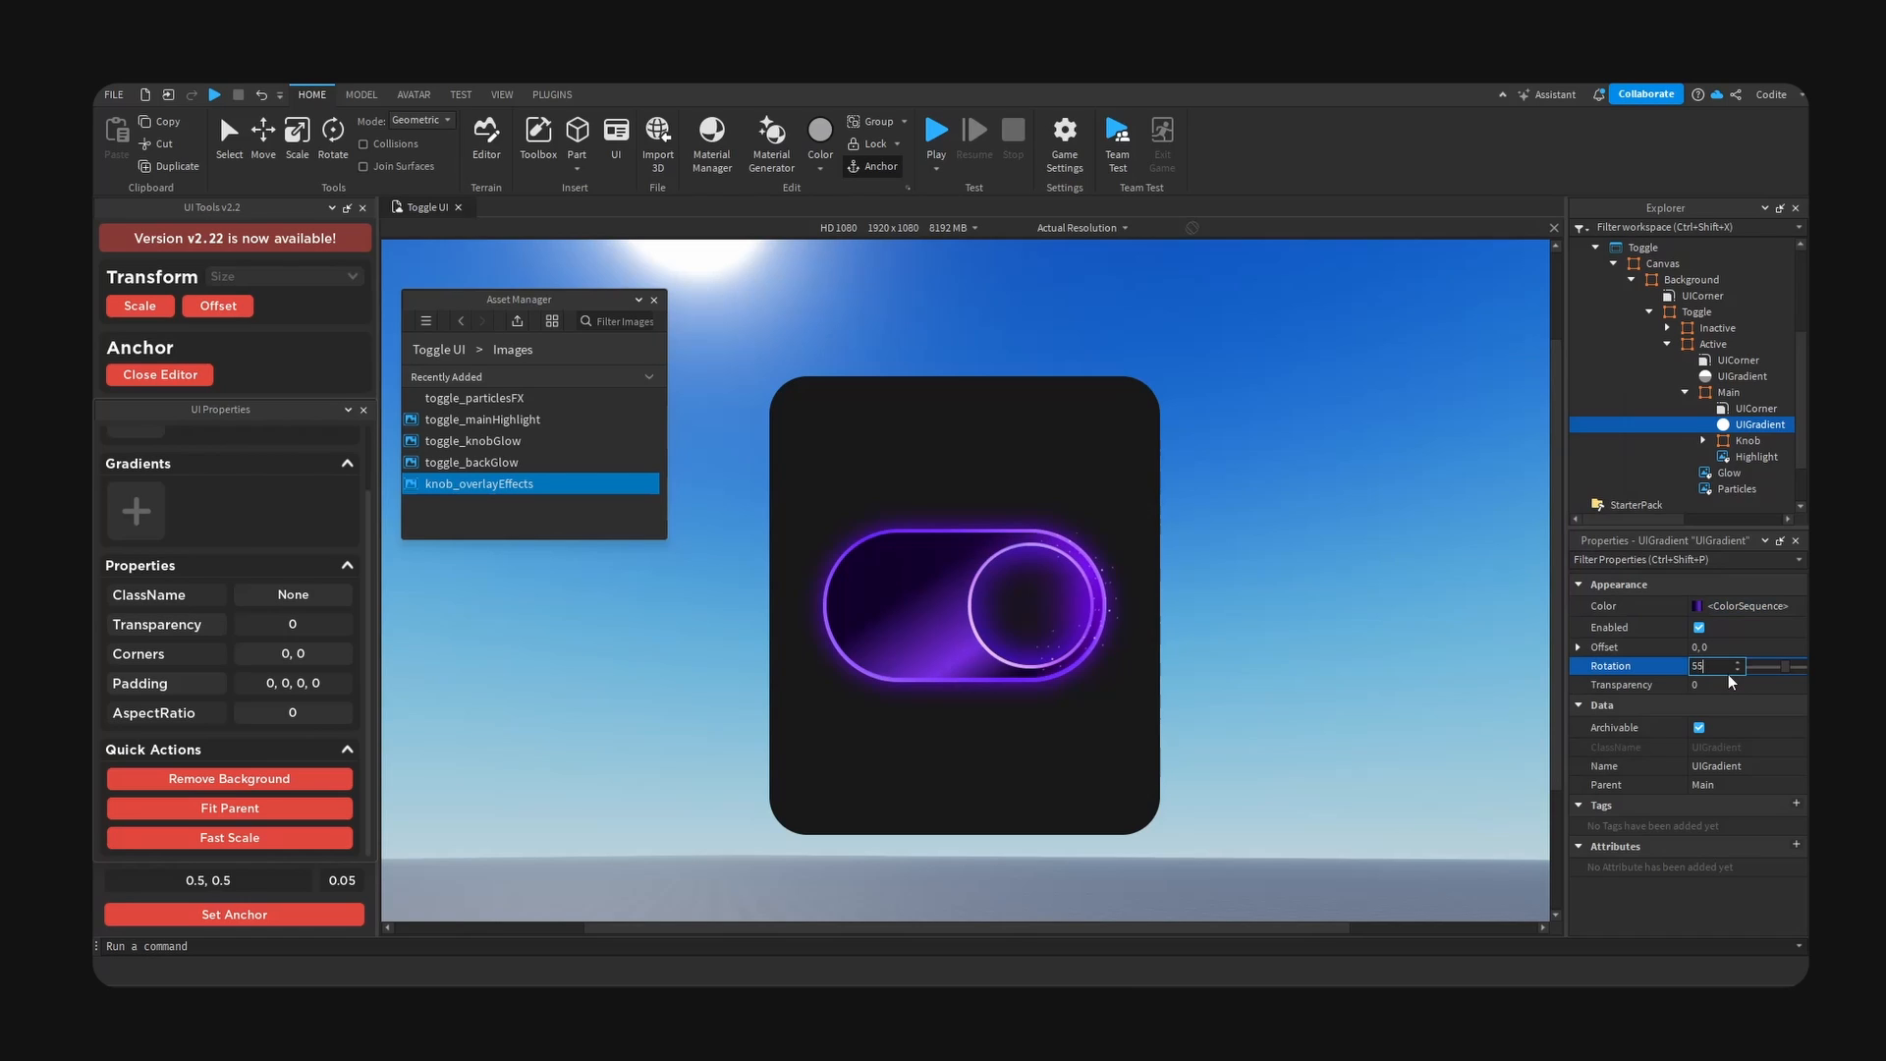
key(BackSpace)
text(75)
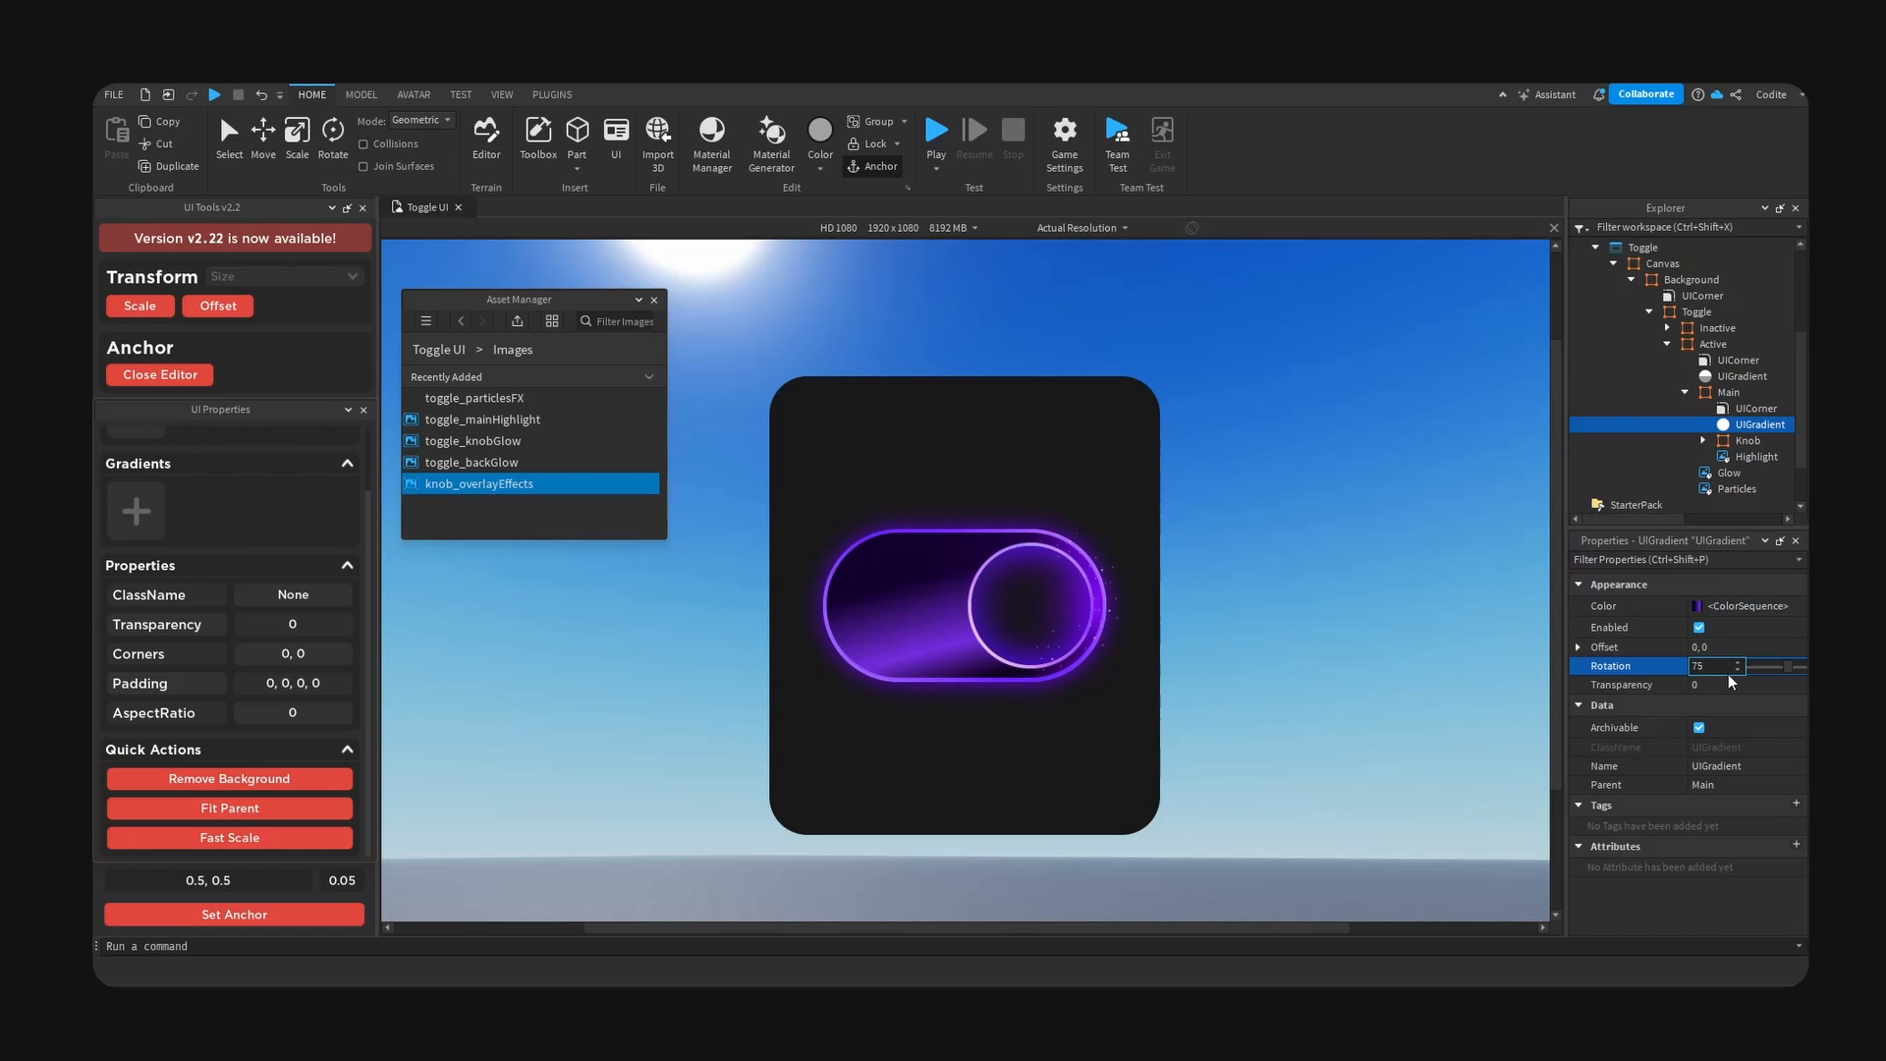
- Darken the bright purple keypoint at time 0.609 and place a near-black keypoint at time 0.927 in the Main gradient
click(1749, 607)
click(1791, 608)
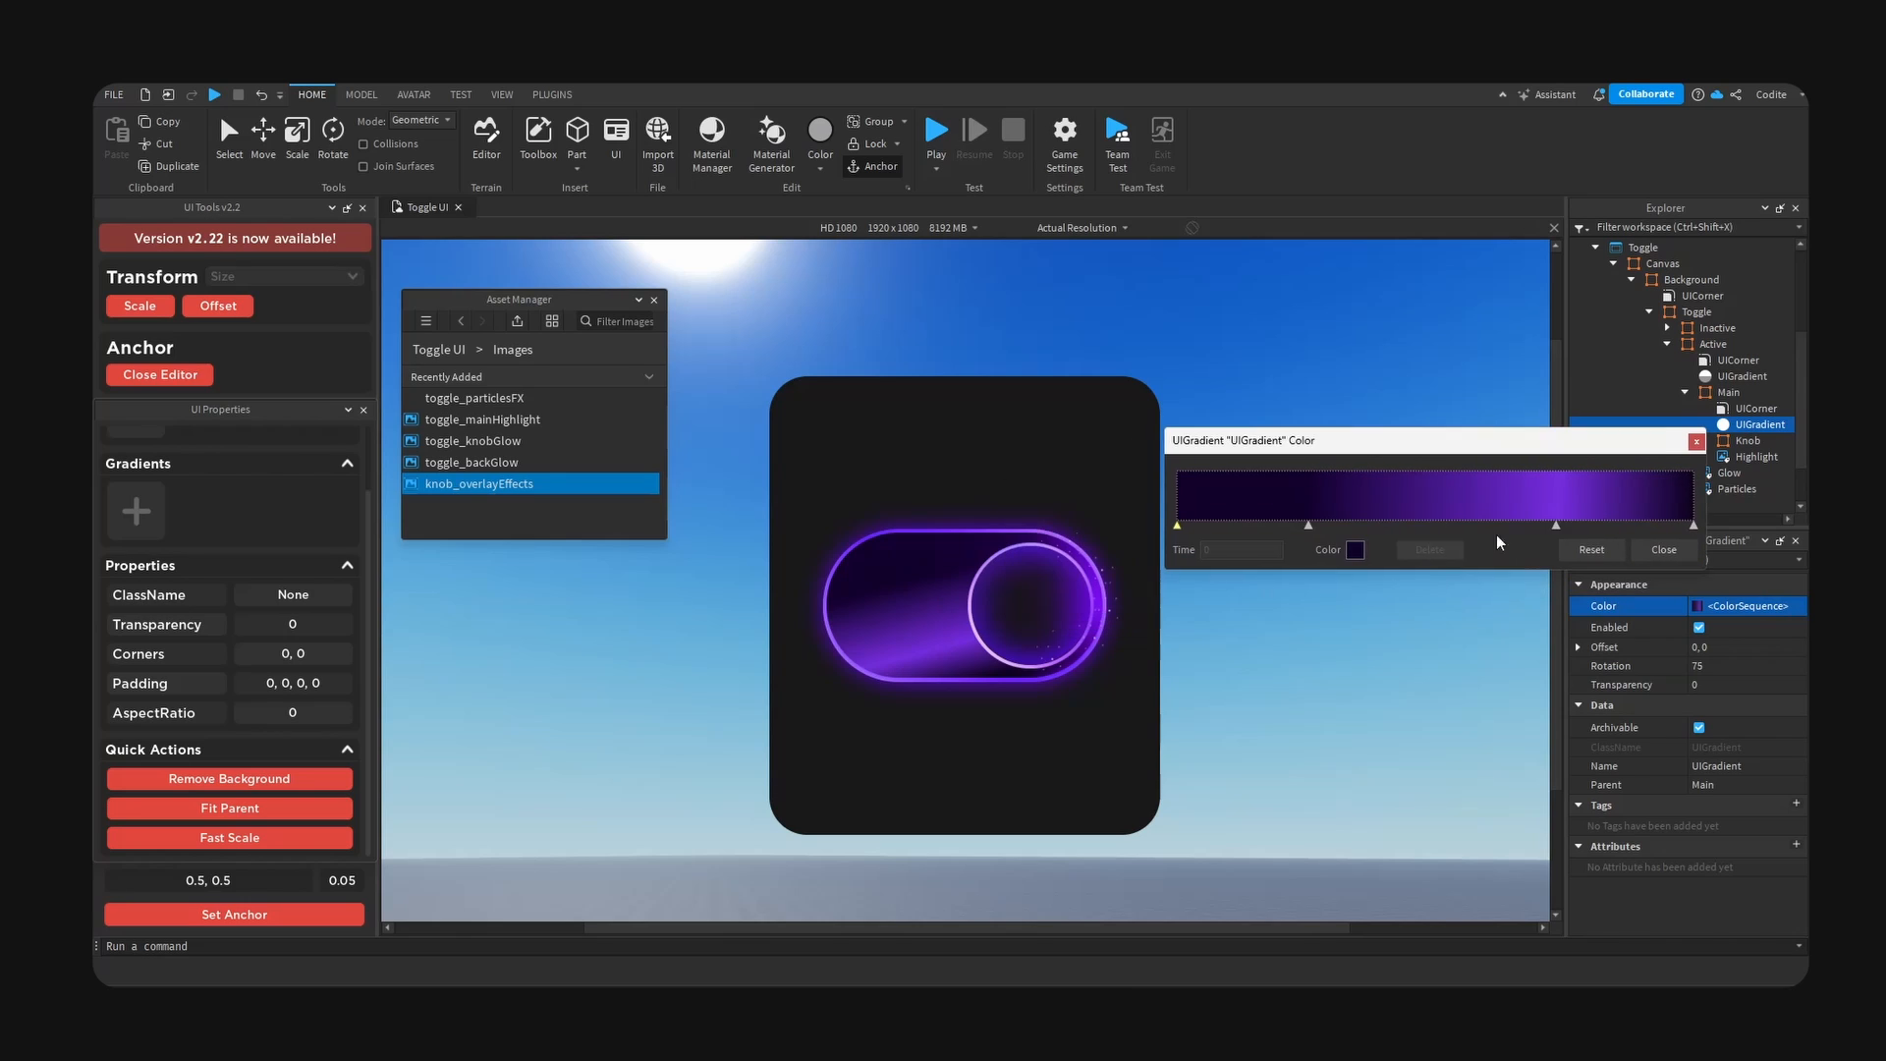
click(1489, 527)
mouse_move(1488, 529)
mouse_down()
mouse_move(1694, 523)
mouse_move(1523, 522)
mouse_up()
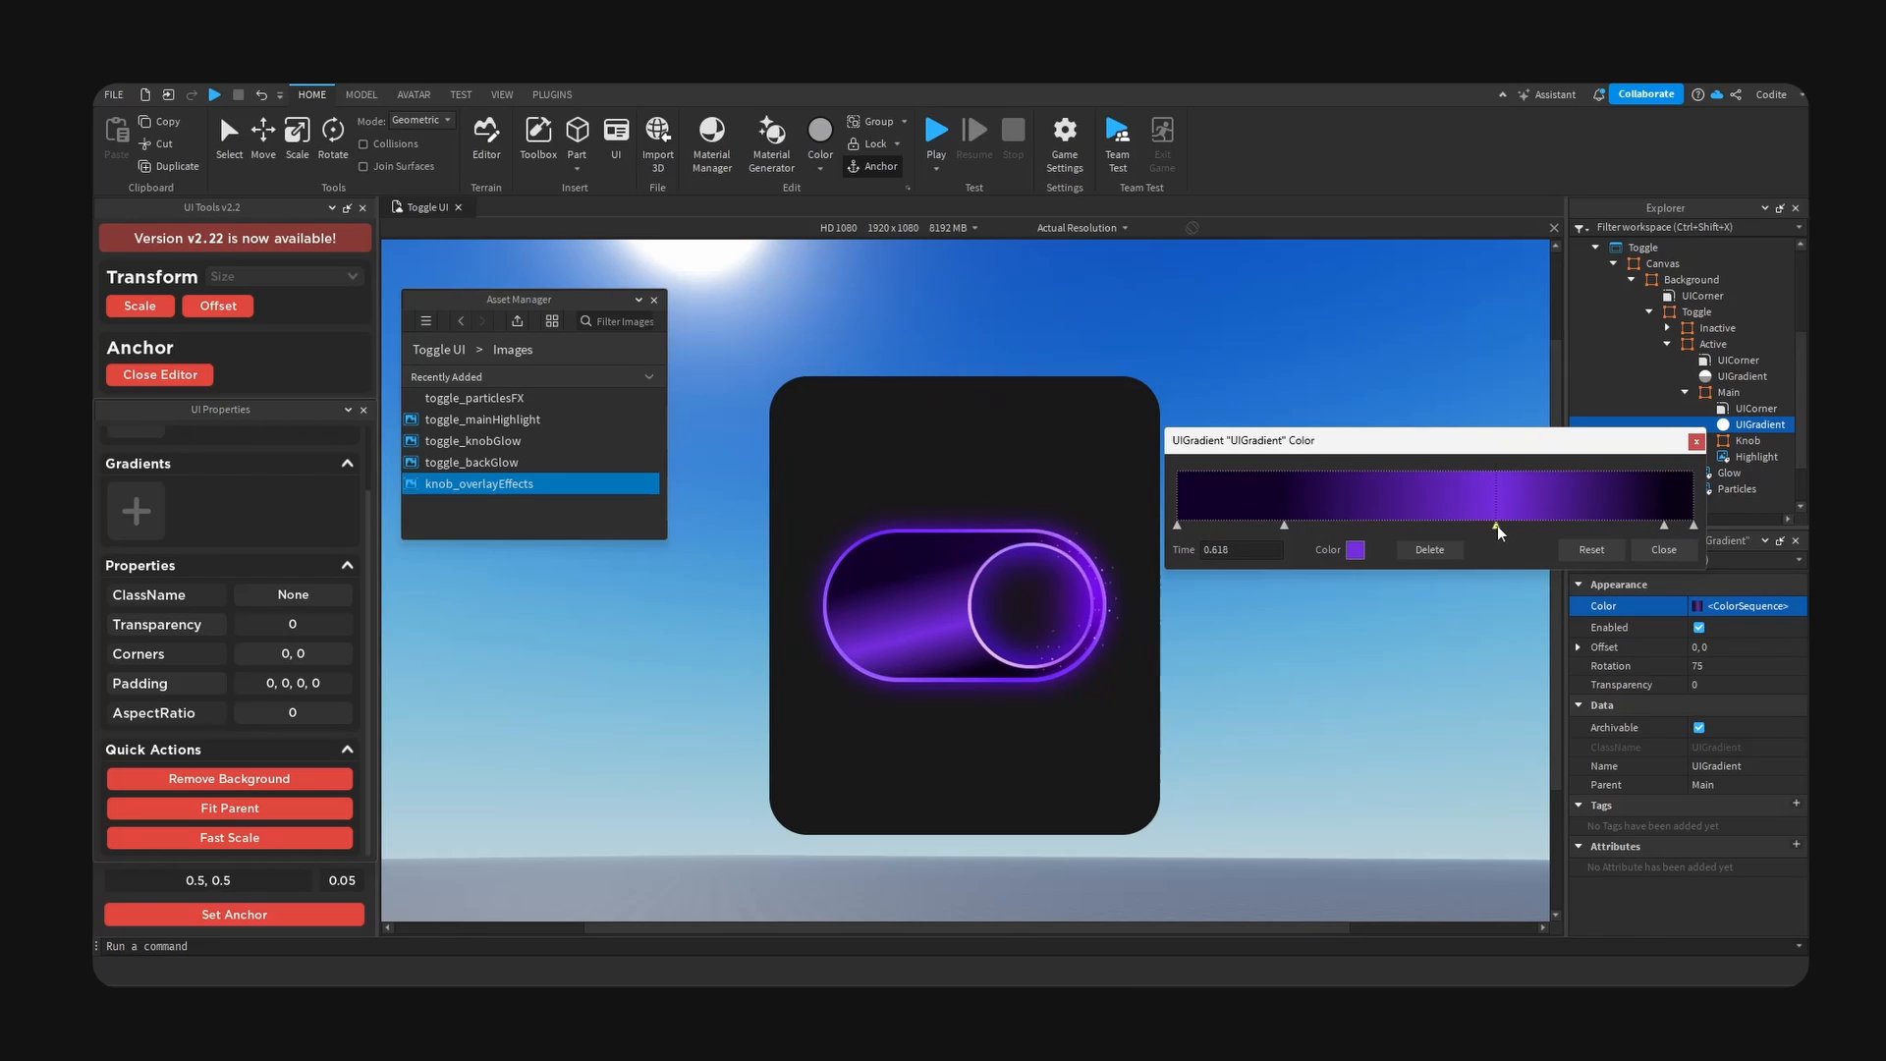
drag(1498, 526, 1491, 526)
click(1356, 550)
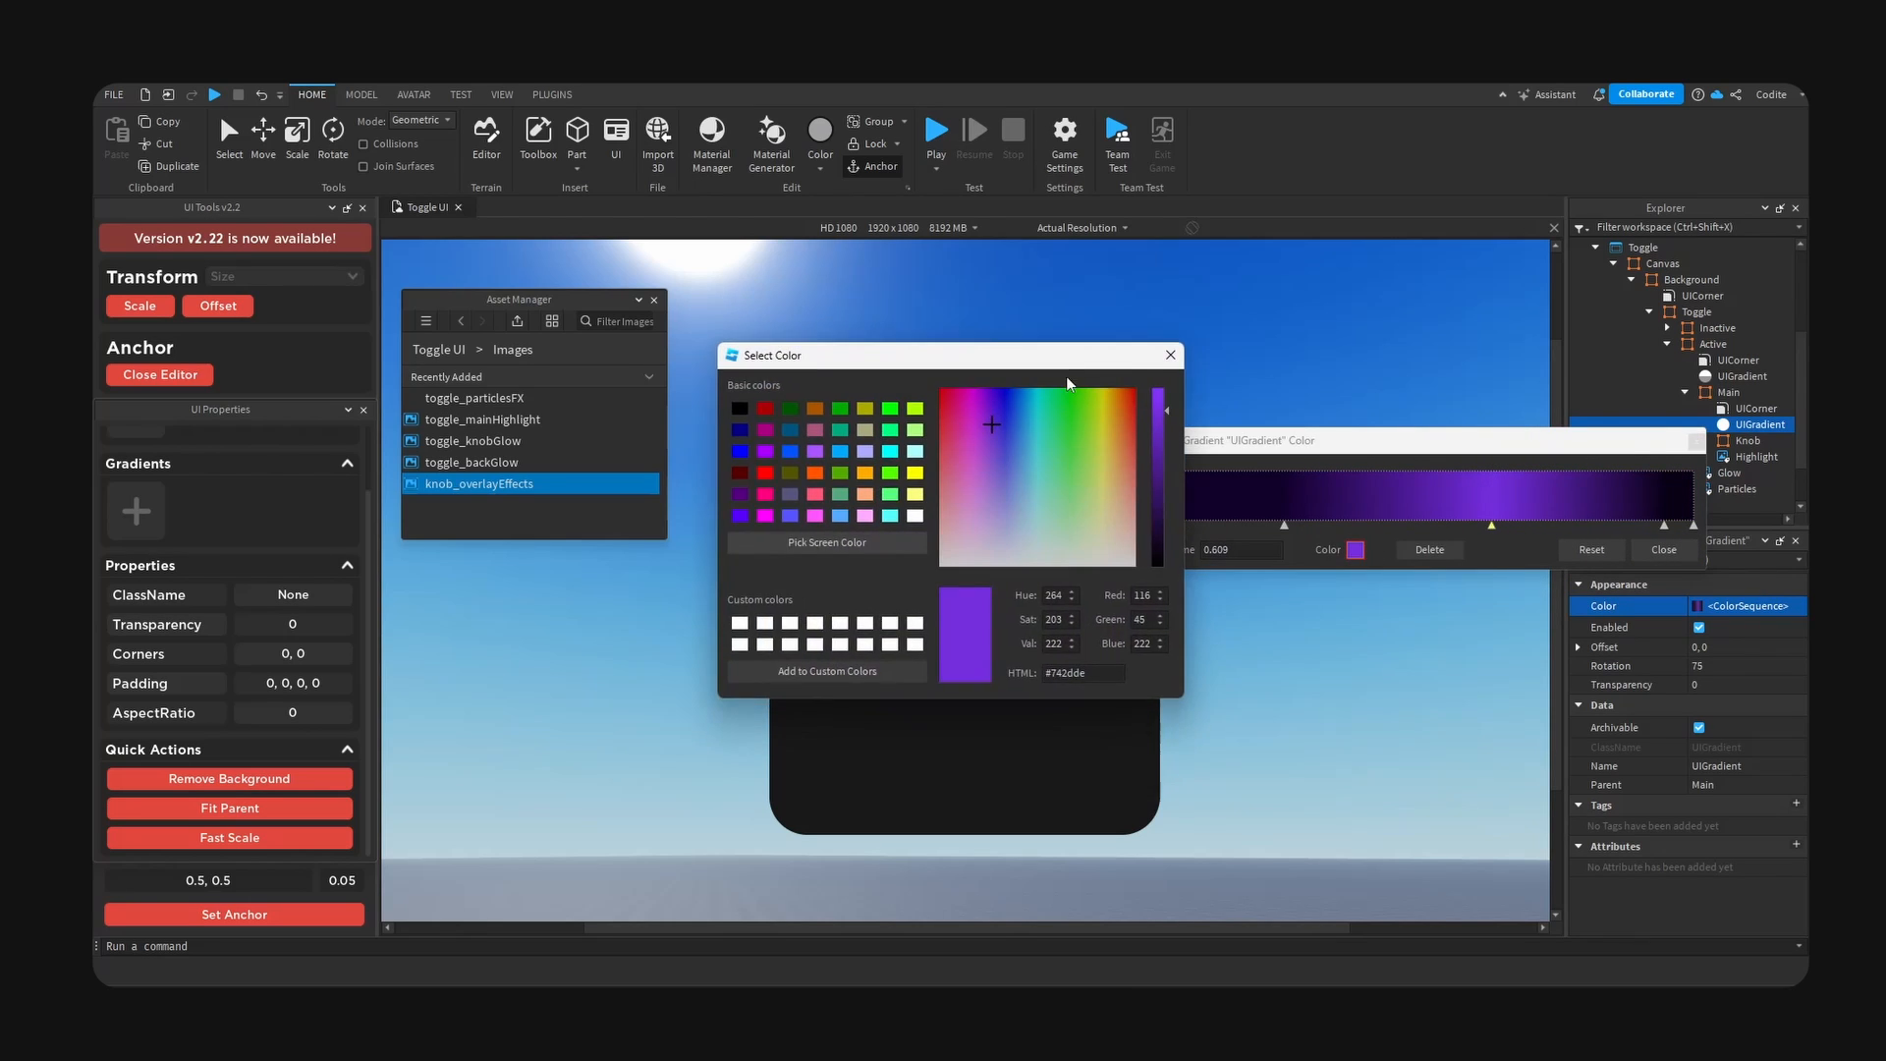
drag(1085, 350, 1640, 381)
drag(1719, 444, 1716, 552)
click(1724, 380)
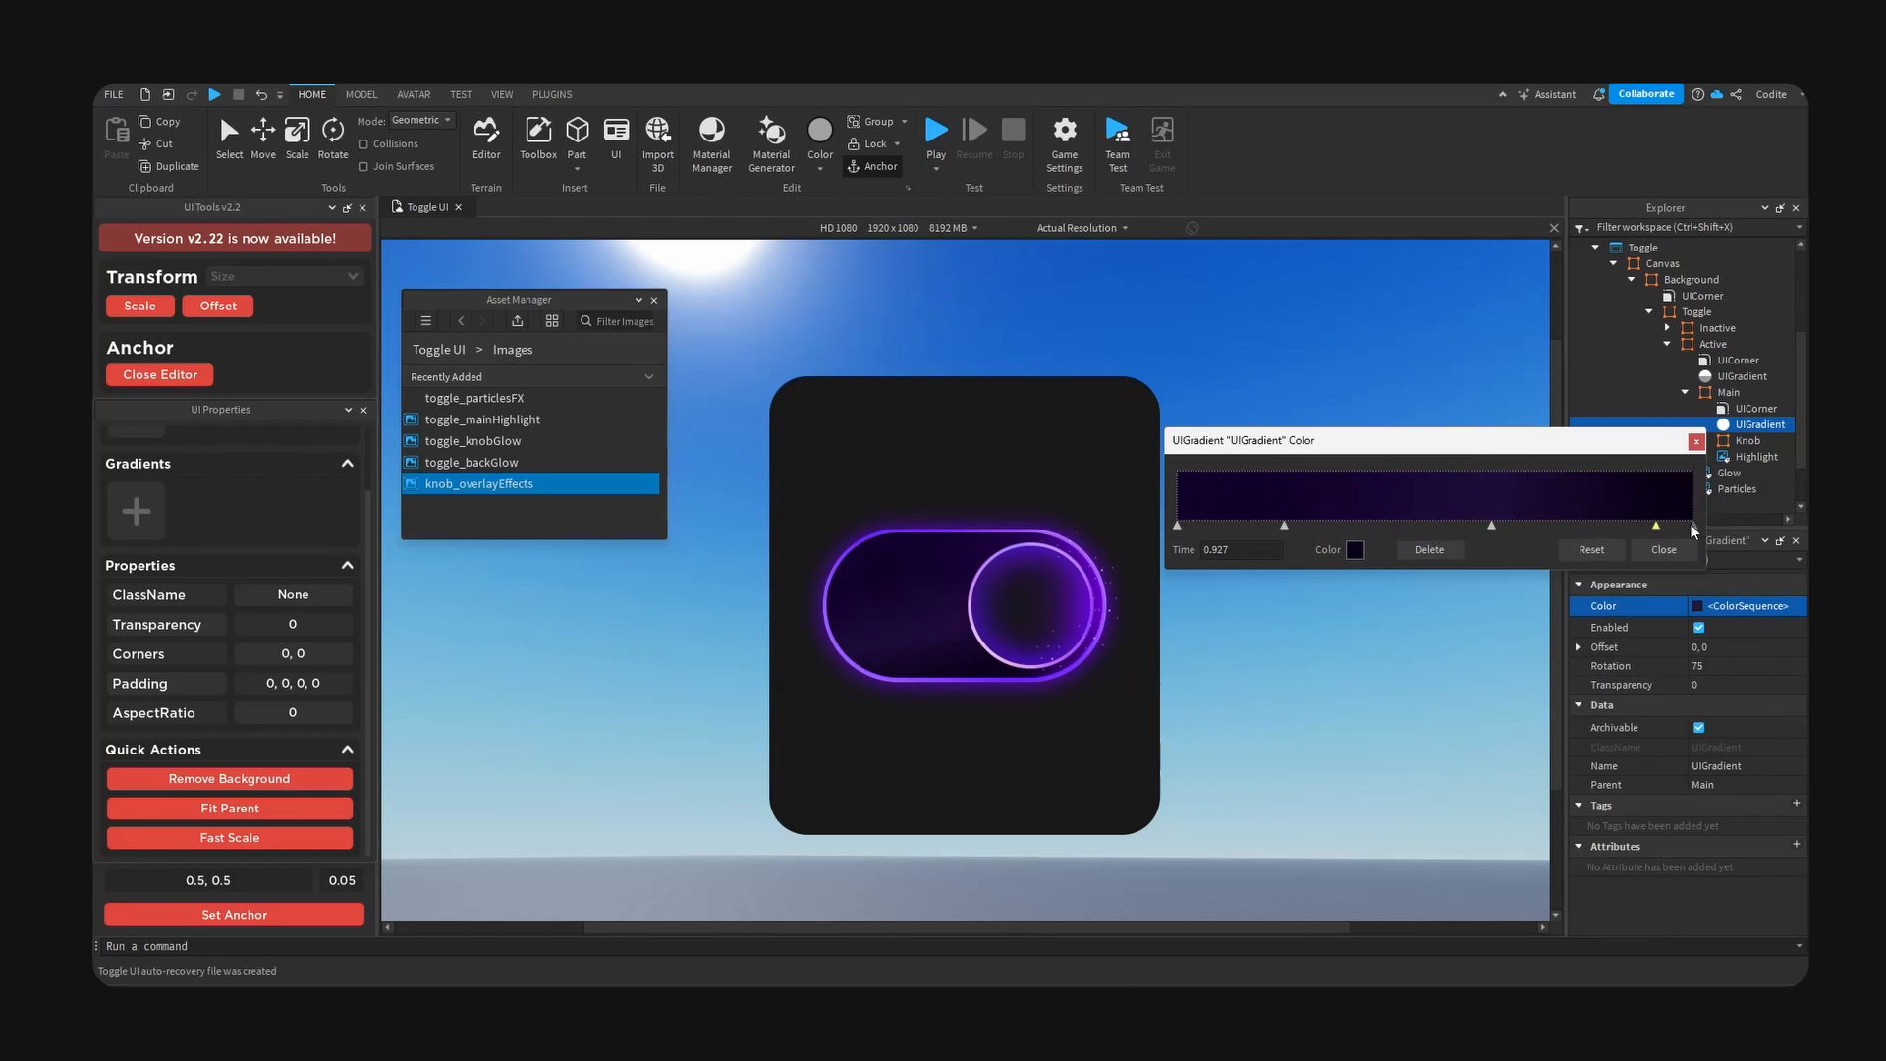
- Adjust the hue and saturation of the Main gradient's near-black end colour and close the gradient editor
click(1693, 526)
click(1355, 550)
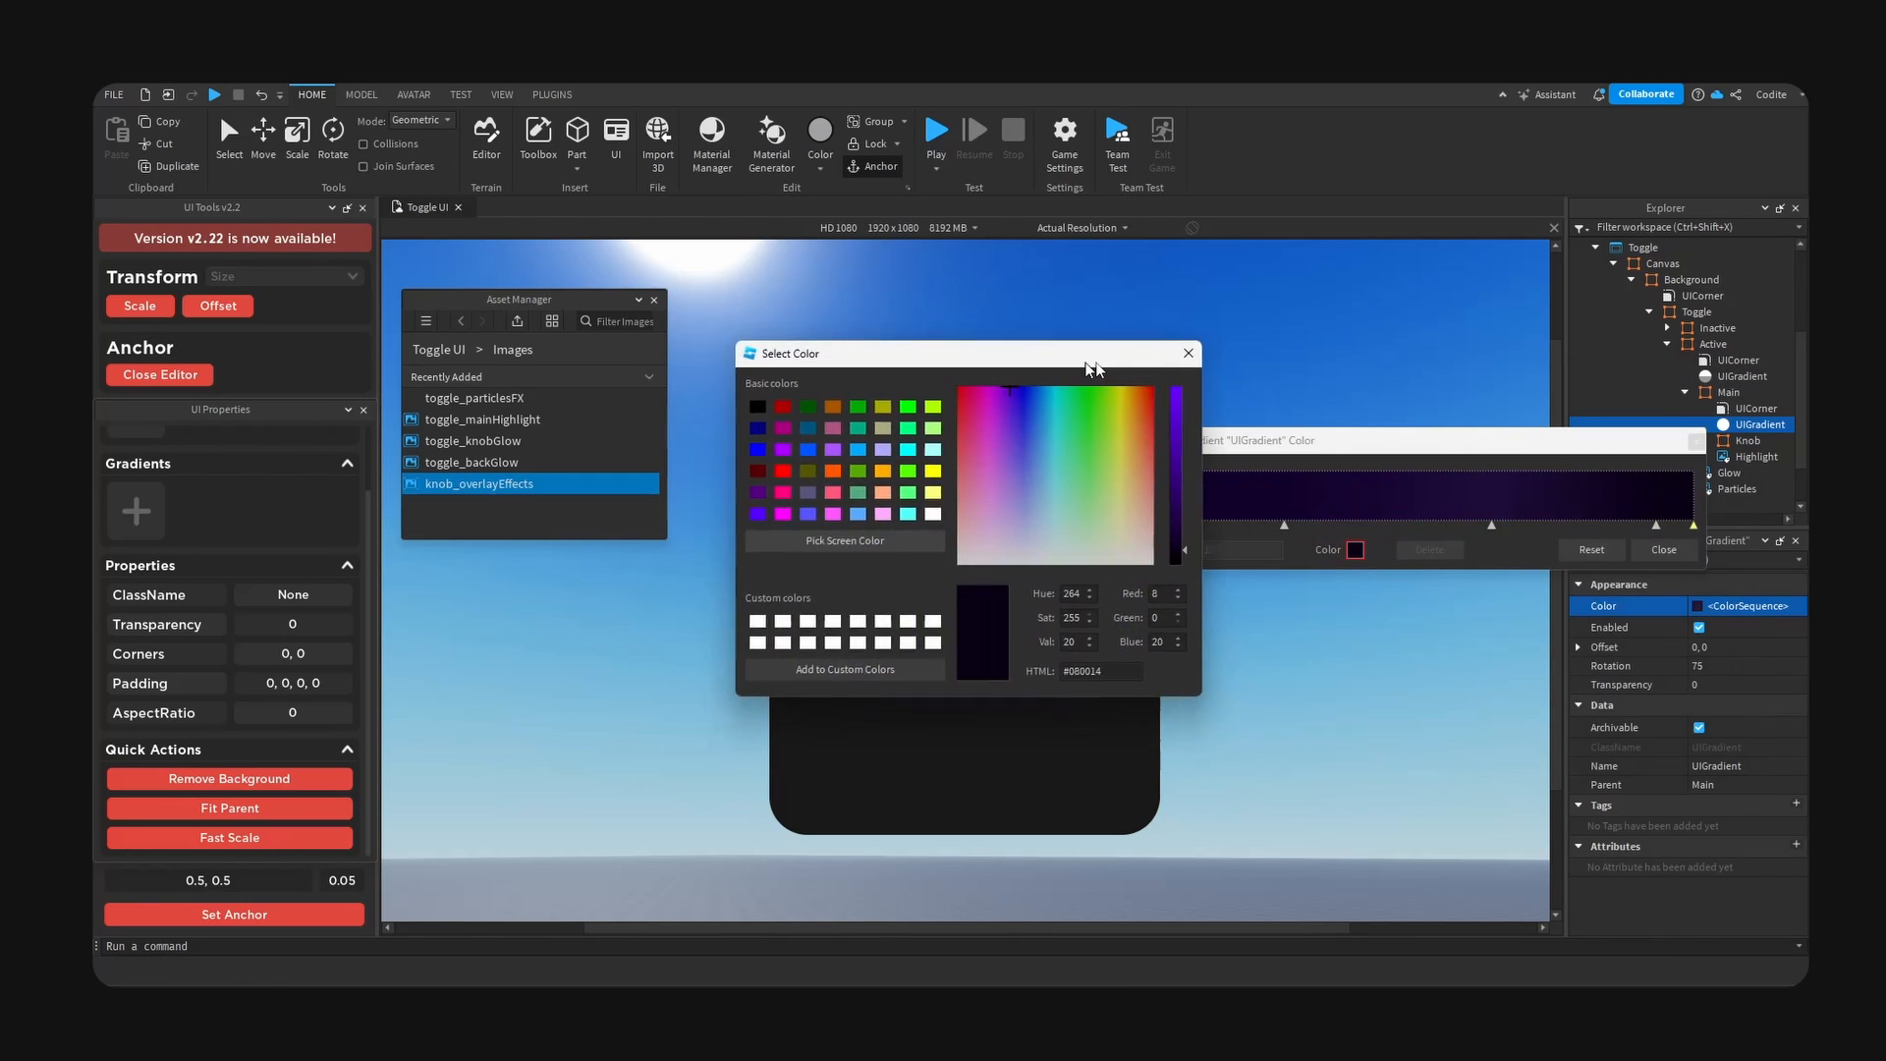
drag(1081, 350, 1689, 420)
mouse_move(1749, 503)
mouse_down()
mouse_move(1748, 432)
mouse_move(1737, 586)
mouse_move(1720, 487)
mouse_up()
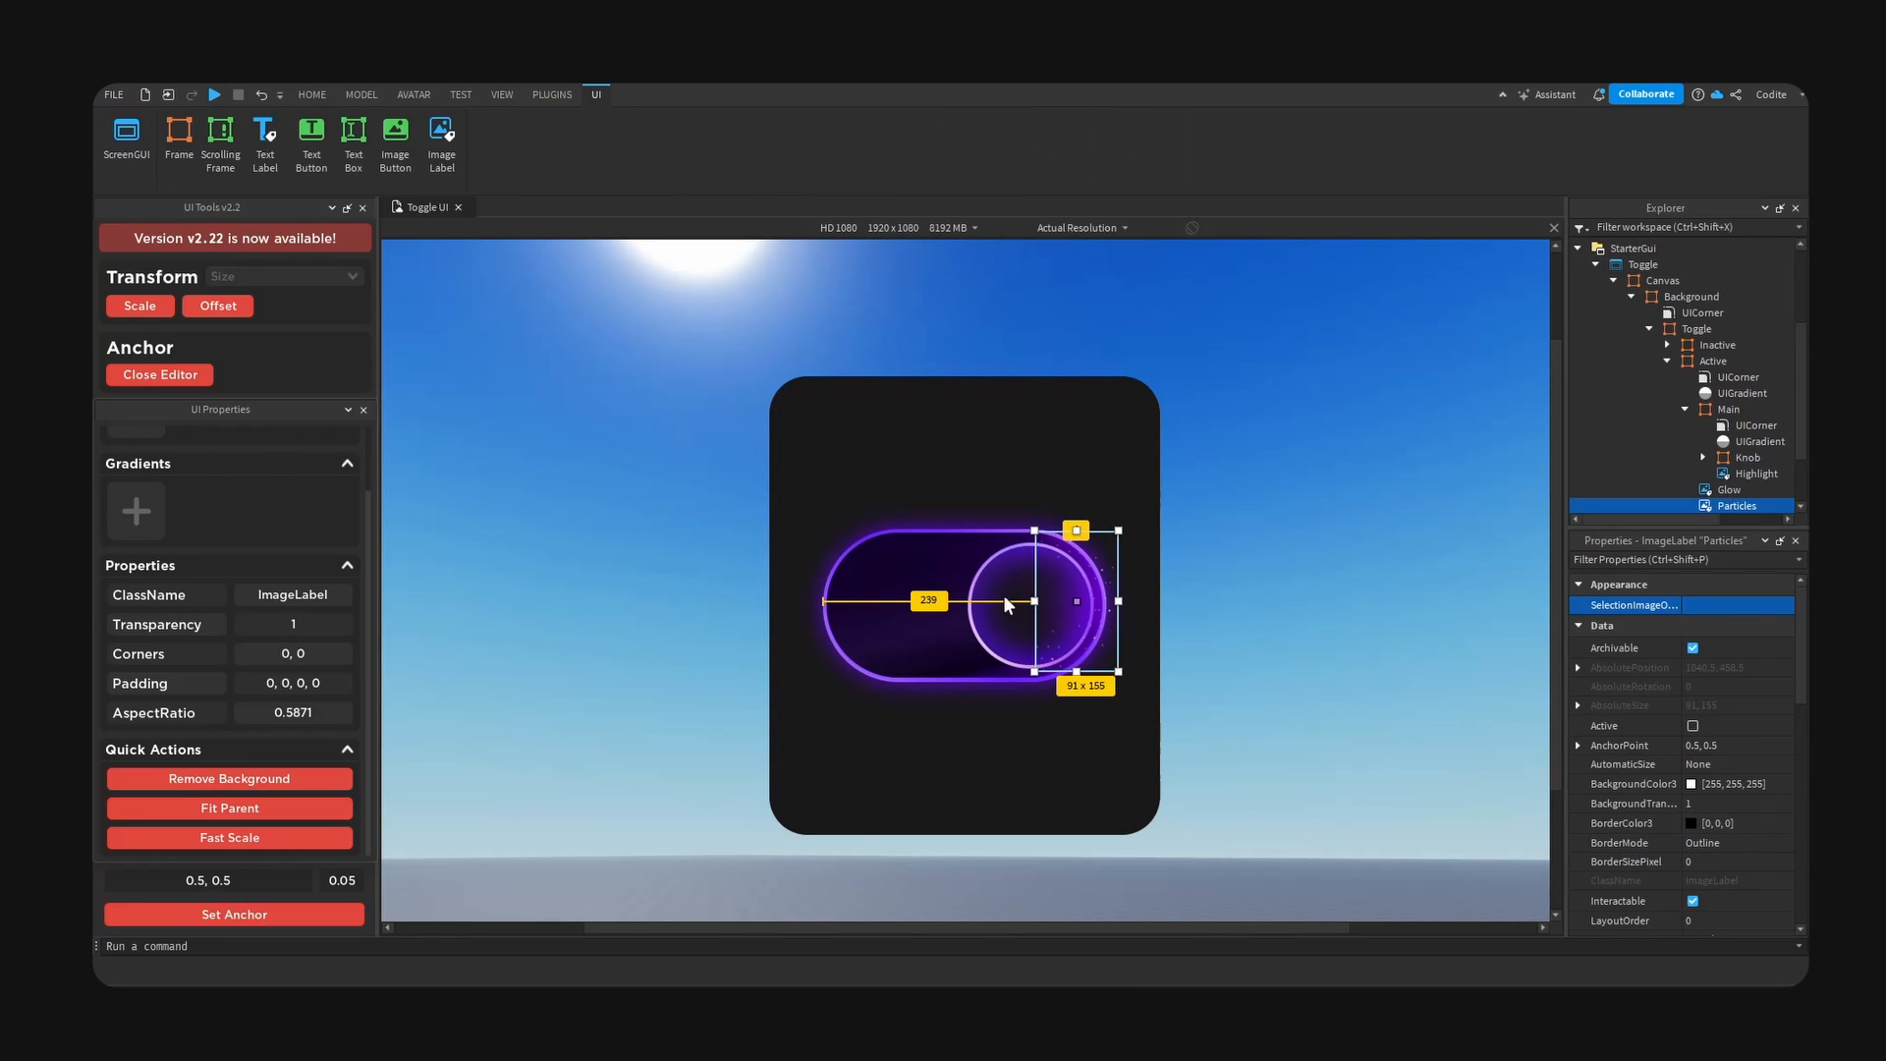
click(1596, 475)
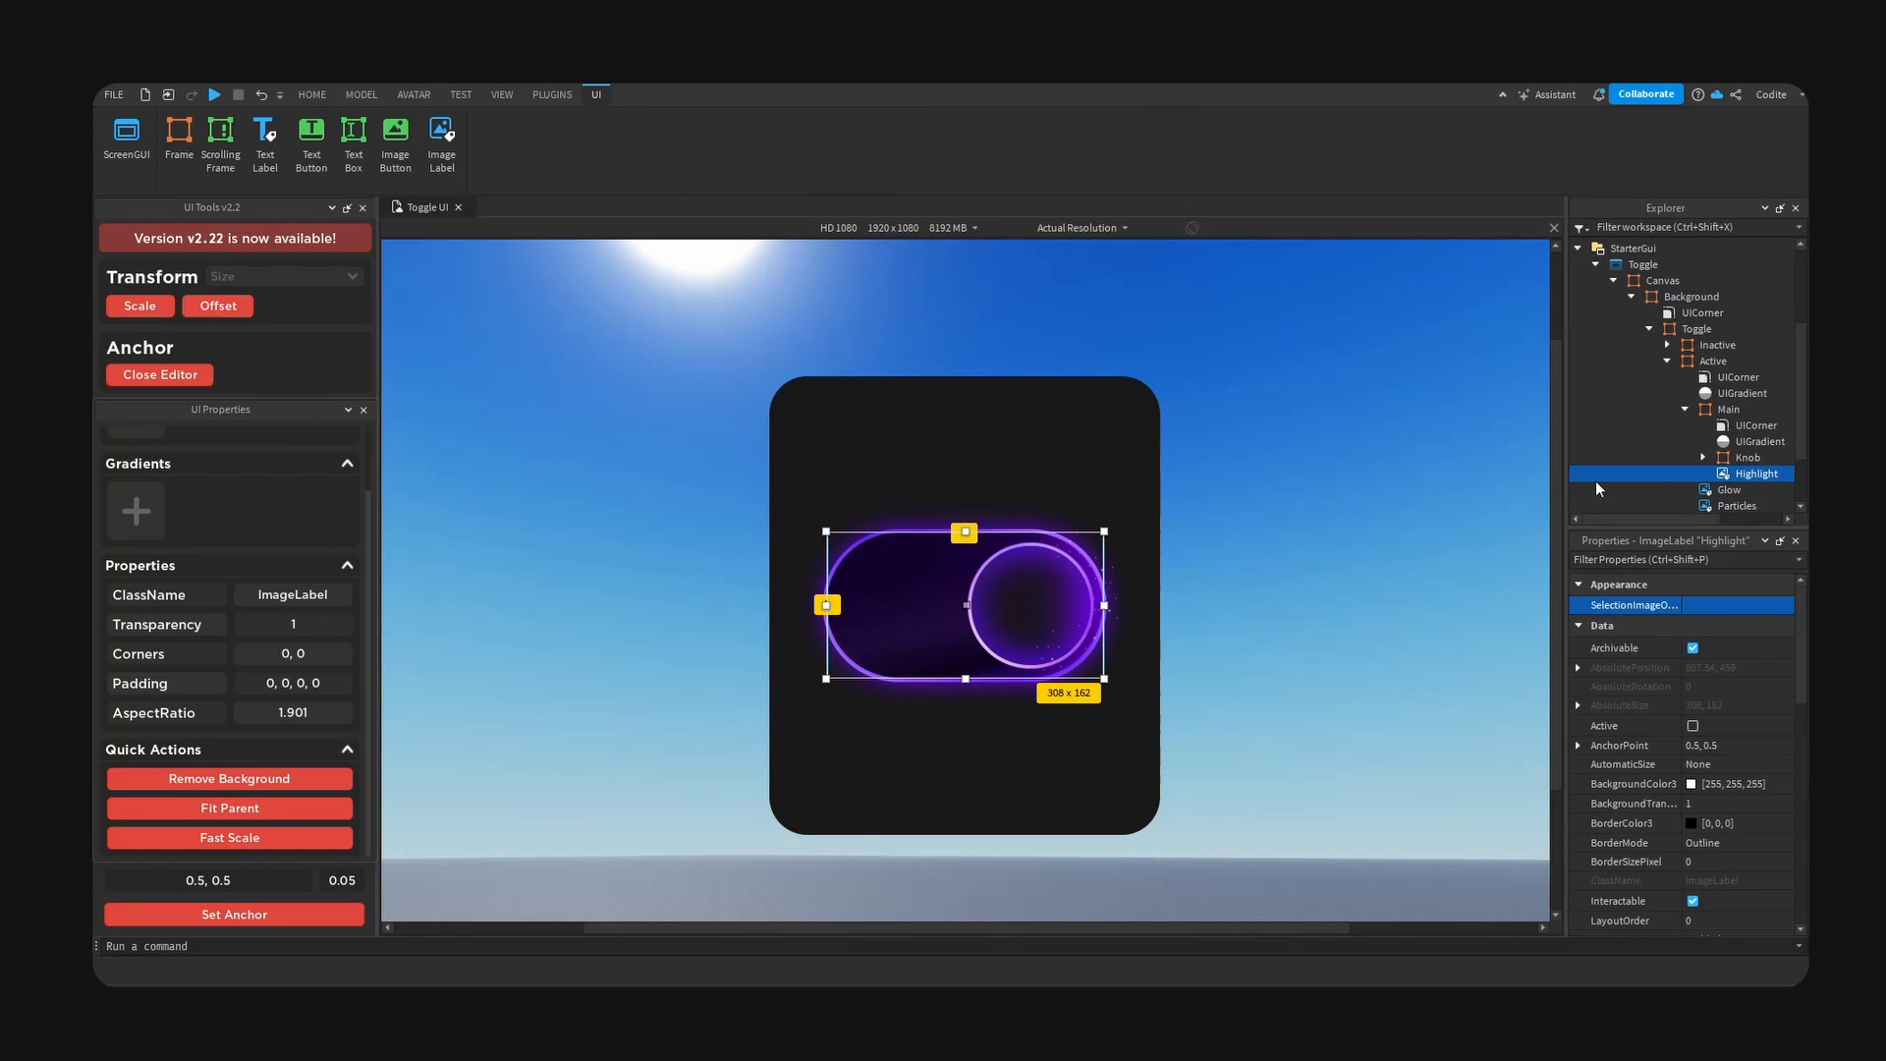
- Set the image colour of the ImageLabel inside the knob's Main frame to white (255, 255, 255)
click(1703, 457)
scroll(1751, 463, down, 2)
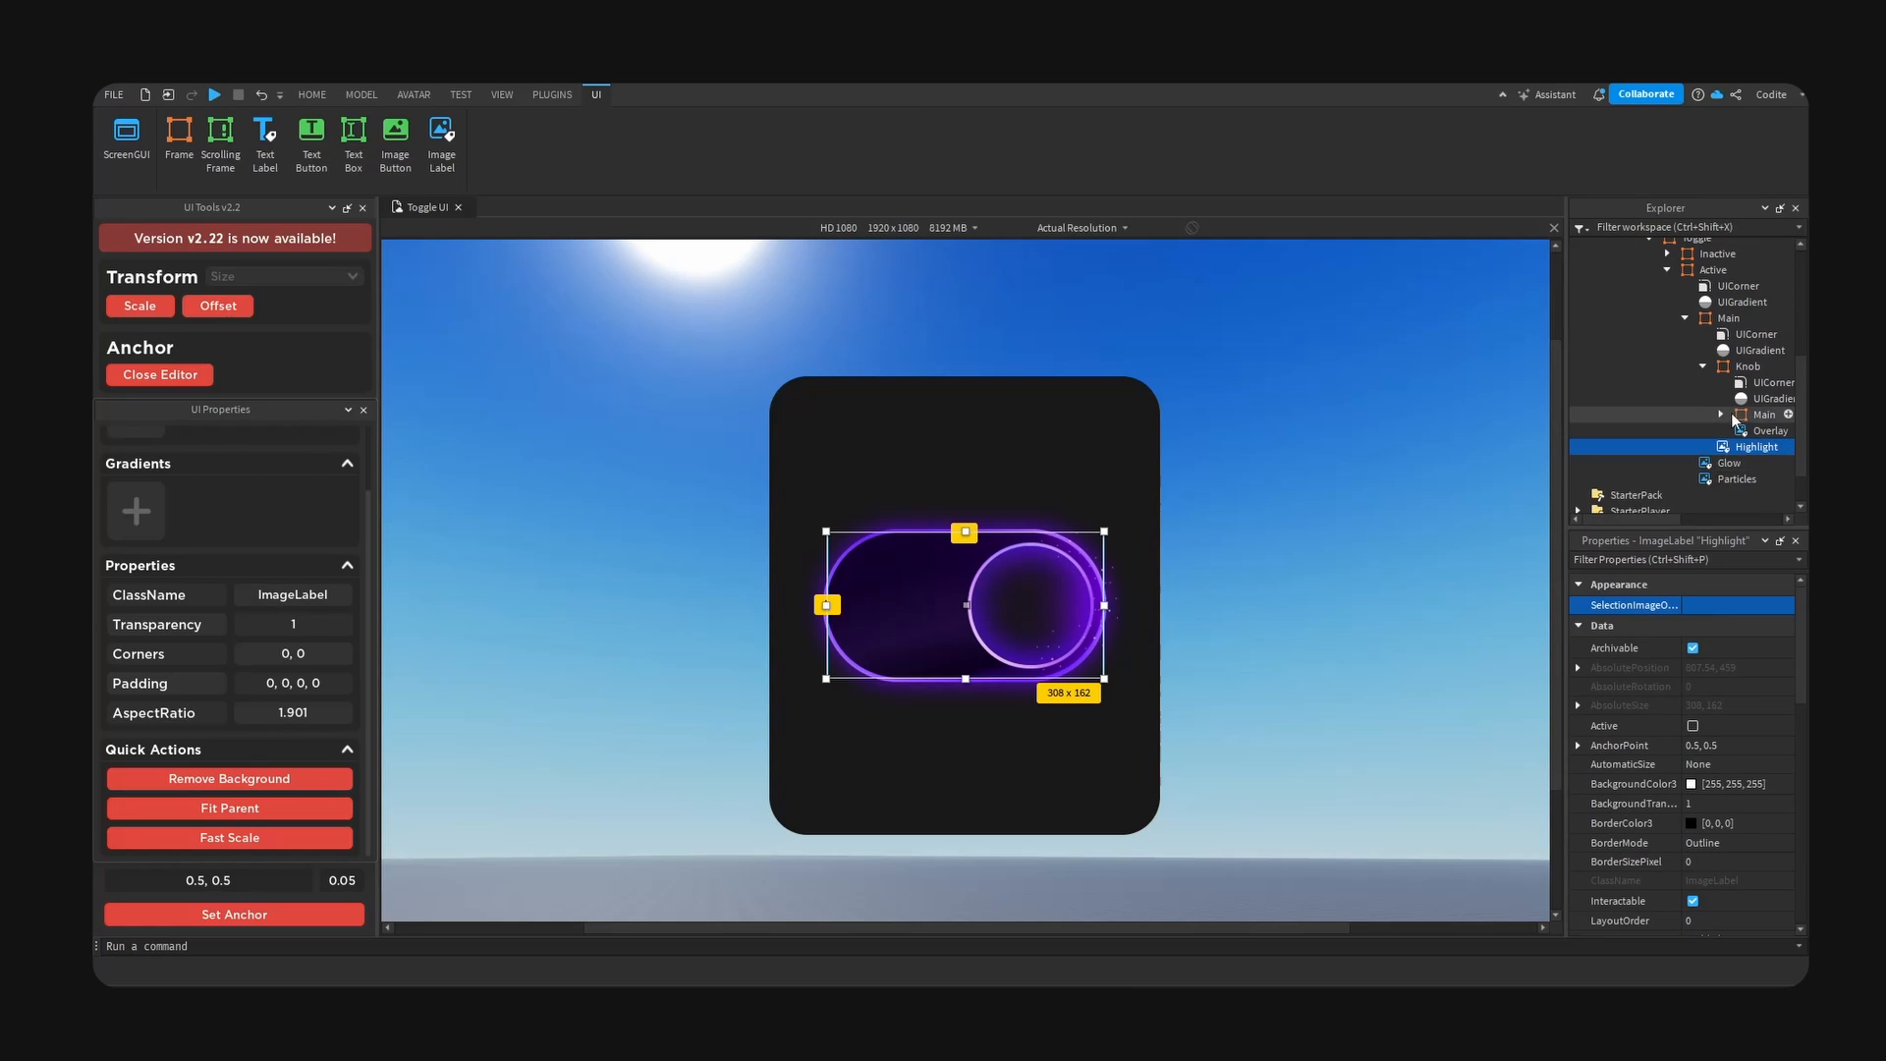
click(1721, 415)
click(1773, 448)
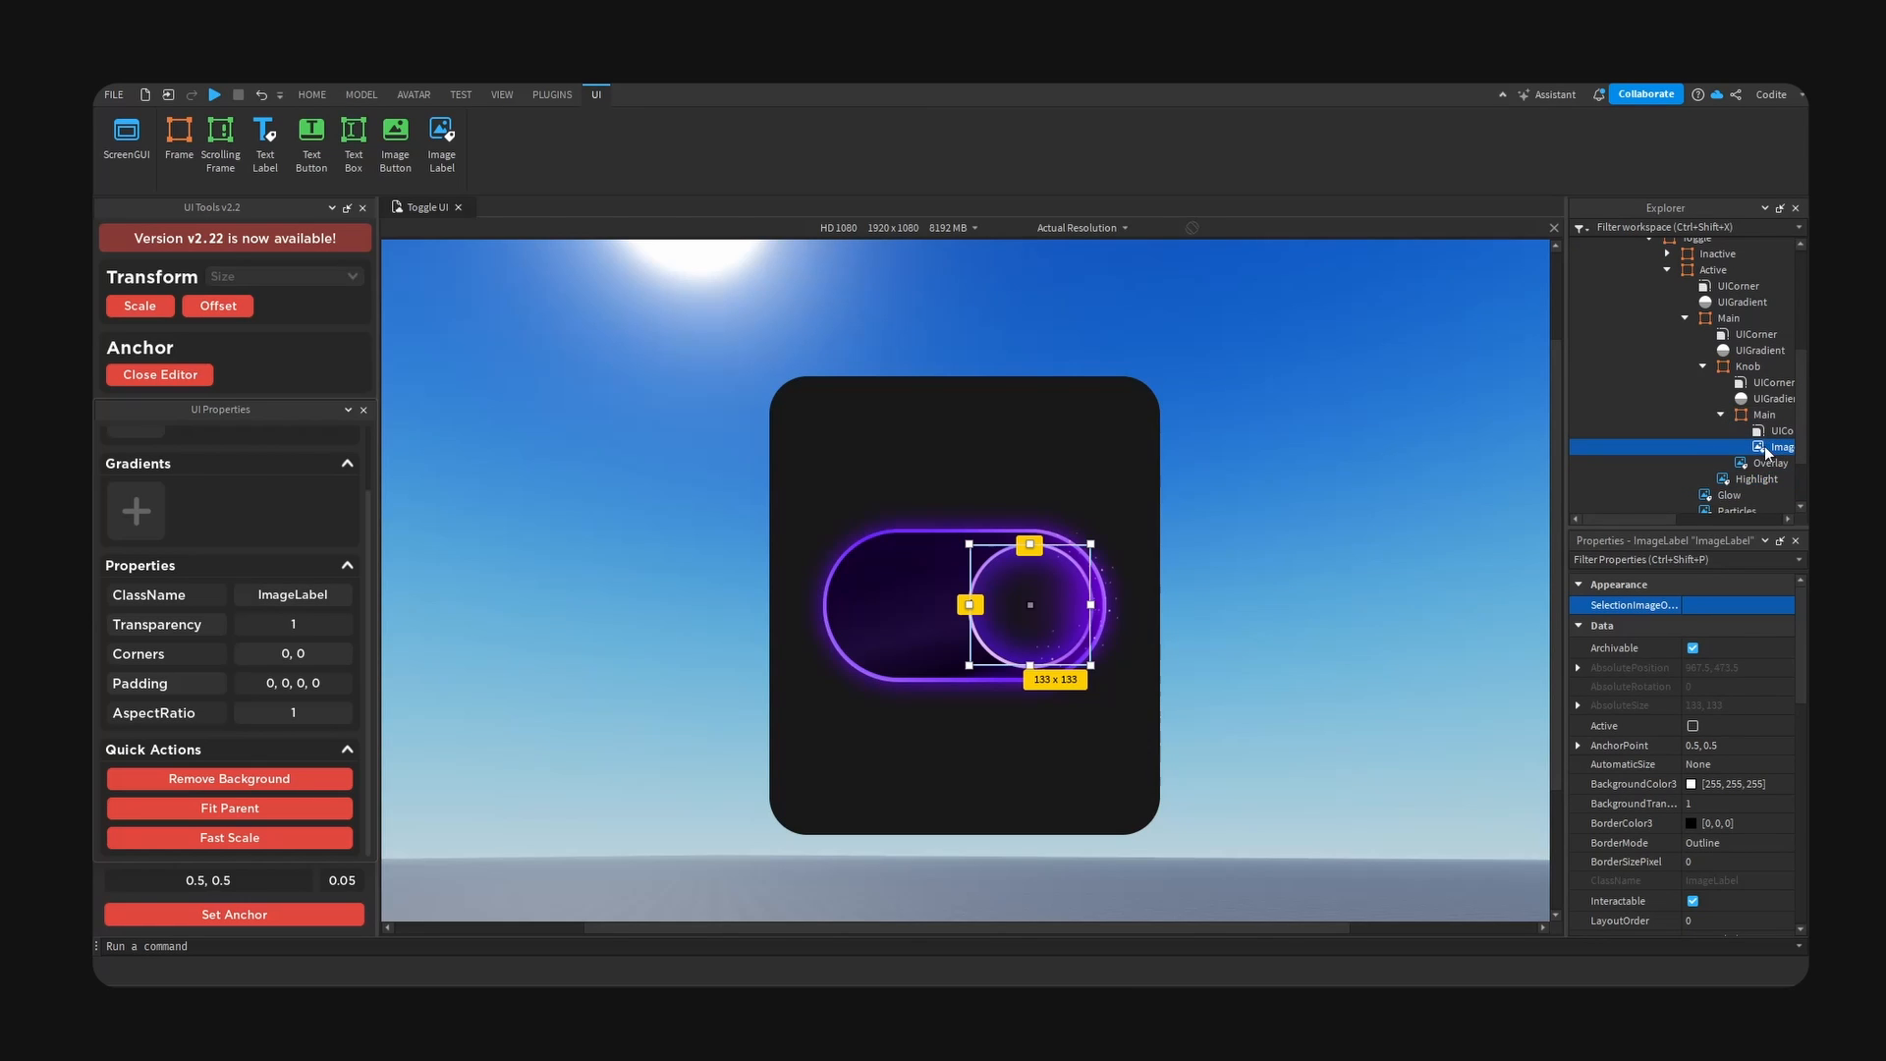
scroll(1710, 796, down, 5)
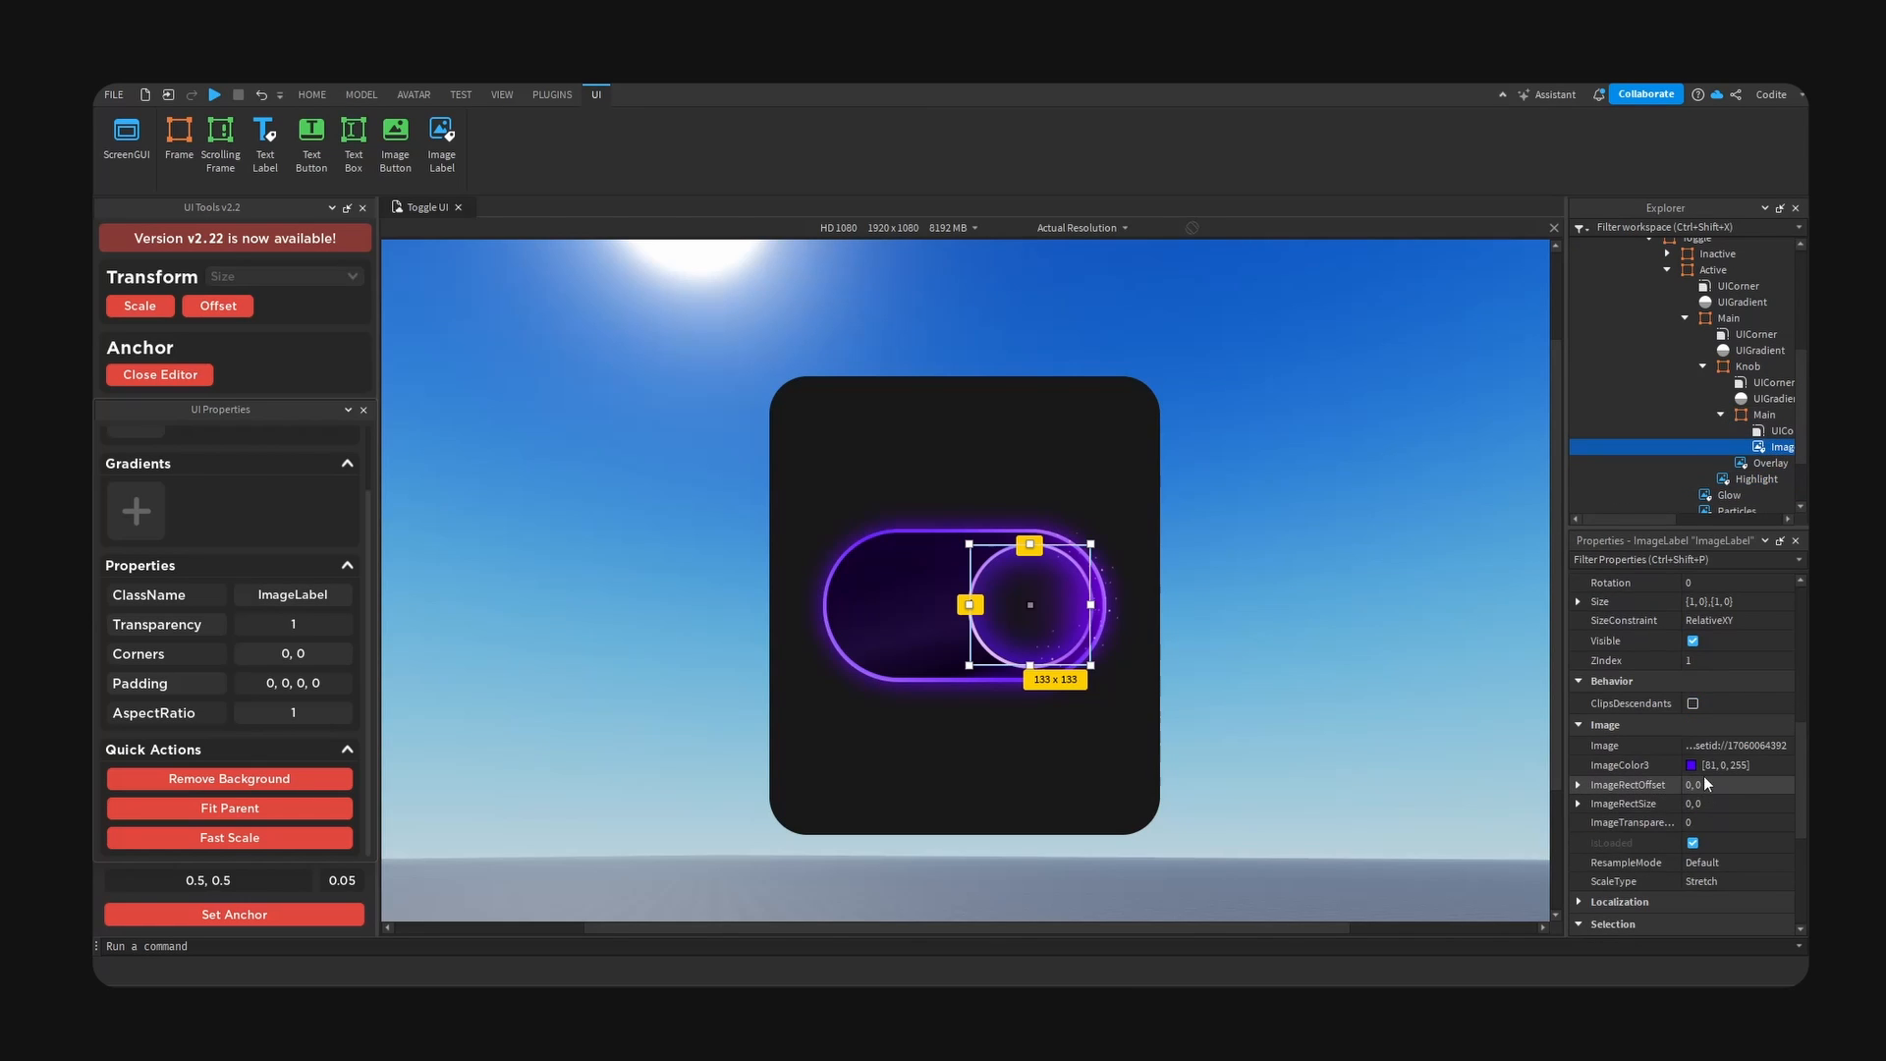
click(1691, 765)
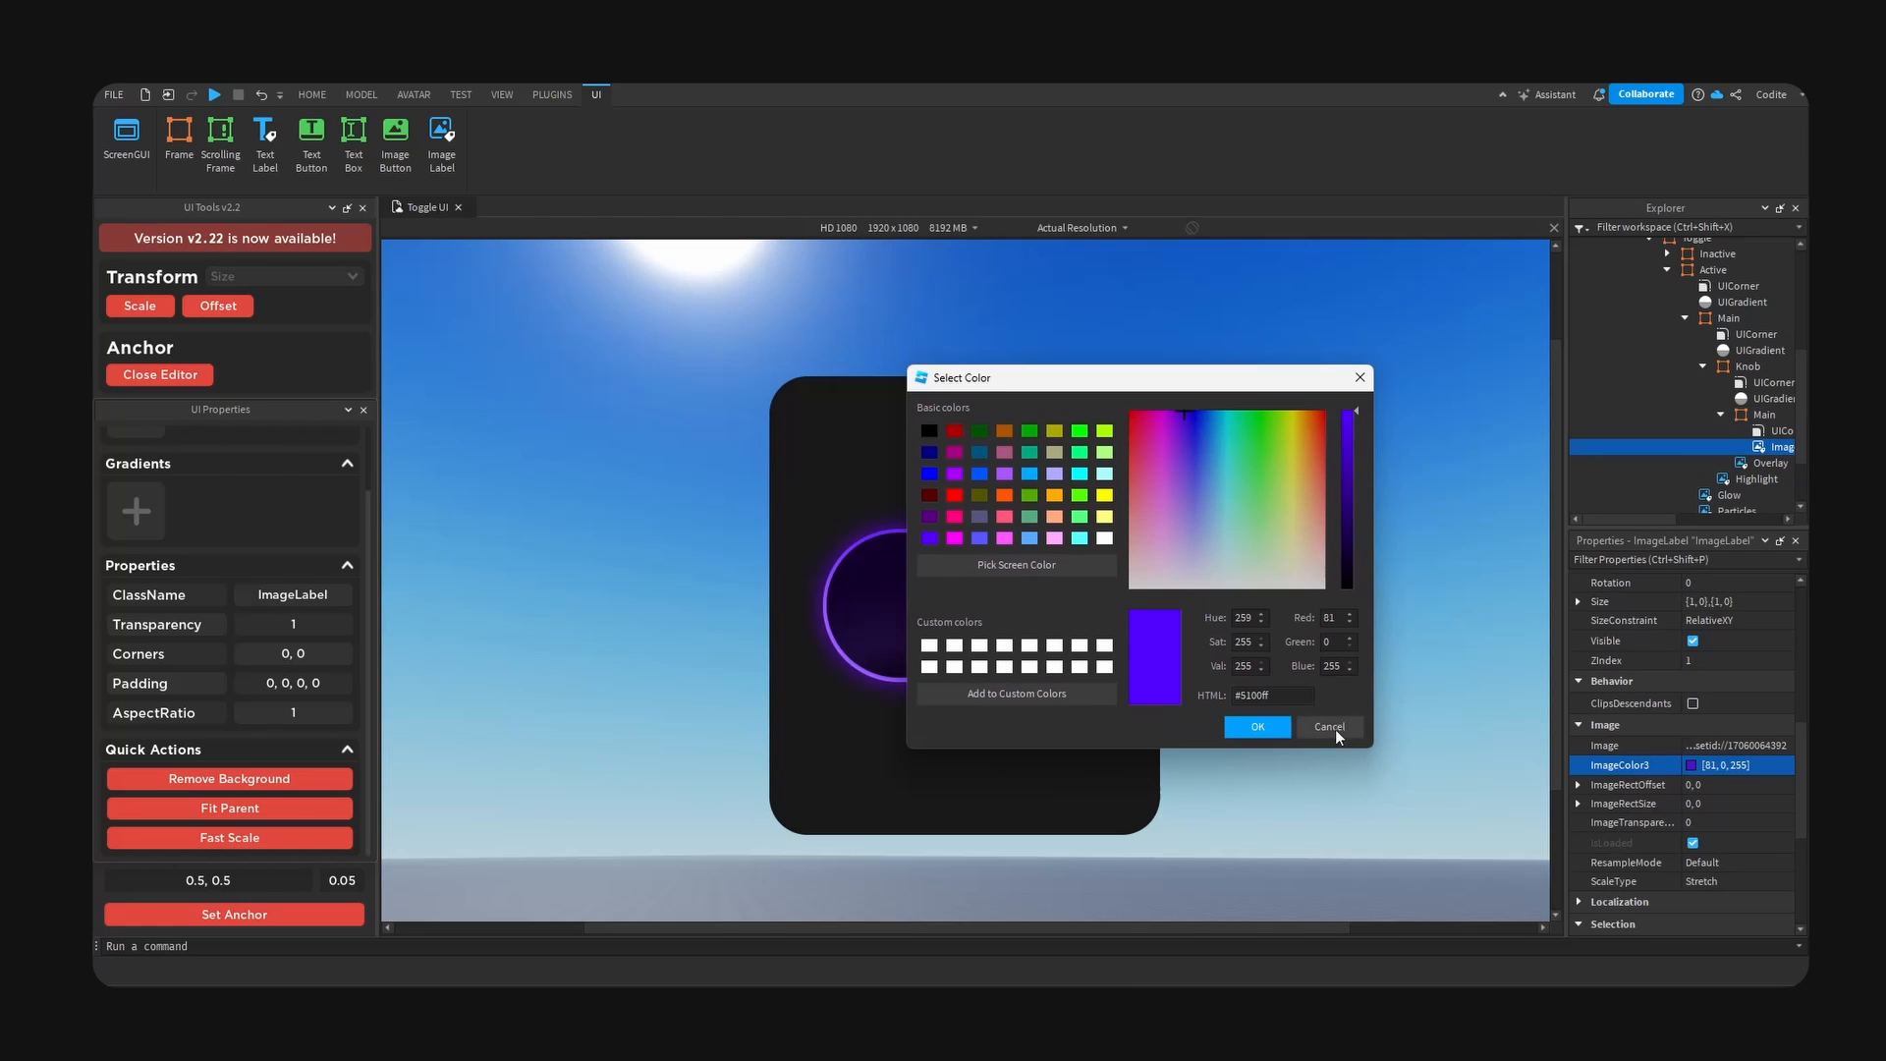
click(1331, 727)
scroll(1708, 421, down, 1)
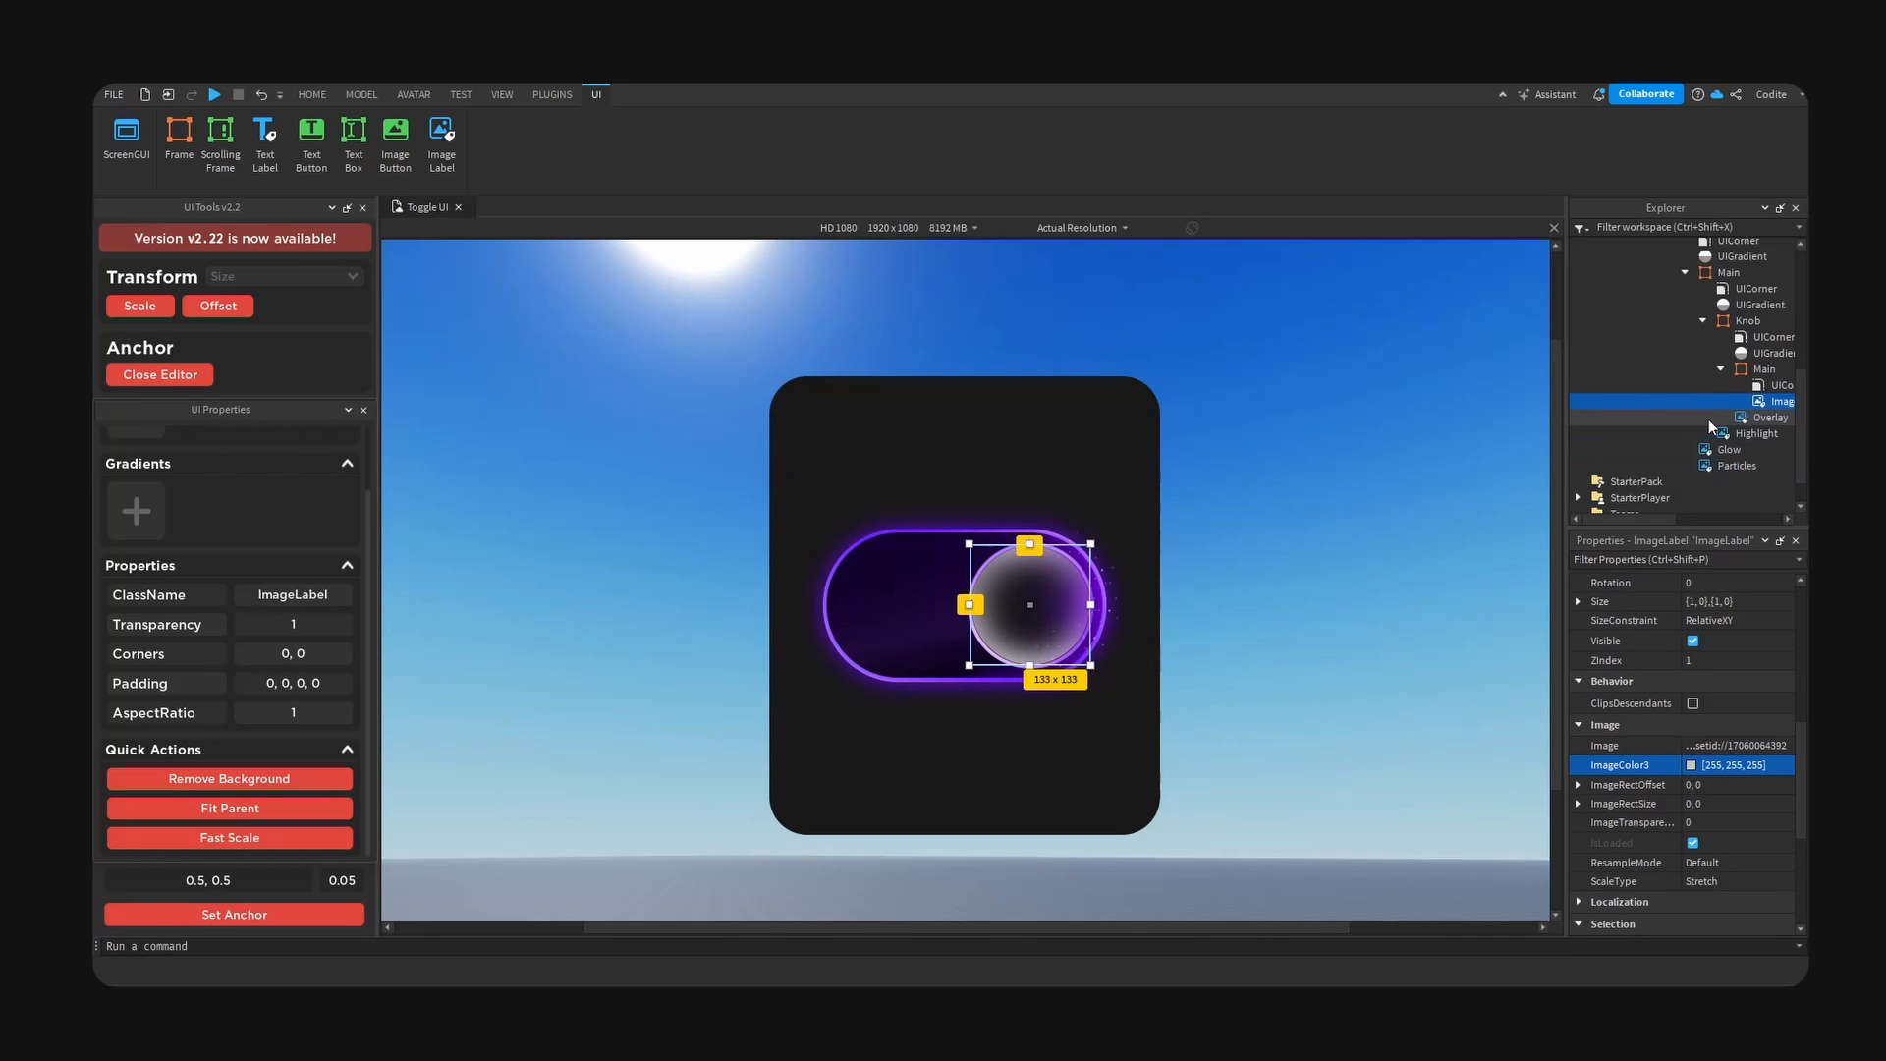
- Add a UIGradient to the knob's ImageLabel
scroll(1708, 420, down, 1)
drag(1568, 354, 1510, 356)
click(1792, 363)
text(grad)
click(1631, 407)
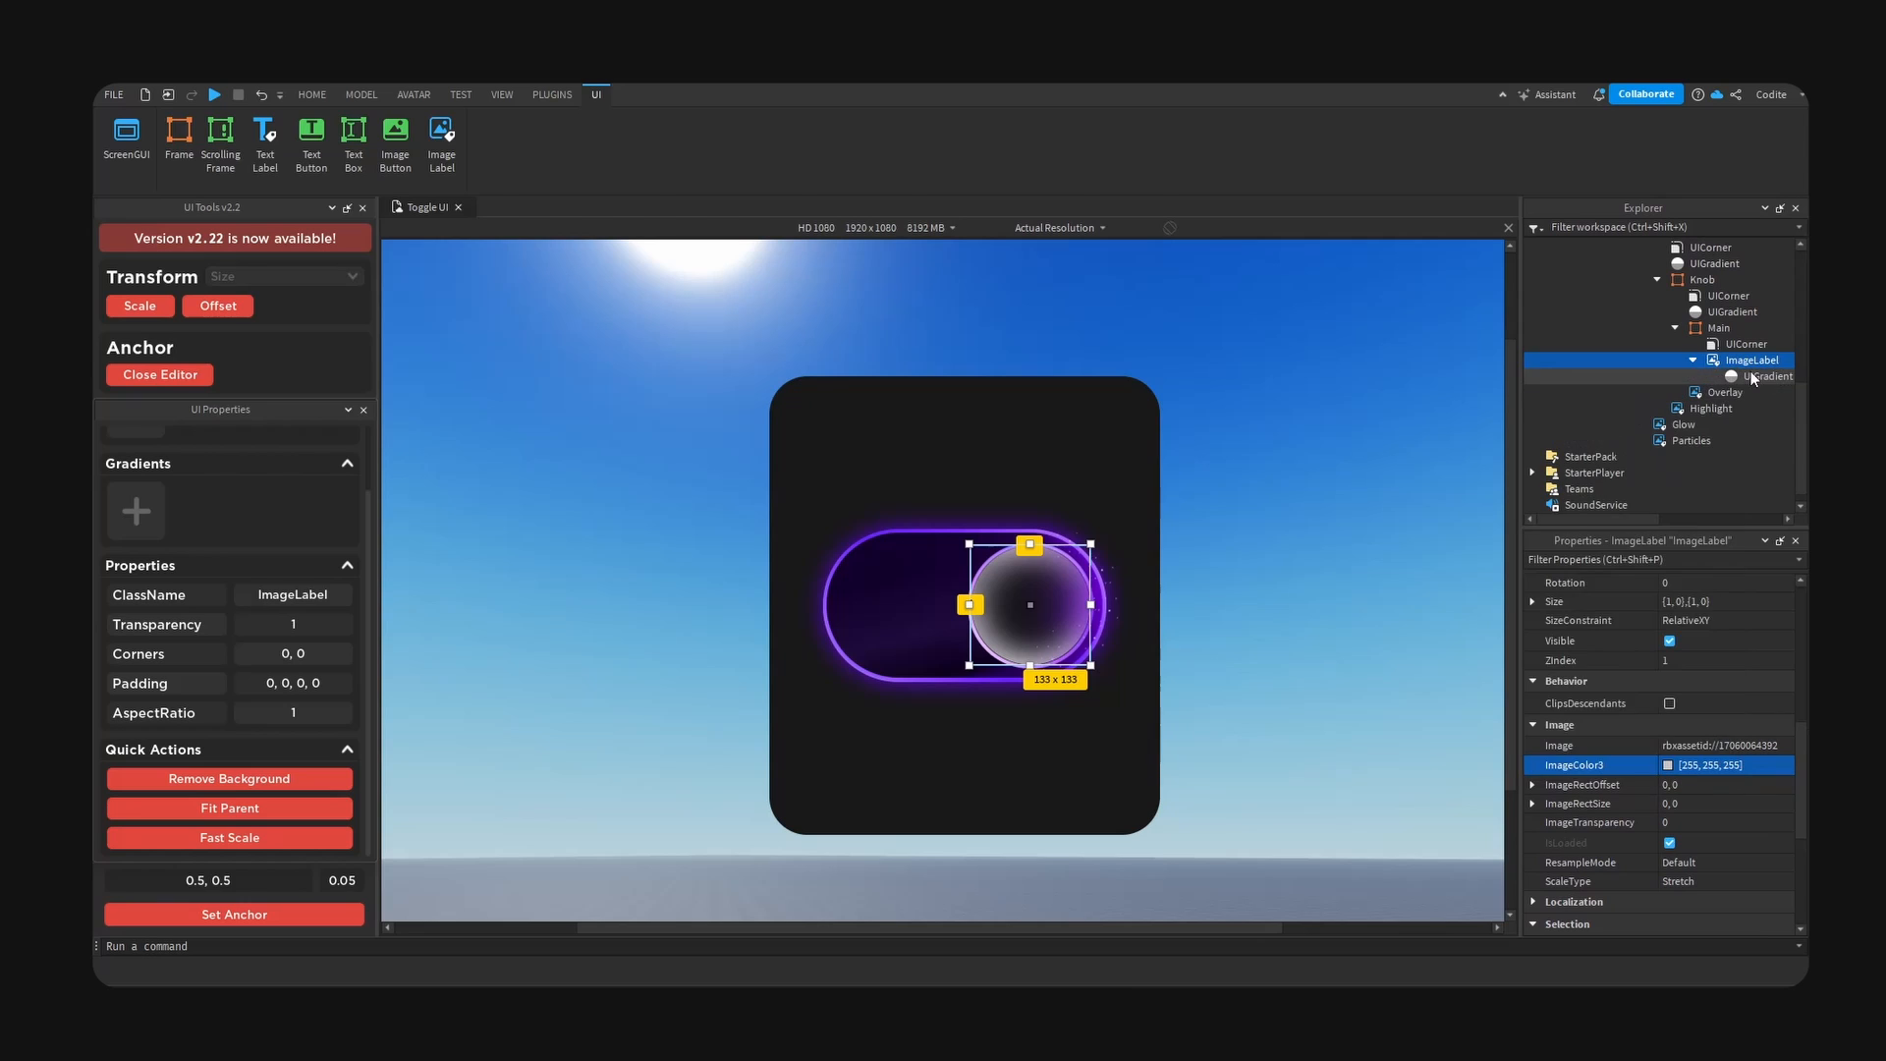
- Set the start colour of the knob image's gradient to the vivid purple #6702ff
click(1754, 377)
click(1794, 601)
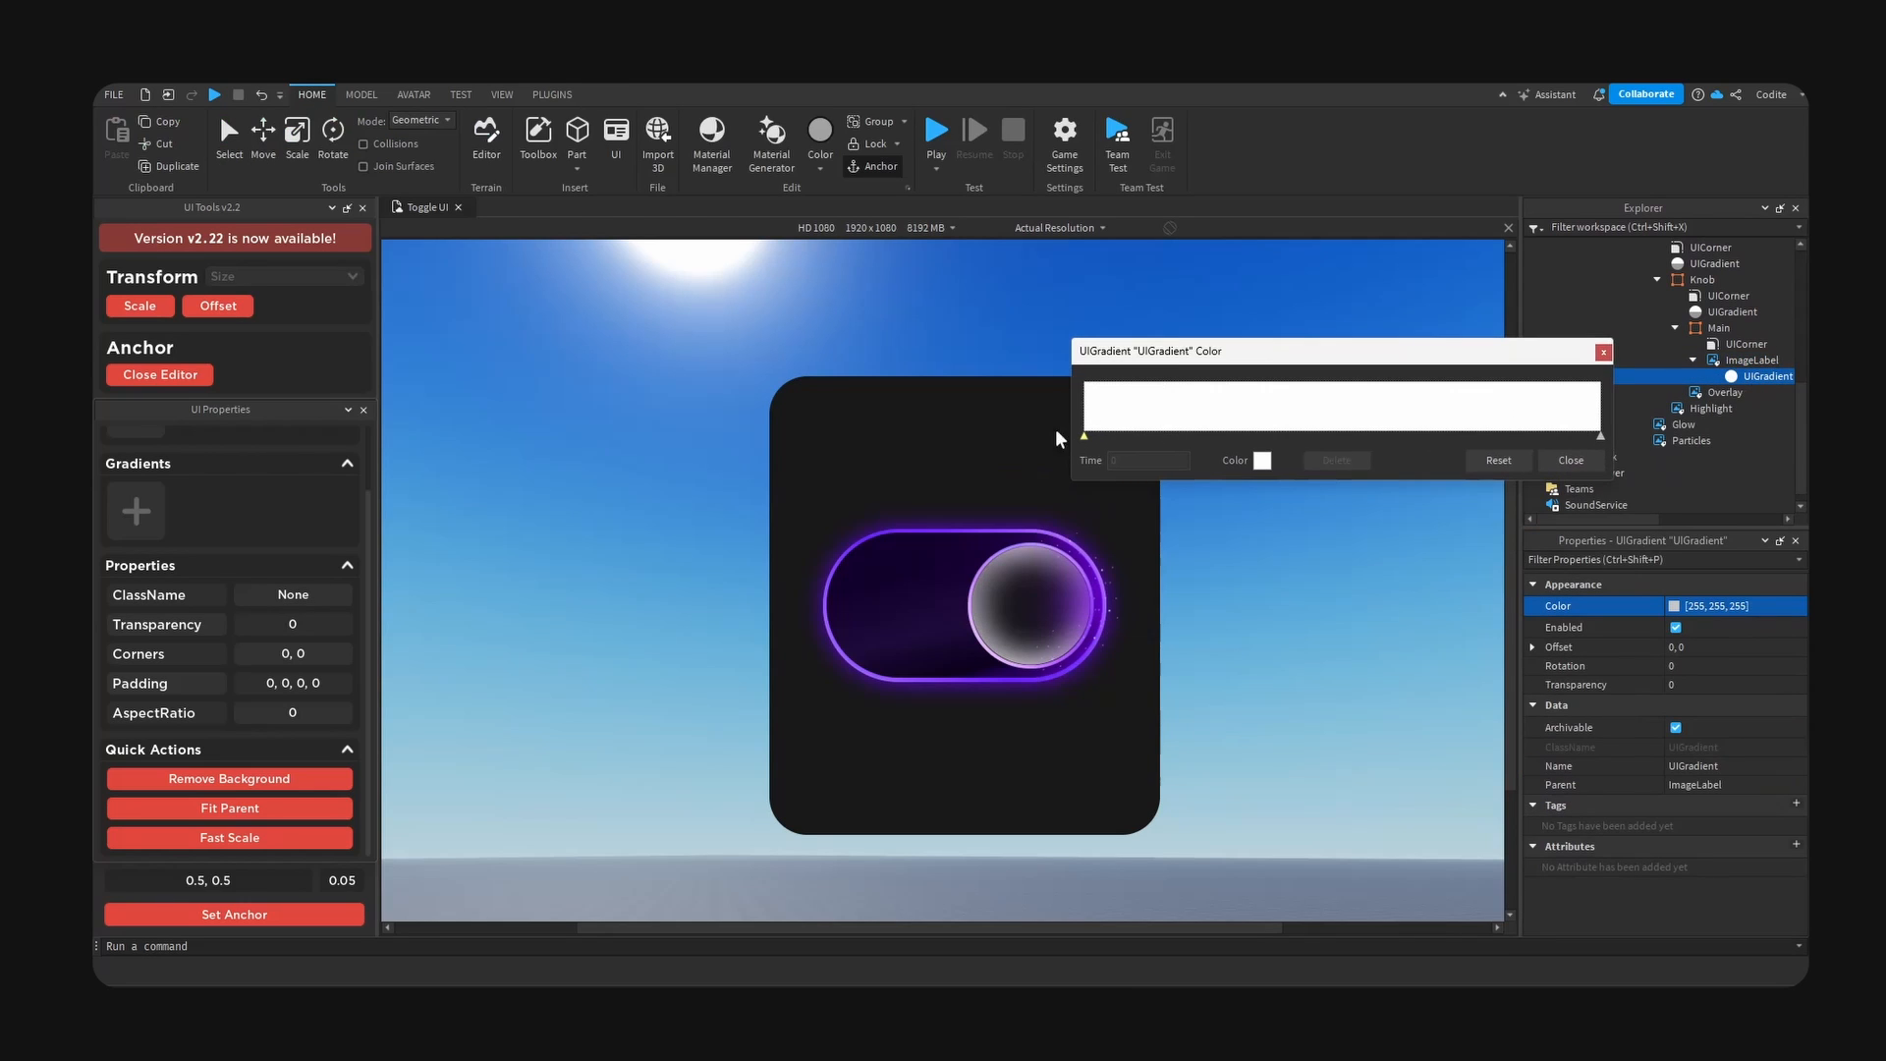
click(1261, 460)
drag(982, 350, 1410, 346)
click(1413, 385)
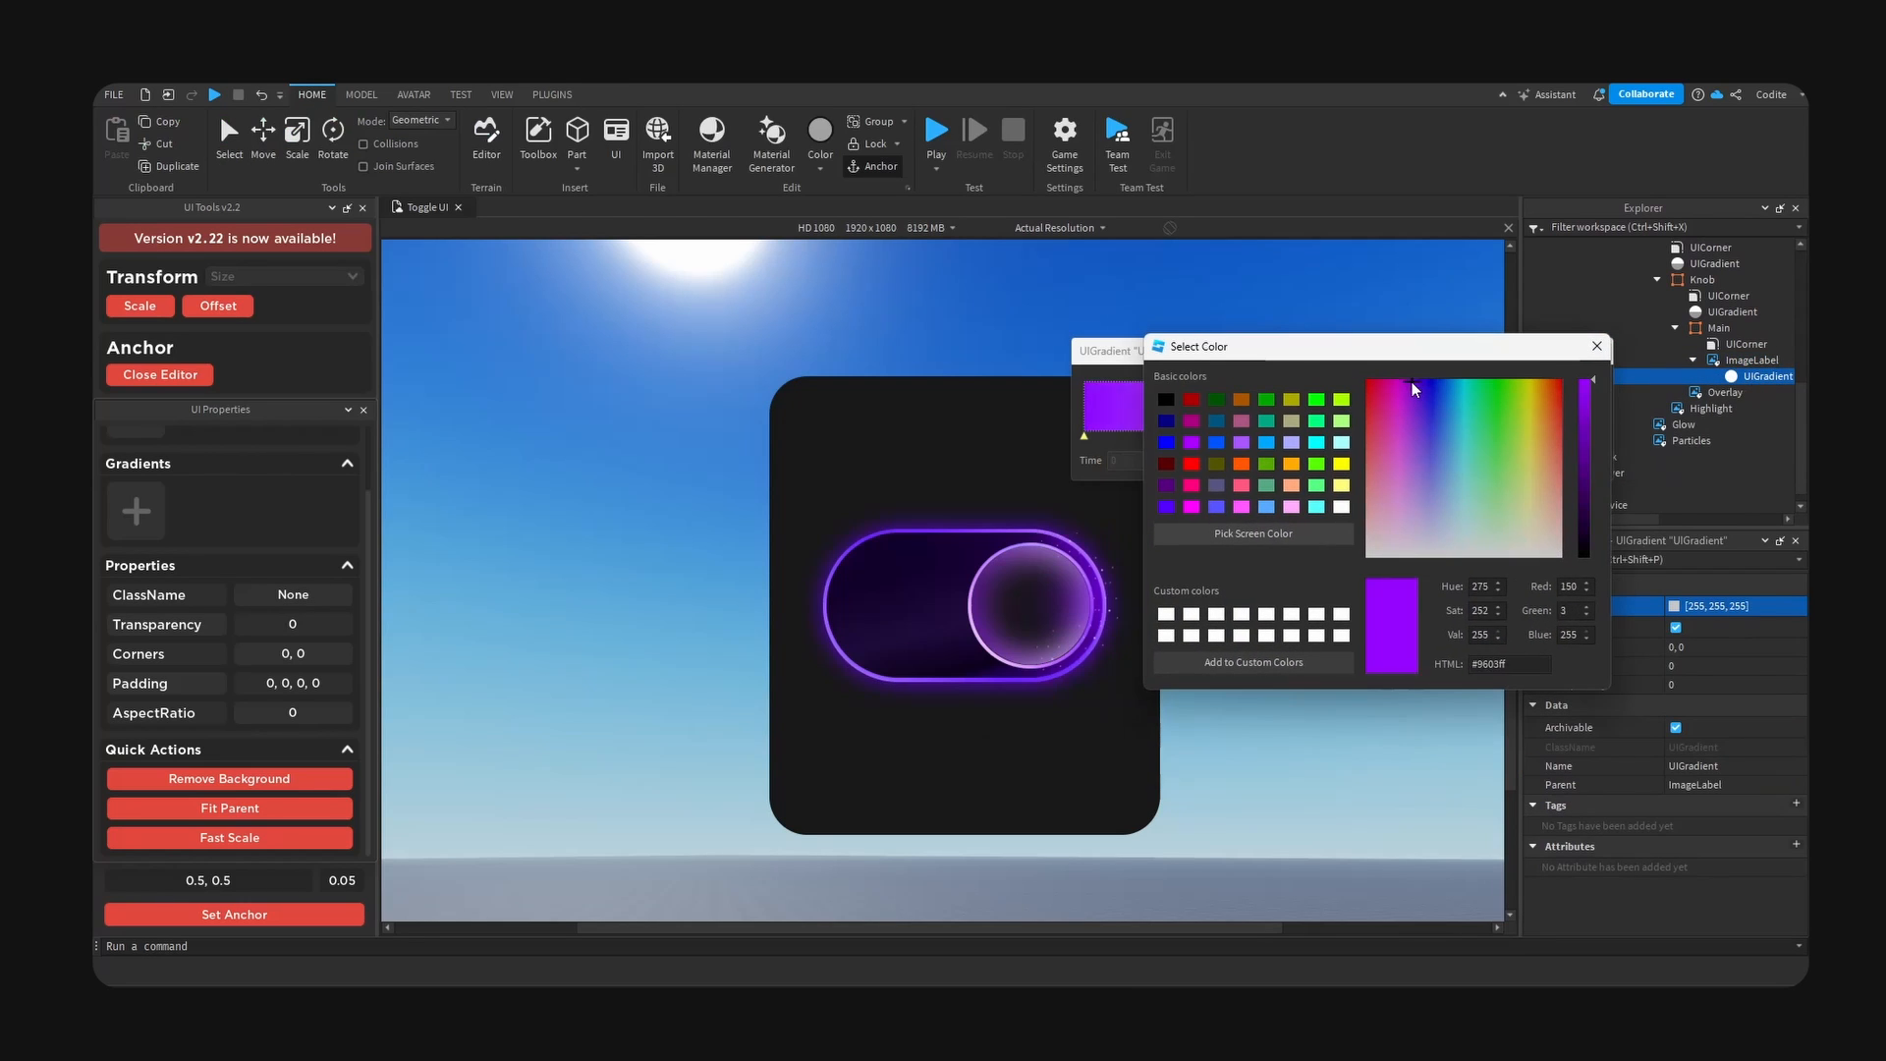
click(1419, 380)
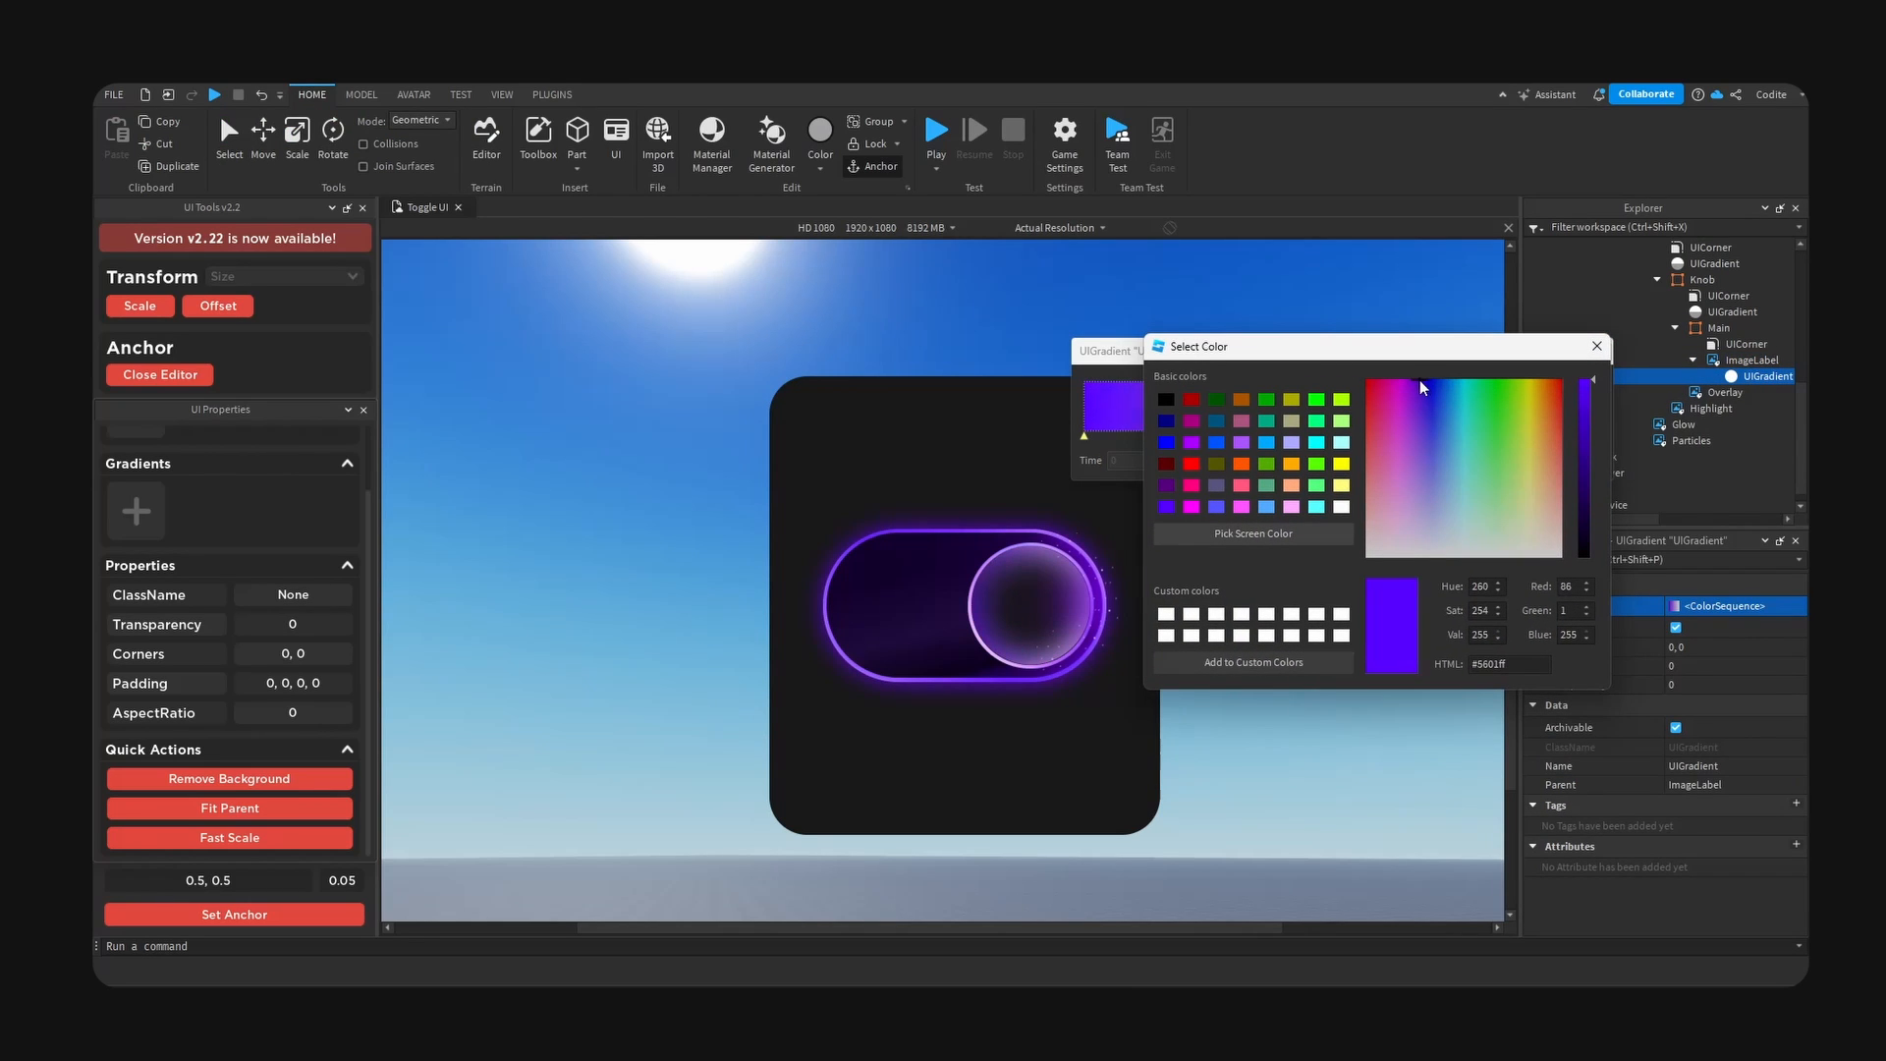
click(1598, 346)
- Set the end colour of the knob image's gradient to the purple #7301ff
click(1600, 437)
click(1263, 460)
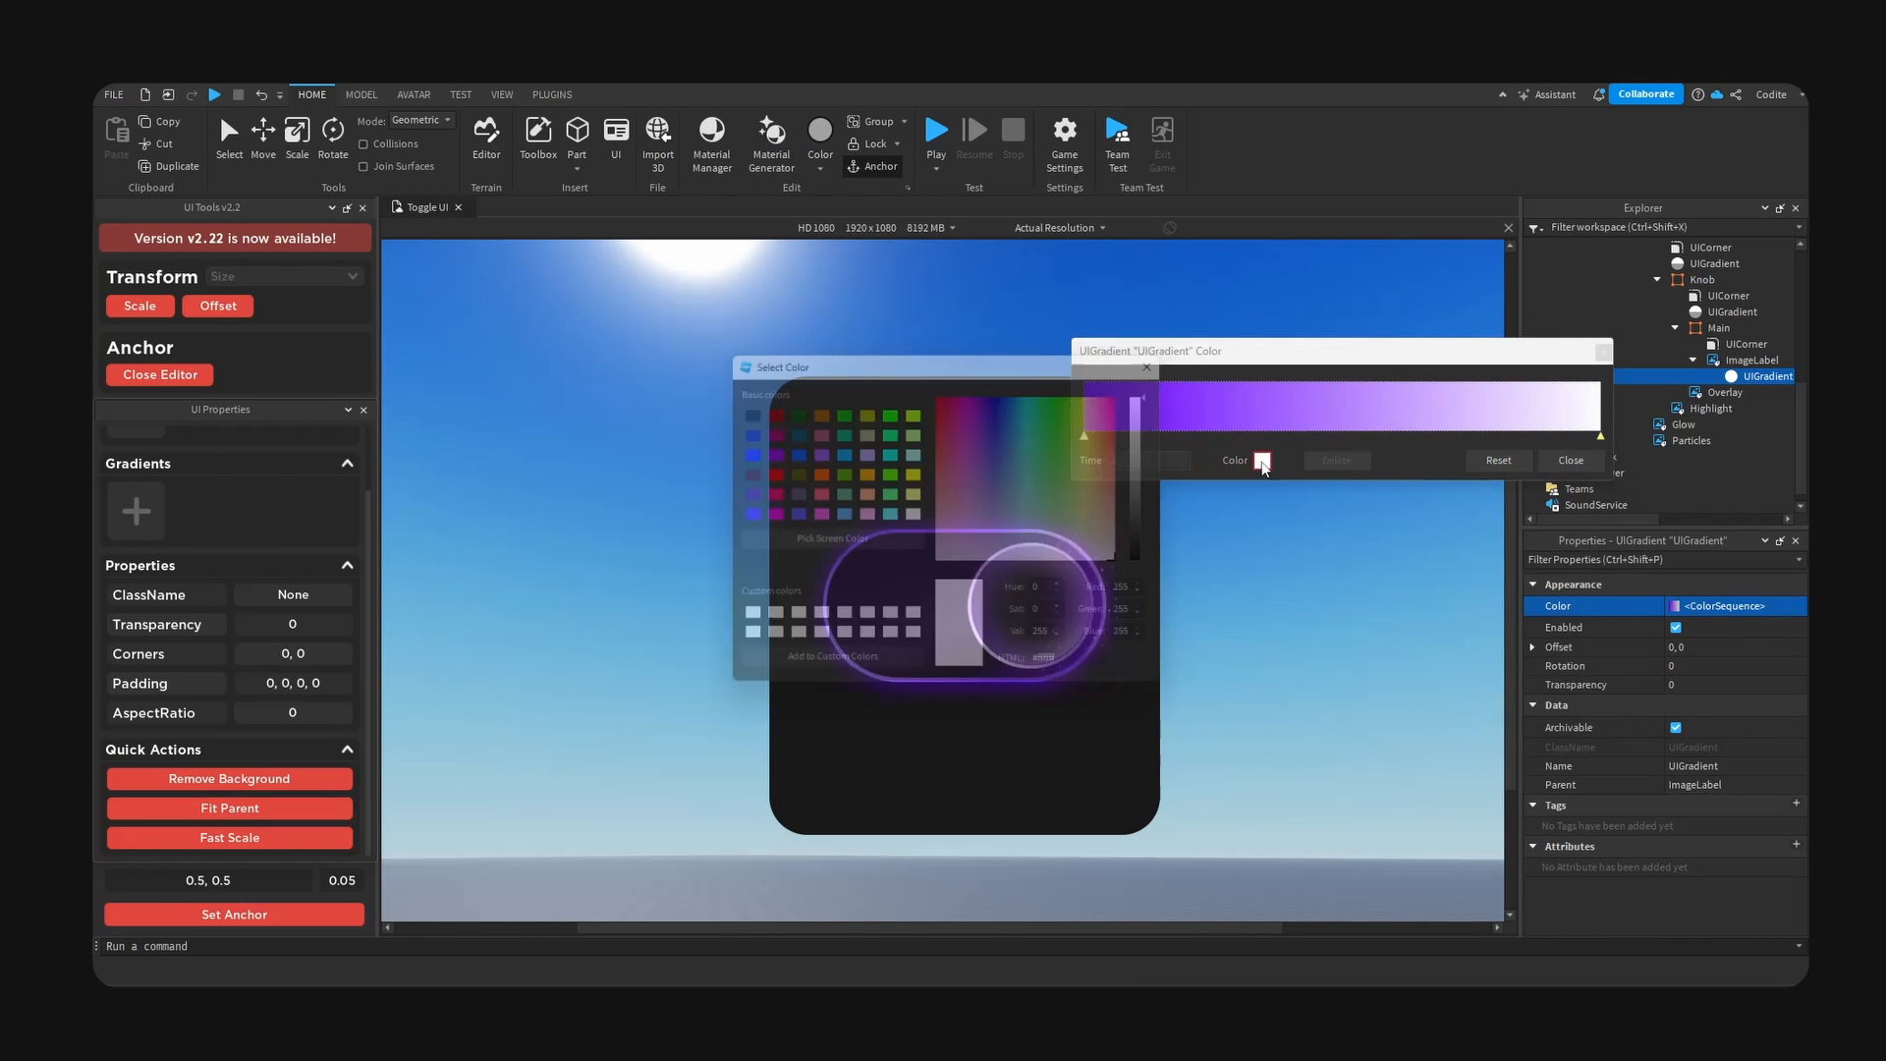
drag(1084, 376, 1555, 421)
click(1322, 433)
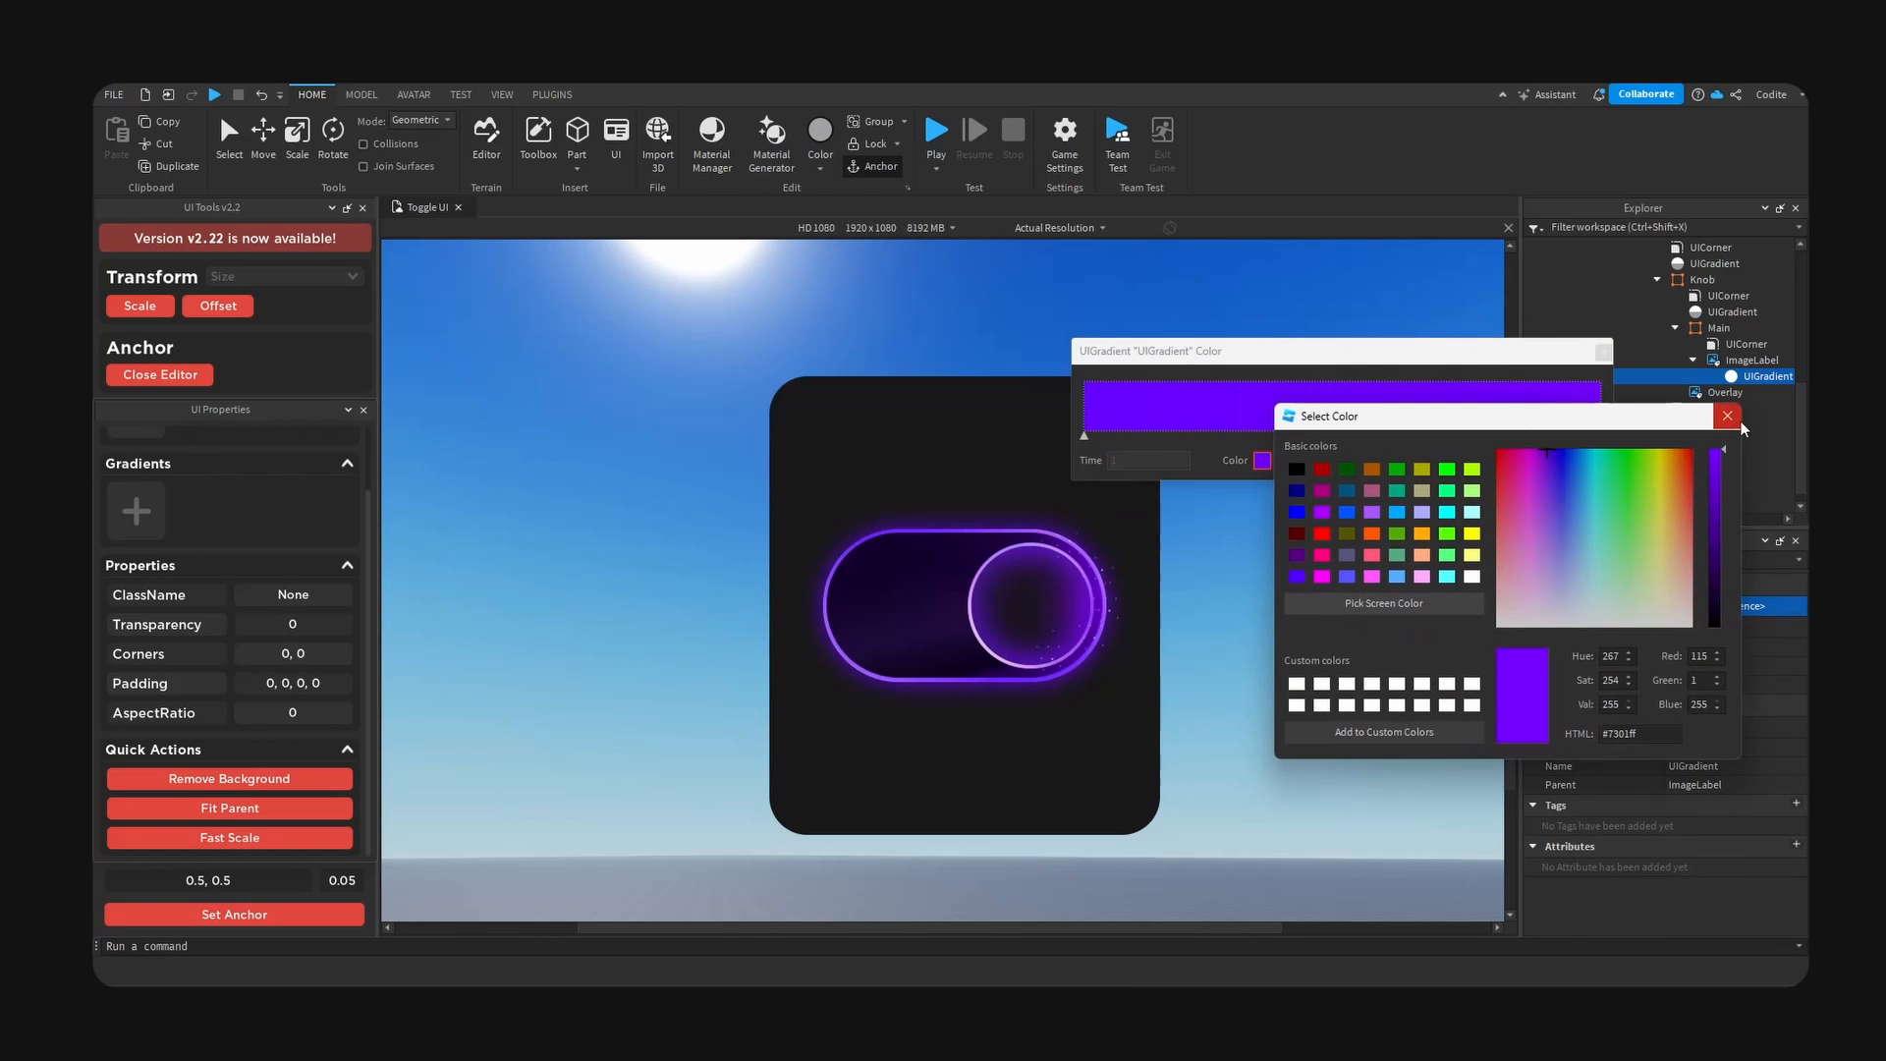
click(1733, 420)
- Add a keypoint at time 0.467 to the knob image's gradient and colour it a pinkish magenta-purple
click(1323, 433)
click(1263, 460)
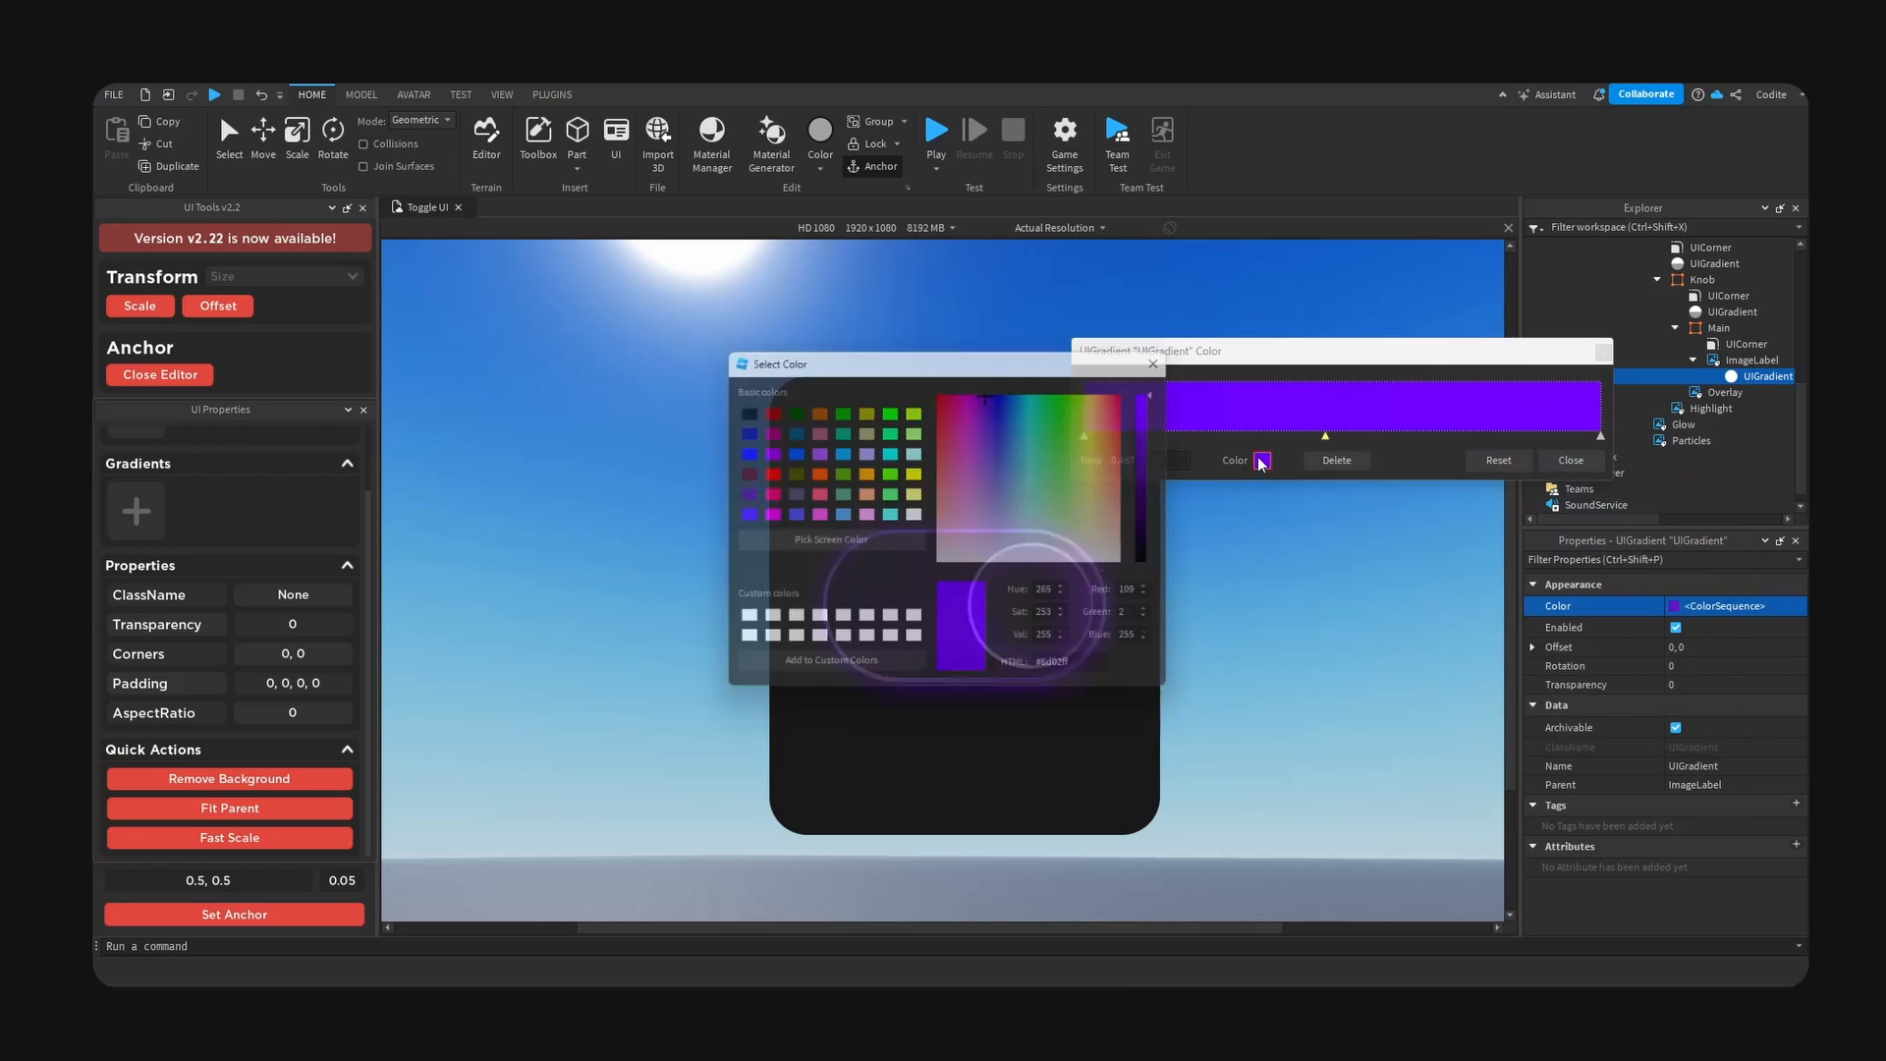
drag(1114, 372, 1500, 399)
click(1360, 424)
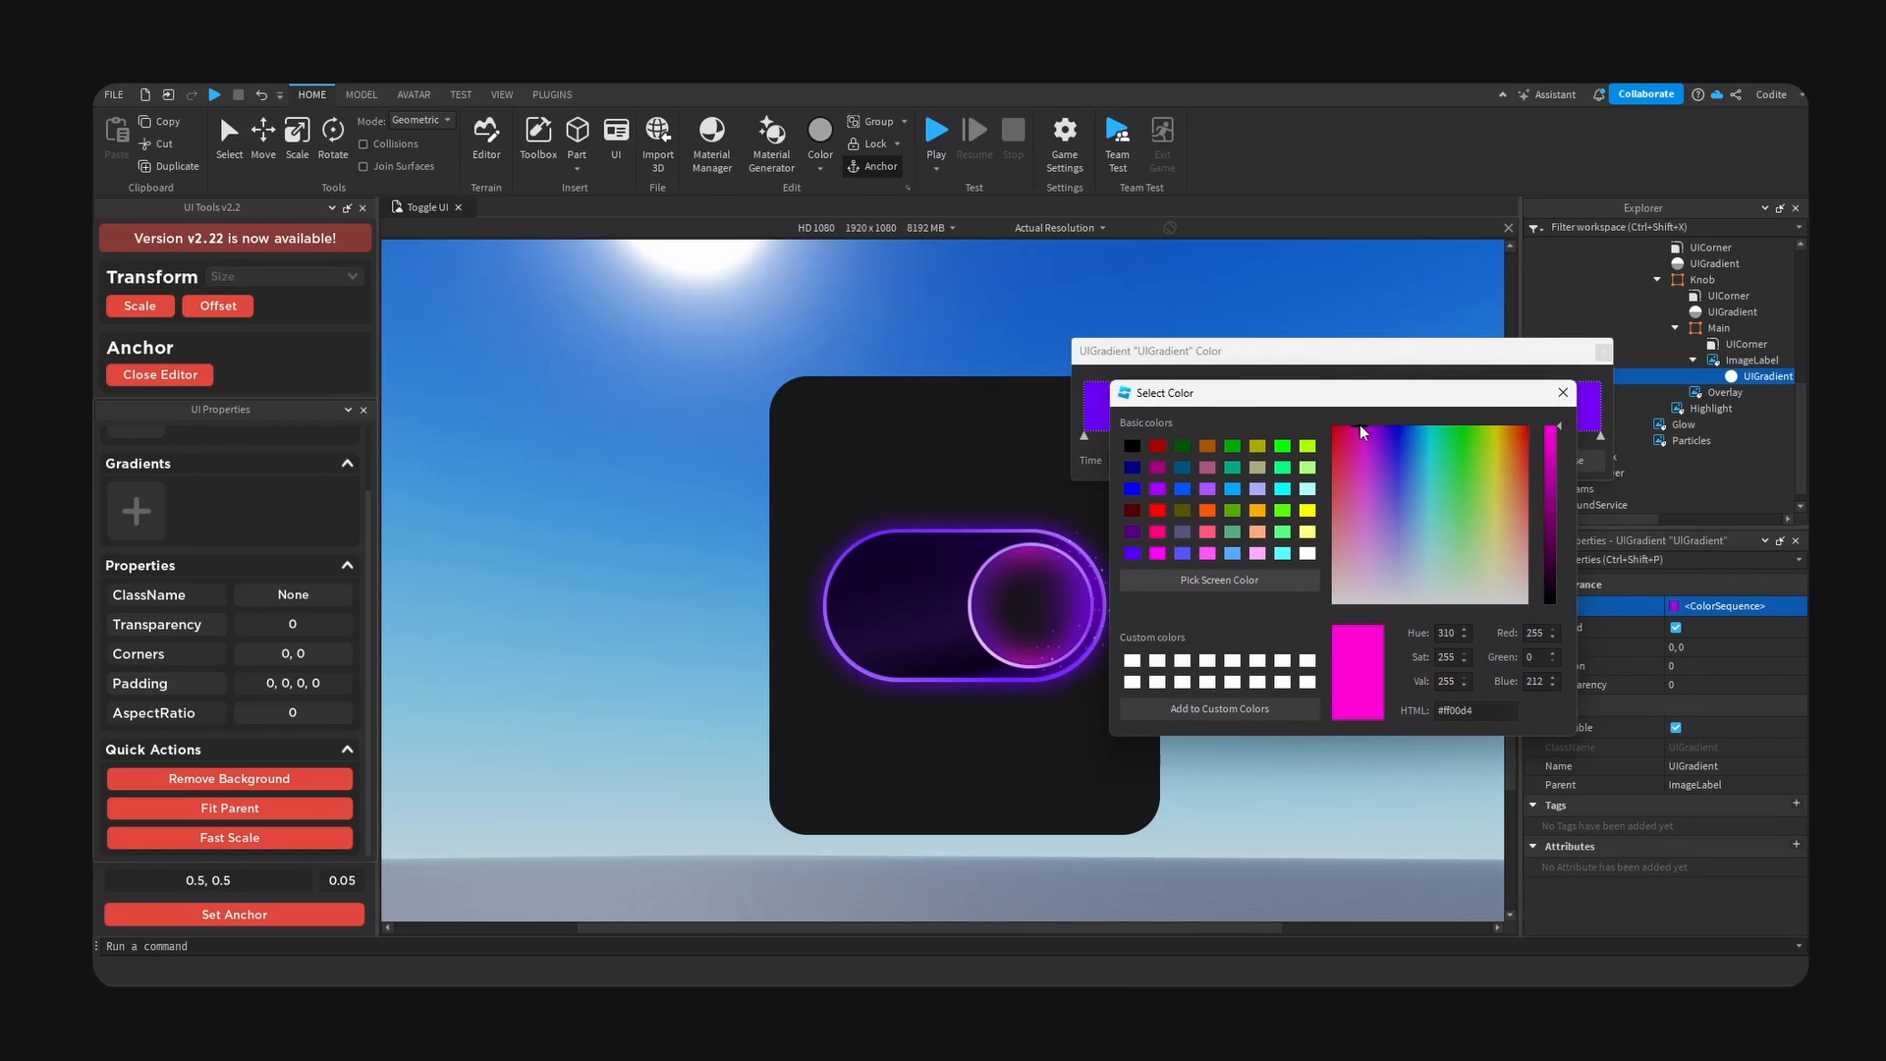
click(1374, 422)
drag(1374, 423, 1370, 422)
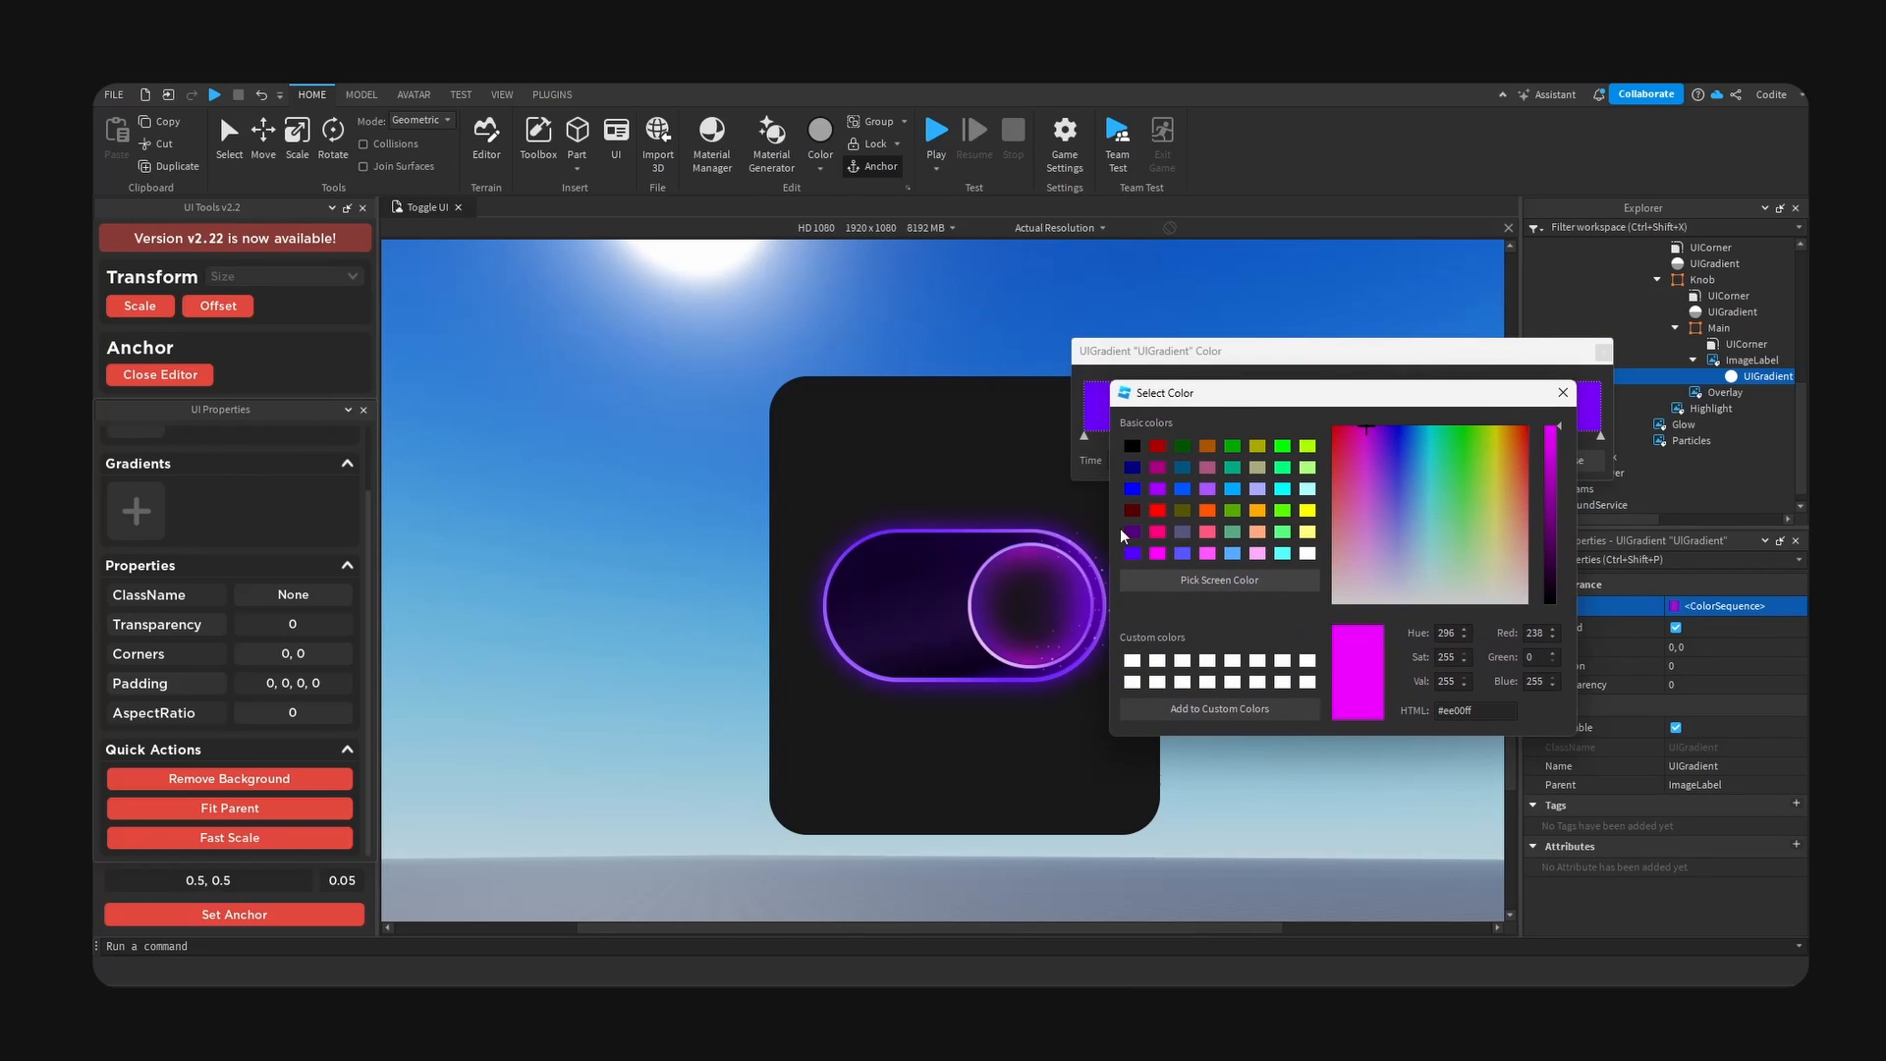
click(1563, 393)
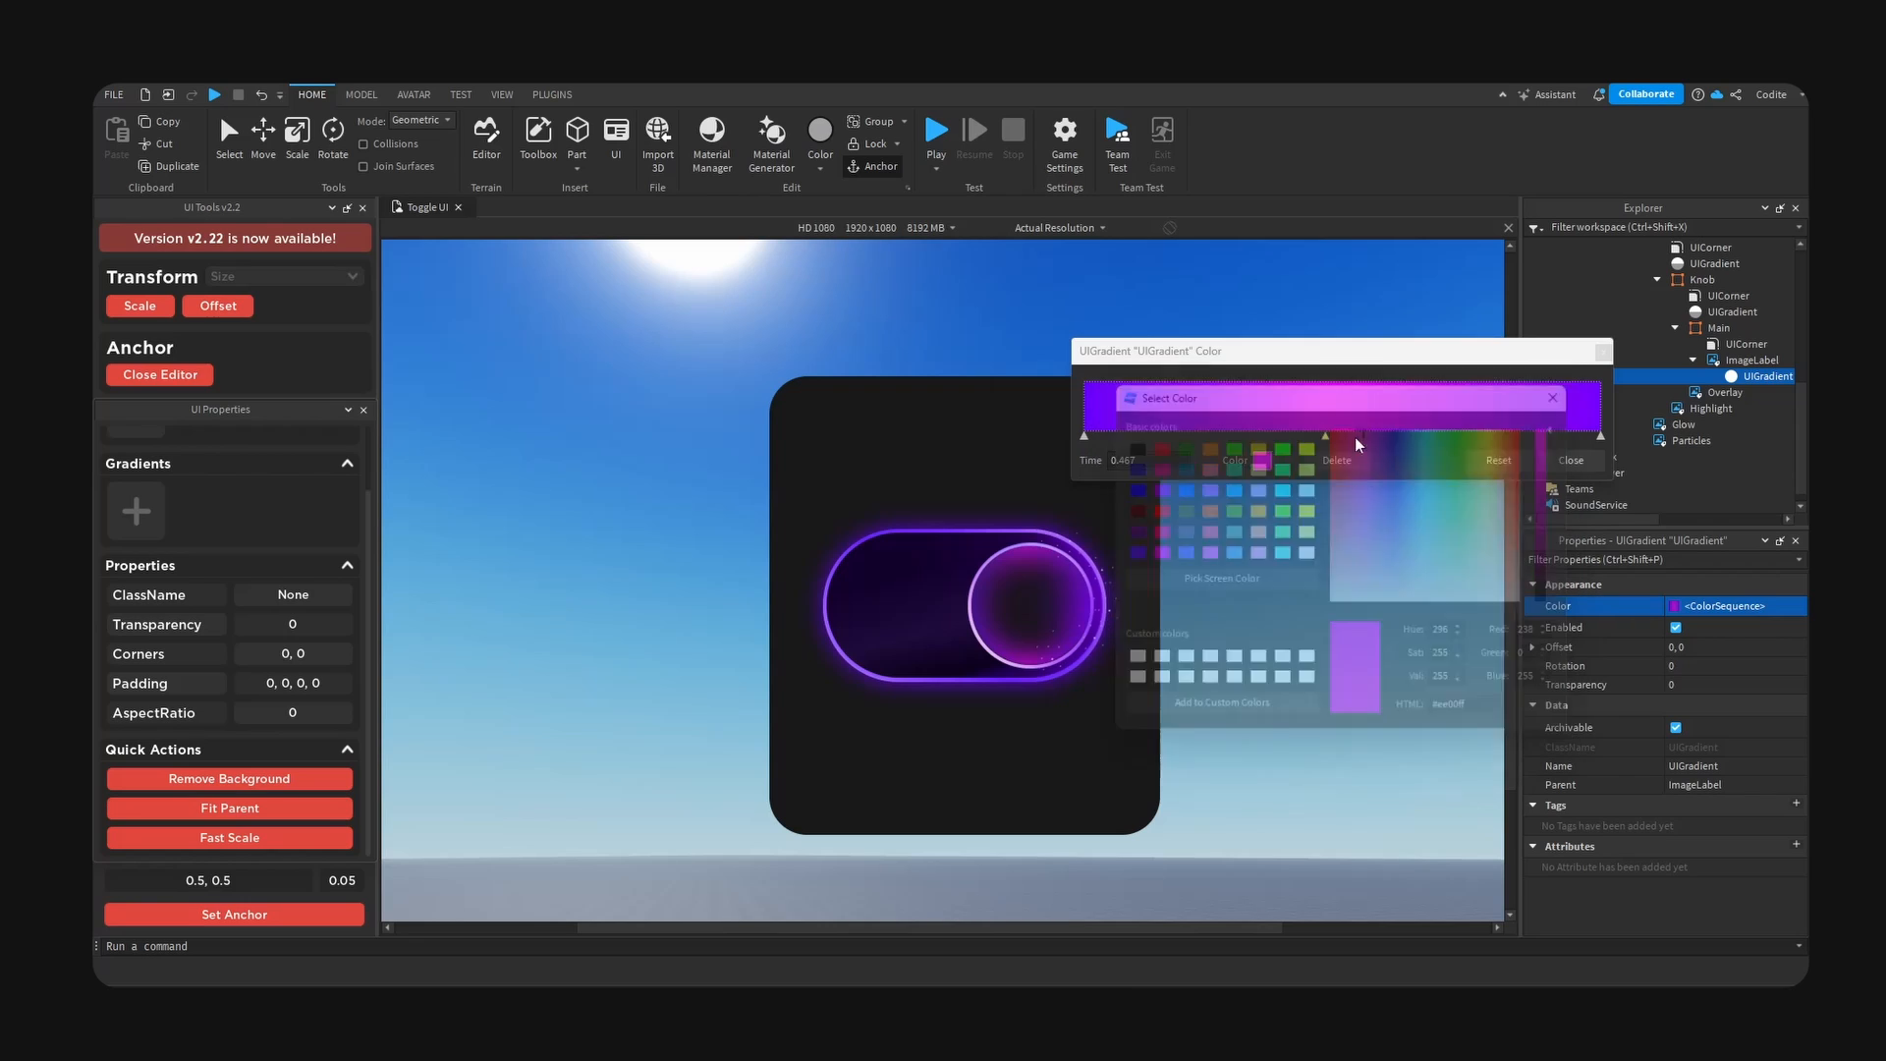
- Recolour the knob gradient's middle keypoint to the darker purple #6600da and close the gradient editor
click(1326, 437)
click(1260, 459)
drag(1002, 364, 1401, 439)
mouse_move(1578, 447)
mouse_down()
mouse_move(1576, 525)
mouse_move(1572, 469)
mouse_up()
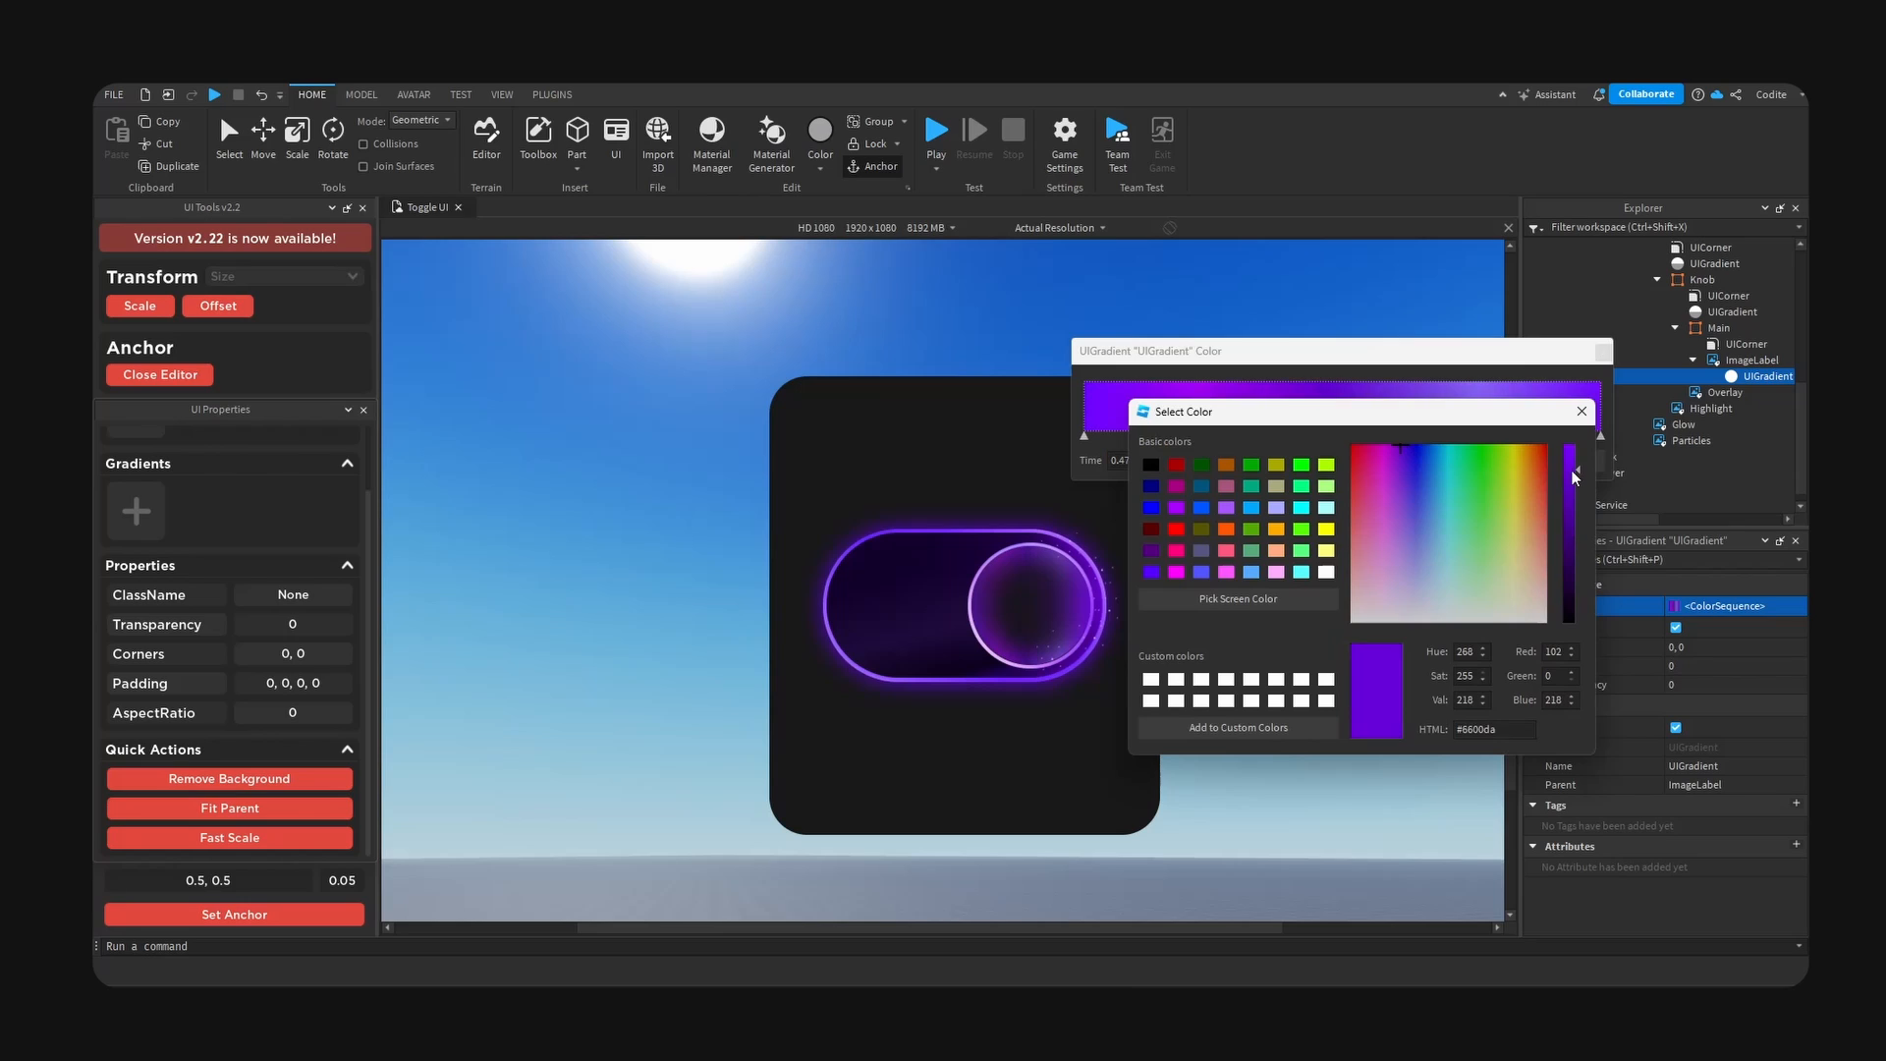
click(1598, 465)
click(1604, 352)
- Set the rotation of the knob image's gradient to 55
click(1775, 666)
text(35)
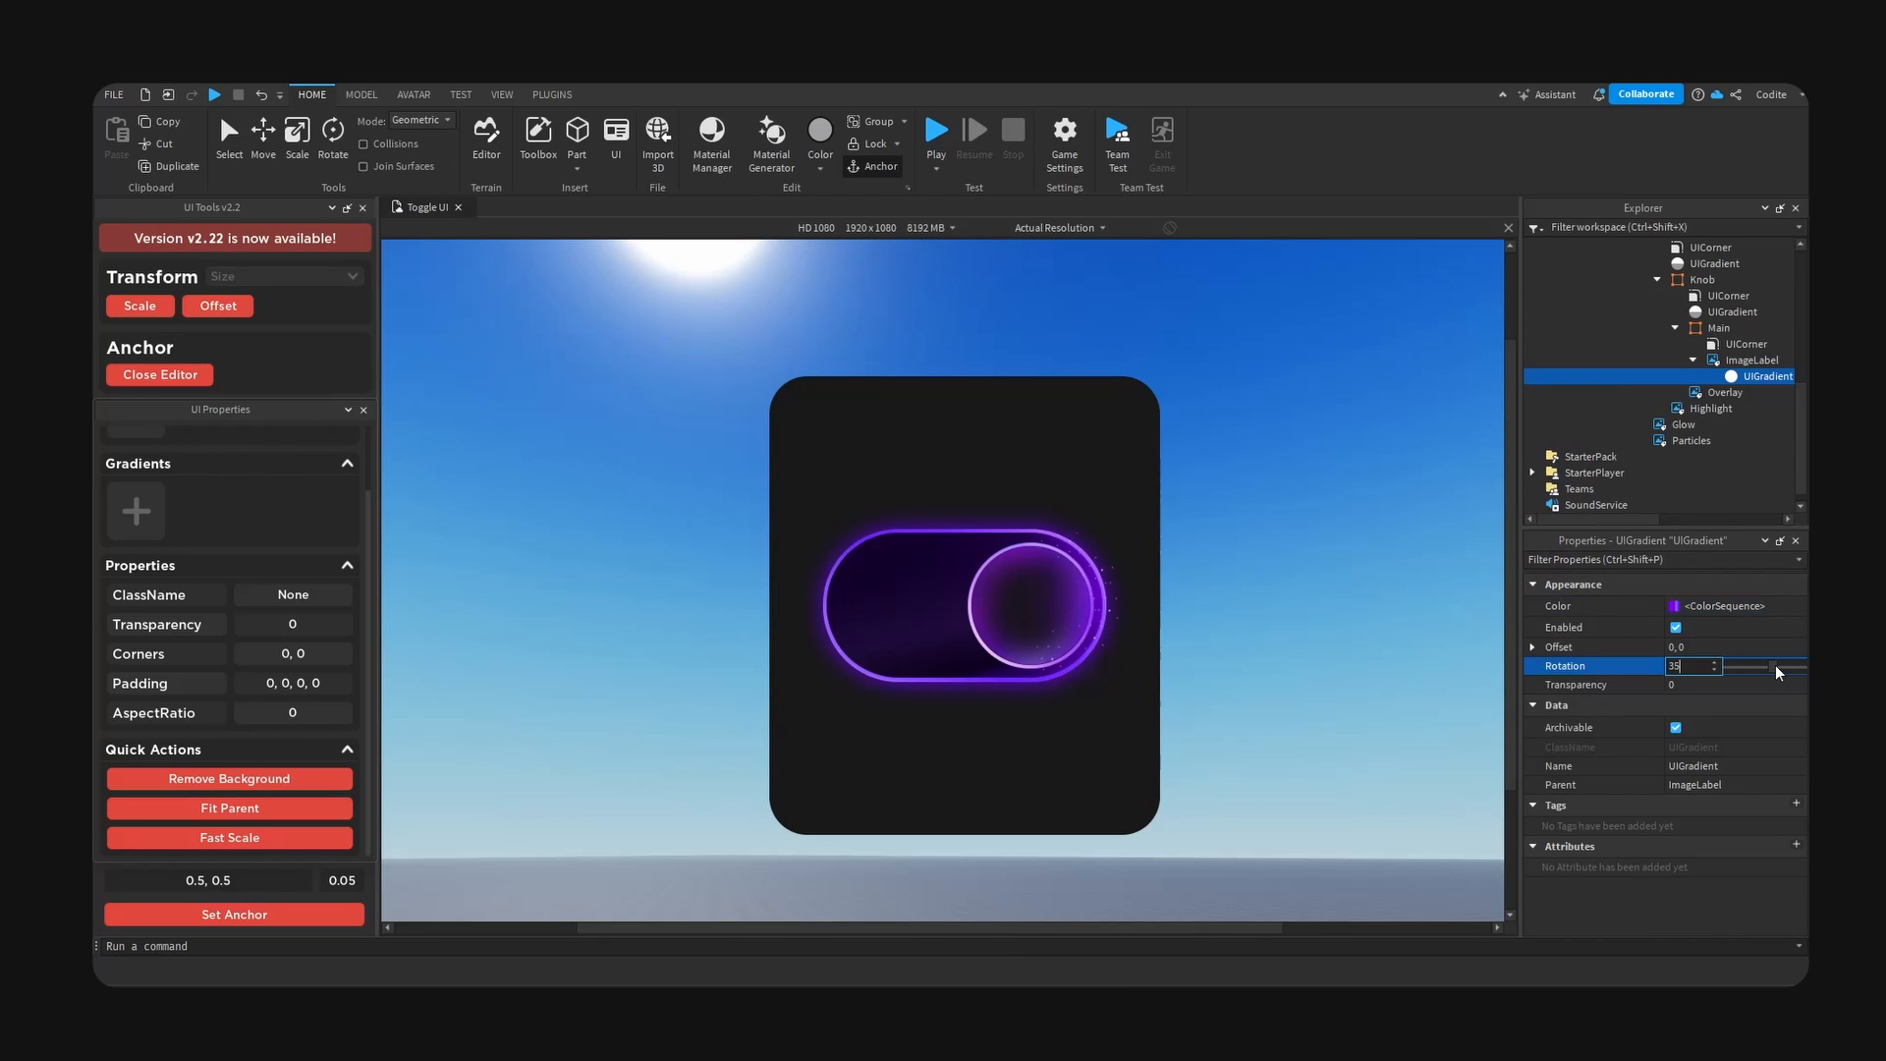
key(BackSpace)
key(BackSpace)
text(55)
key(Return)
click(1533, 647)
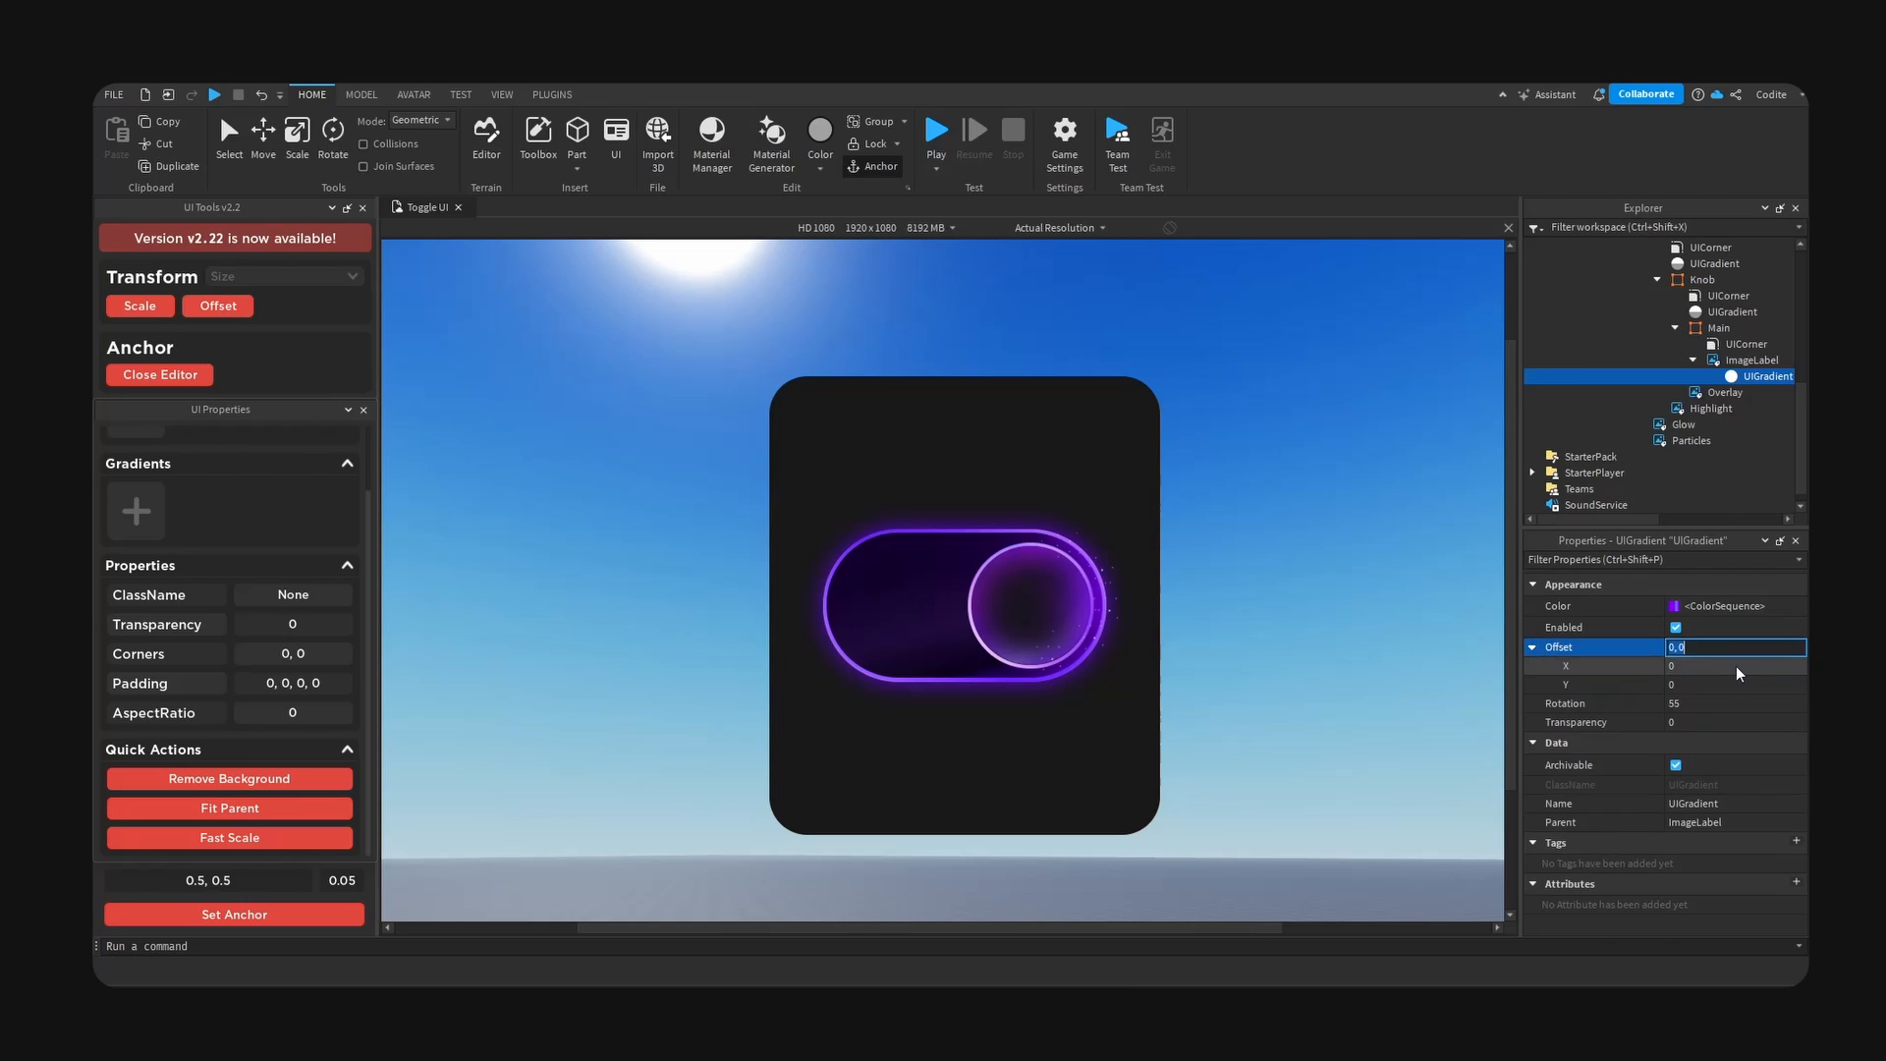
- Collapse the toggle's hierarchy and add a UIListLayout to the Background frame
click(1675, 328)
click(1665, 280)
click(1670, 263)
scroll(1666, 280, up, 3)
click(1622, 359)
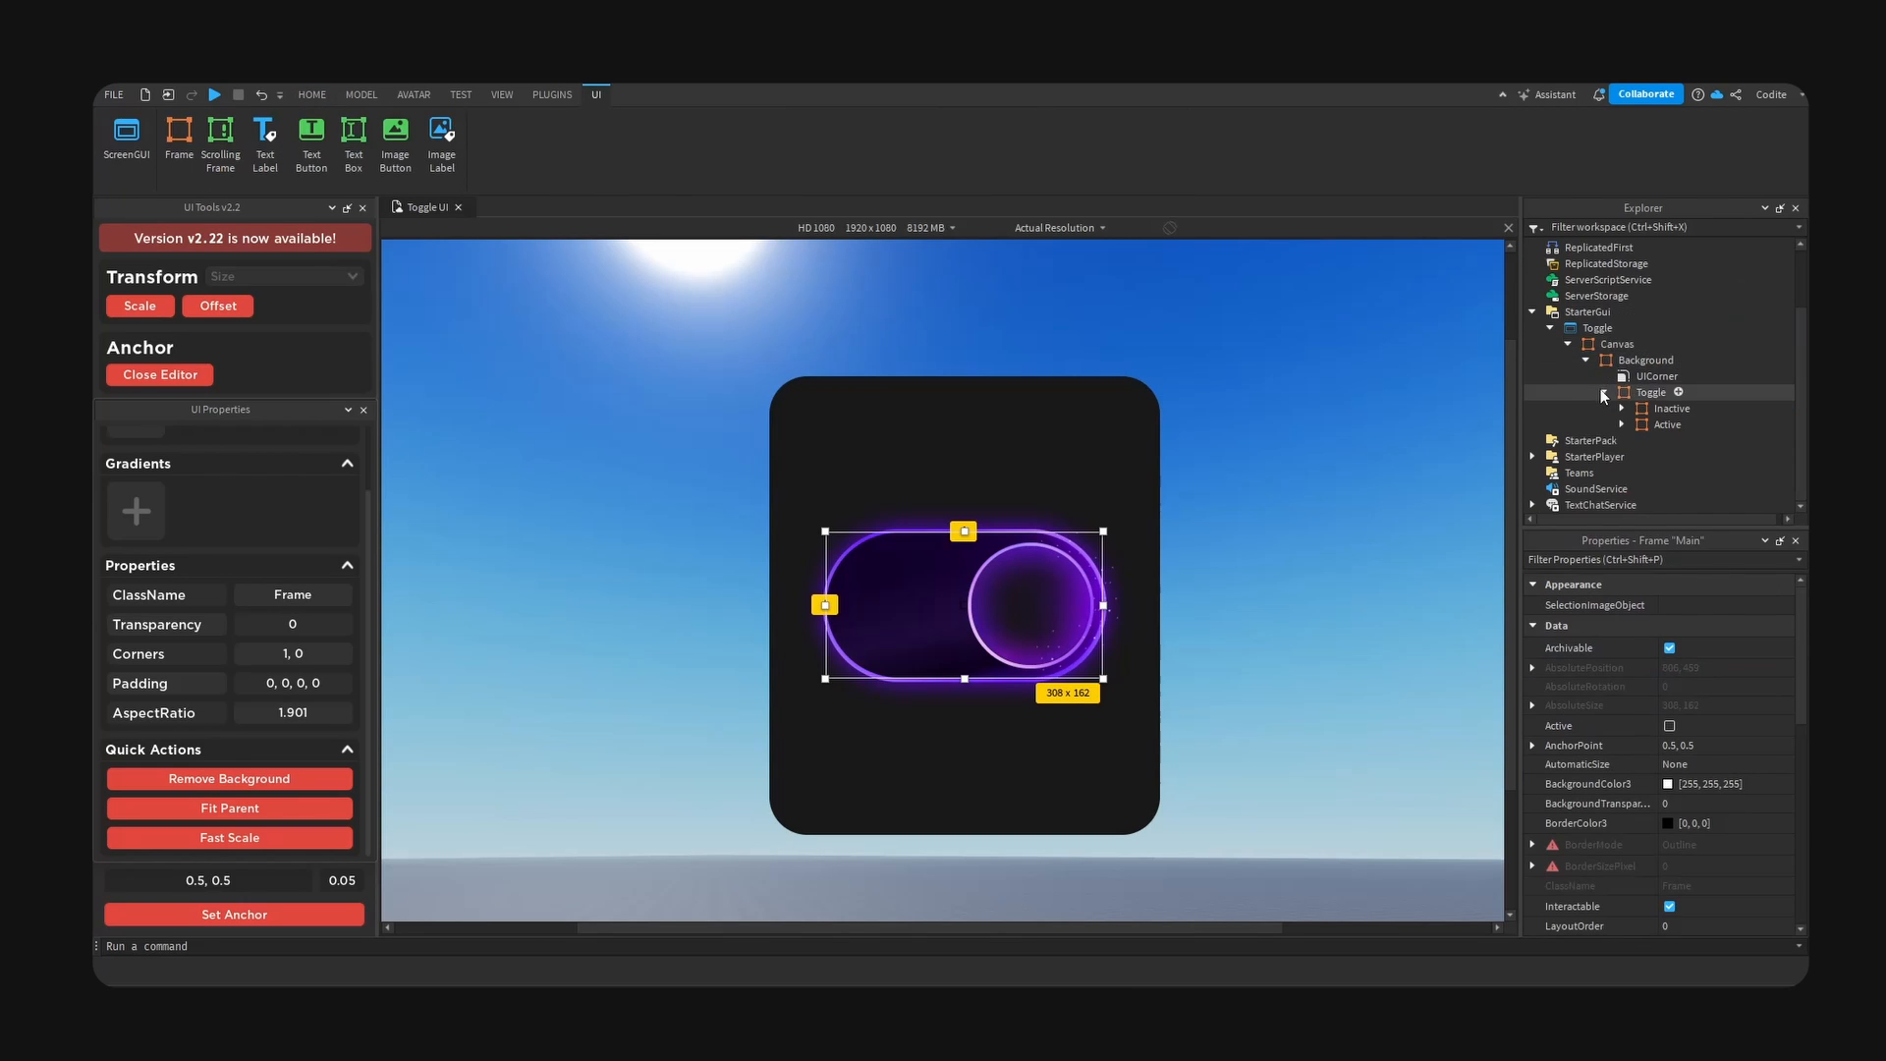
click(1603, 392)
click(1654, 433)
click(1688, 404)
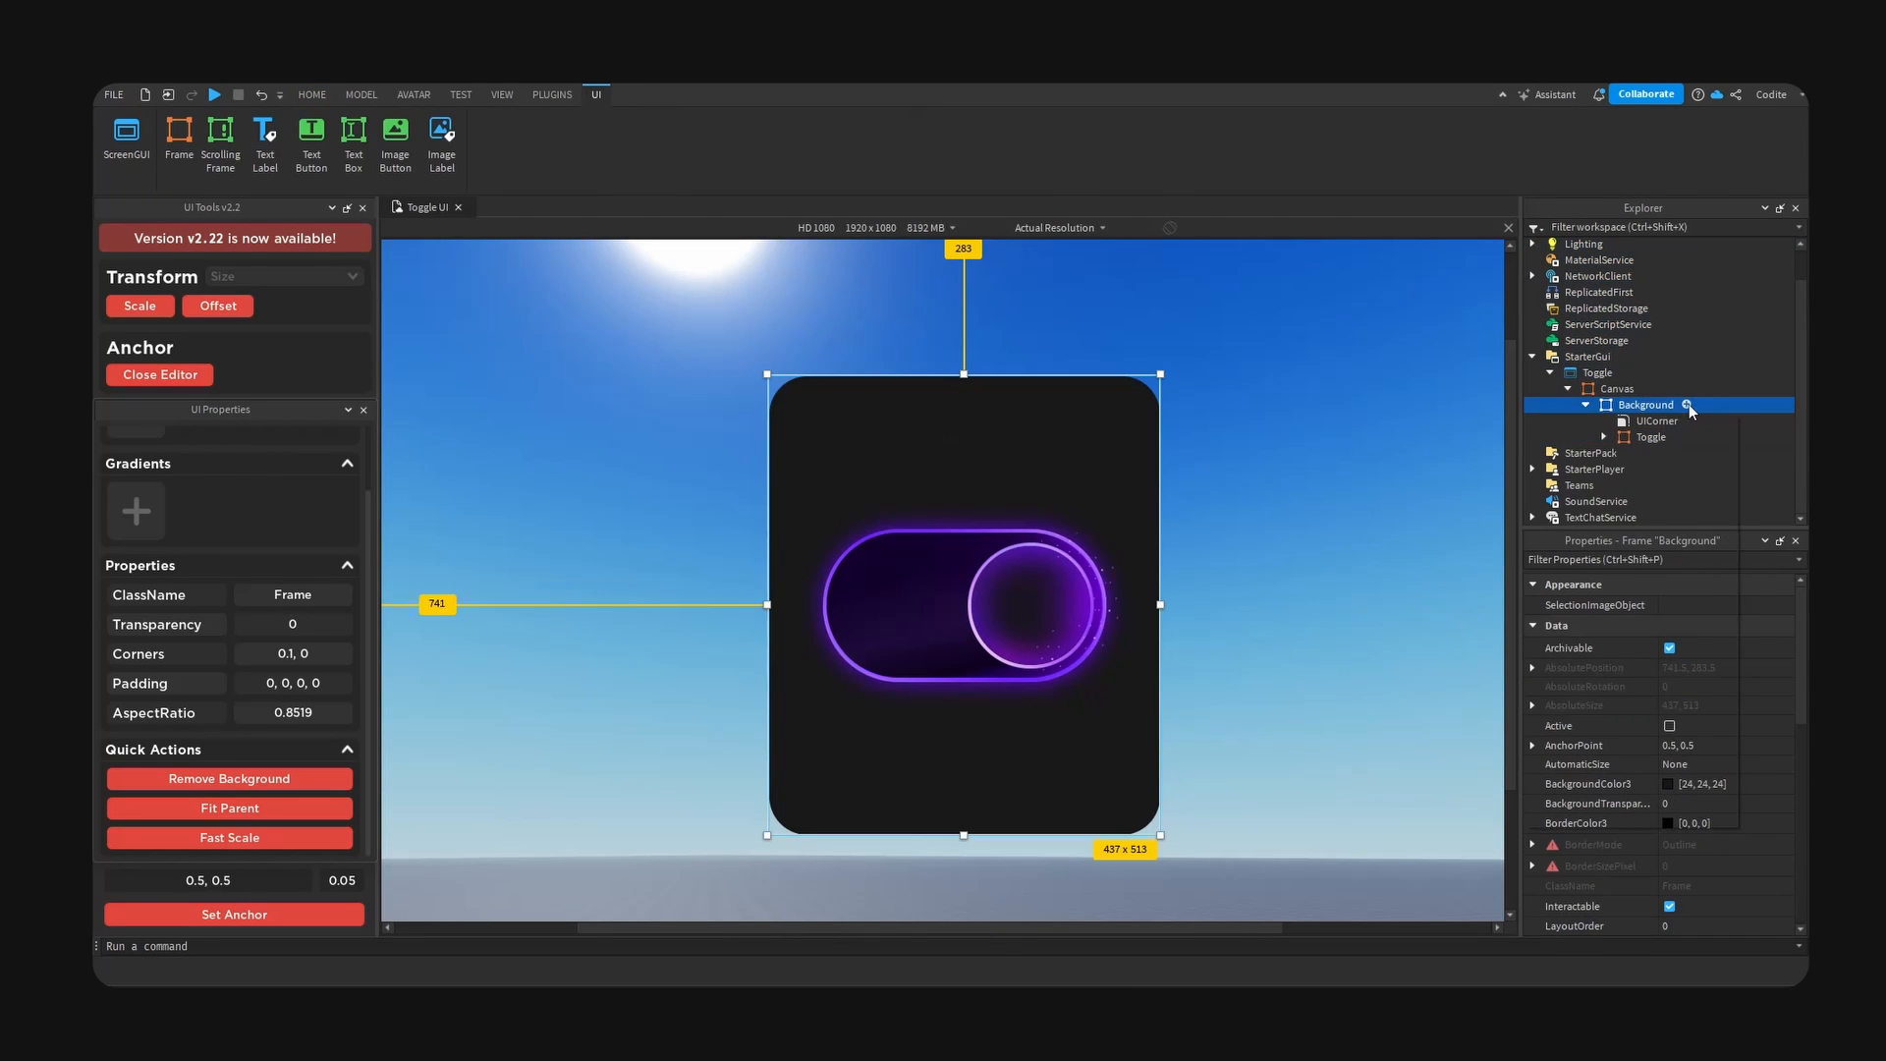
text(list)
key(Return)
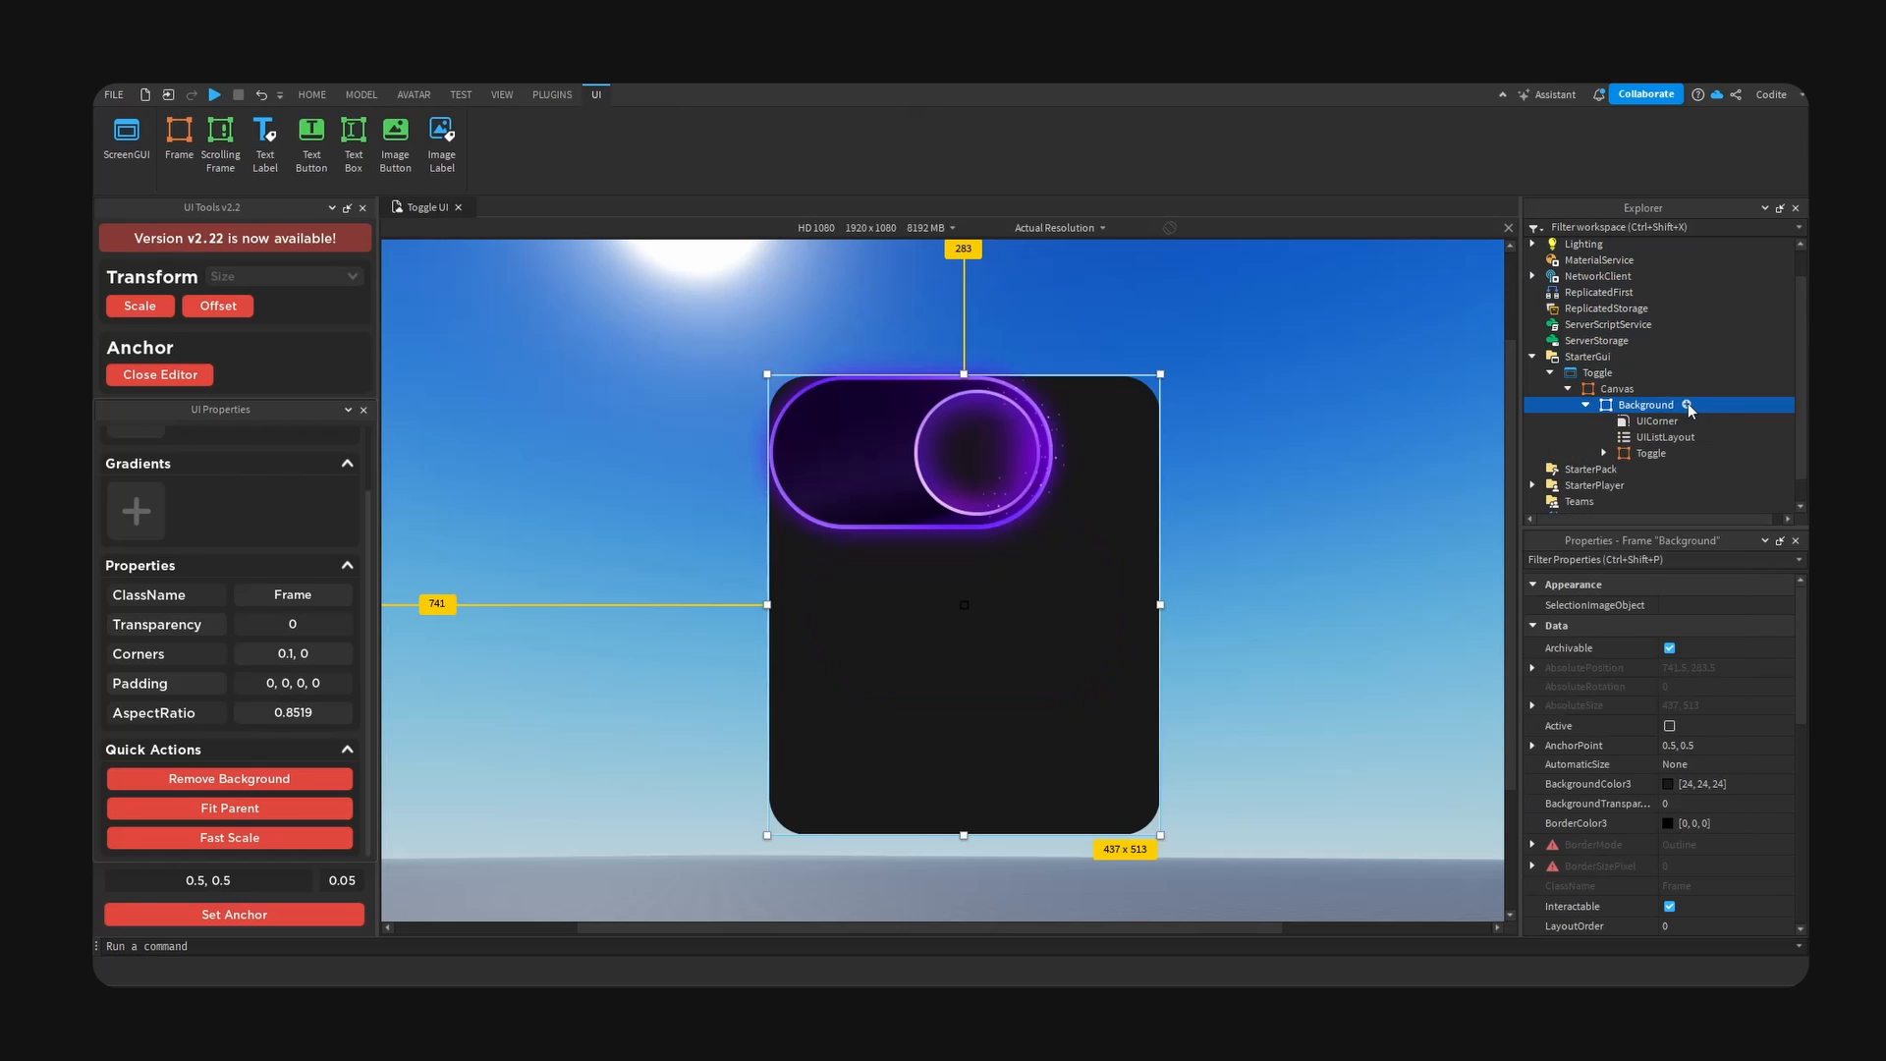
- Set the list layout's horizontal and vertical alignment to Center
scroll(1670, 839, down, 5)
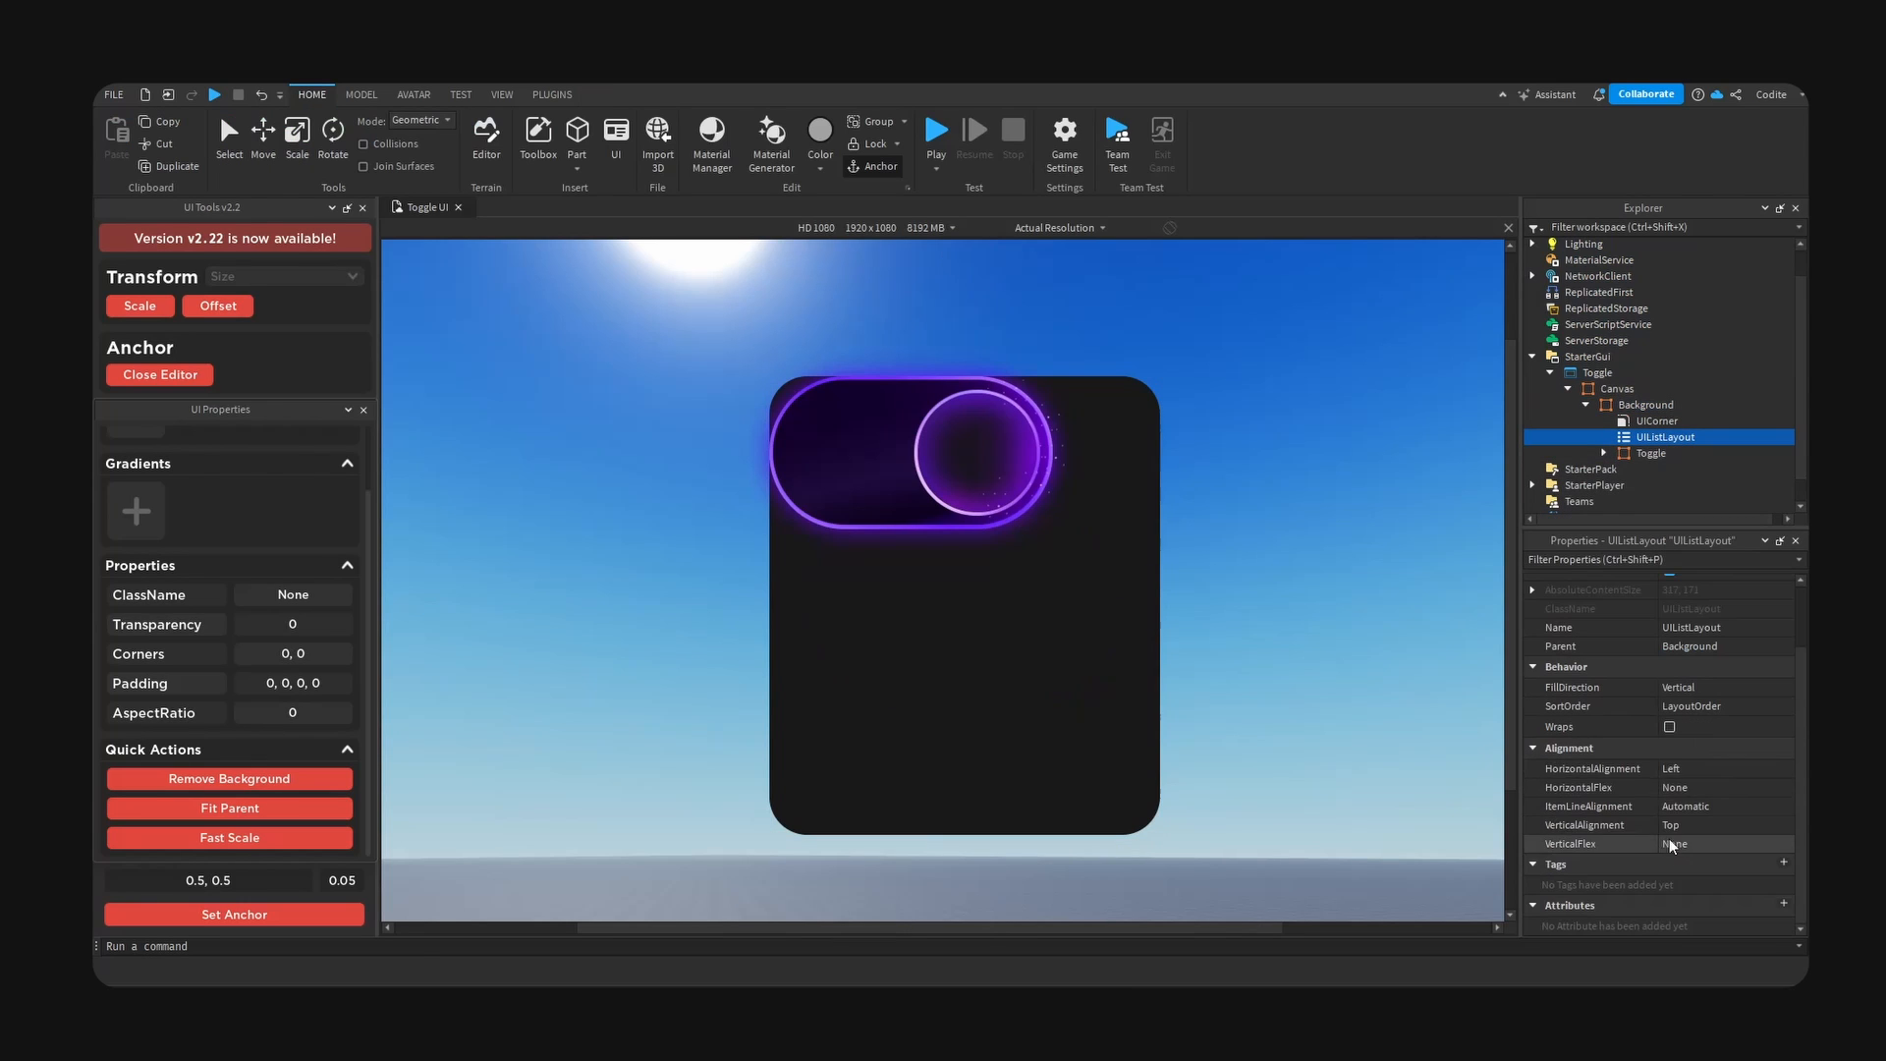
click(1711, 764)
click(1702, 786)
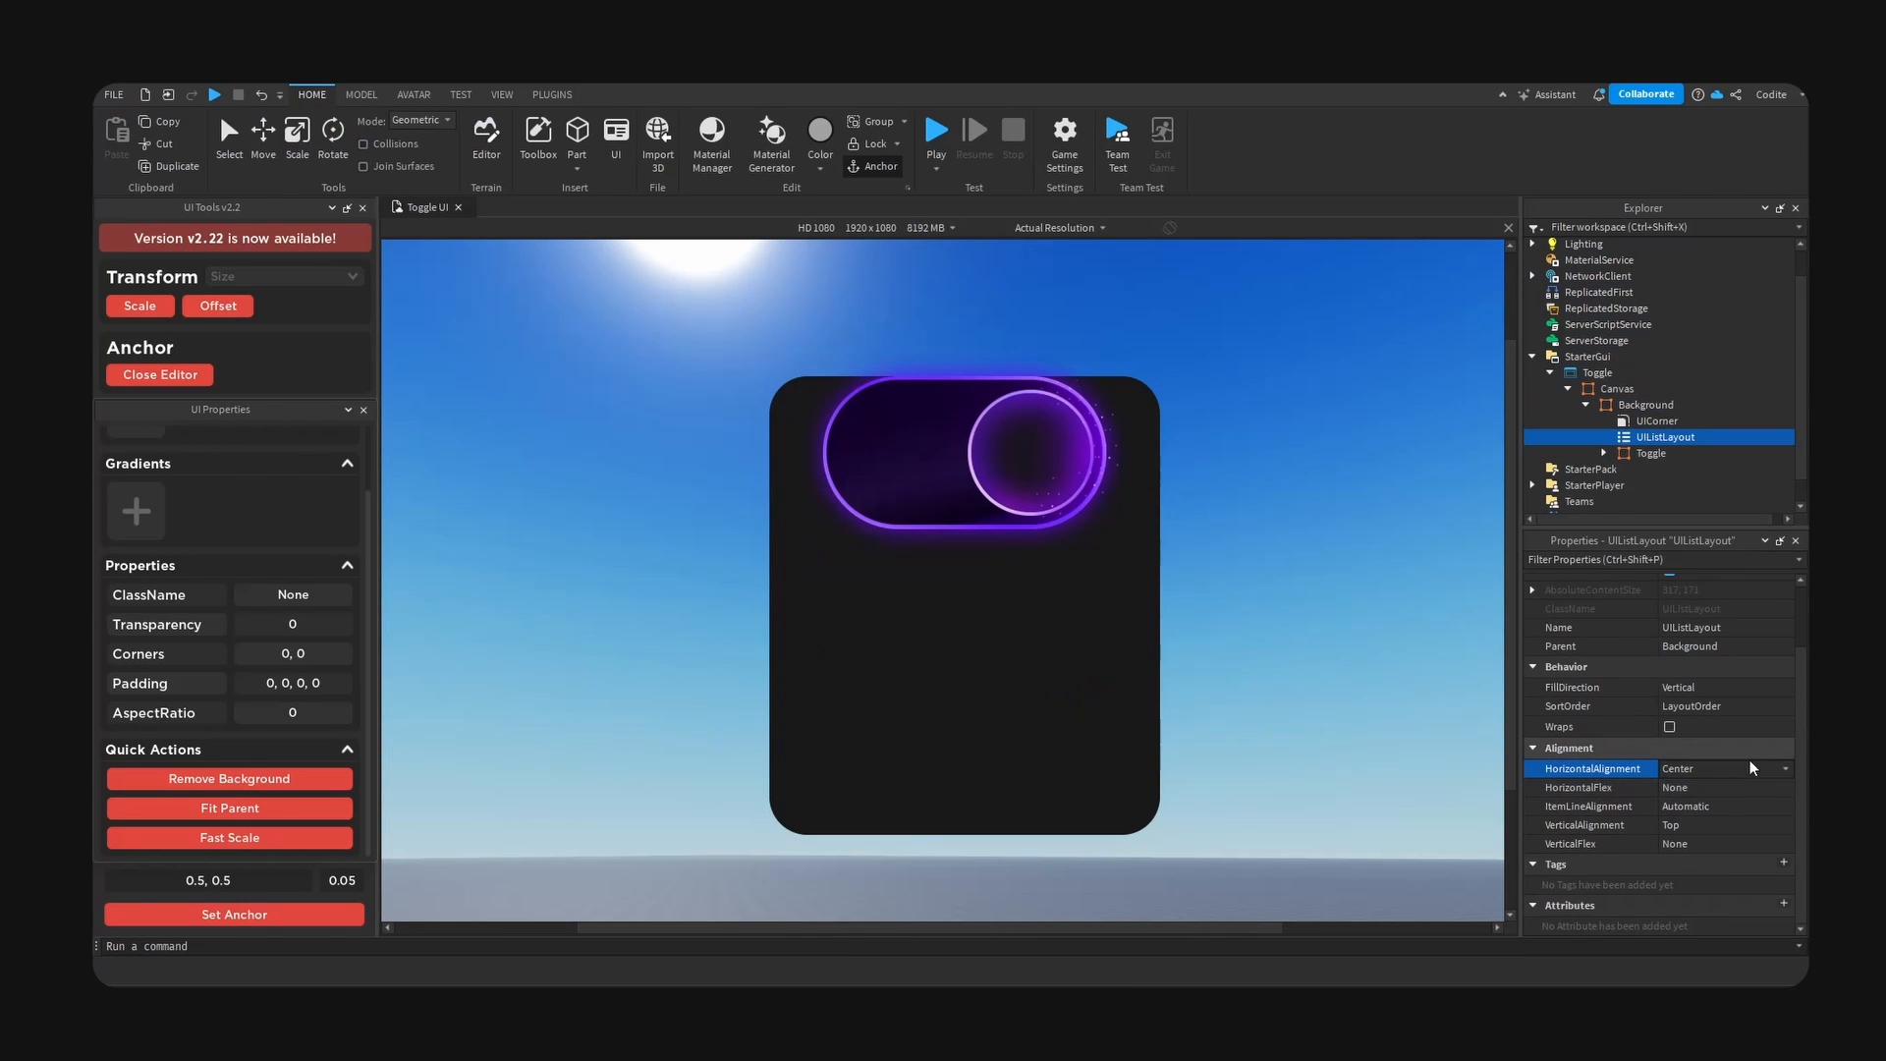
click(1700, 825)
click(1701, 853)
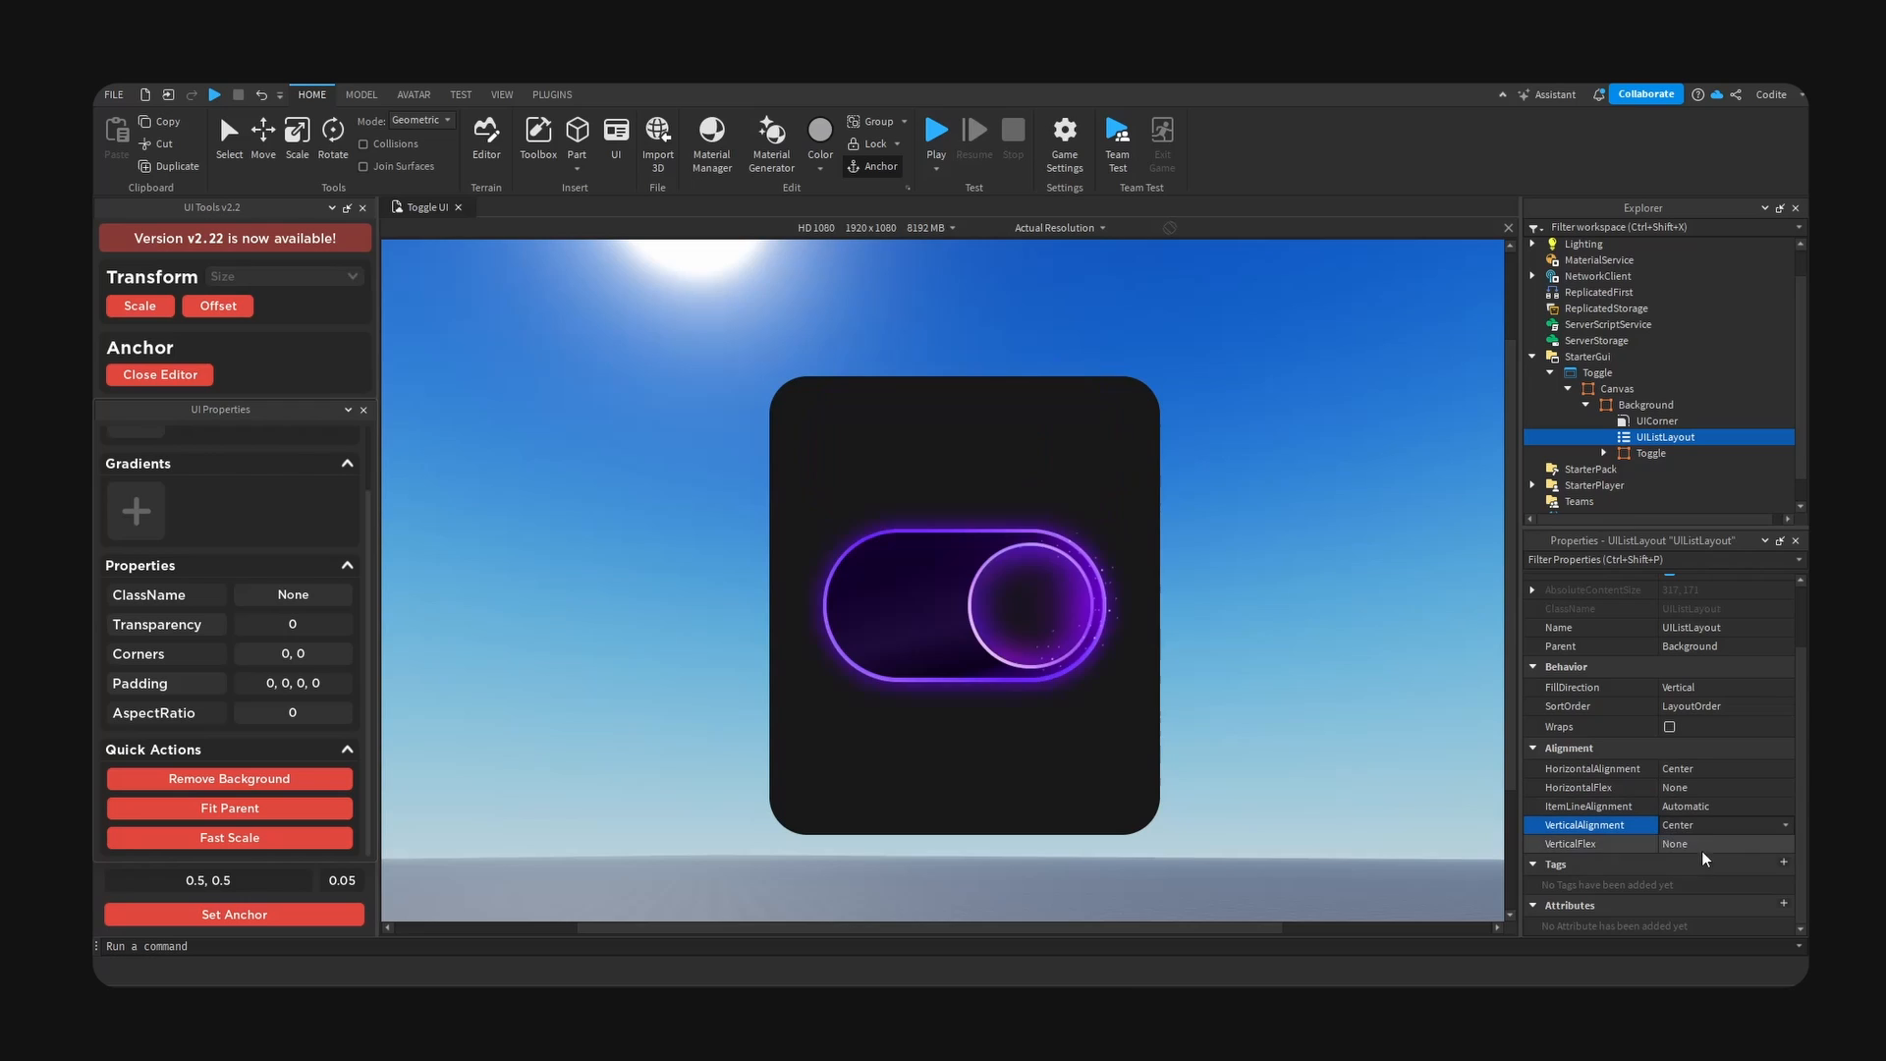
- Duplicate the Toggle frame and set the list layout's padding scale to 0.1
click(1655, 455)
key(ctrl+d)
click(1660, 436)
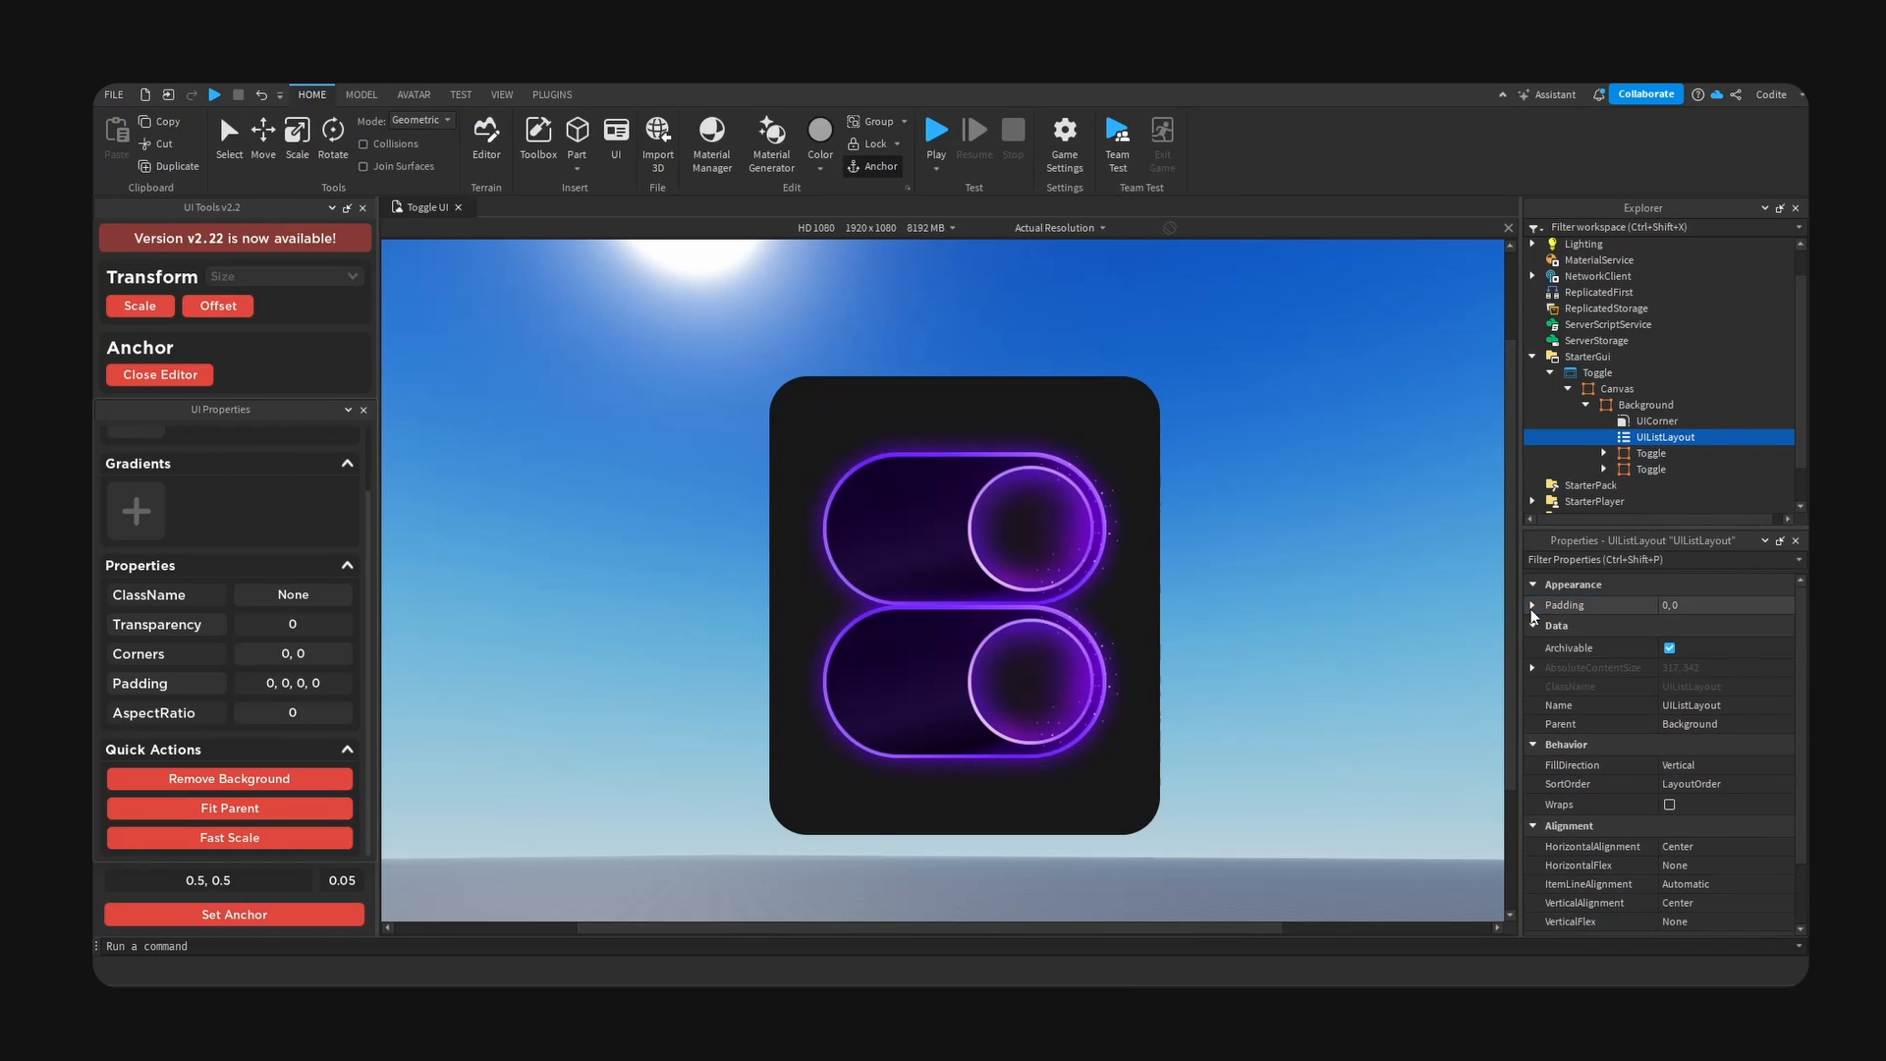
click(1533, 605)
click(1692, 625)
text(.05)
key(Return)
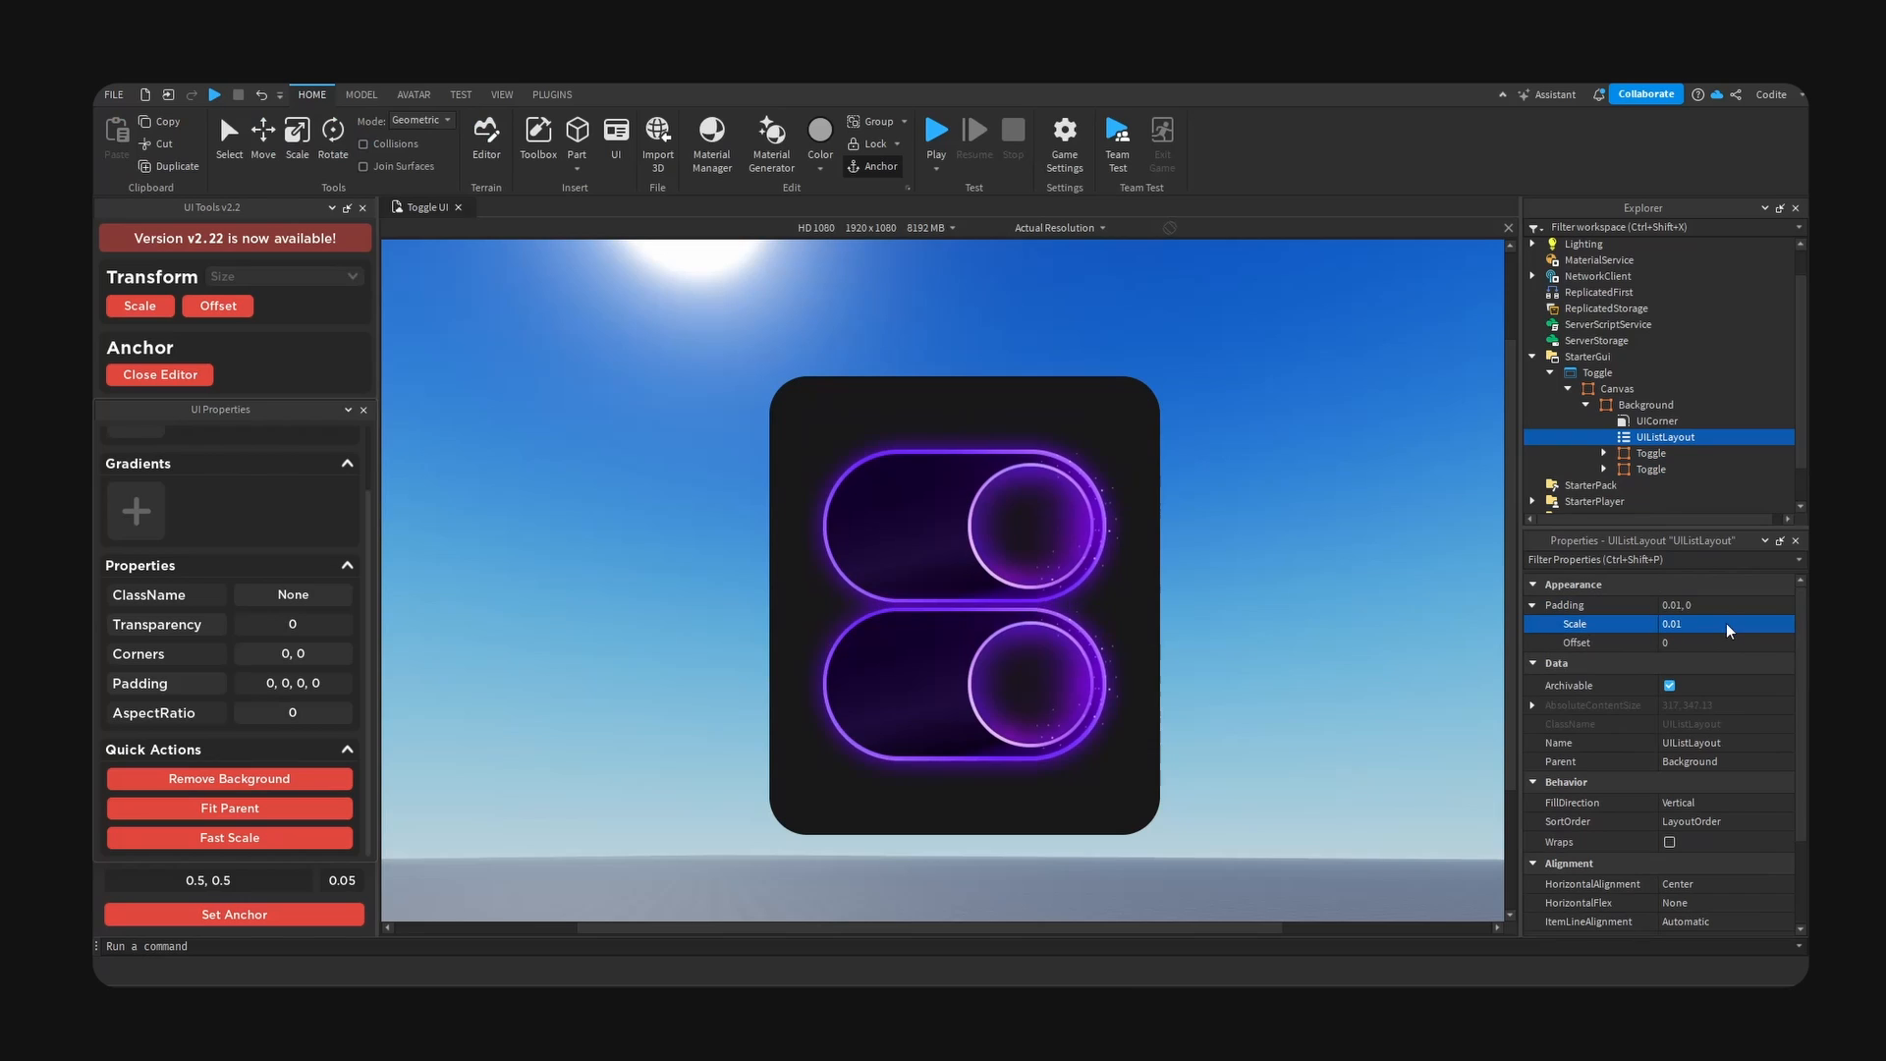
click(1727, 624)
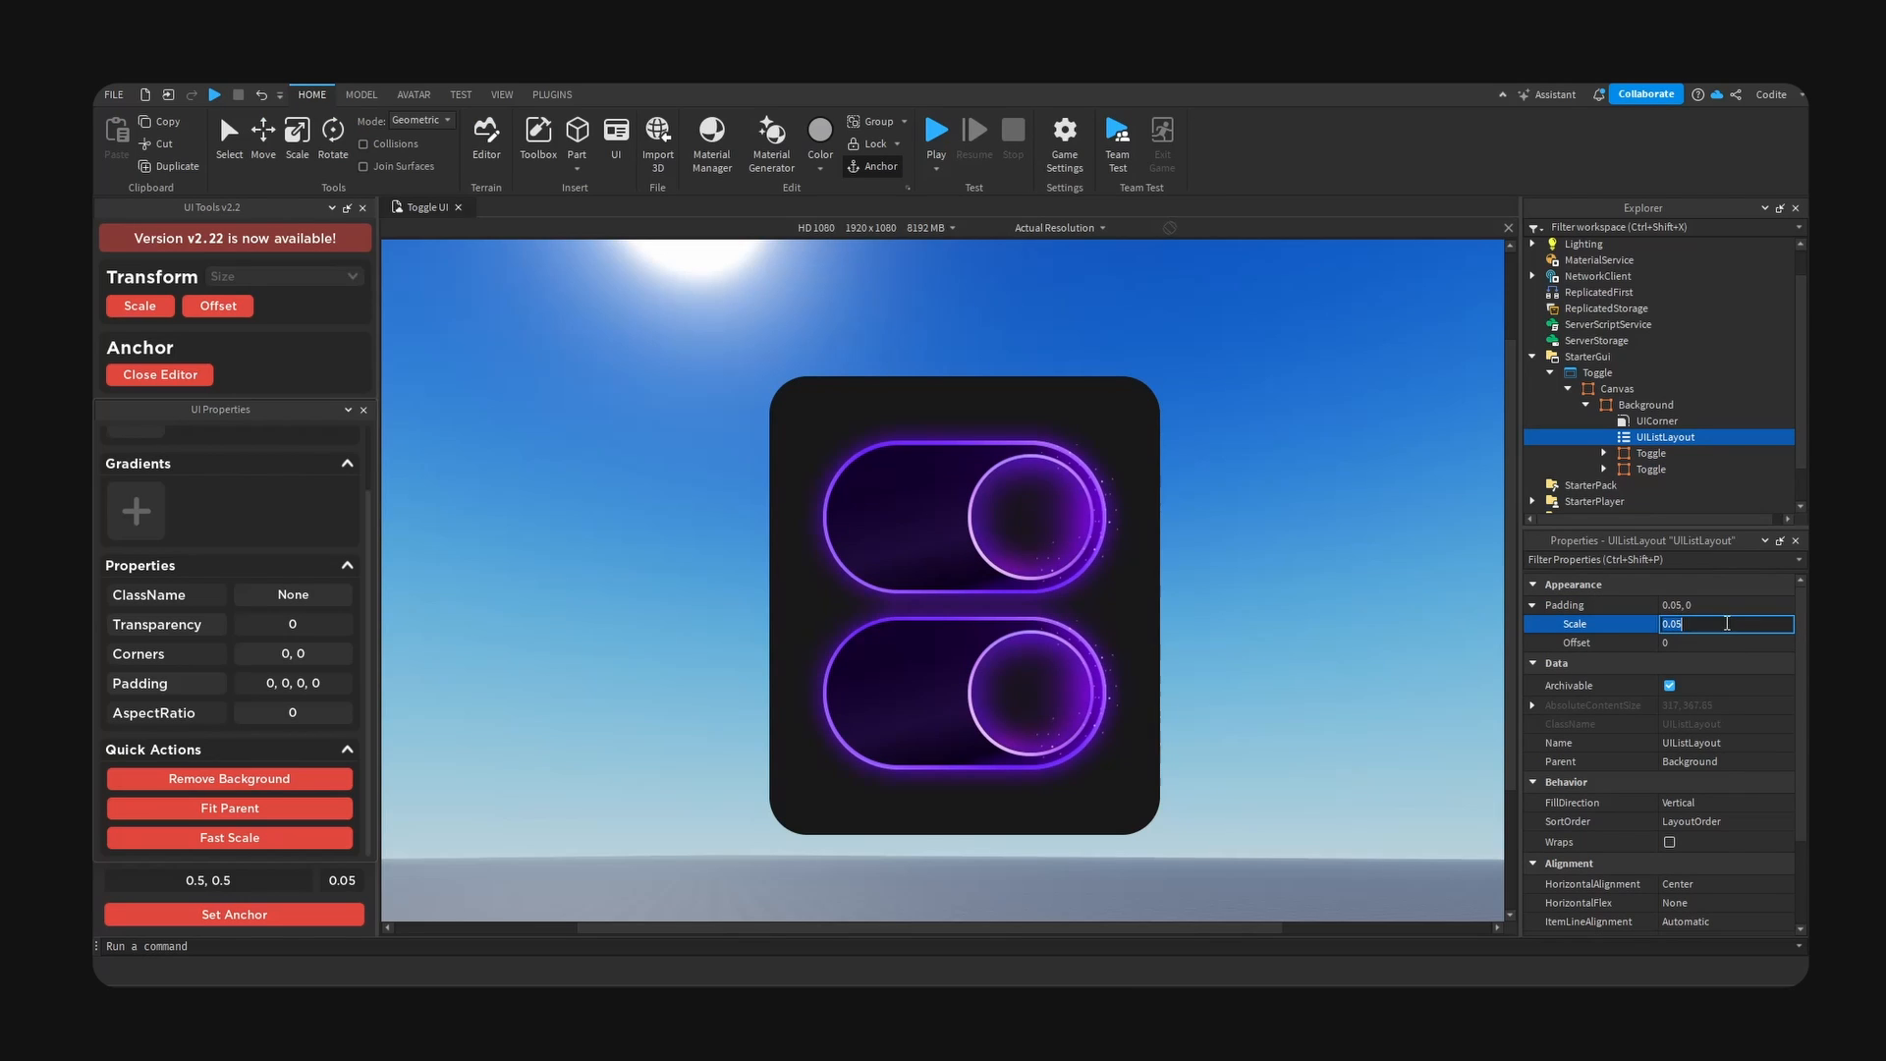
text(.1)
key(Return)
- Hide the Active frame of the first toggle so its inactive state shows
click(1603, 453)
click(1670, 469)
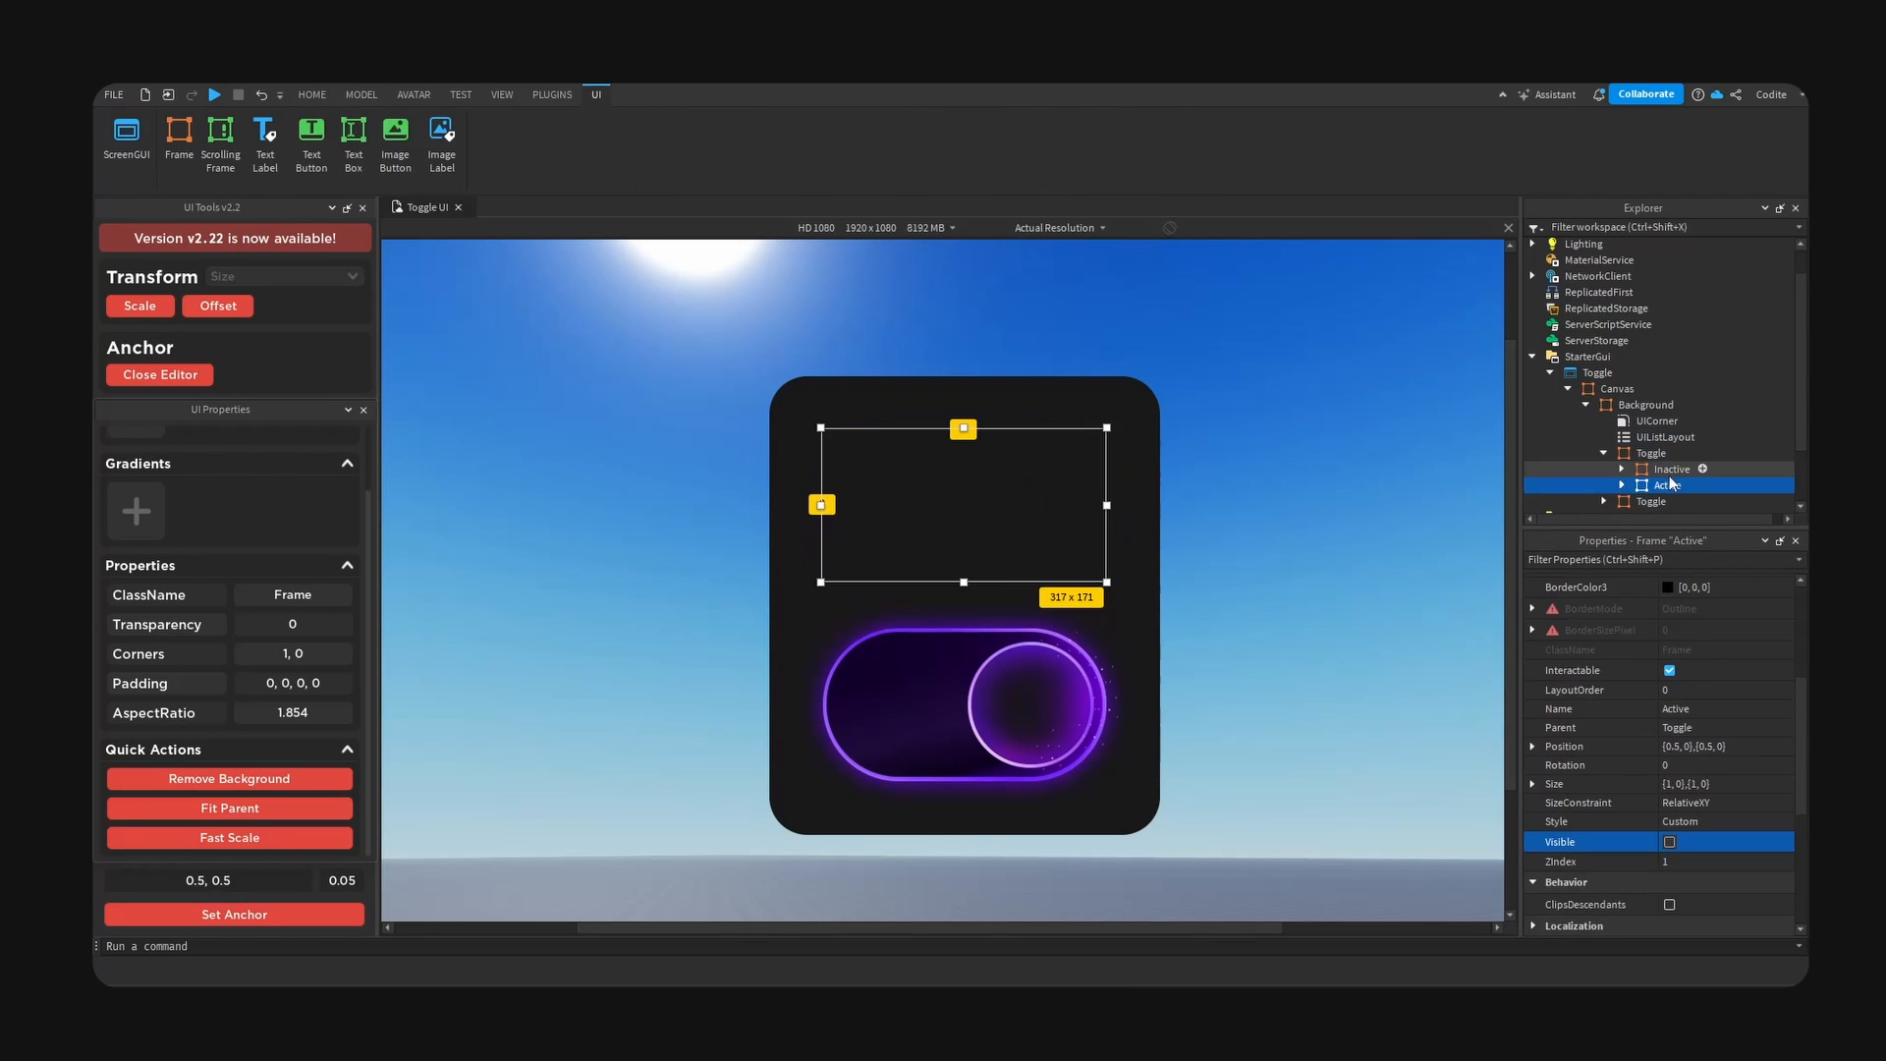
click(1318, 656)
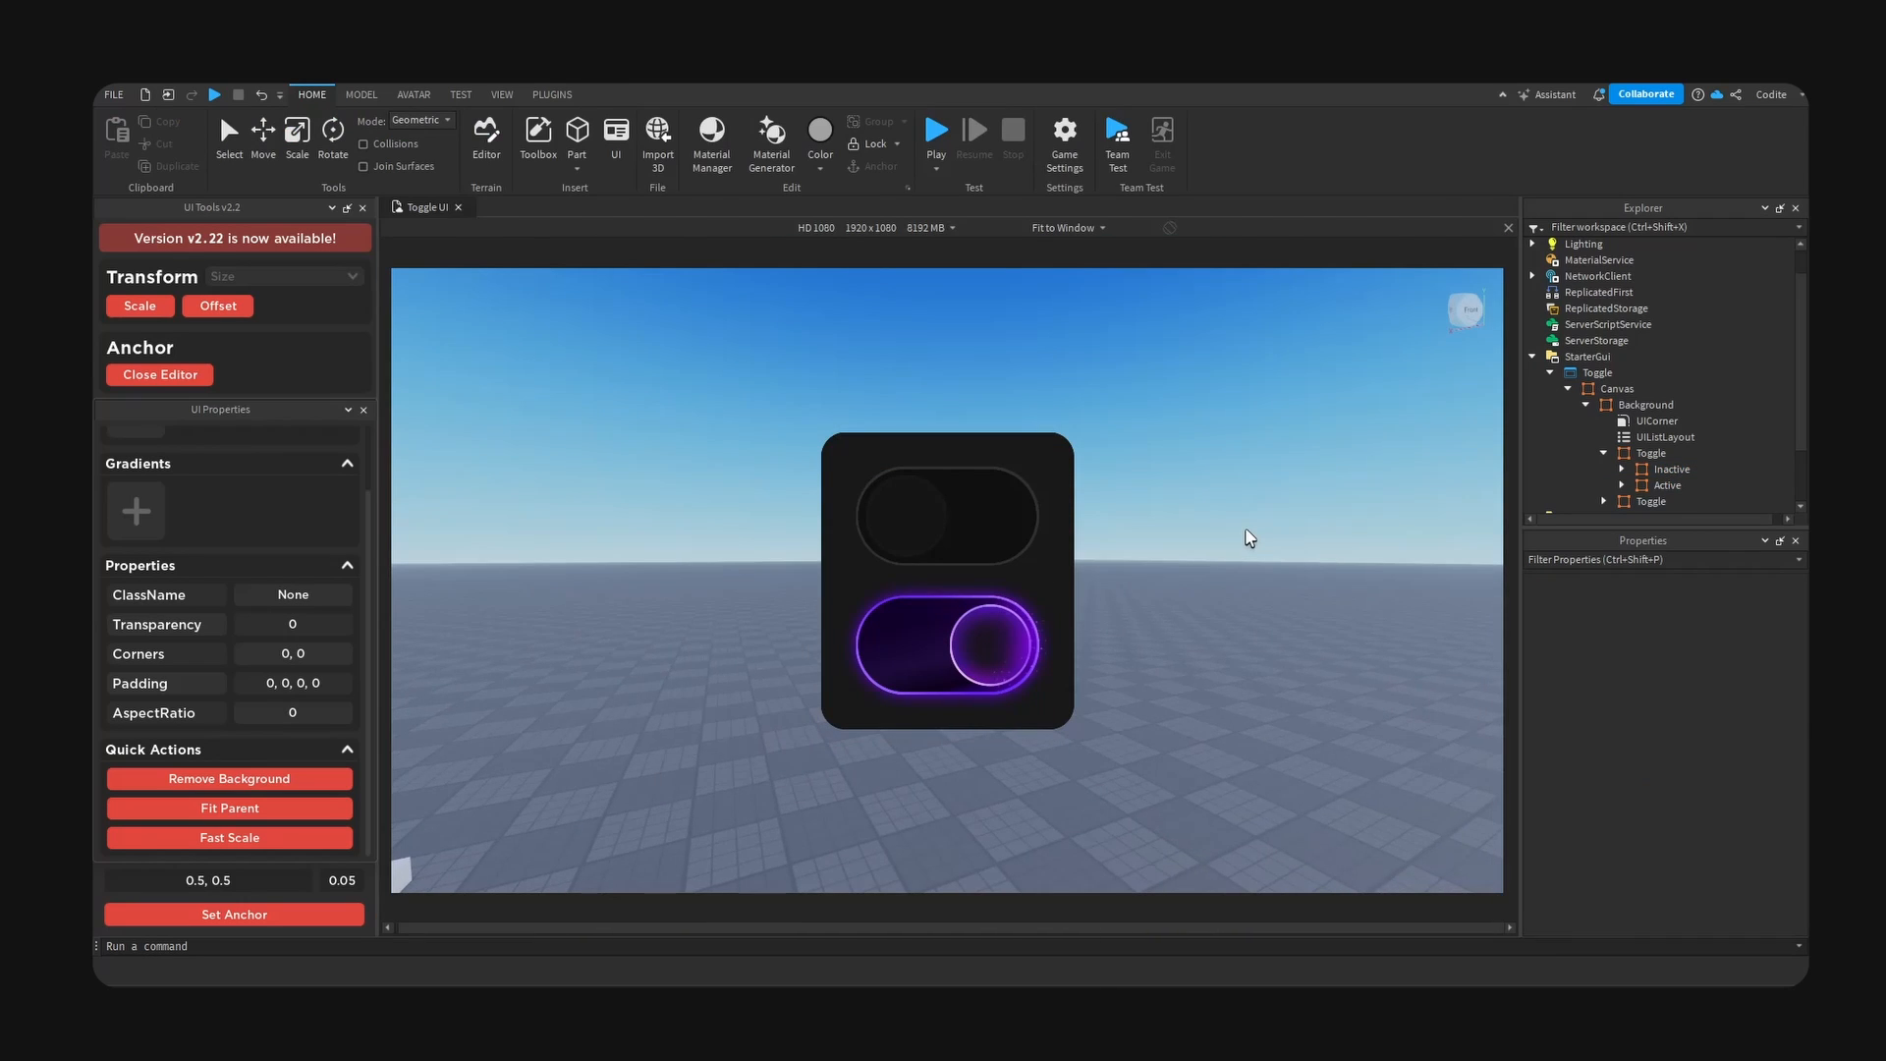
- View both toggles at Actual Resolution, centred in the viewport
click(1066, 228)
click(1056, 287)
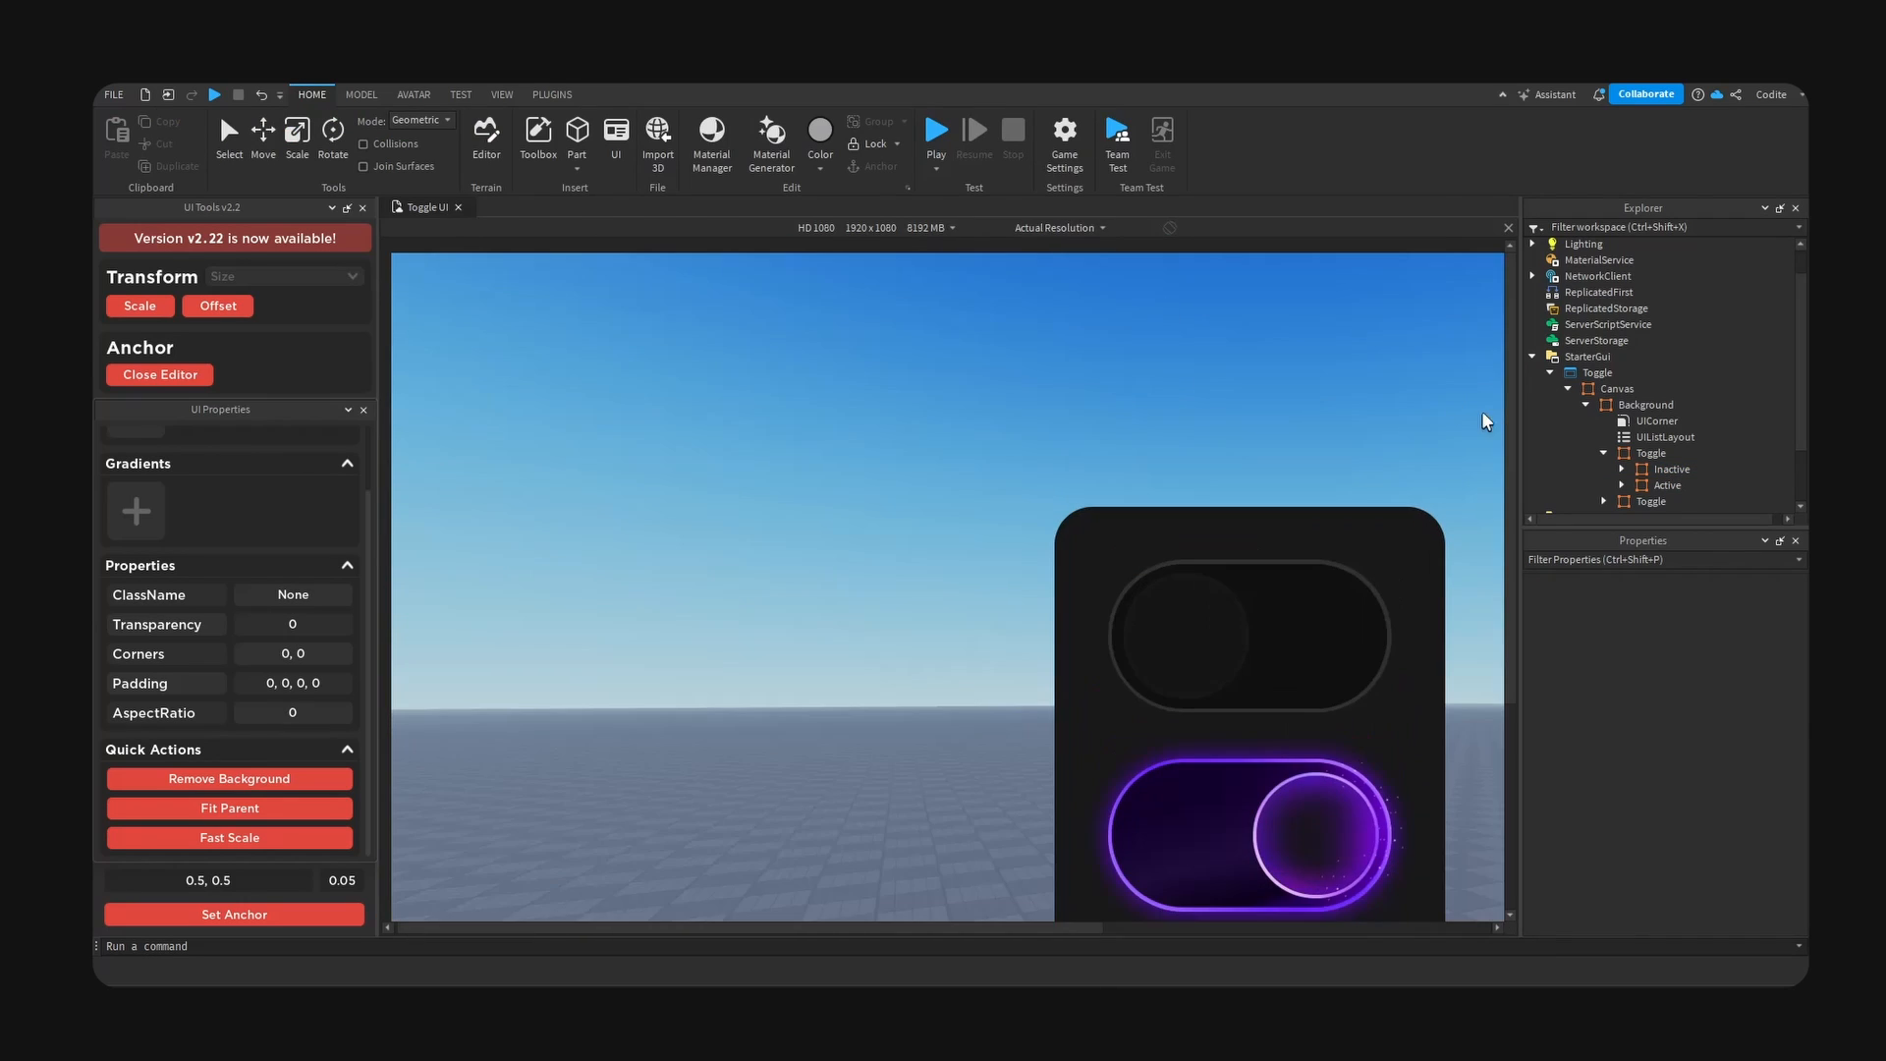
scroll(1513, 422, down, 3)
drag(960, 928, 1156, 927)
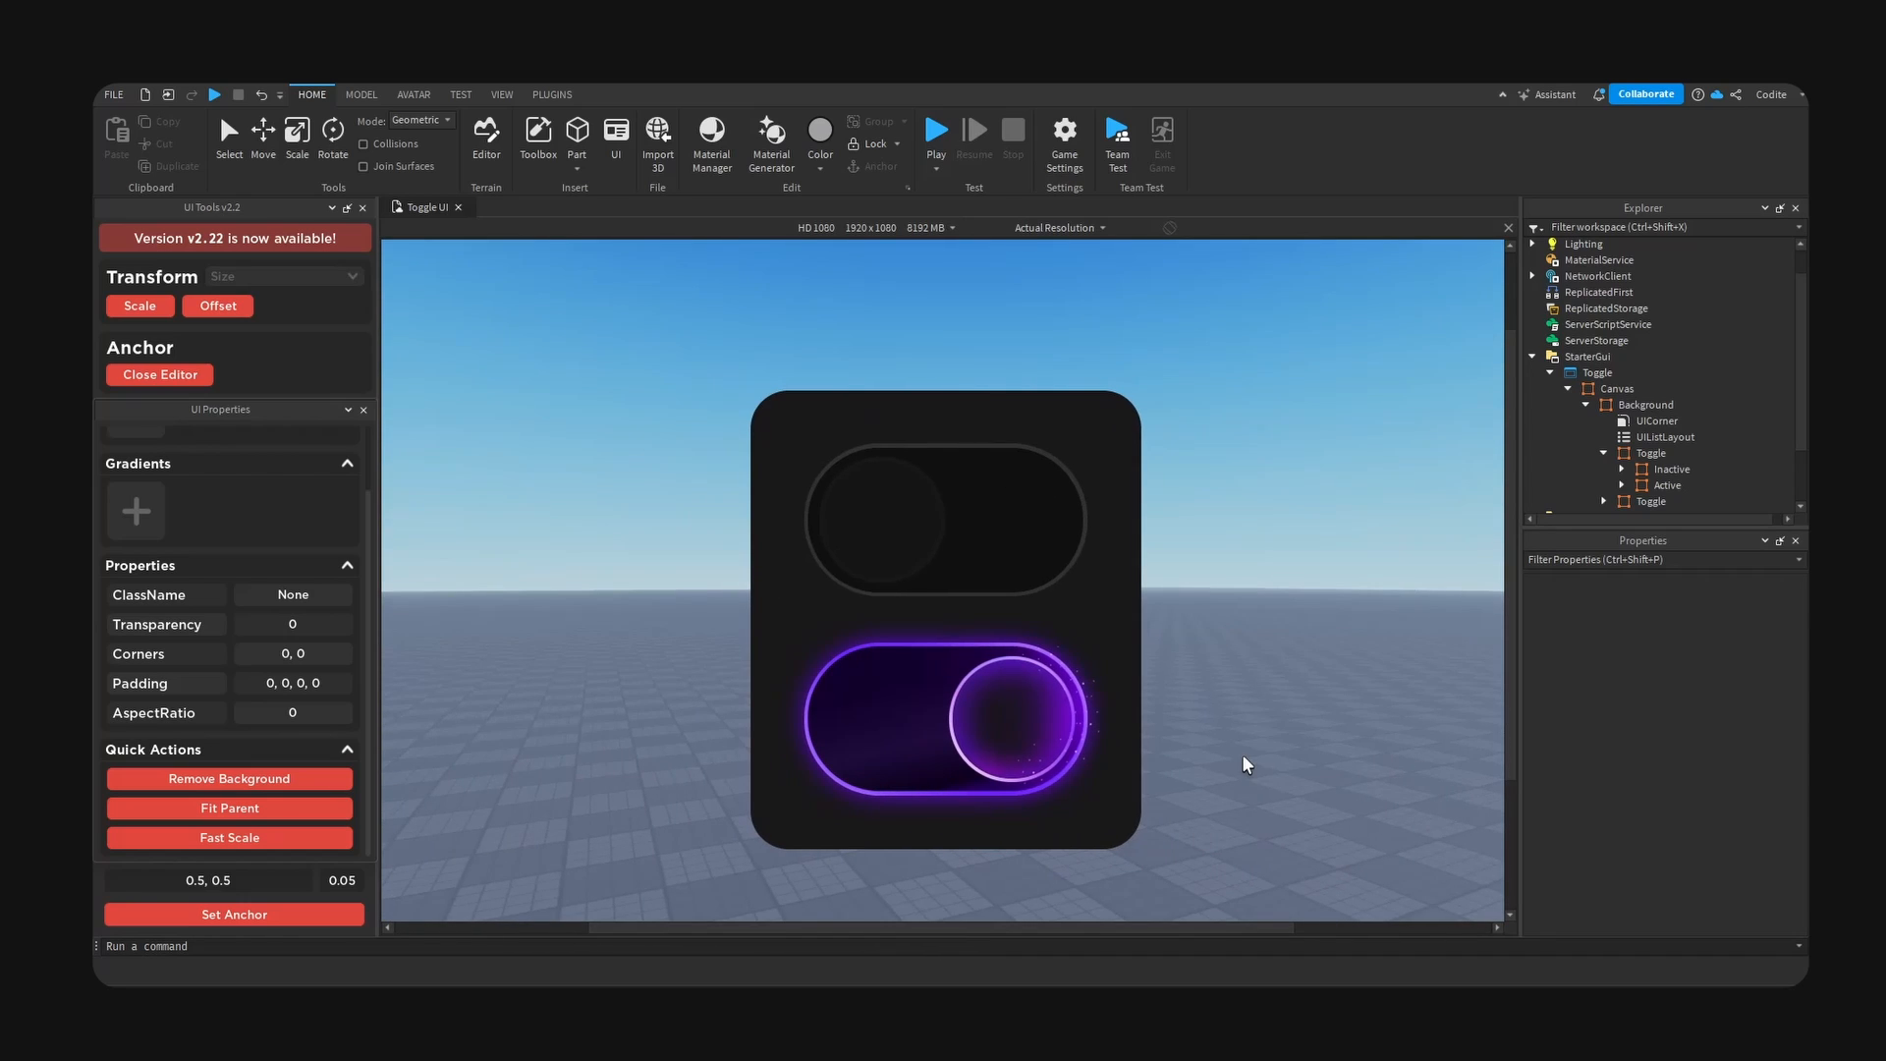